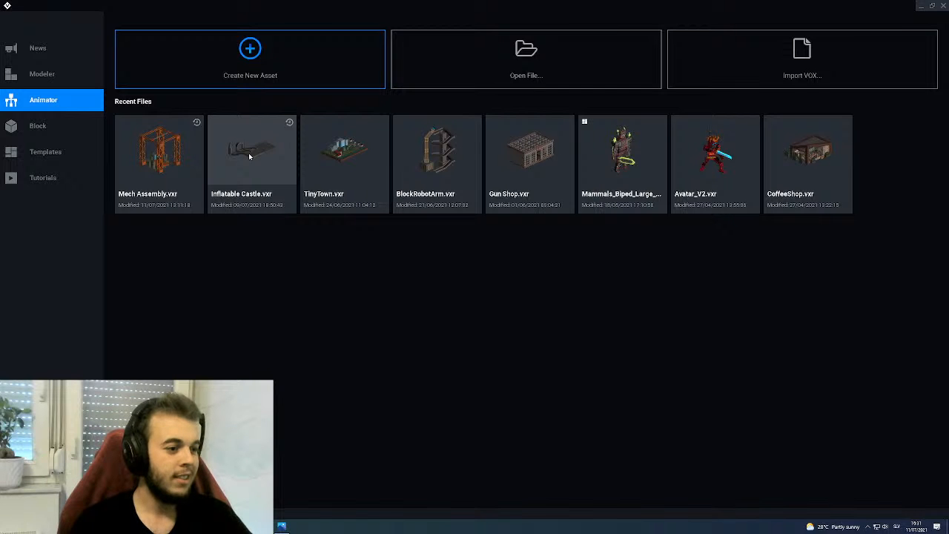
- Open the Inflatable Castle.vxr project from Recent Files
{"action": "left_click", "coordinate": [248, 153]}
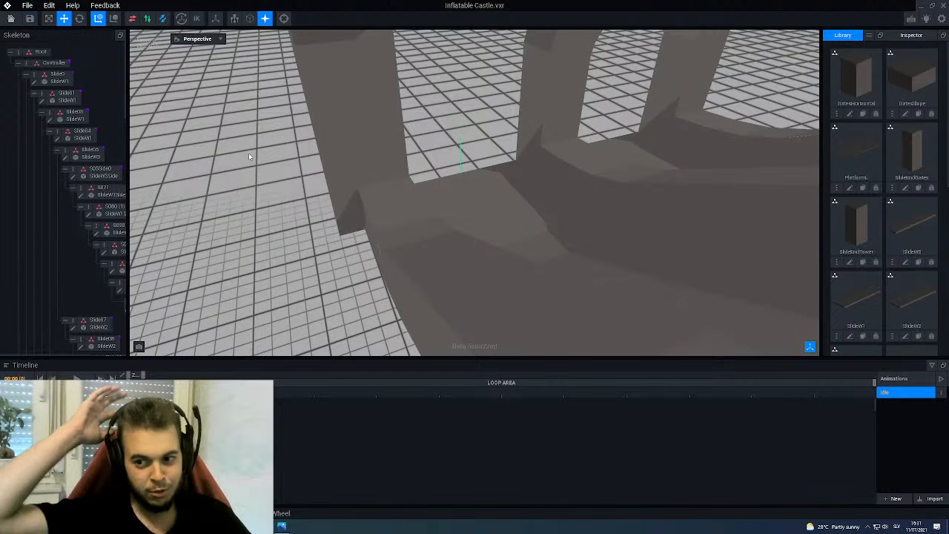
{"action": "scroll", "coordinate": [366, 154], "scroll_direction": "down", "scroll_amount": 2}
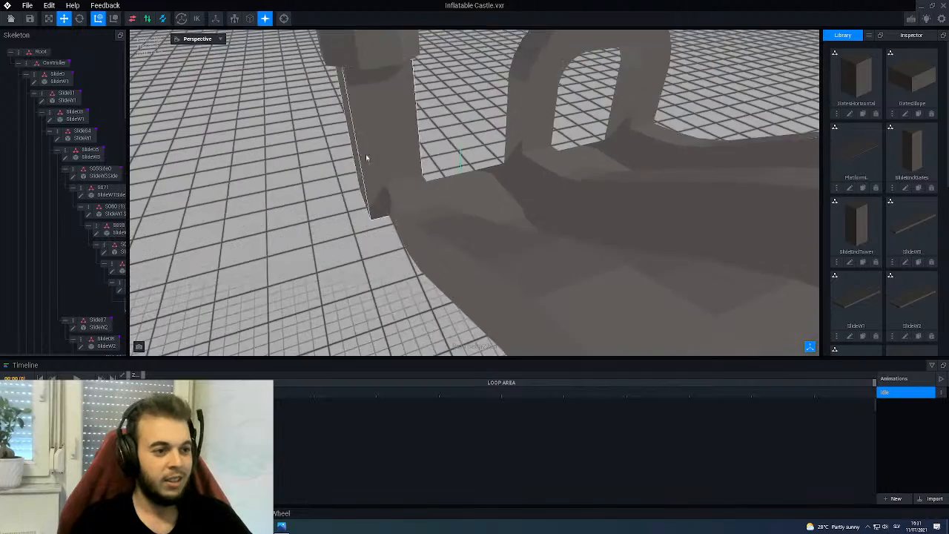
{"action": "scroll", "coordinate": [436, 167], "scroll_direction": "down", "scroll_amount": 3}
- Orbit and pan around the grey bouncy castle to inspect its slides, walls and tower
{"action": "middle_click_drag", "start_coordinate": [421, 177], "coordinate": [498, 183]}
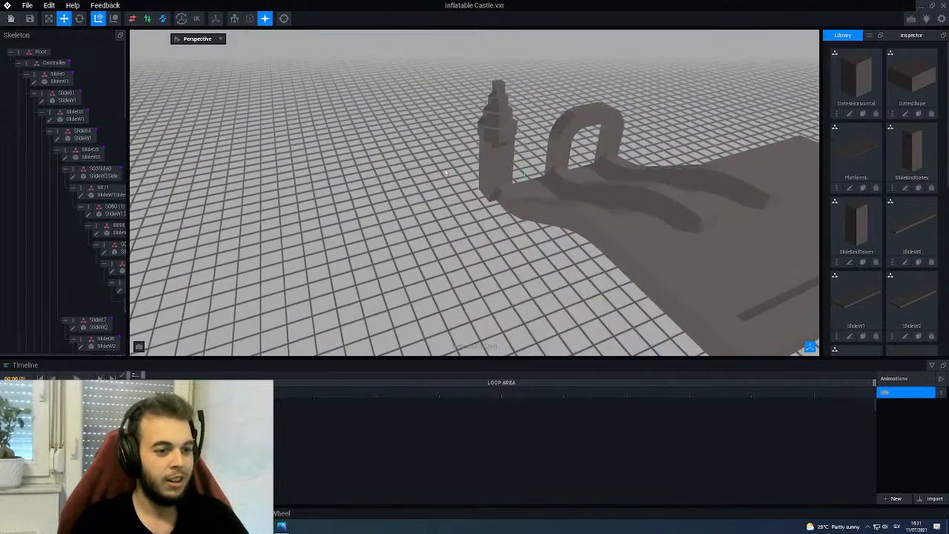
{"action": "right_click_drag", "start_coordinate": [526, 172], "coordinate": [529, 199]}
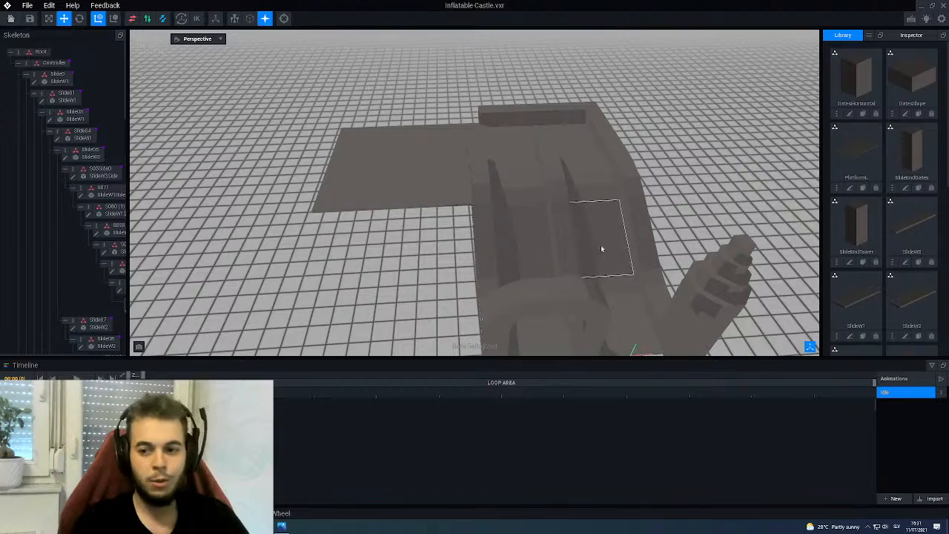
{"action": "right_click_drag", "start_coordinate": [601, 250], "coordinate": [537, 167]}
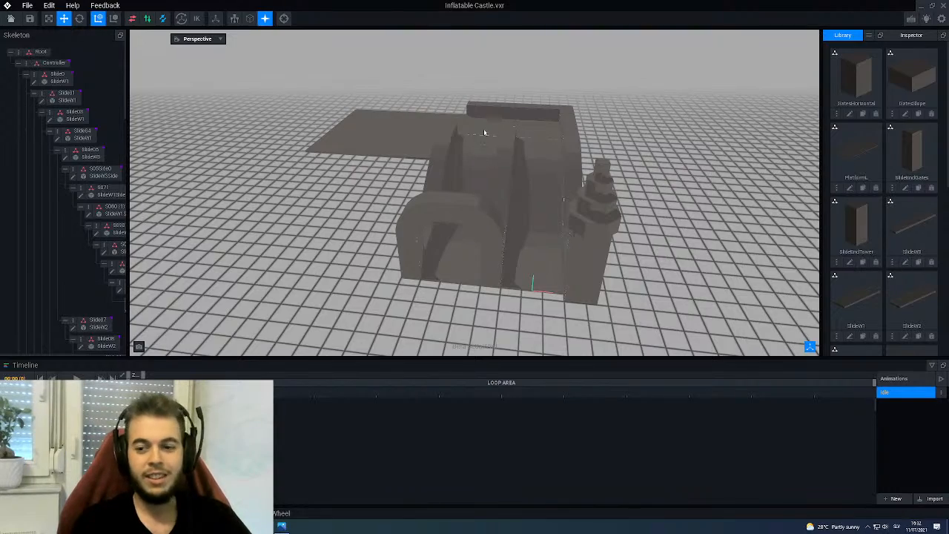
{"action": "middle_click_drag", "start_coordinate": [522, 147], "coordinate": [489, 140]}
{"action": "right_click_drag", "start_coordinate": [487, 171], "coordinate": [487, 170]}
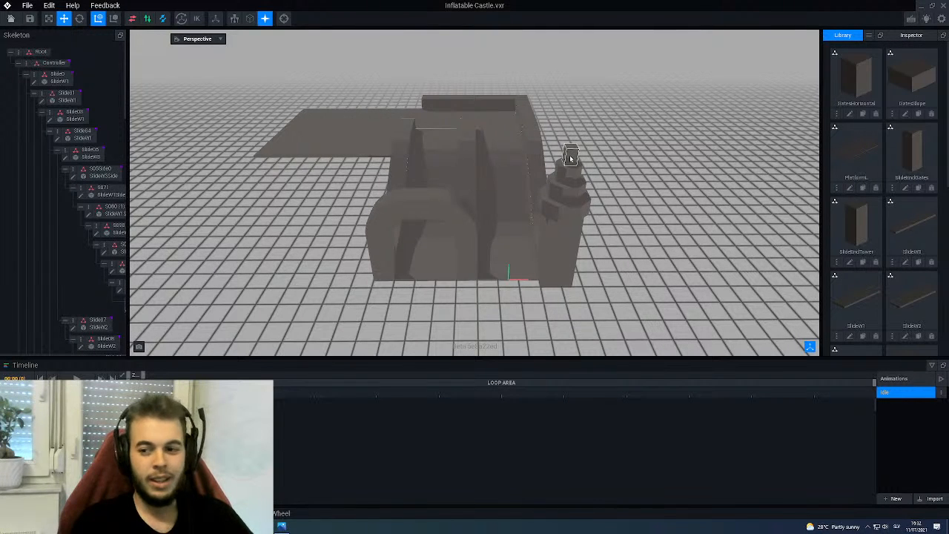
{"action": "right_click_drag", "start_coordinate": [570, 155], "coordinate": [524, 163]}
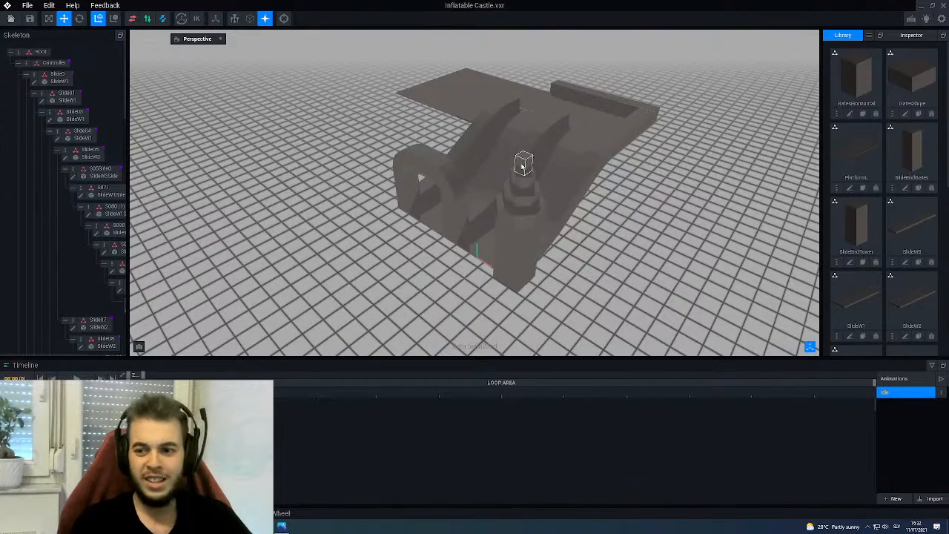
{"action": "scroll", "coordinate": [523, 167], "scroll_direction": "up", "scroll_amount": 5}
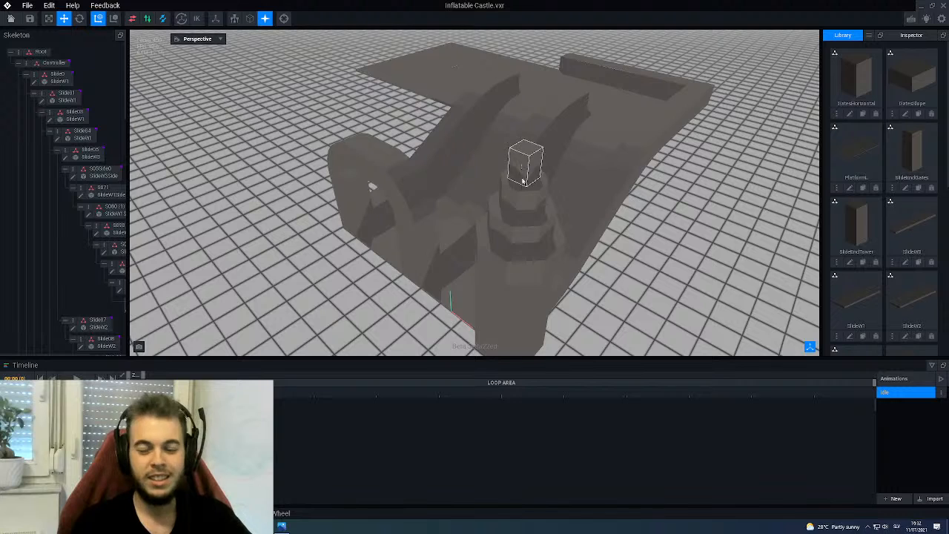
{"action": "right_click_drag", "start_coordinate": [434, 196], "coordinate": [430, 163]}
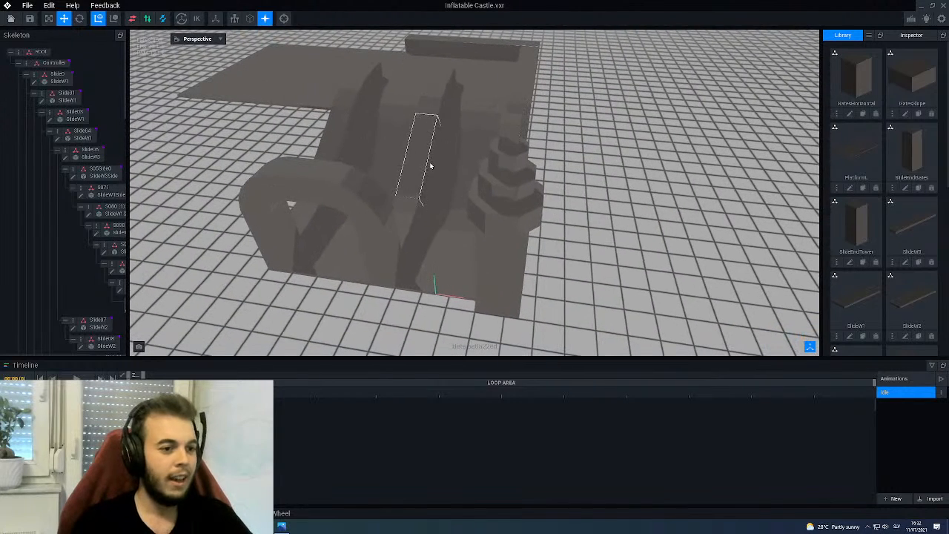
- Add a child node named FlagPole under SlideEndTower in the skeleton
{"action": "left_click", "coordinate": [495, 273]}
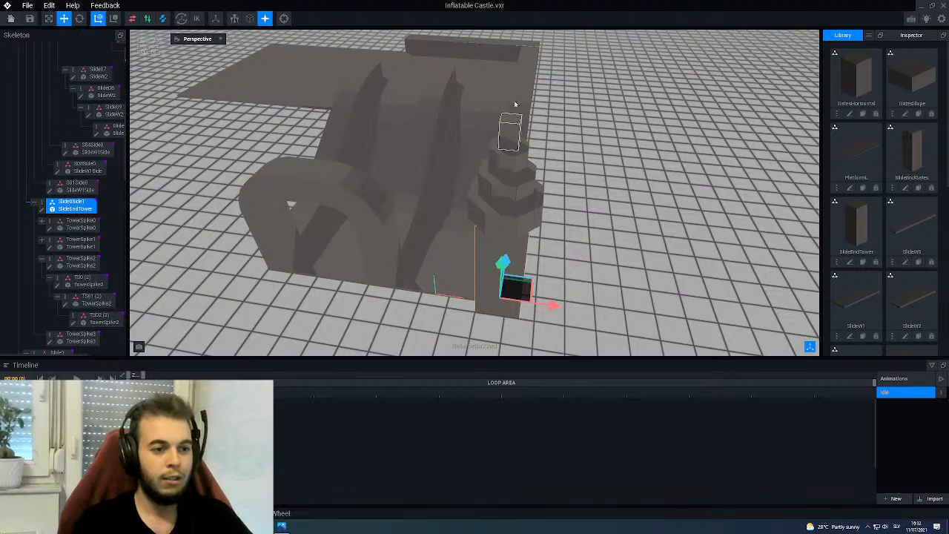
{"action": "right_click_drag", "start_coordinate": [510, 126], "coordinate": [515, 159]}
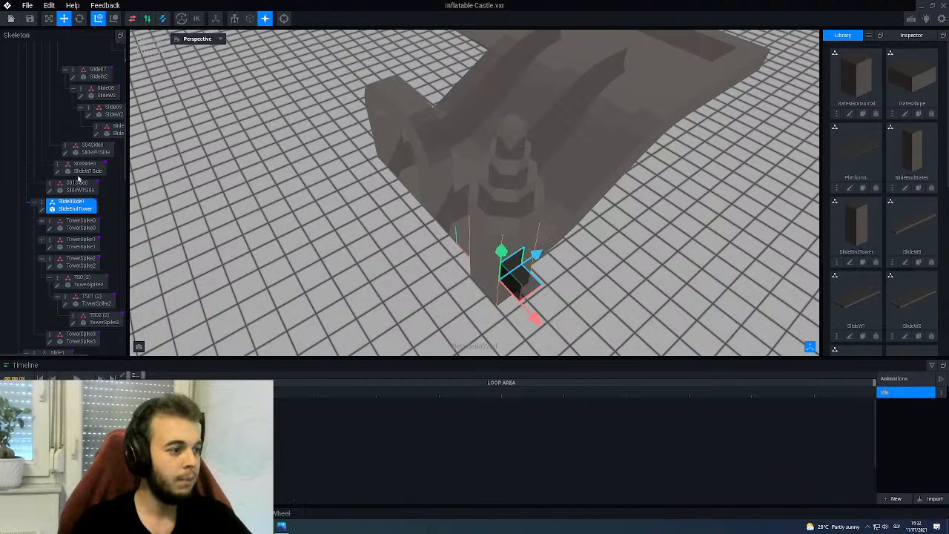
{"action": "right_click", "coordinate": [45, 205]}
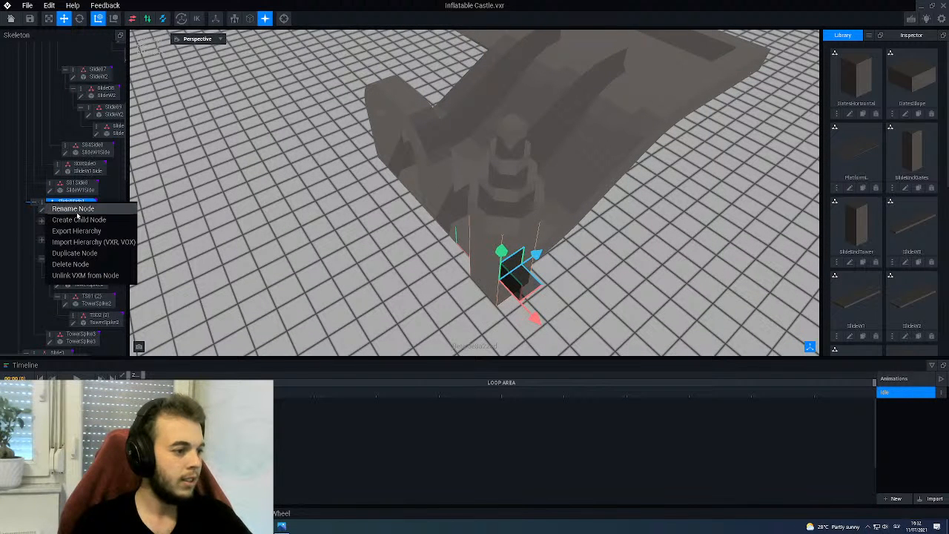
{"action": "left_click", "coordinate": [78, 220]}
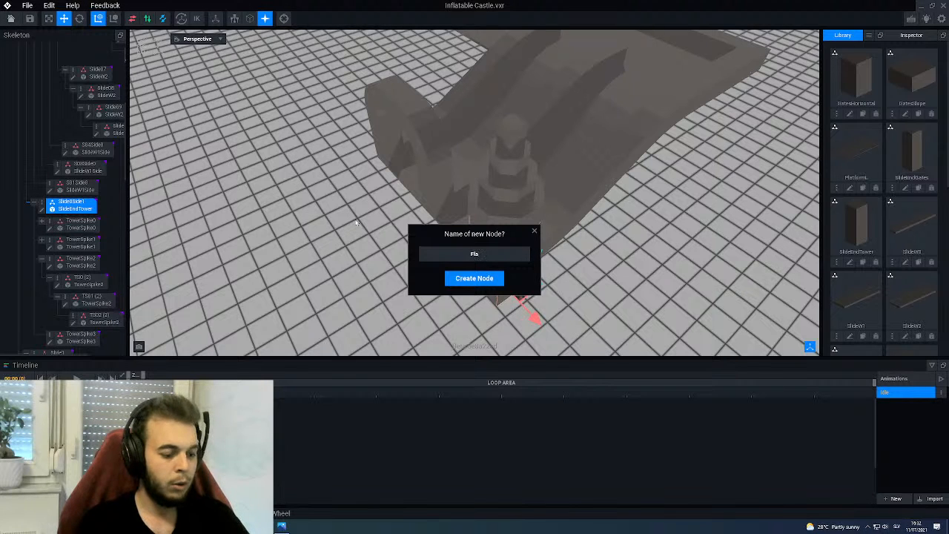
{"action": "type", "text": "FlagPole"}
{"action": "key", "text": "Return"}
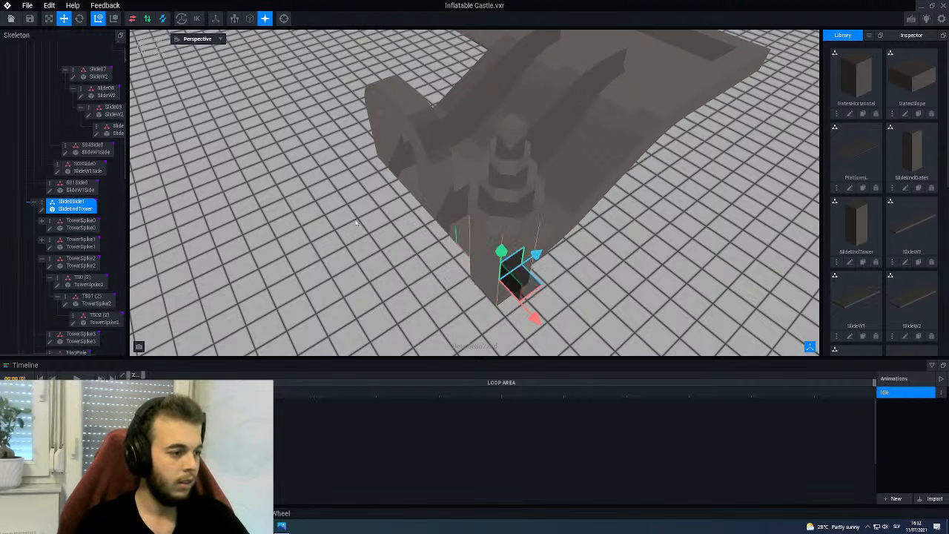
{"action": "scroll", "coordinate": [74, 267], "scroll_direction": "down", "scroll_amount": 3}
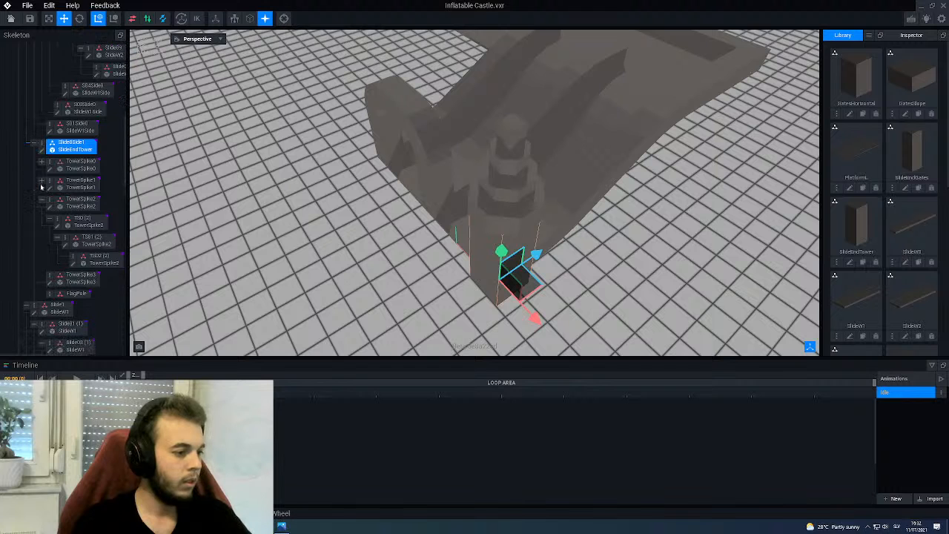
{"action": "left_click", "coordinate": [74, 272]}
- Select the TowerSpike3 cube atop the tower and start cloning its model
{"action": "scroll", "coordinate": [81, 222], "scroll_direction": "down", "scroll_amount": 2}
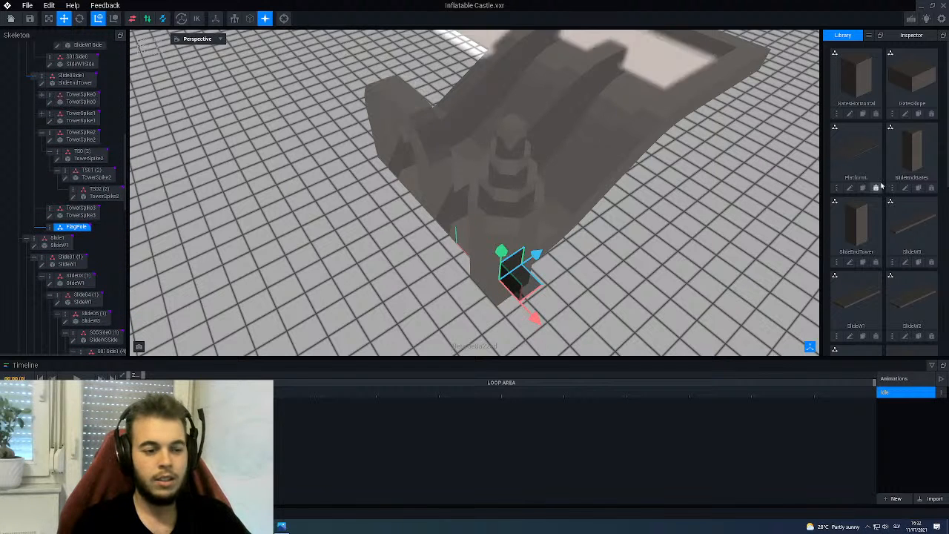
{"action": "left_click", "coordinate": [512, 143]}
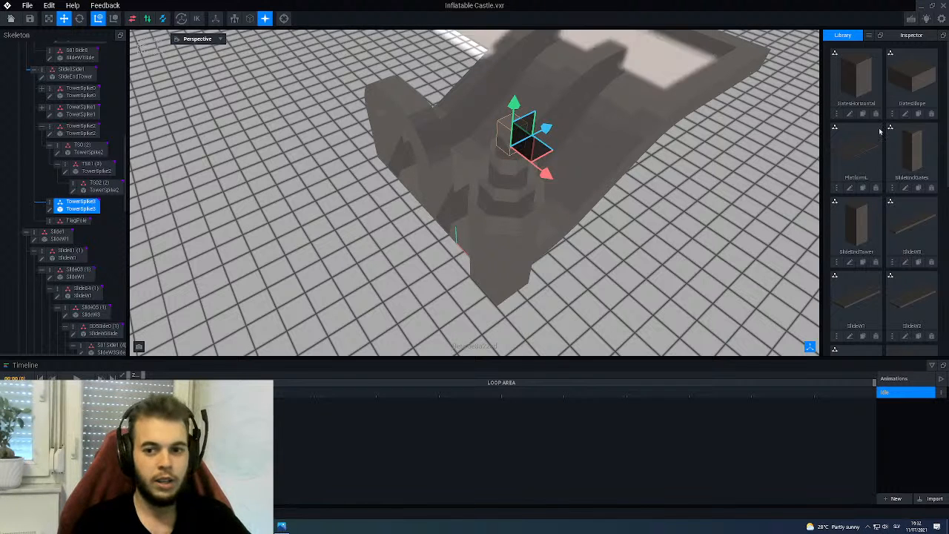
{"action": "scroll", "coordinate": [890, 139], "scroll_direction": "down", "scroll_amount": 5}
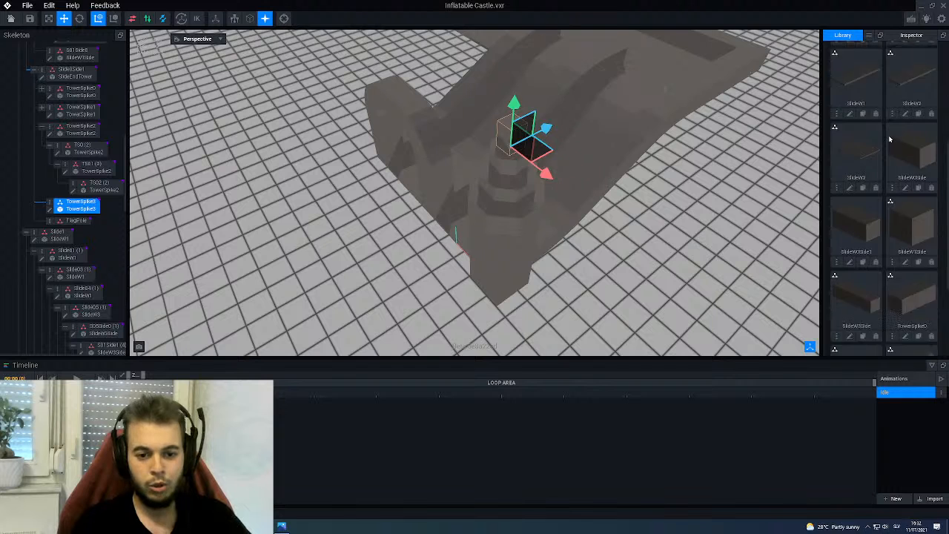
{"action": "scroll", "coordinate": [890, 139], "scroll_direction": "down", "scroll_amount": 4}
{"action": "scroll", "coordinate": [888, 239], "scroll_direction": "down", "scroll_amount": 1}
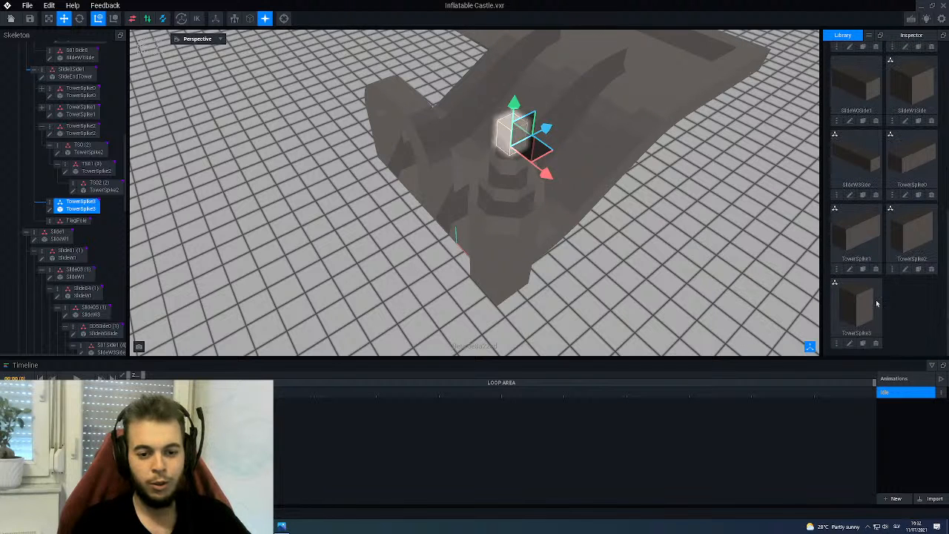
{"action": "left_click", "coordinate": [863, 344]}
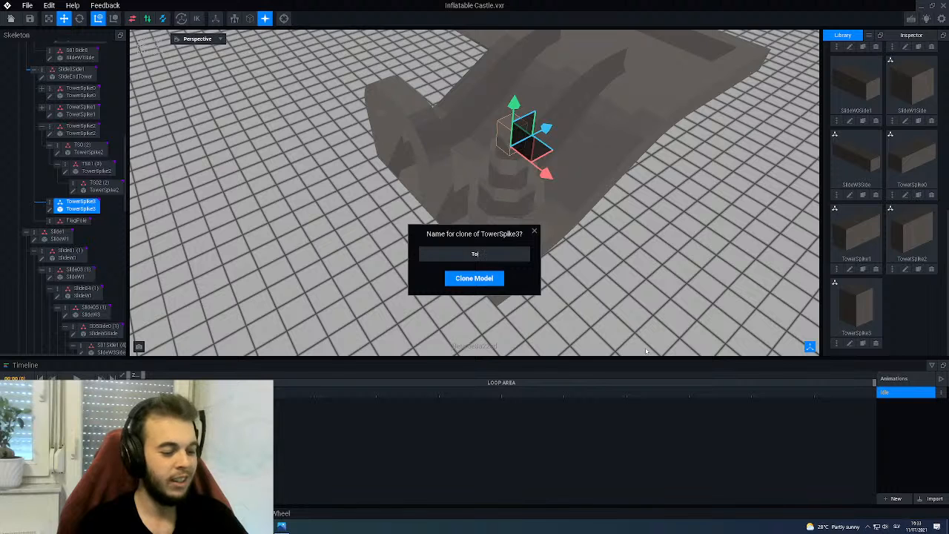
- Name the TowerSpike3 clone TowerFlagpole and create it
{"action": "type", "text": "F"}
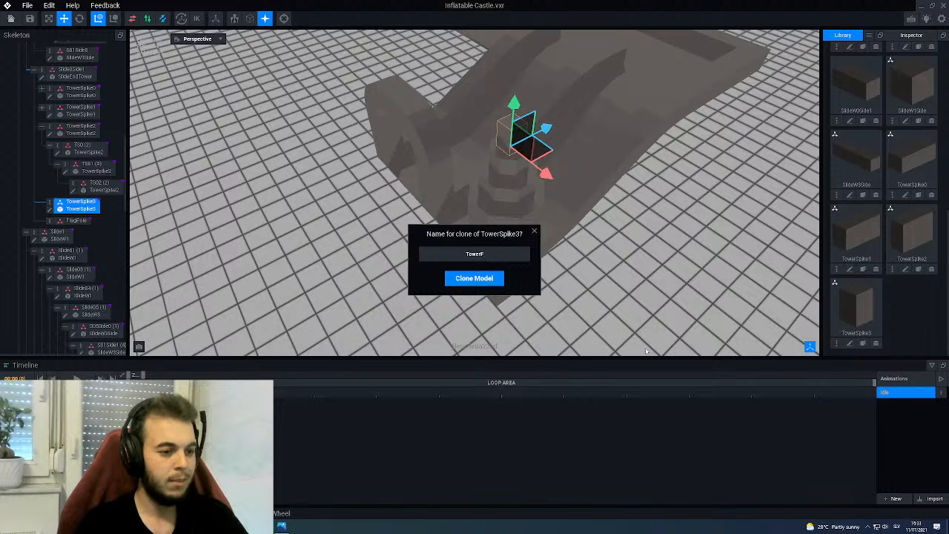
{"action": "type", "text": "lagpole"}
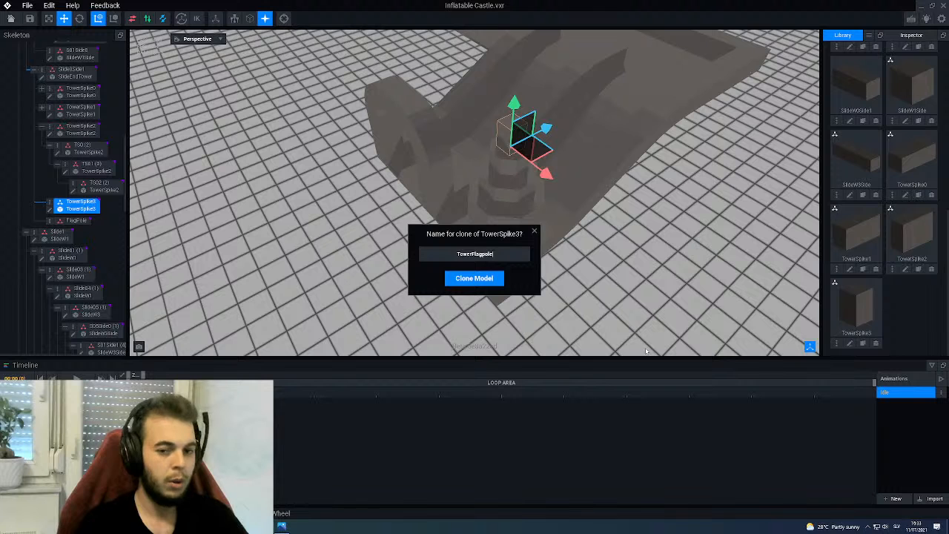
{"action": "key", "text": "Return"}
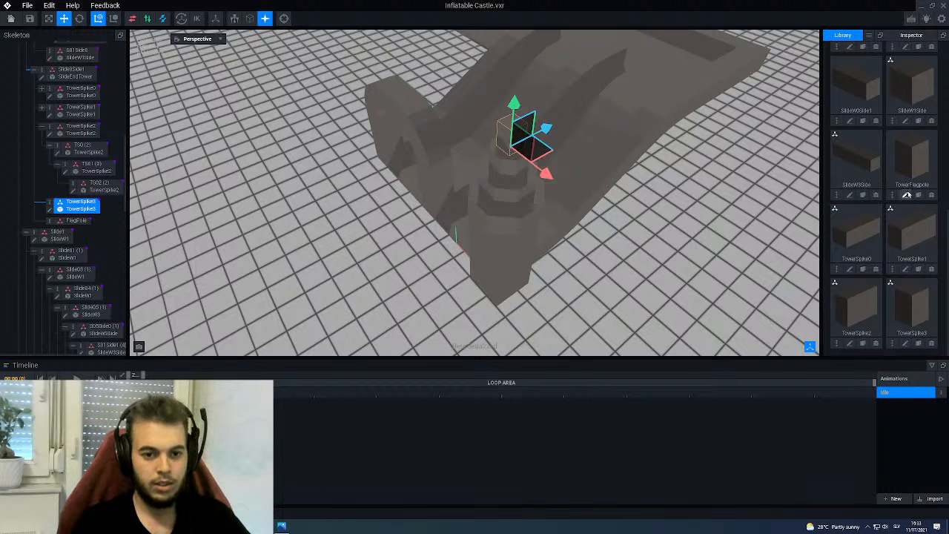
{"action": "scroll", "coordinate": [519, 186], "scroll_direction": "down", "scroll_amount": 3}
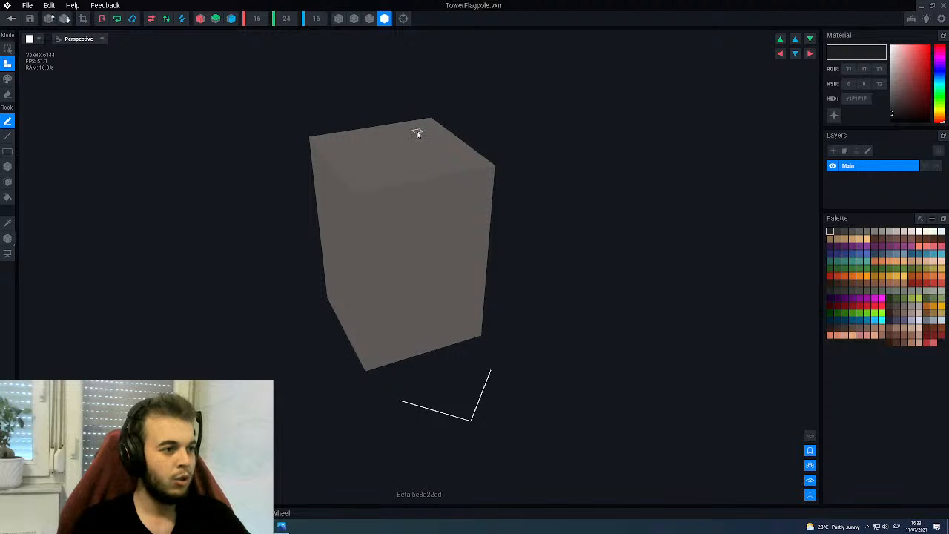
- Resize the TowerFlagpole canvas to 4 wide, 4 deep and 32 tall
{"action": "left_click", "coordinate": [257, 18]}
{"action": "type", "text": "4"}
{"action": "key", "text": "Return"}
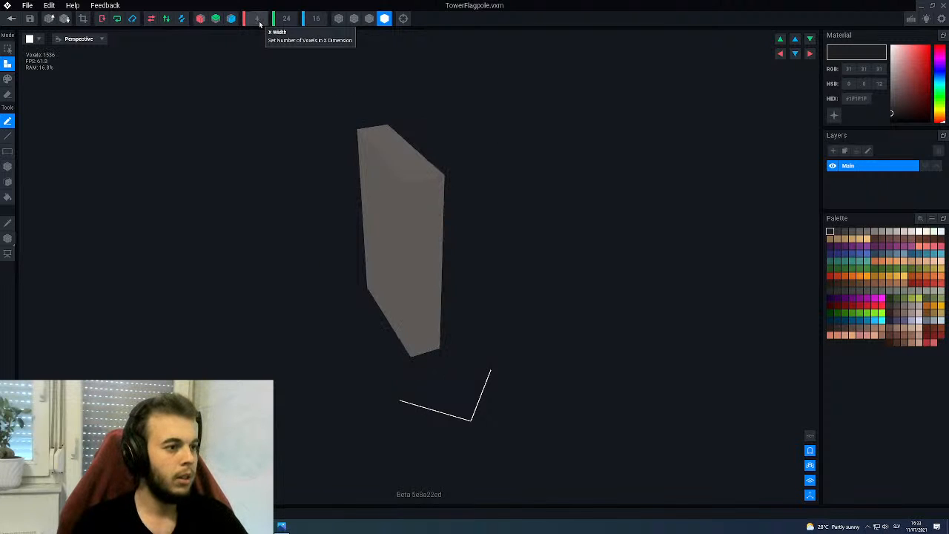
{"action": "left_click", "coordinate": [316, 19]}
{"action": "type", "text": "4"}
{"action": "key", "text": "Return"}
{"action": "scroll", "coordinate": [300, 22], "scroll_direction": "down", "scroll_amount": 1}
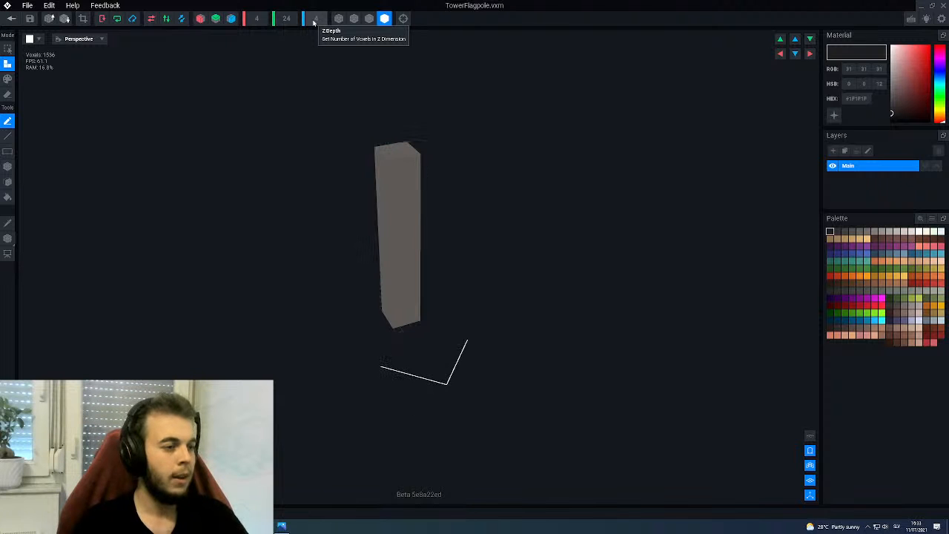
{"action": "left_click", "coordinate": [288, 18]}
{"action": "type", "text": "32"}
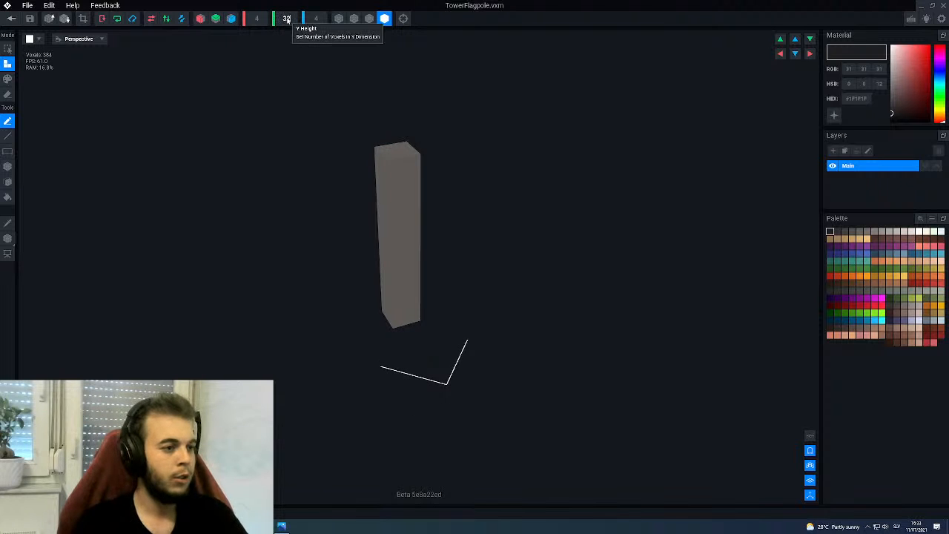
{"action": "key", "text": "Return"}
- Fill the new empty top with voxels and repaint the dark top in the column's grey
{"action": "key", "text": "g"}
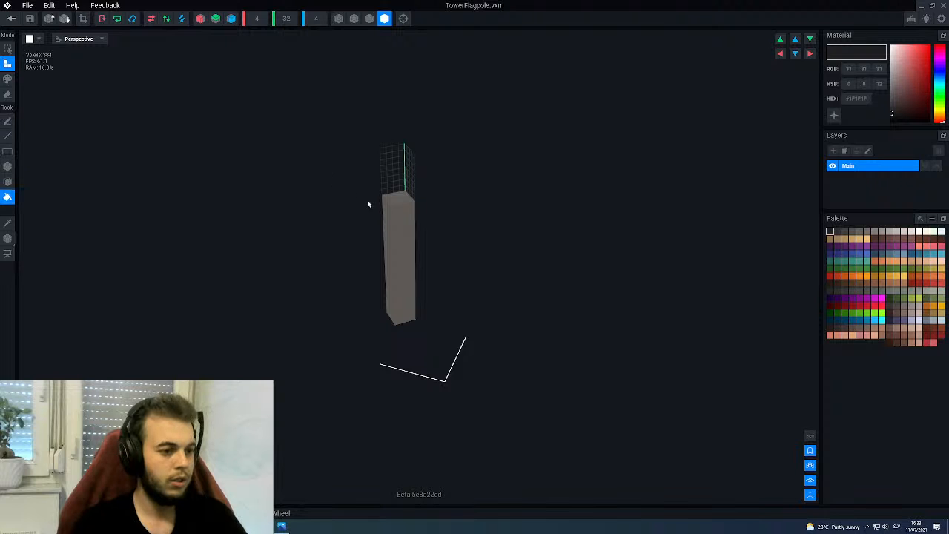
{"action": "left_click", "coordinate": [391, 174]}
{"action": "scroll", "coordinate": [394, 228], "scroll_direction": "up", "scroll_amount": 1}
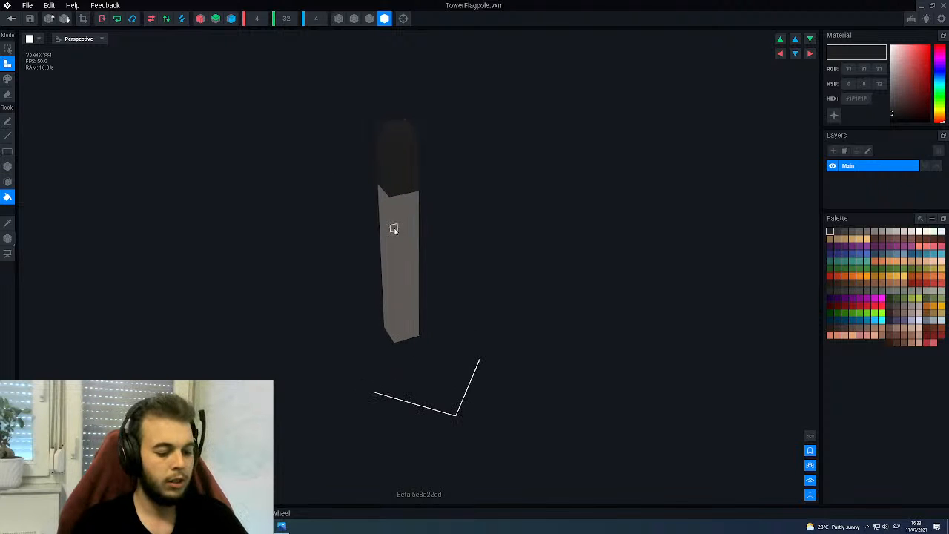
{"action": "key", "text": "i"}
{"action": "left_click", "coordinate": [402, 228]}
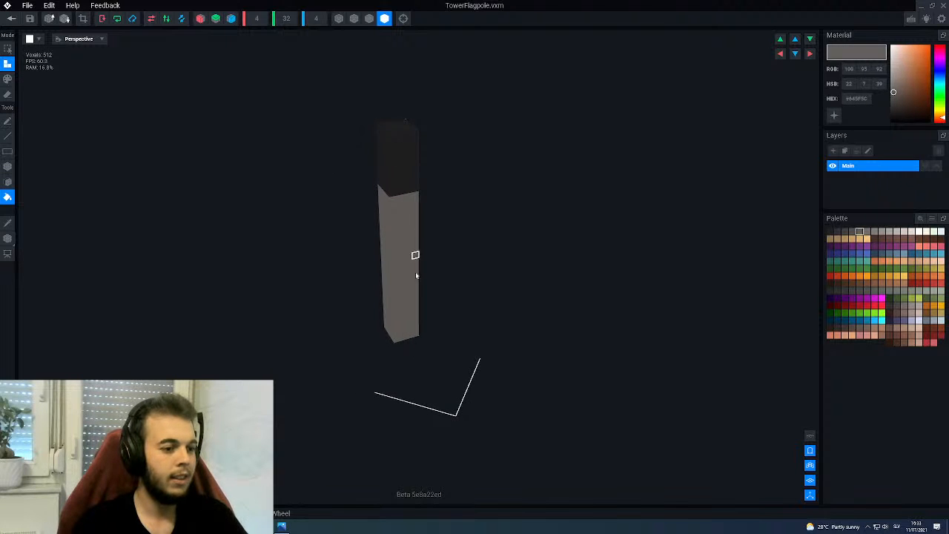
{"action": "right_click_drag", "start_coordinate": [380, 248], "coordinate": [399, 244]}
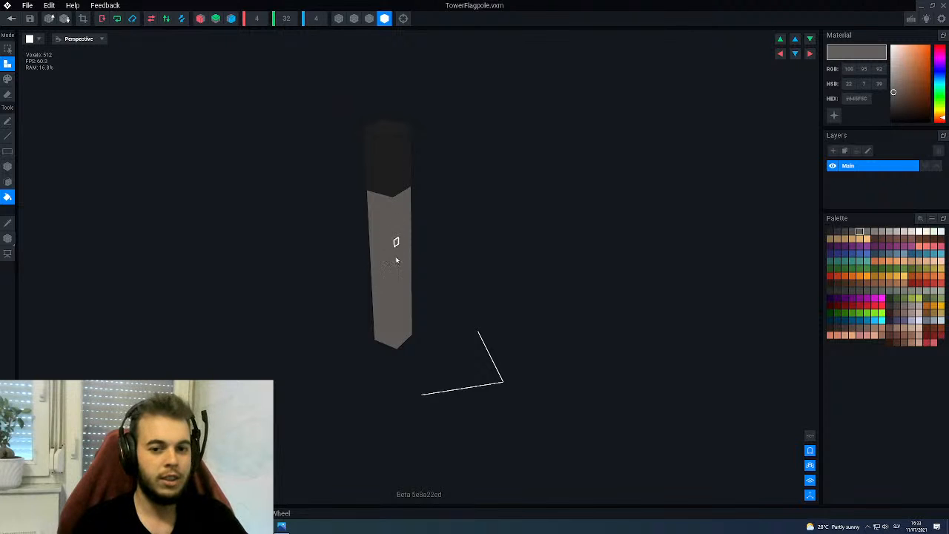
{"action": "key", "text": "g"}
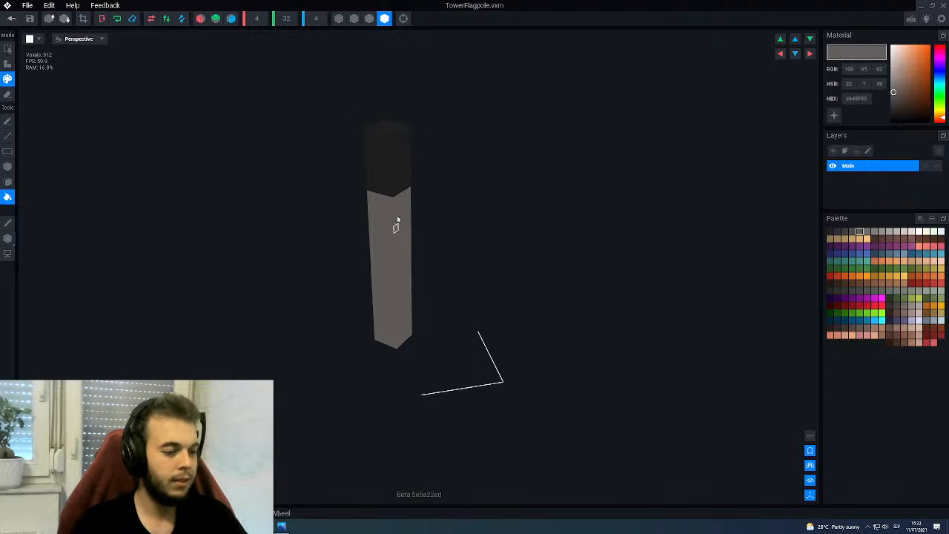
{"action": "left_click", "coordinate": [389, 171]}
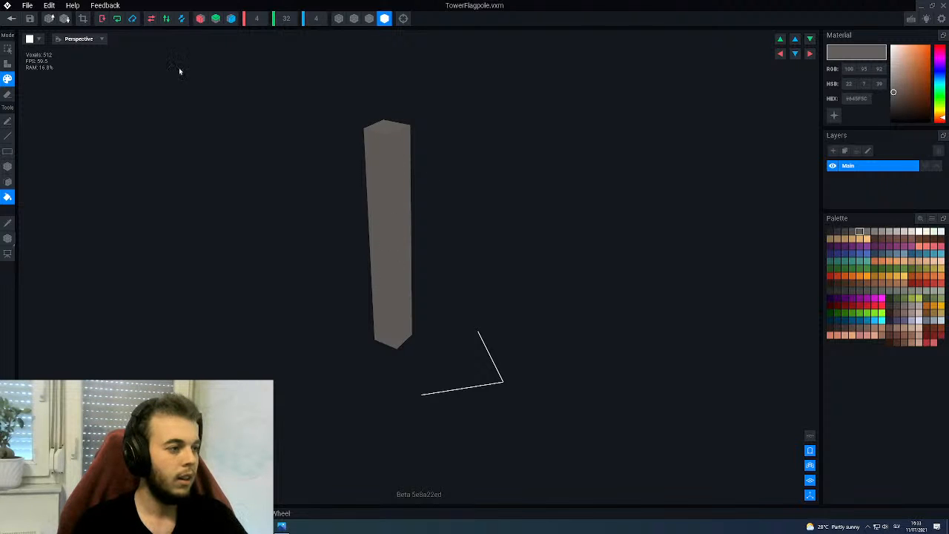
- Shift the model along the blue and red axes, then exit the model editor
{"action": "key", "text": "alt+F4"}
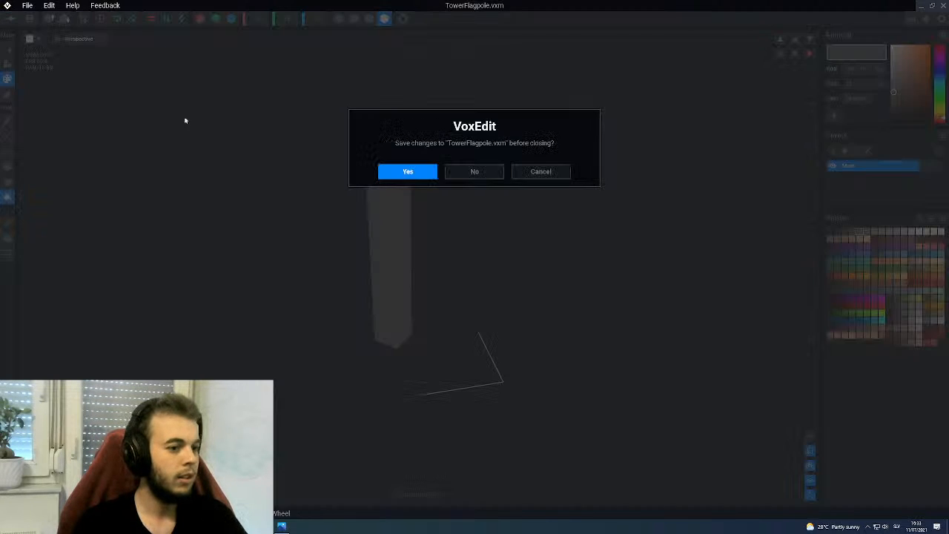
{"action": "left_click", "coordinate": [541, 171]}
{"action": "left_click", "coordinate": [8, 238]}
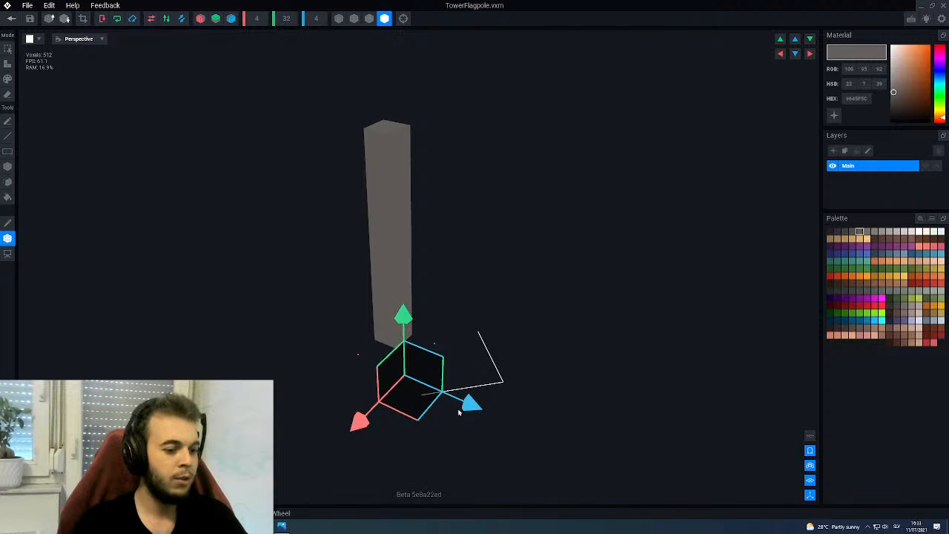
{"action": "left_click_drag", "start_coordinate": [472, 409], "coordinate": [427, 406]}
{"action": "left_click_drag", "start_coordinate": [327, 408], "coordinate": [345, 376]}
{"action": "left_click", "coordinate": [11, 18]}
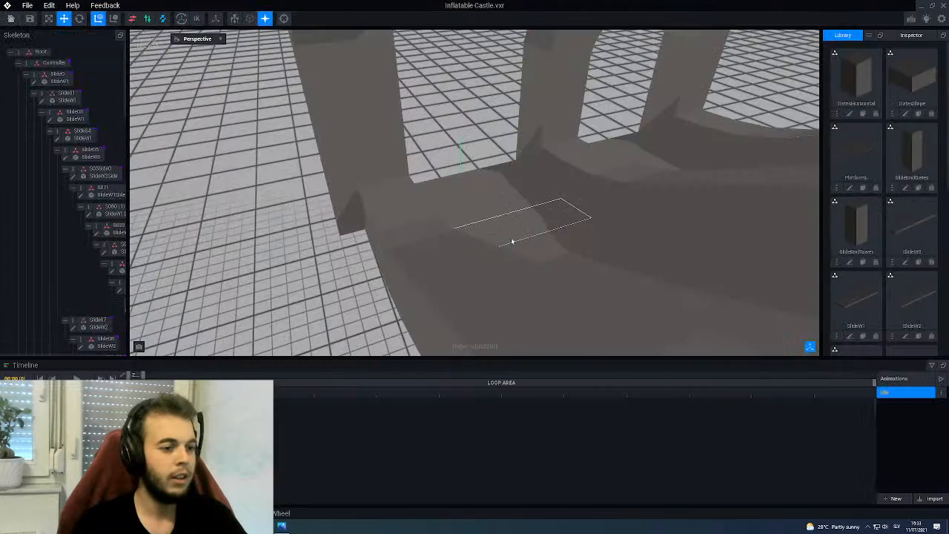
{"action": "scroll", "coordinate": [512, 242], "scroll_direction": "down", "scroll_amount": 5}
- Select the FlagPole bone and raise it above the tower
{"action": "right_click_drag", "start_coordinate": [500, 225], "coordinate": [398, 129]}
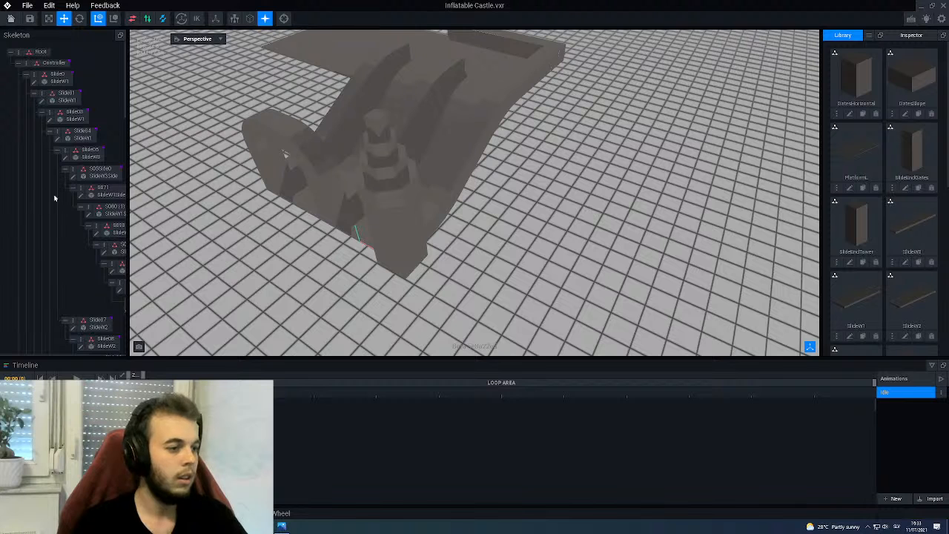
{"action": "scroll", "coordinate": [54, 198], "scroll_direction": "down", "scroll_amount": 6}
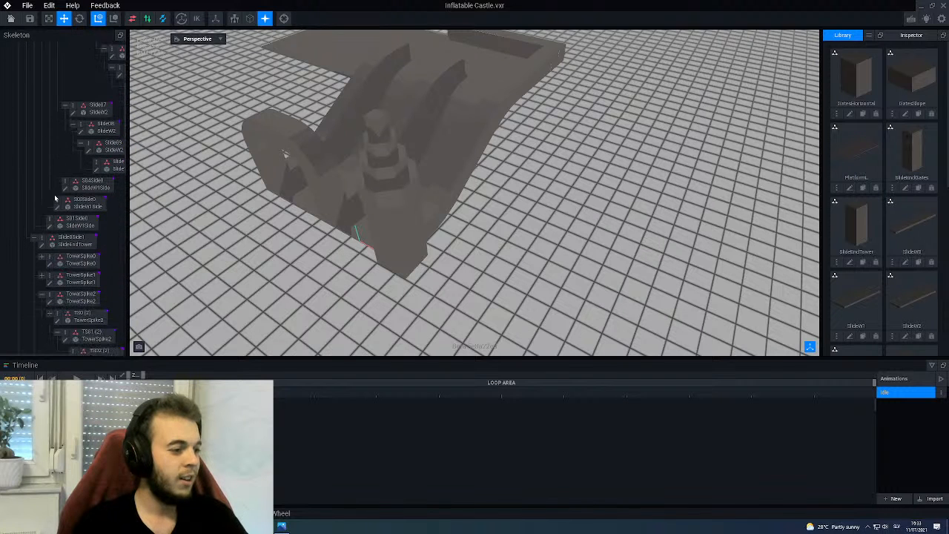
{"action": "scroll", "coordinate": [55, 198], "scroll_direction": "down", "scroll_amount": 3}
{"action": "scroll", "coordinate": [54, 196], "scroll_direction": "down", "scroll_amount": 5}
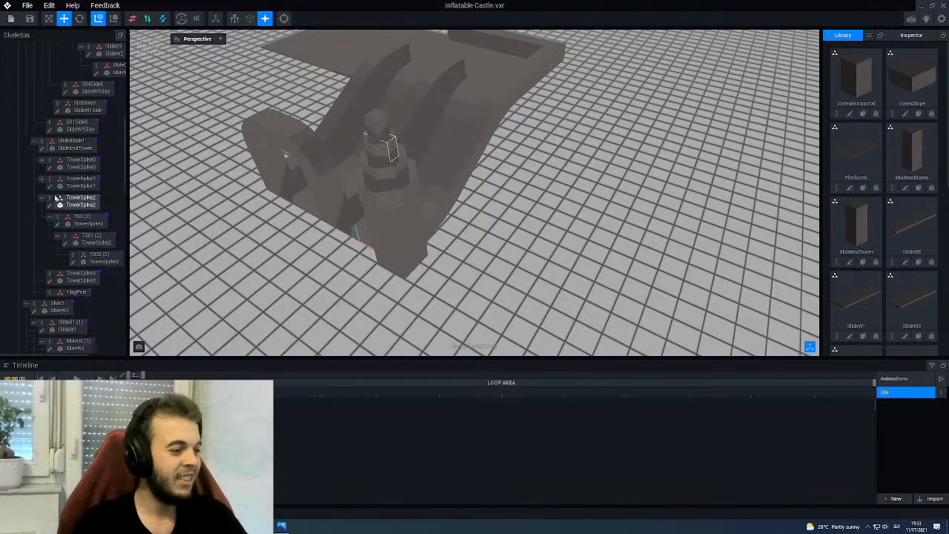
{"action": "left_click", "coordinate": [72, 240]}
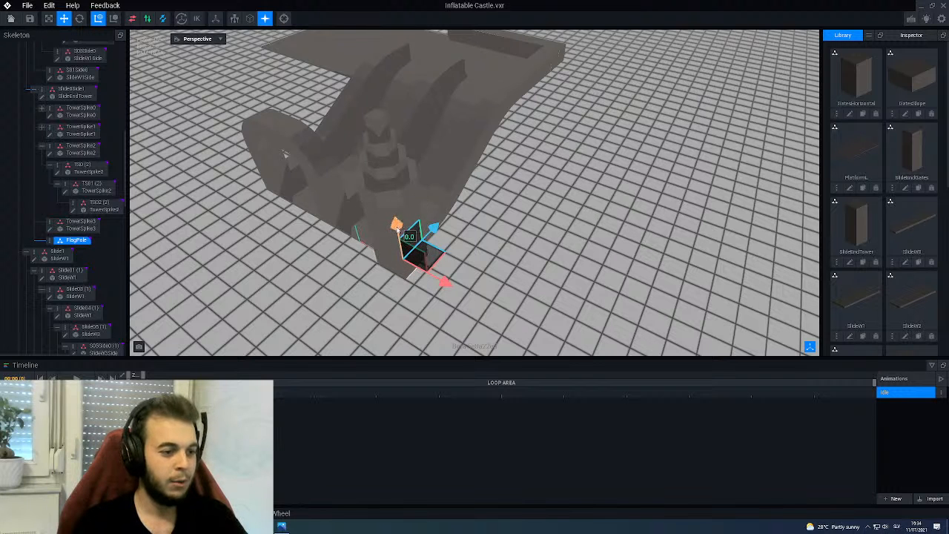
{"action": "left_click_drag", "start_coordinate": [395, 221], "coordinate": [359, 53]}
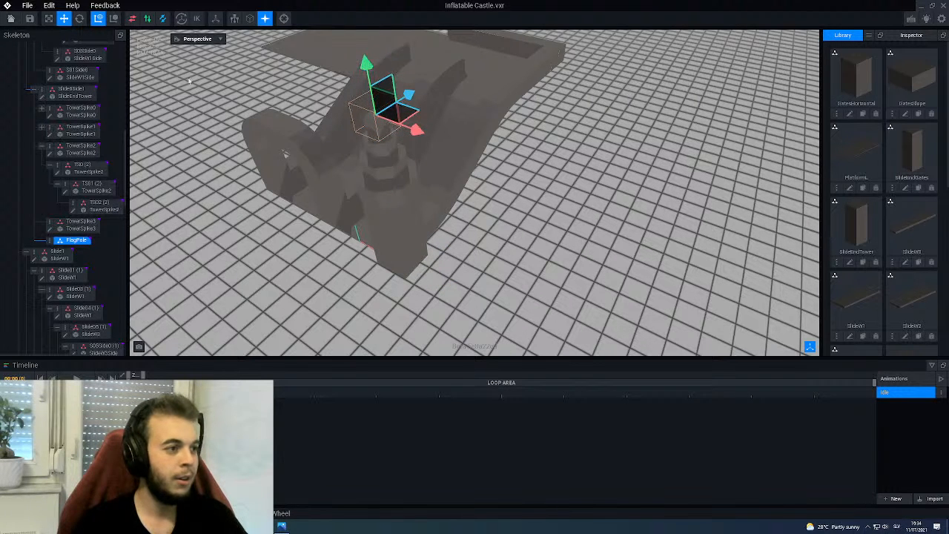
- Show bounding boxes and attach the TowerFlagpole model to the FlagPole bone
{"action": "scroll", "coordinate": [411, 111], "scroll_direction": "up", "scroll_amount": 1}
{"action": "left_click", "coordinate": [250, 20]}
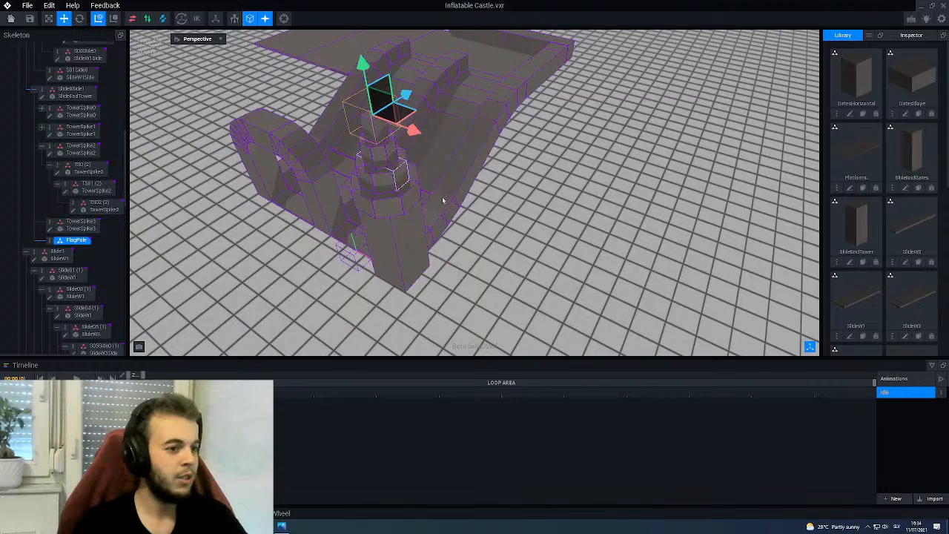
{"action": "middle_click_drag", "start_coordinate": [348, 100], "coordinate": [362, 163]}
{"action": "right_click_drag", "start_coordinate": [380, 231], "coordinate": [392, 227]}
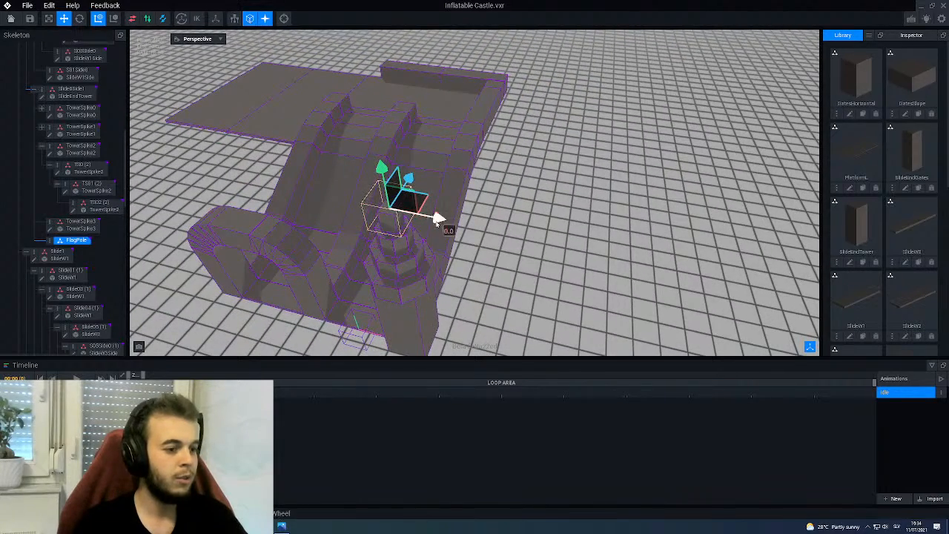
{"action": "scroll", "coordinate": [435, 215], "scroll_direction": "up", "scroll_amount": 2}
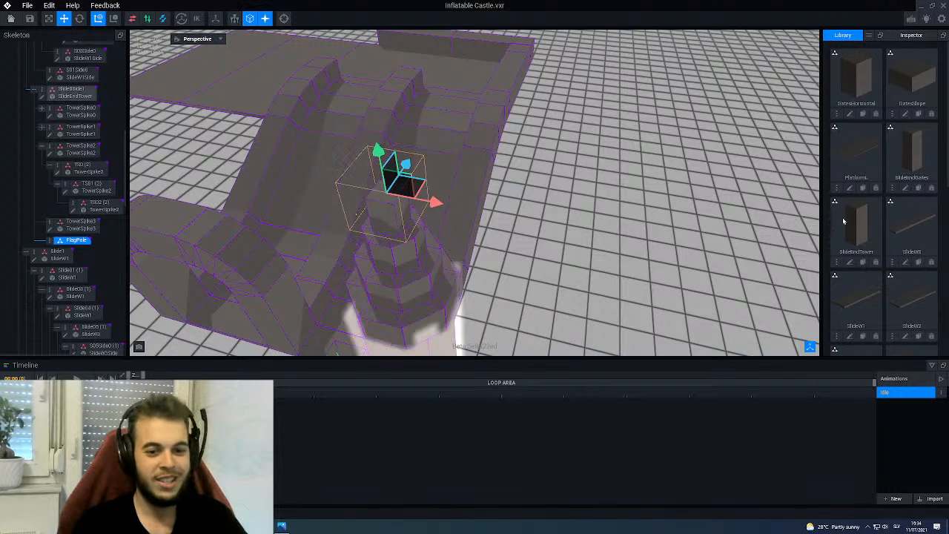
{"action": "scroll", "coordinate": [875, 207], "scroll_direction": "down", "scroll_amount": 5}
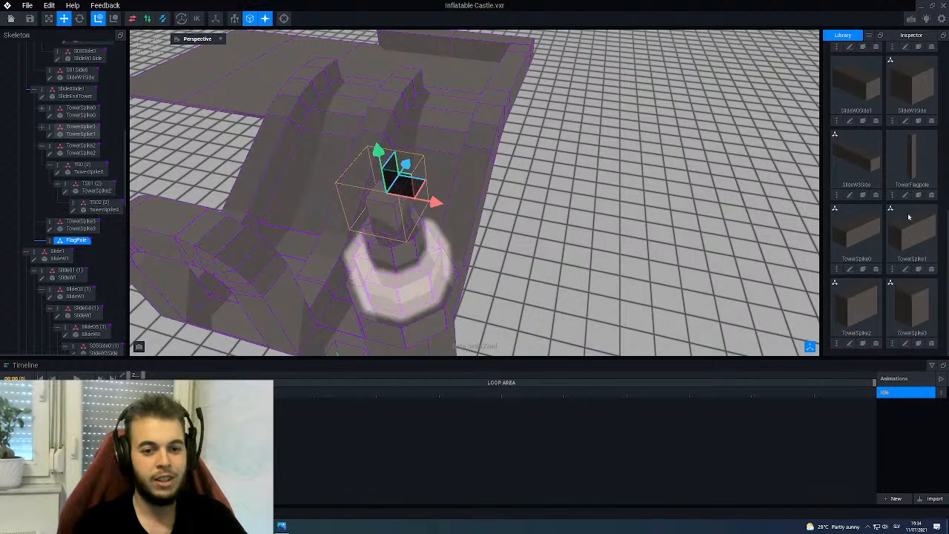
{"action": "left_click_drag", "start_coordinate": [172, 269], "coordinate": [57, 242]}
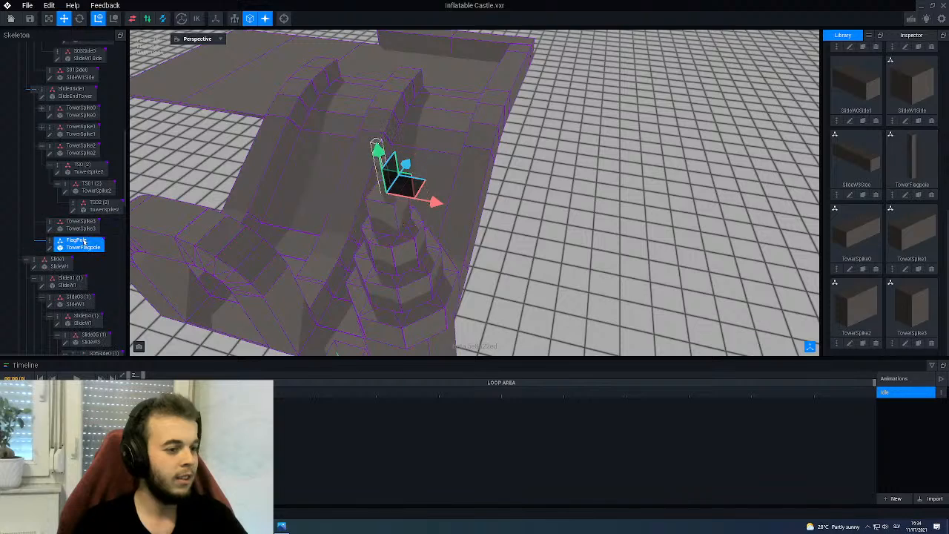
{"action": "right_click_drag", "start_coordinate": [377, 214], "coordinate": [381, 213]}
{"action": "scroll", "coordinate": [381, 213], "scroll_direction": "up", "scroll_amount": 3}
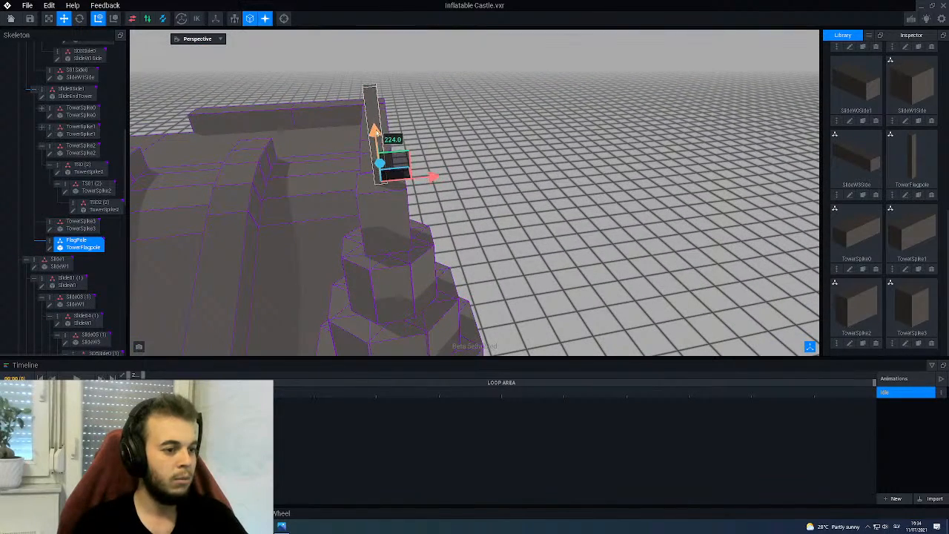
{"action": "mouse_move", "coordinate": [377, 196]}
{"action": "right_mouse_down"}
{"action": "mouse_move", "coordinate": [373, 187]}
{"action": "mouse_move", "coordinate": [384, 212]}
{"action": "mouse_move", "coordinate": [382, 190]}
{"action": "right_mouse_up"}
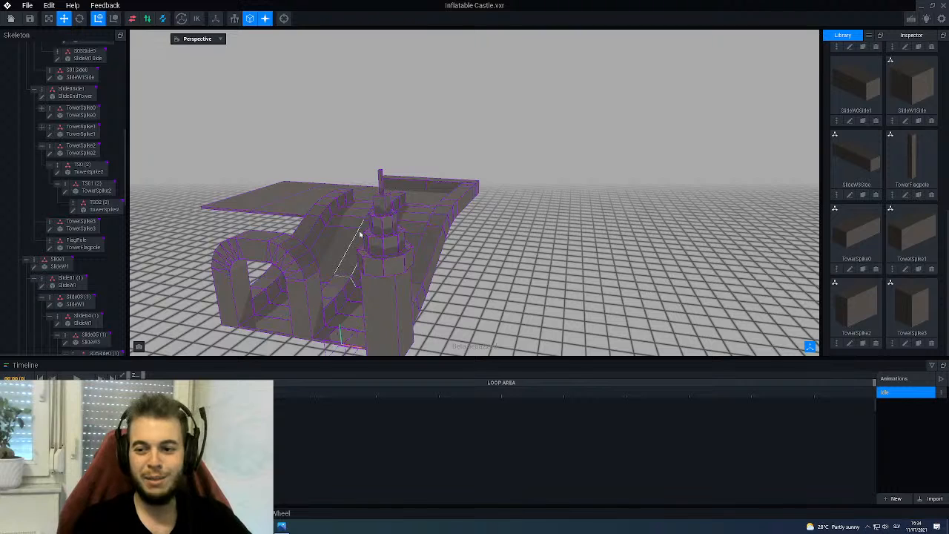
{"action": "middle_click_drag", "start_coordinate": [366, 231], "coordinate": [435, 294]}
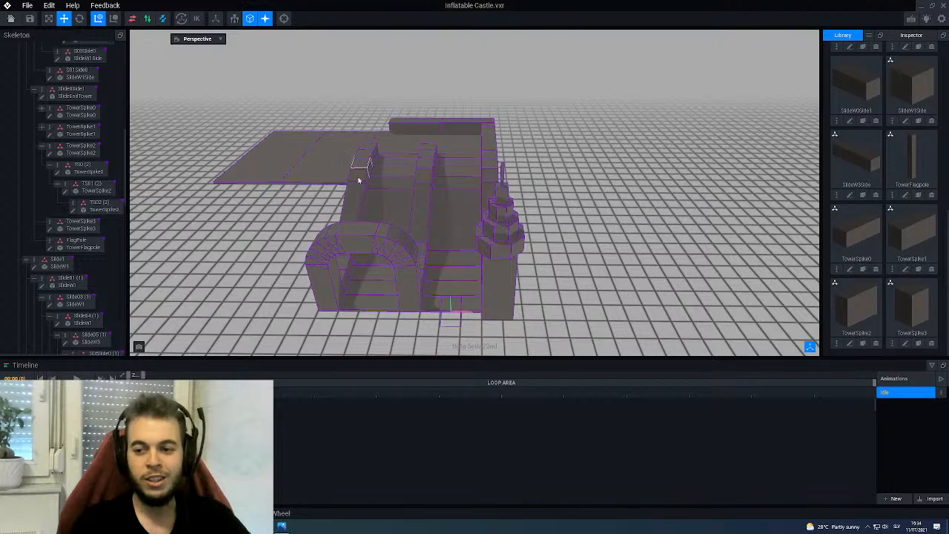
{"action": "right_click_drag", "start_coordinate": [469, 180], "coordinate": [454, 179]}
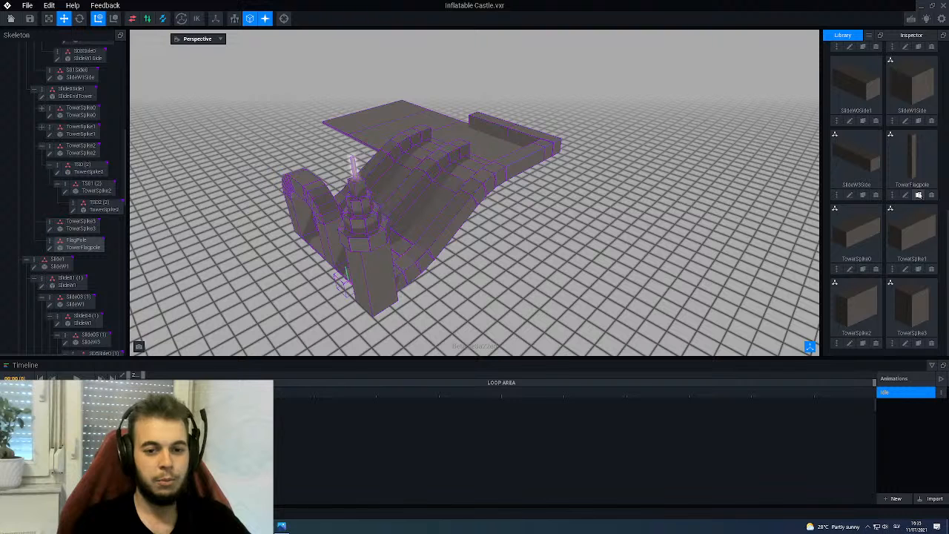
- Clone TowerFlagpole as TowerFlag0 and open it for voxel editing
{"action": "left_click", "coordinate": [919, 195]}
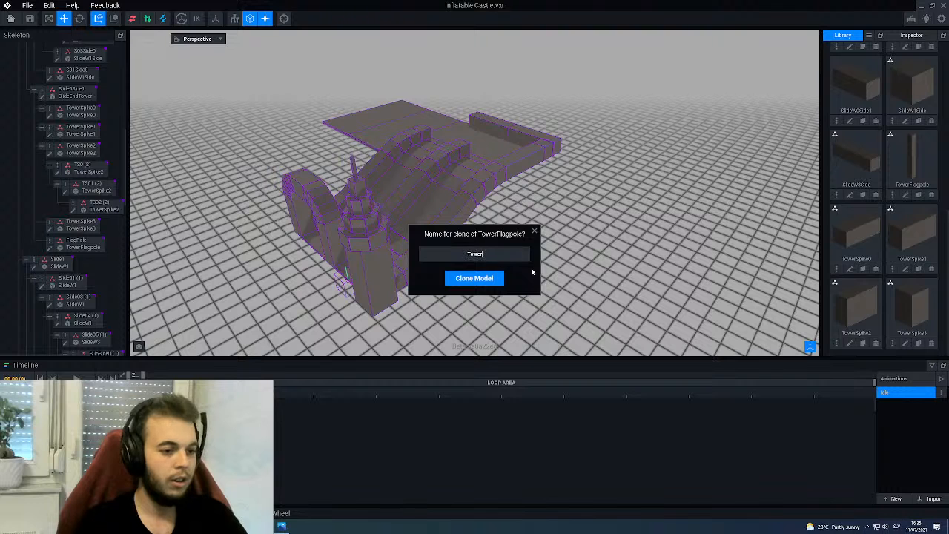
{"action": "type", "text": "TowerFlag0"}
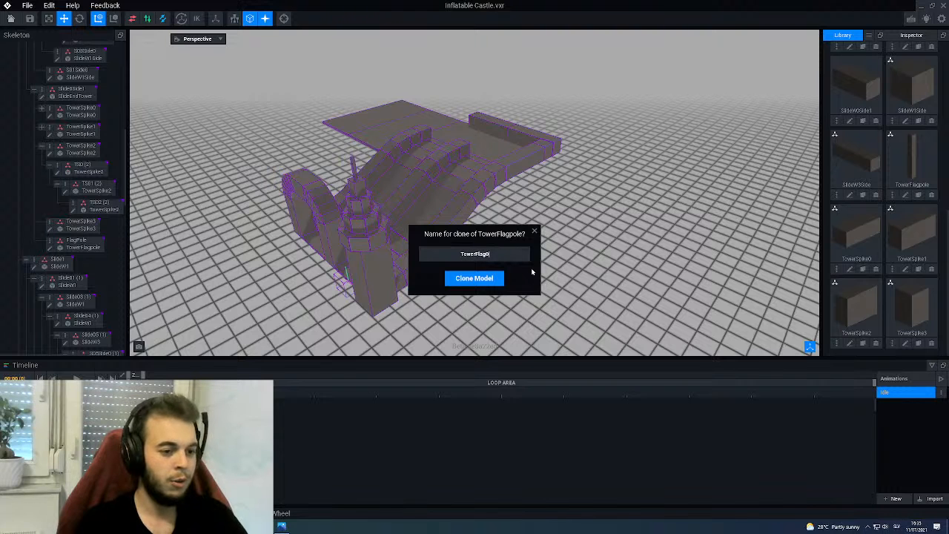
{"action": "key", "text": "Return"}
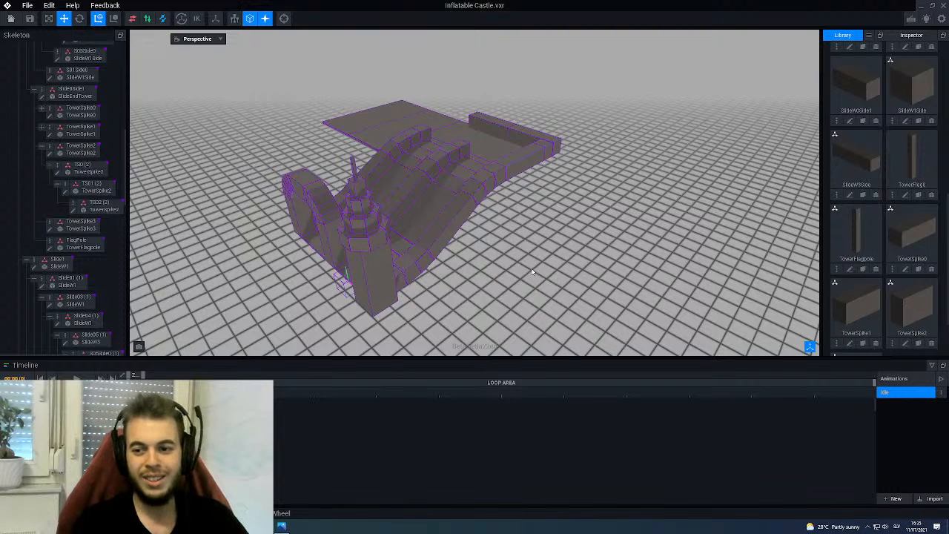
{"action": "scroll", "coordinate": [838, 222], "scroll_direction": "down", "scroll_amount": 1}
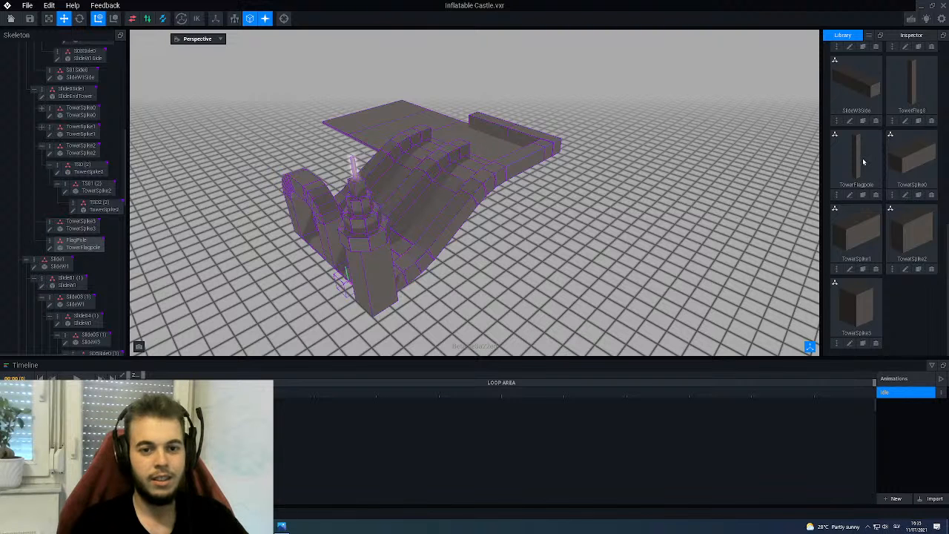
{"action": "scroll", "coordinate": [862, 158], "scroll_direction": "up", "scroll_amount": 1}
{"action": "left_click", "coordinate": [905, 159]}
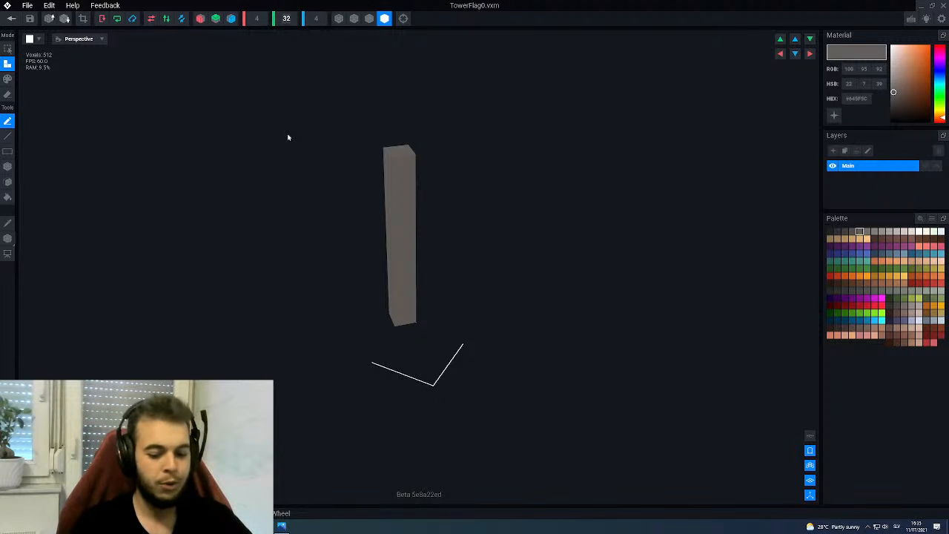
- Resize the TowerFlag0 canvas to depth 1 and width 8, leaving an empty grid beside the column
{"action": "key", "text": "Return"}
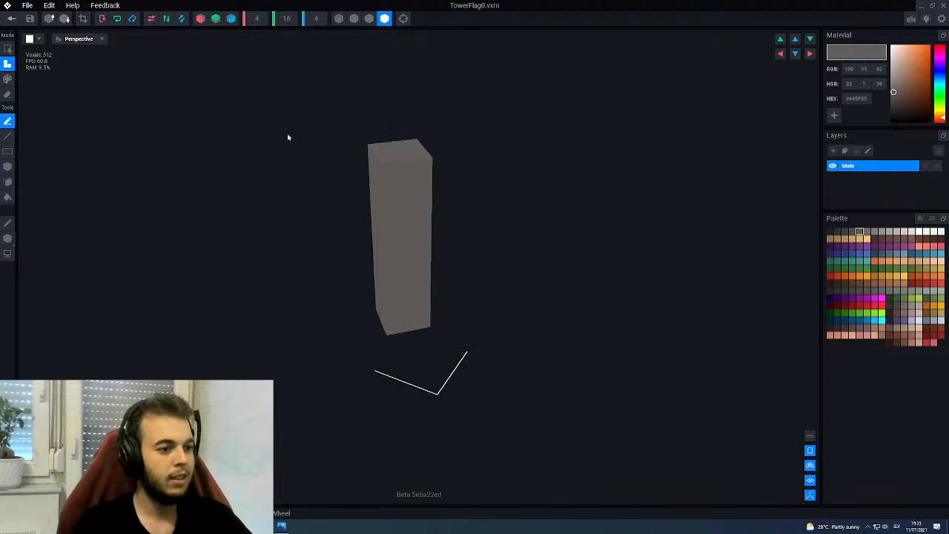
{"action": "right_click_drag", "start_coordinate": [396, 231], "coordinate": [396, 232]}
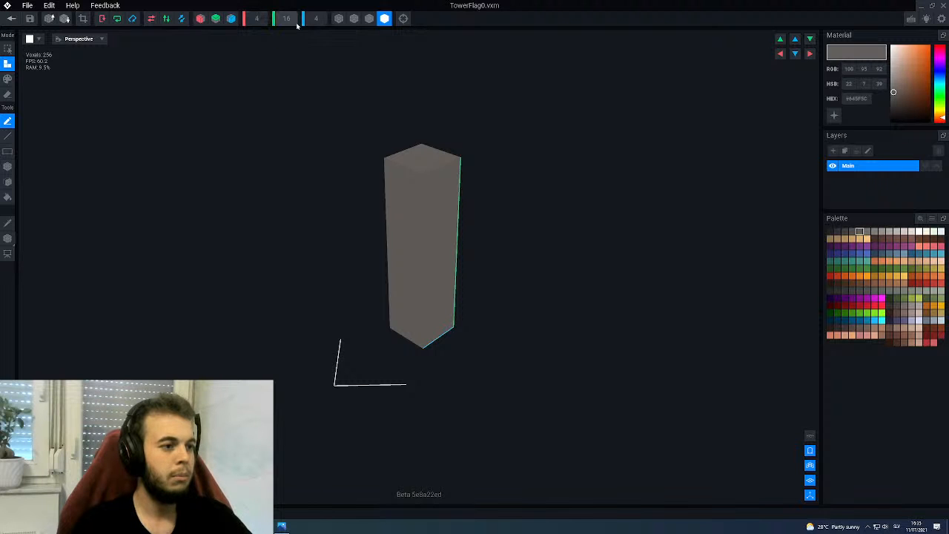
{"action": "type", "text": "1"}
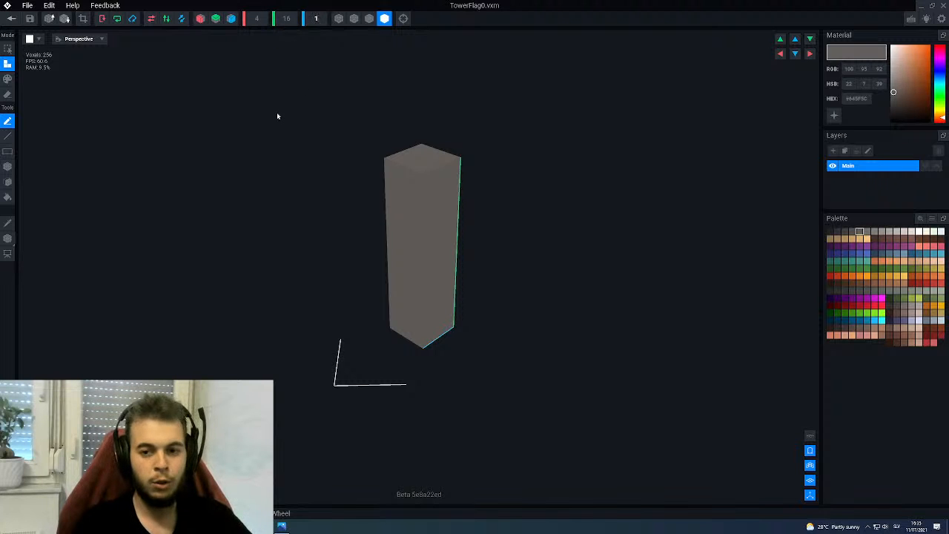
{"action": "key", "text": "Return"}
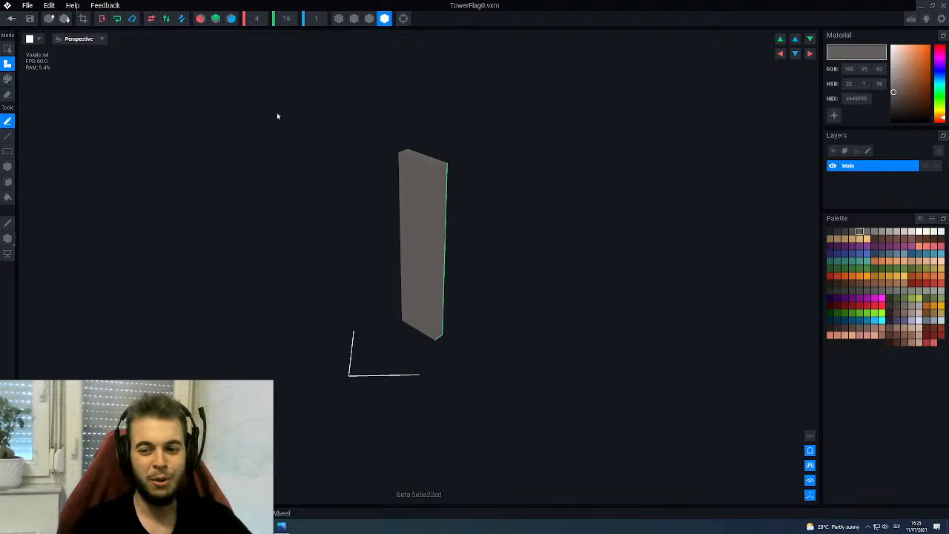
{"action": "right_click_drag", "start_coordinate": [430, 223], "coordinate": [430, 223]}
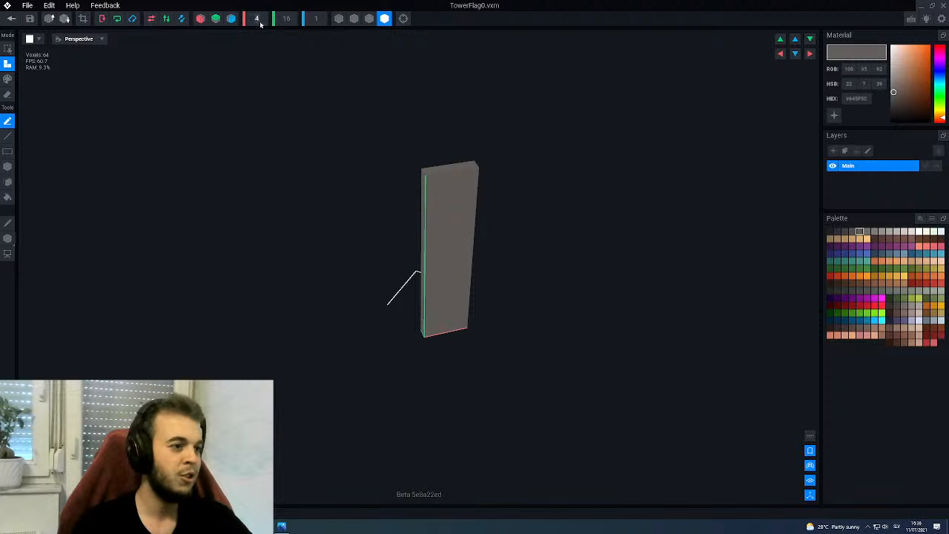
{"action": "key", "text": "Return"}
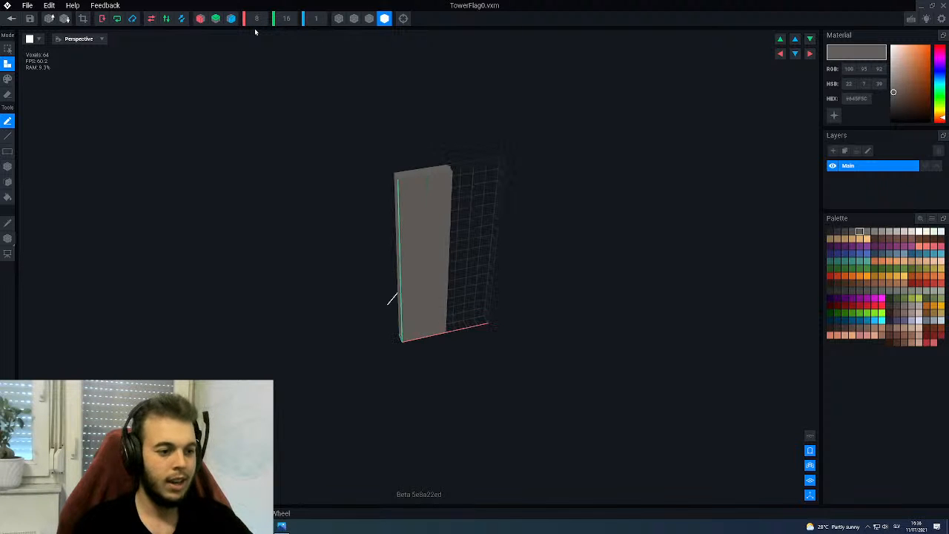
{"action": "right_click_drag", "start_coordinate": [462, 256], "coordinate": [442, 244]}
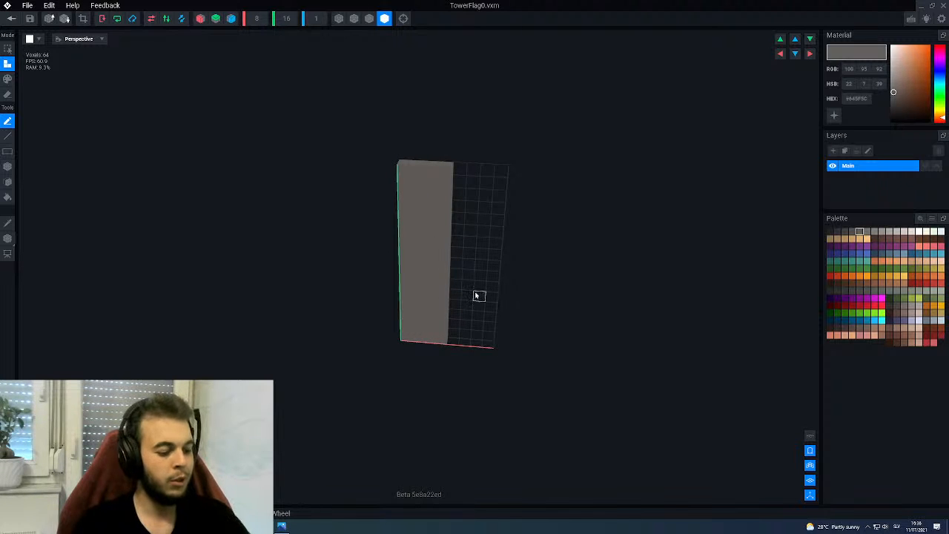
- Fill the empty grid beside the slab with grey voxels and move the pivot onto the slab
{"action": "key", "text": "g"}
{"action": "left_click", "coordinate": [465, 270]}
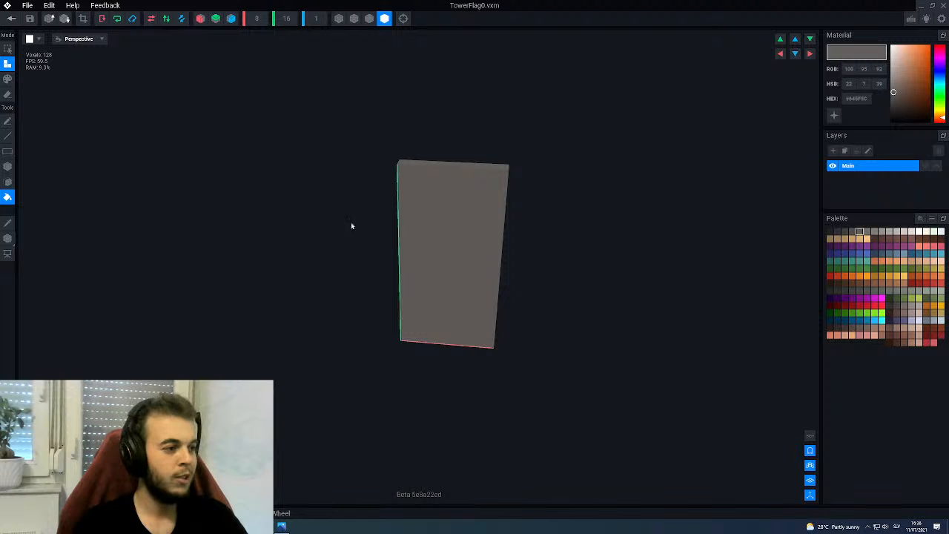
{"action": "left_click", "coordinate": [8, 238]}
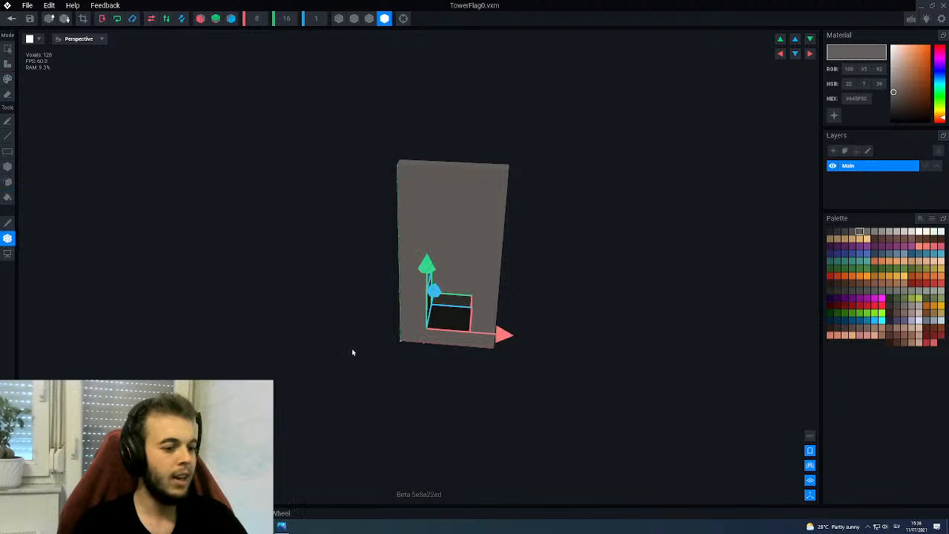
{"action": "scroll", "coordinate": [356, 350], "scroll_direction": "down", "scroll_amount": 2}
{"action": "right_click_drag", "start_coordinate": [356, 350], "coordinate": [326, 309]}
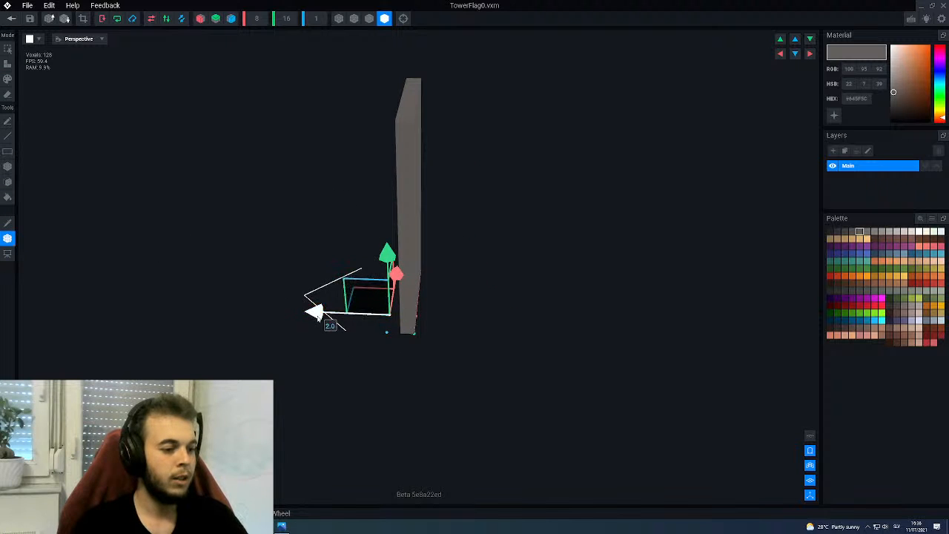
{"action": "left_click_drag", "start_coordinate": [318, 316], "coordinate": [339, 318]}
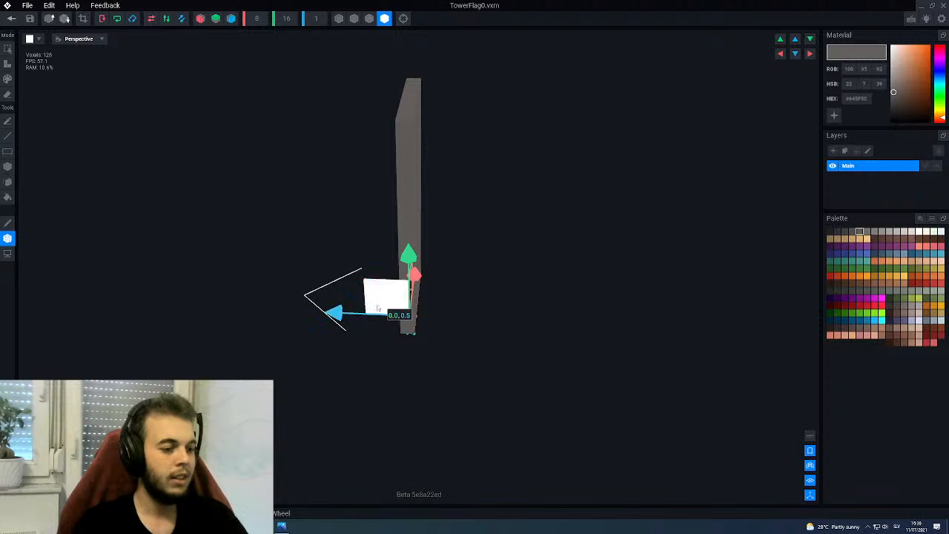
{"action": "mouse_move", "coordinate": [381, 310]}
{"action": "right_mouse_down"}
{"action": "mouse_move", "coordinate": [415, 300]}
{"action": "mouse_move", "coordinate": [375, 308]}
{"action": "right_mouse_up"}
- Nudge the pivot to the slab's bottom corner, then close TowerFlag0 and save it
{"action": "mouse_move", "coordinate": [418, 212]}
{"action": "right_mouse_down"}
{"action": "mouse_move", "coordinate": [421, 241]}
{"action": "mouse_move", "coordinate": [422, 199]}
{"action": "right_mouse_up"}
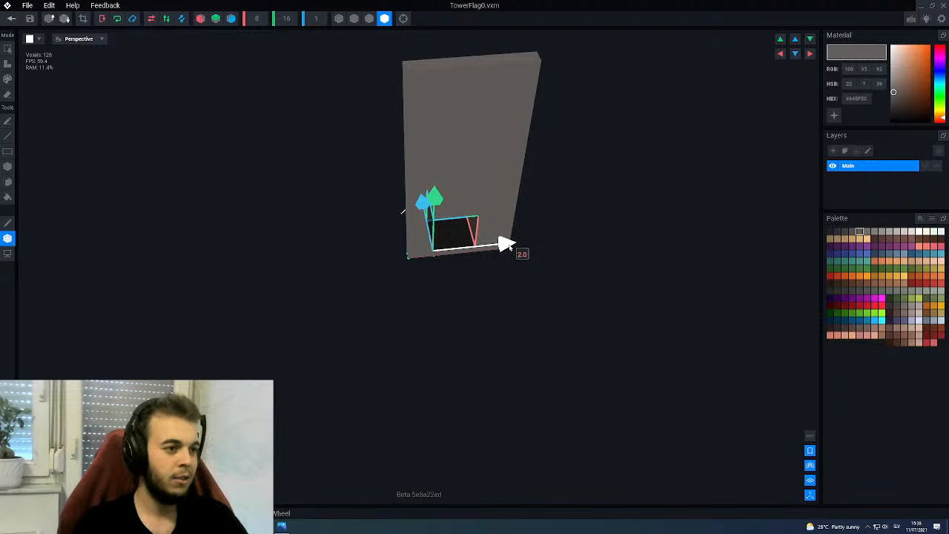
{"action": "left_click_drag", "start_coordinate": [507, 245], "coordinate": [482, 247]}
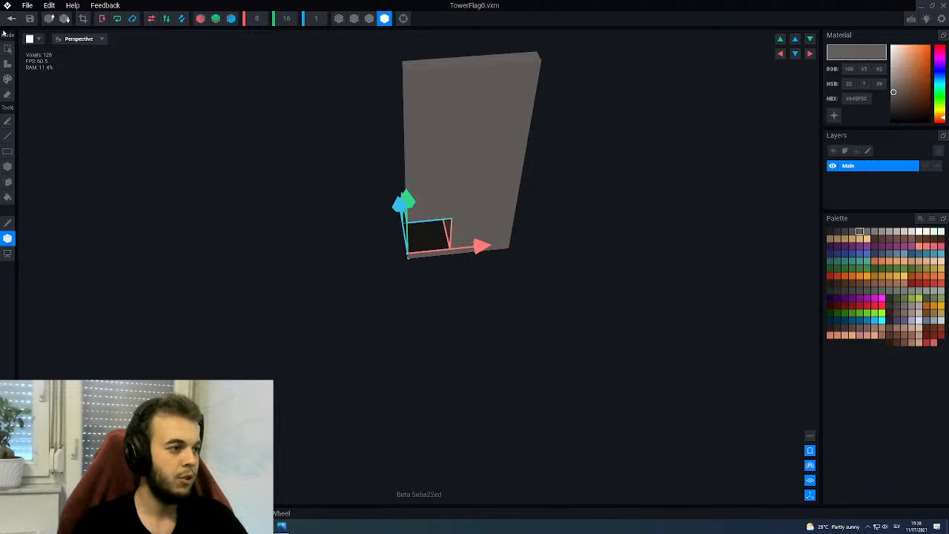
{"action": "left_click", "coordinate": [11, 18]}
{"action": "left_click", "coordinate": [385, 172]}
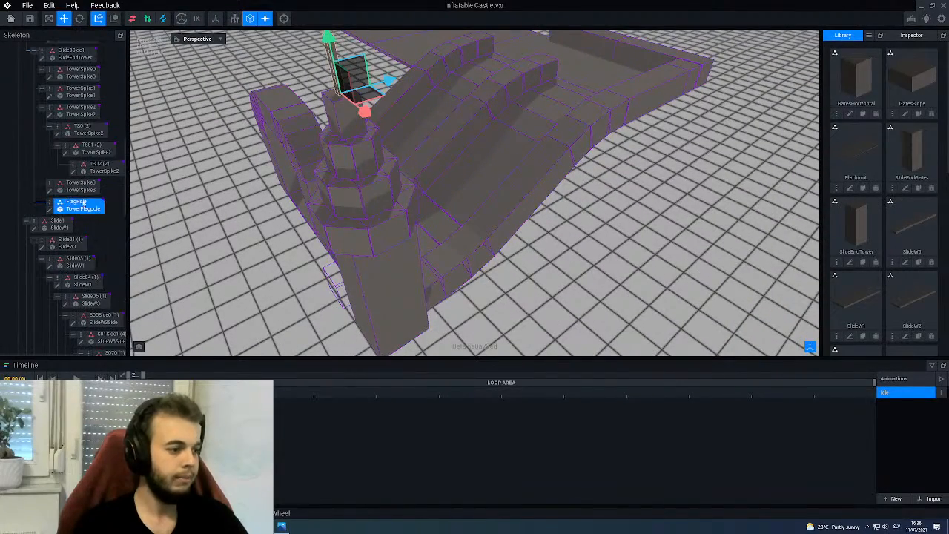
- Add a child node named TowerFlag under the FlagPole node
{"action": "right_click", "coordinate": [50, 202]}
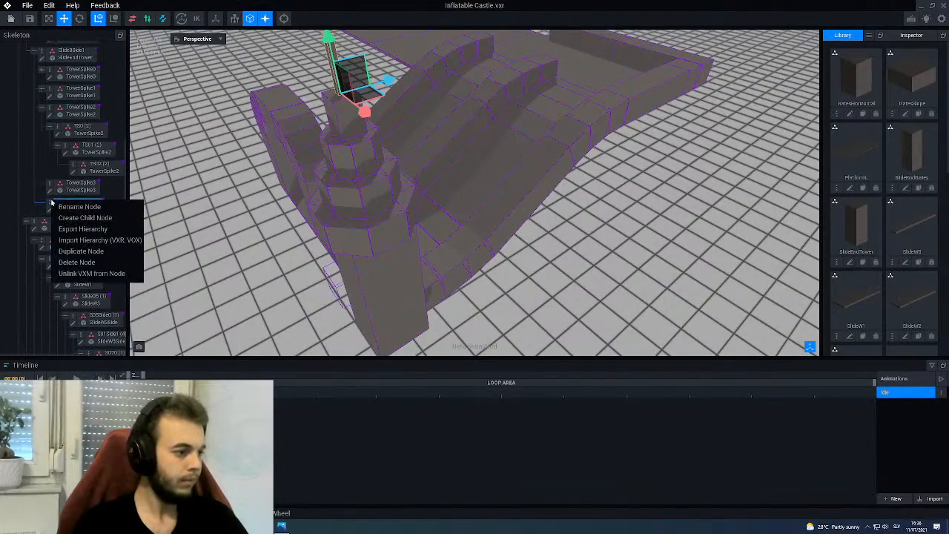
{"action": "left_click", "coordinate": [85, 217]}
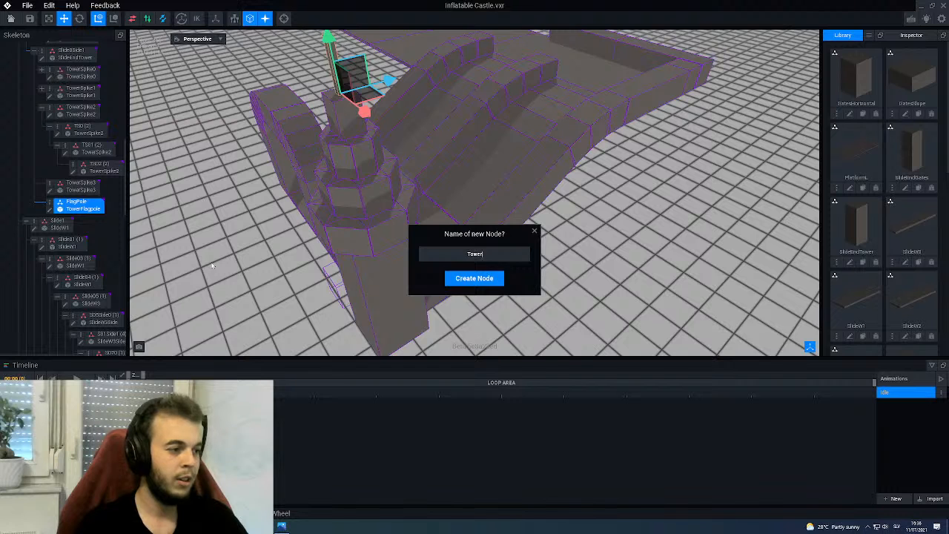
{"action": "type", "text": "TowerFlag"}
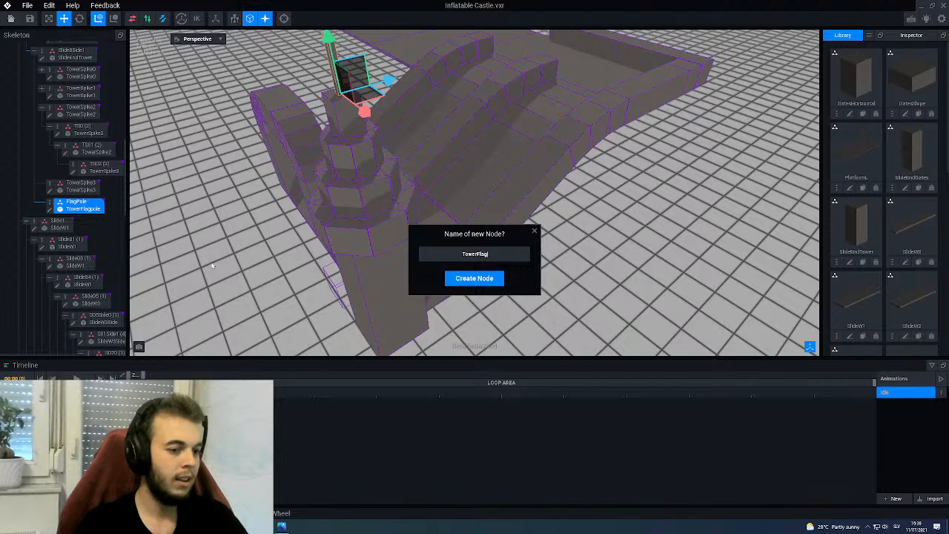
{"action": "key", "text": "Return"}
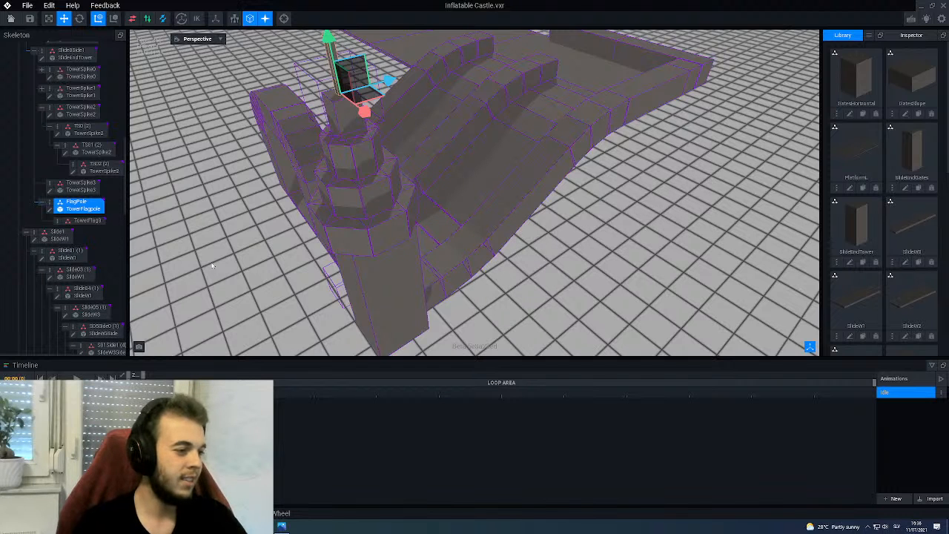
- Rename the FlagPole node to TowerFlagpole
{"action": "right_click", "coordinate": [53, 204]}
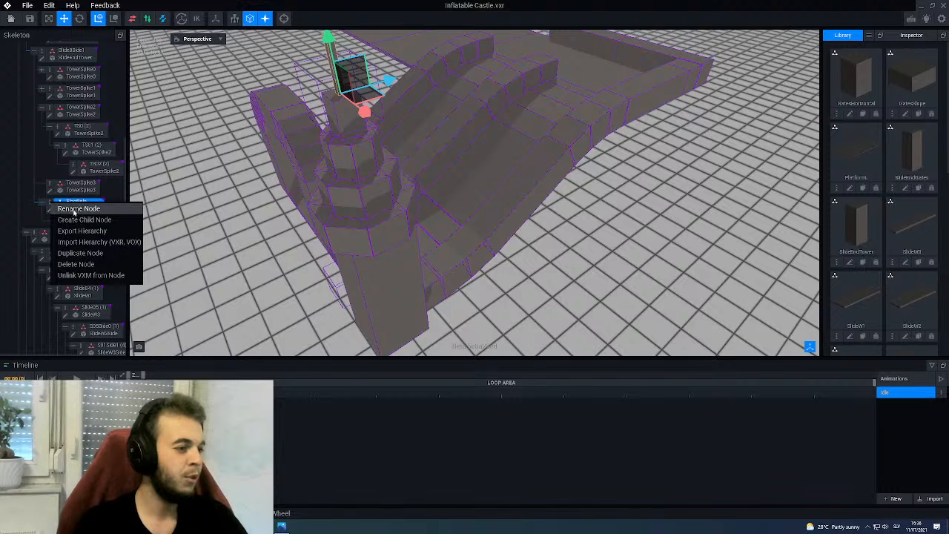
{"action": "left_click", "coordinate": [78, 208]}
{"action": "type", "text": "T"}
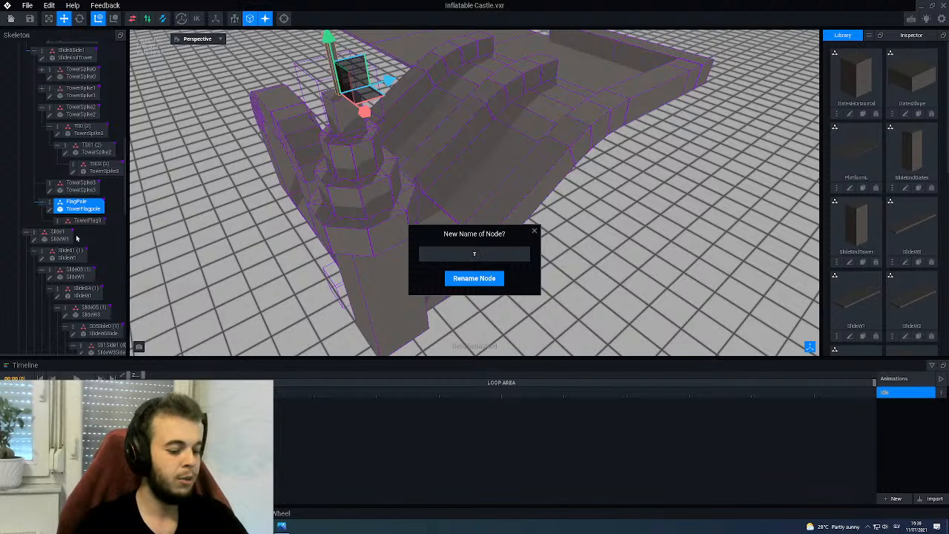
{"action": "type", "text": "owerFlagpole"}
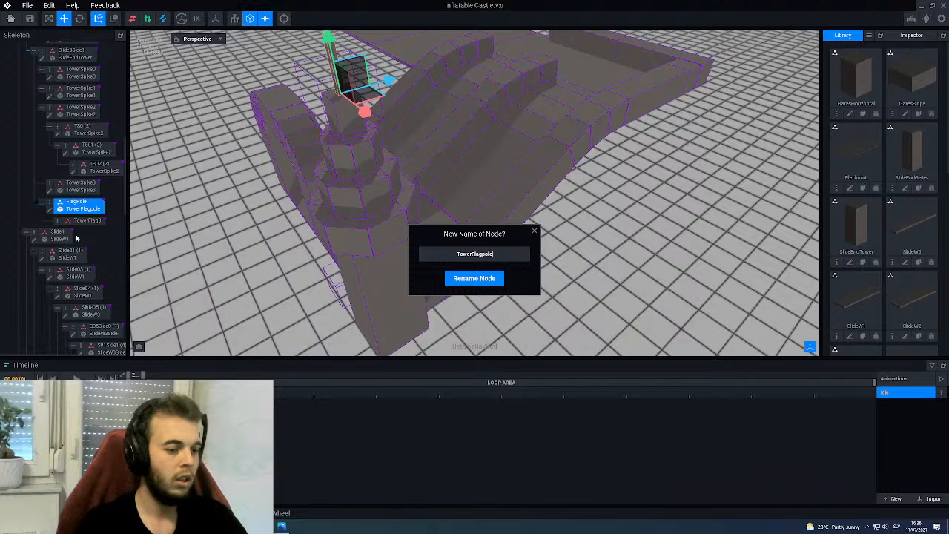
{"action": "key", "text": "Return"}
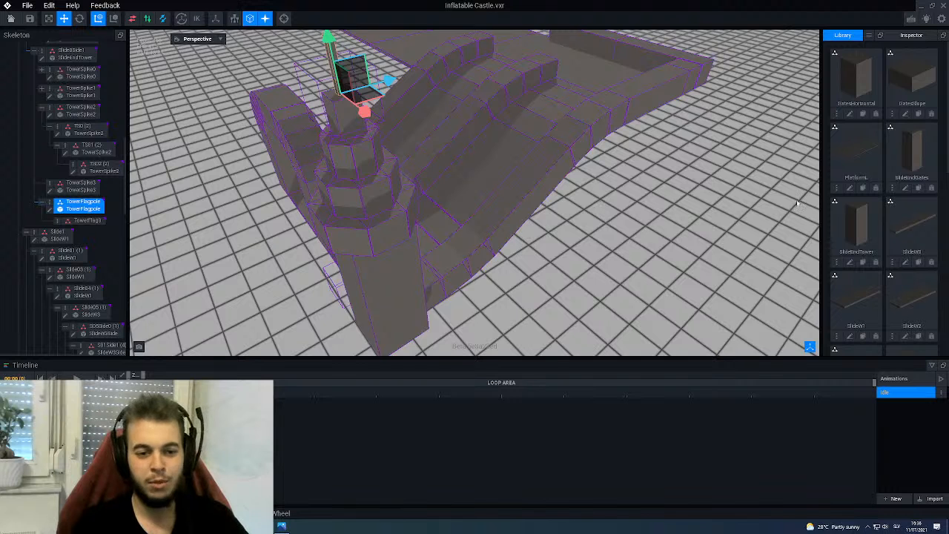
- Attach the TowerFlag0 model from the Library to the new TowerFlag node
{"action": "scroll", "coordinate": [911, 209], "scroll_direction": "down", "scroll_amount": 5}
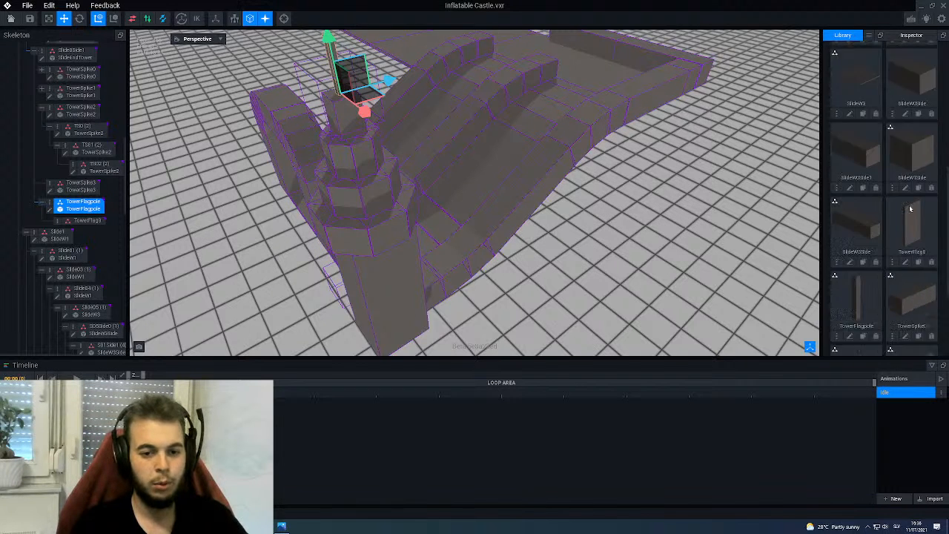
{"action": "scroll", "coordinate": [911, 209], "scroll_direction": "down", "scroll_amount": 2}
{"action": "left_click_drag", "start_coordinate": [912, 154], "coordinate": [91, 222]}
{"action": "left_click", "coordinate": [90, 223]}
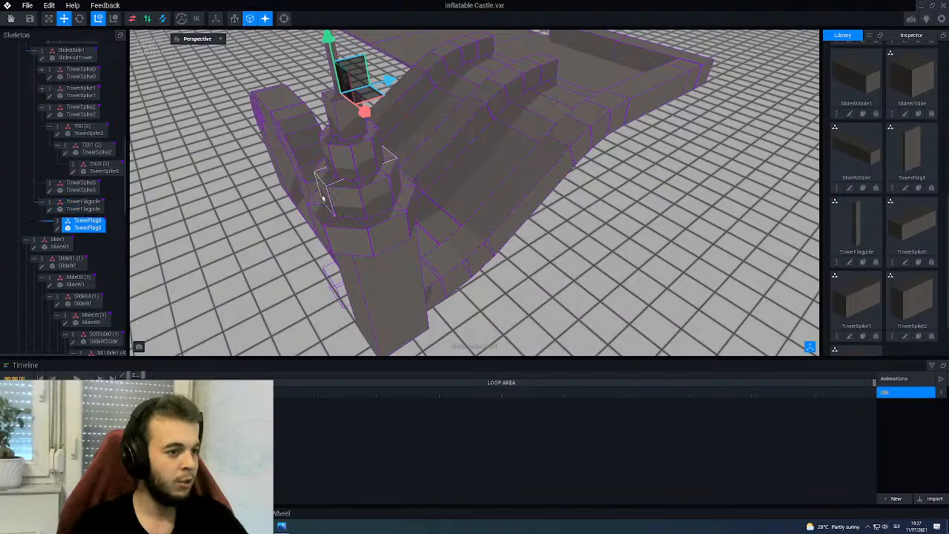
- Raise TowerFlag0 up to the flagpole top and slide it sideways onto the pole
{"action": "mouse_move", "coordinate": [322, 198]}
{"action": "right_mouse_down"}
{"action": "mouse_move", "coordinate": [350, 196]}
{"action": "mouse_move", "coordinate": [322, 186]}
{"action": "right_mouse_up"}
{"action": "scroll", "coordinate": [348, 200], "scroll_direction": "up", "scroll_amount": 2}
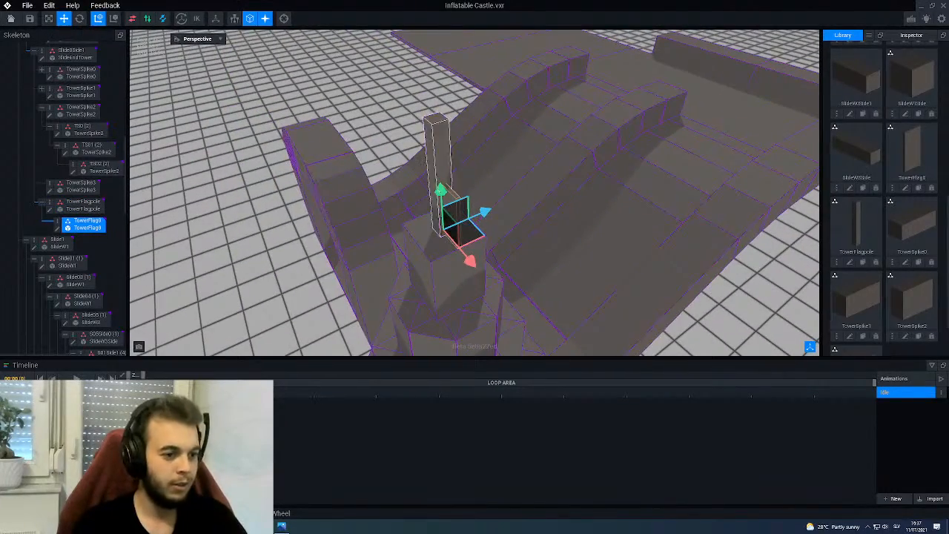
{"action": "right_click_drag", "start_coordinate": [437, 159], "coordinate": [483, 142]}
{"action": "left_click_drag", "start_coordinate": [438, 198], "coordinate": [436, 130]}
{"action": "left_click_drag", "start_coordinate": [482, 187], "coordinate": [495, 188]}
{"action": "right_click_drag", "start_coordinate": [449, 199], "coordinate": [450, 198]}
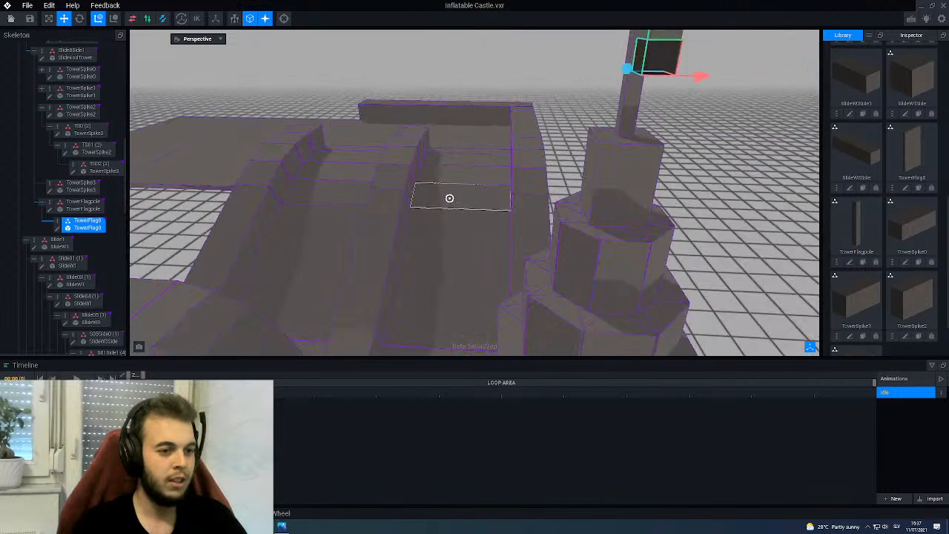
{"action": "scroll", "coordinate": [449, 198], "scroll_direction": "down", "scroll_amount": 5}
- Check the flag on the tower from the front, then open TowerFlag0 for editing
{"action": "left_click", "coordinate": [548, 212]}
{"action": "scroll", "coordinate": [549, 214], "scroll_direction": "up", "scroll_amount": 1}
{"action": "scroll", "coordinate": [530, 207], "scroll_direction": "down", "scroll_amount": 4}
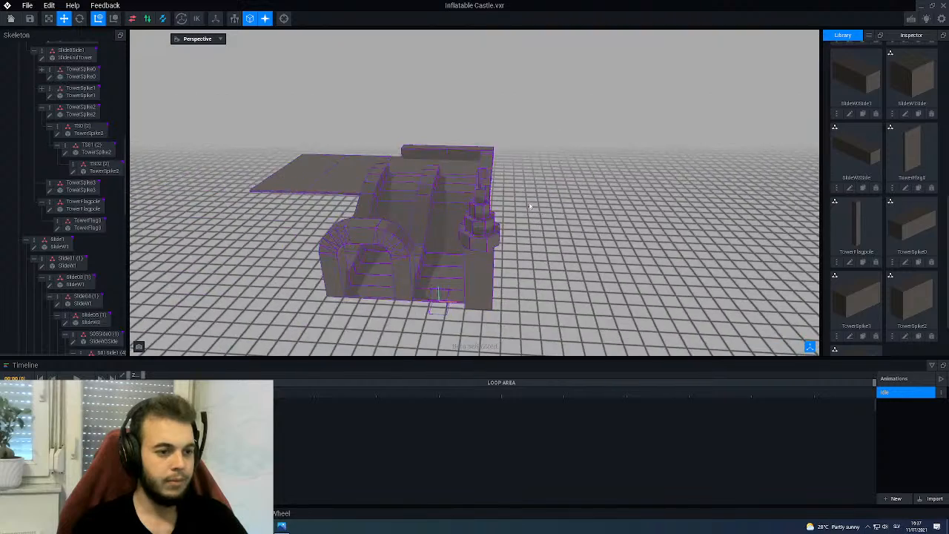
{"action": "right_click_drag", "start_coordinate": [530, 207], "coordinate": [450, 198]}
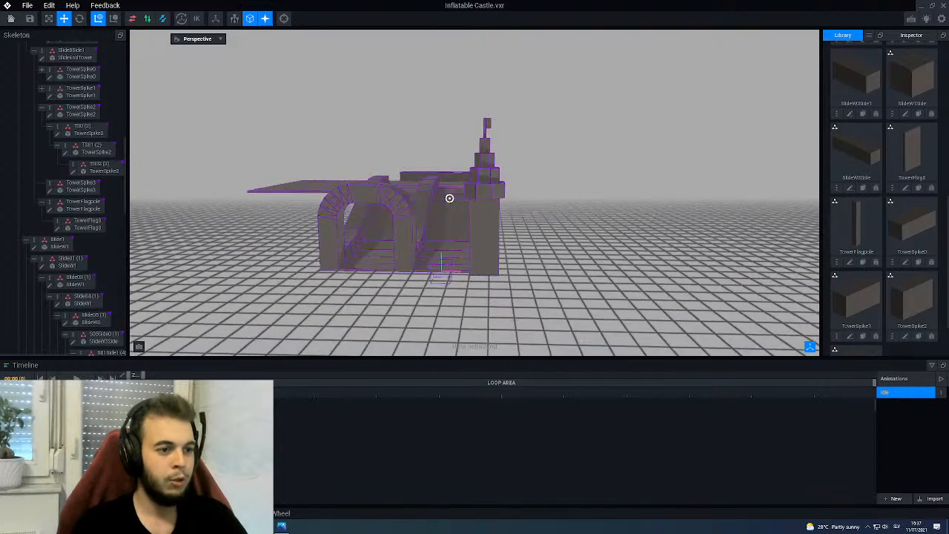
{"action": "scroll", "coordinate": [472, 147], "scroll_direction": "up", "scroll_amount": 3}
{"action": "scroll", "coordinate": [504, 138], "scroll_direction": "down", "scroll_amount": 2}
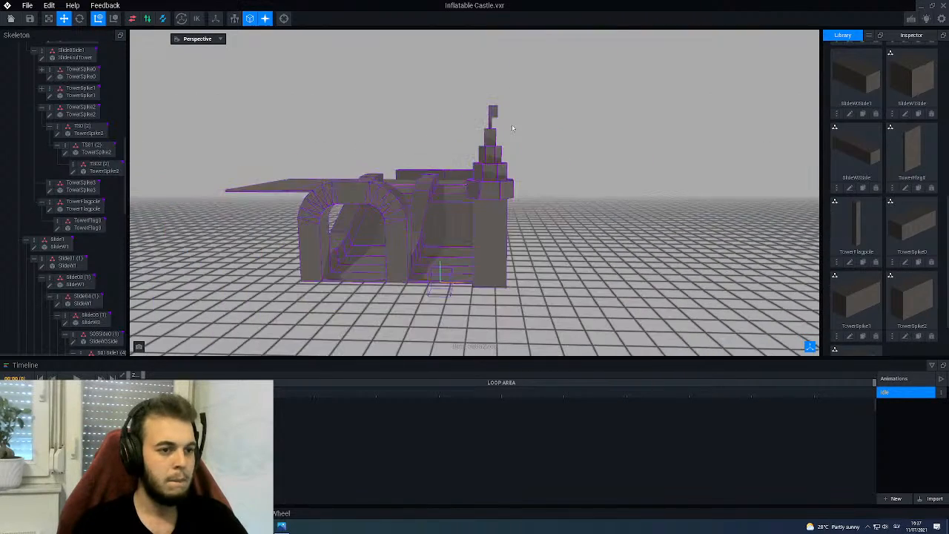
{"action": "right_click_drag", "start_coordinate": [486, 140], "coordinate": [447, 152]}
{"action": "scroll", "coordinate": [448, 148], "scroll_direction": "up", "scroll_amount": 2}
{"action": "scroll", "coordinate": [448, 152], "scroll_direction": "up", "scroll_amount": 2}
{"action": "left_click", "coordinate": [461, 102]}
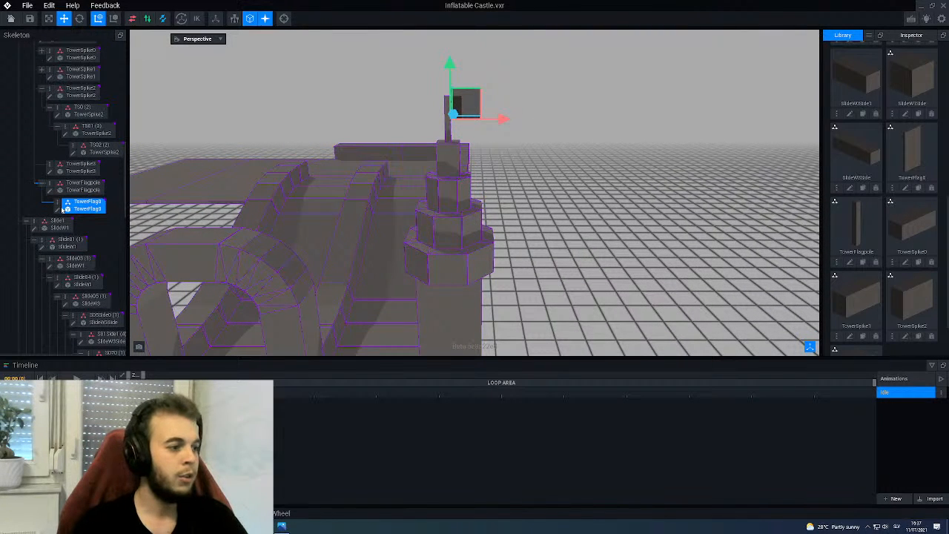
{"action": "double_click", "coordinate": [56, 208]}
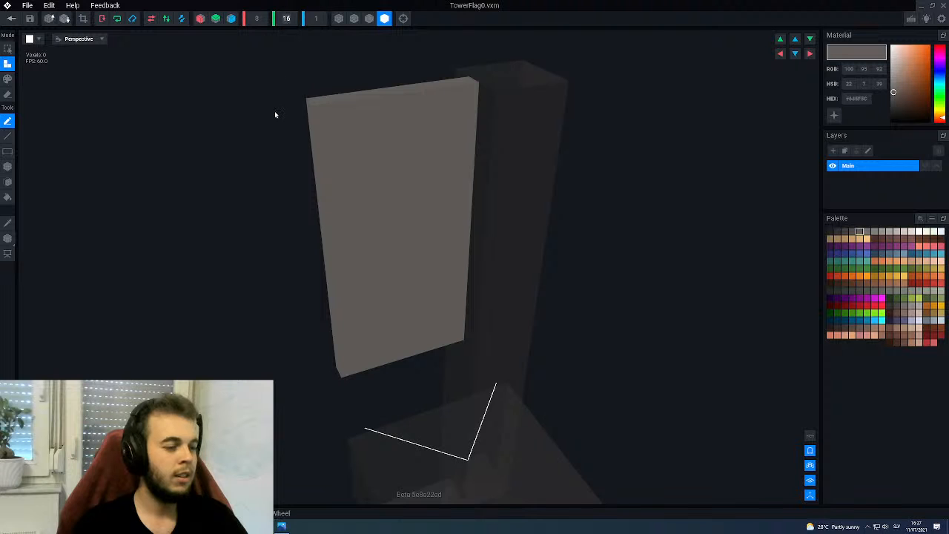
- Resize the TowerFlag0 canvas to 24 high and 16 wide
{"action": "left_click", "coordinate": [294, 22]}
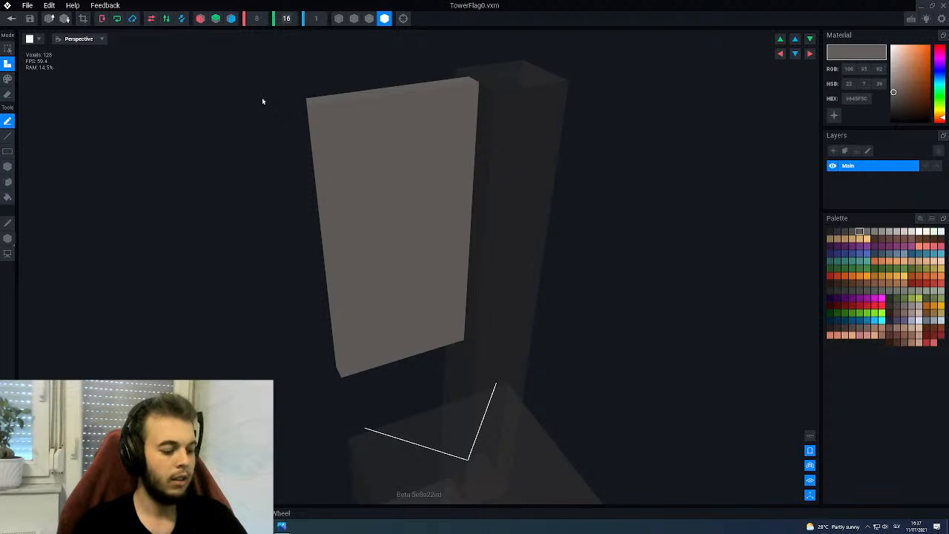
{"action": "type", "text": "24"}
{"action": "key", "text": "Return"}
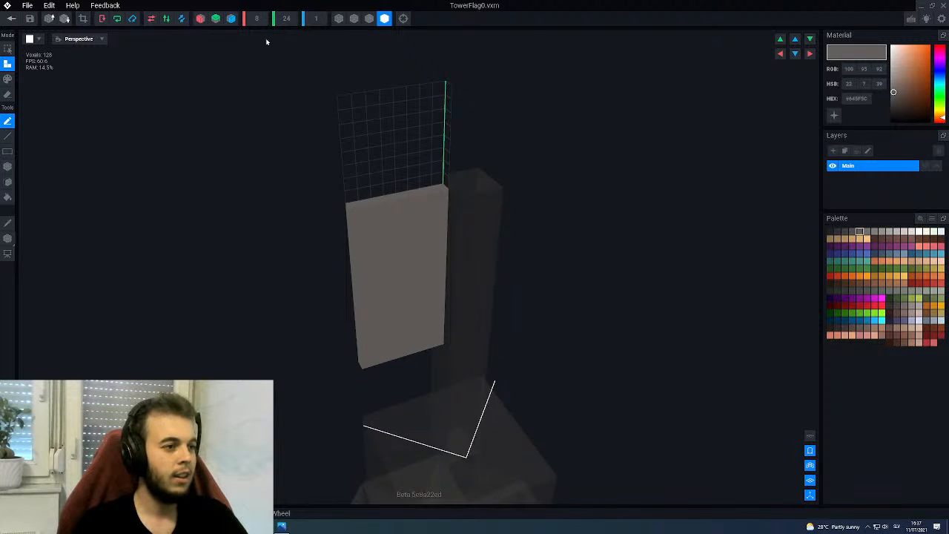
{"action": "left_click", "coordinate": [258, 20]}
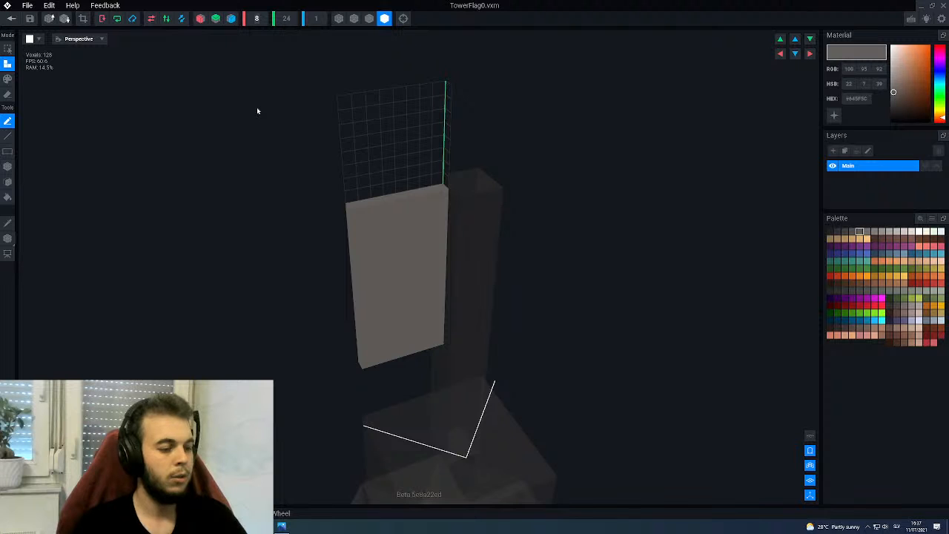
{"action": "type", "text": "16"}
{"action": "key", "text": "Return"}
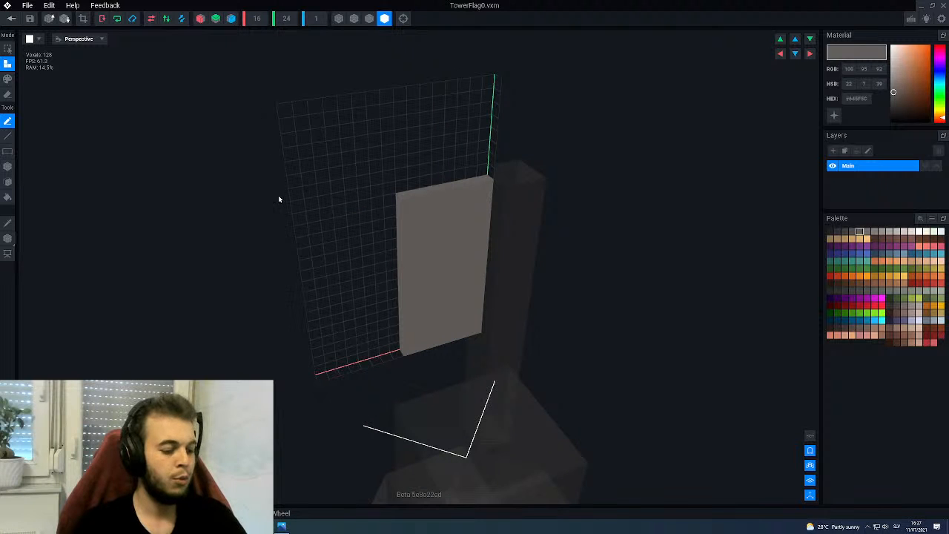
- Fill the grid plane into a 384-voxel slab, check it, and close the model
{"action": "key", "text": "f"}
{"action": "left_click", "coordinate": [367, 182]}
{"action": "scroll", "coordinate": [363, 240], "scroll_direction": "down", "scroll_amount": 2}
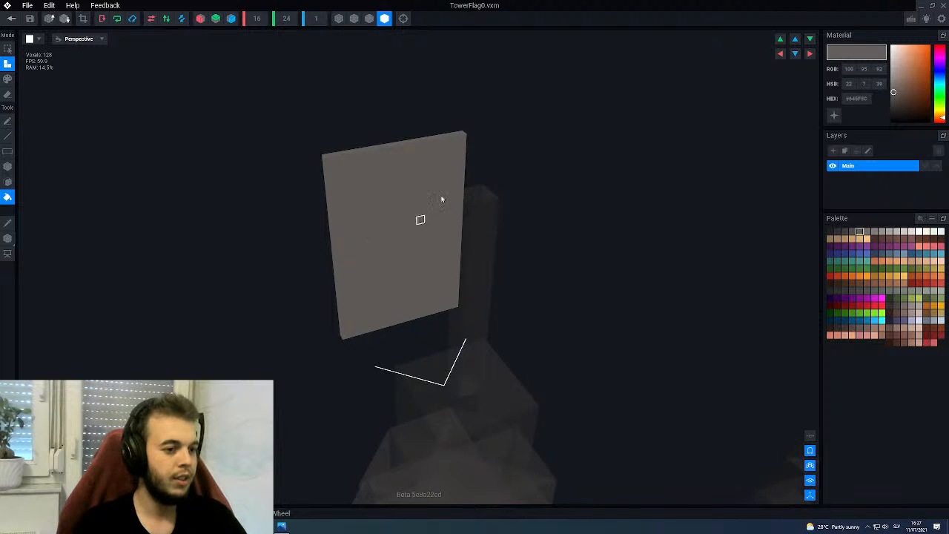
{"action": "right_click_drag", "start_coordinate": [459, 280], "coordinate": [457, 279]}
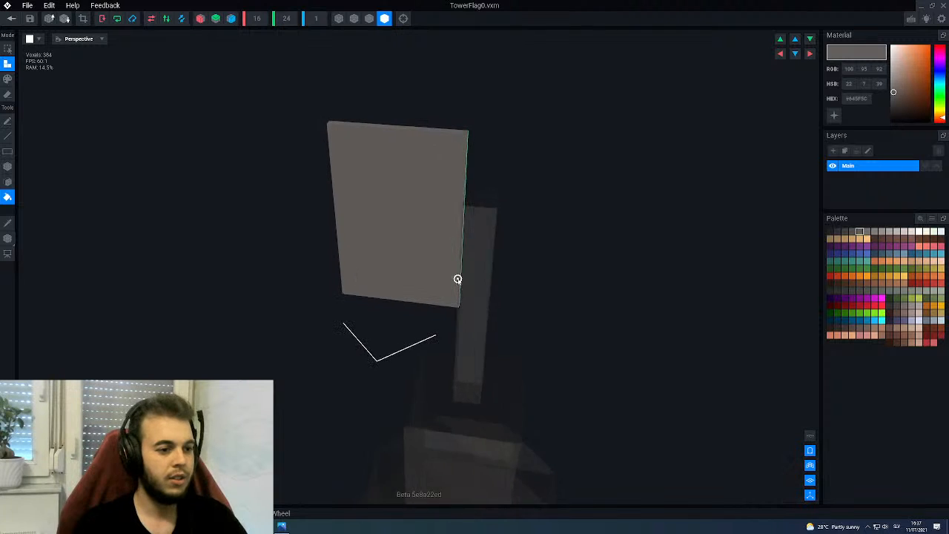
{"action": "right_click_drag", "start_coordinate": [374, 200], "coordinate": [377, 199]}
{"action": "left_click", "coordinate": [10, 20]}
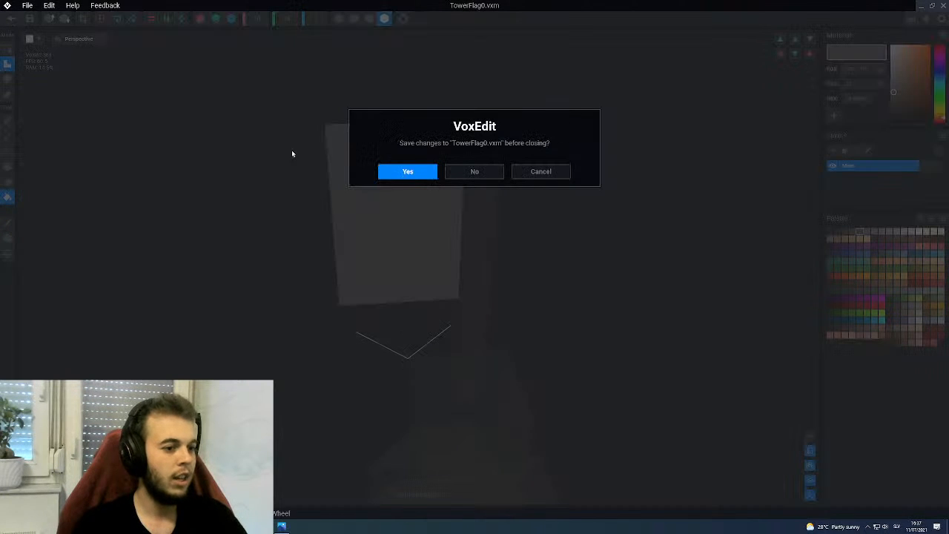
- Save TowerFlag0 and move the flag down along its Y axis on the pole
{"action": "left_click", "coordinate": [409, 172]}
{"action": "mouse_move", "coordinate": [413, 144]}
{"action": "right_mouse_down"}
{"action": "mouse_move", "coordinate": [392, 105]}
{"action": "mouse_move", "coordinate": [387, 114]}
{"action": "mouse_move", "coordinate": [392, 95]}
{"action": "mouse_move", "coordinate": [391, 106]}
{"action": "right_mouse_up"}
{"action": "left_click", "coordinate": [389, 102]}
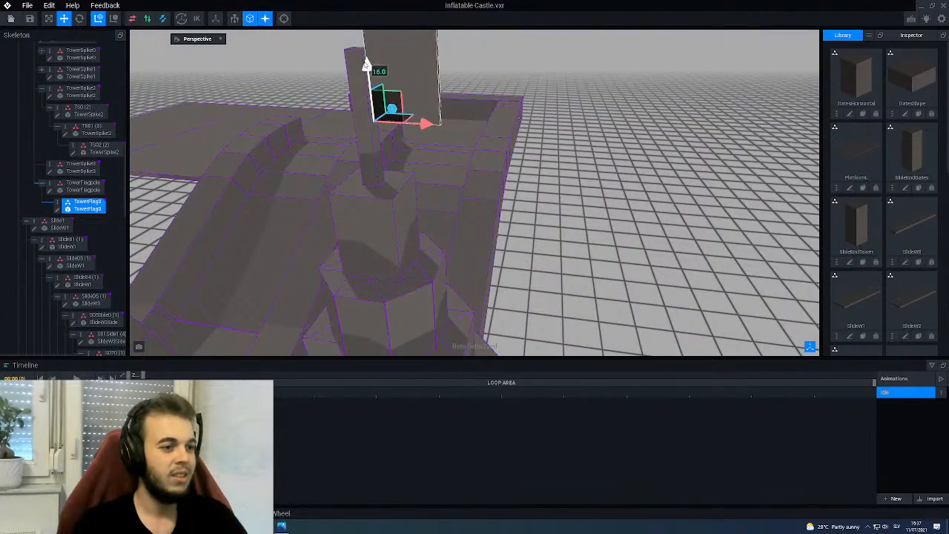
{"action": "left_click_drag", "start_coordinate": [368, 68], "coordinate": [371, 102]}
- Orbit around the lowered flag to check it and reselect it
{"action": "right_click_drag", "start_coordinate": [371, 101], "coordinate": [366, 80]}
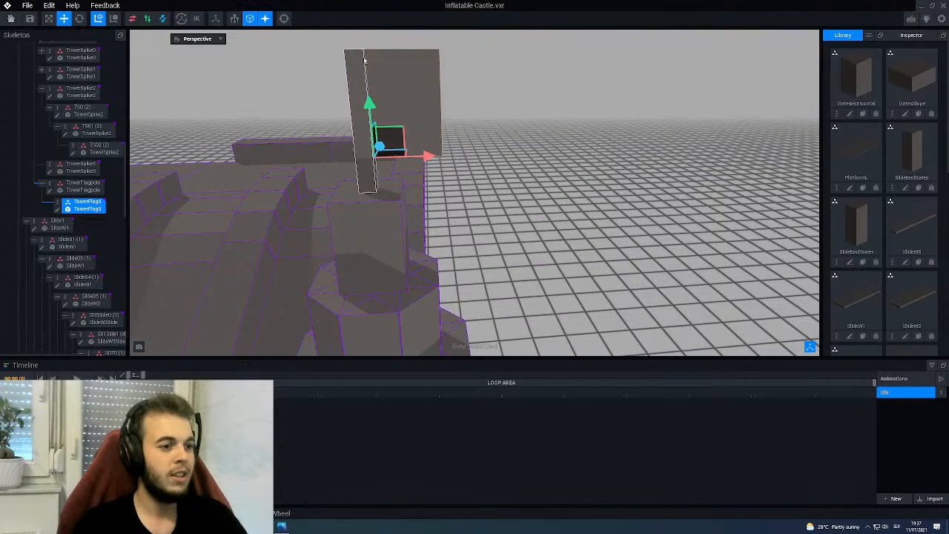
{"action": "scroll", "coordinate": [448, 141], "scroll_direction": "down", "scroll_amount": 8}
{"action": "left_click", "coordinate": [447, 145]}
{"action": "scroll", "coordinate": [447, 145], "scroll_direction": "up", "scroll_amount": 3}
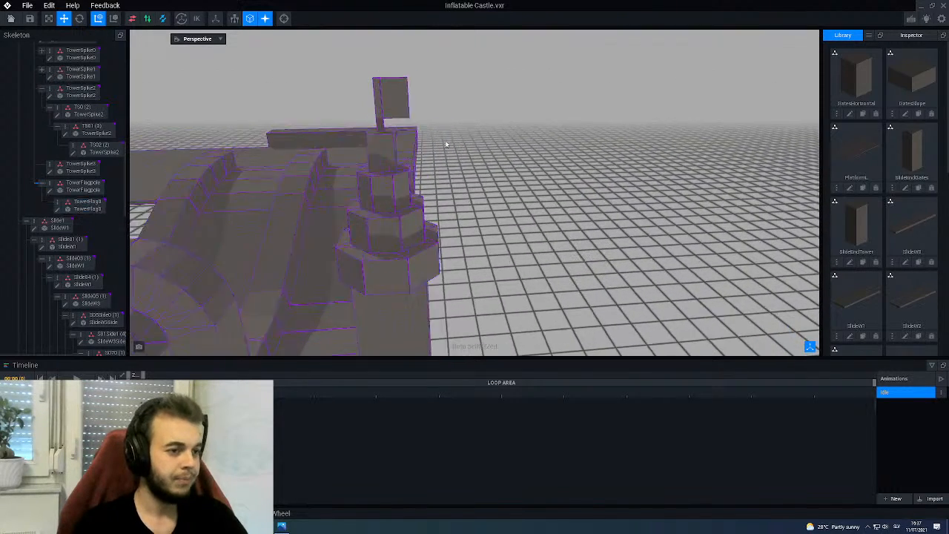
{"action": "scroll", "coordinate": [401, 104], "scroll_direction": "up", "scroll_amount": 6}
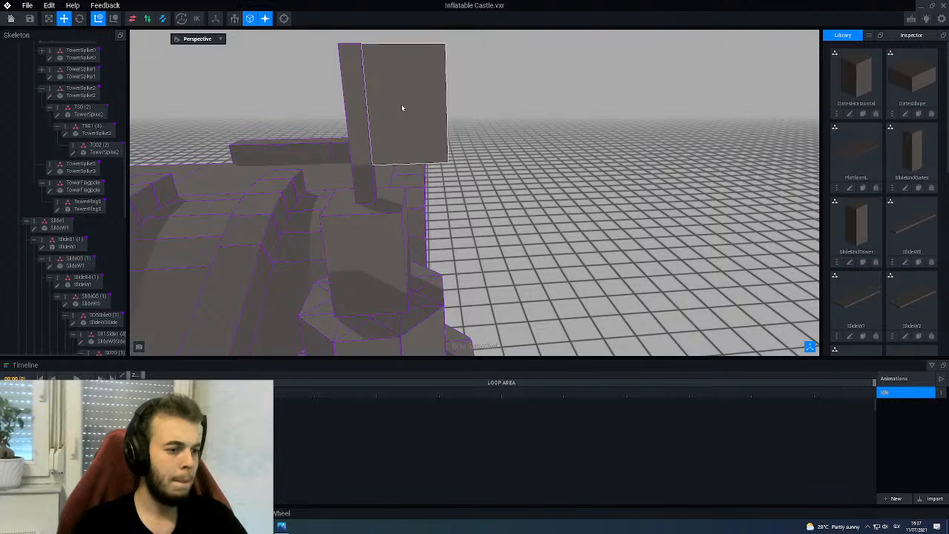
{"action": "right_click_drag", "start_coordinate": [402, 107], "coordinate": [403, 106]}
{"action": "left_click", "coordinate": [403, 106]}
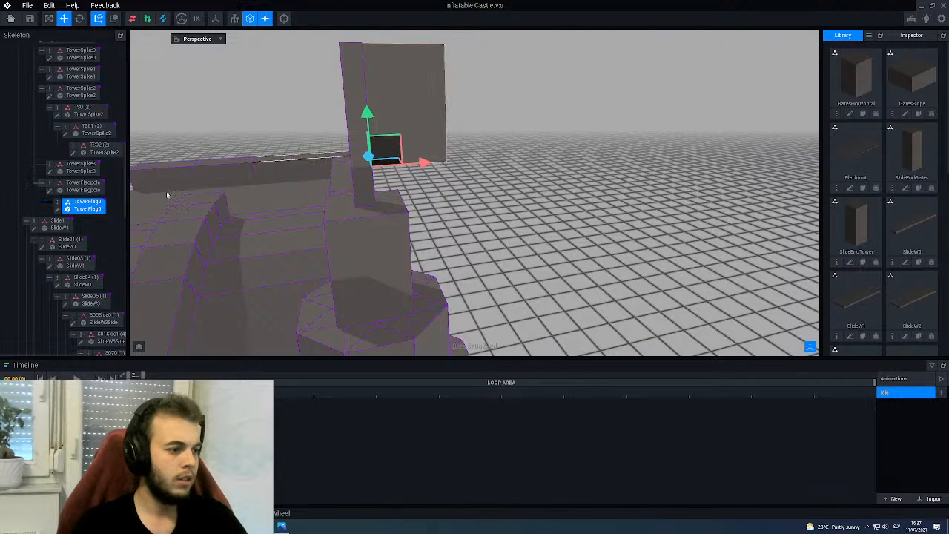
- Create a child node TowerFlag1 under TowerFlag0
{"action": "right_click", "coordinate": [59, 205]}
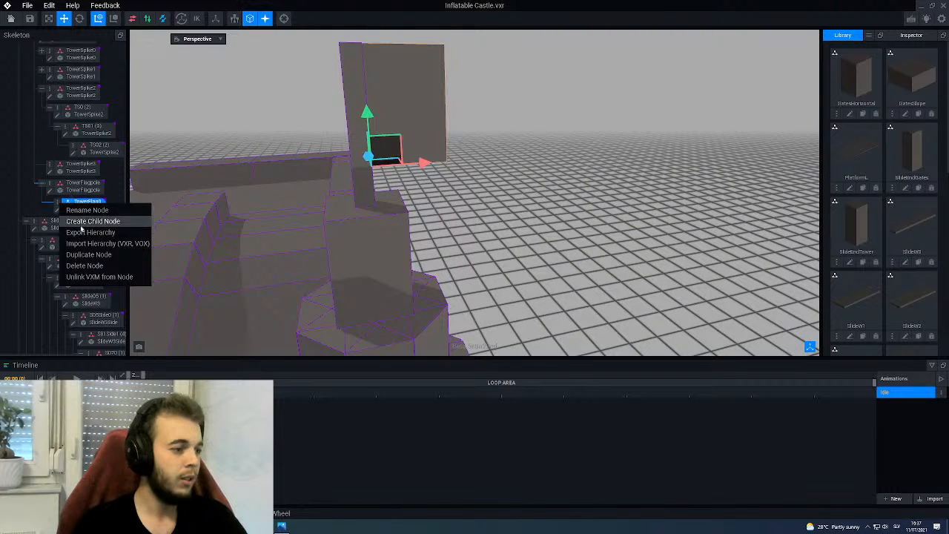
{"action": "left_click", "coordinate": [84, 221]}
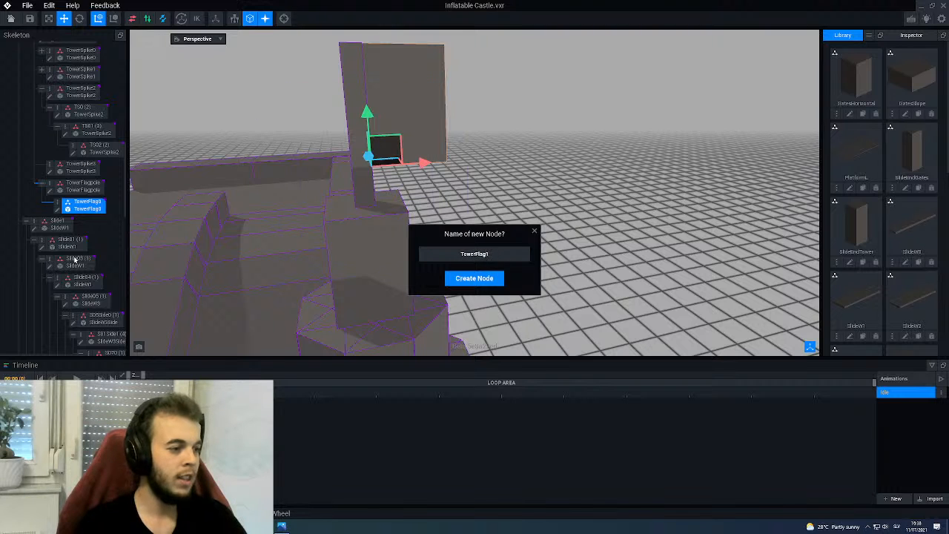
{"action": "key", "text": "Return"}
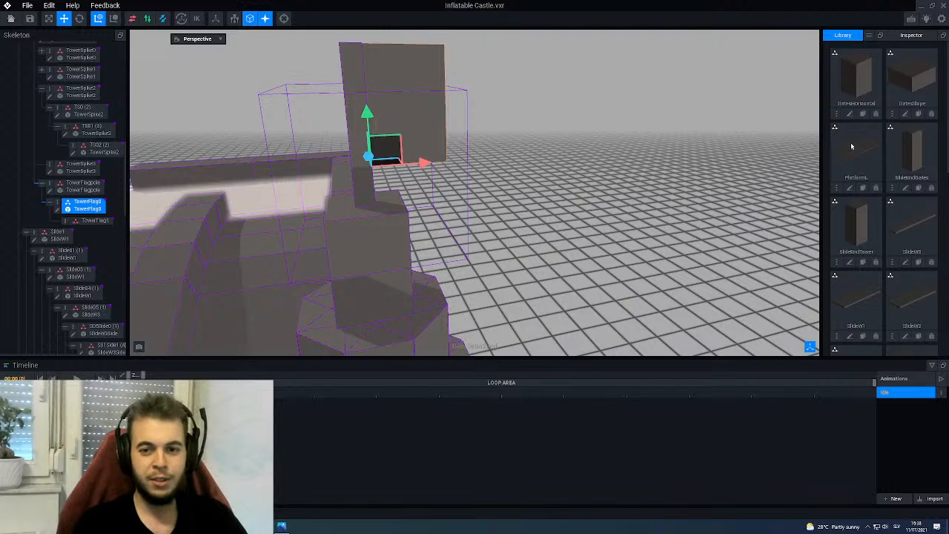
- Clone TowerFlag0 as TowerFlag1, attach it to the new node, and slide it right
{"action": "scroll", "coordinate": [874, 134], "scroll_direction": "down", "scroll_amount": 3}
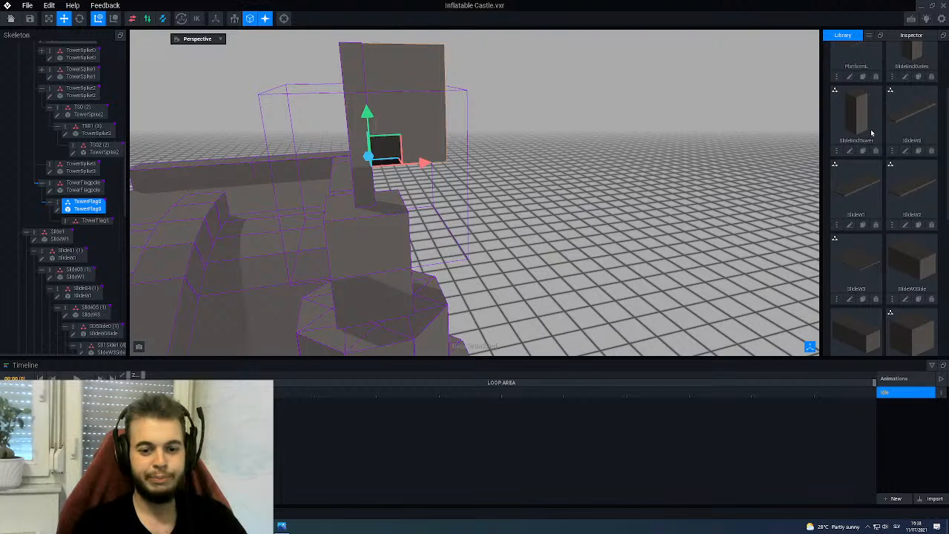
{"action": "scroll", "coordinate": [872, 141], "scroll_direction": "down", "scroll_amount": 5}
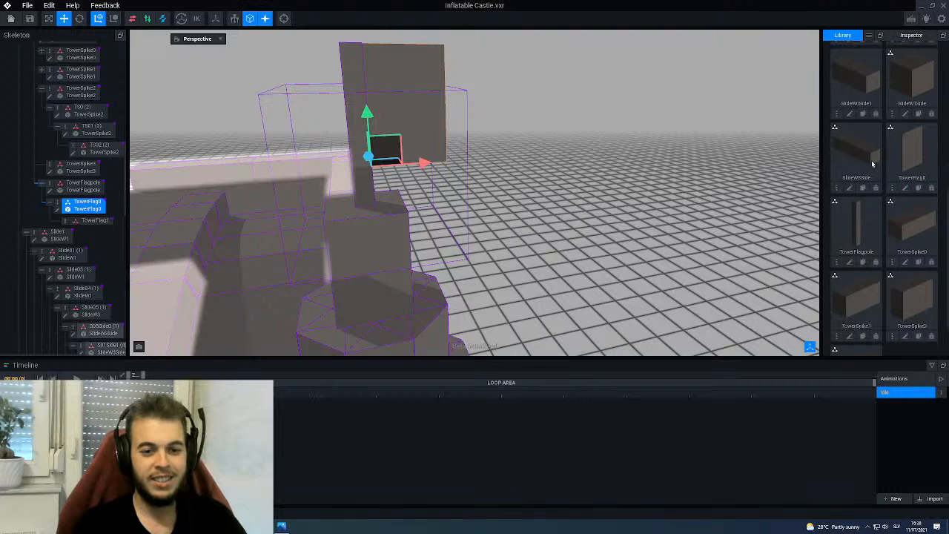
{"action": "left_click", "coordinate": [918, 190]}
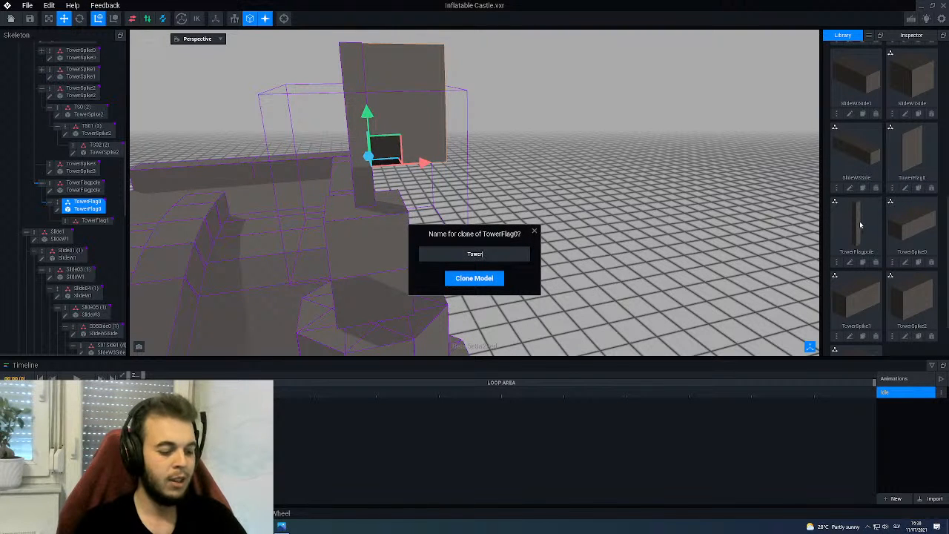
{"action": "key", "text": "Return"}
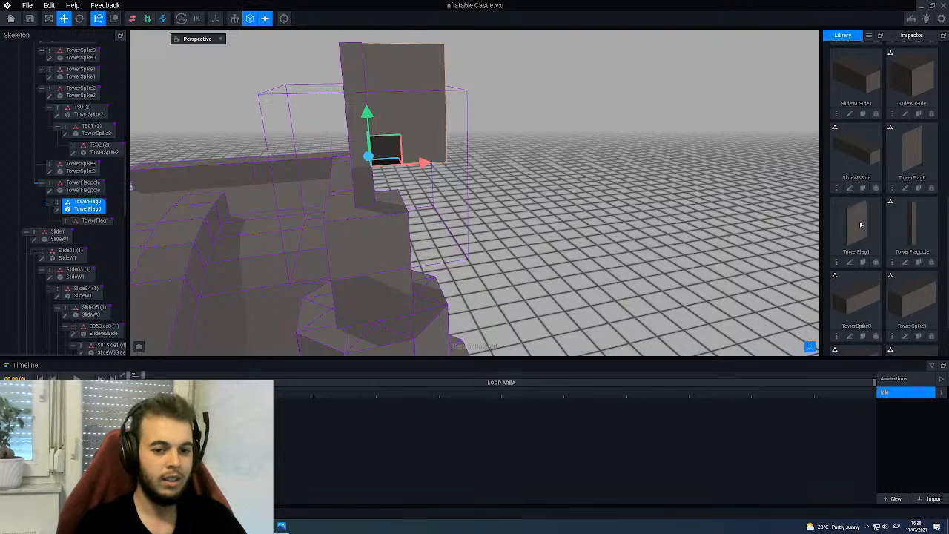
{"action": "left_click_drag", "start_coordinate": [857, 226], "coordinate": [106, 226]}
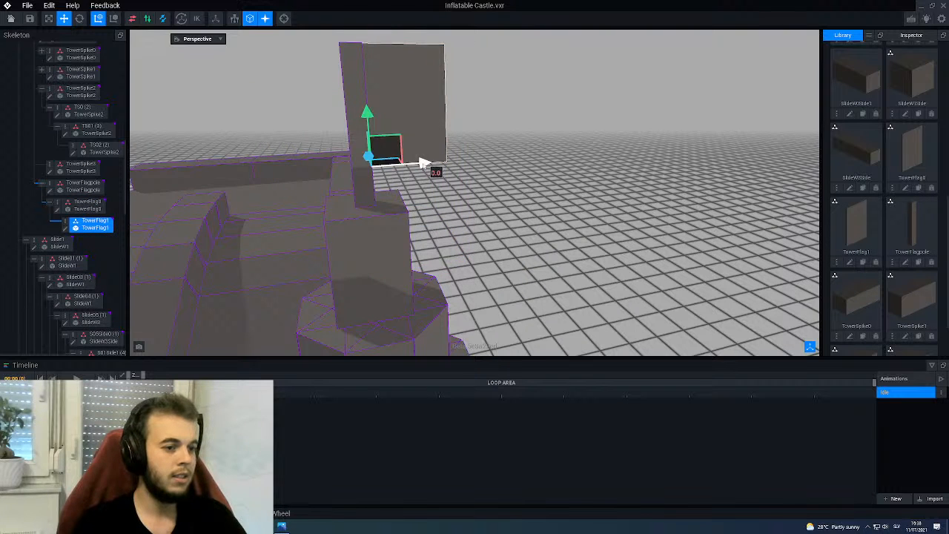
{"action": "left_click_drag", "start_coordinate": [430, 163], "coordinate": [499, 163]}
{"action": "right_click_drag", "start_coordinate": [499, 163], "coordinate": [470, 160]}
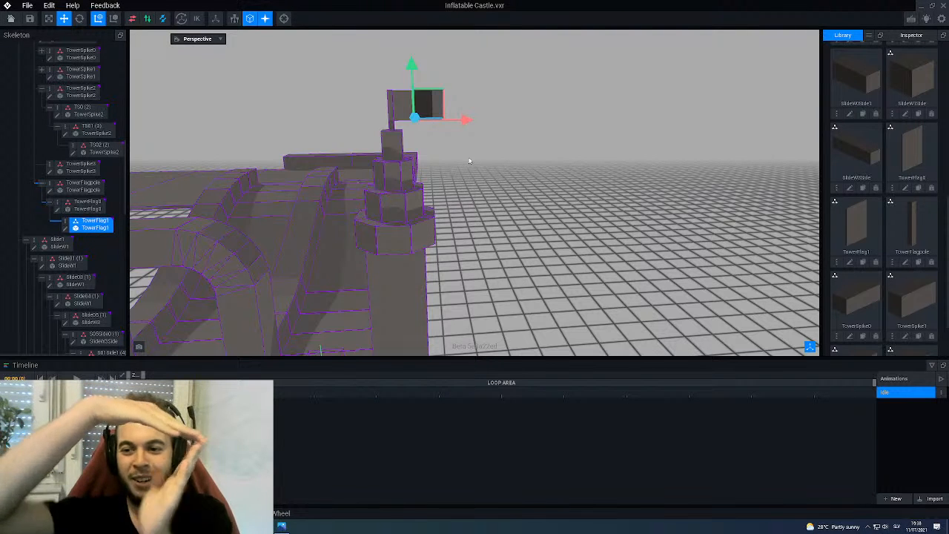
- Narrow TowerFlag1 from 24 to 16 wide, a 16×16 slab of 256 voxels, and save it
{"action": "left_click", "coordinate": [65, 230]}
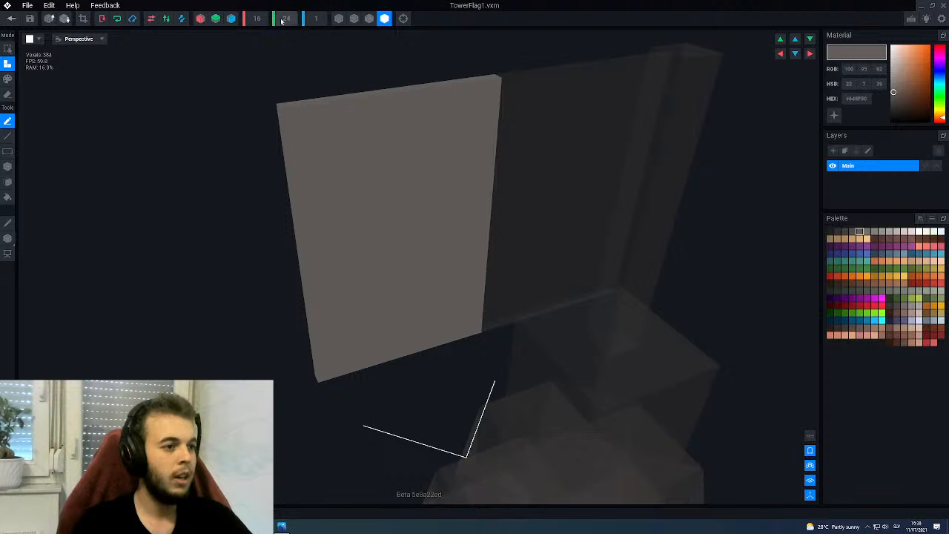
{"action": "right_click_drag", "start_coordinate": [357, 130], "coordinate": [356, 126]}
{"action": "middle_click_drag", "start_coordinate": [332, 125], "coordinate": [403, 135]}
{"action": "middle_click_drag", "start_coordinate": [333, 147], "coordinate": [335, 149]}
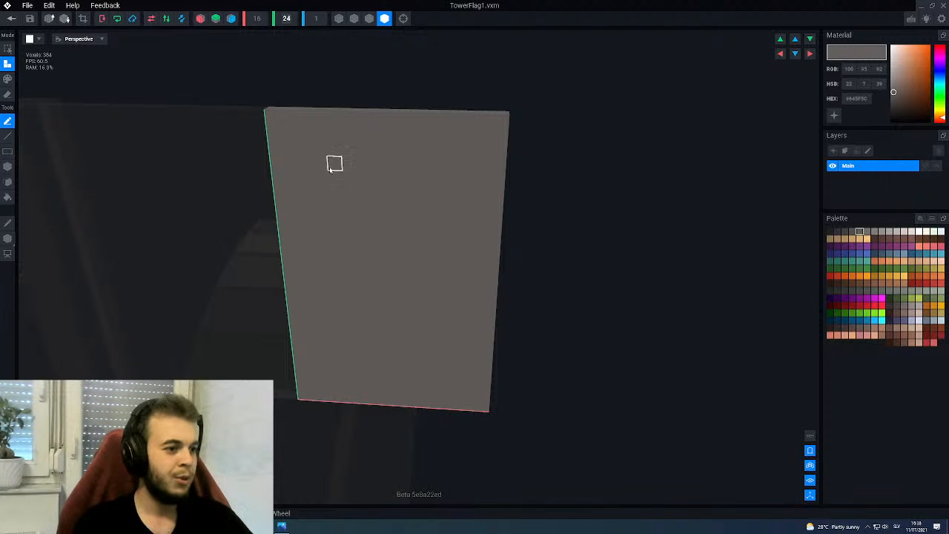
{"action": "key", "text": "ctrl+z"}
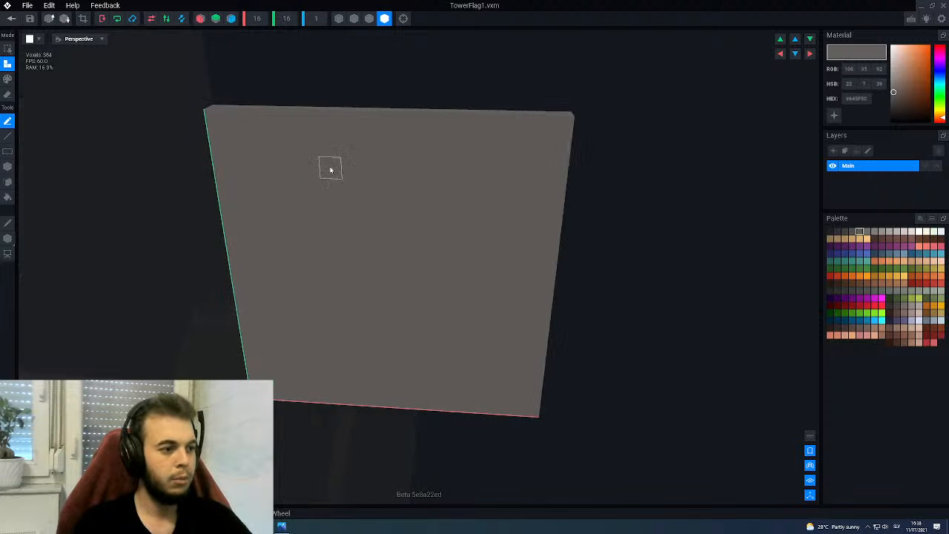
{"action": "scroll", "coordinate": [334, 167], "scroll_direction": "down", "scroll_amount": 5}
{"action": "middle_click_drag", "start_coordinate": [371, 200], "coordinate": [398, 274]}
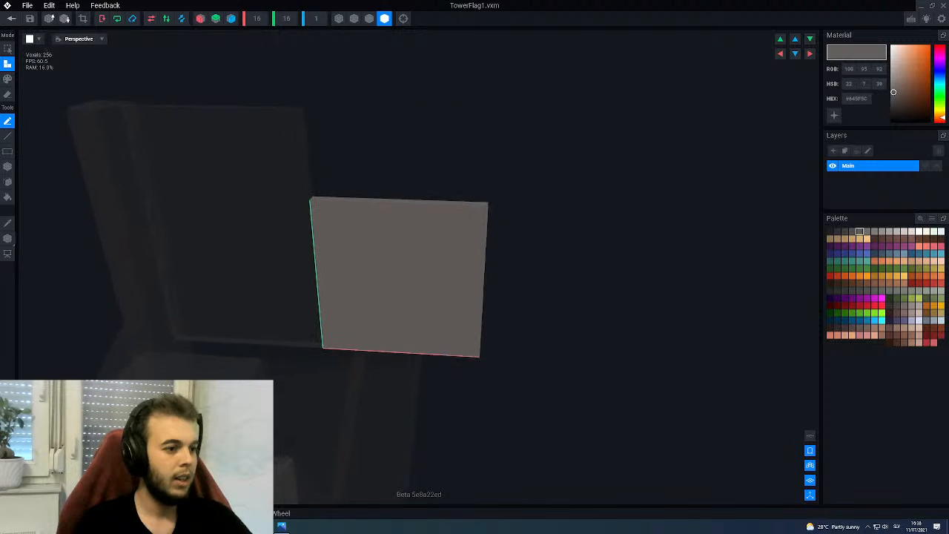
{"action": "left_click", "coordinate": [12, 20]}
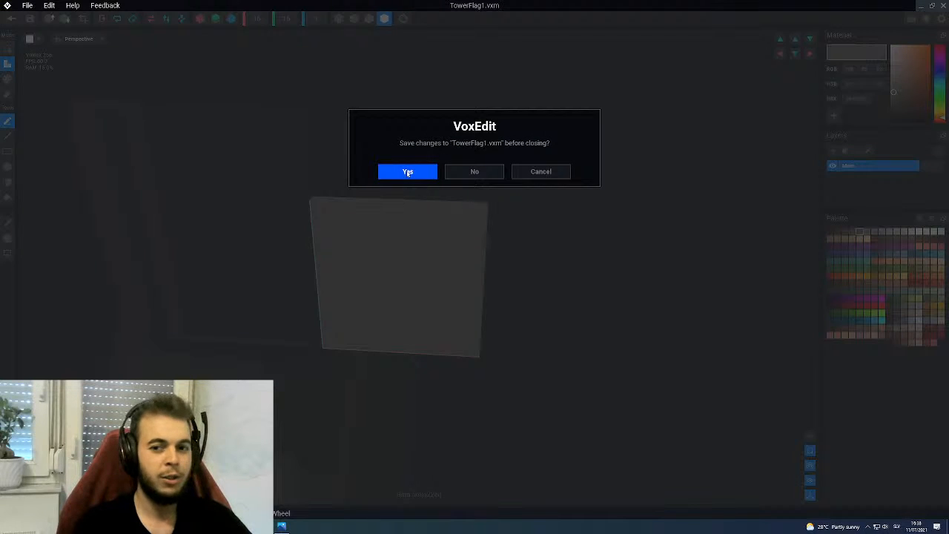
{"action": "left_click", "coordinate": [408, 173]}
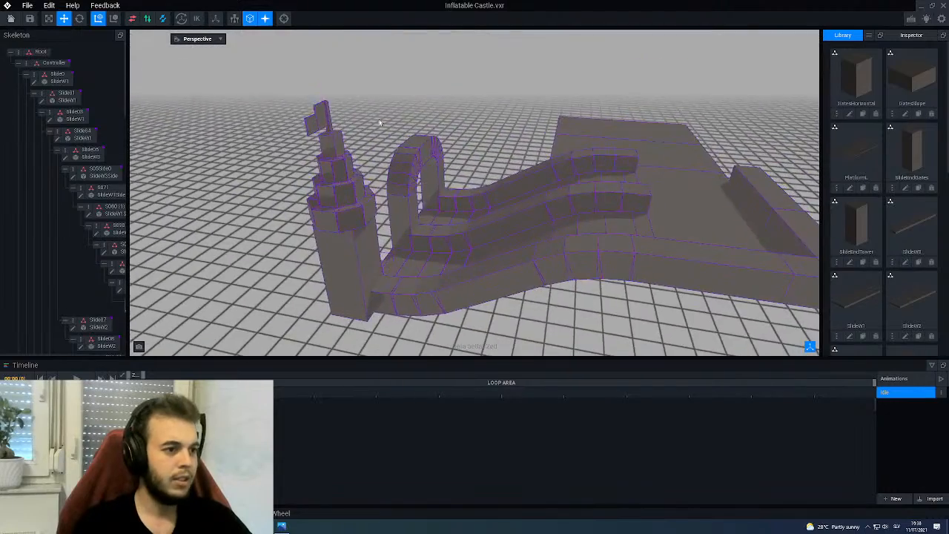
- Select the TowerFlag1 flag and raise it slightly beside TowerFlag0
{"action": "right_click_drag", "start_coordinate": [386, 99], "coordinate": [450, 165]}
{"action": "scroll", "coordinate": [450, 165], "scroll_direction": "up", "scroll_amount": 4}
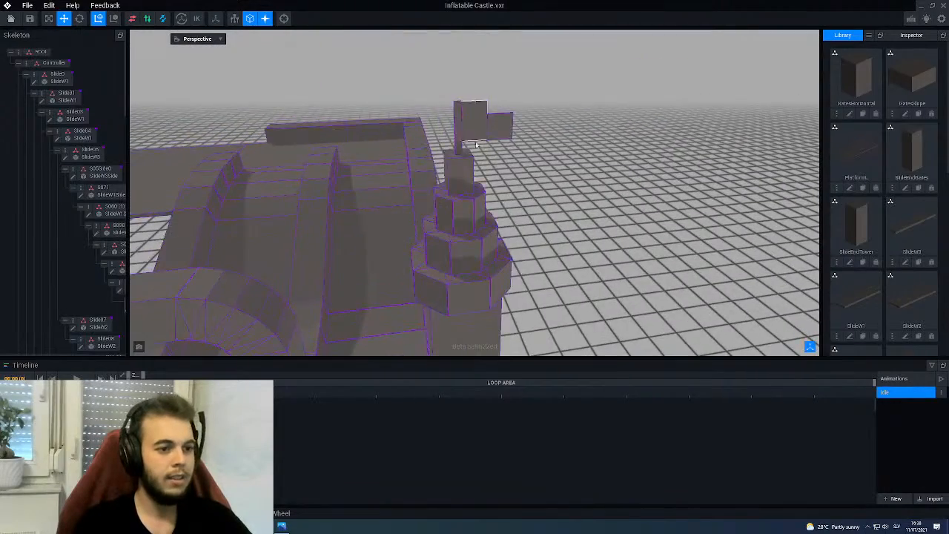
{"action": "left_click", "coordinate": [539, 126]}
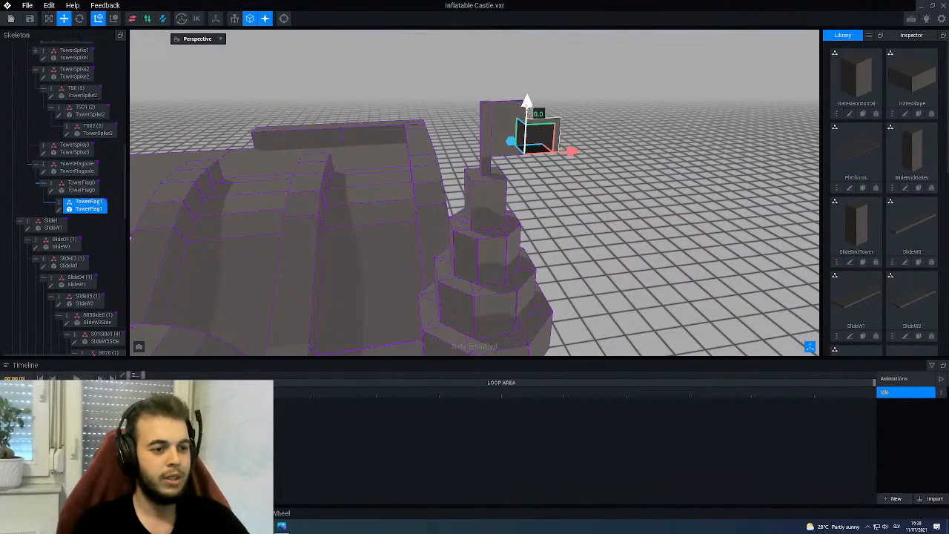
{"action": "left_click_drag", "start_coordinate": [525, 102], "coordinate": [528, 94]}
{"action": "left_click_drag", "start_coordinate": [363, 92], "coordinate": [411, 161]}
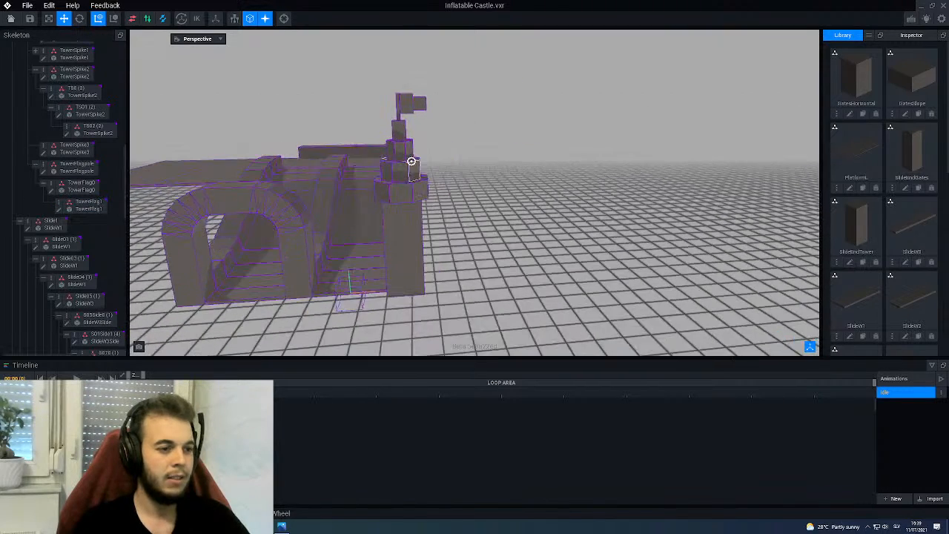
- Reframe the view on the castle front and select the flag atop the tower
{"action": "scroll", "coordinate": [412, 161], "scroll_direction": "up", "scroll_amount": 3}
{"action": "right_click_drag", "start_coordinate": [428, 77], "coordinate": [425, 73]}
{"action": "scroll", "coordinate": [427, 77], "scroll_direction": "up", "scroll_amount": 2}
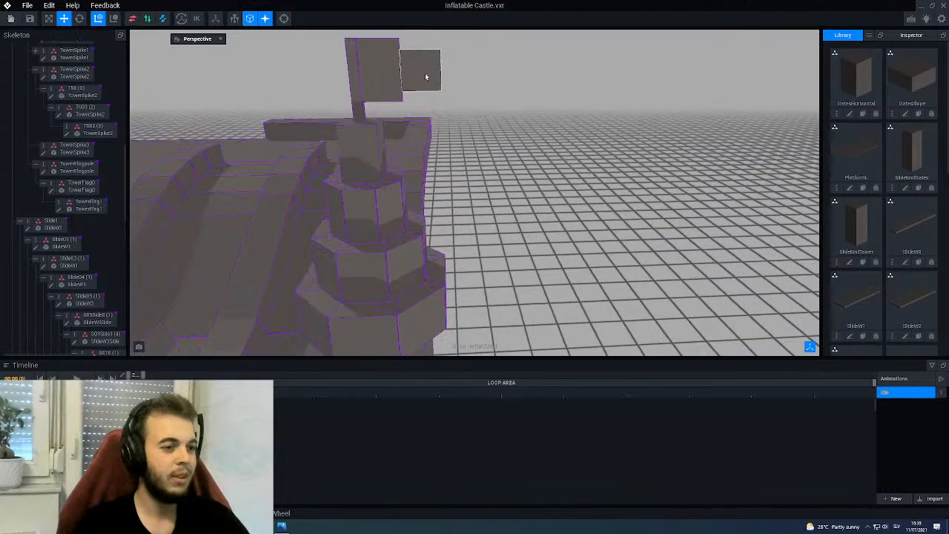
{"action": "middle_click_drag", "start_coordinate": [425, 72], "coordinate": [420, 134]}
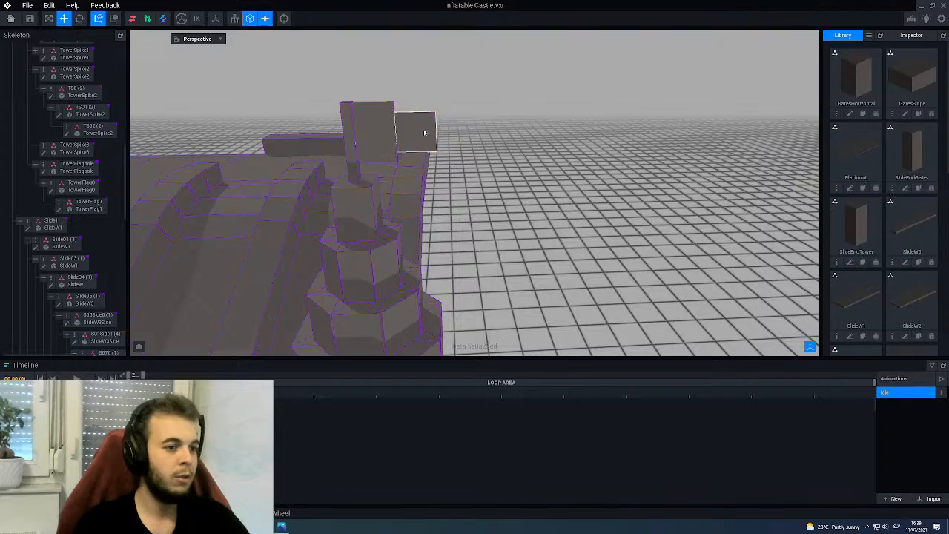
{"action": "scroll", "coordinate": [178, 87], "scroll_direction": "down", "scroll_amount": 3}
{"action": "right_click_drag", "start_coordinate": [178, 86], "coordinate": [426, 73]}
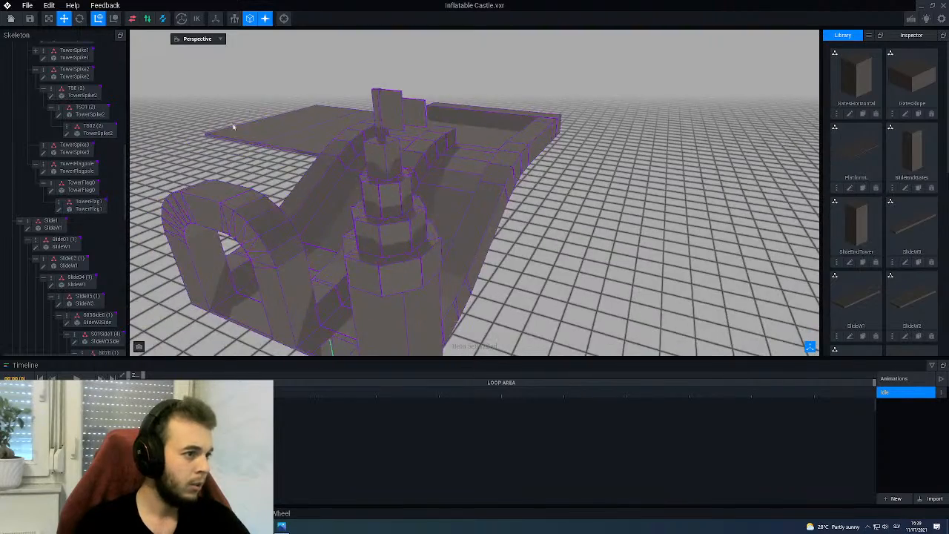
{"action": "middle_click_drag", "start_coordinate": [393, 285], "coordinate": [225, 127]}
{"action": "middle_click_drag", "start_coordinate": [225, 81], "coordinate": [296, 167]}
{"action": "right_click_drag", "start_coordinate": [292, 157], "coordinate": [312, 149]}
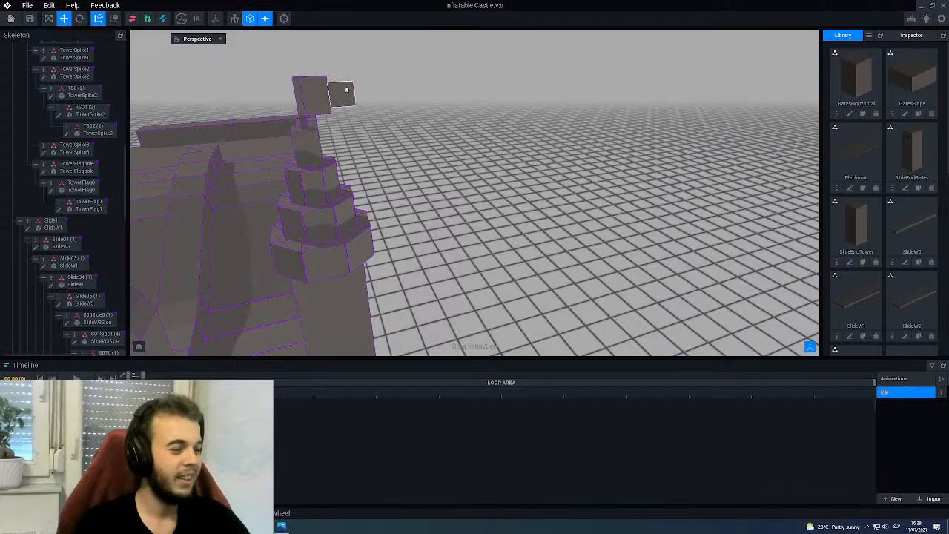
{"action": "left_click", "coordinate": [346, 90]}
- Create a child node TowerFlag2 under TowerFlag1
{"action": "right_click", "coordinate": [60, 208]}
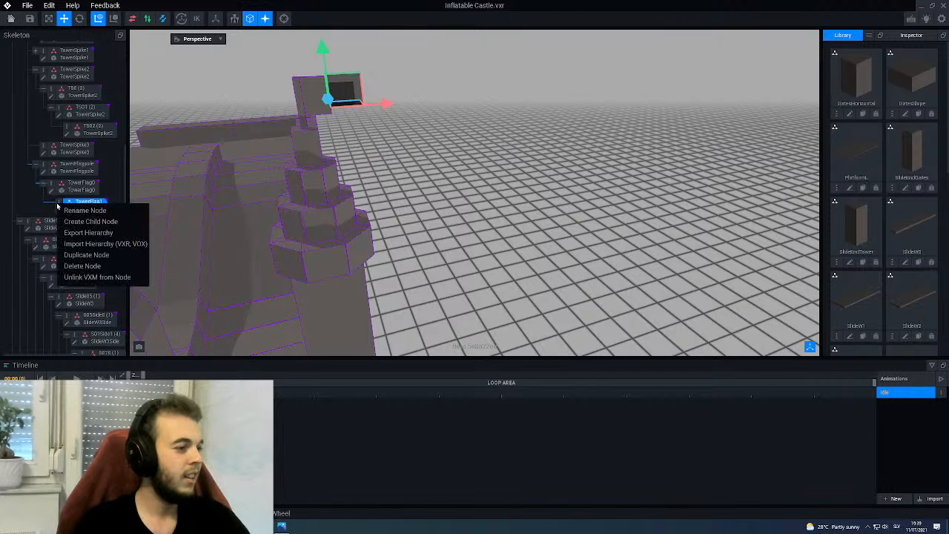
{"action": "left_click", "coordinate": [78, 222]}
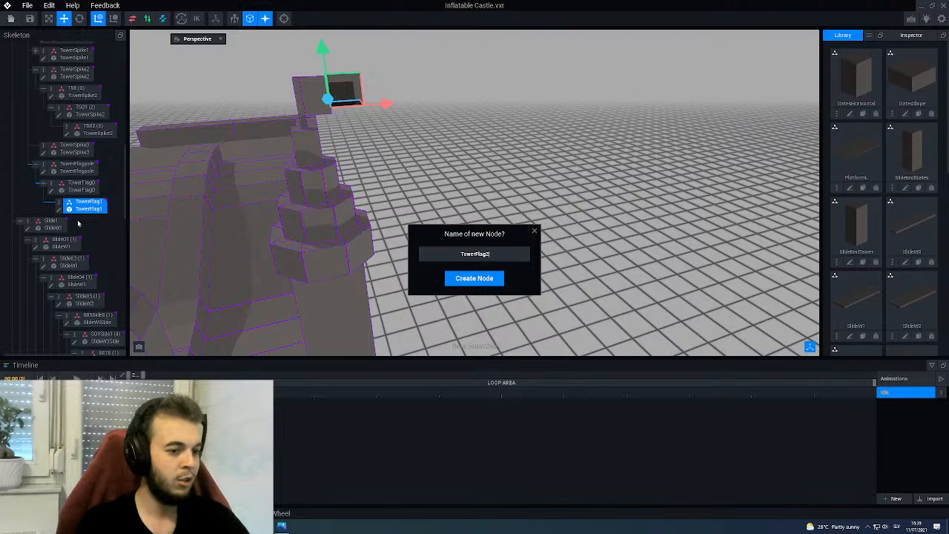
{"action": "key", "text": "Return"}
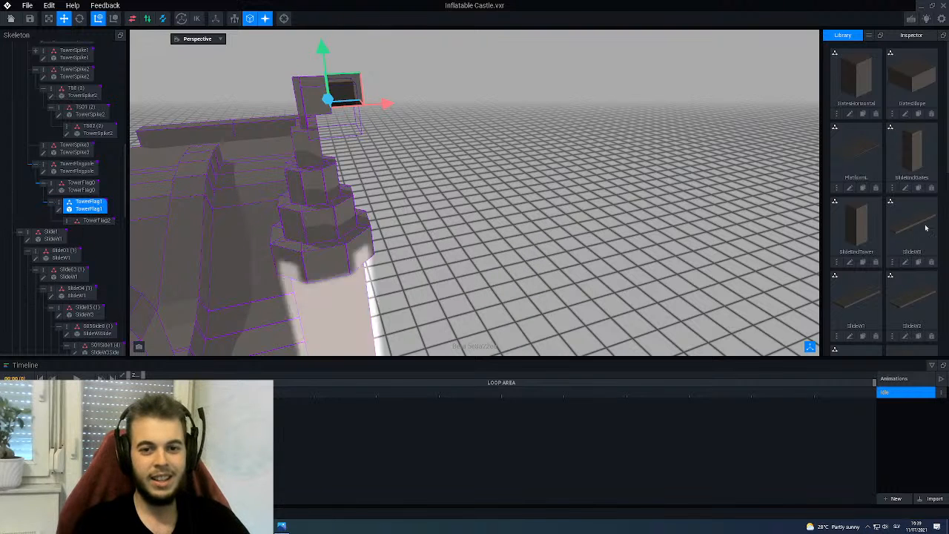
- Clone the TowerFlag1 Library model as TowerFlag2
{"action": "scroll", "coordinate": [863, 121], "scroll_direction": "down", "scroll_amount": 2}
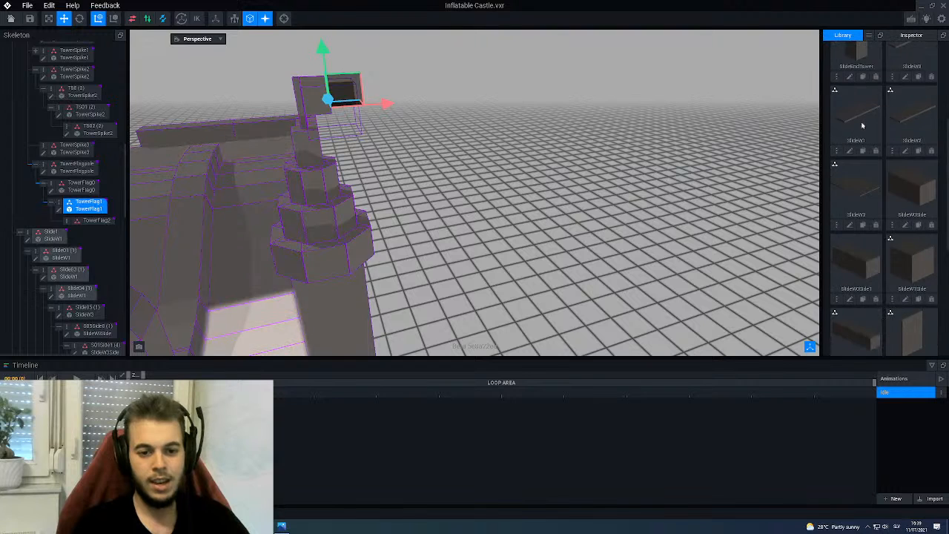
{"action": "scroll", "coordinate": [863, 122], "scroll_direction": "down", "scroll_amount": 7}
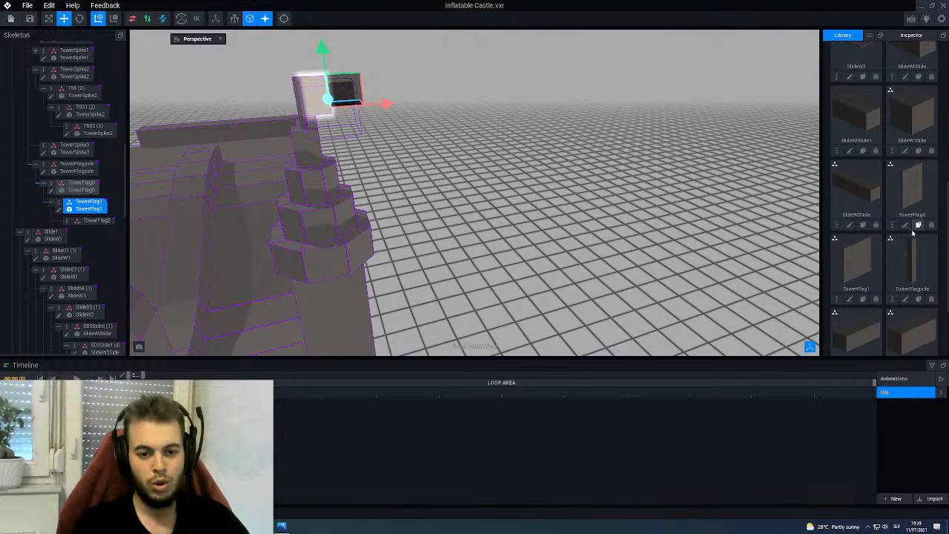
{"action": "left_click", "coordinate": [862, 299]}
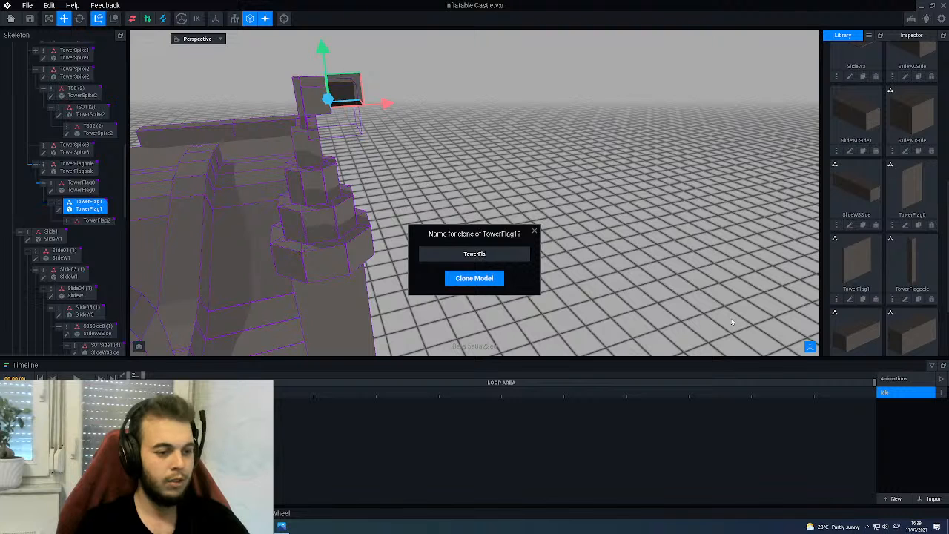
{"action": "key", "text": "Return"}
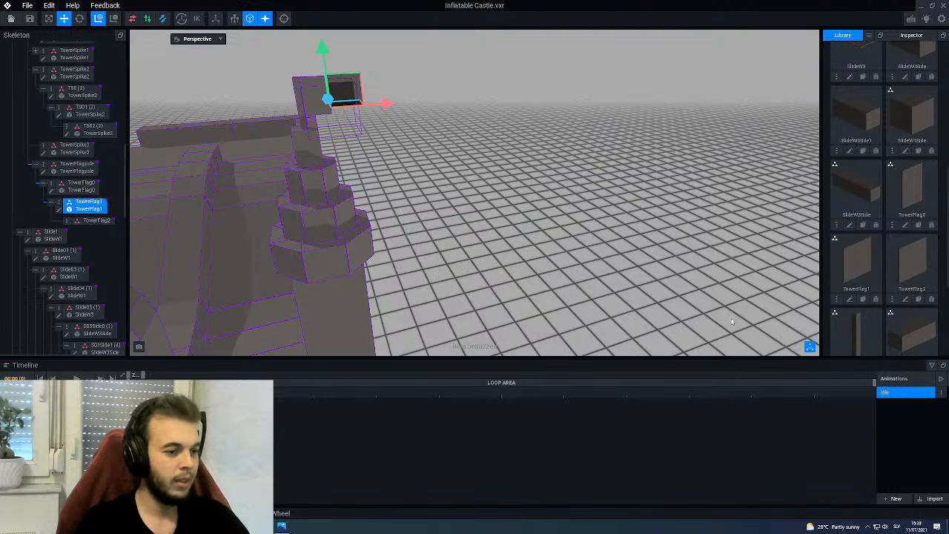
- Set TowerFlag2's height to 8 voxels and save it when closing the editor
{"action": "scroll", "coordinate": [843, 179], "scroll_direction": "down", "scroll_amount": 4}
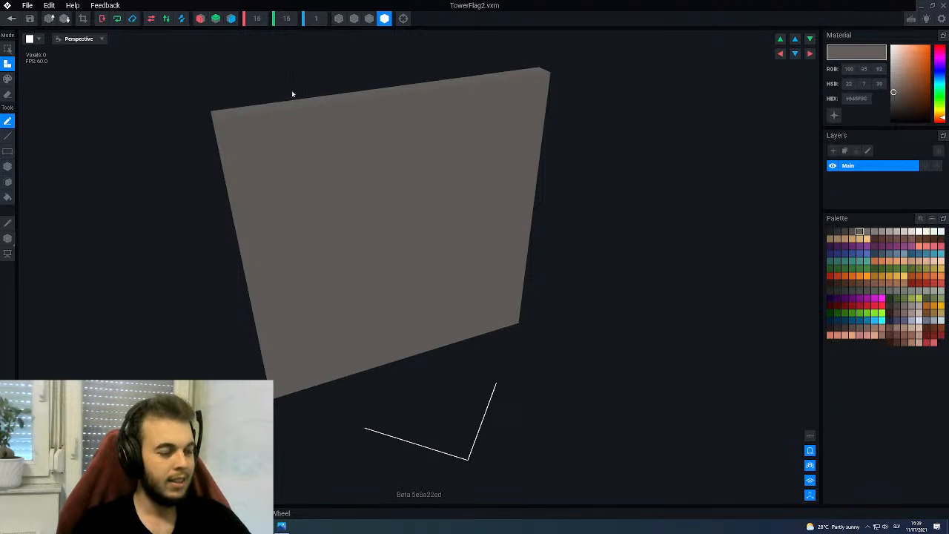
{"action": "type", "text": "8"}
{"action": "key", "text": "Return"}
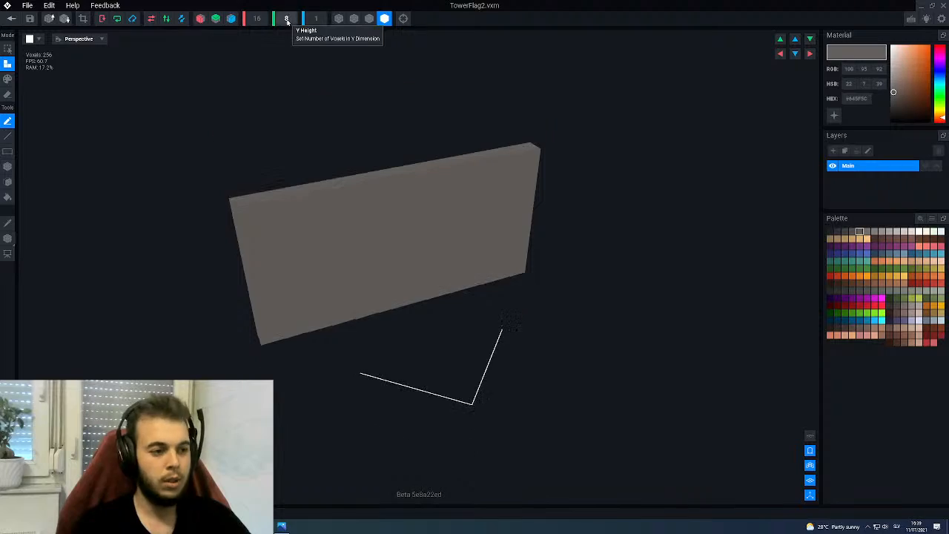
{"action": "left_click", "coordinate": [12, 18]}
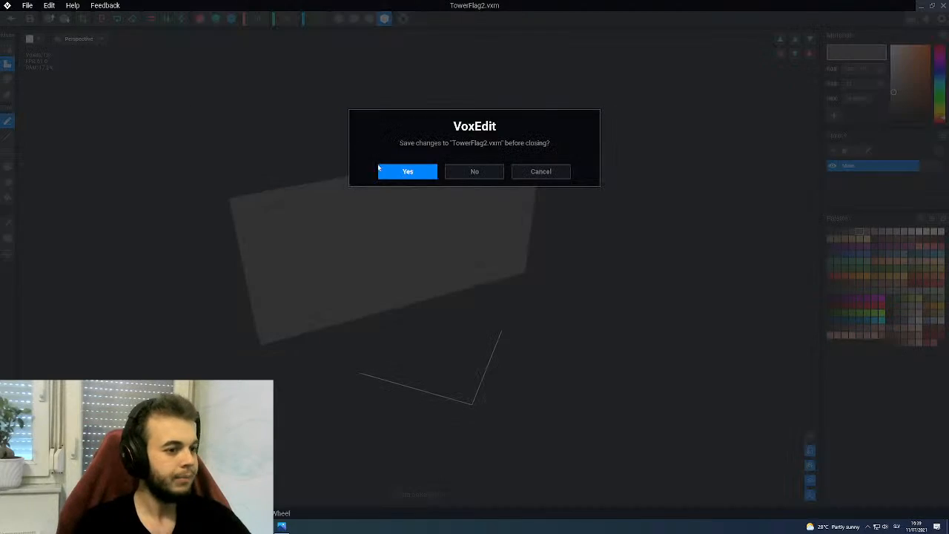
{"action": "left_click", "coordinate": [394, 171]}
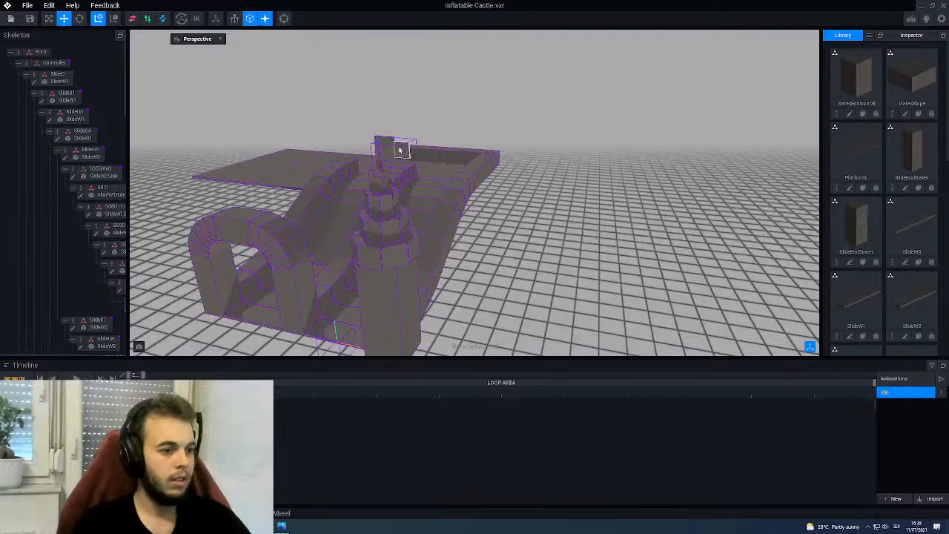
- Attach the TowerFlag2 model under TowerFlag1 in the Skeleton
{"action": "left_click", "coordinate": [400, 151]}
{"action": "scroll", "coordinate": [898, 201], "scroll_direction": "down", "scroll_amount": 3}
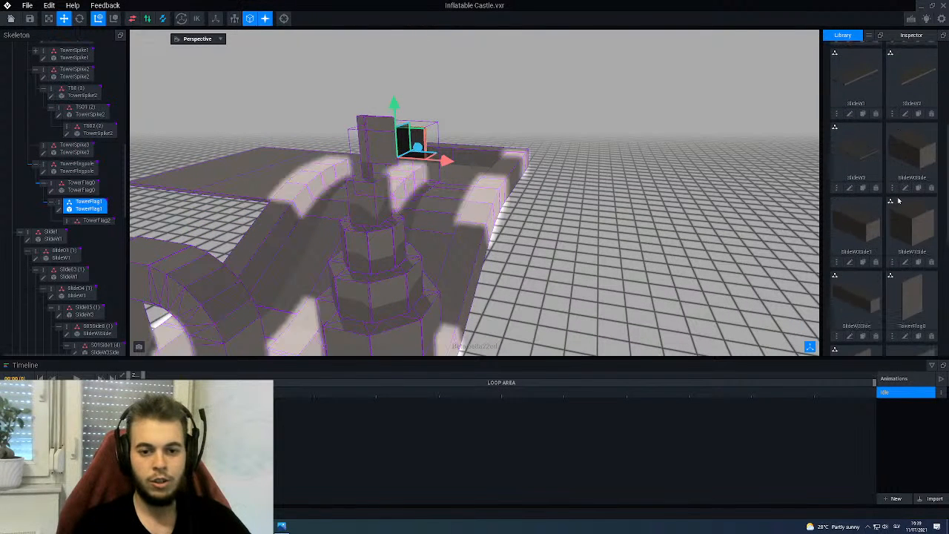
{"action": "scroll", "coordinate": [898, 200], "scroll_direction": "down", "scroll_amount": 2}
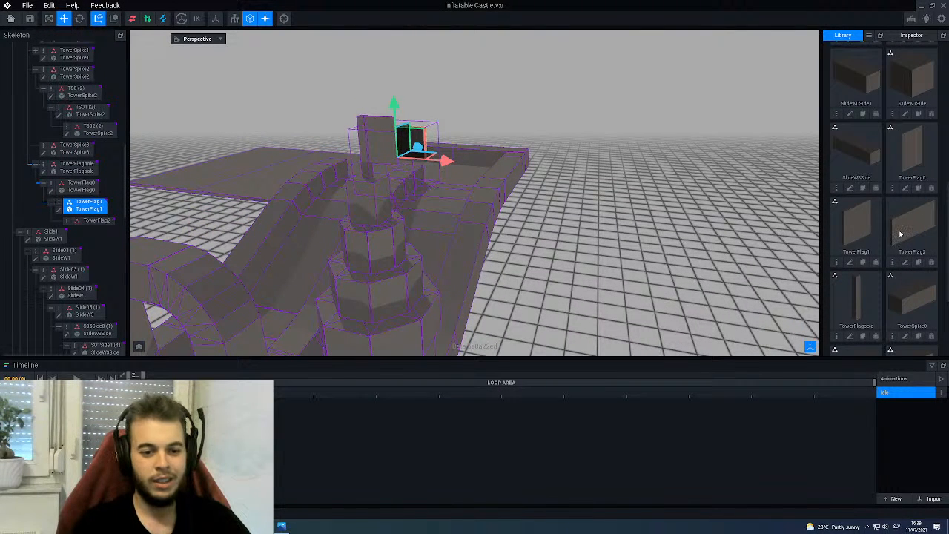
{"action": "left_click_drag", "start_coordinate": [900, 234], "coordinate": [88, 215]}
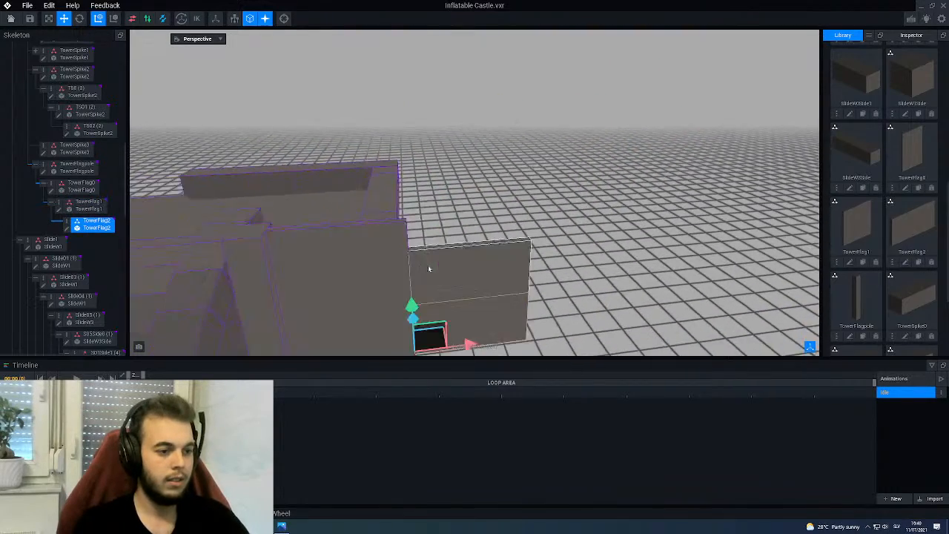
- Move TowerFlag2 out along X and up level with the flag beside TowerFlag1
{"action": "scroll", "coordinate": [429, 259], "scroll_direction": "down", "scroll_amount": 5}
{"action": "middle_click_drag", "start_coordinate": [431, 241], "coordinate": [422, 175]}
{"action": "right_click_drag", "start_coordinate": [421, 175], "coordinate": [372, 138]}
{"action": "left_click_drag", "start_coordinate": [372, 137], "coordinate": [420, 136]}
{"action": "left_click", "coordinate": [418, 123]}
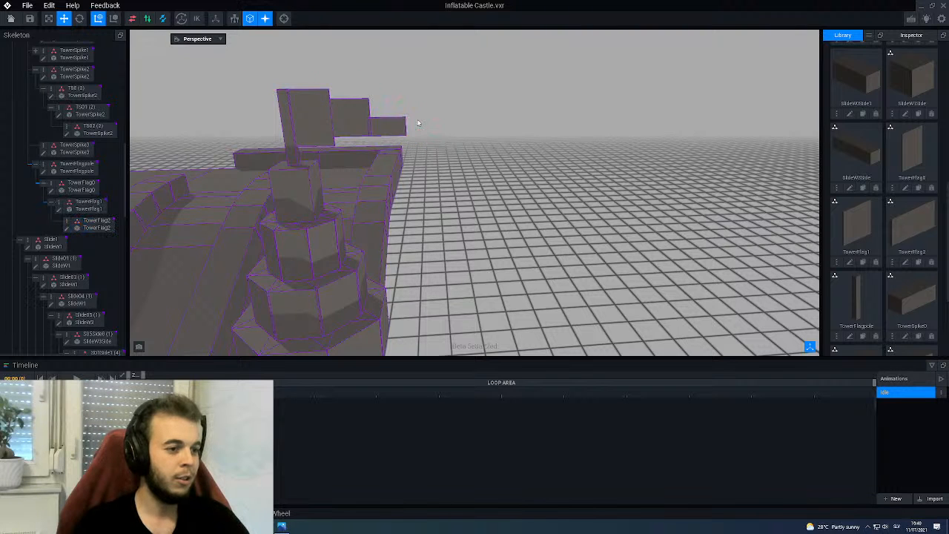
{"action": "scroll", "coordinate": [358, 88], "scroll_direction": "up", "scroll_amount": 5}
{"action": "middle_click_drag", "start_coordinate": [358, 88], "coordinate": [371, 178]}
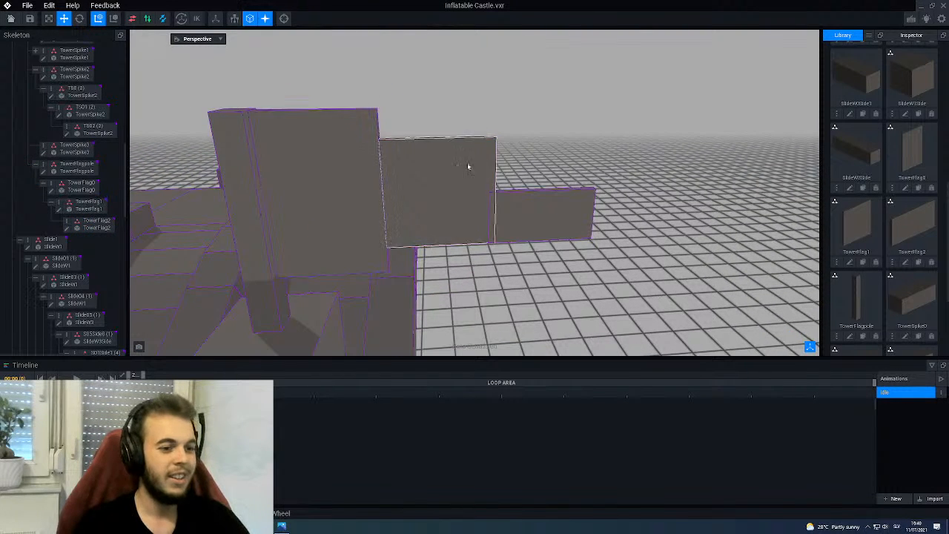
{"action": "left_click", "coordinate": [533, 209]}
{"action": "left_click_drag", "start_coordinate": [541, 242], "coordinate": [549, 241]}
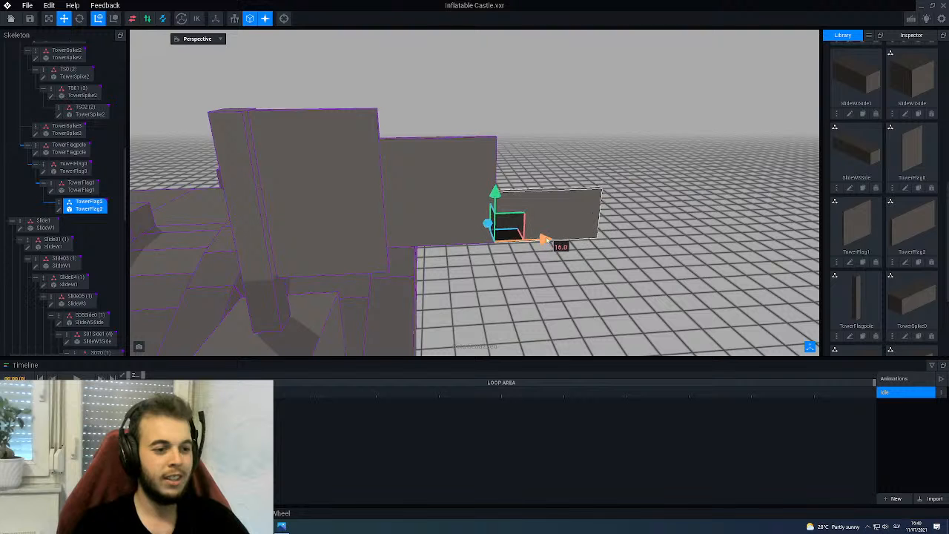
{"action": "left_click_drag", "start_coordinate": [495, 191], "coordinate": [495, 161]}
{"action": "scroll", "coordinate": [522, 145], "scroll_direction": "down", "scroll_amount": 2}
{"action": "scroll", "coordinate": [522, 145], "scroll_direction": "down", "scroll_amount": 5}
{"action": "left_click", "coordinate": [522, 144]}
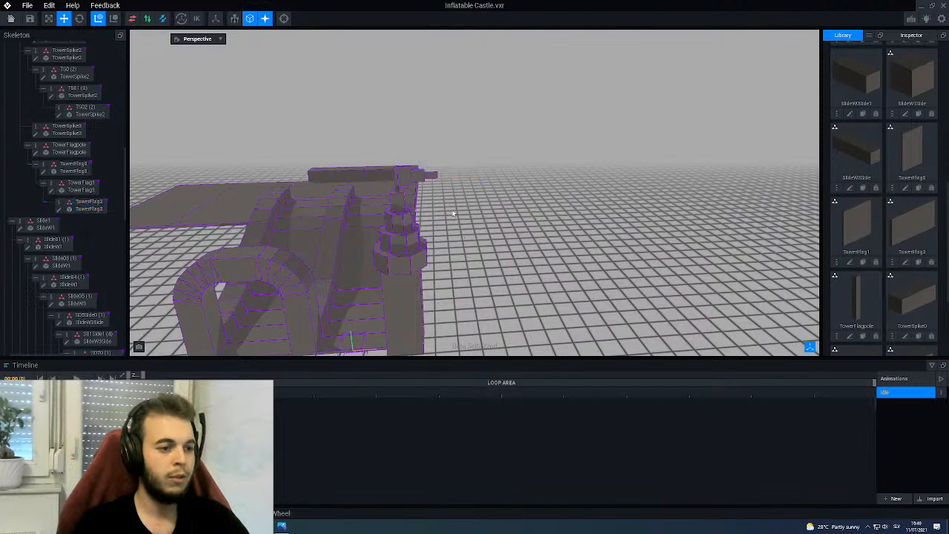
- Orbit around the tower to inspect the three-section flag
{"action": "right_click_drag", "start_coordinate": [522, 145], "coordinate": [414, 173]}
{"action": "mouse_move", "coordinate": [498, 137]}
{"action": "right_mouse_down"}
{"action": "mouse_move", "coordinate": [521, 135]}
{"action": "mouse_move", "coordinate": [488, 133]}
{"action": "right_mouse_up"}
{"action": "scroll", "coordinate": [503, 137], "scroll_direction": "up", "scroll_amount": 4}
{"action": "scroll", "coordinate": [520, 136], "scroll_direction": "down", "scroll_amount": 3}
{"action": "scroll", "coordinate": [515, 136], "scroll_direction": "up", "scroll_amount": 3}
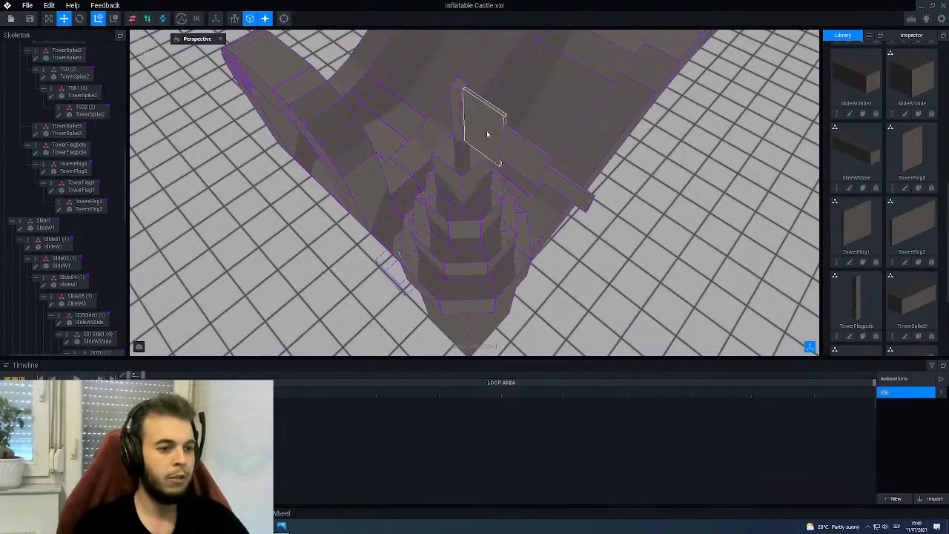
- Using the rotate tool, tilt TowerFlag0 10°, TowerFlag1 to 355°, and TowerFlag2 slightly
{"action": "left_click", "coordinate": [488, 134]}
{"action": "left_click", "coordinate": [79, 19]}
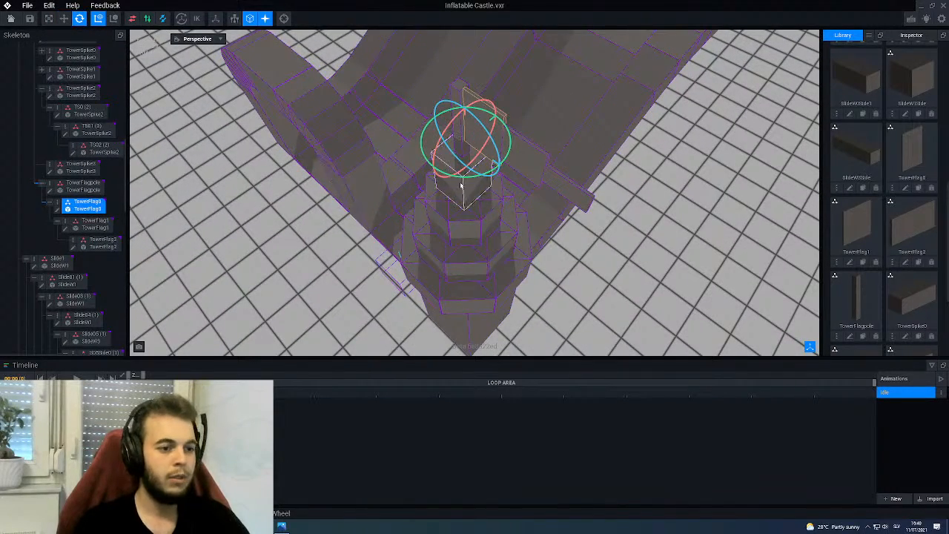
{"action": "left_click_drag", "start_coordinate": [465, 180], "coordinate": [459, 181]}
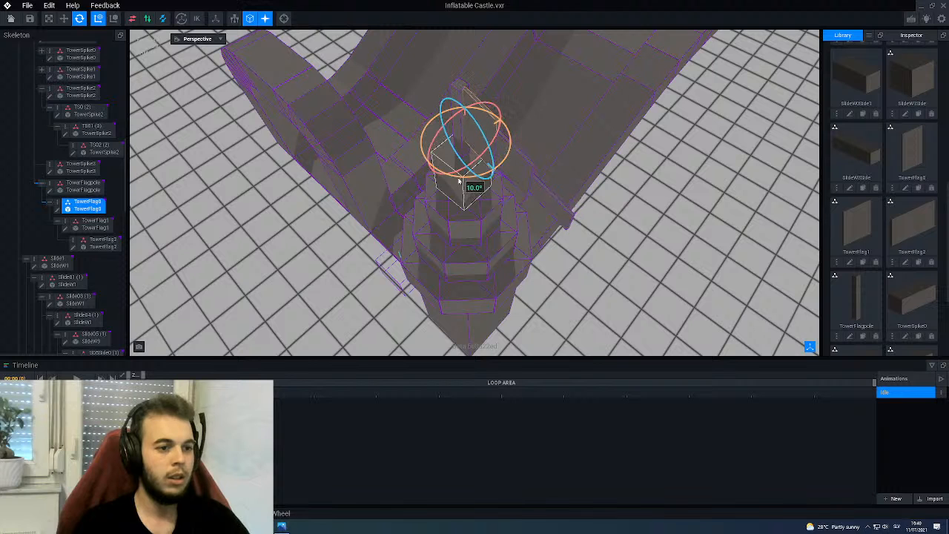
{"action": "left_click", "coordinate": [486, 191]}
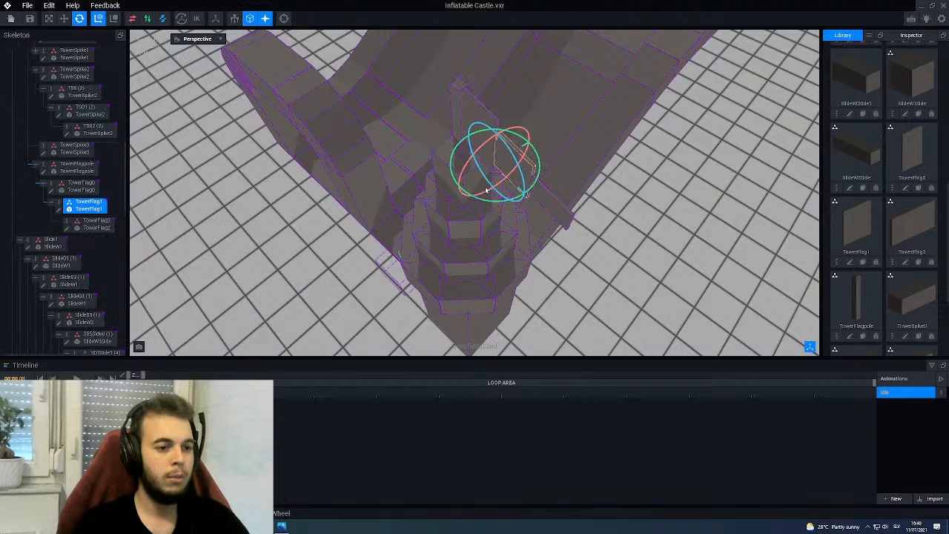
{"action": "left_click_drag", "start_coordinate": [492, 202], "coordinate": [496, 202]}
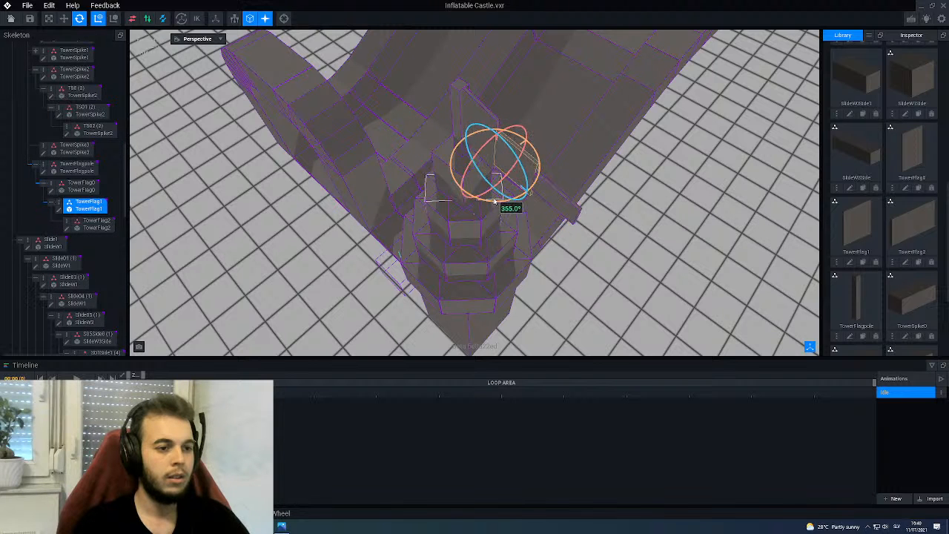
{"action": "left_click", "coordinate": [552, 196]}
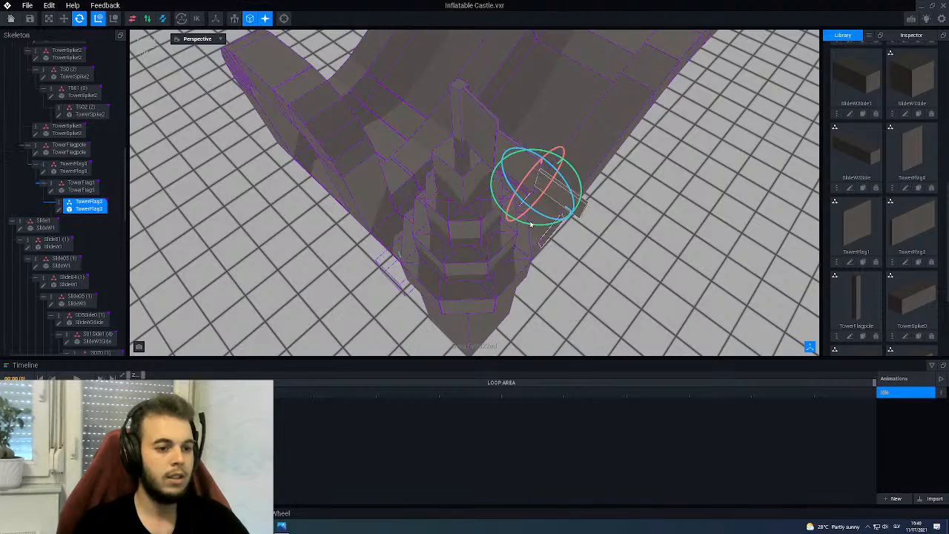
{"action": "left_click_drag", "start_coordinate": [529, 227], "coordinate": [524, 228]}
{"action": "left_click", "coordinate": [563, 237]}
{"action": "right_click_drag", "start_coordinate": [564, 237], "coordinate": [507, 152]}
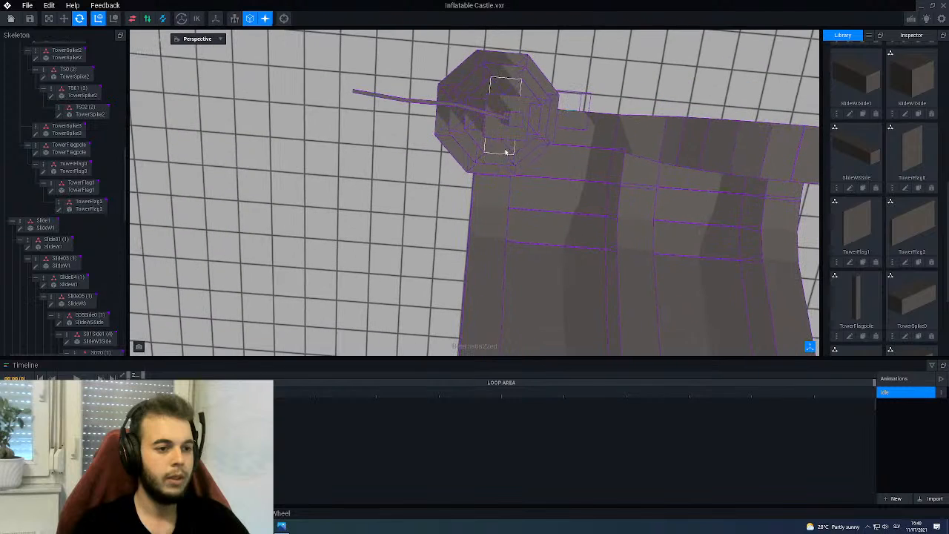
- Rotate TowerFlag0 back to straighten it, then reorient the view on the tower flags
{"action": "left_click", "coordinate": [475, 113]}
{"action": "left_click_drag", "start_coordinate": [491, 159], "coordinate": [386, 146]}
{"action": "left_click", "coordinate": [428, 111]}
{"action": "left_click", "coordinate": [386, 110]}
{"action": "left_click", "coordinate": [350, 106]}
{"action": "right_click_drag", "start_coordinate": [351, 106], "coordinate": [389, 64]}
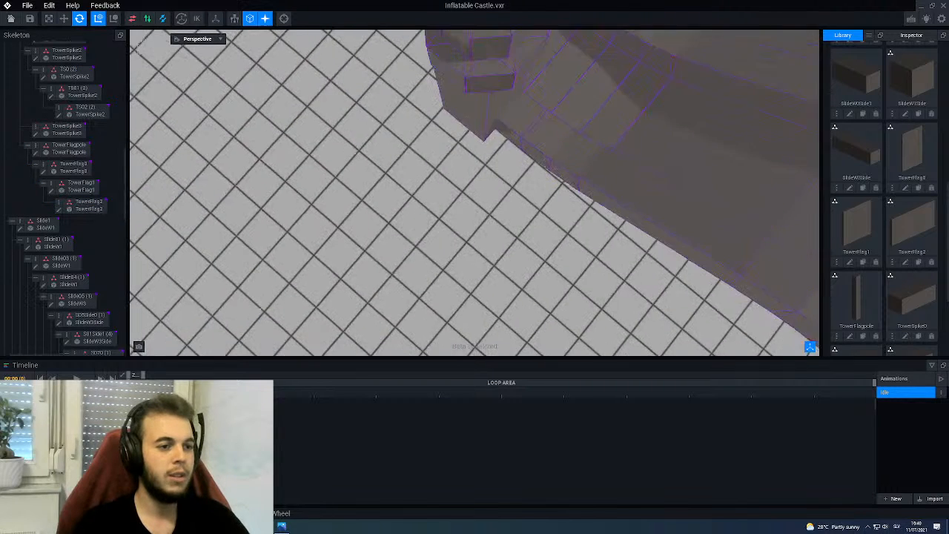
{"action": "middle_click_drag", "start_coordinate": [482, 64], "coordinate": [490, 180]}
{"action": "right_click_drag", "start_coordinate": [491, 182], "coordinate": [487, 156]}
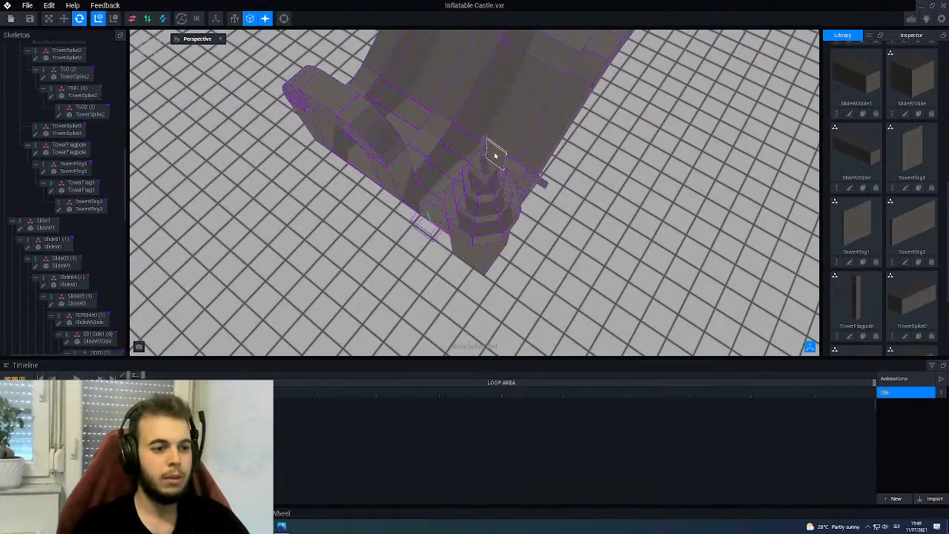
{"action": "scroll", "coordinate": [496, 156], "scroll_direction": "up", "scroll_amount": 5}
{"action": "right_click_drag", "start_coordinate": [486, 99], "coordinate": [453, 151]}
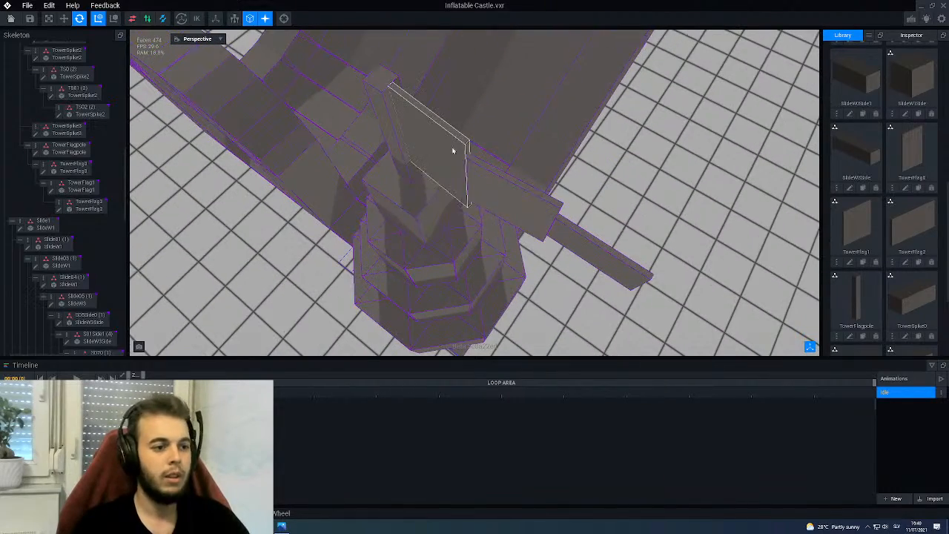
- Rotate TowerFlag0 to 5°, TowerFlag1 to 345°, and TowerFlag2 to point out along the pole
{"action": "left_click", "coordinate": [453, 151]}
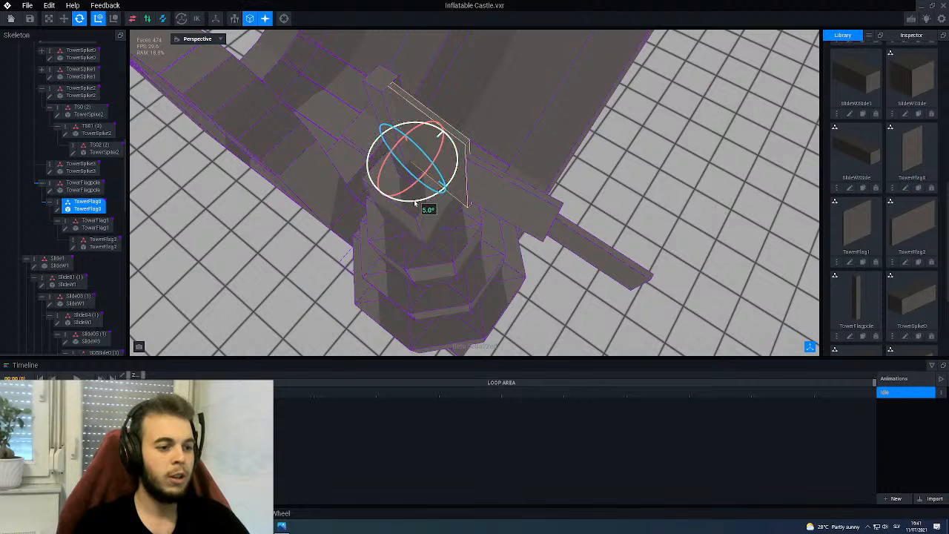
{"action": "left_click_drag", "start_coordinate": [426, 207], "coordinate": [478, 204]}
{"action": "left_click", "coordinate": [479, 204]}
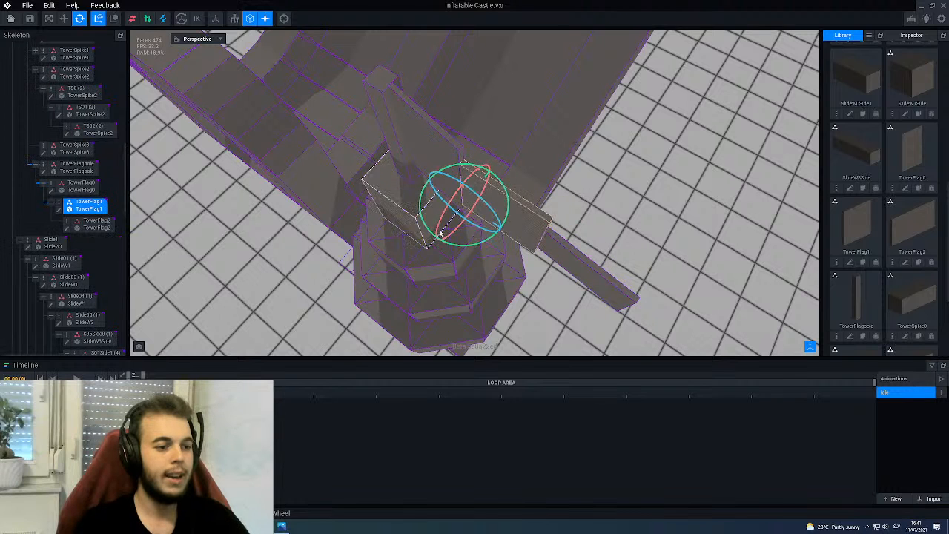
{"action": "left_click_drag", "start_coordinate": [448, 245], "coordinate": [471, 244]}
{"action": "left_click", "coordinate": [558, 238]}
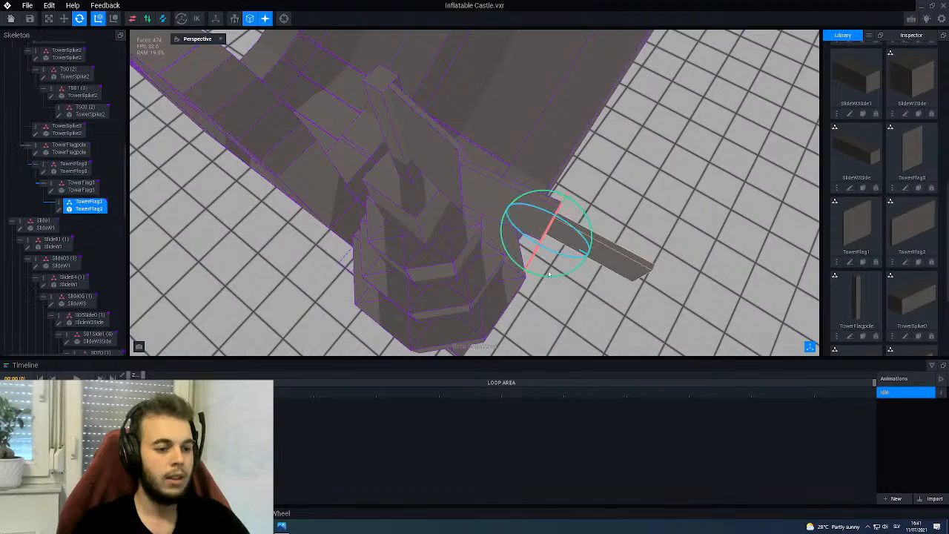
{"action": "left_click_drag", "start_coordinate": [556, 277], "coordinate": [554, 278]}
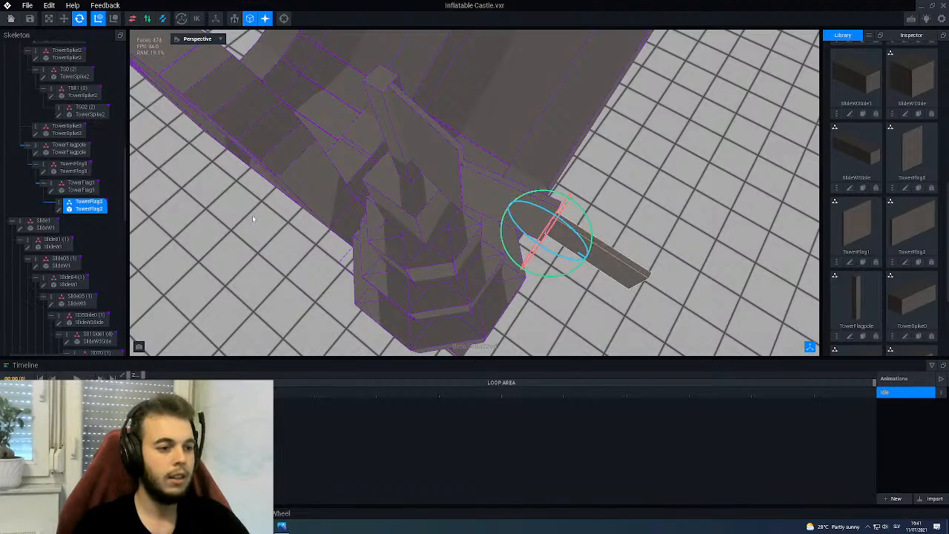
{"action": "left_click", "coordinate": [564, 284]}
{"action": "scroll", "coordinate": [544, 218], "scroll_direction": "down", "scroll_amount": 4}
{"action": "scroll", "coordinate": [545, 218], "scroll_direction": "down", "scroll_amount": 5}
{"action": "right_click_drag", "start_coordinate": [471, 199], "coordinate": [486, 186]}
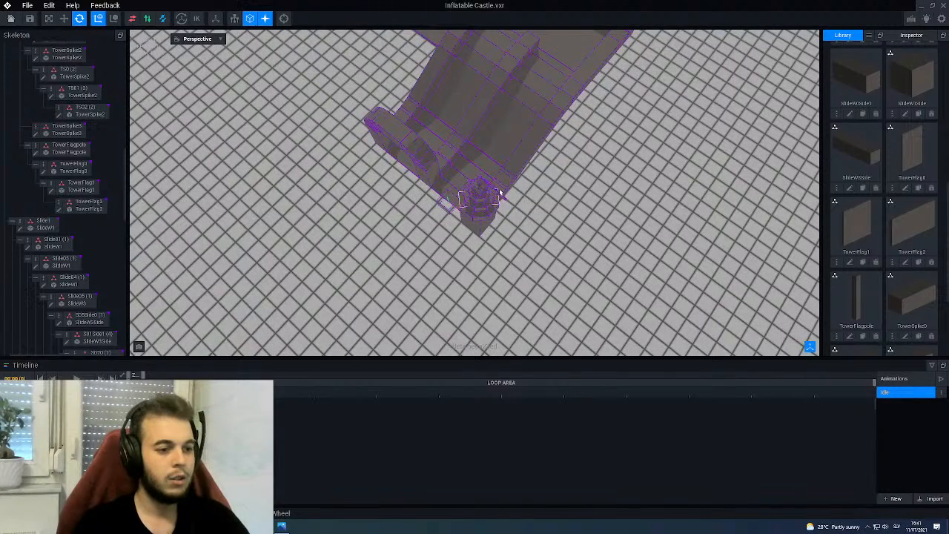
{"action": "scroll", "coordinate": [500, 193], "scroll_direction": "up", "scroll_amount": 8}
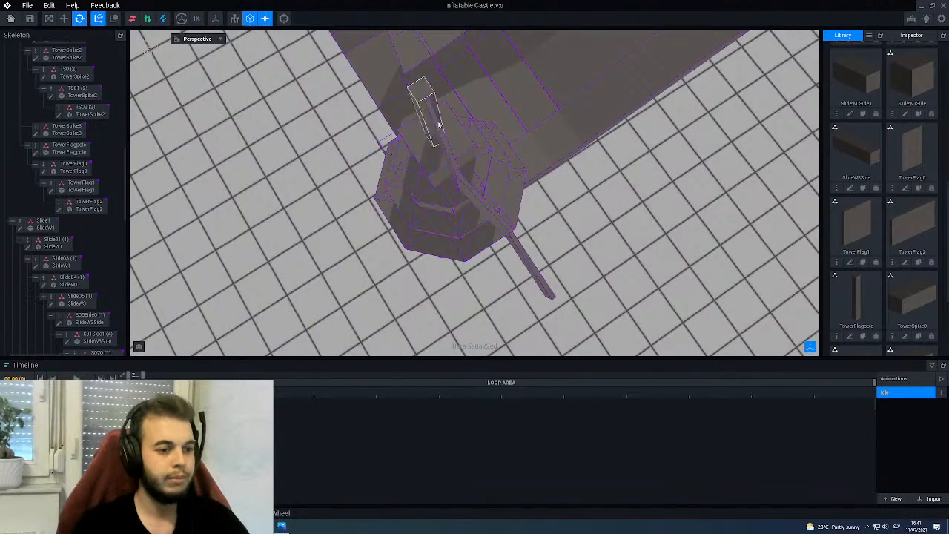
{"action": "scroll", "coordinate": [461, 185], "scroll_direction": "down", "scroll_amount": 2}
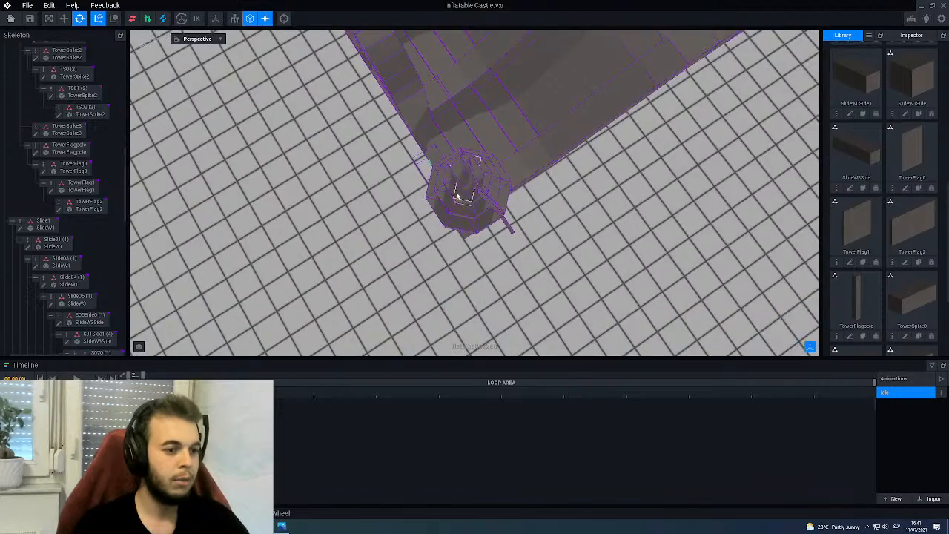
{"action": "right_click_drag", "start_coordinate": [461, 195], "coordinate": [448, 209]}
{"action": "scroll", "coordinate": [453, 185], "scroll_direction": "down", "scroll_amount": 3}
{"action": "scroll", "coordinate": [424, 179], "scroll_direction": "up", "scroll_amount": 3}
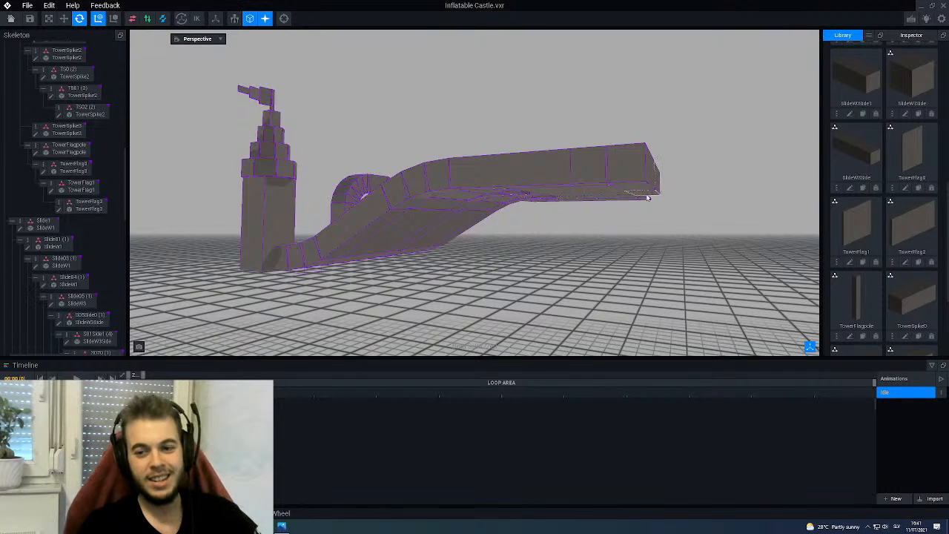
{"action": "right_click_drag", "start_coordinate": [620, 173], "coordinate": [480, 131]}
{"action": "scroll", "coordinate": [631, 157], "scroll_direction": "down", "scroll_amount": 3}
{"action": "scroll", "coordinate": [481, 132], "scroll_direction": "up", "scroll_amount": 2}
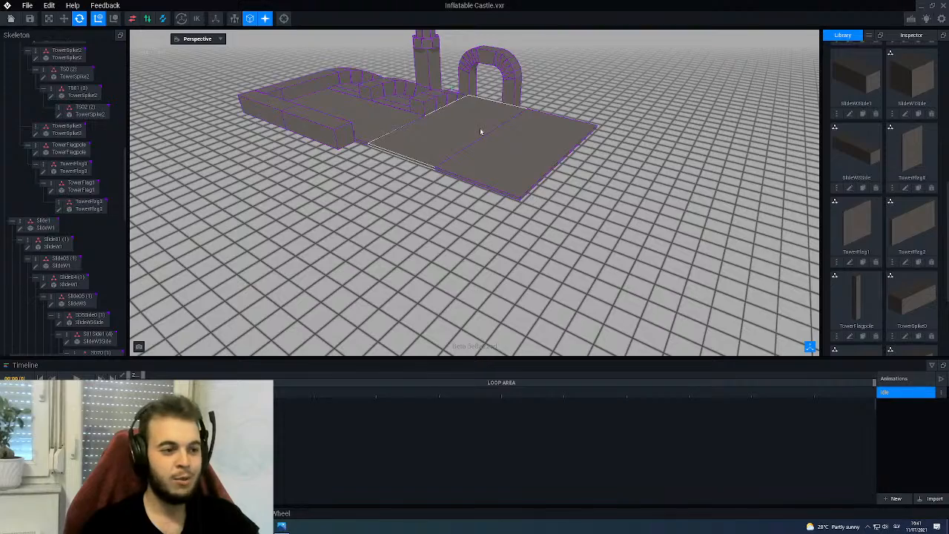
{"action": "middle_click_drag", "start_coordinate": [481, 131], "coordinate": [508, 178]}
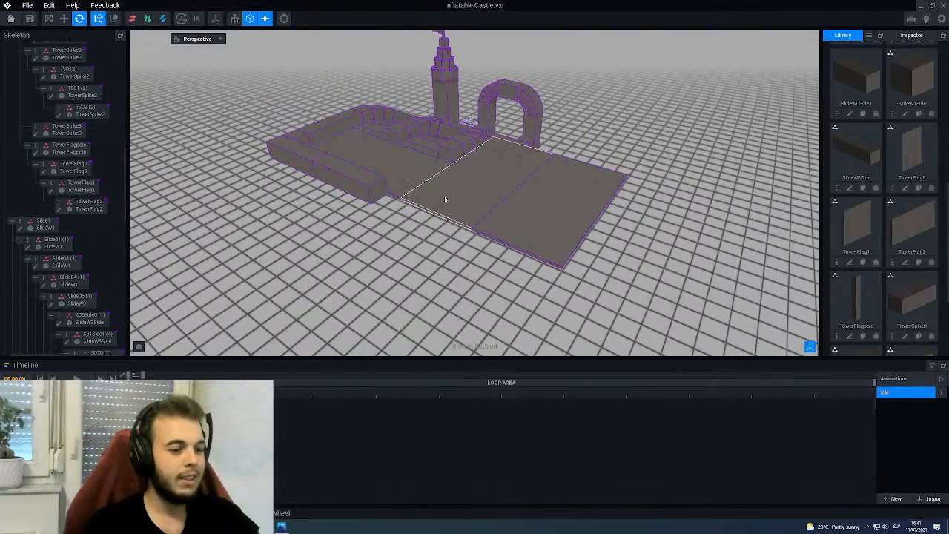
{"action": "right_click_drag", "start_coordinate": [445, 199], "coordinate": [444, 197]}
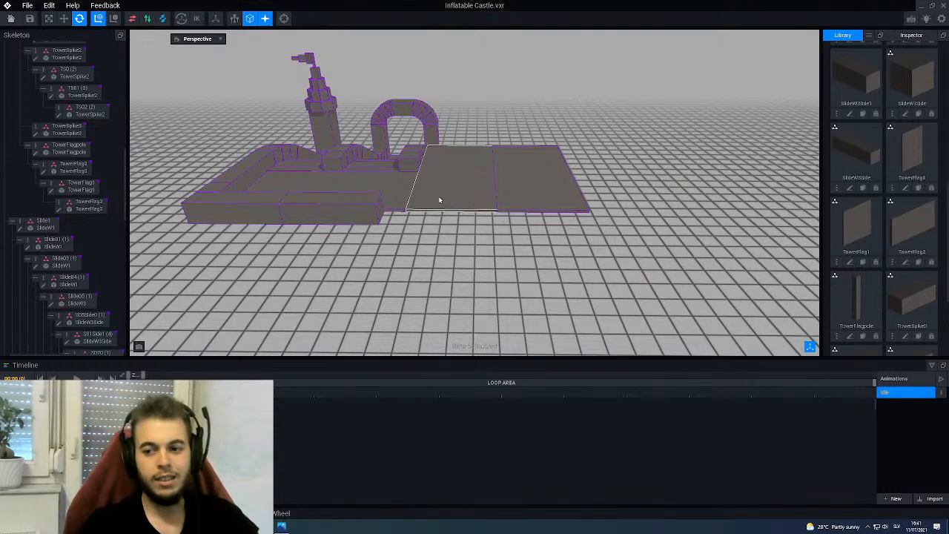
{"action": "right_click_drag", "start_coordinate": [420, 197], "coordinate": [419, 193]}
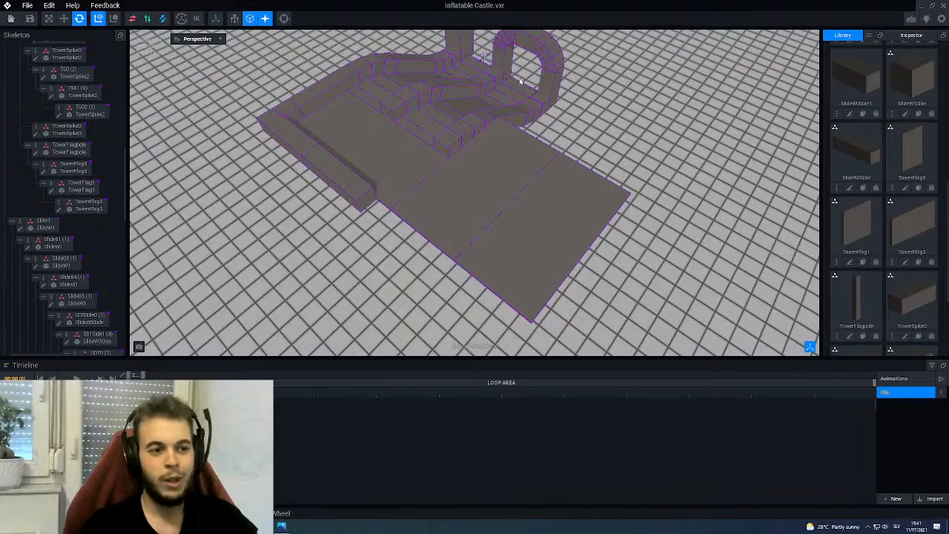
{"action": "right_click_drag", "start_coordinate": [522, 83], "coordinate": [530, 133]}
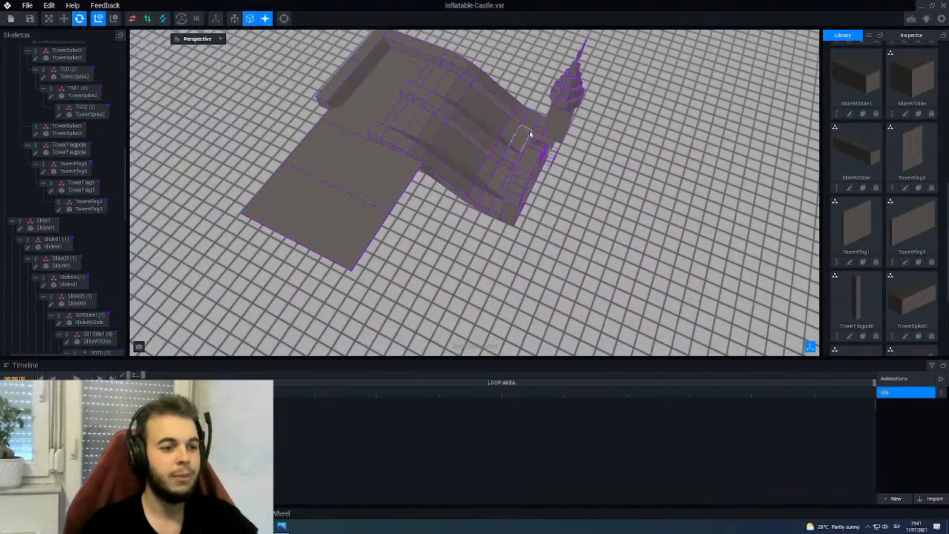
{"action": "scroll", "coordinate": [479, 117], "scroll_direction": "up", "scroll_amount": 3}
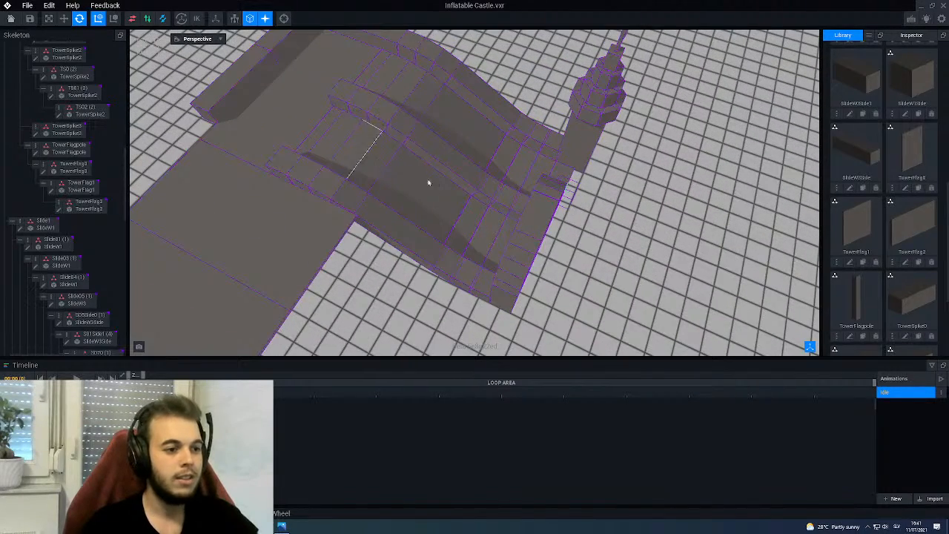
{"action": "scroll", "coordinate": [347, 147], "scroll_direction": "down", "scroll_amount": 3}
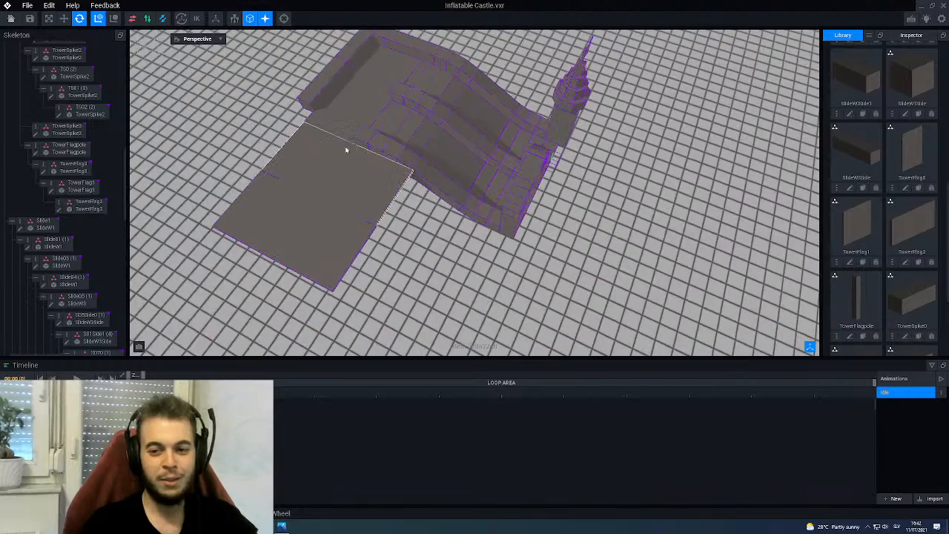
{"action": "right_click_drag", "start_coordinate": [448, 137], "coordinate": [416, 132]}
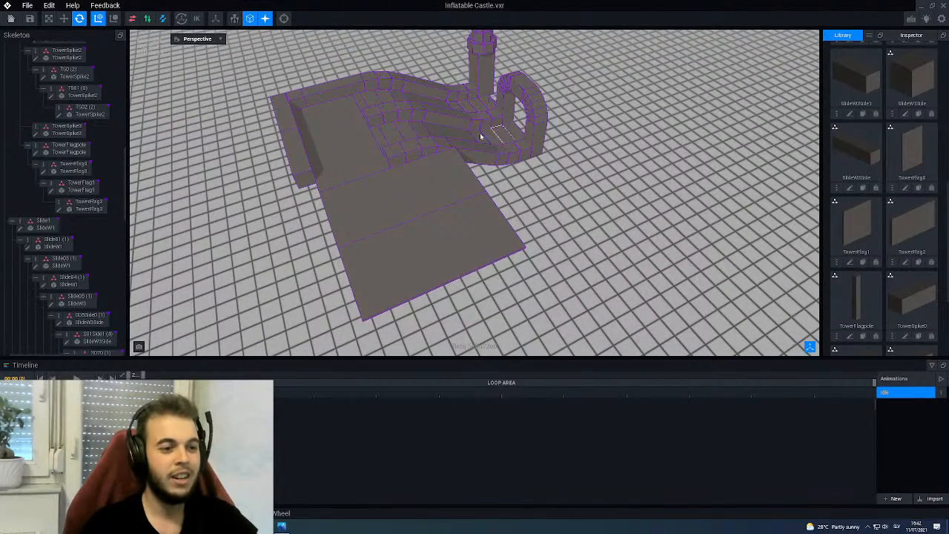
{"action": "right_click_drag", "start_coordinate": [442, 136], "coordinate": [438, 135]}
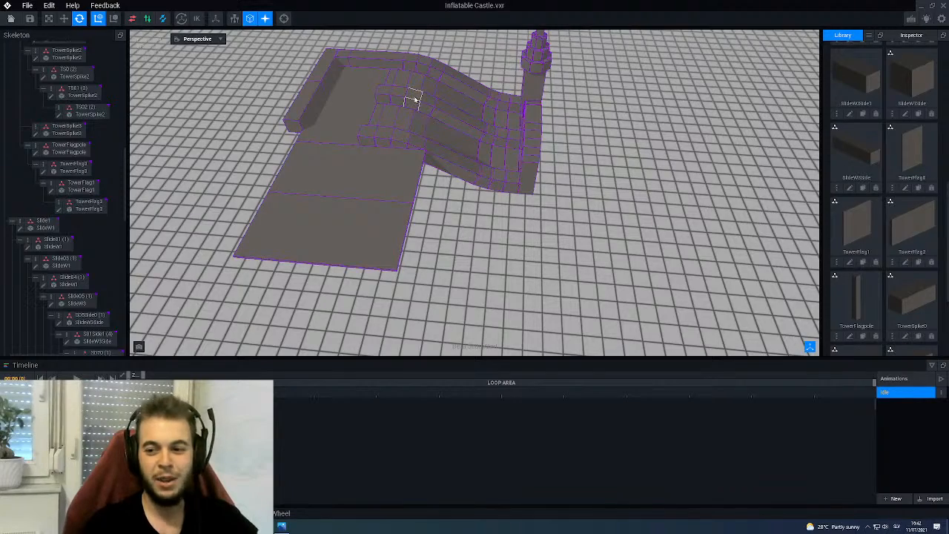
{"action": "right_click_drag", "start_coordinate": [415, 99], "coordinate": [474, 123]}
{"action": "scroll", "coordinate": [382, 147], "scroll_direction": "up", "scroll_amount": 4}
{"action": "scroll", "coordinate": [371, 152], "scroll_direction": "down", "scroll_amount": 5}
{"action": "right_click_drag", "start_coordinate": [428, 217], "coordinate": [474, 122]}
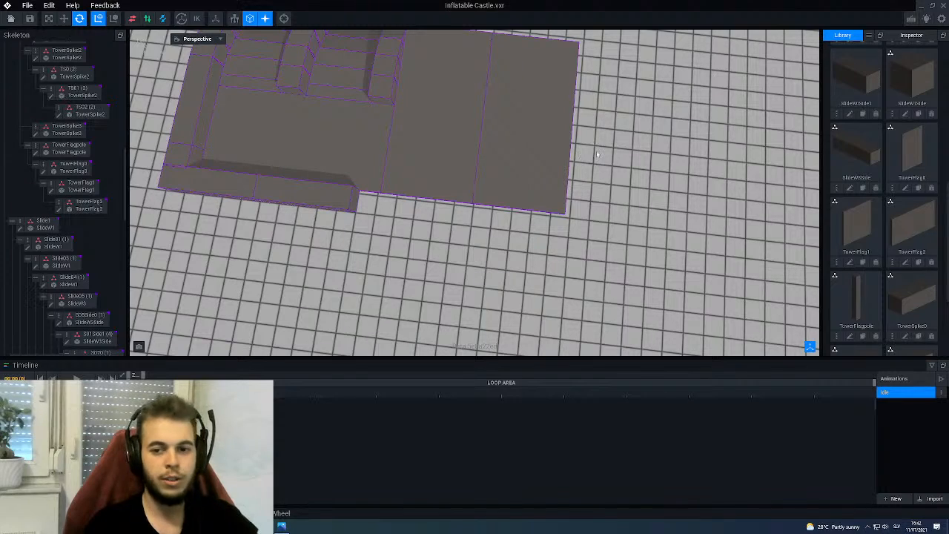
{"action": "right_click_drag", "start_coordinate": [574, 146], "coordinate": [465, 150]}
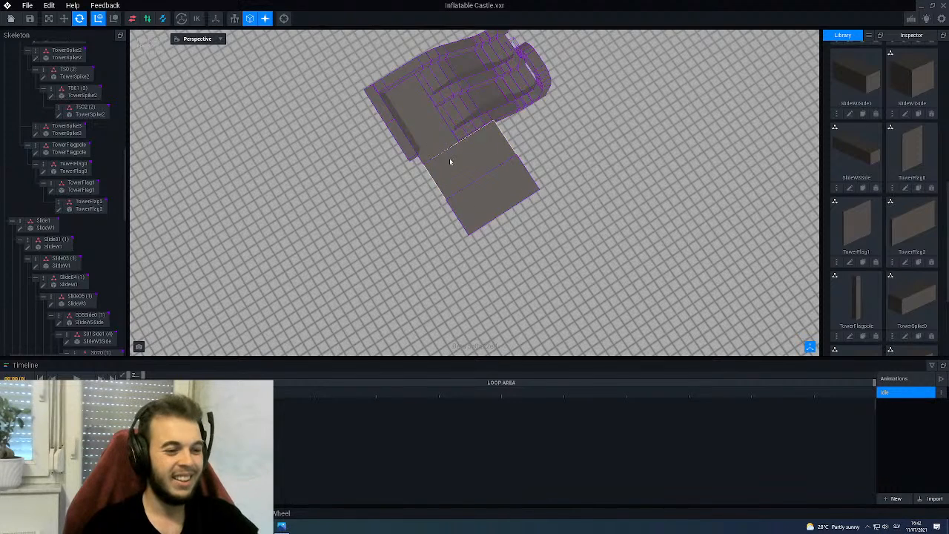
{"action": "right_click_drag", "start_coordinate": [449, 162], "coordinate": [453, 175]}
{"action": "scroll", "coordinate": [450, 223], "scroll_direction": "up", "scroll_amount": 5}
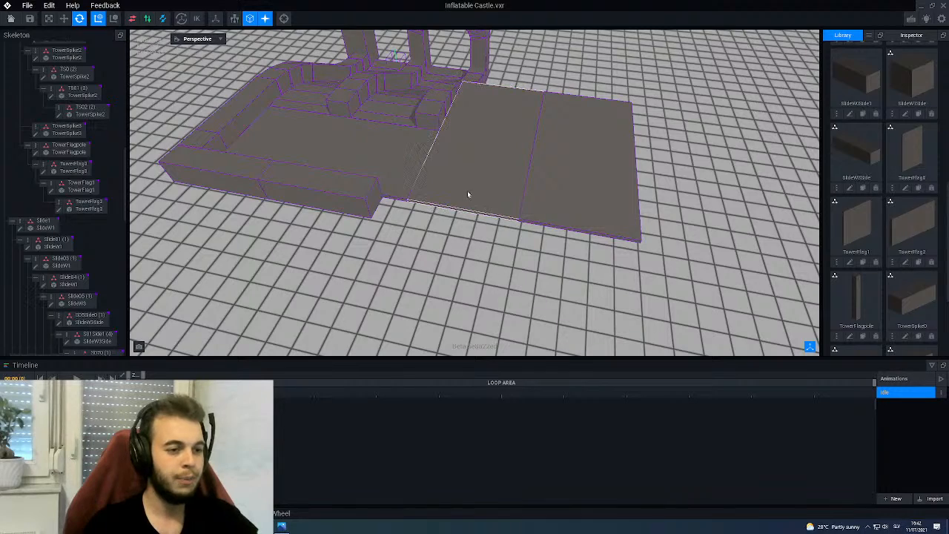
{"action": "middle_click_drag", "start_coordinate": [395, 176], "coordinate": [421, 166]}
{"action": "right_click_drag", "start_coordinate": [421, 167], "coordinate": [498, 126]}
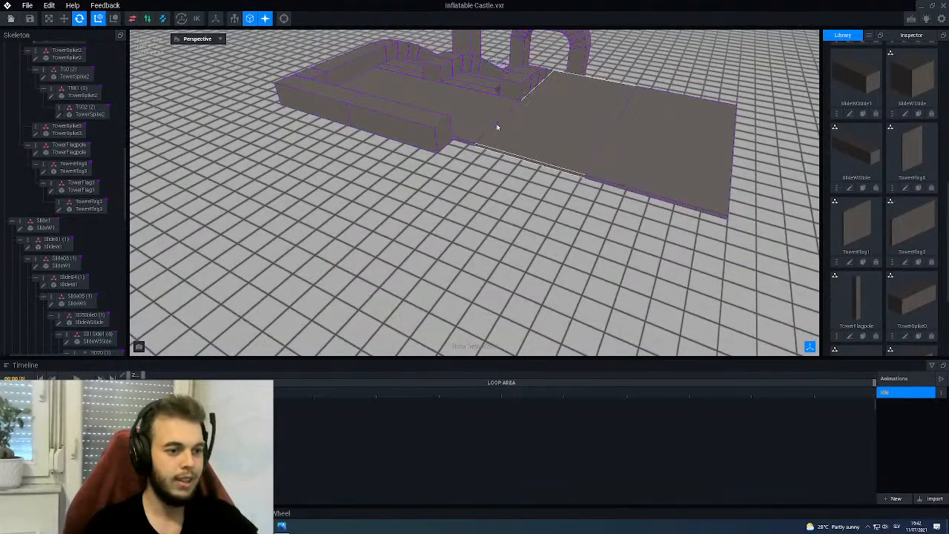
{"action": "right_click_drag", "start_coordinate": [433, 138], "coordinate": [441, 136]}
{"action": "left_click", "coordinate": [440, 135]}
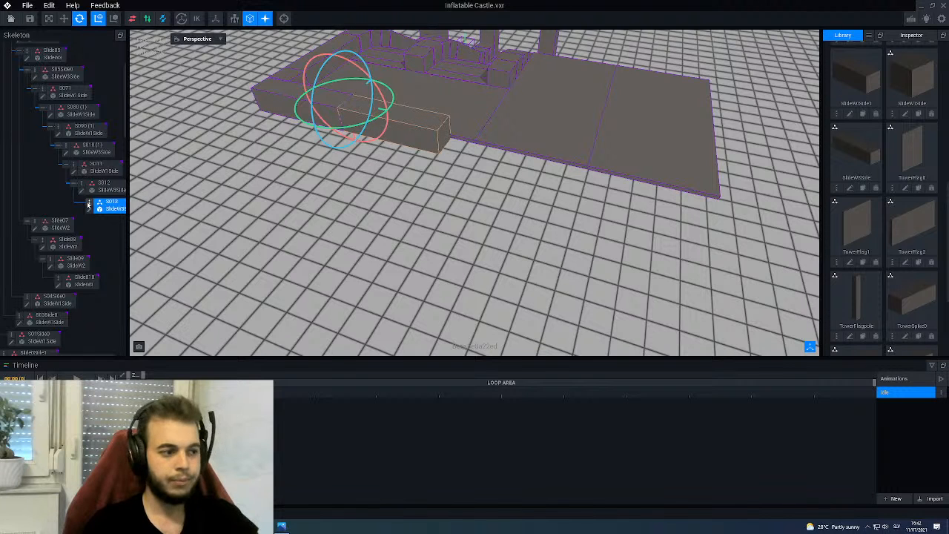
{"action": "right_click", "coordinate": [88, 204]}
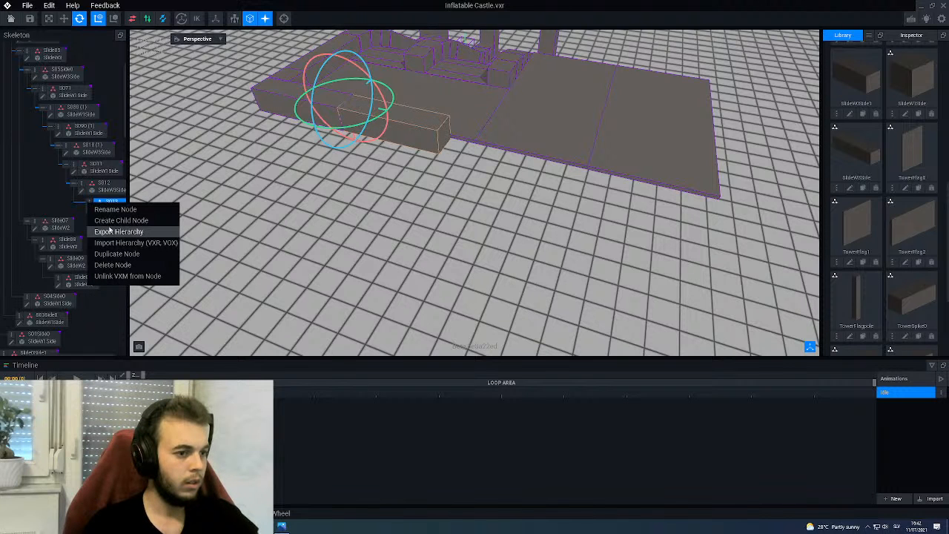
{"action": "left_click", "coordinate": [477, 202]}
{"action": "middle_click_drag", "start_coordinate": [451, 168], "coordinate": [431, 198]}
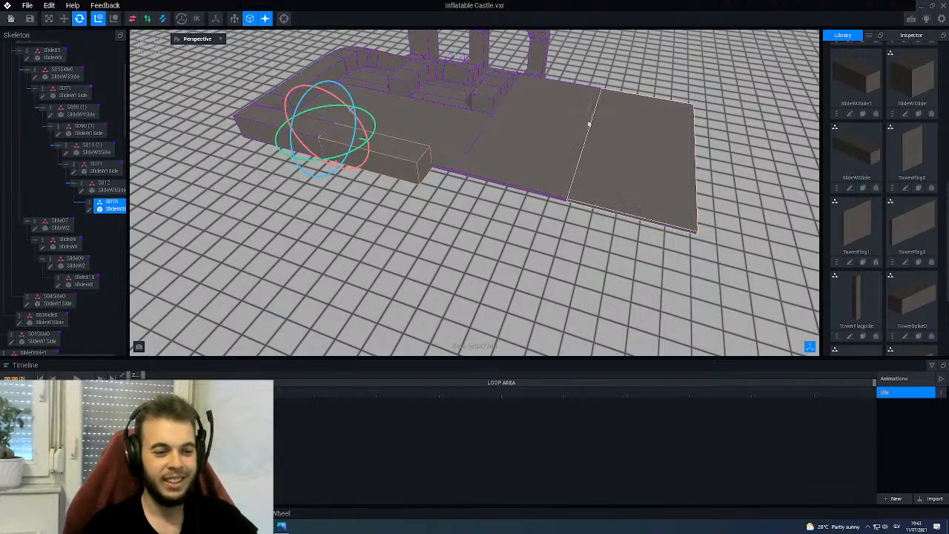
- Orbit to a low side view of the castle base
{"action": "middle_click_drag", "start_coordinate": [522, 179], "coordinate": [444, 132]}
{"action": "middle_click_drag", "start_coordinate": [449, 188], "coordinate": [427, 263]}
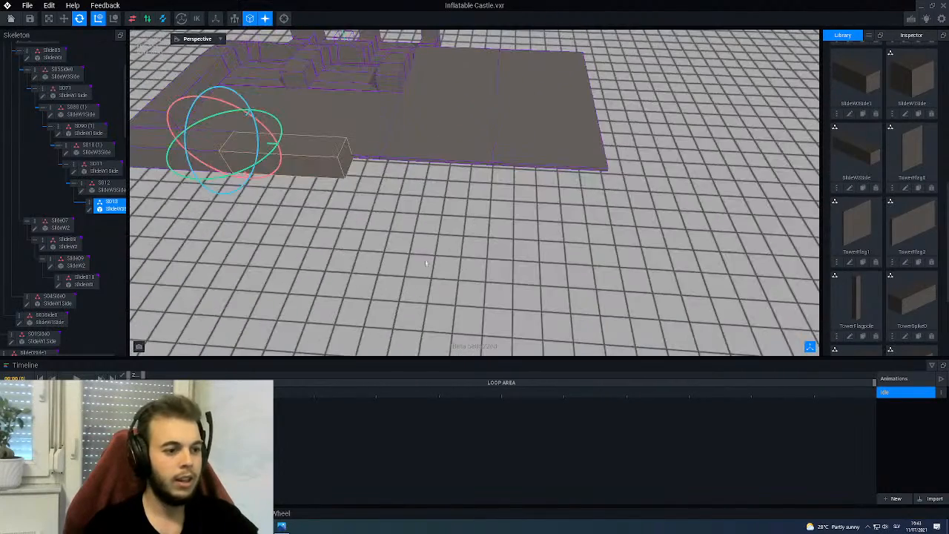
{"action": "middle_click_drag", "start_coordinate": [434, 229], "coordinate": [445, 132]}
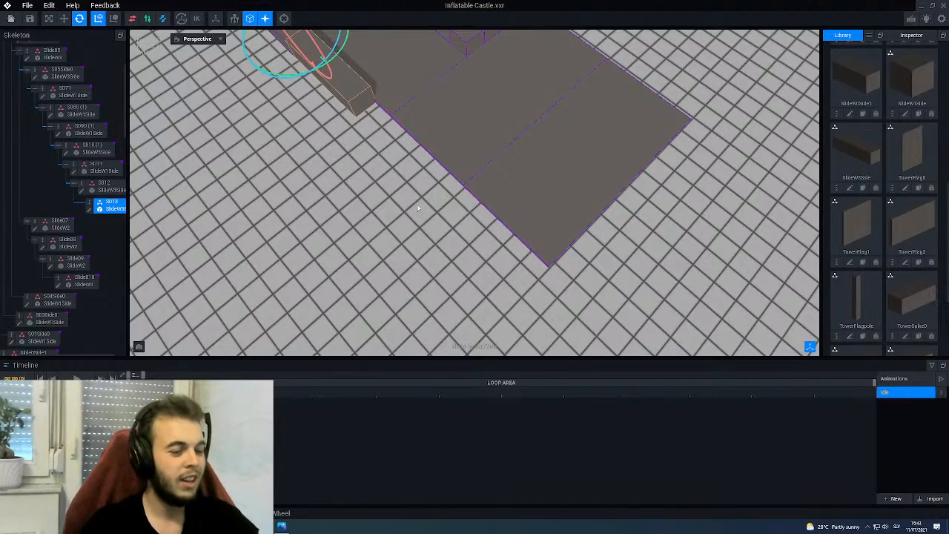
{"action": "middle_click_drag", "start_coordinate": [419, 209], "coordinate": [445, 132]}
{"action": "middle_click_drag", "start_coordinate": [413, 184], "coordinate": [428, 208]}
{"action": "middle_click_drag", "start_coordinate": [779, 202], "coordinate": [447, 133]}
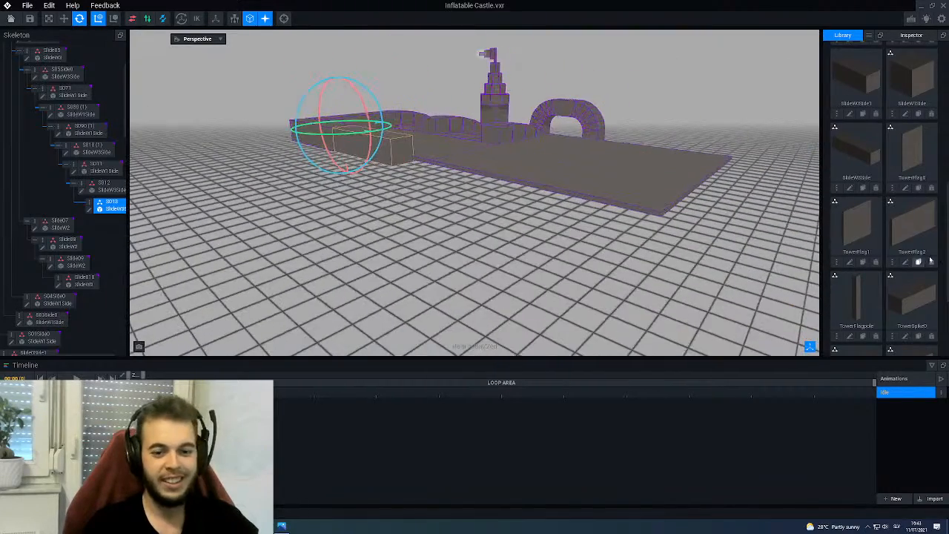
{"action": "scroll", "coordinate": [876, 217], "scroll_direction": "down", "scroll_amount": 1}
{"action": "scroll", "coordinate": [507, 129], "scroll_direction": "up", "scroll_amount": 3}
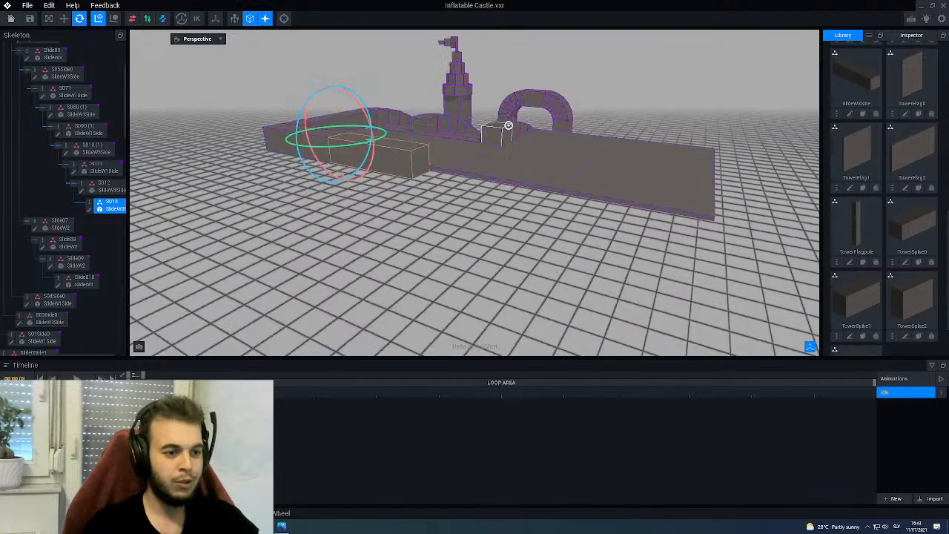
- Select the SlideEndTower piece and start cloning its model, naming it Ladder
{"action": "left_click", "coordinate": [486, 89]}
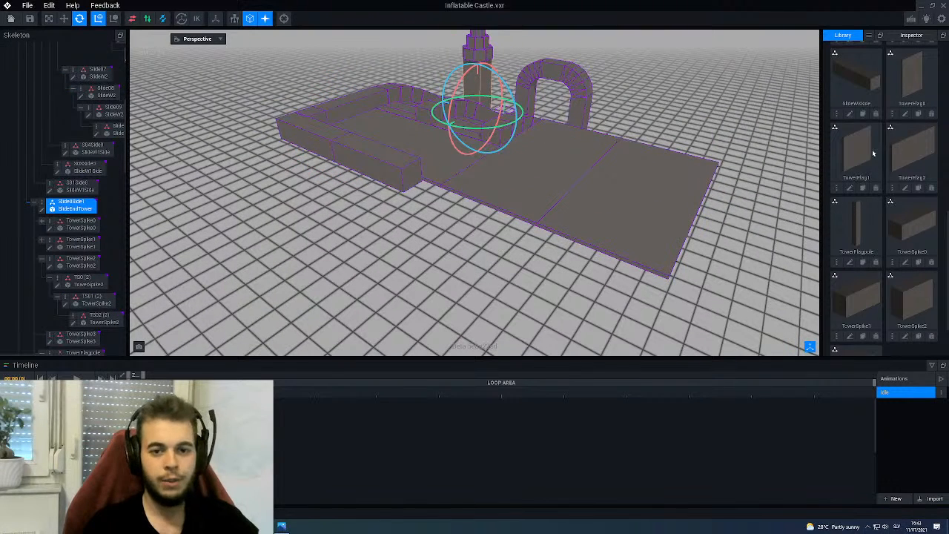
{"action": "scroll", "coordinate": [871, 151], "scroll_direction": "down", "scroll_amount": 1}
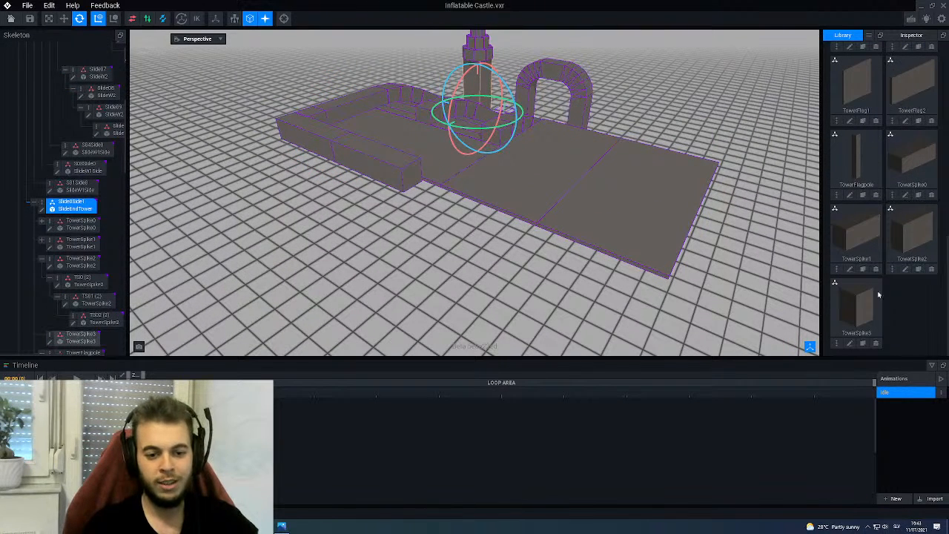
{"action": "scroll", "coordinate": [885, 300], "scroll_direction": "up", "scroll_amount": 5}
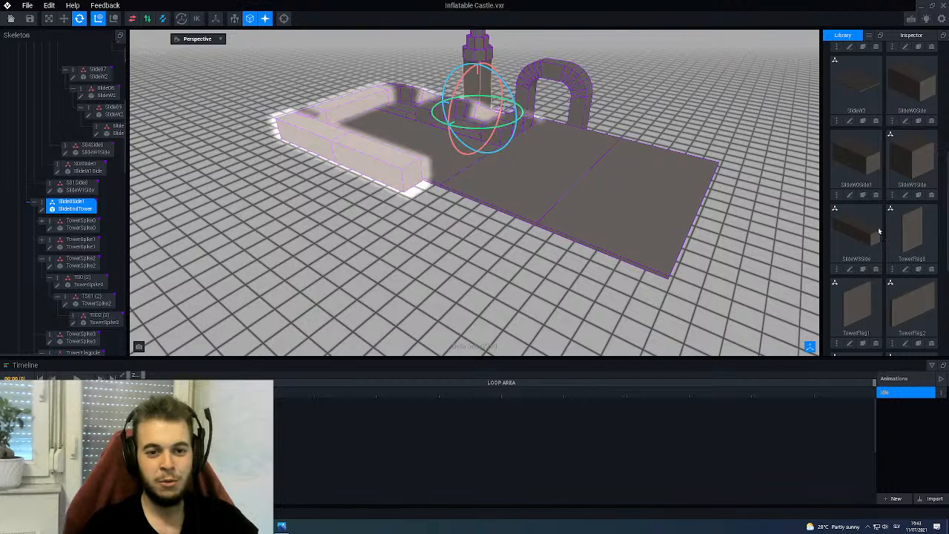
{"action": "scroll", "coordinate": [874, 189], "scroll_direction": "up", "scroll_amount": 2}
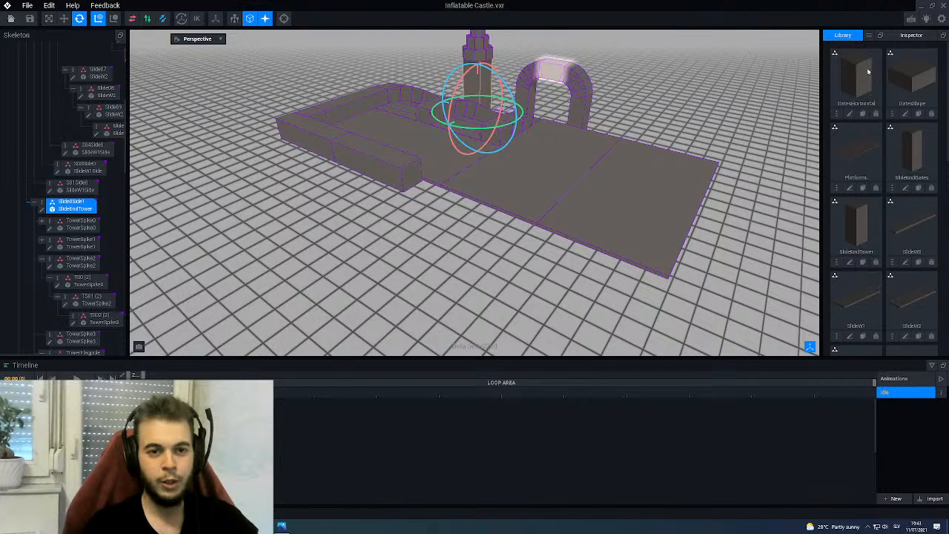
{"action": "left_click", "coordinate": [863, 262]}
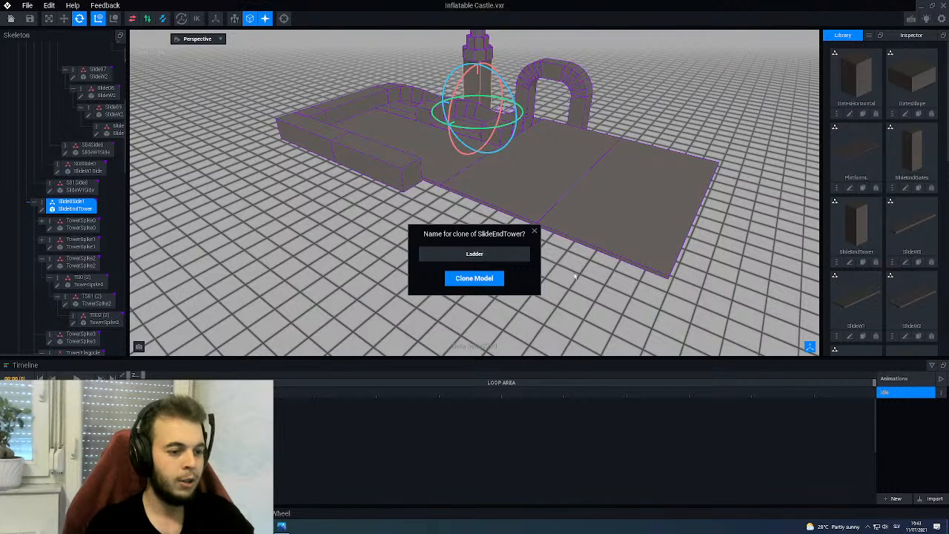
- Confirm the LadderSide clone and add a child node named Ladder under PlatL0
{"action": "key", "text": "Return"}
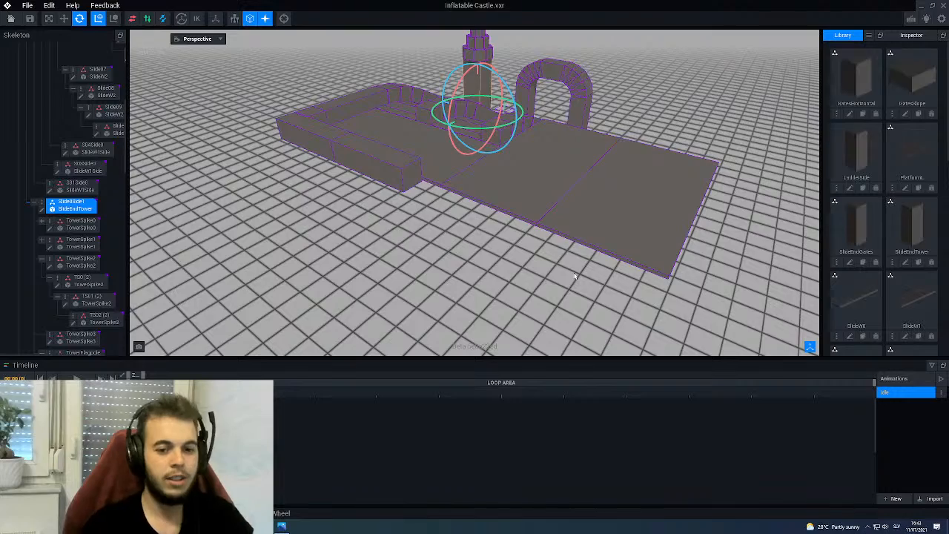
{"action": "right_click_drag", "start_coordinate": [467, 182], "coordinate": [474, 180]}
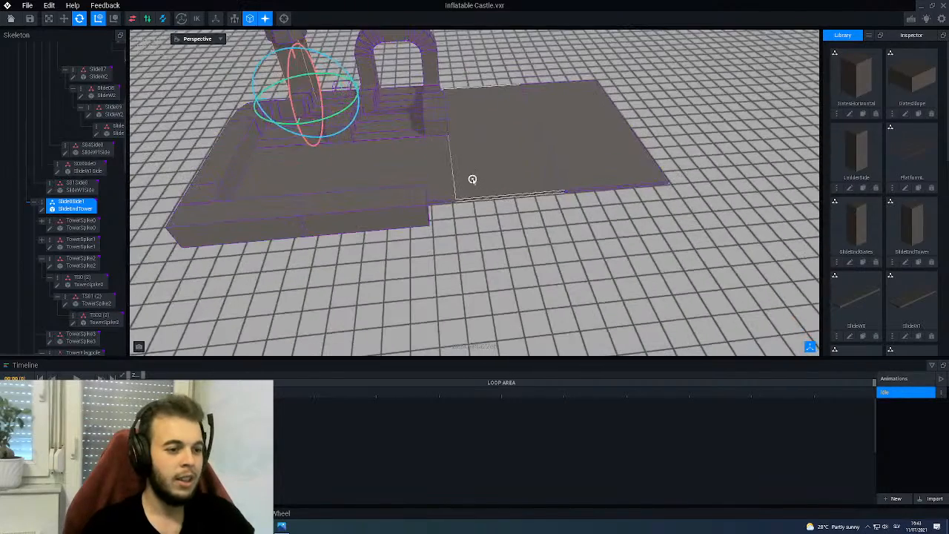
{"action": "left_click", "coordinate": [473, 181]}
{"action": "middle_click_drag", "start_coordinate": [472, 182], "coordinate": [447, 183]}
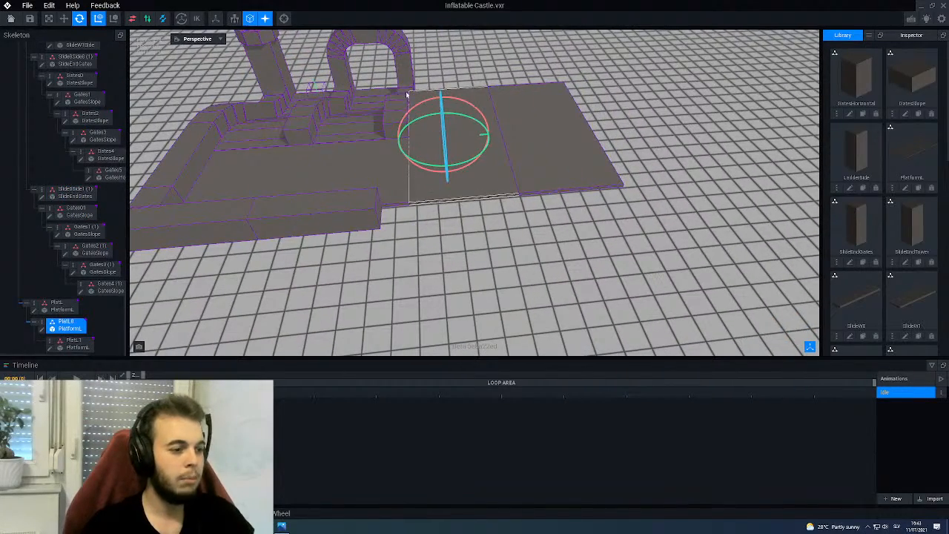
{"action": "right_click_drag", "start_coordinate": [488, 183], "coordinate": [444, 184]}
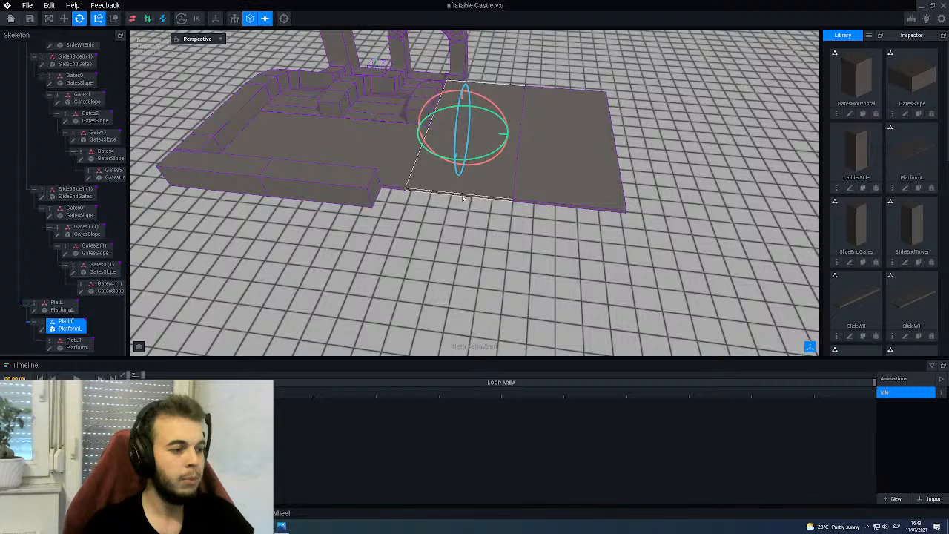
{"action": "right_click", "coordinate": [42, 326]}
{"action": "left_click", "coordinate": [74, 341]}
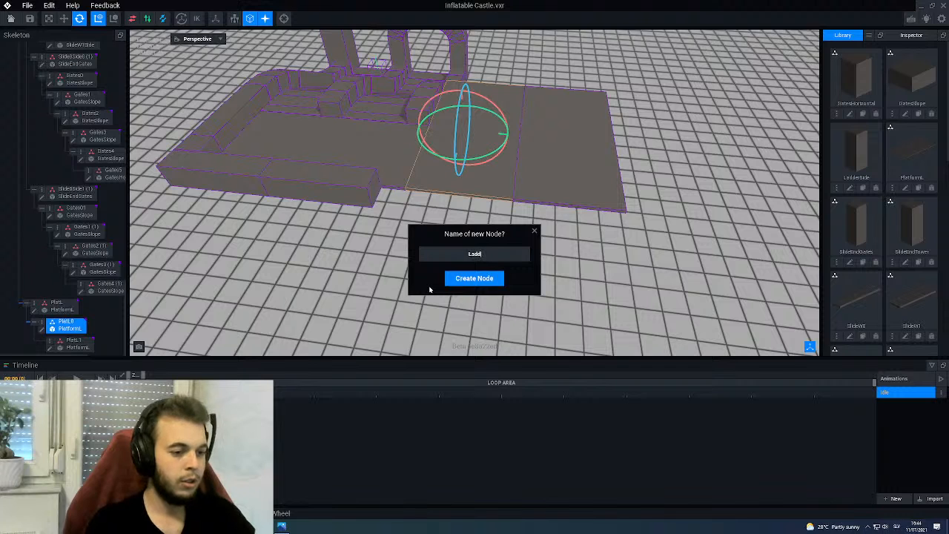
{"action": "key", "text": "Return"}
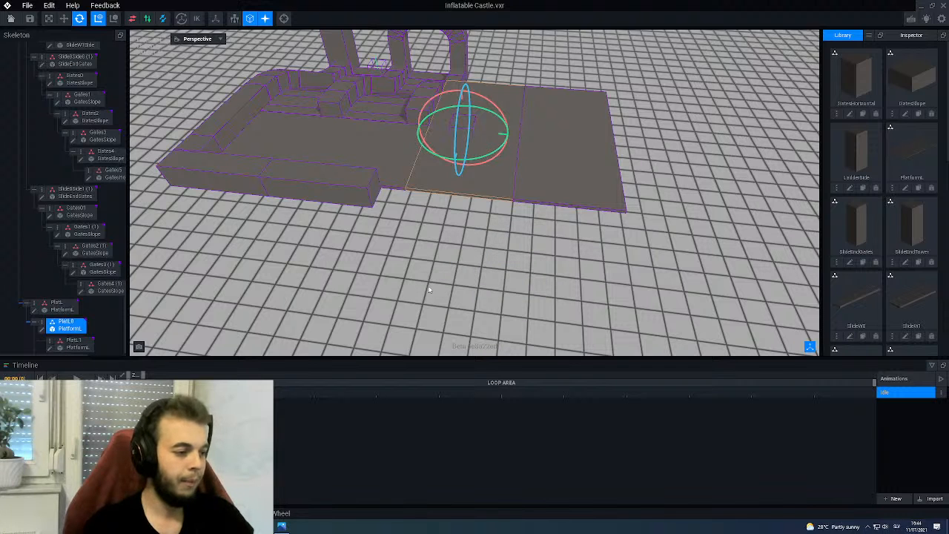
{"action": "scroll", "coordinate": [43, 291], "scroll_direction": "down", "scroll_amount": 1}
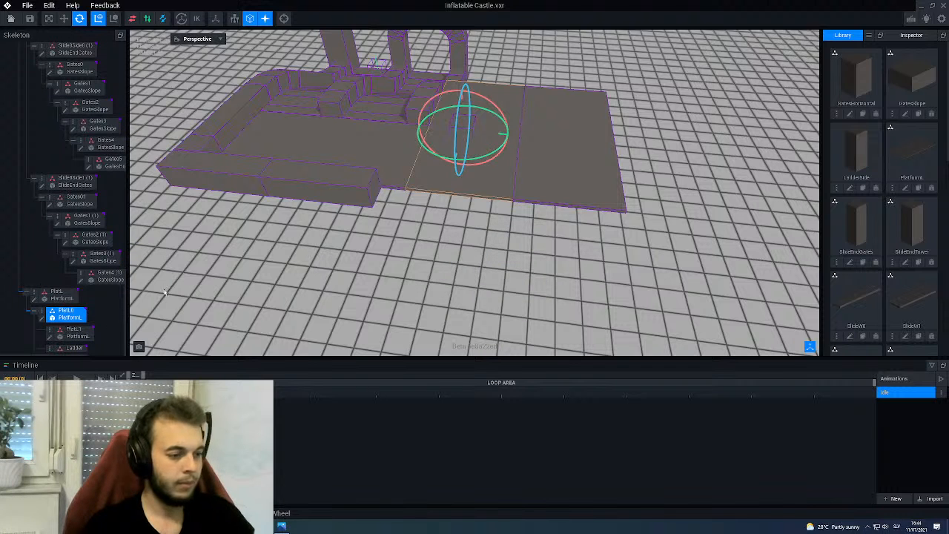
- Attach the LadderSide model from the Library to the Ladder node
{"action": "scroll", "coordinate": [876, 291], "scroll_direction": "down", "scroll_amount": 6}
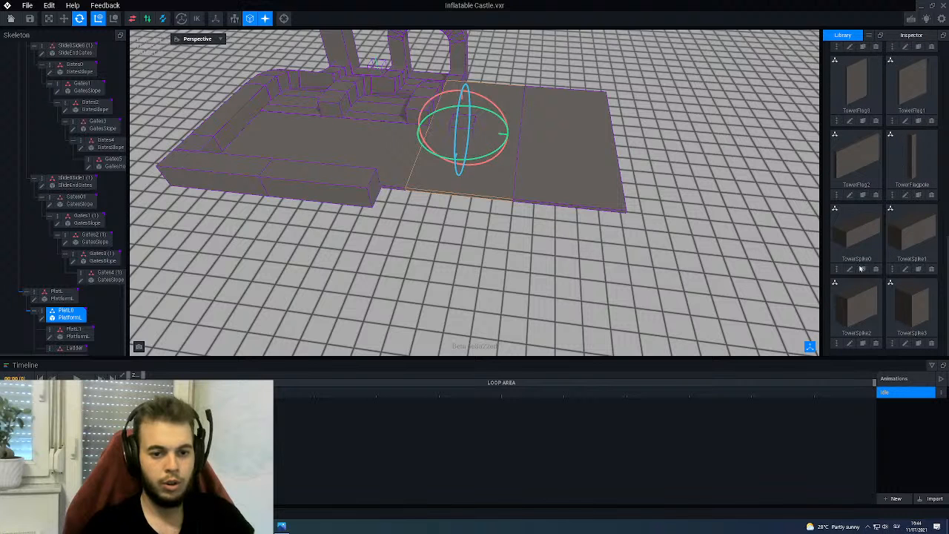
{"action": "scroll", "coordinate": [859, 273], "scroll_direction": "up", "scroll_amount": 2}
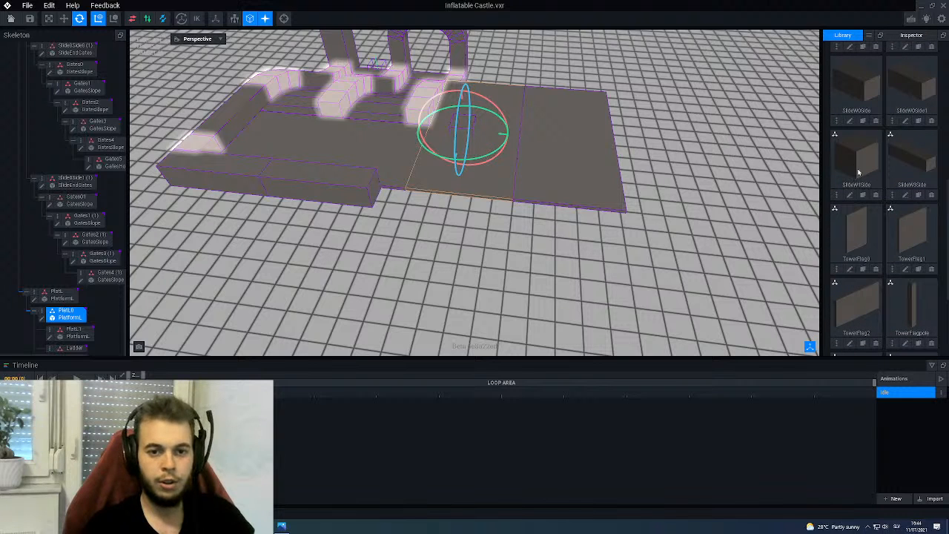
{"action": "scroll", "coordinate": [859, 172], "scroll_direction": "up", "scroll_amount": 3}
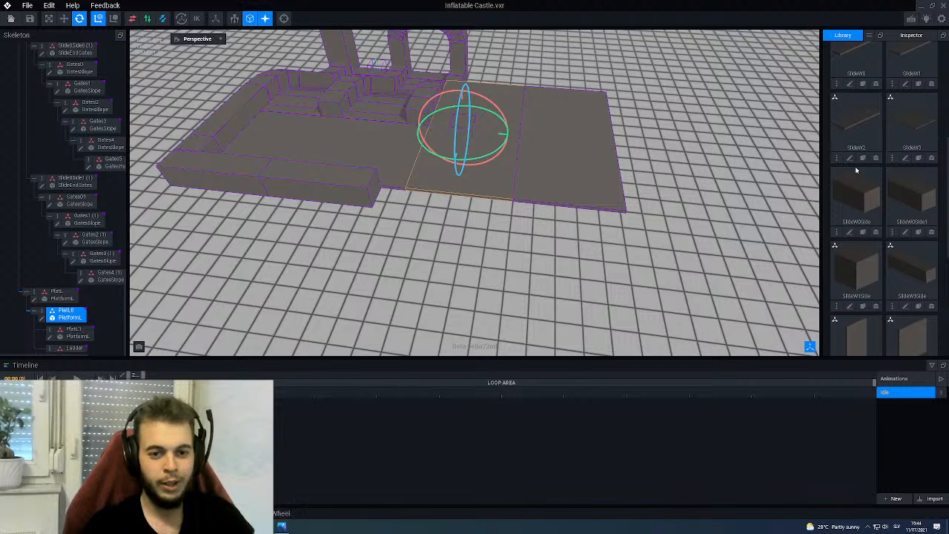
{"action": "scroll", "coordinate": [856, 175], "scroll_direction": "up", "scroll_amount": 1}
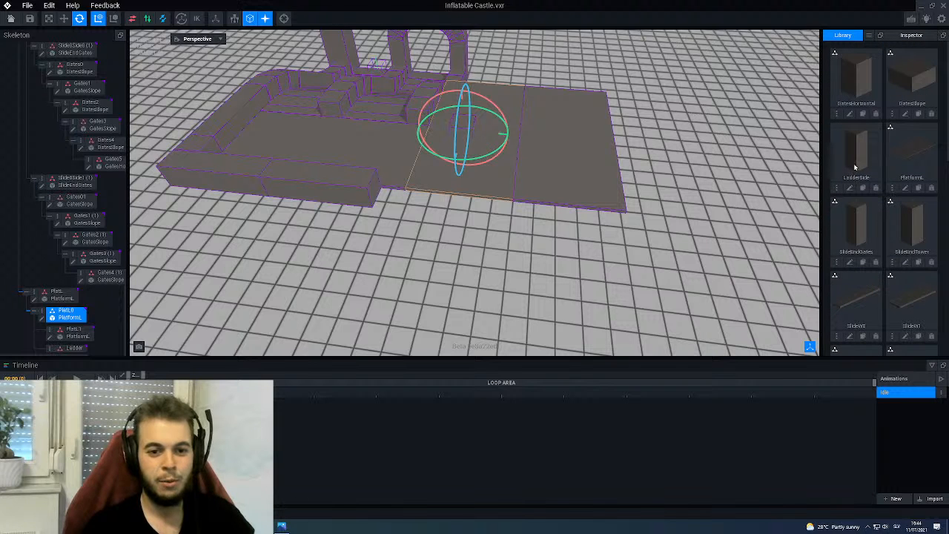
{"action": "left_click_drag", "start_coordinate": [850, 153], "coordinate": [87, 353]}
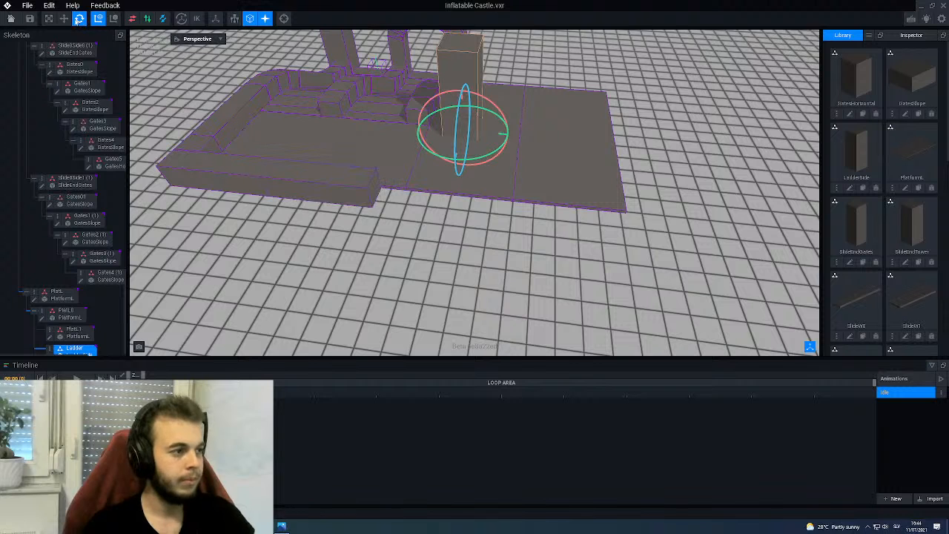
- Move the tall LadderSide column down so it rests on the ground before the platform
{"action": "left_click", "coordinate": [64, 18]}
{"action": "left_click_drag", "start_coordinate": [451, 160], "coordinate": [435, 229]}
{"action": "right_click_drag", "start_coordinate": [435, 229], "coordinate": [435, 229]}
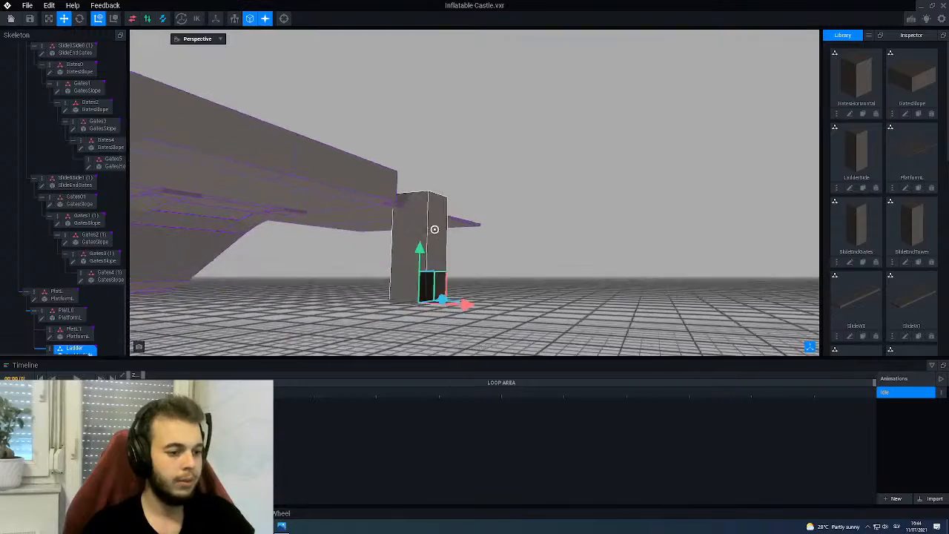
{"action": "scroll", "coordinate": [435, 230], "scroll_direction": "up", "scroll_amount": 4}
{"action": "middle_click_drag", "start_coordinate": [393, 297], "coordinate": [379, 238]}
{"action": "right_click_drag", "start_coordinate": [379, 238], "coordinate": [378, 239]}
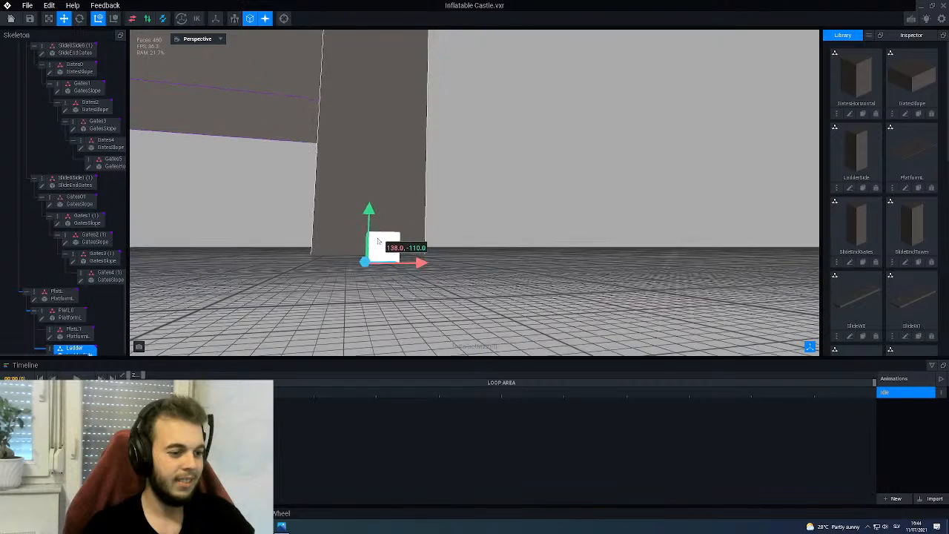
{"action": "left_click_drag", "start_coordinate": [371, 216], "coordinate": [378, 205]}
{"action": "right_click_drag", "start_coordinate": [402, 223], "coordinate": [408, 267]}
{"action": "scroll", "coordinate": [399, 240], "scroll_direction": "up", "scroll_amount": 5}
{"action": "right_click_drag", "start_coordinate": [408, 268], "coordinate": [407, 229]}
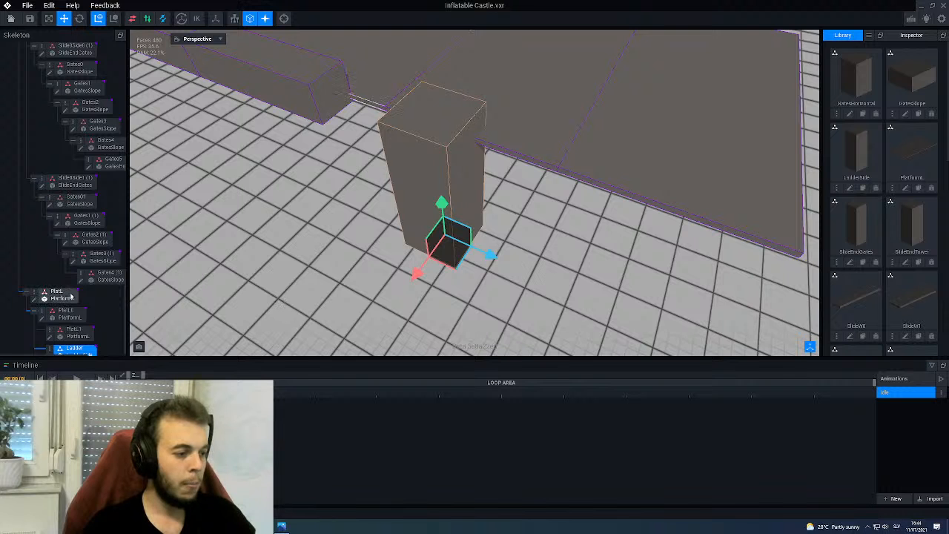
{"action": "scroll", "coordinate": [71, 297], "scroll_direction": "down", "scroll_amount": 2}
- Open the LadderSide model for editing and set its depth to 12 voxels
{"action": "left_click", "coordinate": [51, 347]}
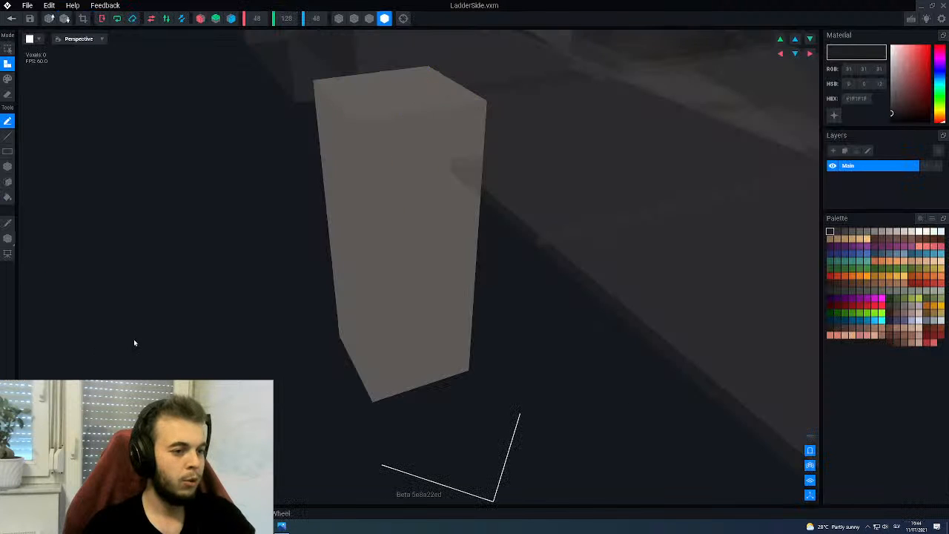
{"action": "right_click_drag", "start_coordinate": [301, 294], "coordinate": [365, 192]}
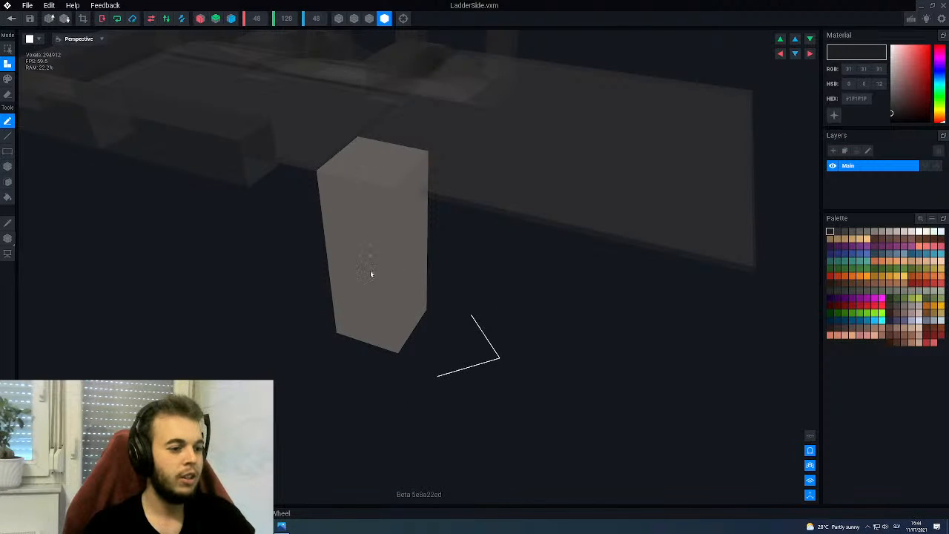
{"action": "right_click_drag", "start_coordinate": [371, 274], "coordinate": [365, 306]}
{"action": "left_click", "coordinate": [316, 18]}
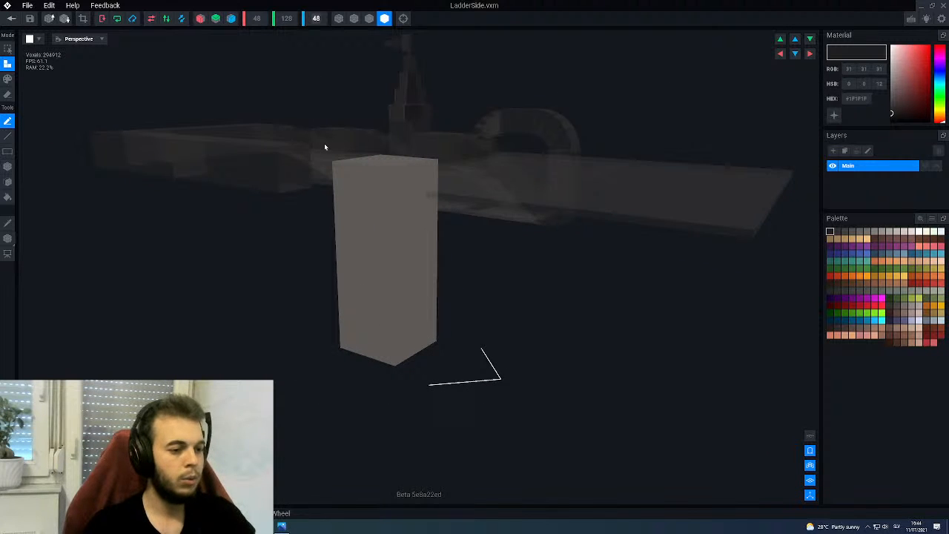
{"action": "type", "text": "12"}
{"action": "key", "text": "Return"}
- Show edge outlines and cut the slab's width from 48 to 32 voxels
{"action": "right_click_drag", "start_coordinate": [361, 199], "coordinate": [352, 198]}
{"action": "scroll", "coordinate": [358, 196], "scroll_direction": "up", "scroll_amount": 2}
{"action": "left_click", "coordinate": [369, 18]}
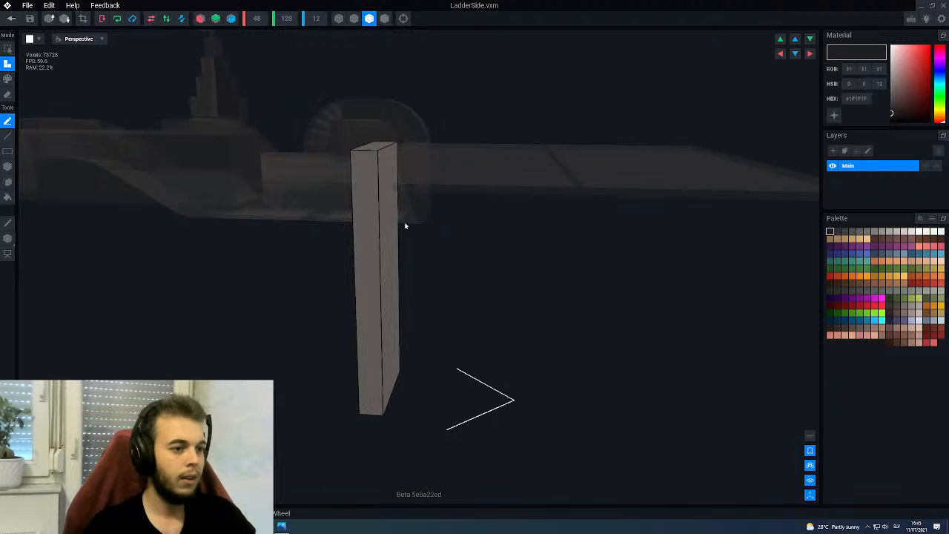
{"action": "scroll", "coordinate": [400, 223], "scroll_direction": "up", "scroll_amount": 2}
{"action": "mouse_move", "coordinate": [404, 225]}
{"action": "right_mouse_down"}
{"action": "mouse_move", "coordinate": [356, 193]}
{"action": "mouse_move", "coordinate": [418, 161]}
{"action": "right_mouse_up"}
{"action": "scroll", "coordinate": [399, 221], "scroll_direction": "down", "scroll_amount": 1}
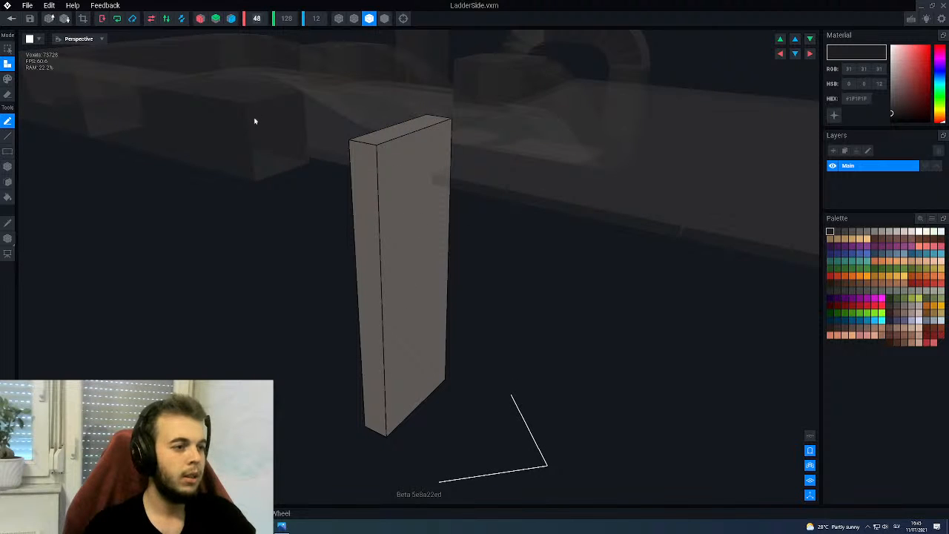
{"action": "type", "text": "32"}
{"action": "key", "text": "Return"}
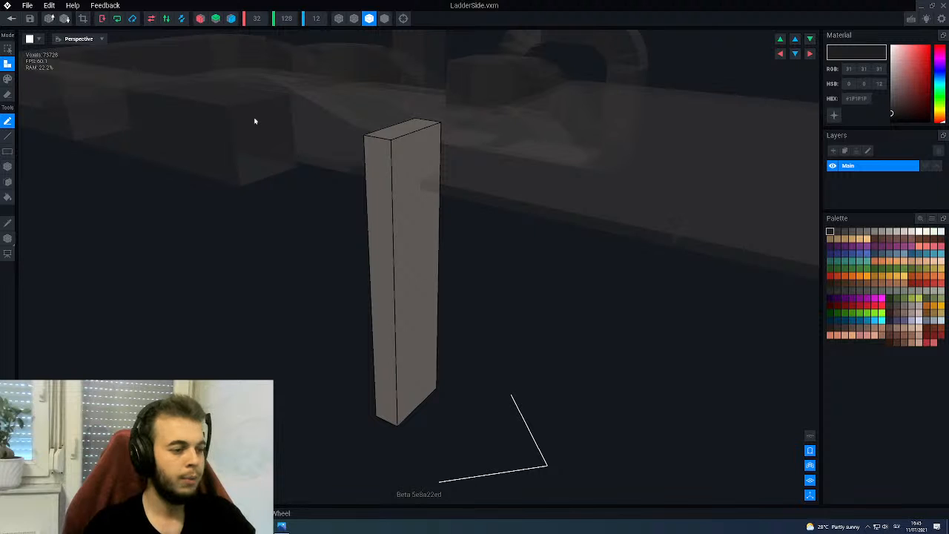
- Shift the slab's pivot toward its base and close the model editor
{"action": "left_click", "coordinate": [7, 238]}
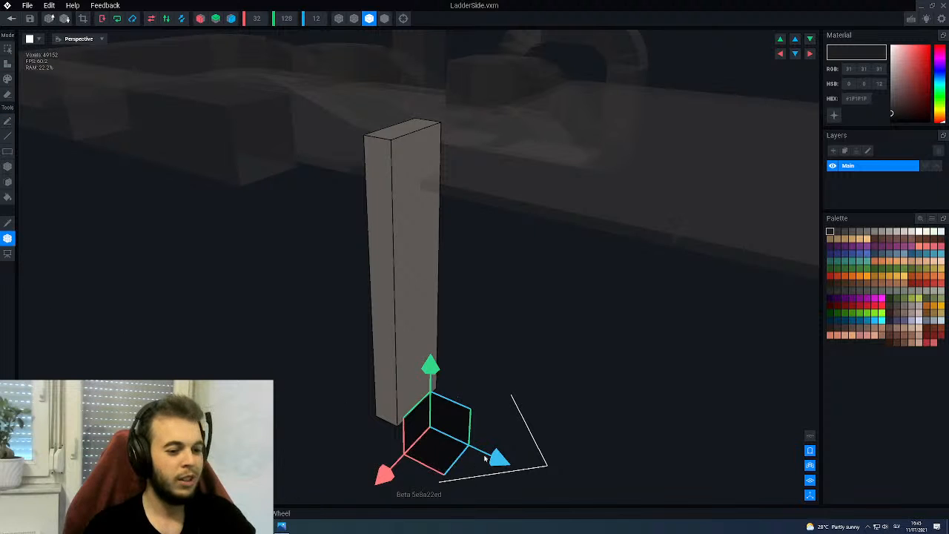
{"action": "left_click_drag", "start_coordinate": [506, 463], "coordinate": [462, 457]}
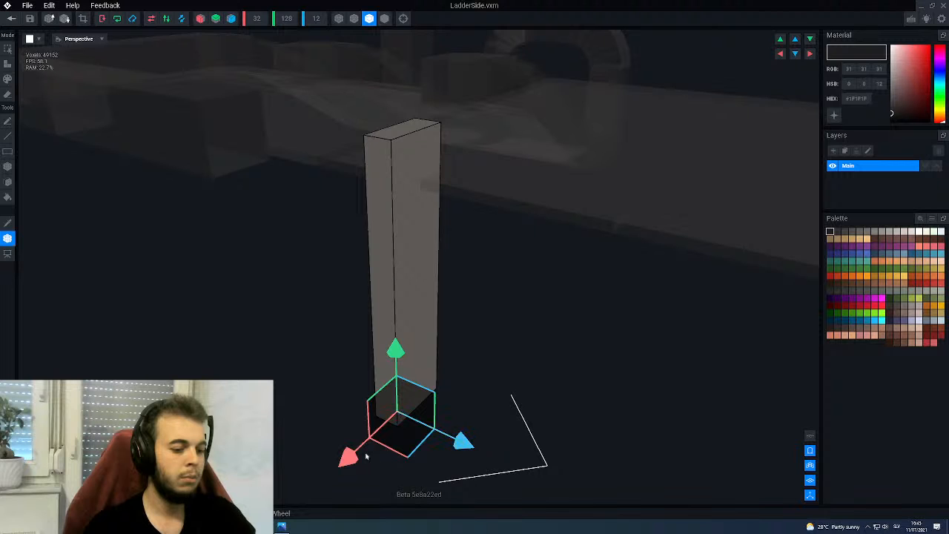
{"action": "left_click_drag", "start_coordinate": [354, 460], "coordinate": [367, 445]}
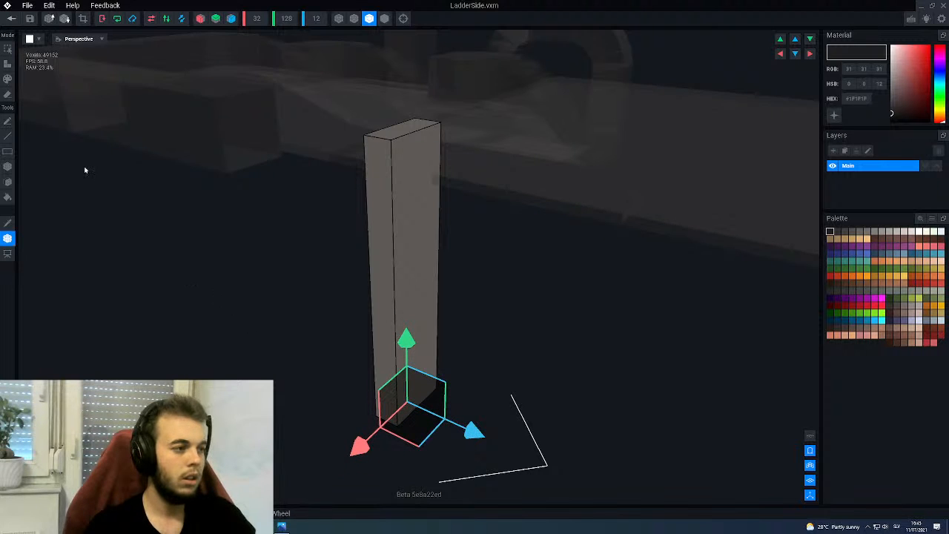
{"action": "left_click", "coordinate": [11, 18]}
- Save the LadderSide changes and, back in the castle scene, select the ladder post
{"action": "left_click", "coordinate": [406, 172]}
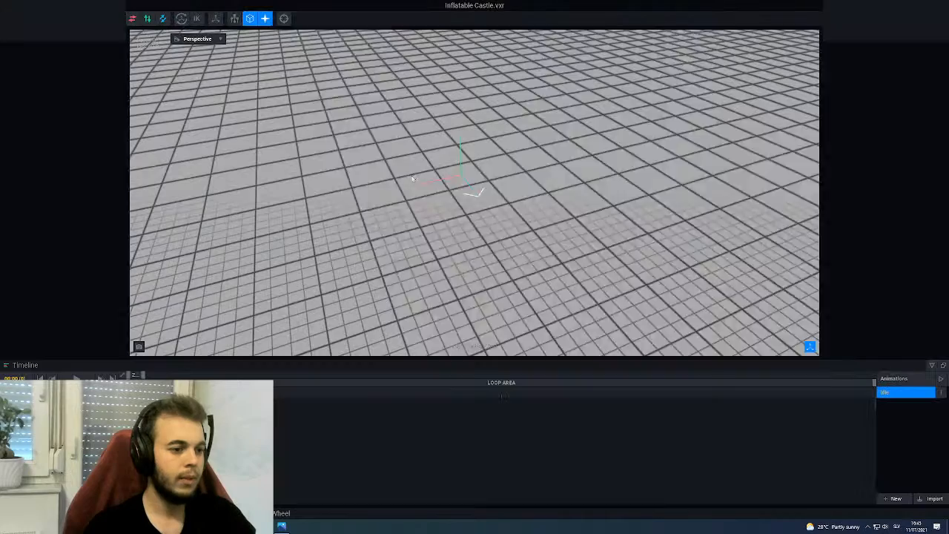
{"action": "scroll", "coordinate": [416, 153], "scroll_direction": "down", "scroll_amount": 10}
{"action": "right_click_drag", "start_coordinate": [423, 151], "coordinate": [461, 174]}
{"action": "middle_click_drag", "start_coordinate": [444, 175], "coordinate": [371, 149]}
{"action": "scroll", "coordinate": [317, 198], "scroll_direction": "up", "scroll_amount": 5}
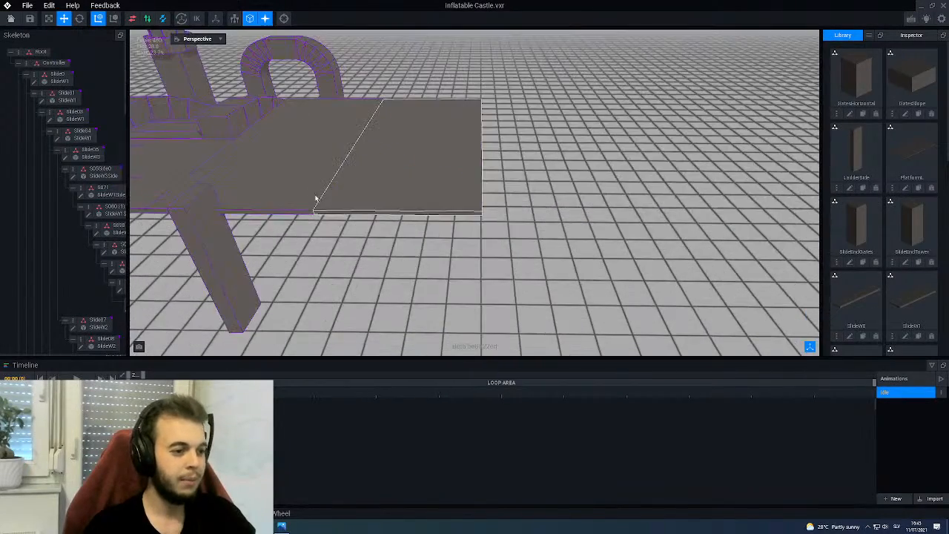
{"action": "middle_click_drag", "start_coordinate": [316, 198], "coordinate": [317, 204]}
{"action": "right_click_drag", "start_coordinate": [336, 186], "coordinate": [346, 194]}
{"action": "left_click", "coordinate": [347, 198]}
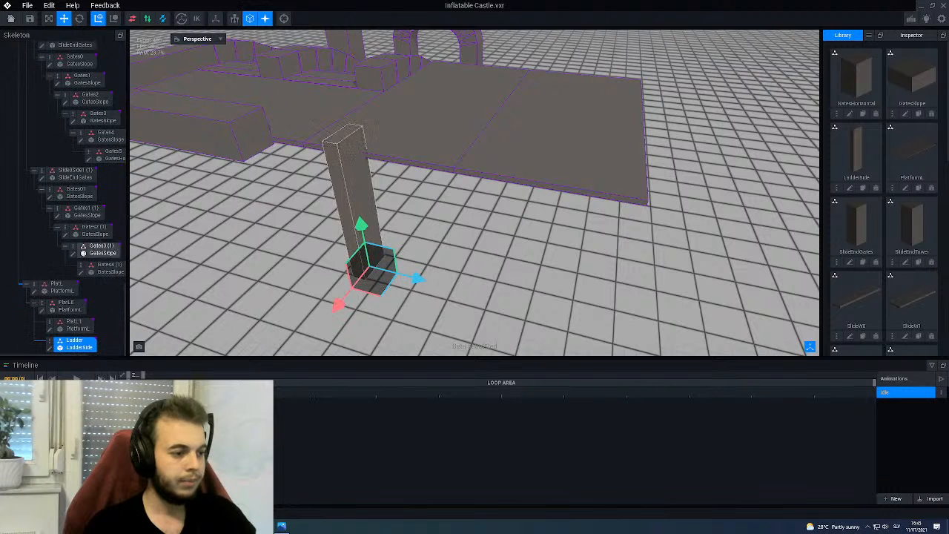
- Create a new child node under Ladder, entering the name LadderStep
{"action": "right_click", "coordinate": [49, 342]}
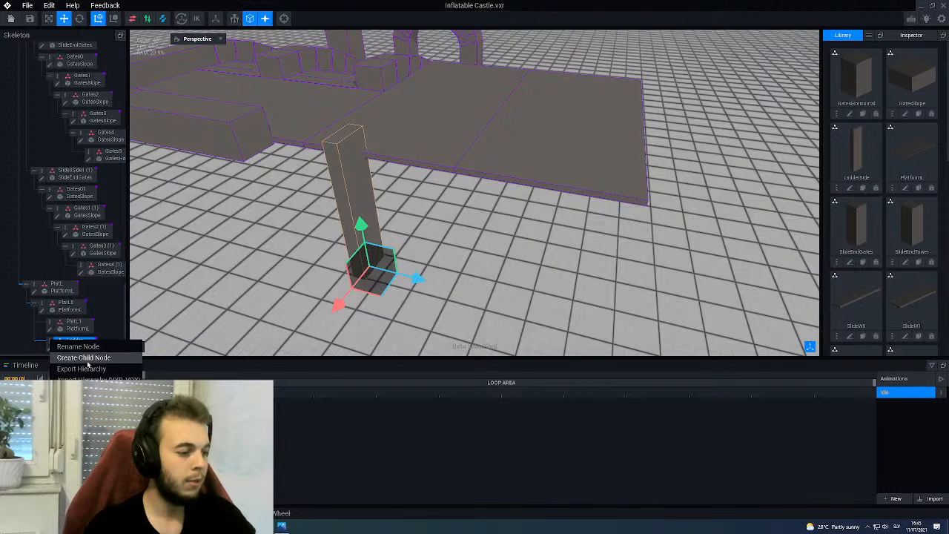
{"action": "left_click", "coordinate": [84, 358]}
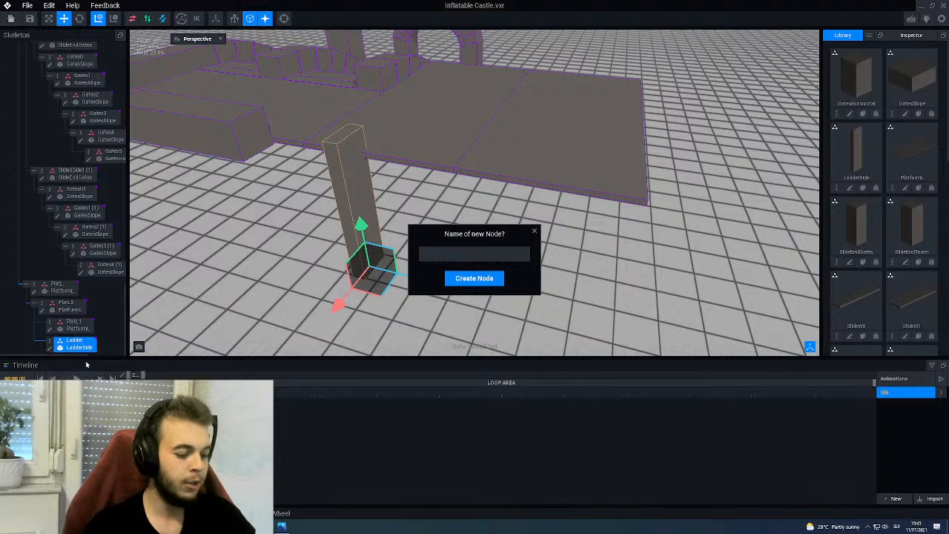
{"action": "type", "text": "LadderStep"}
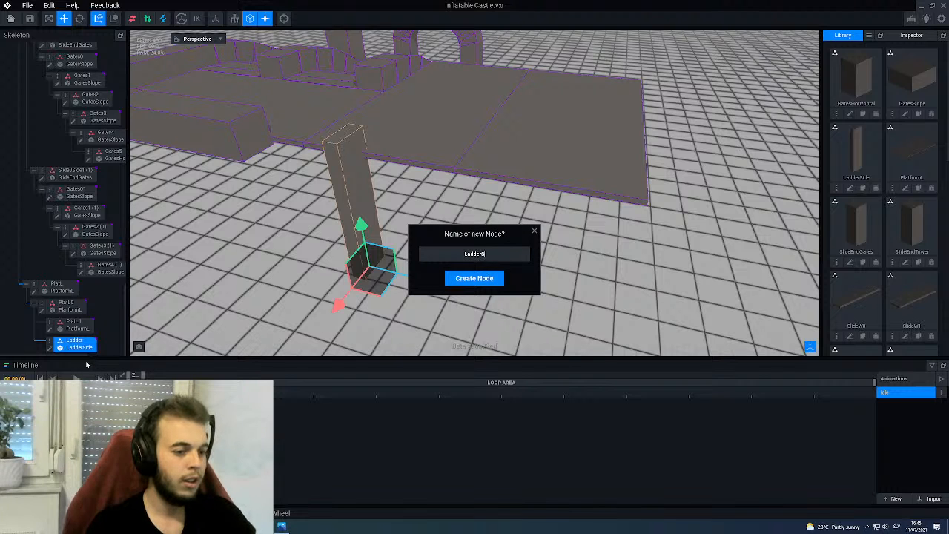
{"action": "key", "text": "Return"}
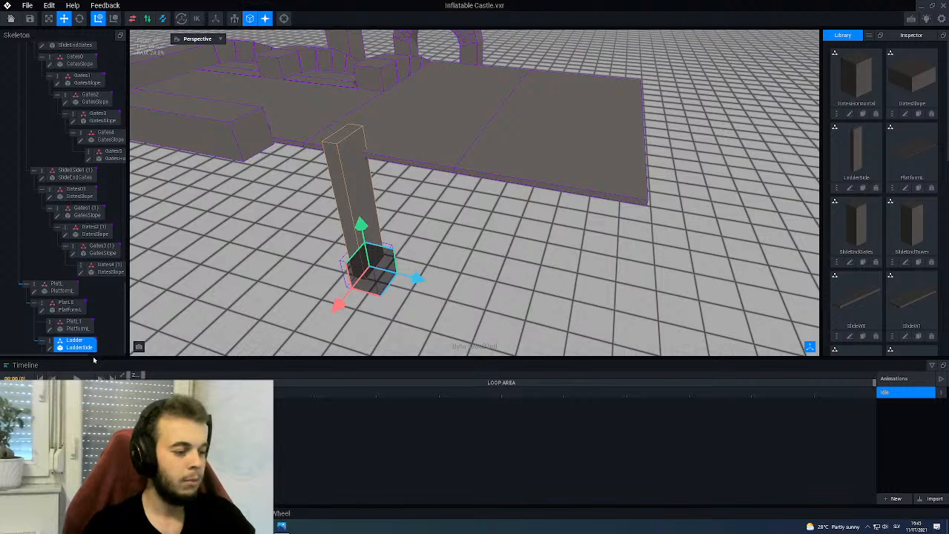
{"action": "scroll", "coordinate": [101, 304], "scroll_direction": "down", "scroll_amount": 1}
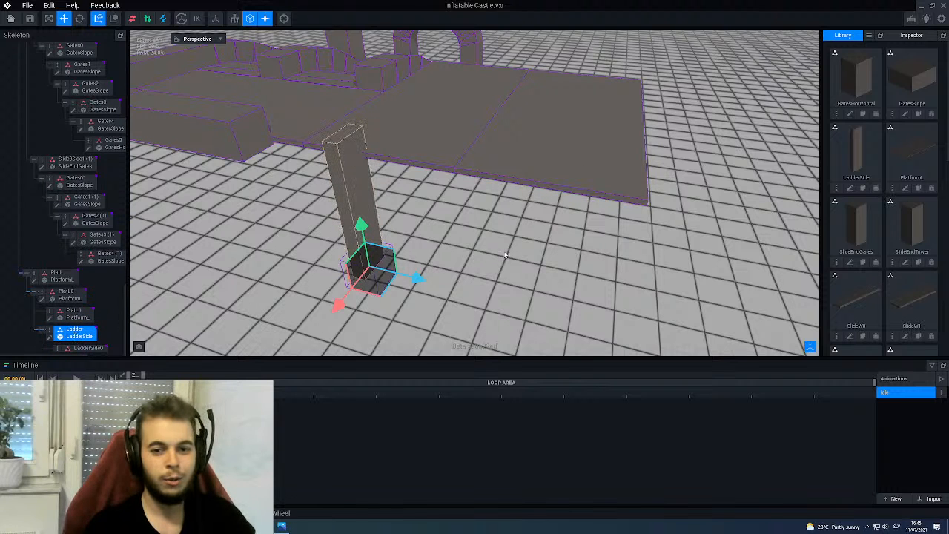
- Assign LadderSide to the new LadderSide0 node and slide this second rail sideways to 64
{"action": "left_click_drag", "start_coordinate": [854, 150], "coordinate": [95, 348]}
{"action": "left_click", "coordinate": [95, 348]}
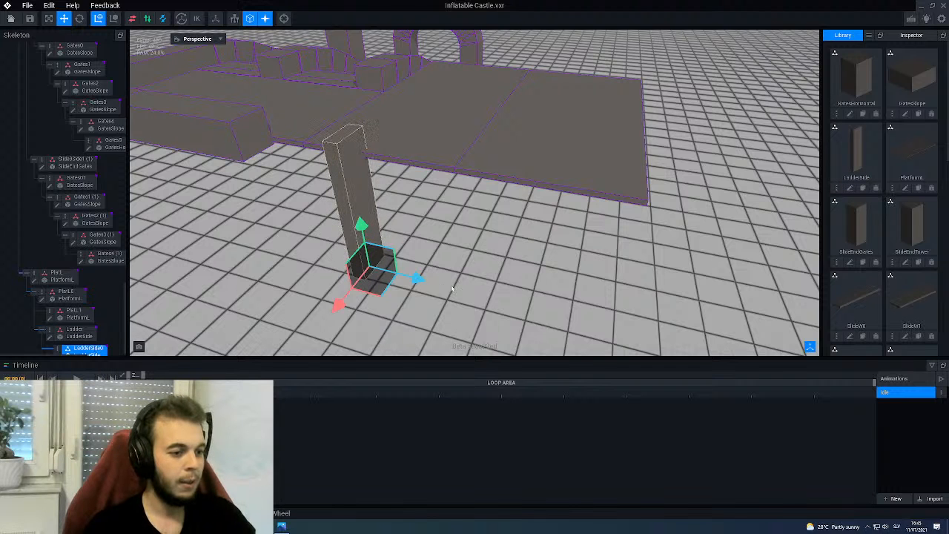
{"action": "left_click_drag", "start_coordinate": [419, 277], "coordinate": [468, 284]}
{"action": "middle_click_drag", "start_coordinate": [378, 245], "coordinate": [379, 244]}
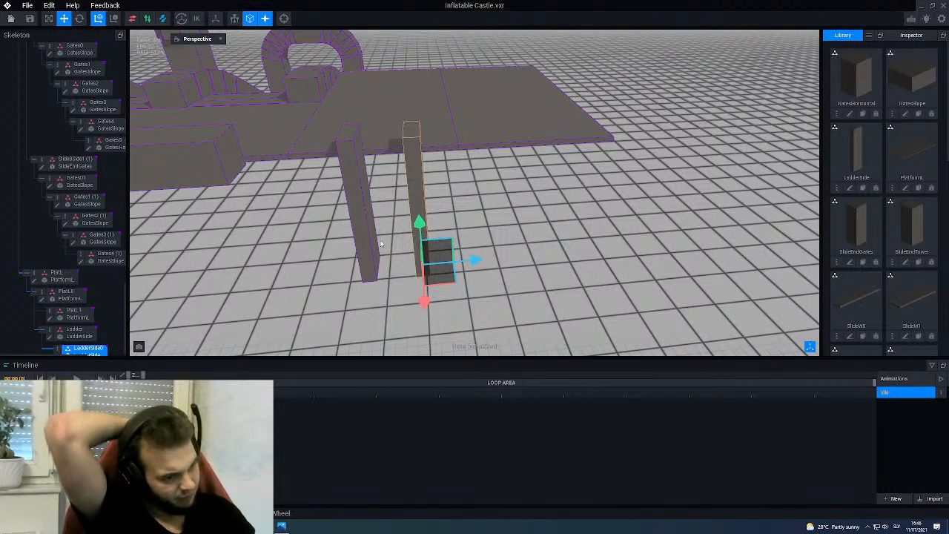
{"action": "left_click_drag", "start_coordinate": [475, 261], "coordinate": [500, 258]}
{"action": "middle_click_drag", "start_coordinate": [414, 257], "coordinate": [376, 243]}
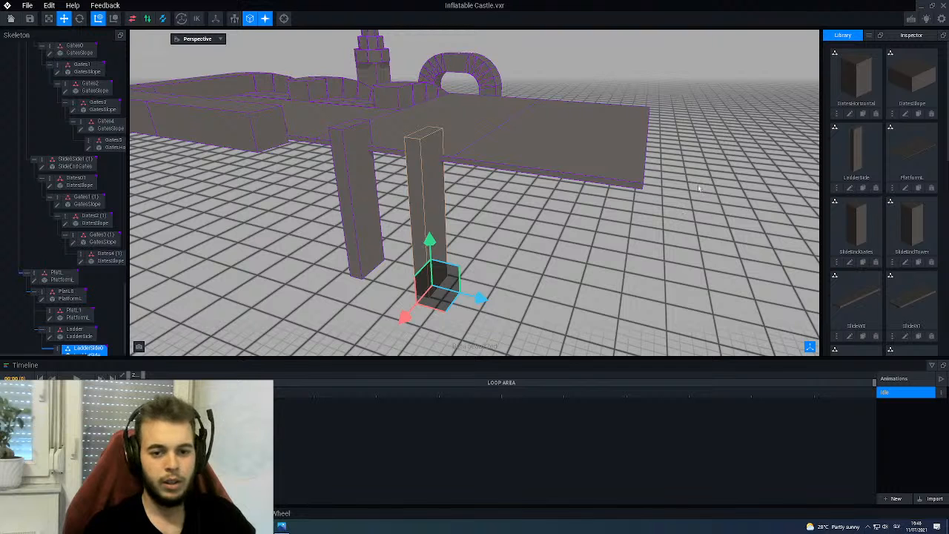
- Clone LadderSide in the Library as a new model named LadderStep
{"action": "left_click", "coordinate": [863, 189]}
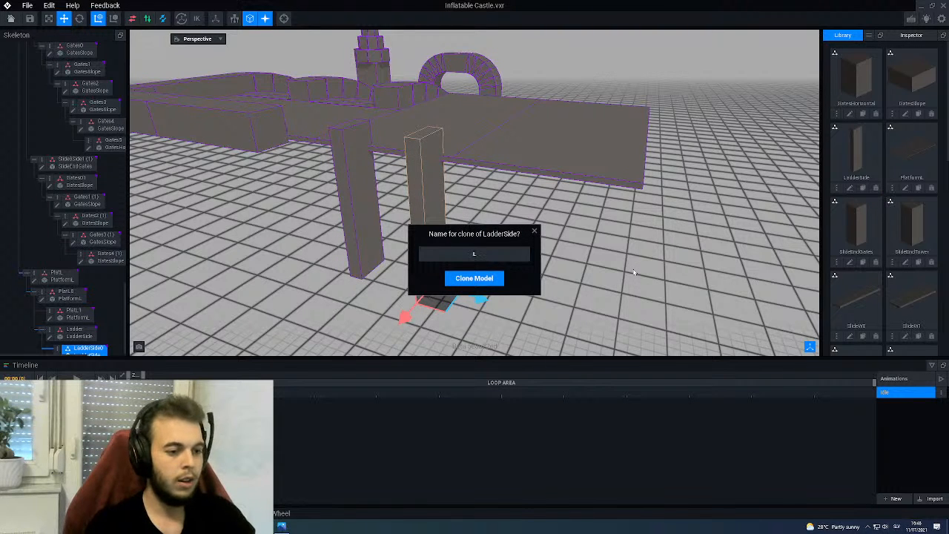
{"action": "type", "text": "Ladde"}
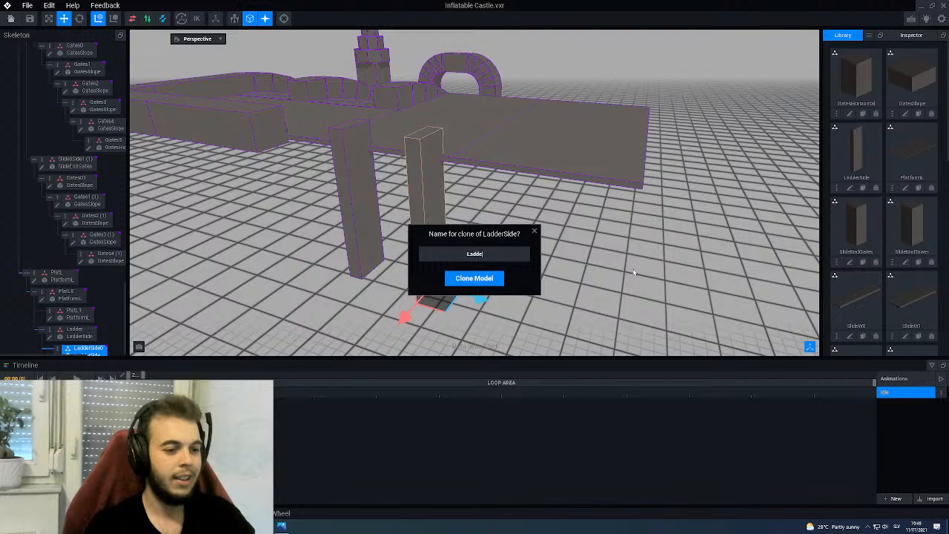
{"action": "type", "text": "rStep"}
{"action": "key", "text": "Return"}
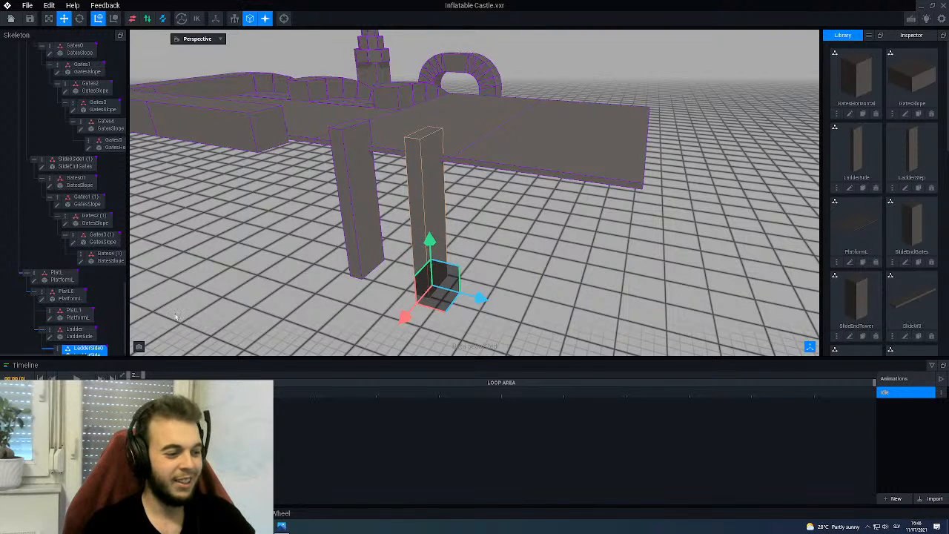
- Add a child node named LadderStep under the Ladder node
{"action": "left_click", "coordinate": [74, 332]}
{"action": "right_click", "coordinate": [57, 324]}
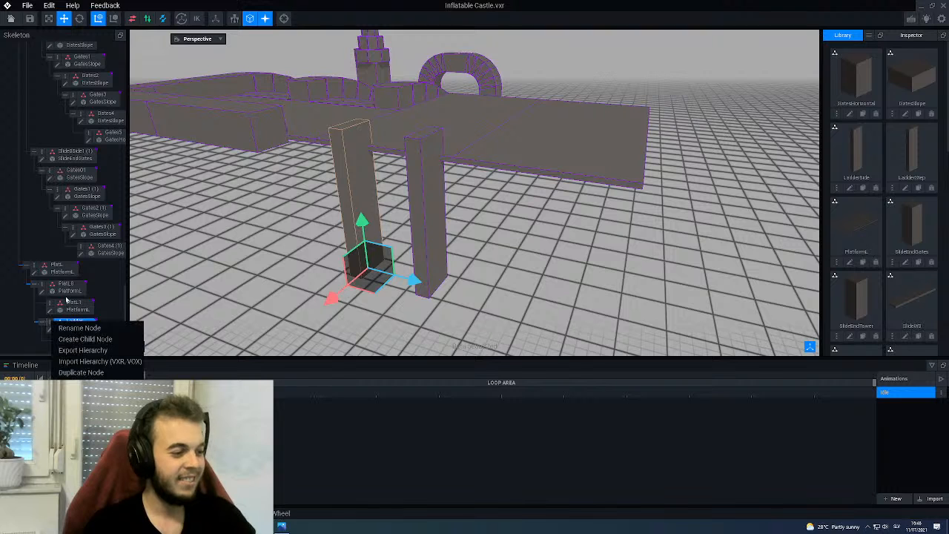
{"action": "left_click", "coordinate": [85, 339]}
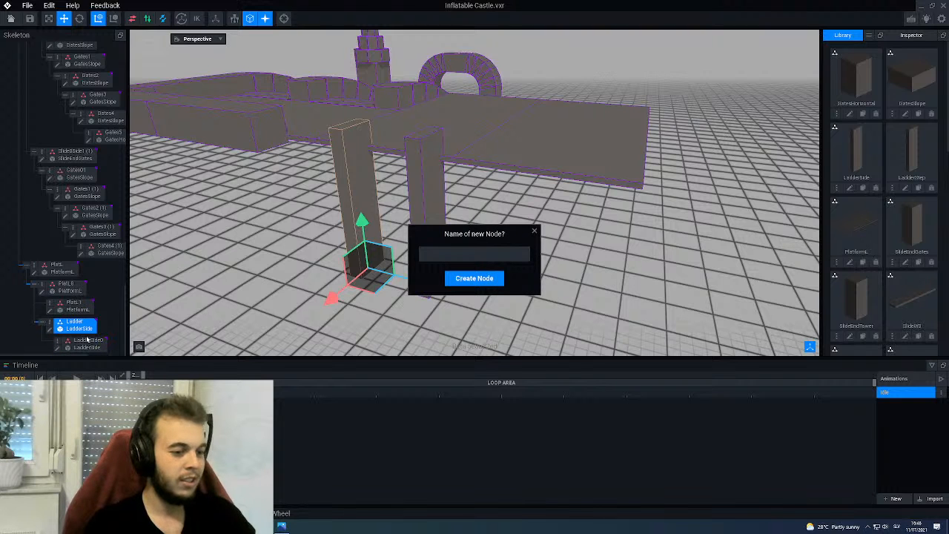
{"action": "type", "text": "Ladder"}
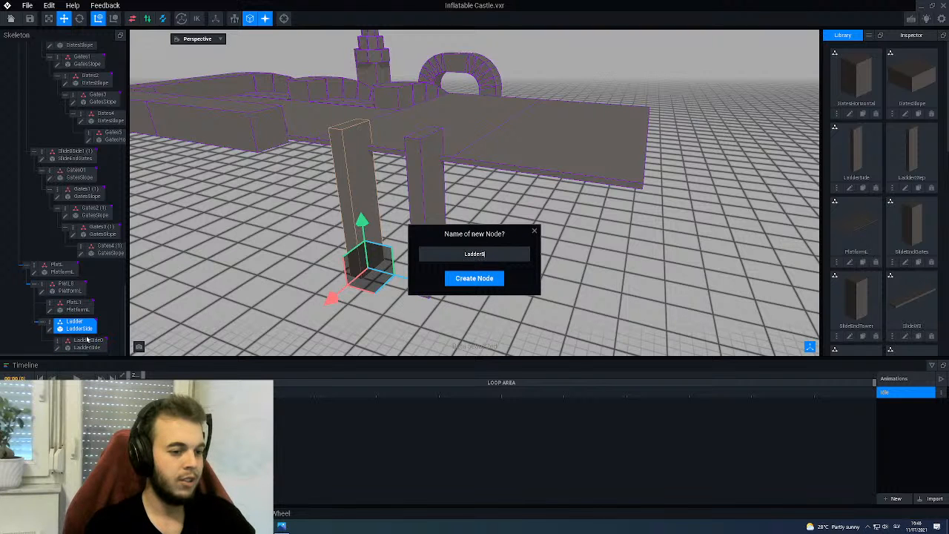
{"action": "type", "text": "Step0"}
{"action": "key", "text": "Return"}
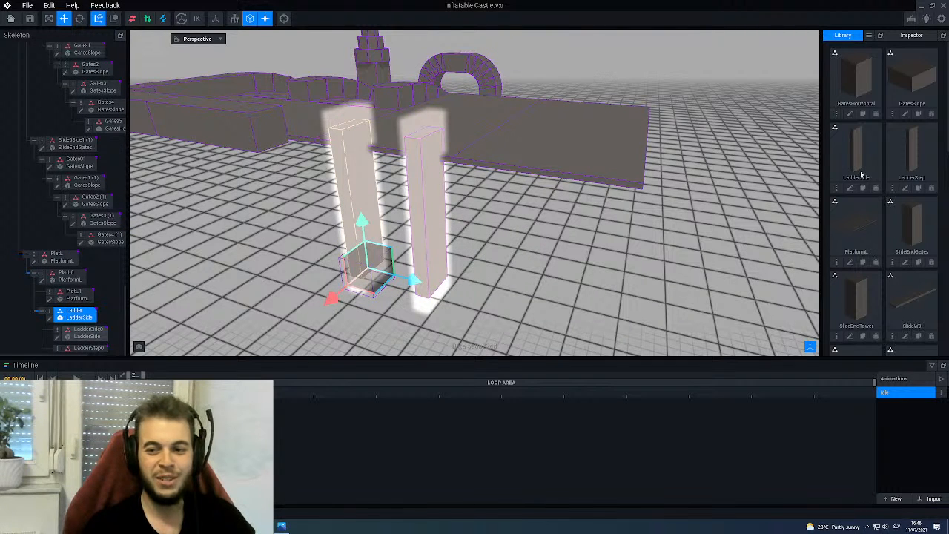
{"action": "scroll", "coordinate": [875, 171], "scroll_direction": "down", "scroll_amount": 5}
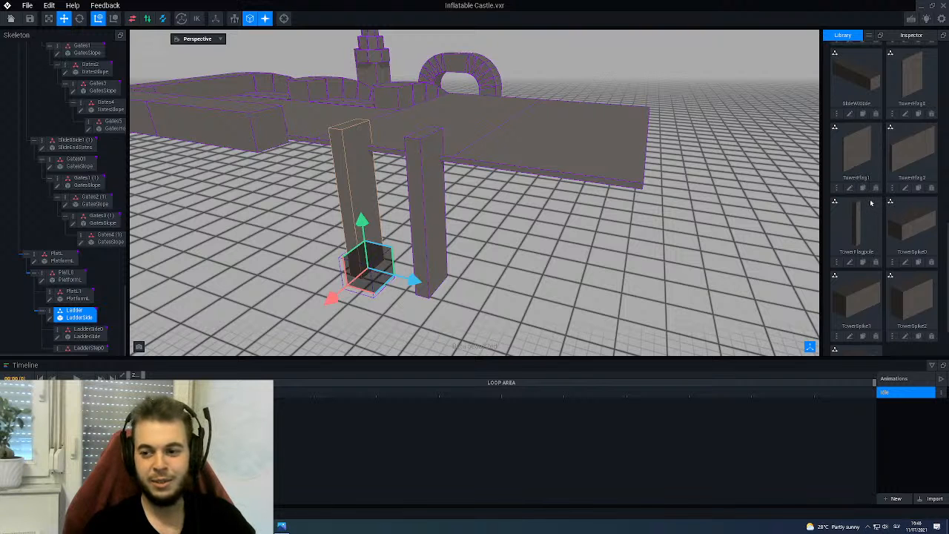
{"action": "scroll", "coordinate": [870, 189], "scroll_direction": "down", "scroll_amount": 1}
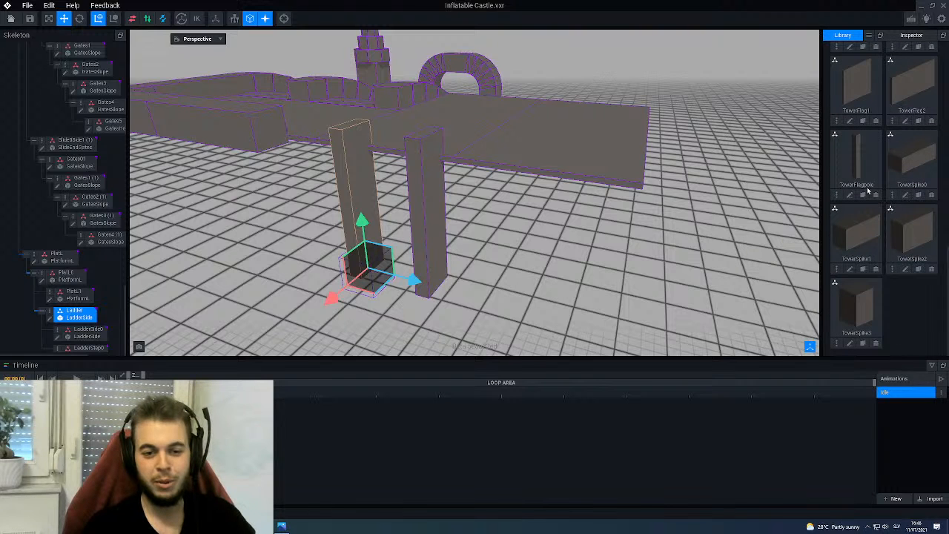
{"action": "scroll", "coordinate": [868, 191], "scroll_direction": "up", "scroll_amount": 2}
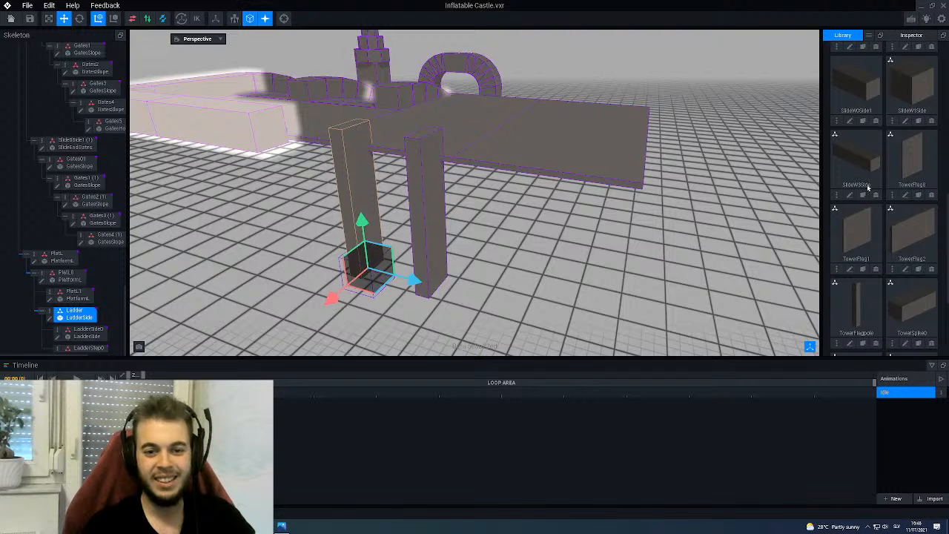
{"action": "scroll", "coordinate": [873, 218], "scroll_direction": "up", "scroll_amount": 2}
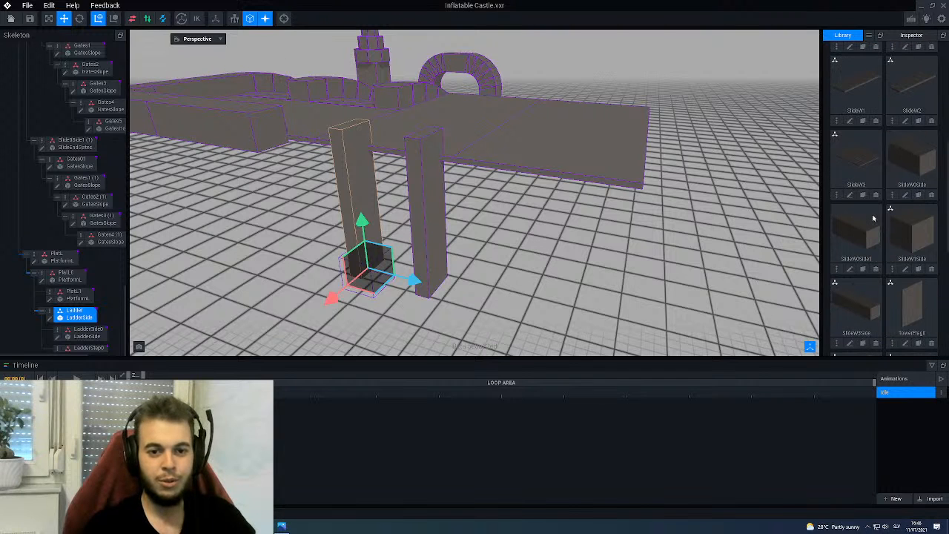
{"action": "scroll", "coordinate": [872, 214], "scroll_direction": "up", "scroll_amount": 1}
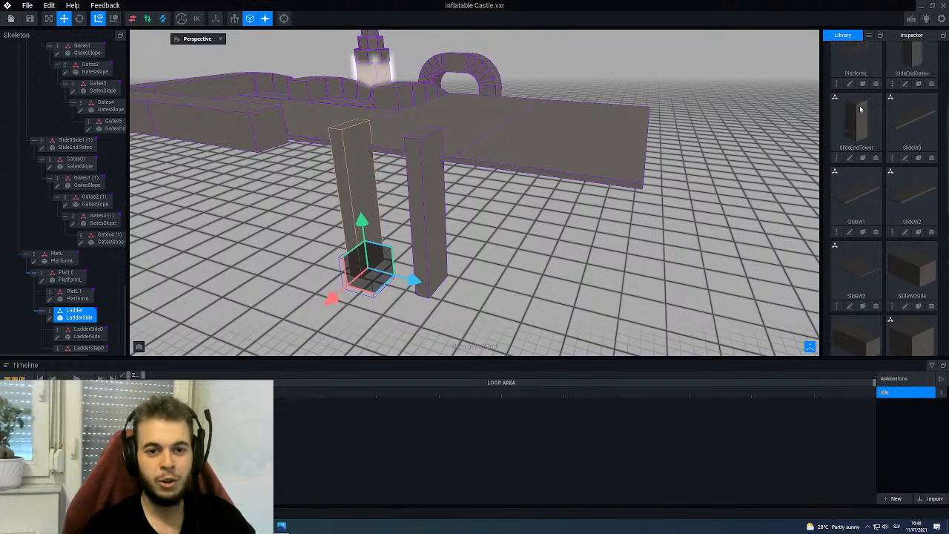
{"action": "scroll", "coordinate": [864, 105], "scroll_direction": "up", "scroll_amount": 3}
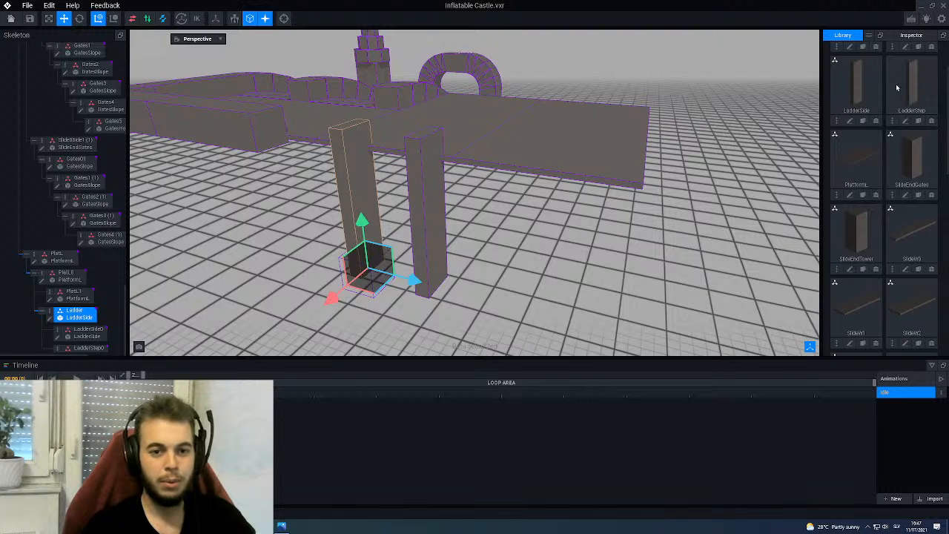
{"action": "left_click", "coordinate": [99, 350]}
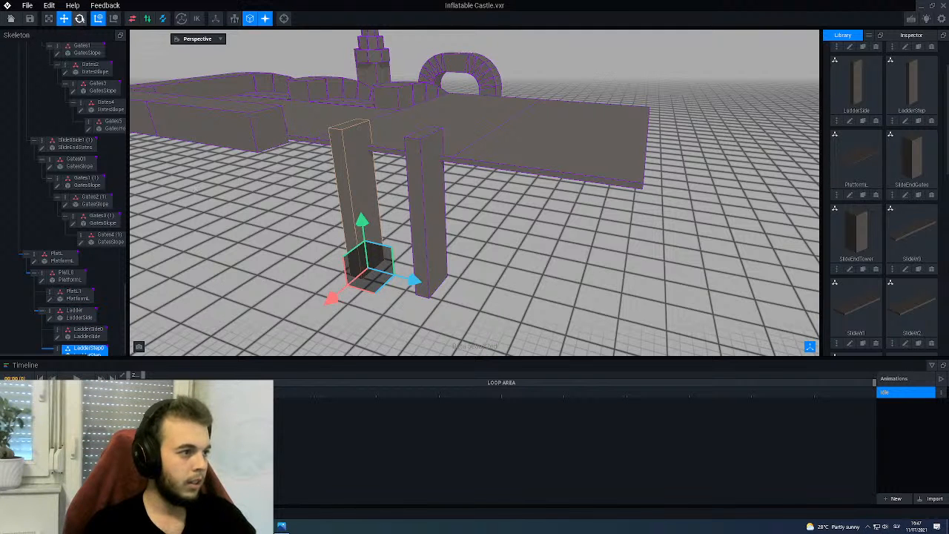
- Rotate the LadderStep0 piece 90° so it lies horizontally
{"action": "left_click", "coordinate": [79, 18]}
{"action": "right_click_drag", "start_coordinate": [261, 198], "coordinate": [327, 204]}
{"action": "left_click_drag", "start_coordinate": [385, 236], "coordinate": [413, 284]}
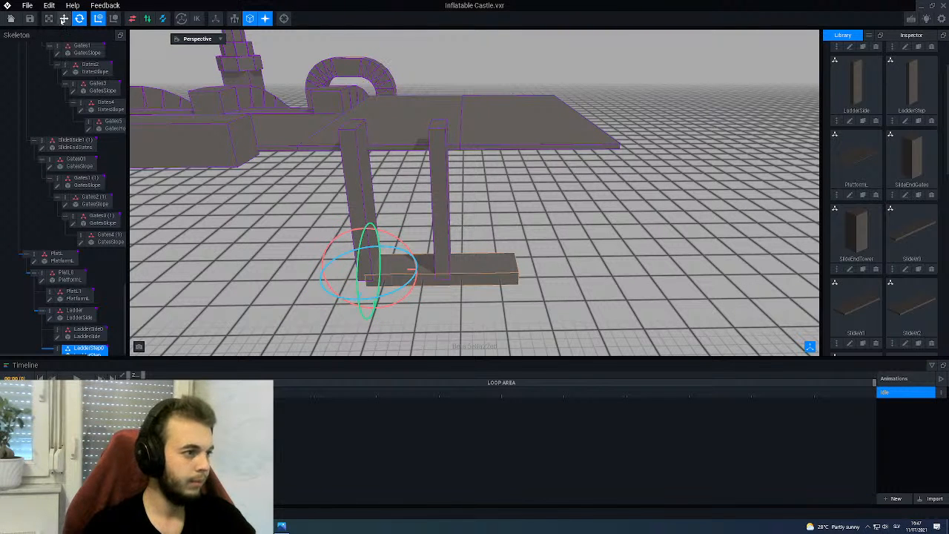
- Position the step across the foot of both rails and open its model for editing
{"action": "left_click", "coordinate": [64, 18]}
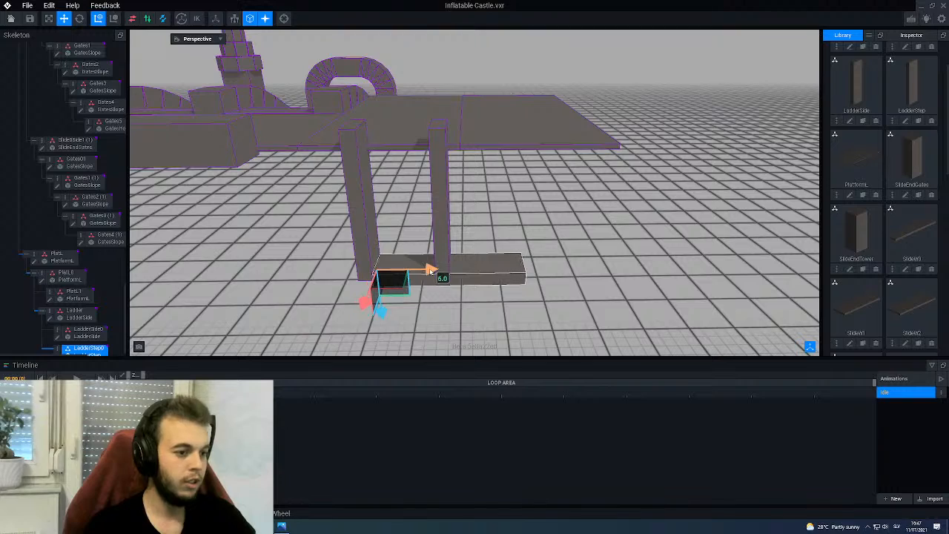
{"action": "scroll", "coordinate": [427, 270], "scroll_direction": "up", "scroll_amount": 4}
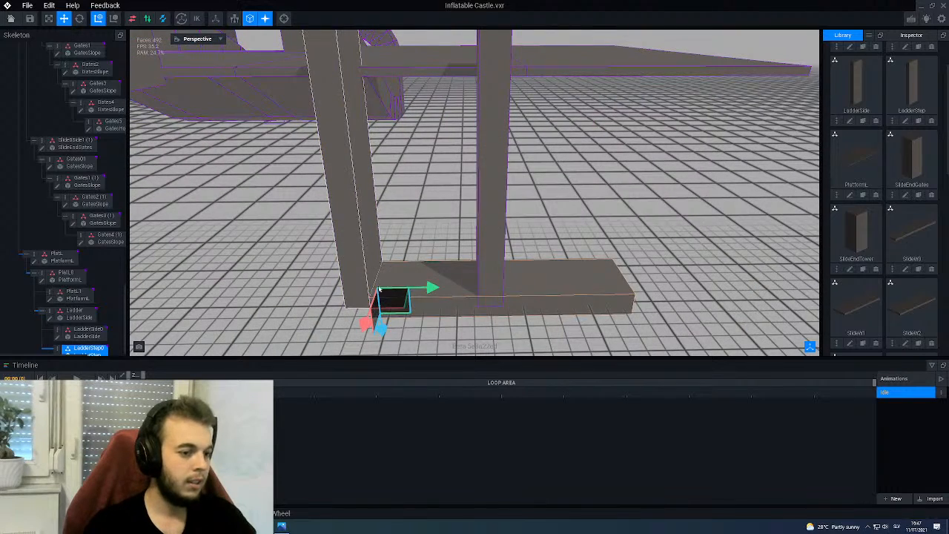
{"action": "scroll", "coordinate": [379, 289], "scroll_direction": "up", "scroll_amount": 5}
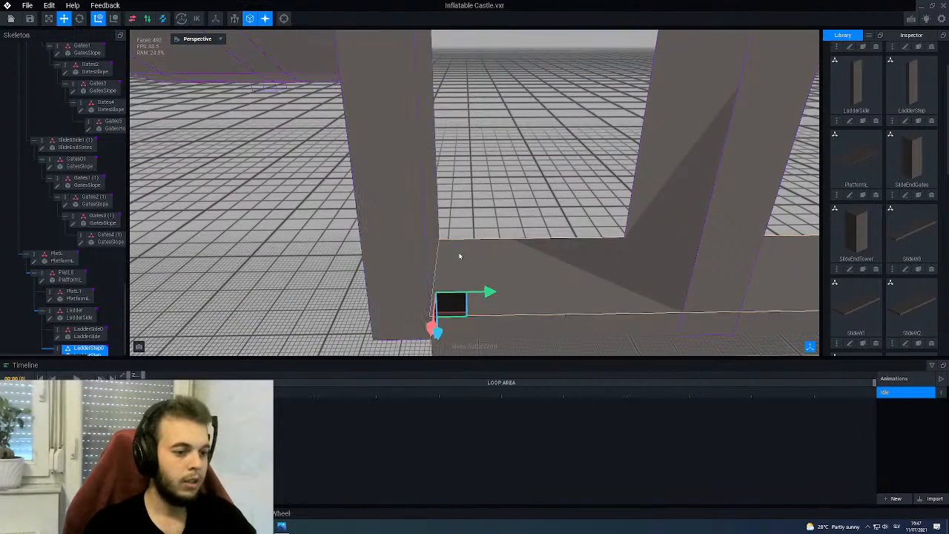
{"action": "scroll", "coordinate": [460, 256], "scroll_direction": "down", "scroll_amount": 1}
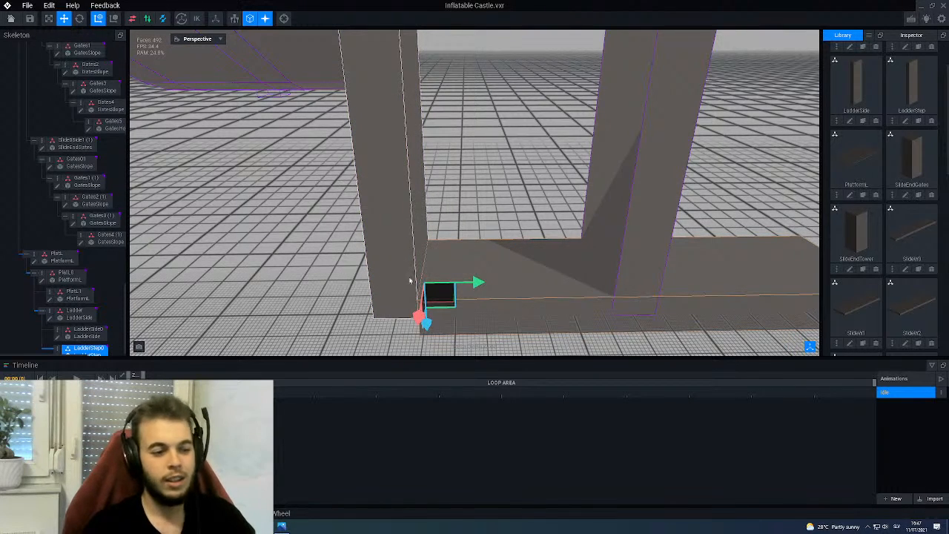
{"action": "scroll", "coordinate": [393, 181], "scroll_direction": "down", "scroll_amount": 3}
{"action": "right_click_drag", "start_coordinate": [394, 178], "coordinate": [389, 195]}
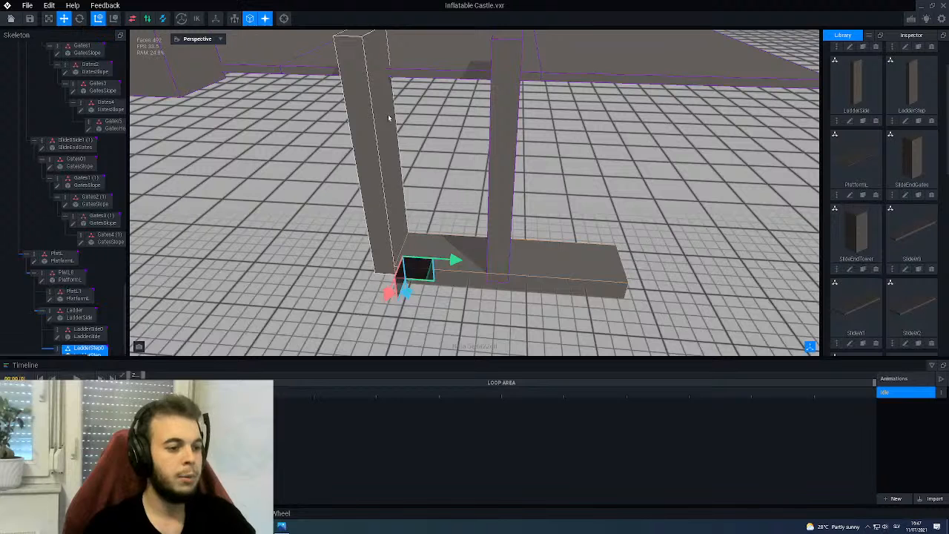
{"action": "right_click_drag", "start_coordinate": [388, 132], "coordinate": [386, 131]}
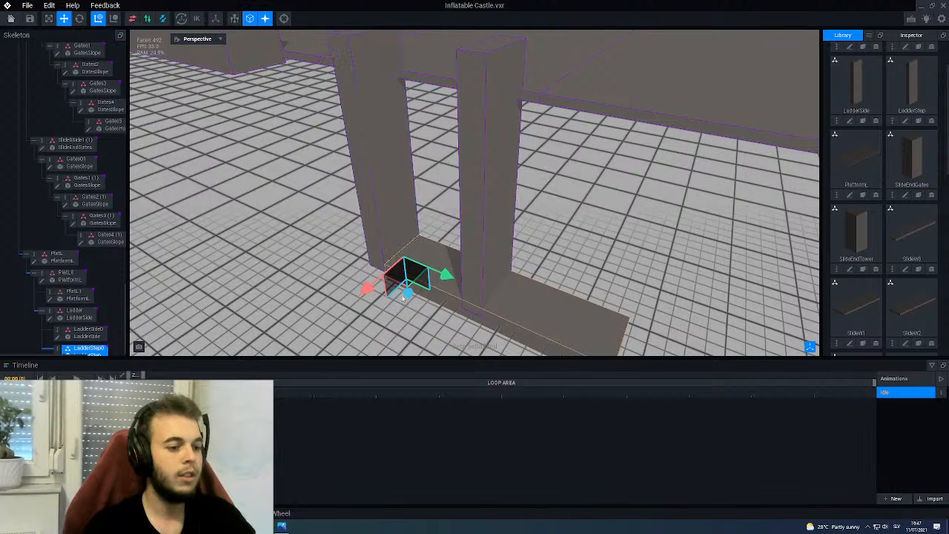
{"action": "left_click_drag", "start_coordinate": [408, 295], "coordinate": [401, 268]}
{"action": "right_click_drag", "start_coordinate": [431, 245], "coordinate": [349, 253]}
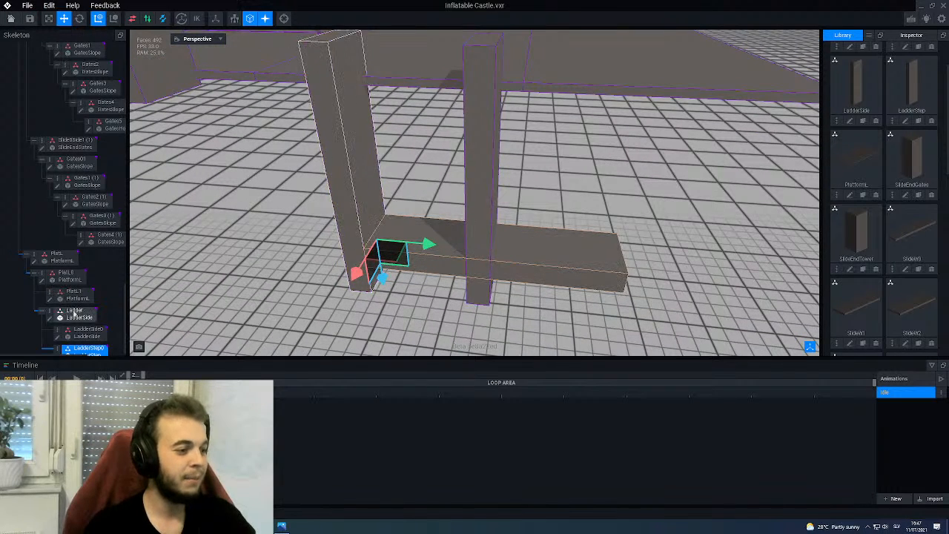
{"action": "scroll", "coordinate": [66, 326], "scroll_direction": "down", "scroll_amount": 1}
{"action": "left_click", "coordinate": [59, 350]}
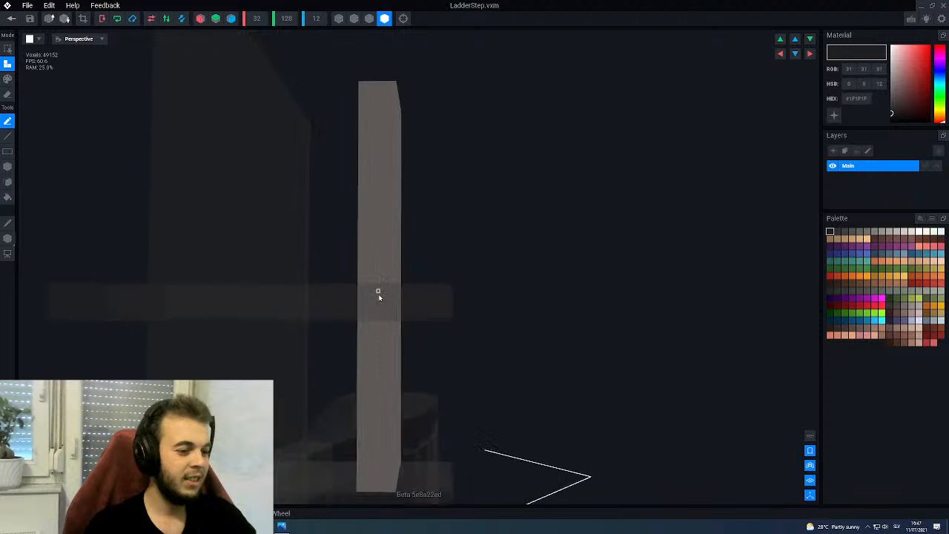
- Make the LadderStep slab only 4 voxels thick
{"action": "right_click_drag", "start_coordinate": [364, 321], "coordinate": [382, 359]}
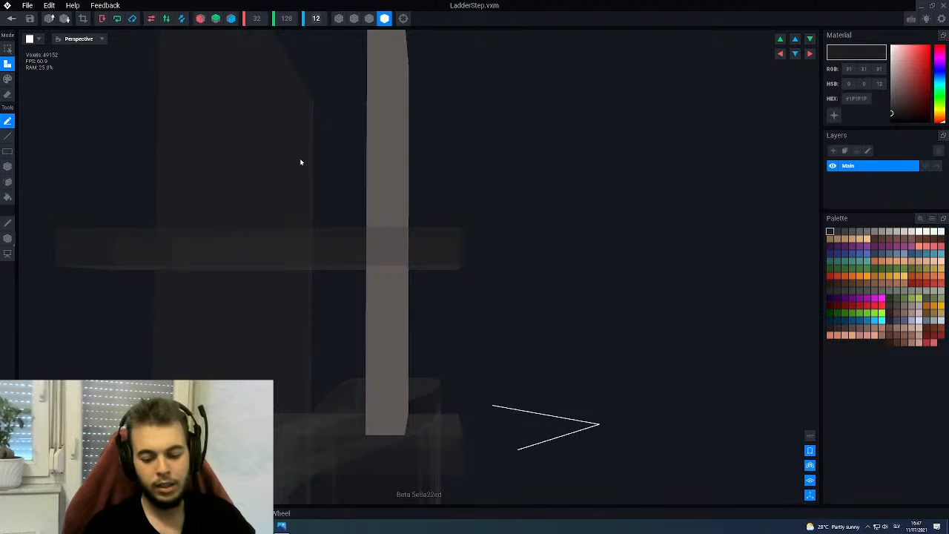
{"action": "key", "text": "Return"}
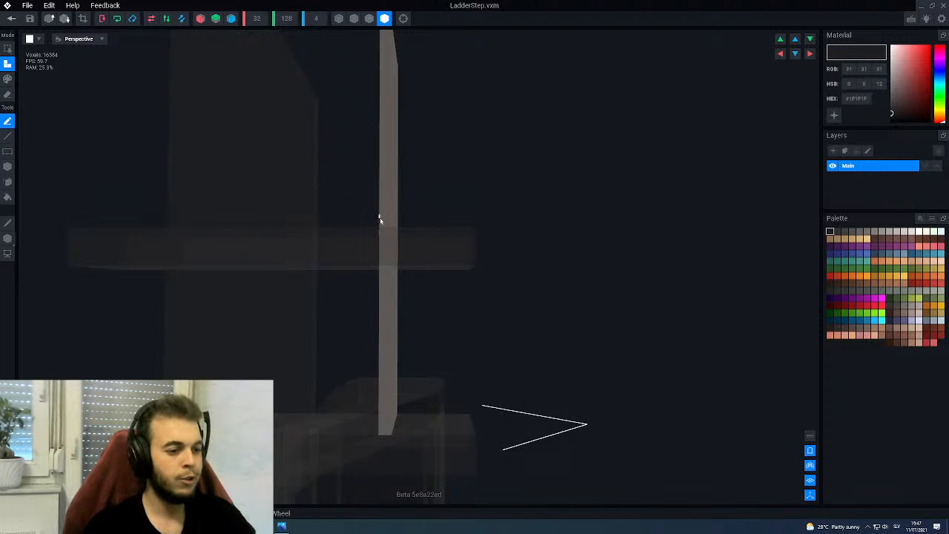
{"action": "right_click_drag", "start_coordinate": [379, 219], "coordinate": [364, 241]}
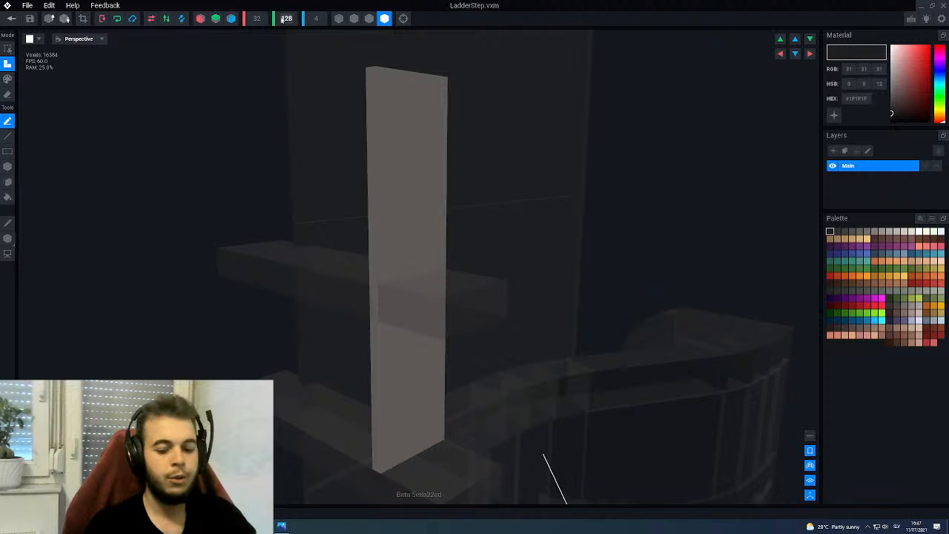
- Box-erase the block's top, crop it to 52 voxels high, and save LadderStep.vxm
{"action": "scroll", "coordinate": [286, 18], "scroll_direction": "down", "scroll_amount": 1}
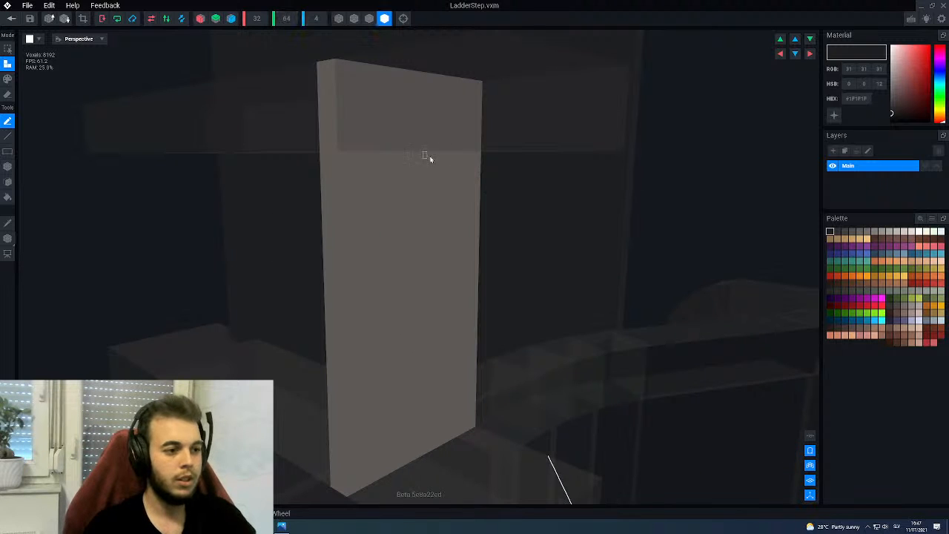
{"action": "key", "text": "e"}
{"action": "key", "text": "b"}
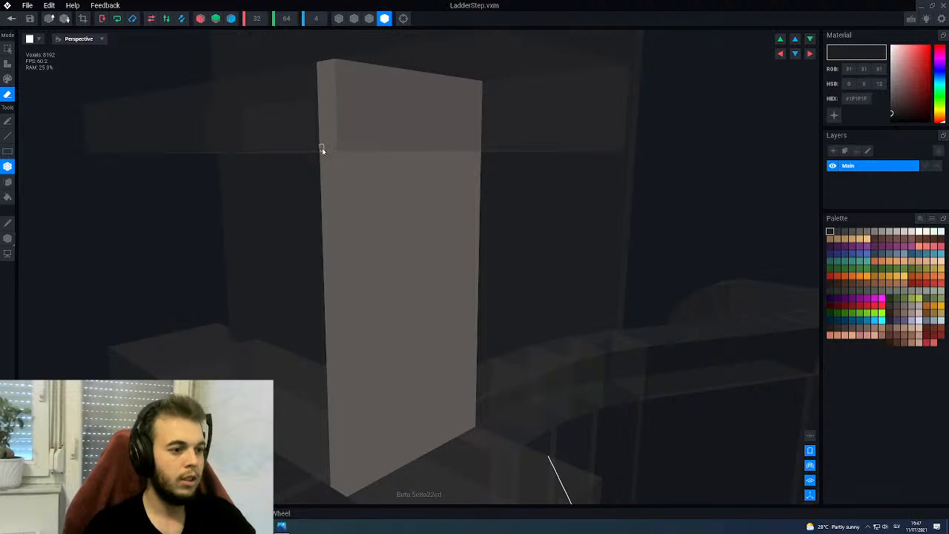
{"action": "left_click_drag", "start_coordinate": [322, 150], "coordinate": [479, 84]}
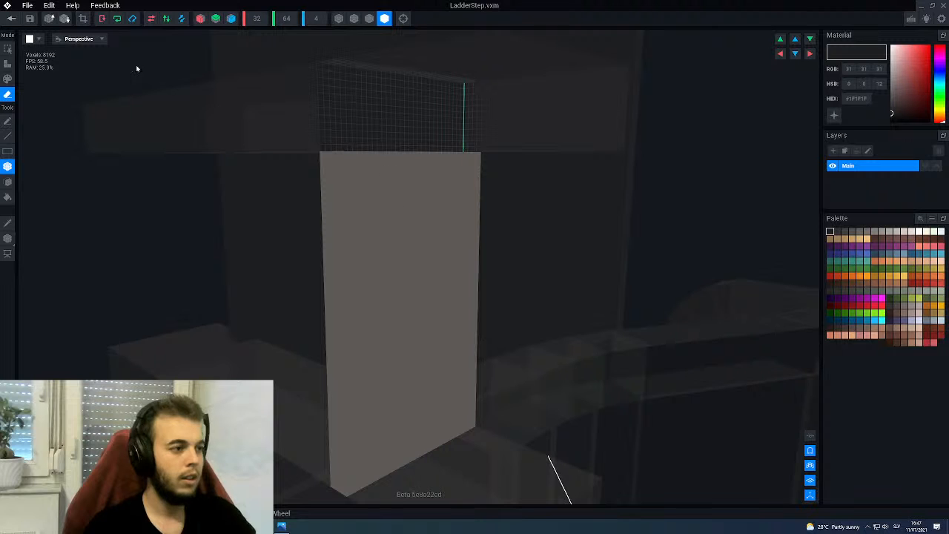
{"action": "left_click", "coordinate": [83, 19]}
{"action": "scroll", "coordinate": [318, 241], "scroll_direction": "down", "scroll_amount": 5}
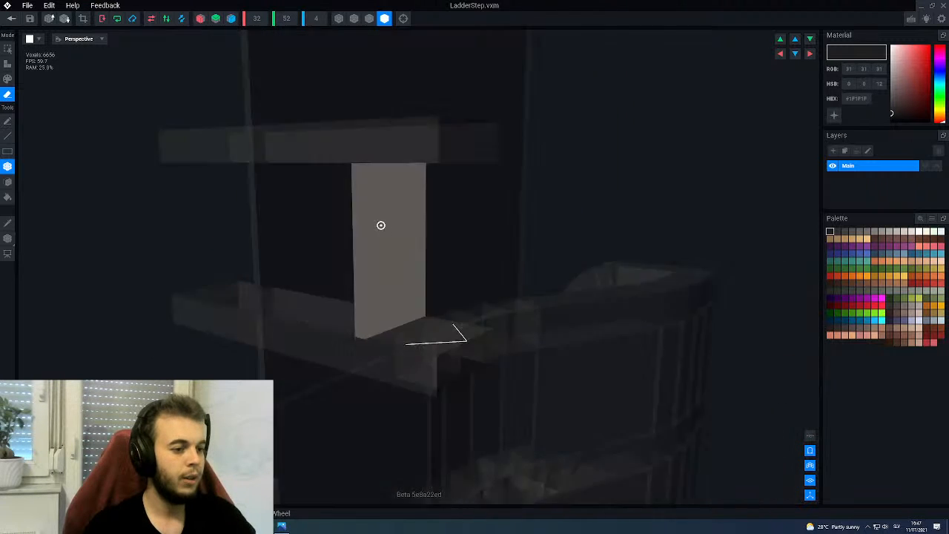
{"action": "right_click_drag", "start_coordinate": [381, 225], "coordinate": [346, 240]}
{"action": "left_click", "coordinate": [9, 18]}
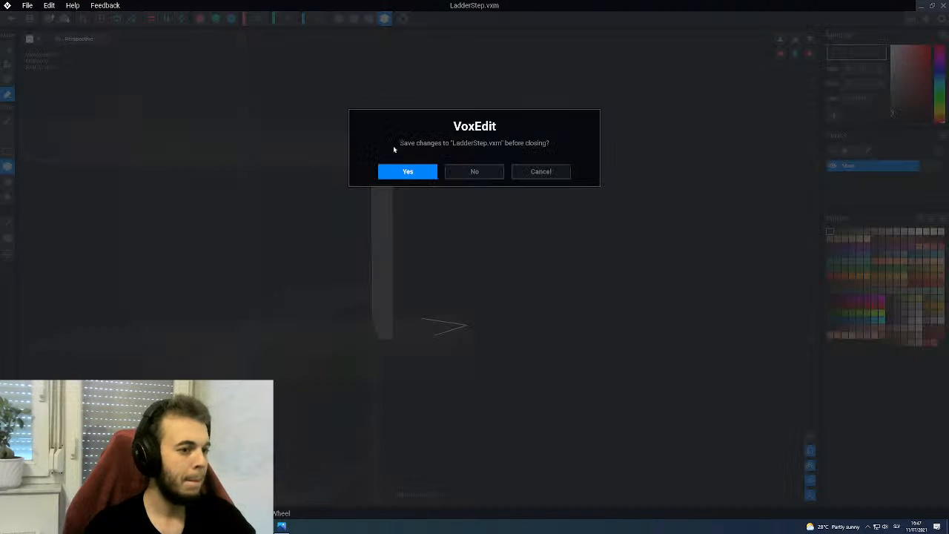
{"action": "left_click", "coordinate": [416, 171]}
- Select the trimmed LadderStep0 rung and lower it between the rails, close to the ground
{"action": "scroll", "coordinate": [519, 166], "scroll_direction": "down", "scroll_amount": 10}
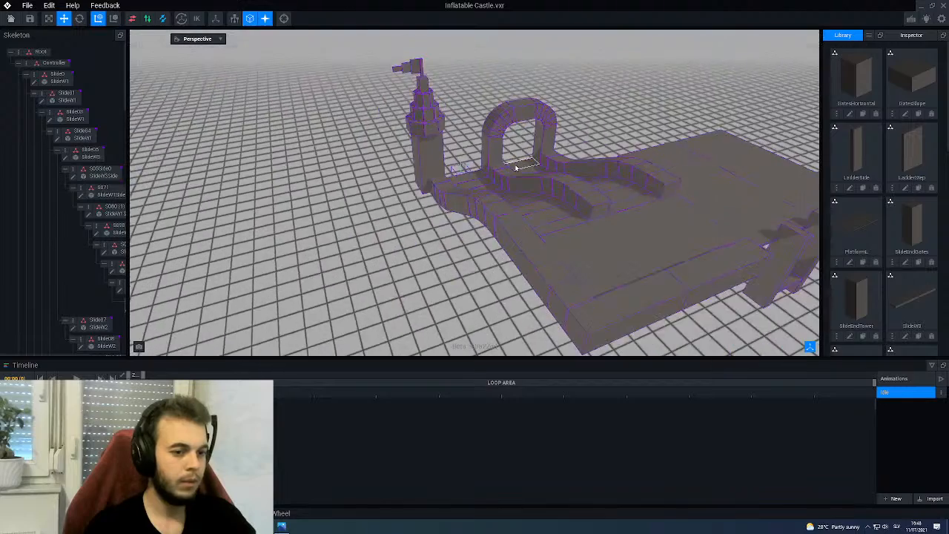
{"action": "right_click_drag", "start_coordinate": [613, 195], "coordinate": [598, 202]}
{"action": "middle_click_drag", "start_coordinate": [598, 202], "coordinate": [435, 170]}
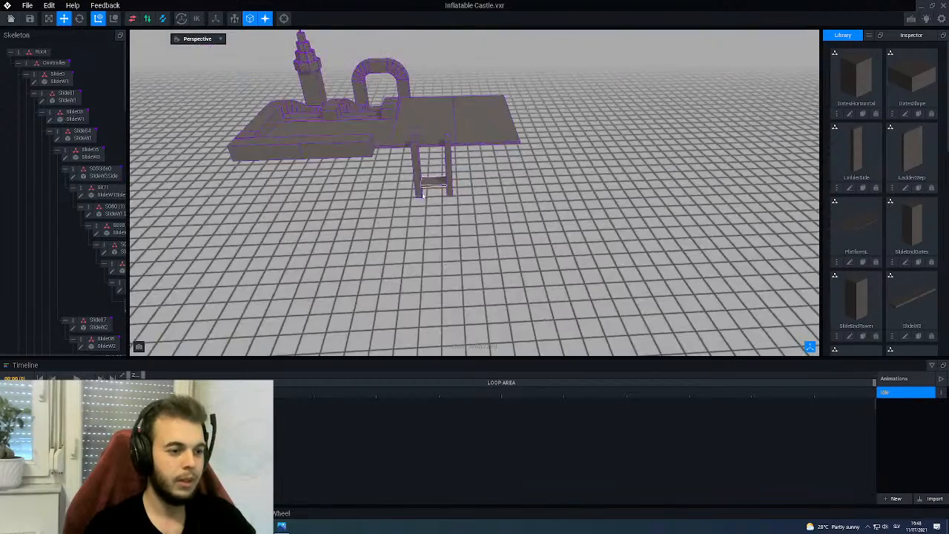
{"action": "scroll", "coordinate": [435, 178], "scroll_direction": "up", "scroll_amount": 5}
{"action": "left_click", "coordinate": [425, 214]}
{"action": "right_click_drag", "start_coordinate": [426, 215], "coordinate": [403, 240]}
{"action": "scroll", "coordinate": [425, 211], "scroll_direction": "up", "scroll_amount": 2}
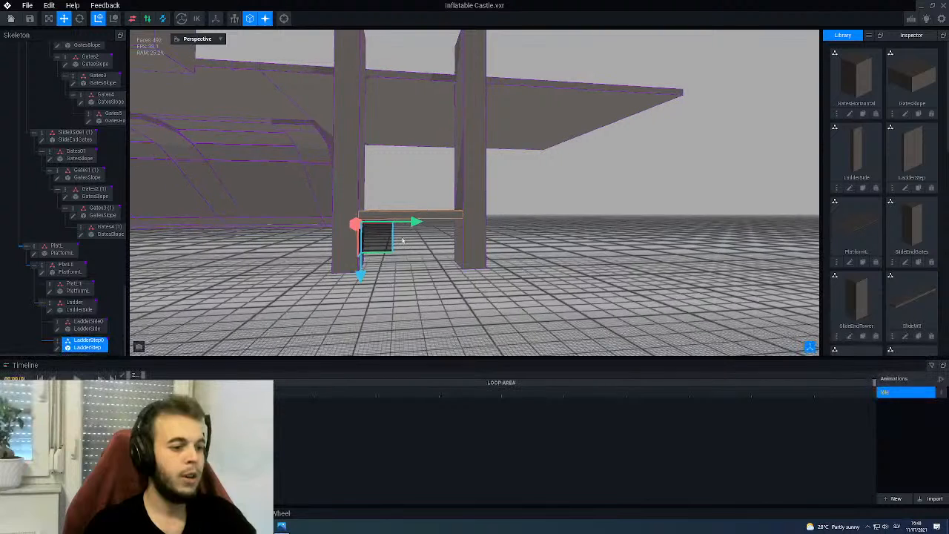
{"action": "scroll", "coordinate": [384, 275], "scroll_direction": "up", "scroll_amount": 1}
{"action": "left_click_drag", "start_coordinate": [356, 278], "coordinate": [353, 299]}
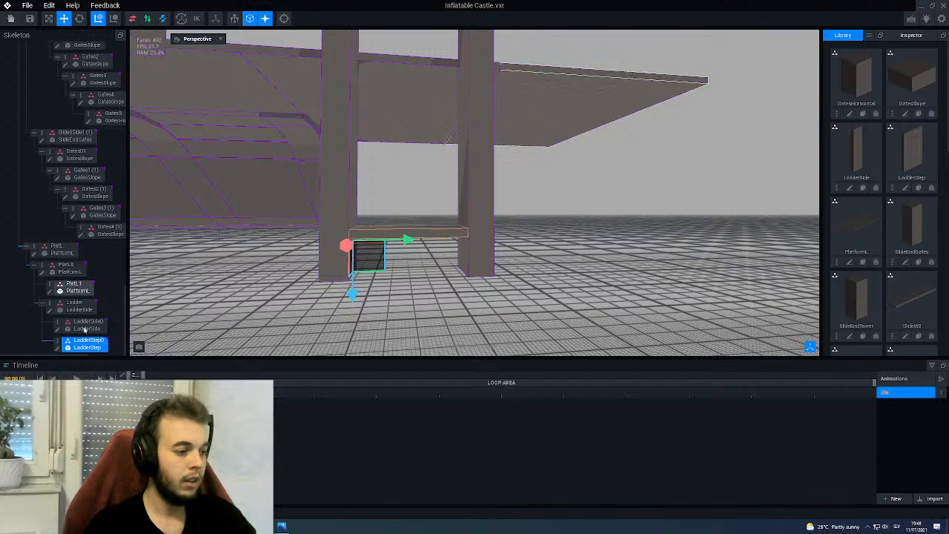
- Duplicate LadderStep0 as a second rung named LadderStep
{"action": "right_click", "coordinate": [62, 342]}
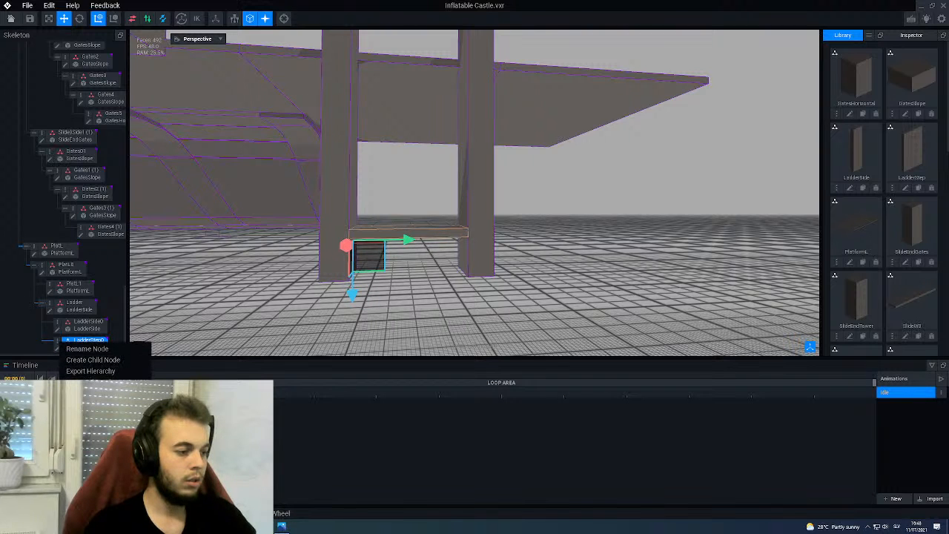
{"action": "left_click", "coordinate": [89, 360]}
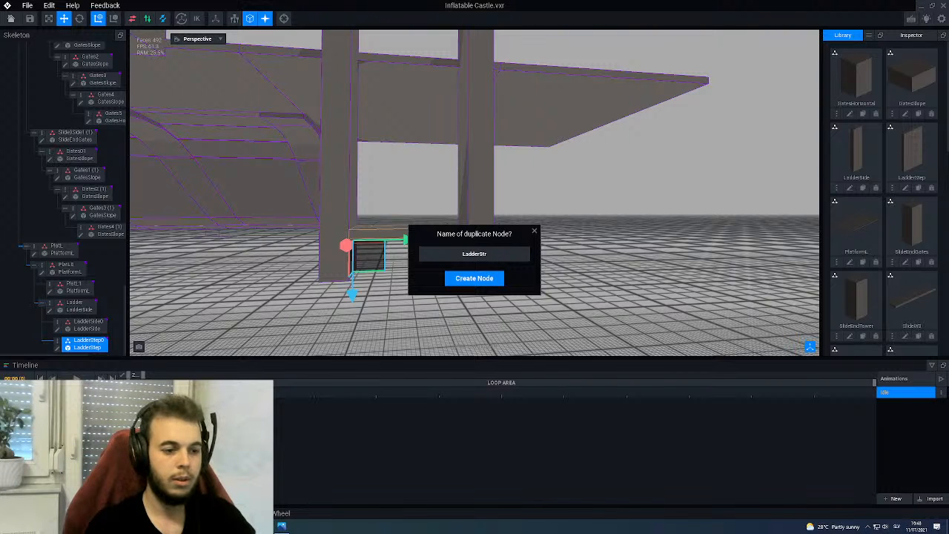
{"action": "type", "text": "LadderStep1"}
{"action": "key", "text": "Return"}
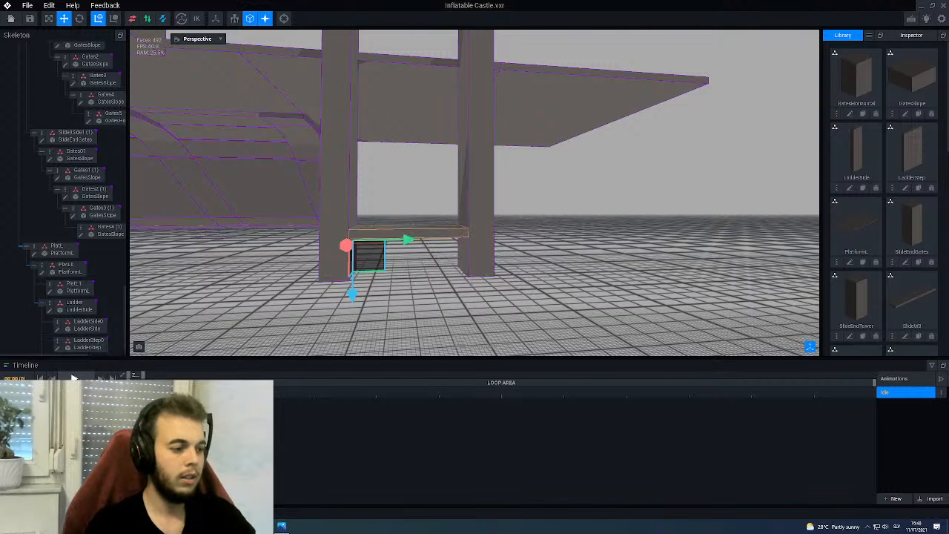
{"action": "scroll", "coordinate": [178, 297], "scroll_direction": "down", "scroll_amount": 1}
{"action": "scroll", "coordinate": [89, 245], "scroll_direction": "down", "scroll_amount": 2}
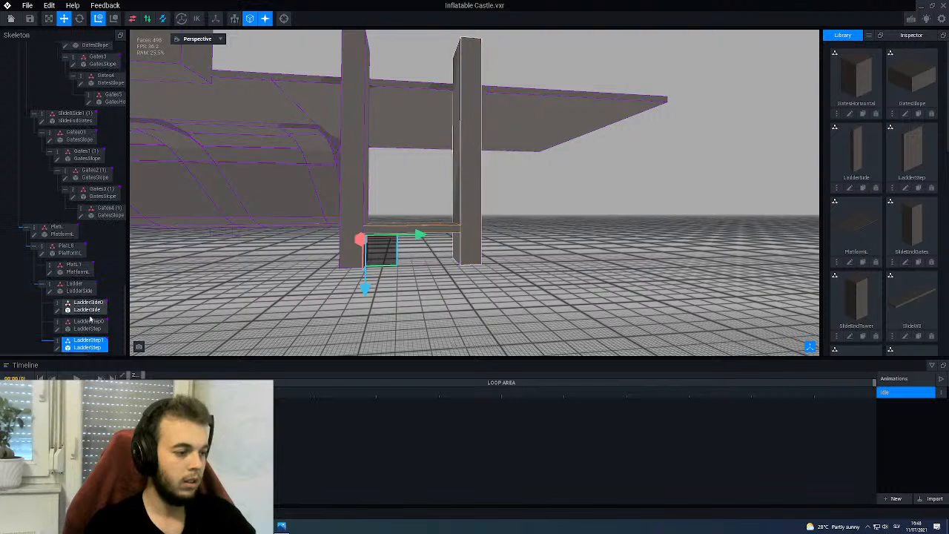
- Space the two rungs apart, lowering LadderStep0 and raising LadderStep1 along the rails
{"action": "left_click_drag", "start_coordinate": [364, 288], "coordinate": [357, 265]}
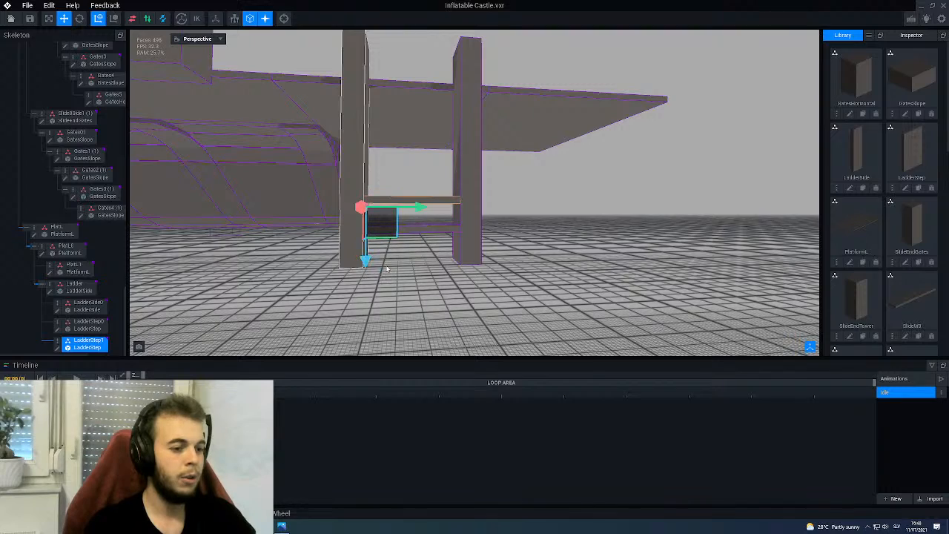
{"action": "right_click_drag", "start_coordinate": [449, 189], "coordinate": [427, 211]}
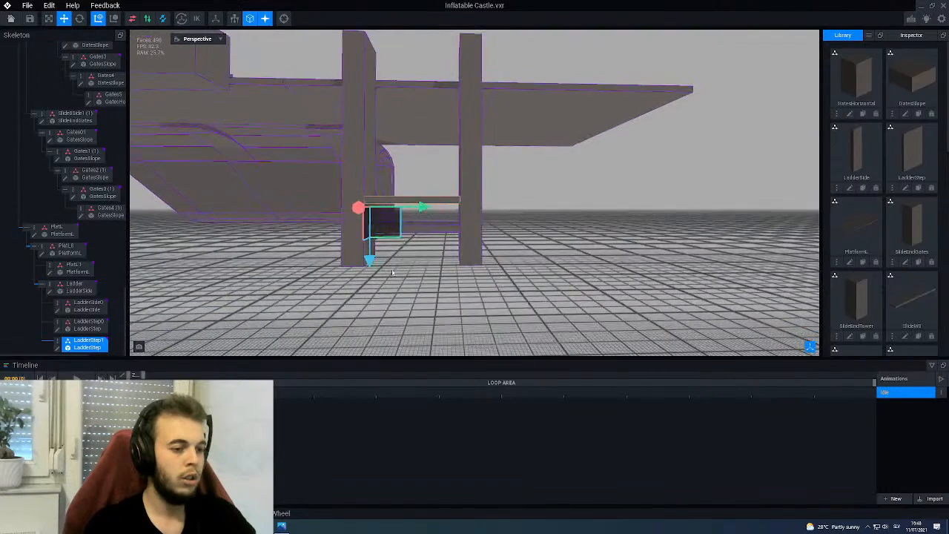
{"action": "scroll", "coordinate": [392, 275], "scroll_direction": "up", "scroll_amount": 5}
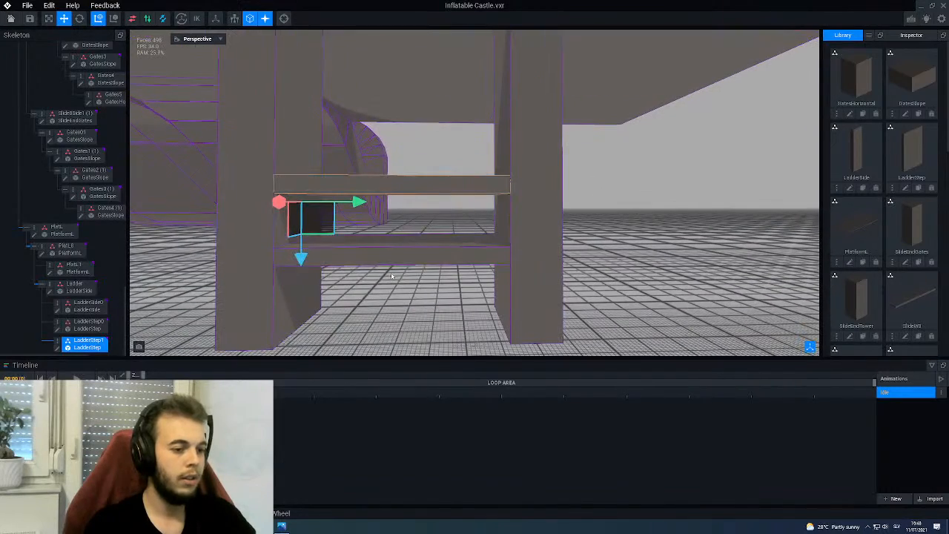
{"action": "left_click", "coordinate": [313, 264]}
{"action": "left_click_drag", "start_coordinate": [300, 319], "coordinate": [300, 320]}
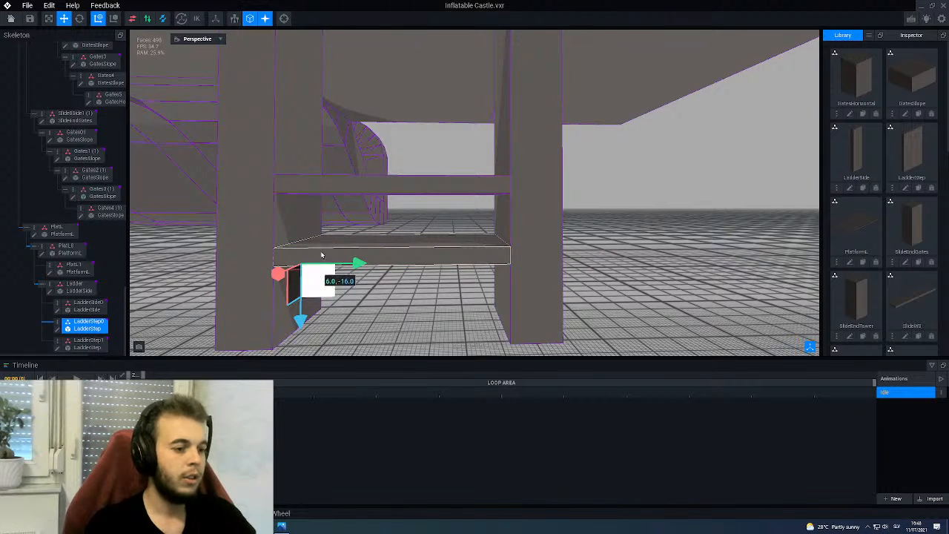
{"action": "left_click", "coordinate": [312, 183]}
{"action": "left_click_drag", "start_coordinate": [301, 258], "coordinate": [300, 243]}
{"action": "middle_click_drag", "start_coordinate": [352, 257], "coordinate": [425, 211]}
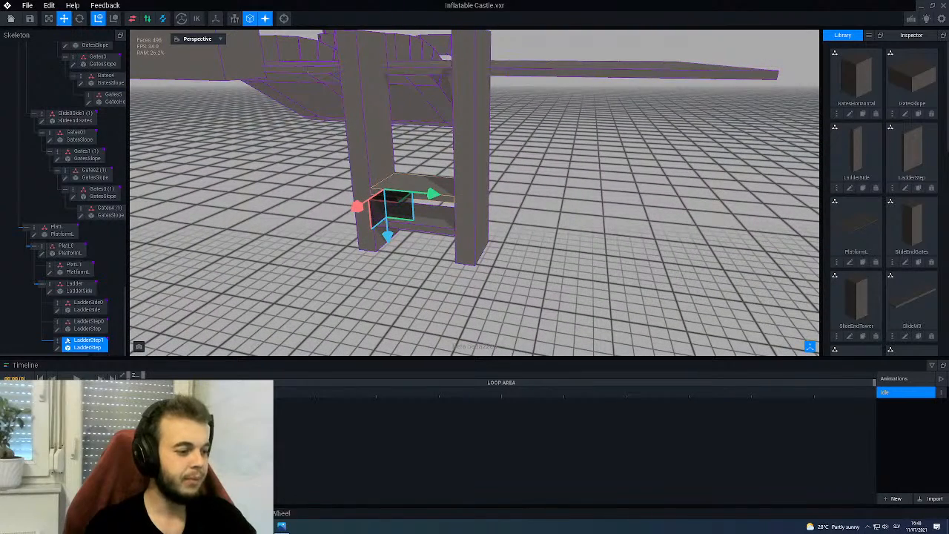
- Duplicate LadderStep1 as LadderStep2 and raise it above the other rungs
{"action": "right_click", "coordinate": [56, 341]}
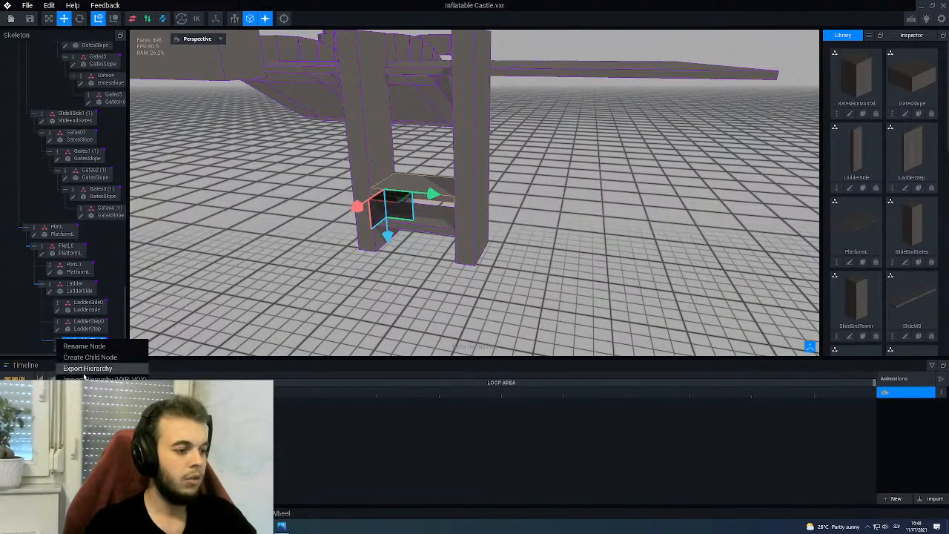
{"action": "left_click", "coordinate": [77, 346]}
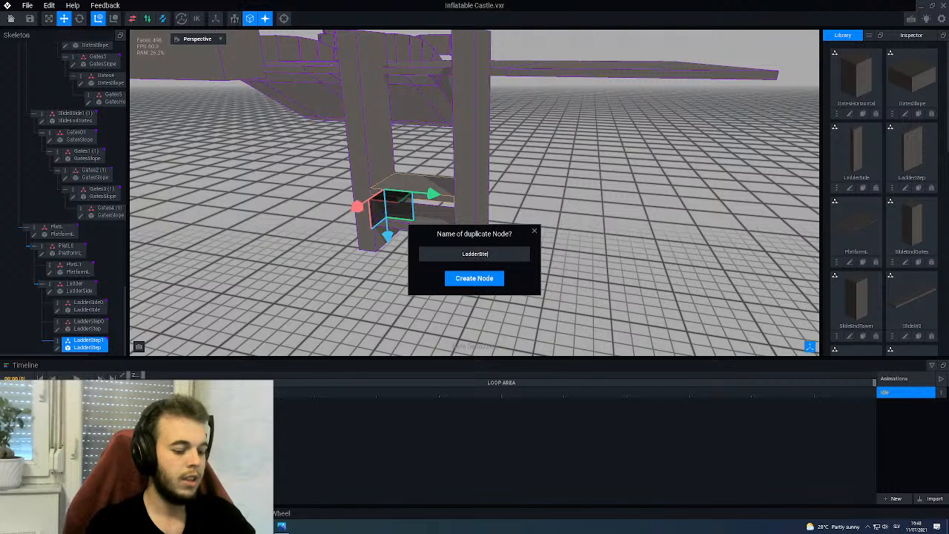
{"action": "key", "text": "Return"}
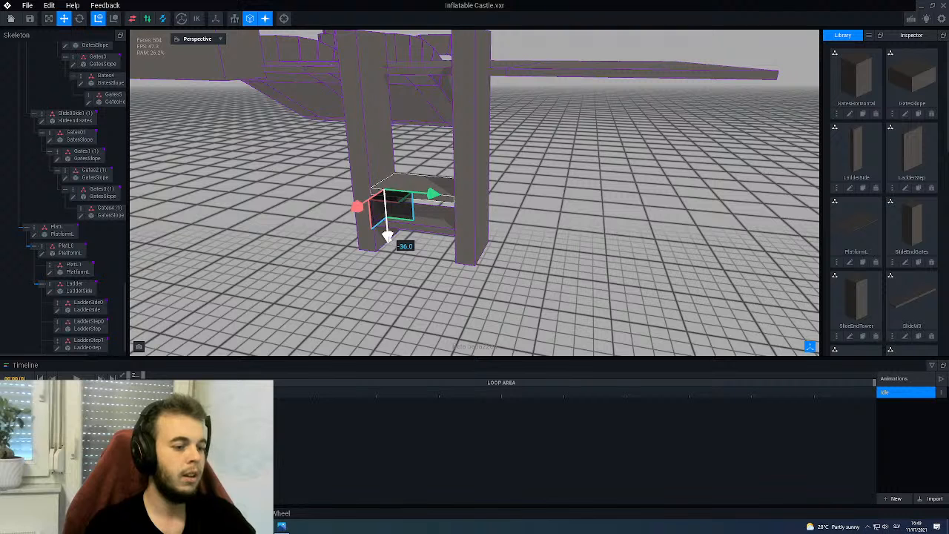
{"action": "left_click_drag", "start_coordinate": [387, 236], "coordinate": [375, 215]}
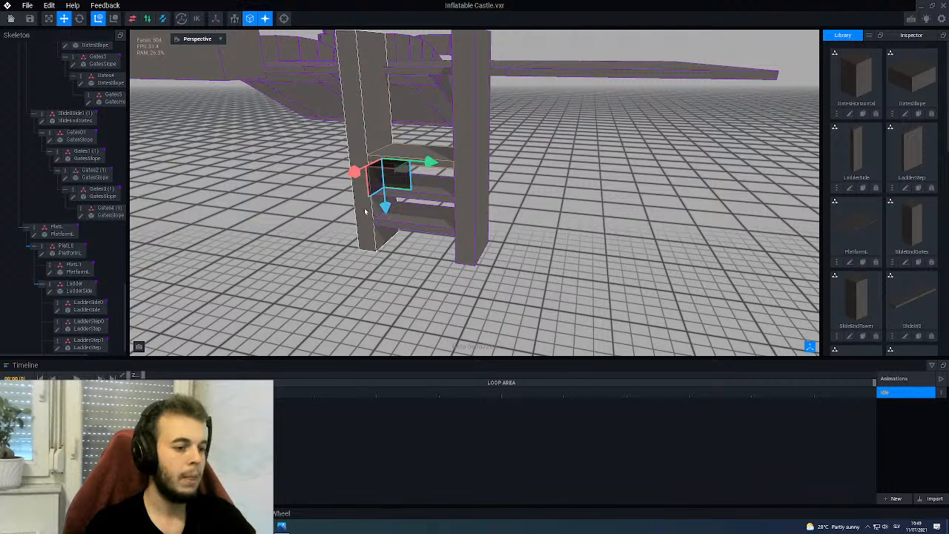
{"action": "scroll", "coordinate": [99, 276], "scroll_direction": "down", "scroll_amount": 2}
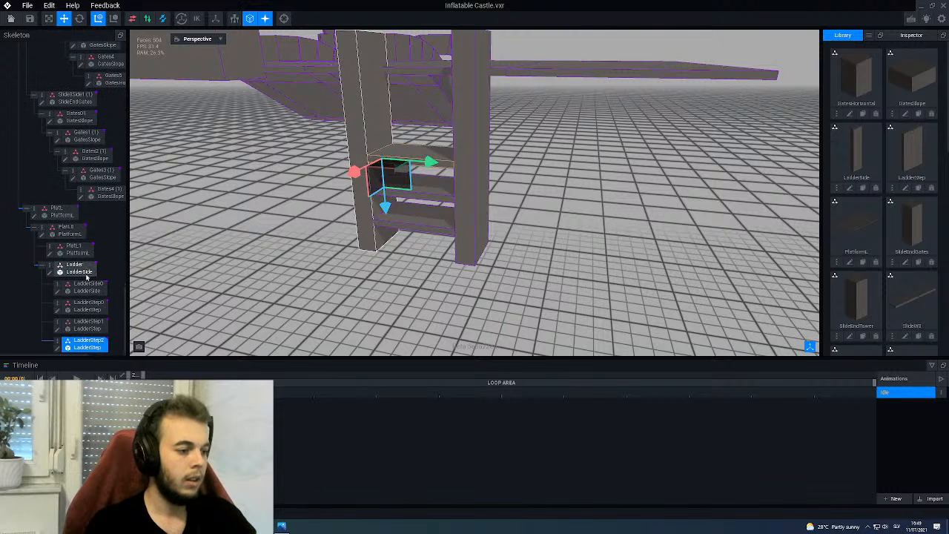
- Duplicate LadderStep2 as LadderStep3 and lift it above the previous rung
{"action": "right_click", "coordinate": [59, 343]}
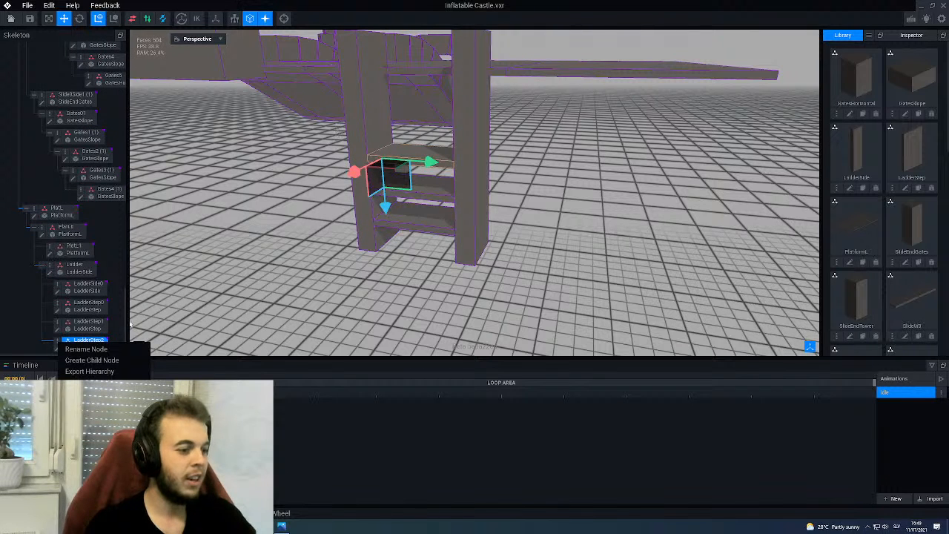
{"action": "left_click", "coordinate": [100, 362]}
{"action": "left_click", "coordinate": [535, 232]}
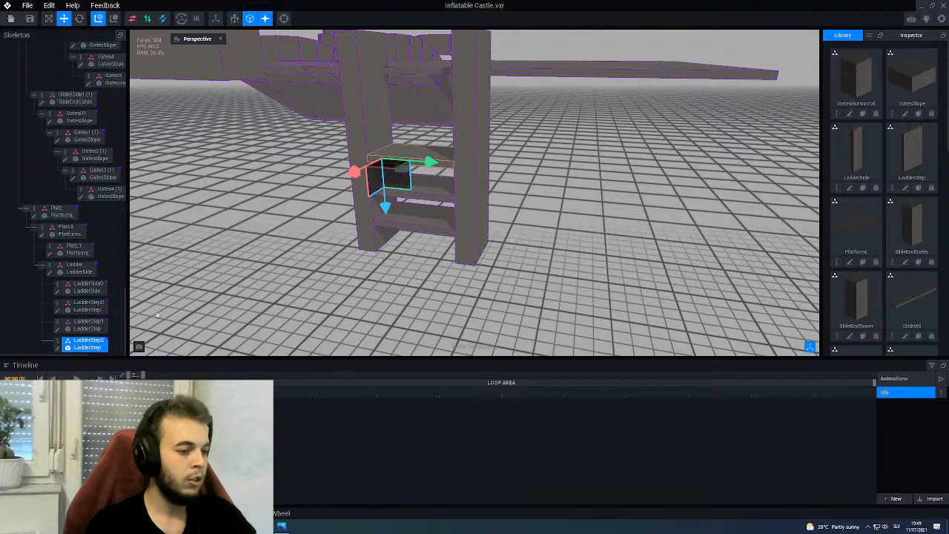
{"action": "right_click", "coordinate": [51, 347]}
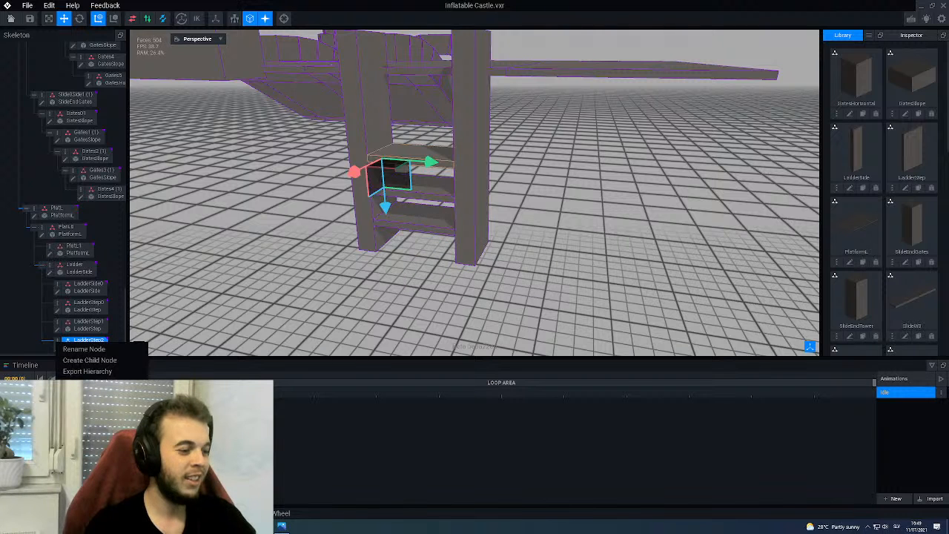
{"action": "left_click", "coordinate": [61, 349]}
{"action": "type", "text": "LadderStep3"}
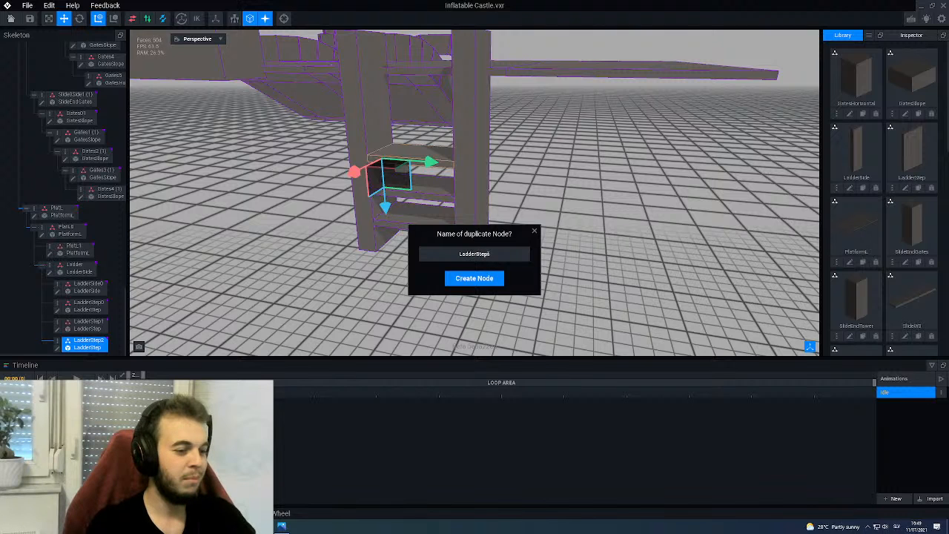
{"action": "key", "text": "BackSpace"}
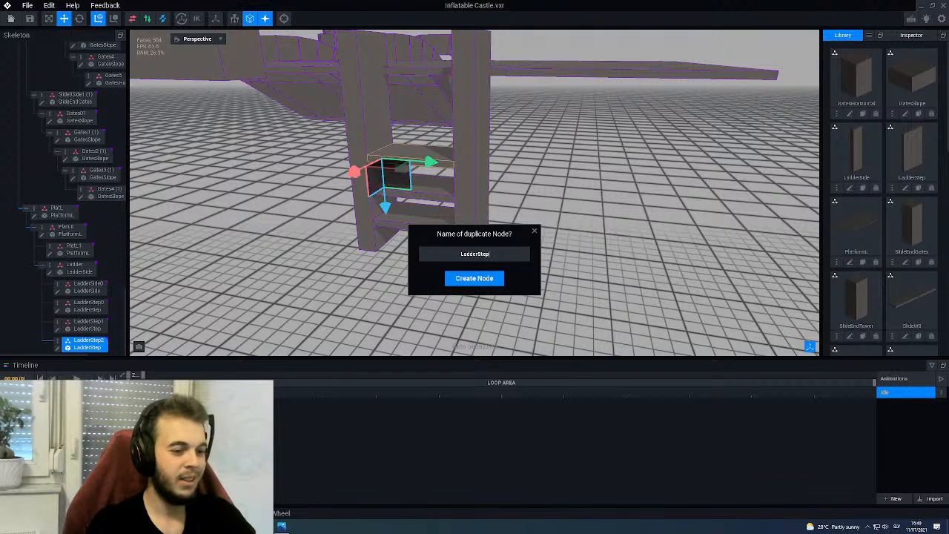
{"action": "type", "text": "dderStep3"}
{"action": "key", "text": "Return"}
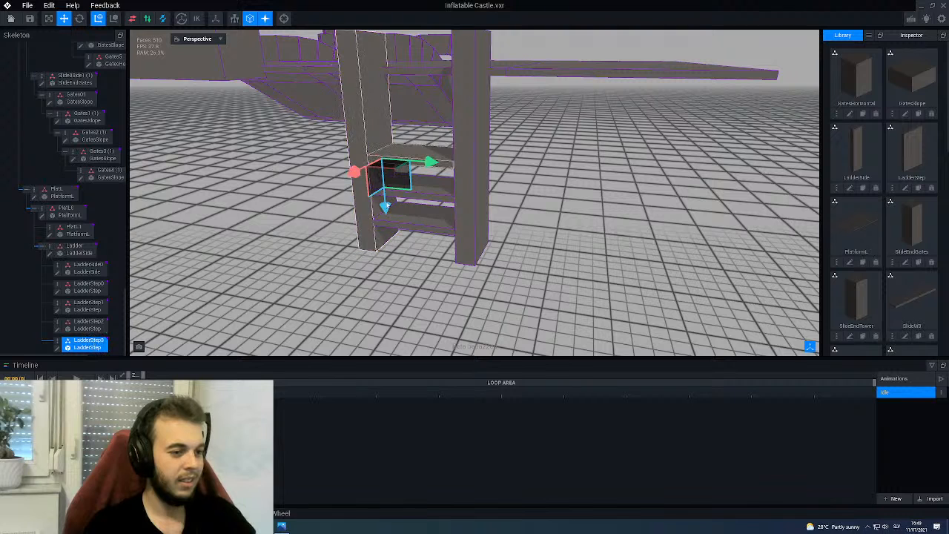
{"action": "left_click_drag", "start_coordinate": [385, 207], "coordinate": [382, 176]}
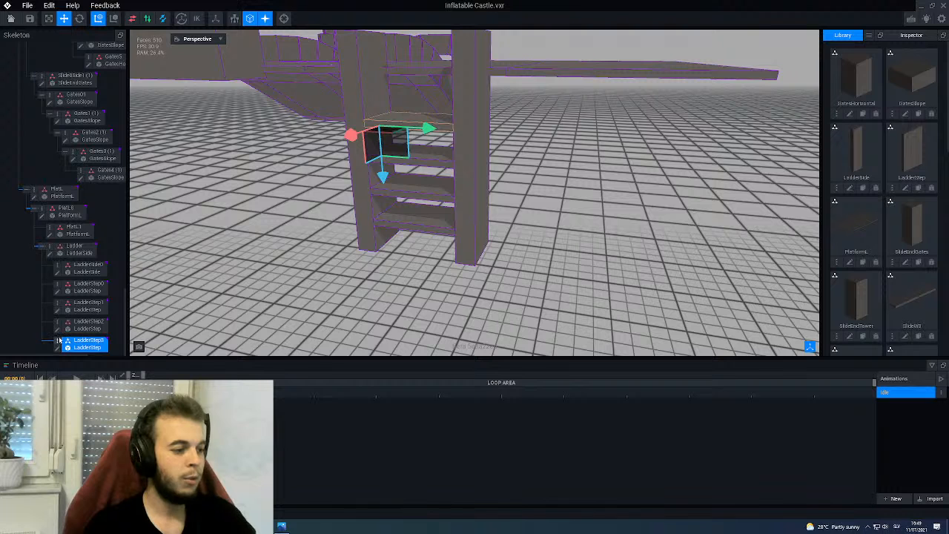
- Duplicate LadderStep3 as a new rung named LadderStep4
{"action": "right_click", "coordinate": [59, 340]}
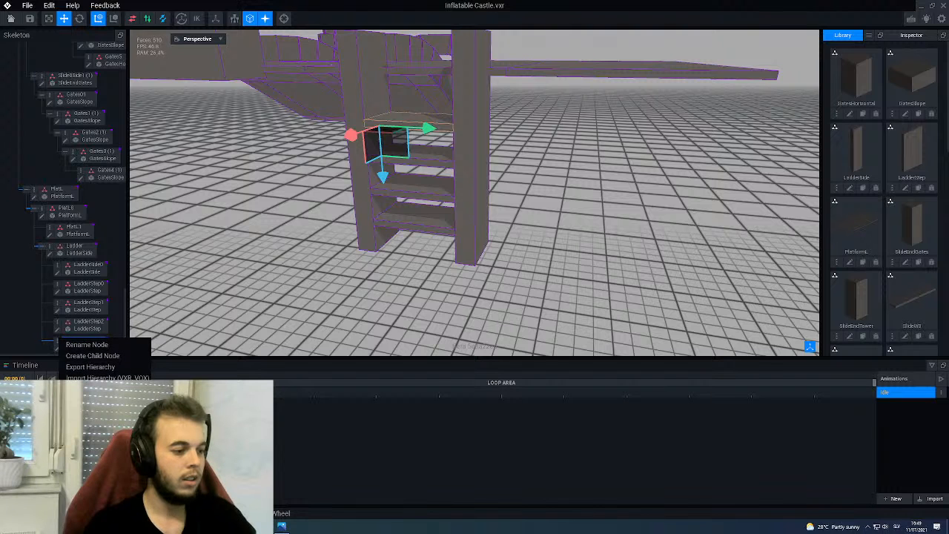
{"action": "left_click", "coordinate": [88, 390]}
{"action": "type", "text": "Ladder"}
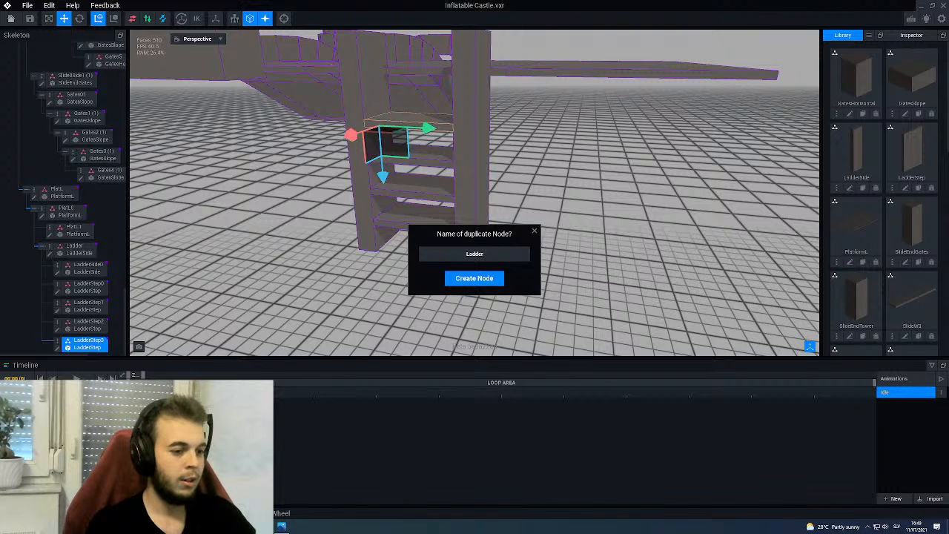
{"action": "type", "text": "Step4"}
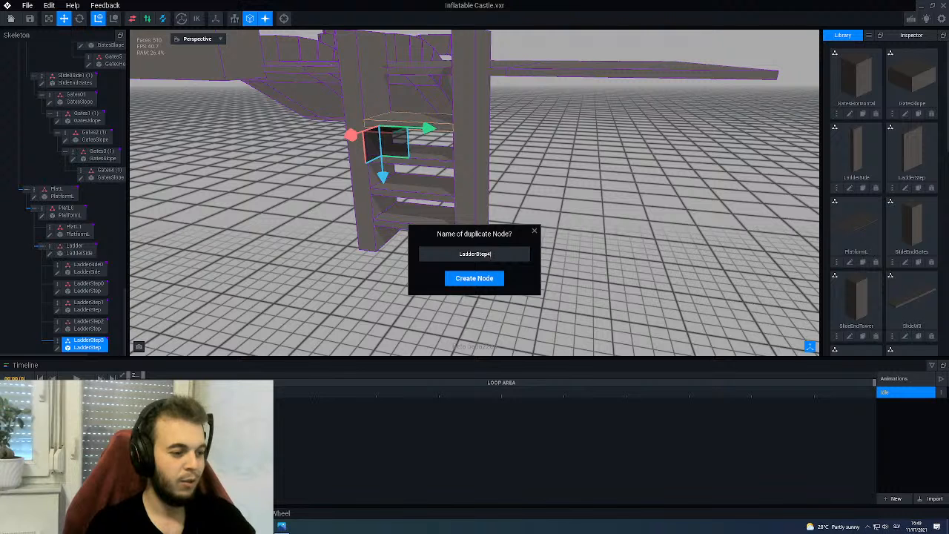
{"action": "key", "text": "Return"}
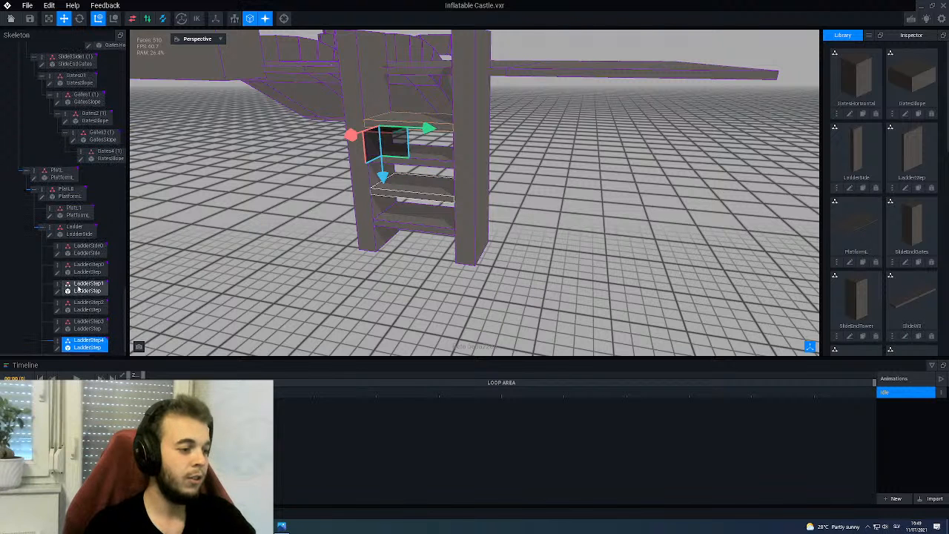
- Raise LadderStep4 to the top of the ladder, above LadderStep3
{"action": "right_click_drag", "start_coordinate": [349, 198], "coordinate": [354, 221]}
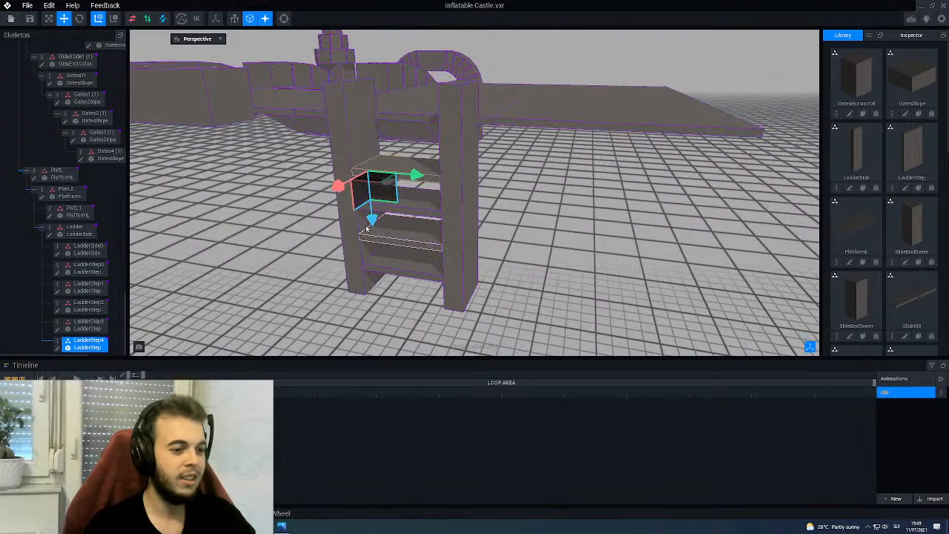
{"action": "left_click_drag", "start_coordinate": [373, 218], "coordinate": [370, 193]}
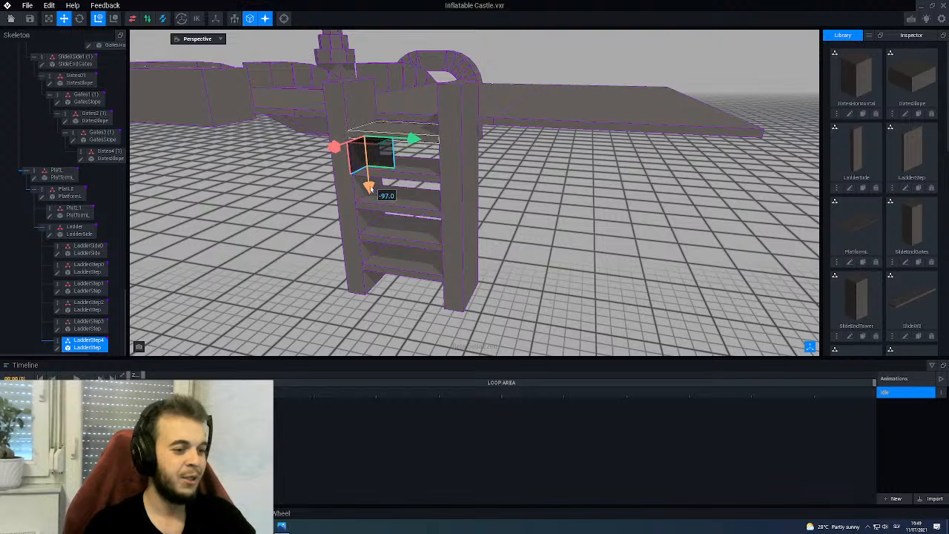
{"action": "left_click", "coordinate": [404, 180]}
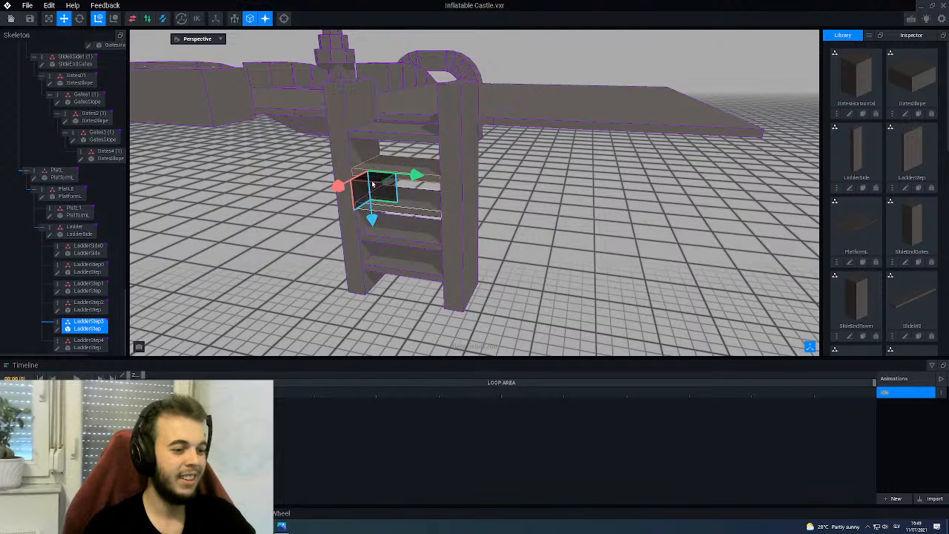
{"action": "left_click", "coordinate": [389, 135]}
{"action": "left_click_drag", "start_coordinate": [371, 187], "coordinate": [372, 190]}
{"action": "mouse_move", "coordinate": [413, 201]}
{"action": "right_mouse_down"}
{"action": "mouse_move", "coordinate": [415, 189]}
{"action": "mouse_move", "coordinate": [402, 273]}
{"action": "mouse_move", "coordinate": [416, 198]}
{"action": "mouse_move", "coordinate": [415, 227]}
{"action": "mouse_move", "coordinate": [415, 209]}
{"action": "right_mouse_up"}
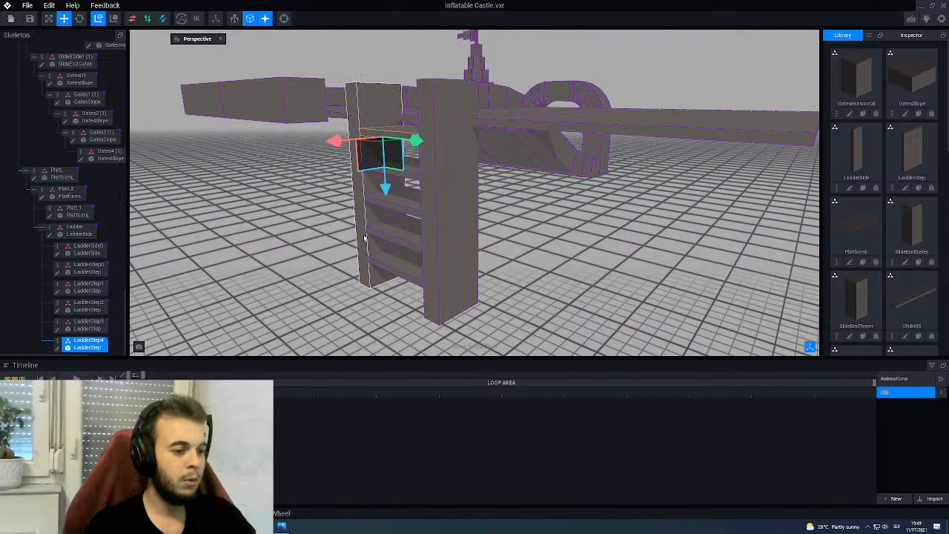
- Rotate the whole Ladder group into a lean against the platform
{"action": "left_click", "coordinate": [78, 230]}
{"action": "left_click", "coordinate": [79, 18]}
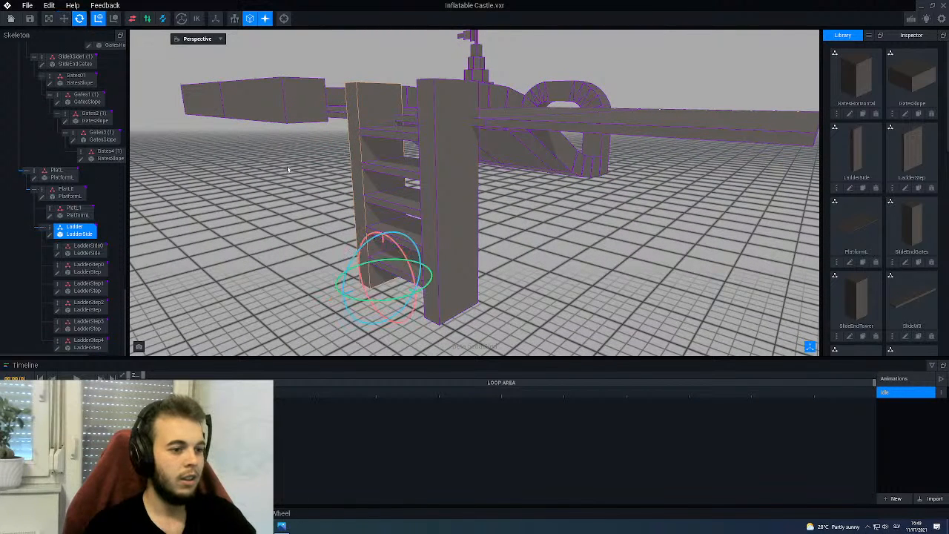
{"action": "left_click_drag", "start_coordinate": [367, 245], "coordinate": [373, 243]}
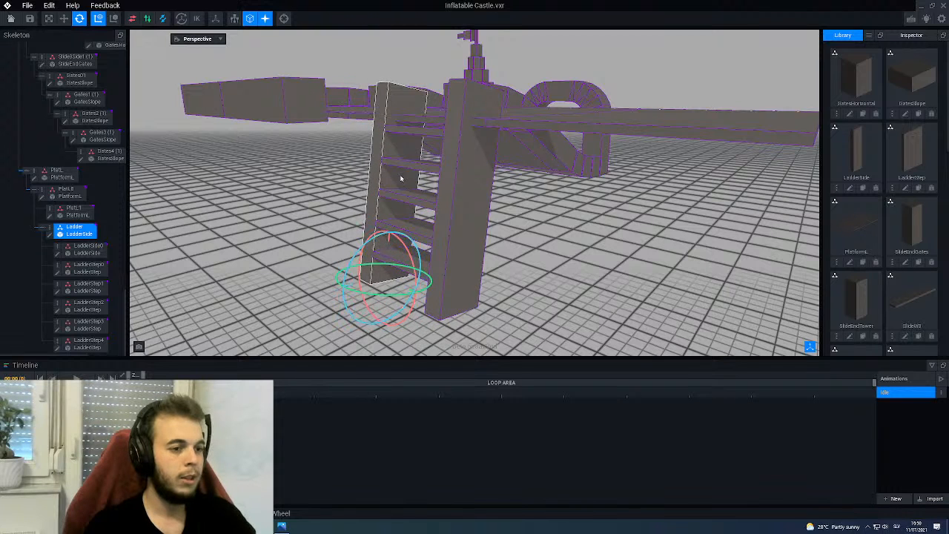
{"action": "right_click_drag", "start_coordinate": [401, 180], "coordinate": [398, 174]}
{"action": "scroll", "coordinate": [398, 174], "scroll_direction": "up", "scroll_amount": 4}
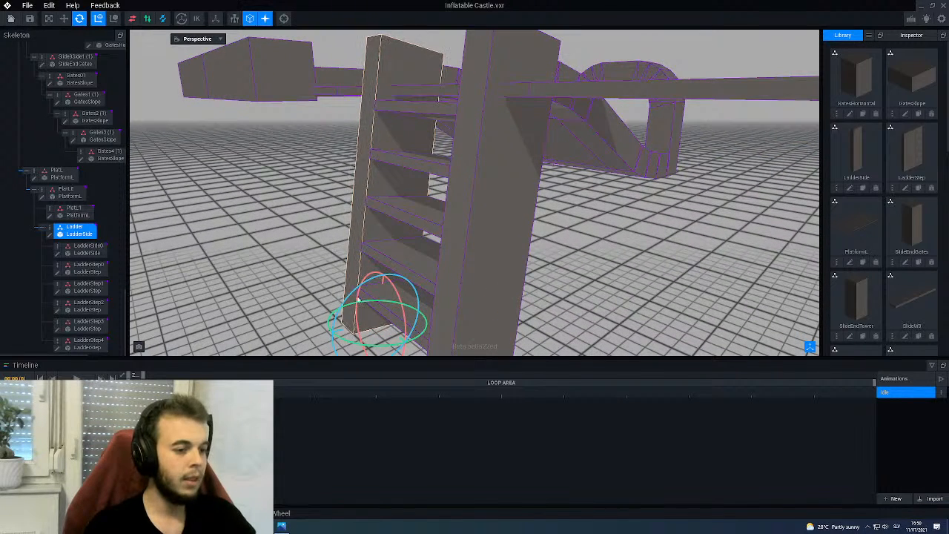
- Rotate rungs LadderStep0 through LadderStep3 back so each lies level
{"action": "left_click", "coordinate": [362, 270]}
{"action": "left_click_drag", "start_coordinate": [361, 269], "coordinate": [354, 275]}
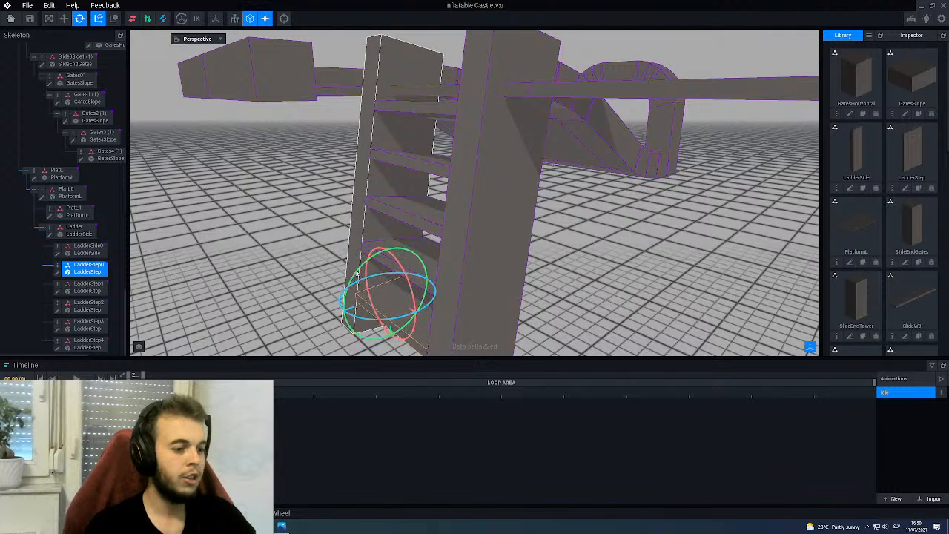
{"action": "left_click", "coordinate": [362, 234]}
{"action": "left_click_drag", "start_coordinate": [361, 235], "coordinate": [354, 238]}
{"action": "left_click", "coordinate": [380, 200]}
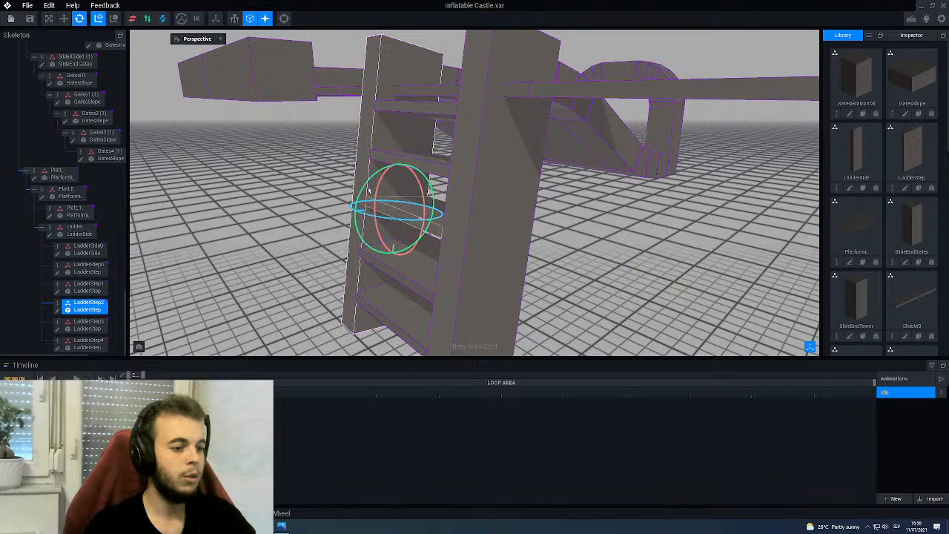
{"action": "mouse_move", "coordinate": [365, 187]}
{"action": "left_mouse_down"}
{"action": "mouse_move", "coordinate": [360, 180]}
{"action": "mouse_move", "coordinate": [358, 197]}
{"action": "left_mouse_up"}
{"action": "left_click", "coordinate": [366, 141]}
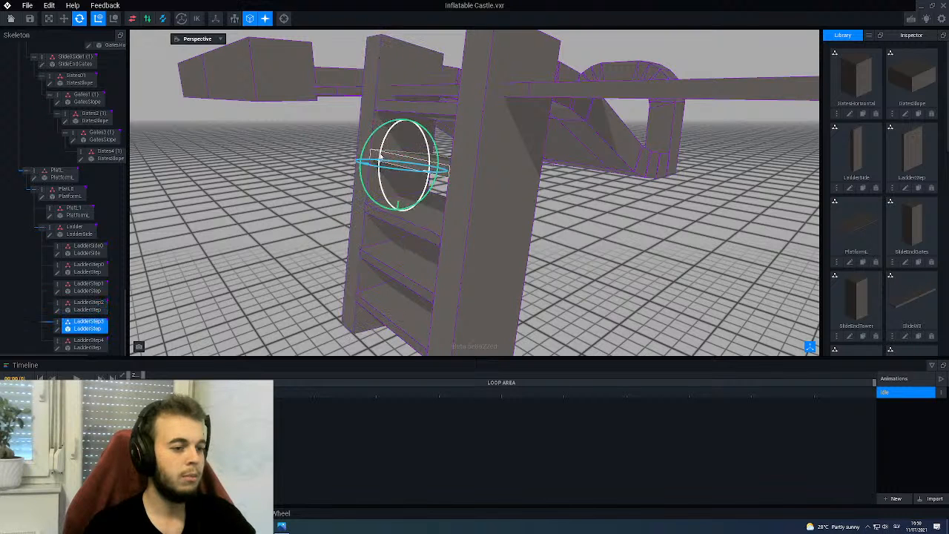
{"action": "left_click_drag", "start_coordinate": [369, 146], "coordinate": [359, 147]}
- Rotate the top rung LadderStep4 level too, then deselect it
{"action": "left_click", "coordinate": [369, 97]}
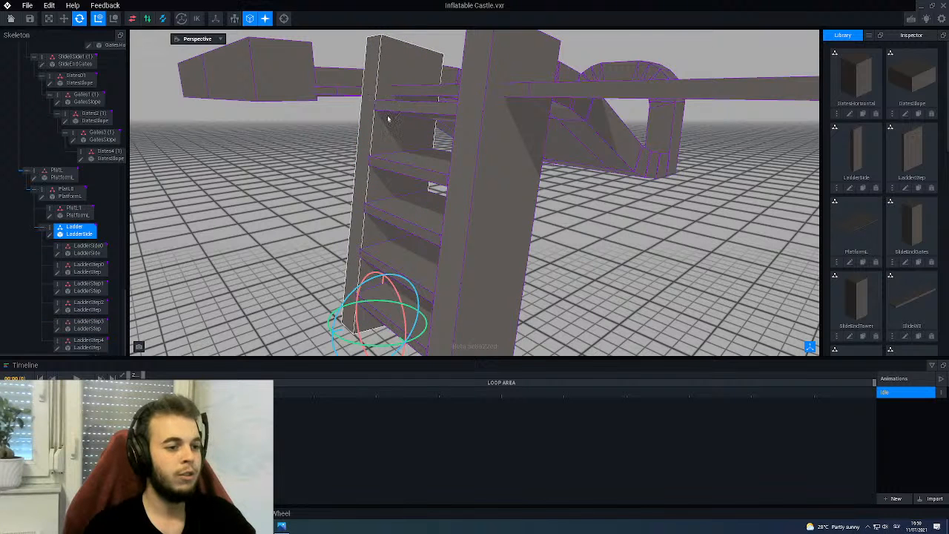
{"action": "left_click", "coordinate": [373, 90]}
{"action": "left_click_drag", "start_coordinate": [373, 91], "coordinate": [366, 102]}
{"action": "left_click", "coordinate": [257, 173]}
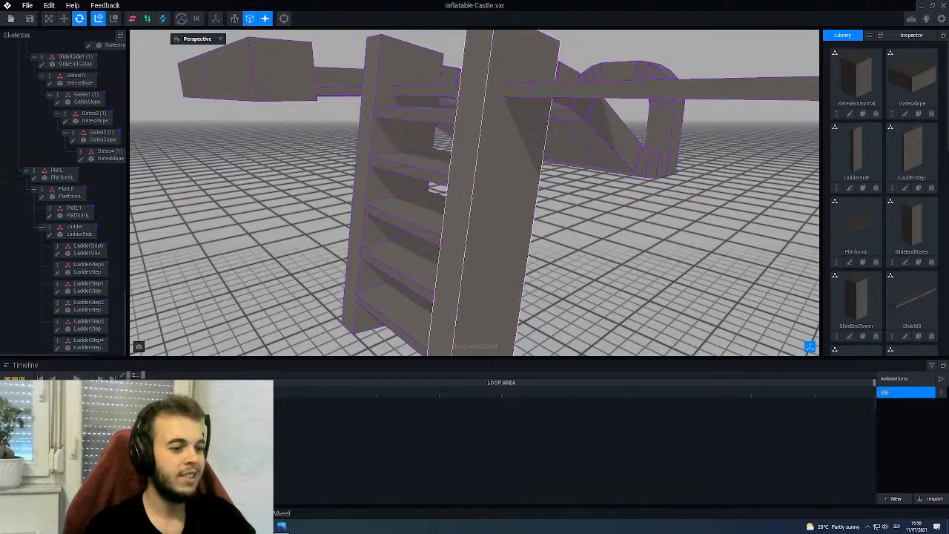
{"action": "right_click_drag", "start_coordinate": [460, 189], "coordinate": [461, 190]}
{"action": "scroll", "coordinate": [461, 190], "scroll_direction": "down", "scroll_amount": 5}
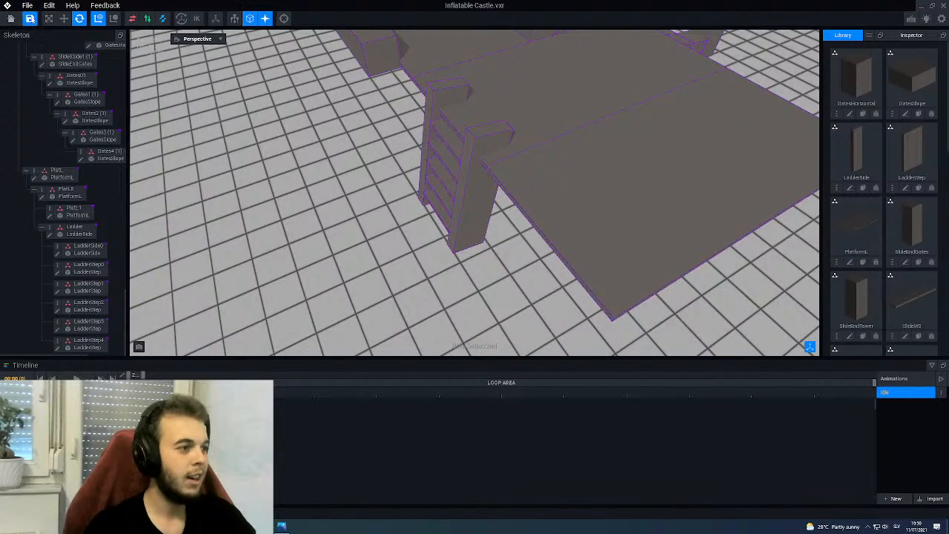
- Export the Inflatable Castle model to the Marketplace using the second thumbnail image
{"action": "left_click", "coordinate": [26, 5]}
{"action": "mouse_move", "coordinate": [53, 57]}
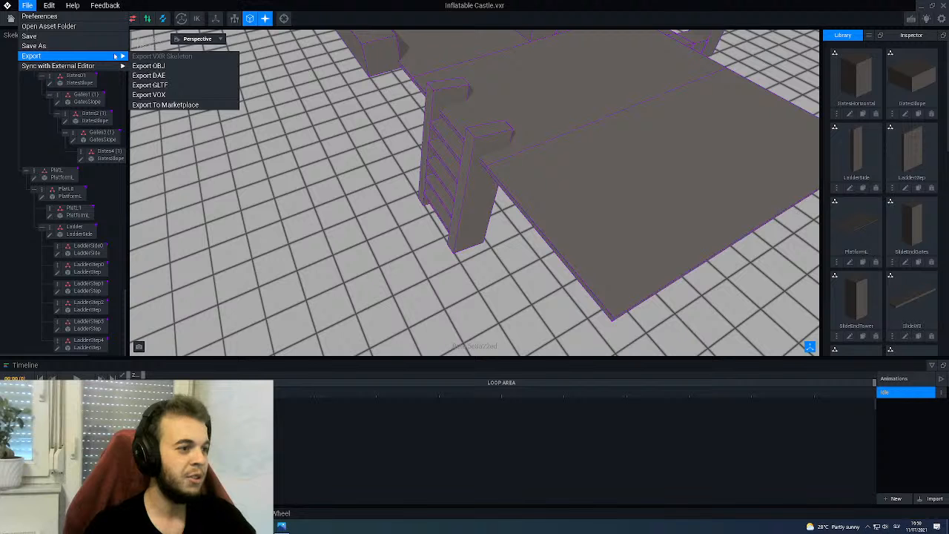
{"action": "left_click", "coordinate": [152, 104]}
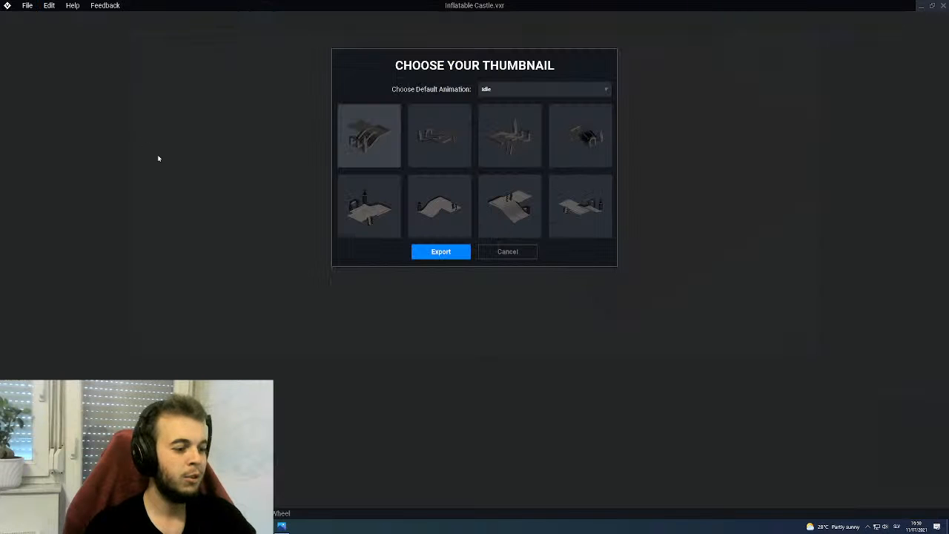
{"action": "left_click", "coordinate": [424, 152]}
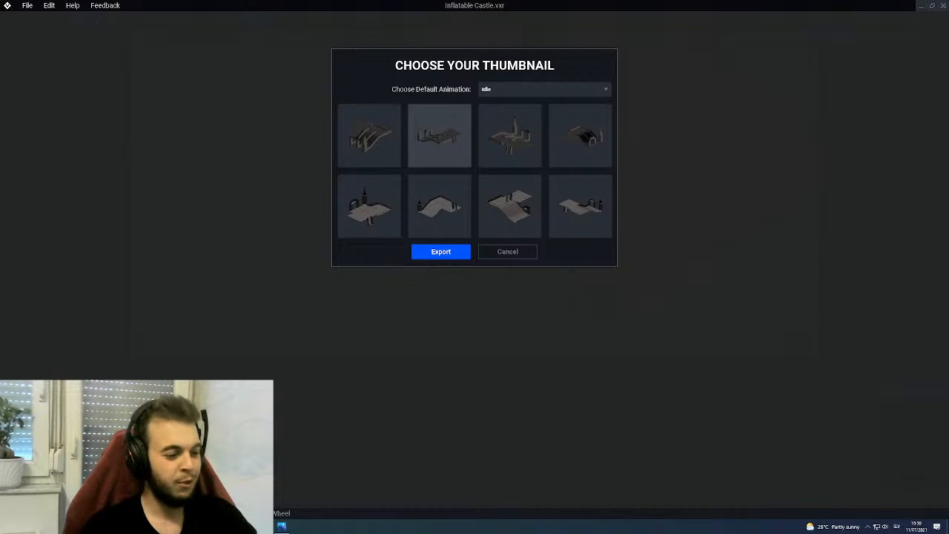
{"action": "left_click", "coordinate": [441, 252]}
- Launch The Sandbox Maker from a Windows Start search for 'sand'
{"action": "key", "text": "super"}
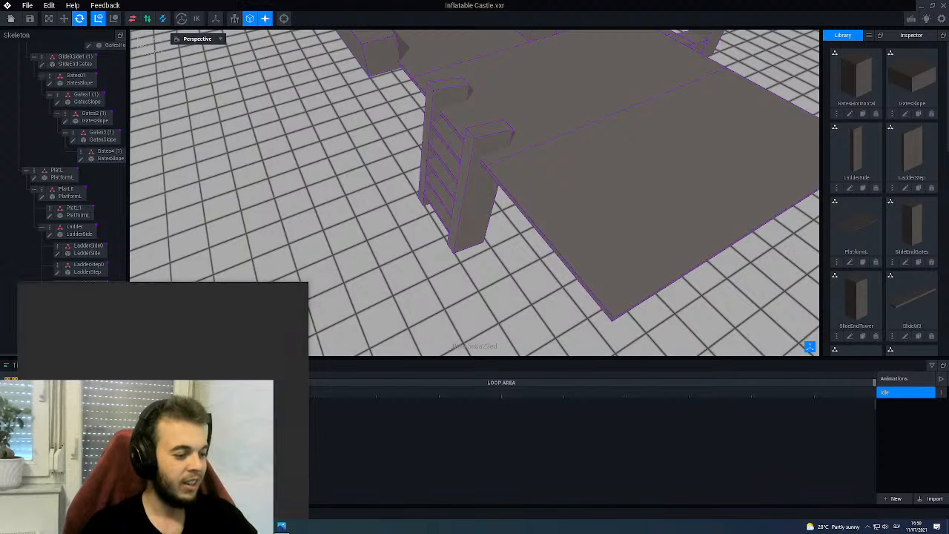
{"action": "type", "text": "sand"}
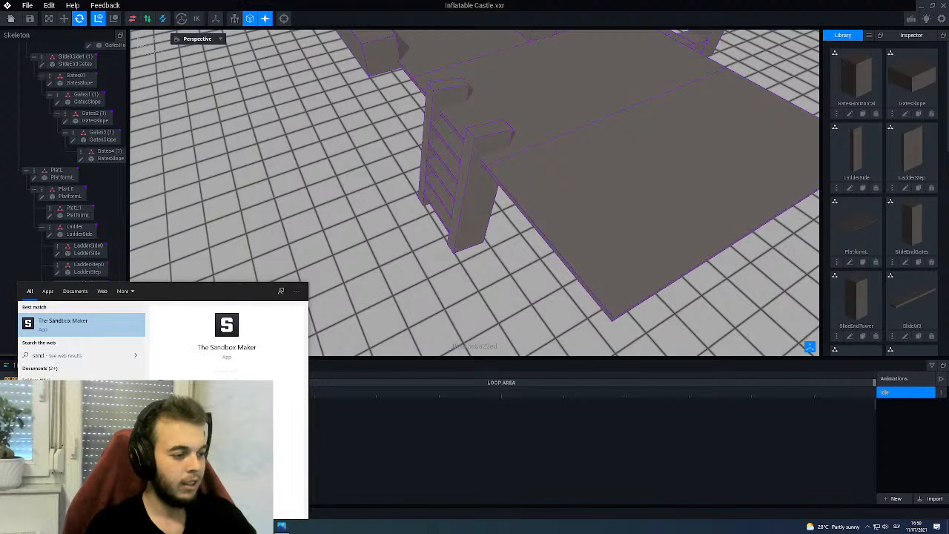
{"action": "key", "text": "Return"}
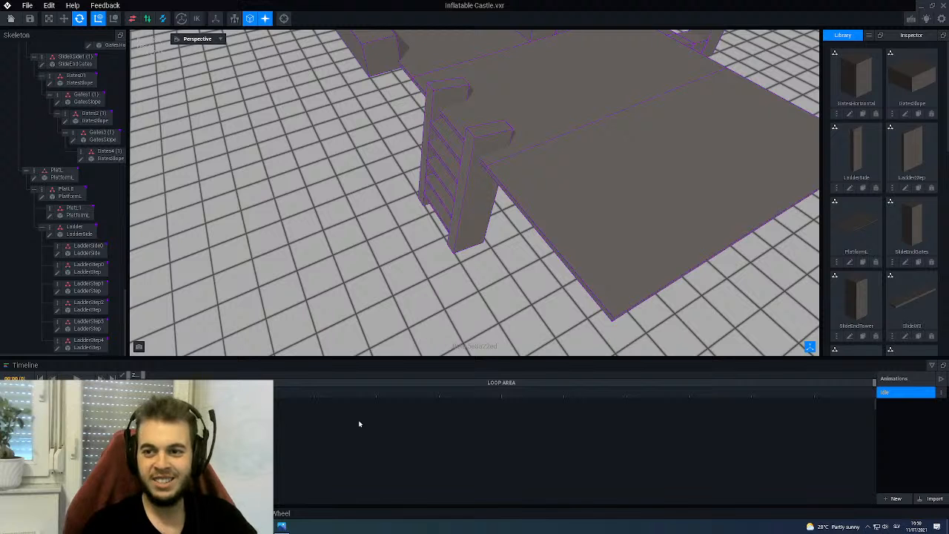
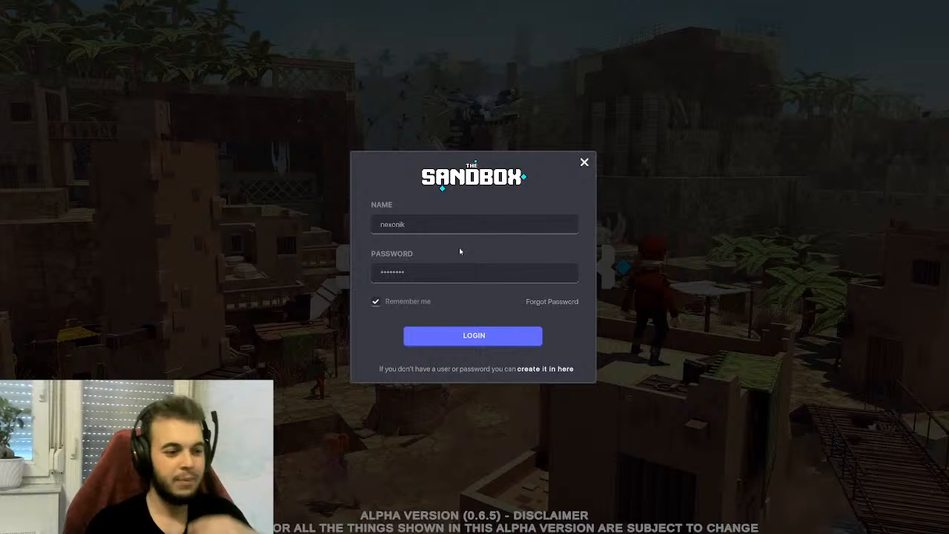
- Log in to The Sandbox Game Maker and open the Test project in the editor
{"action": "left_click", "coordinate": [427, 336]}
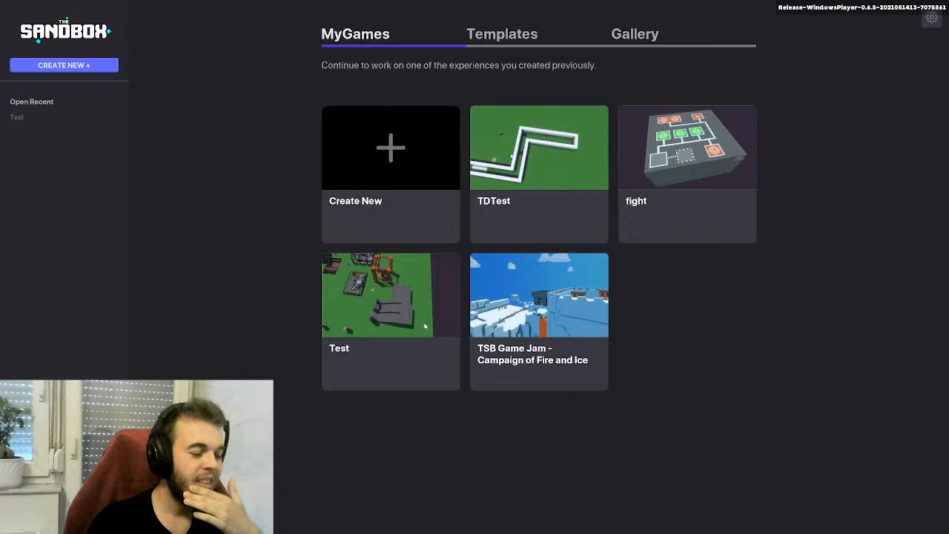
{"action": "left_click", "coordinate": [358, 297]}
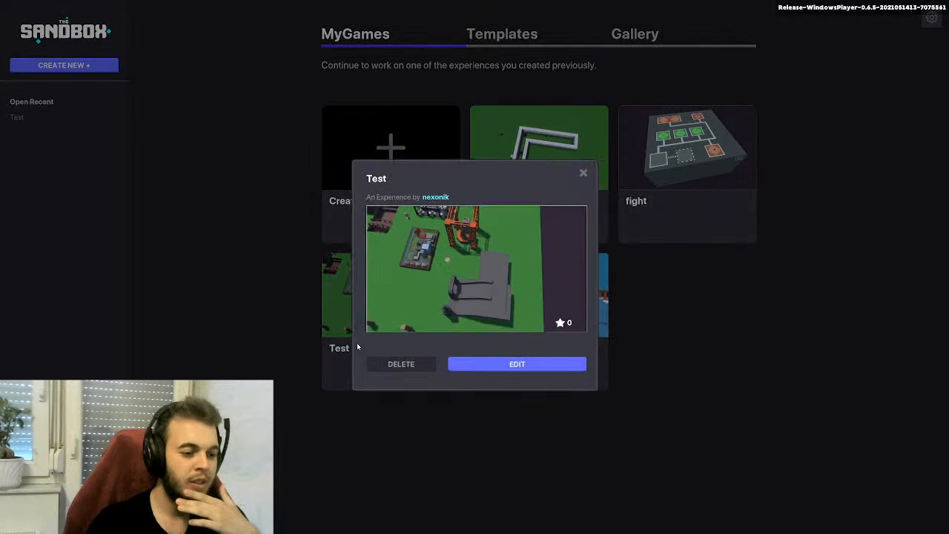
{"action": "left_click", "coordinate": [511, 363]}
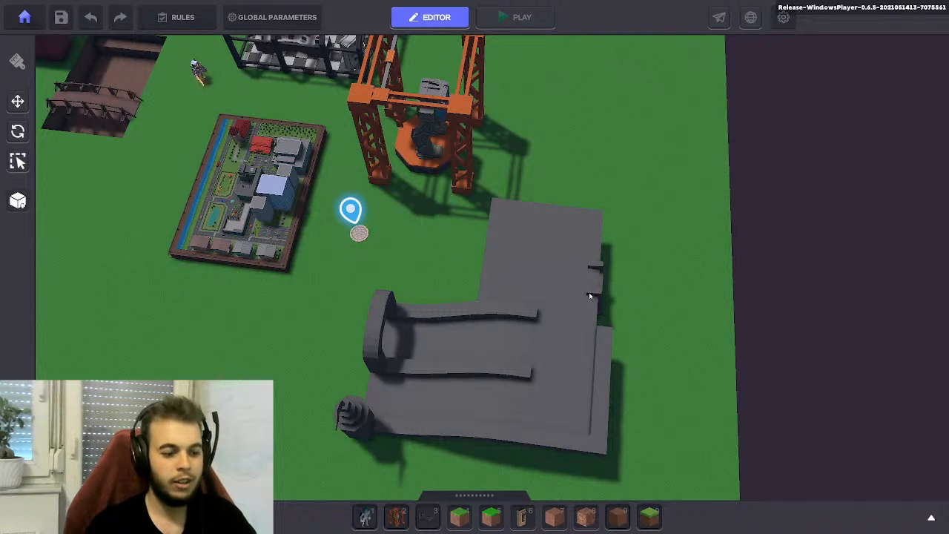
- Play-test the castle level, running, jumping and climbing the ladder onto the platform
{"action": "middle_click_drag", "start_coordinate": [589, 293], "coordinate": [533, 262]}
{"action": "key", "text": "F5"}
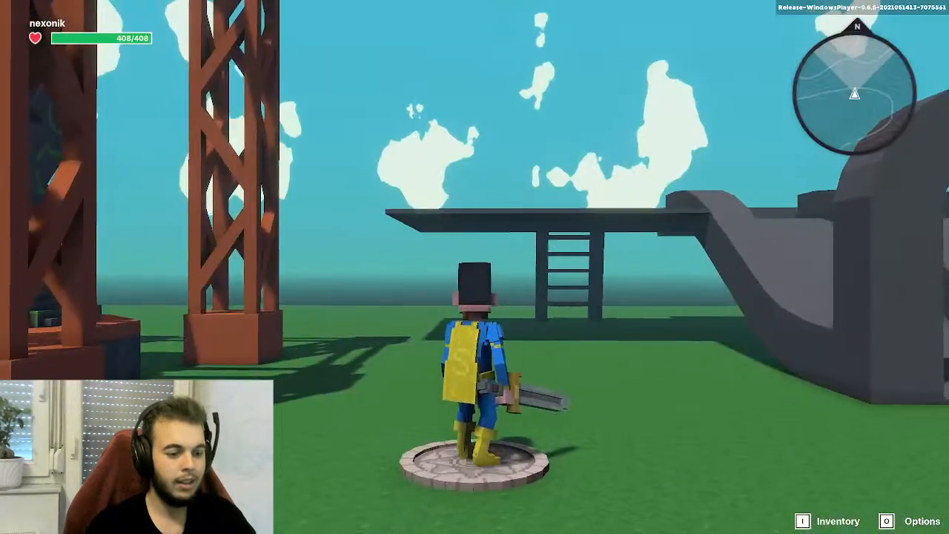
{"action": "key", "text": "w"}
{"action": "key", "text": "w"}
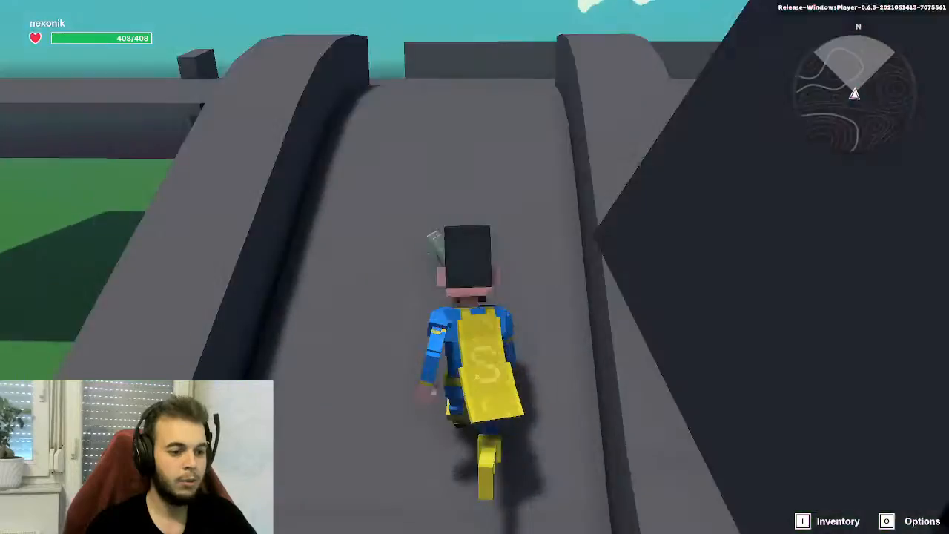
{"action": "key", "text": "space"}
{"action": "key", "text": "w"}
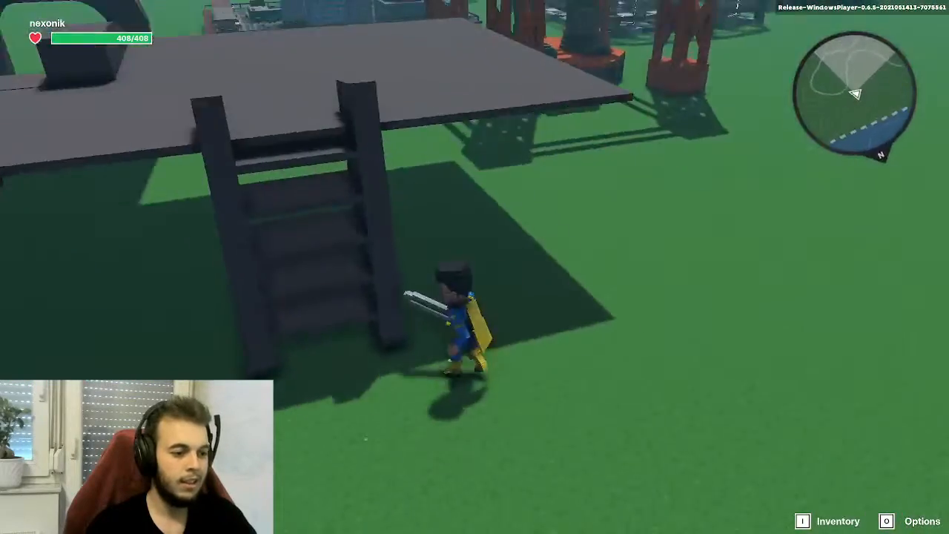
{"action": "key", "text": "w"}
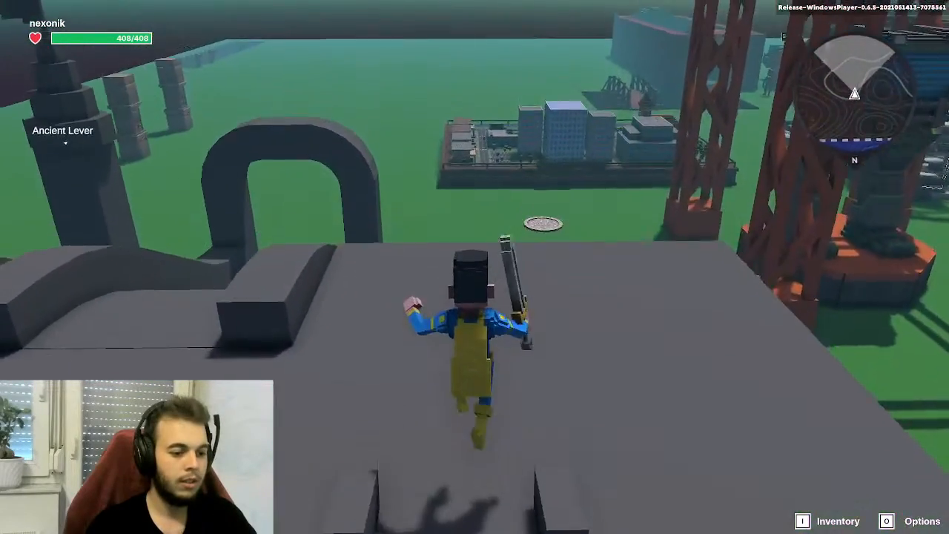
{"action": "key", "text": "s"}
{"action": "key", "text": "s"}
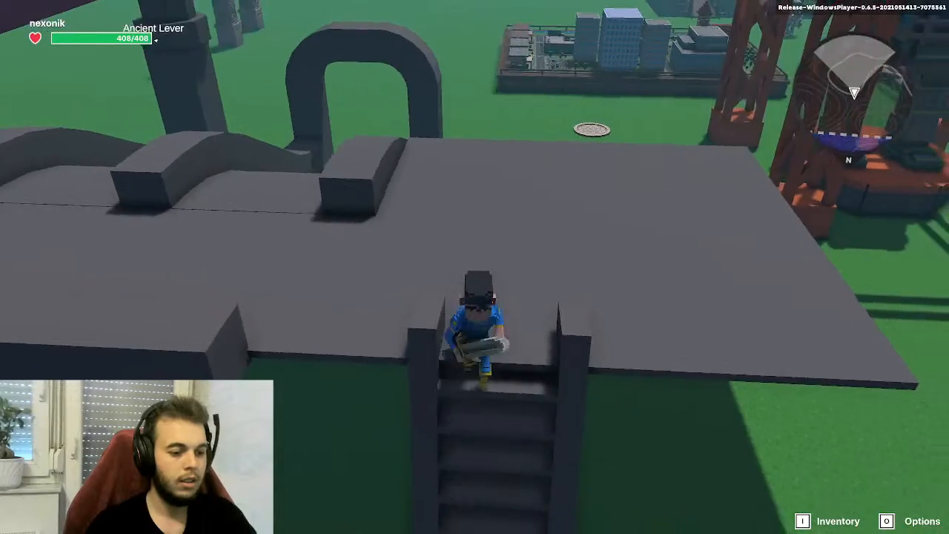
{"action": "key", "text": "w"}
{"action": "key", "text": "a"}
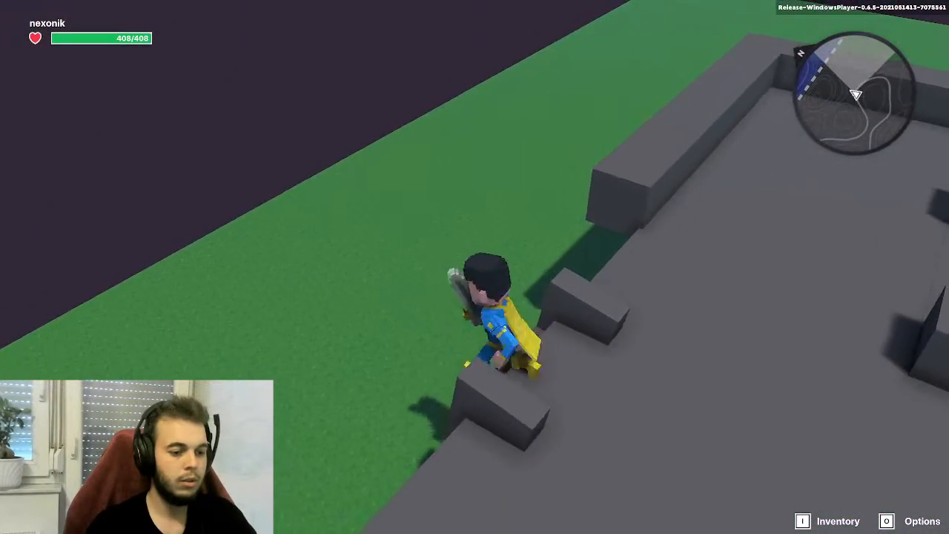
{"action": "key", "text": "w"}
{"action": "key", "text": "s"}
{"action": "key", "text": "a"}
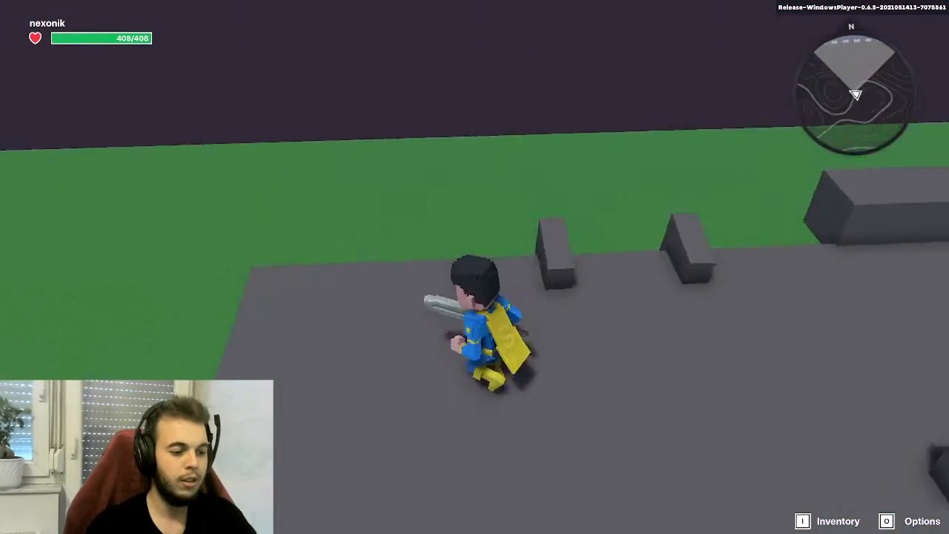
{"action": "key", "text": "w"}
{"action": "key", "text": "w"}
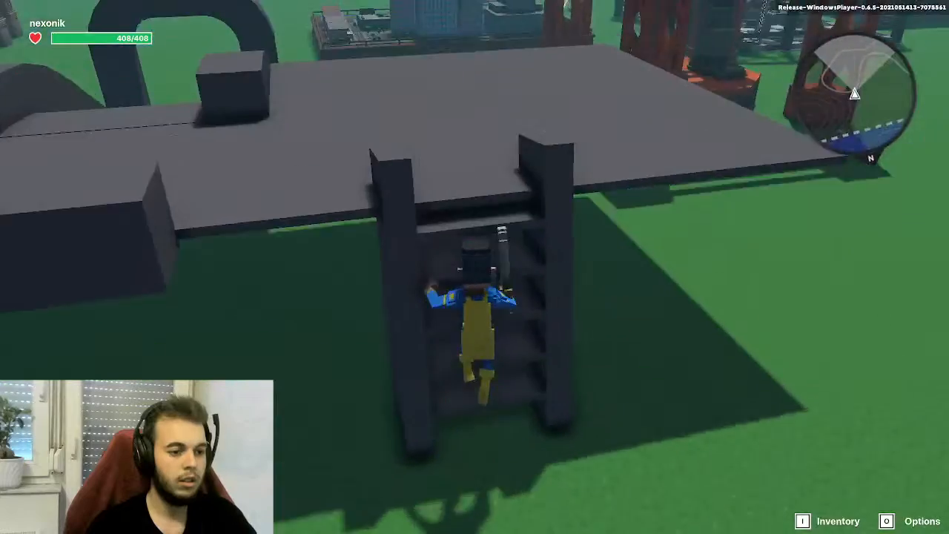
{"action": "key", "text": "s"}
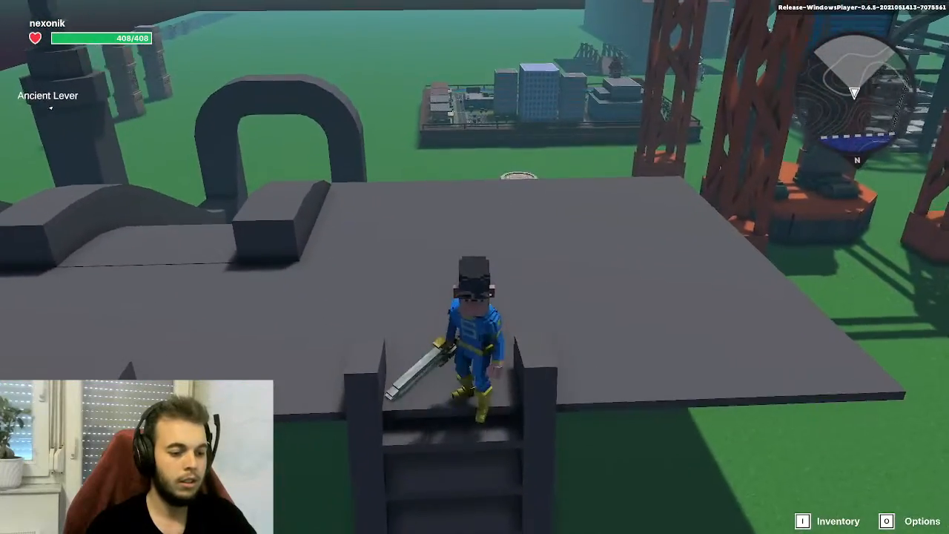
{"action": "key", "text": "a"}
{"action": "key", "text": "s"}
{"action": "key", "text": "w"}
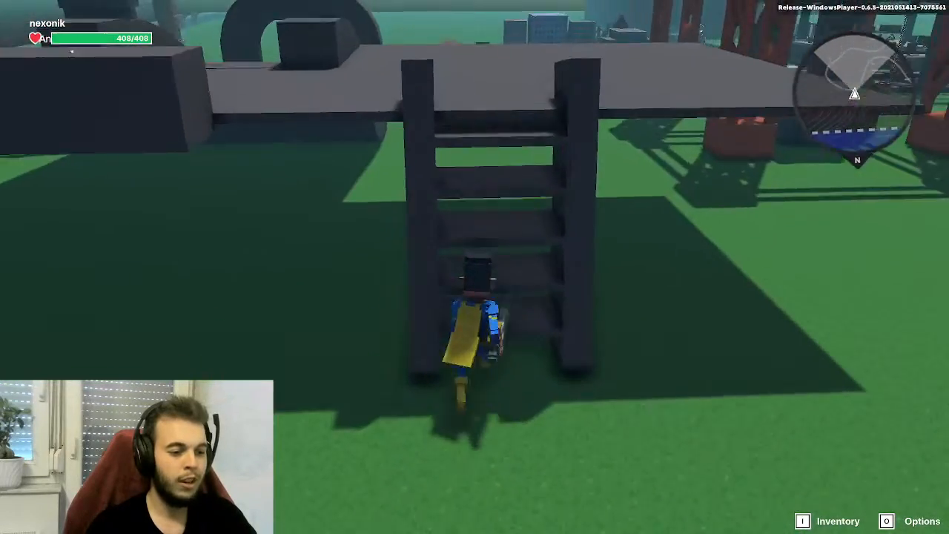
{"action": "key", "text": "w"}
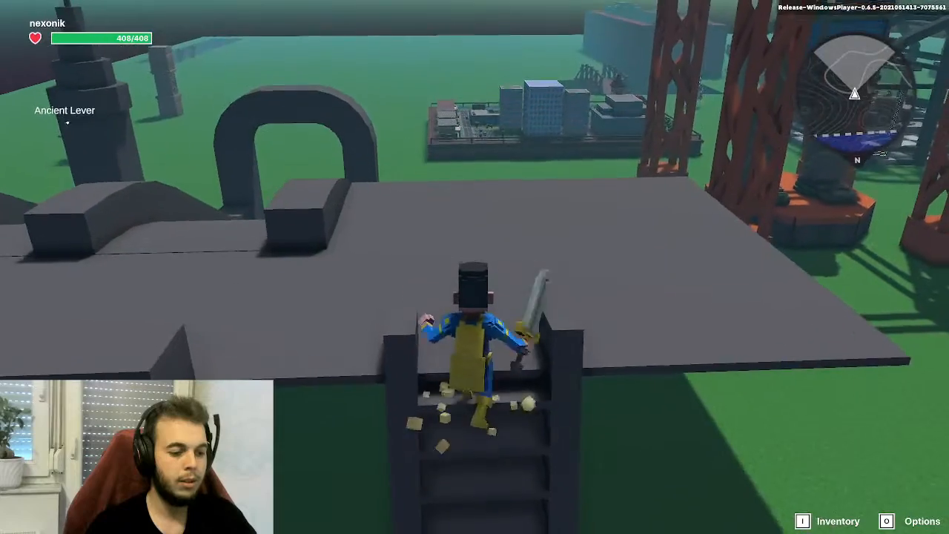
{"action": "key", "text": "a"}
{"action": "key", "text": "a"}
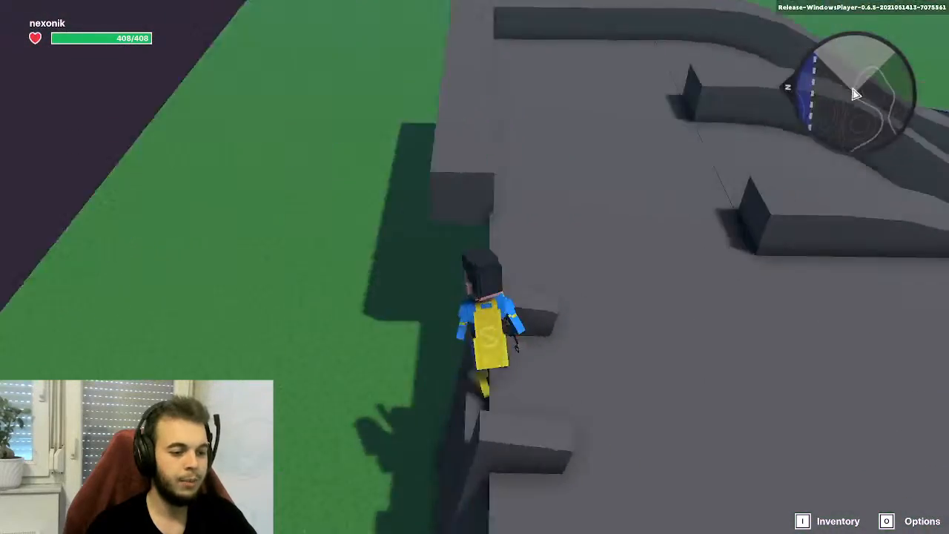
{"action": "key", "text": "d"}
{"action": "key", "text": "w"}
{"action": "key", "text": "a"}
{"action": "key", "text": "a"}
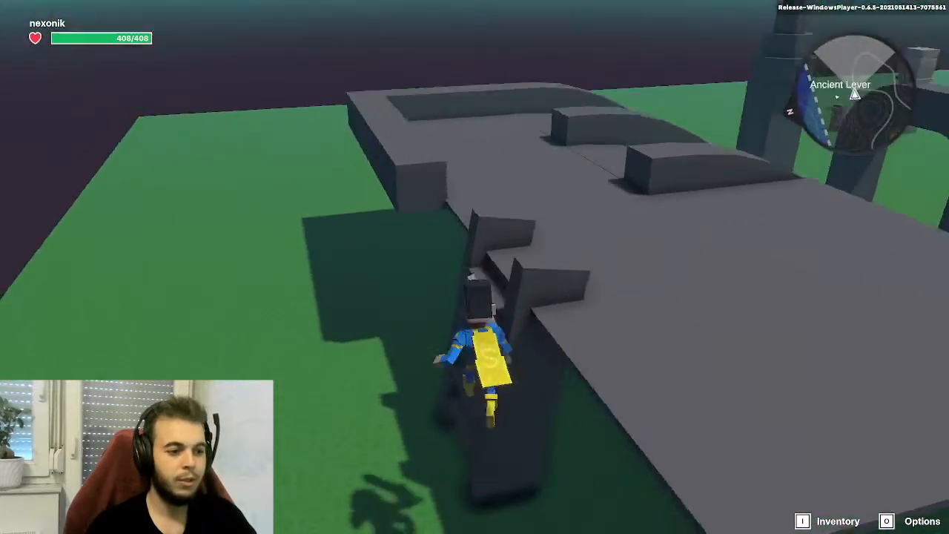
{"action": "key", "text": "s"}
{"action": "key", "text": "w"}
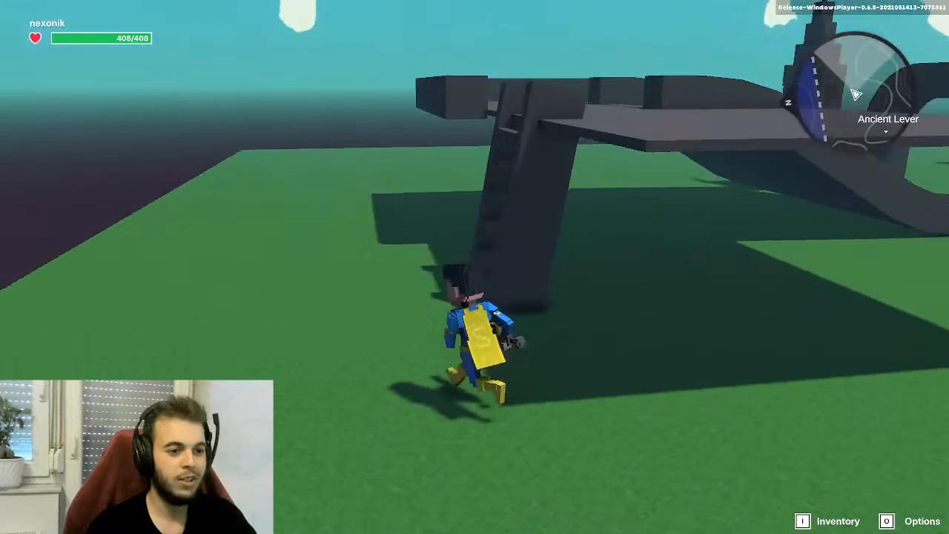
{"action": "key", "text": "p"}
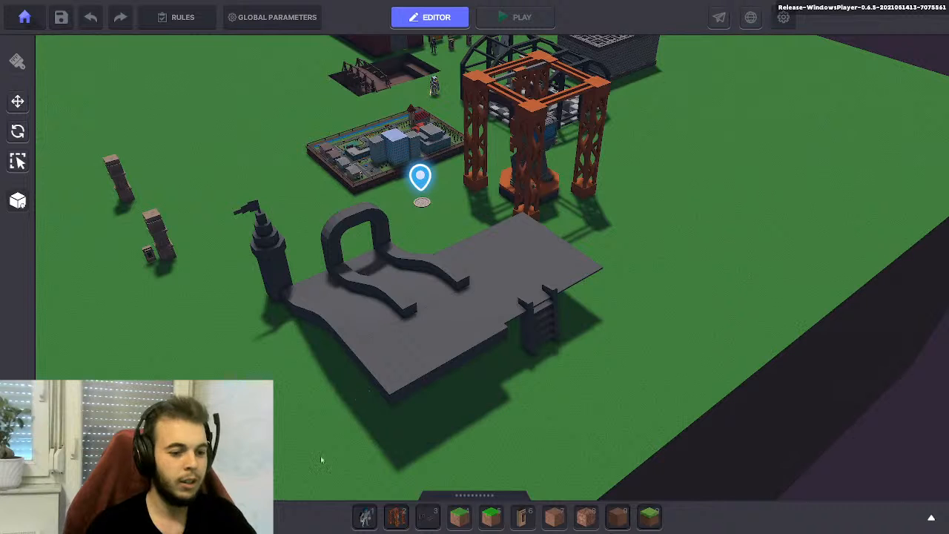
- Leave the Test project for the main menu and hide the reference image window
{"action": "left_click", "coordinate": [18, 19]}
{"action": "left_click", "coordinate": [494, 223]}
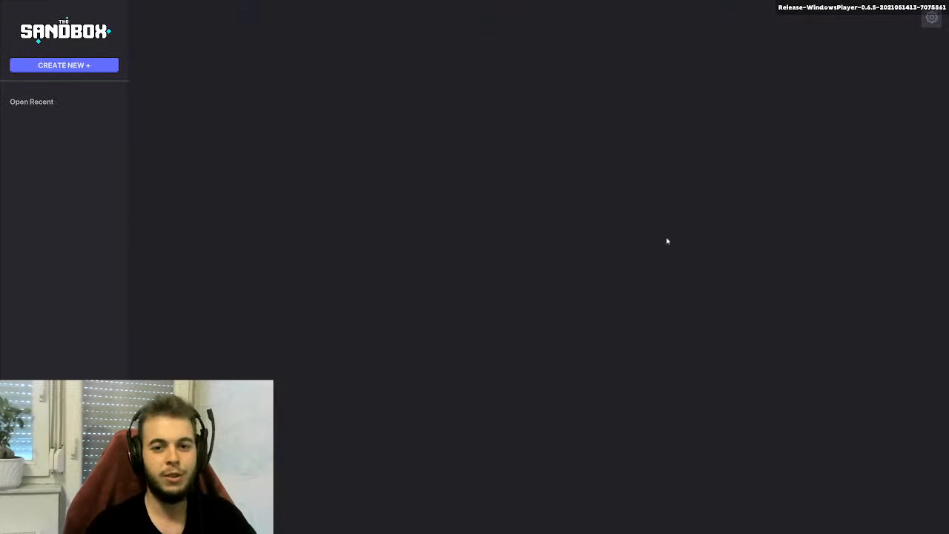
{"action": "key", "text": "alt+Tab"}
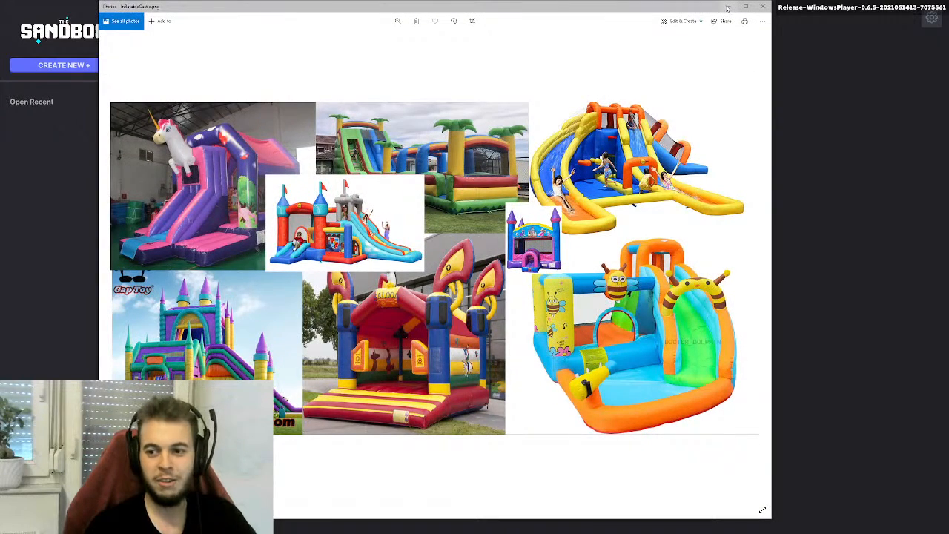
{"action": "left_click", "coordinate": [728, 7]}
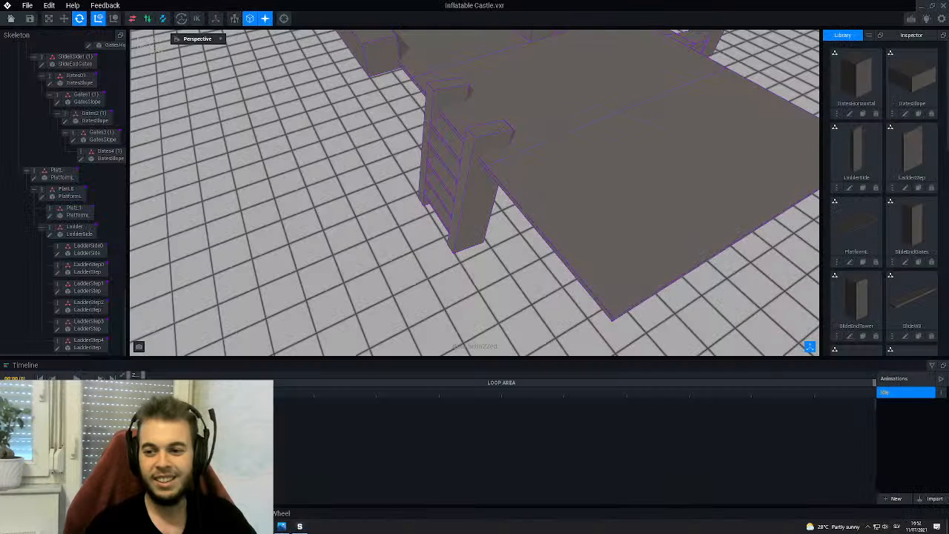
- Rotate the ladder from a 10° lean to 0° upright, then open LadderSide for voxel editing
{"action": "right_click_drag", "start_coordinate": [557, 131], "coordinate": [461, 188]}
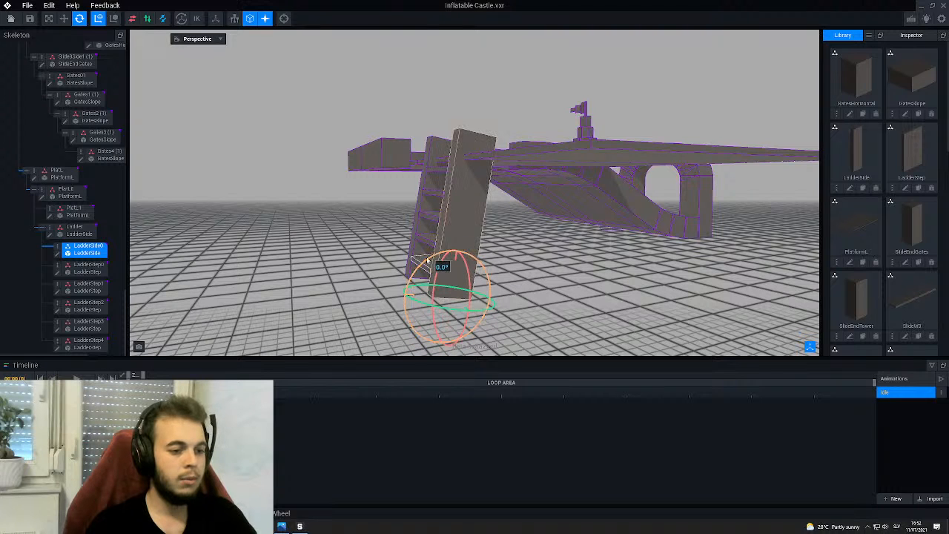
{"action": "left_click_drag", "start_coordinate": [427, 259], "coordinate": [422, 261]}
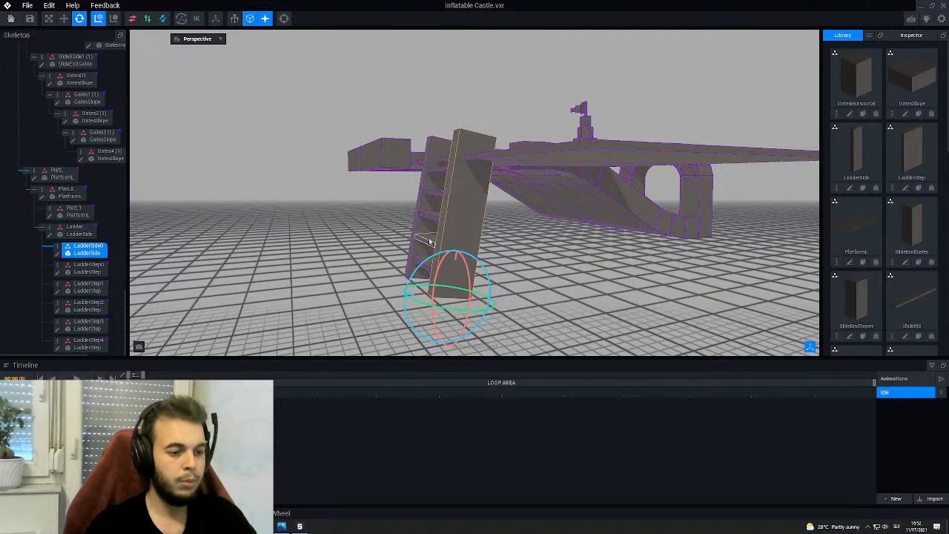
{"action": "right_click_drag", "start_coordinate": [422, 261], "coordinate": [358, 273]}
{"action": "left_click", "coordinate": [355, 252]}
{"action": "left_click_drag", "start_coordinate": [385, 259], "coordinate": [373, 263]}
{"action": "mouse_move", "coordinate": [380, 256]}
{"action": "right_mouse_down"}
{"action": "mouse_move", "coordinate": [430, 238]}
{"action": "mouse_move", "coordinate": [377, 237]}
{"action": "right_mouse_up"}
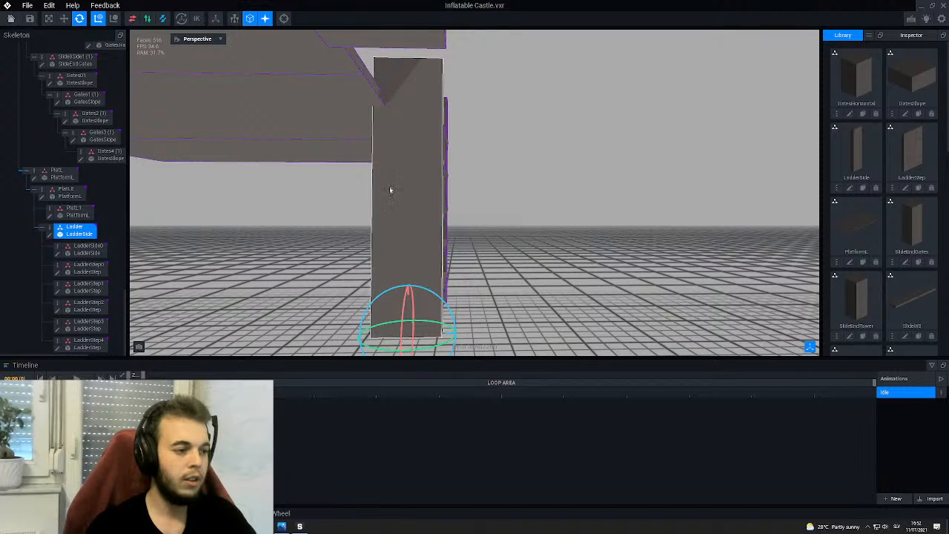
{"action": "left_click", "coordinate": [850, 189]}
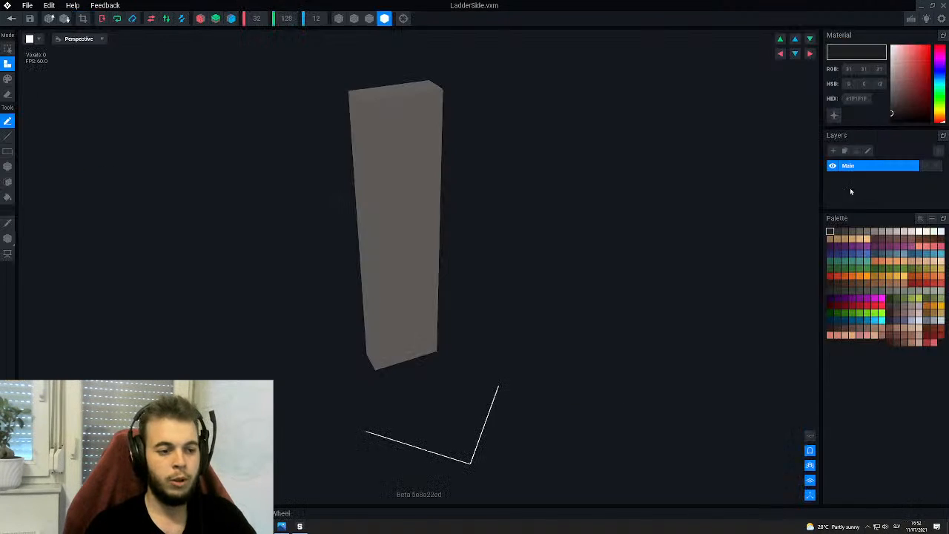
- Save LadderSide.vxm, return to the castle, and select the ladder side piece
{"action": "left_click", "coordinate": [12, 17]}
{"action": "left_click", "coordinate": [407, 171]}
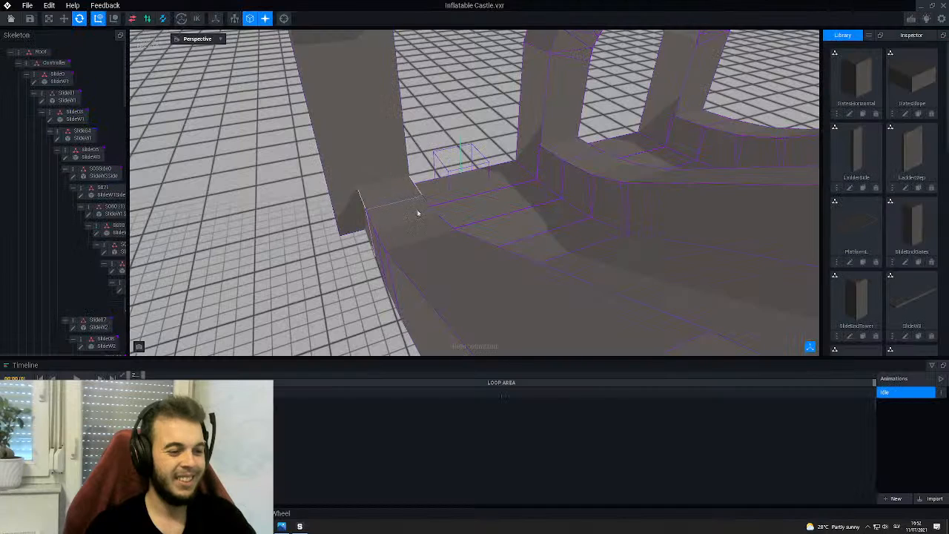
{"action": "scroll", "coordinate": [543, 153], "scroll_direction": "down", "scroll_amount": 10}
{"action": "left_click", "coordinate": [632, 231]}
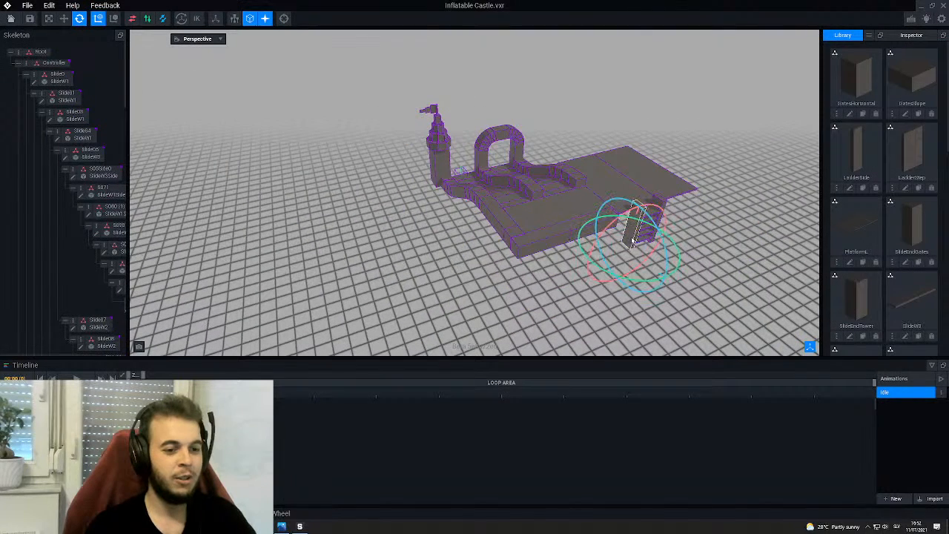
- Shift the LadderSide model along X to 31.0 and save it
{"action": "left_click", "coordinate": [50, 236]}
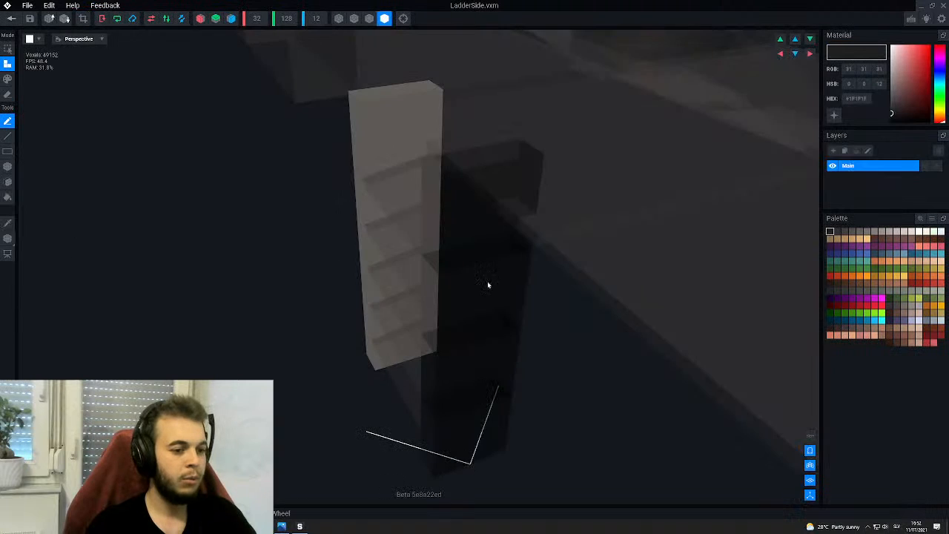
{"action": "left_click", "coordinate": [7, 239]}
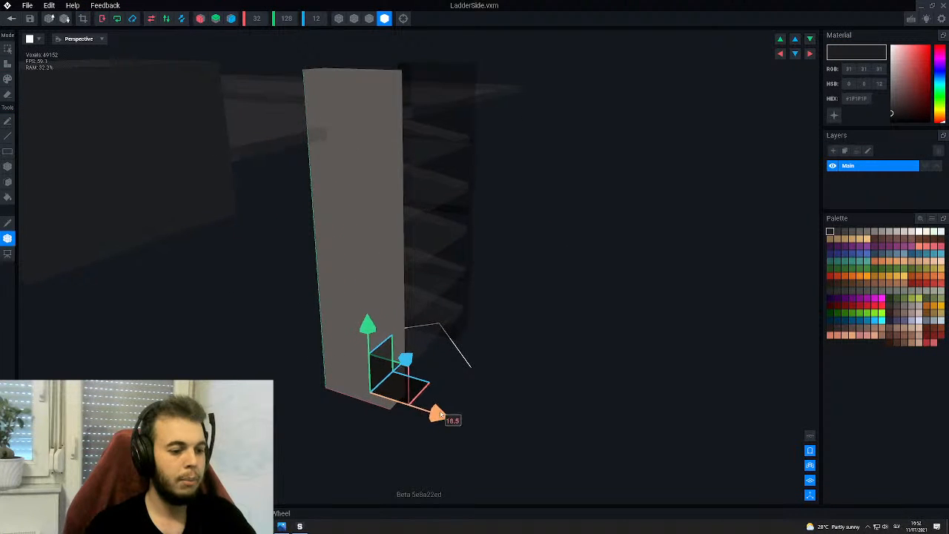
{"action": "left_click_drag", "start_coordinate": [440, 417], "coordinate": [473, 411]}
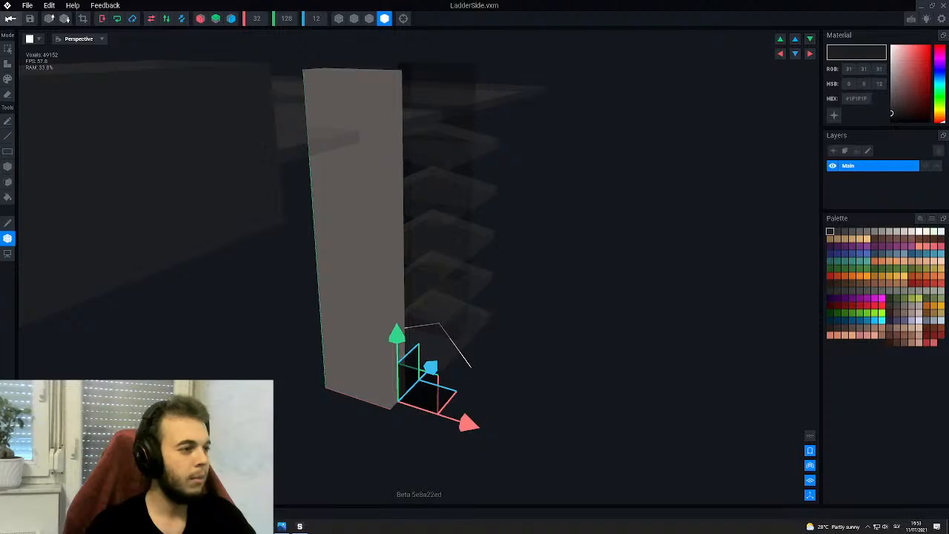
{"action": "left_click", "coordinate": [10, 19]}
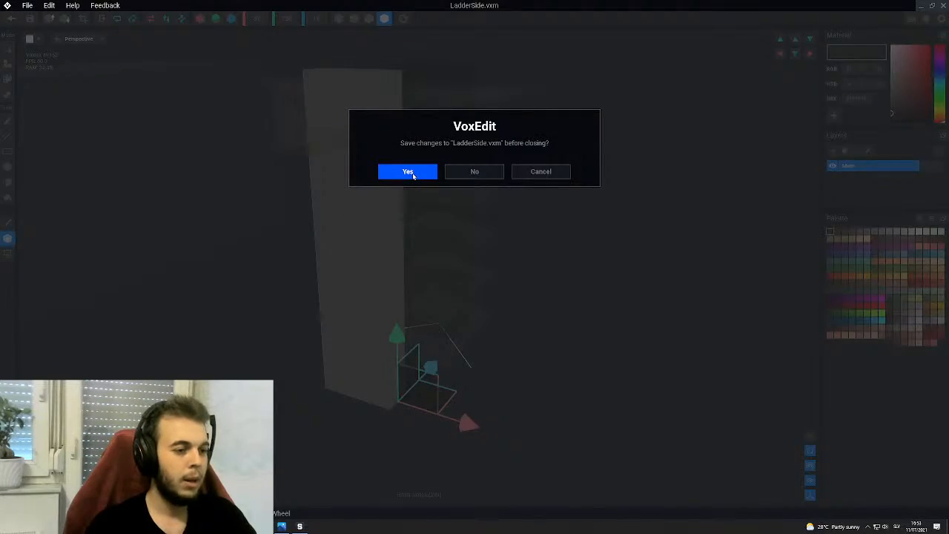
{"action": "left_click", "coordinate": [408, 171]}
{"action": "scroll", "coordinate": [434, 185], "scroll_direction": "down", "scroll_amount": 10}
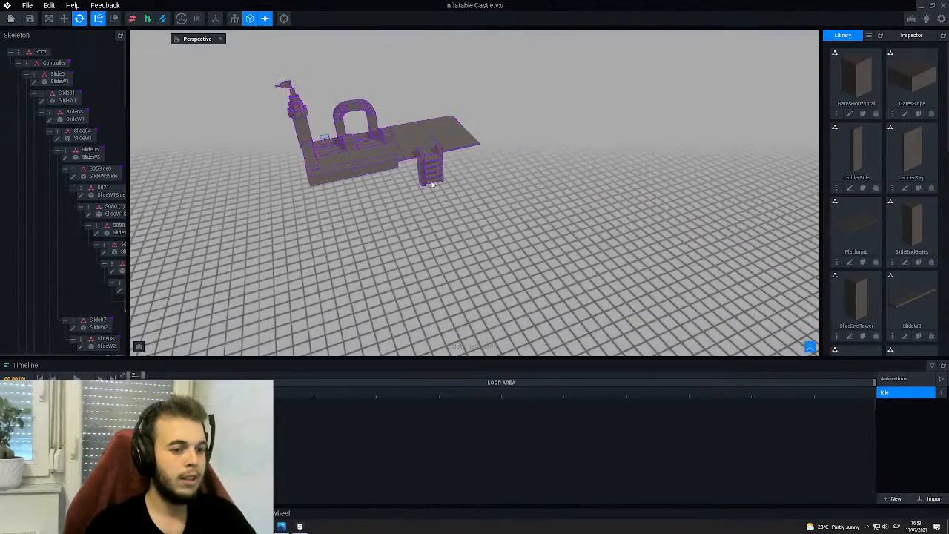
- Select the ladder and its top step in the castle scene
{"action": "scroll", "coordinate": [434, 185], "scroll_direction": "up", "scroll_amount": 10}
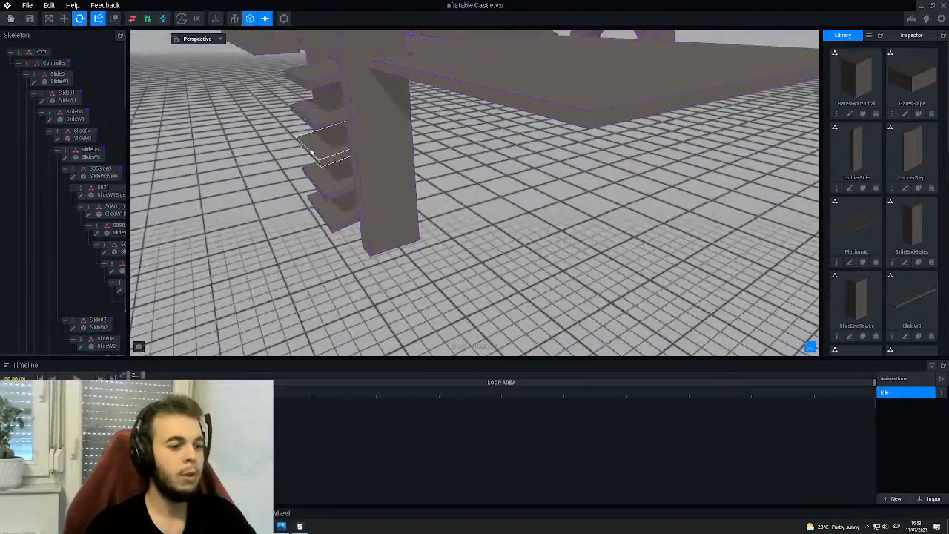
{"action": "scroll", "coordinate": [316, 151], "scroll_direction": "down", "scroll_amount": 3}
{"action": "left_click", "coordinate": [353, 97]}
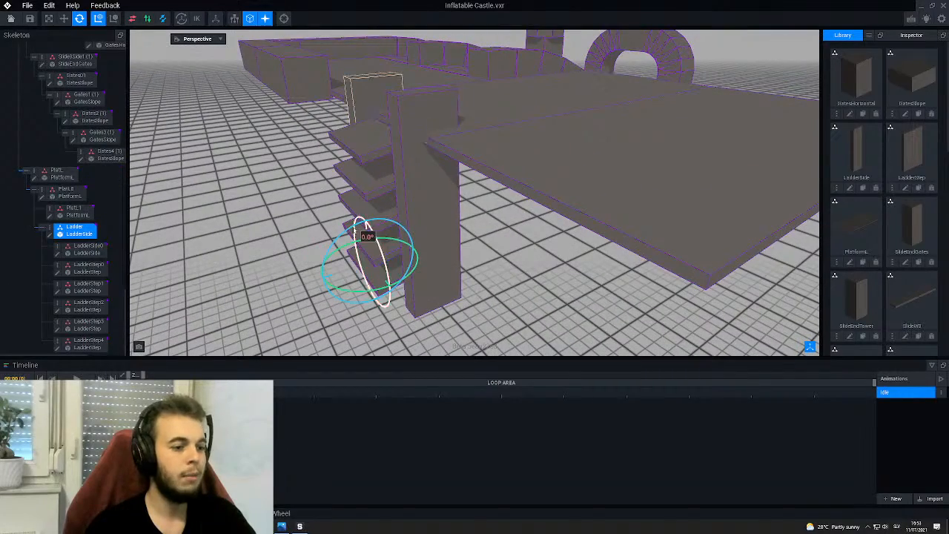
{"action": "middle_click_drag", "start_coordinate": [360, 230], "coordinate": [395, 223]}
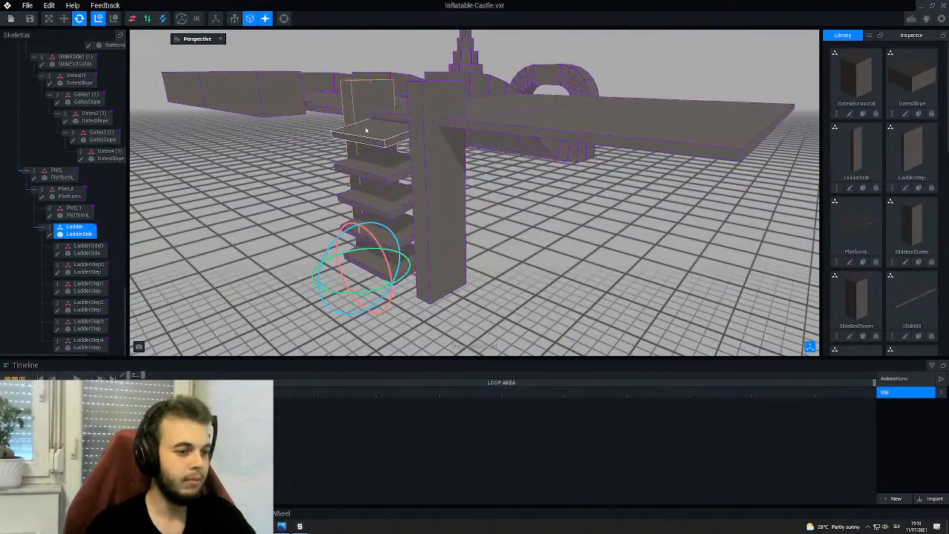
{"action": "left_click", "coordinate": [367, 128]}
{"action": "middle_click_drag", "start_coordinate": [359, 145], "coordinate": [401, 158]}
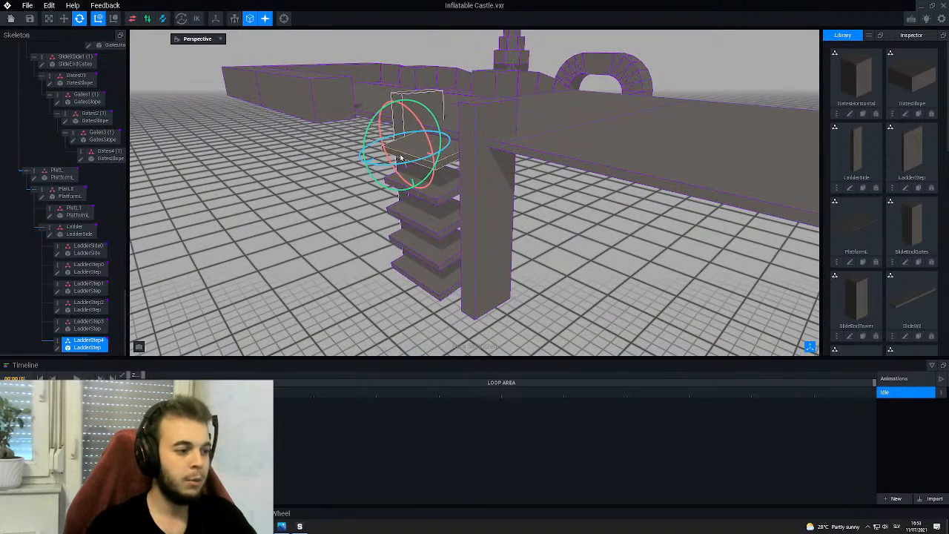
- In the LadderStep model, move the step sideways along X to 32.5
{"action": "left_click", "coordinate": [60, 347]}
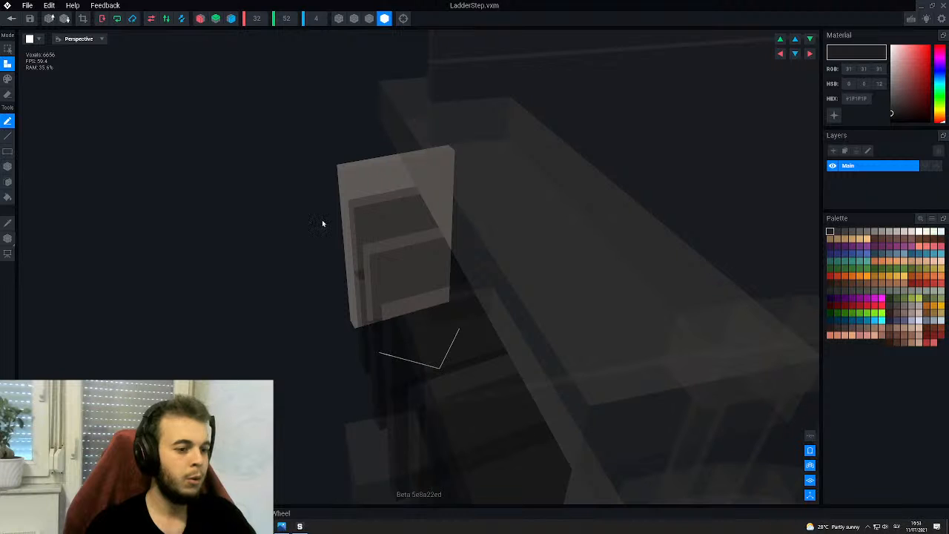
{"action": "left_click", "coordinate": [8, 238]}
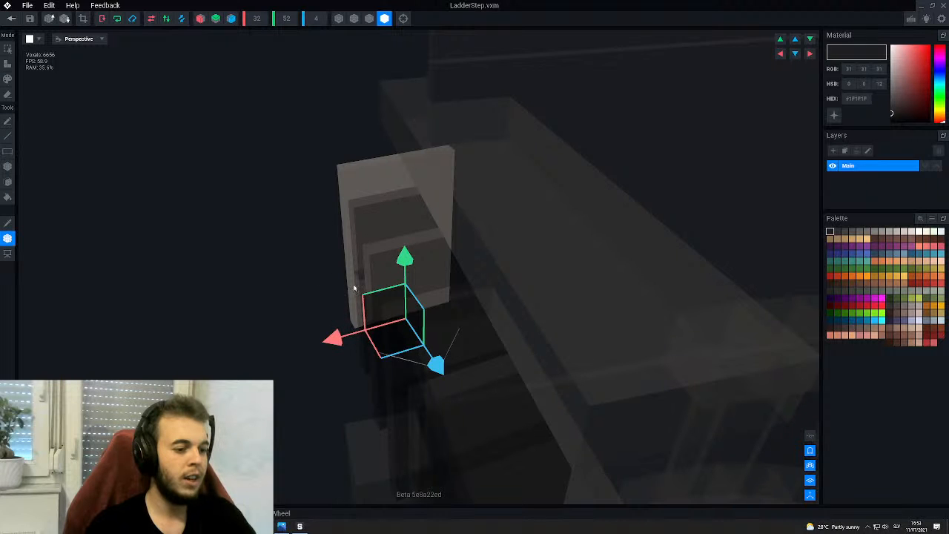
{"action": "middle_click_drag", "start_coordinate": [354, 288], "coordinate": [354, 360]}
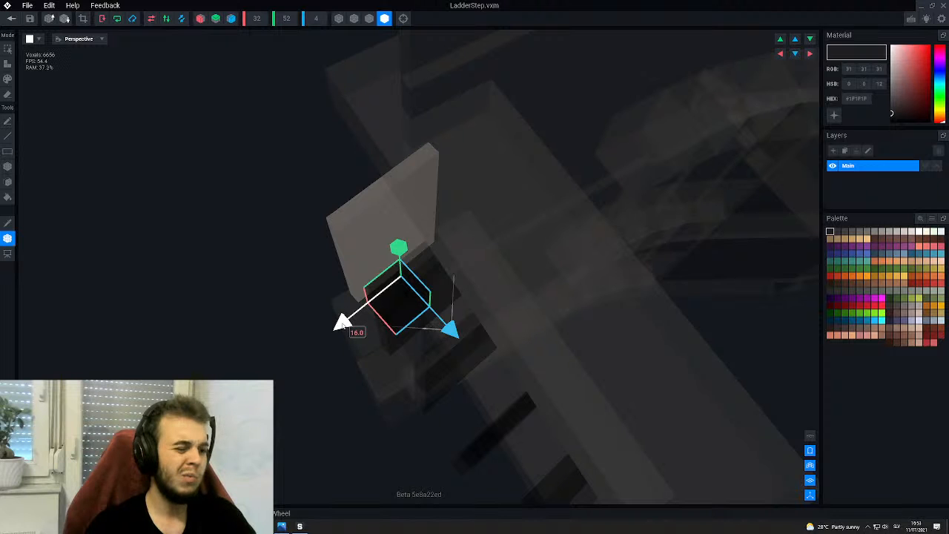
{"action": "left_click_drag", "start_coordinate": [343, 323], "coordinate": [272, 341]}
{"action": "right_click_drag", "start_coordinate": [297, 325], "coordinate": [321, 270]}
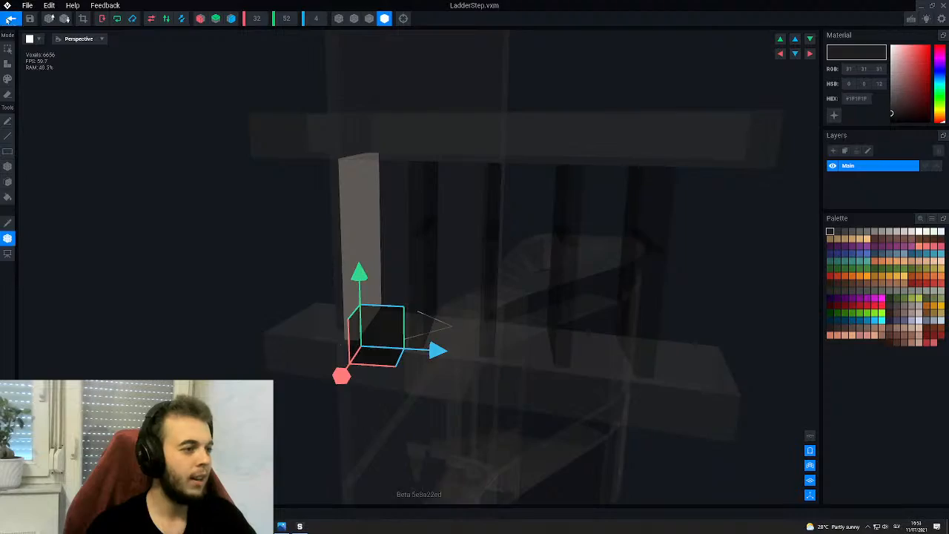
{"action": "left_click", "coordinate": [8, 20]}
- Save the LadderStep.vxm changes
{"action": "left_click", "coordinate": [423, 172]}
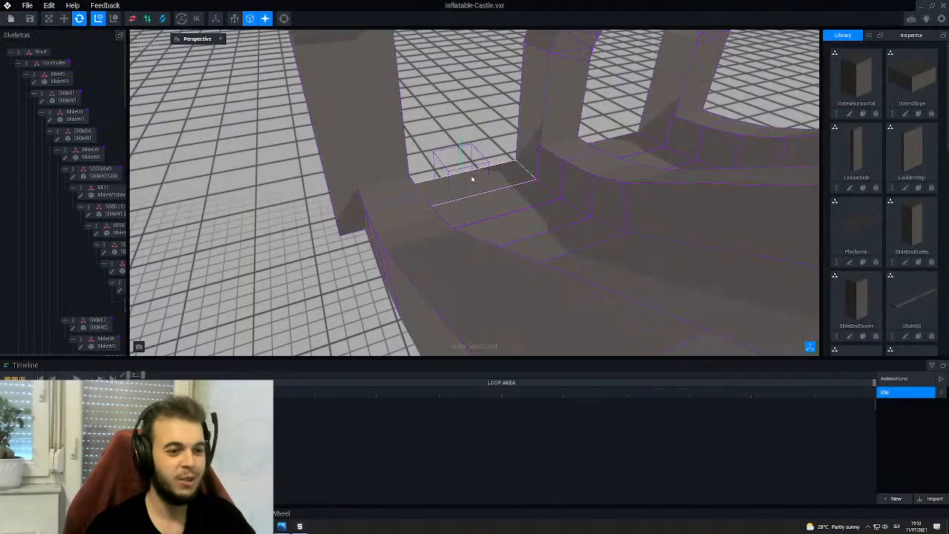
{"action": "scroll", "coordinate": [529, 239], "scroll_direction": "down", "scroll_amount": 3}
{"action": "scroll", "coordinate": [556, 234], "scroll_direction": "up", "scroll_amount": 4}
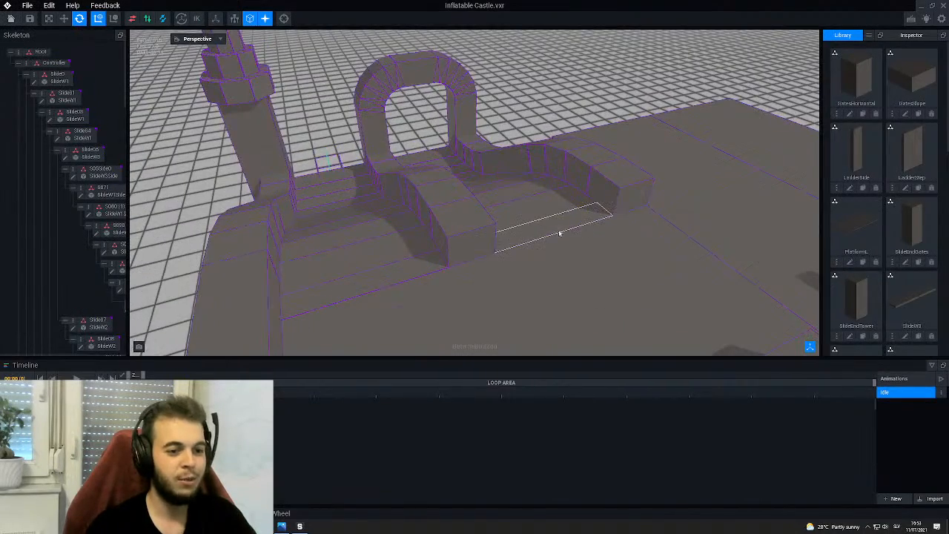
- Slide the whole ladder along X from 140 to 151
{"action": "right_click_drag", "start_coordinate": [562, 231], "coordinate": [525, 232]}
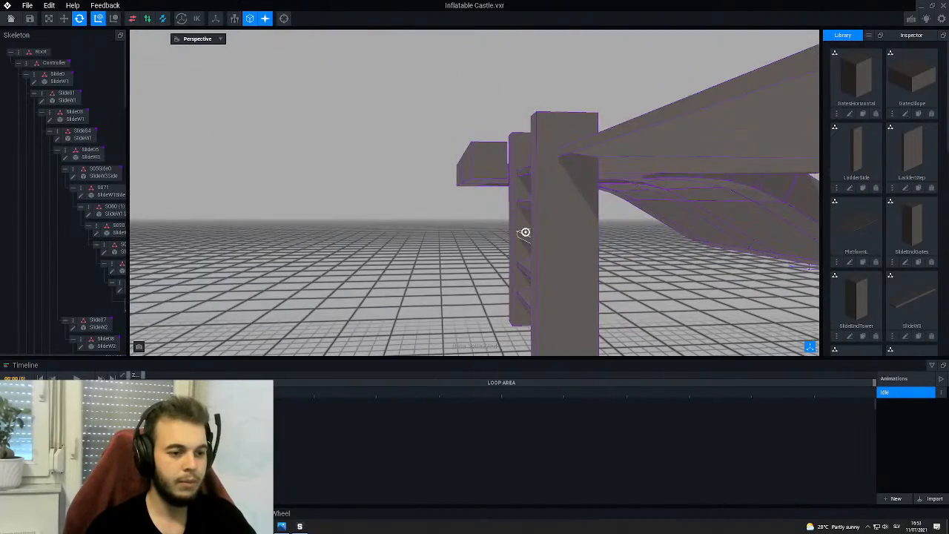
{"action": "left_click", "coordinate": [511, 310]}
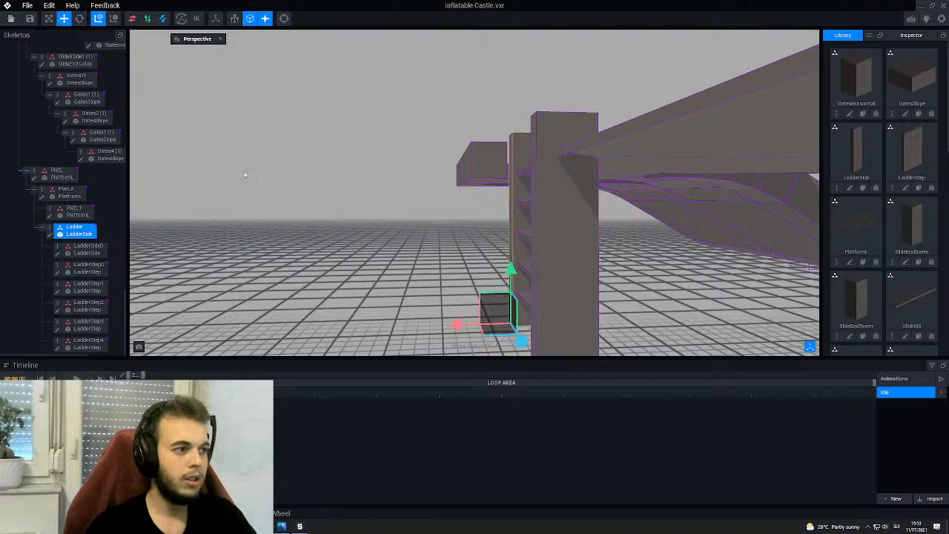
{"action": "left_click_drag", "start_coordinate": [453, 327], "coordinate": [438, 328]}
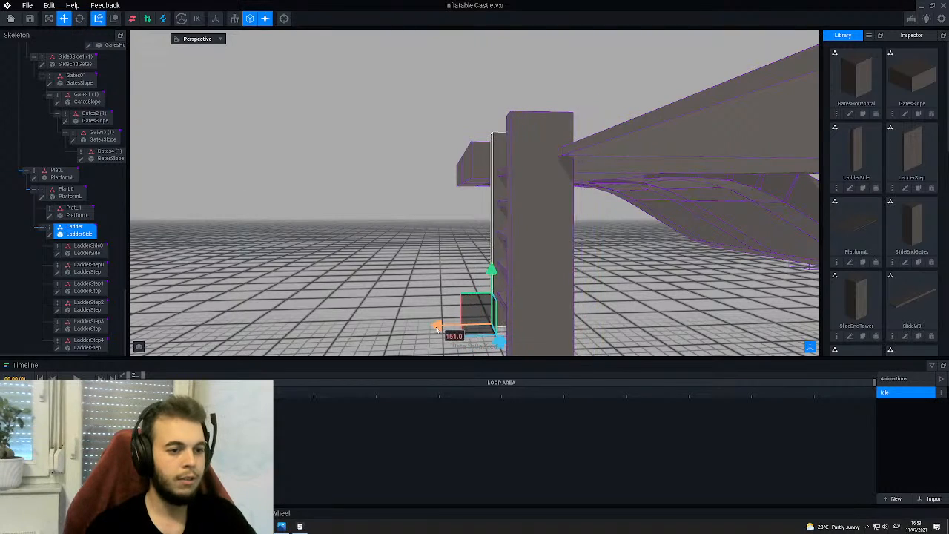
- Orbit around the ladder to check its steps sit between the two side rails
{"action": "right_click_drag", "start_coordinate": [486, 277], "coordinate": [463, 338]}
{"action": "right_click_drag", "start_coordinate": [498, 259], "coordinate": [498, 259]}
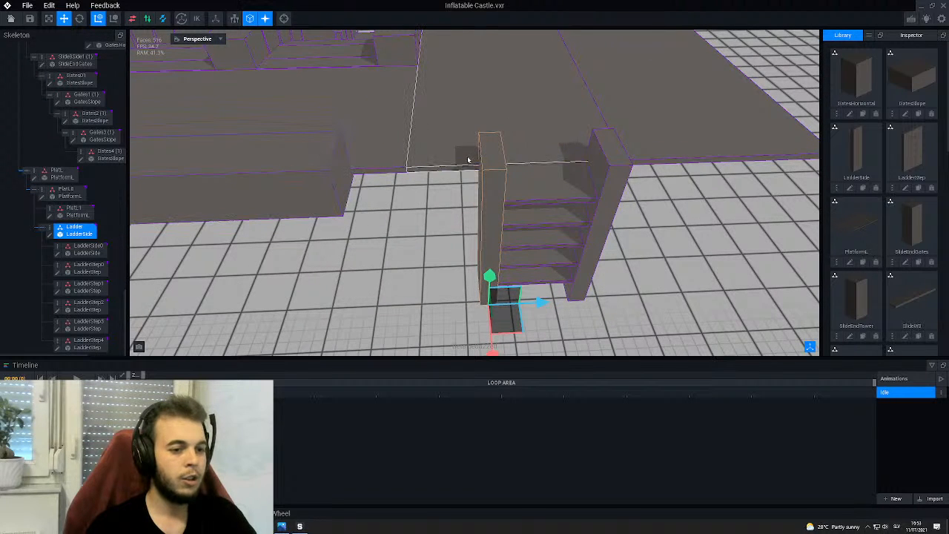
{"action": "right_click_drag", "start_coordinate": [498, 258], "coordinate": [498, 258]}
{"action": "right_click_drag", "start_coordinate": [371, 151], "coordinate": [371, 151]}
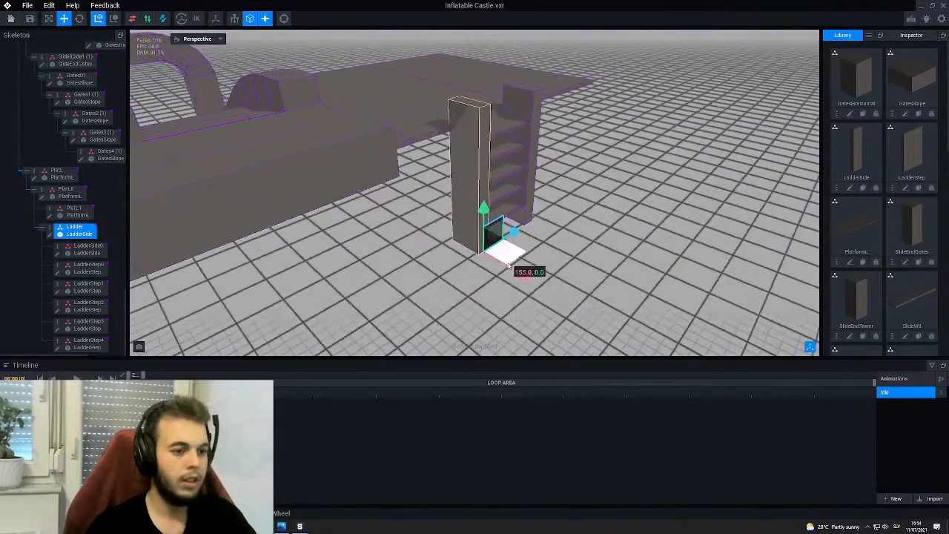
{"action": "scroll", "coordinate": [509, 260], "scroll_direction": "up", "scroll_amount": 3}
{"action": "right_click_drag", "start_coordinate": [534, 290], "coordinate": [475, 229]}
{"action": "scroll", "coordinate": [456, 282], "scroll_direction": "up", "scroll_amount": 3}
{"action": "scroll", "coordinate": [456, 283], "scroll_direction": "up", "scroll_amount": 1}
{"action": "scroll", "coordinate": [439, 285], "scroll_direction": "down", "scroll_amount": 3}
{"action": "scroll", "coordinate": [474, 229], "scroll_direction": "down", "scroll_amount": 5}
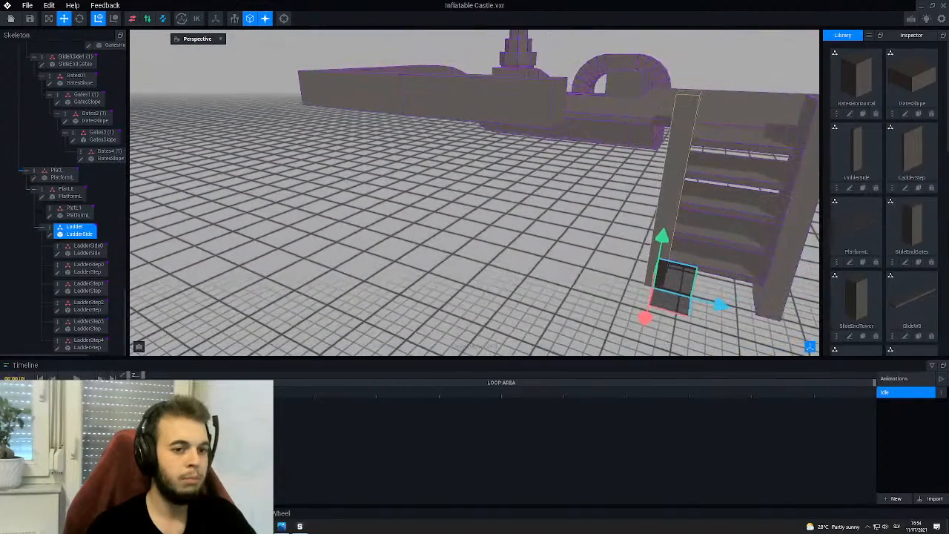
{"action": "right_click_drag", "start_coordinate": [626, 193], "coordinate": [611, 267]}
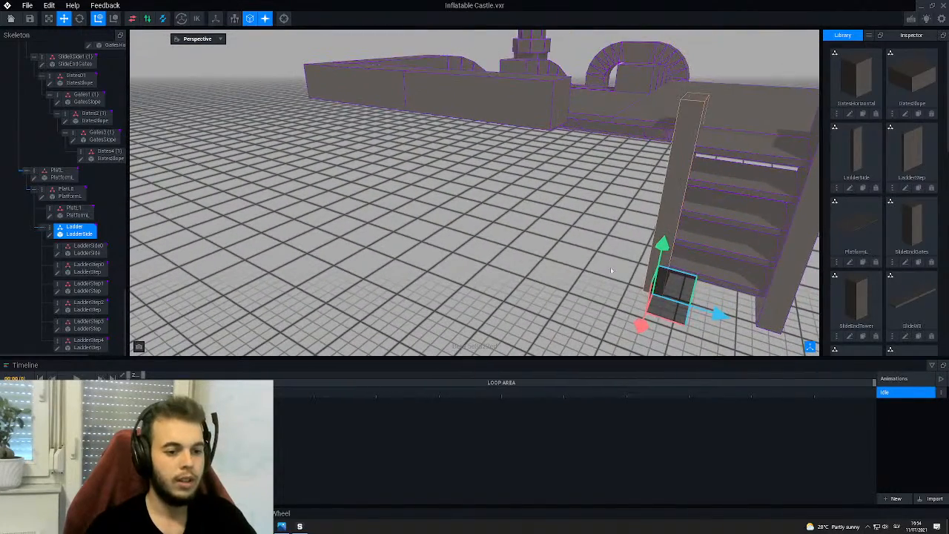
{"action": "scroll", "coordinate": [568, 236], "scroll_direction": "up", "scroll_amount": 1}
{"action": "right_click_drag", "start_coordinate": [537, 250], "coordinate": [517, 226]}
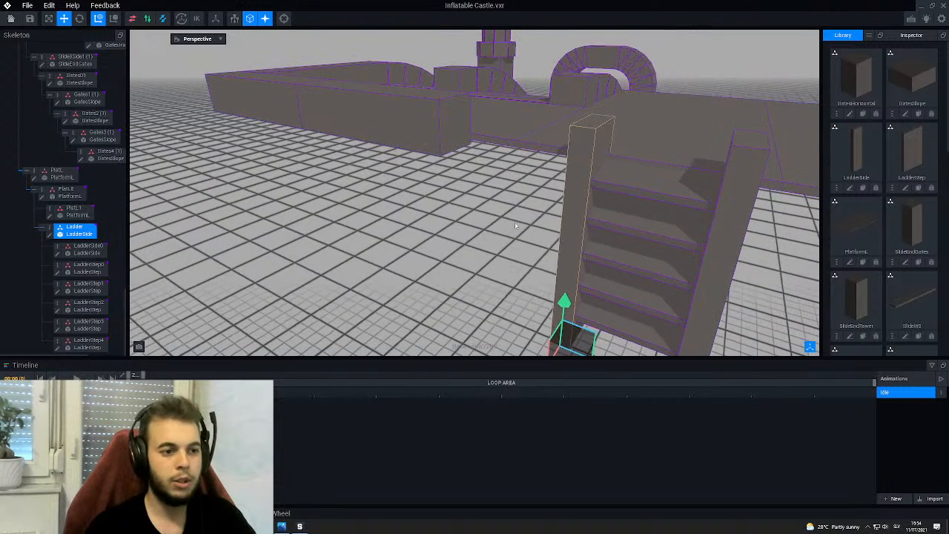
- Create a new child node S014 under wall node S013
{"action": "left_click", "coordinate": [438, 127]}
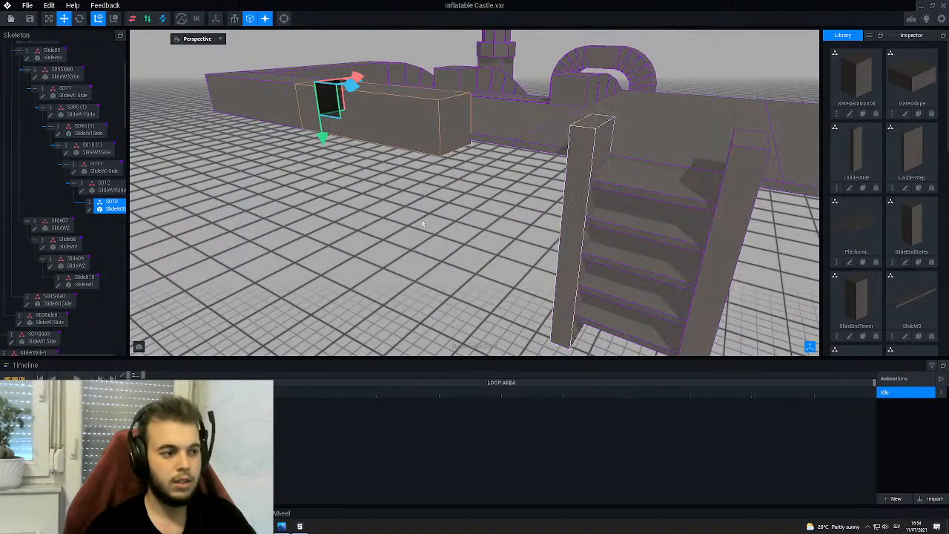
{"action": "right_click", "coordinate": [89, 200]}
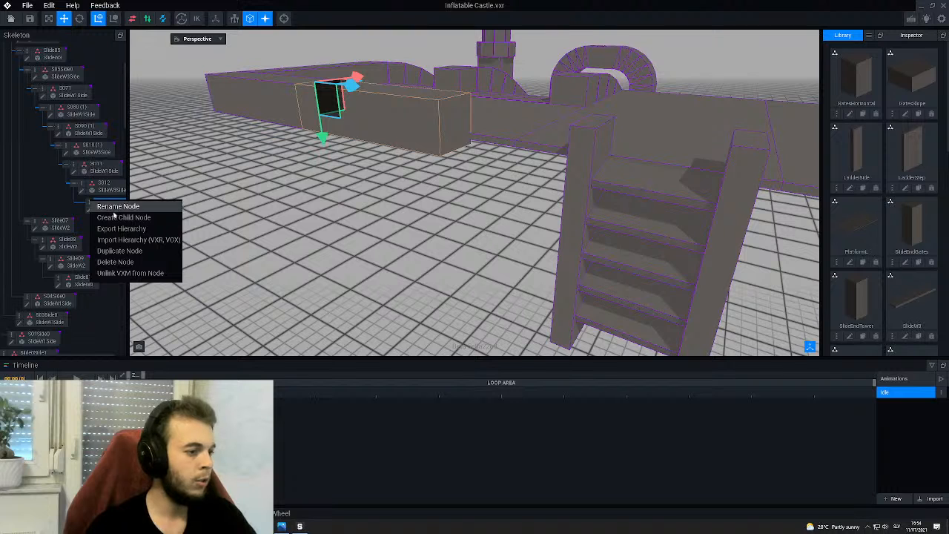
{"action": "left_click", "coordinate": [115, 218]}
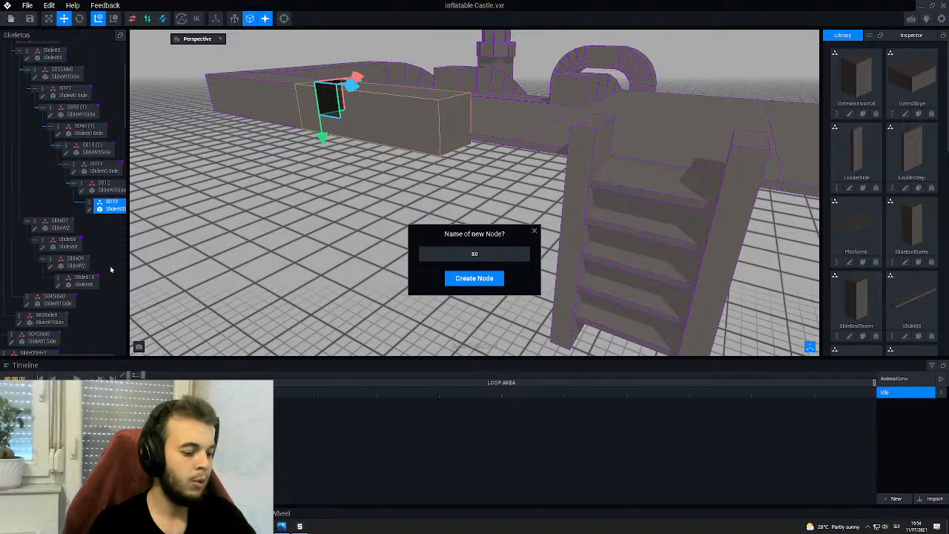
{"action": "key", "text": "Return"}
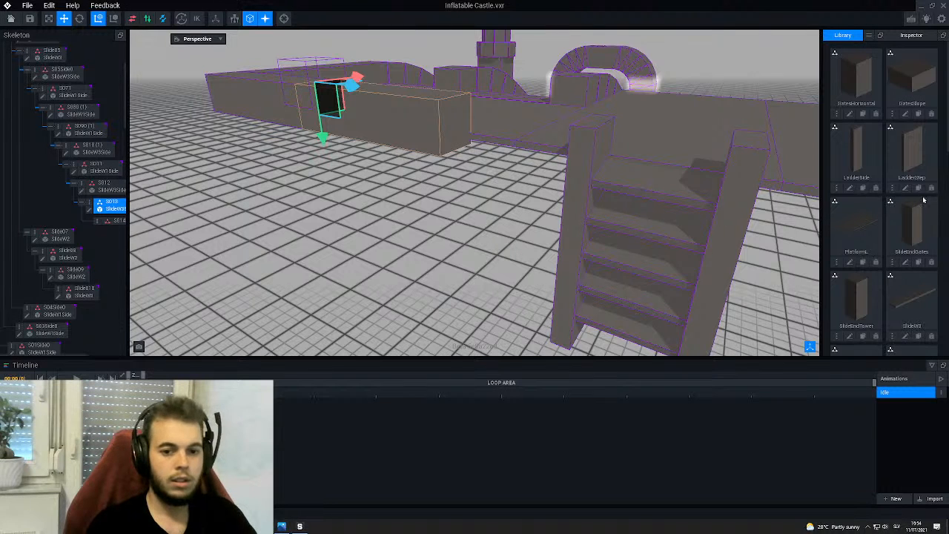
- Attach a wall box piece from the Library to node S014
{"action": "scroll", "coordinate": [897, 183], "scroll_direction": "down", "scroll_amount": 3}
{"action": "scroll", "coordinate": [901, 149], "scroll_direction": "down", "scroll_amount": 1}
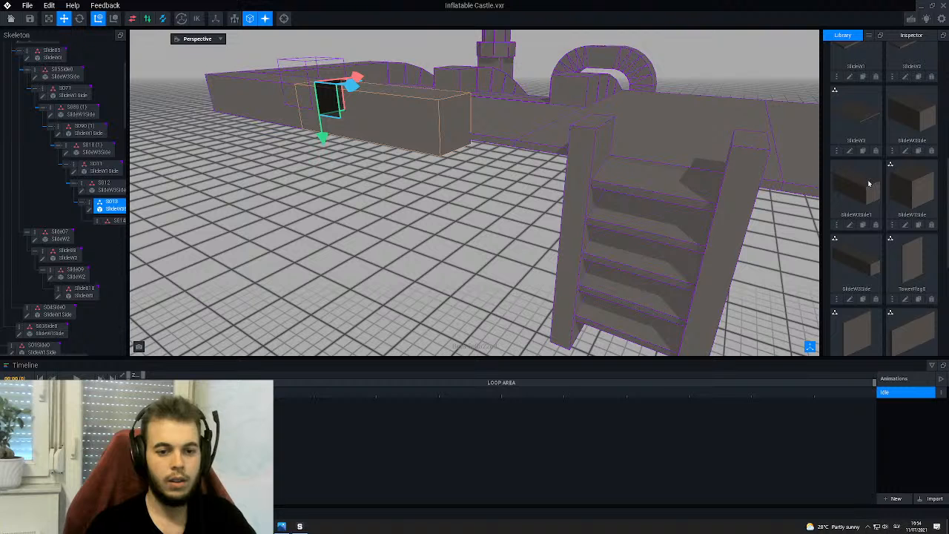
{"action": "left_click_drag", "start_coordinate": [868, 259], "coordinate": [117, 223]}
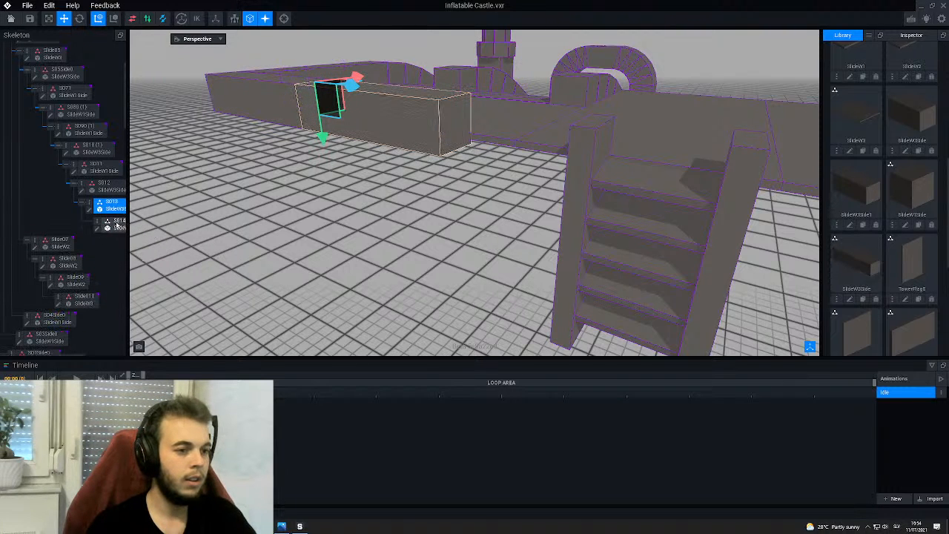
- Slide the new S014 wall box along the castle wall
{"action": "left_click_drag", "start_coordinate": [352, 87], "coordinate": [443, 96]}
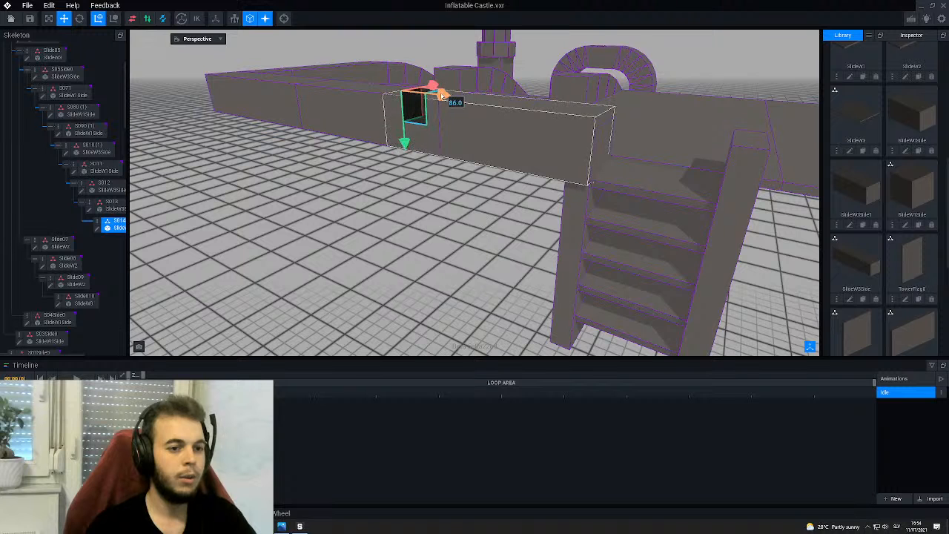
{"action": "right_click_drag", "start_coordinate": [556, 139], "coordinate": [482, 126]}
{"action": "scroll", "coordinate": [556, 139], "scroll_direction": "up", "scroll_amount": 3}
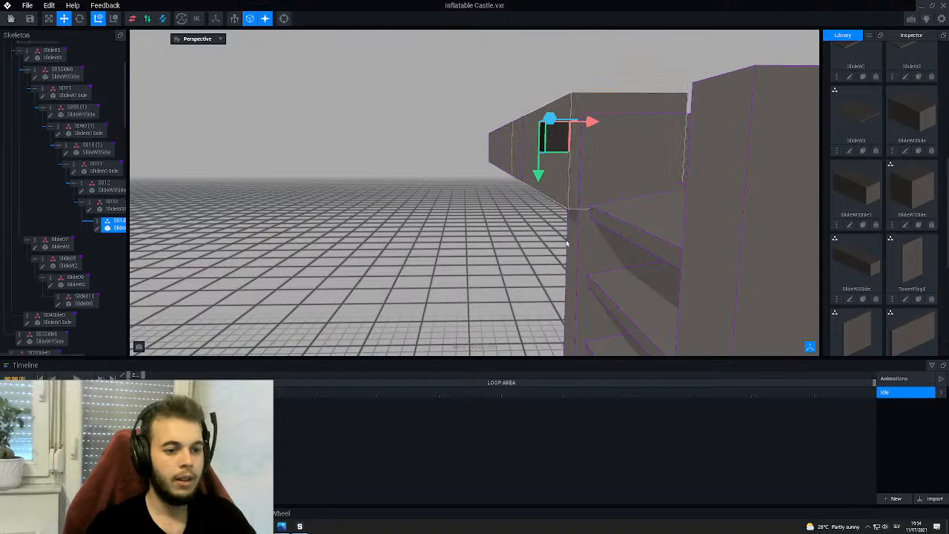
- Nudge the whole Ladder group slightly along X against the platform's front edge
{"action": "left_click", "coordinate": [581, 147]}
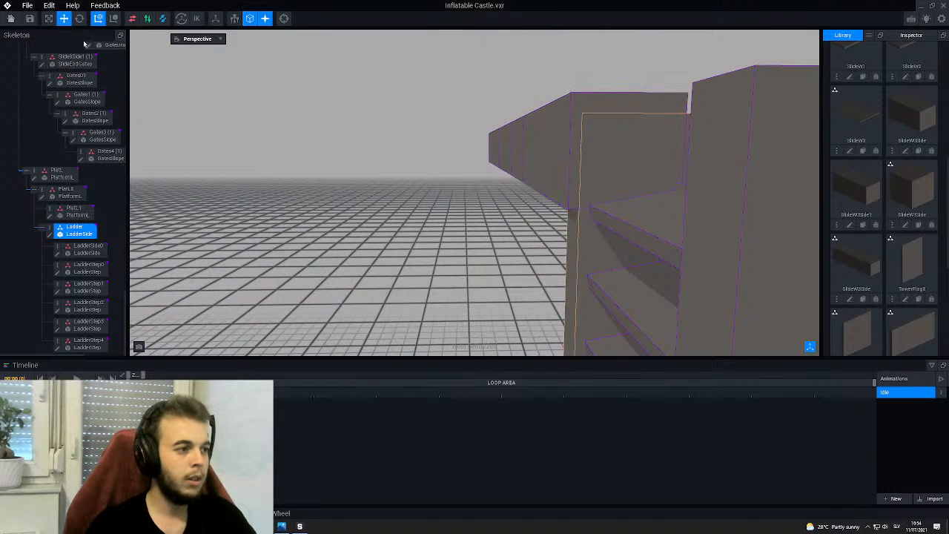
{"action": "scroll", "coordinate": [545, 271], "scroll_direction": "down", "scroll_amount": 1}
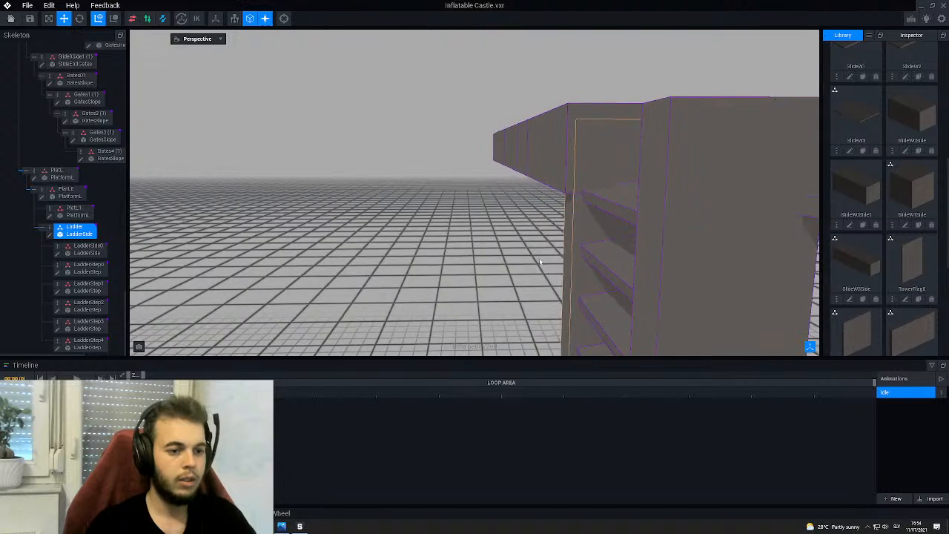
{"action": "middle_click_drag", "start_coordinate": [554, 327], "coordinate": [522, 257]}
{"action": "scroll", "coordinate": [522, 257], "scroll_direction": "down", "scroll_amount": 3}
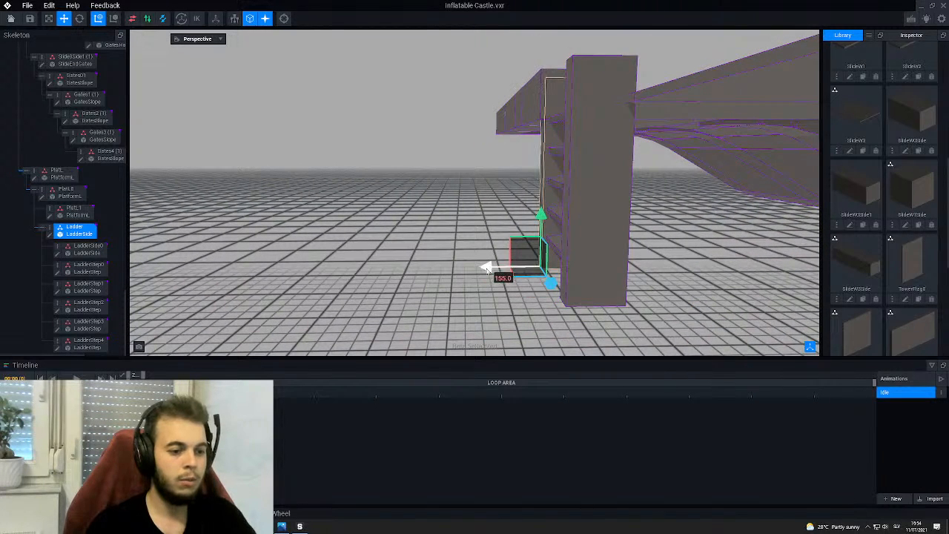
{"action": "left_click_drag", "start_coordinate": [488, 272], "coordinate": [481, 271]}
{"action": "right_click_drag", "start_coordinate": [555, 139], "coordinate": [505, 184]}
{"action": "scroll", "coordinate": [505, 176], "scroll_direction": "up", "scroll_amount": 3}
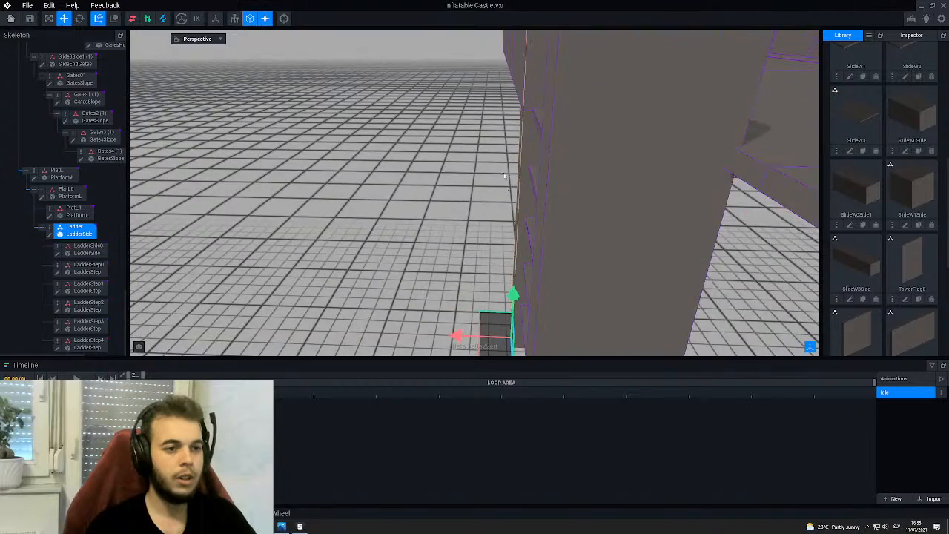
{"action": "scroll", "coordinate": [505, 177], "scroll_direction": "down", "scroll_amount": 6}
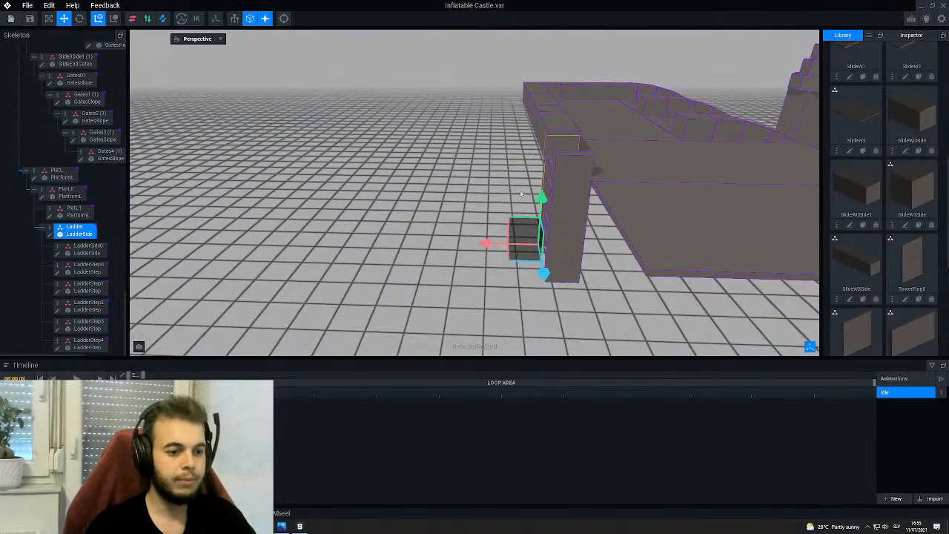
{"action": "right_click_drag", "start_coordinate": [520, 194], "coordinate": [577, 131]}
{"action": "left_click_drag", "start_coordinate": [526, 155], "coordinate": [531, 152]}
{"action": "right_click_drag", "start_coordinate": [531, 152], "coordinate": [466, 150]}
- Tilt the ladder slightly with the Rotate tool, then deselect it
{"action": "left_click", "coordinate": [79, 19]}
{"action": "scroll", "coordinate": [392, 195], "scroll_direction": "up", "scroll_amount": 1}
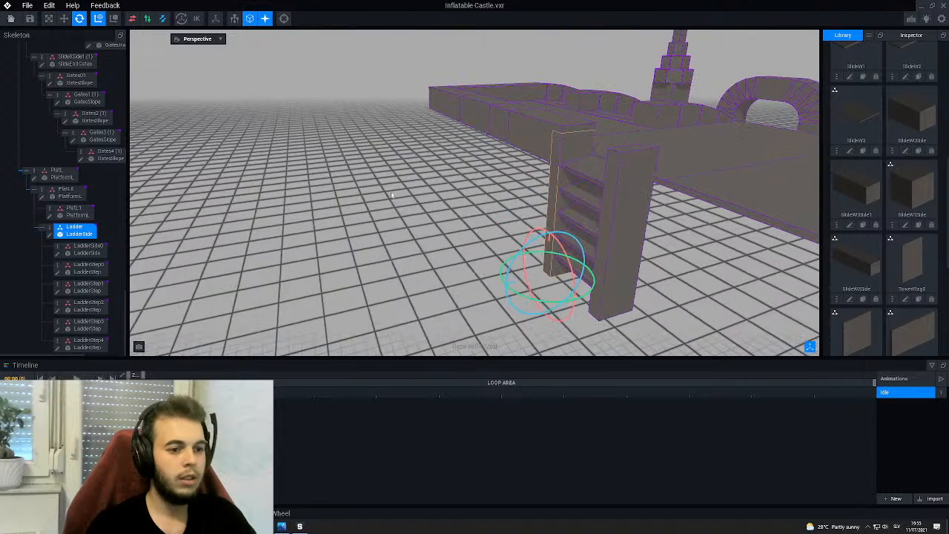
{"action": "left_click_drag", "start_coordinate": [534, 237], "coordinate": [544, 236]}
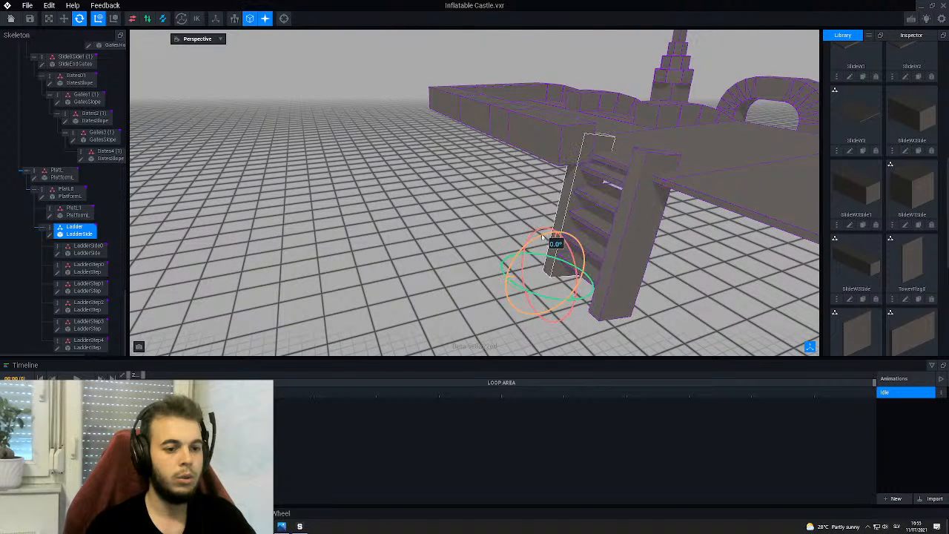
{"action": "right_click_drag", "start_coordinate": [542, 236], "coordinate": [512, 208]}
{"action": "left_click", "coordinate": [466, 196]}
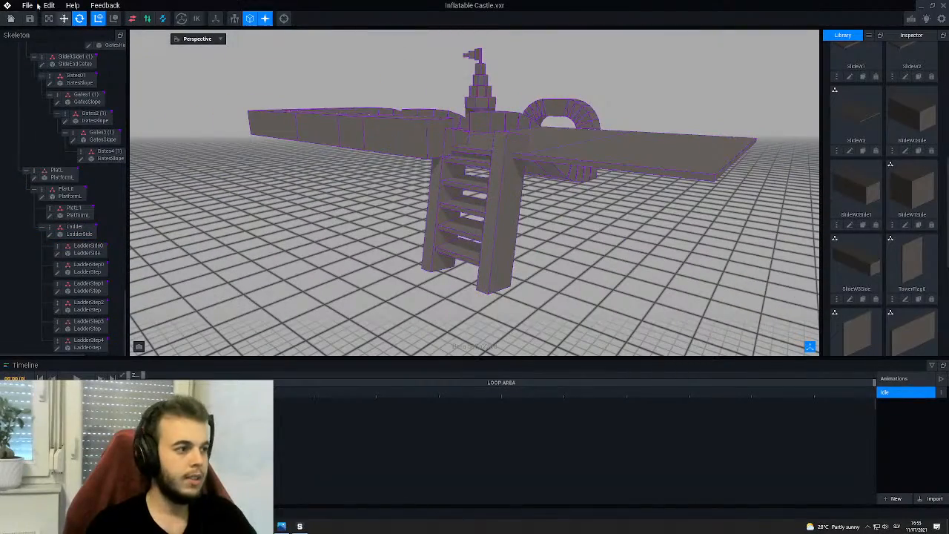
- Raise the top rung LadderStep4 higher between the side rails with the Move tool
{"action": "left_click", "coordinate": [65, 20]}
{"action": "left_click", "coordinate": [466, 169]}
{"action": "right_click_drag", "start_coordinate": [466, 169], "coordinate": [460, 154]}
{"action": "mouse_move", "coordinate": [446, 214]}
{"action": "left_mouse_down"}
{"action": "mouse_move", "coordinate": [446, 201]}
{"action": "mouse_move", "coordinate": [450, 208]}
{"action": "left_mouse_up"}
{"action": "right_click_drag", "start_coordinate": [449, 210], "coordinate": [422, 151]}
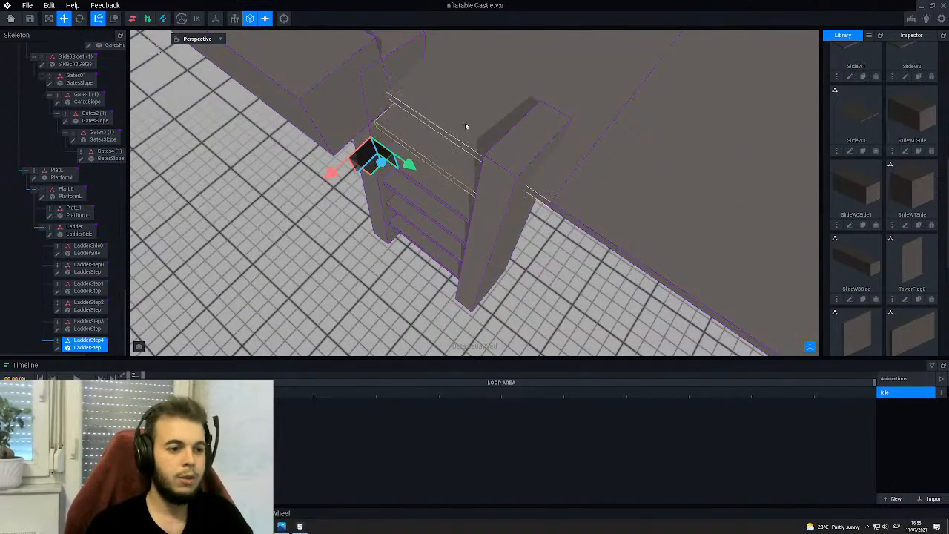
{"action": "right_click_drag", "start_coordinate": [413, 123], "coordinate": [416, 215]}
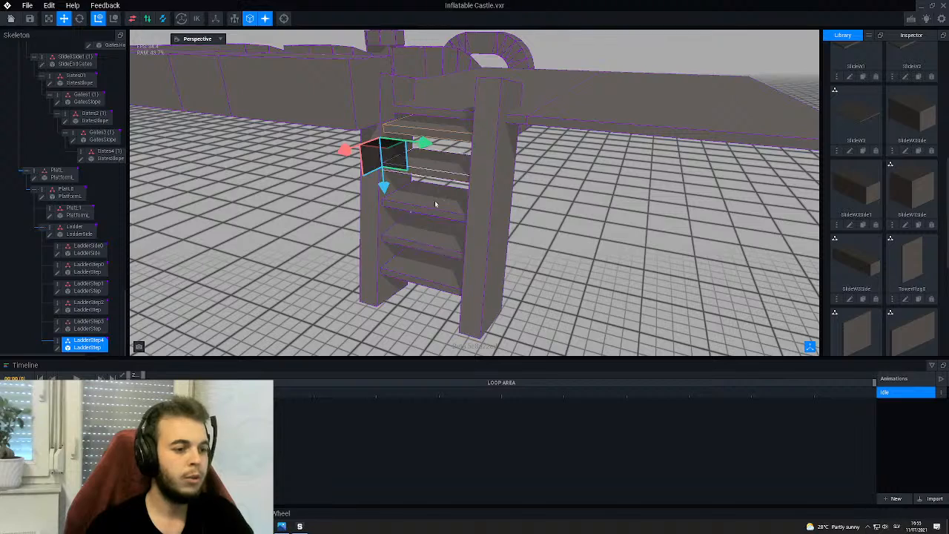
{"action": "scroll", "coordinate": [425, 163], "scroll_direction": "up", "scroll_amount": 6}
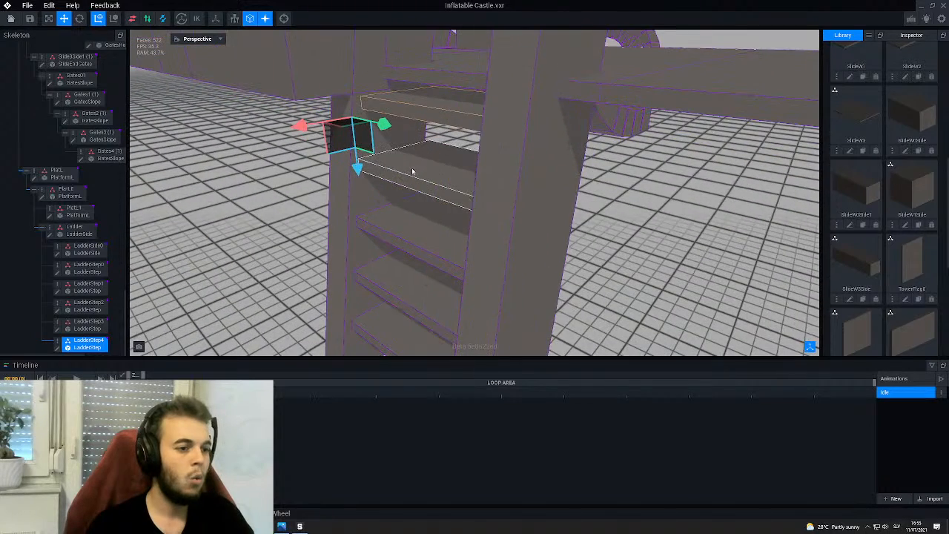
{"action": "right_click_drag", "start_coordinate": [425, 163], "coordinate": [443, 190]}
{"action": "left_click_drag", "start_coordinate": [377, 225], "coordinate": [374, 200]}
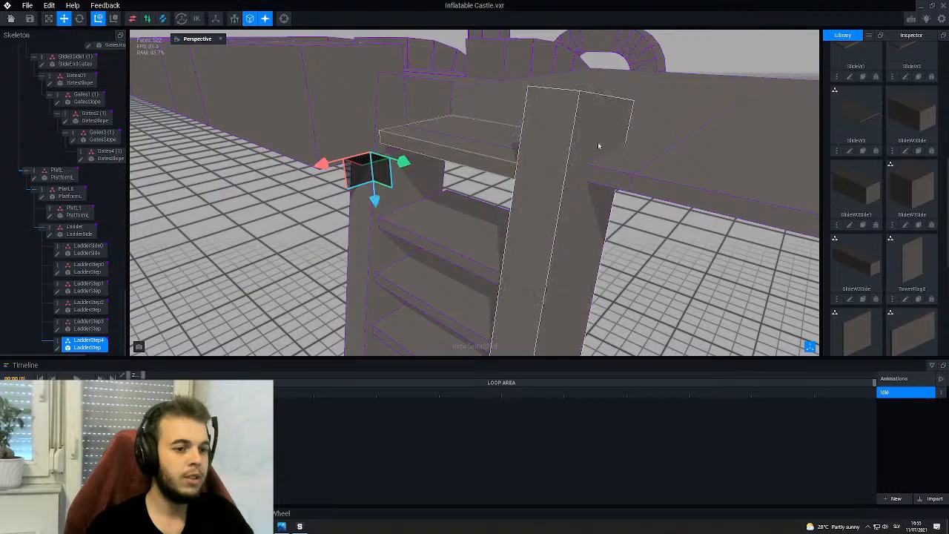
{"action": "right_click_drag", "start_coordinate": [484, 140], "coordinate": [467, 128]}
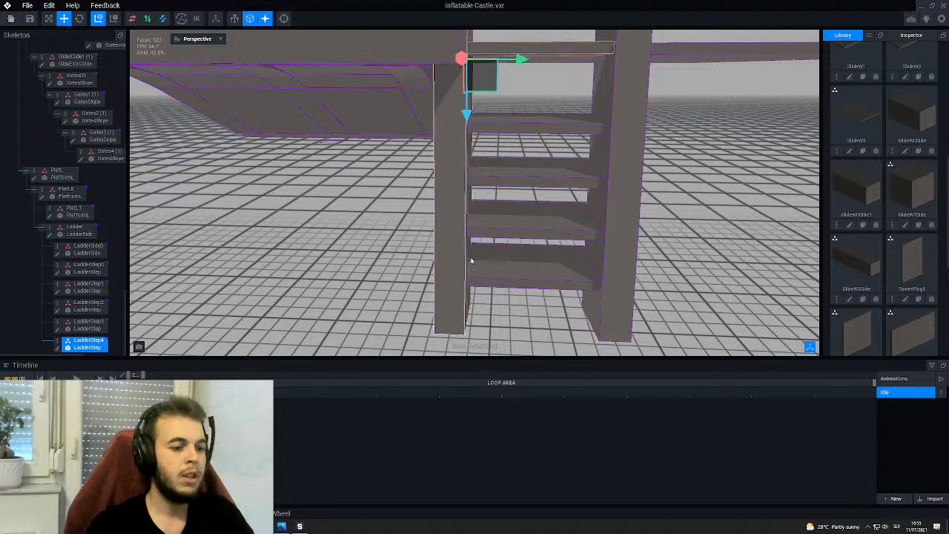
{"action": "left_click", "coordinate": [487, 276]}
- Lower the bottom ladder step slightly
{"action": "middle_click_drag", "start_coordinate": [469, 273], "coordinate": [421, 215]}
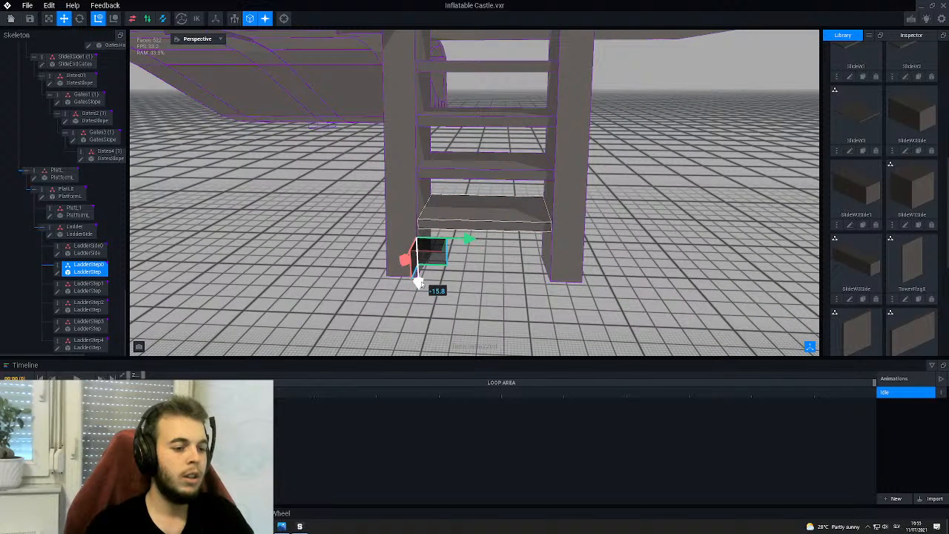
{"action": "left_click_drag", "start_coordinate": [419, 283], "coordinate": [420, 290]}
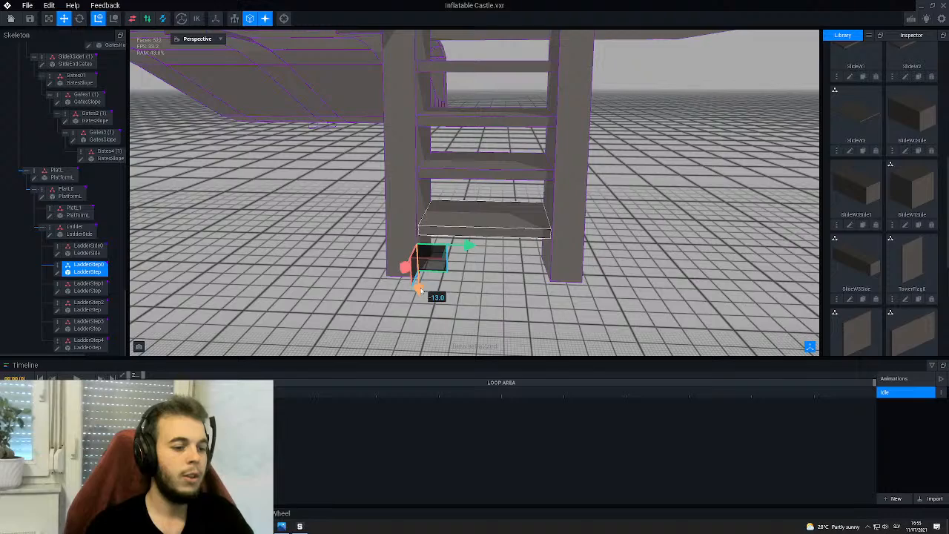
{"action": "middle_click_drag", "start_coordinate": [451, 125], "coordinate": [443, 193]}
{"action": "scroll", "coordinate": [441, 201], "scroll_direction": "down", "scroll_amount": 3}
{"action": "right_click_drag", "start_coordinate": [527, 184], "coordinate": [457, 179]}
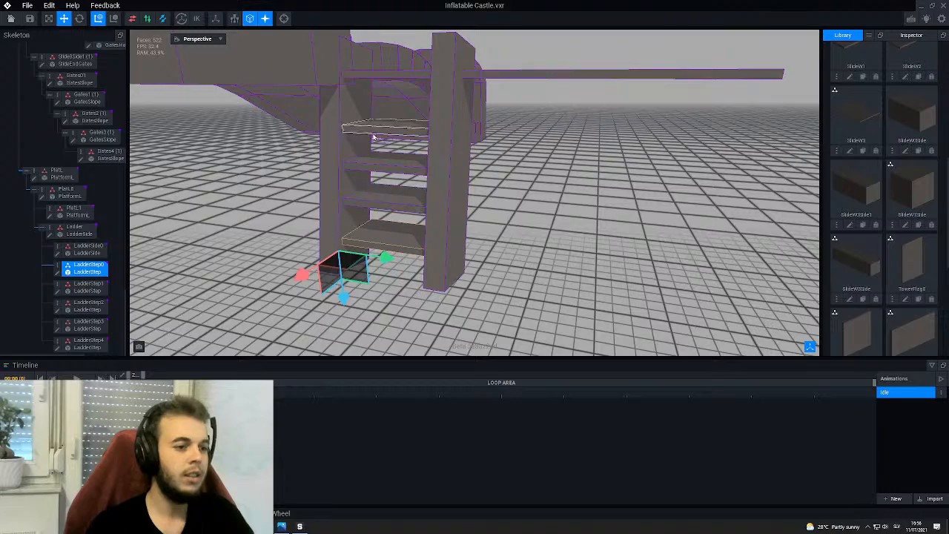
{"action": "right_click_drag", "start_coordinate": [370, 191], "coordinate": [361, 195]}
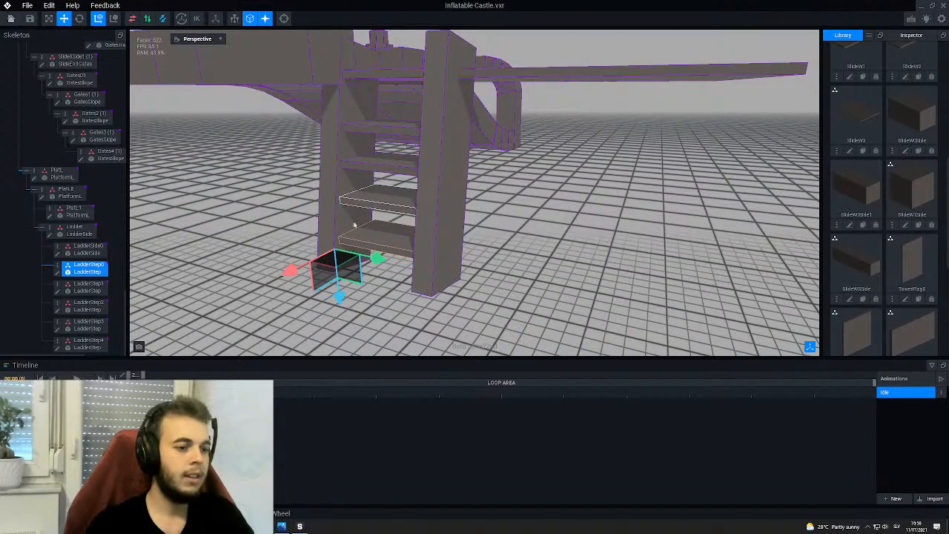
{"action": "scroll", "coordinate": [352, 222], "scroll_direction": "up", "scroll_amount": 2}
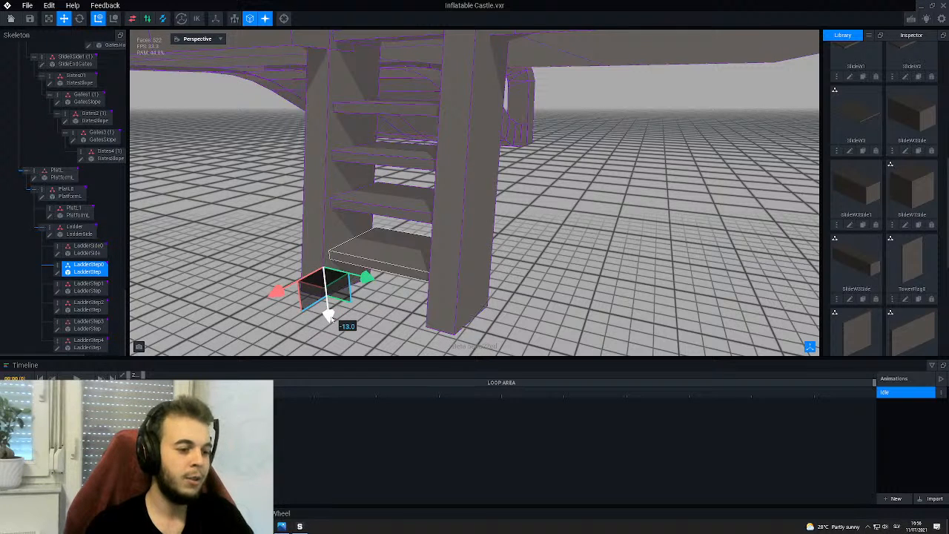
- Raise the second, third and fourth ladder steps to evenly spaced heights
{"action": "left_click_drag", "start_coordinate": [328, 315], "coordinate": [330, 265]}
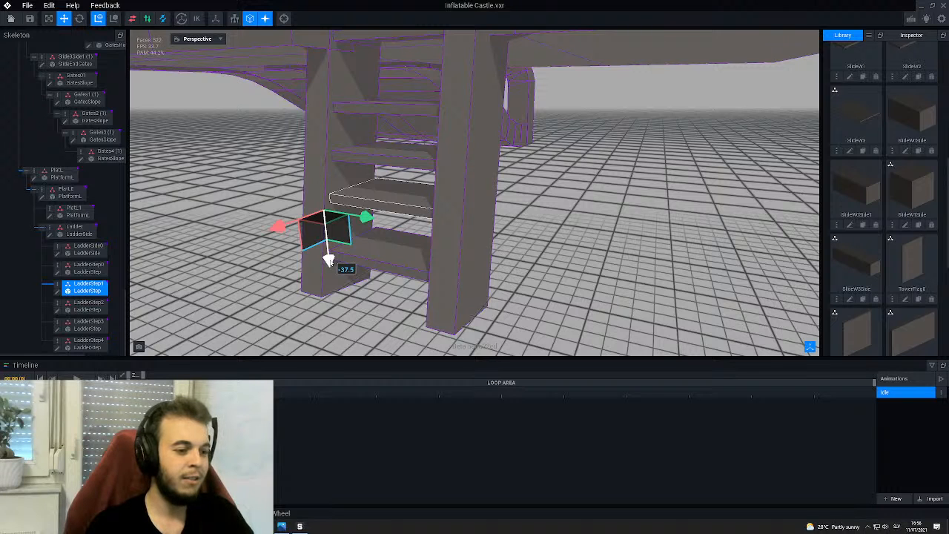
{"action": "left_click_drag", "start_coordinate": [329, 260], "coordinate": [330, 259]}
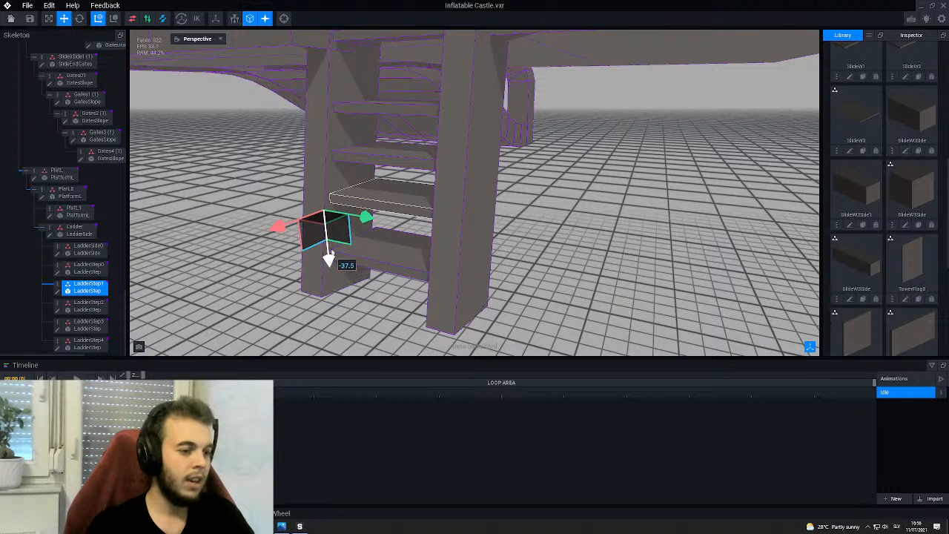
{"action": "left_click", "coordinate": [359, 159]}
{"action": "left_click_drag", "start_coordinate": [330, 218], "coordinate": [330, 219]}
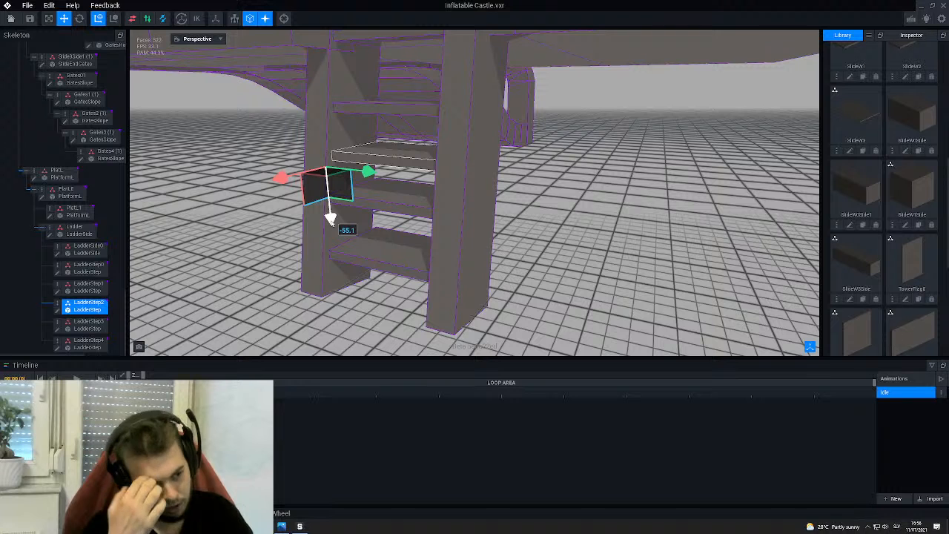
{"action": "left_click_drag", "start_coordinate": [332, 220], "coordinate": [333, 212]}
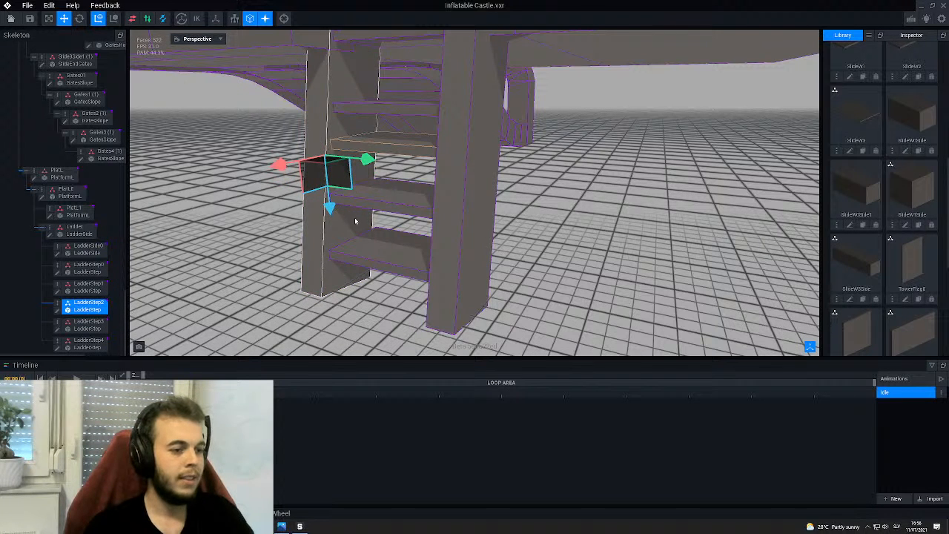
{"action": "middle_click_drag", "start_coordinate": [369, 213], "coordinate": [374, 294]}
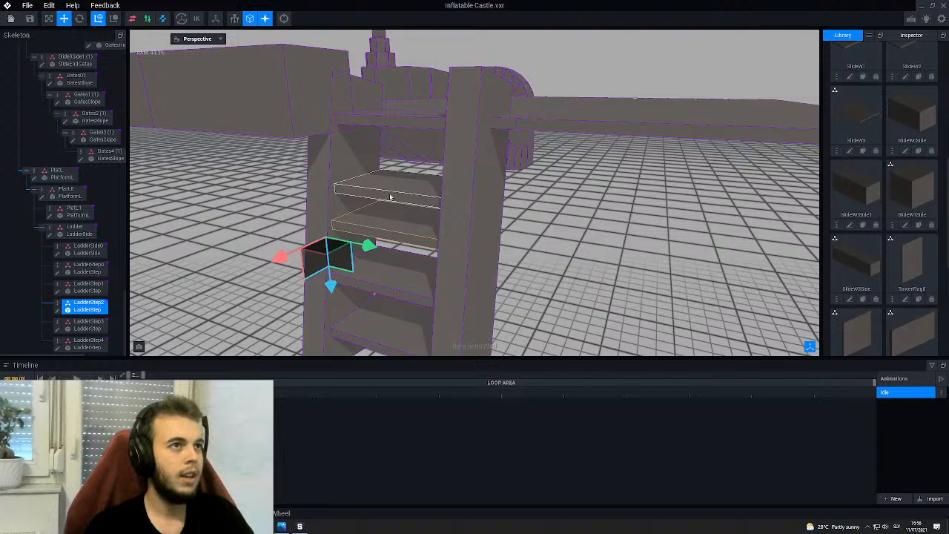
{"action": "left_click", "coordinate": [391, 197]}
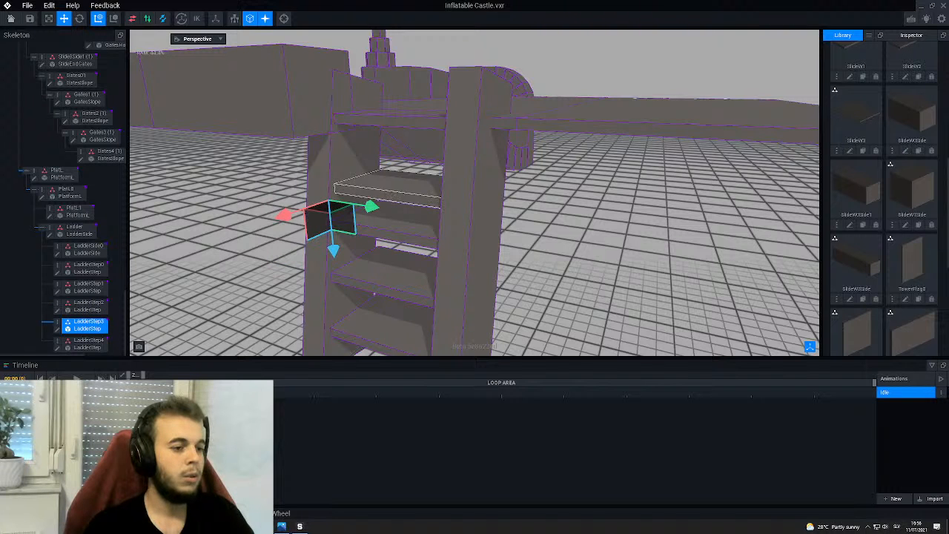
{"action": "right_click_drag", "start_coordinate": [391, 196], "coordinate": [405, 198]}
{"action": "mouse_move", "coordinate": [339, 250]}
{"action": "left_mouse_down"}
{"action": "mouse_move", "coordinate": [348, 234]}
{"action": "mouse_move", "coordinate": [338, 234]}
{"action": "left_mouse_up"}
{"action": "left_click", "coordinate": [389, 194]}
{"action": "scroll", "coordinate": [390, 194], "scroll_direction": "down", "scroll_amount": 5}
{"action": "right_click_drag", "start_coordinate": [389, 193], "coordinate": [389, 193]}
{"action": "left_click", "coordinate": [291, 158]}
{"action": "right_click_drag", "start_coordinate": [345, 151], "coordinate": [344, 151]}
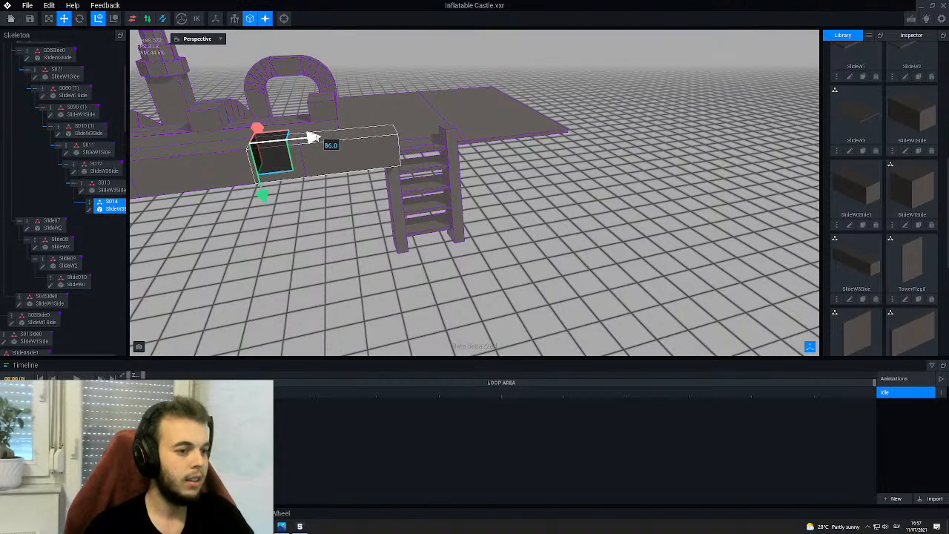
{"action": "mouse_move", "coordinate": [311, 137]}
{"action": "left_mouse_down"}
{"action": "mouse_move", "coordinate": [363, 132]}
{"action": "mouse_move", "coordinate": [300, 138]}
{"action": "left_mouse_up"}
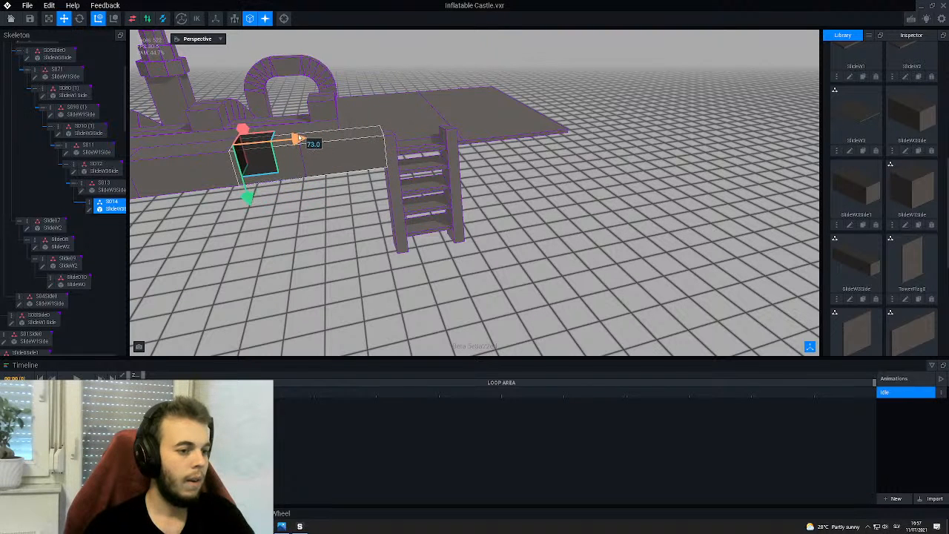
{"action": "left_click_drag", "start_coordinate": [300, 184], "coordinate": [300, 184]}
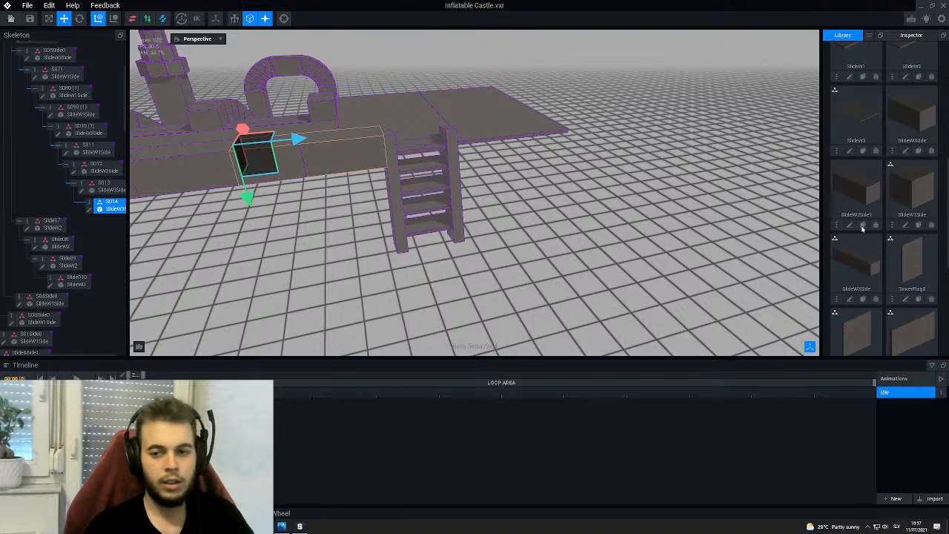
{"action": "right_click_drag", "start_coordinate": [389, 162], "coordinate": [386, 161]}
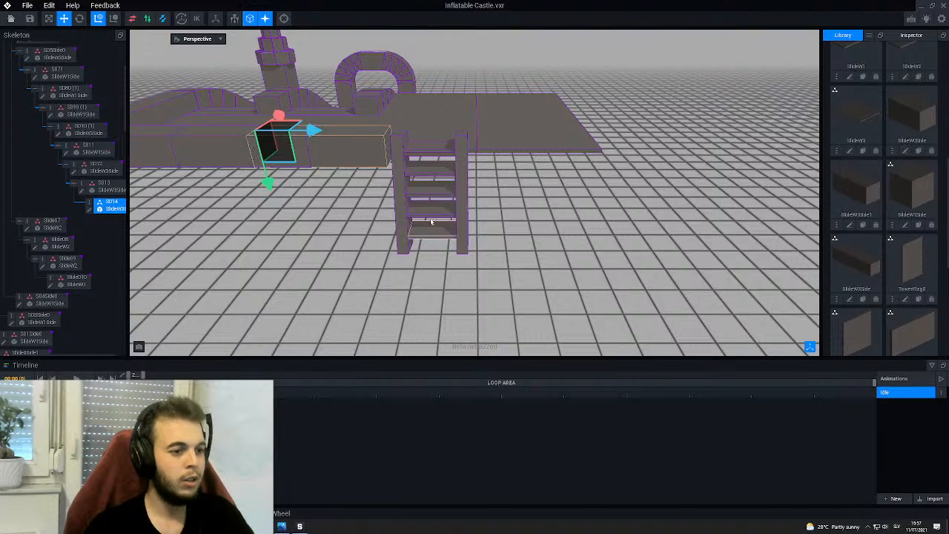
{"action": "scroll", "coordinate": [402, 169], "scroll_direction": "up", "scroll_amount": 1}
{"action": "scroll", "coordinate": [402, 169], "scroll_direction": "up", "scroll_amount": 1}
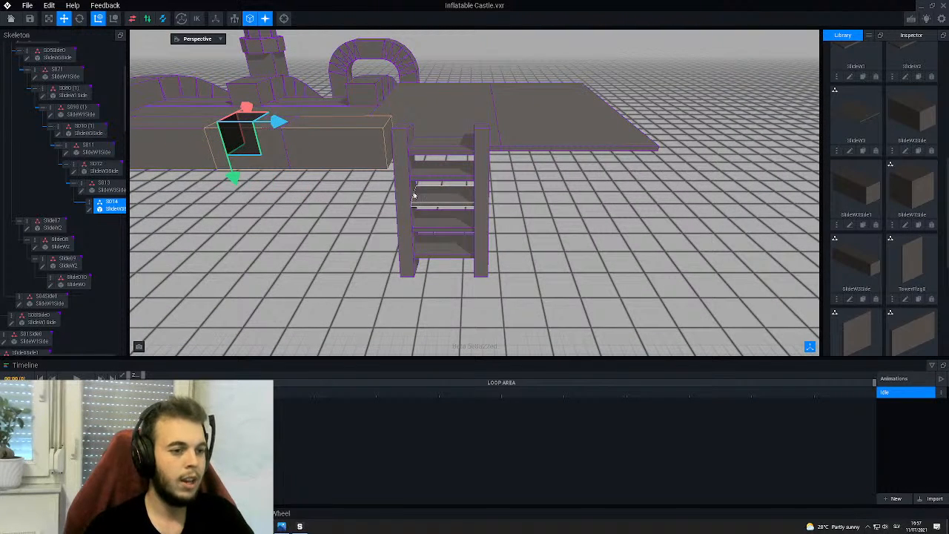
{"action": "right_click_drag", "start_coordinate": [394, 191], "coordinate": [394, 191]}
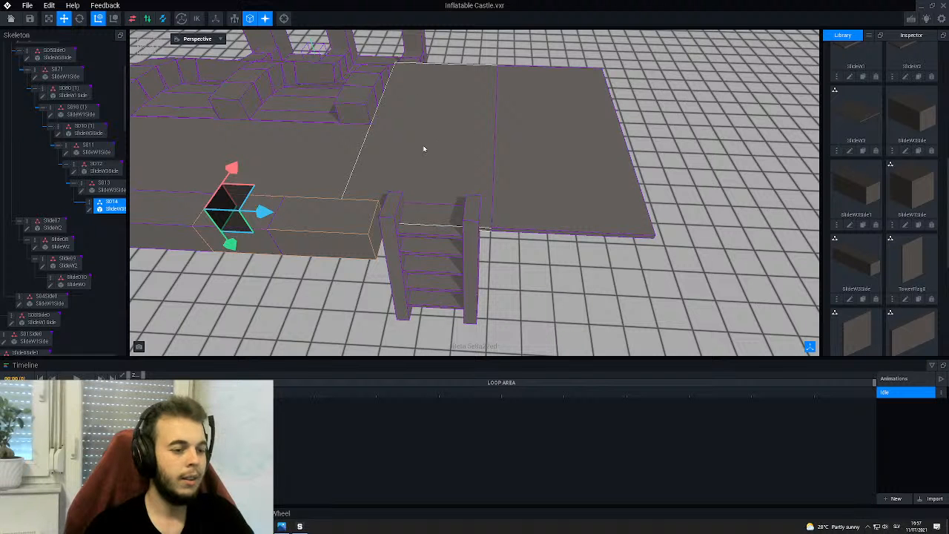
- Move the whole Ladder group 4 units left along X, to -4.0
{"action": "left_click", "coordinate": [425, 171]}
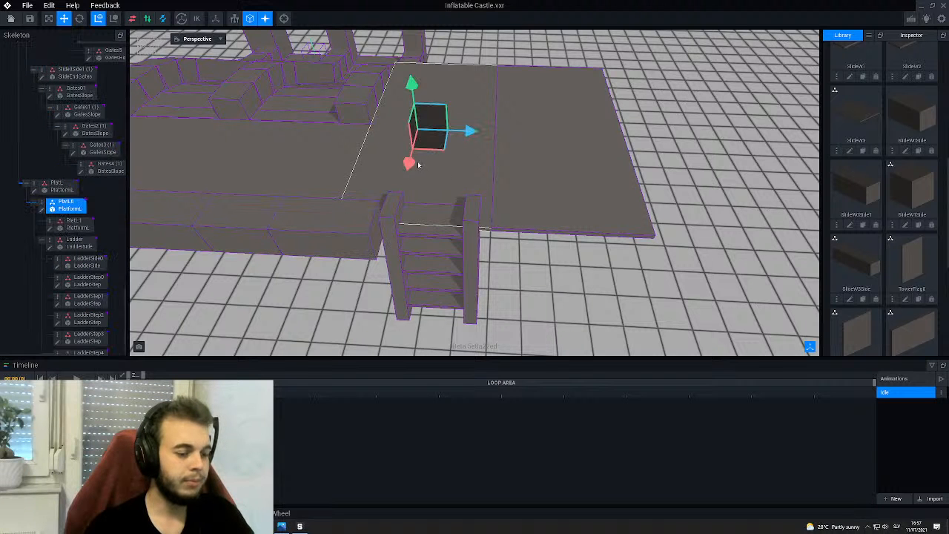
{"action": "middle_click_drag", "start_coordinate": [418, 163], "coordinate": [417, 163]}
{"action": "left_click", "coordinate": [412, 178]}
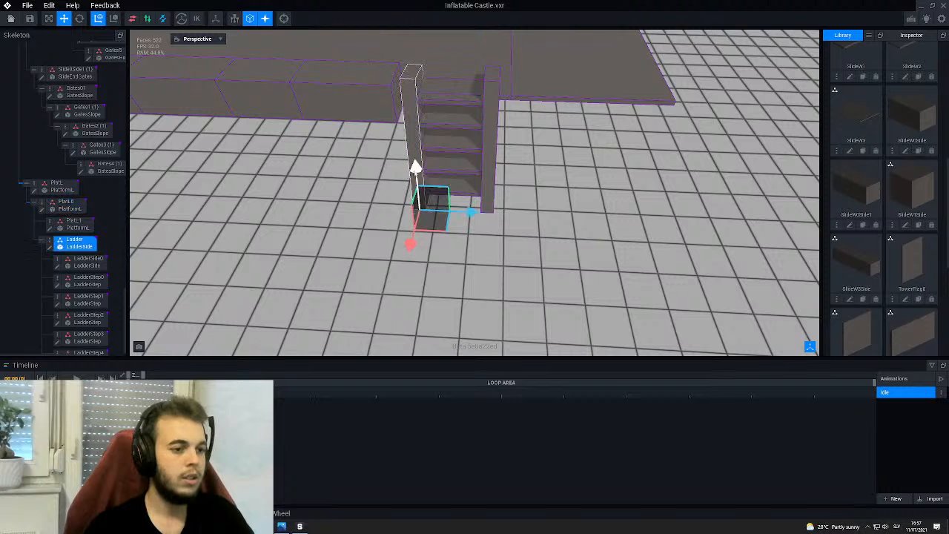
{"action": "left_click_drag", "start_coordinate": [471, 214], "coordinate": [466, 215]}
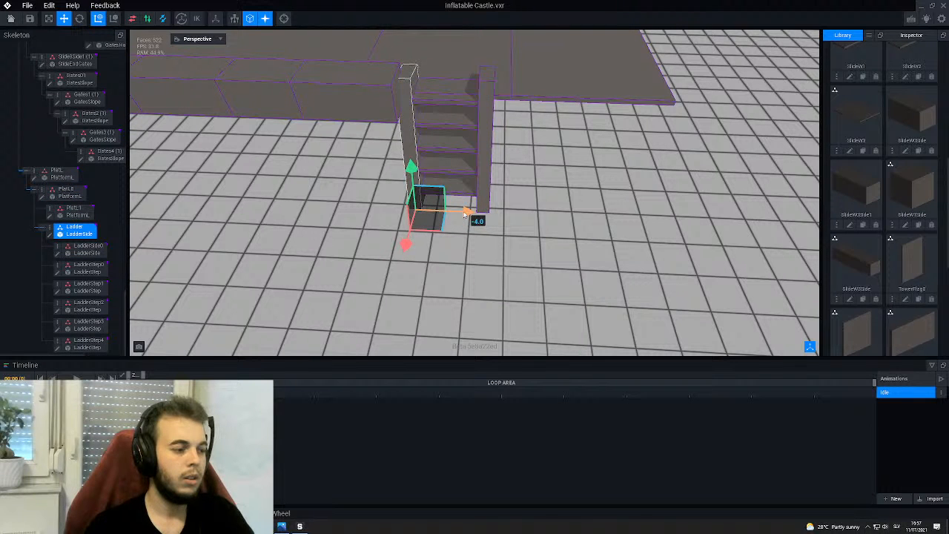
{"action": "left_click_drag", "start_coordinate": [450, 216], "coordinate": [450, 216]}
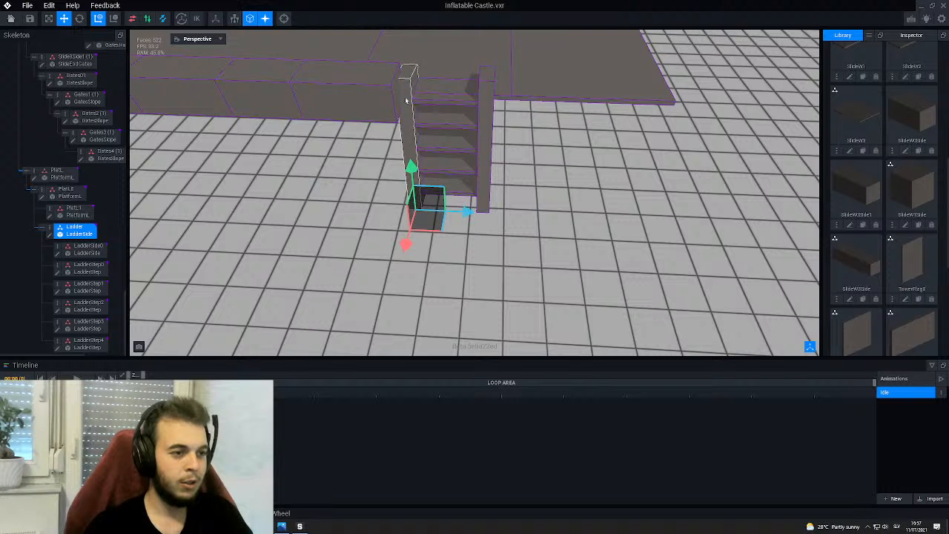
- Bring the ladder into view and select its top step, LadderStep4
{"action": "middle_click_drag", "start_coordinate": [403, 110], "coordinate": [420, 238]}
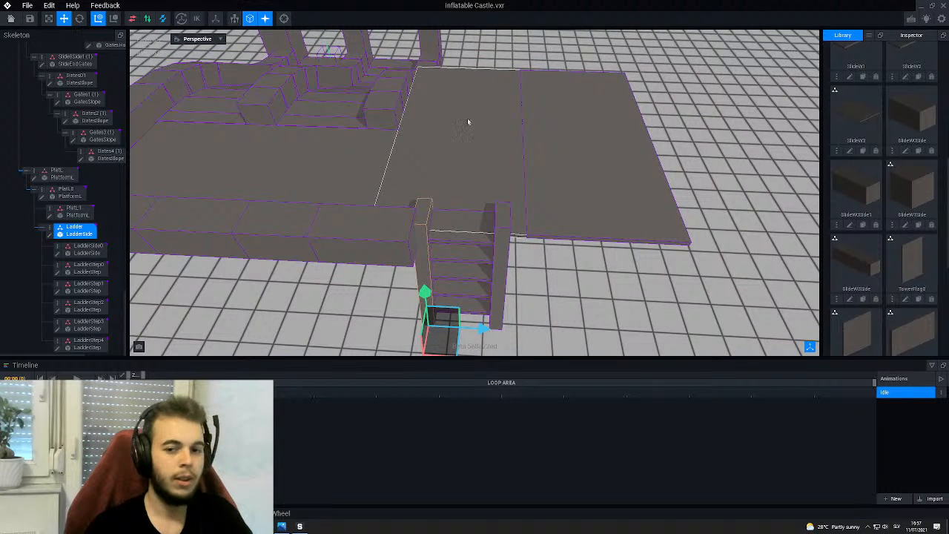
{"action": "middle_click_drag", "start_coordinate": [451, 224], "coordinate": [451, 150]}
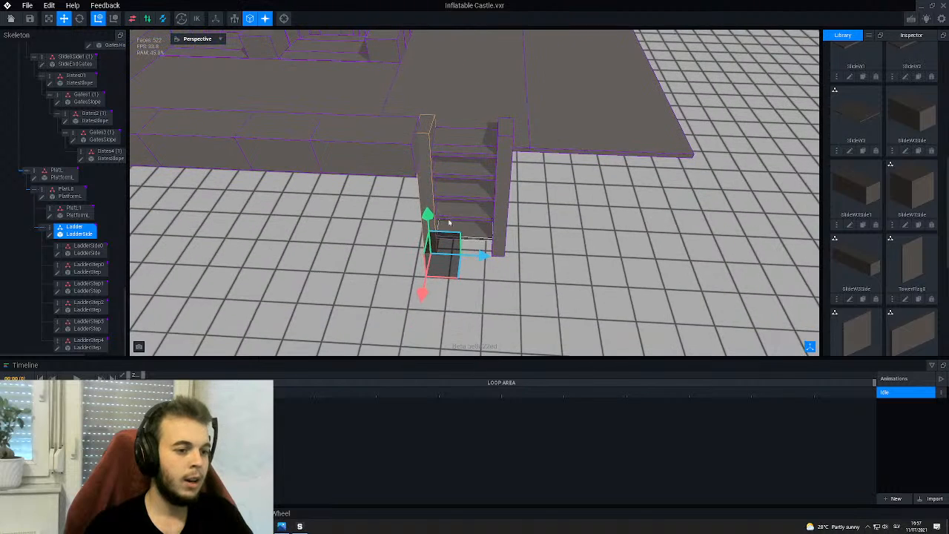
{"action": "right_click_drag", "start_coordinate": [476, 189], "coordinate": [461, 180]}
{"action": "left_click", "coordinate": [461, 149]}
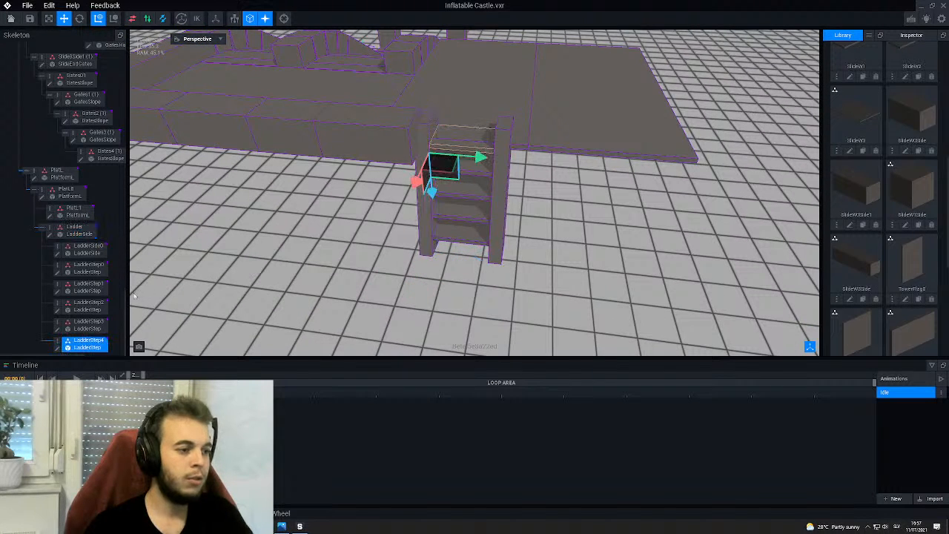
{"action": "left_click_drag", "start_coordinate": [435, 182], "coordinate": [358, 243]}
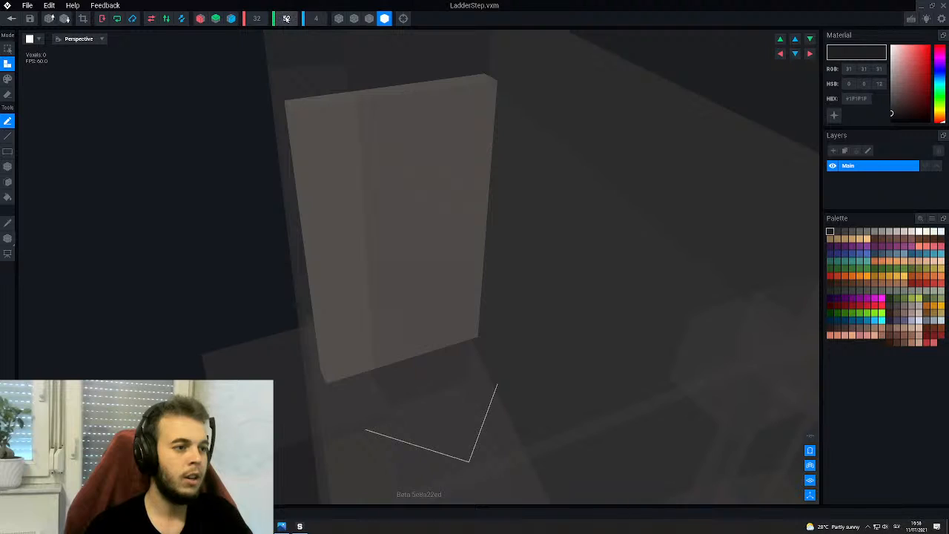
- Close the LadderStep model and save its changes
{"action": "left_click", "coordinate": [11, 18]}
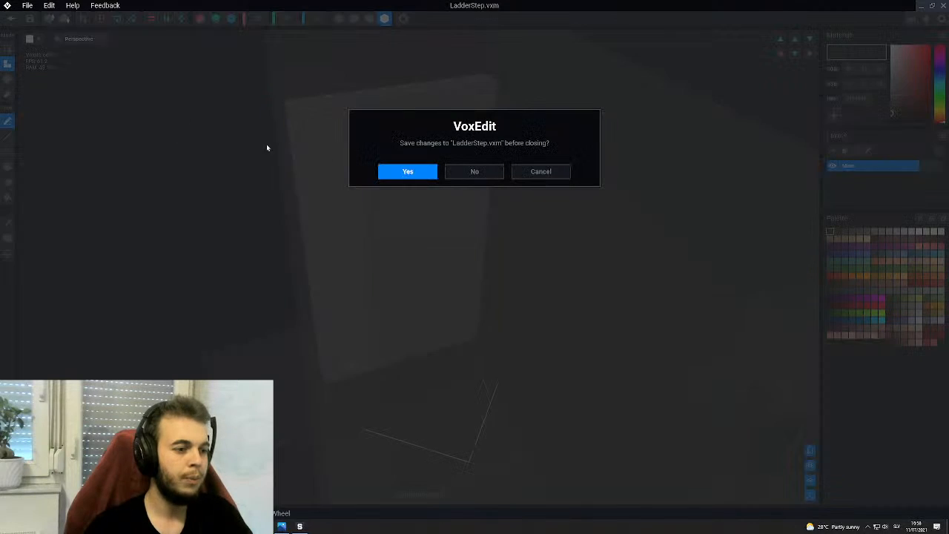
{"action": "left_click", "coordinate": [407, 171]}
{"action": "scroll", "coordinate": [475, 239], "scroll_direction": "down", "scroll_amount": 5}
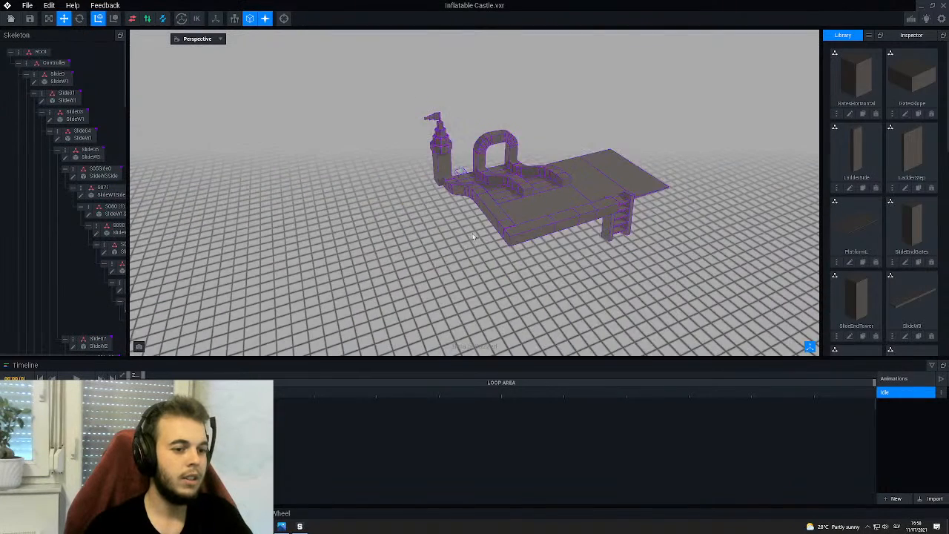
{"action": "right_click_drag", "start_coordinate": [474, 236], "coordinate": [406, 212]}
{"action": "scroll", "coordinate": [413, 207], "scroll_direction": "up", "scroll_amount": 5}
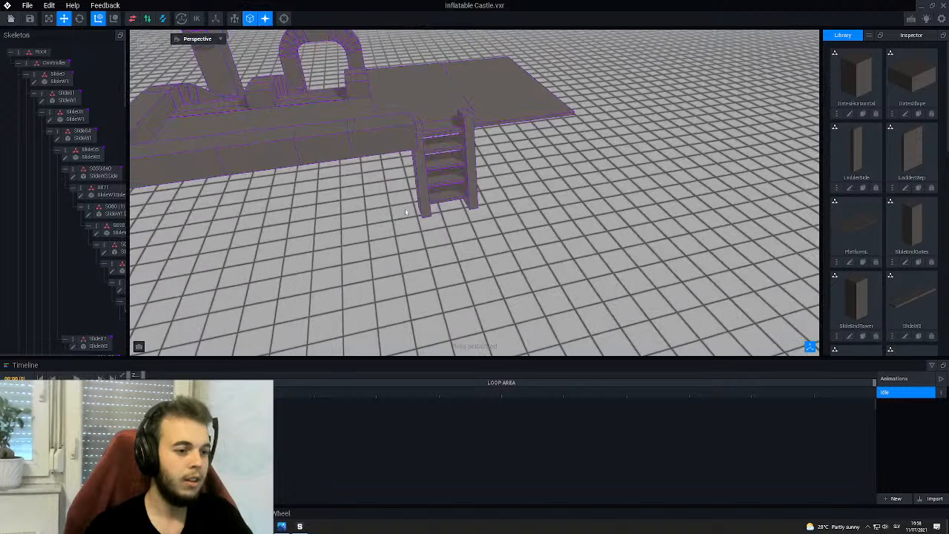
- Open the LadderSide model, inspect it, then close it and answer the save prompt
{"action": "left_click", "coordinate": [420, 195]}
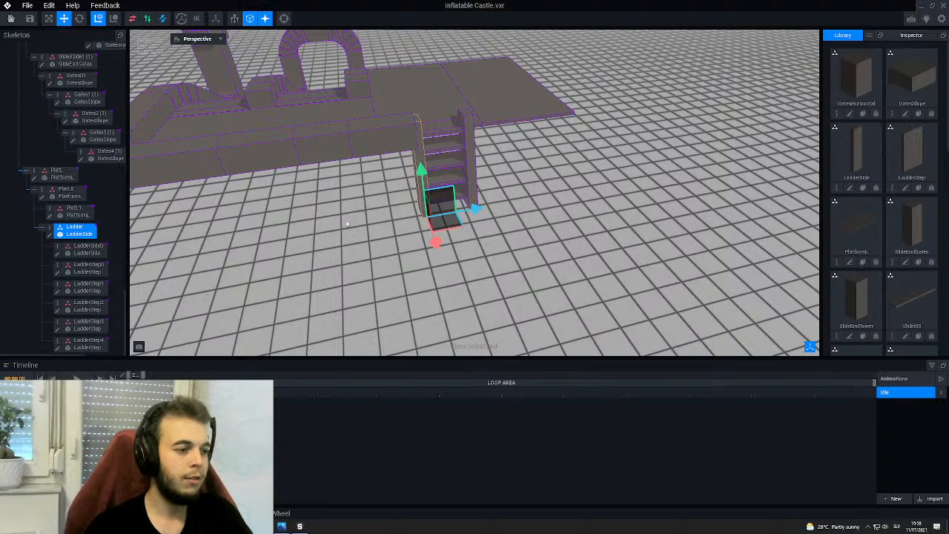
{"action": "left_click", "coordinate": [56, 254]}
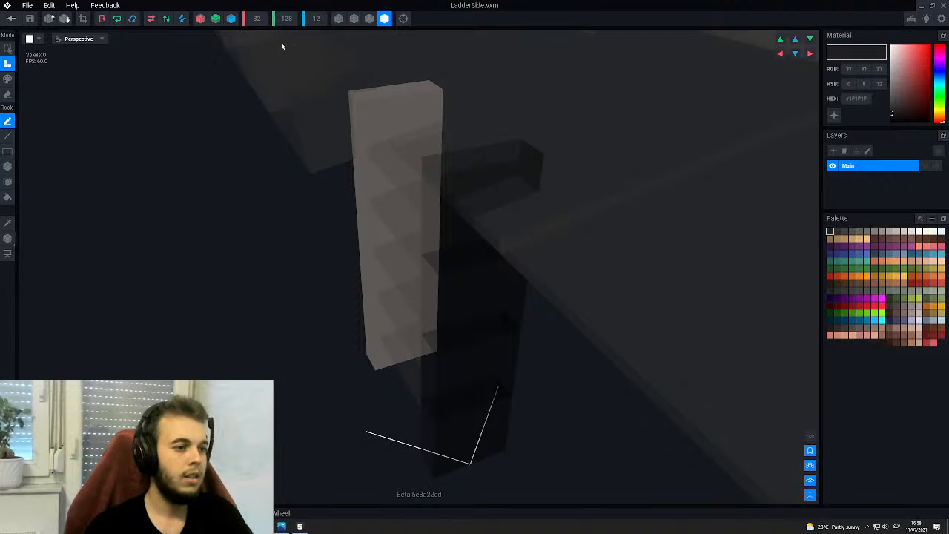
{"action": "right_click_drag", "start_coordinate": [293, 221], "coordinate": [117, 173]}
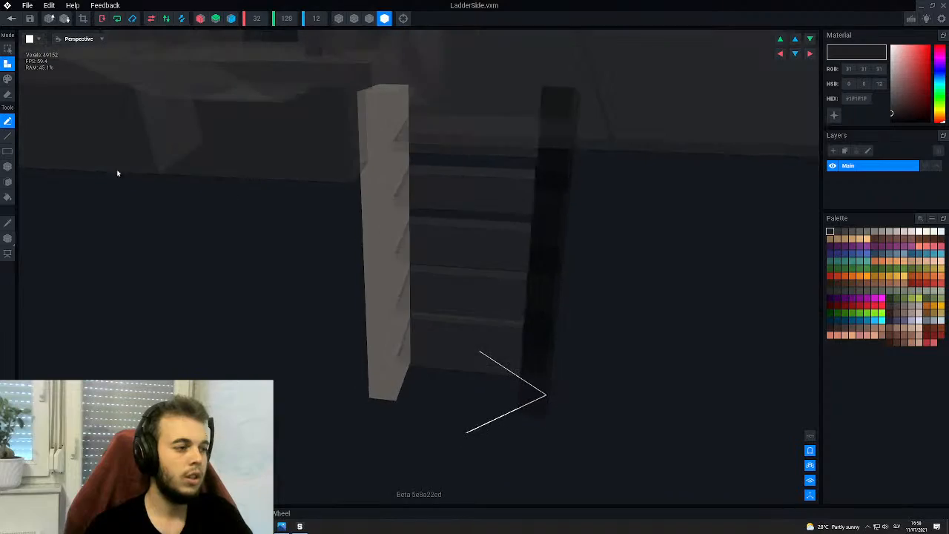
{"action": "left_click", "coordinate": [11, 18]}
{"action": "left_click", "coordinate": [407, 171]}
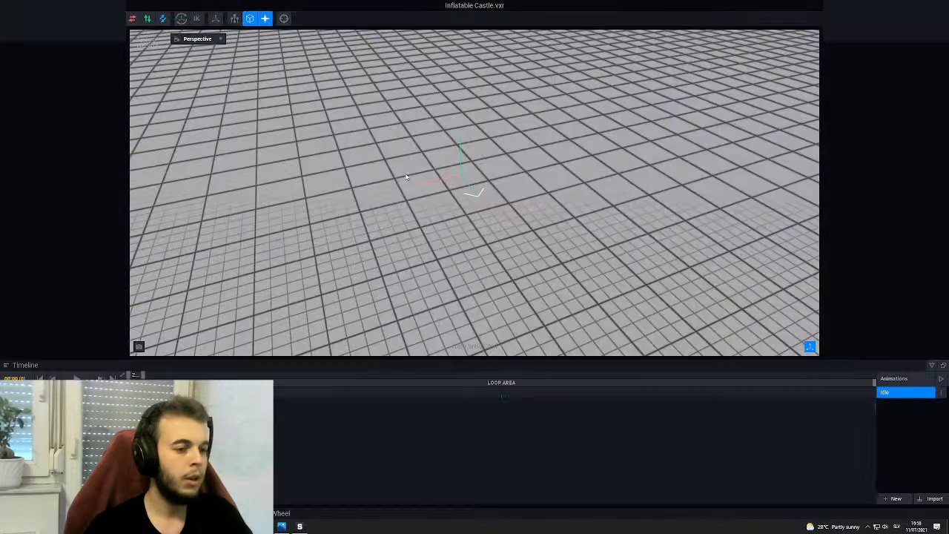
- Select the ladder's side post and move the ladder further left along X
{"action": "scroll", "coordinate": [407, 178], "scroll_direction": "down", "scroll_amount": 8}
{"action": "right_click_drag", "start_coordinate": [407, 178], "coordinate": [451, 189]}
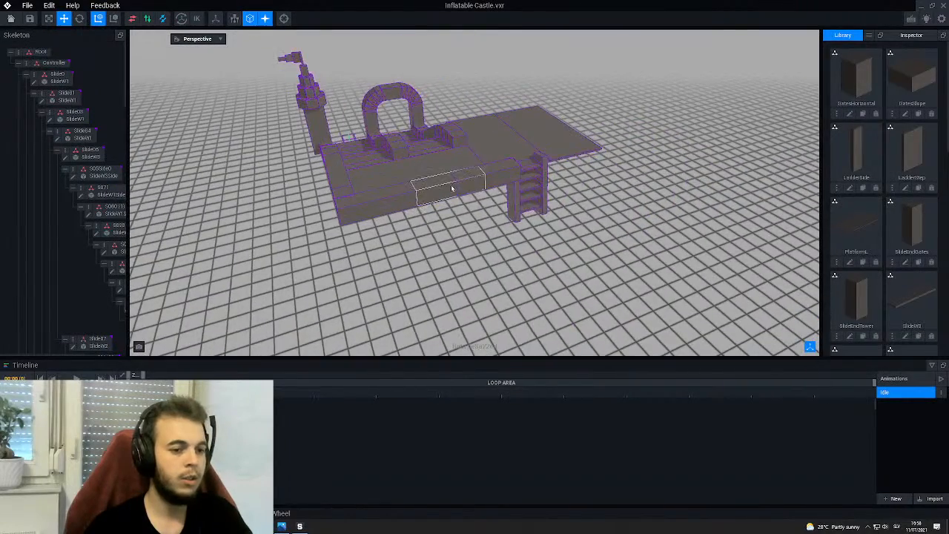
{"action": "right_click_drag", "start_coordinate": [514, 193], "coordinate": [520, 235]}
{"action": "scroll", "coordinate": [521, 235], "scroll_direction": "up", "scroll_amount": 3}
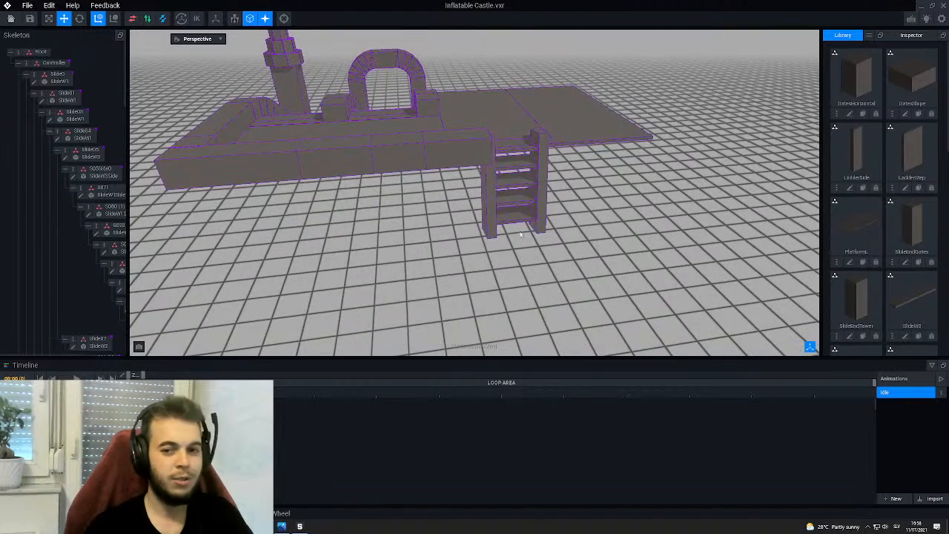
{"action": "scroll", "coordinate": [520, 234], "scroll_direction": "up", "scroll_amount": 6}
{"action": "left_click", "coordinate": [532, 258]}
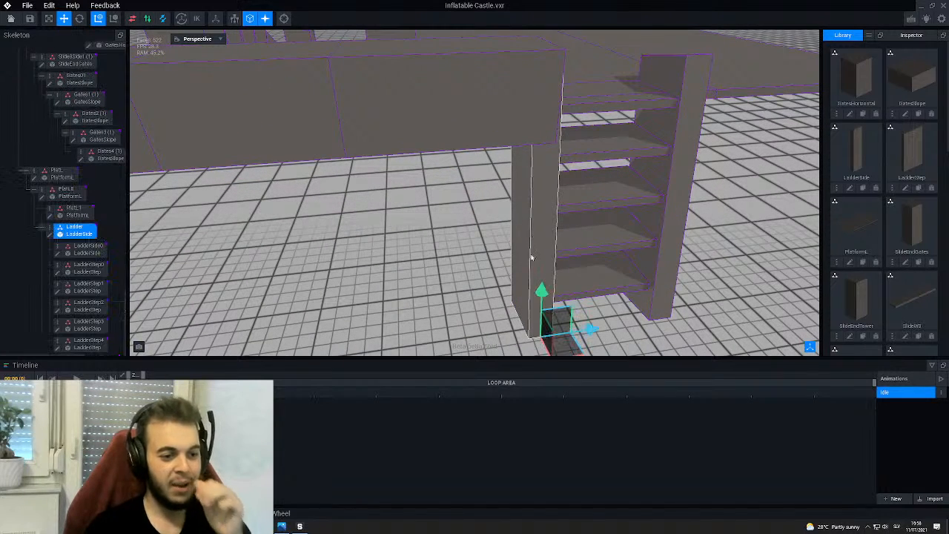
{"action": "left_click_drag", "start_coordinate": [591, 331], "coordinate": [533, 336]}
- Fine-tune the ladder's position, including a -17.0 shift, until it sits against the wall
{"action": "scroll", "coordinate": [484, 257], "scroll_direction": "down", "scroll_amount": 5}
{"action": "right_click_drag", "start_coordinate": [506, 131], "coordinate": [461, 175]}
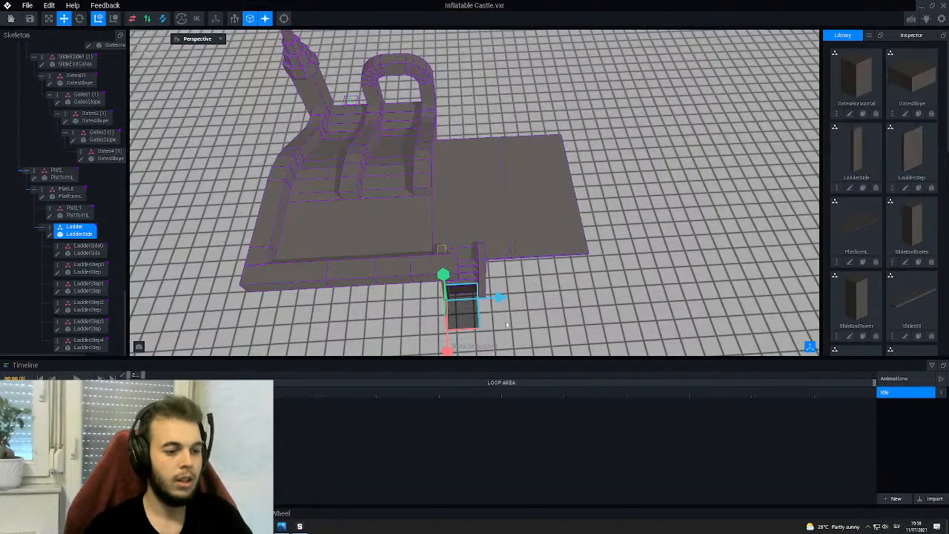
{"action": "scroll", "coordinate": [503, 291], "scroll_direction": "up", "scroll_amount": 4}
{"action": "middle_click_drag", "start_coordinate": [503, 290], "coordinate": [480, 246]}
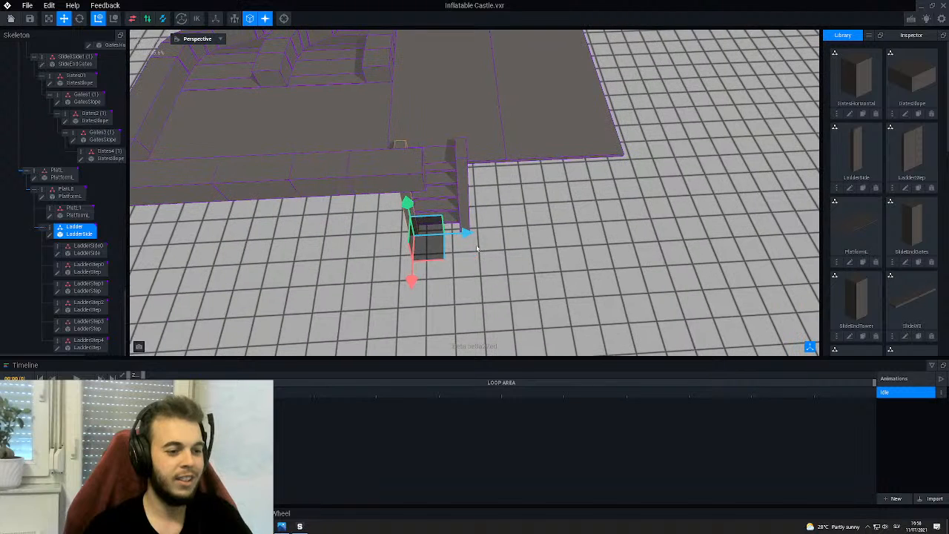
{"action": "left_click_drag", "start_coordinate": [462, 233], "coordinate": [474, 233]}
{"action": "right_click_drag", "start_coordinate": [416, 143], "coordinate": [420, 204]}
{"action": "left_click_drag", "start_coordinate": [420, 202], "coordinate": [420, 202]}
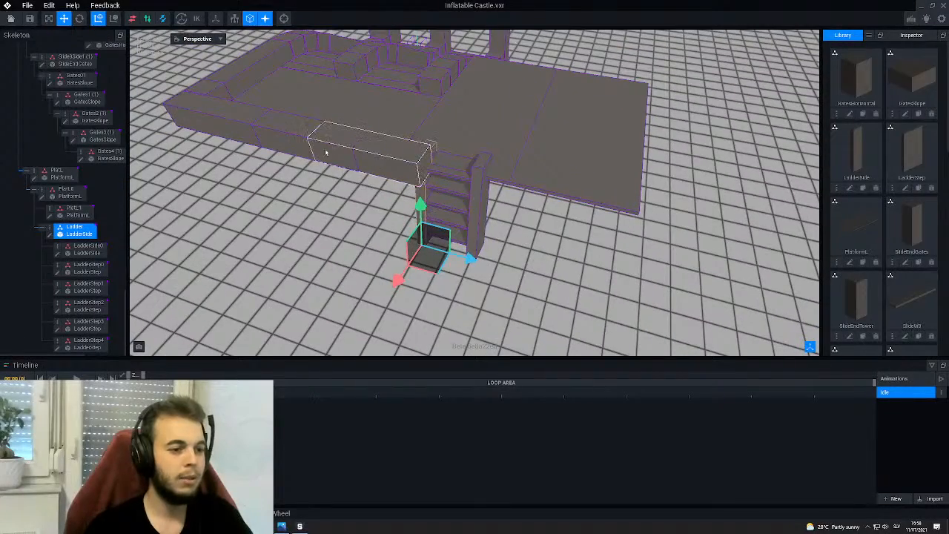
- Select wall piece S014 and clone the SlideW3Side model under a new name
{"action": "left_click", "coordinate": [401, 168]}
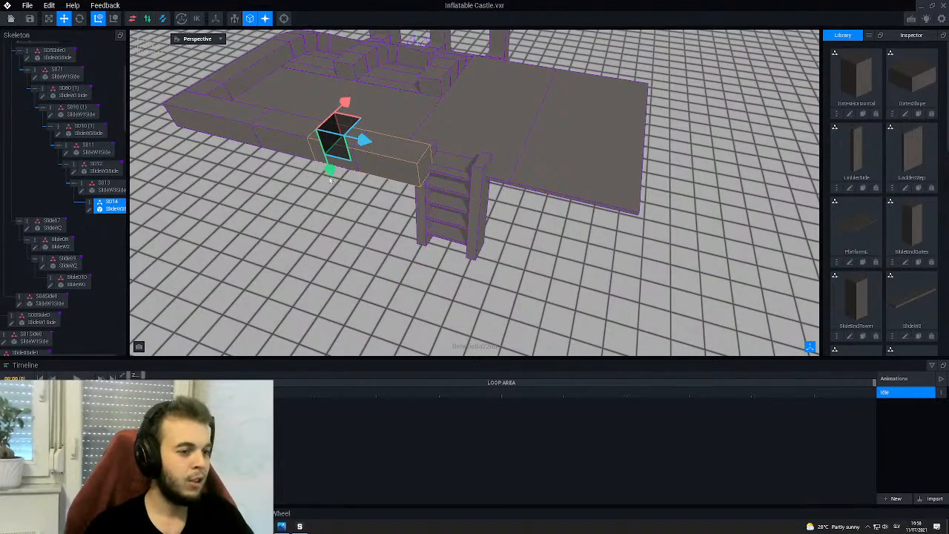
{"action": "right_click_drag", "start_coordinate": [379, 169], "coordinate": [375, 172]}
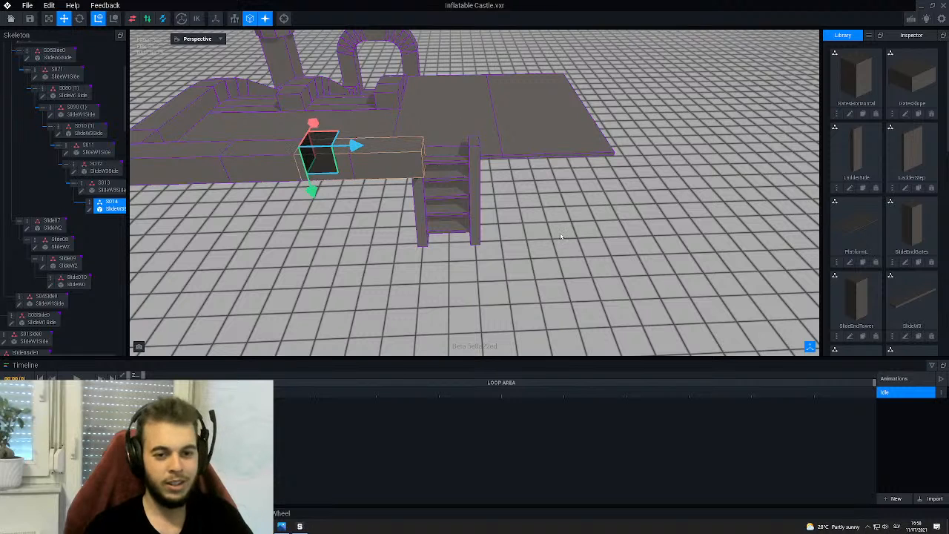
{"action": "scroll", "coordinate": [870, 232], "scroll_direction": "down", "scroll_amount": 5}
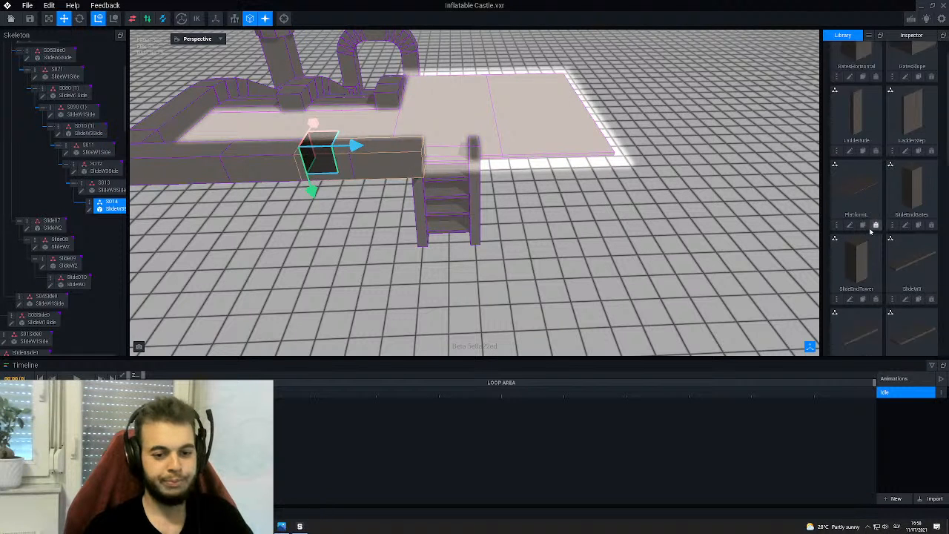
{"action": "scroll", "coordinate": [870, 232], "scroll_direction": "down", "scroll_amount": 3}
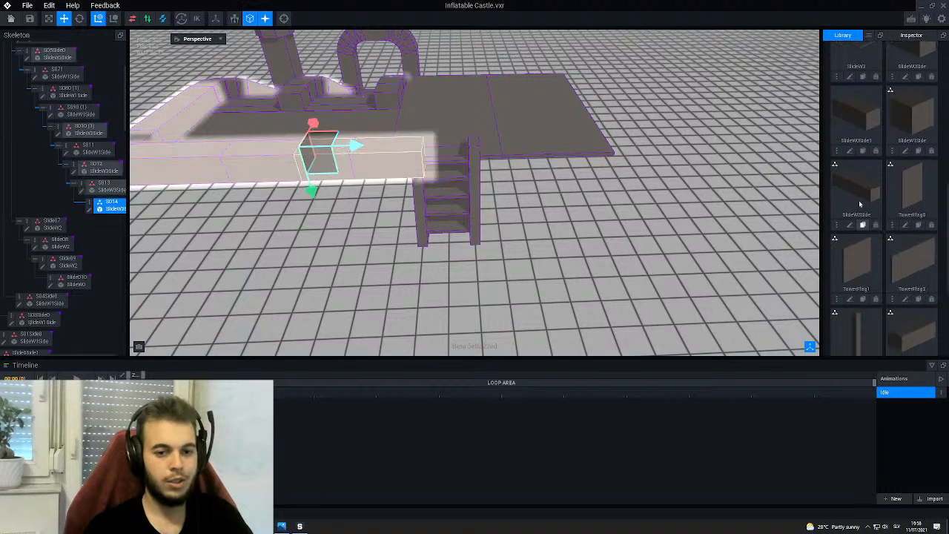
{"action": "left_click", "coordinate": [863, 224]}
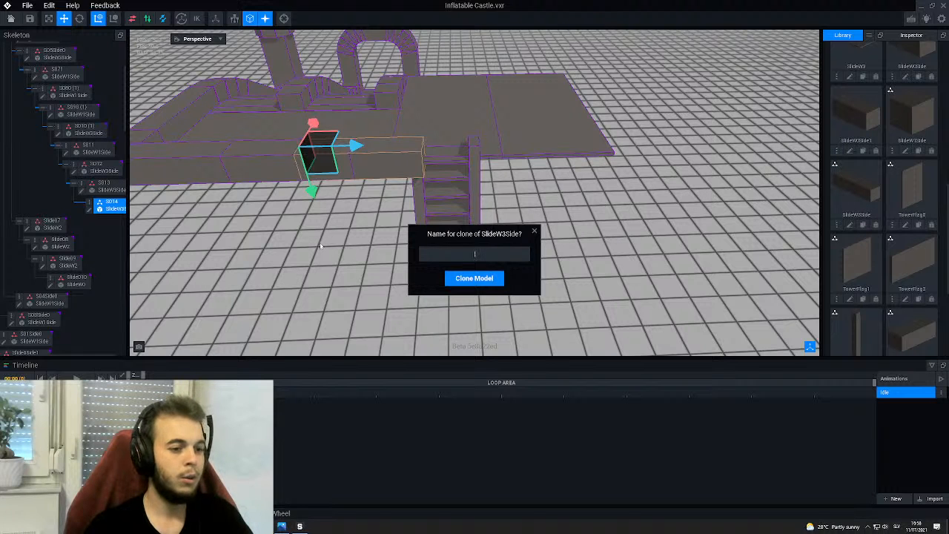
{"action": "type", "text": "S"}
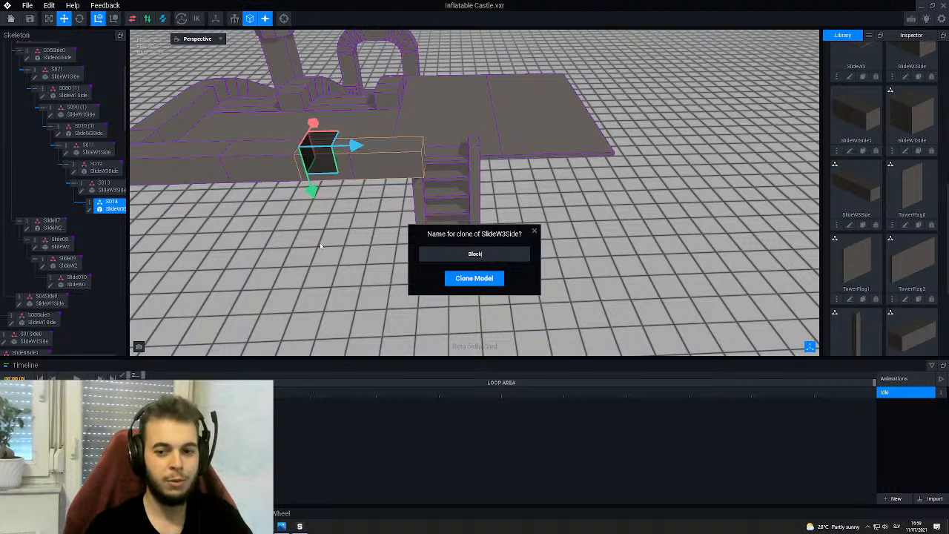
{"action": "key", "text": "Return"}
- Replace node S014's model with the library Block and slide it right along the wall
{"action": "scroll", "coordinate": [852, 223], "scroll_direction": "up", "scroll_amount": 4}
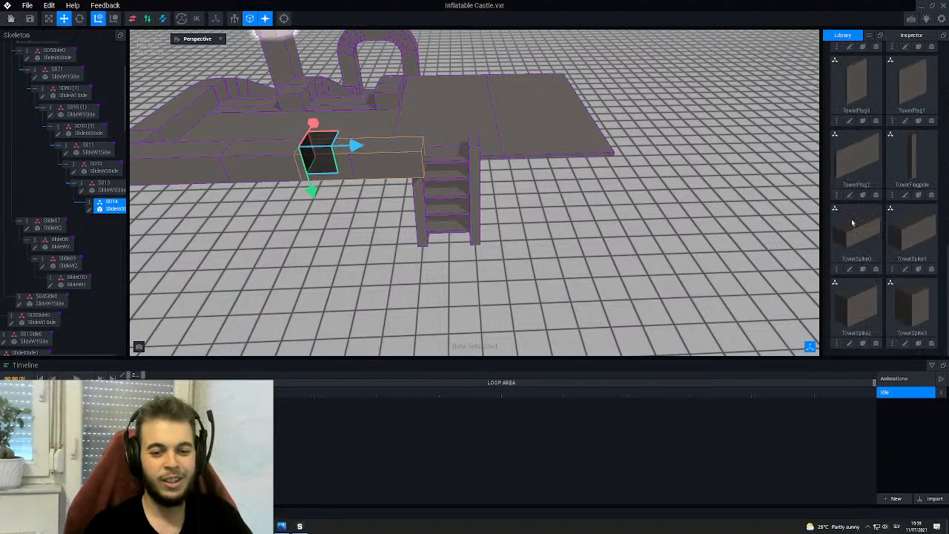
{"action": "scroll", "coordinate": [852, 222], "scroll_direction": "up", "scroll_amount": 2}
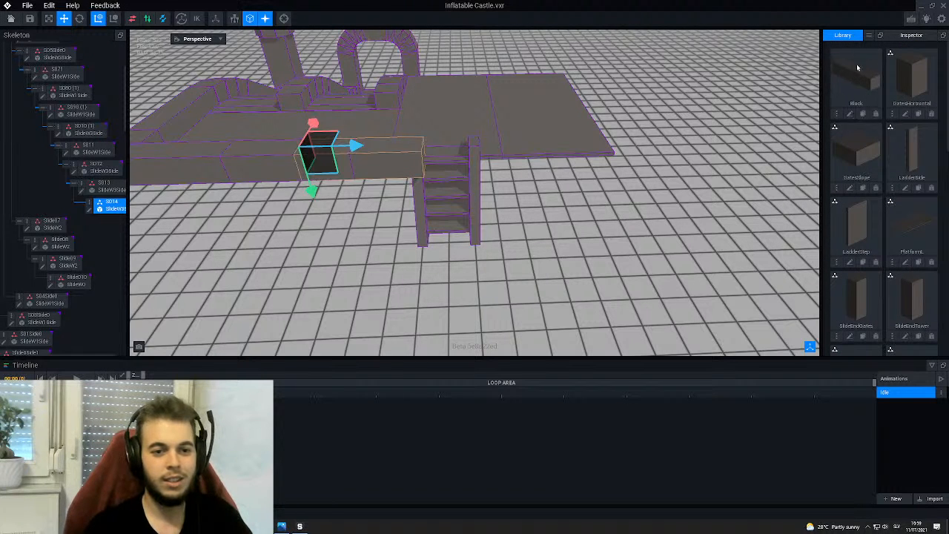
{"action": "left_click_drag", "start_coordinate": [839, 96], "coordinate": [111, 209]}
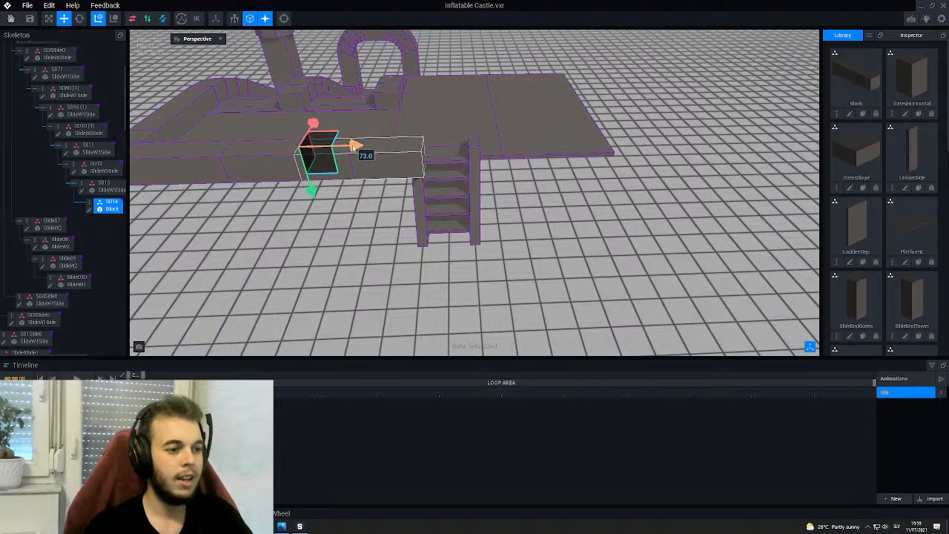
{"action": "left_click_drag", "start_coordinate": [356, 146], "coordinate": [406, 145]}
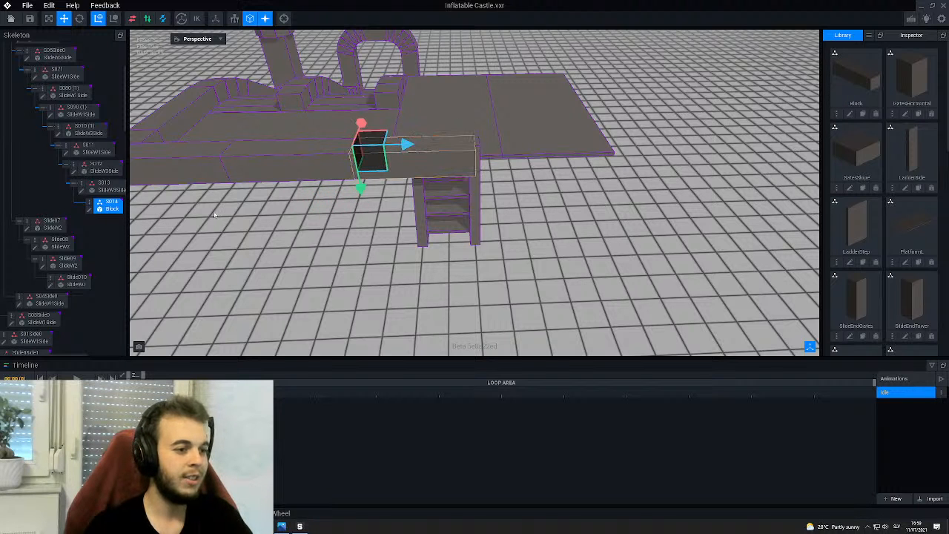
{"action": "left_click", "coordinate": [87, 209]}
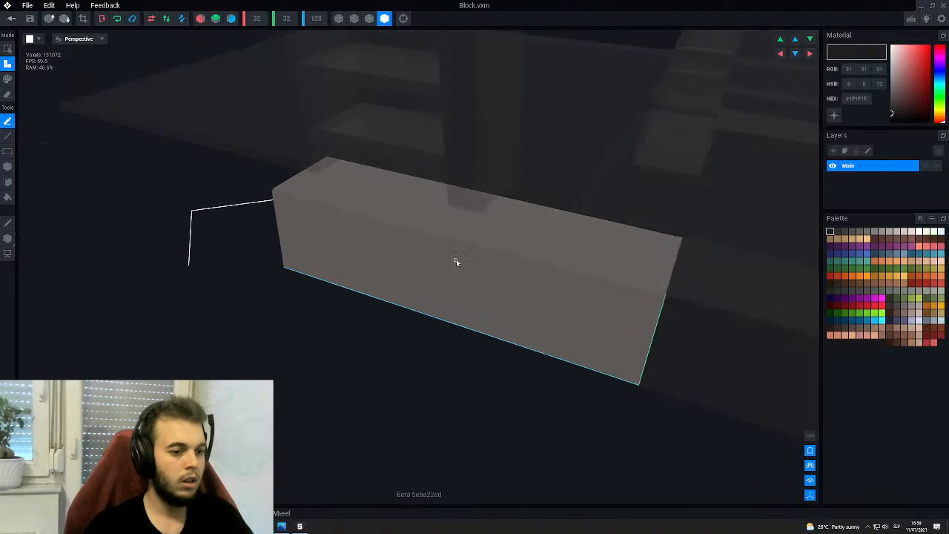
- Box-erase the Block's left part and crop it from 128 to 58 voxels long
{"action": "key", "text": "e"}
{"action": "key", "text": "b"}
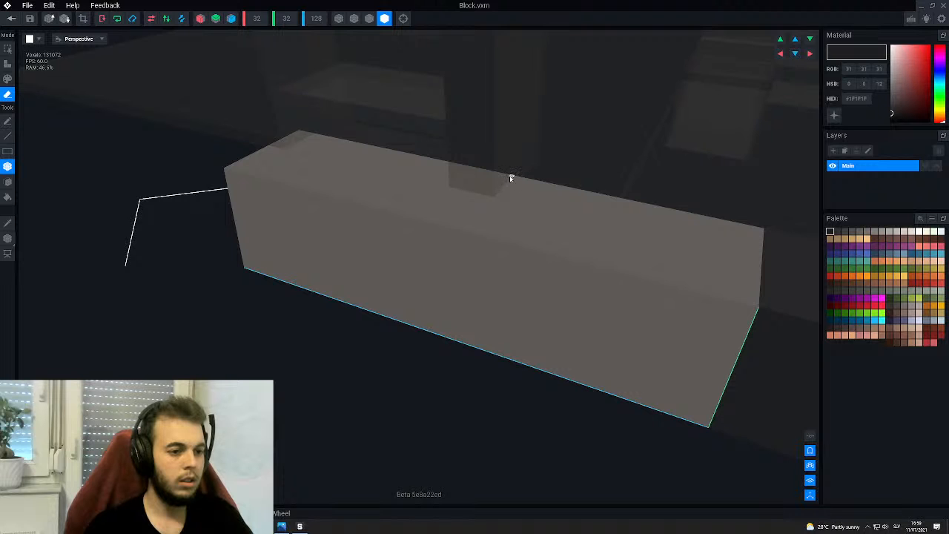
{"action": "mouse_move", "coordinate": [510, 179]}
{"action": "left_mouse_down"}
{"action": "mouse_move", "coordinate": [409, 252]}
{"action": "mouse_move", "coordinate": [271, 257]}
{"action": "mouse_move", "coordinate": [242, 269]}
{"action": "left_mouse_up"}
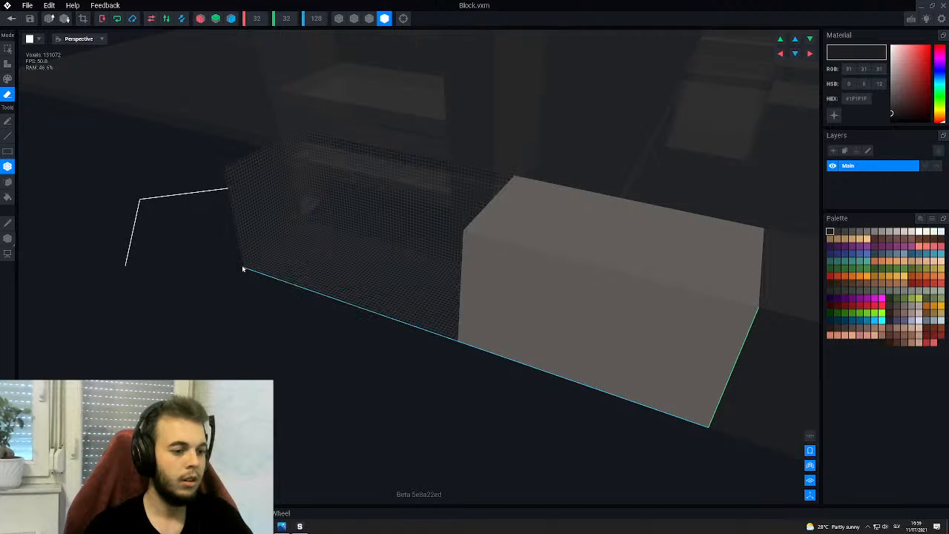
{"action": "left_click", "coordinate": [83, 18]}
- Save the trimmed Block model and return to the Inflatable Castle scene
{"action": "scroll", "coordinate": [333, 236], "scroll_direction": "down", "scroll_amount": 5}
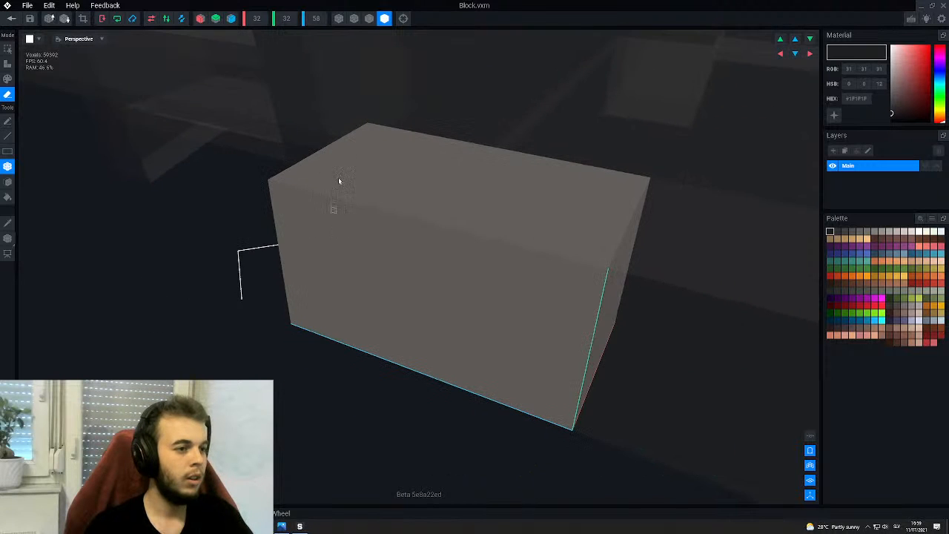
{"action": "scroll", "coordinate": [364, 176], "scroll_direction": "down", "scroll_amount": 2}
{"action": "right_click_drag", "start_coordinate": [432, 236], "coordinate": [443, 248]}
{"action": "left_click", "coordinate": [12, 18]}
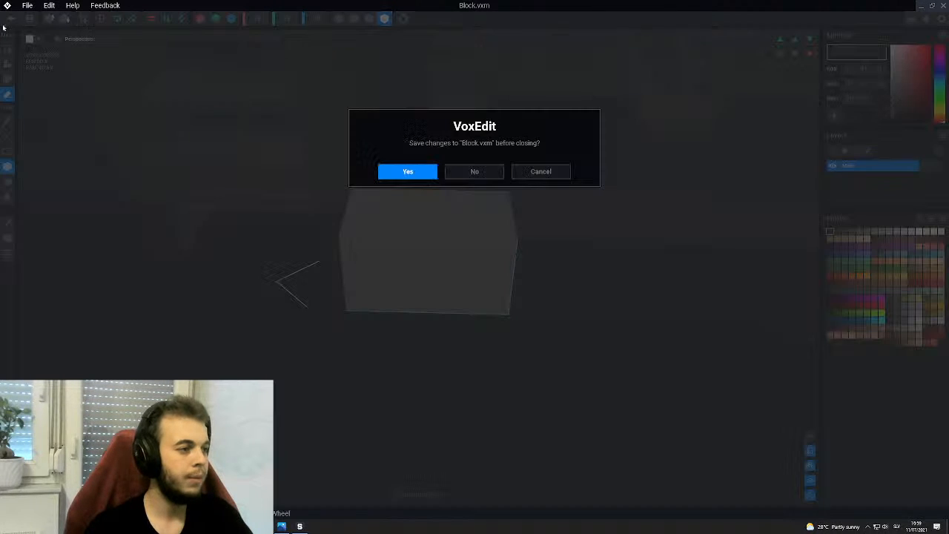
{"action": "left_click", "coordinate": [408, 172]}
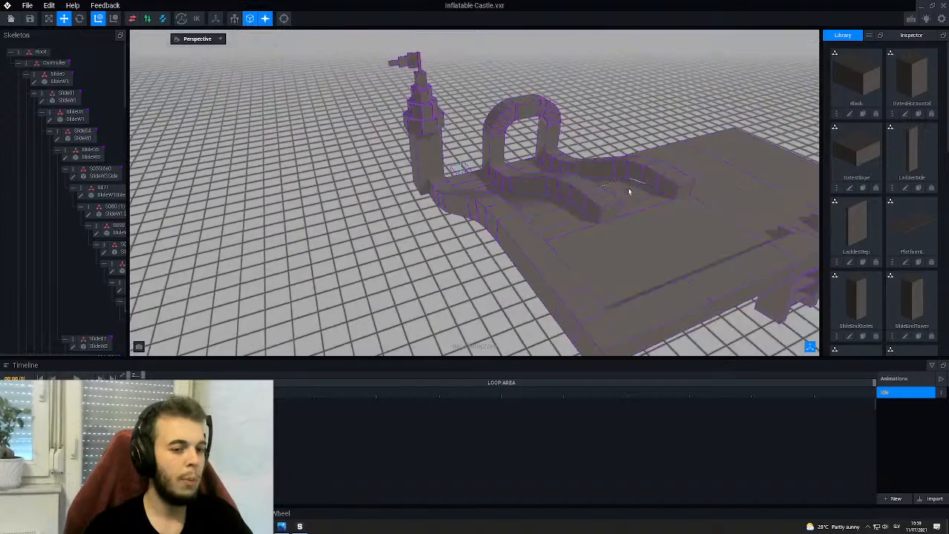
- Select the new block in the castle and rename its library model to Block58x
{"action": "right_click_drag", "start_coordinate": [540, 193], "coordinate": [467, 177]}
{"action": "scroll", "coordinate": [566, 210], "scroll_direction": "up", "scroll_amount": 4}
{"action": "left_click", "coordinate": [465, 183]}
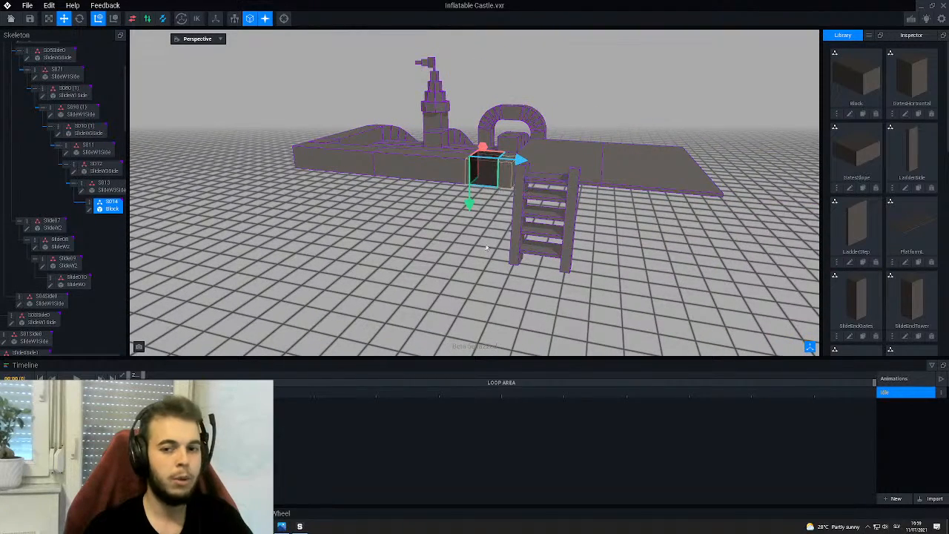
{"action": "scroll", "coordinate": [486, 247], "scroll_direction": "up", "scroll_amount": 4}
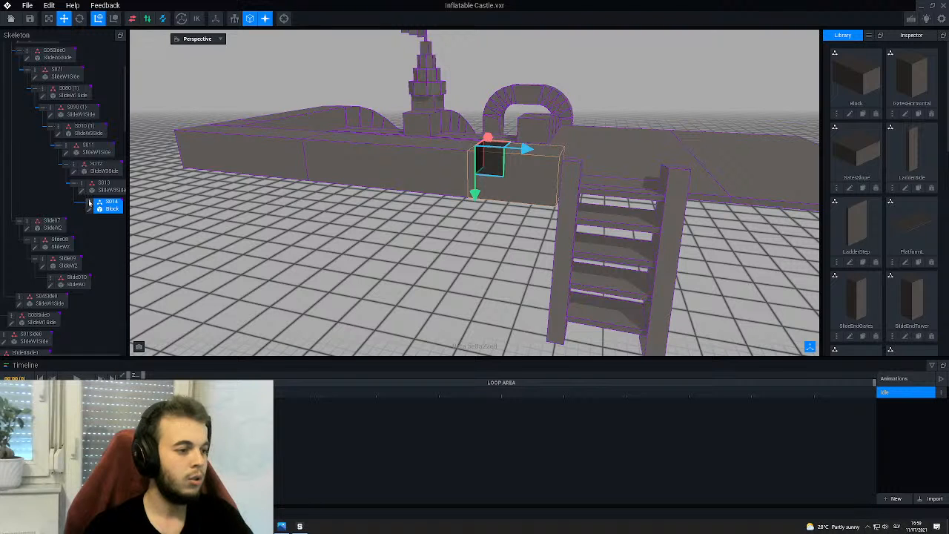
{"action": "left_click", "coordinate": [837, 114]}
{"action": "left_click", "coordinate": [852, 118]}
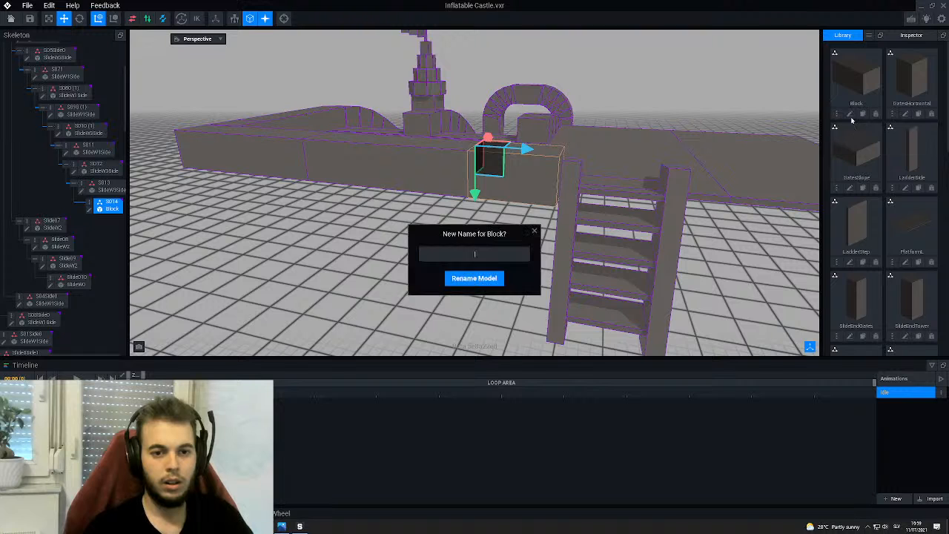
{"action": "type", "text": "Block8x"}
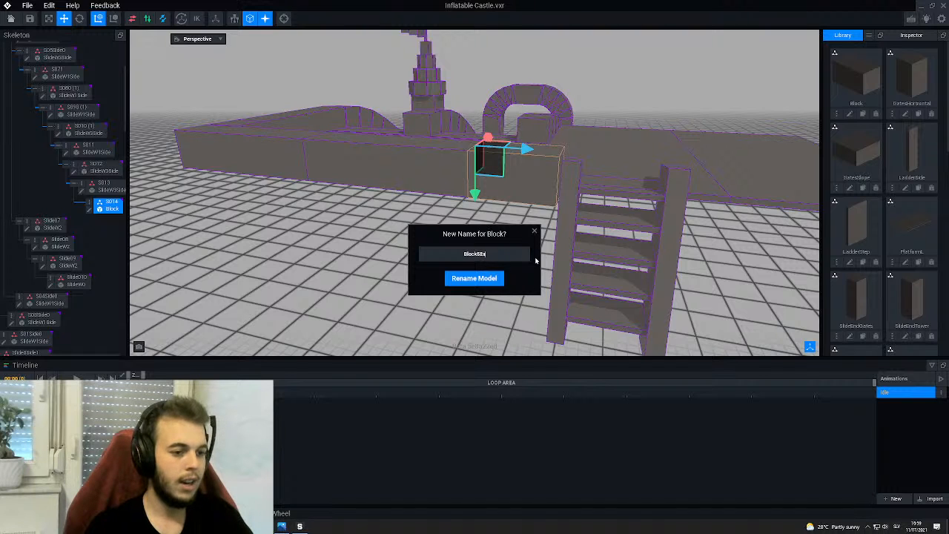
{"action": "key", "text": "Return"}
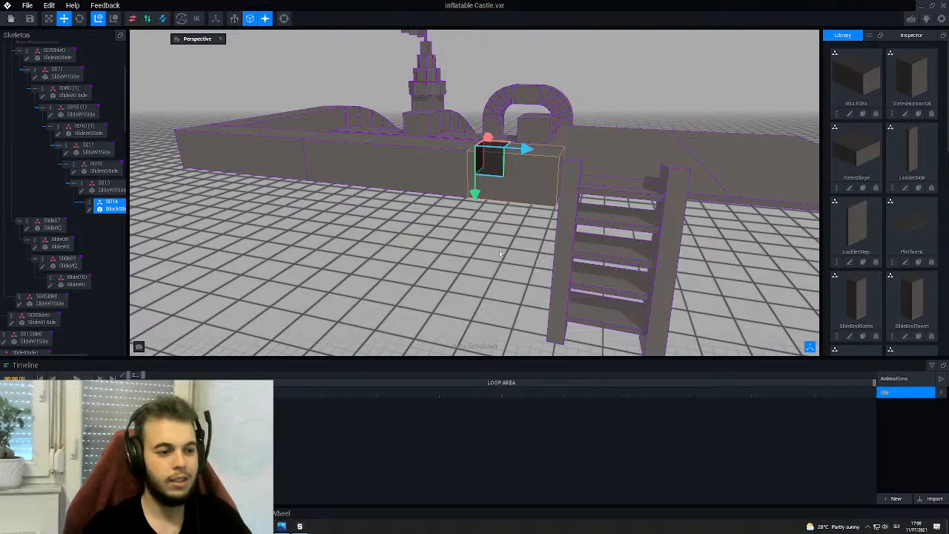
{"action": "left_click", "coordinate": [89, 211]}
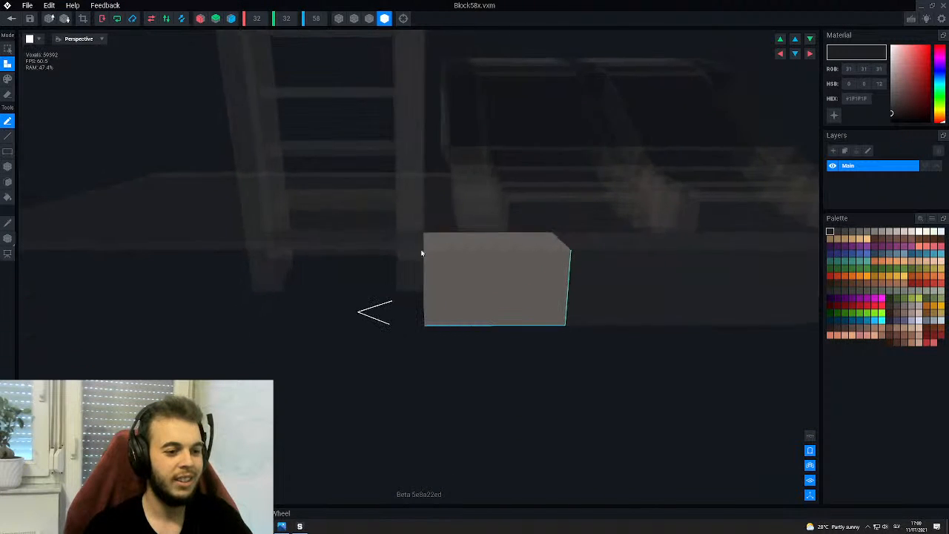
- Set the Block58x volume's Y height to 140
{"action": "type", "text": "128"}
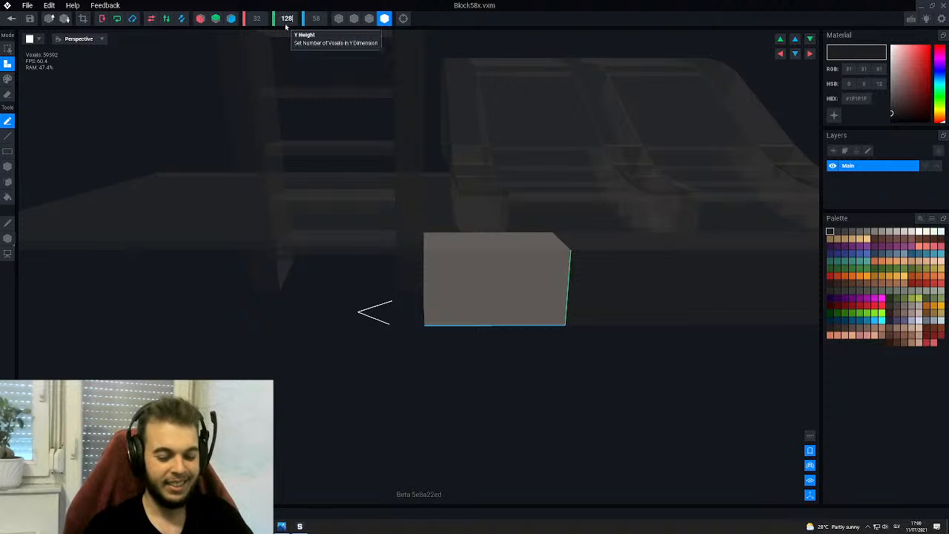
{"action": "key", "text": "Return"}
{"action": "scroll", "coordinate": [482, 276], "scroll_direction": "up", "scroll_amount": 4}
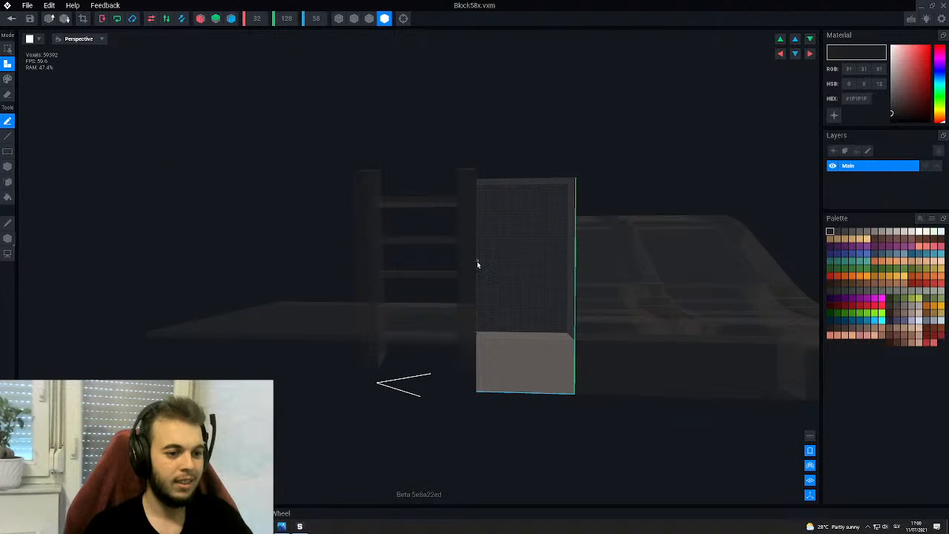
{"action": "left_click", "coordinate": [287, 18]}
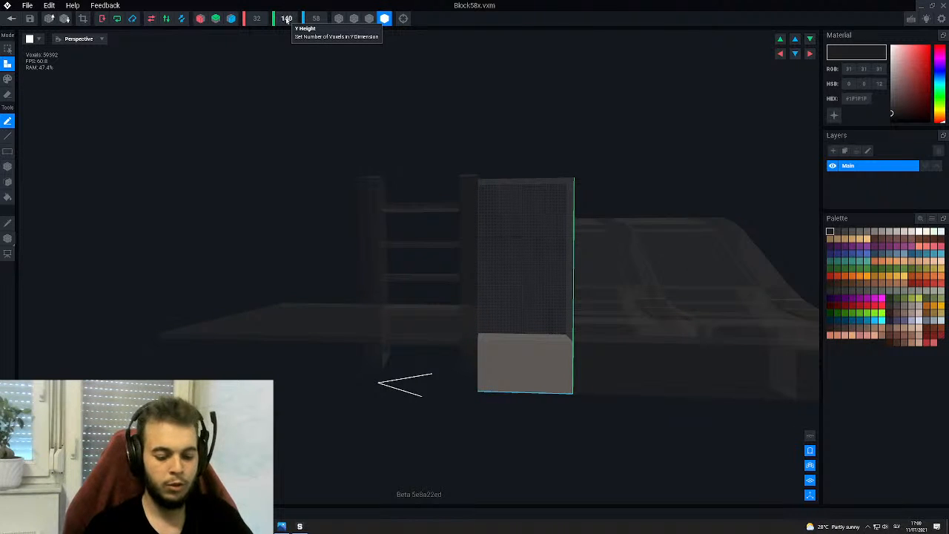
{"action": "scroll", "coordinate": [522, 287], "scroll_direction": "up", "scroll_amount": 4}
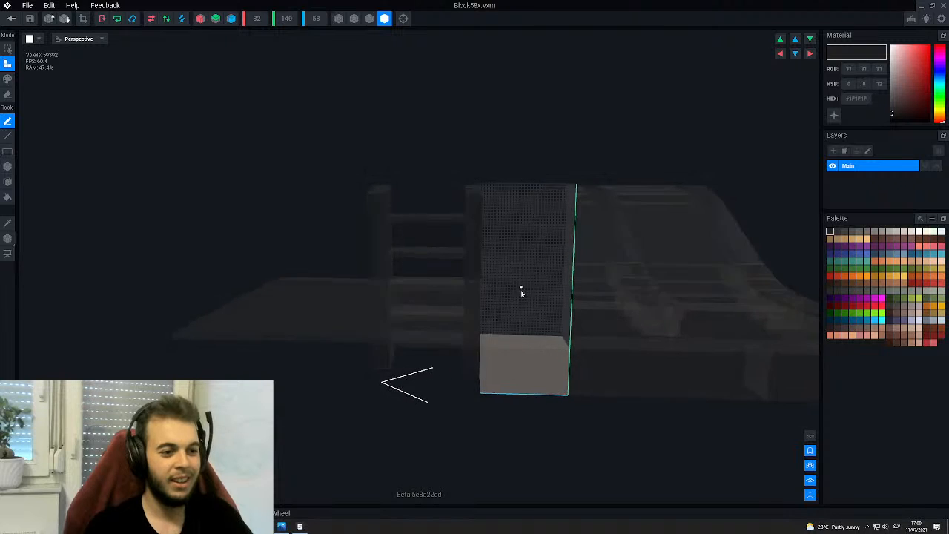
- Fill the empty space above the block and paint it the block's grey colour
{"action": "key", "text": "g"}
{"action": "left_click", "coordinate": [512, 323]}
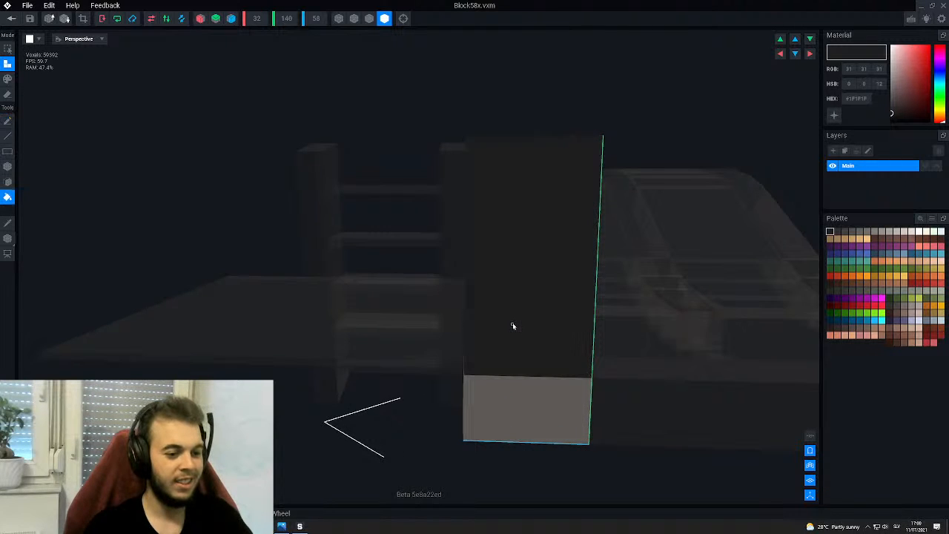
{"action": "key", "text": "i"}
{"action": "left_click", "coordinate": [521, 388]}
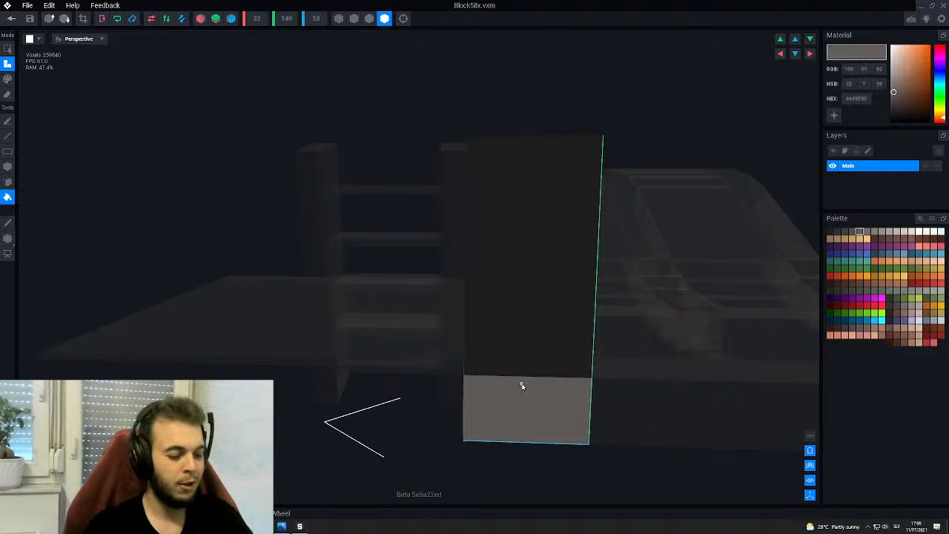
{"action": "key", "text": "3"}
{"action": "left_click", "coordinate": [501, 239]}
{"action": "right_click_drag", "start_coordinate": [501, 238], "coordinate": [510, 168]}
- Box-erase the voxels along the block's top edges
{"action": "key", "text": "e"}
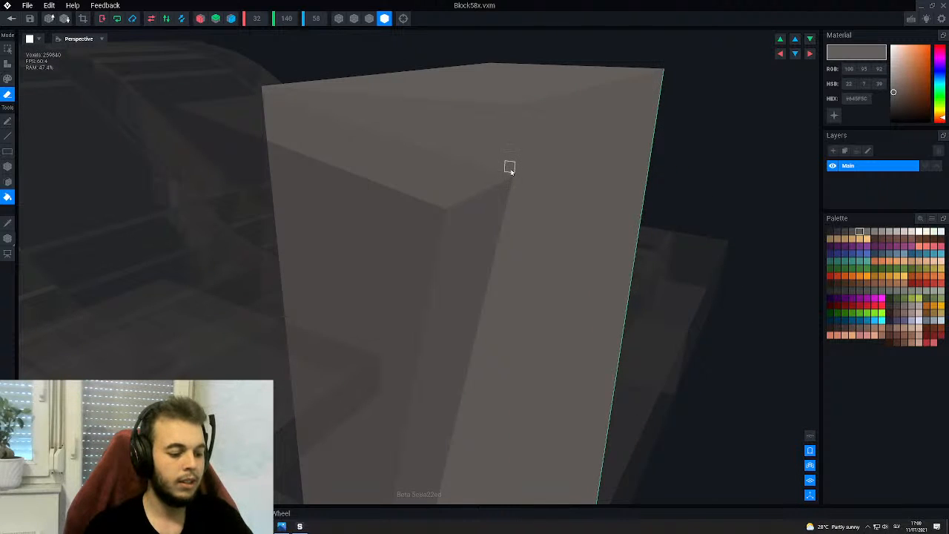
{"action": "key", "text": "b"}
{"action": "mouse_move", "coordinate": [511, 171]}
{"action": "left_mouse_down"}
{"action": "mouse_move", "coordinate": [479, 64]}
{"action": "mouse_move", "coordinate": [497, 65]}
{"action": "left_mouse_up"}
{"action": "mouse_move", "coordinate": [497, 66]}
{"action": "right_mouse_down"}
{"action": "mouse_move", "coordinate": [488, 79]}
{"action": "mouse_move", "coordinate": [508, 83]}
{"action": "right_mouse_up"}
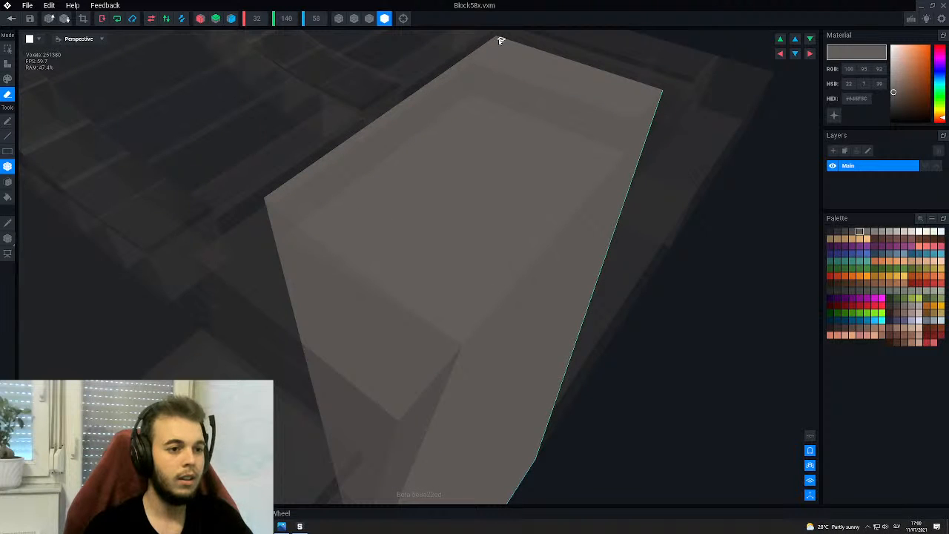
{"action": "mouse_move", "coordinate": [658, 92]}
{"action": "left_mouse_down"}
{"action": "mouse_move", "coordinate": [344, 169]}
{"action": "mouse_move", "coordinate": [296, 199]}
{"action": "mouse_move", "coordinate": [276, 229]}
{"action": "left_mouse_up"}
{"action": "right_click_drag", "start_coordinate": [276, 228], "coordinate": [390, 269]}
{"action": "scroll", "coordinate": [379, 264], "scroll_direction": "up", "scroll_amount": 8}
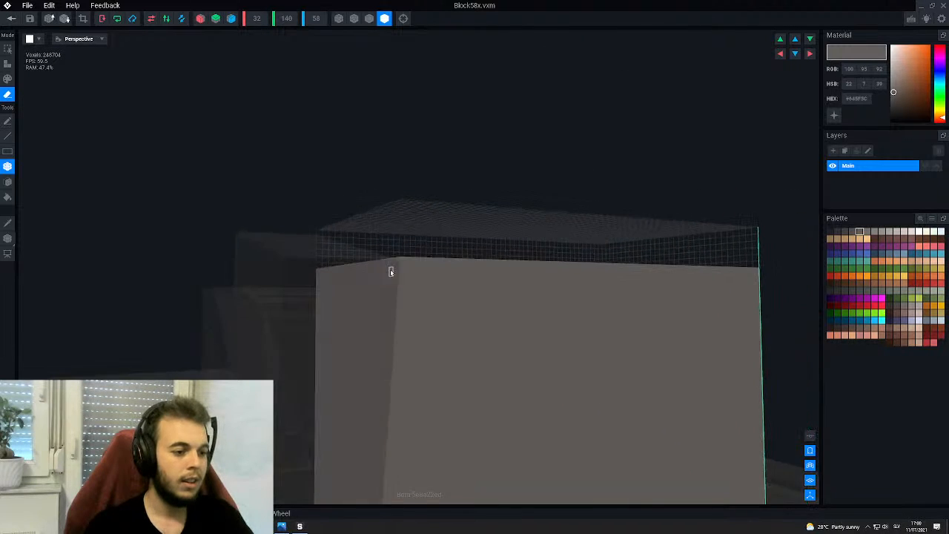
{"action": "scroll", "coordinate": [413, 262], "scroll_direction": "up", "scroll_amount": 2}
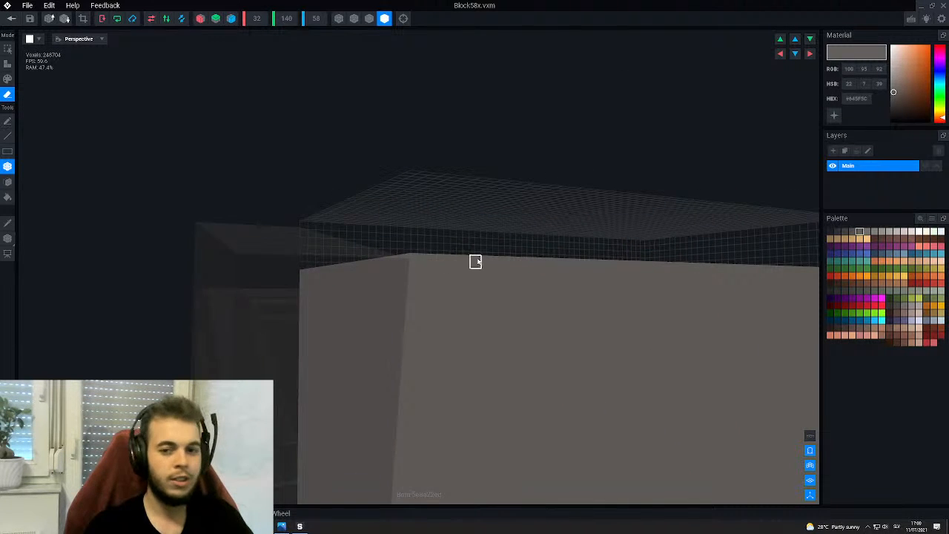
{"action": "right_click_drag", "start_coordinate": [475, 262], "coordinate": [438, 273]}
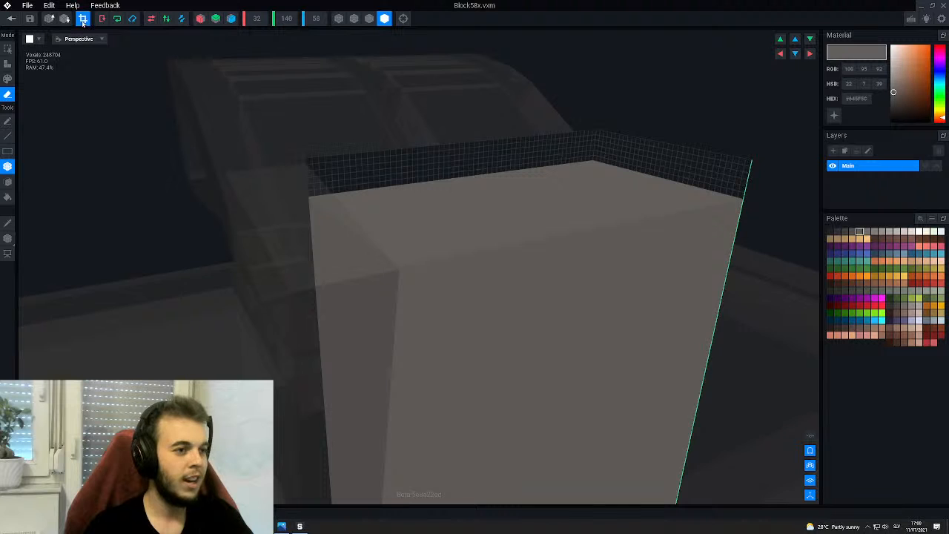
- Crop the volume down to a solid 32×134×58 grey box
{"action": "left_click", "coordinate": [83, 22]}
{"action": "scroll", "coordinate": [487, 293], "scroll_direction": "down", "scroll_amount": 5}
{"action": "right_click_drag", "start_coordinate": [488, 293], "coordinate": [426, 302]}
{"action": "scroll", "coordinate": [458, 283], "scroll_direction": "down", "scroll_amount": 2}
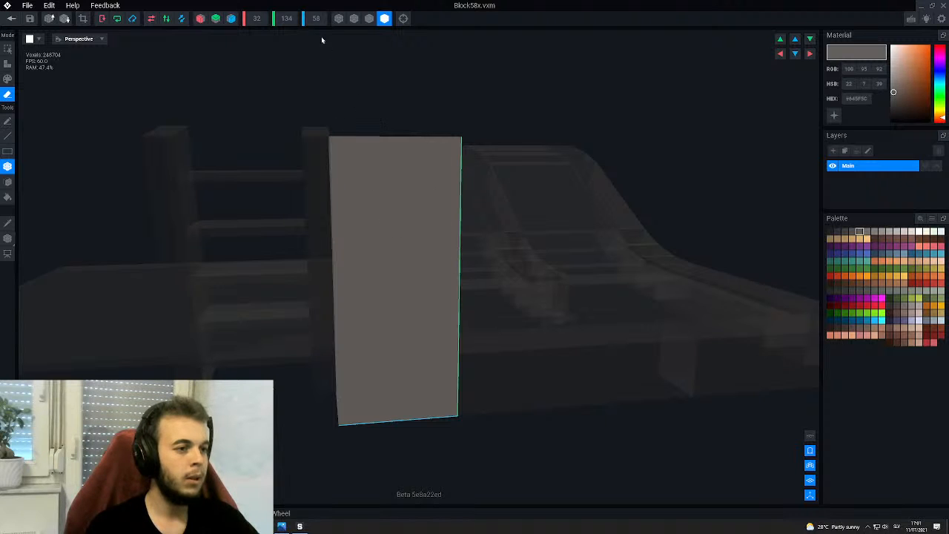
- Close the Block58x editor and return to the castle scene
{"action": "left_click", "coordinate": [11, 17]}
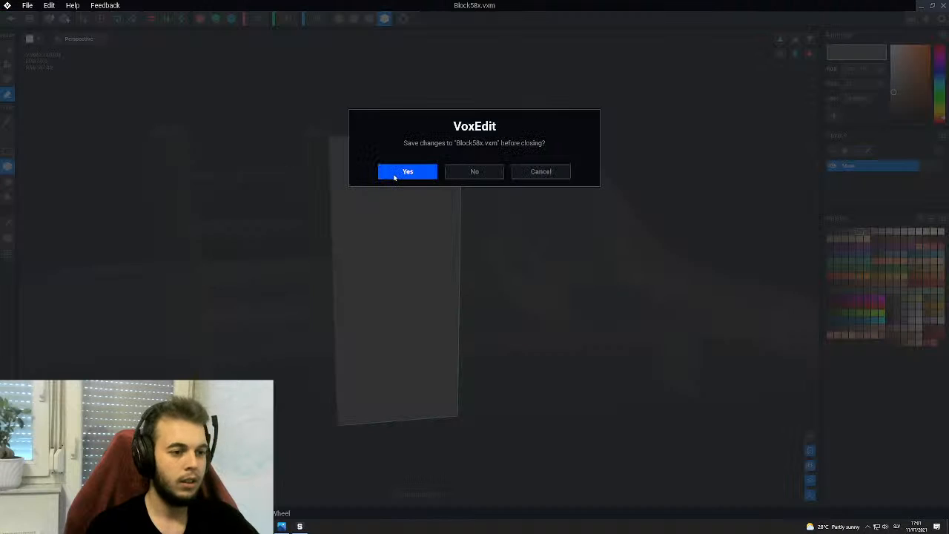
{"action": "left_click", "coordinate": [395, 173]}
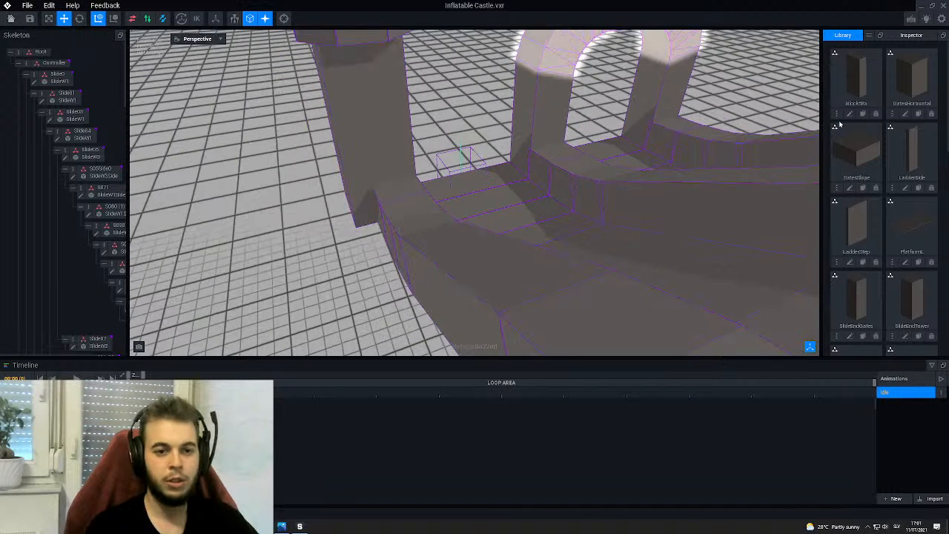
{"action": "scroll", "coordinate": [863, 278], "scroll_direction": "down", "scroll_amount": 1}
{"action": "scroll", "coordinate": [863, 277], "scroll_direction": "up", "scroll_amount": 1}
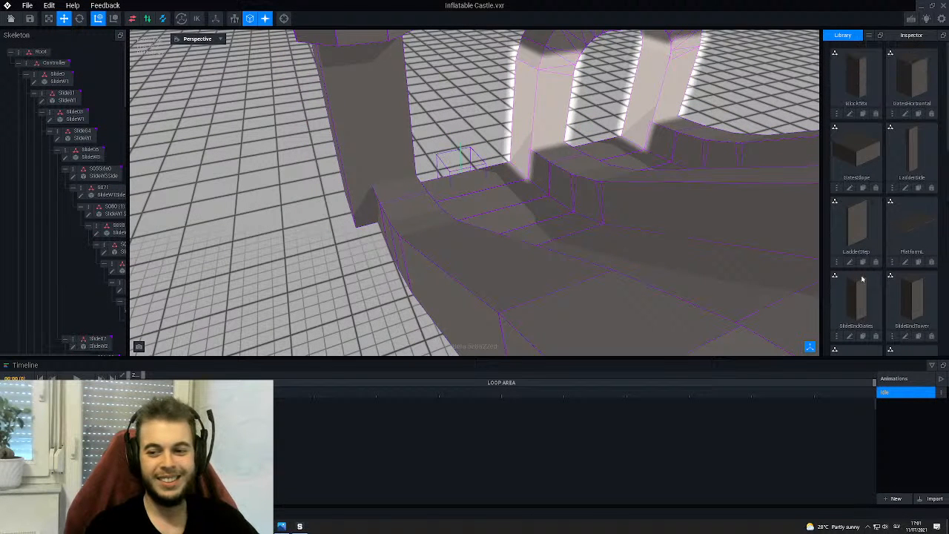
{"action": "scroll", "coordinate": [861, 118], "scroll_direction": "down", "scroll_amount": 1}
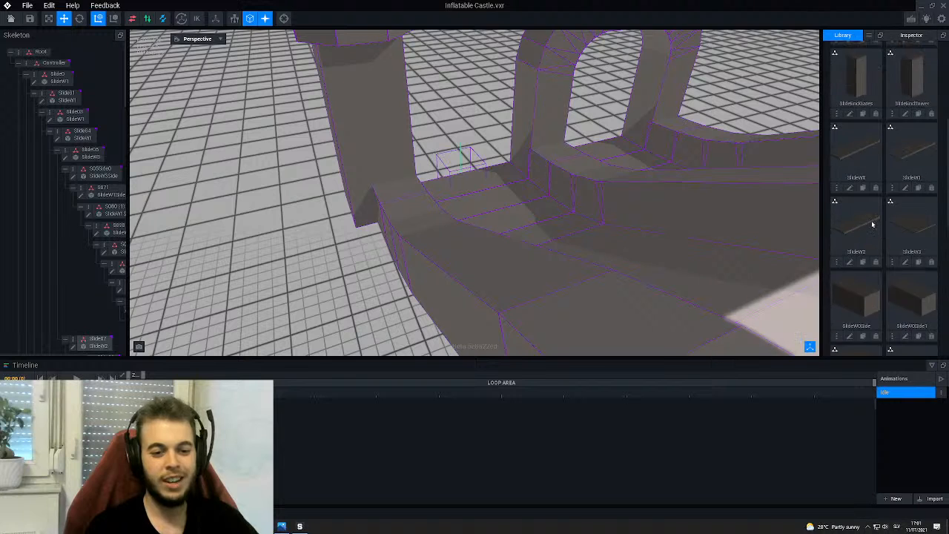
{"action": "scroll", "coordinate": [855, 120], "scroll_direction": "up", "scroll_amount": 1}
- Rename the library model Block58x to Wall58
{"action": "left_click", "coordinate": [837, 113]}
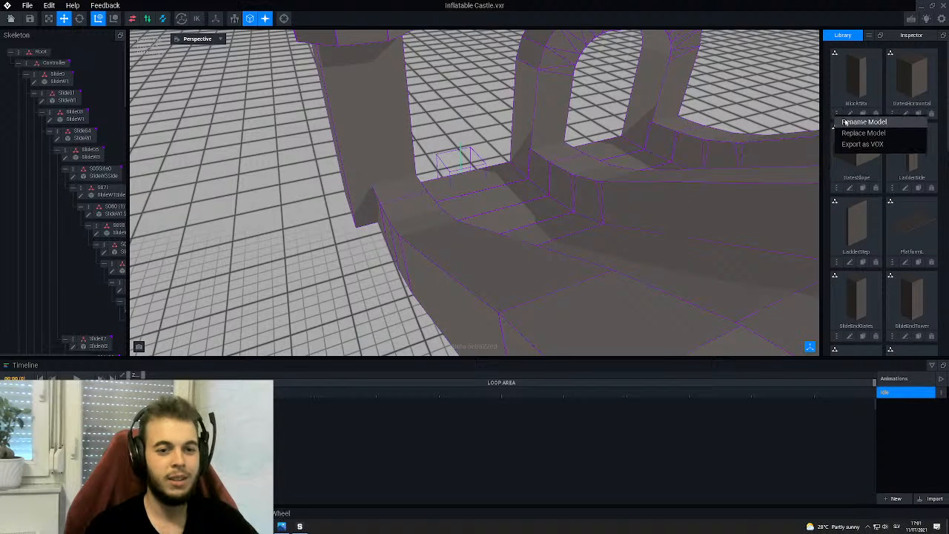
{"action": "left_click", "coordinate": [851, 125]}
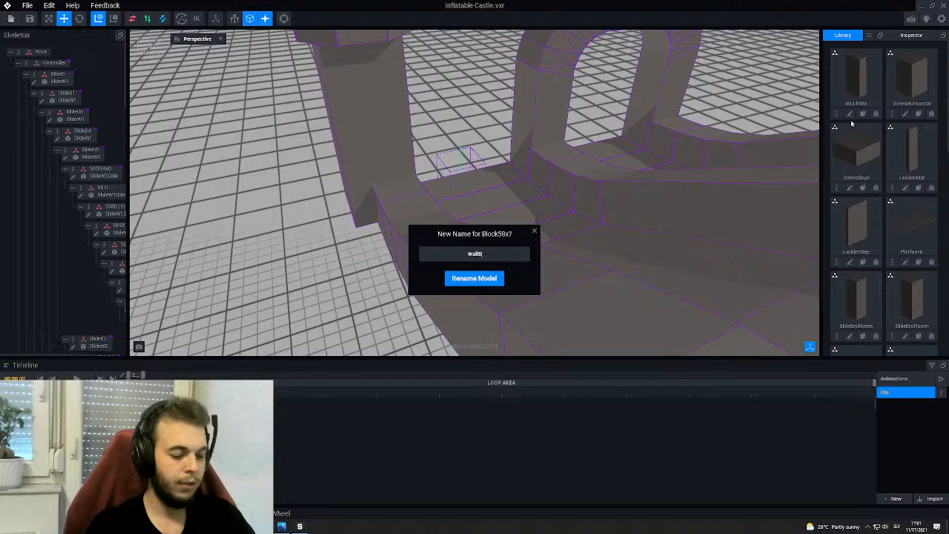
{"action": "key", "text": "Return"}
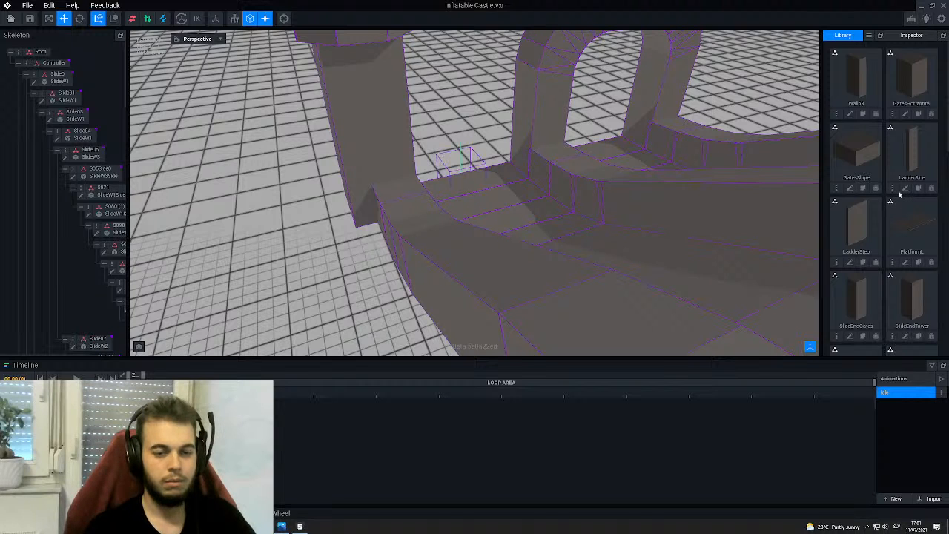
{"action": "scroll", "coordinate": [890, 215], "scroll_direction": "down", "scroll_amount": 5}
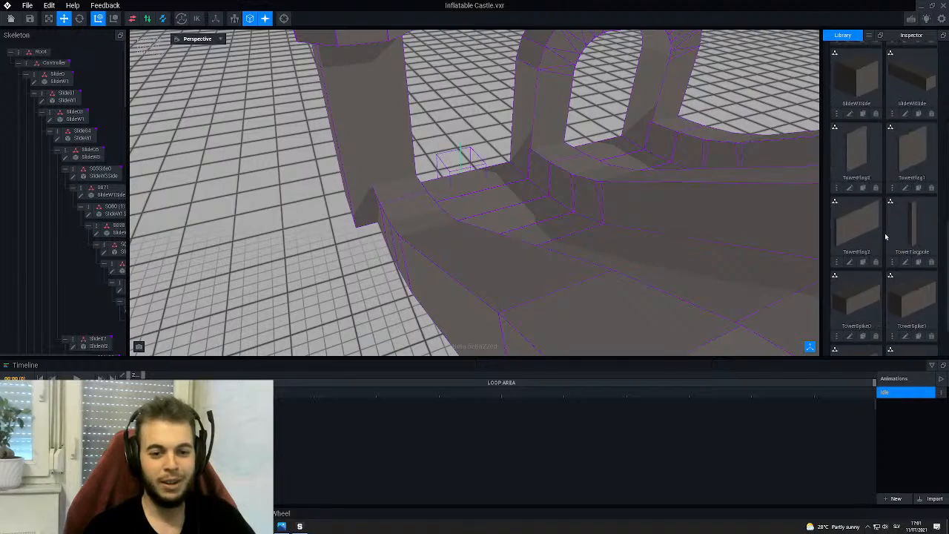
{"action": "scroll", "coordinate": [886, 237], "scroll_direction": "down", "scroll_amount": 1}
{"action": "scroll", "coordinate": [720, 222], "scroll_direction": "down", "scroll_amount": 5}
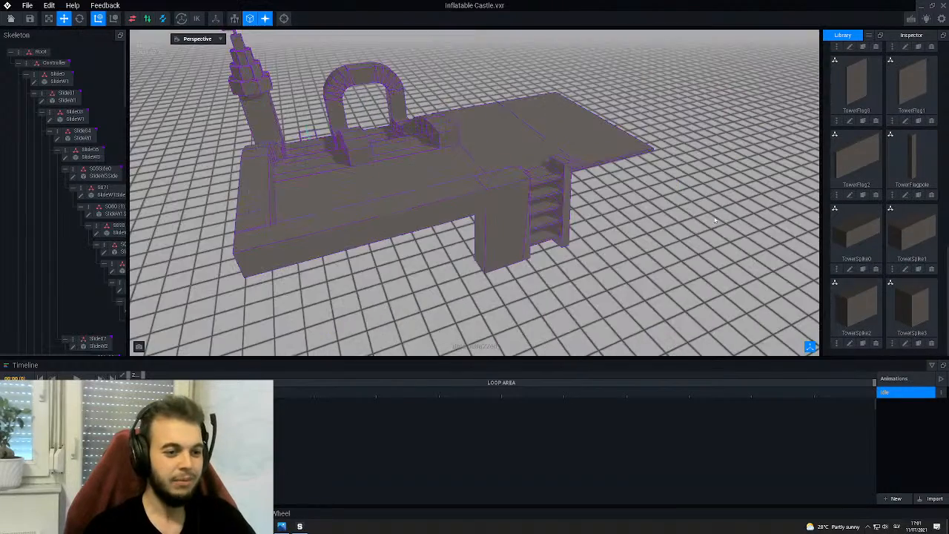
- Select the top ladder step and slide it along the X axis
{"action": "middle_click_drag", "start_coordinate": [716, 220], "coordinate": [527, 230]}
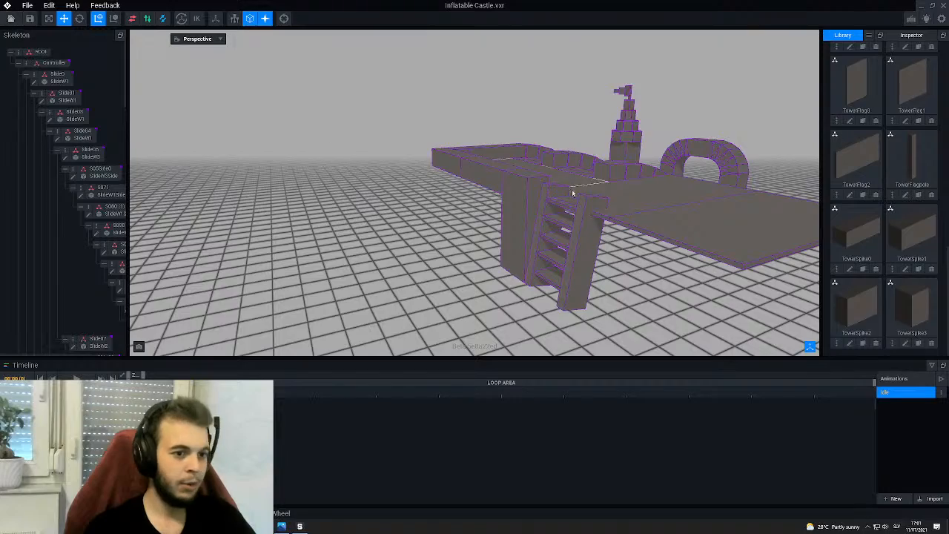
{"action": "scroll", "coordinate": [573, 193], "scroll_direction": "up", "scroll_amount": 8}
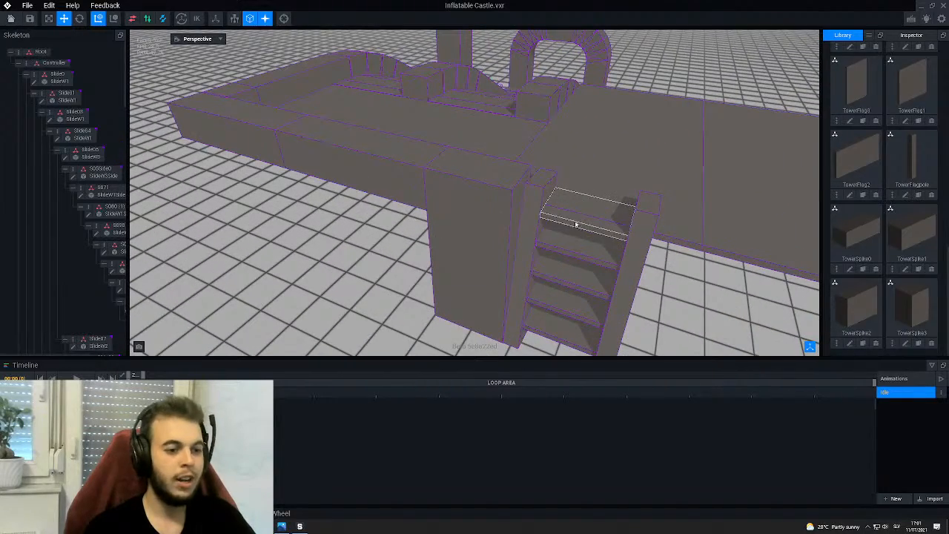
{"action": "scroll", "coordinate": [573, 225], "scroll_direction": "up", "scroll_amount": 5}
{"action": "middle_click_drag", "start_coordinate": [573, 225], "coordinate": [565, 216]}
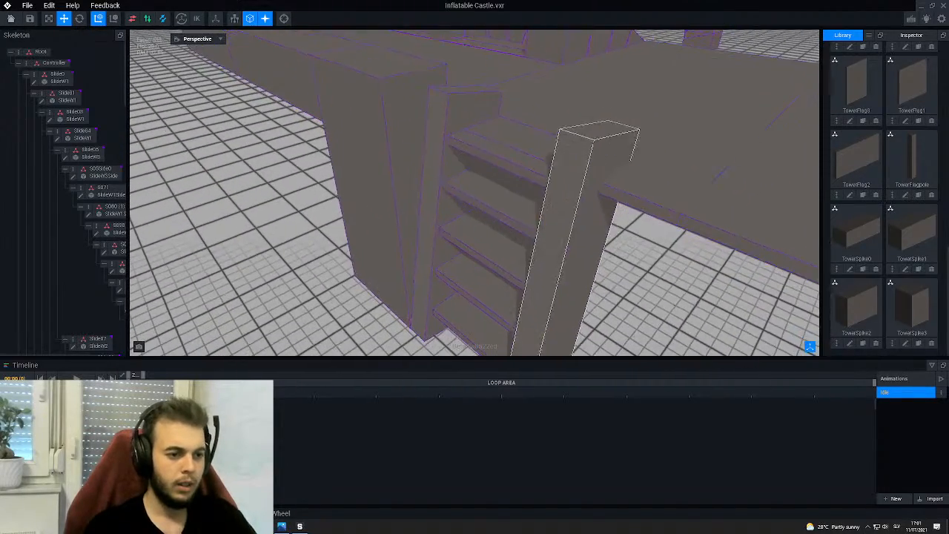
{"action": "right_click_drag", "start_coordinate": [472, 147], "coordinate": [487, 155]}
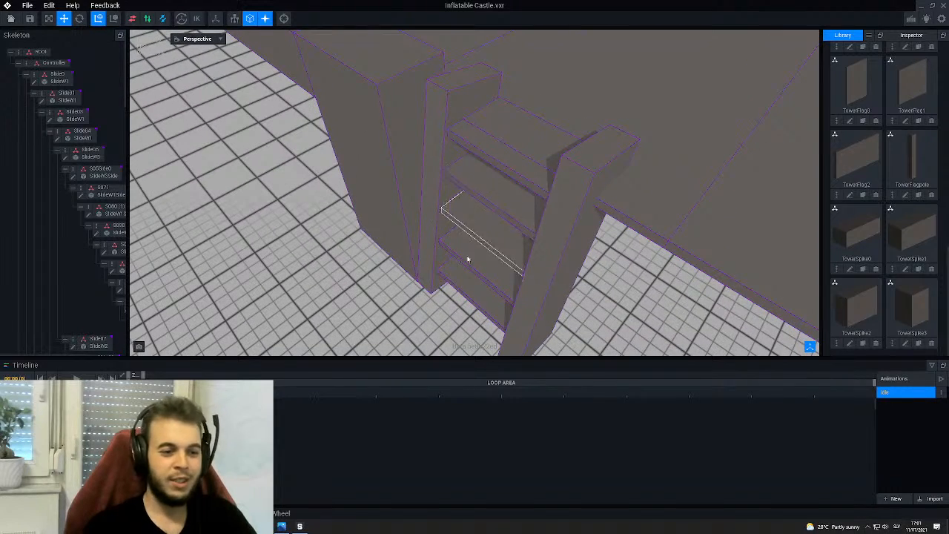
{"action": "middle_click_drag", "start_coordinate": [468, 260], "coordinate": [464, 227]}
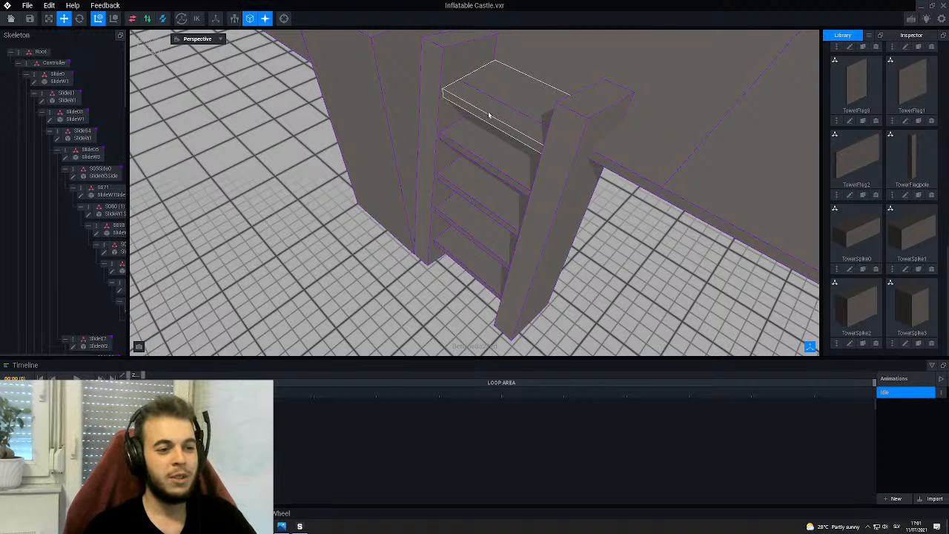
{"action": "right_click_drag", "start_coordinate": [488, 116], "coordinate": [488, 118]}
{"action": "left_click", "coordinate": [493, 126]}
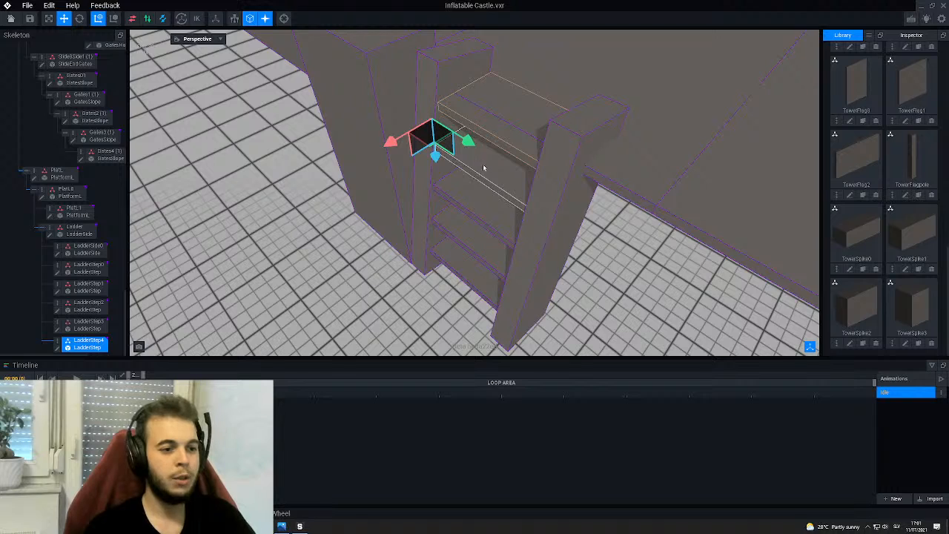
{"action": "right_click_drag", "start_coordinate": [490, 129], "coordinate": [472, 132]}
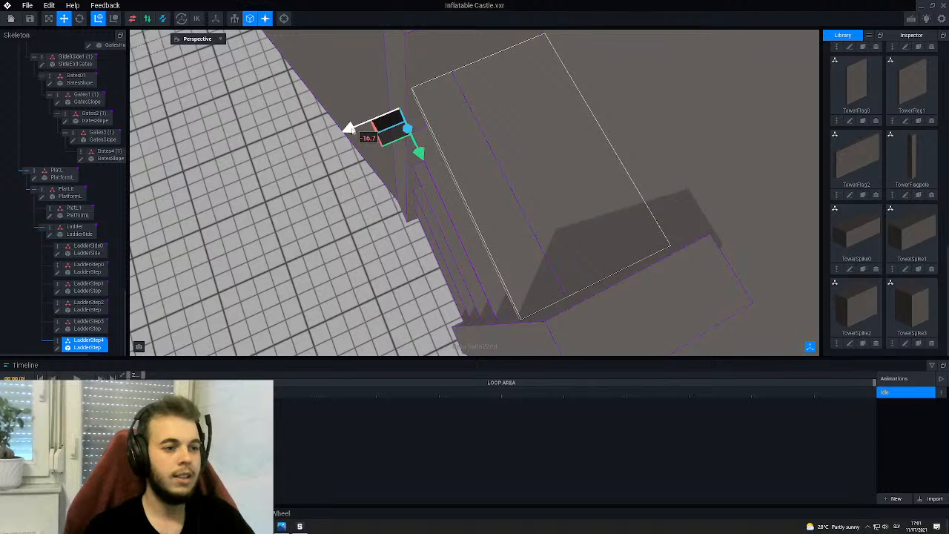
{"action": "left_click_drag", "start_coordinate": [352, 130], "coordinate": [358, 132]}
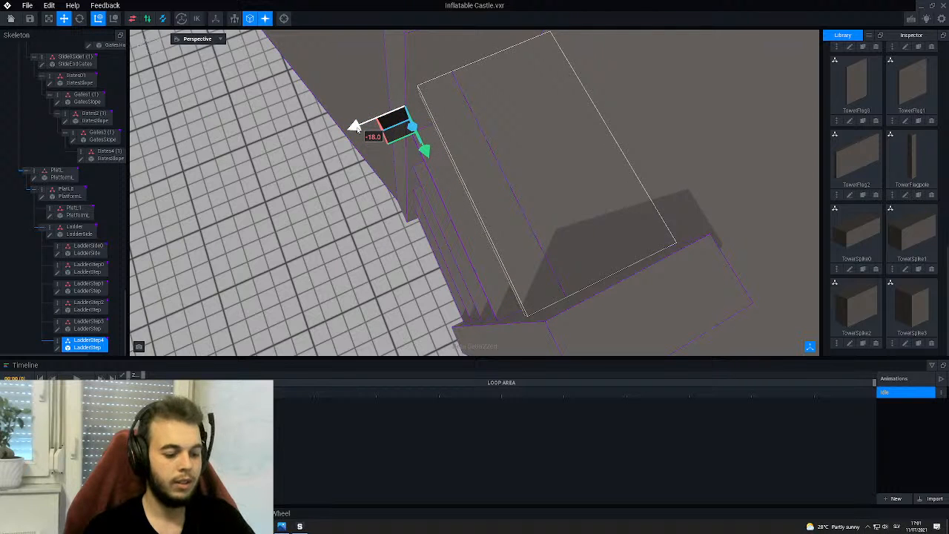
- Reselect LadderStep4 and slide it further along X to about -21.0
{"action": "right_click_drag", "start_coordinate": [360, 129], "coordinate": [394, 90]}
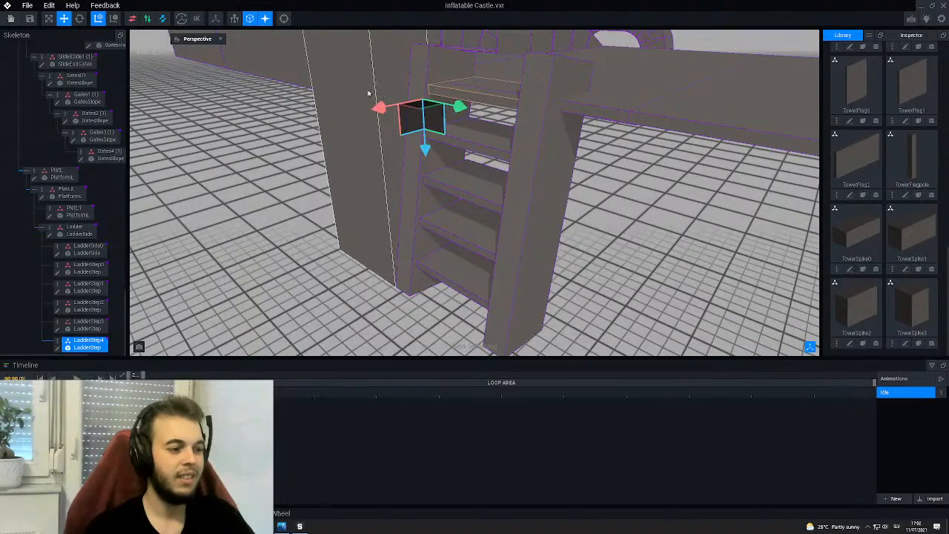
{"action": "left_click", "coordinate": [359, 115]}
{"action": "left_click", "coordinate": [471, 91]}
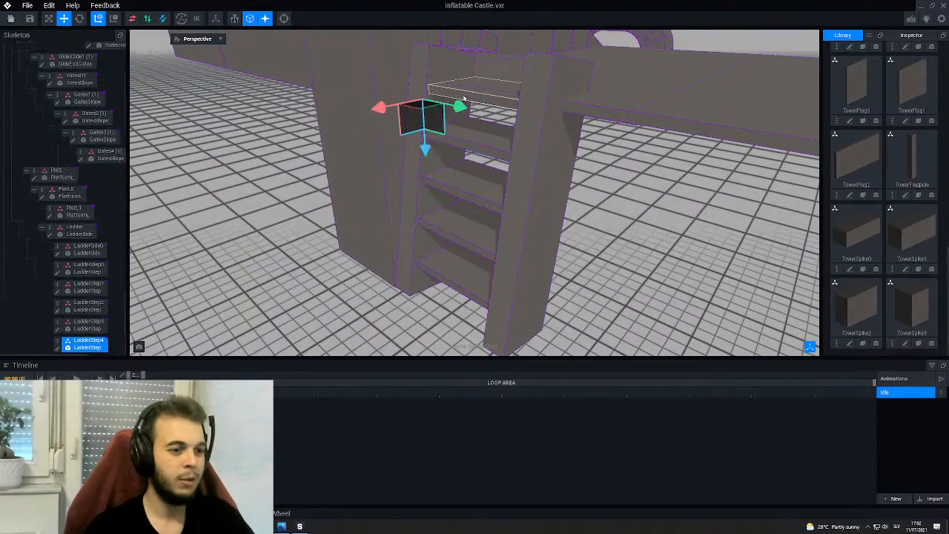
{"action": "right_click_drag", "start_coordinate": [471, 92], "coordinate": [398, 139]}
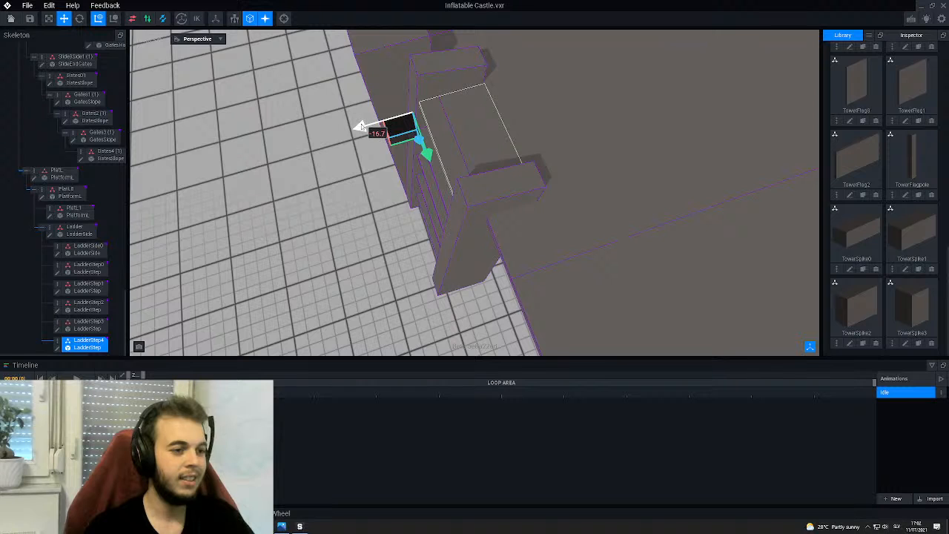
{"action": "mouse_move", "coordinate": [361, 127]}
{"action": "left_mouse_down"}
{"action": "mouse_move", "coordinate": [384, 125]}
{"action": "mouse_move", "coordinate": [363, 126]}
{"action": "left_mouse_up"}
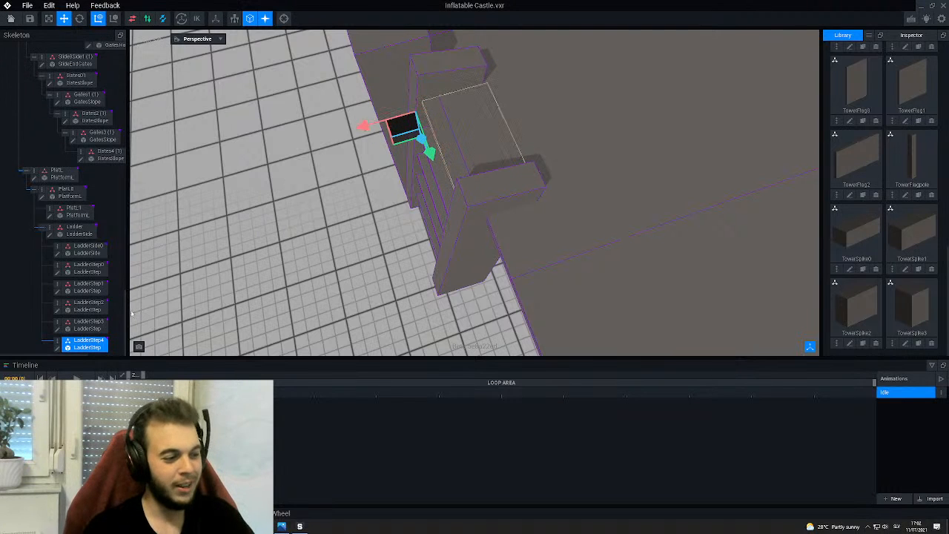
- Delete the LadderStep4 node from the skeleton
{"action": "right_click", "coordinate": [60, 341]}
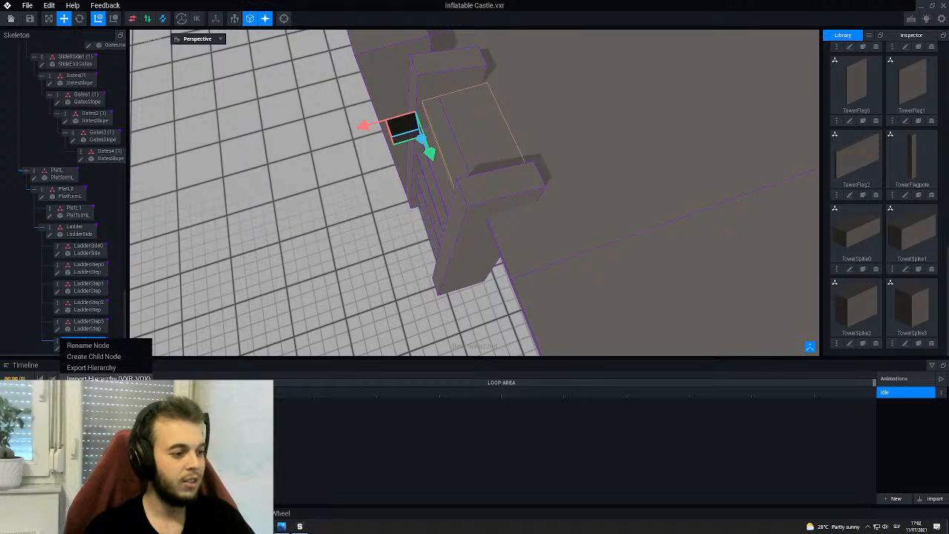
{"action": "left_click", "coordinate": [93, 407]}
{"action": "right_click_drag", "start_coordinate": [371, 245], "coordinate": [443, 223]}
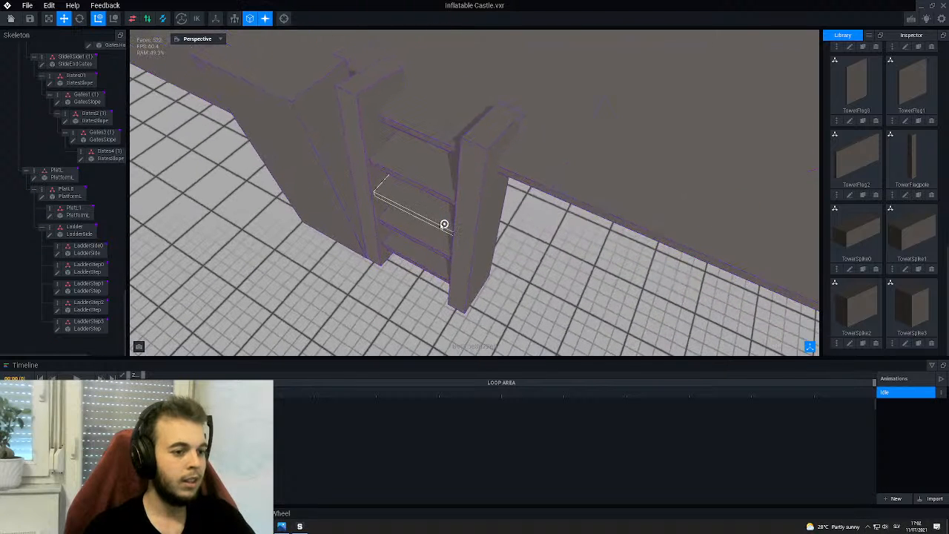
{"action": "right_click_drag", "start_coordinate": [417, 258], "coordinate": [418, 240]}
- Shift LadderStep1, LadderStep2 and LadderStep3 each along the X axis to stagger the ladder
{"action": "left_click", "coordinate": [405, 242]}
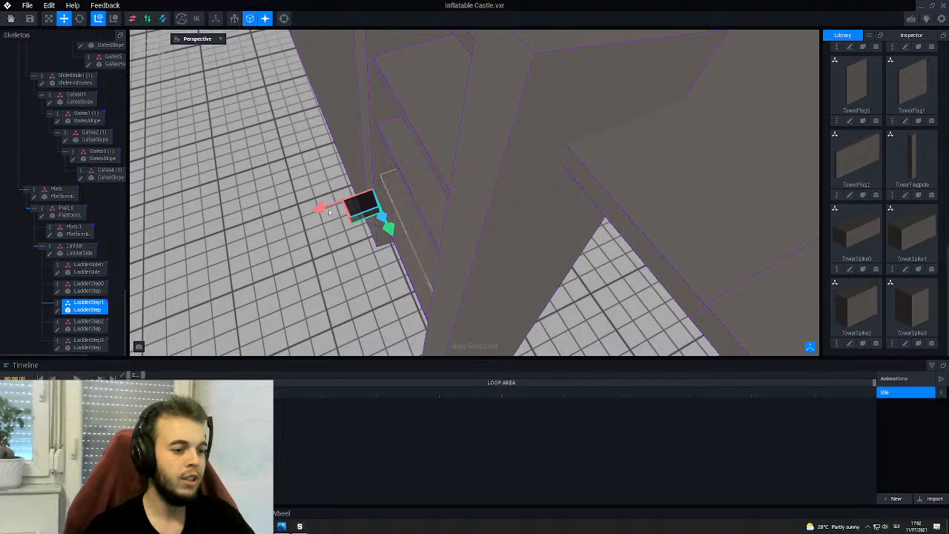
{"action": "left_click_drag", "start_coordinate": [329, 213], "coordinate": [327, 209]}
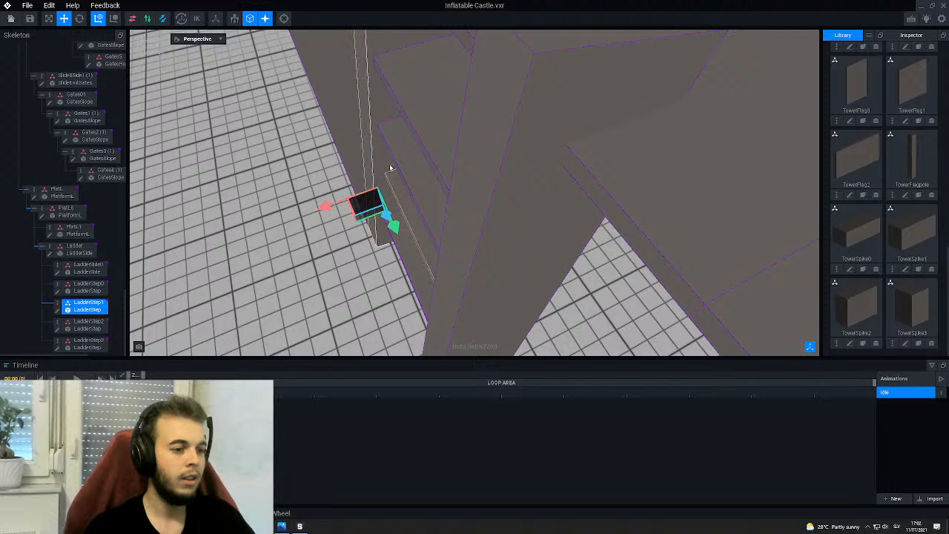
{"action": "left_click", "coordinate": [387, 165]}
{"action": "left_click_drag", "start_coordinate": [314, 162], "coordinate": [328, 157]}
{"action": "left_click", "coordinate": [408, 95]}
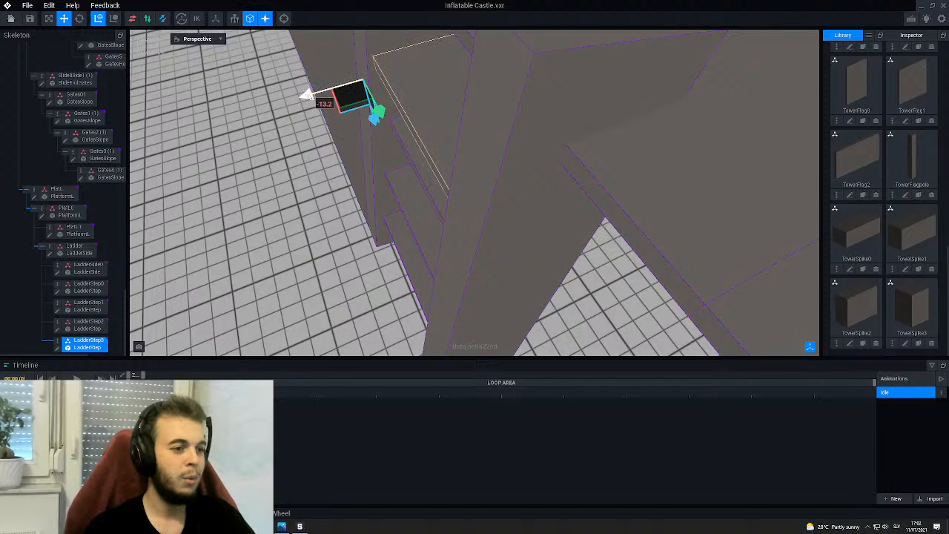
{"action": "left_click_drag", "start_coordinate": [311, 95], "coordinate": [332, 90]}
{"action": "right_click_drag", "start_coordinate": [382, 117], "coordinate": [435, 182]}
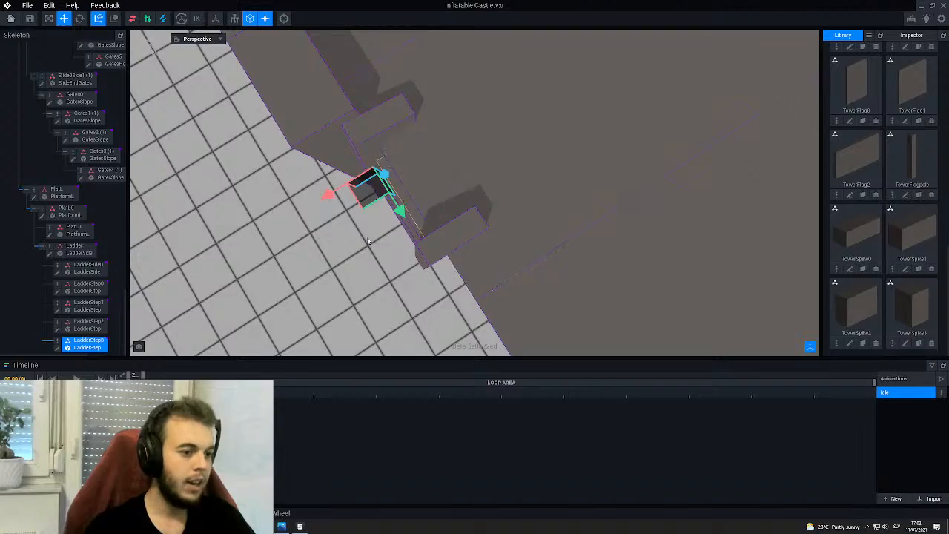
- Select the ladder's side plank from a low front view
{"action": "right_click_drag", "start_coordinate": [382, 237], "coordinate": [440, 164]}
{"action": "scroll", "coordinate": [439, 171], "scroll_direction": "down", "scroll_amount": 2}
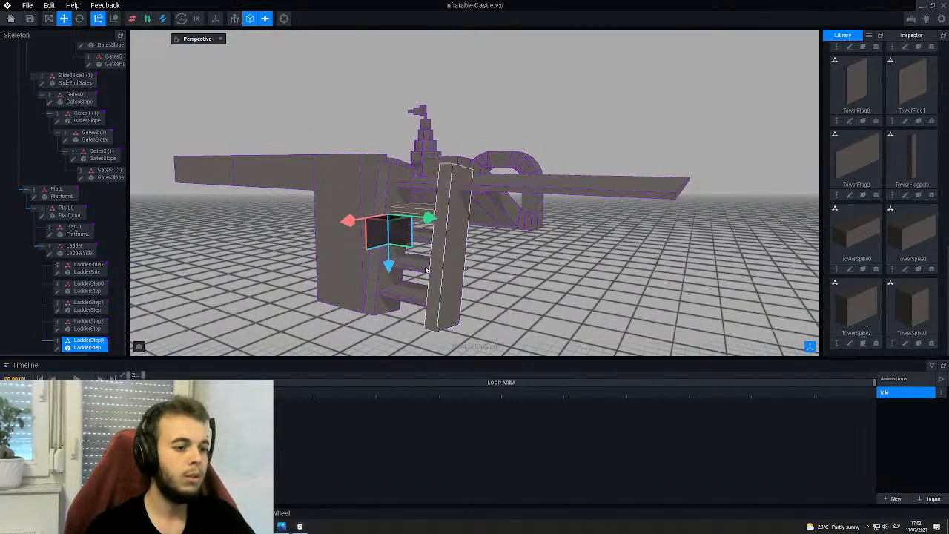
{"action": "left_click", "coordinate": [425, 293]}
{"action": "right_click_drag", "start_coordinate": [425, 293], "coordinate": [428, 190]}
- Export the Inflatable Castle to the Marketplace using the second thumbnail
{"action": "left_click", "coordinate": [428, 189]}
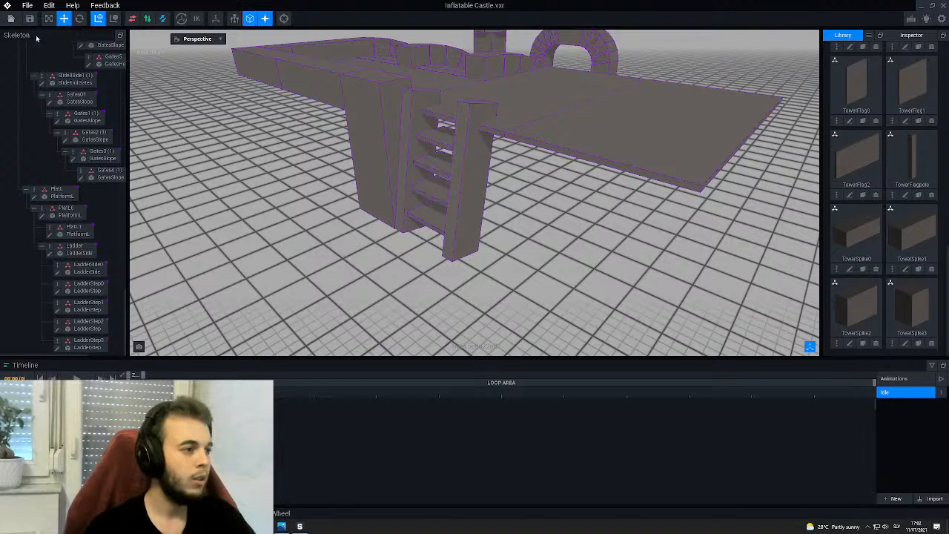
{"action": "left_click", "coordinate": [27, 5]}
{"action": "mouse_move", "coordinate": [59, 59]}
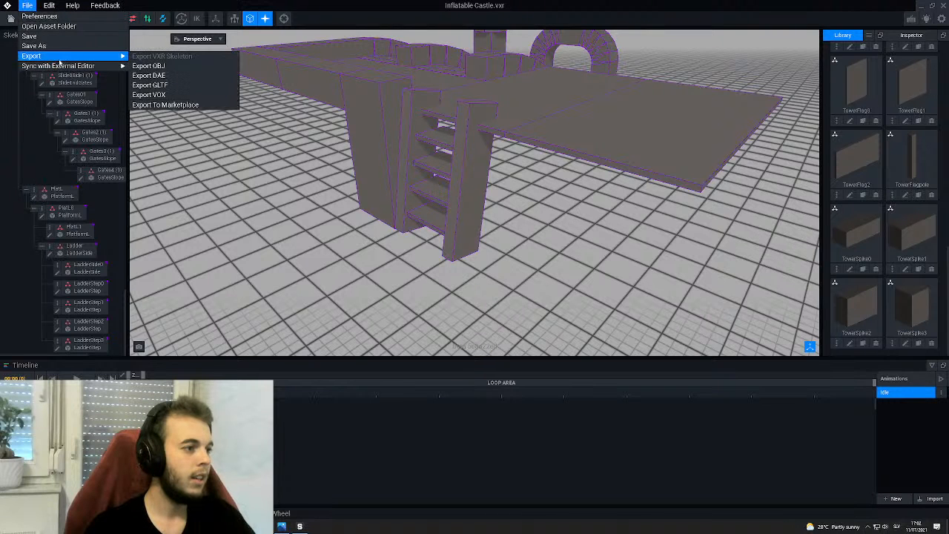
{"action": "left_click", "coordinate": [171, 106]}
{"action": "left_click", "coordinate": [445, 145]}
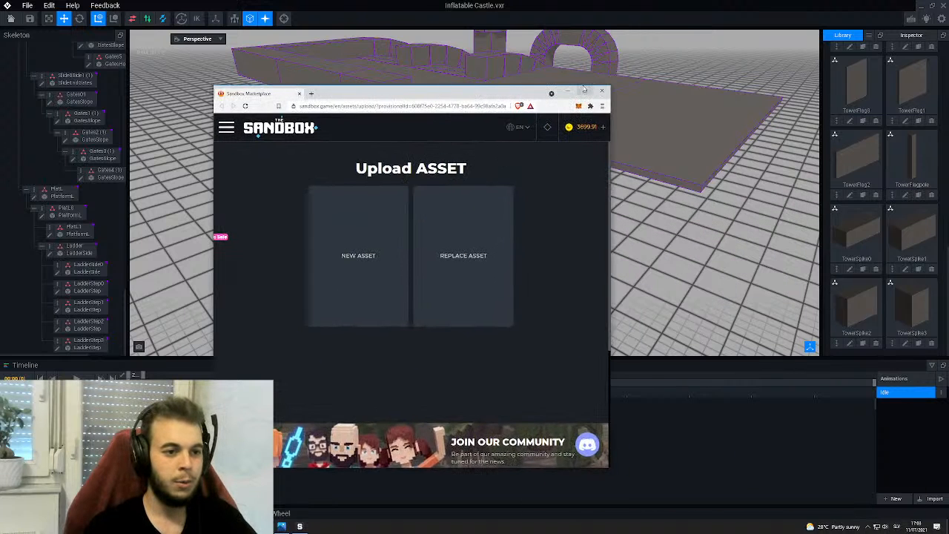
- In the maximized browser, pick Inflatable Castle to replace and continue past the name step
{"action": "left_click", "coordinate": [585, 89]}
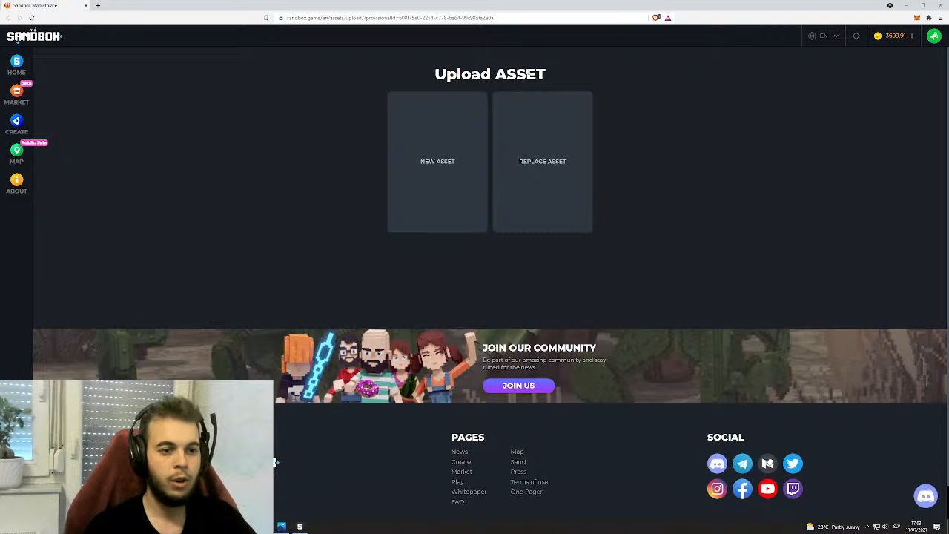
{"action": "left_click", "coordinate": [560, 156]}
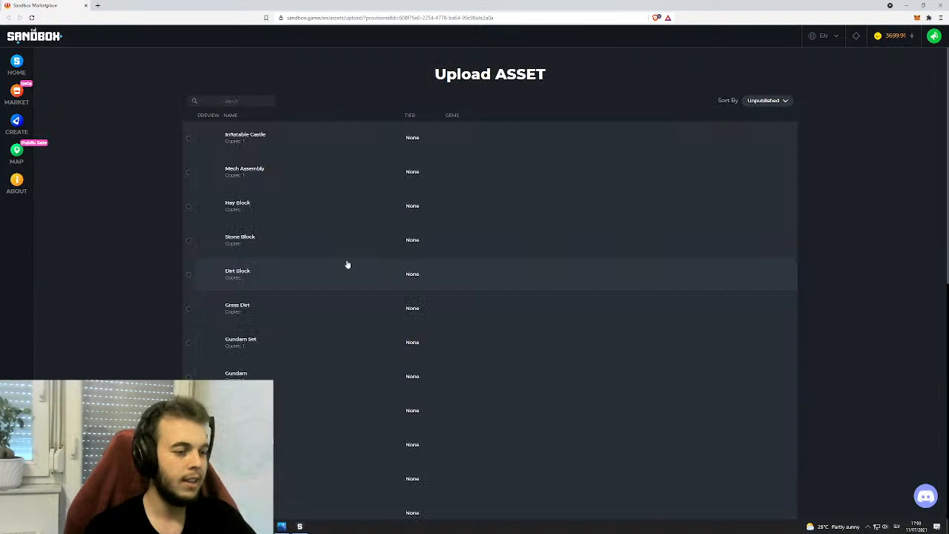
{"action": "left_click", "coordinate": [189, 139]}
{"action": "scroll", "coordinate": [585, 322], "scroll_direction": "down", "scroll_amount": 10}
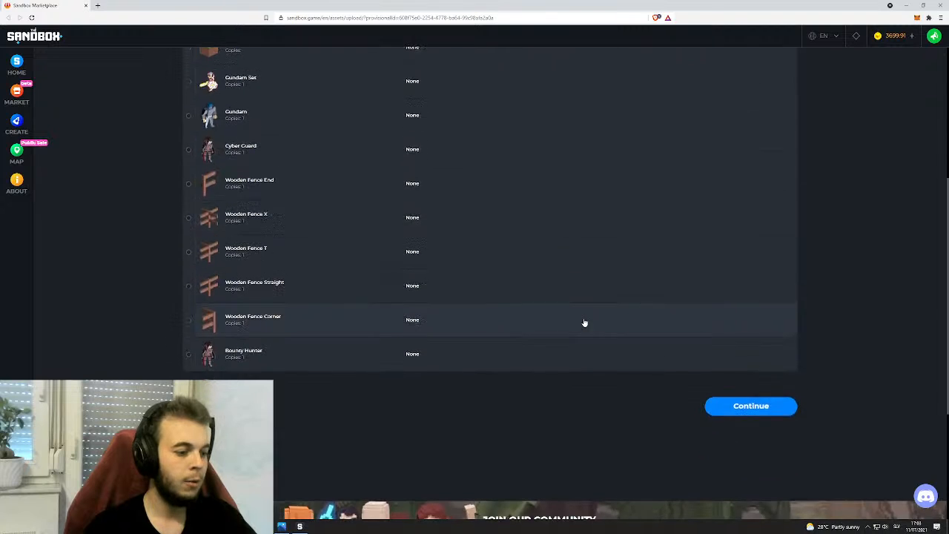
{"action": "left_click", "coordinate": [716, 264]}
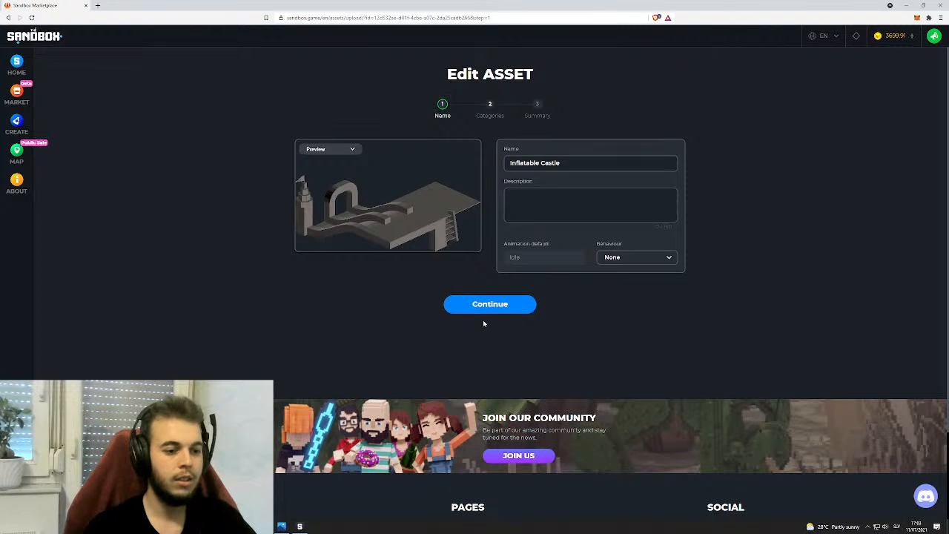
{"action": "left_click", "coordinate": [481, 311]}
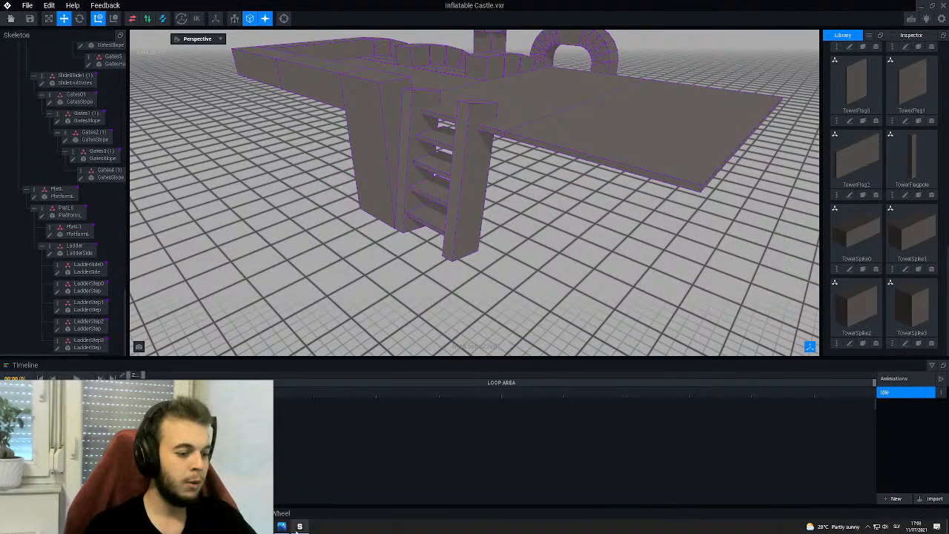
- Open the Test experience in Game Maker's editor and enter play mode
{"action": "left_click", "coordinate": [299, 528]}
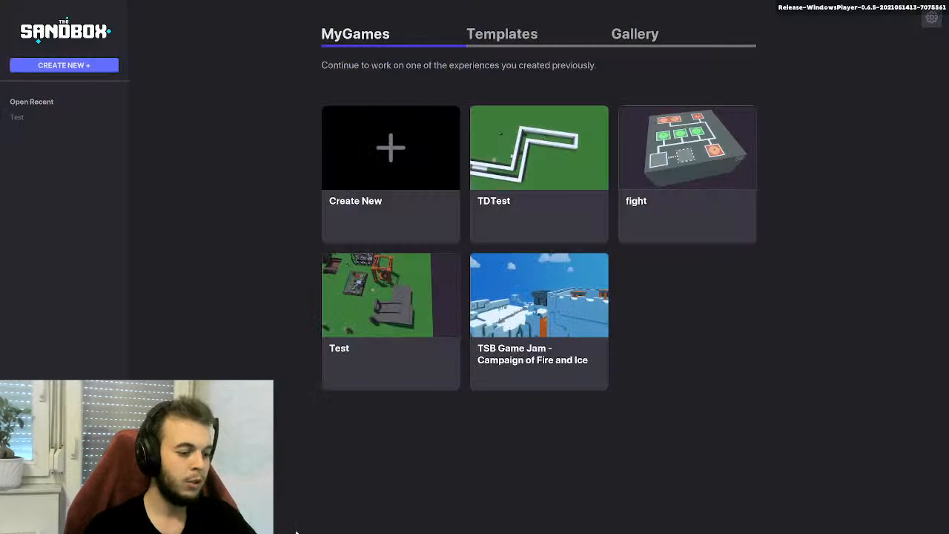
{"action": "left_click", "coordinate": [374, 306]}
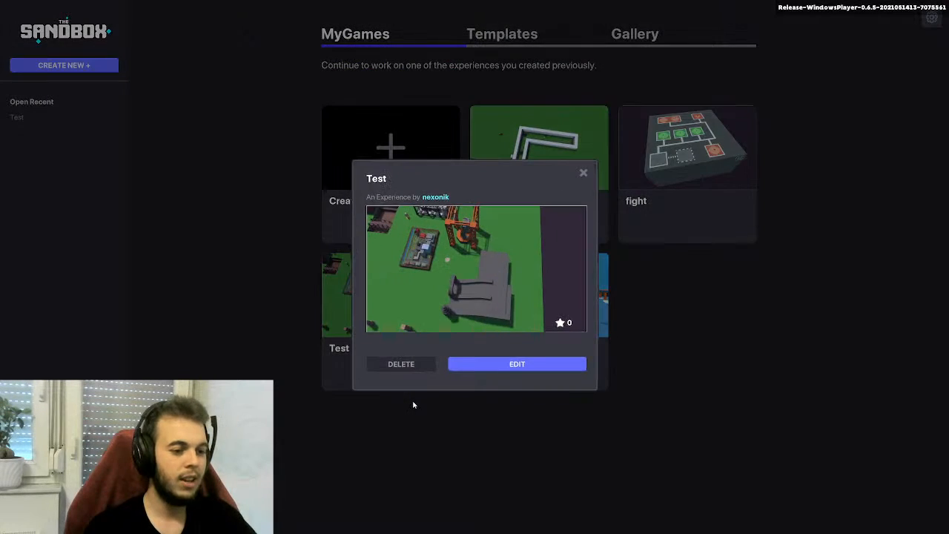
{"action": "left_click", "coordinate": [502, 366]}
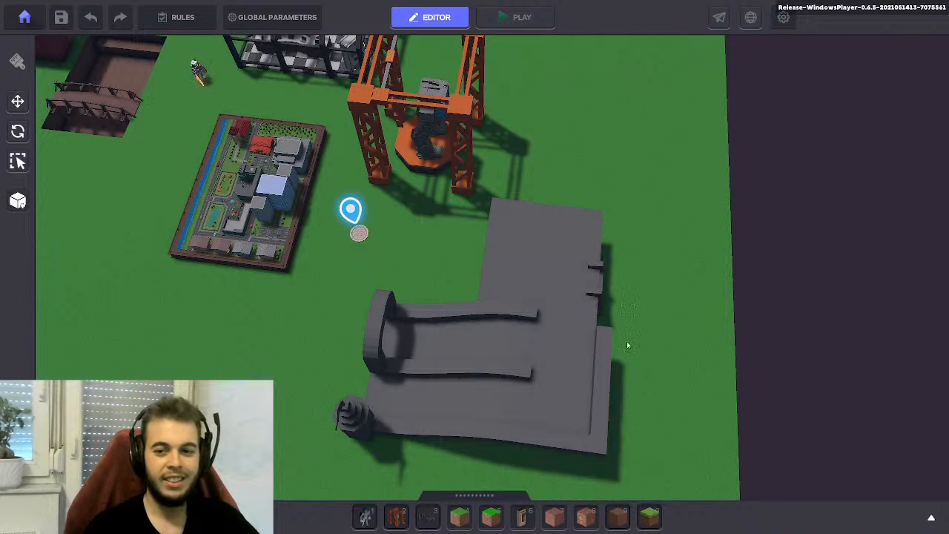
{"action": "key", "text": "Tab"}
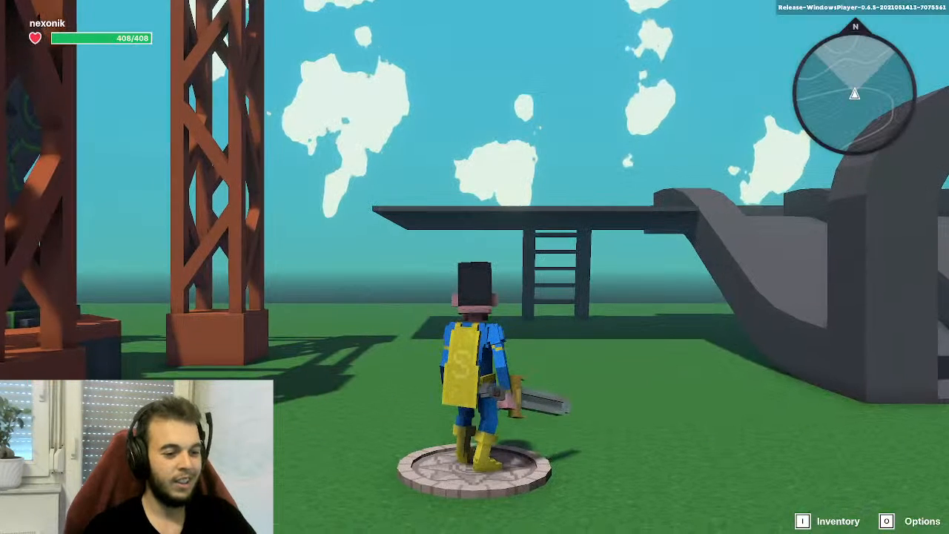
{"action": "key", "text": "Tab"}
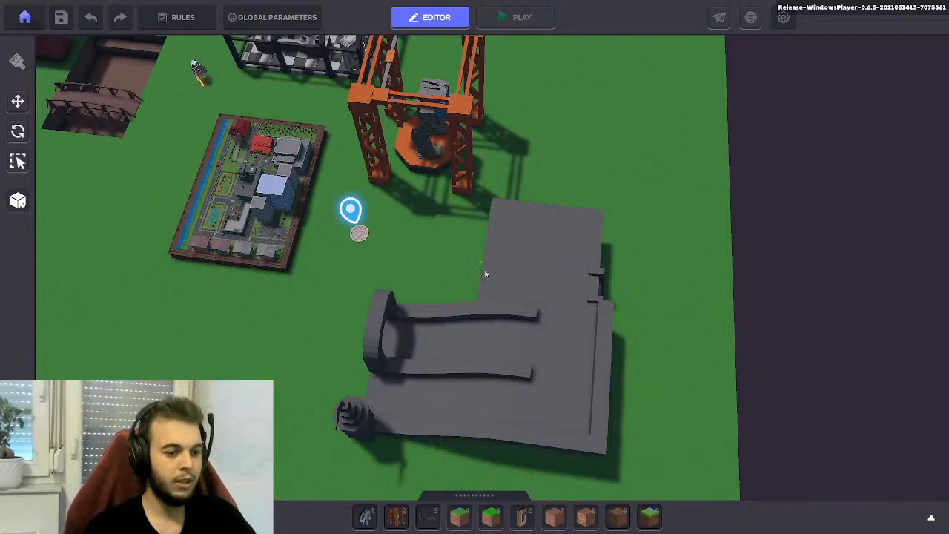
{"action": "key", "text": "Tab"}
- Run the character through the arch and ramp, then climb the ladder onto the platform
{"action": "key", "text": "w"}
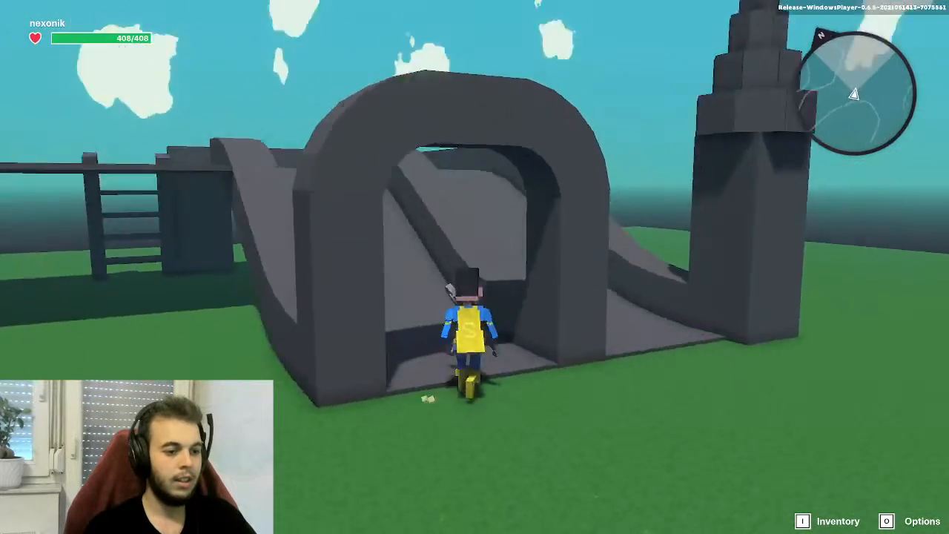
{"action": "key", "text": "w"}
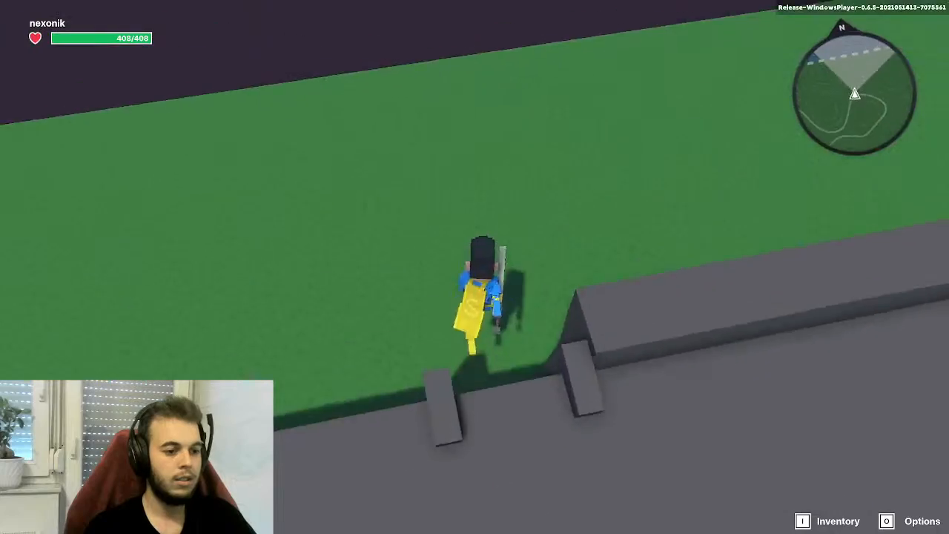
{"action": "key", "text": "w"}
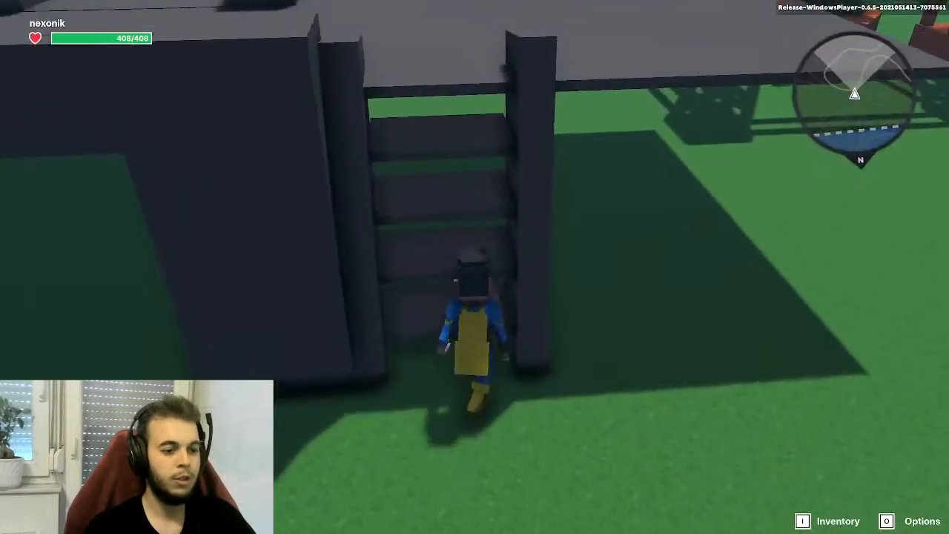
{"action": "key", "text": "w"}
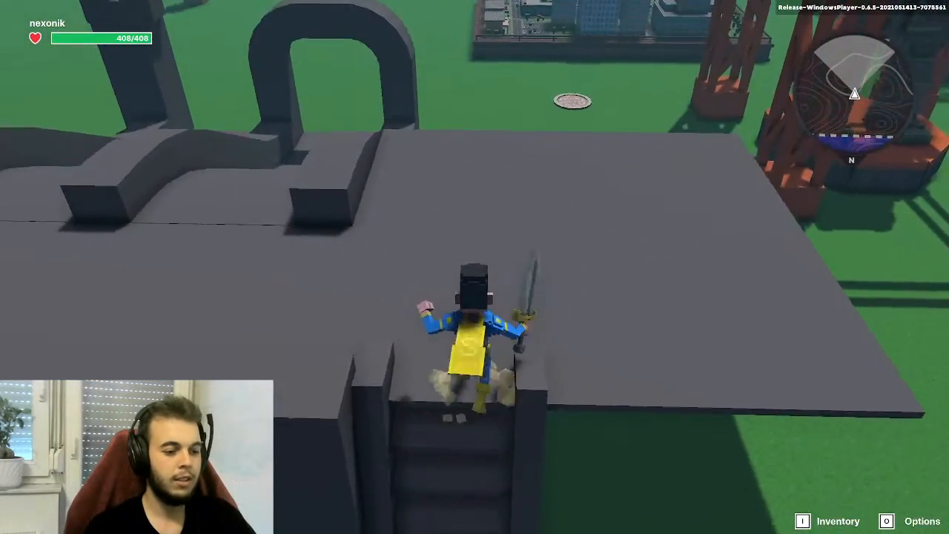
{"action": "key", "text": "s"}
{"action": "key", "text": "w"}
{"action": "key", "text": "w"}
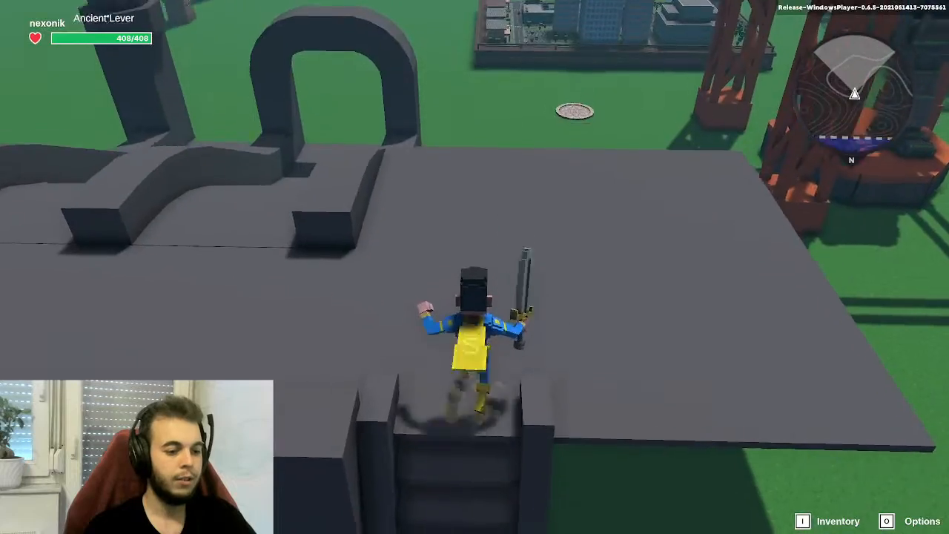
{"action": "key", "text": "w"}
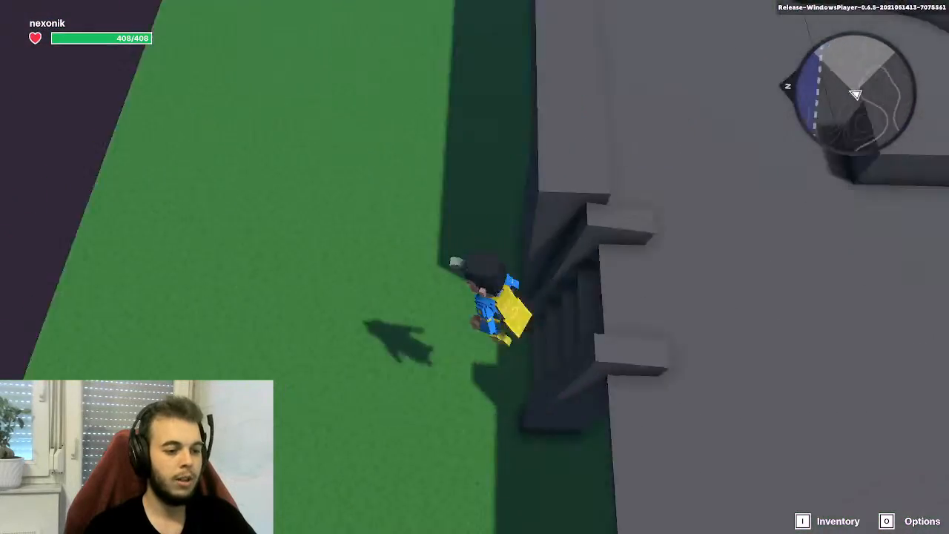
- Drop off the platform, climb the ladder back up twice, then end the play-test
{"action": "key", "text": "w"}
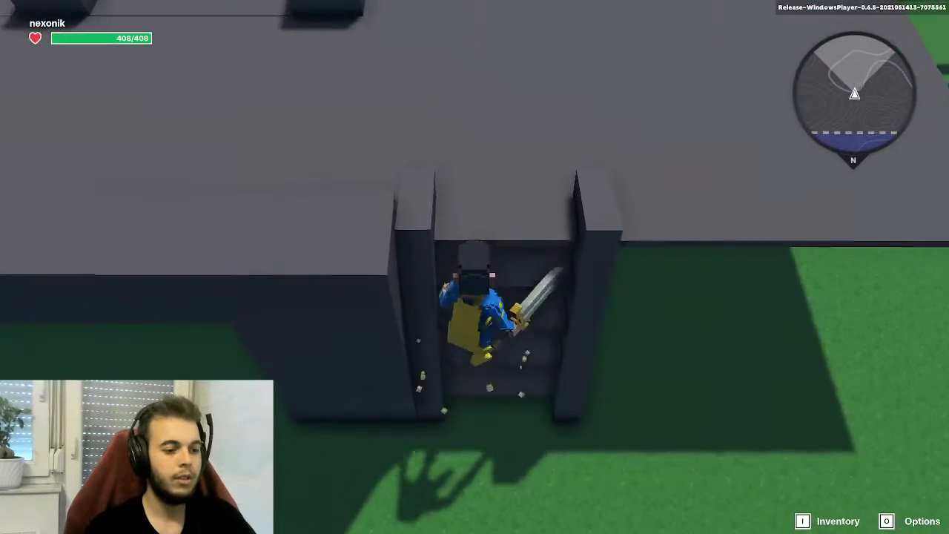
{"action": "key", "text": "s"}
{"action": "key", "text": "w"}
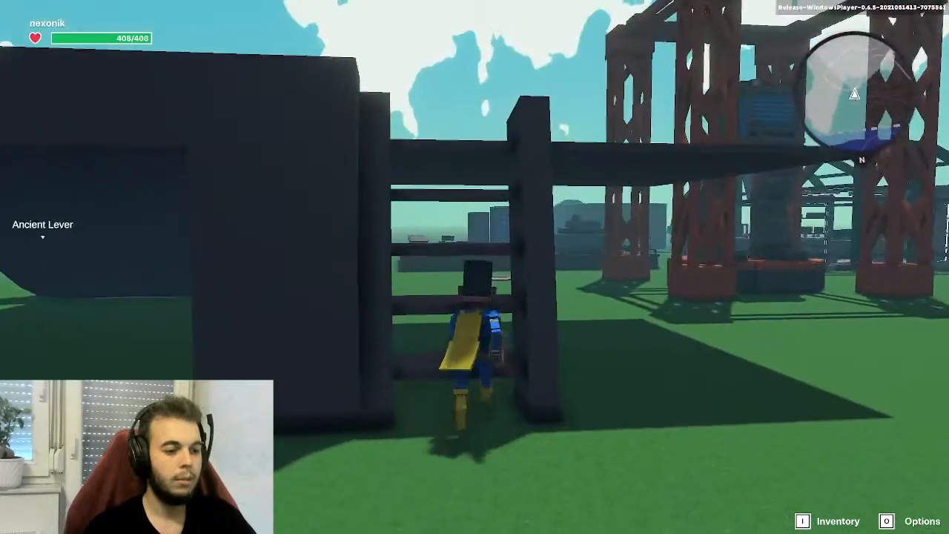
{"action": "key", "text": "space"}
{"action": "key", "text": "space"}
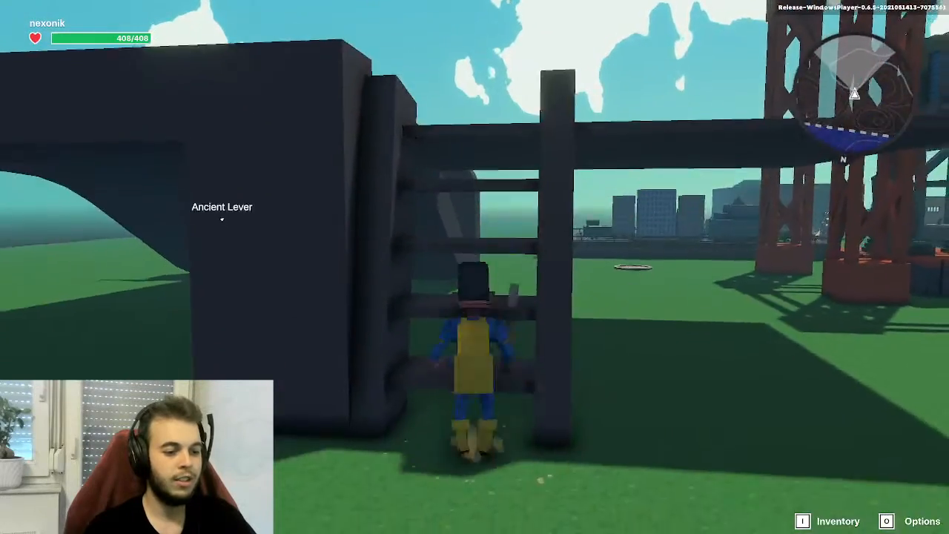
{"action": "key", "text": "w"}
{"action": "key", "text": "s"}
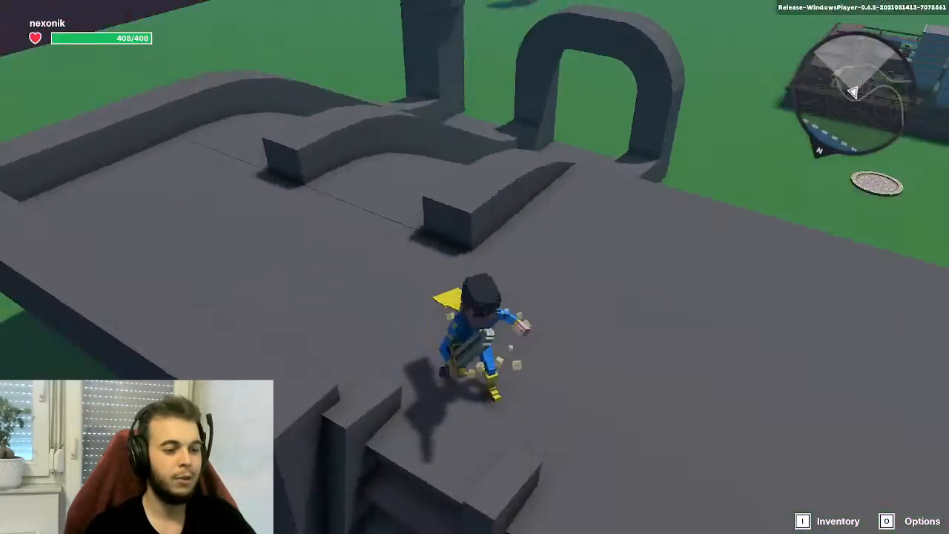
{"action": "key", "text": "w"}
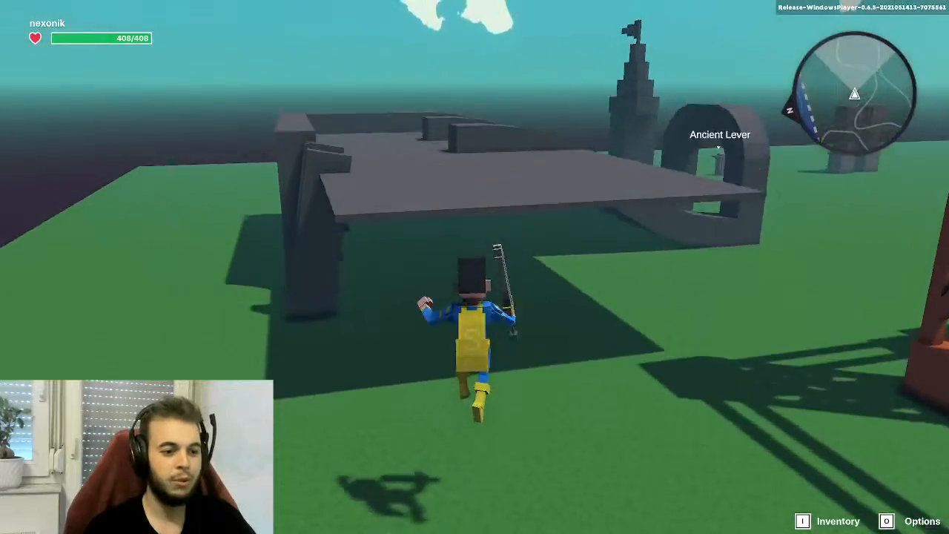
{"action": "key", "text": "a"}
{"action": "key", "text": "w"}
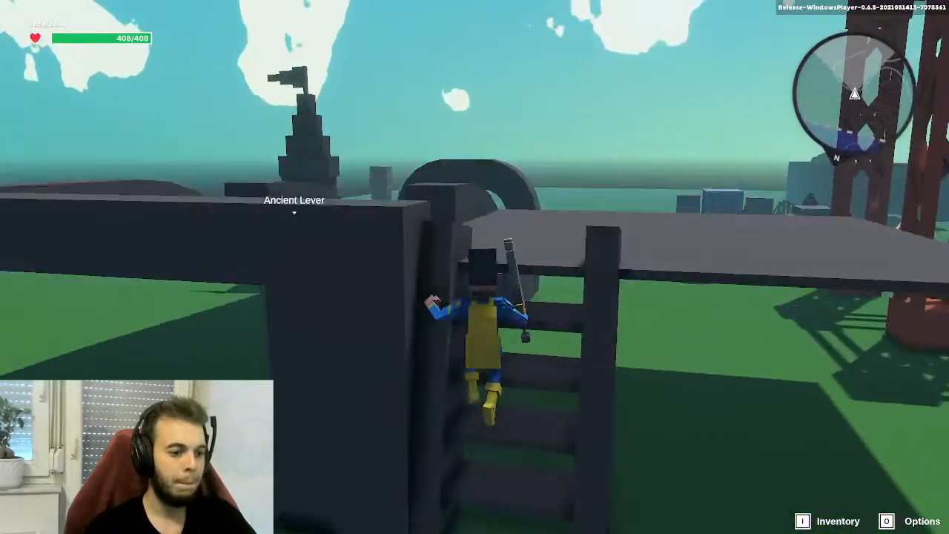
{"action": "key", "text": "ctrl+p"}
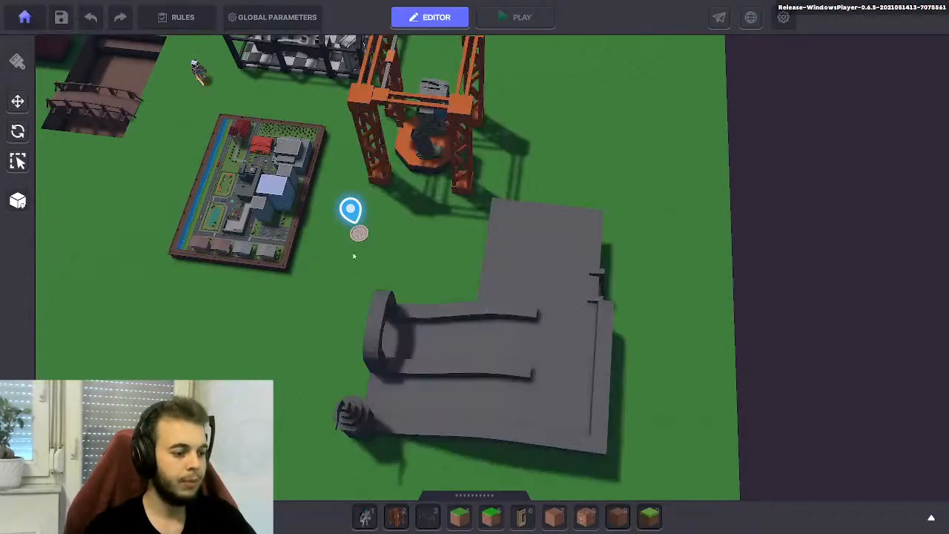
- Delete the two Ancient Stone Pillars and two Ancient Levers from the map
{"action": "key", "text": "s"}
{"action": "key", "text": "a"}
{"action": "left_click", "coordinate": [384, 213]}
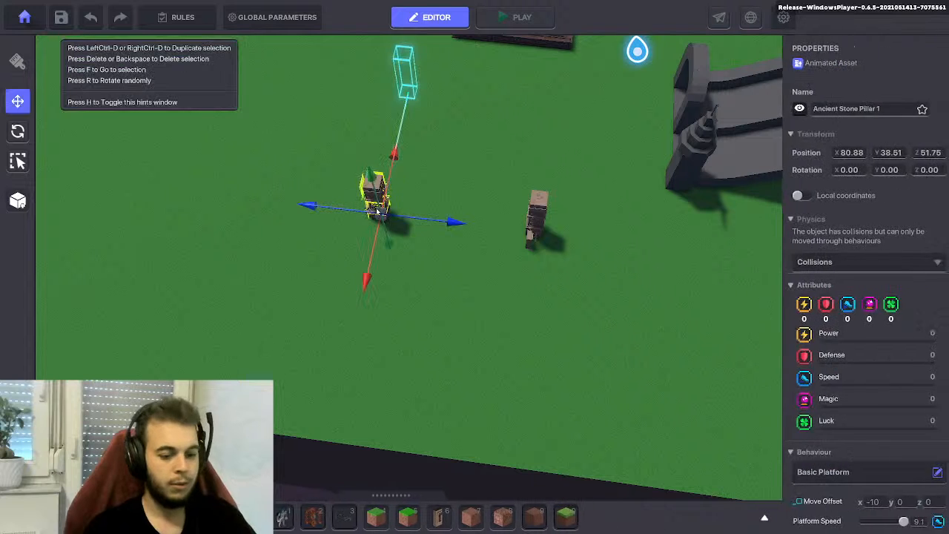
{"action": "key", "text": "Delete"}
{"action": "left_click", "coordinate": [371, 209]}
{"action": "key", "text": "Delete"}
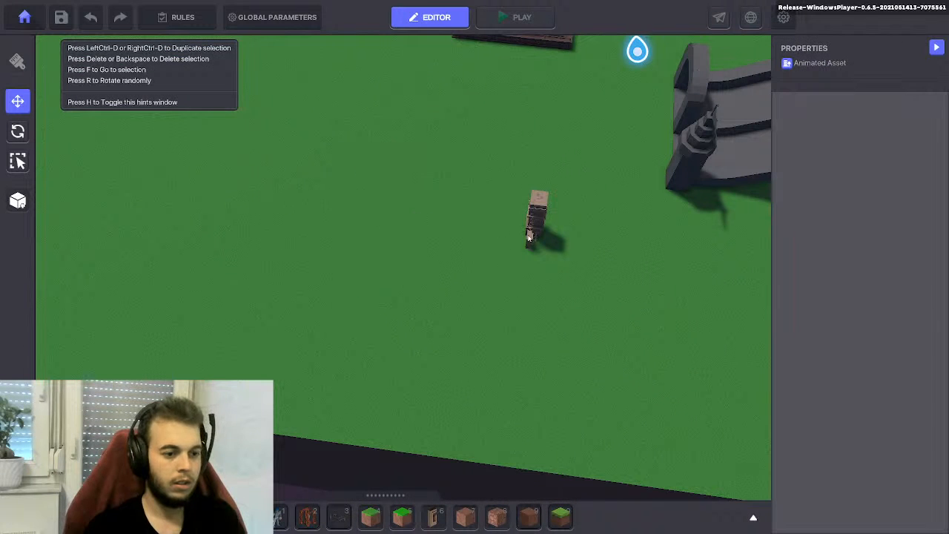
{"action": "left_click", "coordinate": [530, 237]}
{"action": "key", "text": "Delete"}
{"action": "left_click", "coordinate": [536, 210]}
{"action": "key", "text": "Delete"}
{"action": "scroll", "coordinate": [490, 227], "scroll_direction": "down", "scroll_amount": 5}
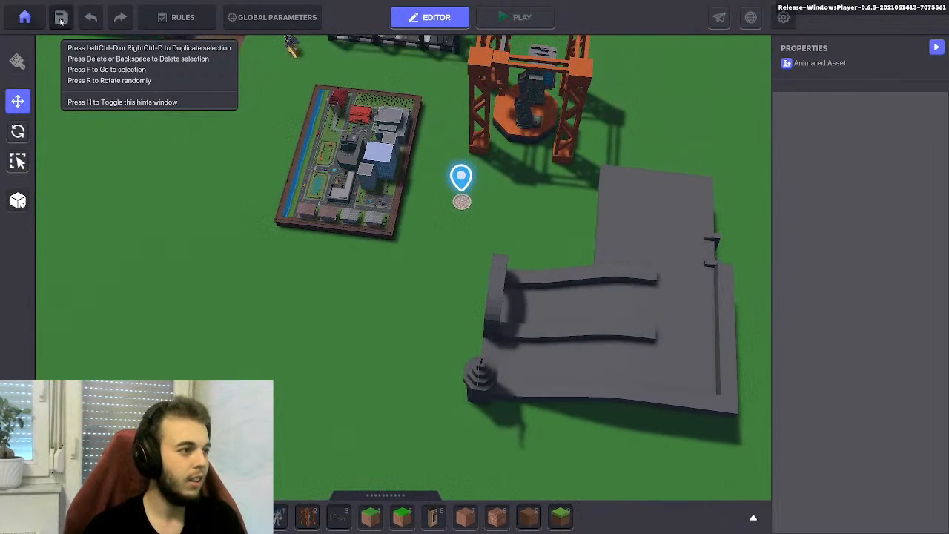
- Save the map, dismiss the confirmation, and return to the main menu
{"action": "left_click", "coordinate": [61, 17]}
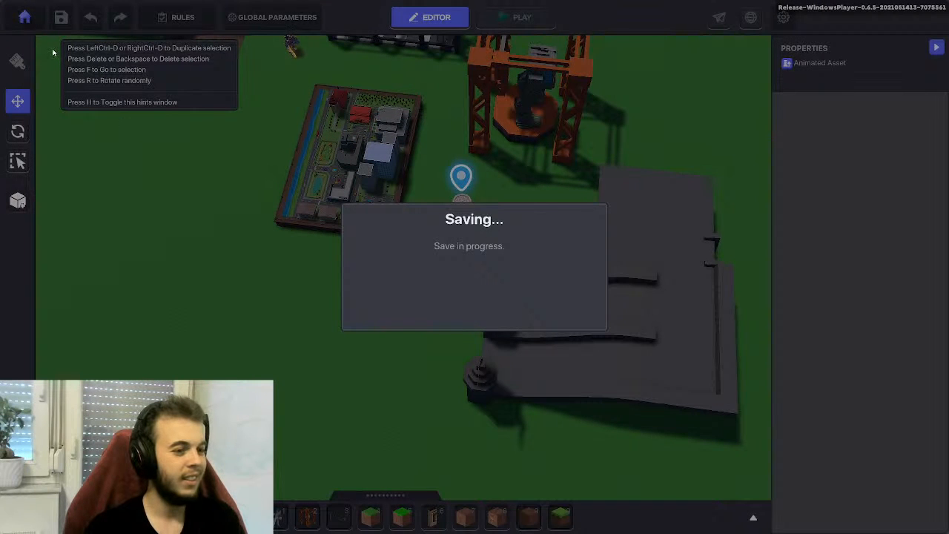
{"action": "key", "text": "Return"}
{"action": "left_click", "coordinate": [24, 17]}
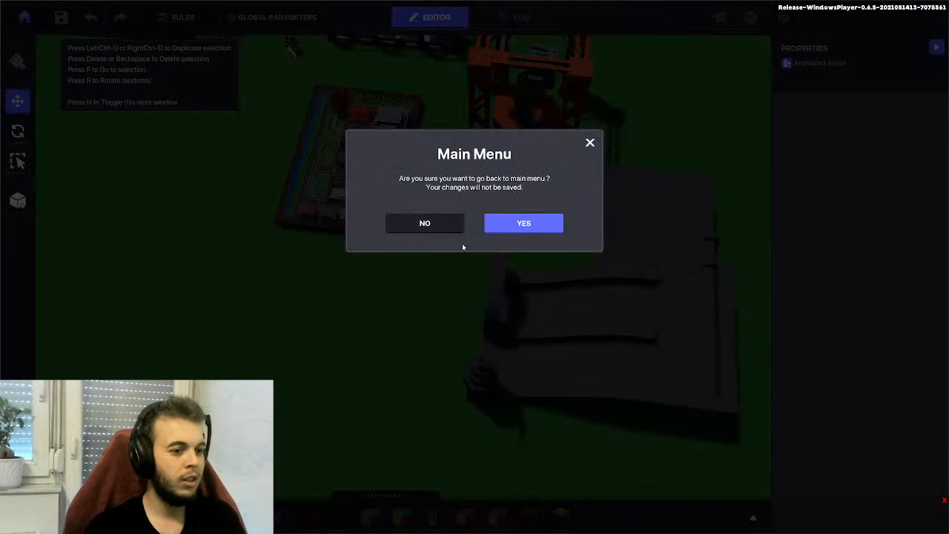
{"action": "left_click", "coordinate": [523, 221]}
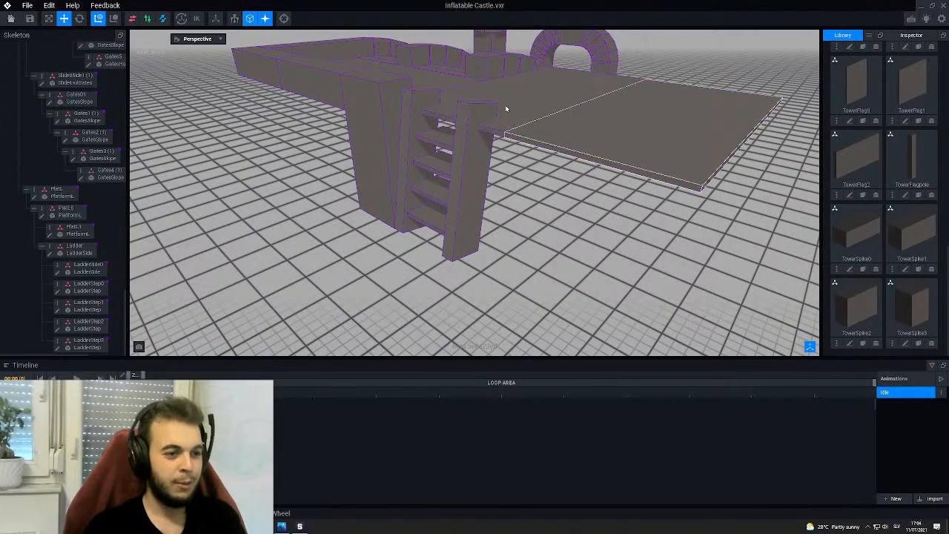
- Bring the castle into an overhead view and select the front wall block SS13
{"action": "scroll", "coordinate": [460, 100], "scroll_direction": "up", "scroll_amount": 3}
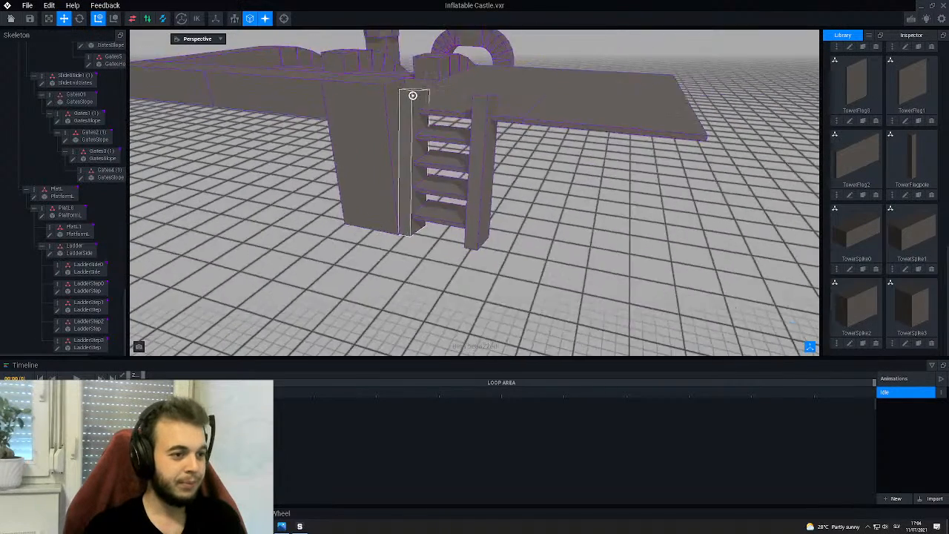
{"action": "right_click_drag", "start_coordinate": [413, 96], "coordinate": [407, 102]}
{"action": "right_click_drag", "start_coordinate": [404, 144], "coordinate": [400, 152]}
{"action": "middle_click_drag", "start_coordinate": [395, 148], "coordinate": [430, 182]}
{"action": "right_click_drag", "start_coordinate": [430, 181], "coordinate": [409, 190]}
{"action": "middle_click_drag", "start_coordinate": [409, 191], "coordinate": [320, 128]}
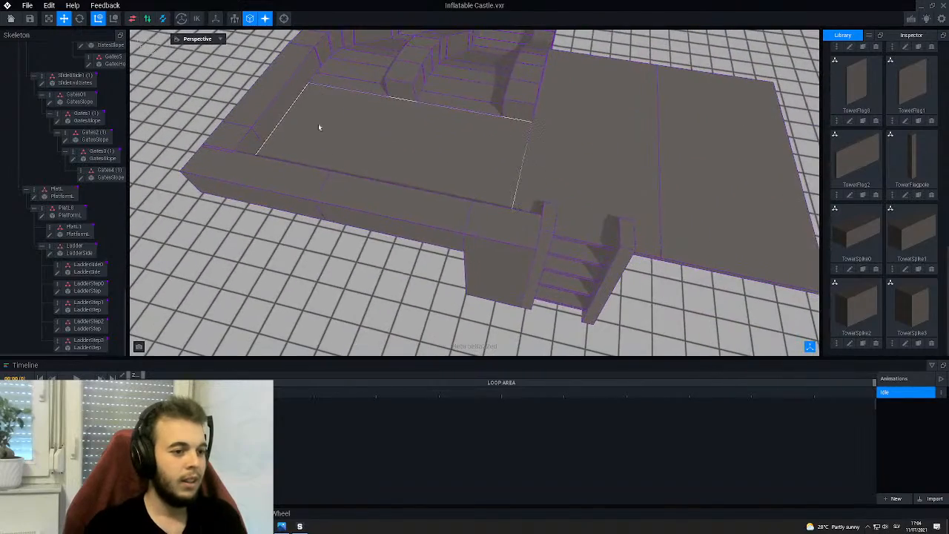
{"action": "scroll", "coordinate": [377, 212], "scroll_direction": "down", "scroll_amount": 2}
{"action": "left_click", "coordinate": [377, 212]}
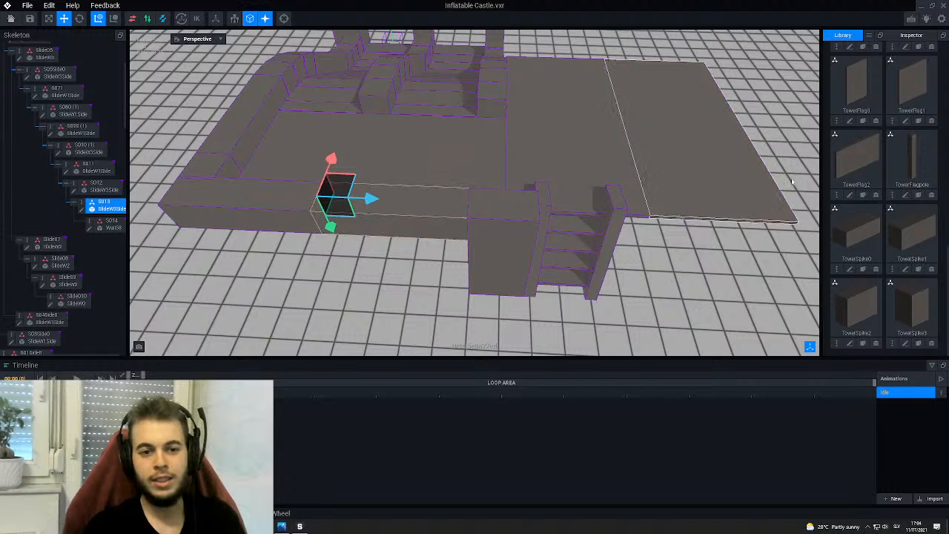
- Clone the SlideW3Side wall model as wall128, then select the Wall58 block
{"action": "scroll", "coordinate": [872, 160], "scroll_direction": "up", "scroll_amount": 3}
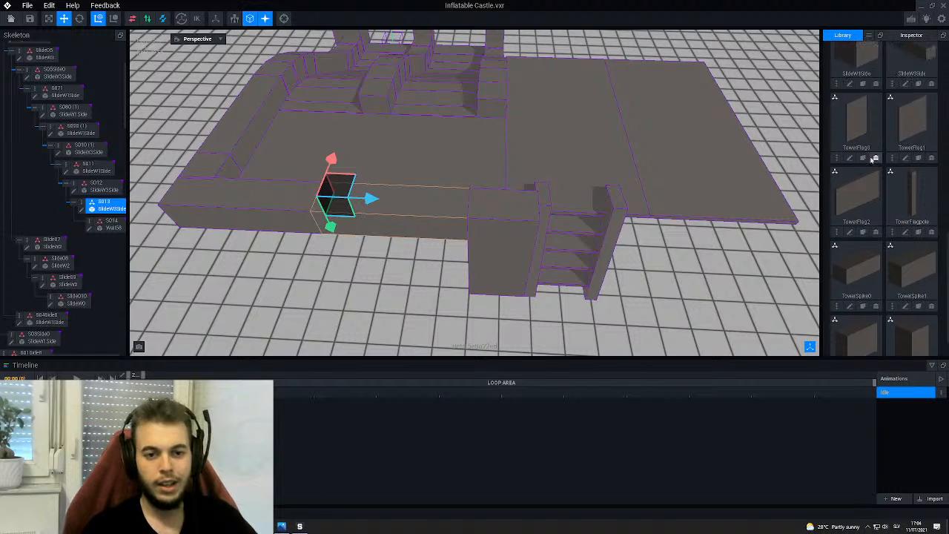
{"action": "scroll", "coordinate": [873, 160], "scroll_direction": "up", "scroll_amount": 1}
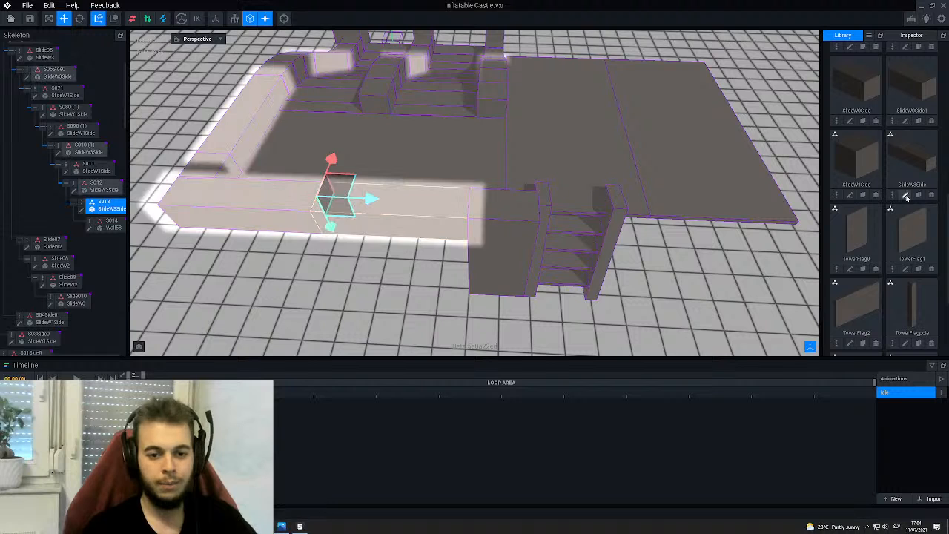
{"action": "left_click", "coordinate": [919, 195]}
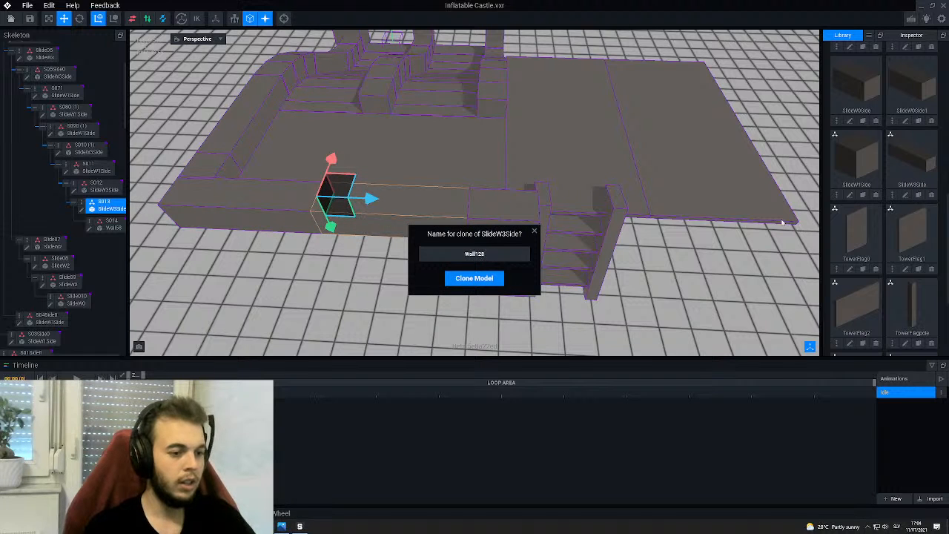
{"action": "type", "text": "wall128"}
{"action": "key", "text": "Return"}
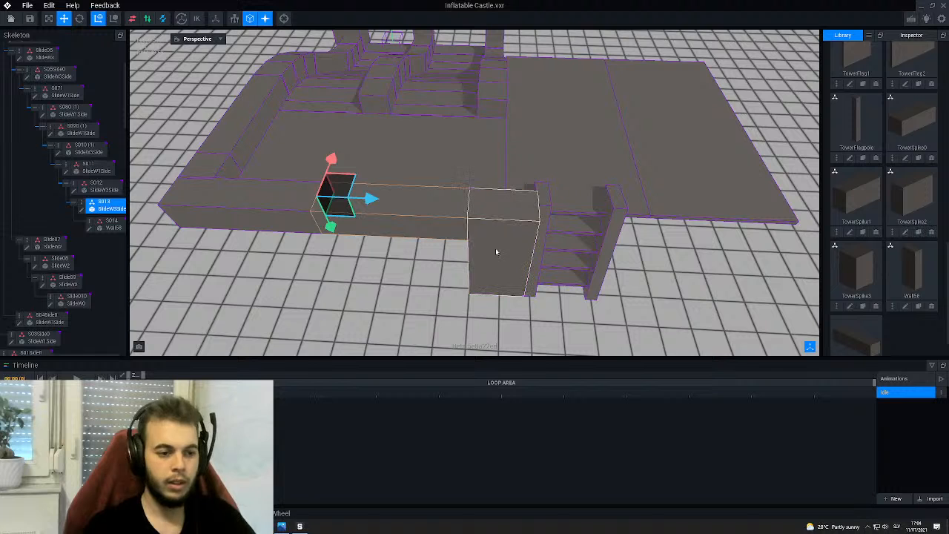
{"action": "left_click", "coordinate": [496, 250]}
- Open Wall58 for editing, then close it, saving its changes
{"action": "left_click", "coordinate": [90, 211]}
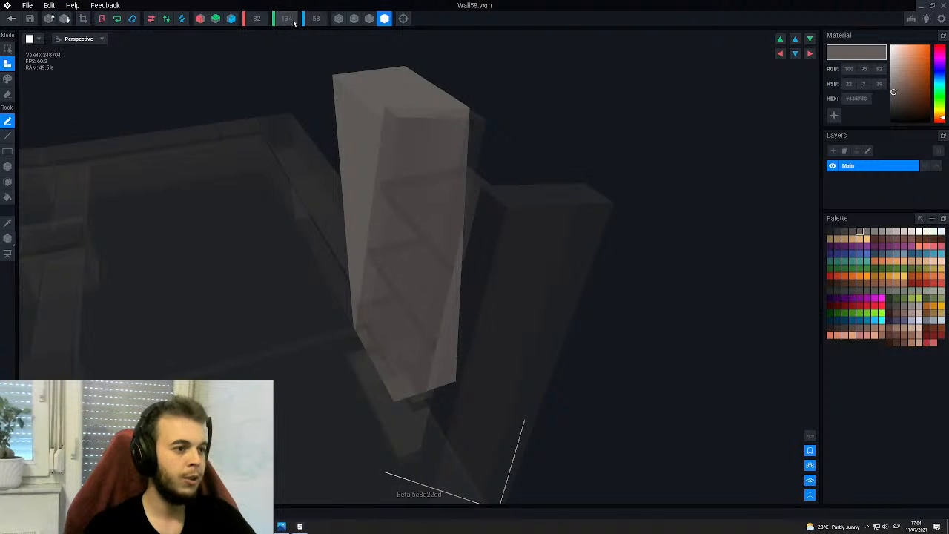
{"action": "left_click", "coordinate": [11, 18]}
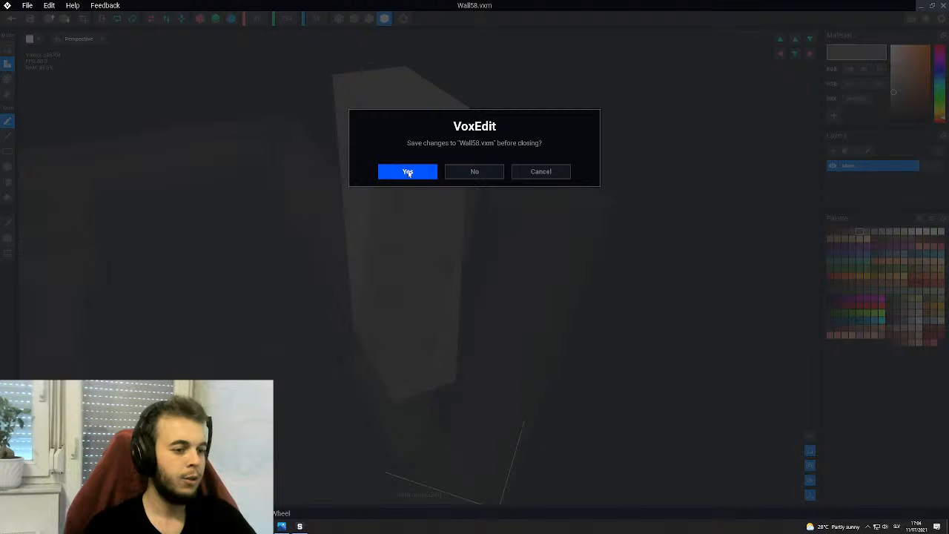
{"action": "left_click", "coordinate": [408, 172]}
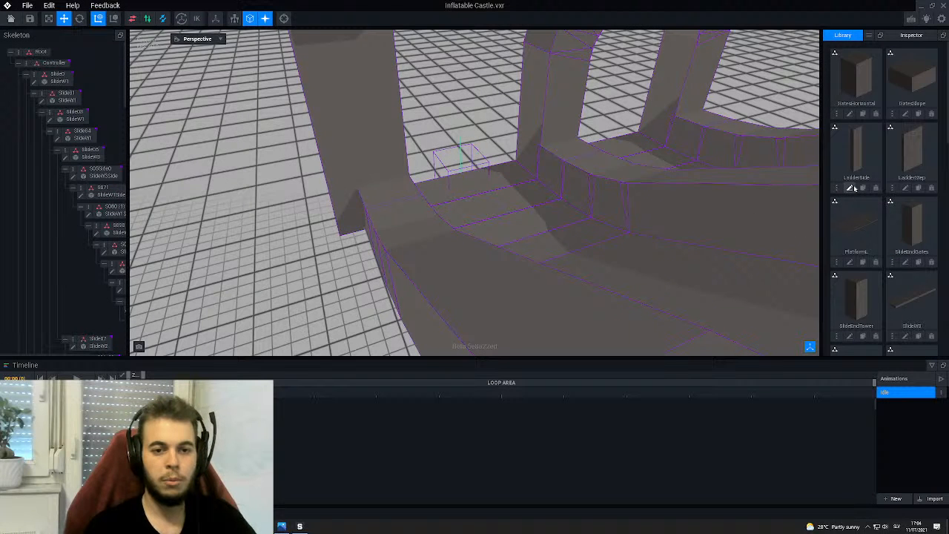
{"action": "scroll", "coordinate": [854, 189], "scroll_direction": "down", "scroll_amount": 10}
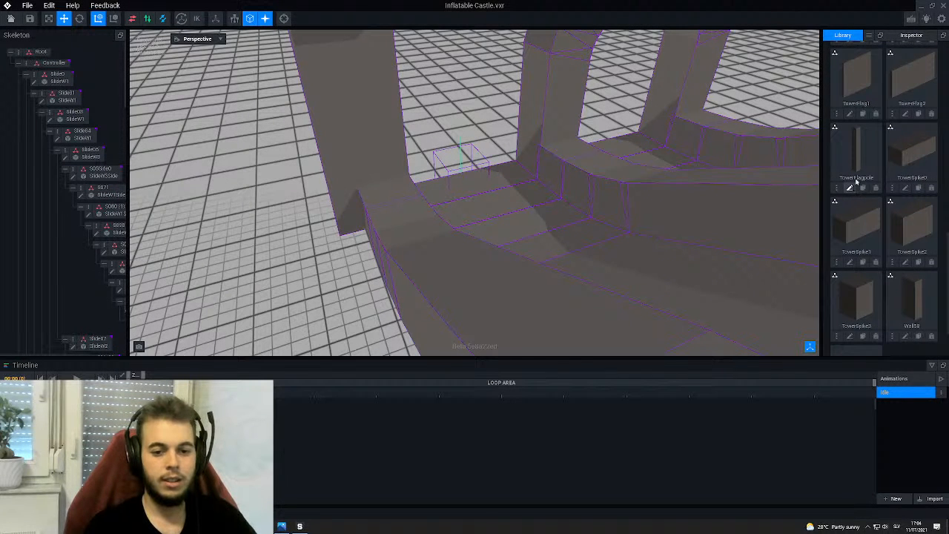
{"action": "scroll", "coordinate": [856, 182], "scroll_direction": "down", "scroll_amount": 1}
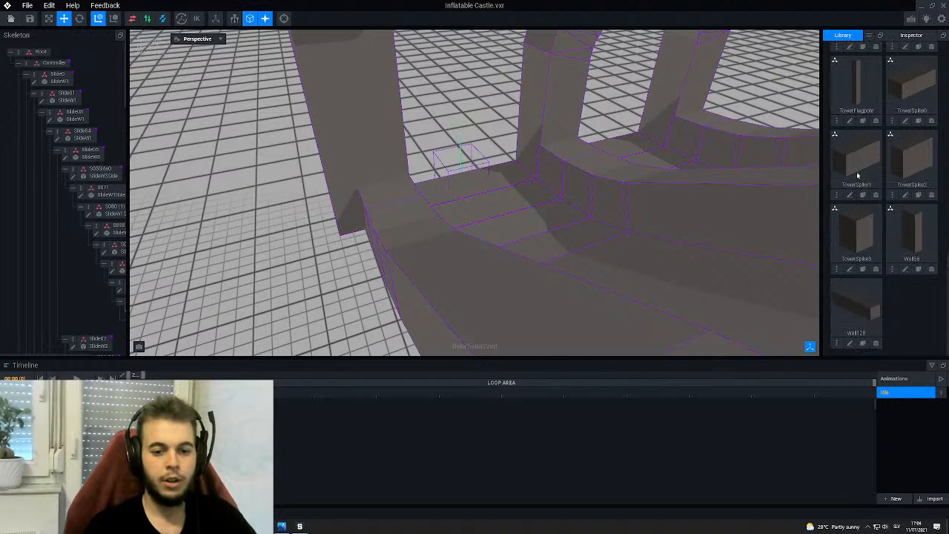
- Make Wall128 134 voxels tall, fill it with grey-brown, and save it
{"action": "left_click", "coordinate": [849, 343]}
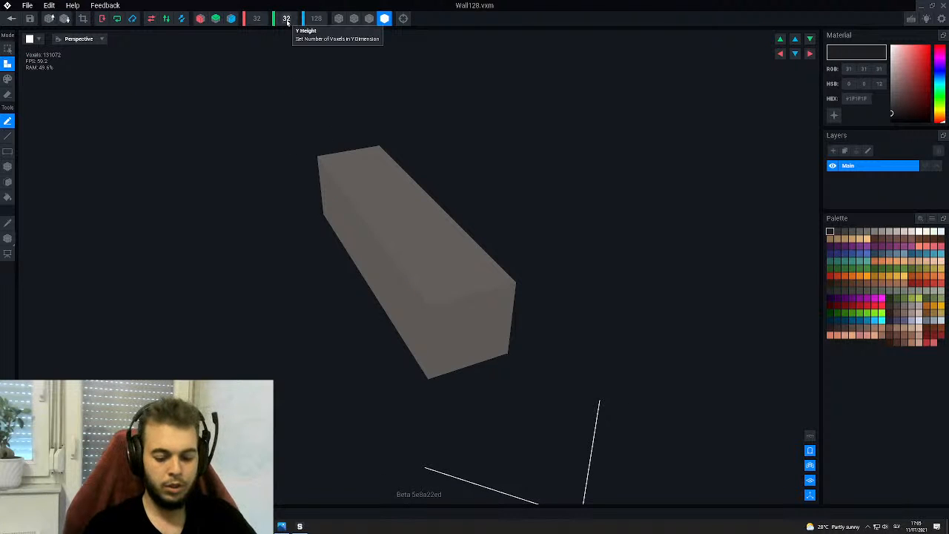
{"action": "type", "text": "4"}
{"action": "key", "text": "Return"}
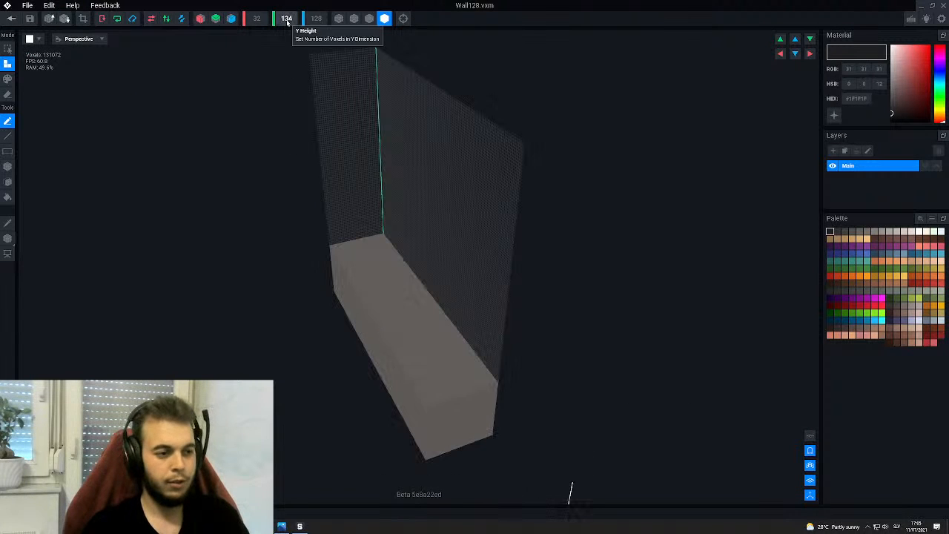
{"action": "key", "text": "g"}
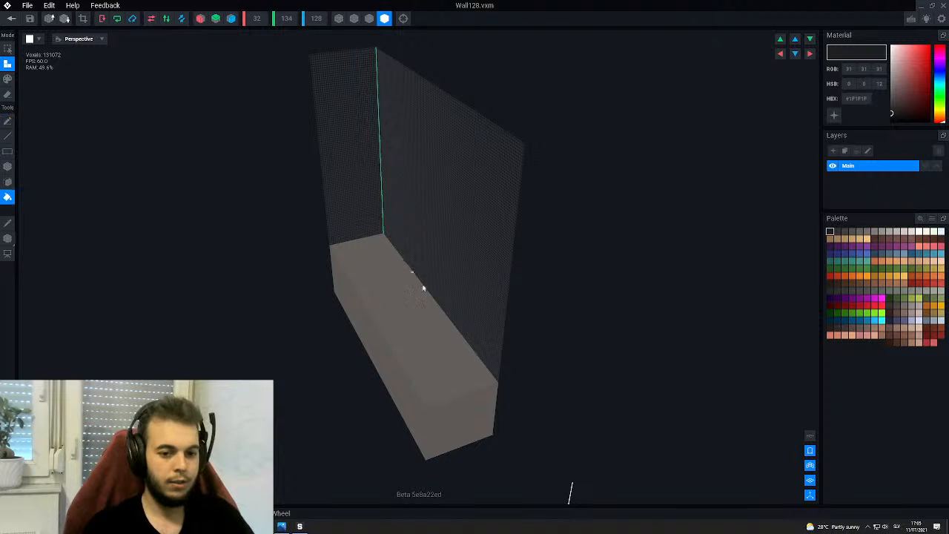
{"action": "left_click", "coordinate": [427, 323], "text": "alt"}
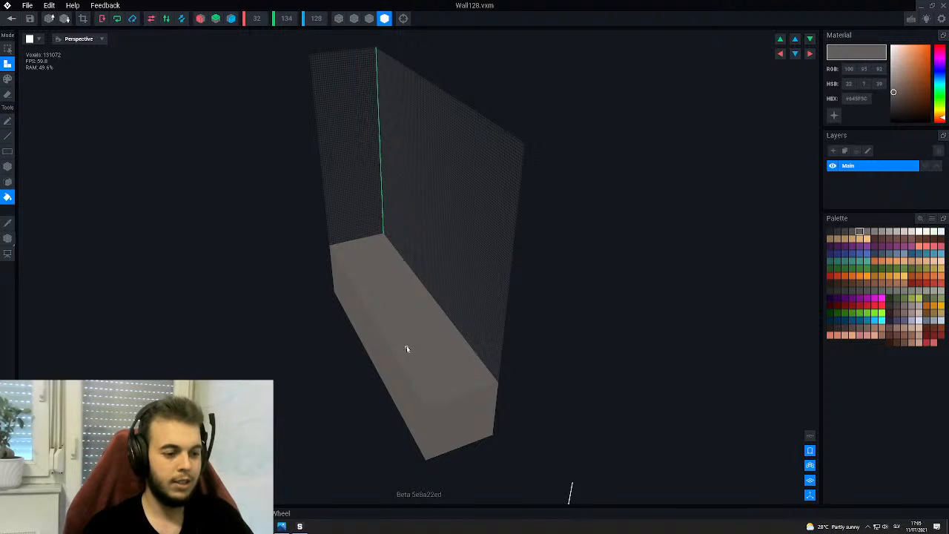
{"action": "left_click", "coordinate": [411, 300]}
{"action": "left_click", "coordinate": [12, 18]}
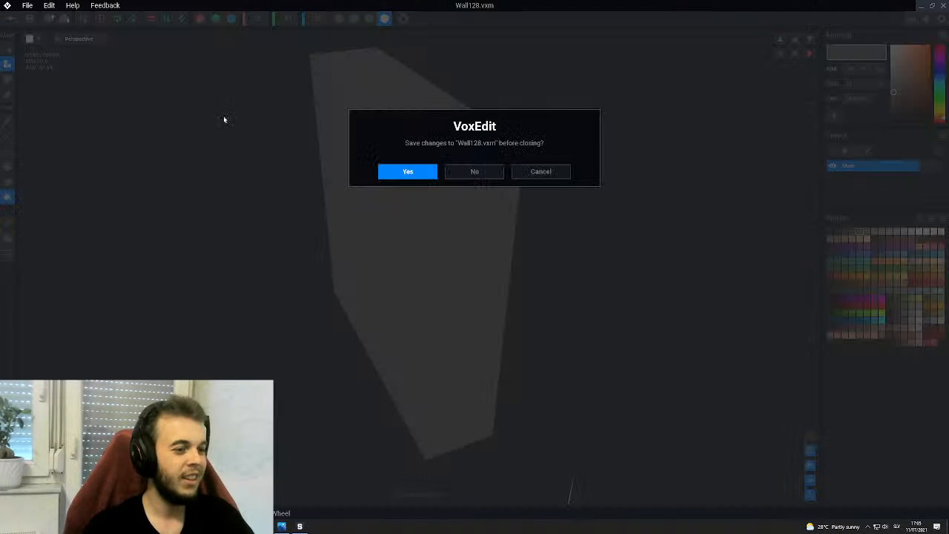
{"action": "left_click", "coordinate": [419, 178]}
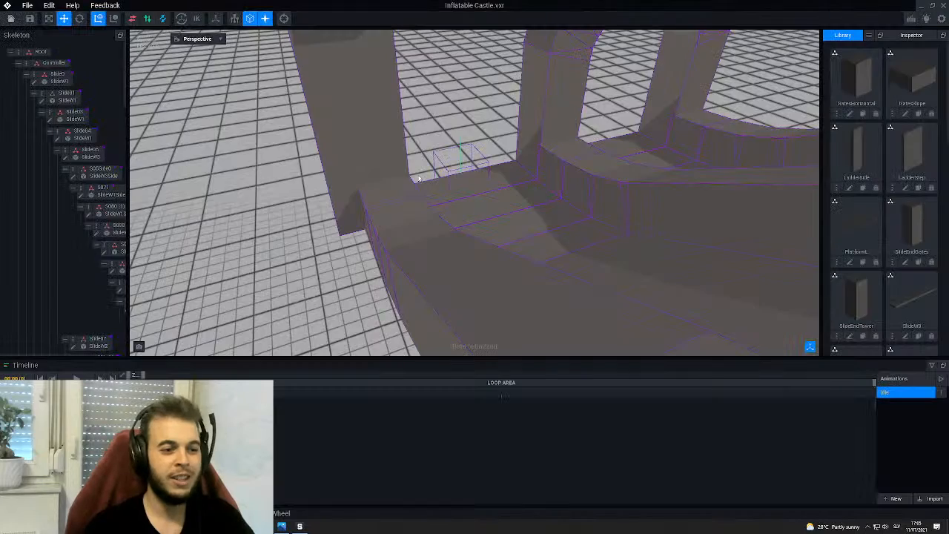
- Swap the models of wall nodes S013 and S012 for Wall128
{"action": "scroll", "coordinate": [564, 297], "scroll_direction": "down", "scroll_amount": 5}
{"action": "right_click_drag", "start_coordinate": [564, 296], "coordinate": [529, 191]}
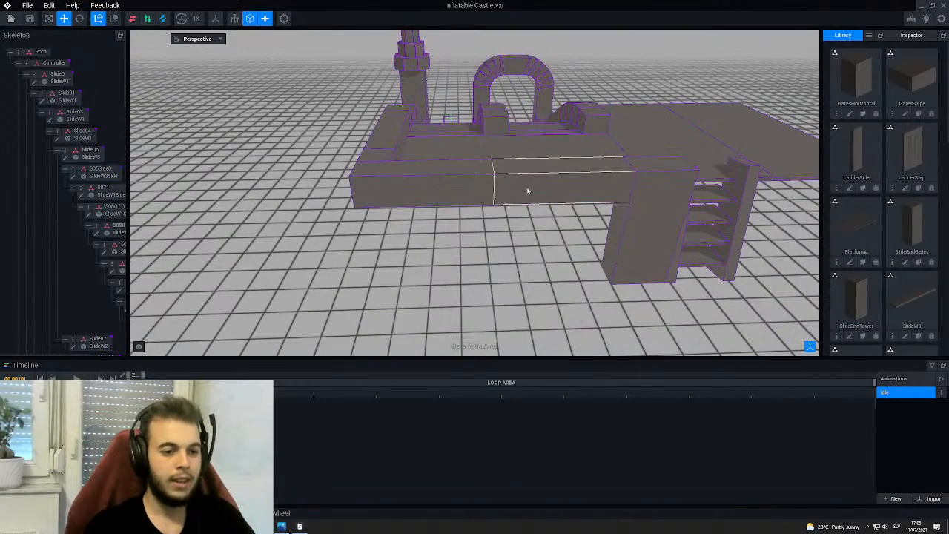
{"action": "left_click", "coordinate": [530, 191]}
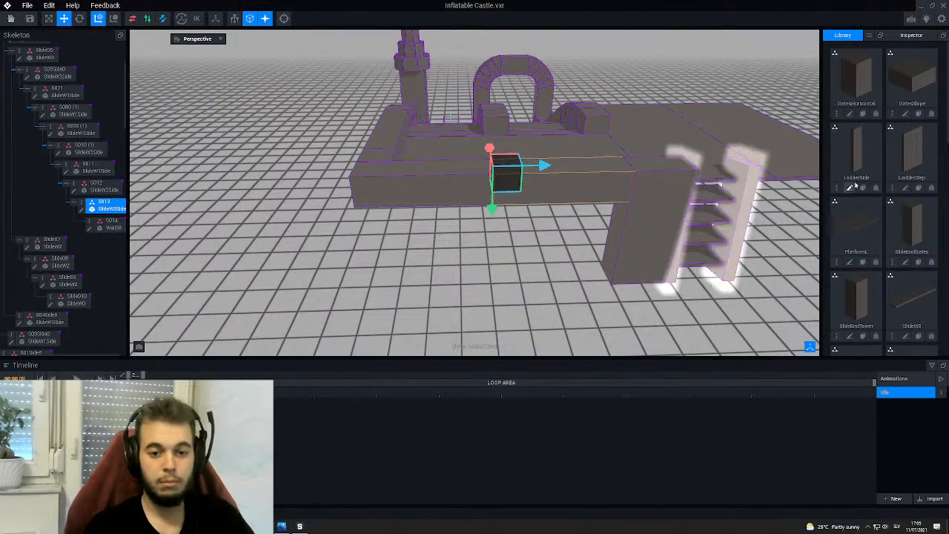
{"action": "scroll", "coordinate": [862, 188], "scroll_direction": "down", "scroll_amount": 5}
{"action": "scroll", "coordinate": [863, 188], "scroll_direction": "down", "scroll_amount": 2}
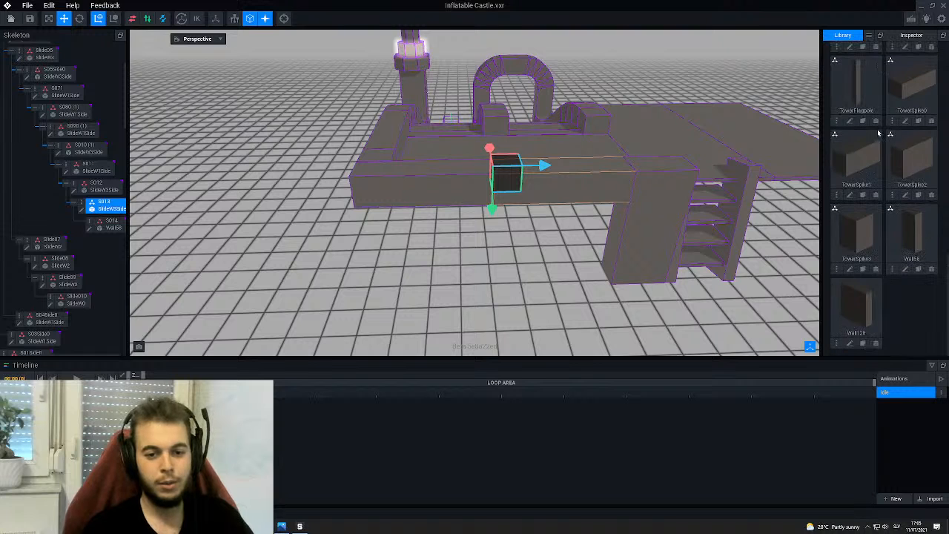
{"action": "left_click_drag", "start_coordinate": [856, 304], "coordinate": [108, 208]}
{"action": "left_click_drag", "start_coordinate": [856, 304], "coordinate": [104, 192]}
- Swap node S010 (1)'s model for Wall128 and orbit to check the walls
{"action": "middle_click_drag", "start_coordinate": [445, 222], "coordinate": [377, 214]}
{"action": "left_click", "coordinate": [412, 201]}
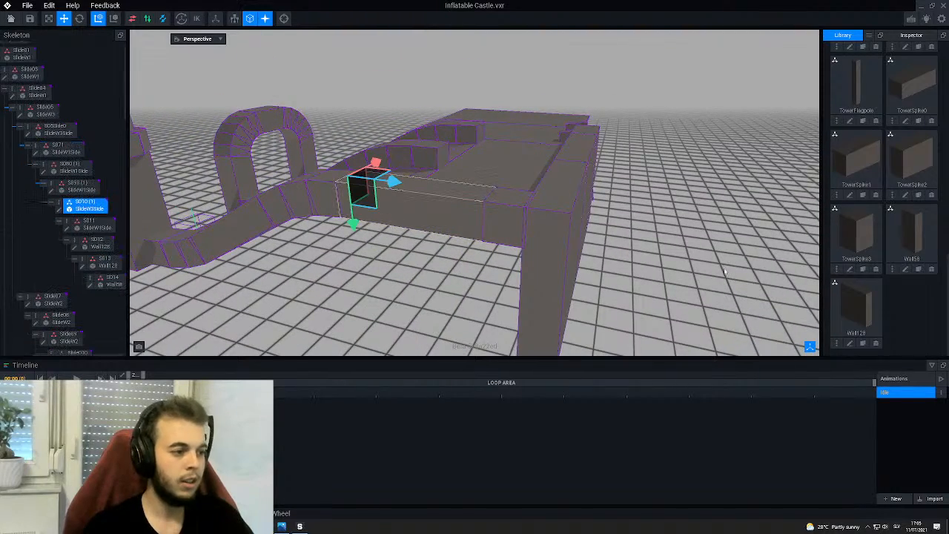
{"action": "left_click_drag", "start_coordinate": [857, 304], "coordinate": [85, 206]}
{"action": "scroll", "coordinate": [509, 265], "scroll_direction": "down", "scroll_amount": 5}
{"action": "mouse_move", "coordinate": [509, 265]}
{"action": "middle_mouse_down"}
{"action": "mouse_move", "coordinate": [470, 220]}
{"action": "mouse_move", "coordinate": [513, 275]}
{"action": "middle_mouse_up"}
{"action": "scroll", "coordinate": [513, 275], "scroll_direction": "up", "scroll_amount": 5}
{"action": "scroll", "coordinate": [514, 274], "scroll_direction": "up", "scroll_amount": 2}
{"action": "middle_click_drag", "start_coordinate": [523, 237], "coordinate": [523, 239]}
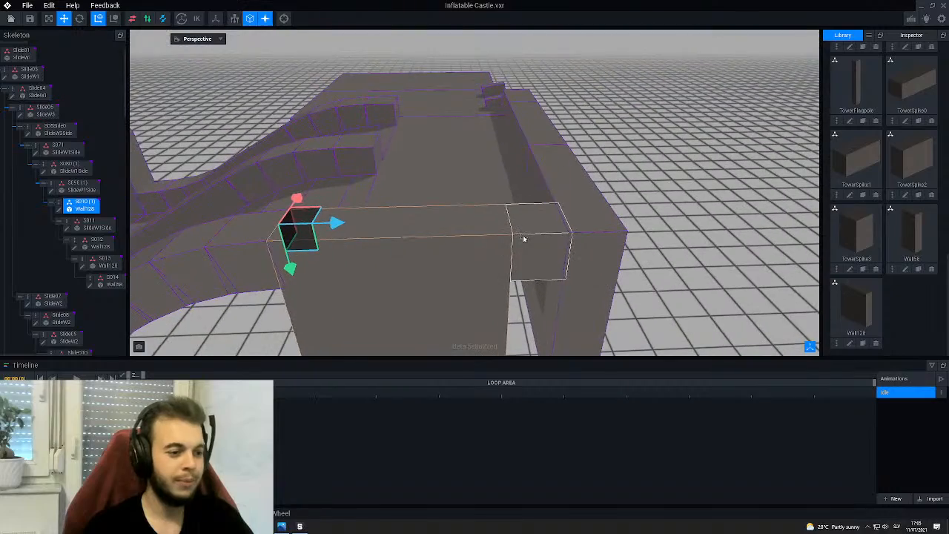
{"action": "middle_click_drag", "start_coordinate": [445, 237], "coordinate": [189, 273]}
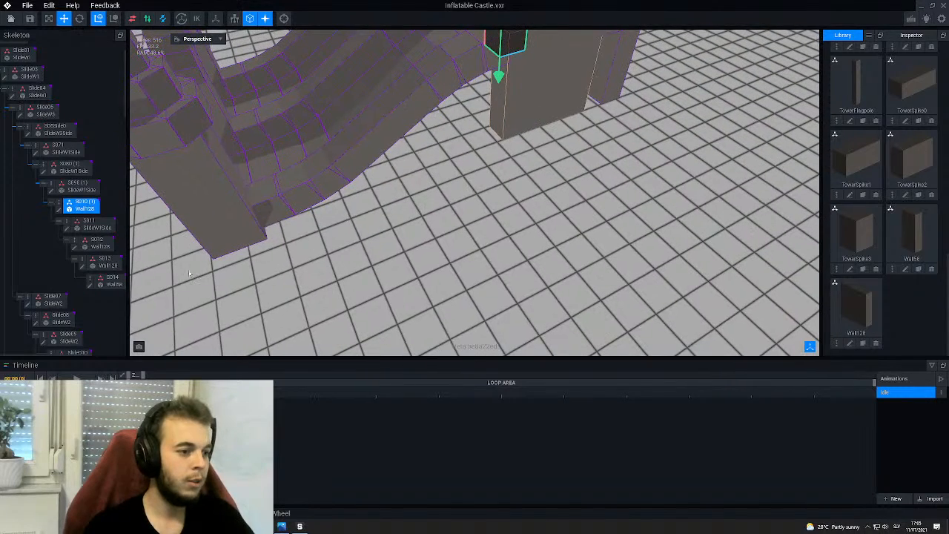
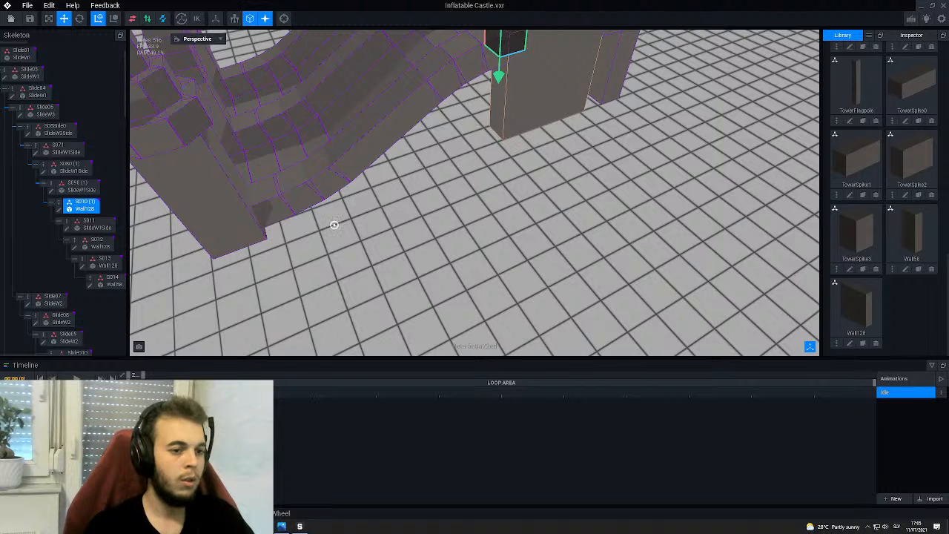
- Open the SlideW1Side wall model in the voxel editor, then save it and return to the castle
{"action": "middle_click_drag", "start_coordinate": [335, 225], "coordinate": [547, 160]}
{"action": "middle_click_drag", "start_coordinate": [562, 244], "coordinate": [202, 238]}
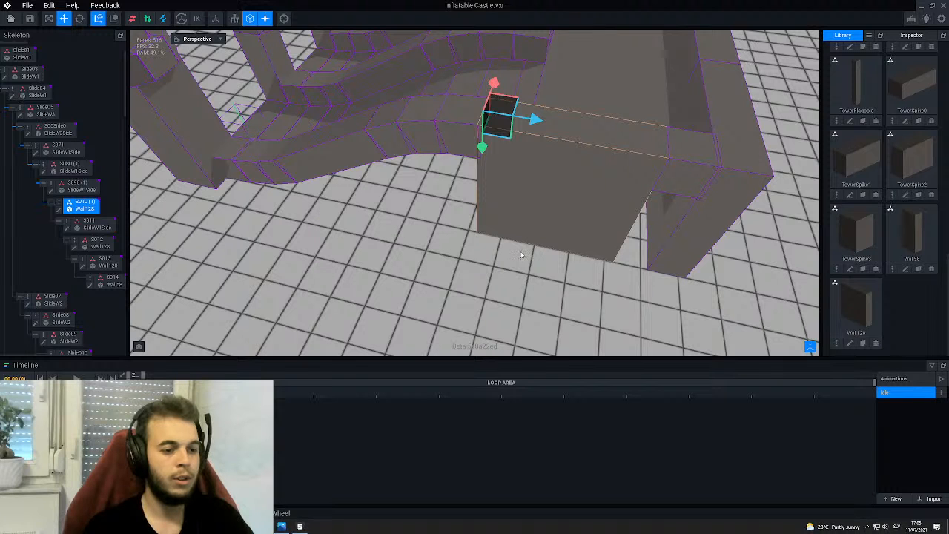
{"action": "middle_click_drag", "start_coordinate": [664, 293], "coordinate": [555, 317]}
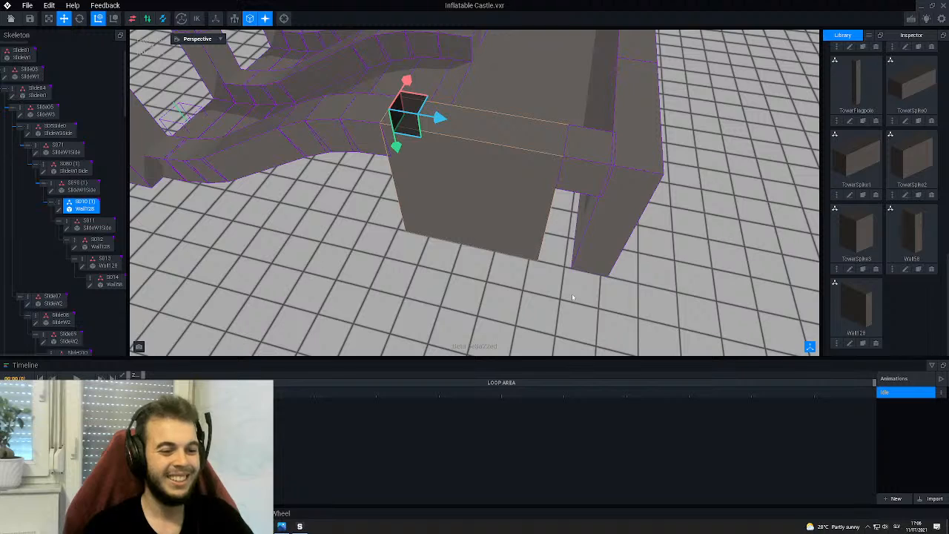
{"action": "middle_click_drag", "start_coordinate": [512, 201], "coordinate": [447, 204]}
{"action": "scroll", "coordinate": [526, 274], "scroll_direction": "up", "scroll_amount": 4}
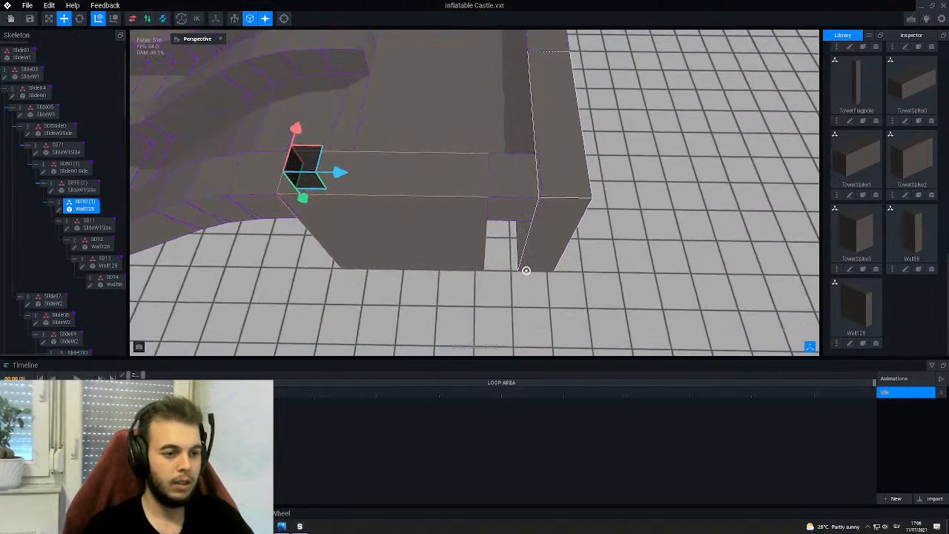
{"action": "scroll", "coordinate": [526, 227], "scroll_direction": "down", "scroll_amount": 5}
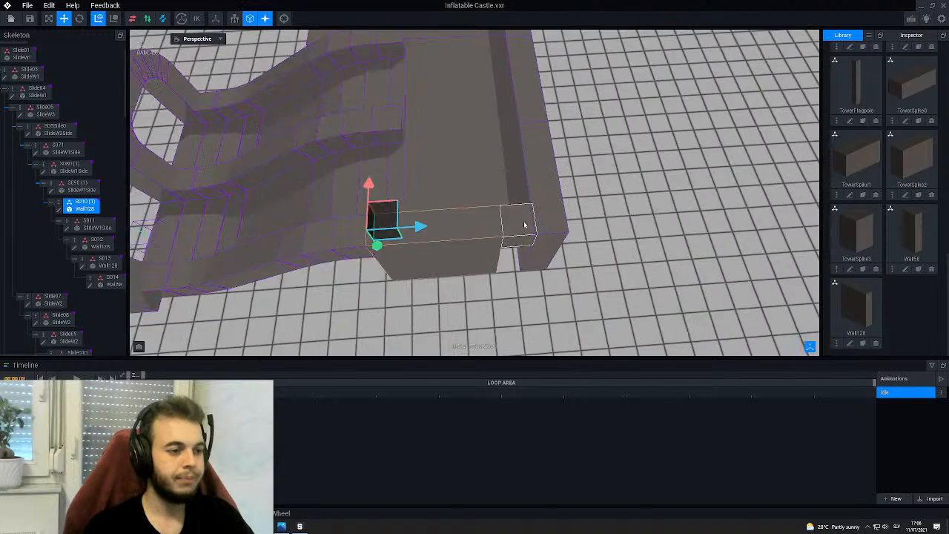
{"action": "scroll", "coordinate": [510, 206], "scroll_direction": "up", "scroll_amount": 5}
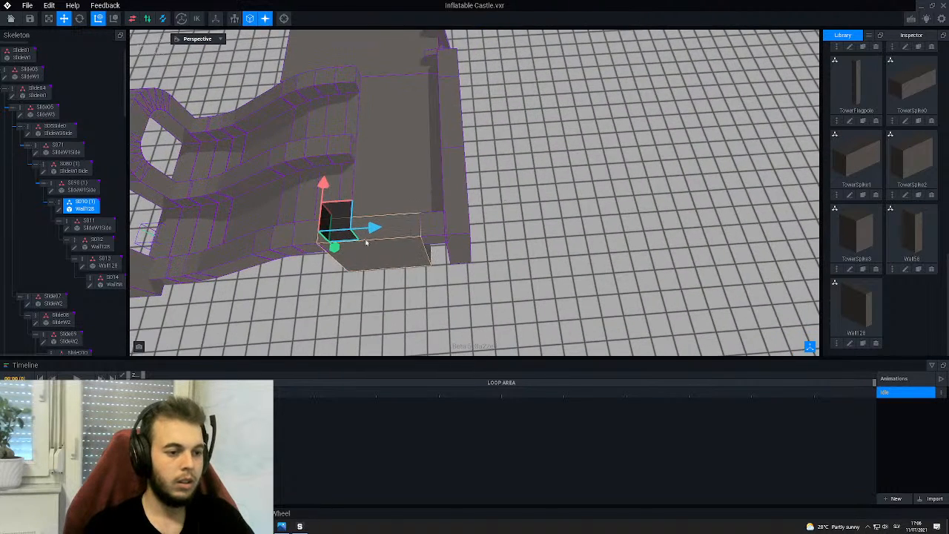
{"action": "left_click", "coordinate": [350, 226]}
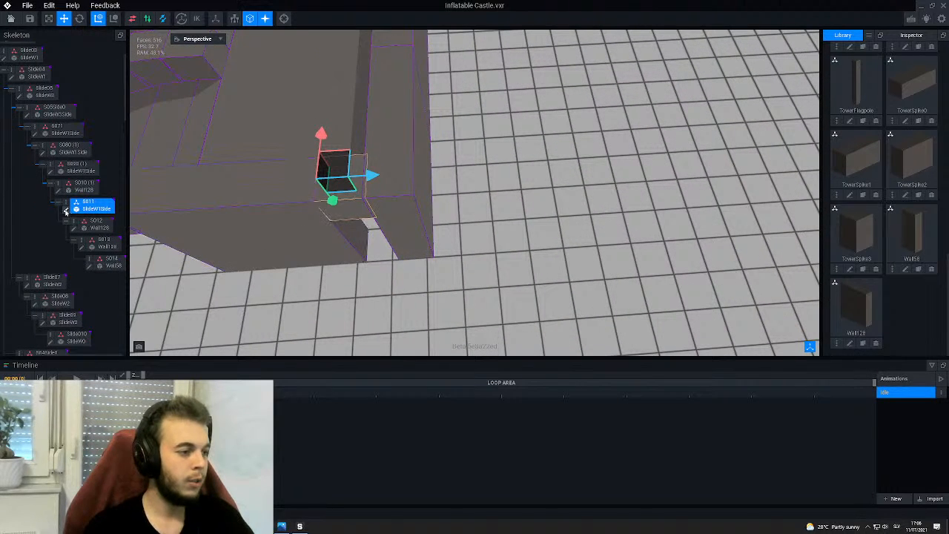
{"action": "left_click", "coordinate": [65, 212]}
{"action": "left_click", "coordinate": [10, 19]}
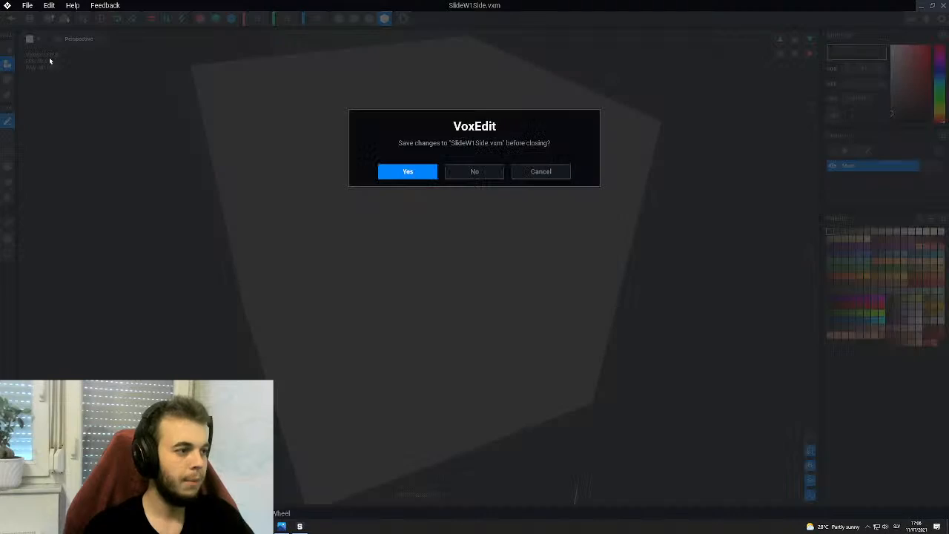
{"action": "left_click", "coordinate": [420, 177]}
- Clone the Wall58 model in the Library as a new model named Wall30
{"action": "scroll", "coordinate": [623, 246], "scroll_direction": "down", "scroll_amount": 5}
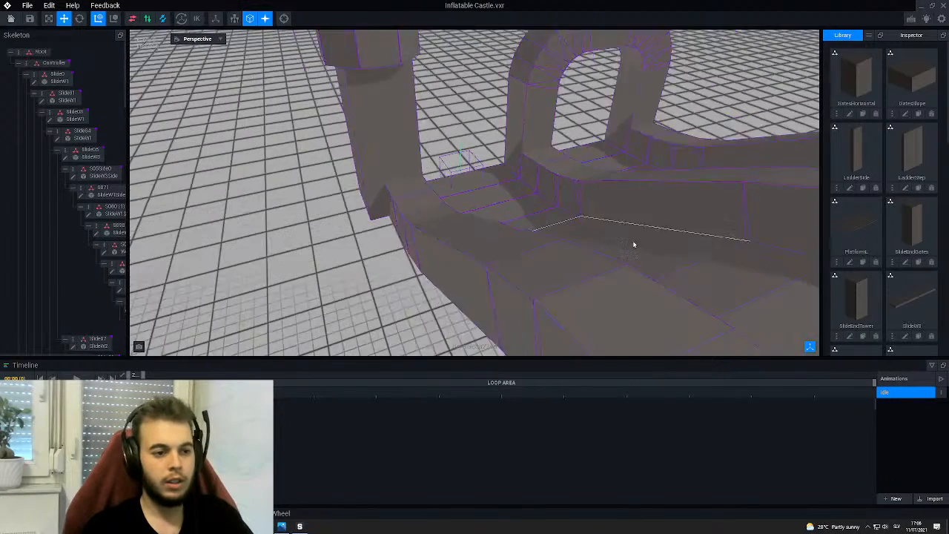
{"action": "right_click_drag", "start_coordinate": [608, 251], "coordinate": [586, 283]}
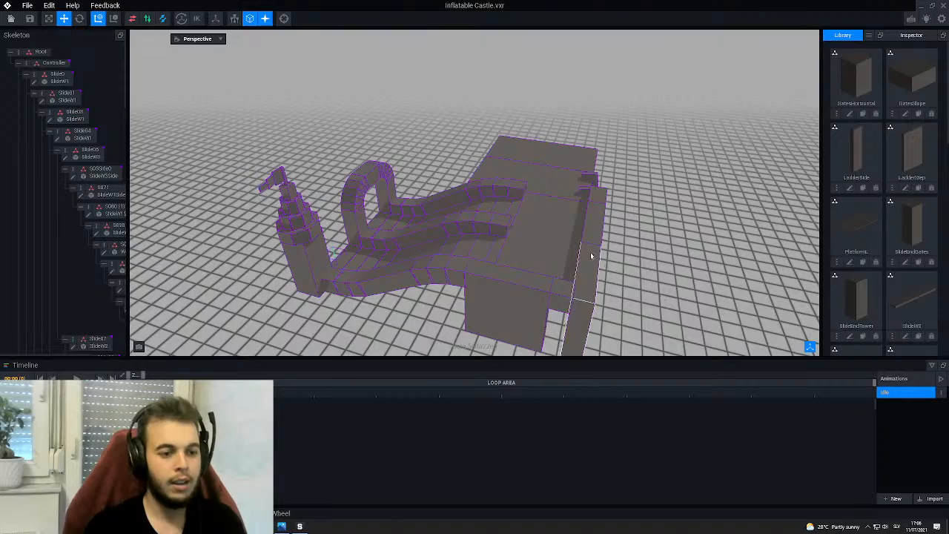
{"action": "right_click_drag", "start_coordinate": [591, 256], "coordinate": [592, 258]}
{"action": "scroll", "coordinate": [440, 166], "scroll_direction": "up", "scroll_amount": 3}
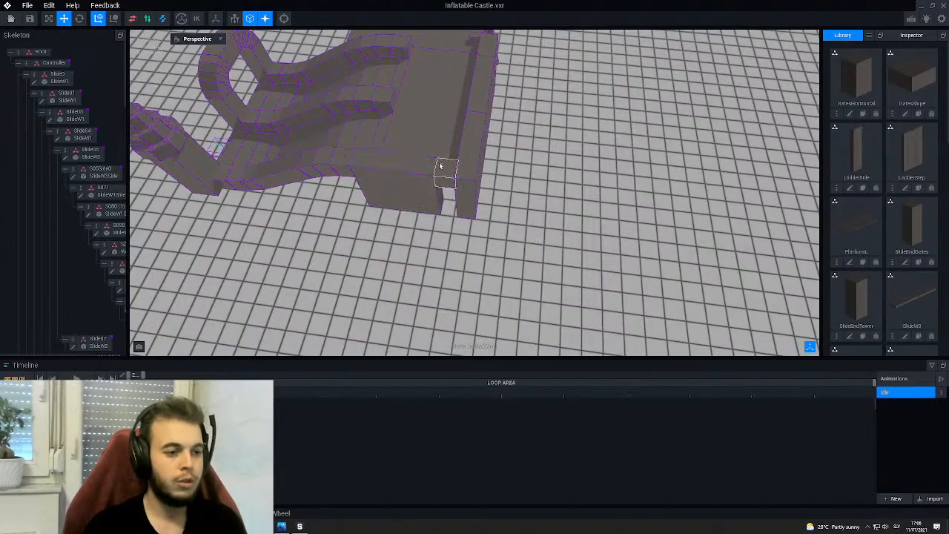
{"action": "right_click_drag", "start_coordinate": [432, 178], "coordinate": [429, 178]}
{"action": "scroll", "coordinate": [429, 178], "scroll_direction": "up", "scroll_amount": 2}
{"action": "scroll", "coordinate": [430, 180], "scroll_direction": "up", "scroll_amount": 1}
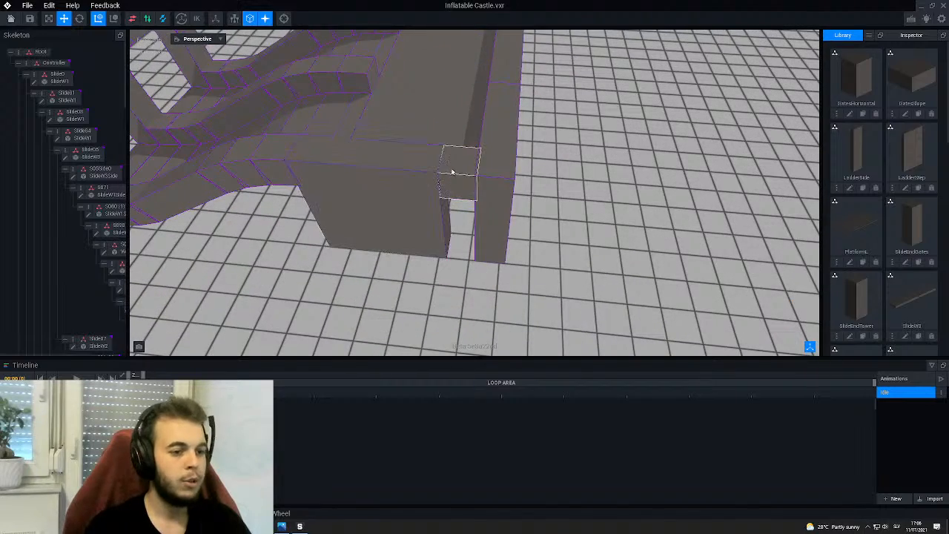
{"action": "scroll", "coordinate": [451, 173], "scroll_direction": "up", "scroll_amount": 1}
{"action": "scroll", "coordinate": [453, 176], "scroll_direction": "up", "scroll_amount": 1}
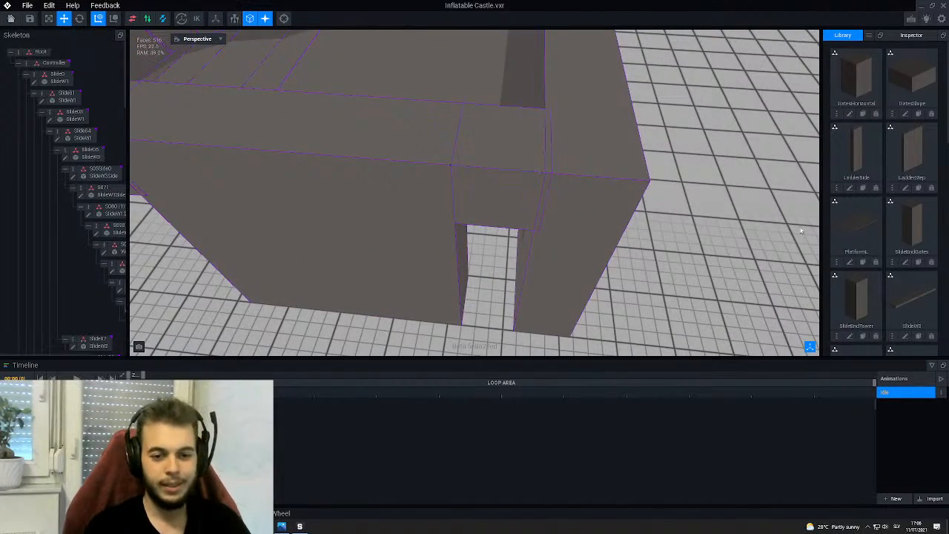
{"action": "scroll", "coordinate": [891, 264], "scroll_direction": "down", "scroll_amount": 5}
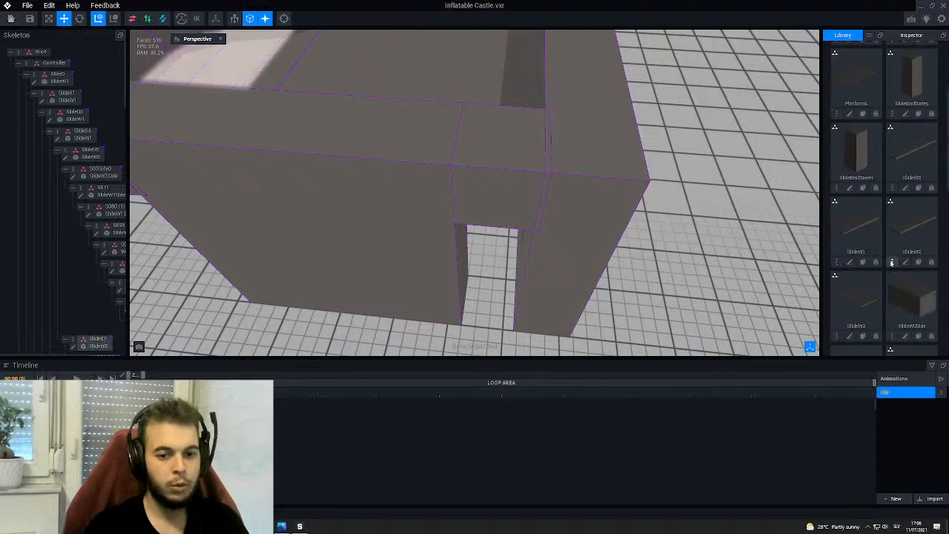
{"action": "scroll", "coordinate": [892, 264], "scroll_direction": "down", "scroll_amount": 5}
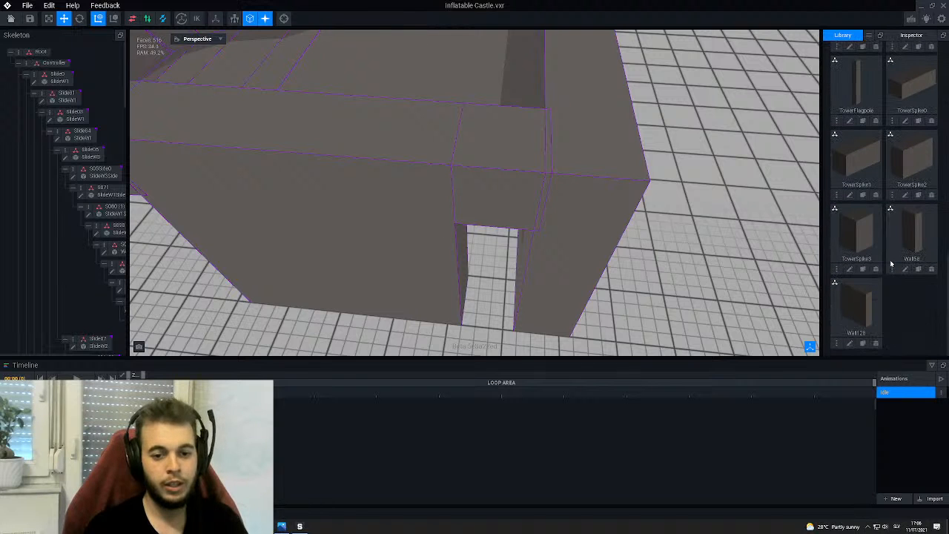
{"action": "left_click", "coordinate": [917, 270]}
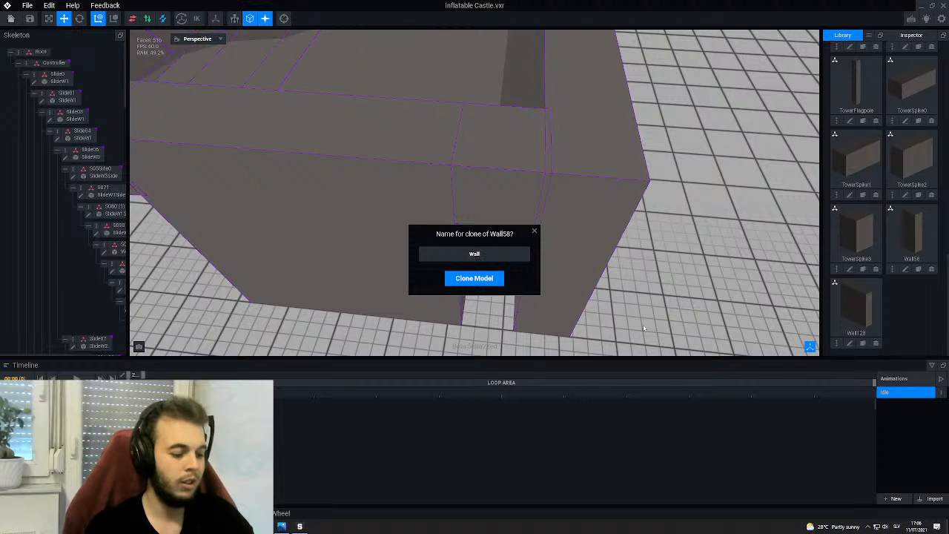
{"action": "key", "text": "Return"}
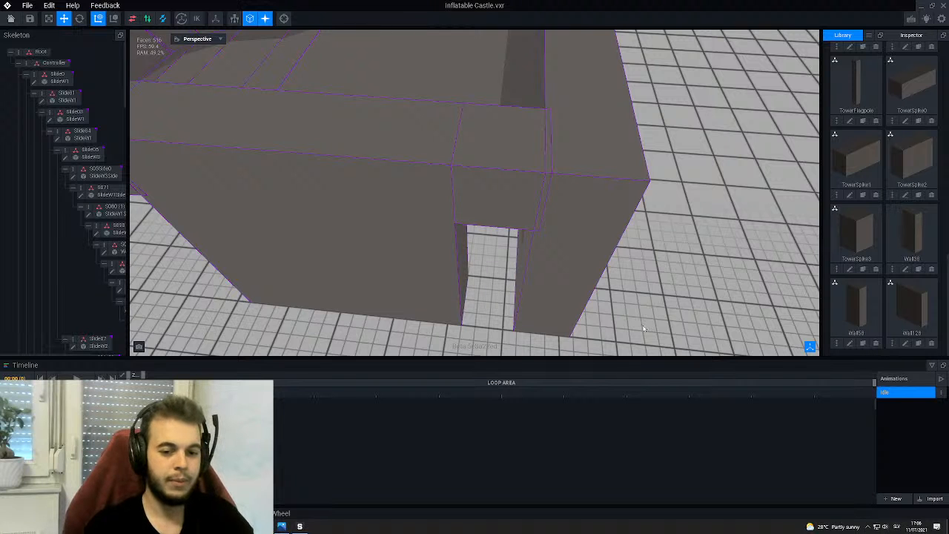
- Cut Wall30's size from 58 to 30 voxels and save the model
{"action": "scroll", "coordinate": [644, 330], "scroll_direction": "down", "scroll_amount": 2}
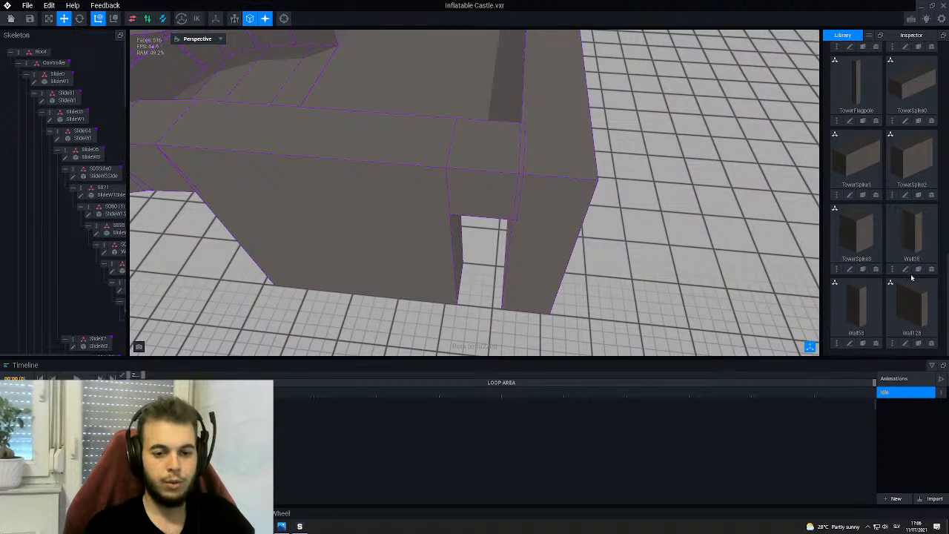
{"action": "left_click", "coordinate": [905, 270]}
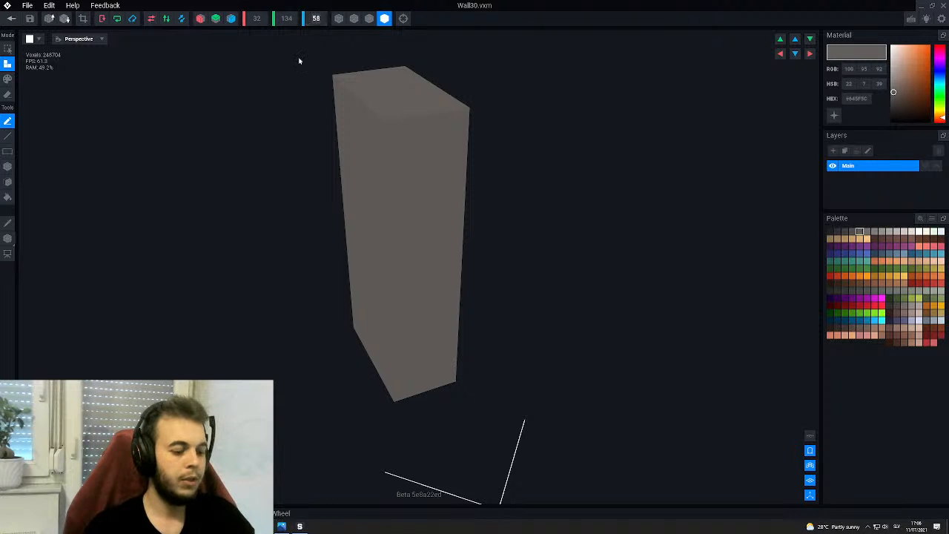
{"action": "key", "text": "Return"}
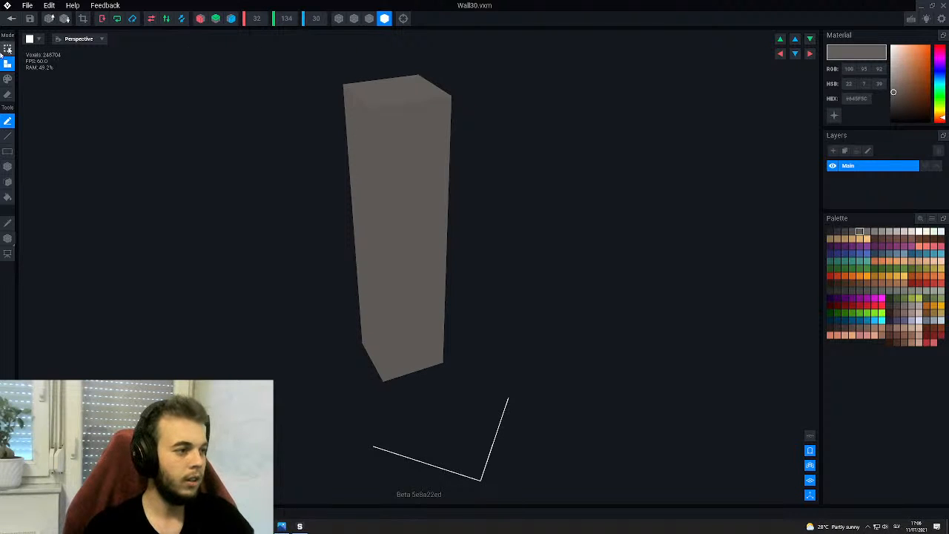
{"action": "left_click", "coordinate": [11, 19]}
{"action": "left_click", "coordinate": [402, 172]}
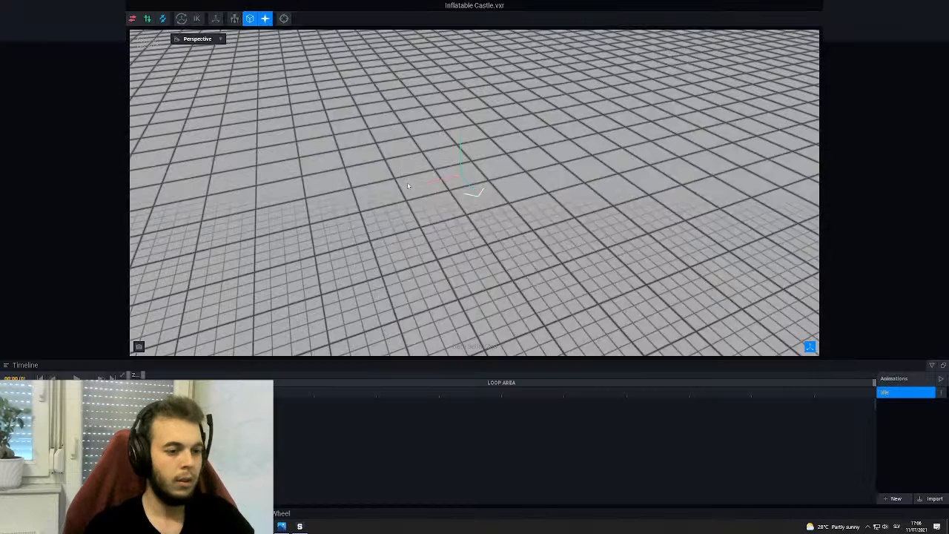
{"action": "scroll", "coordinate": [559, 245], "scroll_direction": "down", "scroll_amount": 5}
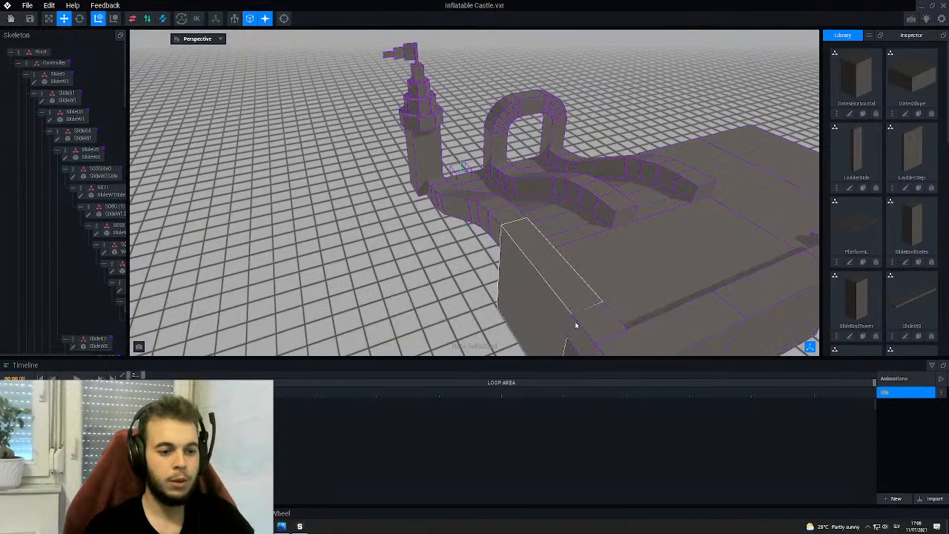
- Assign the Wall30 model to the slide-side wall node S011
{"action": "left_click", "coordinate": [575, 322]}
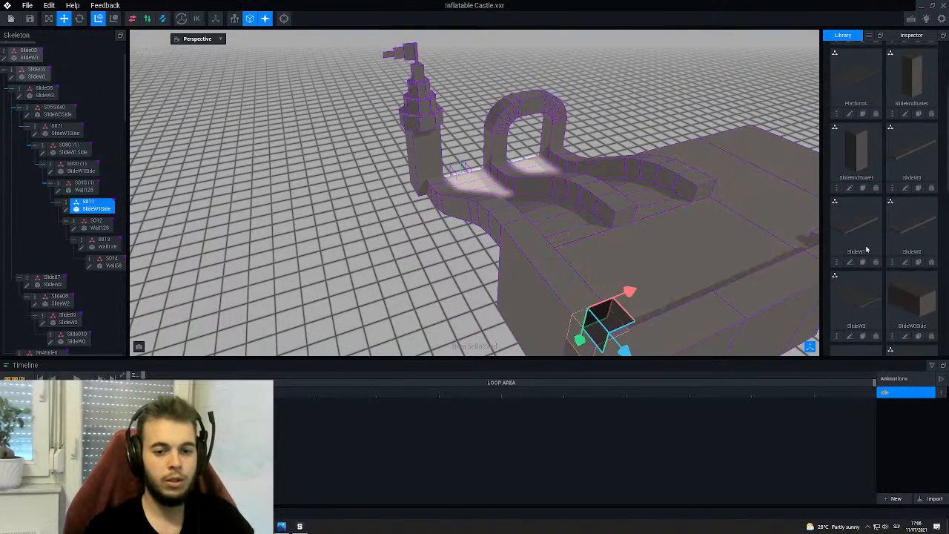
{"action": "scroll", "coordinate": [865, 250], "scroll_direction": "down", "scroll_amount": 5}
{"action": "scroll", "coordinate": [866, 250], "scroll_direction": "down", "scroll_amount": 1}
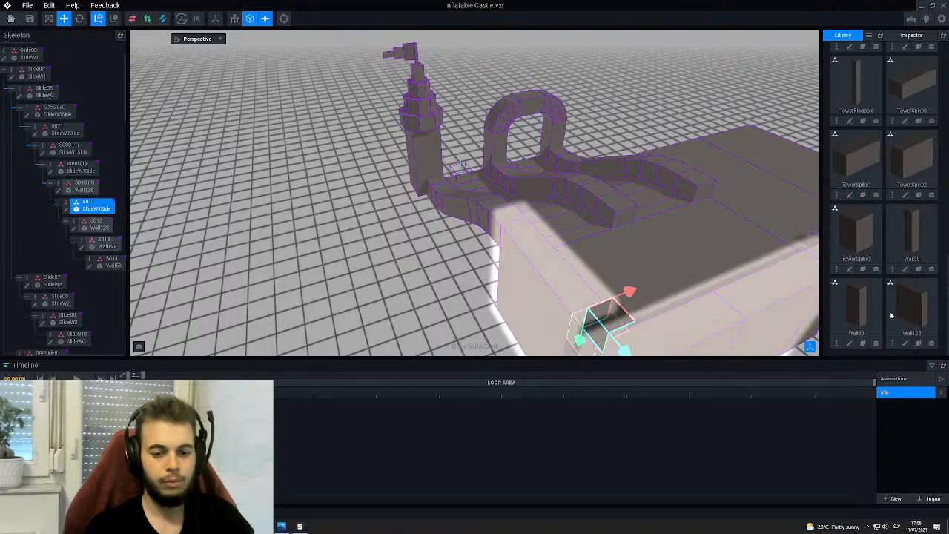
{"action": "left_click_drag", "start_coordinate": [909, 239], "coordinate": [97, 211]}
{"action": "scroll", "coordinate": [541, 246], "scroll_direction": "down", "scroll_amount": 6}
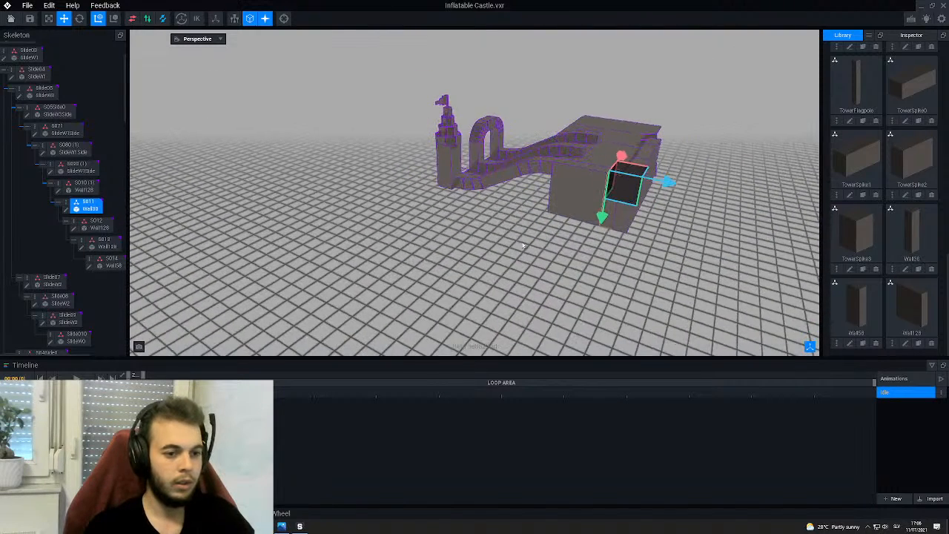
{"action": "scroll", "coordinate": [541, 245], "scroll_direction": "up", "scroll_amount": 6}
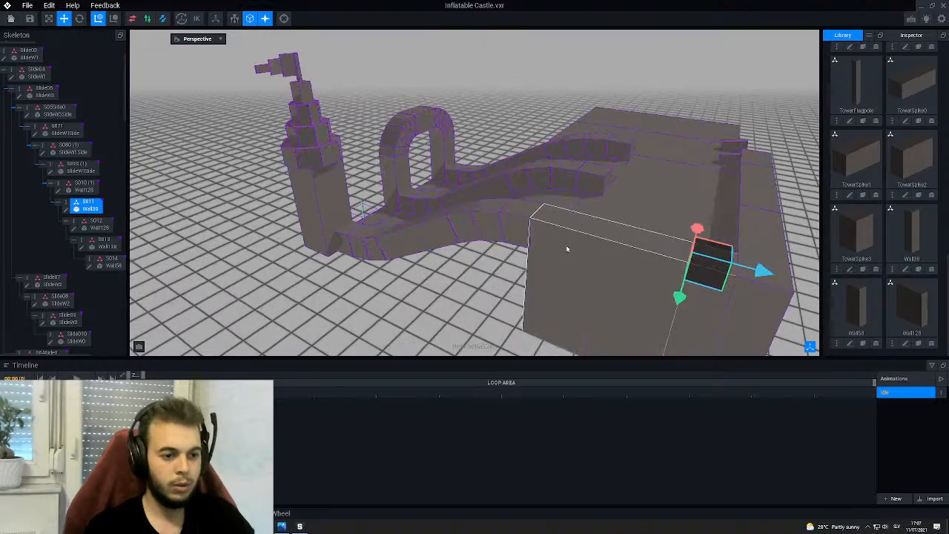
{"action": "scroll", "coordinate": [548, 244], "scroll_direction": "up", "scroll_amount": 5}
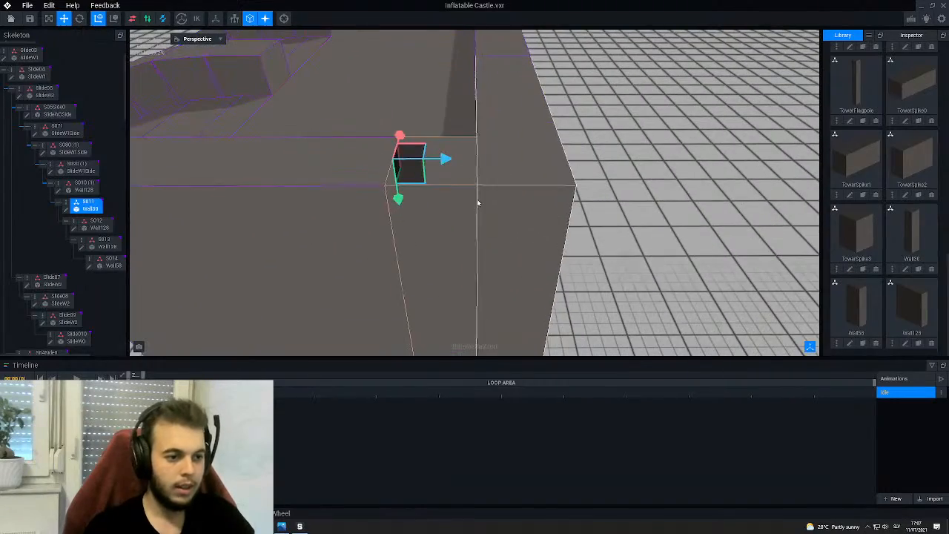
{"action": "scroll", "coordinate": [487, 180], "scroll_direction": "down", "scroll_amount": 8}
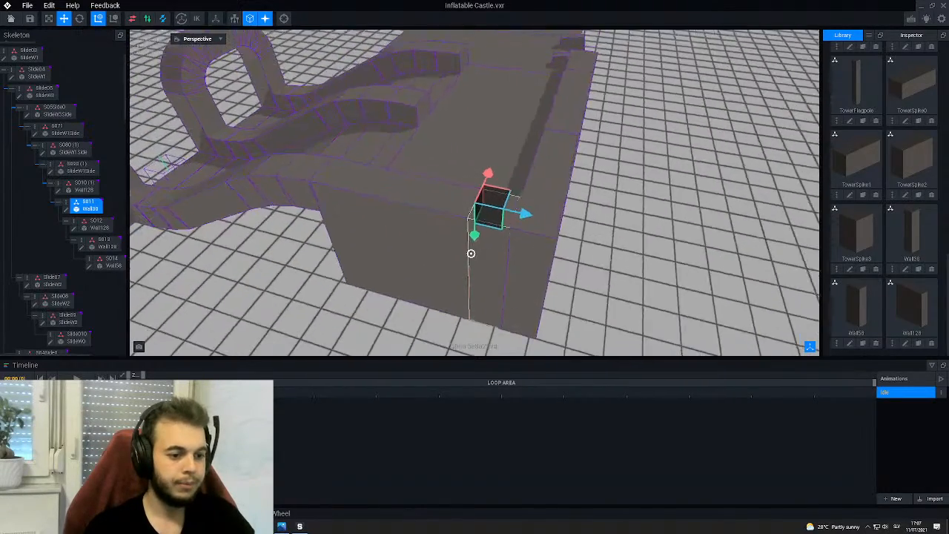
- Orbit to a top-down view of the ladder side and select the platform there
{"action": "right_click_drag", "start_coordinate": [547, 196], "coordinate": [544, 192]}
{"action": "middle_click_drag", "start_coordinate": [544, 193], "coordinate": [459, 205]}
{"action": "right_click_drag", "start_coordinate": [460, 205], "coordinate": [516, 227]}
{"action": "scroll", "coordinate": [517, 245], "scroll_direction": "down", "scroll_amount": 5}
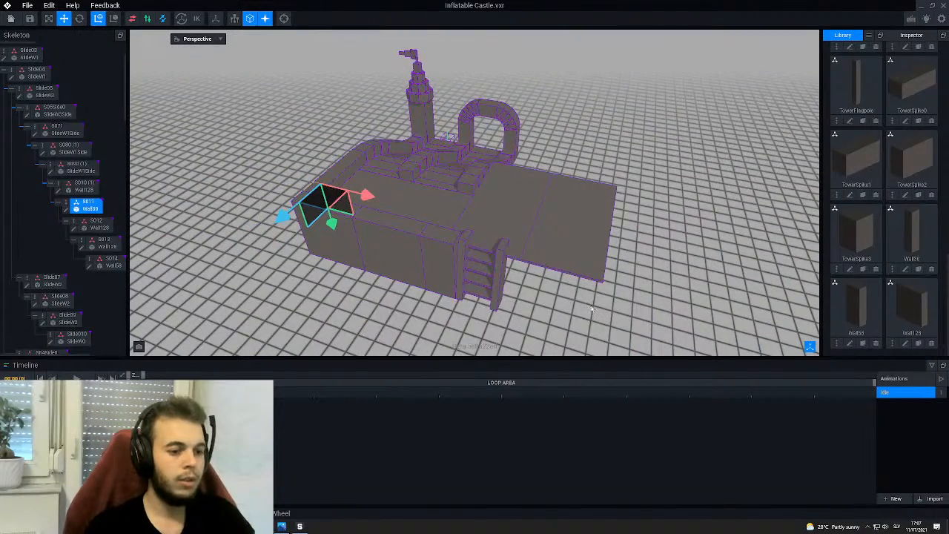
{"action": "middle_click_drag", "start_coordinate": [532, 287], "coordinate": [467, 269]}
{"action": "right_click_drag", "start_coordinate": [445, 197], "coordinate": [445, 290]}
{"action": "middle_click_drag", "start_coordinate": [267, 190], "coordinate": [367, 159]}
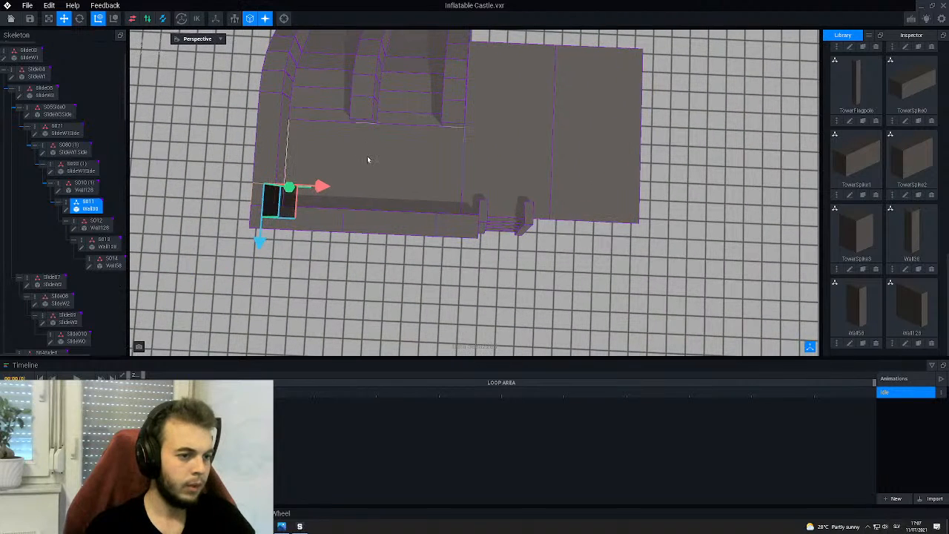
{"action": "left_click", "coordinate": [366, 159]}
- Open the PlatformL model in the voxel editor, view it from above, then close it and answer the save prompt
{"action": "double_click", "coordinate": [34, 211]}
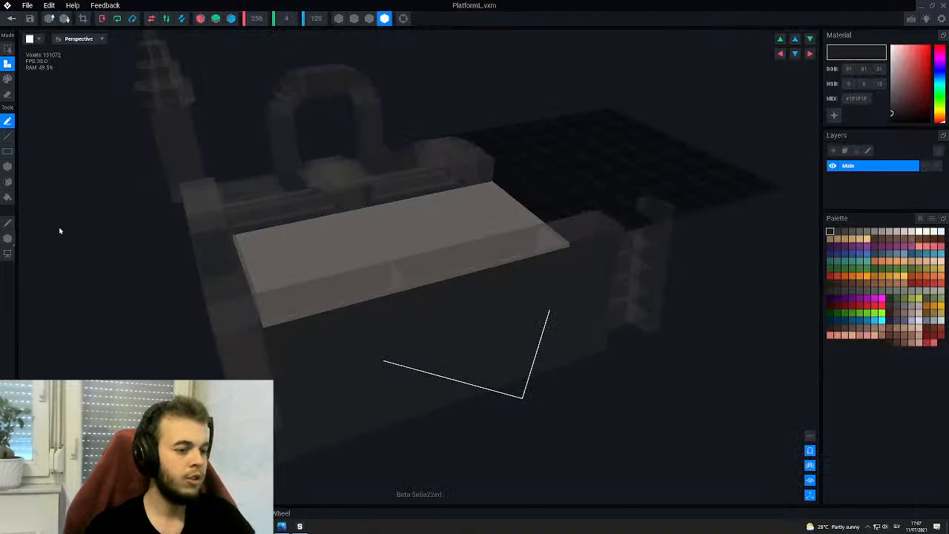
{"action": "right_click_drag", "start_coordinate": [320, 213], "coordinate": [373, 233]}
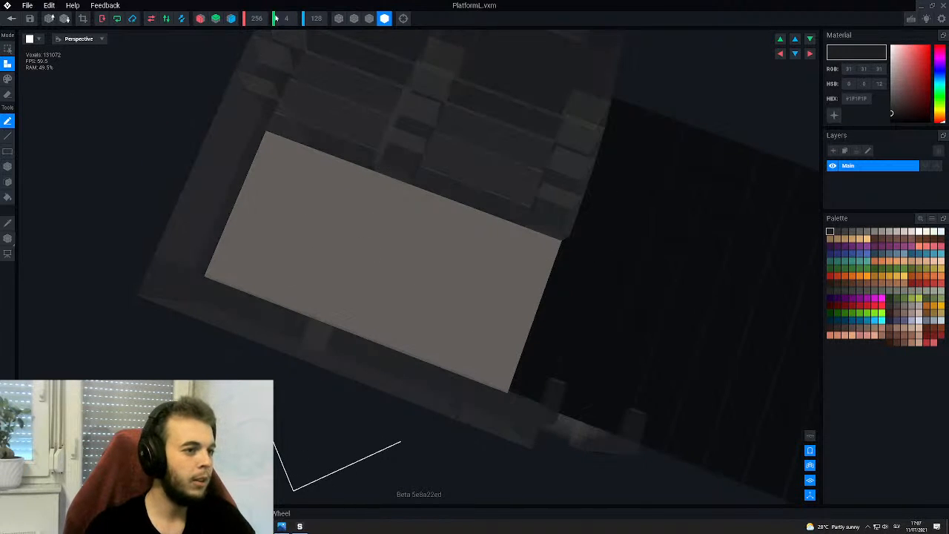
{"action": "left_click", "coordinate": [12, 18]}
{"action": "left_click", "coordinate": [398, 174]}
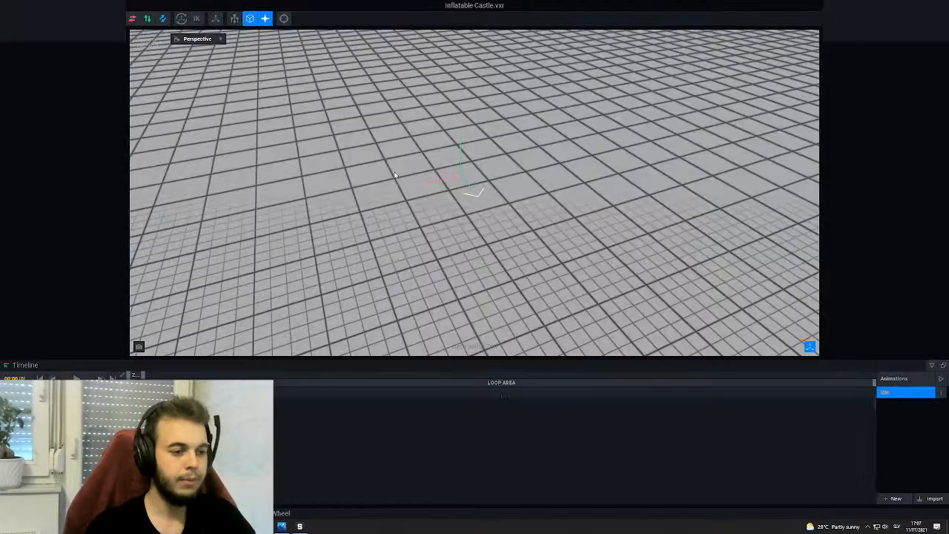
- Duplicate the Wall58 node beside the ladder as new node S015
{"action": "right_click_drag", "start_coordinate": [616, 204], "coordinate": [615, 202]}
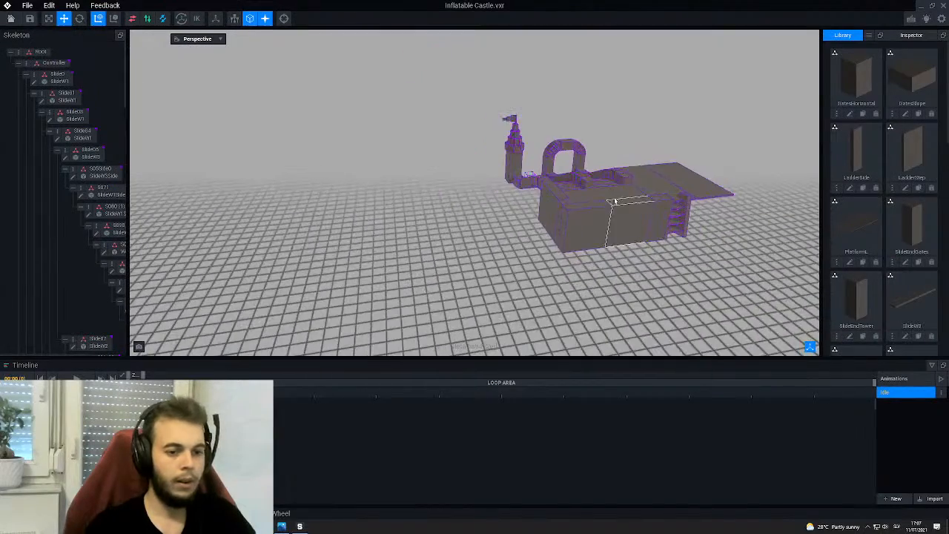
{"action": "middle_click_drag", "start_coordinate": [615, 202], "coordinate": [598, 188]}
{"action": "scroll", "coordinate": [598, 189], "scroll_direction": "up", "scroll_amount": 4}
{"action": "middle_click_drag", "start_coordinate": [319, 172], "coordinate": [400, 152]}
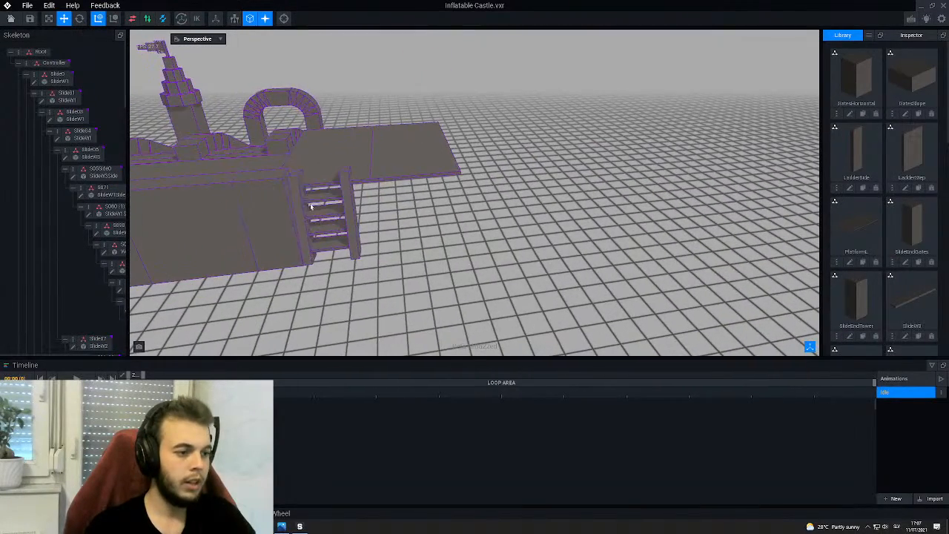
{"action": "middle_click_drag", "start_coordinate": [294, 212], "coordinate": [333, 215]}
{"action": "left_click", "coordinate": [331, 217]}
{"action": "scroll", "coordinate": [328, 221], "scroll_direction": "up", "scroll_amount": 1}
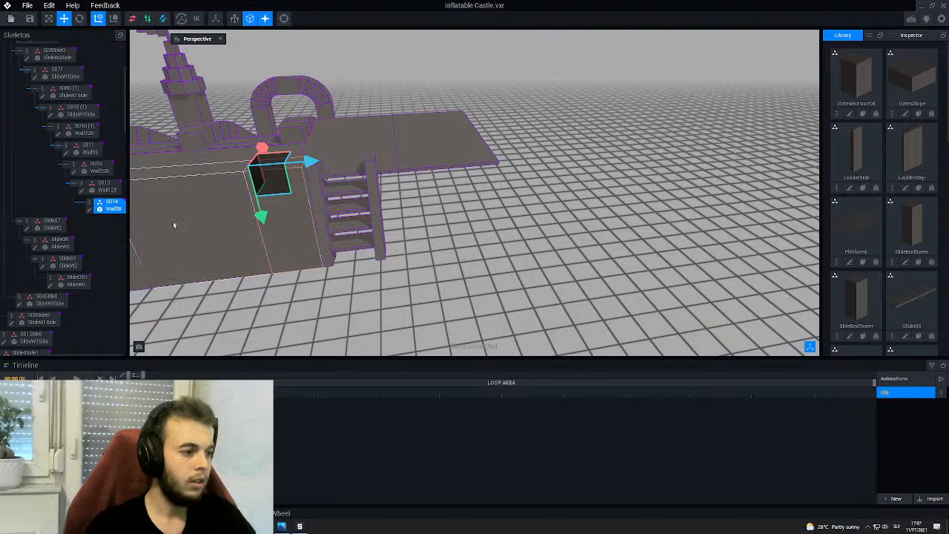
{"action": "right_click", "coordinate": [89, 206]}
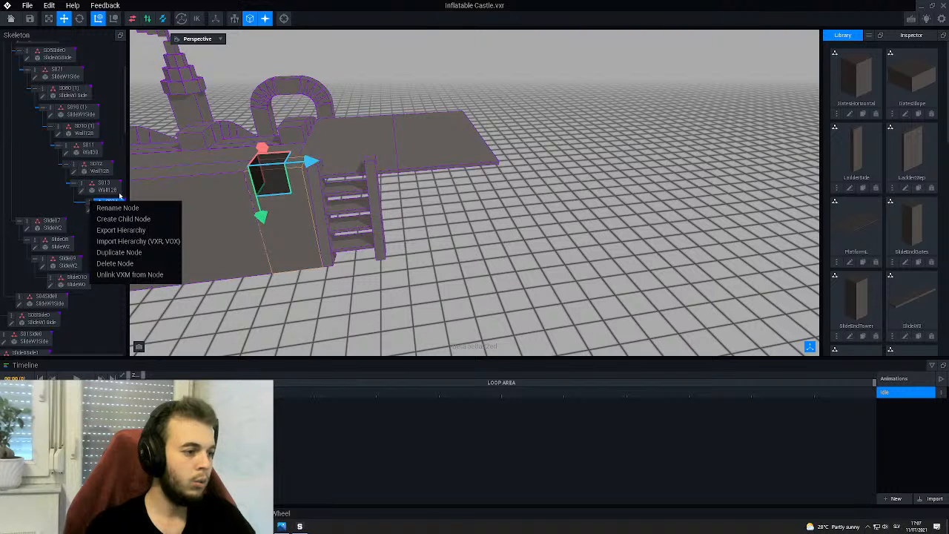
{"action": "left_click", "coordinate": [117, 253]}
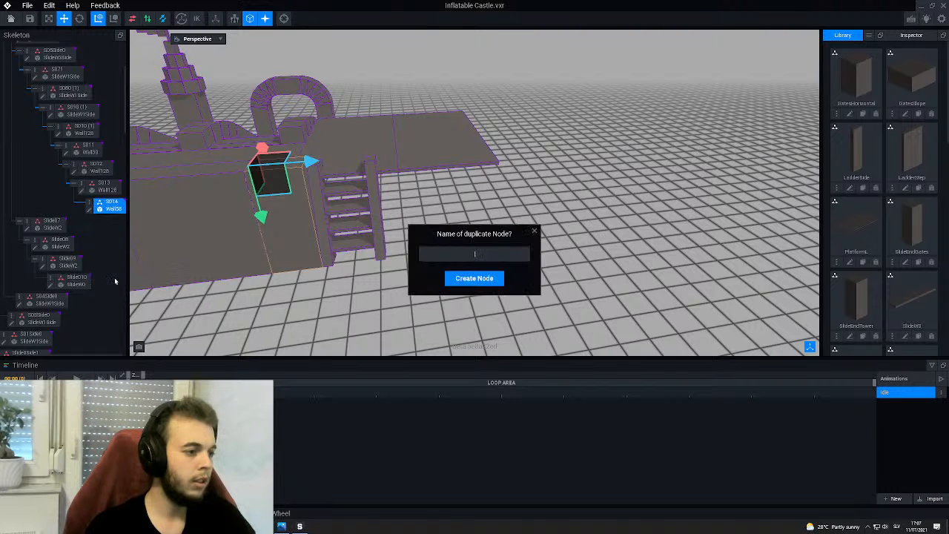
{"action": "type", "text": "s"}
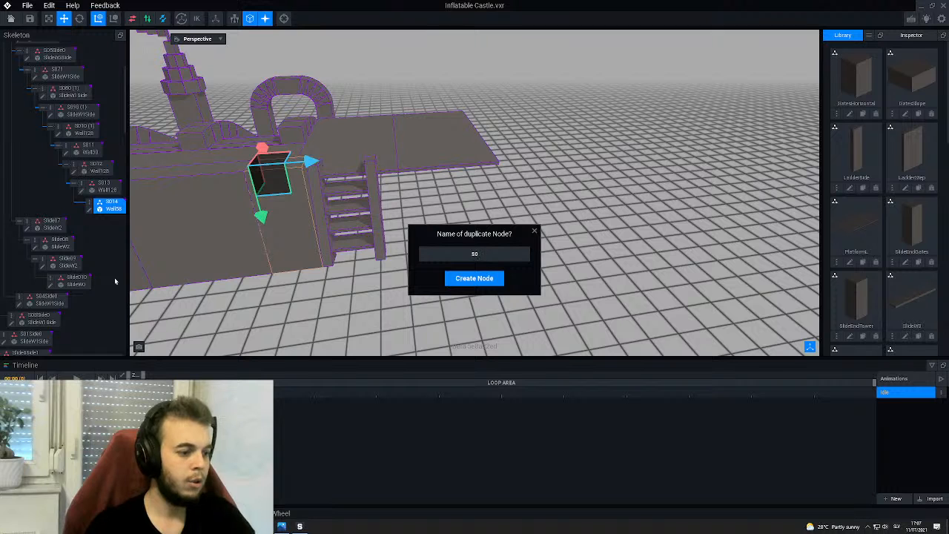
{"action": "key", "text": "Return"}
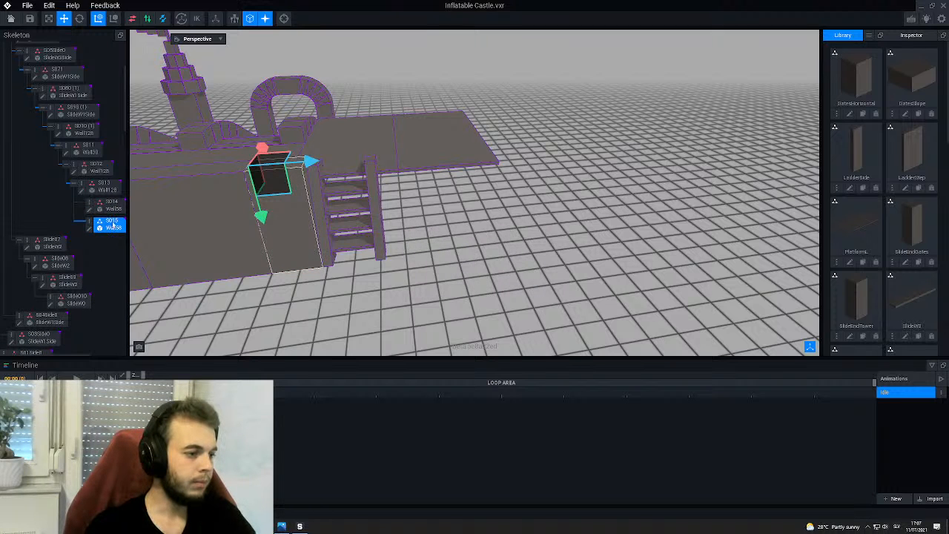
- Drag the S015 wall along X to the ladder's right side
{"action": "left_click_drag", "start_coordinate": [290, 223], "coordinate": [396, 220]}
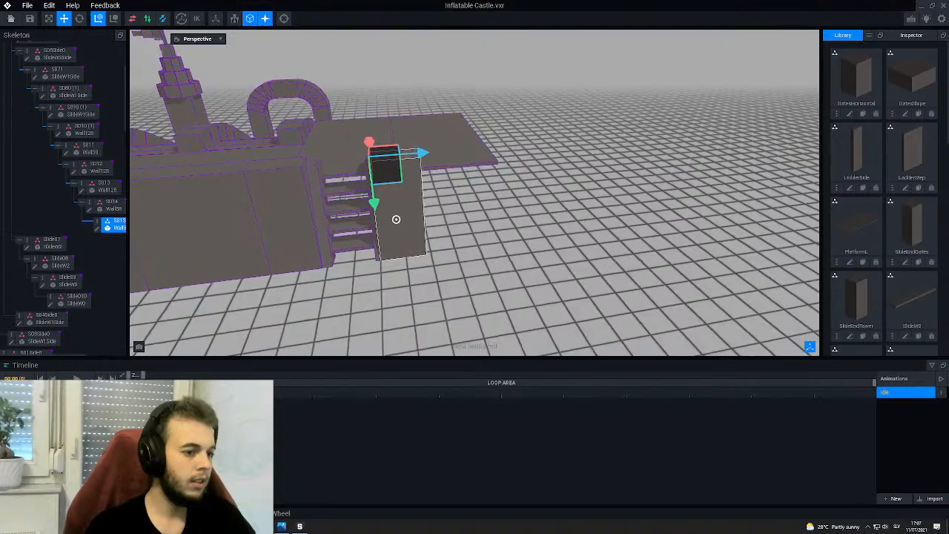
{"action": "right_click_drag", "start_coordinate": [396, 220], "coordinate": [414, 204]}
{"action": "scroll", "coordinate": [382, 228], "scroll_direction": "up", "scroll_amount": 4}
{"action": "left_click_drag", "start_coordinate": [440, 131], "coordinate": [446, 132]}
{"action": "right_click_drag", "start_coordinate": [441, 197], "coordinate": [466, 231]}
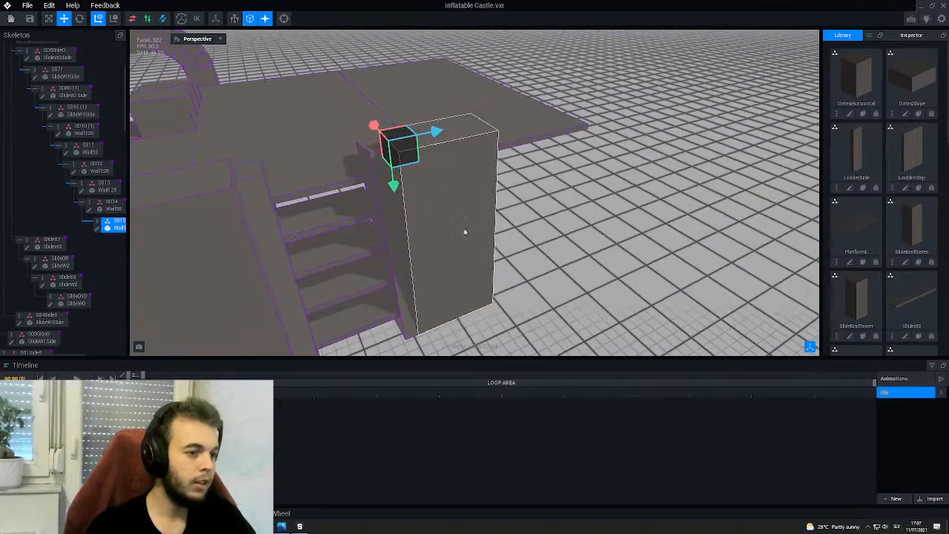
{"action": "left_click", "coordinate": [557, 237]}
- Fine-tune S015's X position at the platform's front edge and orbit to check it
{"action": "scroll", "coordinate": [475, 214], "scroll_direction": "up", "scroll_amount": 3}
{"action": "left_click", "coordinate": [456, 204]}
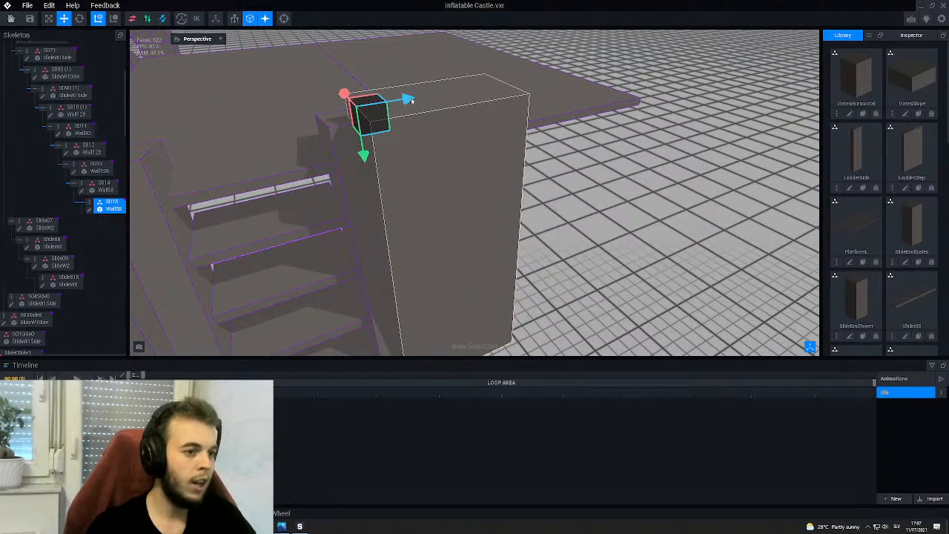
{"action": "left_click_drag", "start_coordinate": [407, 99], "coordinate": [413, 99]}
{"action": "right_click_drag", "start_coordinate": [427, 174], "coordinate": [481, 178]}
{"action": "left_click", "coordinate": [532, 175]}
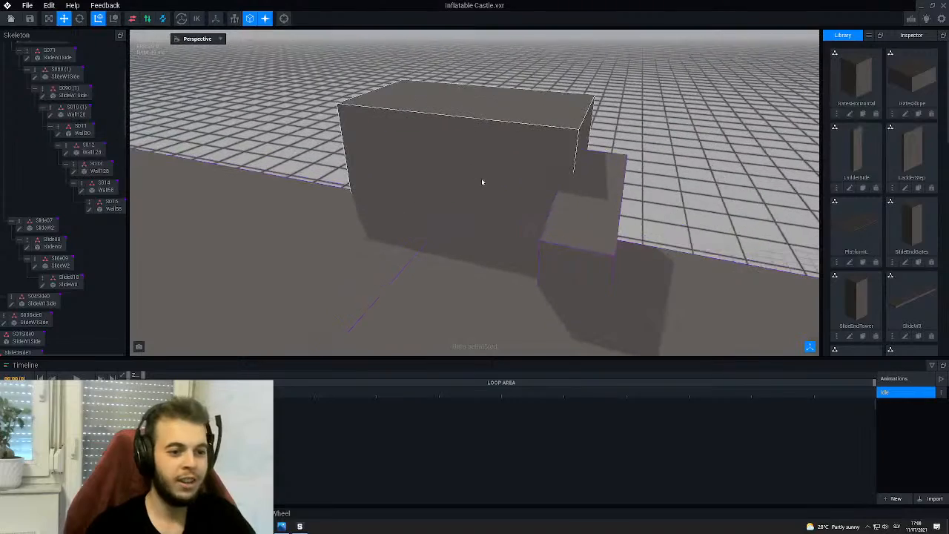
{"action": "left_click", "coordinate": [453, 166]}
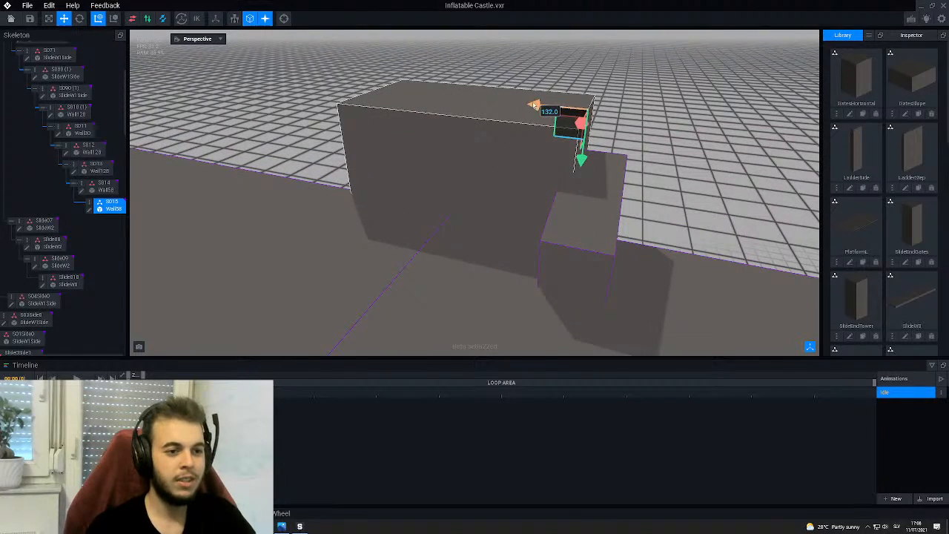
{"action": "left_click_drag", "start_coordinate": [534, 104], "coordinate": [525, 103]}
{"action": "left_click", "coordinate": [541, 103]}
{"action": "scroll", "coordinate": [542, 103], "scroll_direction": "down", "scroll_amount": 4}
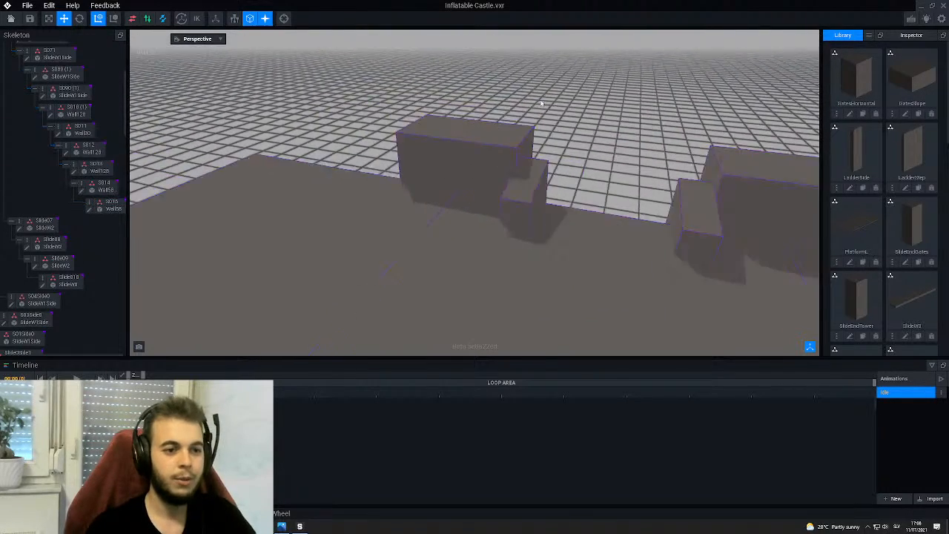
{"action": "scroll", "coordinate": [541, 103], "scroll_direction": "down", "scroll_amount": 2}
{"action": "right_click_drag", "start_coordinate": [542, 103], "coordinate": [528, 135]}
{"action": "scroll", "coordinate": [527, 135], "scroll_direction": "down", "scroll_amount": 4}
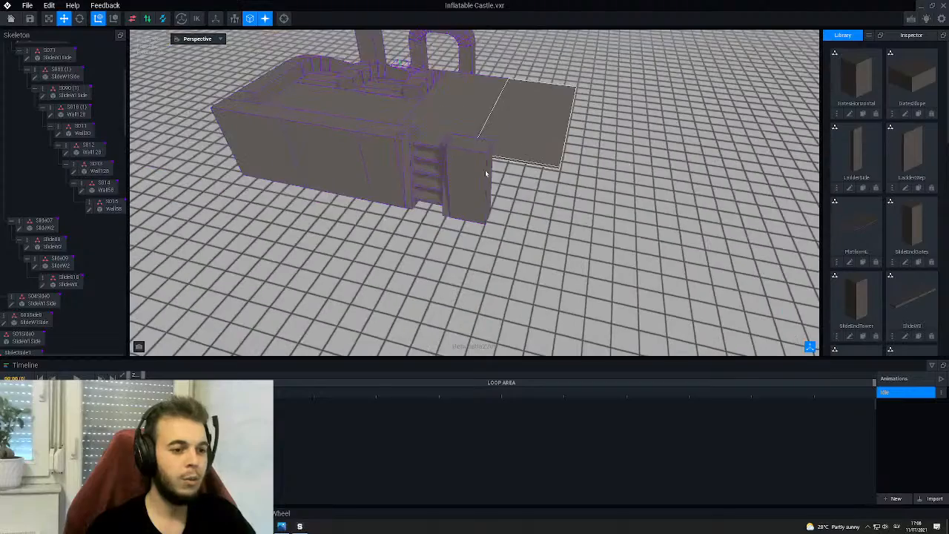
{"action": "right_click_drag", "start_coordinate": [486, 173], "coordinate": [424, 190]}
{"action": "scroll", "coordinate": [430, 191], "scroll_direction": "down", "scroll_amount": 2}
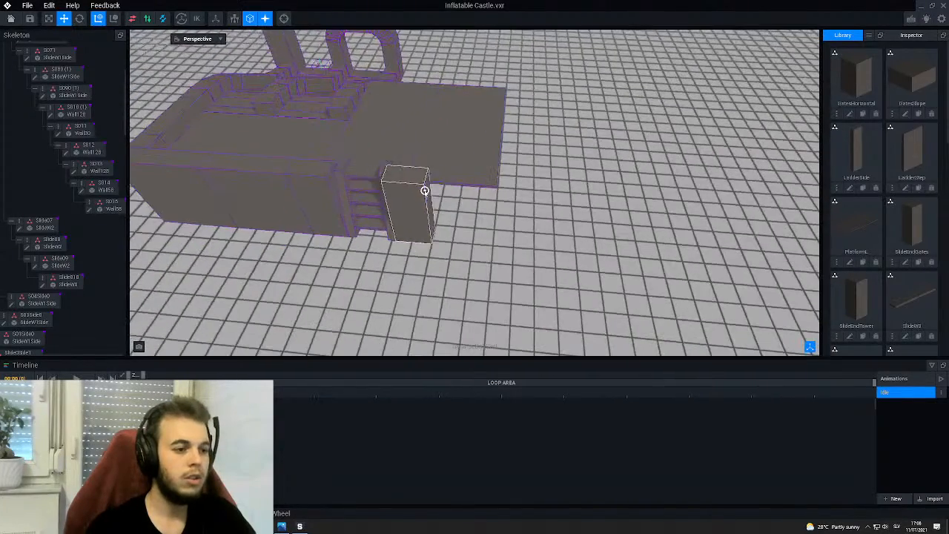
- Create child node S016 under S015
{"action": "left_click", "coordinate": [404, 194]}
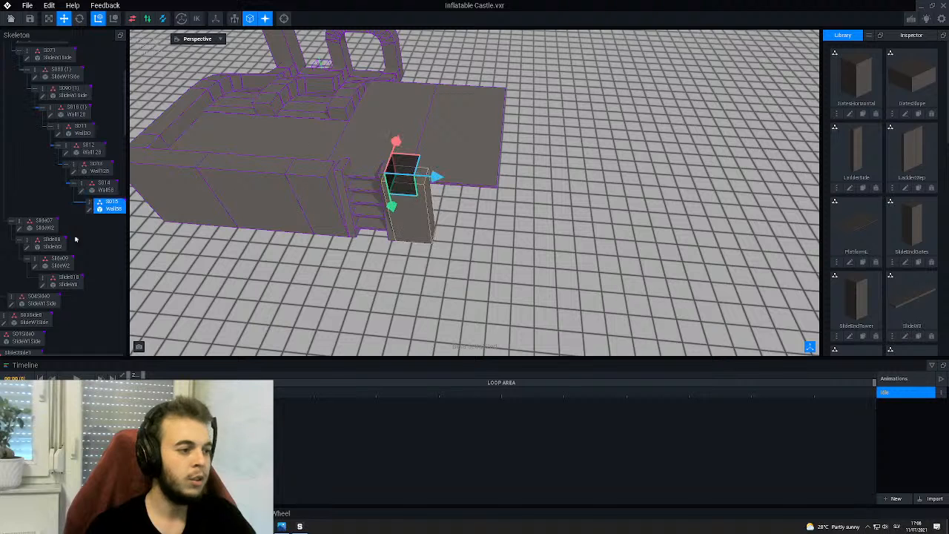
{"action": "right_click", "coordinate": [89, 205]}
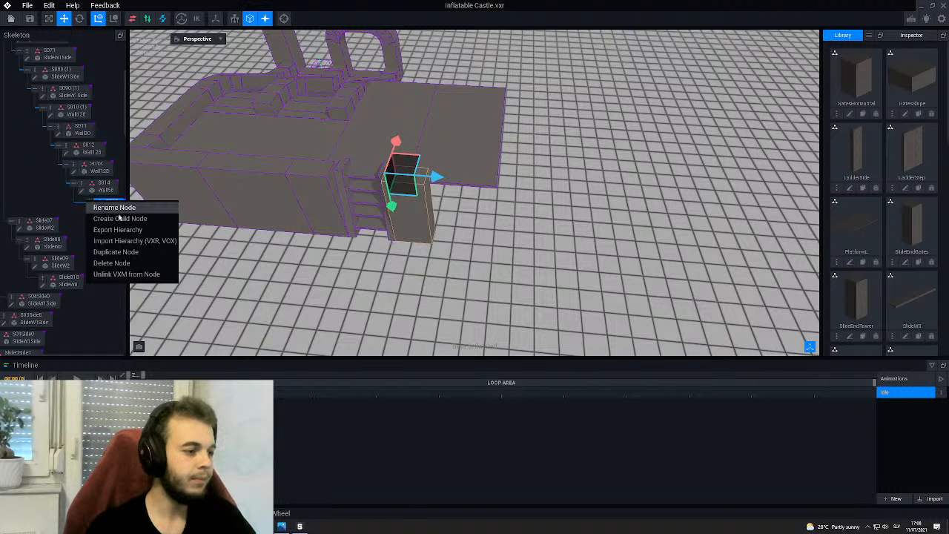
{"action": "left_click", "coordinate": [112, 219]}
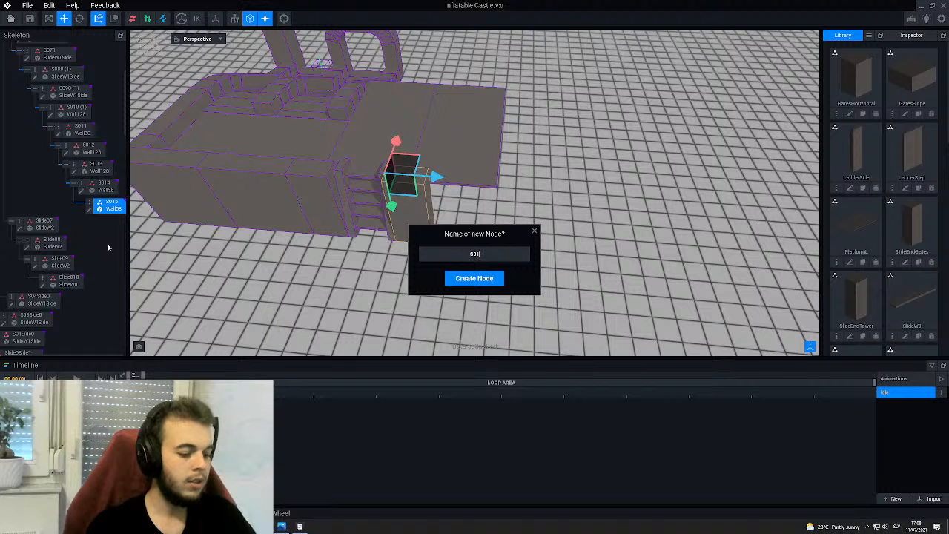
{"action": "type", "text": "S016"}
{"action": "key", "text": "Return"}
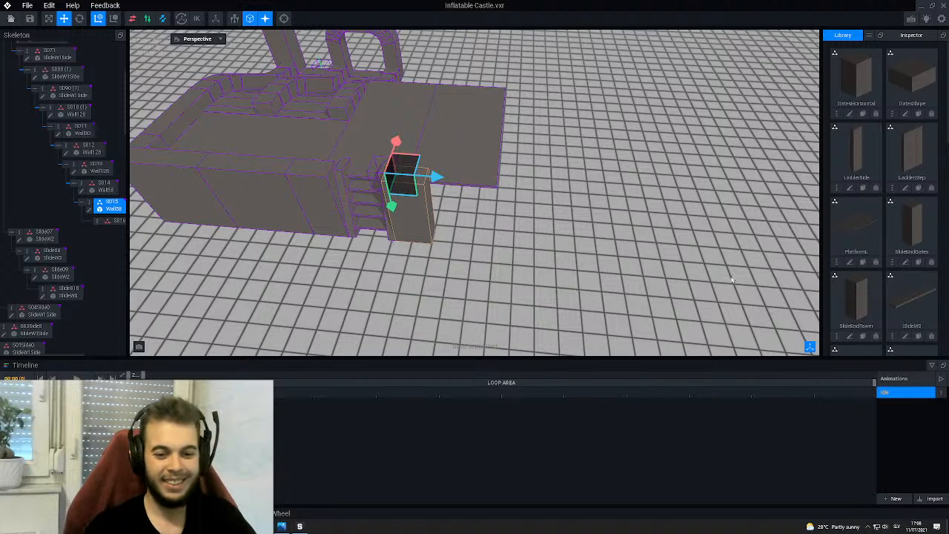
- Attach the Wall128 model to S016 and slide it right along X
{"action": "scroll", "coordinate": [843, 244], "scroll_direction": "down", "scroll_amount": 8}
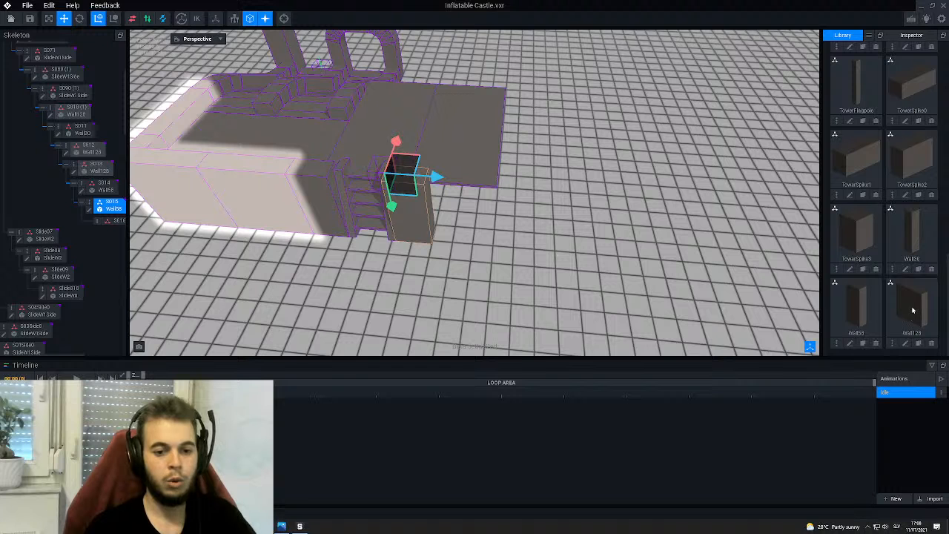
{"action": "left_click_drag", "start_coordinate": [913, 310], "coordinate": [116, 227]}
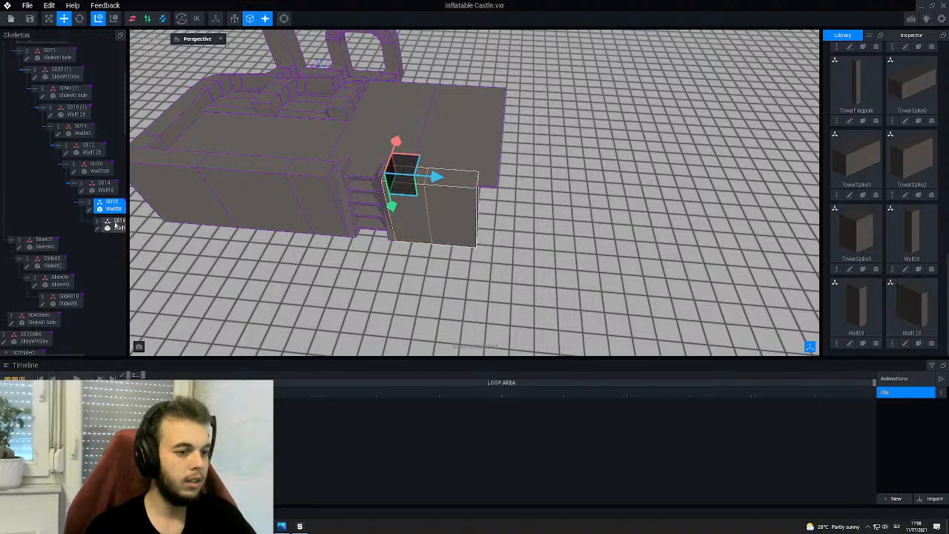
{"action": "left_click", "coordinate": [115, 224]}
{"action": "scroll", "coordinate": [480, 248], "scroll_direction": "up", "scroll_amount": 2}
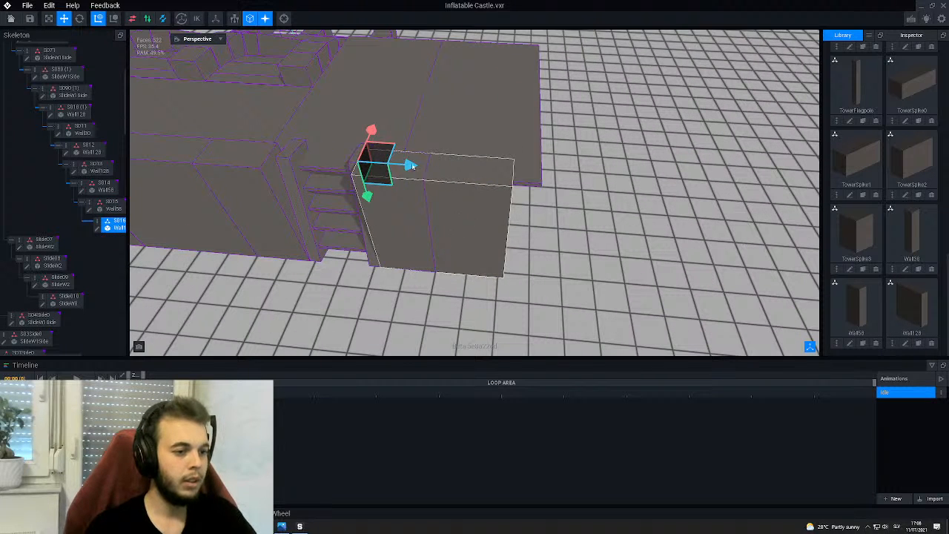
{"action": "left_click_drag", "start_coordinate": [413, 166], "coordinate": [480, 170]}
{"action": "right_click_drag", "start_coordinate": [519, 167], "coordinate": [465, 187]}
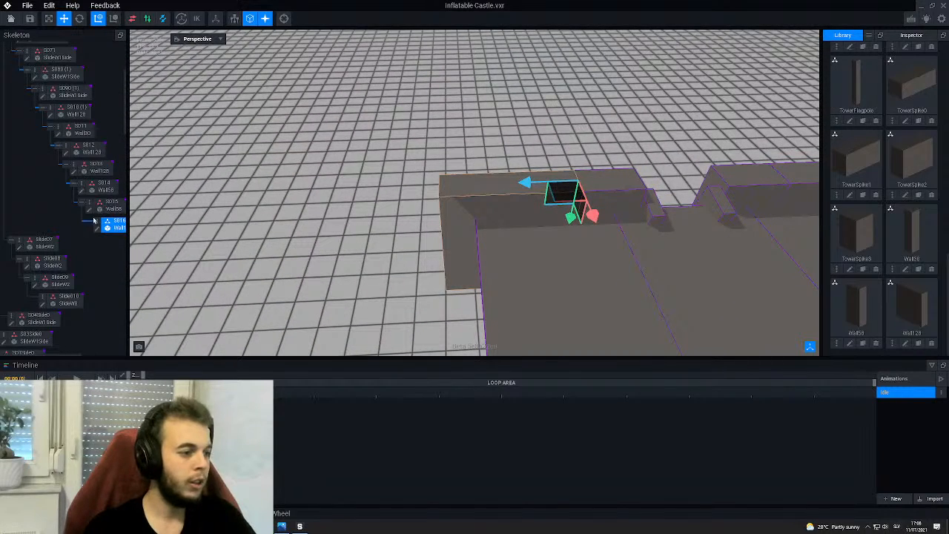
- Add child node S017 under S016 holding another Wall128 piece
{"action": "right_click", "coordinate": [94, 220]}
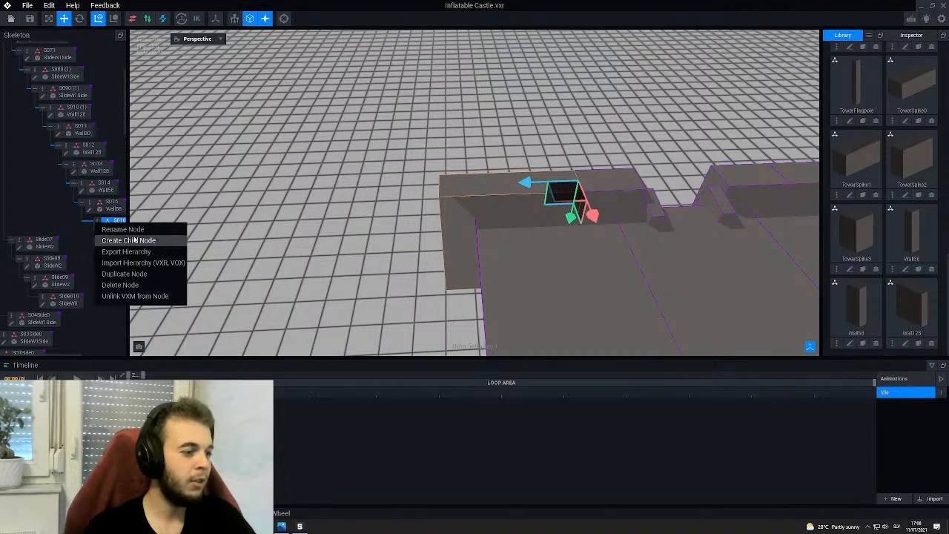
{"action": "left_click", "coordinate": [128, 240]}
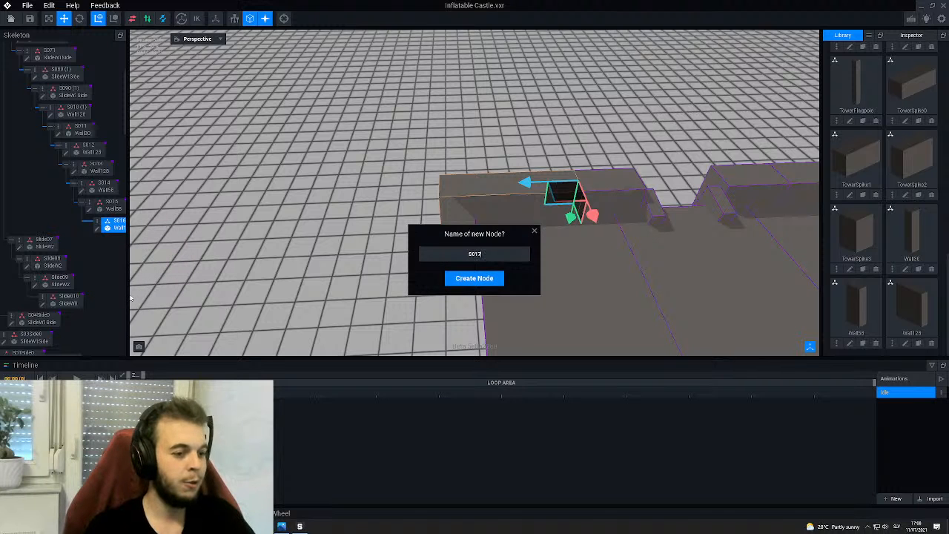
{"action": "key", "text": "Return"}
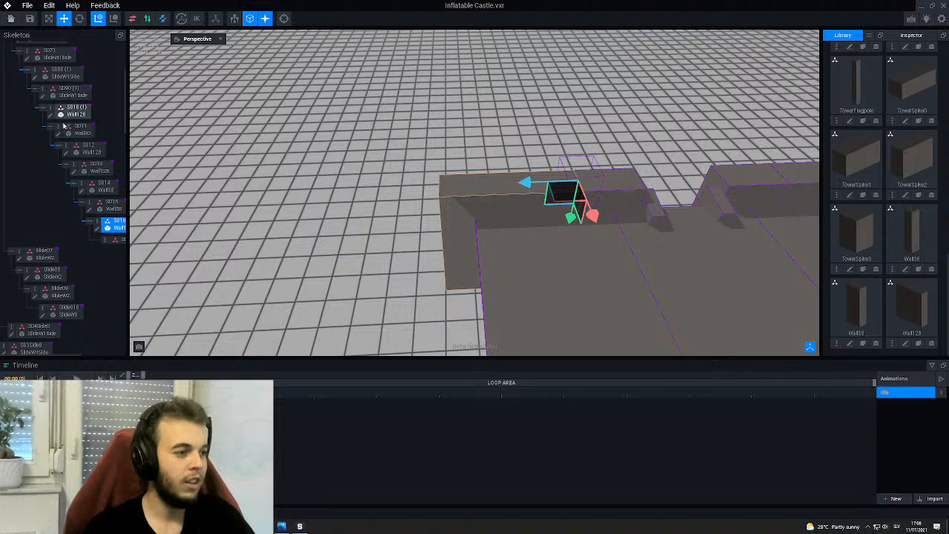
{"action": "scroll", "coordinate": [542, 256], "scroll_direction": "down", "scroll_amount": 5}
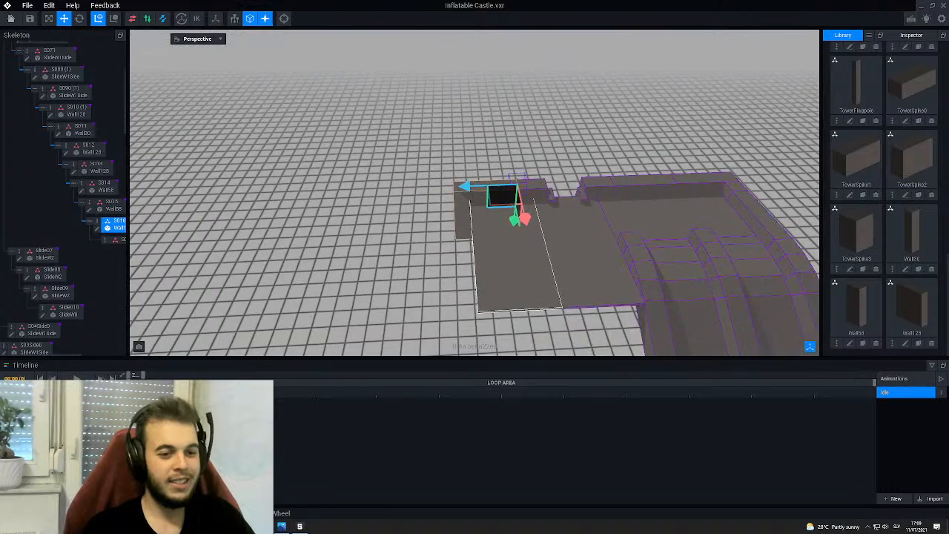
{"action": "right_click_drag", "start_coordinate": [542, 256], "coordinate": [628, 223]}
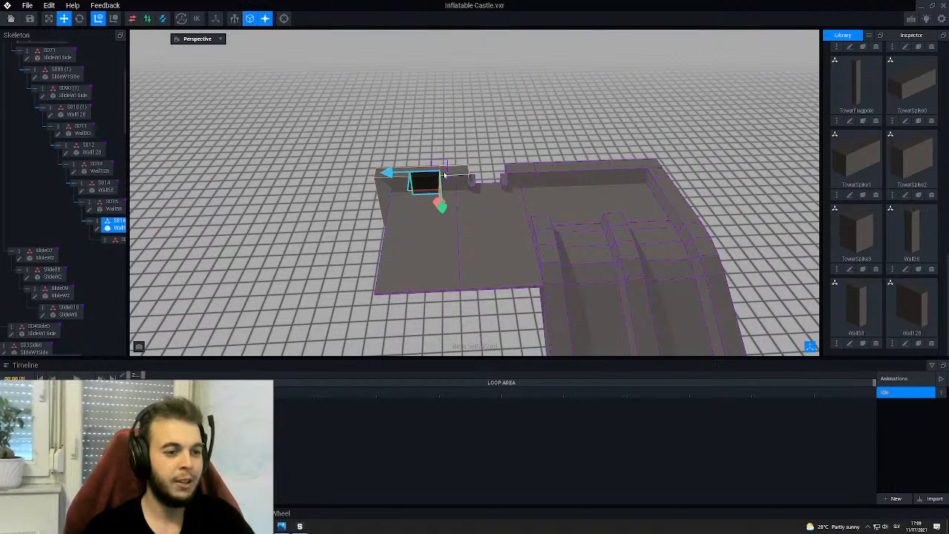
{"action": "middle_click_drag", "start_coordinate": [349, 222], "coordinate": [439, 234]}
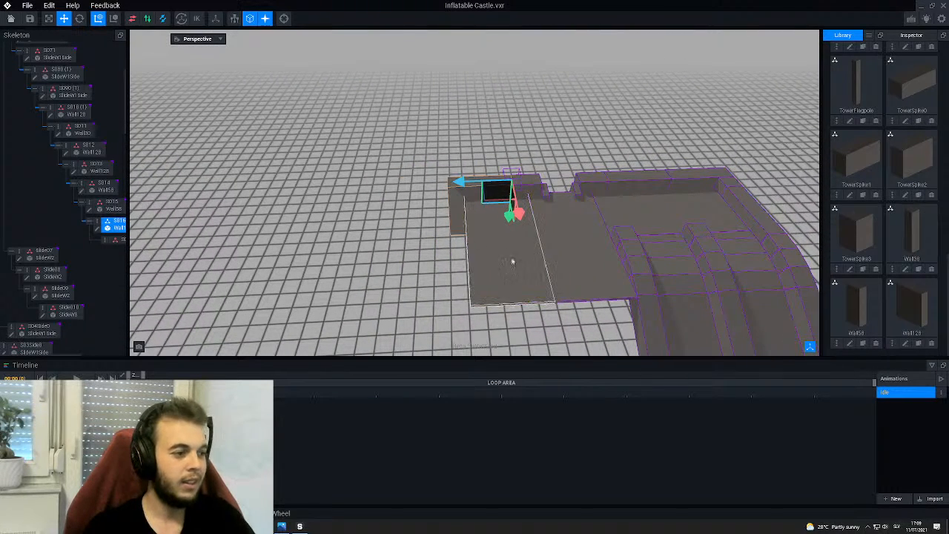
{"action": "left_click_drag", "start_coordinate": [911, 304], "coordinate": [118, 245]}
{"action": "left_click", "coordinate": [120, 244]}
{"action": "middle_click_drag", "start_coordinate": [72, 174], "coordinate": [126, 197]}
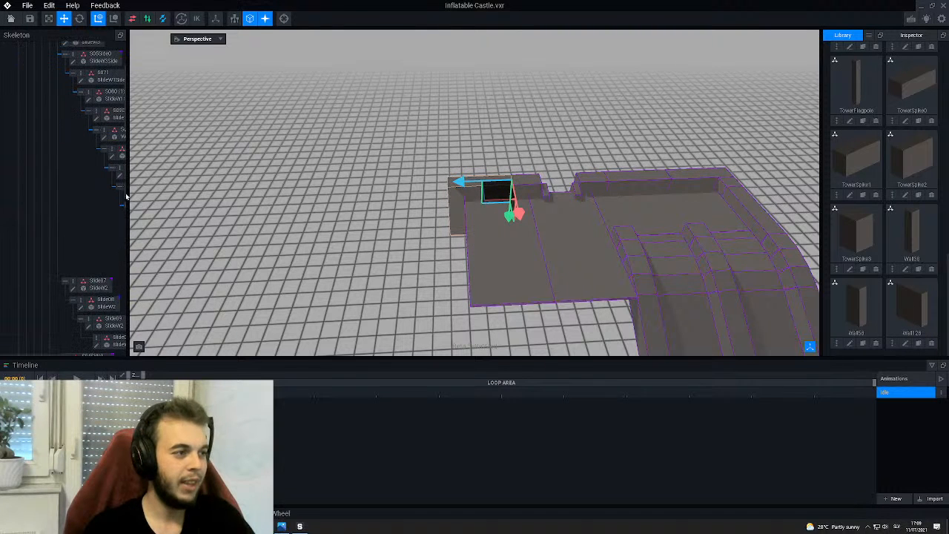
- Slide the S017 wall piece left and rotate it about the vertical axis
{"action": "scroll", "coordinate": [441, 223], "scroll_direction": "up", "scroll_amount": 2}
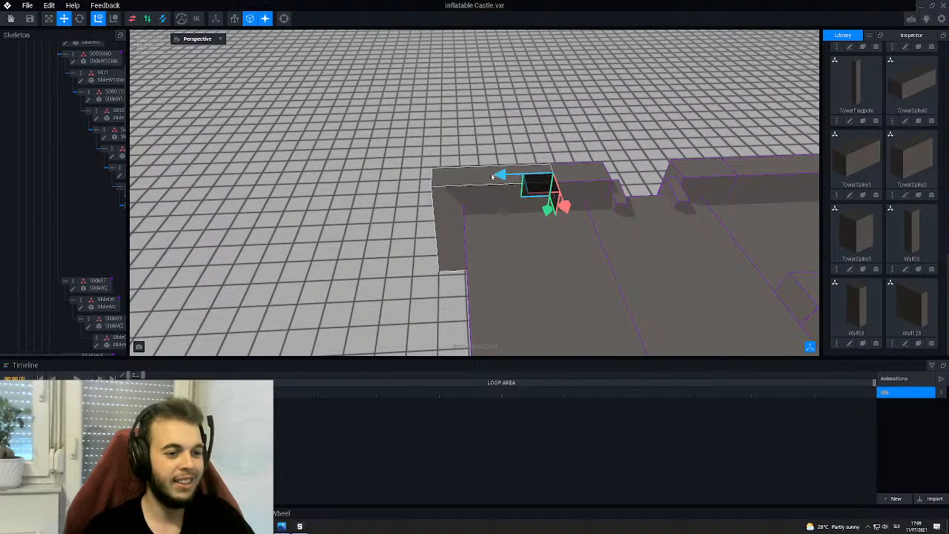
{"action": "left_click_drag", "start_coordinate": [494, 176], "coordinate": [399, 186]}
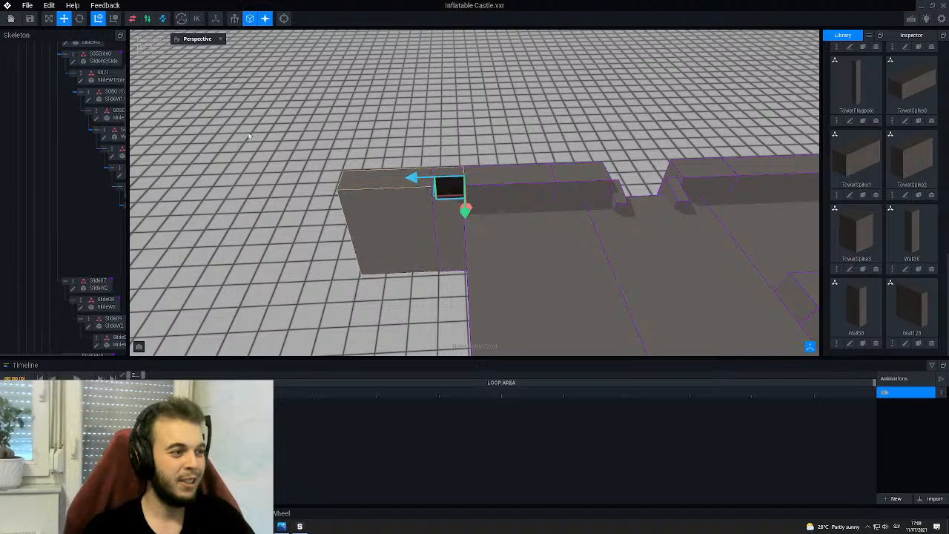
{"action": "key", "text": "e"}
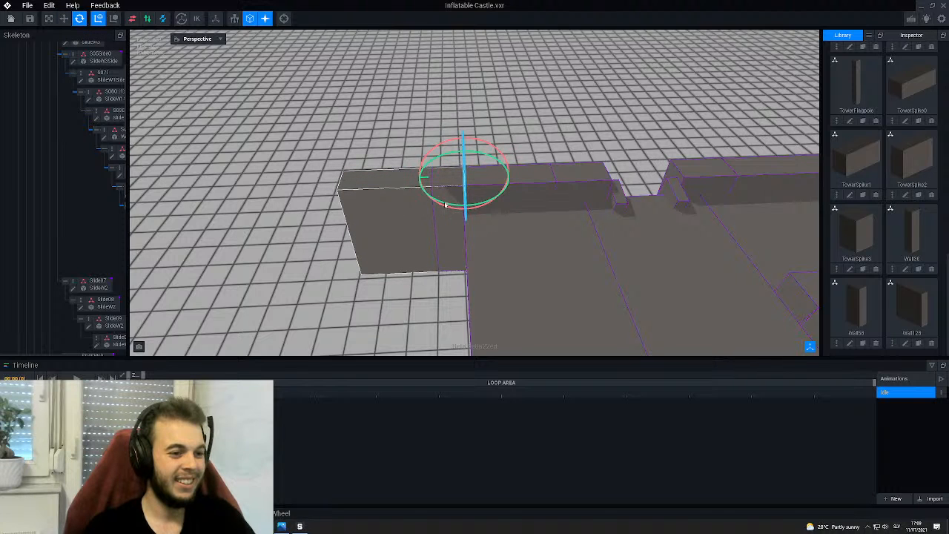
{"action": "left_click_drag", "start_coordinate": [459, 212], "coordinate": [522, 194]}
- Move the rotated wall piece into place at the platform's front-left corner
{"action": "left_click", "coordinate": [66, 21]}
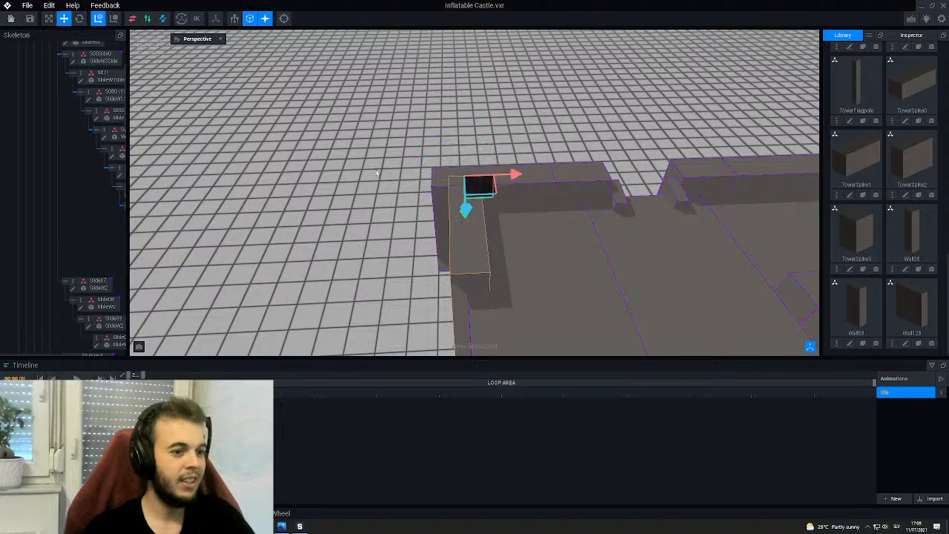
{"action": "right_click_drag", "start_coordinate": [454, 146], "coordinate": [486, 193]}
{"action": "scroll", "coordinate": [486, 193], "scroll_direction": "up", "scroll_amount": 3}
{"action": "left_click_drag", "start_coordinate": [511, 156], "coordinate": [478, 166]}
{"action": "right_click_drag", "start_coordinate": [442, 212], "coordinate": [458, 275]}
{"action": "left_click_drag", "start_coordinate": [365, 225], "coordinate": [383, 225]}
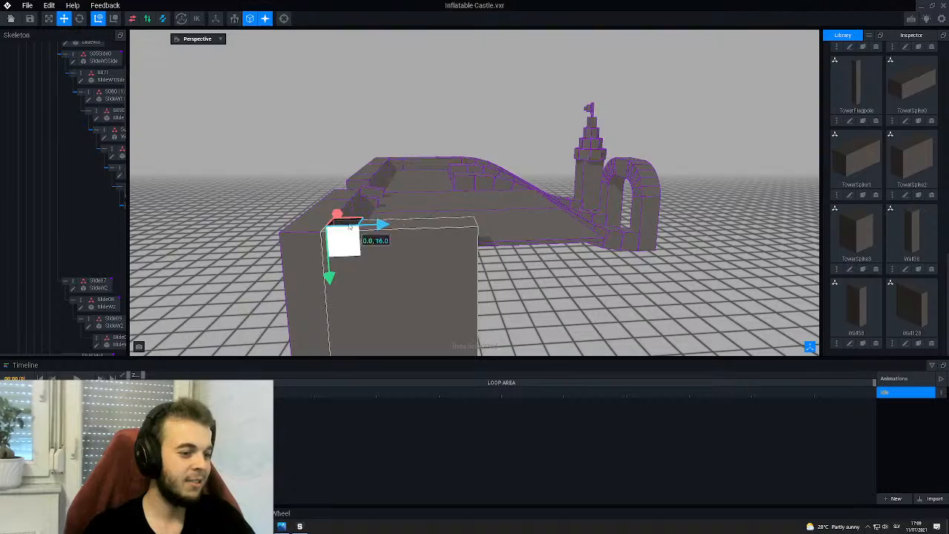
{"action": "left_click", "coordinate": [522, 280]}
{"action": "scroll", "coordinate": [522, 280], "scroll_direction": "down", "scroll_amount": 4}
{"action": "right_click_drag", "start_coordinate": [519, 279], "coordinate": [405, 205]}
{"action": "left_click", "coordinate": [437, 274]}
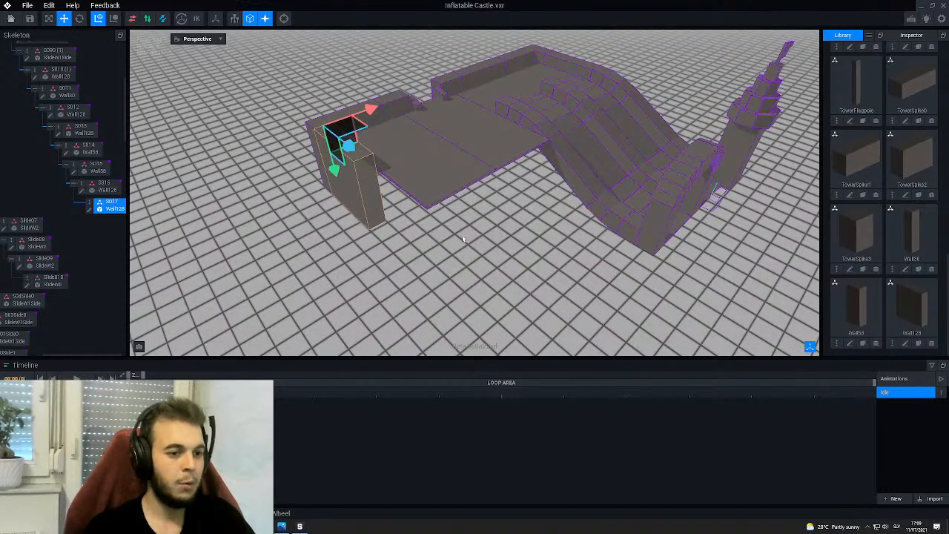
- Add child node S018 under S017 with a Wall128 piece and slide it along the castle's left end
{"action": "right_click", "coordinate": [96, 204]}
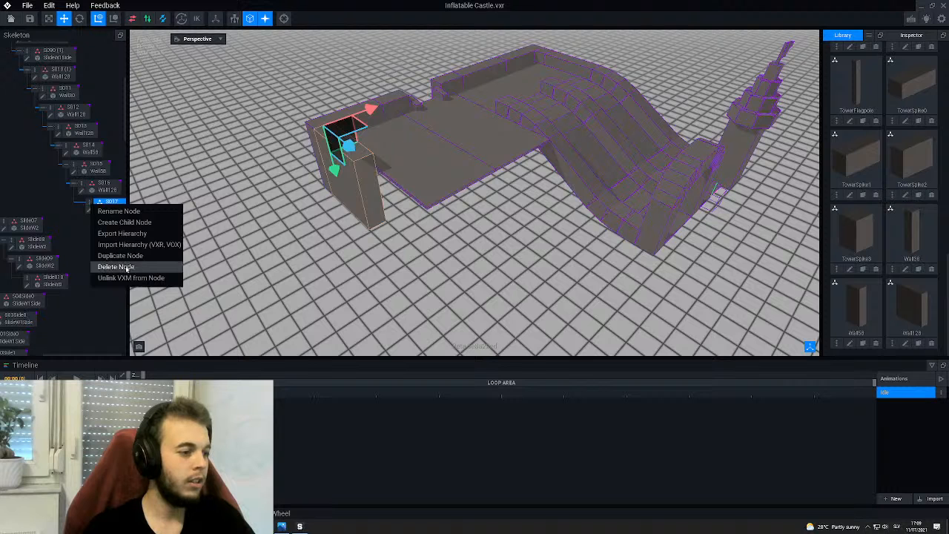
{"action": "left_click", "coordinate": [116, 222]}
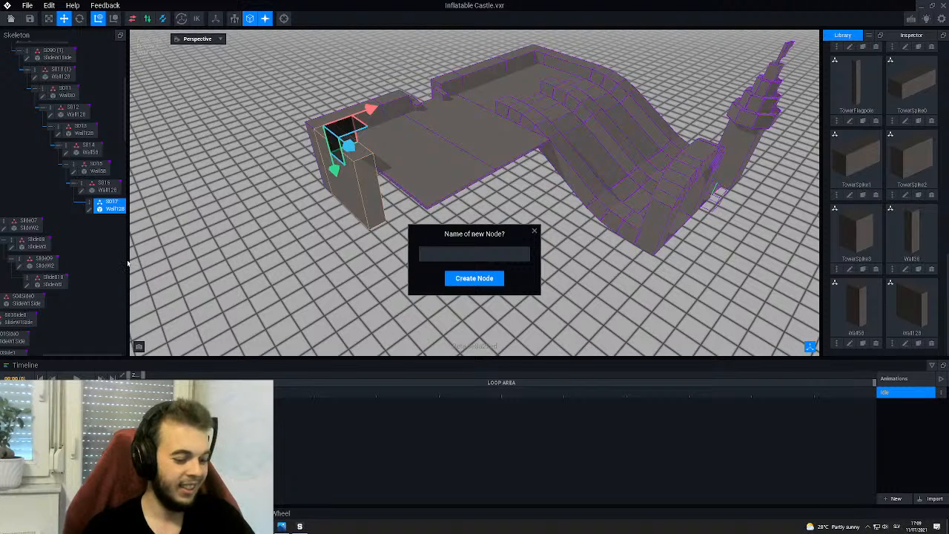
{"action": "type", "text": "sd"}
{"action": "key", "text": "Return"}
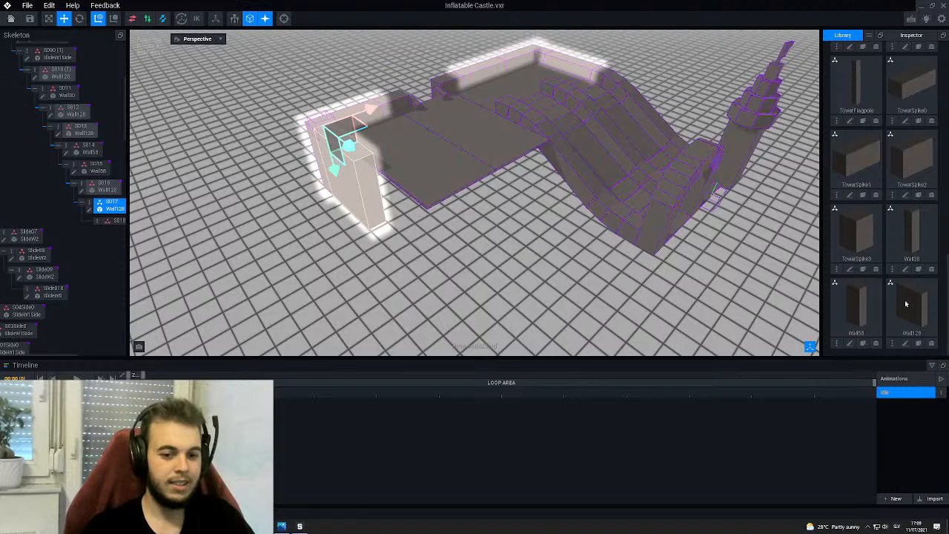
{"action": "left_click_drag", "start_coordinate": [906, 304], "coordinate": [107, 224]}
{"action": "left_click", "coordinate": [108, 224]}
{"action": "right_click_drag", "start_coordinate": [437, 266], "coordinate": [455, 268]}
{"action": "left_click_drag", "start_coordinate": [315, 178], "coordinate": [383, 194]}
{"action": "left_click", "coordinate": [438, 242]}
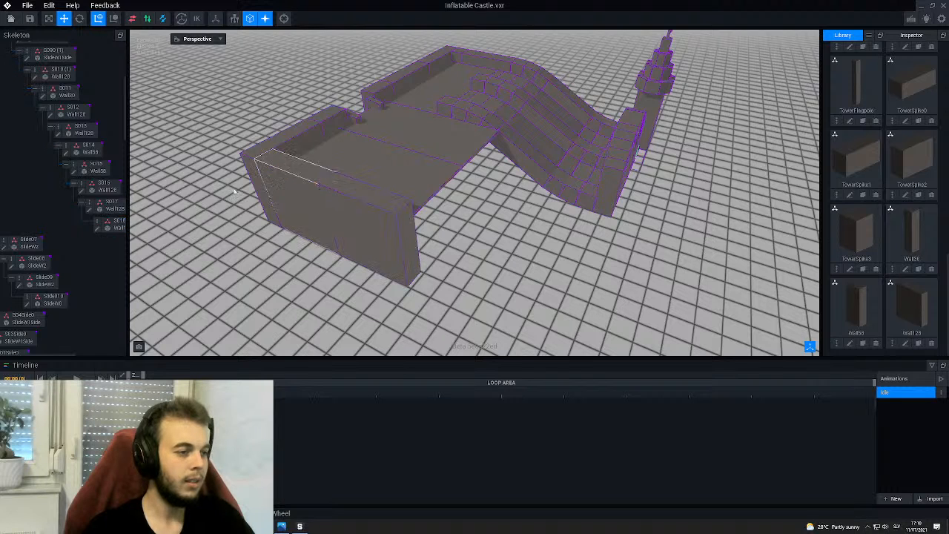
{"action": "left_click", "coordinate": [30, 20]}
{"action": "scroll", "coordinate": [423, 207], "scroll_direction": "down", "scroll_amount": 5}
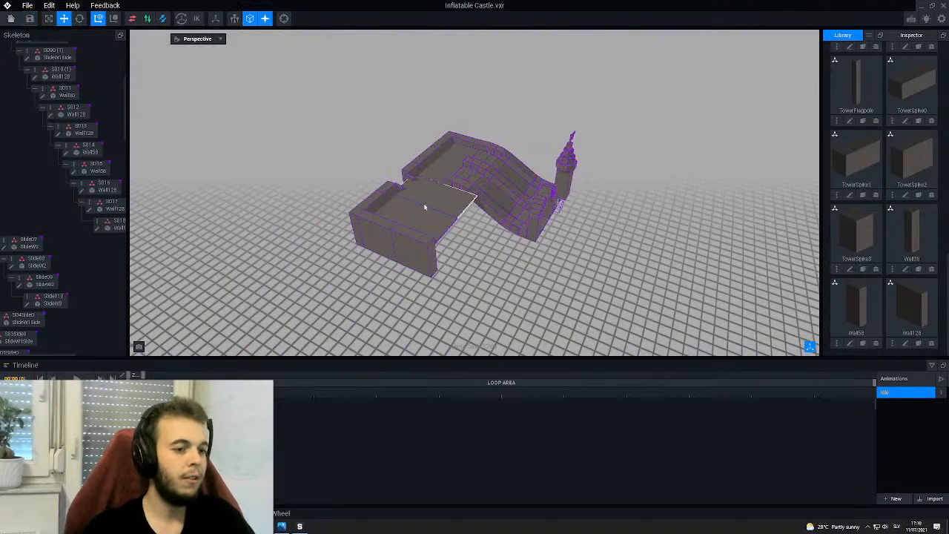
{"action": "right_click_drag", "start_coordinate": [424, 206], "coordinate": [397, 230]}
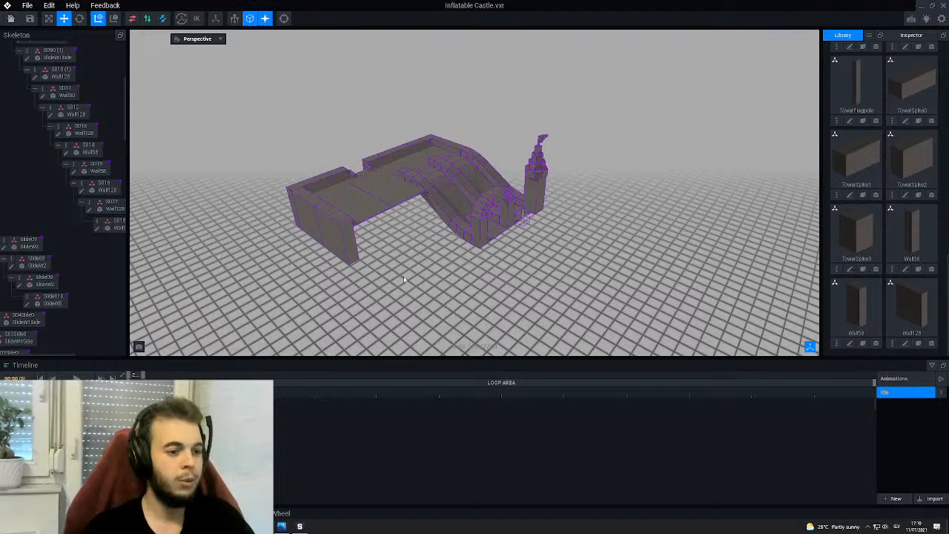
{"action": "right_click_drag", "start_coordinate": [431, 279], "coordinate": [456, 243]}
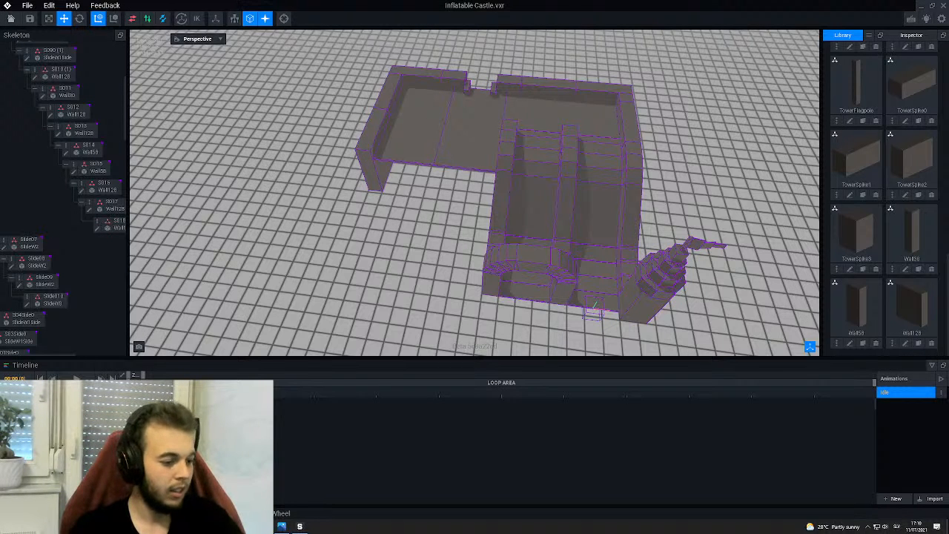
{"action": "left_click", "coordinate": [281, 526]}
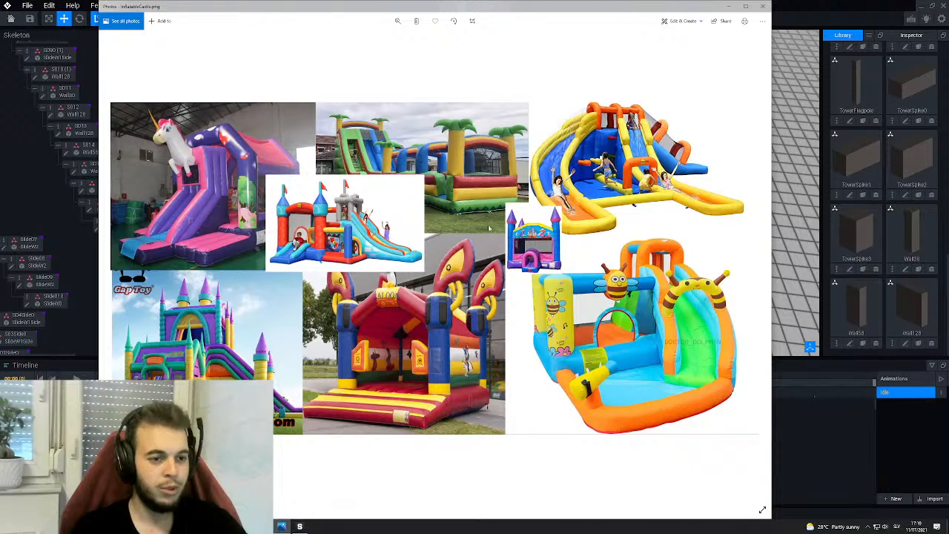
{"action": "left_click", "coordinate": [729, 7]}
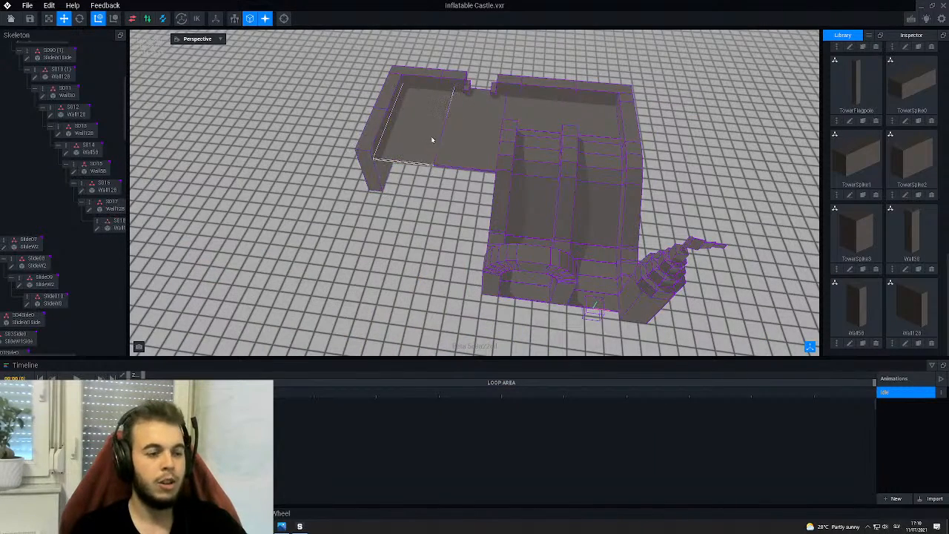
{"action": "scroll", "coordinate": [446, 172], "scroll_direction": "down", "scroll_amount": 5}
{"action": "right_click_drag", "start_coordinate": [446, 173], "coordinate": [406, 219]}
{"action": "scroll", "coordinate": [445, 178], "scroll_direction": "up", "scroll_amount": 4}
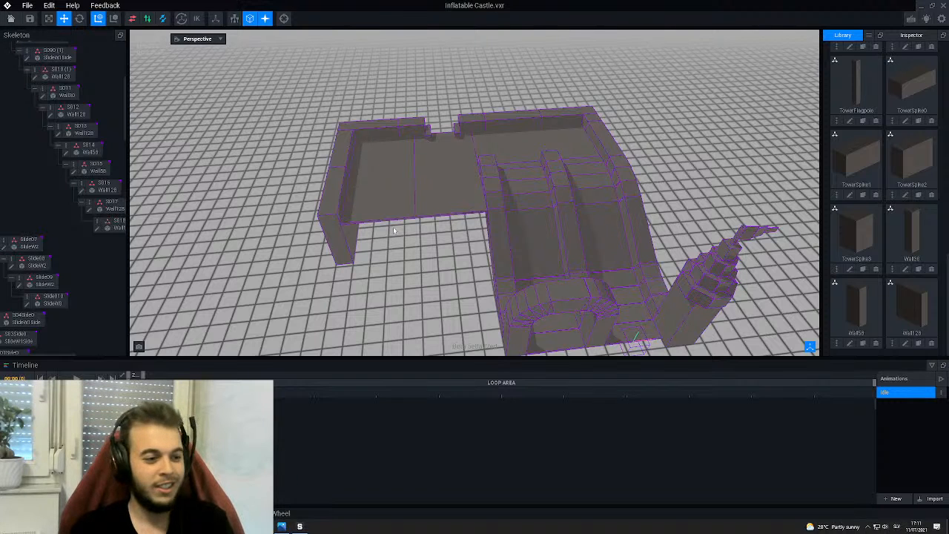
{"action": "right_click_drag", "start_coordinate": [393, 229], "coordinate": [406, 232]}
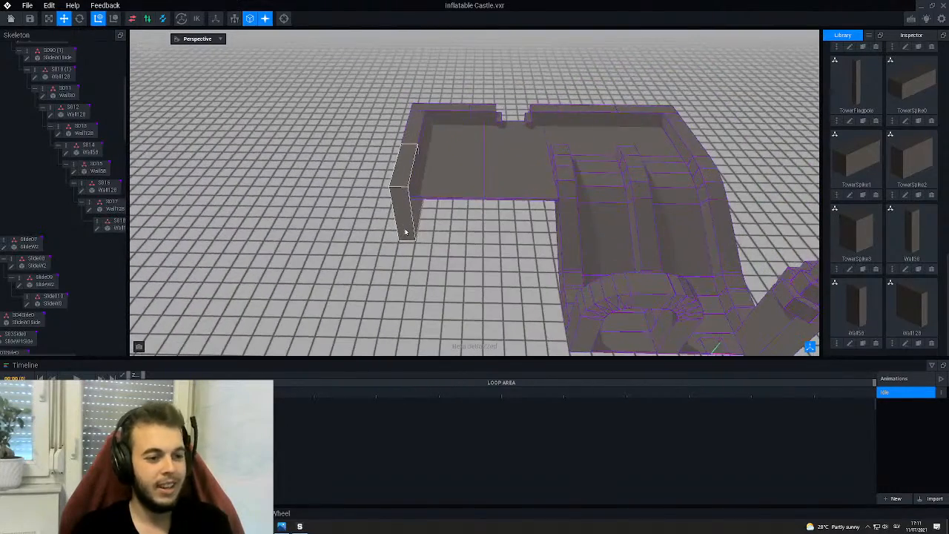
{"action": "middle_click_drag", "start_coordinate": [406, 232], "coordinate": [461, 227]}
{"action": "right_click_drag", "start_coordinate": [473, 218], "coordinate": [467, 213]}
{"action": "scroll", "coordinate": [482, 202], "scroll_direction": "up", "scroll_amount": 5}
{"action": "left_click", "coordinate": [487, 199]}
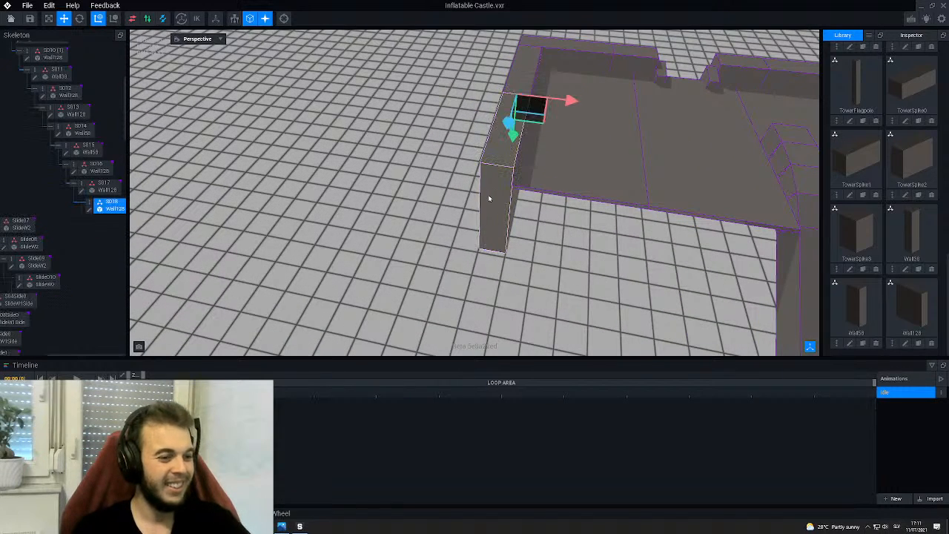
- Create child node S019 under S018 and attach the Wall128 model to it
{"action": "right_click", "coordinate": [89, 203]}
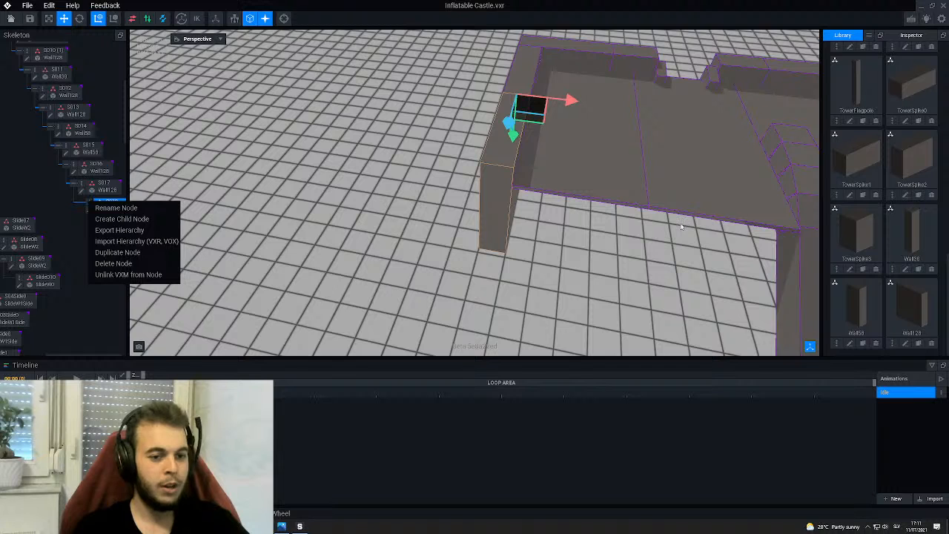
{"action": "left_click", "coordinate": [121, 219]}
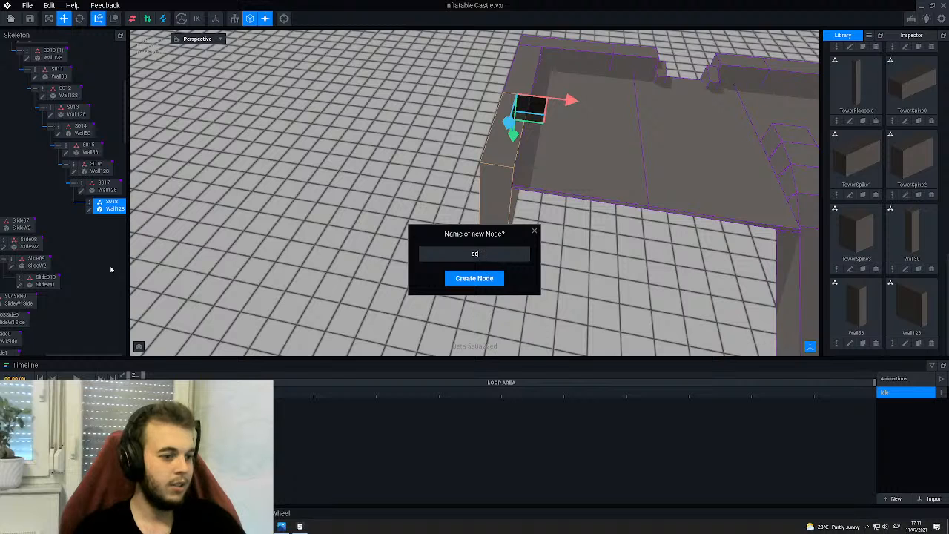
{"action": "type", "text": "S019"}
{"action": "key", "text": "Return"}
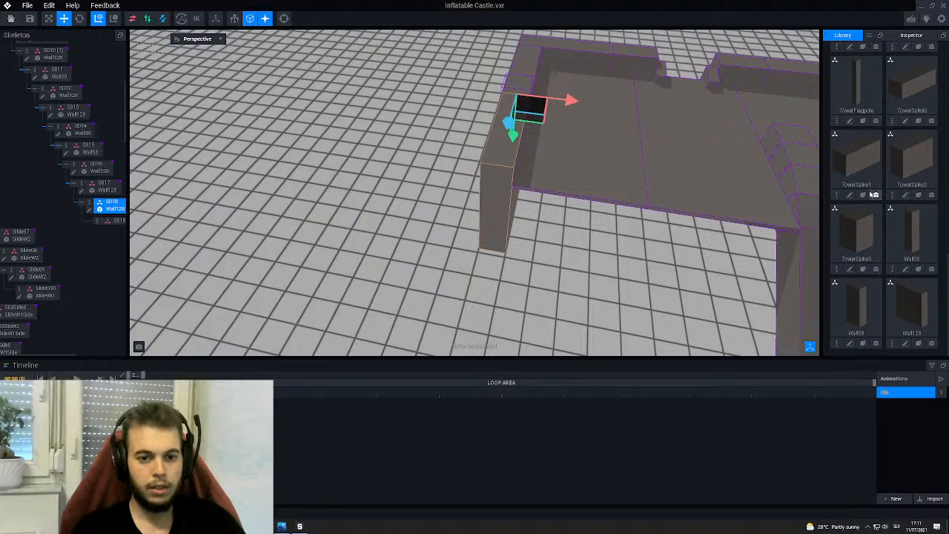
{"action": "left_click_drag", "start_coordinate": [908, 304], "coordinate": [115, 227]}
{"action": "left_click", "coordinate": [115, 226]}
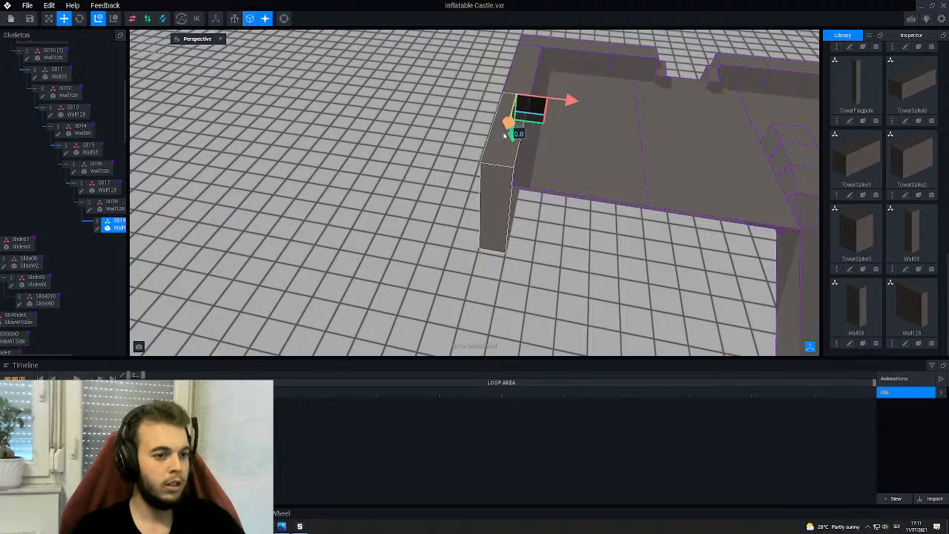
- Position the new wall: slide it along green, rotate it to 275 degrees, shift along X
{"action": "left_click_drag", "start_coordinate": [504, 135], "coordinate": [467, 214]}
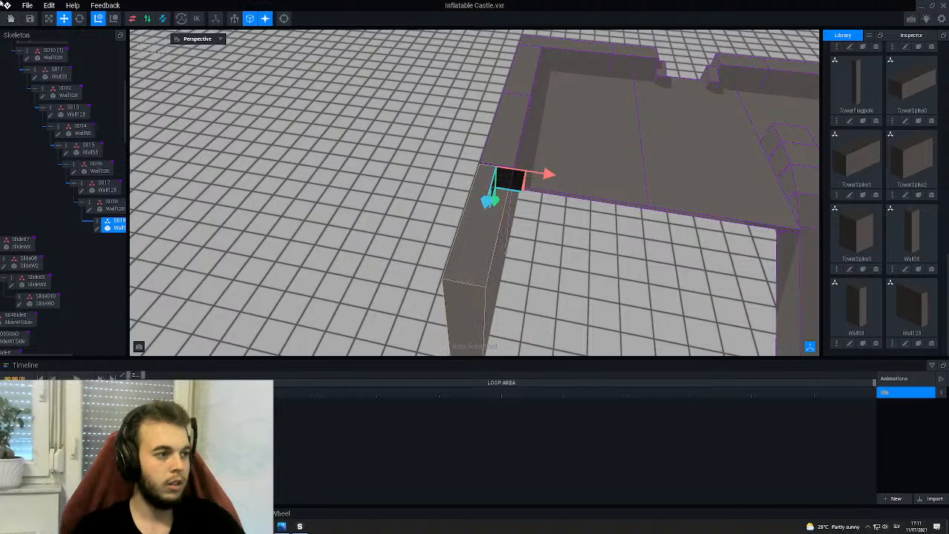
{"action": "key", "text": "e"}
{"action": "left_click", "coordinate": [463, 189]}
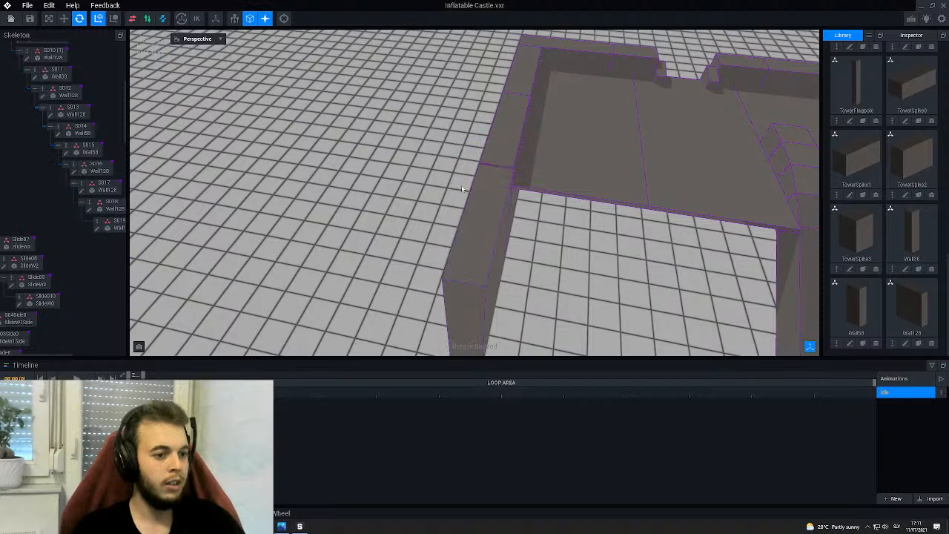
{"action": "left_click", "coordinate": [480, 209]}
{"action": "left_click_drag", "start_coordinate": [477, 195], "coordinate": [535, 191]}
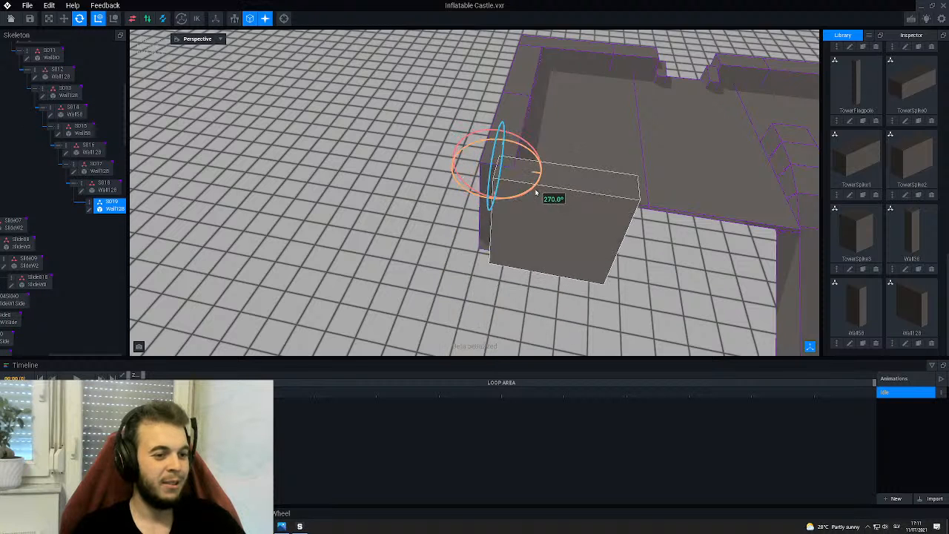
{"action": "left_click", "coordinate": [68, 20]}
{"action": "left_click_drag", "start_coordinate": [547, 179], "coordinate": [529, 183]}
{"action": "mouse_move", "coordinate": [488, 137]}
{"action": "left_mouse_down"}
{"action": "mouse_move", "coordinate": [497, 156]}
{"action": "mouse_move", "coordinate": [500, 134]}
{"action": "mouse_move", "coordinate": [502, 150]}
{"action": "left_mouse_up"}
- Orbit around the castle wall corner and select the short wall segment S015
{"action": "right_click_drag", "start_coordinate": [501, 148], "coordinate": [546, 203]}
{"action": "right_click_drag", "start_coordinate": [541, 159], "coordinate": [519, 132]}
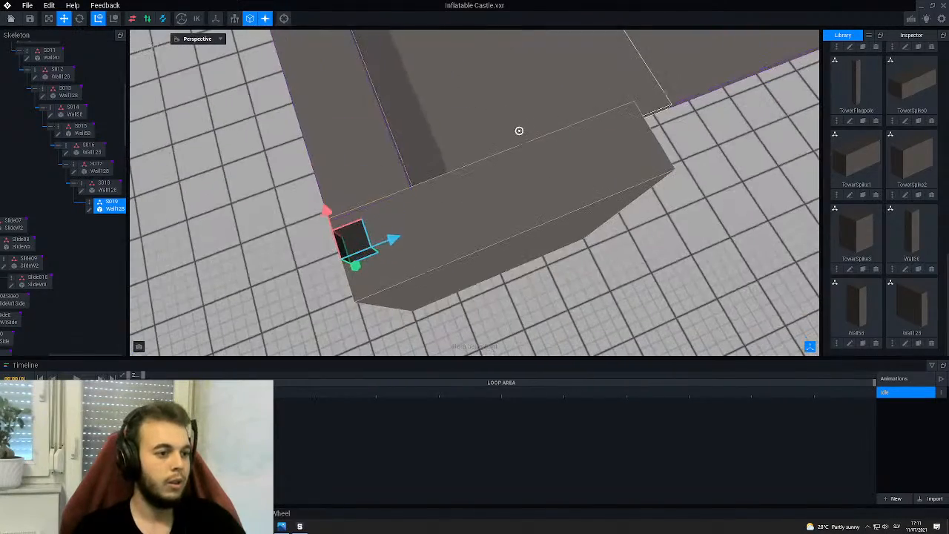
{"action": "right_click_drag", "start_coordinate": [320, 187], "coordinate": [460, 181]}
{"action": "middle_click_drag", "start_coordinate": [431, 133], "coordinate": [614, 168]}
{"action": "scroll", "coordinate": [430, 133], "scroll_direction": "down", "scroll_amount": 3}
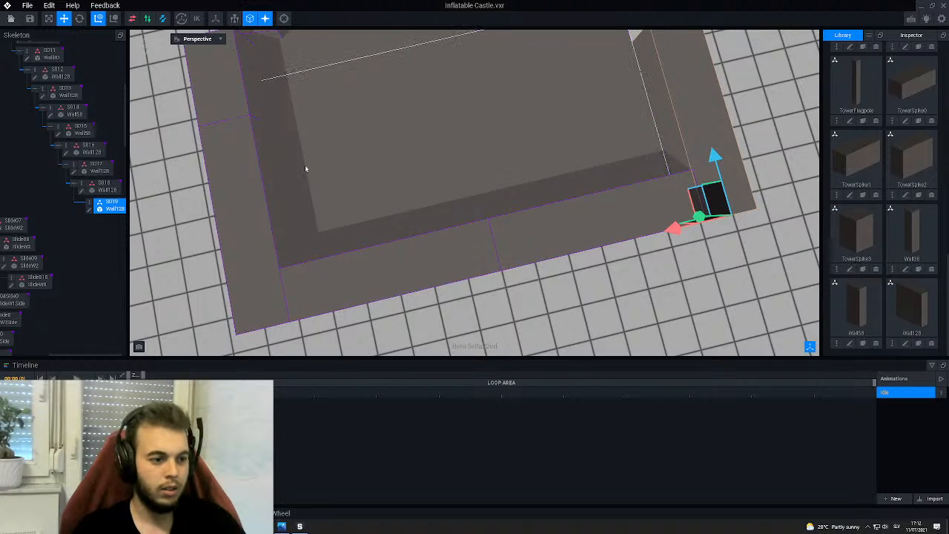
{"action": "middle_click_drag", "start_coordinate": [303, 165], "coordinate": [328, 147]}
{"action": "left_click", "coordinate": [472, 185]}
{"action": "left_click_drag", "start_coordinate": [521, 236], "coordinate": [521, 235]}
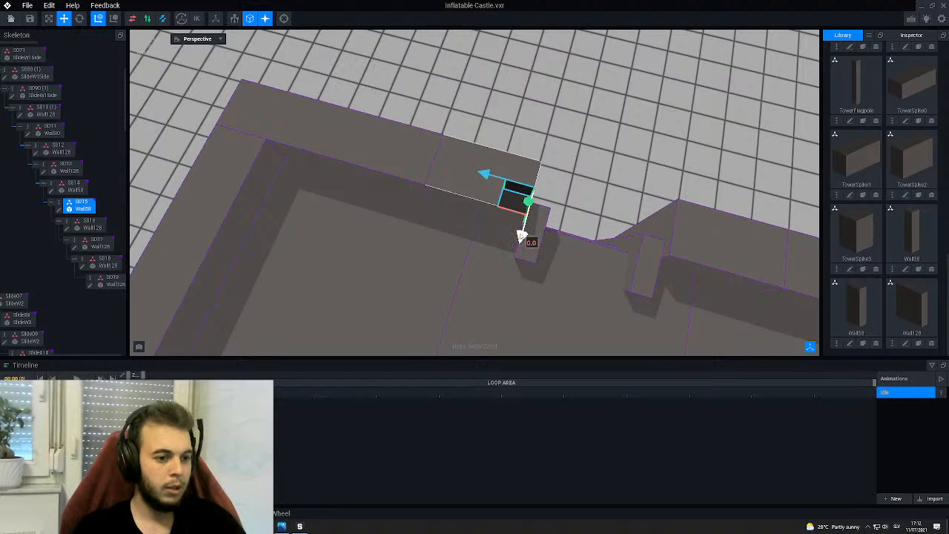
- Select wall segment S014, then the corner wall S012, and nudge S012 along X
{"action": "left_click", "coordinate": [686, 256]}
{"action": "middle_click_drag", "start_coordinate": [640, 172], "coordinate": [640, 172]}
{"action": "left_click", "coordinate": [559, 206]}
{"action": "mouse_move", "coordinate": [650, 278]}
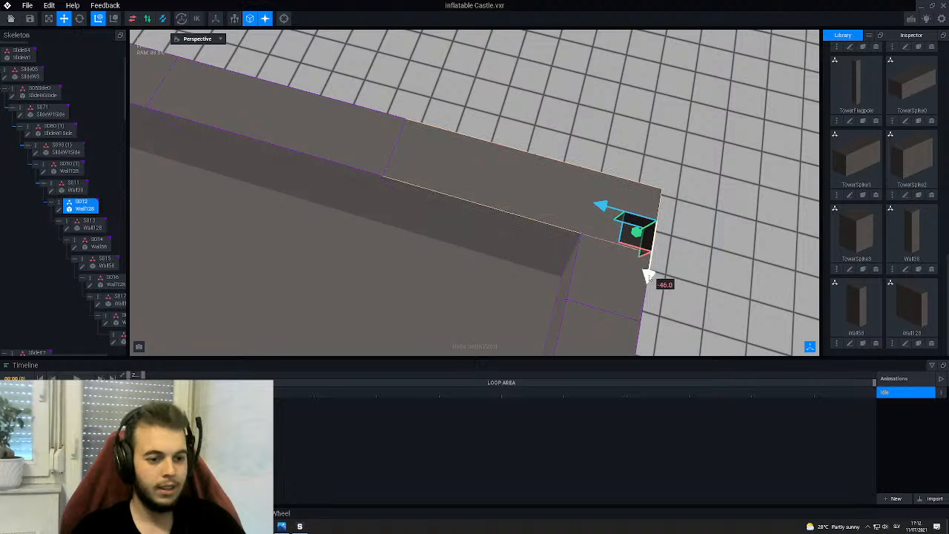
{"action": "left_click_drag", "start_coordinate": [650, 277], "coordinate": [651, 274]}
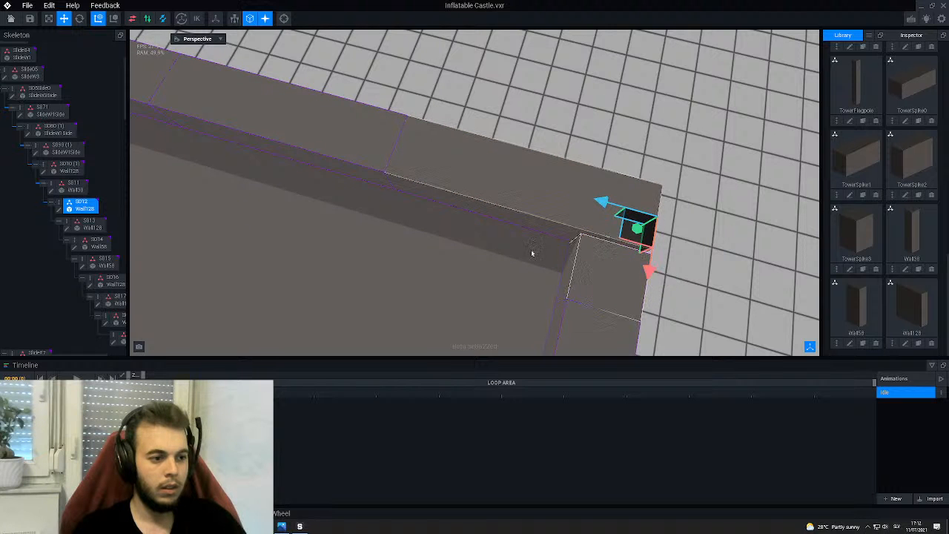
- Select the Wall30 block (S011) beside the slide
{"action": "right_click_drag", "start_coordinate": [492, 247], "coordinate": [492, 249]}
{"action": "scroll", "coordinate": [491, 251], "scroll_direction": "down", "scroll_amount": 3}
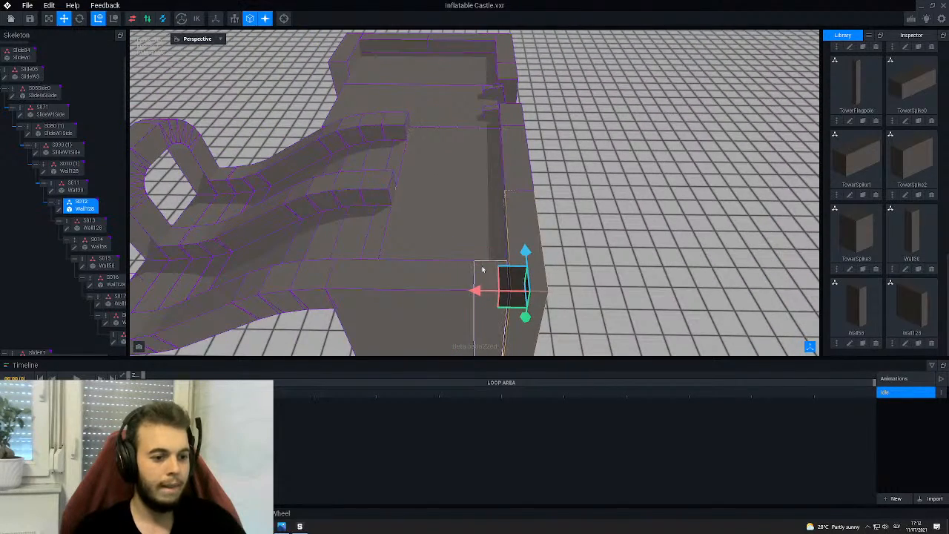
{"action": "left_click", "coordinate": [482, 269]}
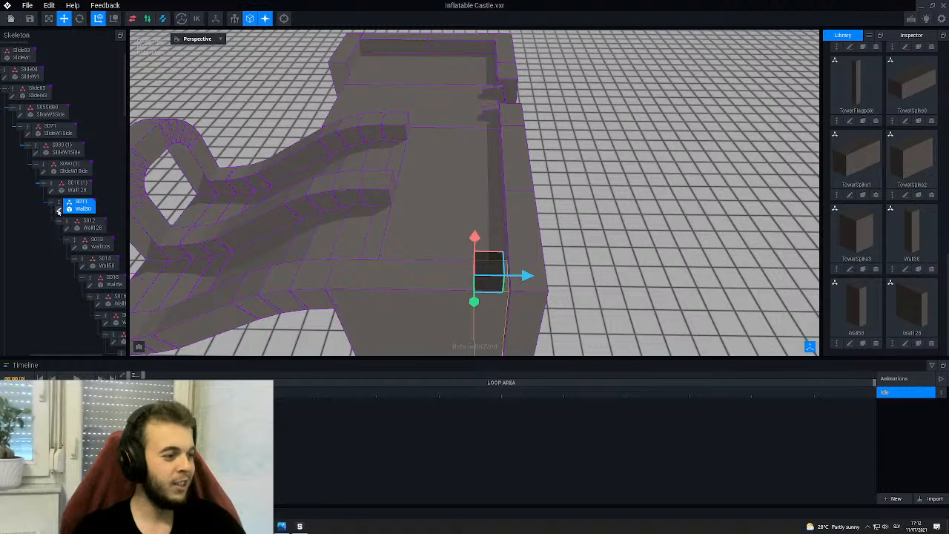
- Enlarge the Wall30 model to 32×134×32 voxels and fill it solid
{"action": "left_click", "coordinate": [56, 211]}
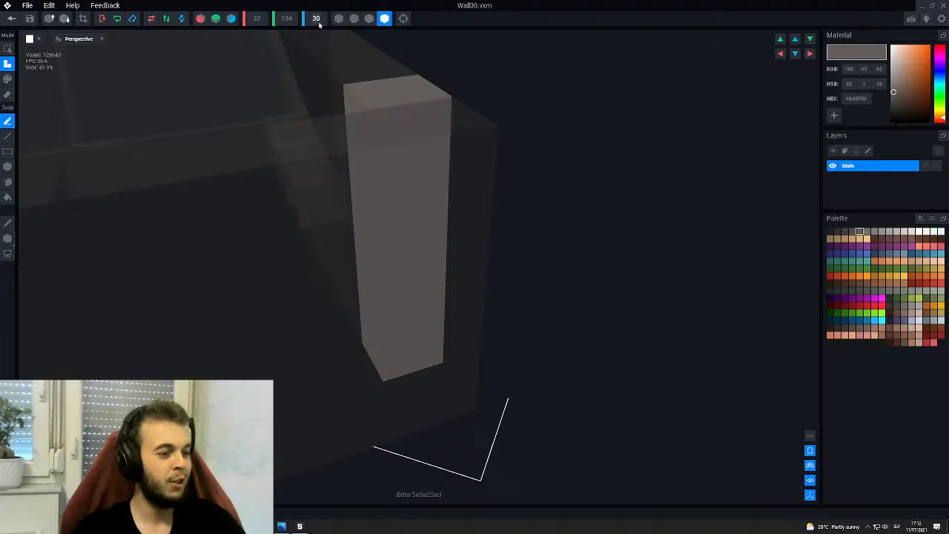
{"action": "scroll", "coordinate": [319, 25], "scroll_direction": "up", "scroll_amount": 2}
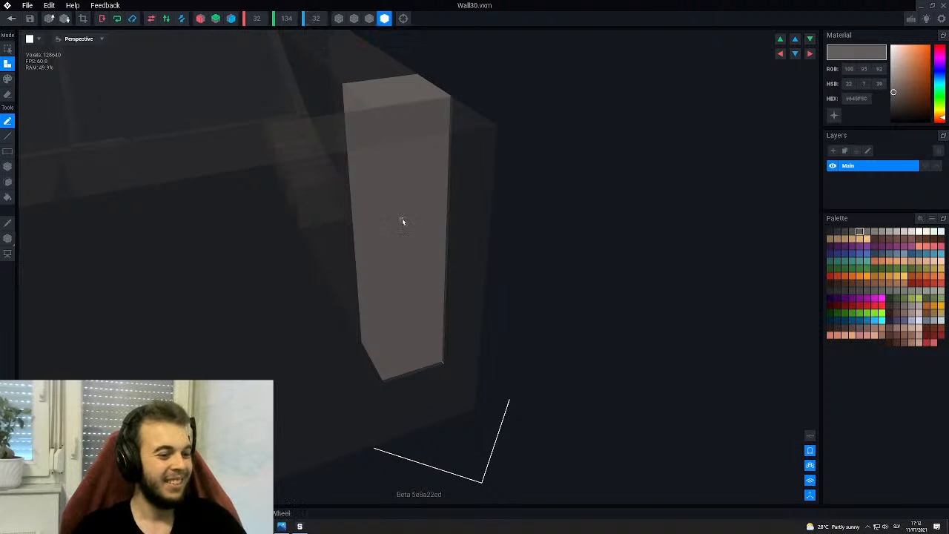
{"action": "scroll", "coordinate": [400, 220], "scroll_direction": "up", "scroll_amount": 5}
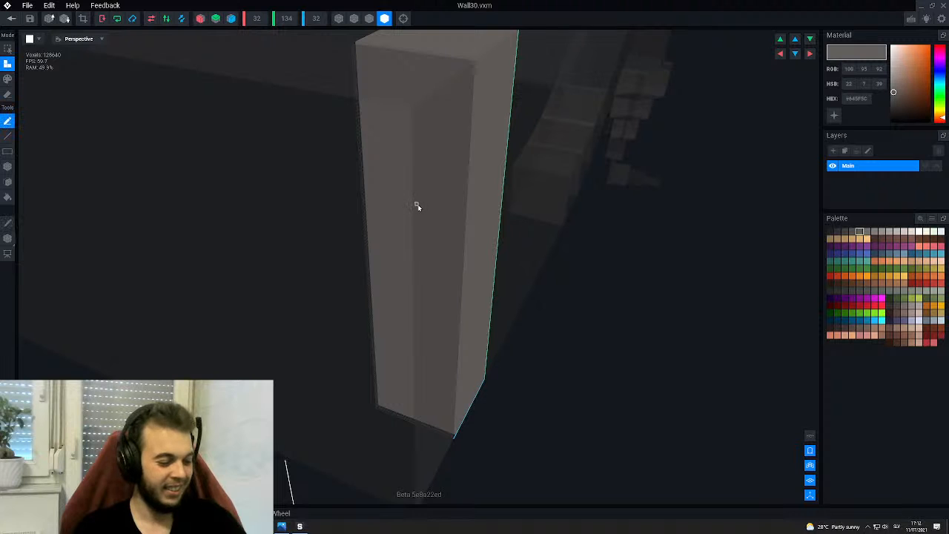
{"action": "key", "text": "g"}
{"action": "left_click", "coordinate": [437, 208]}
{"action": "scroll", "coordinate": [443, 207], "scroll_direction": "down", "scroll_amount": 4}
{"action": "right_click_drag", "start_coordinate": [447, 209], "coordinate": [123, 112]}
- Close the Wall30 editor and save the changes
{"action": "left_click", "coordinate": [12, 18]}
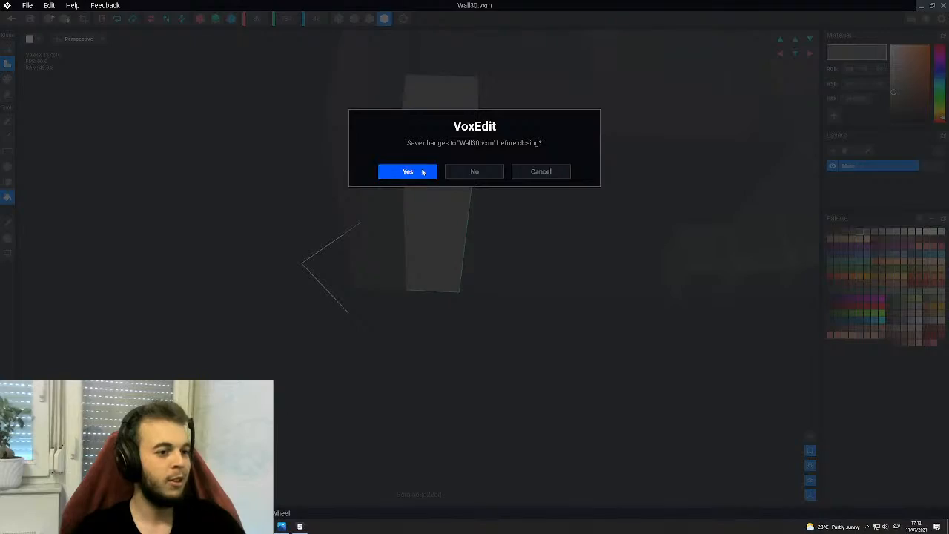
{"action": "left_click", "coordinate": [424, 172]}
{"action": "scroll", "coordinate": [460, 175], "scroll_direction": "down", "scroll_amount": 6}
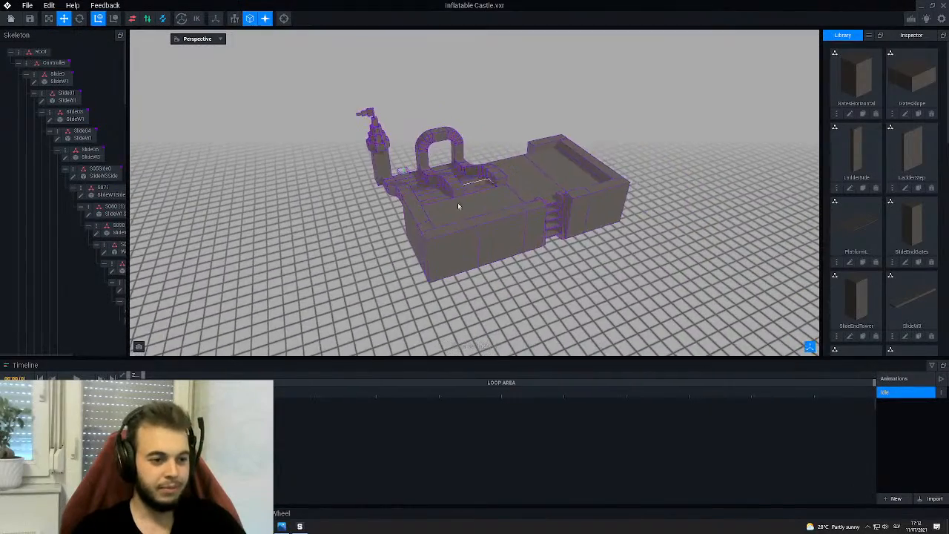
- Orbit to the castle's left corner and select the S019 Wall128 block
{"action": "right_click_drag", "start_coordinate": [459, 206], "coordinate": [455, 218]}
{"action": "scroll", "coordinate": [459, 219], "scroll_direction": "up", "scroll_amount": 4}
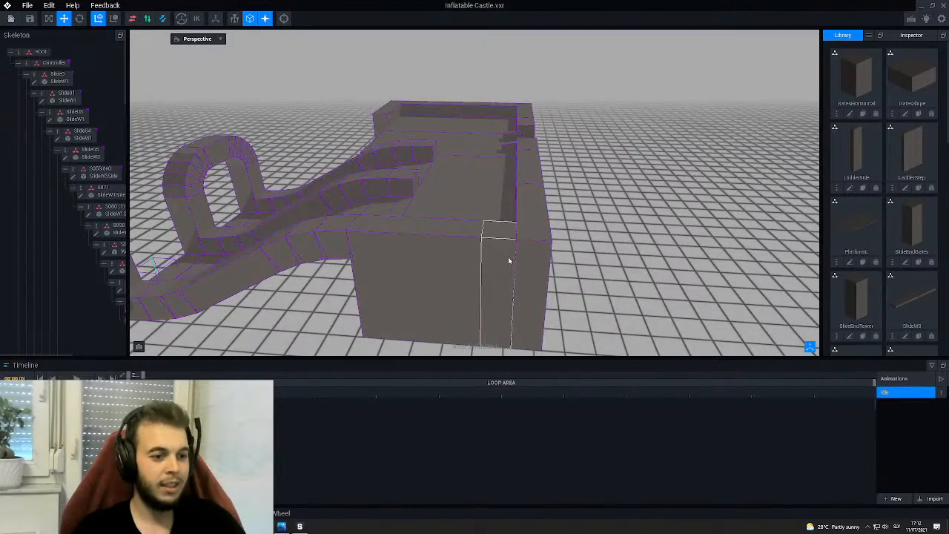
{"action": "right_click_drag", "start_coordinate": [509, 260], "coordinate": [508, 256]}
{"action": "right_click_drag", "start_coordinate": [462, 227], "coordinate": [462, 228]}
{"action": "middle_click_drag", "start_coordinate": [321, 259], "coordinate": [338, 253]}
{"action": "middle_click_drag", "start_coordinate": [161, 229], "coordinate": [330, 250]}
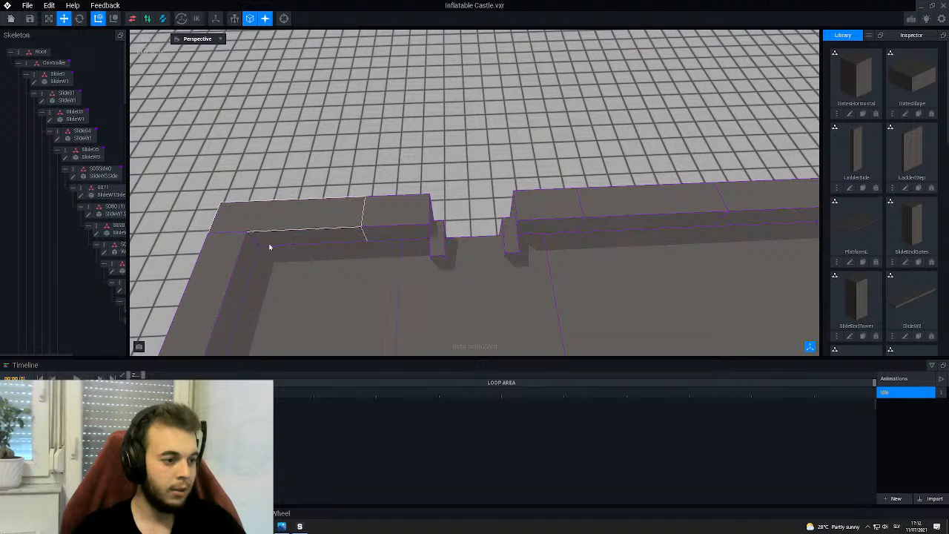
{"action": "scroll", "coordinate": [270, 247], "scroll_direction": "up", "scroll_amount": 8}
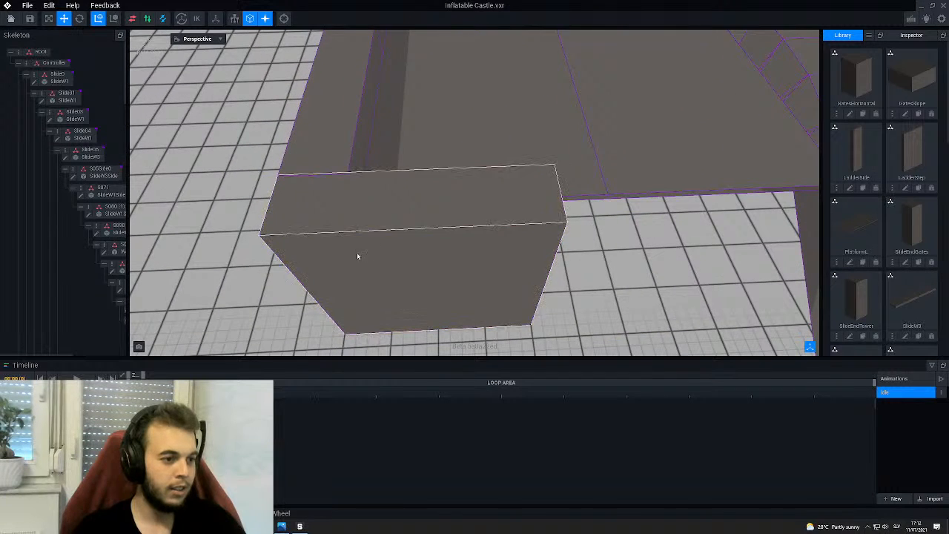
{"action": "scroll", "coordinate": [357, 256], "scroll_direction": "up", "scroll_amount": 4}
{"action": "left_click", "coordinate": [356, 253]}
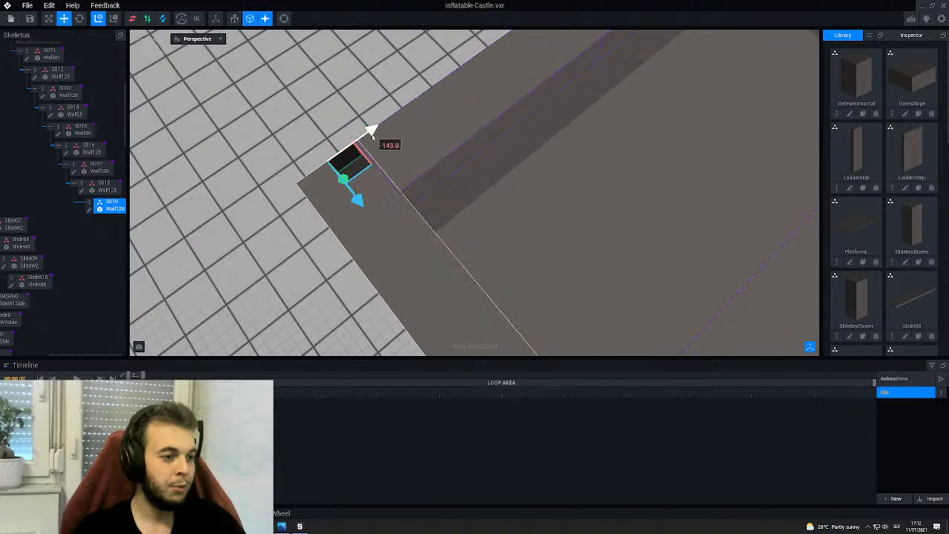
- Move S019 one unit along its red axis from -143 to -144, then reselect it
{"action": "left_click_drag", "start_coordinate": [371, 134], "coordinate": [369, 136]}
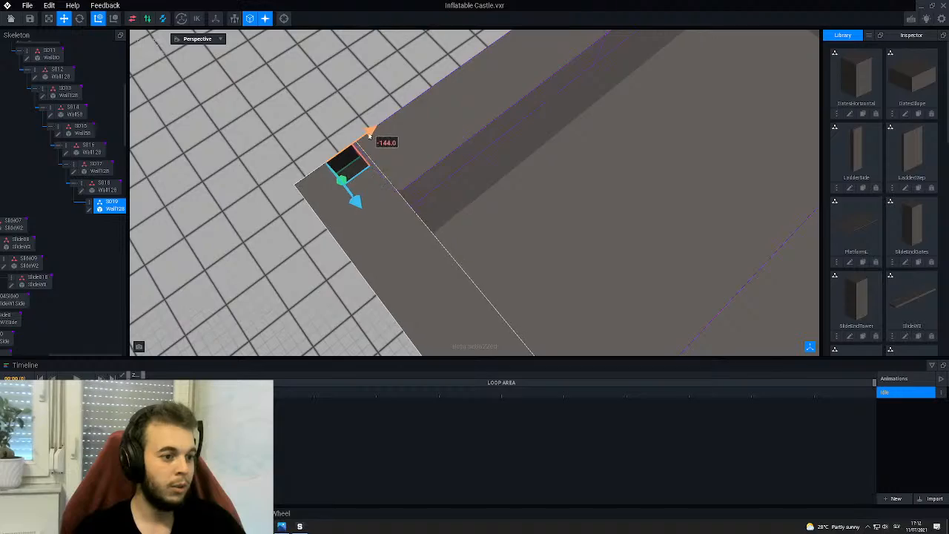
{"action": "scroll", "coordinate": [393, 249], "scroll_direction": "down", "scroll_amount": 4}
{"action": "middle_click_drag", "start_coordinate": [454, 327], "coordinate": [414, 262]}
{"action": "left_click", "coordinate": [385, 244]}
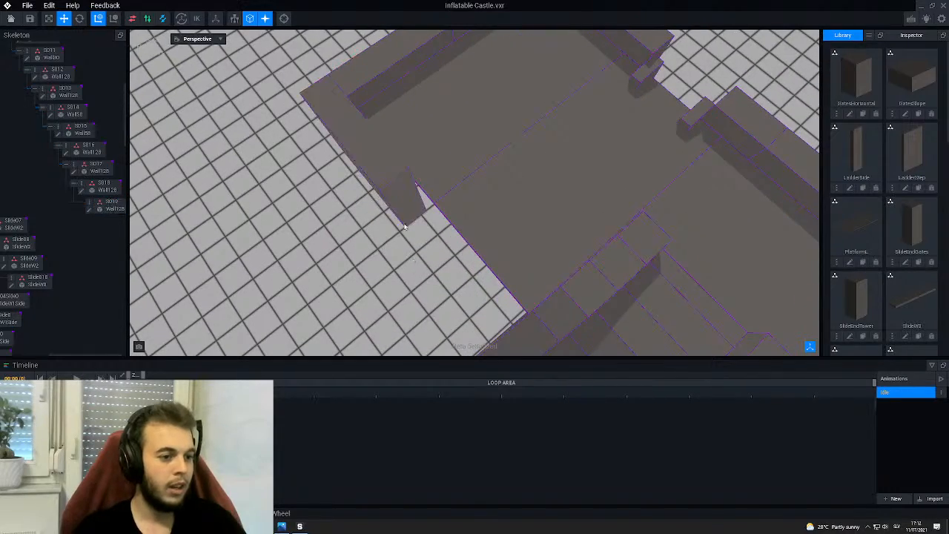
{"action": "right_click_drag", "start_coordinate": [408, 206], "coordinate": [408, 205]}
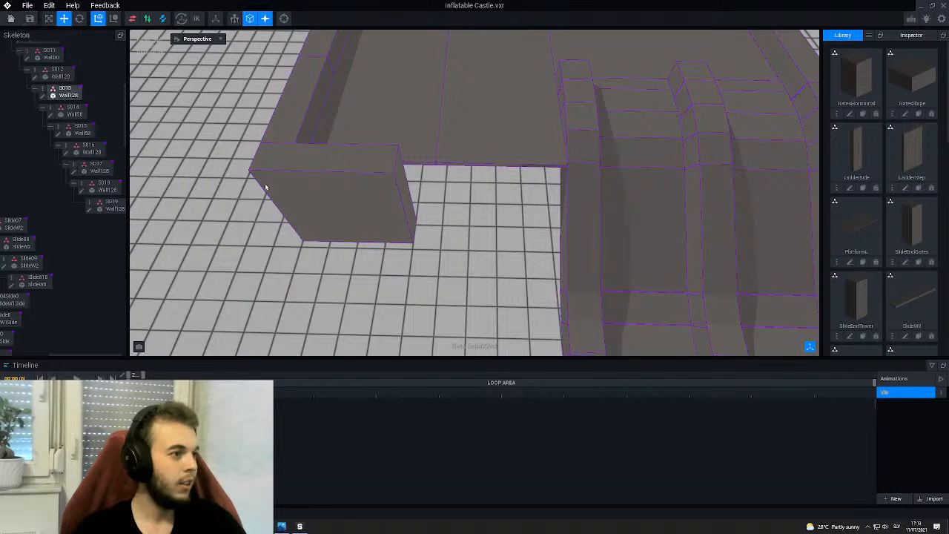
{"action": "left_click", "coordinate": [305, 221]}
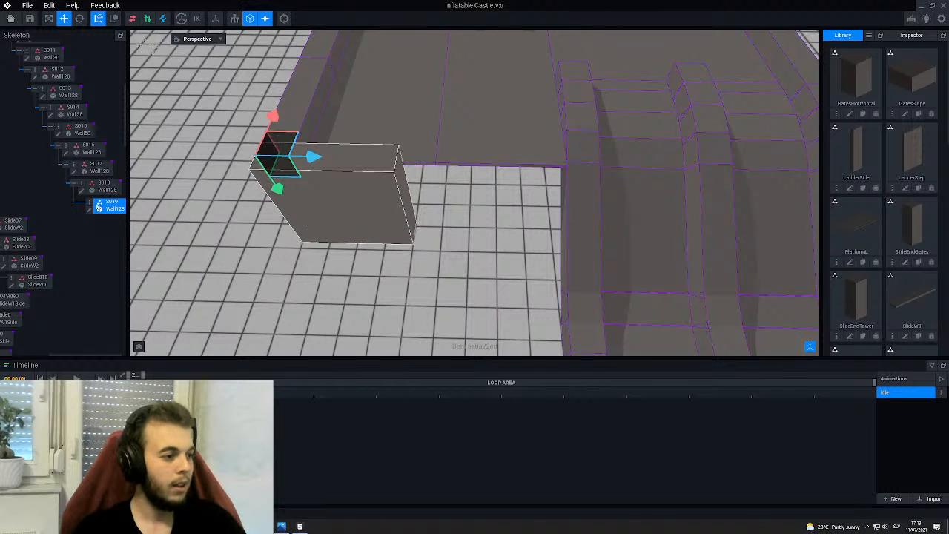
- Create child node S020 under S019 and attach the Wall128 model to it
{"action": "right_click", "coordinate": [99, 207]}
{"action": "left_click", "coordinate": [100, 223]}
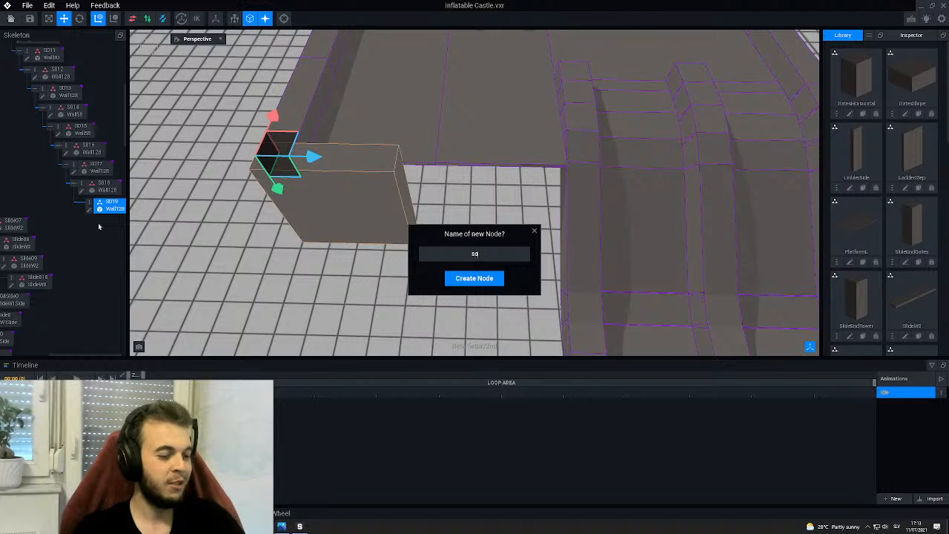
{"action": "type", "text": "S020"}
{"action": "key", "text": "Return"}
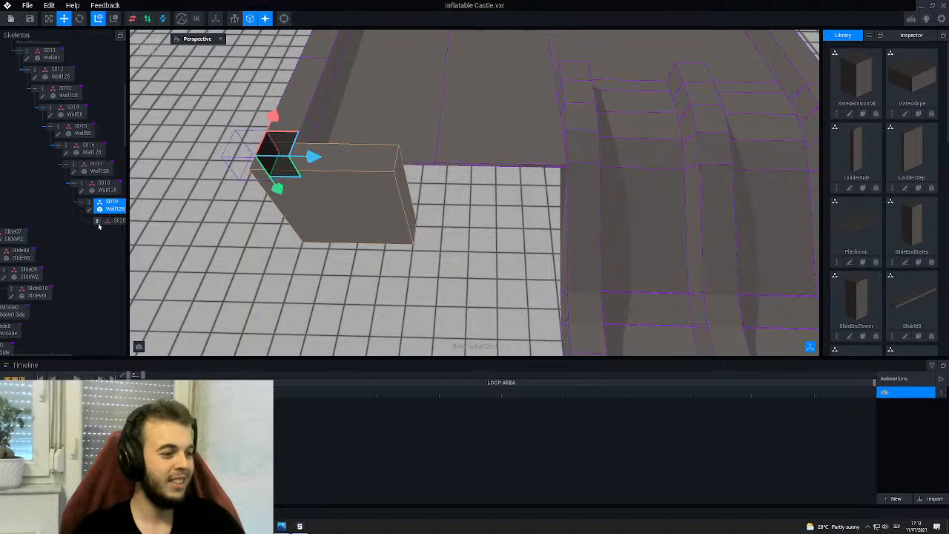
{"action": "scroll", "coordinate": [860, 193], "scroll_direction": "down", "scroll_amount": 5}
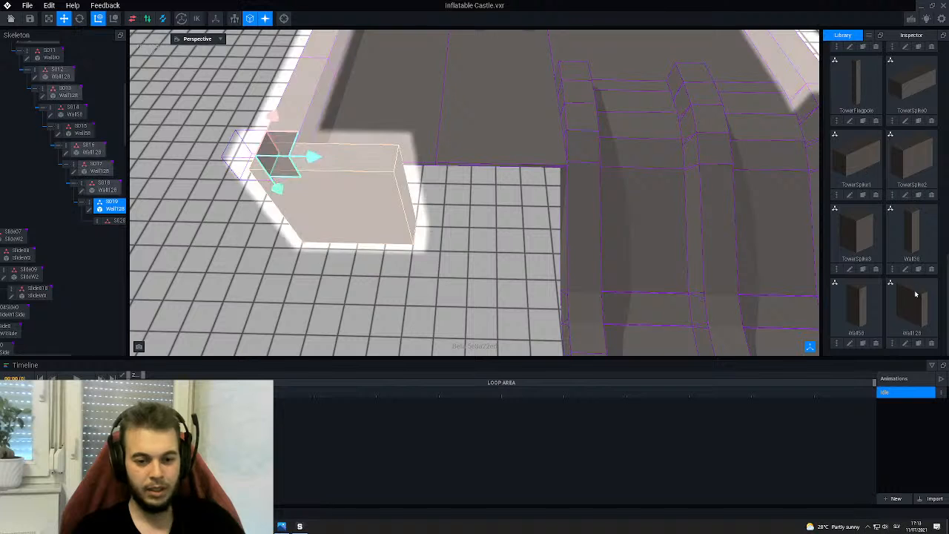
{"action": "left_click_drag", "start_coordinate": [912, 304], "coordinate": [115, 222]}
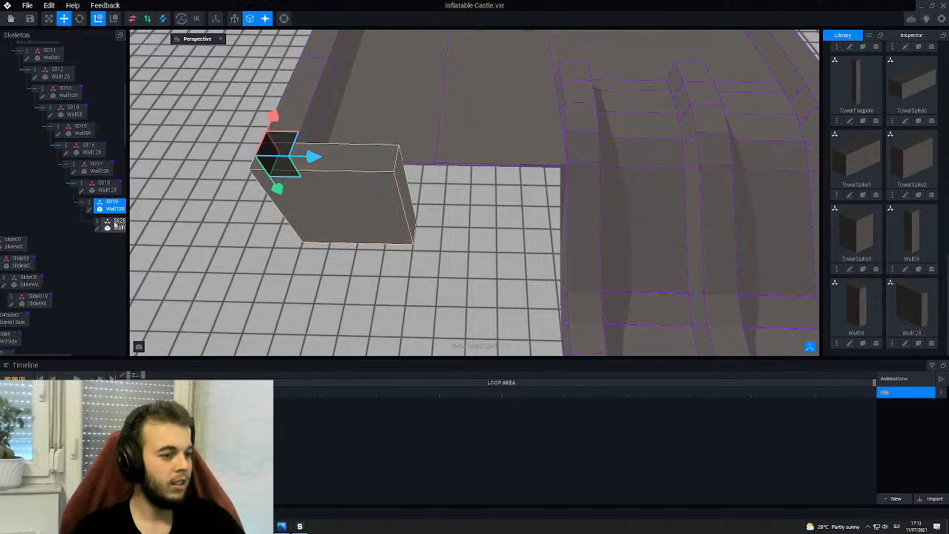
- Slide the S020 wall along X to continue the end wall, checking it from several angles
{"action": "left_click_drag", "start_coordinate": [312, 158], "coordinate": [452, 172]}
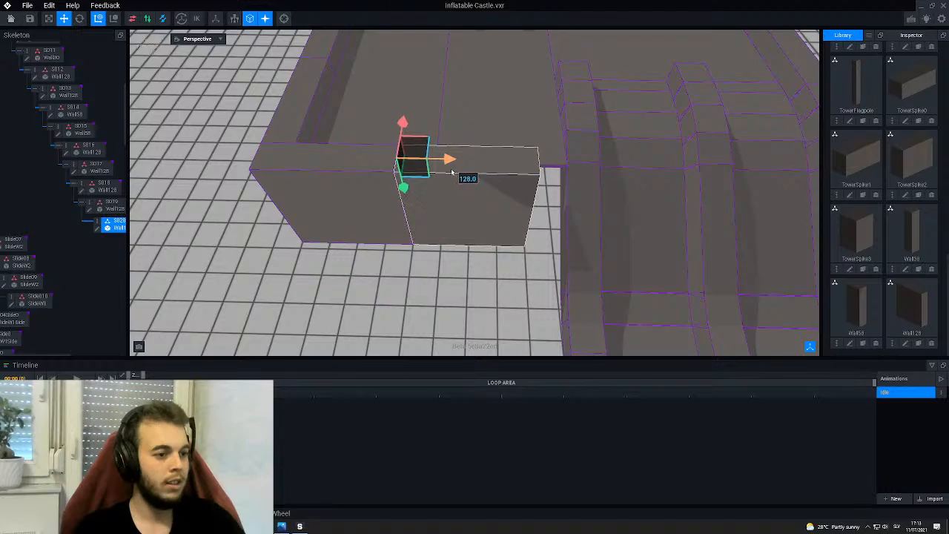
{"action": "right_click_drag", "start_coordinate": [509, 244], "coordinate": [510, 245]}
{"action": "scroll", "coordinate": [553, 259], "scroll_direction": "up", "scroll_amount": 8}
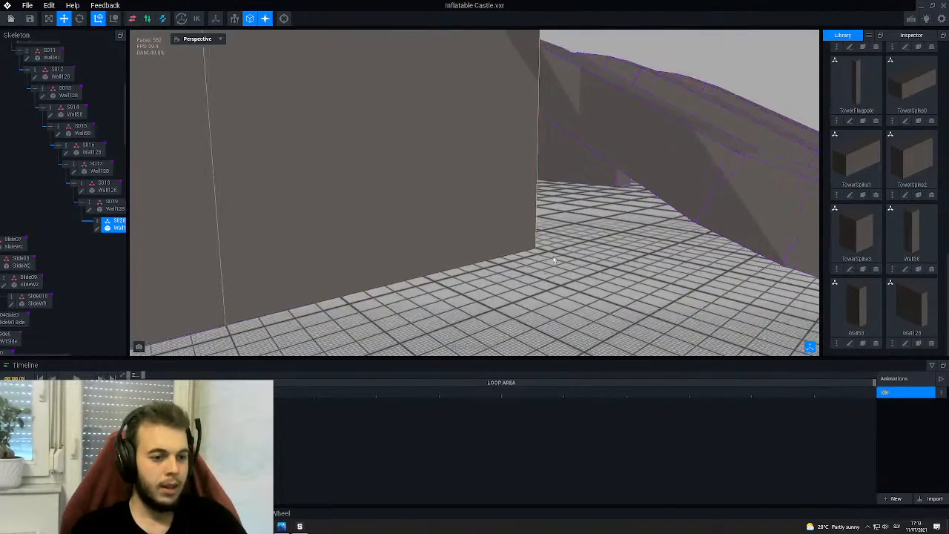
{"action": "scroll", "coordinate": [553, 259], "scroll_direction": "down", "scroll_amount": 2}
{"action": "scroll", "coordinate": [554, 259], "scroll_direction": "down", "scroll_amount": 5}
{"action": "right_click_drag", "start_coordinate": [565, 211], "coordinate": [566, 215]}
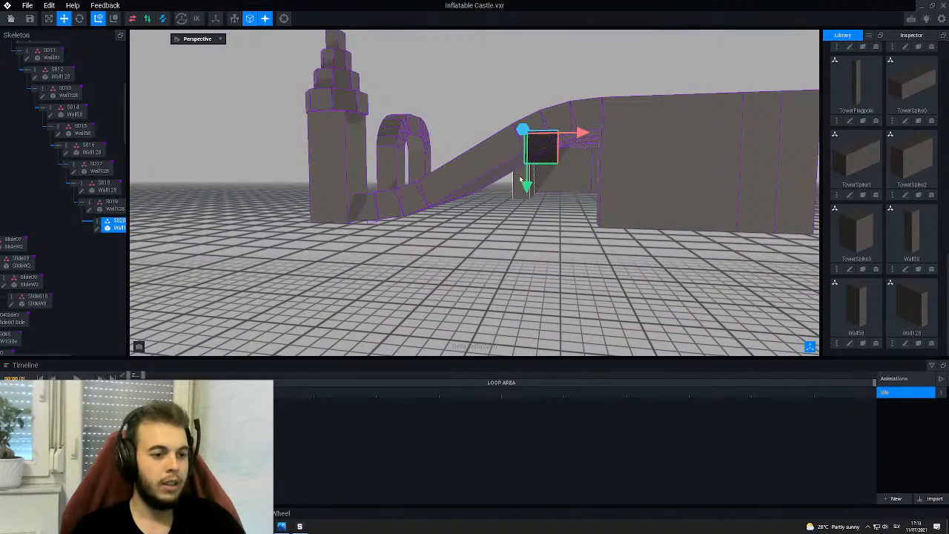
{"action": "right_click_drag", "start_coordinate": [522, 177], "coordinate": [521, 201]}
{"action": "middle_click_drag", "start_coordinate": [522, 201], "coordinate": [500, 191]}
{"action": "scroll", "coordinate": [475, 187], "scroll_direction": "down", "scroll_amount": 5}
{"action": "scroll", "coordinate": [394, 169], "scroll_direction": "up", "scroll_amount": 8}
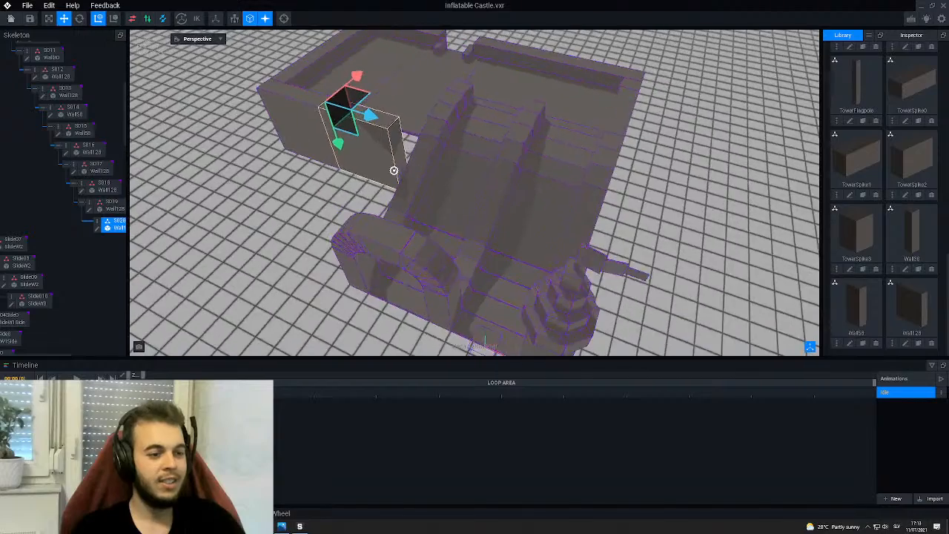
{"action": "right_click_drag", "start_coordinate": [394, 165], "coordinate": [373, 162]}
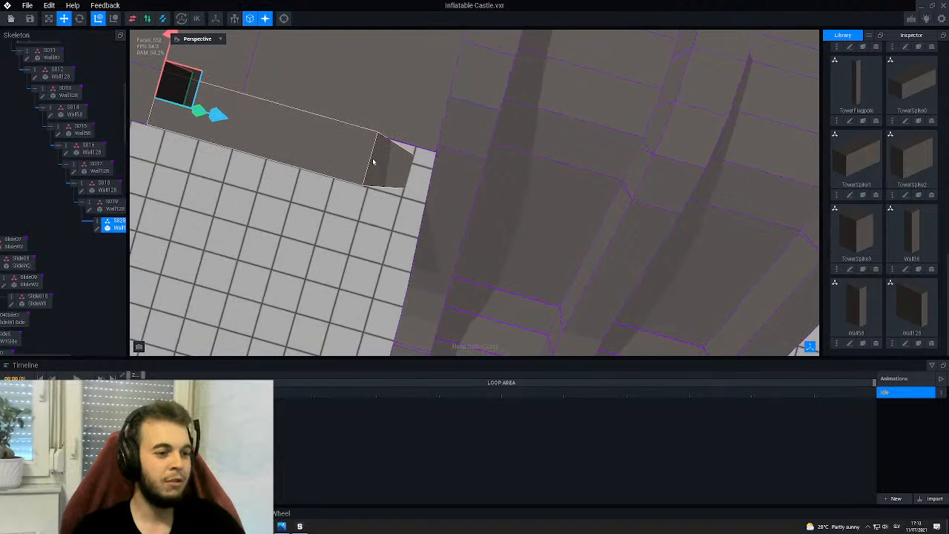
{"action": "middle_click_drag", "start_coordinate": [727, 284], "coordinate": [784, 258]}
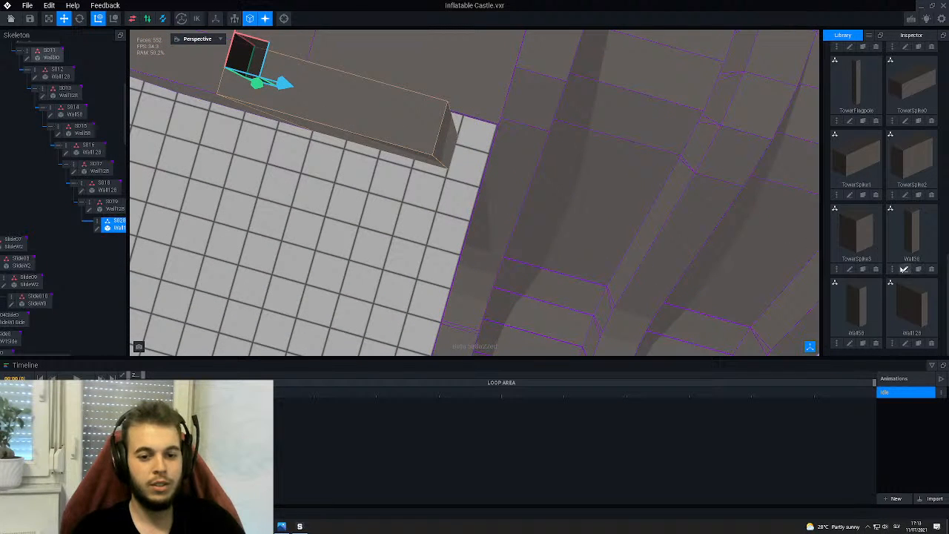
- Rename the Wall30 library model to Wall32
{"action": "left_click", "coordinate": [893, 269]}
{"action": "left_click", "coordinate": [867, 274]}
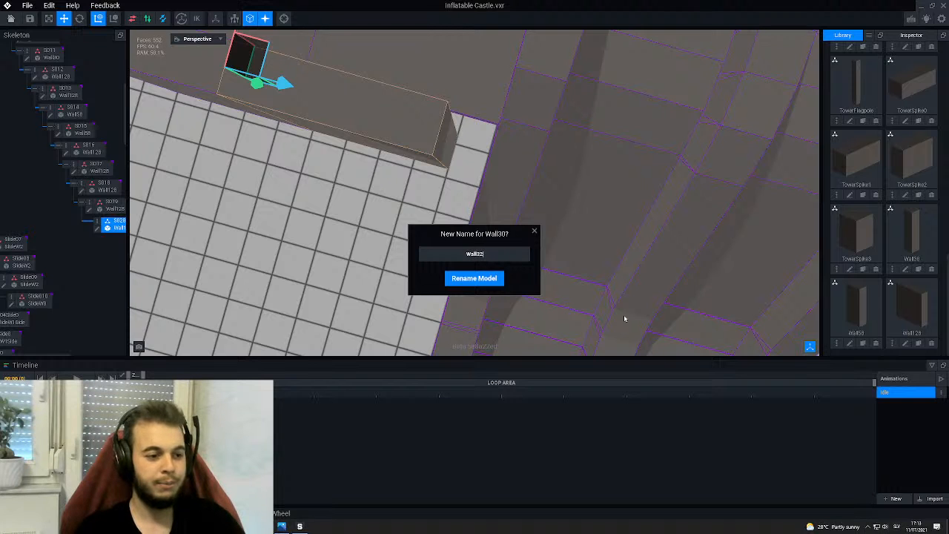
{"action": "key", "text": "Return"}
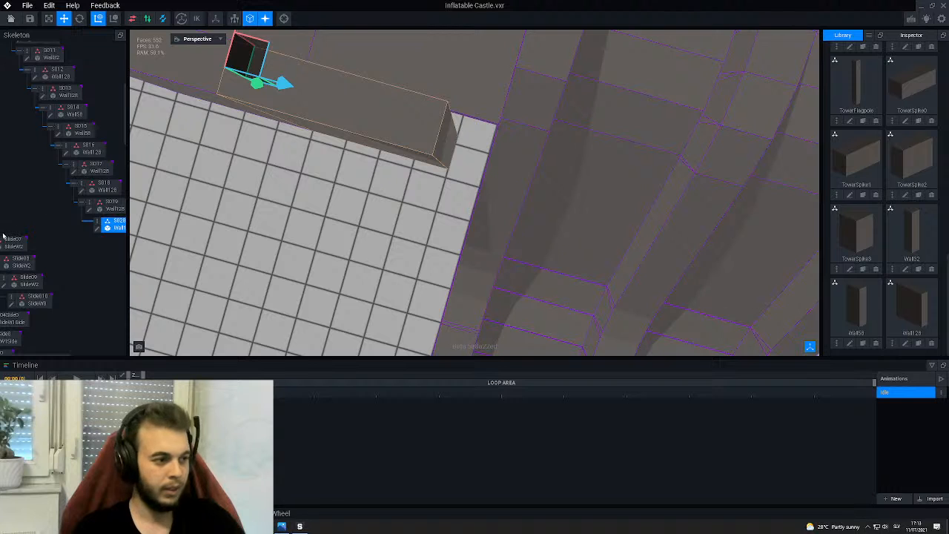
- Create child node S021 under S020, attach Wall32, and move it along X to about 127
{"action": "right_click", "coordinate": [96, 221]}
{"action": "left_click", "coordinate": [111, 238]}
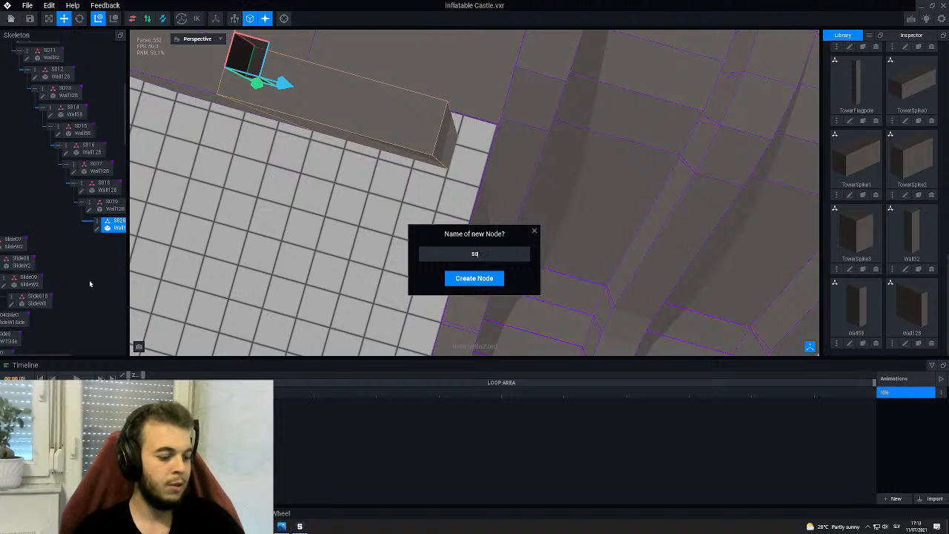
{"action": "type", "text": "S021"}
{"action": "key", "text": "Return"}
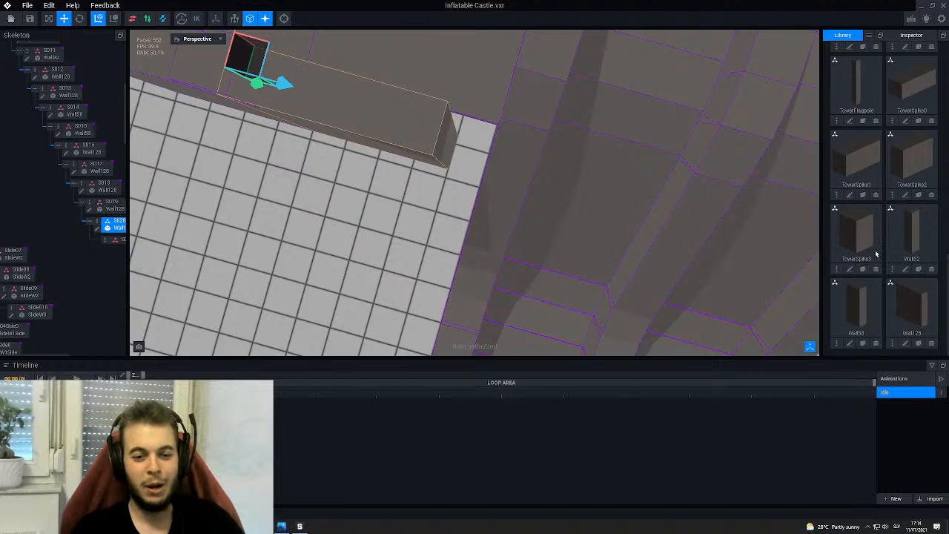
{"action": "left_click_drag", "start_coordinate": [917, 226], "coordinate": [117, 244]}
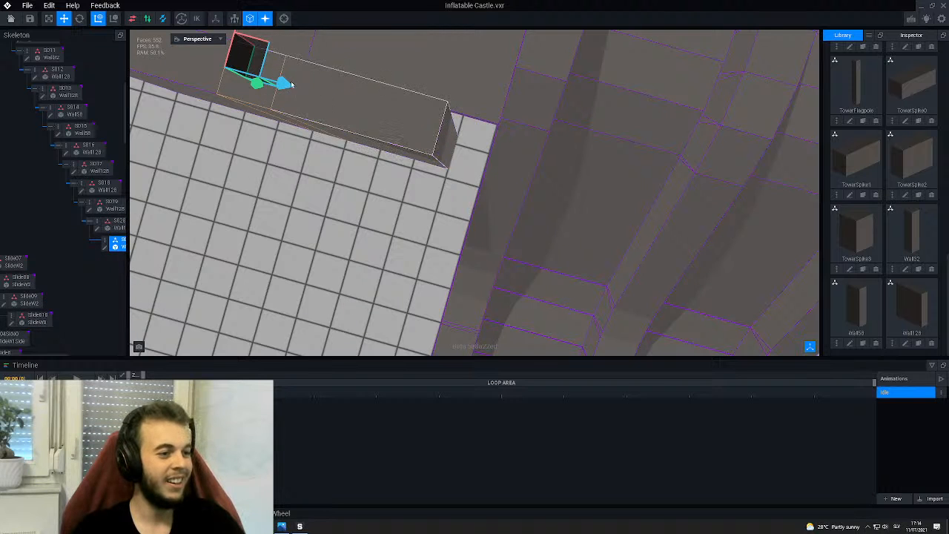
{"action": "left_click_drag", "start_coordinate": [293, 87], "coordinate": [506, 141]}
{"action": "scroll", "coordinate": [413, 199], "scroll_direction": "down", "scroll_amount": 5}
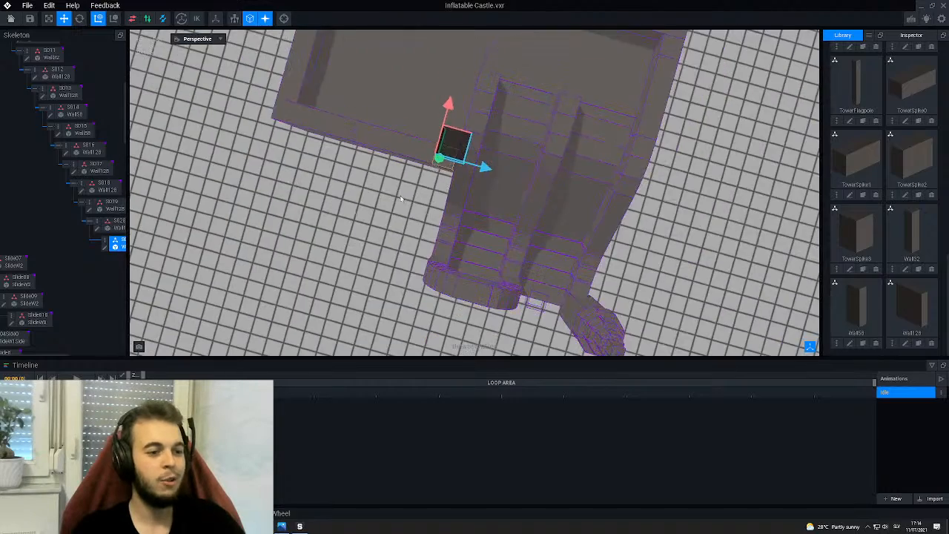
{"action": "left_click", "coordinate": [412, 189]}
{"action": "right_click_drag", "start_coordinate": [412, 188], "coordinate": [412, 189]}
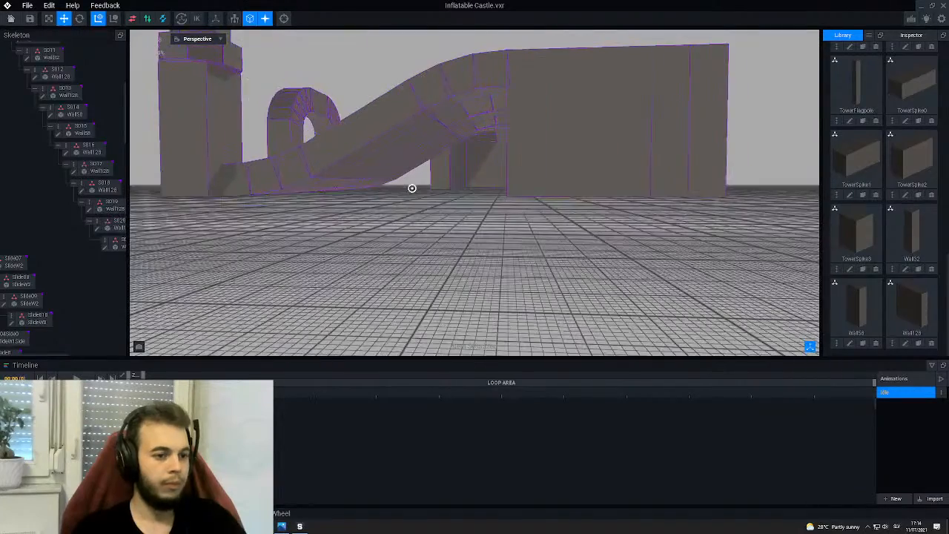
{"action": "scroll", "coordinate": [440, 171], "scroll_direction": "up", "scroll_amount": 4}
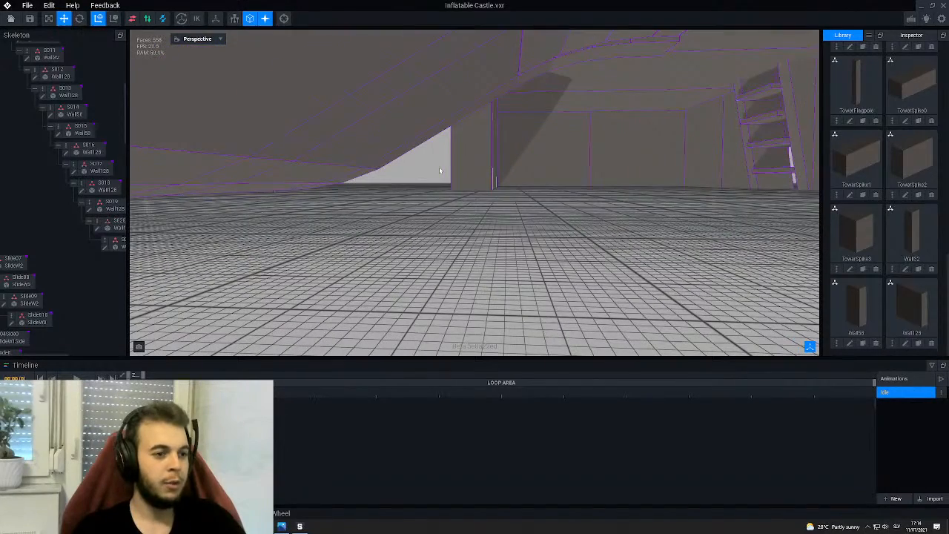
{"action": "right_click_drag", "start_coordinate": [450, 165], "coordinate": [448, 165]}
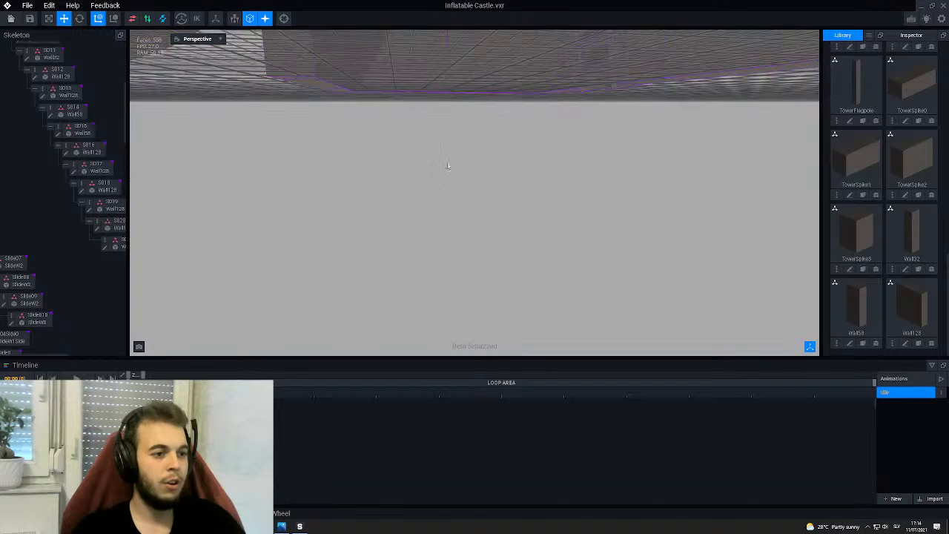
{"action": "scroll", "coordinate": [437, 166], "scroll_direction": "up", "scroll_amount": 3}
{"action": "scroll", "coordinate": [302, 109], "scroll_direction": "down", "scroll_amount": 3}
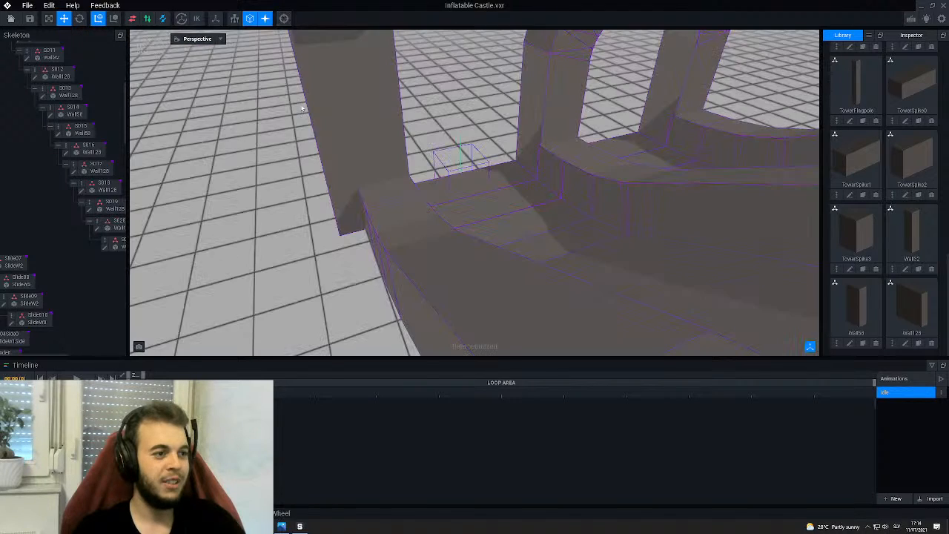
{"action": "scroll", "coordinate": [519, 206], "scroll_direction": "down", "scroll_amount": 6}
{"action": "right_click_drag", "start_coordinate": [505, 210], "coordinate": [504, 211]}
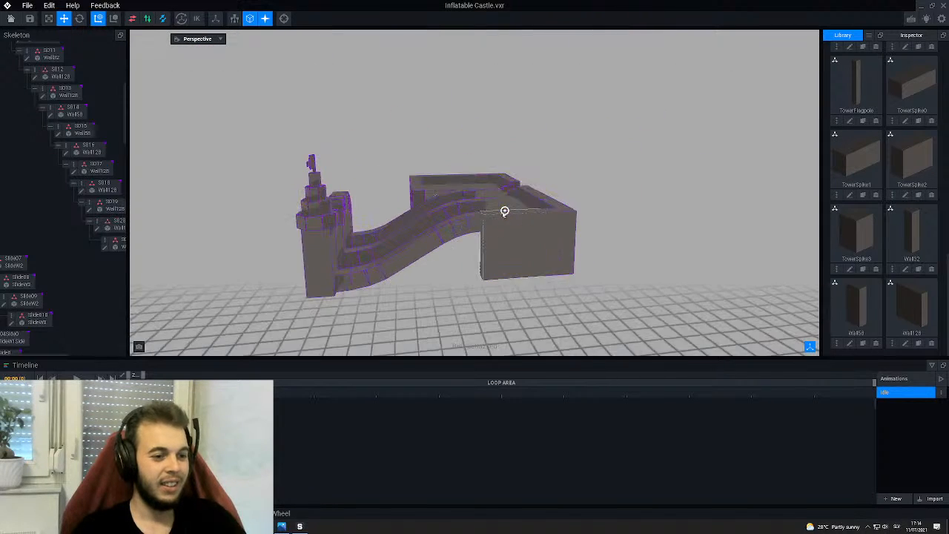
{"action": "scroll", "coordinate": [455, 241], "scroll_direction": "up", "scroll_amount": 3}
{"action": "mouse_move", "coordinate": [425, 235]}
{"action": "right_mouse_down"}
{"action": "mouse_move", "coordinate": [435, 222]}
{"action": "mouse_move", "coordinate": [426, 235]}
{"action": "right_mouse_up"}
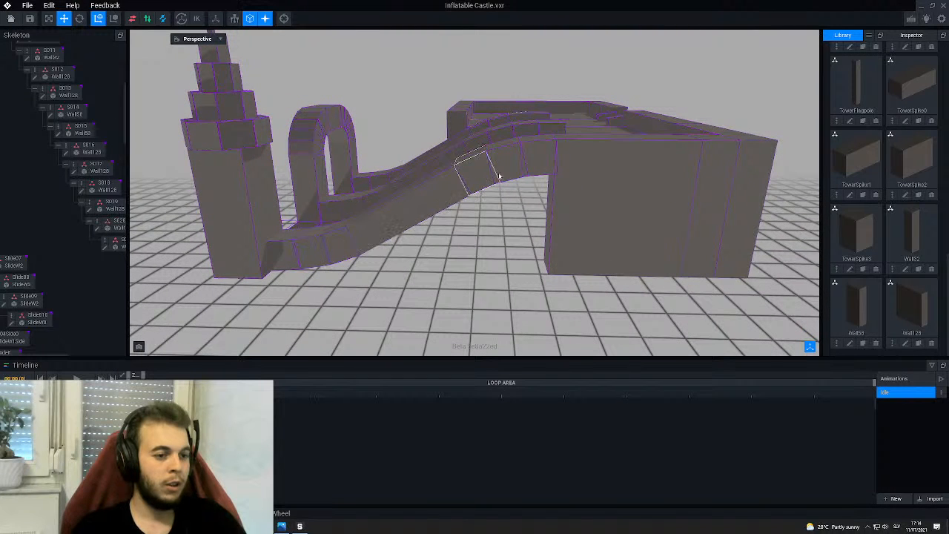
{"action": "right_click_drag", "start_coordinate": [503, 212], "coordinate": [481, 211]}
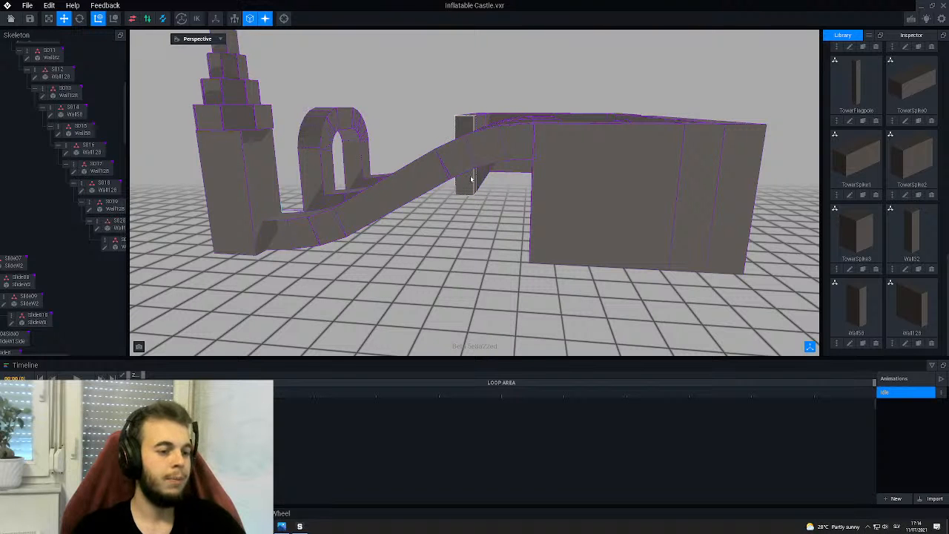
{"action": "right_click_drag", "start_coordinate": [471, 179], "coordinate": [488, 216]}
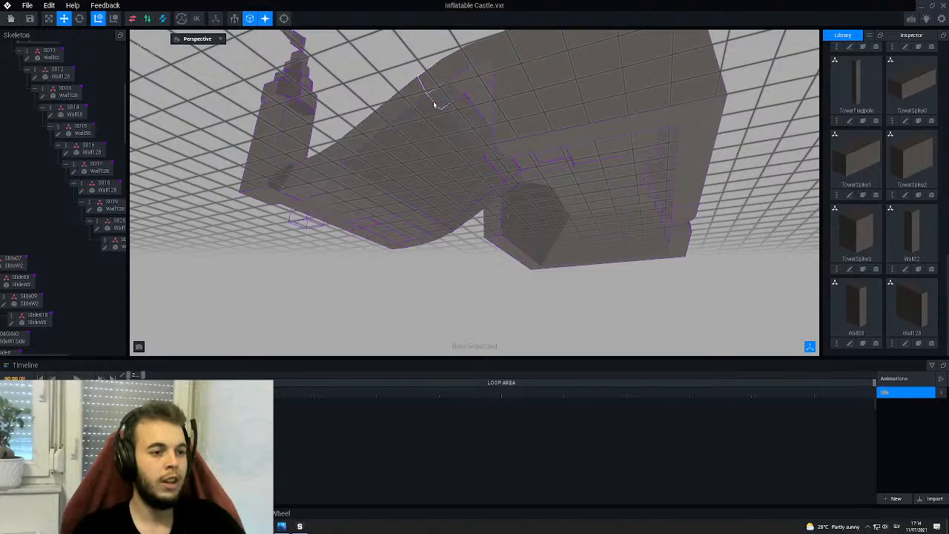
{"action": "right_click_drag", "start_coordinate": [453, 180], "coordinate": [509, 249]}
- Select the S021 Wall32 support beneath the slide and inspect it around the ramp
{"action": "scroll", "coordinate": [560, 233], "scroll_direction": "up", "scroll_amount": 5}
{"action": "right_click_drag", "start_coordinate": [572, 214], "coordinate": [573, 208]}
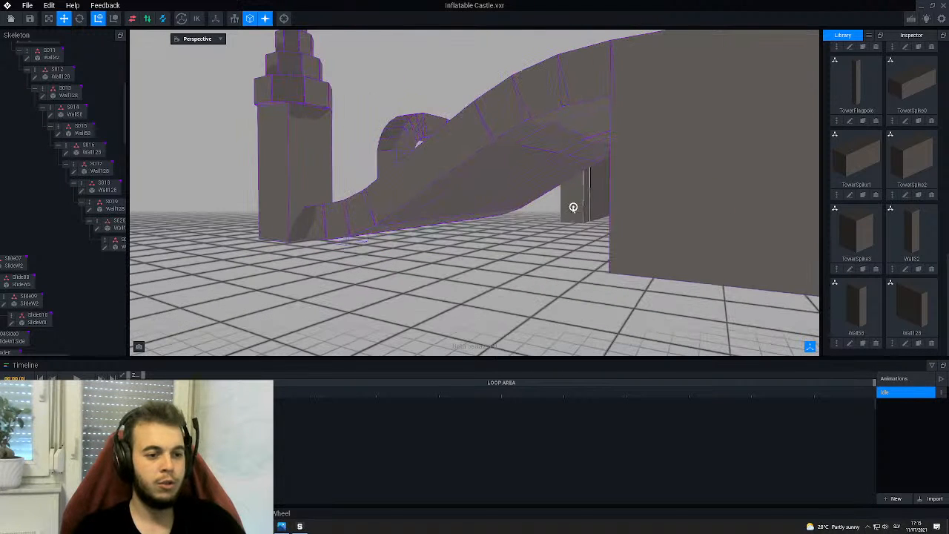
{"action": "scroll", "coordinate": [577, 193], "scroll_direction": "up", "scroll_amount": 6}
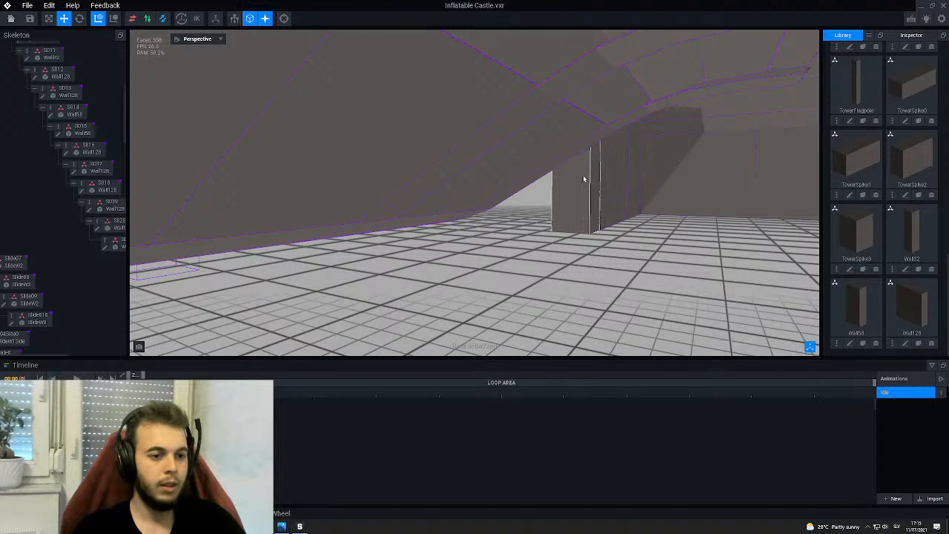
{"action": "left_click", "coordinate": [579, 179]}
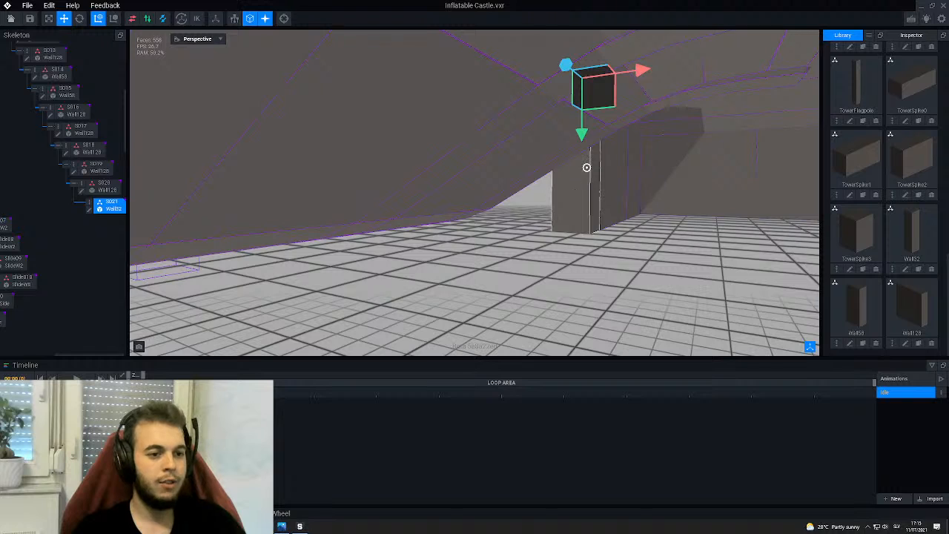
{"action": "right_click_drag", "start_coordinate": [587, 168], "coordinate": [579, 162]}
{"action": "scroll", "coordinate": [578, 157], "scroll_direction": "down", "scroll_amount": 3}
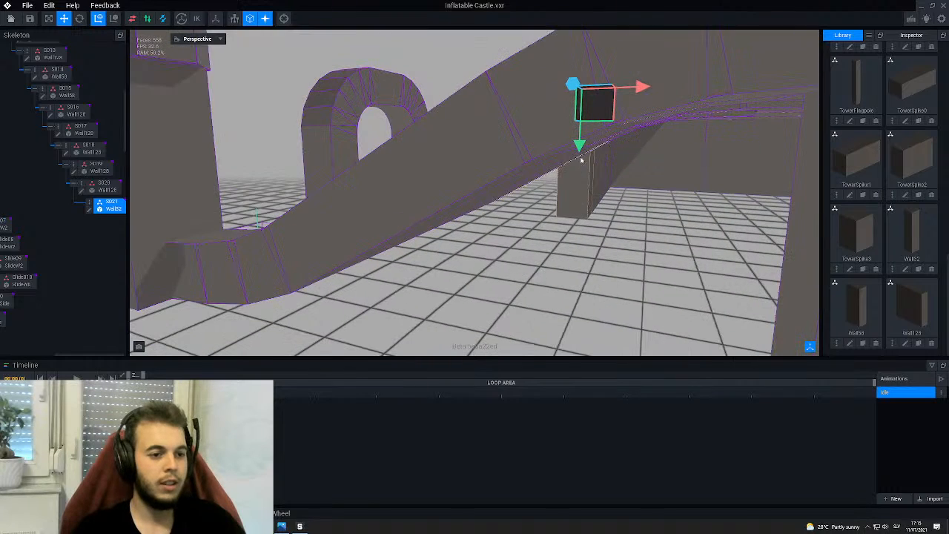
{"action": "scroll", "coordinate": [470, 186], "scroll_direction": "up", "scroll_amount": 3}
{"action": "right_click_drag", "start_coordinate": [455, 159], "coordinate": [441, 70]}
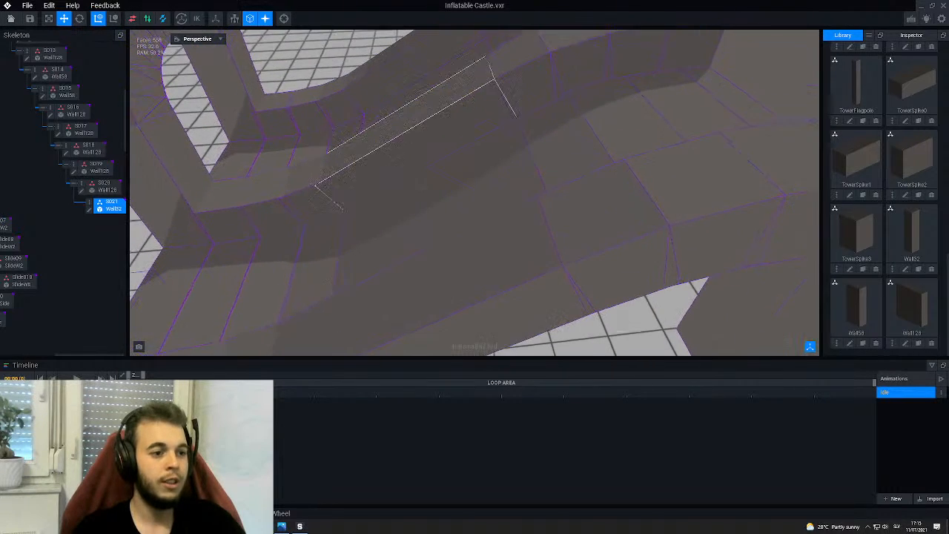
{"action": "right_click_drag", "start_coordinate": [422, 131], "coordinate": [346, 91]}
{"action": "scroll", "coordinate": [347, 90], "scroll_direction": "down", "scroll_amount": 10}
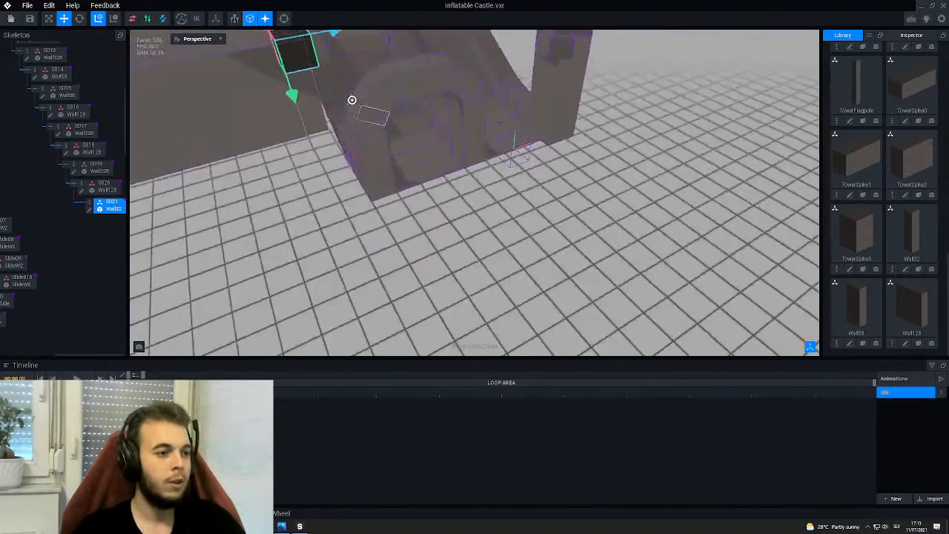
{"action": "scroll", "coordinate": [352, 99], "scroll_direction": "up", "scroll_amount": 10}
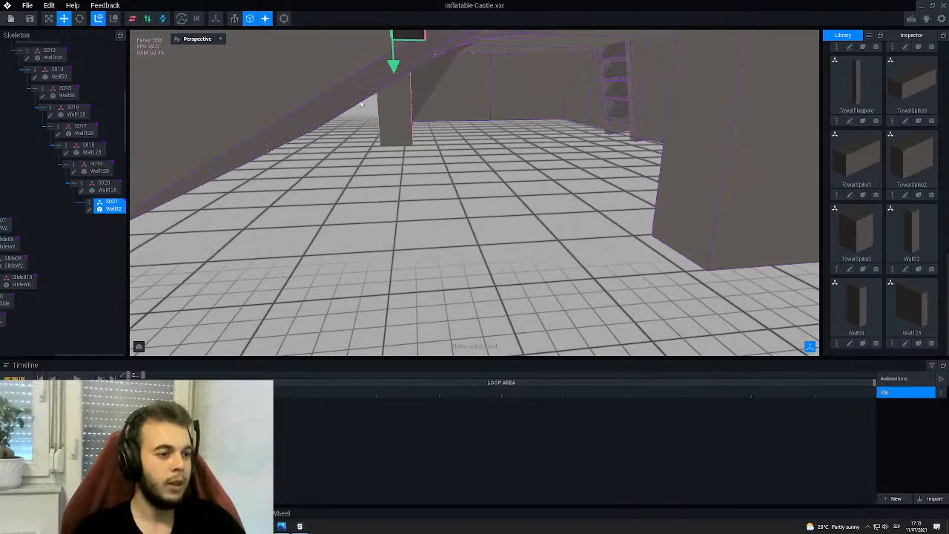
- Clone the Wall128 library model under the name SmallWall128
{"action": "scroll", "coordinate": [387, 174], "scroll_direction": "up", "scroll_amount": 3}
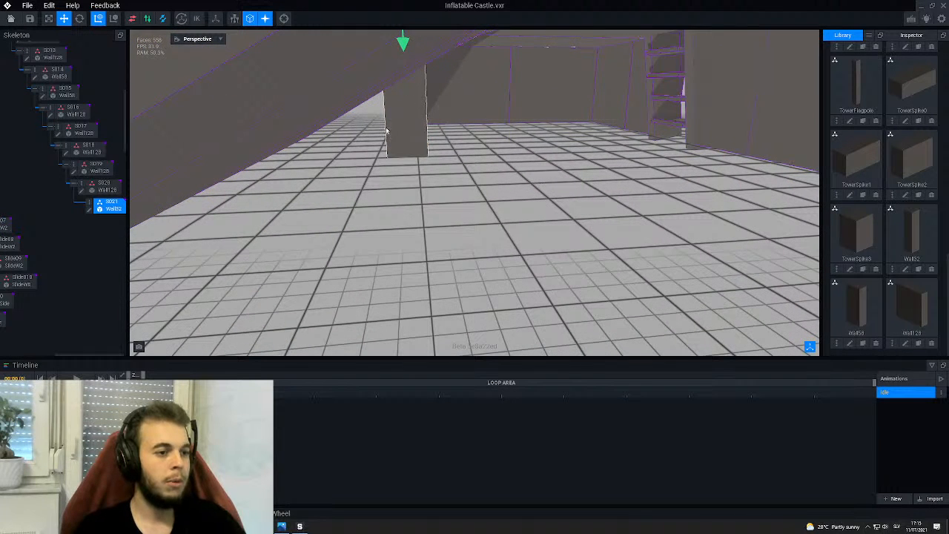
{"action": "scroll", "coordinate": [386, 131], "scroll_direction": "up", "scroll_amount": 3}
{"action": "scroll", "coordinate": [384, 125], "scroll_direction": "down", "scroll_amount": 3}
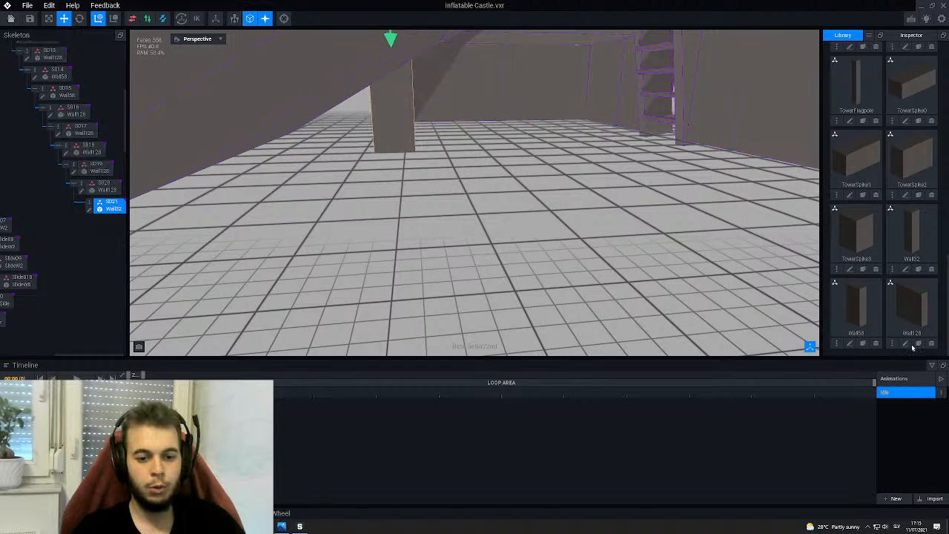
{"action": "left_click", "coordinate": [918, 343]}
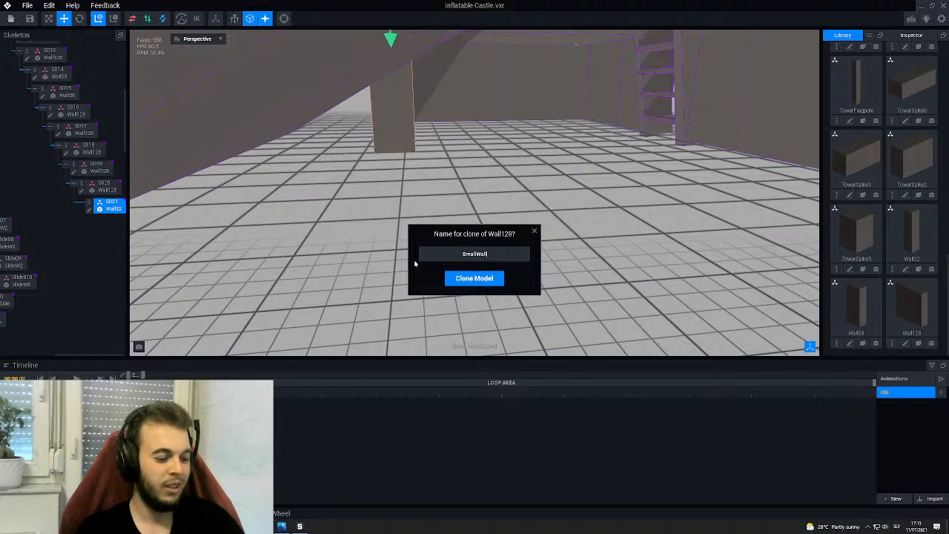
{"action": "key", "text": "Return"}
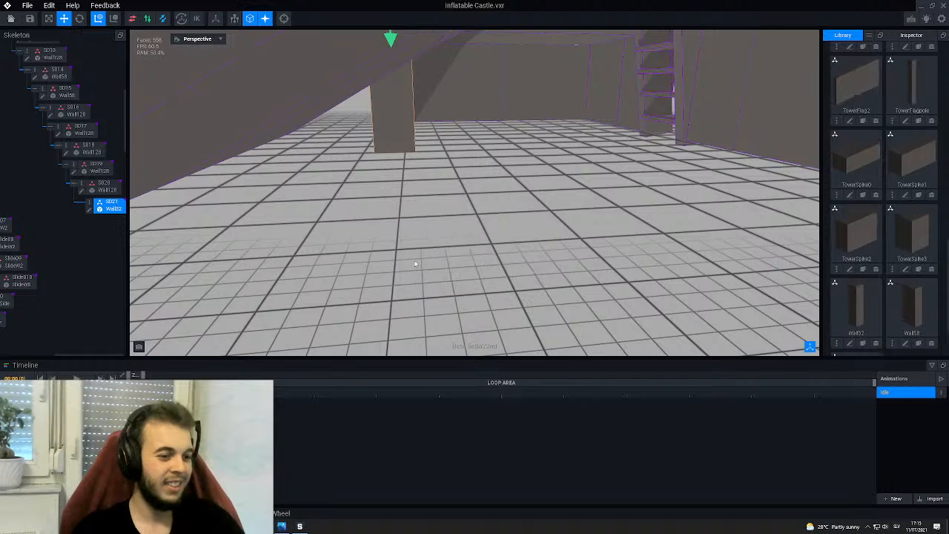
- Create child node S022 under S021 in the Skeleton panel
{"action": "right_click", "coordinate": [91, 203]}
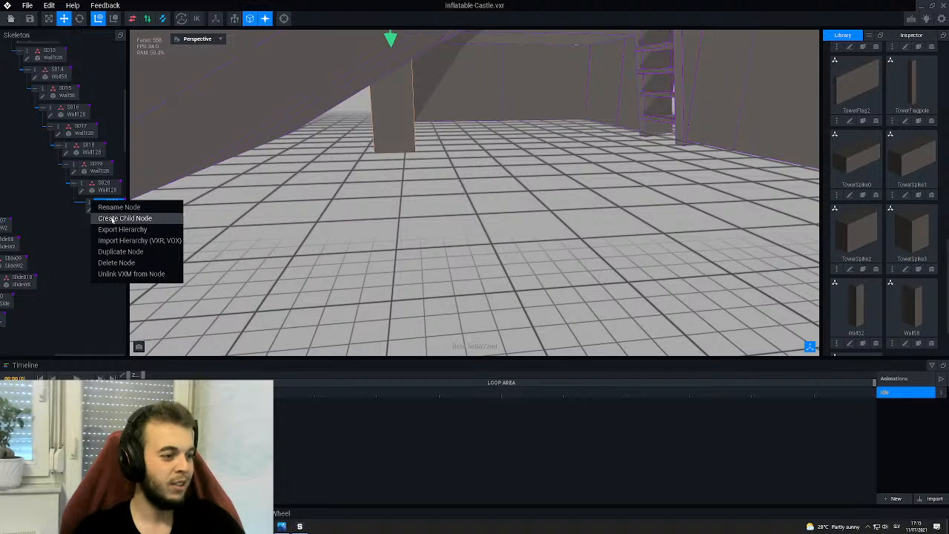
{"action": "left_click", "coordinate": [111, 219]}
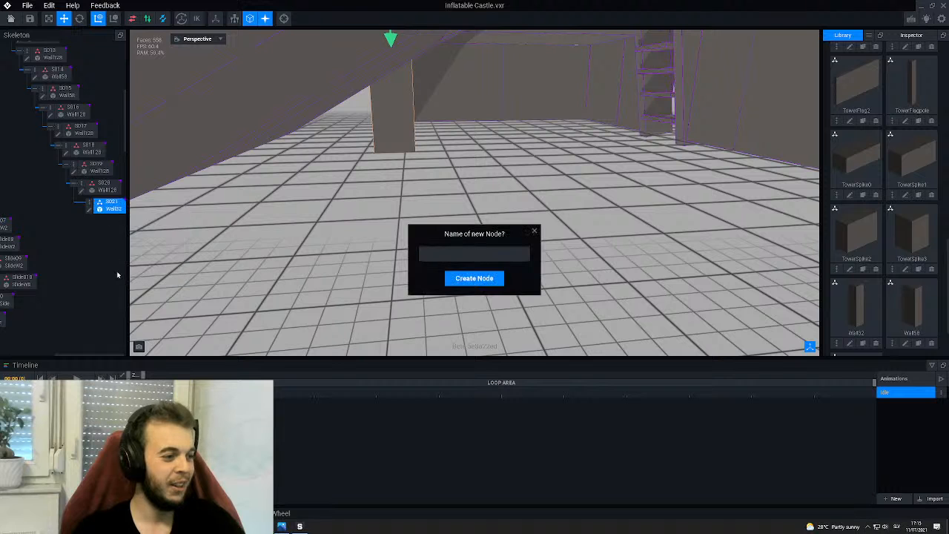
{"action": "type", "text": "S022"}
{"action": "key", "text": "Return"}
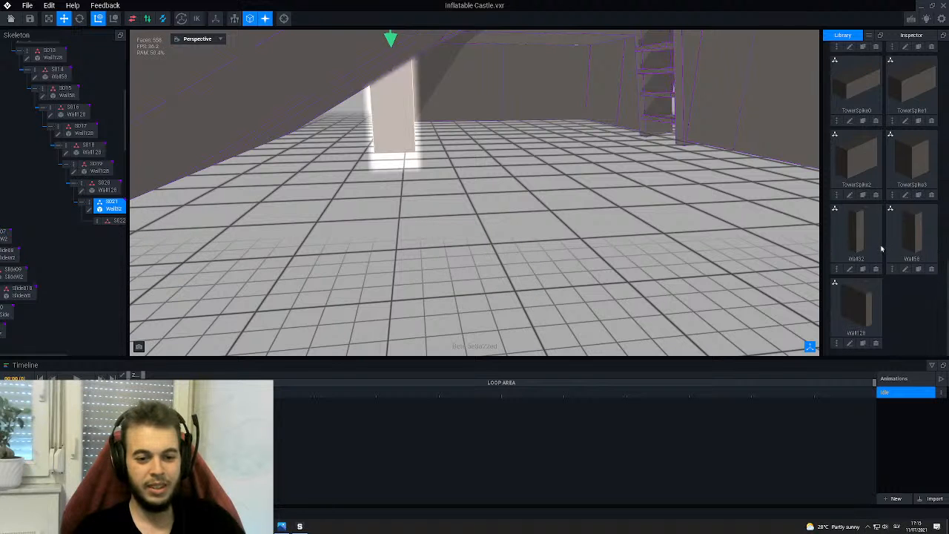
{"action": "scroll", "coordinate": [855, 310], "scroll_direction": "up", "scroll_amount": 1}
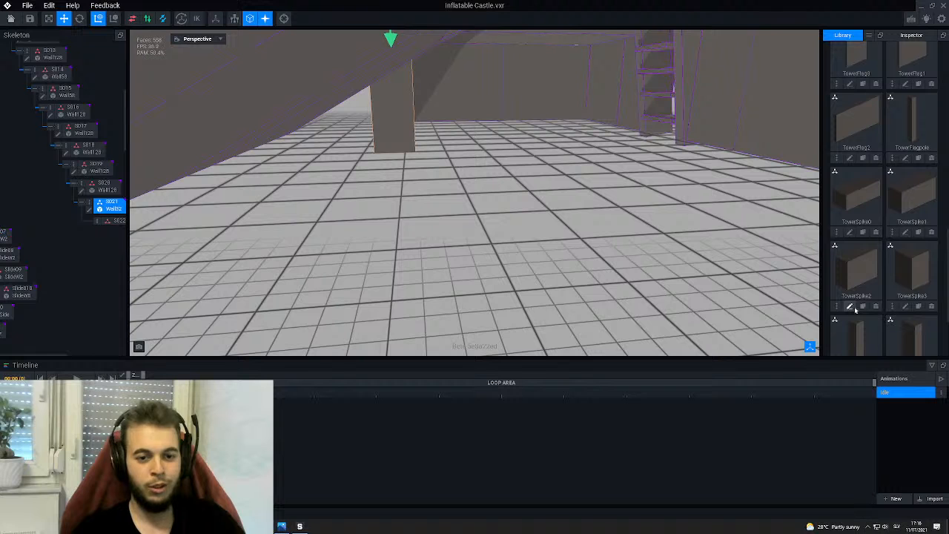
{"action": "scroll", "coordinate": [855, 310], "scroll_direction": "up", "scroll_amount": 2}
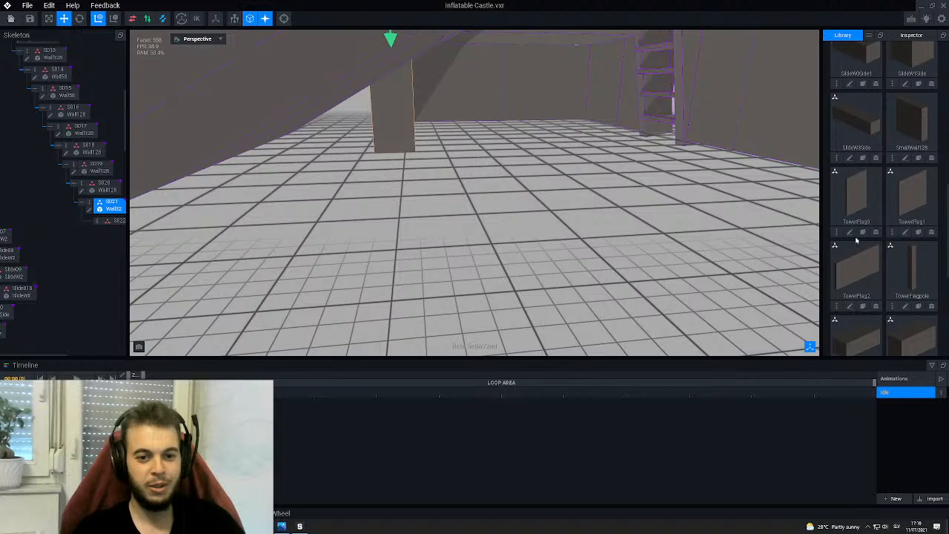
{"action": "scroll", "coordinate": [857, 240], "scroll_direction": "up", "scroll_amount": 1}
- Attach SmallWall128 to S022, undoing an accidental downward move of the Wall32 piece
{"action": "left_click_drag", "start_coordinate": [912, 195], "coordinate": [117, 223]}
{"action": "scroll", "coordinate": [338, 107], "scroll_direction": "down", "scroll_amount": 5}
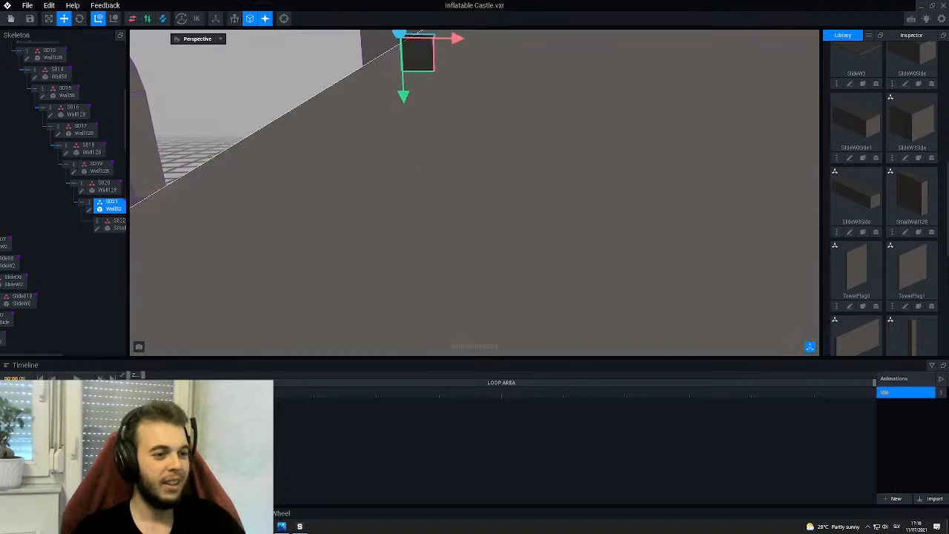
{"action": "mouse_move", "coordinate": [386, 140]}
{"action": "right_mouse_down"}
{"action": "mouse_move", "coordinate": [352, 100]}
{"action": "mouse_move", "coordinate": [399, 146]}
{"action": "right_mouse_up"}
{"action": "scroll", "coordinate": [399, 147], "scroll_direction": "up", "scroll_amount": 2}
{"action": "left_click_drag", "start_coordinate": [239, 136], "coordinate": [221, 267]}
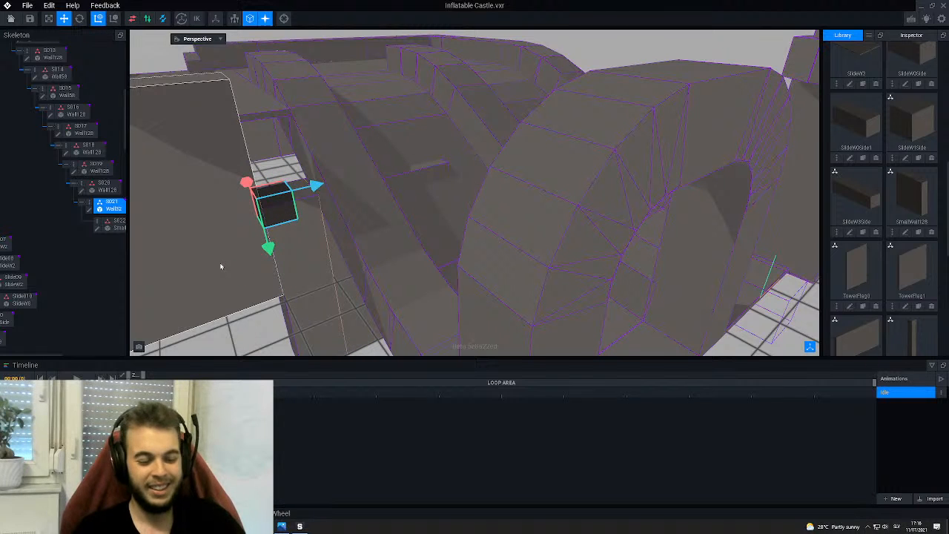
{"action": "key", "text": "ctrl+z"}
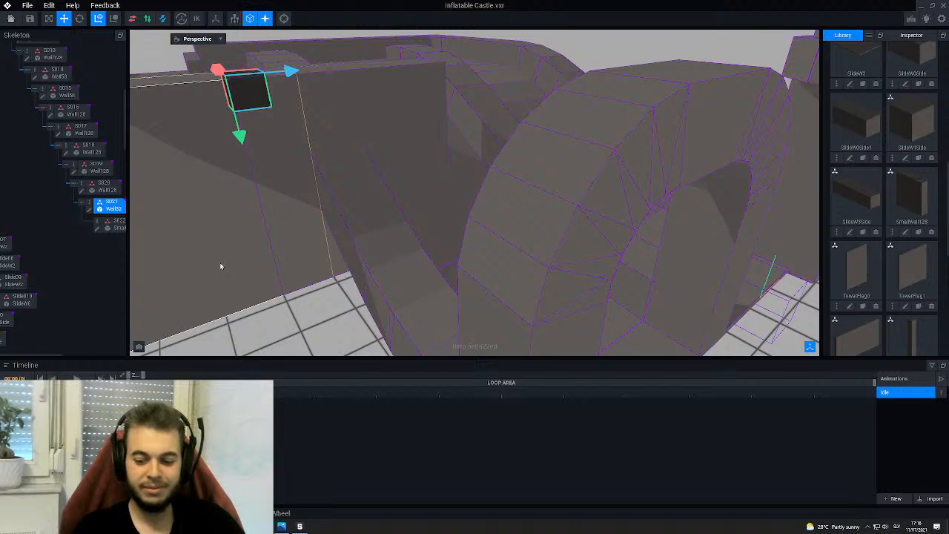
- Position the S022 small wall under the slide: lower it 47, shift sideways 23, adjust depth
{"action": "left_click", "coordinate": [113, 224]}
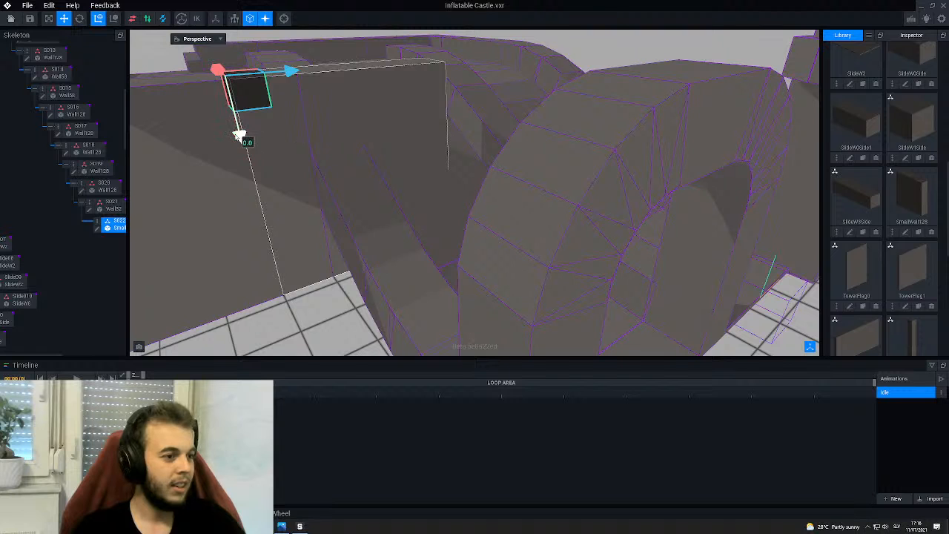
{"action": "left_click_drag", "start_coordinate": [239, 136], "coordinate": [242, 263]}
{"action": "right_click_drag", "start_coordinate": [471, 195], "coordinate": [451, 191]}
{"action": "scroll", "coordinate": [452, 191], "scroll_direction": "up", "scroll_amount": 4}
{"action": "middle_click_drag", "start_coordinate": [297, 234], "coordinate": [392, 214]}
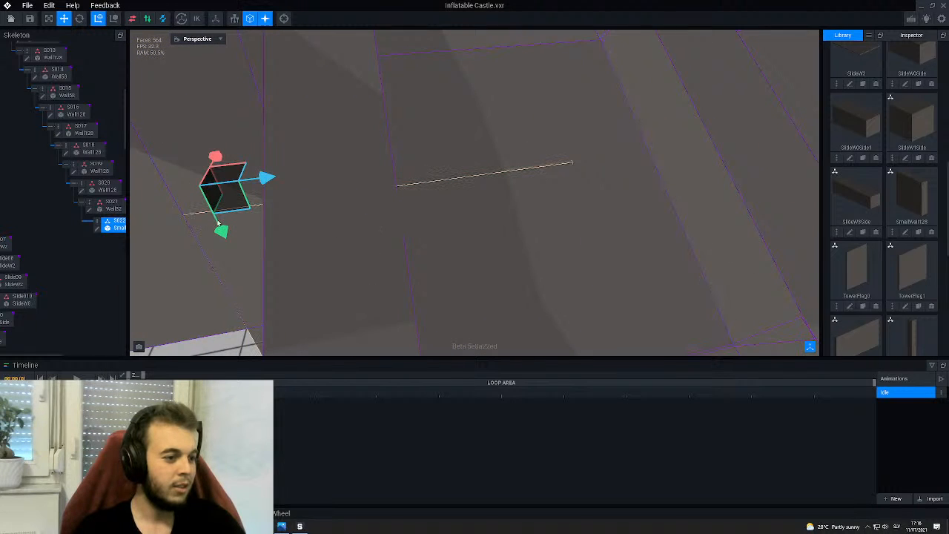
{"action": "left_click_drag", "start_coordinate": [218, 223], "coordinate": [222, 238]}
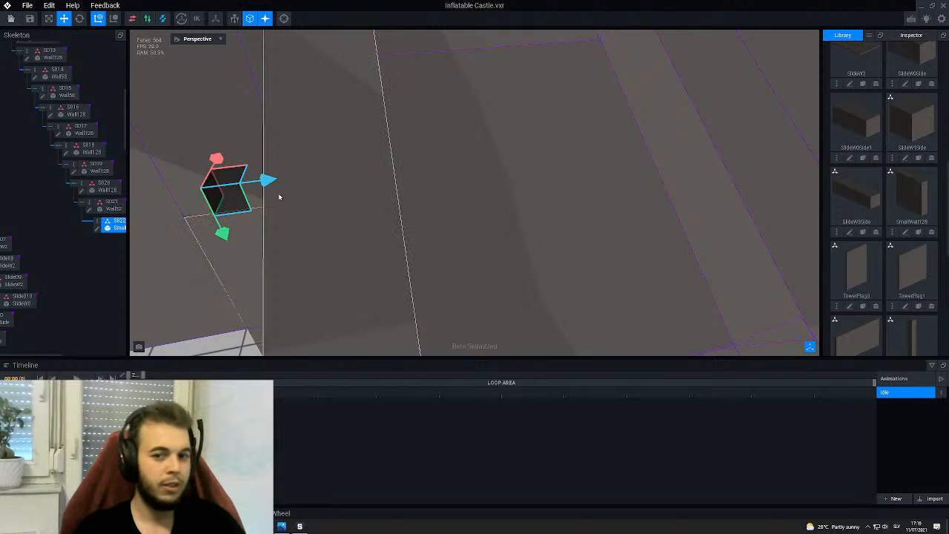
{"action": "left_click_drag", "start_coordinate": [269, 180], "coordinate": [342, 175]}
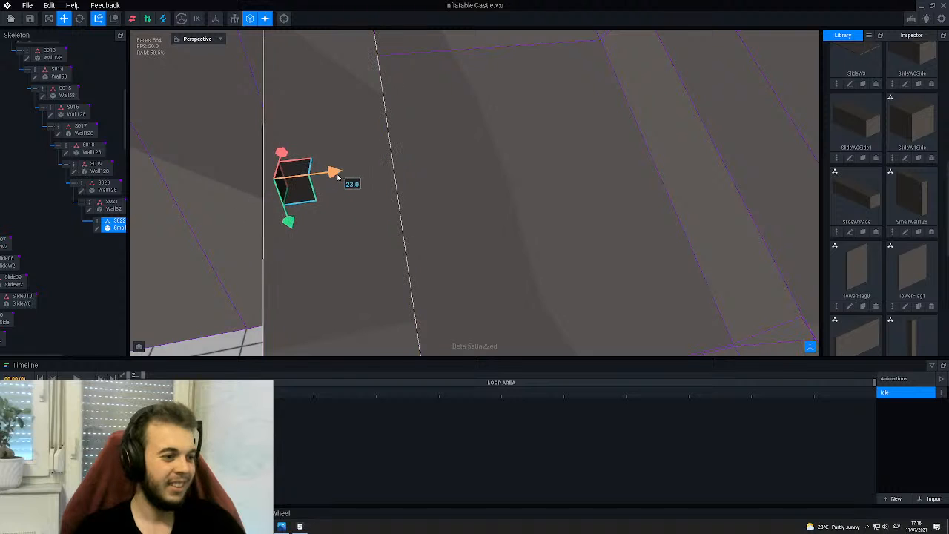
{"action": "right_click_drag", "start_coordinate": [344, 177], "coordinate": [250, 237]}
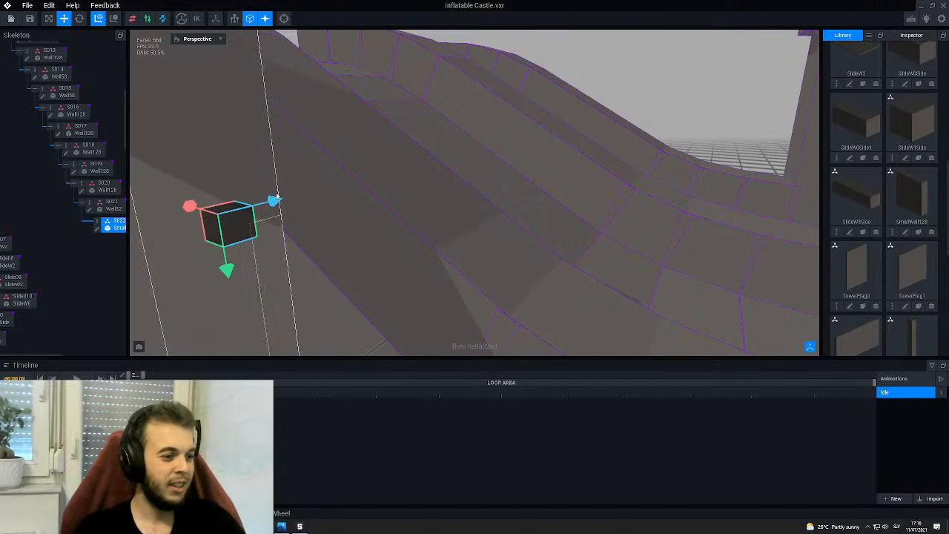
{"action": "left_click_drag", "start_coordinate": [276, 197], "coordinate": [300, 194]}
{"action": "right_click_drag", "start_coordinate": [299, 194], "coordinate": [399, 261]}
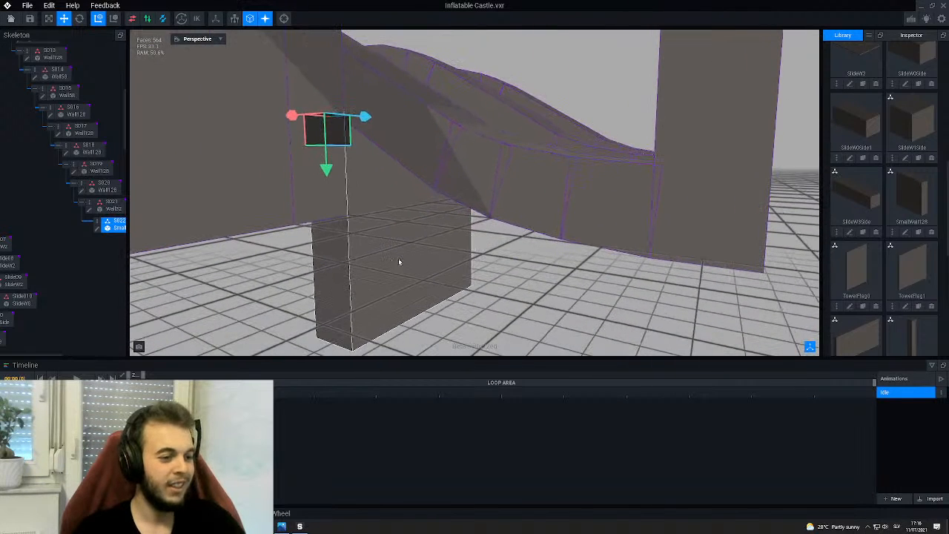
- Open SmallWall128.vxm and box-erase the upper voxels of the wall
{"action": "double_click", "coordinate": [96, 231]}
{"action": "right_click_drag", "start_coordinate": [341, 232], "coordinate": [306, 296]}
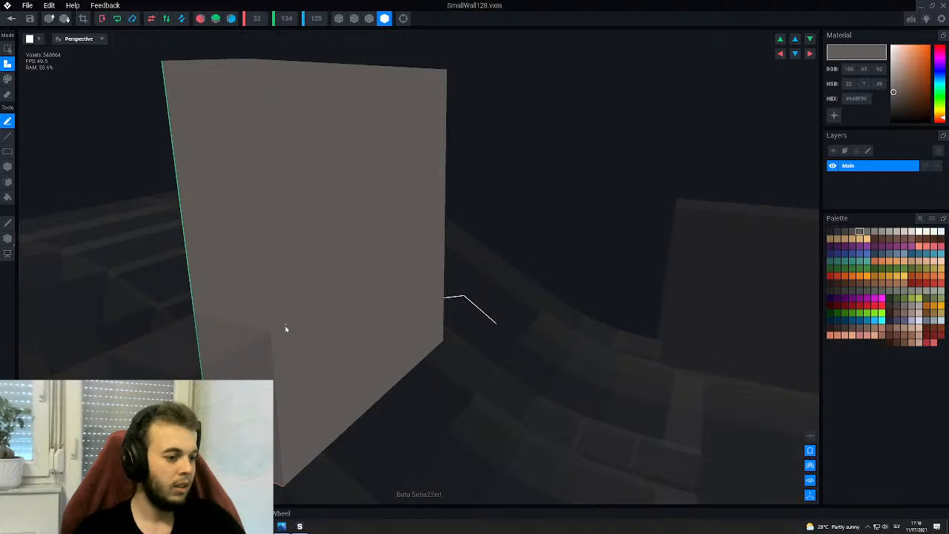
{"action": "right_click_drag", "start_coordinate": [267, 331], "coordinate": [265, 332]}
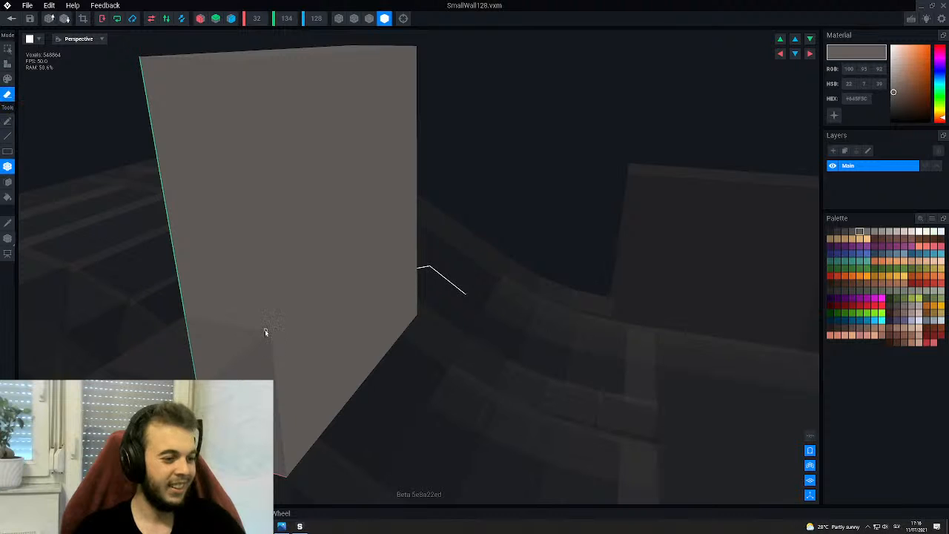
{"action": "right_click_drag", "start_coordinate": [192, 323], "coordinate": [190, 325]}
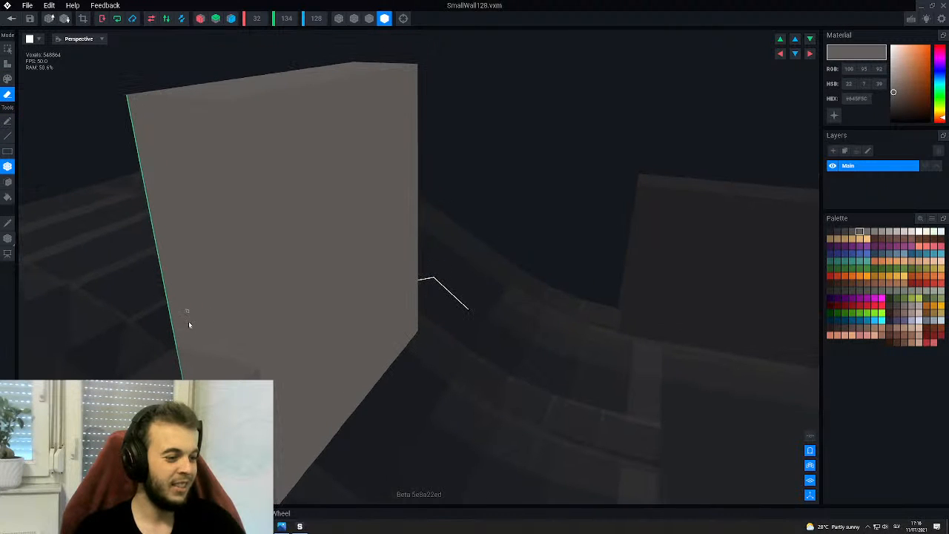
{"action": "left_click_drag", "start_coordinate": [177, 346], "coordinate": [338, 214]}
{"action": "scroll", "coordinate": [361, 214], "scroll_direction": "up", "scroll_amount": 2}
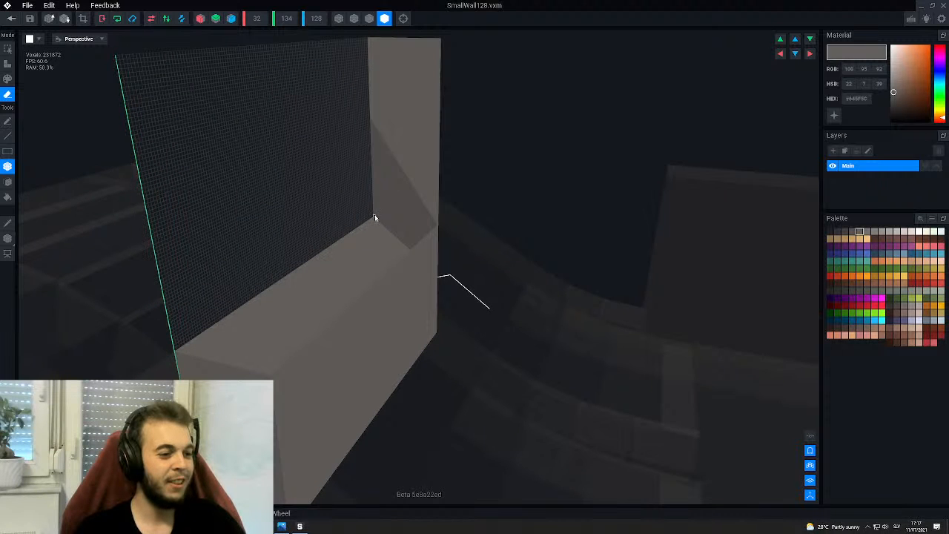
{"action": "left_click_drag", "start_coordinate": [374, 217], "coordinate": [416, 116]}
{"action": "right_click_drag", "start_coordinate": [415, 115], "coordinate": [344, 231]}
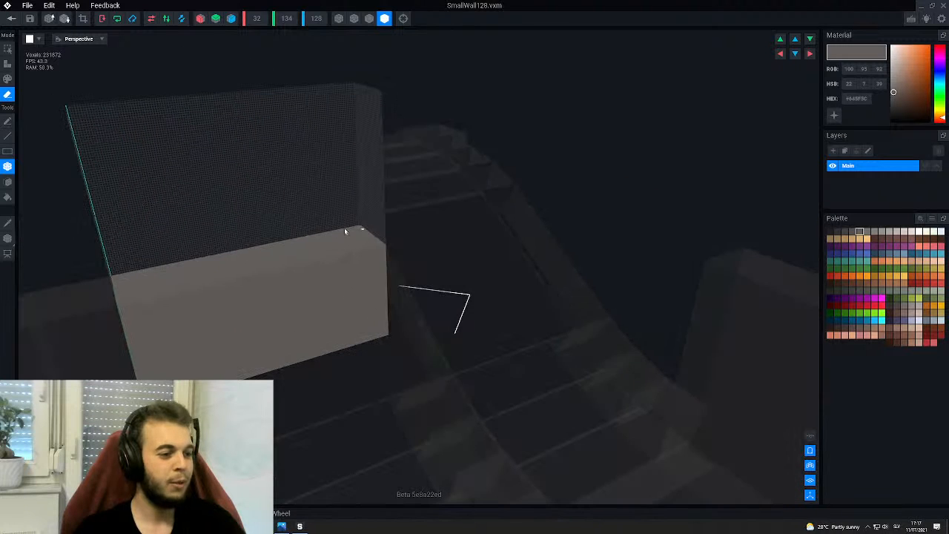
- Crop the SmallWall128 canvas to height 56 and close the editor, saving the model
{"action": "left_click", "coordinate": [80, 21]}
{"action": "right_click_drag", "start_coordinate": [392, 262], "coordinate": [413, 75]}
{"action": "right_click_drag", "start_coordinate": [421, 208], "coordinate": [422, 244]}
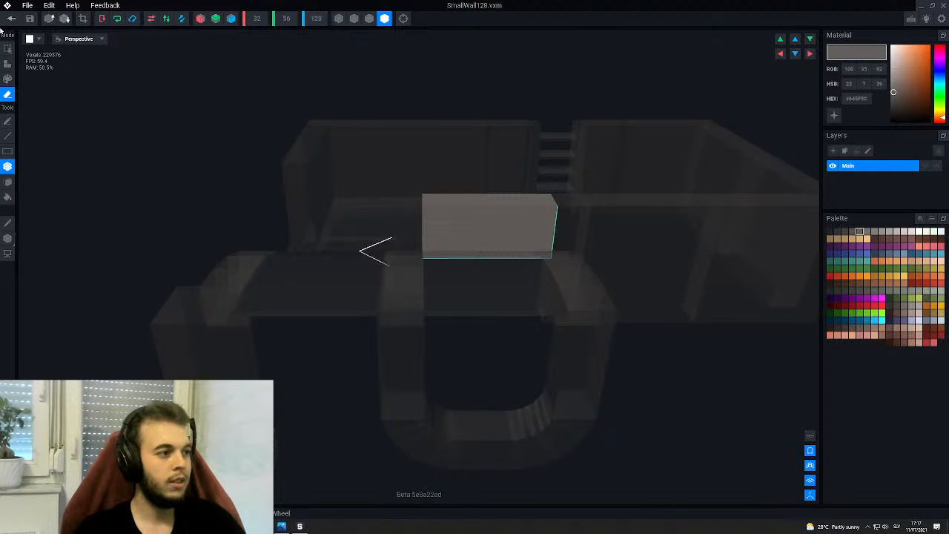
{"action": "left_click", "coordinate": [7, 18]}
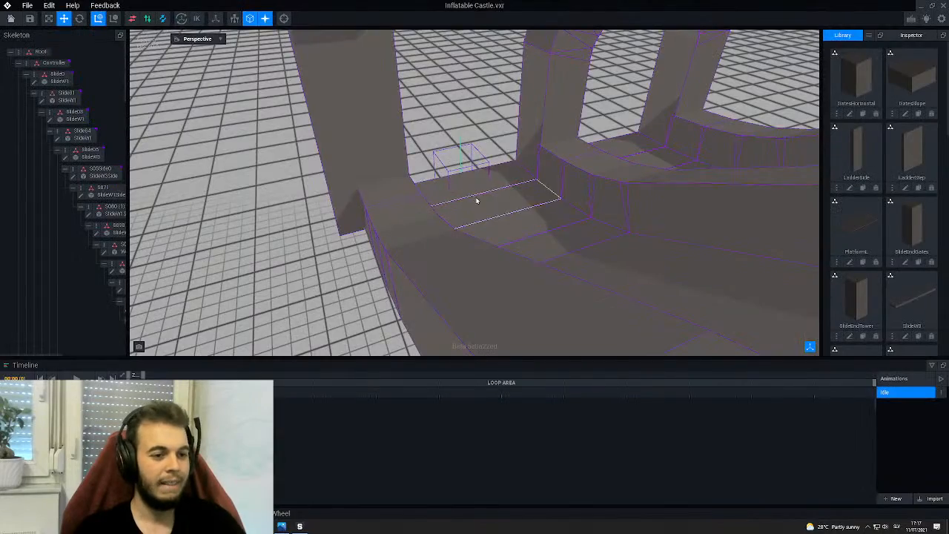
{"action": "right_click_drag", "start_coordinate": [477, 201], "coordinate": [486, 221]}
{"action": "scroll", "coordinate": [488, 259], "scroll_direction": "up", "scroll_amount": 3}
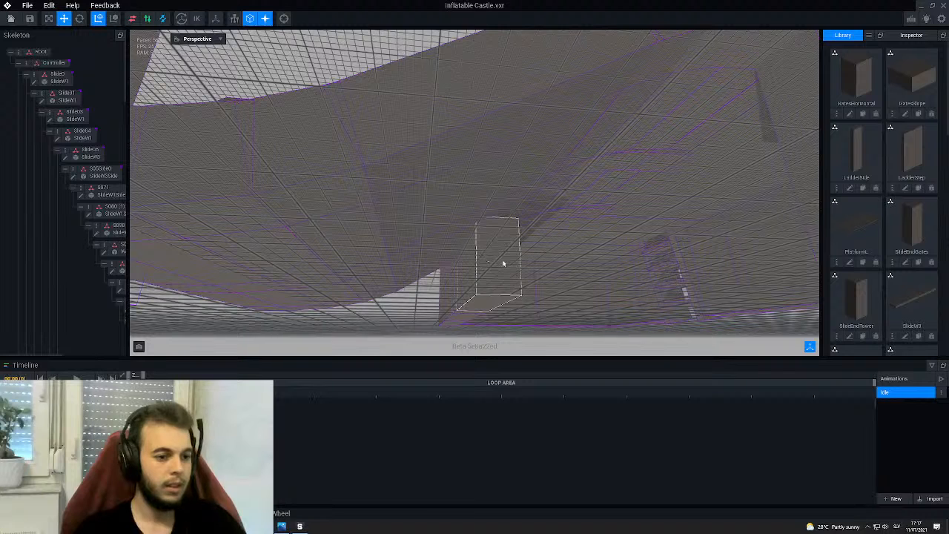
- Duplicate the shortened wall's node S022 and name the copy S023
{"action": "left_click", "coordinate": [503, 263]}
{"action": "right_click", "coordinate": [89, 202]}
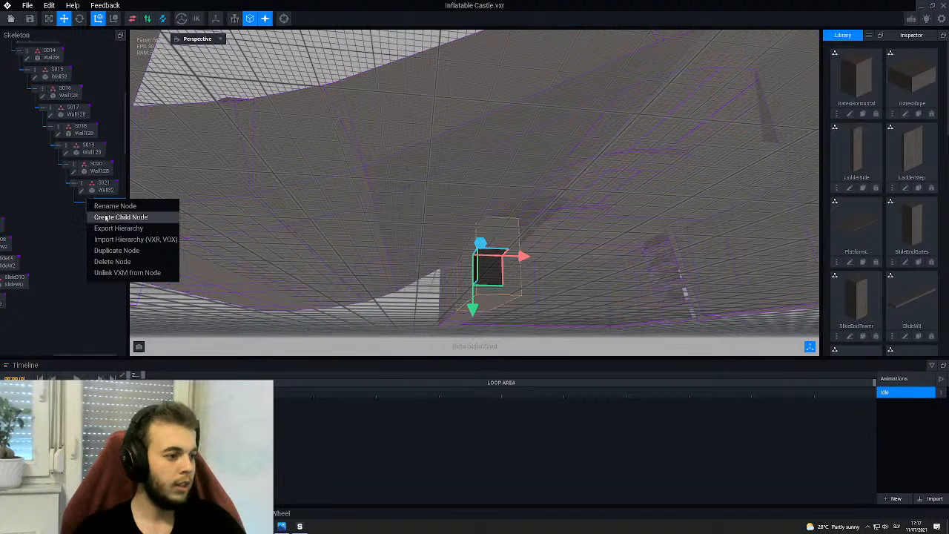
{"action": "left_click", "coordinate": [100, 252]}
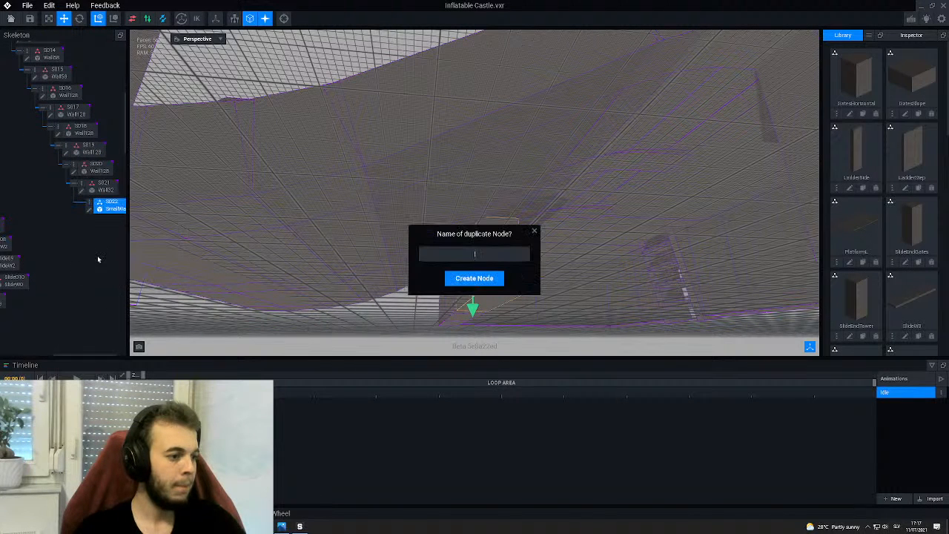
{"action": "type", "text": "SO23"}
{"action": "key", "text": "Return"}
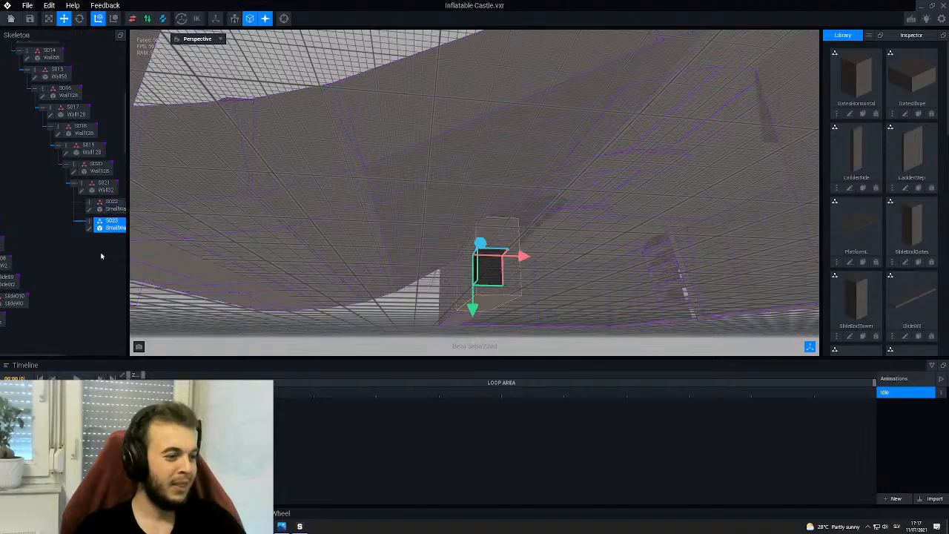
- Move the S023 wall copy up and right so it stands beneath the slide's curve
{"action": "scroll", "coordinate": [453, 296], "scroll_direction": "down", "scroll_amount": 10}
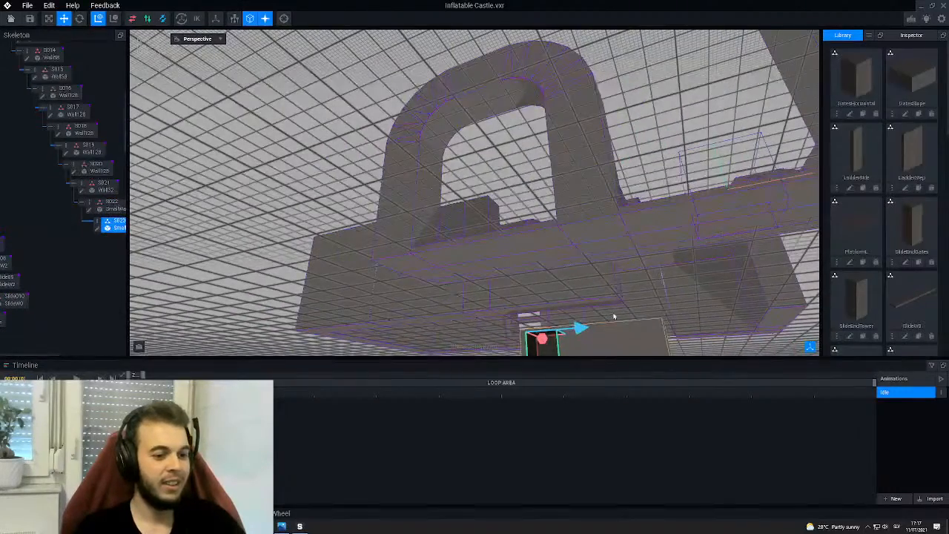
{"action": "scroll", "coordinate": [454, 290], "scroll_direction": "up", "scroll_amount": 10}
{"action": "right_click_drag", "start_coordinate": [459, 260], "coordinate": [272, 304]}
{"action": "scroll", "coordinate": [272, 304], "scroll_direction": "up", "scroll_amount": 3}
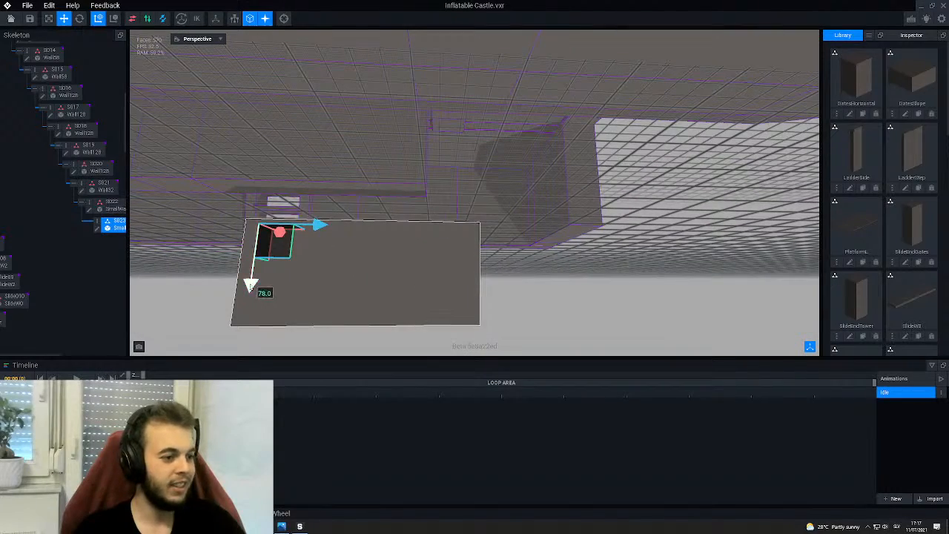
{"action": "left_click_drag", "start_coordinate": [251, 286], "coordinate": [281, 155]}
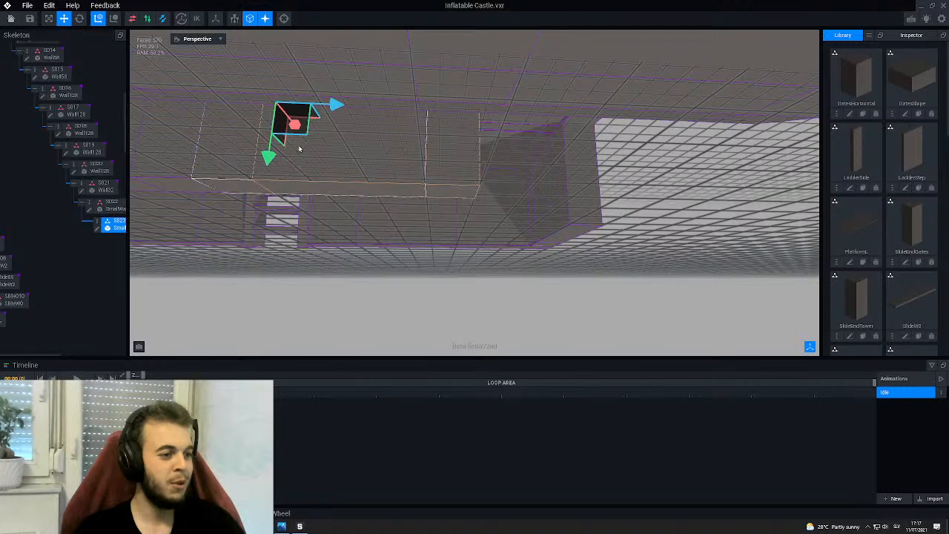
{"action": "left_click_drag", "start_coordinate": [335, 105], "coordinate": [468, 110]}
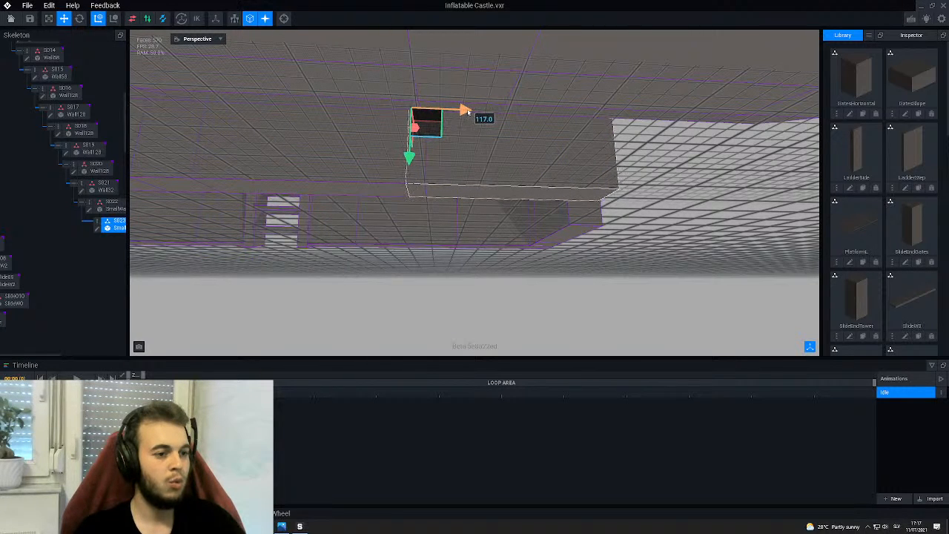
{"action": "scroll", "coordinate": [487, 173], "scroll_direction": "down", "scroll_amount": 5}
{"action": "right_click_drag", "start_coordinate": [487, 172], "coordinate": [442, 140]}
{"action": "left_click_drag", "start_coordinate": [422, 134], "coordinate": [438, 136]}
{"action": "right_click_drag", "start_coordinate": [480, 181], "coordinate": [477, 180]}
{"action": "left_click_drag", "start_coordinate": [388, 231], "coordinate": [382, 230]}
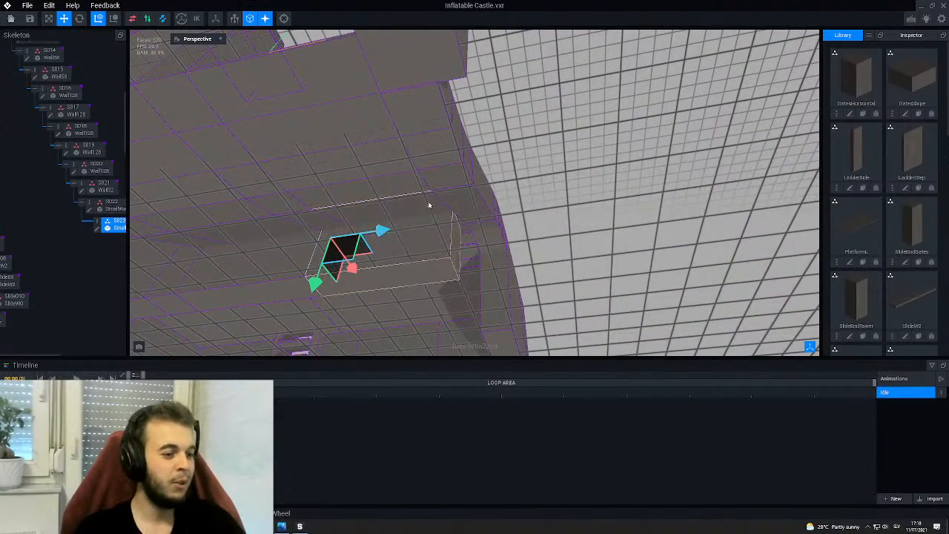
{"action": "right_click_drag", "start_coordinate": [430, 204], "coordinate": [459, 194]}
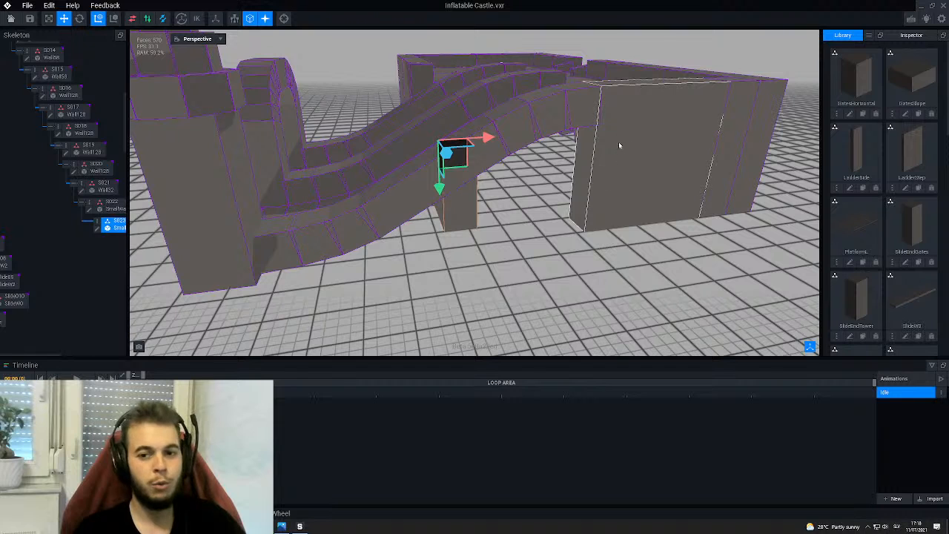
{"action": "scroll", "coordinate": [456, 253], "scroll_direction": "up", "scroll_amount": 3}
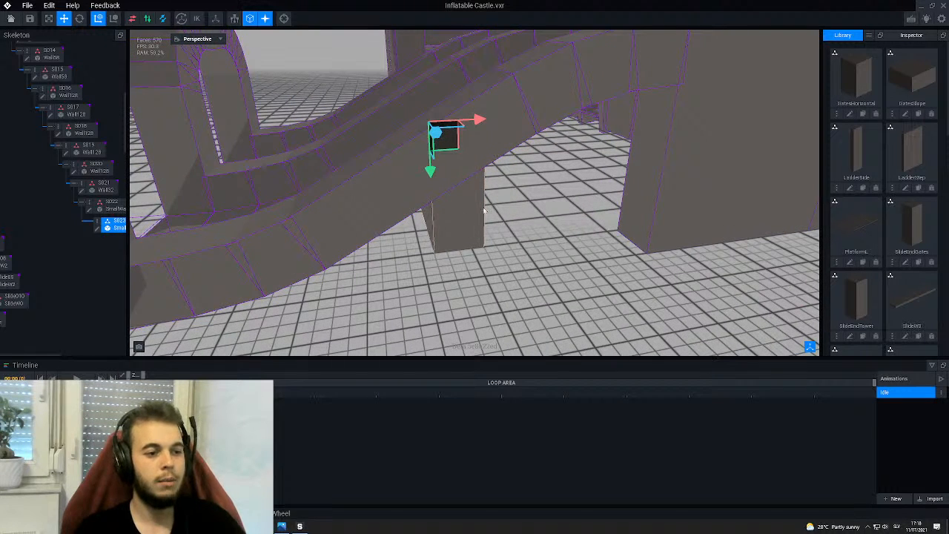
{"action": "scroll", "coordinate": [469, 239], "scroll_direction": "down", "scroll_amount": 2}
{"action": "left_click", "coordinate": [492, 264]}
{"action": "right_click_drag", "start_coordinate": [493, 264], "coordinate": [512, 234]}
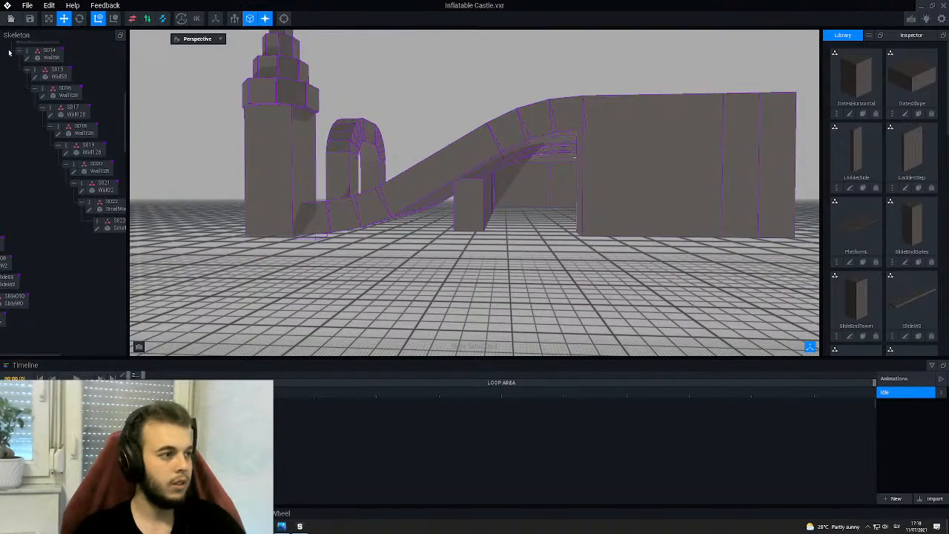
{"action": "scroll", "coordinate": [497, 239], "scroll_direction": "up", "scroll_amount": 3}
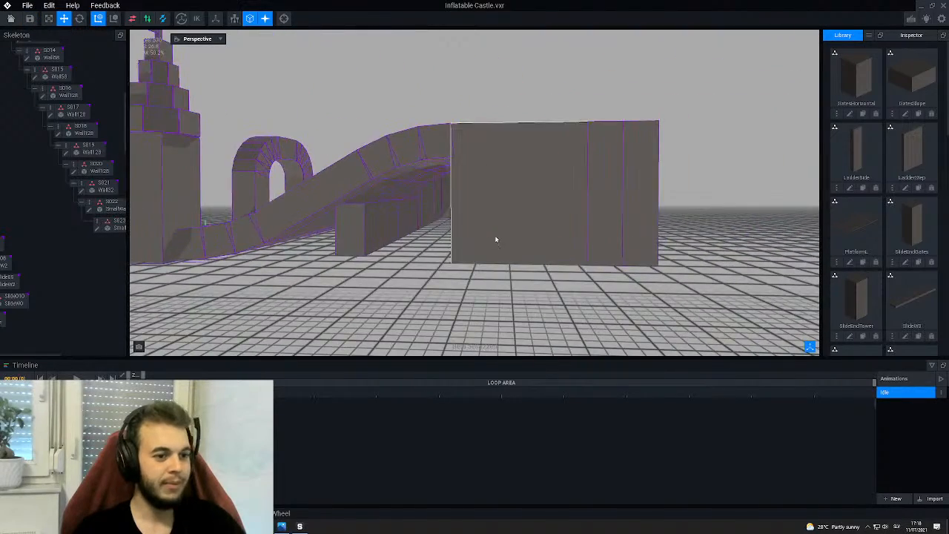
{"action": "right_click_drag", "start_coordinate": [496, 240], "coordinate": [496, 239]}
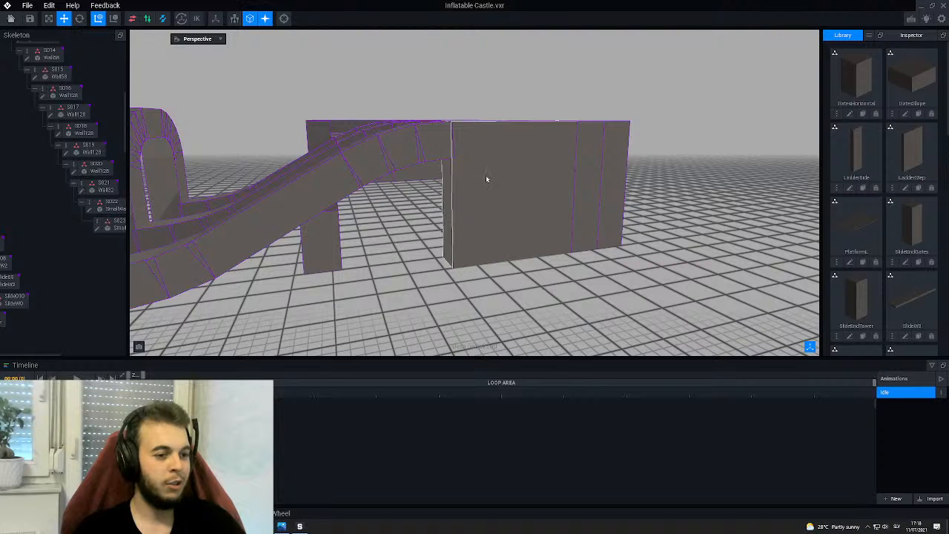
{"action": "right_click_drag", "start_coordinate": [349, 219], "coordinate": [350, 220]}
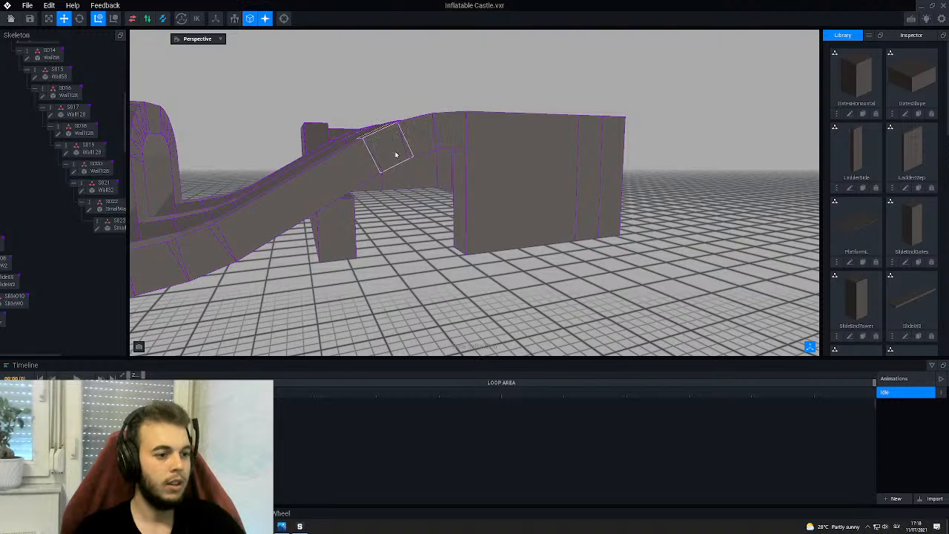
{"action": "right_click_drag", "start_coordinate": [333, 155], "coordinate": [331, 220]}
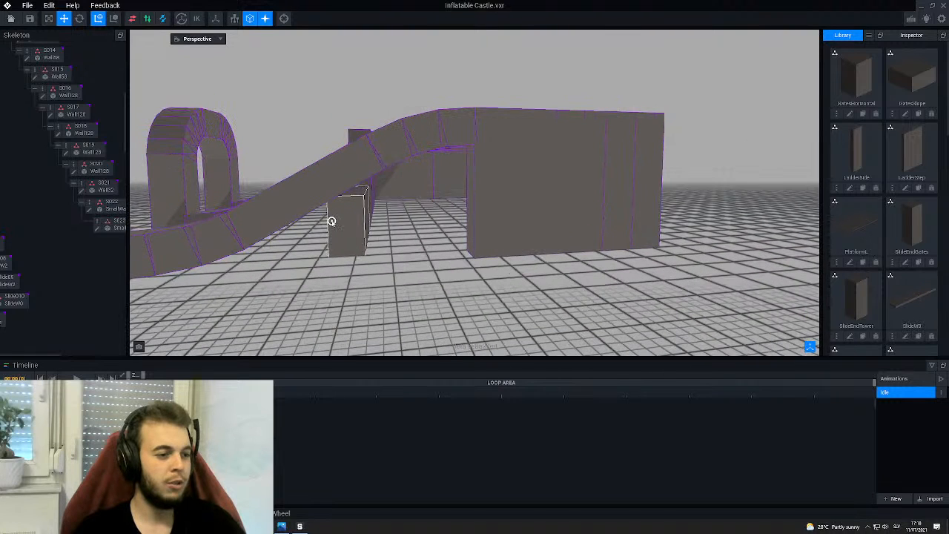
{"action": "left_click", "coordinate": [484, 181]}
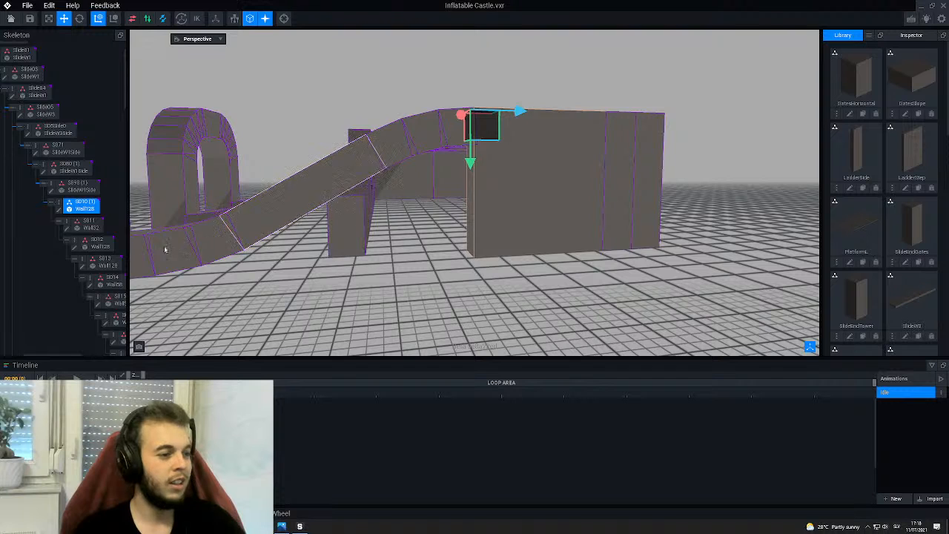
{"action": "scroll", "coordinate": [78, 279], "scroll_direction": "down", "scroll_amount": 2}
{"action": "scroll", "coordinate": [77, 278], "scroll_direction": "down", "scroll_amount": 5}
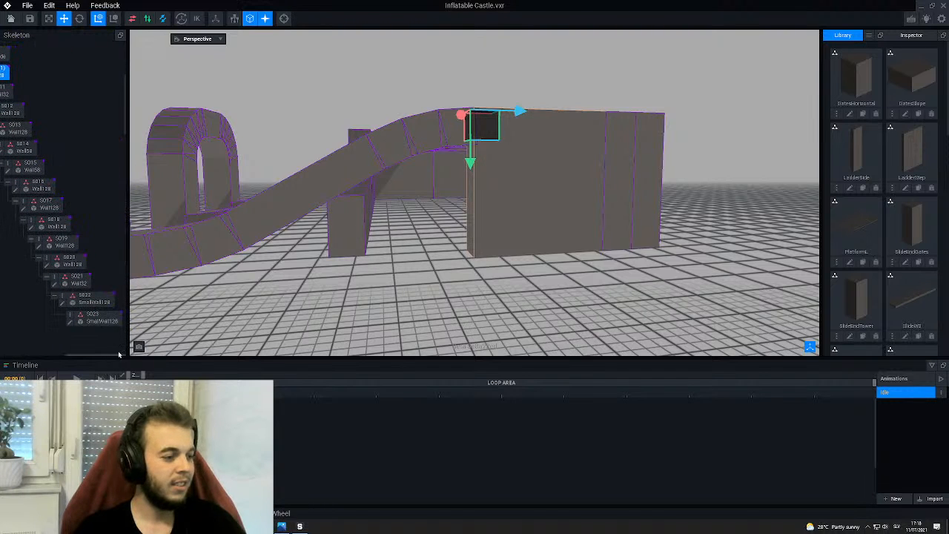
{"action": "scroll", "coordinate": [64, 270], "scroll_direction": "down", "scroll_amount": 3}
- Create an empty child node S024 under node S023
{"action": "right_click", "coordinate": [71, 265]}
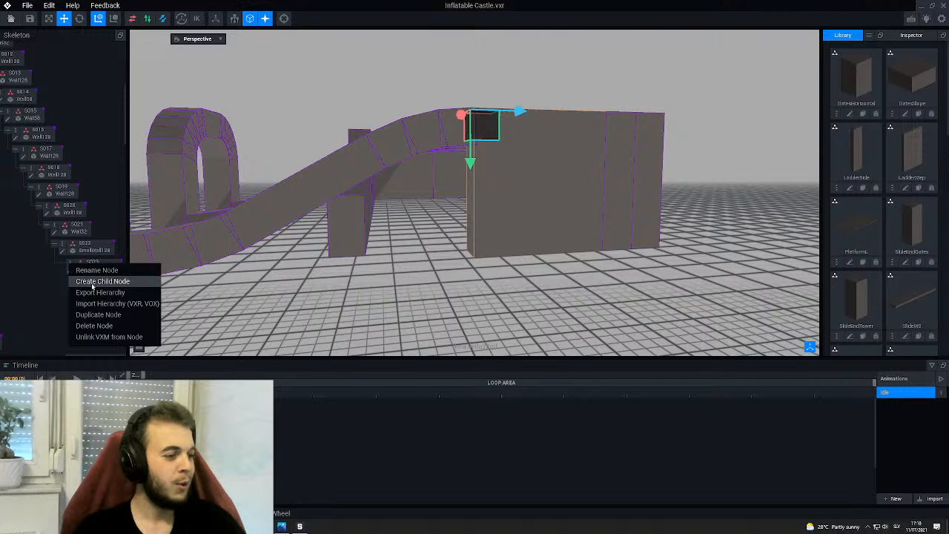
{"action": "left_click", "coordinate": [93, 283]}
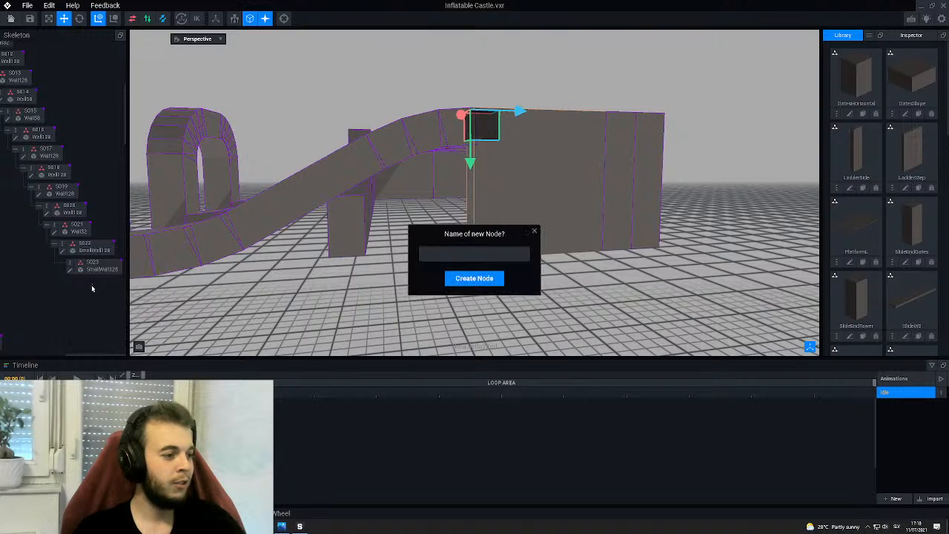
{"action": "left_click", "coordinate": [87, 323]}
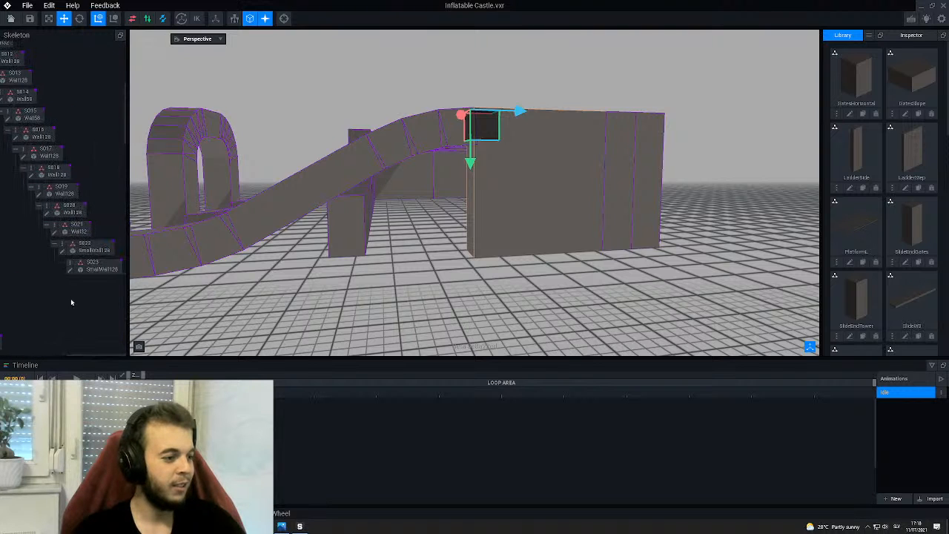
{"action": "right_click", "coordinate": [69, 267]}
{"action": "left_click", "coordinate": [82, 286]}
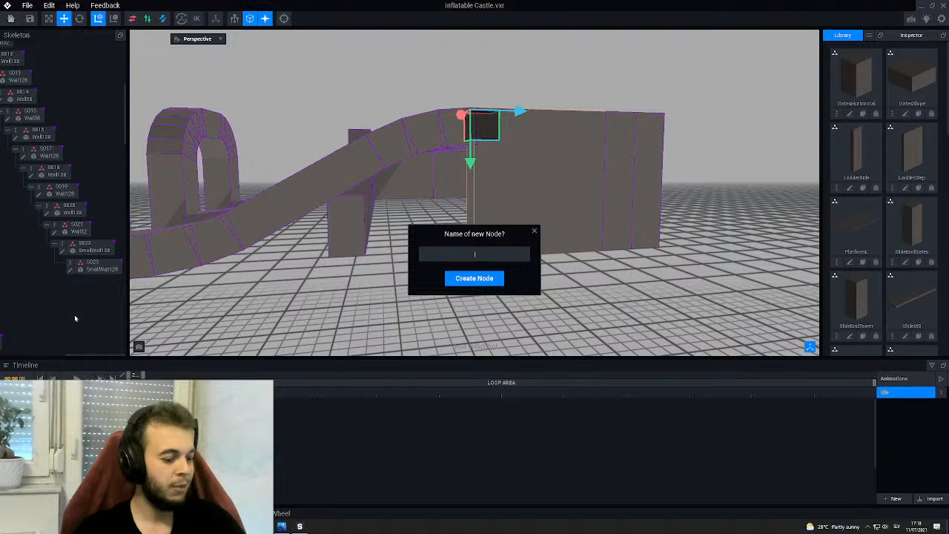
{"action": "type", "text": "S024"}
{"action": "key", "text": "Return"}
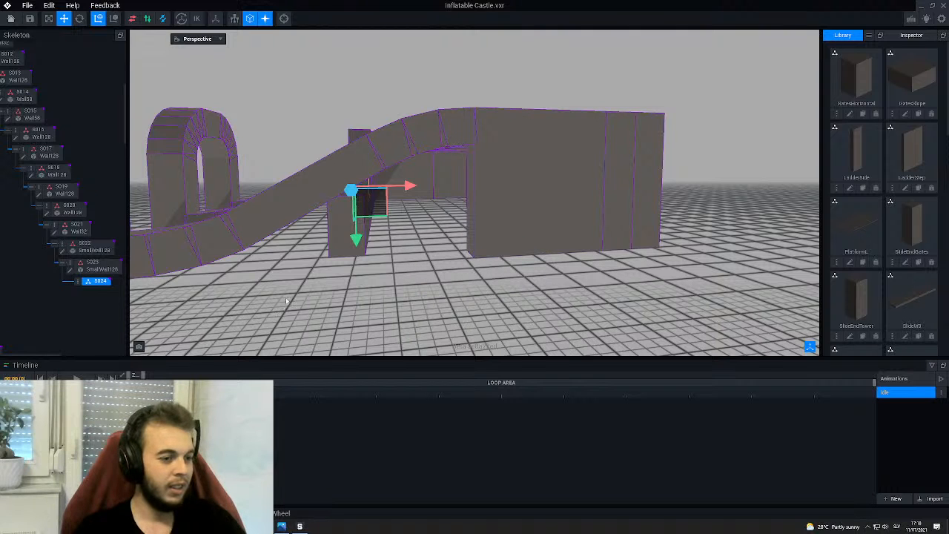
{"action": "right_click_drag", "start_coordinate": [287, 301], "coordinate": [337, 261]}
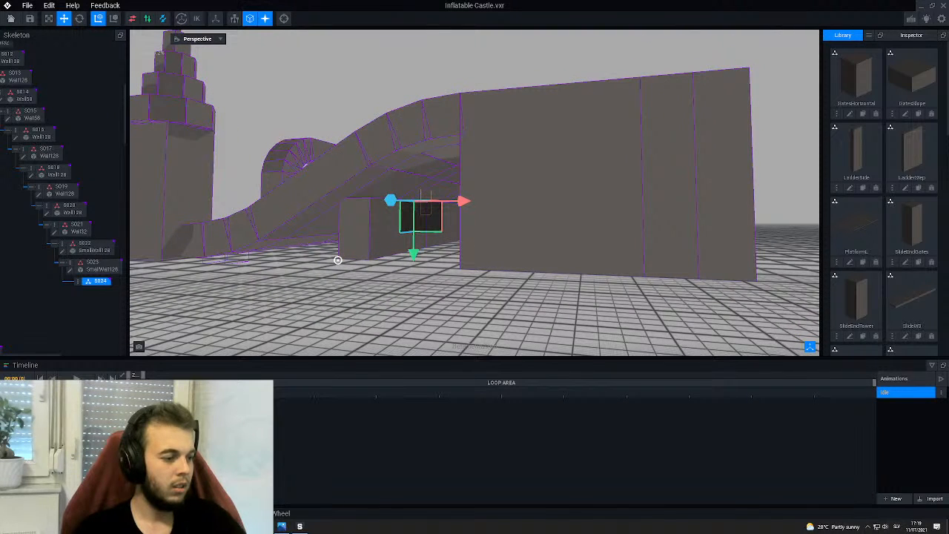
- Delete node S024 from the skeleton again
{"action": "right_click", "coordinate": [75, 281]}
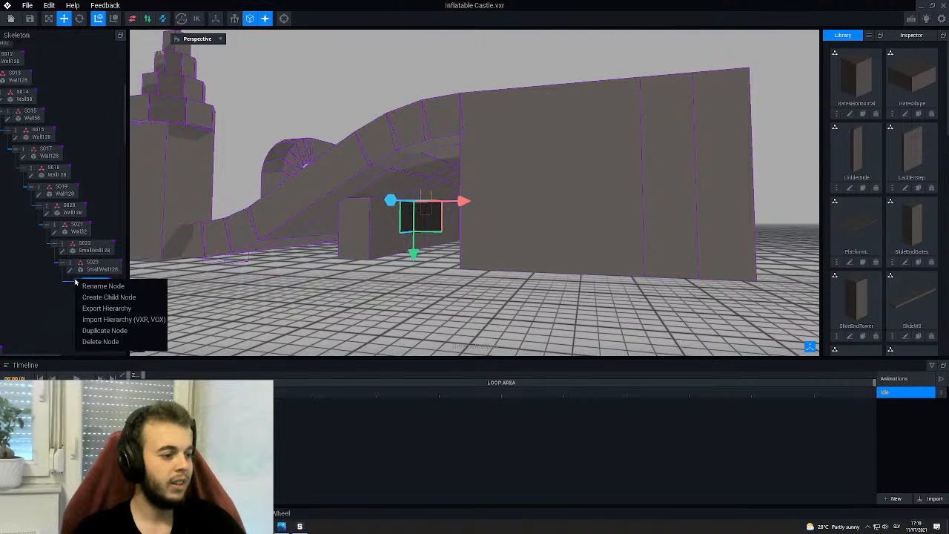
{"action": "left_click", "coordinate": [99, 342]}
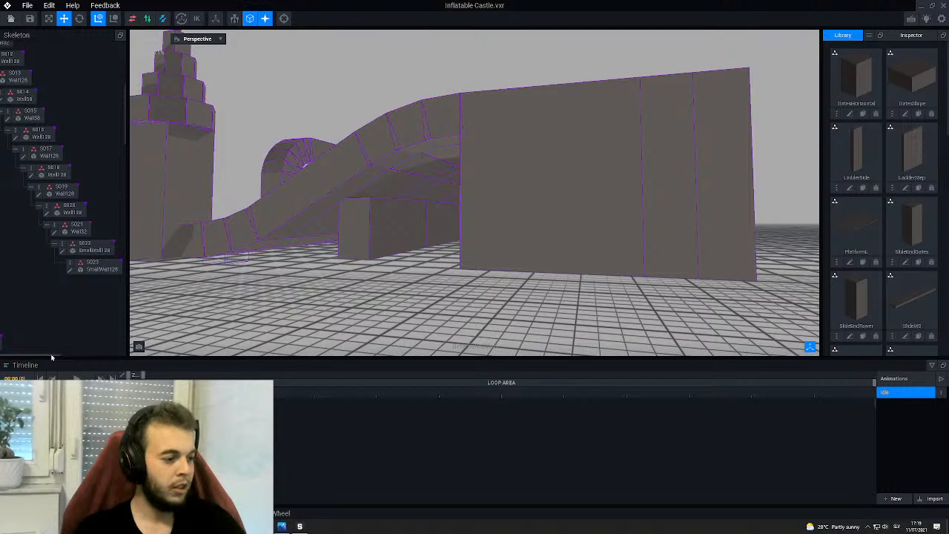
{"action": "left_click_drag", "start_coordinate": [51, 357], "coordinate": [29, 358]}
{"action": "scroll", "coordinate": [90, 215], "scroll_direction": "up", "scroll_amount": 5}
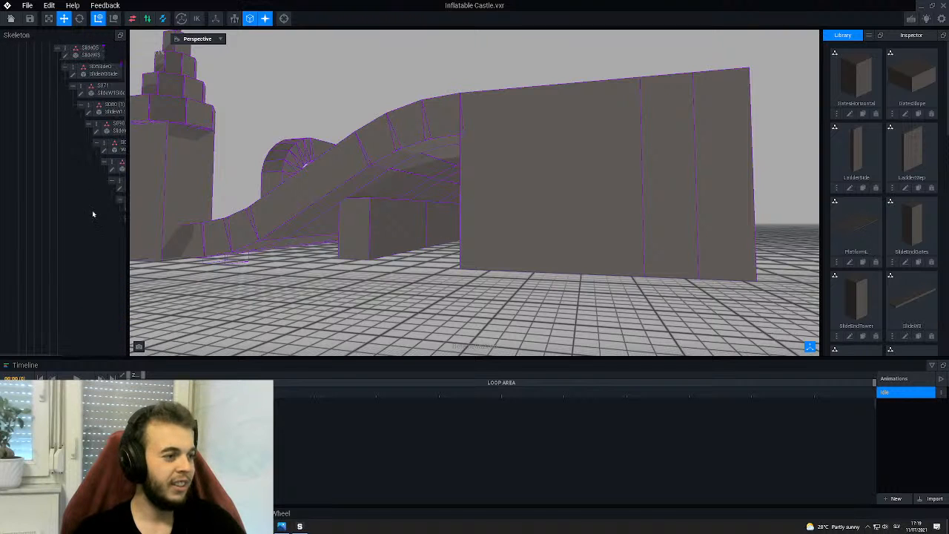
- Select the large wall beside the slide and add child node S024 under its S010 (1) node
{"action": "scroll", "coordinate": [90, 216], "scroll_direction": "up", "scroll_amount": 1}
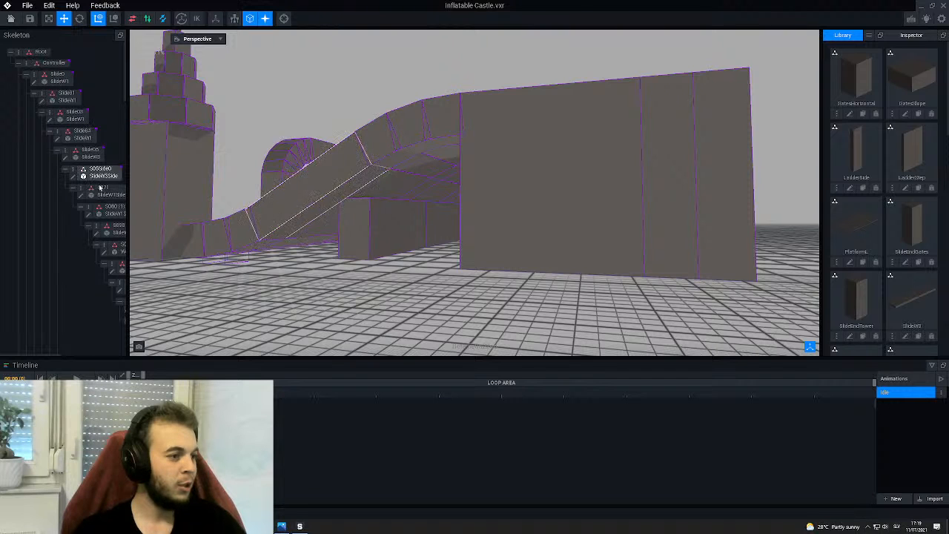
{"action": "left_click", "coordinate": [606, 191]}
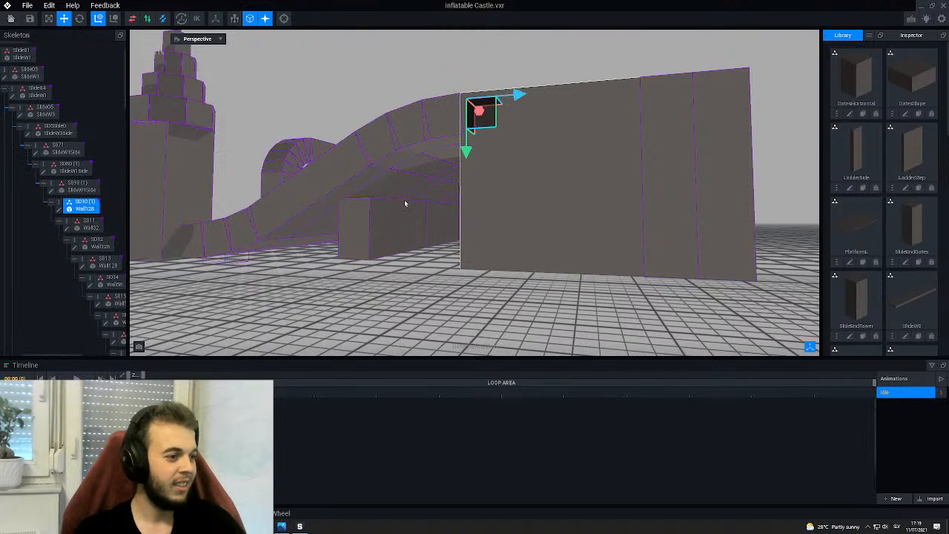
{"action": "right_click", "coordinate": [60, 204]}
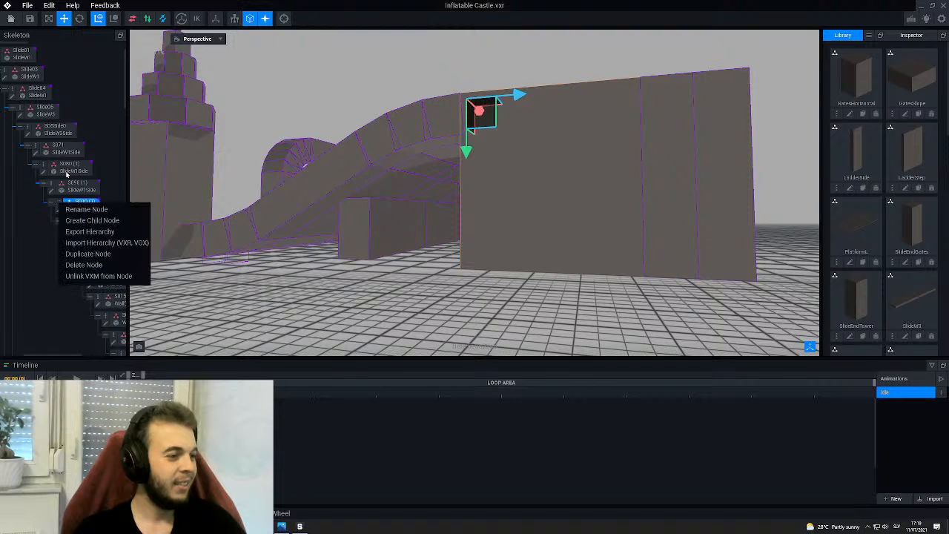
{"action": "left_click", "coordinate": [79, 222]}
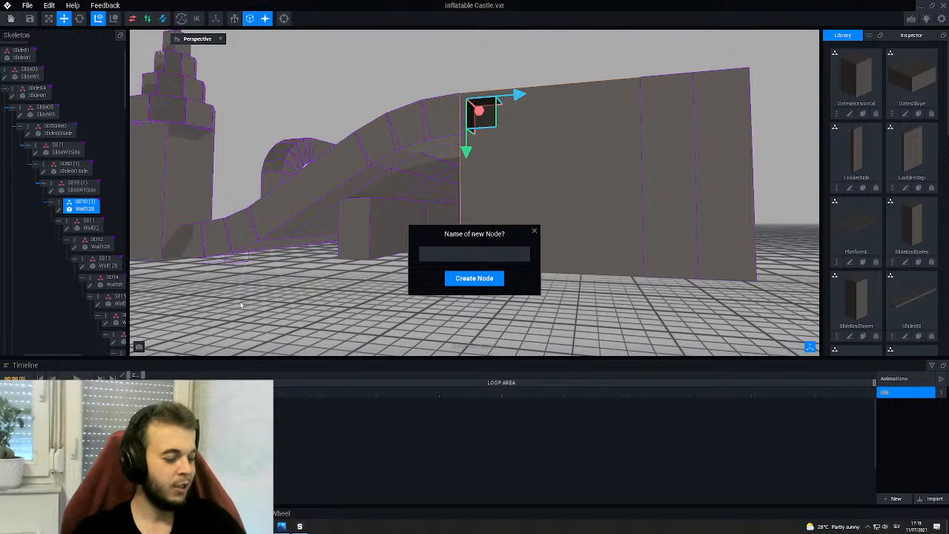
{"action": "type", "text": "S023"}
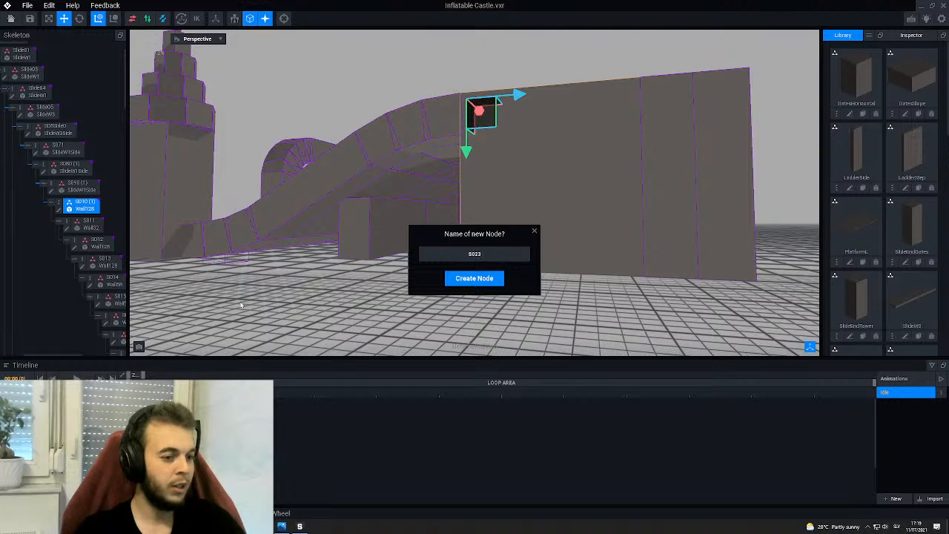
{"action": "key", "text": "Return"}
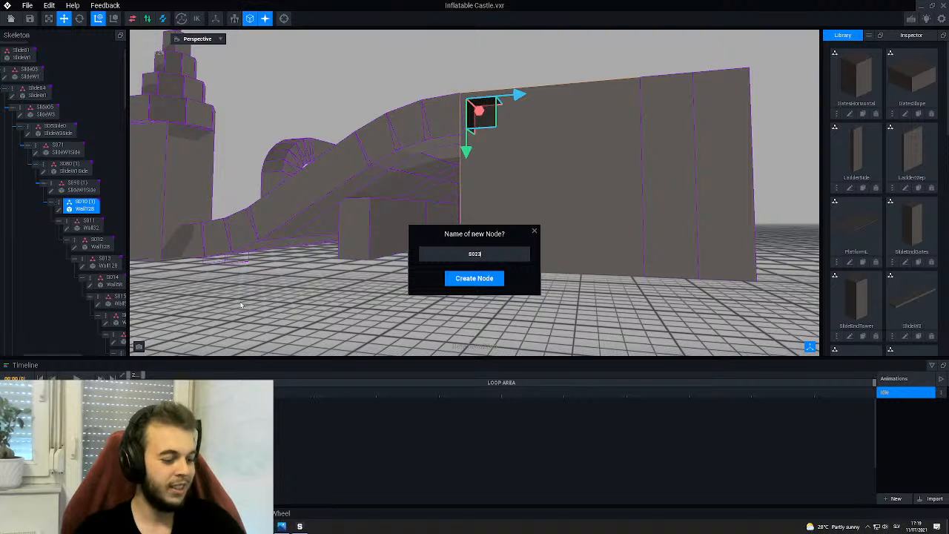
{"action": "key", "text": "Return"}
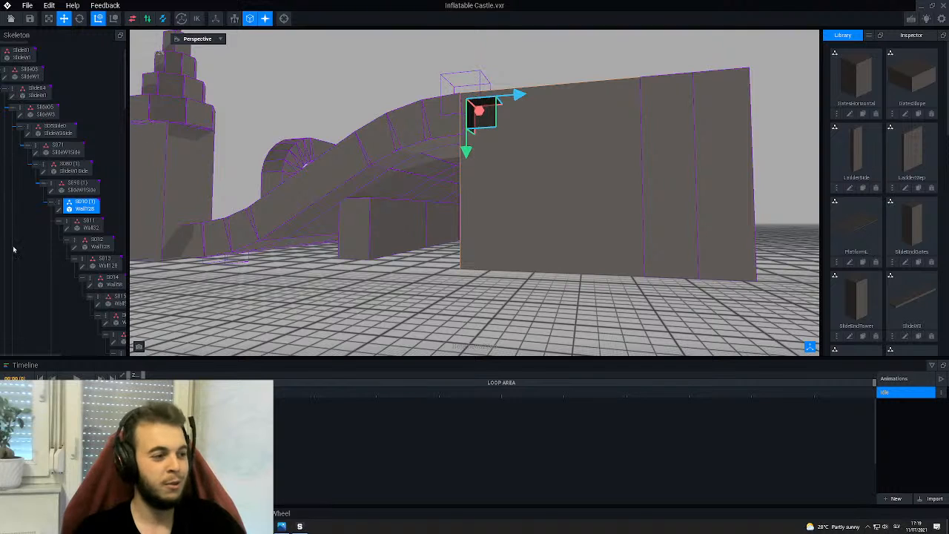
{"action": "scroll", "coordinate": [82, 229], "scroll_direction": "down", "scroll_amount": 3}
- Clone the Wall128 model in the Library and name the copy WallSlideSide
{"action": "left_click_drag", "start_coordinate": [40, 354], "coordinate": [106, 356]}
{"action": "scroll", "coordinate": [111, 295], "scroll_direction": "down", "scroll_amount": 2}
{"action": "scroll", "coordinate": [109, 297], "scroll_direction": "down", "scroll_amount": 2}
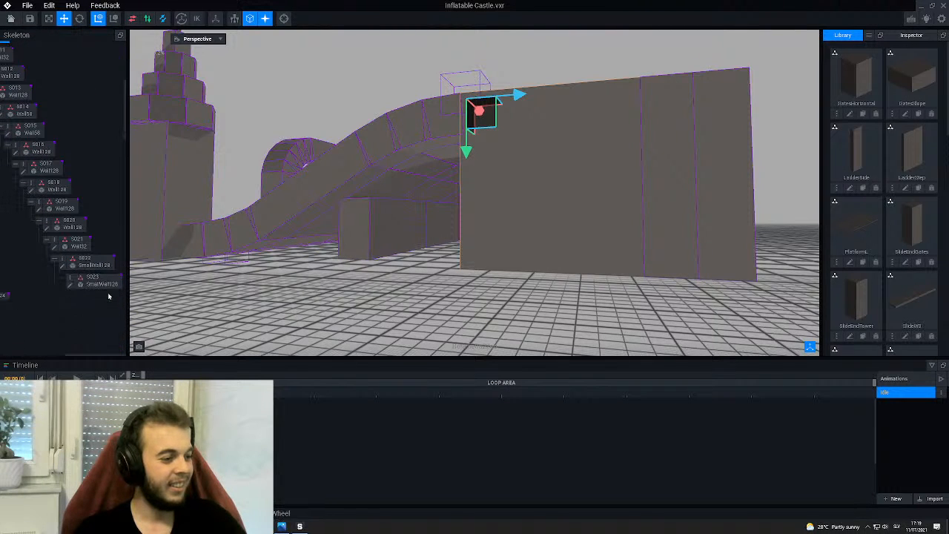
{"action": "scroll", "coordinate": [87, 312], "scroll_direction": "down", "scroll_amount": 2}
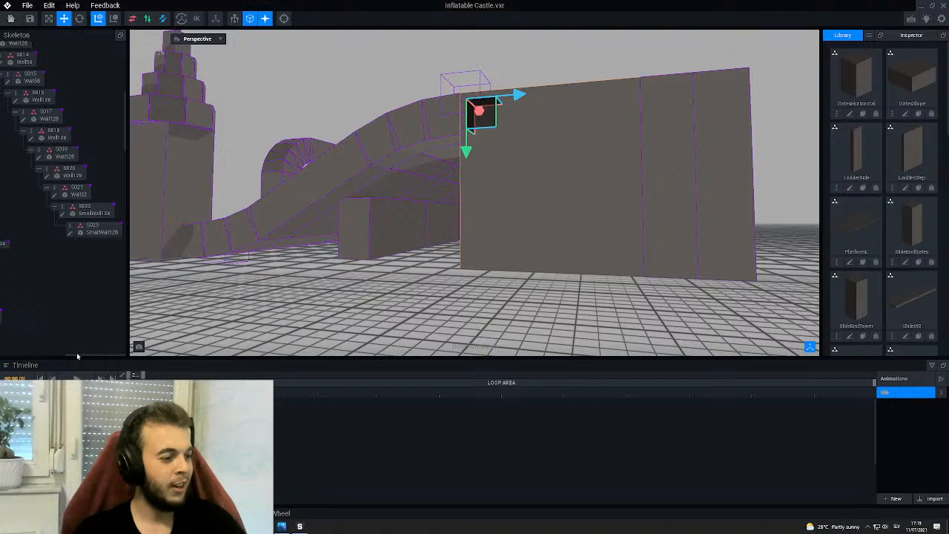
{"action": "left_click_drag", "start_coordinate": [75, 358], "coordinate": [29, 352]}
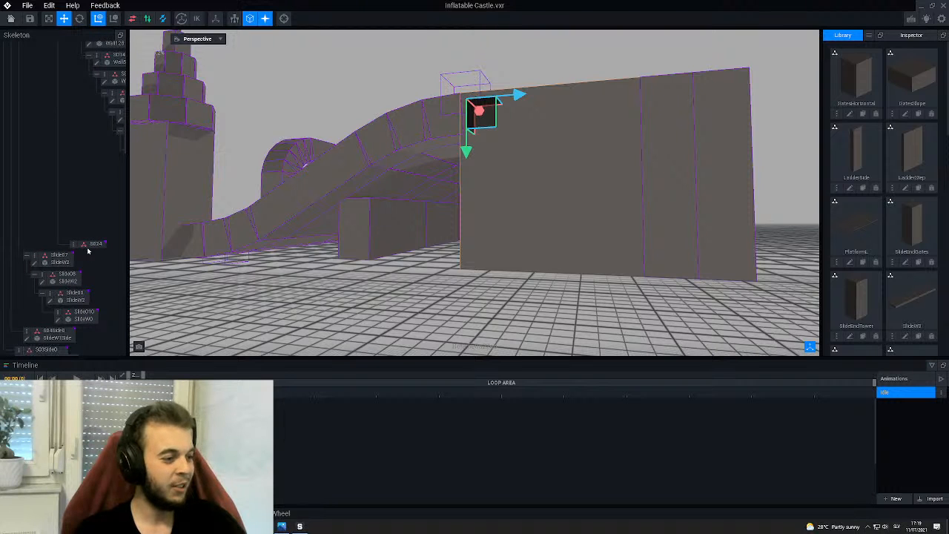
{"action": "scroll", "coordinate": [898, 226], "scroll_direction": "down", "scroll_amount": 10}
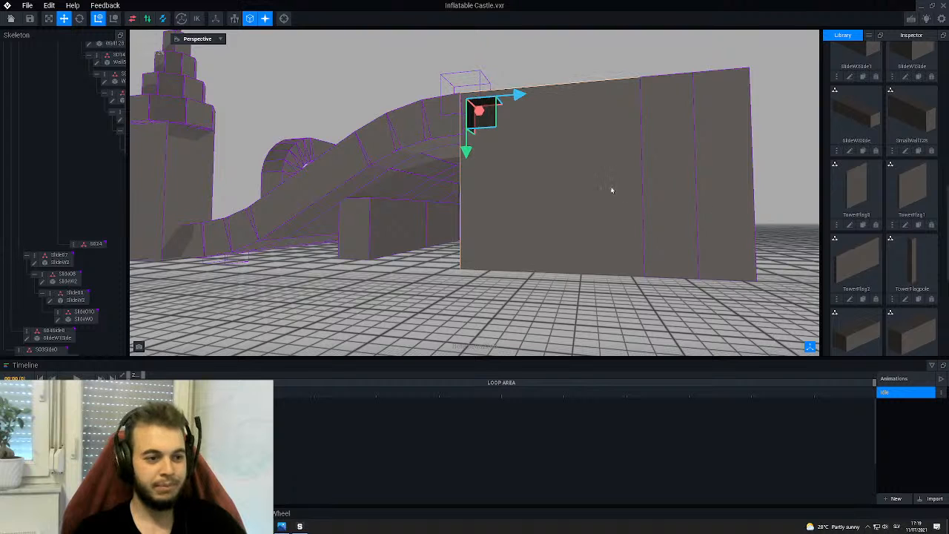
{"action": "scroll", "coordinate": [859, 226], "scroll_direction": "down", "scroll_amount": 3}
{"action": "scroll", "coordinate": [858, 226], "scroll_direction": "down", "scroll_amount": 1}
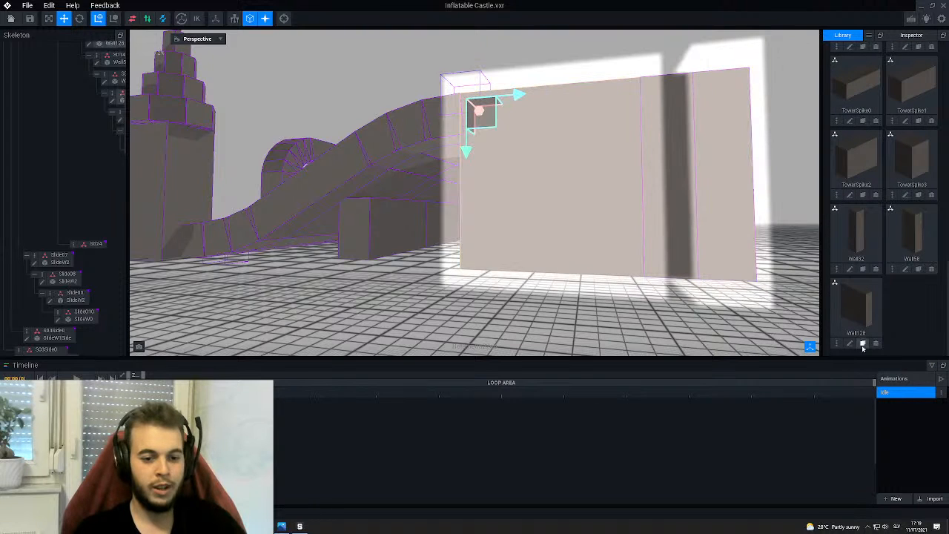
{"action": "left_click", "coordinate": [862, 343]}
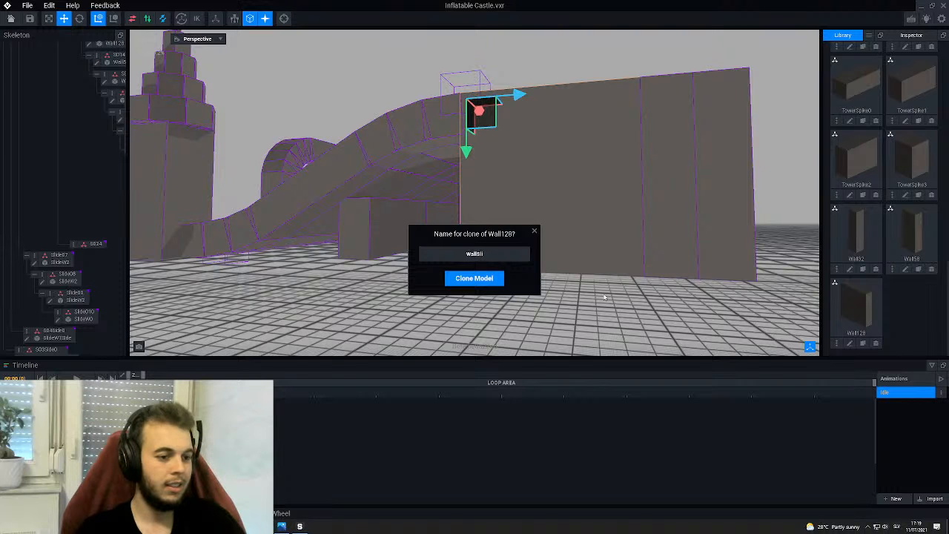
{"action": "type", "text": "WallSlideSide"}
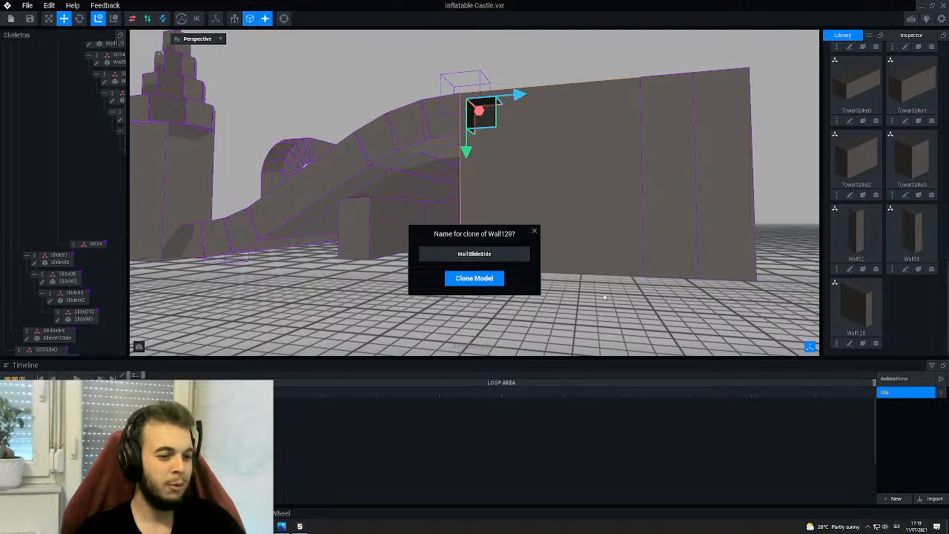
{"action": "key", "text": "Return"}
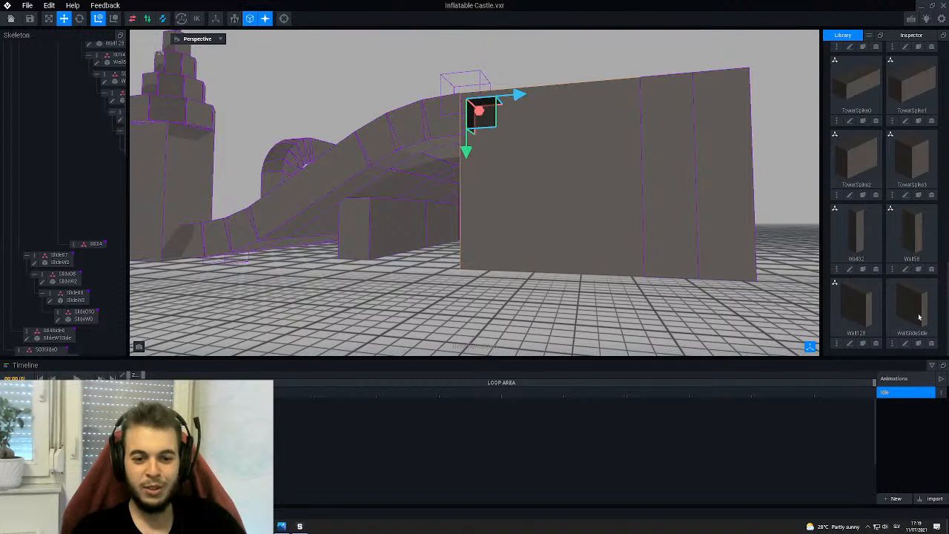
- Attach WallSlideSide to node S024 and move it to -128 on X and down 31
{"action": "left_click_drag", "start_coordinate": [920, 317], "coordinate": [94, 245]}
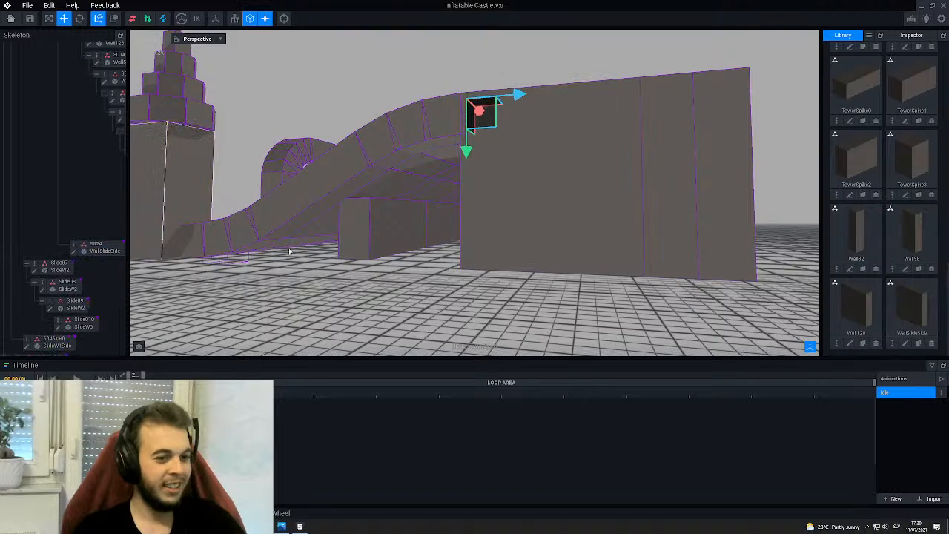
{"action": "right_click_drag", "start_coordinate": [577, 194], "coordinate": [537, 176]}
{"action": "left_click_drag", "start_coordinate": [507, 87], "coordinate": [357, 90]}
{"action": "middle_click_drag", "start_coordinate": [354, 111], "coordinate": [342, 154]}
{"action": "left_click_drag", "start_coordinate": [332, 64], "coordinate": [301, 76]}
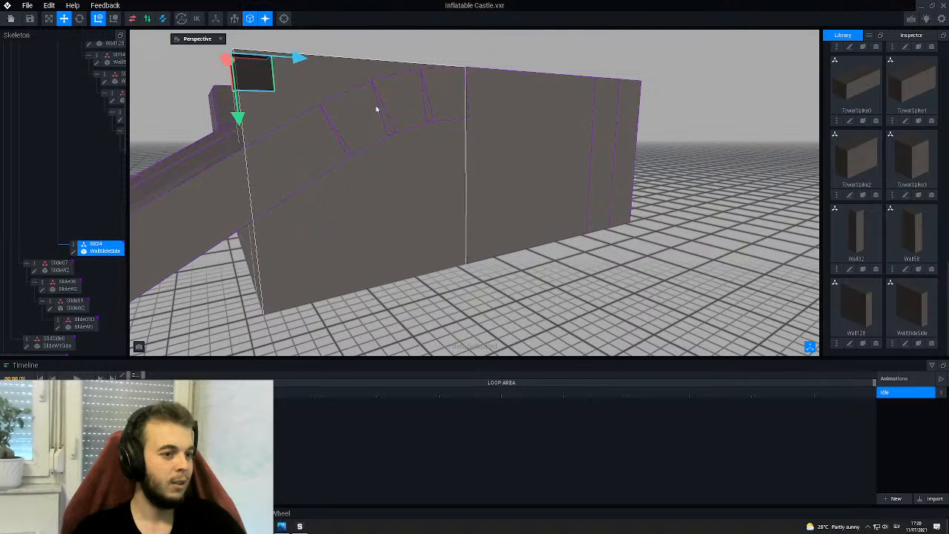
{"action": "middle_click_drag", "start_coordinate": [377, 108], "coordinate": [375, 108]}
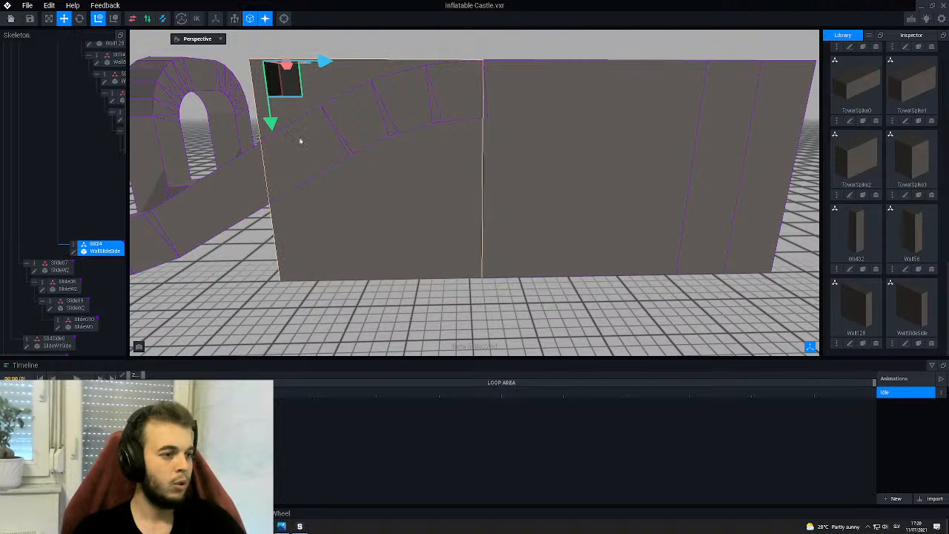
{"action": "left_click_drag", "start_coordinate": [271, 123], "coordinate": [275, 173]}
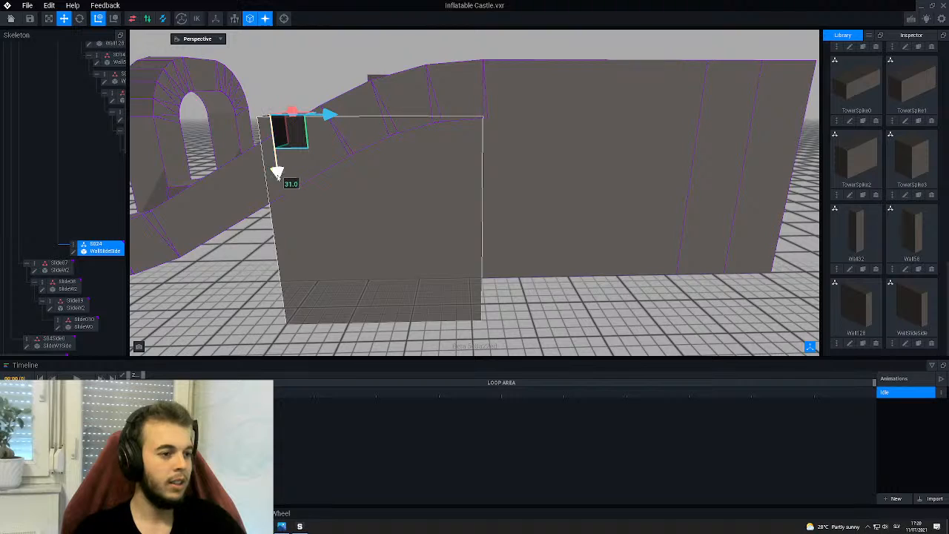
{"action": "middle_click_drag", "start_coordinate": [275, 173], "coordinate": [307, 191]}
{"action": "left_click", "coordinate": [267, 258]}
- Open the WallSlideSide model for voxel editing
{"action": "scroll", "coordinate": [307, 191], "scroll_direction": "up", "scroll_amount": 3}
{"action": "scroll", "coordinate": [296, 133], "scroll_direction": "down", "scroll_amount": 2}
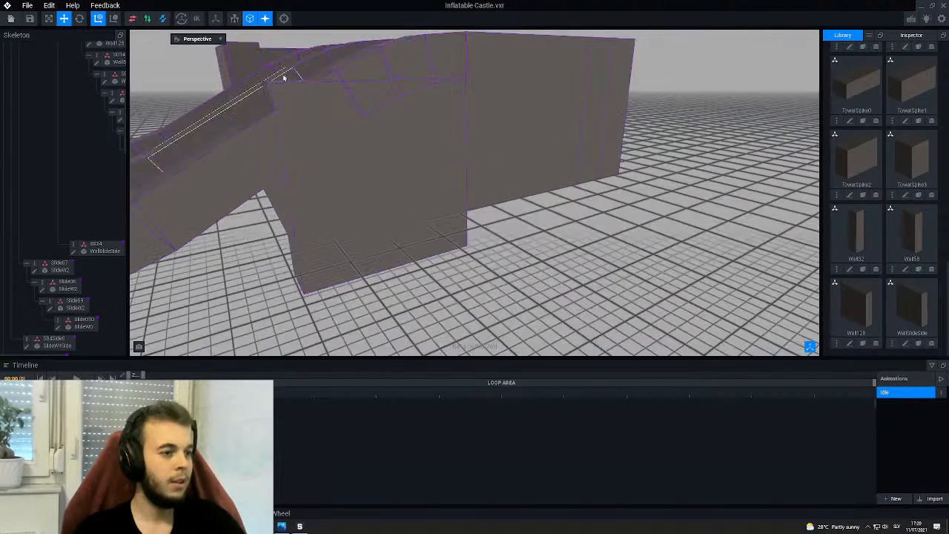
{"action": "scroll", "coordinate": [306, 83], "scroll_direction": "up", "scroll_amount": 2}
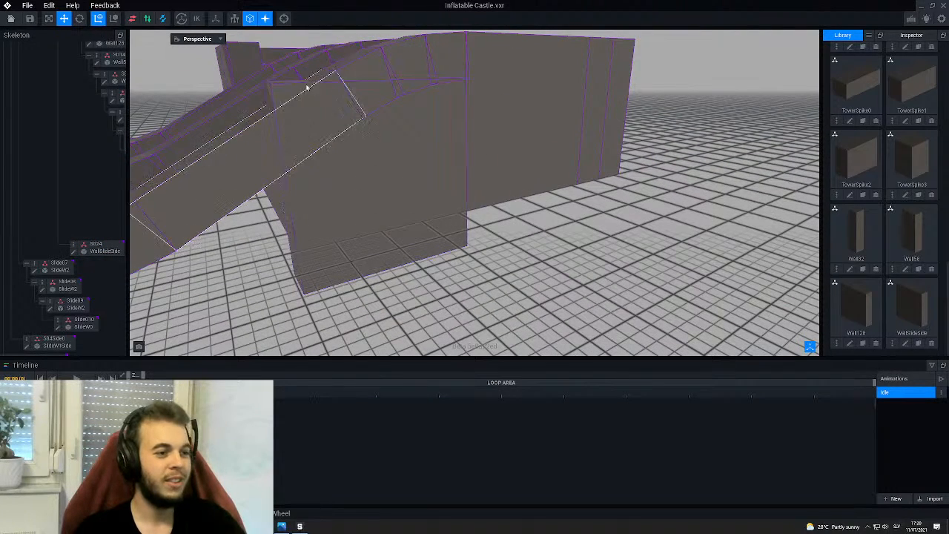
{"action": "scroll", "coordinate": [307, 89], "scroll_direction": "down", "scroll_amount": 2}
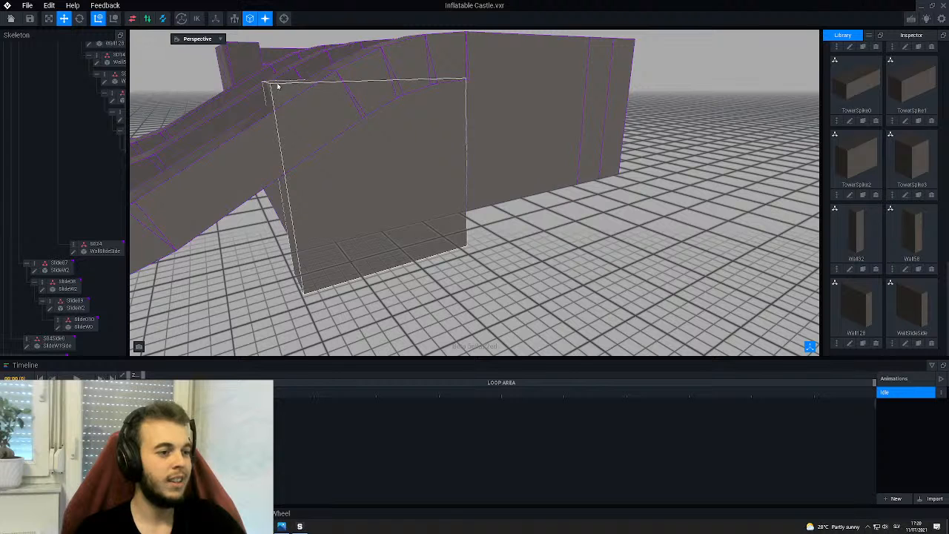
{"action": "middle_click_drag", "start_coordinate": [280, 89], "coordinate": [367, 174]}
{"action": "left_click", "coordinate": [360, 176]}
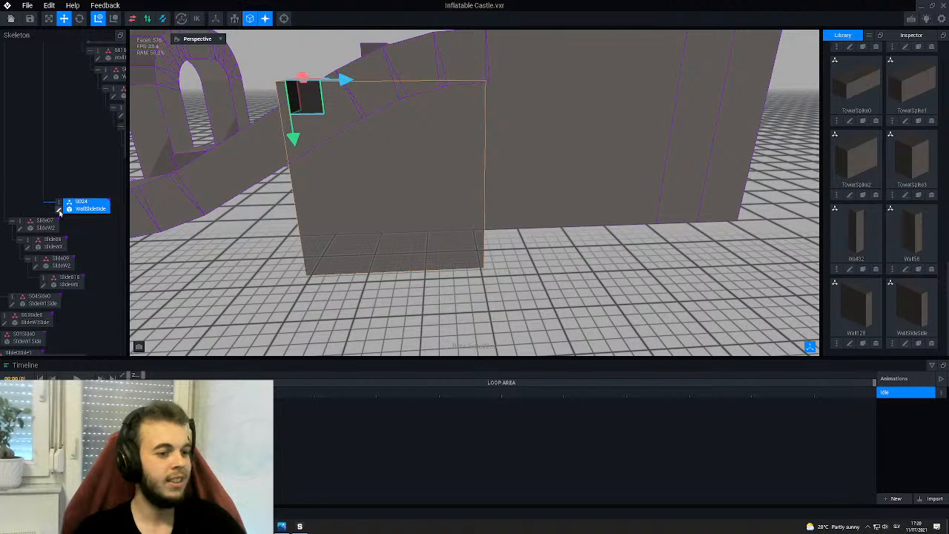
{"action": "left_click", "coordinate": [59, 212]}
- Box-erase a notch from the WallSlideSide wall's bottom corner
{"action": "key", "text": "e"}
{"action": "key", "text": "b"}
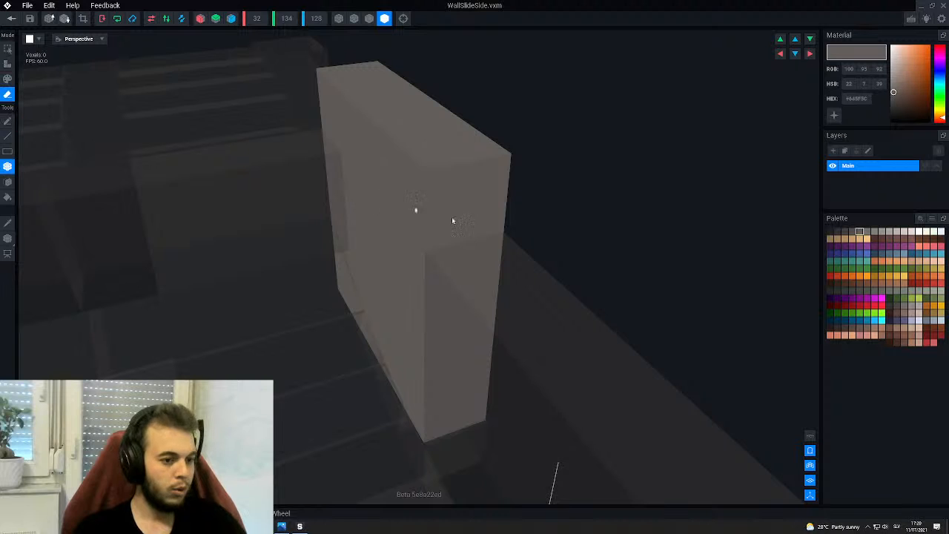
{"action": "mouse_move", "coordinate": [489, 221]}
{"action": "left_mouse_down"}
{"action": "mouse_move", "coordinate": [337, 75]}
{"action": "mouse_move", "coordinate": [320, 74]}
{"action": "left_mouse_up"}
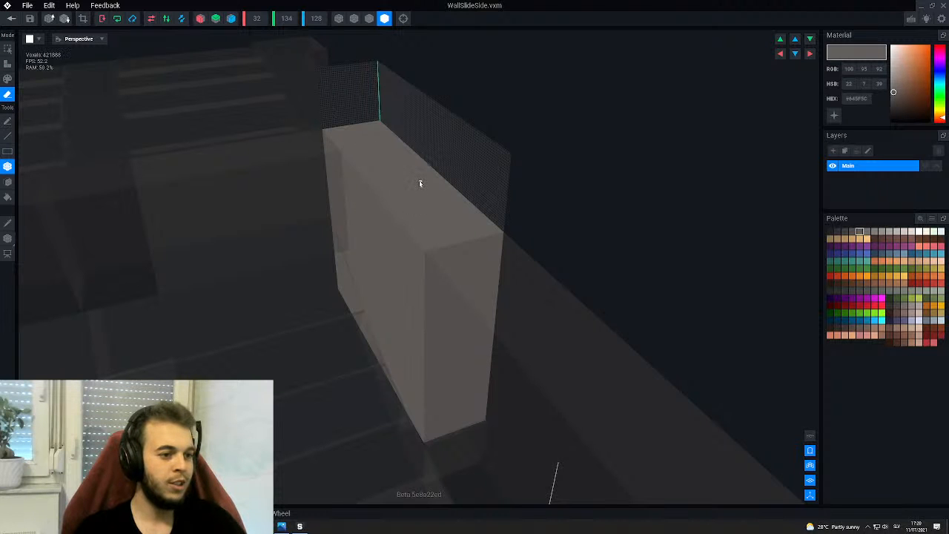
{"action": "scroll", "coordinate": [437, 223], "scroll_direction": "down", "scroll_amount": 3}
{"action": "right_click_drag", "start_coordinate": [445, 248], "coordinate": [454, 258]}
{"action": "middle_click_drag", "start_coordinate": [463, 317], "coordinate": [381, 177]}
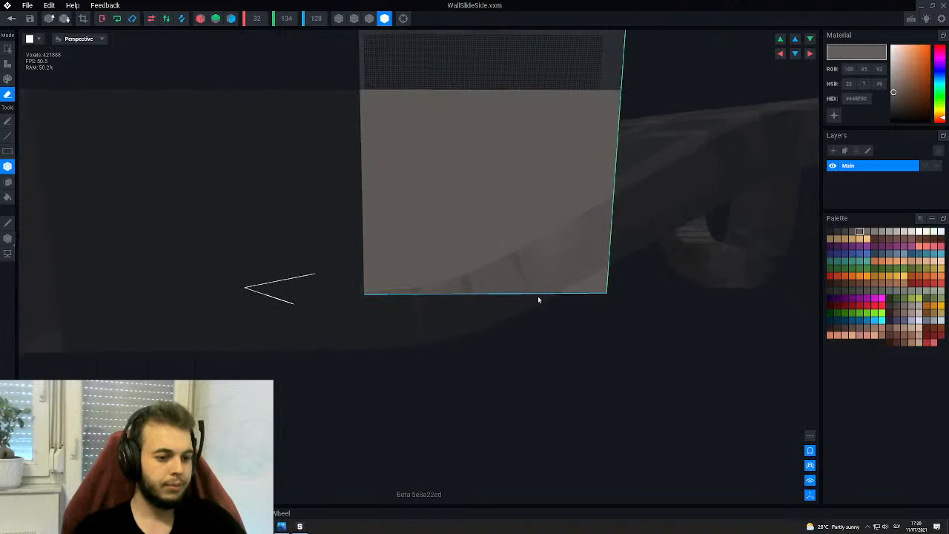
{"action": "right_click_drag", "start_coordinate": [539, 300], "coordinate": [570, 352]}
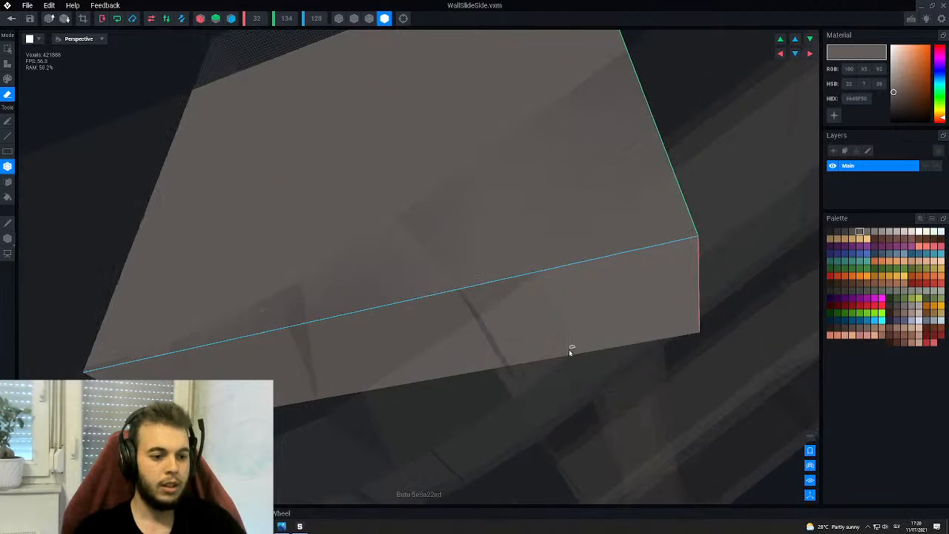
{"action": "mouse_move", "coordinate": [561, 353]}
{"action": "left_mouse_down"}
{"action": "mouse_move", "coordinate": [553, 265]}
{"action": "mouse_move", "coordinate": [636, 175]}
{"action": "mouse_move", "coordinate": [670, 166]}
{"action": "left_mouse_up"}
{"action": "scroll", "coordinate": [600, 243], "scroll_direction": "down", "scroll_amount": 5}
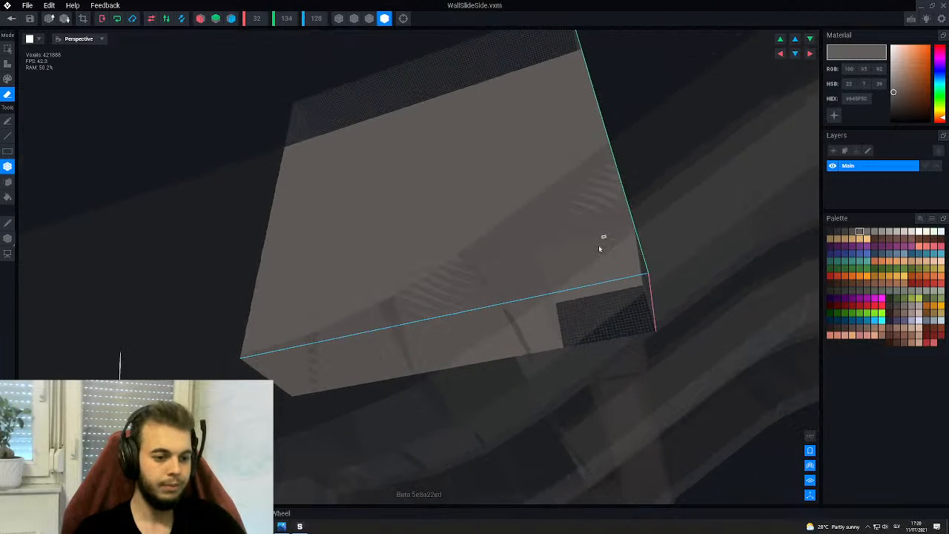
{"action": "right_click_drag", "start_coordinate": [565, 258], "coordinate": [565, 259]}
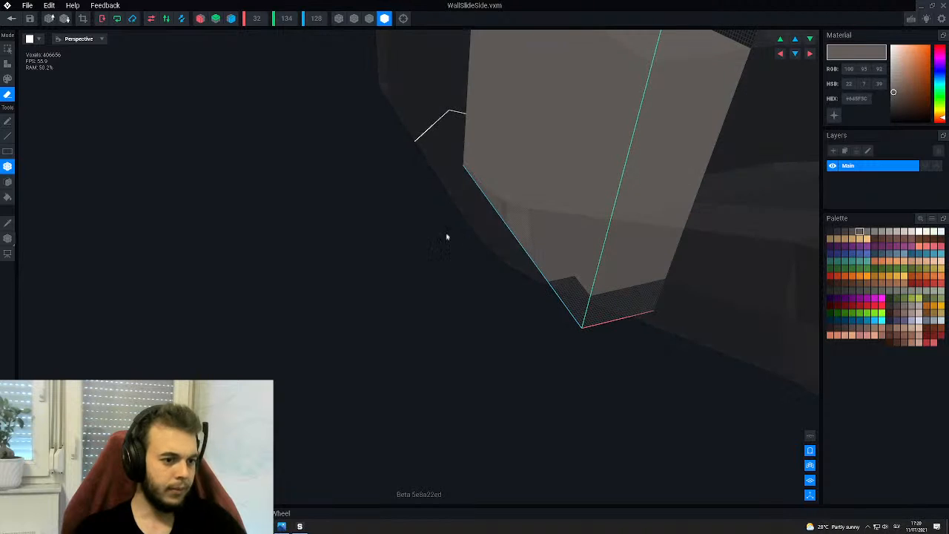
{"action": "right_click_drag", "start_coordinate": [541, 160], "coordinate": [517, 207]}
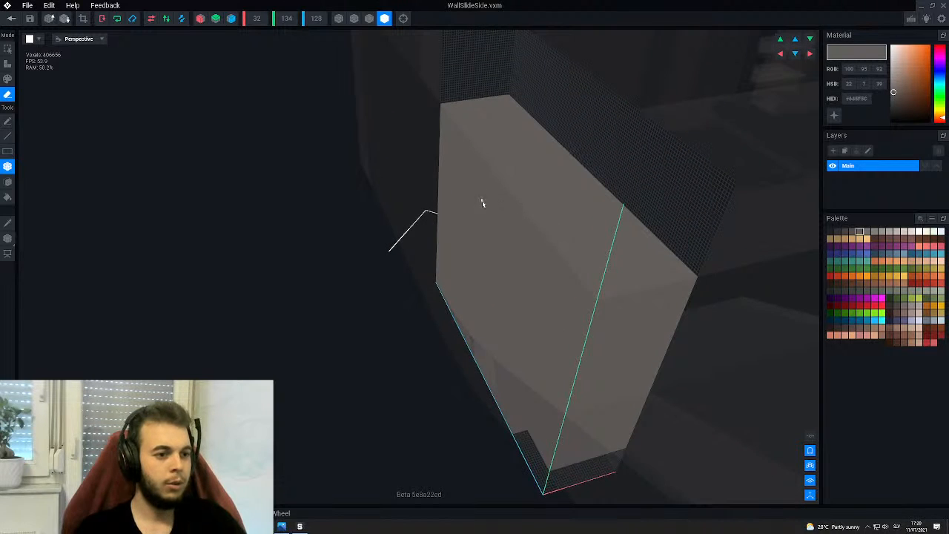
- Crop the wall's scene to fit and return to the Inflatable Castle project
{"action": "left_click", "coordinate": [83, 18]}
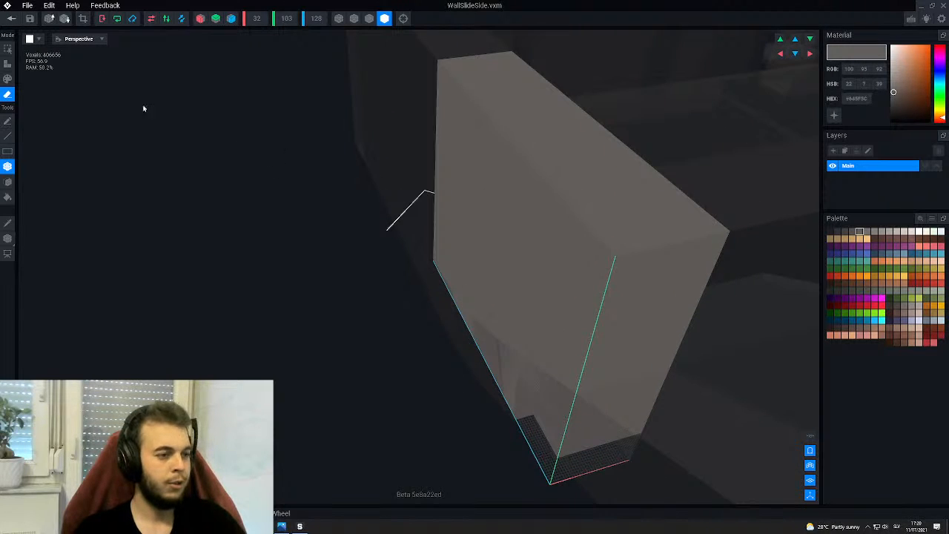
{"action": "left_click", "coordinate": [7, 238]}
{"action": "scroll", "coordinate": [540, 307], "scroll_direction": "down", "scroll_amount": 3}
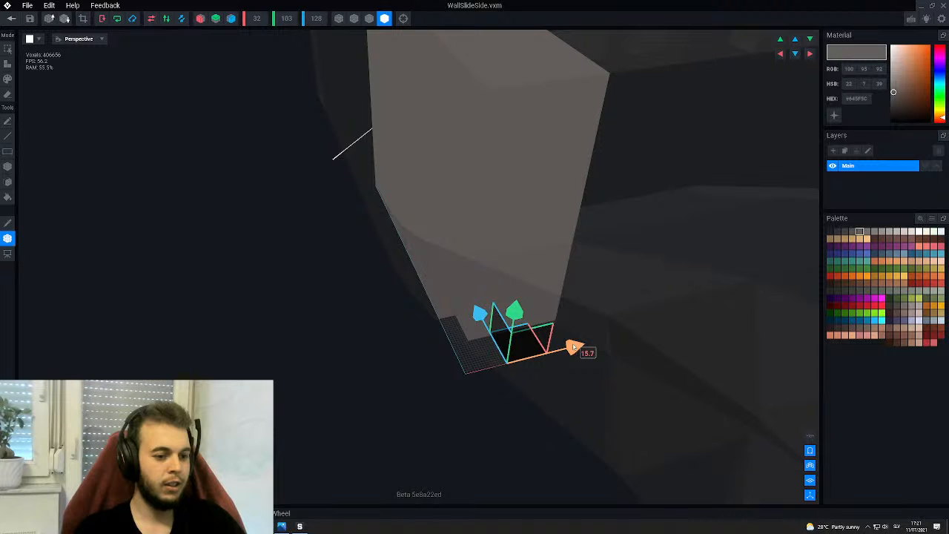
{"action": "right_click_drag", "start_coordinate": [574, 347], "coordinate": [426, 265]}
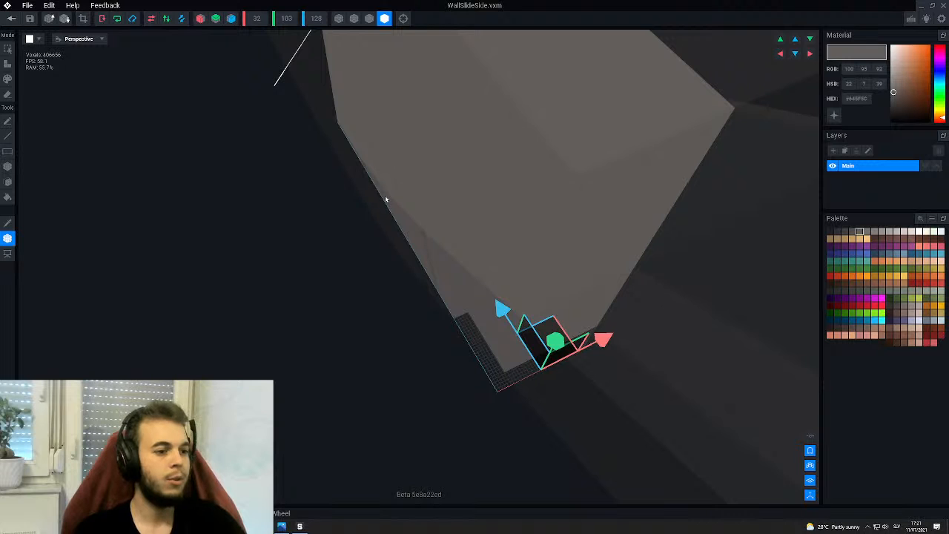
{"action": "right_click_drag", "start_coordinate": [386, 198], "coordinate": [383, 181]}
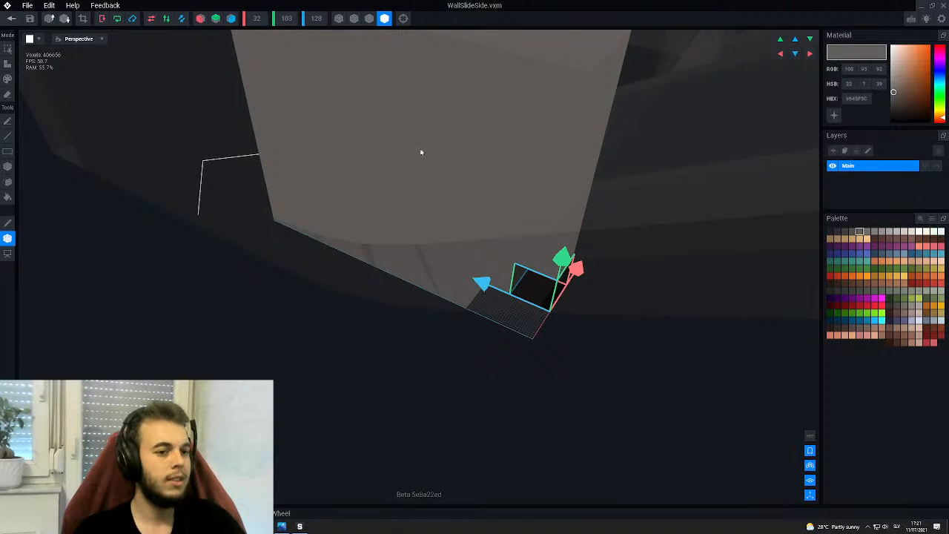
{"action": "scroll", "coordinate": [420, 152], "scroll_direction": "down", "scroll_amount": 3}
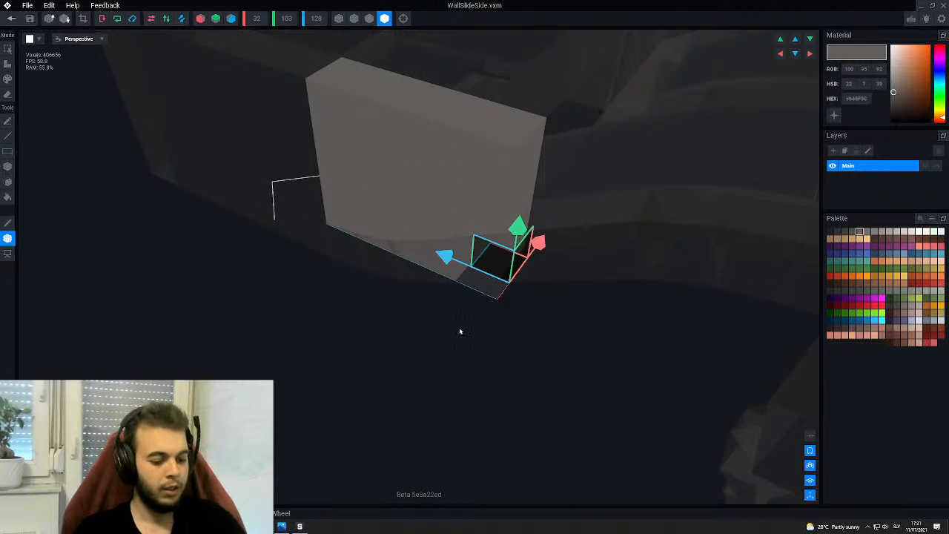
{"action": "key", "text": "e"}
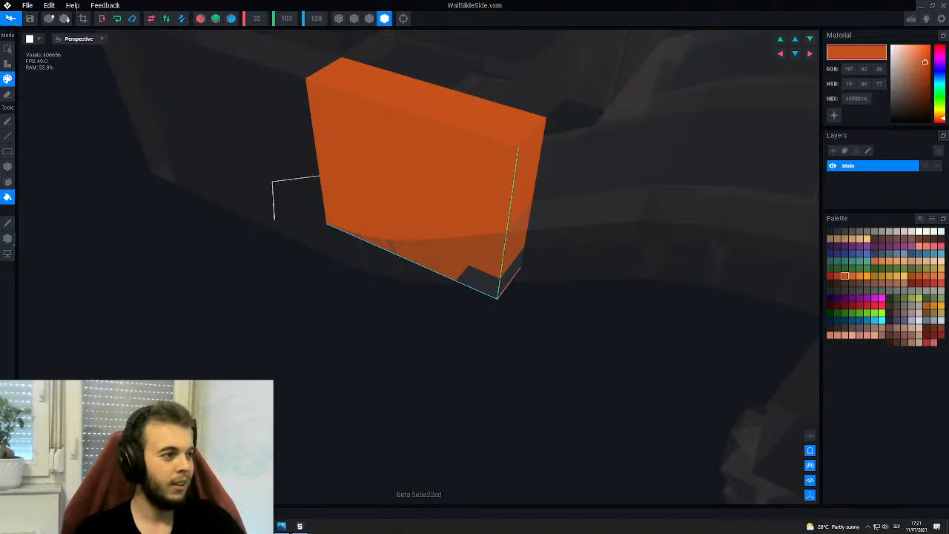
{"action": "left_click", "coordinate": [9, 17]}
- Save the wall edits and inspect the orange wall beneath the slide
{"action": "left_click", "coordinate": [408, 172]}
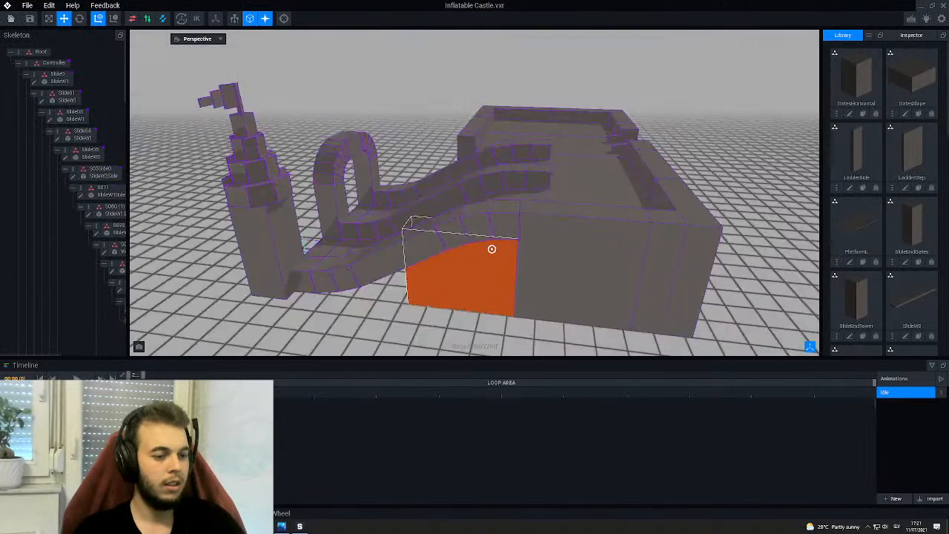
{"action": "right_click_drag", "start_coordinate": [492, 248], "coordinate": [475, 132]}
{"action": "scroll", "coordinate": [423, 114], "scroll_direction": "down", "scroll_amount": 1}
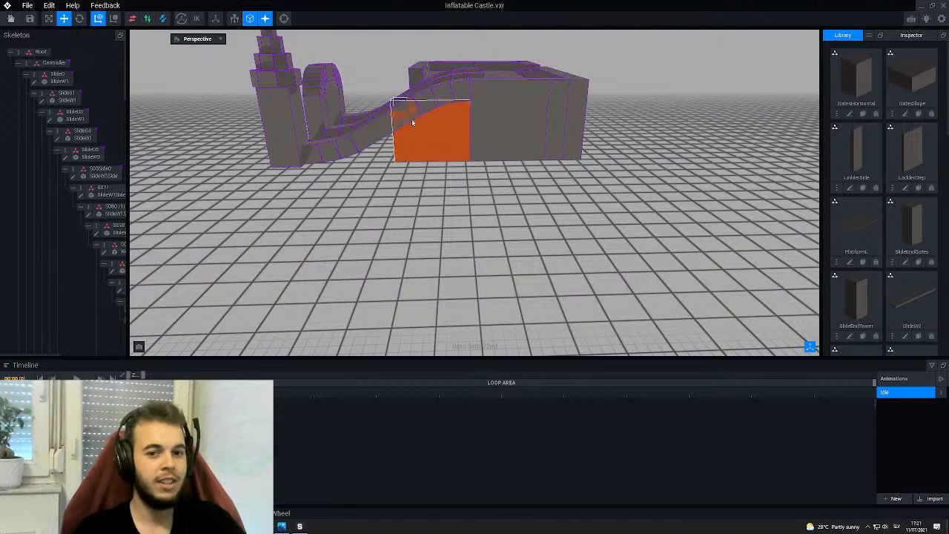
{"action": "right_click_drag", "start_coordinate": [390, 165], "coordinate": [390, 165]}
{"action": "scroll", "coordinate": [400, 141], "scroll_direction": "up", "scroll_amount": 5}
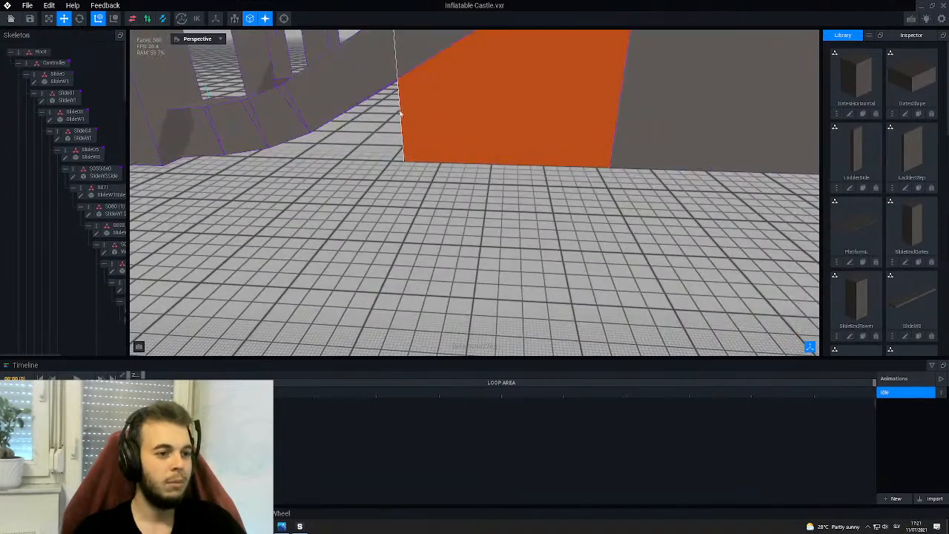
{"action": "middle_click_drag", "start_coordinate": [410, 78], "coordinate": [396, 126]}
{"action": "scroll", "coordinate": [397, 131], "scroll_direction": "up", "scroll_amount": 1}
{"action": "right_click_drag", "start_coordinate": [407, 145], "coordinate": [442, 177]}
{"action": "scroll", "coordinate": [412, 134], "scroll_direction": "down", "scroll_amount": 6}
{"action": "scroll", "coordinate": [441, 137], "scroll_direction": "down", "scroll_amount": 5}
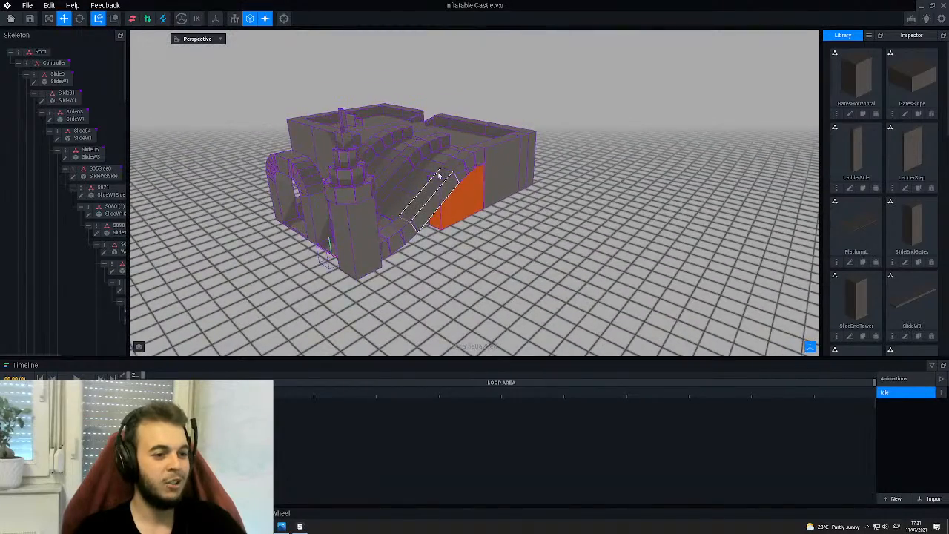
{"action": "scroll", "coordinate": [436, 175], "scroll_direction": "up", "scroll_amount": 5}
{"action": "right_click_drag", "start_coordinate": [415, 142], "coordinate": [381, 117]}
{"action": "scroll", "coordinate": [414, 141], "scroll_direction": "down", "scroll_amount": 5}
{"action": "scroll", "coordinate": [381, 119], "scroll_direction": "up", "scroll_amount": 2}
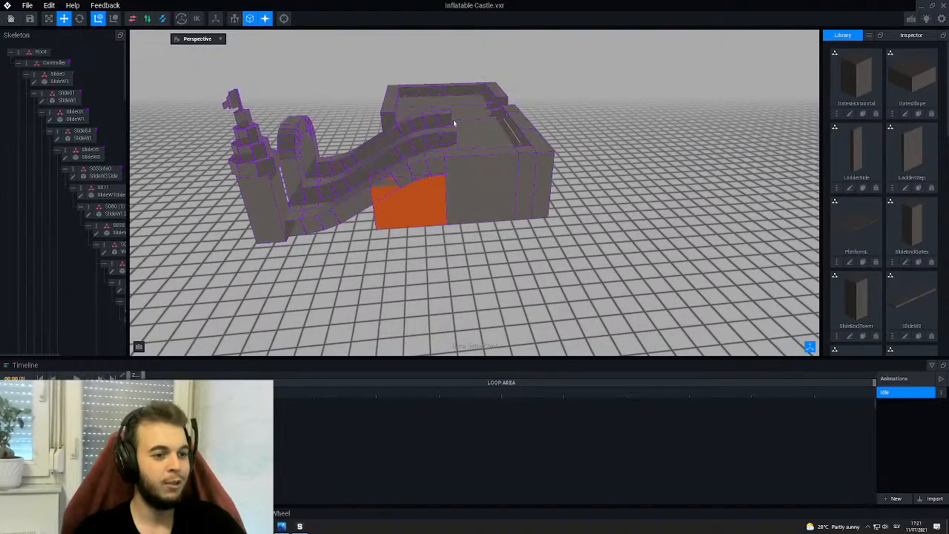
- Orbit under the platform to inspect the ladder and the walls beside it
{"action": "right_click_drag", "start_coordinate": [454, 122], "coordinate": [554, 148]}
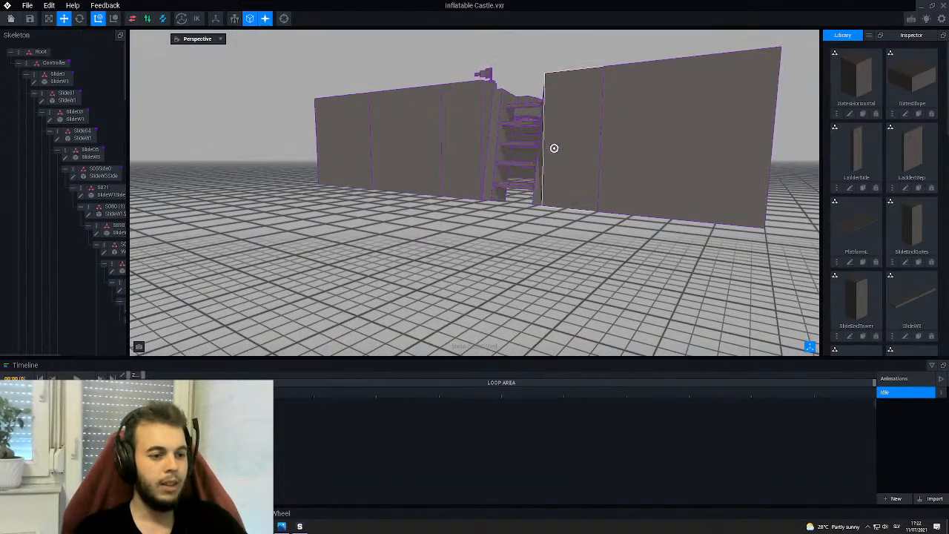
{"action": "scroll", "coordinate": [494, 181], "scroll_direction": "up", "scroll_amount": 5}
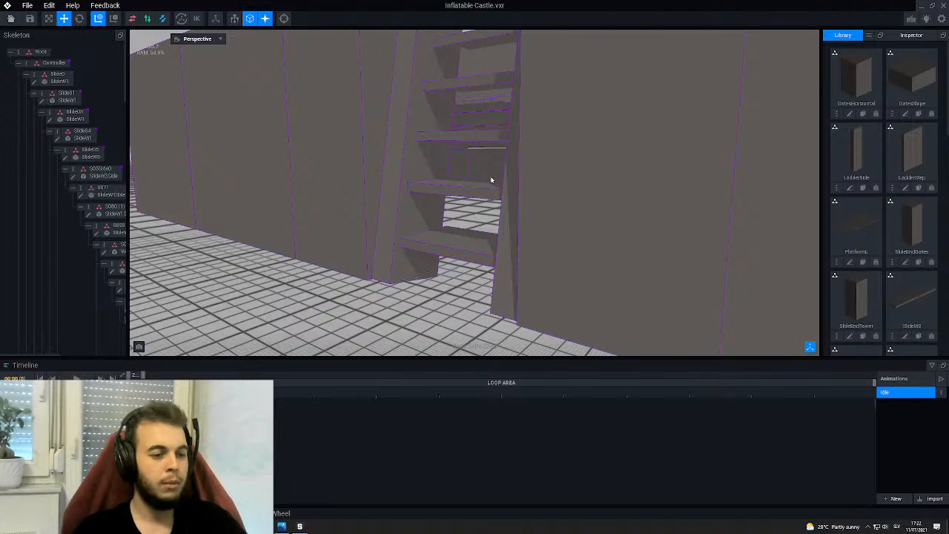
{"action": "scroll", "coordinate": [492, 181], "scroll_direction": "down", "scroll_amount": 5}
{"action": "right_click_drag", "start_coordinate": [495, 148], "coordinate": [496, 146]}
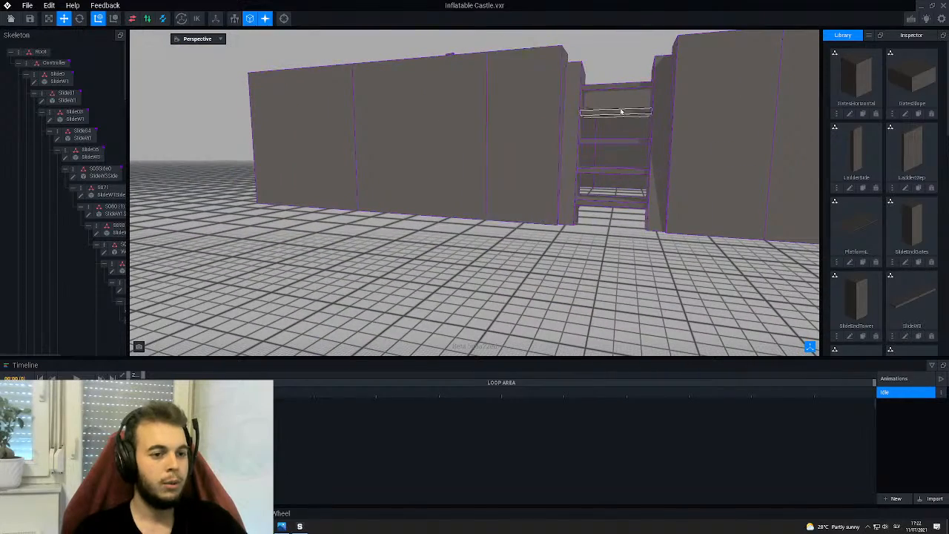
{"action": "right_click_drag", "start_coordinate": [622, 111], "coordinate": [456, 242]}
{"action": "right_click_drag", "start_coordinate": [385, 249], "coordinate": [439, 214]}
{"action": "scroll", "coordinate": [439, 213], "scroll_direction": "up", "scroll_amount": 5}
{"action": "scroll", "coordinate": [555, 250], "scroll_direction": "down", "scroll_amount": 8}
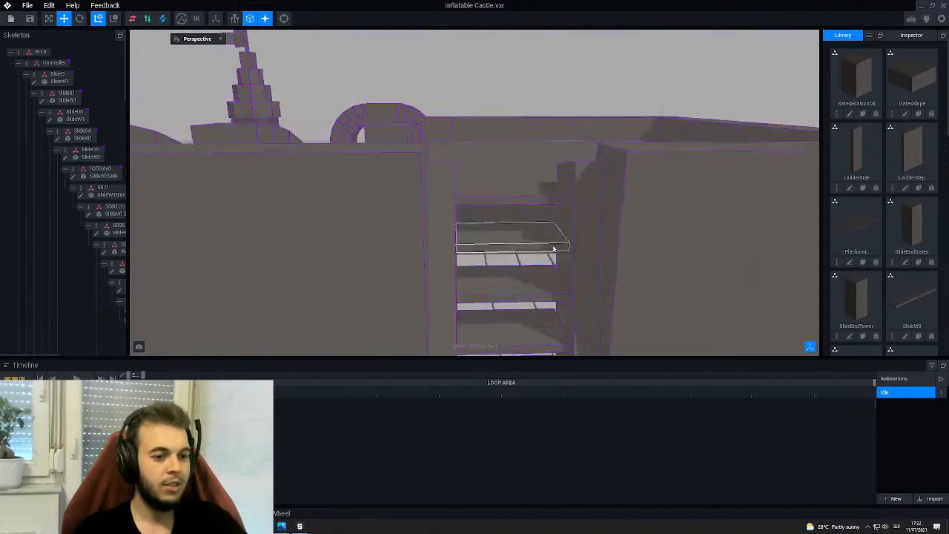
{"action": "right_click_drag", "start_coordinate": [506, 256], "coordinate": [501, 252]}
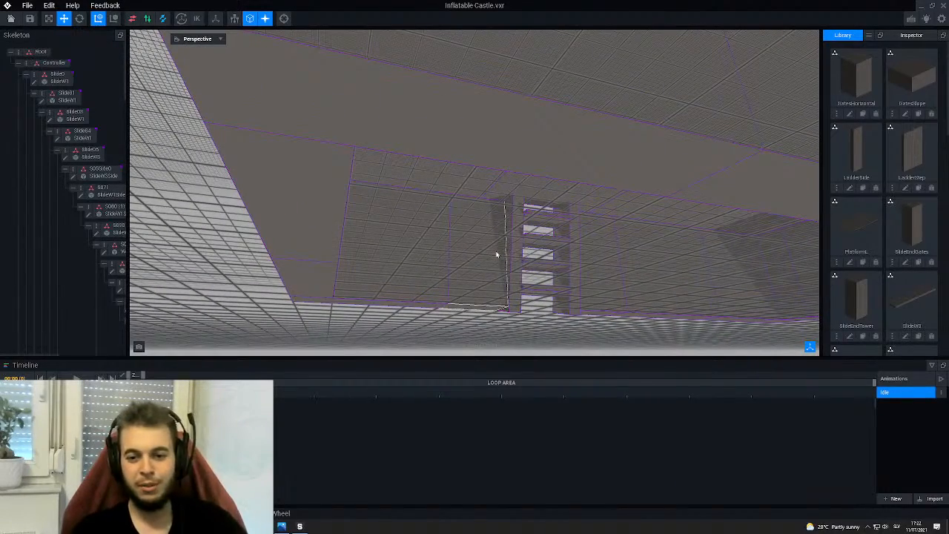
{"action": "right_click_drag", "start_coordinate": [502, 252], "coordinate": [510, 222]}
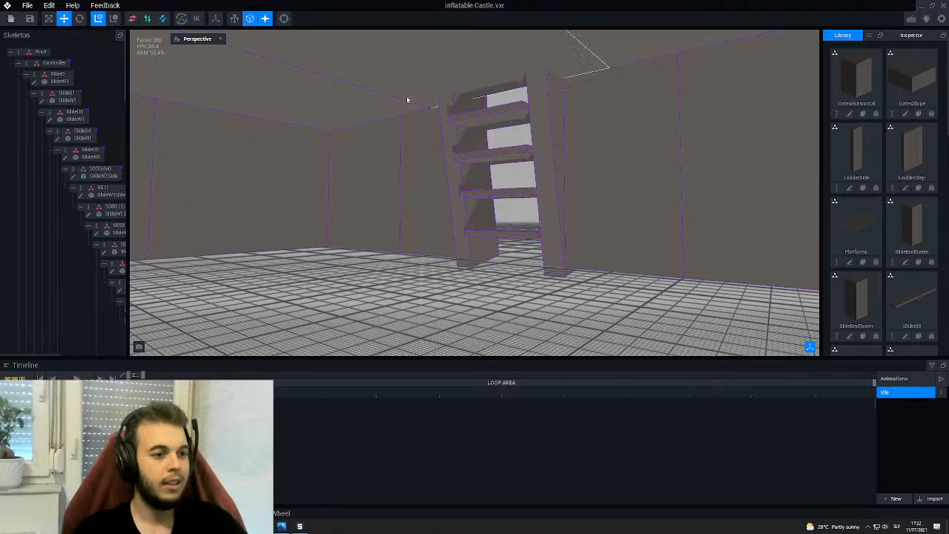
{"action": "right_click_drag", "start_coordinate": [510, 121], "coordinate": [489, 74]}
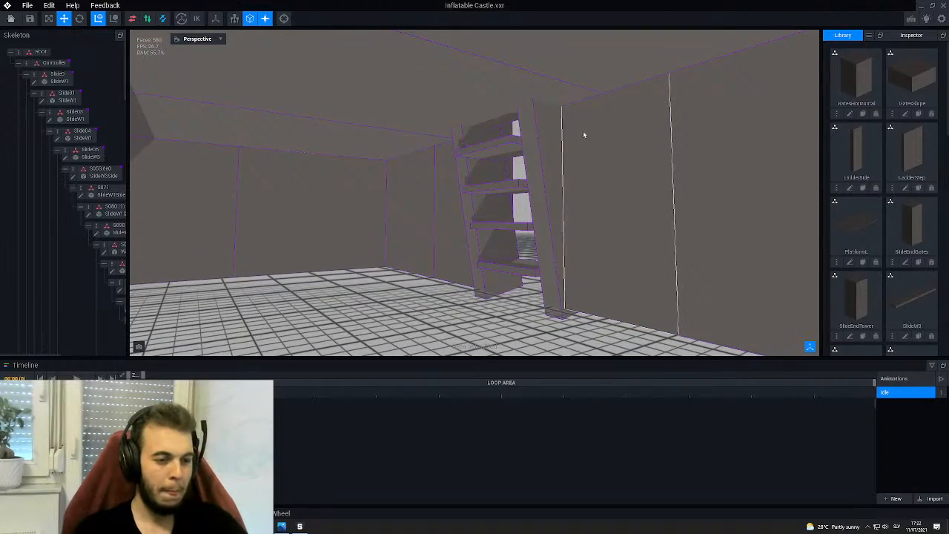
{"action": "scroll", "coordinate": [583, 138], "scroll_direction": "down", "scroll_amount": 3}
{"action": "right_click_drag", "start_coordinate": [498, 117], "coordinate": [507, 131]}
{"action": "scroll", "coordinate": [506, 131], "scroll_direction": "up", "scroll_amount": 3}
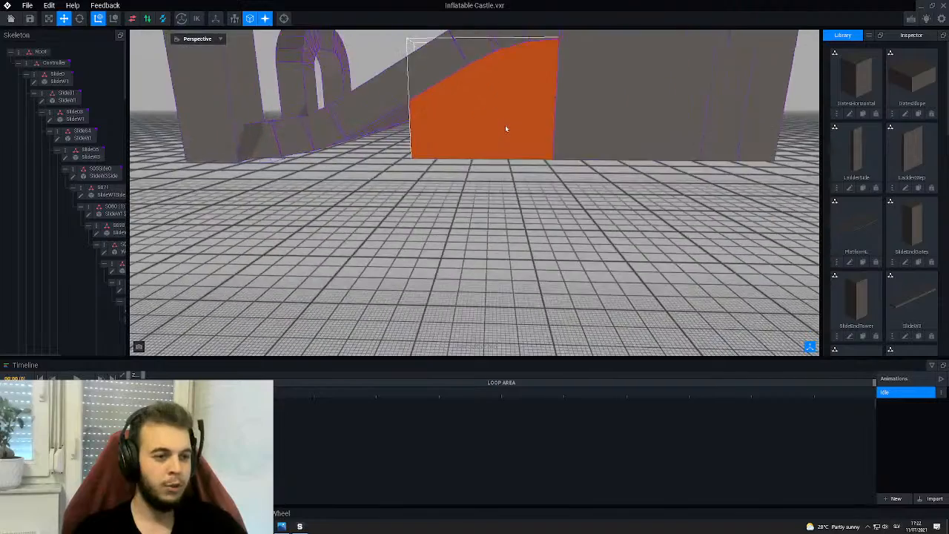
{"action": "scroll", "coordinate": [506, 128], "scroll_direction": "down", "scroll_amount": 3}
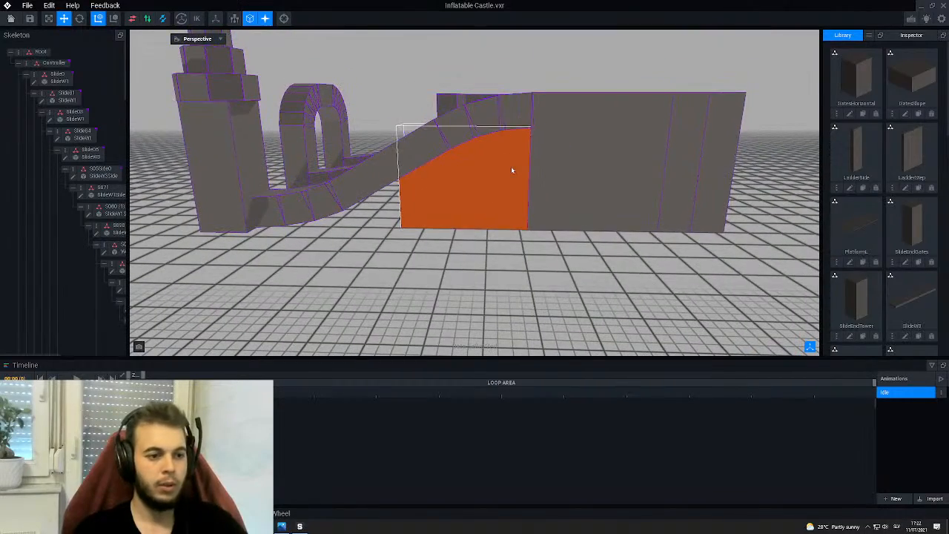
{"action": "right_click_drag", "start_coordinate": [522, 159], "coordinate": [583, 200]}
{"action": "scroll", "coordinate": [584, 200], "scroll_direction": "up", "scroll_amount": 6}
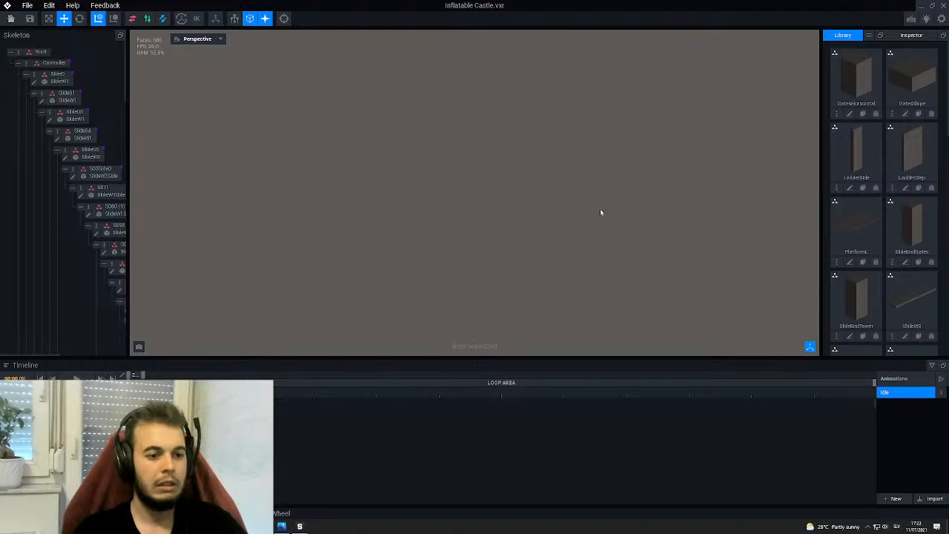
{"action": "scroll", "coordinate": [600, 212], "scroll_direction": "down", "scroll_amount": 10}
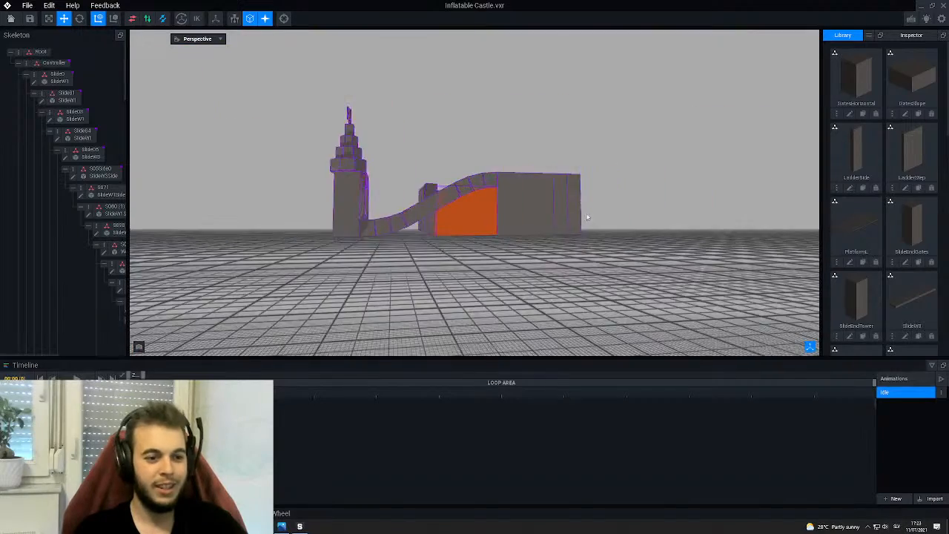
{"action": "scroll", "coordinate": [587, 217], "scroll_direction": "up", "scroll_amount": 10}
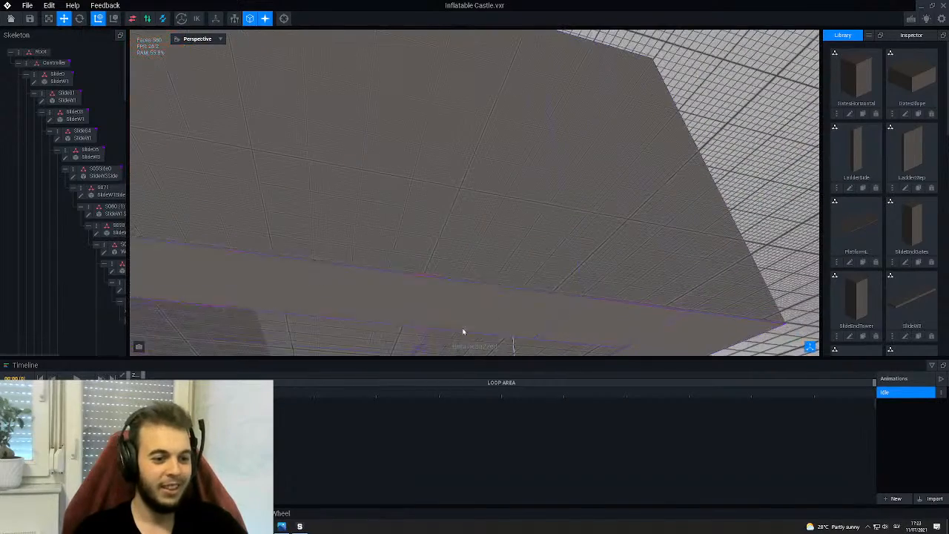
{"action": "middle_click_drag", "start_coordinate": [466, 326], "coordinate": [637, 300]}
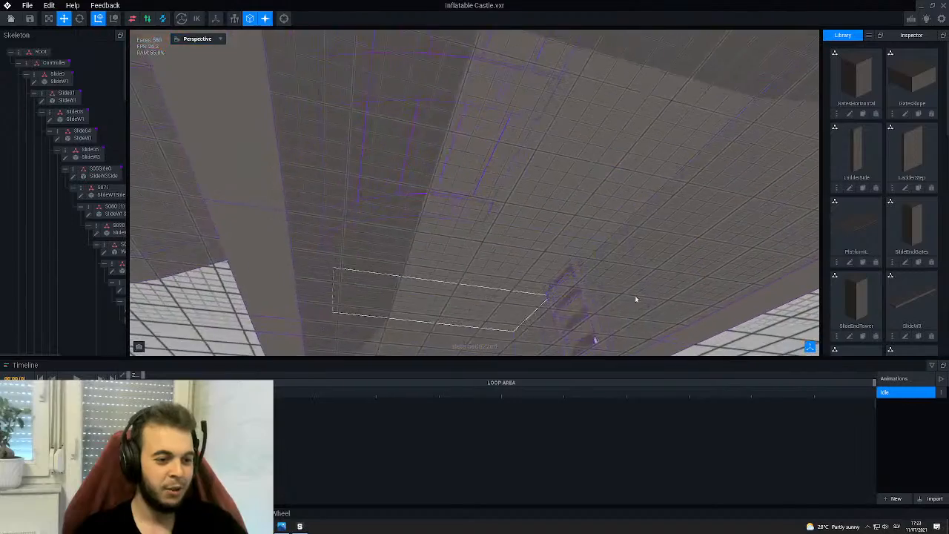
{"action": "right_click_drag", "start_coordinate": [637, 300], "coordinate": [578, 290]}
{"action": "middle_click_drag", "start_coordinate": [536, 299], "coordinate": [573, 278]}
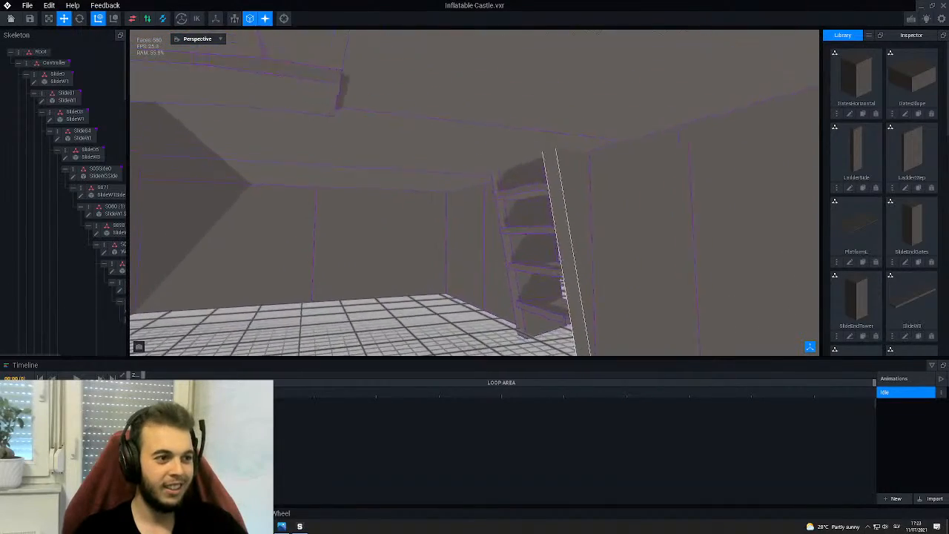
{"action": "right_click_drag", "start_coordinate": [536, 288], "coordinate": [584, 295]}
{"action": "middle_click_drag", "start_coordinate": [668, 296], "coordinate": [586, 273]}
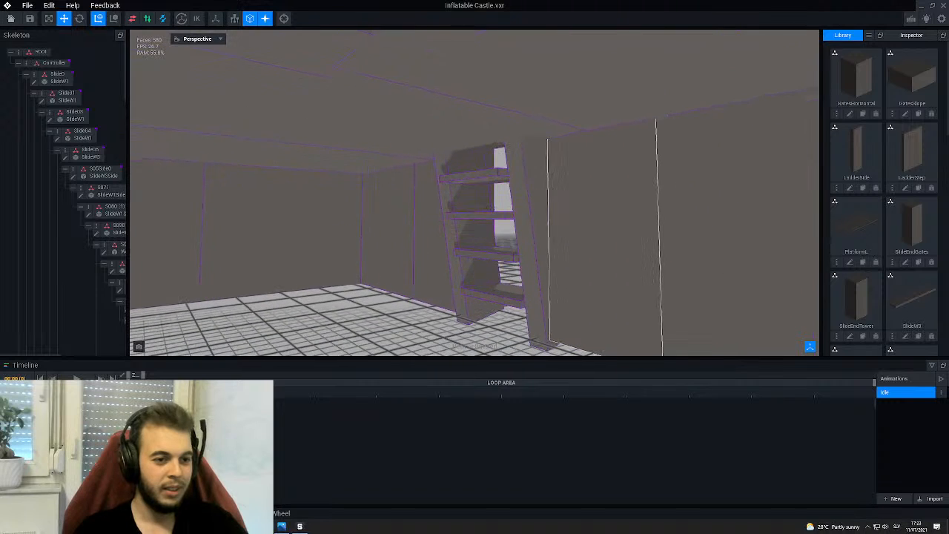
- Add a child node named WallInside under the wall next to the ladder
{"action": "left_click", "coordinate": [574, 244]}
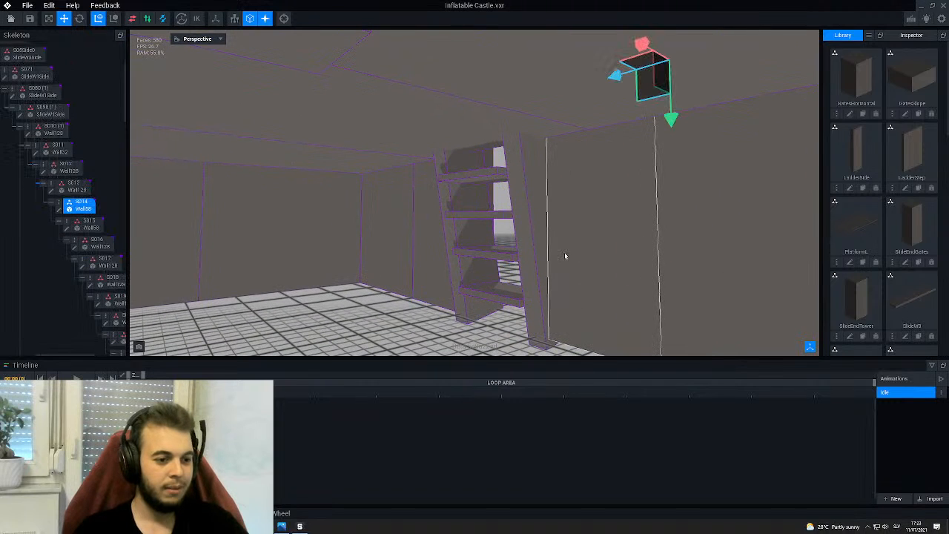
{"action": "right_click", "coordinate": [58, 204]}
{"action": "left_click", "coordinate": [80, 215]}
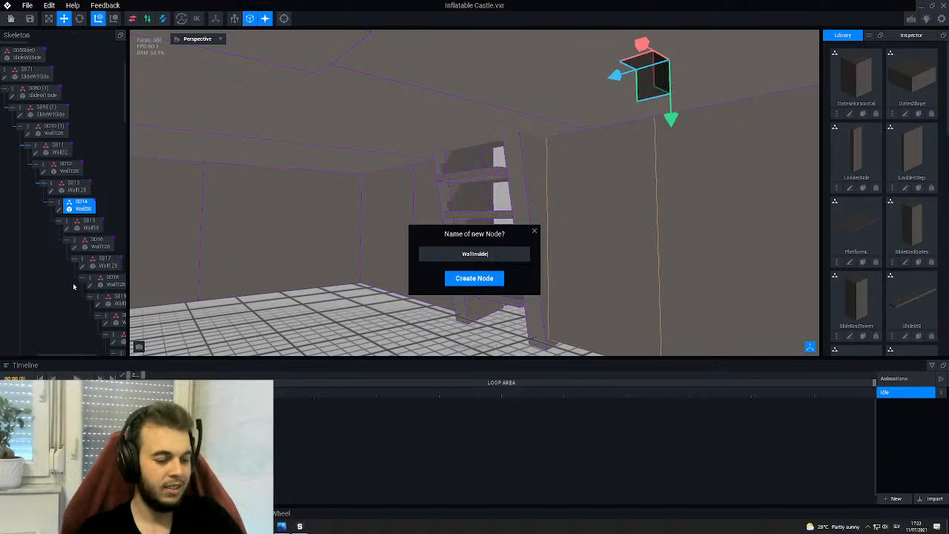
{"action": "type", "text": "WallInside"}
{"action": "key", "text": "Return"}
{"action": "scroll", "coordinate": [74, 287], "scroll_direction": "down", "scroll_amount": 5}
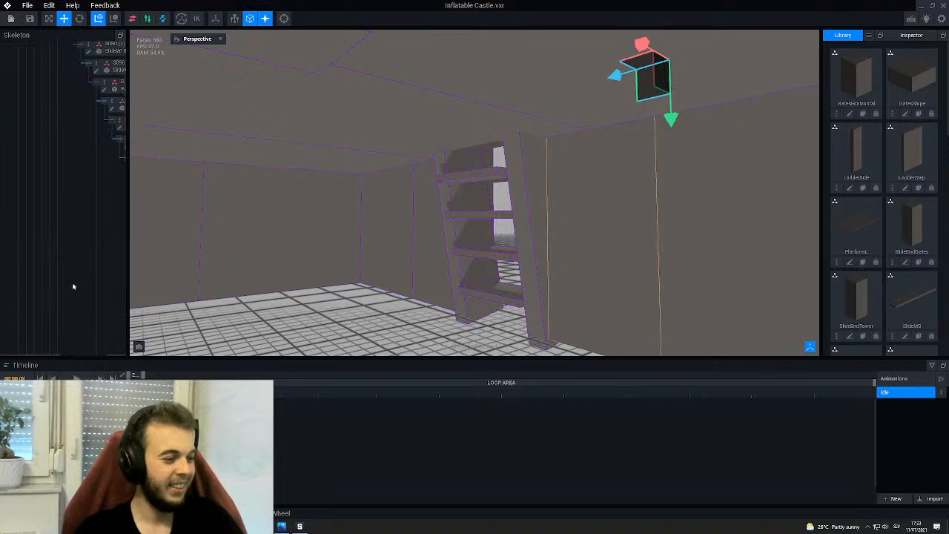
{"action": "left_click_drag", "start_coordinate": [40, 358], "coordinate": [73, 356]}
{"action": "left_click", "coordinate": [97, 258]}
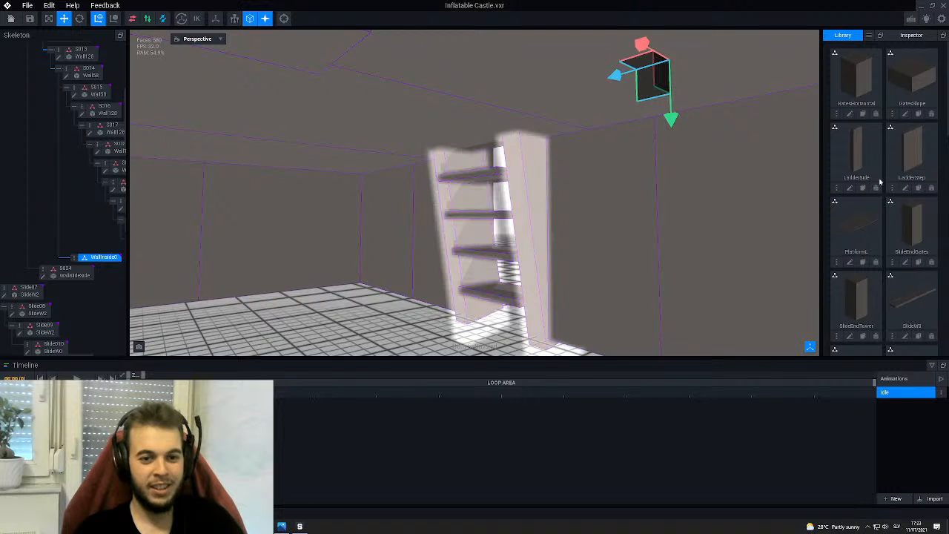
- Clone Wall128 as WallInside, attach it to node WallInside0, and lower it about 31 units
{"action": "scroll", "coordinate": [880, 181], "scroll_direction": "down", "scroll_amount": 3}
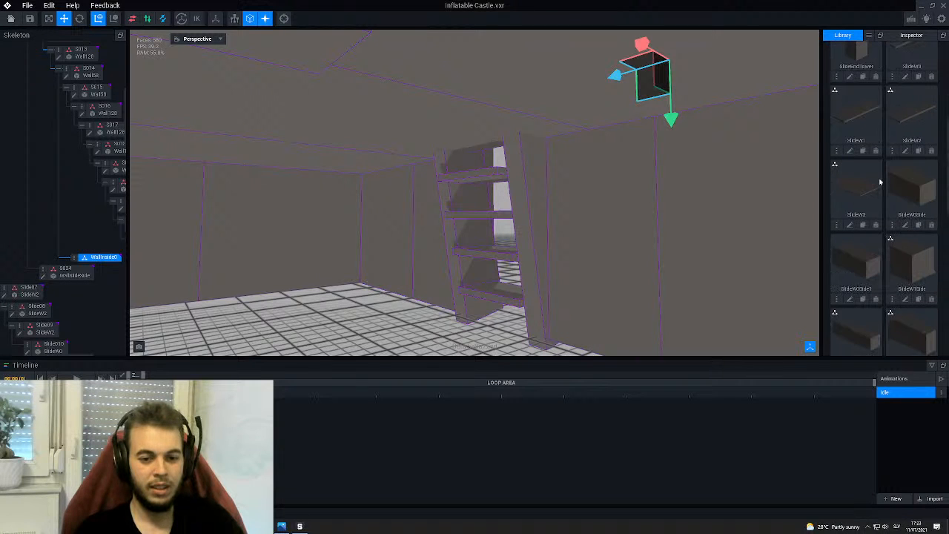
{"action": "scroll", "coordinate": [879, 185], "scroll_direction": "down", "scroll_amount": 5}
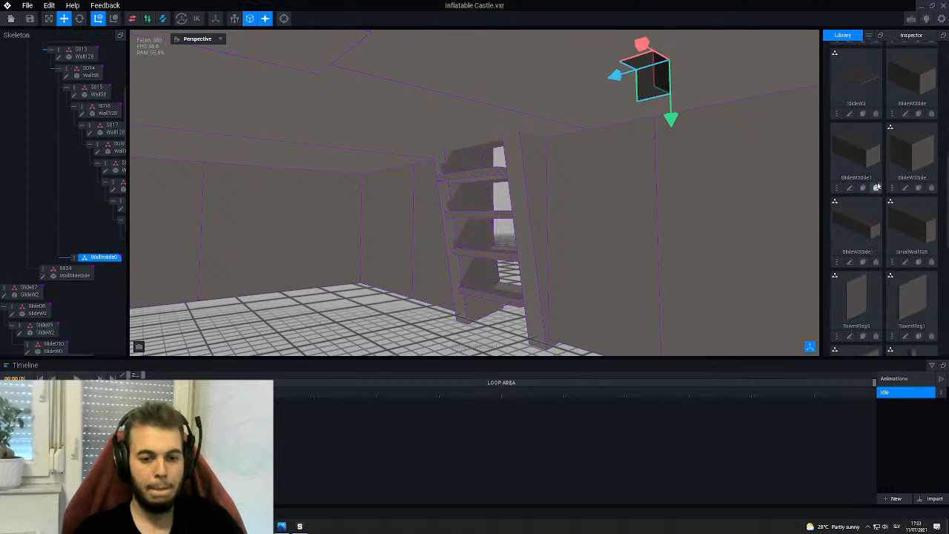
{"action": "scroll", "coordinate": [887, 185], "scroll_direction": "down", "scroll_amount": 3}
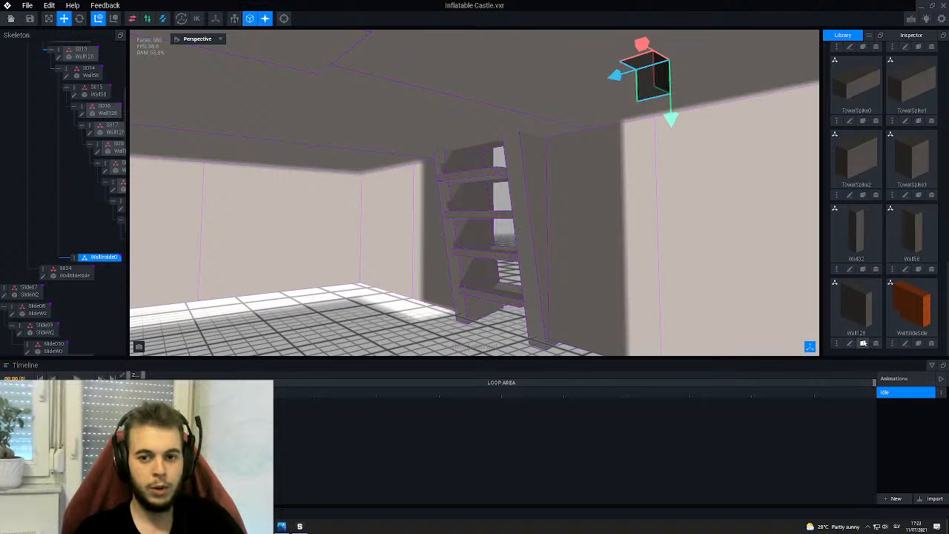
{"action": "left_click", "coordinate": [863, 344]}
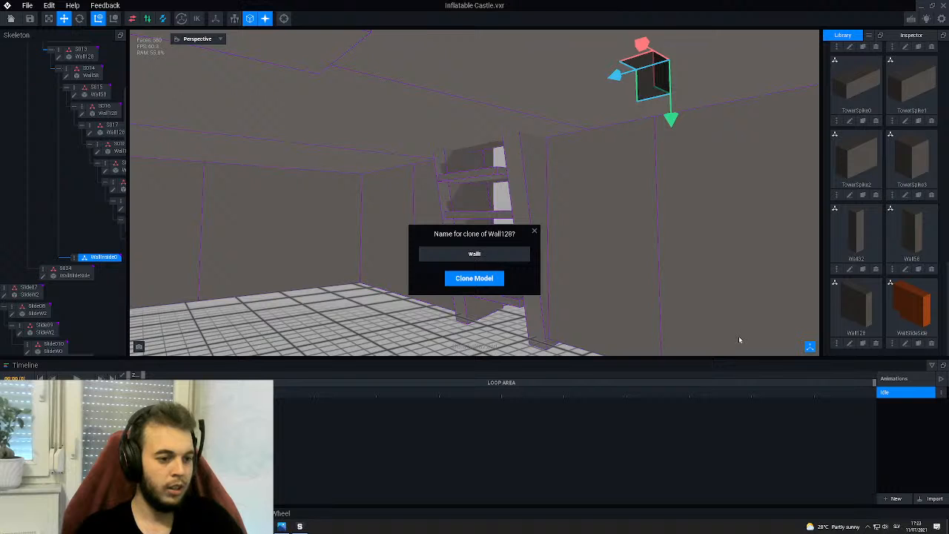
{"action": "key", "text": "Return"}
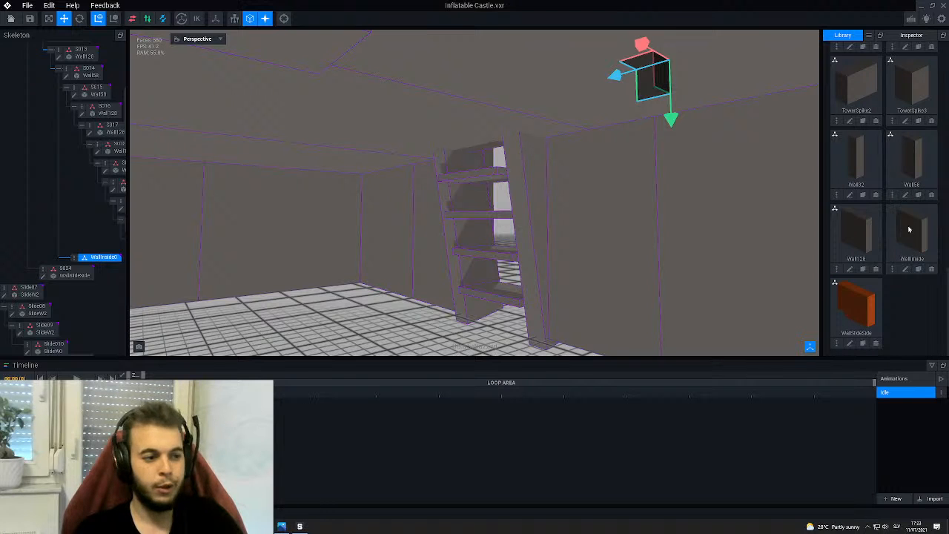
{"action": "left_click_drag", "start_coordinate": [910, 230], "coordinate": [110, 259]}
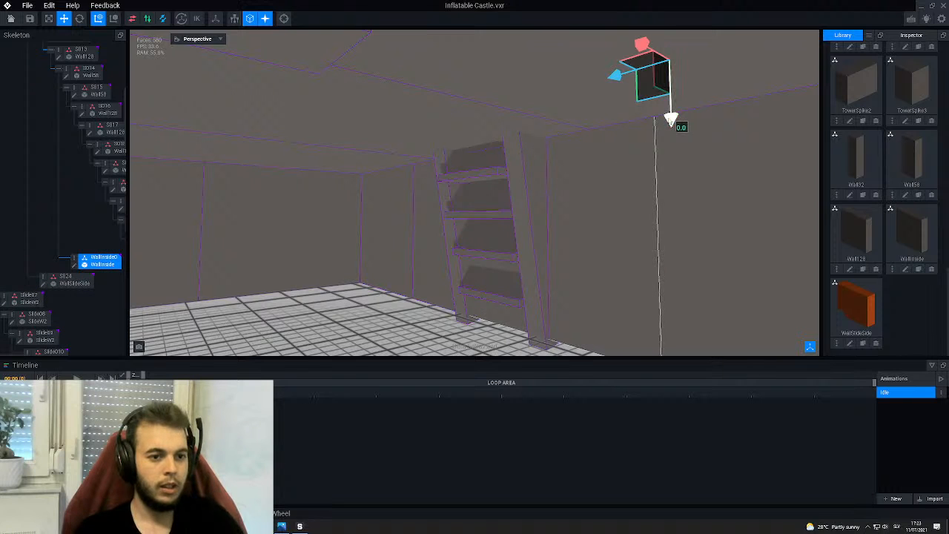
{"action": "left_click_drag", "start_coordinate": [670, 121], "coordinate": [670, 172]}
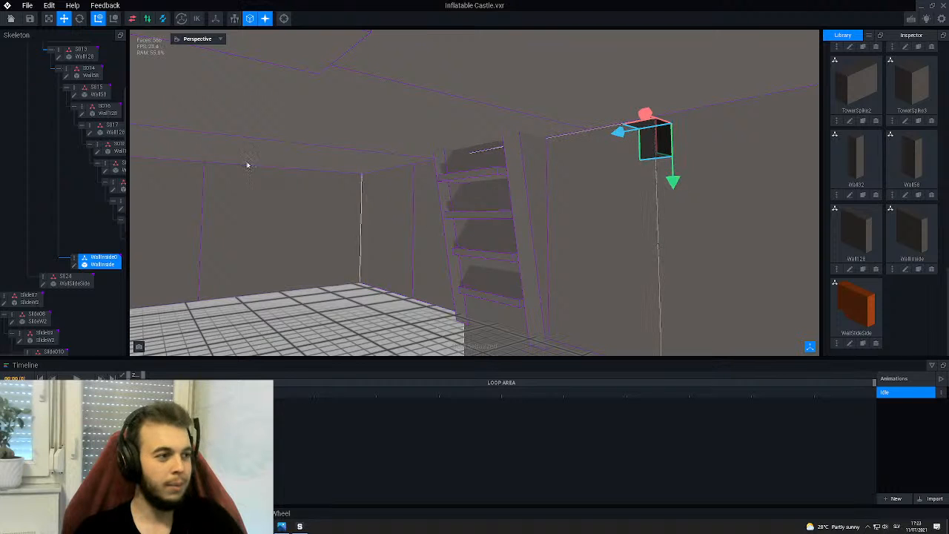
- Rotate the WallInside wall to 270° so it stands upright
{"action": "left_click", "coordinate": [79, 18]}
{"action": "left_click_drag", "start_coordinate": [635, 130], "coordinate": [665, 133]}
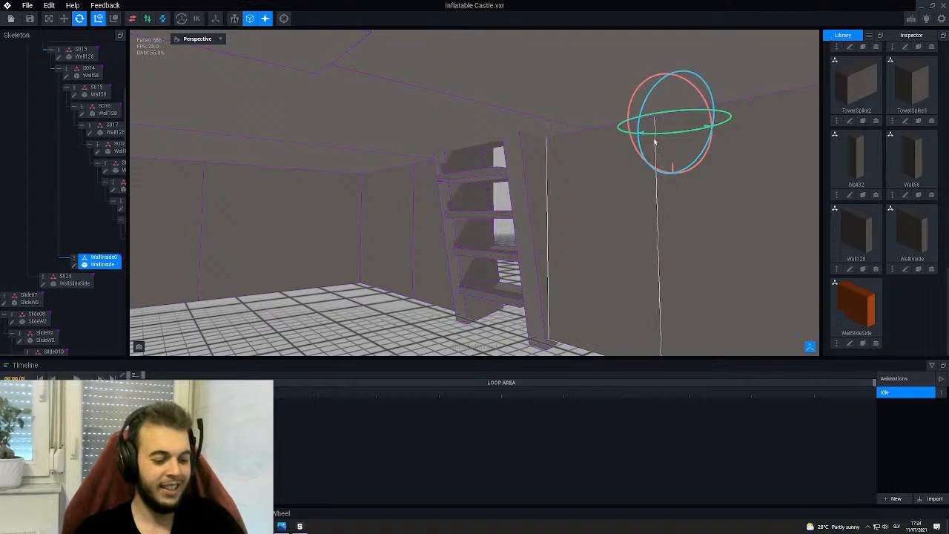
{"action": "key", "text": "ctrl+z"}
{"action": "right_click_drag", "start_coordinate": [633, 118], "coordinate": [481, 194]}
{"action": "left_click_drag", "start_coordinate": [483, 194], "coordinate": [521, 219]}
{"action": "right_click_drag", "start_coordinate": [522, 218], "coordinate": [270, 133]}
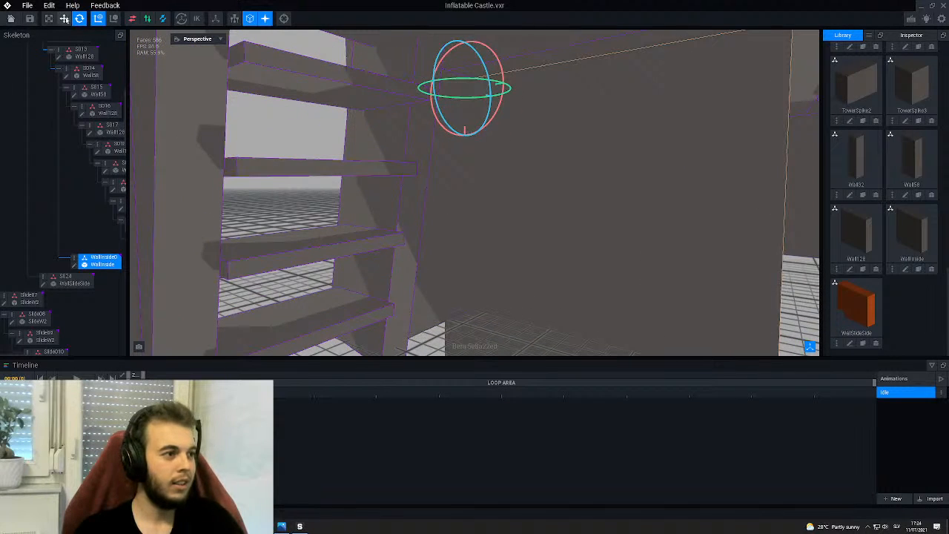
- Slide the WallInside wall left along its axis until it sits beside the ladder
{"action": "left_click", "coordinate": [65, 19]}
{"action": "left_click_drag", "start_coordinate": [511, 81], "coordinate": [542, 87]}
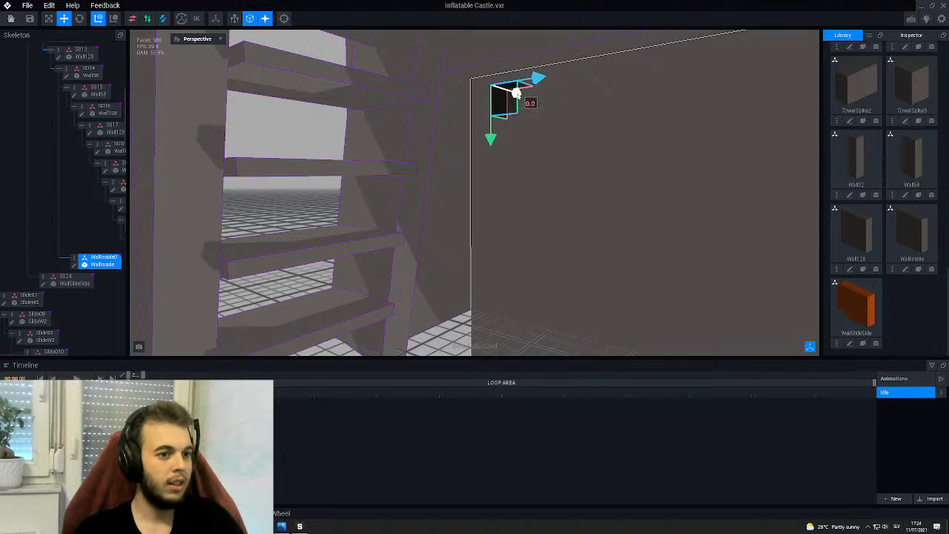
{"action": "left_click_drag", "start_coordinate": [517, 92], "coordinate": [493, 100]}
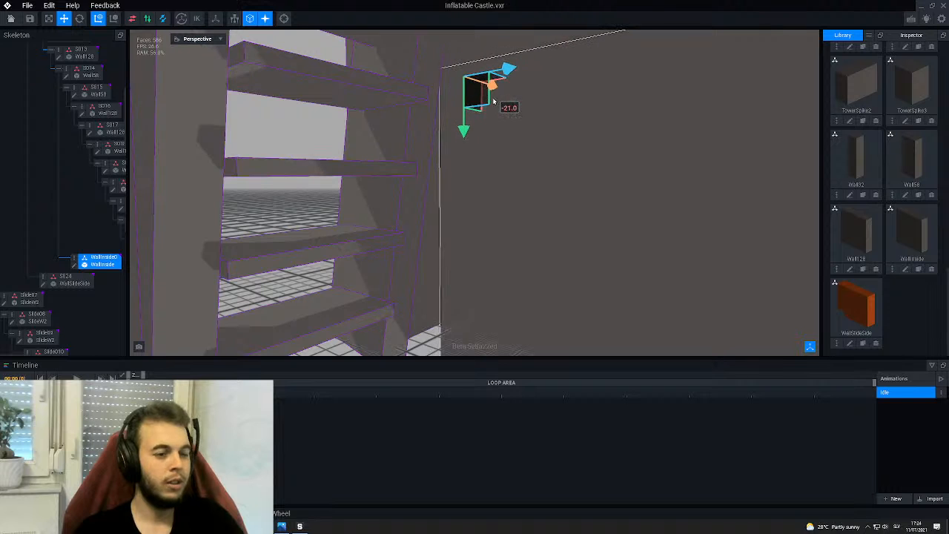
{"action": "scroll", "coordinate": [505, 126], "scroll_direction": "down", "scroll_amount": 5}
{"action": "right_click_drag", "start_coordinate": [516, 157], "coordinate": [363, 180]}
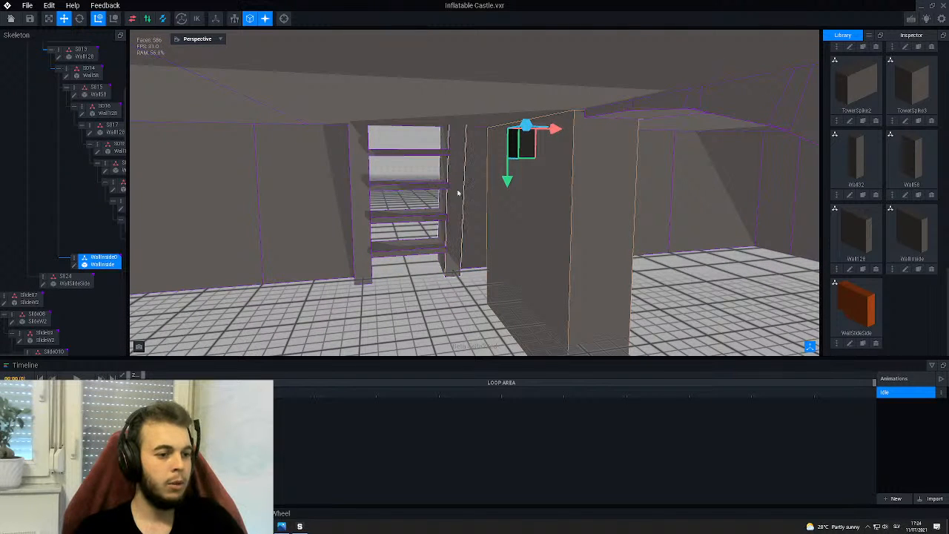
{"action": "left_click", "coordinate": [354, 195]}
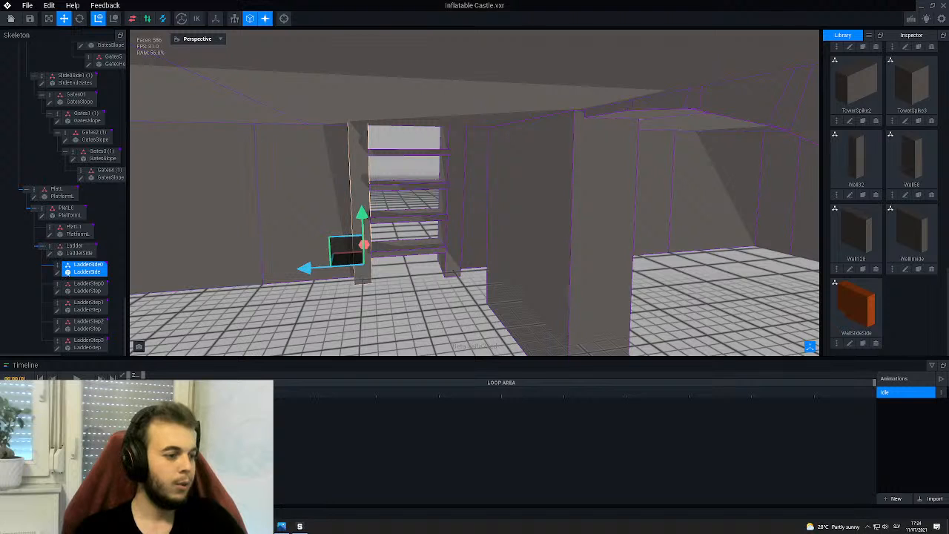
- Open the LadderStep model for voxel editing, then exit and save its changes
{"action": "left_click", "coordinate": [384, 251]}
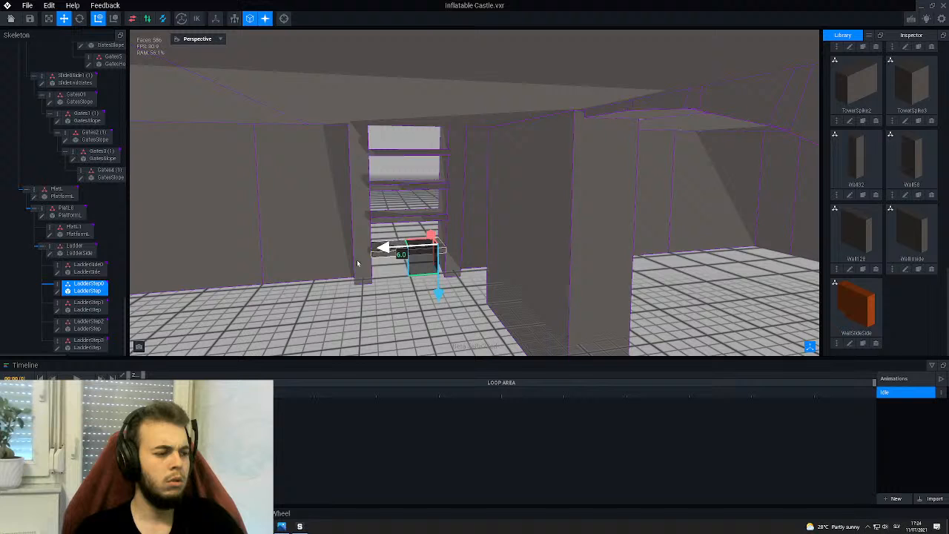
{"action": "left_click", "coordinate": [58, 292]}
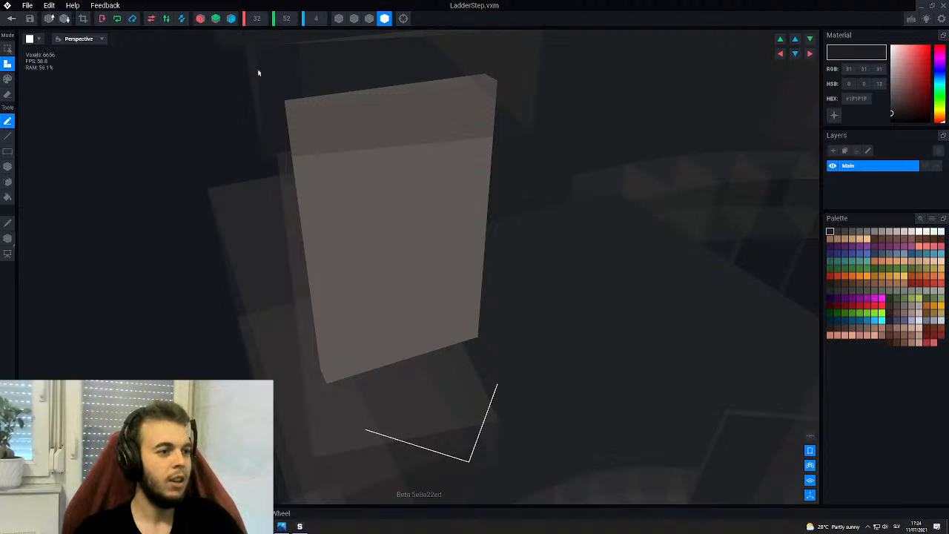
{"action": "left_click", "coordinate": [8, 17]}
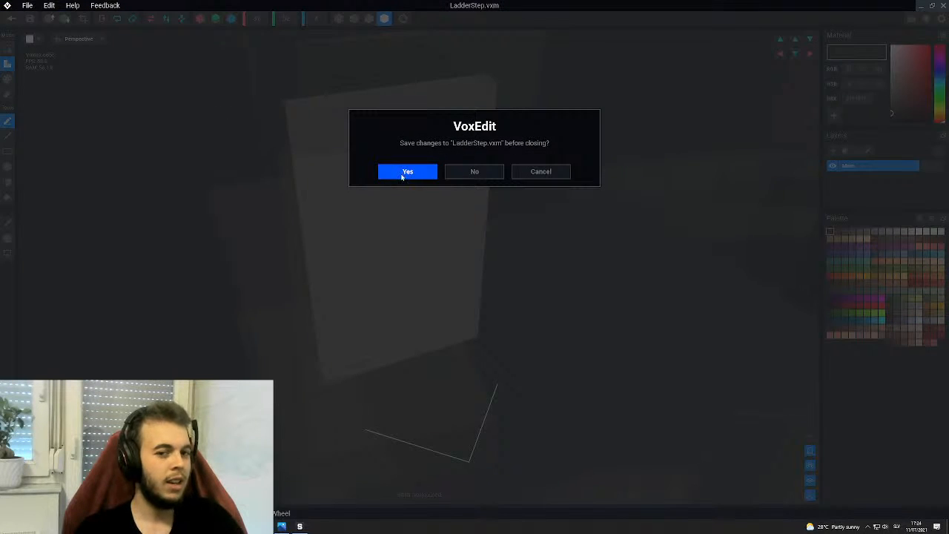
{"action": "left_click", "coordinate": [402, 178]}
- Open the LadderSide model for voxel editing, then exit and save its changes
{"action": "scroll", "coordinate": [566, 206], "scroll_direction": "down", "scroll_amount": 10}
{"action": "right_click_drag", "start_coordinate": [550, 208], "coordinate": [432, 206]}
{"action": "scroll", "coordinate": [432, 205], "scroll_direction": "up", "scroll_amount": 8}
{"action": "left_click", "coordinate": [405, 174]}
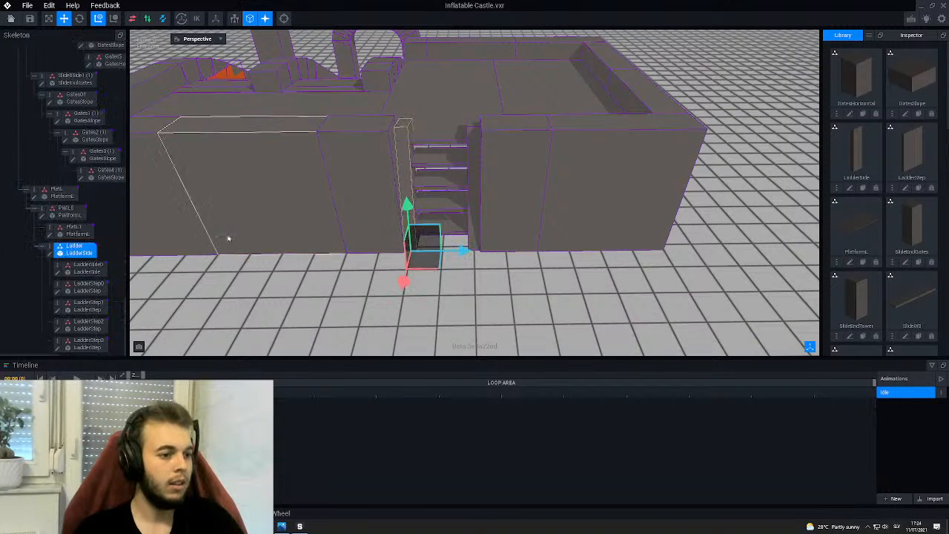
{"action": "double_click", "coordinate": [50, 254]}
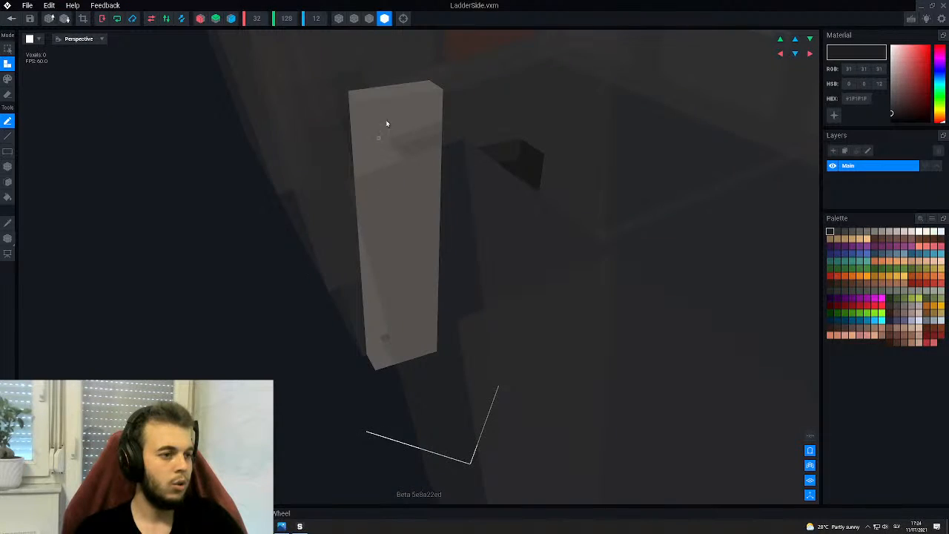
{"action": "left_click", "coordinate": [10, 17]}
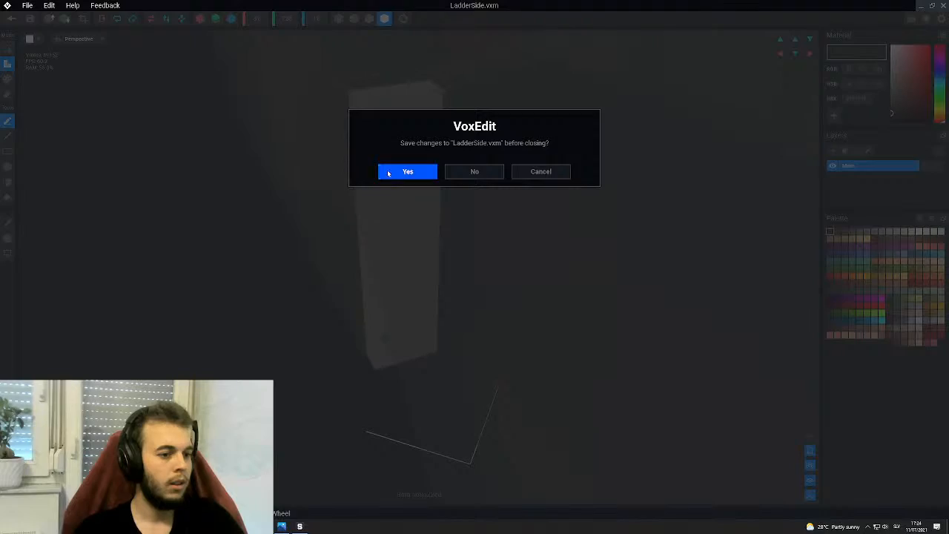
{"action": "key", "text": "Return"}
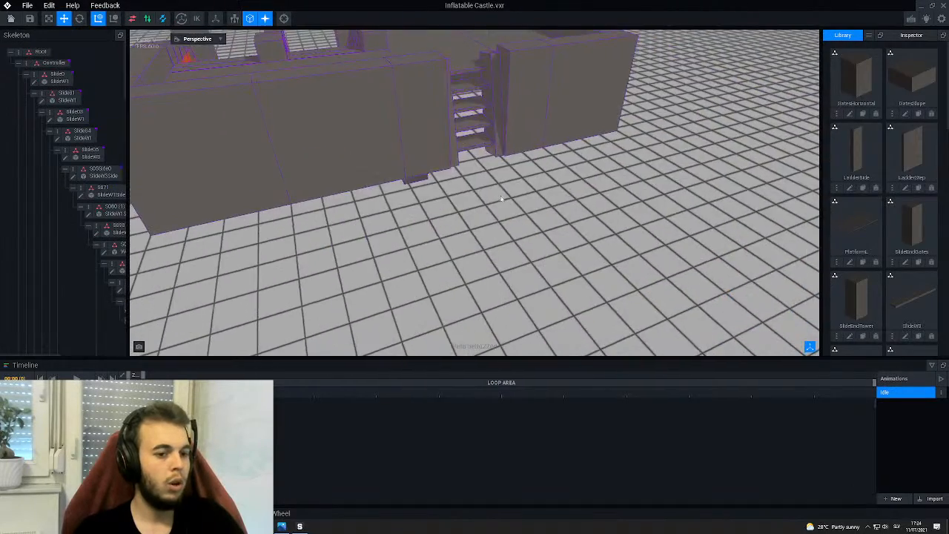
- Open the WallInside wall model in the voxel editor
{"action": "right_click_drag", "start_coordinate": [430, 119], "coordinate": [431, 119]}
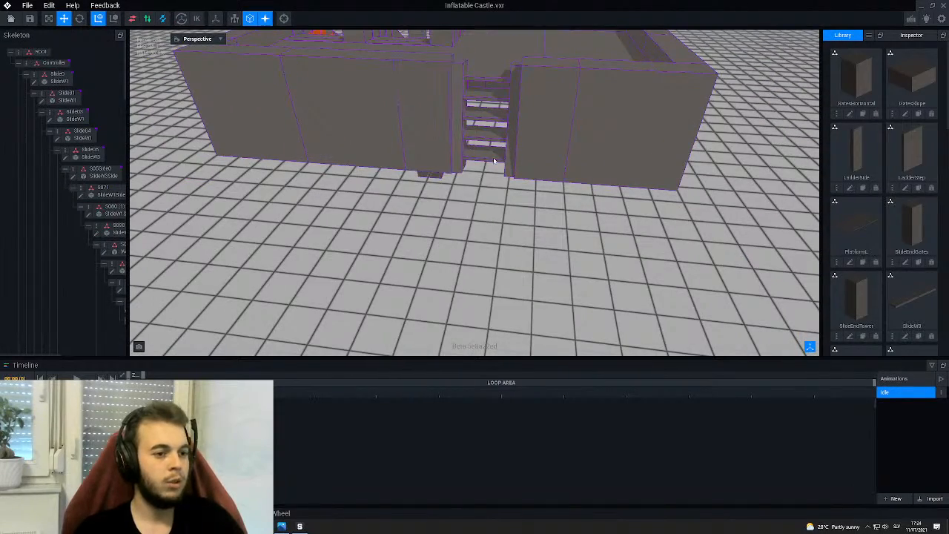
{"action": "right_click_drag", "start_coordinate": [515, 166], "coordinate": [515, 166]}
{"action": "right_click_drag", "start_coordinate": [477, 197], "coordinate": [445, 206]}
{"action": "left_click", "coordinate": [430, 219]}
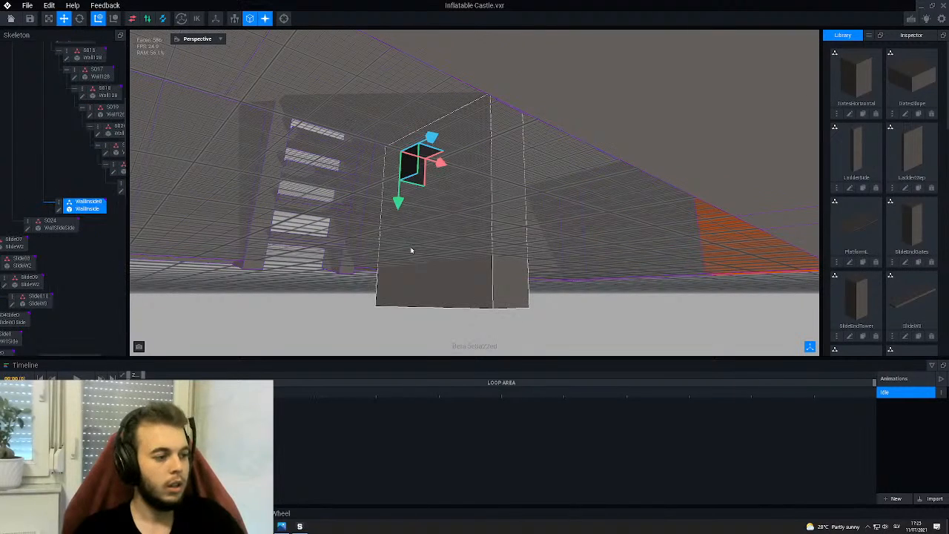
{"action": "double_click", "coordinate": [60, 211]}
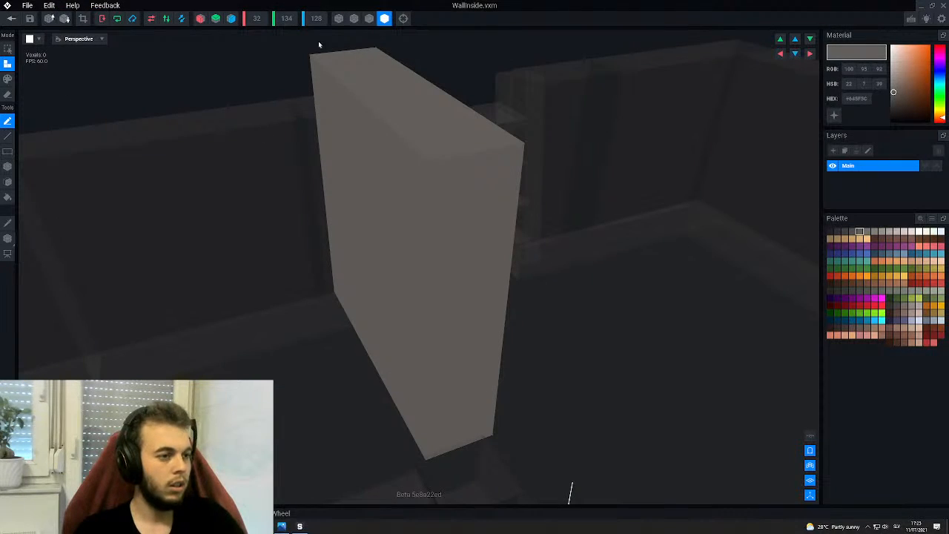
{"action": "right_click_drag", "start_coordinate": [398, 240], "coordinate": [398, 240]}
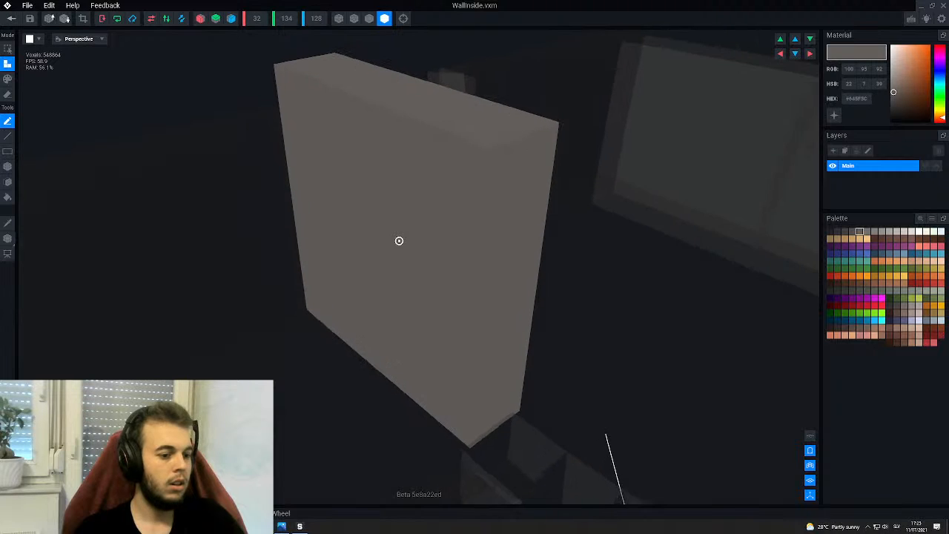
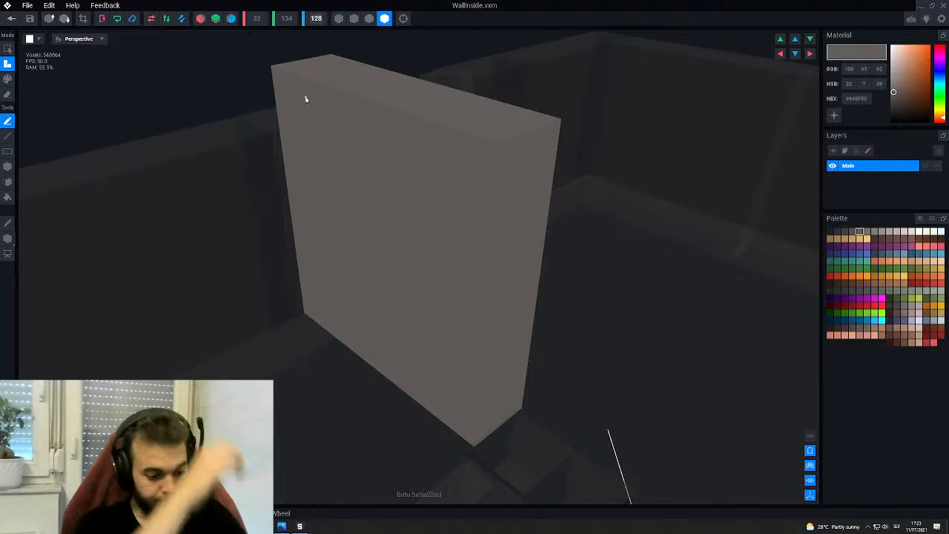
- Confirm the block size of 76 and box-erase the block's top voxels
{"action": "key", "text": "Return"}
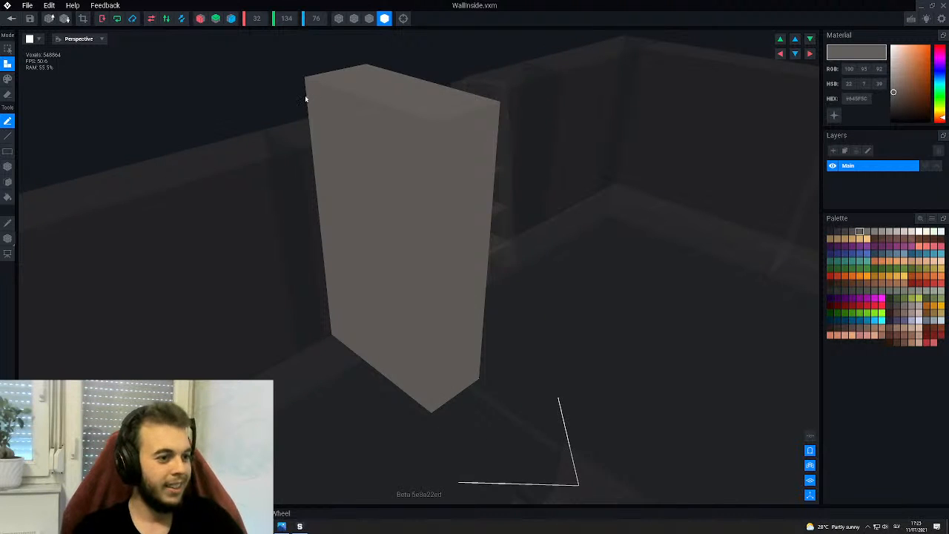
{"action": "right_click_drag", "start_coordinate": [305, 99], "coordinate": [297, 139]}
{"action": "scroll", "coordinate": [301, 245], "scroll_direction": "up", "scroll_amount": 2}
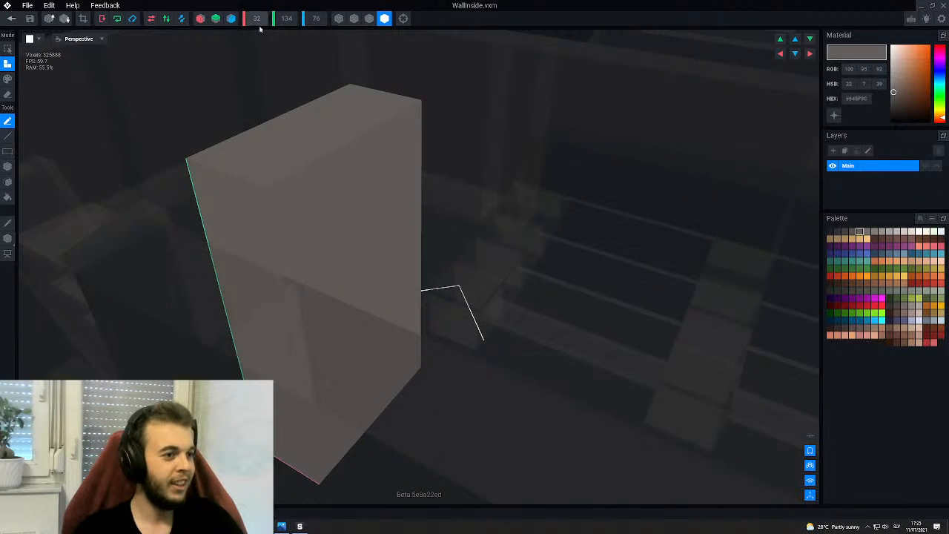
{"action": "right_click_drag", "start_coordinate": [243, 168], "coordinate": [242, 171]}
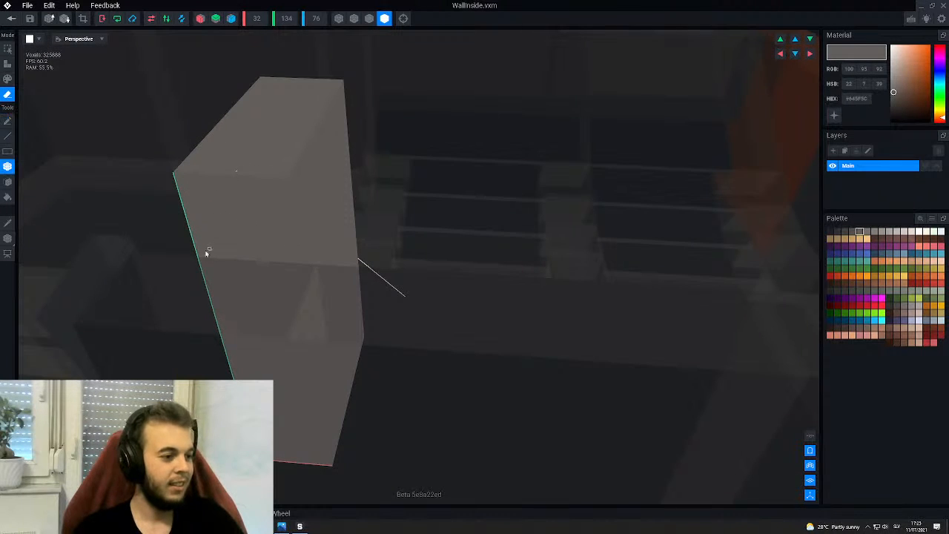
{"action": "mouse_move", "coordinate": [198, 258]}
{"action": "left_mouse_down"}
{"action": "mouse_move", "coordinate": [246, 182]}
{"action": "mouse_move", "coordinate": [343, 80]}
{"action": "left_mouse_up"}
{"action": "mouse_move", "coordinate": [343, 80]}
{"action": "right_mouse_down"}
{"action": "mouse_move", "coordinate": [307, 141]}
{"action": "mouse_move", "coordinate": [292, 140]}
{"action": "right_mouse_up"}
- Shift the 4-voxel-wide slab along its width, then exit and save WallInside.vxm
{"action": "right_click_drag", "start_coordinate": [81, 31], "coordinate": [296, 170]}
{"action": "mouse_move", "coordinate": [289, 117]}
{"action": "right_mouse_down"}
{"action": "mouse_move", "coordinate": [308, 120]}
{"action": "mouse_move", "coordinate": [291, 103]}
{"action": "right_mouse_up"}
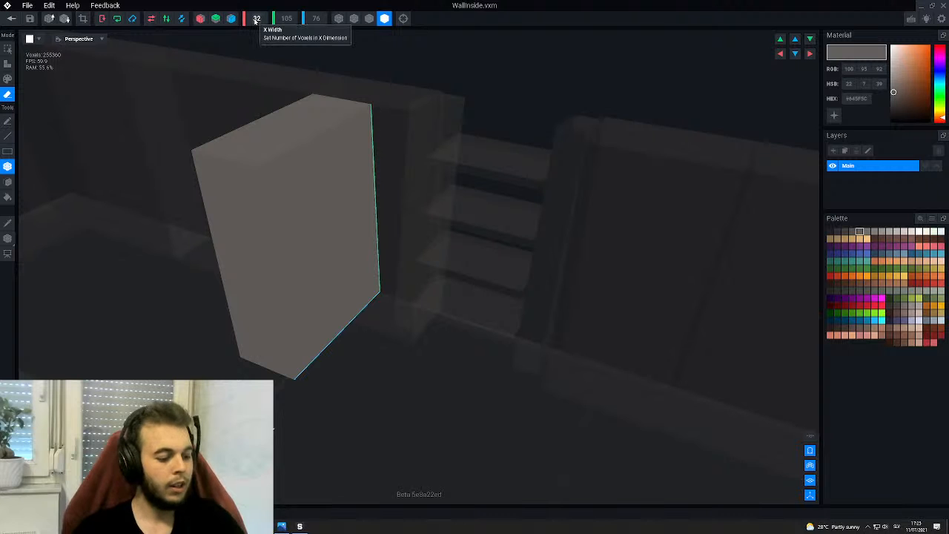
{"action": "scroll", "coordinate": [256, 20], "scroll_direction": "down", "scroll_amount": 3}
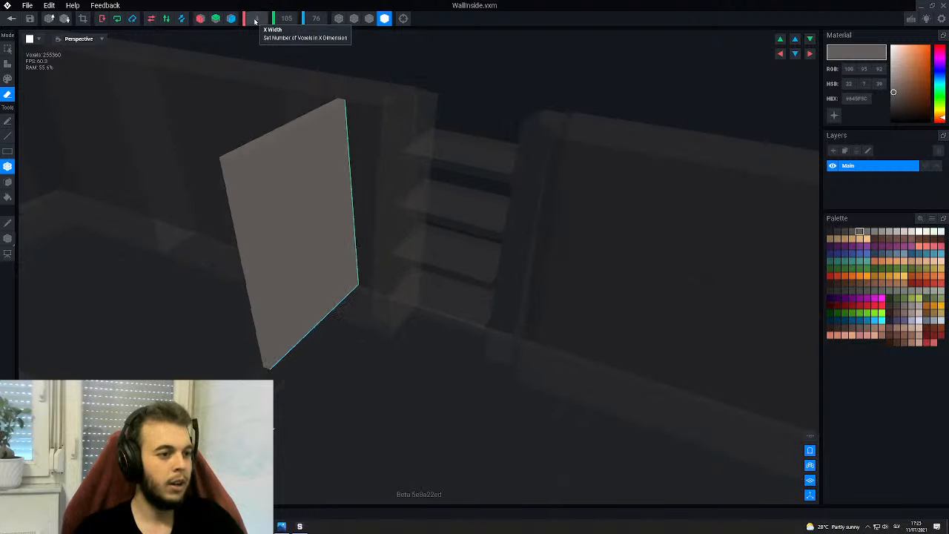
{"action": "left_click", "coordinate": [8, 238]}
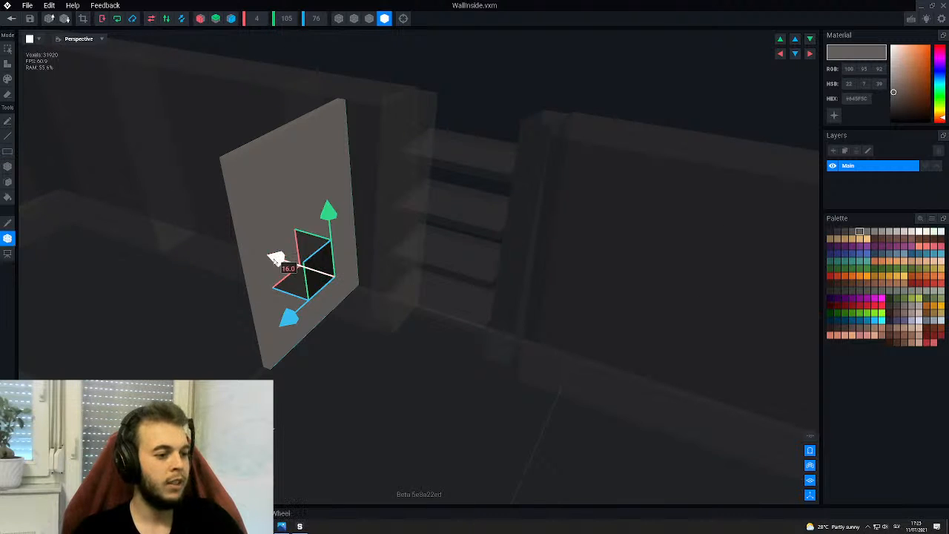
{"action": "left_click_drag", "start_coordinate": [276, 258], "coordinate": [301, 264]}
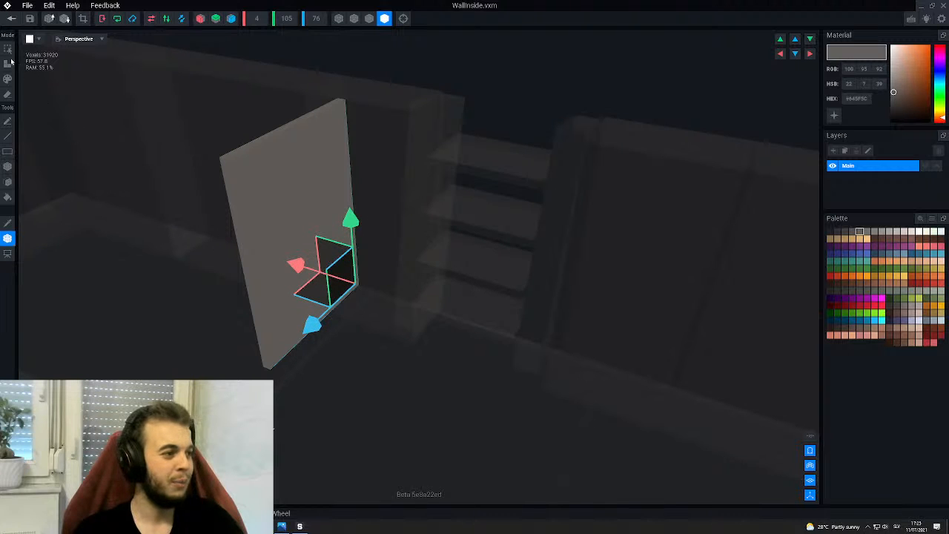
{"action": "left_click", "coordinate": [11, 18]}
{"action": "left_click", "coordinate": [407, 172]}
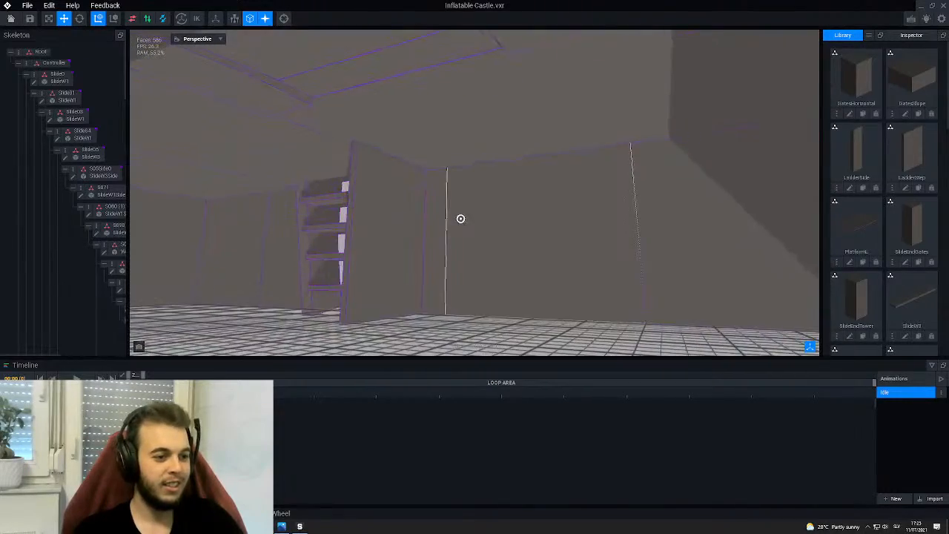
- Create a child node named WallInside1 under the WallInside0 wall node
{"action": "right_click_drag", "start_coordinate": [401, 227], "coordinate": [448, 228]}
{"action": "scroll", "coordinate": [448, 229], "scroll_direction": "up", "scroll_amount": 1}
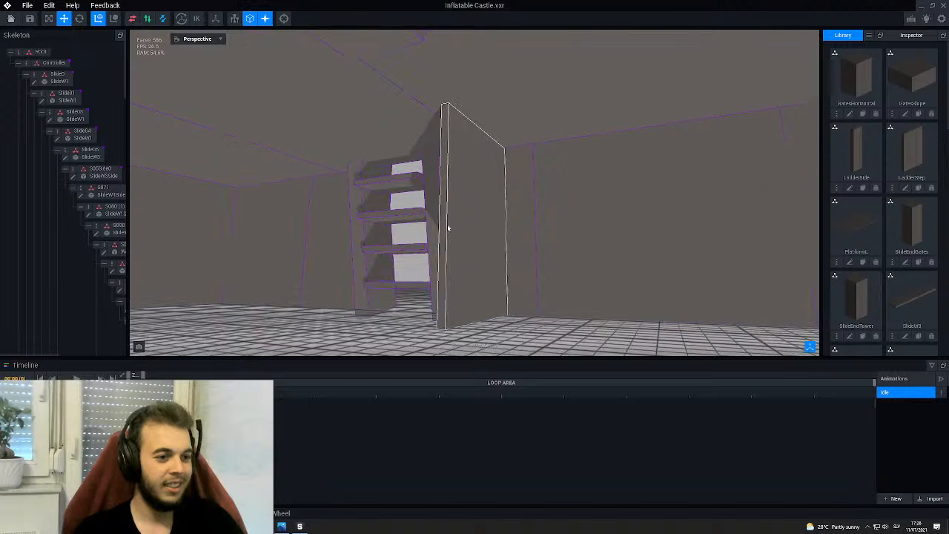
{"action": "left_click", "coordinate": [448, 227]}
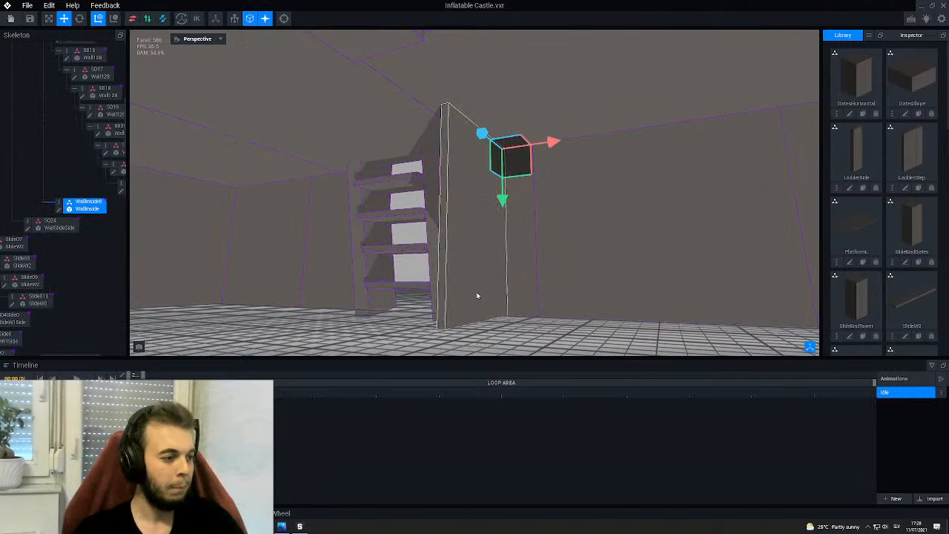
{"action": "right_click", "coordinate": [59, 202]}
{"action": "left_click", "coordinate": [74, 217]}
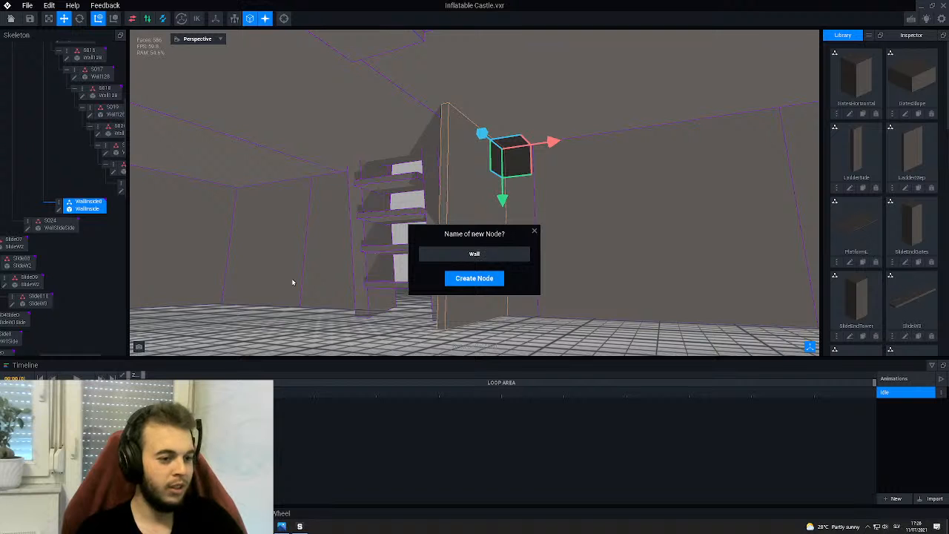
{"action": "type", "text": "1"}
{"action": "key", "text": "Return"}
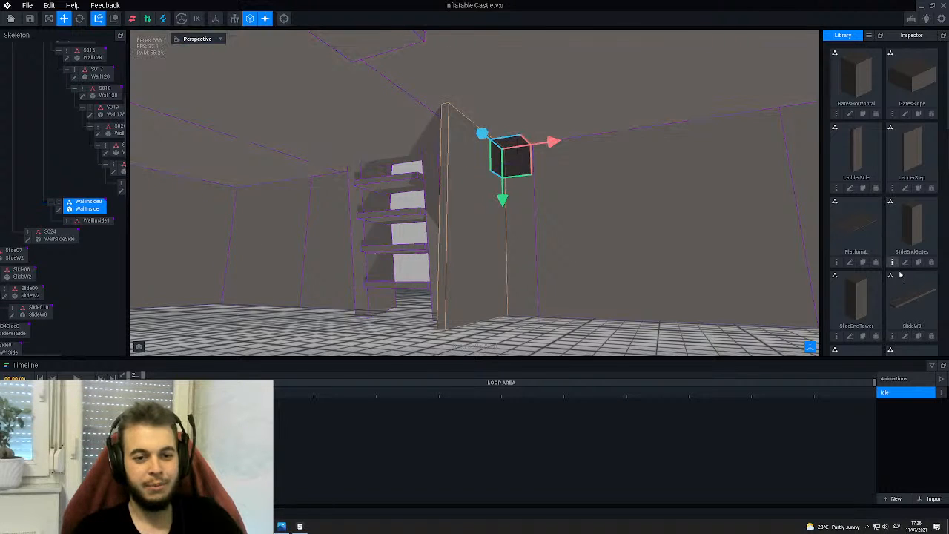
- Attach the WallInside mesh from the Library to WallInside1
{"action": "scroll", "coordinate": [899, 251], "scroll_direction": "down", "scroll_amount": 2}
{"action": "scroll", "coordinate": [899, 251], "scroll_direction": "down", "scroll_amount": 4}
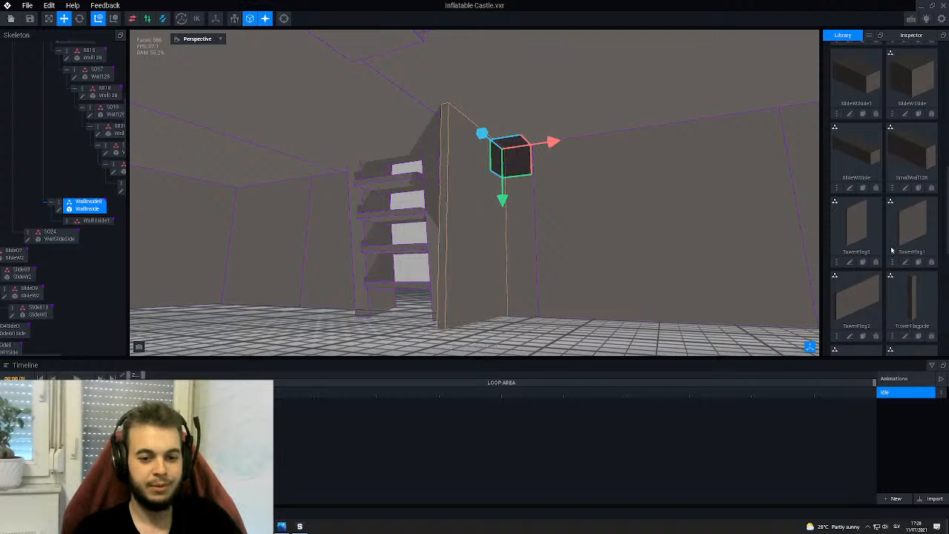
{"action": "scroll", "coordinate": [893, 251], "scroll_direction": "down", "scroll_amount": 5}
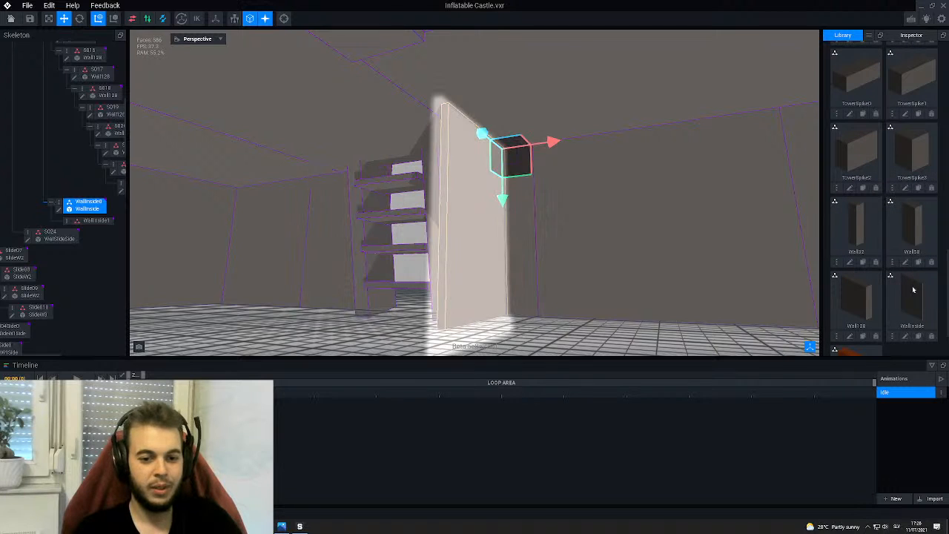
{"action": "left_click_drag", "start_coordinate": [914, 290], "coordinate": [110, 223]}
{"action": "left_click", "coordinate": [110, 223]}
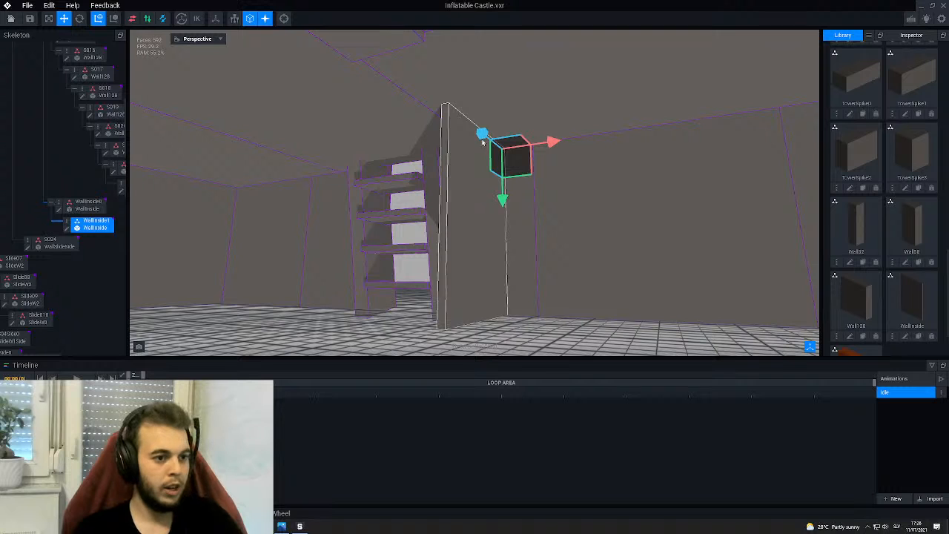
- Rotate the WallInside1 wall by 90°
{"action": "left_click_drag", "start_coordinate": [482, 141], "coordinate": [376, 146]}
{"action": "key", "text": "e"}
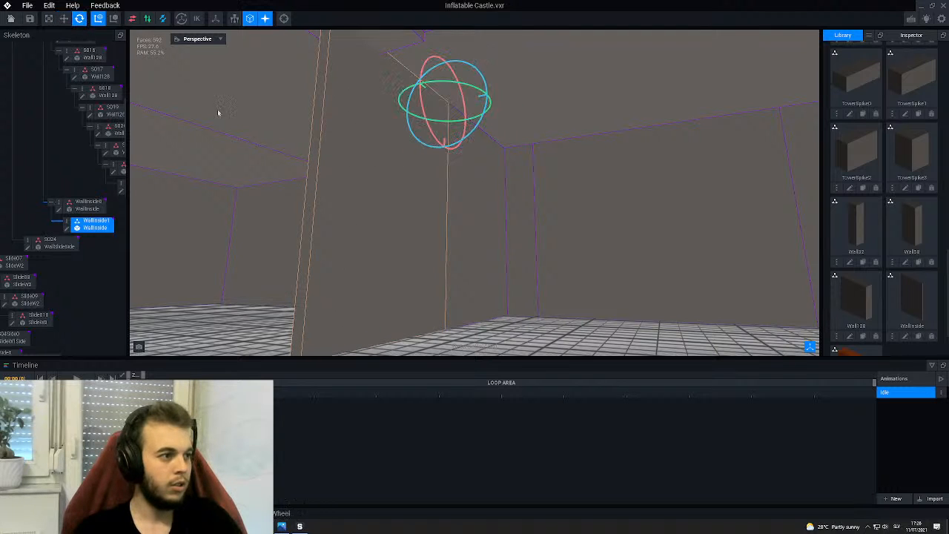
{"action": "left_click_drag", "start_coordinate": [457, 83], "coordinate": [368, 97]}
{"action": "right_click_drag", "start_coordinate": [379, 148], "coordinate": [364, 176]}
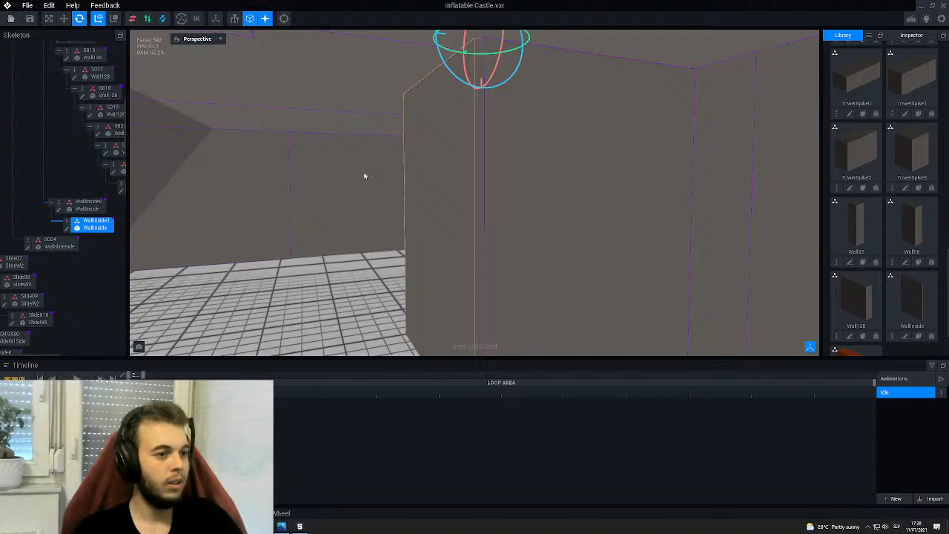
- Move WallInside1 into the inner corner, nudging it 1 unit sideways and 2 units left
{"action": "left_click", "coordinate": [64, 19]}
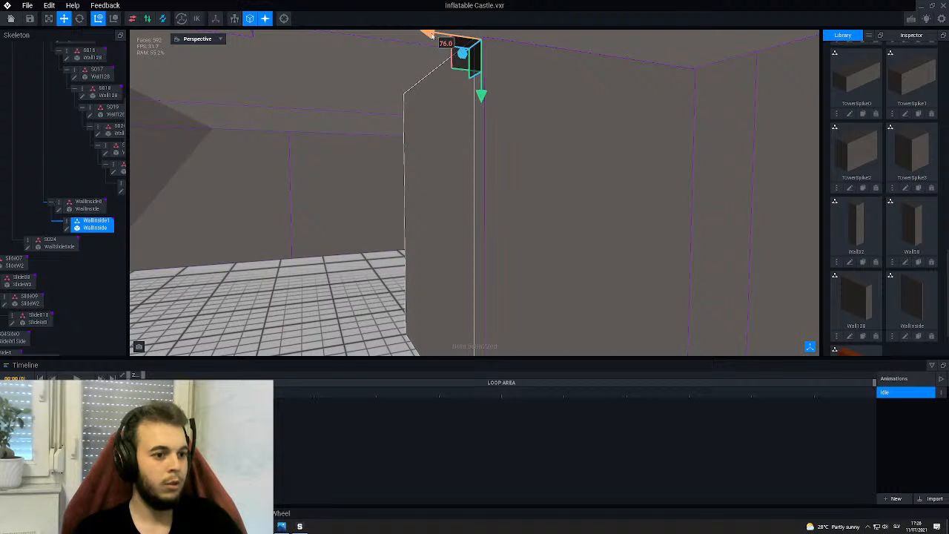
{"action": "left_click_drag", "start_coordinate": [434, 35], "coordinate": [436, 35]}
{"action": "right_click_drag", "start_coordinate": [490, 162], "coordinate": [470, 166]}
{"action": "scroll", "coordinate": [471, 169], "scroll_direction": "up", "scroll_amount": 1}
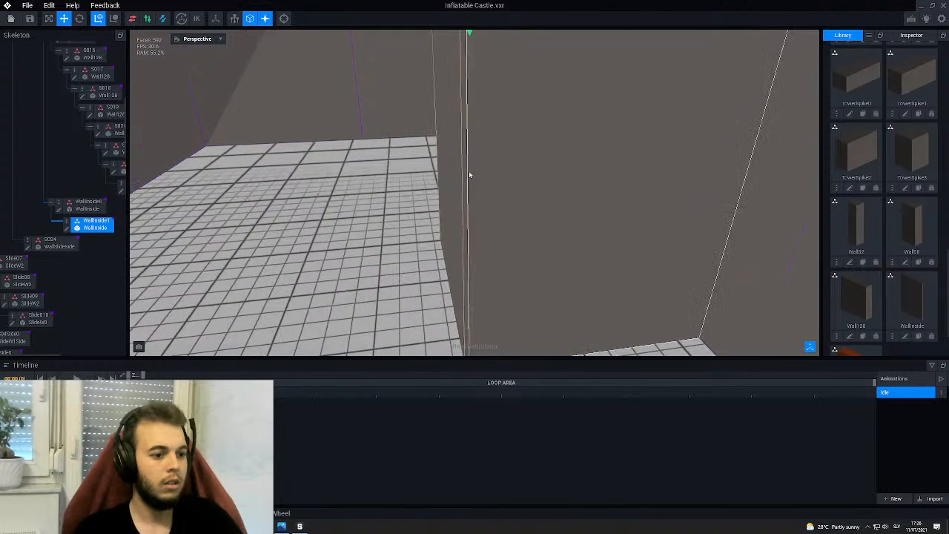
{"action": "middle_click_drag", "start_coordinate": [450, 165], "coordinate": [453, 181]}
{"action": "scroll", "coordinate": [452, 146], "scroll_direction": "down", "scroll_amount": 2}
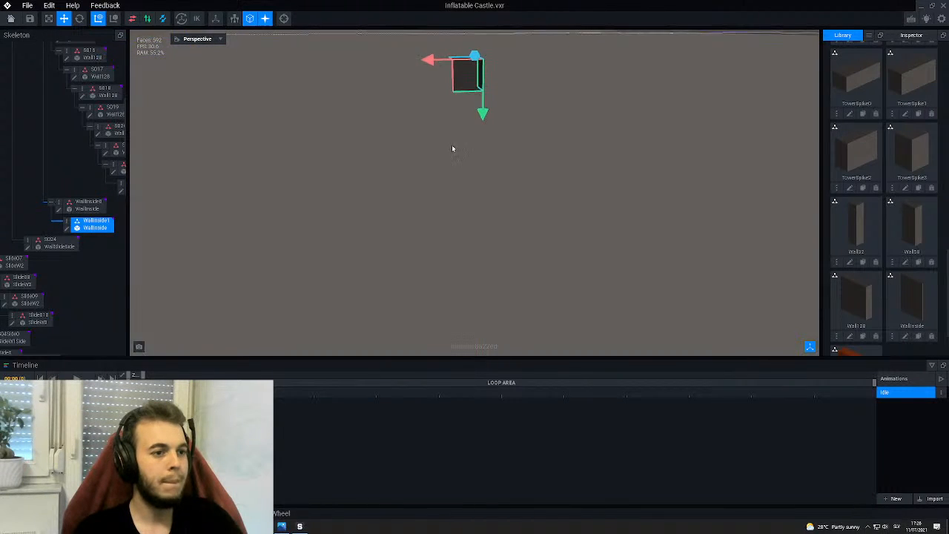
{"action": "scroll", "coordinate": [451, 146], "scroll_direction": "up", "scroll_amount": 2}
{"action": "right_click_drag", "start_coordinate": [452, 127], "coordinate": [452, 127]}
{"action": "middle_click_drag", "start_coordinate": [451, 126], "coordinate": [443, 147]}
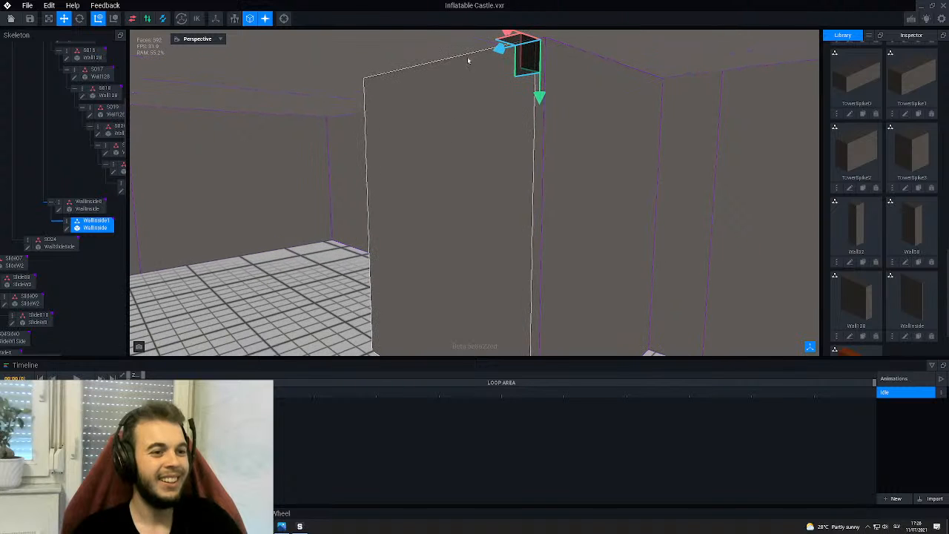
{"action": "left_click_drag", "start_coordinate": [507, 34], "coordinate": [513, 35]}
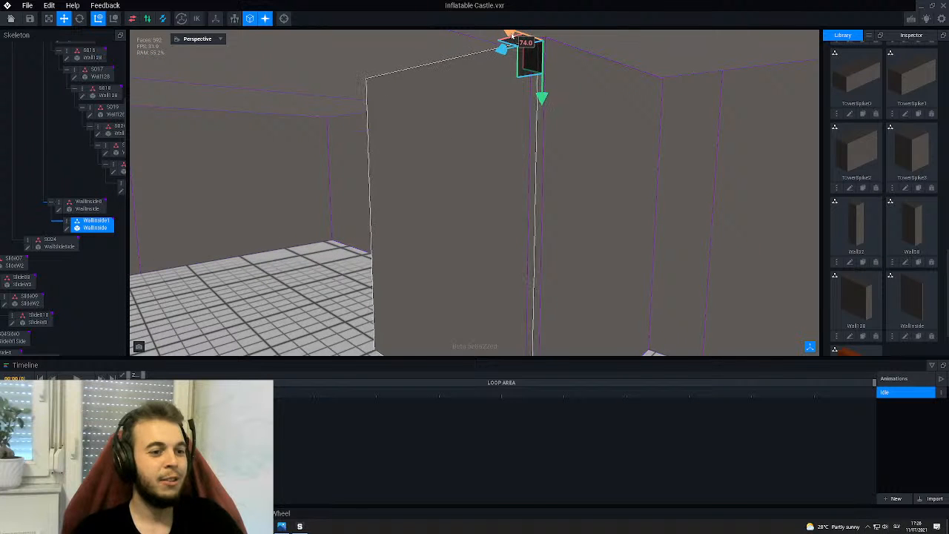
{"action": "right_click_drag", "start_coordinate": [511, 128], "coordinate": [511, 127]}
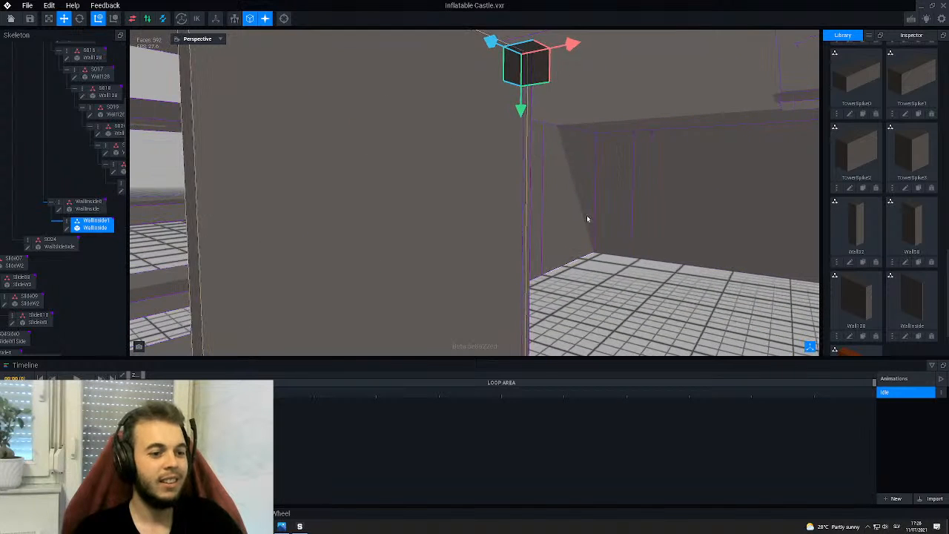
{"action": "right_click_drag", "start_coordinate": [582, 221], "coordinate": [582, 221]}
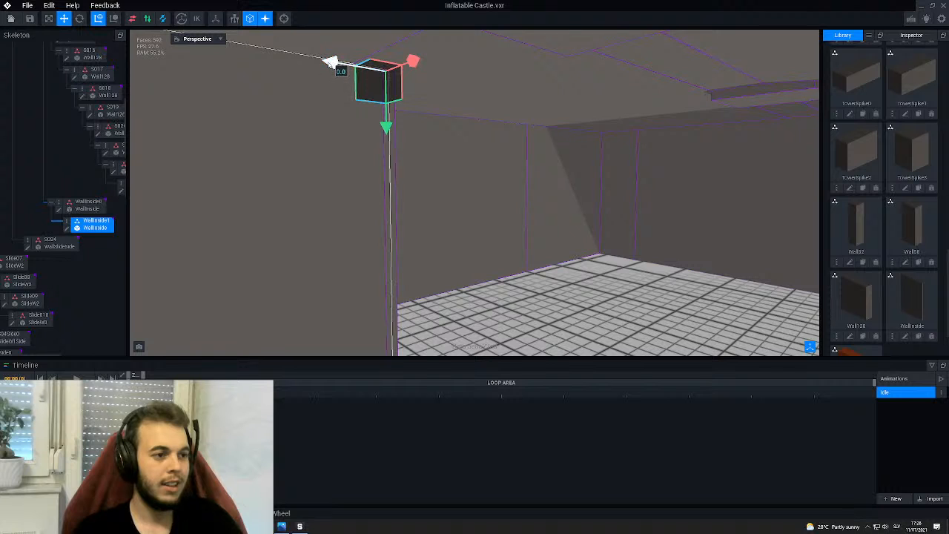
{"action": "left_click_drag", "start_coordinate": [324, 66], "coordinate": [320, 67]}
- Slide the WallInside0 wall to the left
{"action": "right_click_drag", "start_coordinate": [376, 169], "coordinate": [376, 202]}
{"action": "right_click_drag", "start_coordinate": [319, 186], "coordinate": [399, 212]}
{"action": "left_click", "coordinate": [377, 198]}
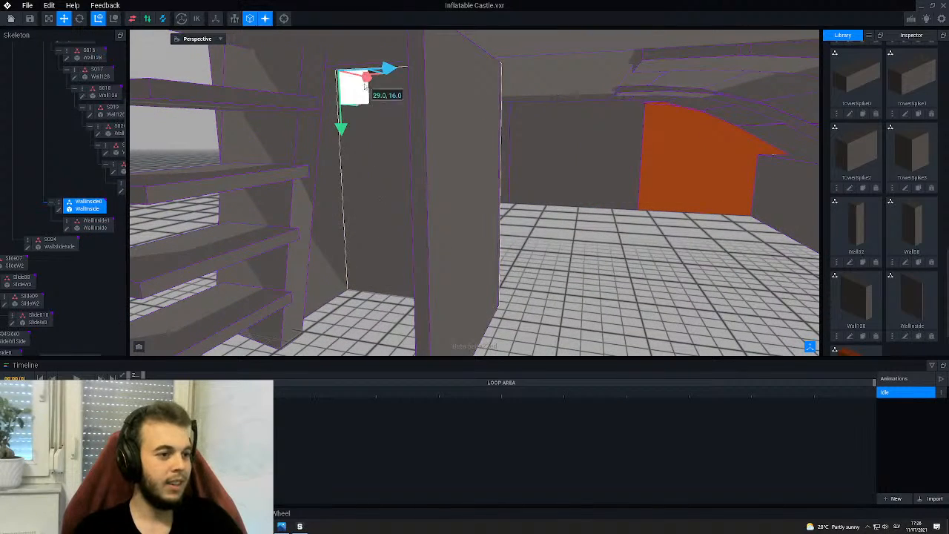
{"action": "left_click_drag", "start_coordinate": [359, 84], "coordinate": [326, 101]}
{"action": "scroll", "coordinate": [352, 151], "scroll_direction": "down", "scroll_amount": 2}
{"action": "right_click_drag", "start_coordinate": [386, 164], "coordinate": [386, 164]}
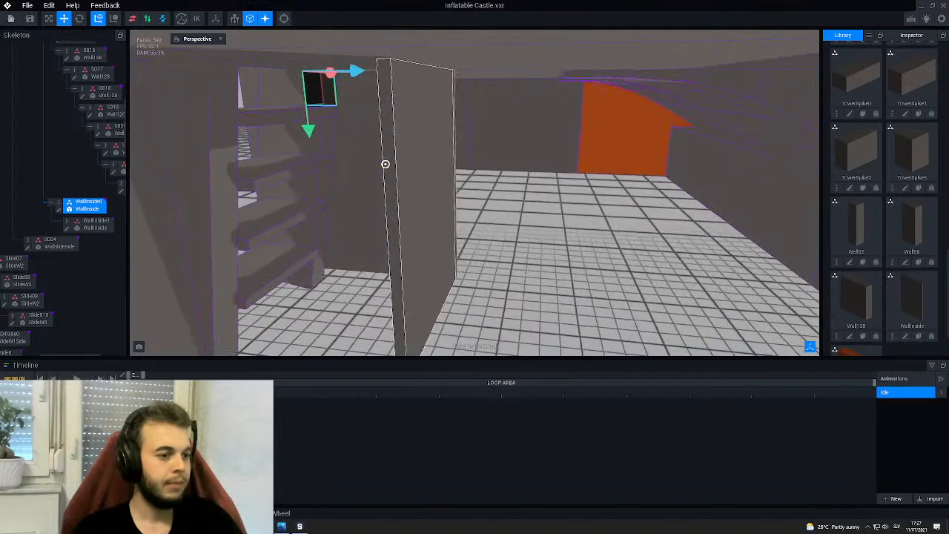
{"action": "left_click", "coordinate": [394, 184]}
- Duplicate the wall node as WallInside2 and nest it under WallInside1
{"action": "right_click", "coordinate": [59, 203]}
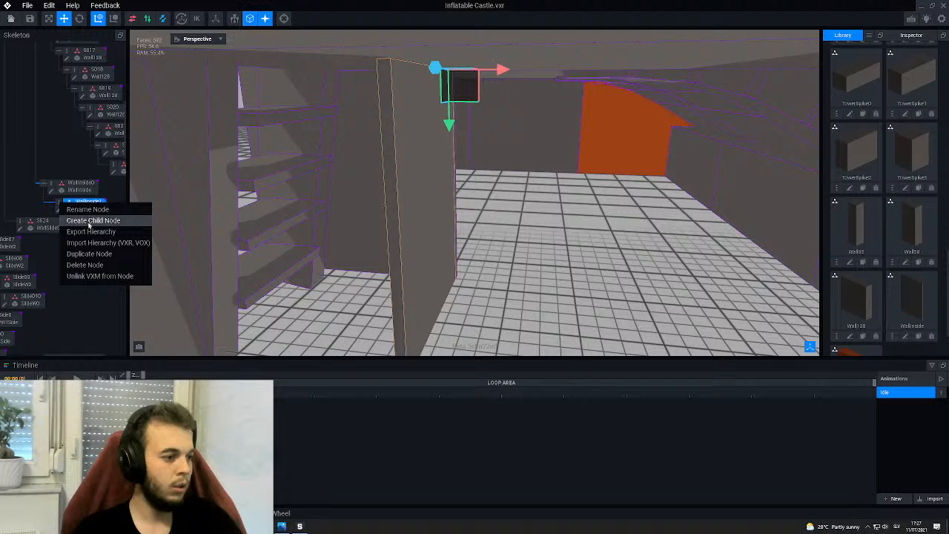
{"action": "left_click", "coordinate": [87, 255]}
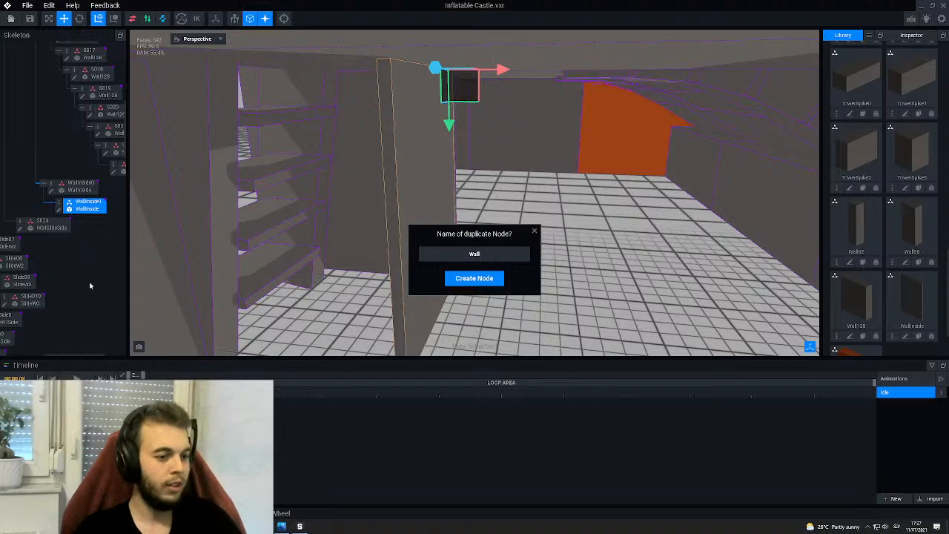
{"action": "type", "text": "WallInside2"}
{"action": "key", "text": "Return"}
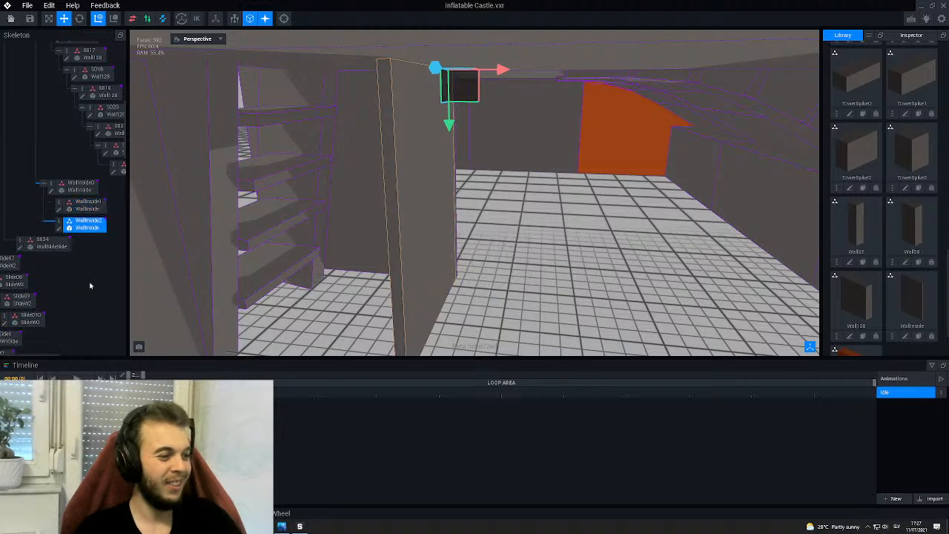
{"action": "left_click_drag", "start_coordinate": [89, 233], "coordinate": [88, 206]}
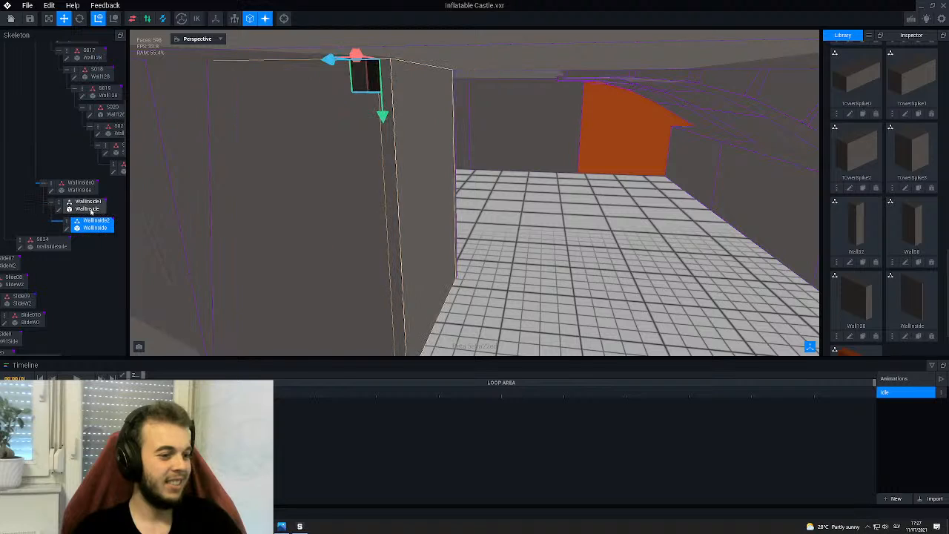
{"action": "scroll", "coordinate": [291, 206], "scroll_direction": "down", "scroll_amount": 1}
{"action": "scroll", "coordinate": [318, 217], "scroll_direction": "up", "scroll_amount": 2}
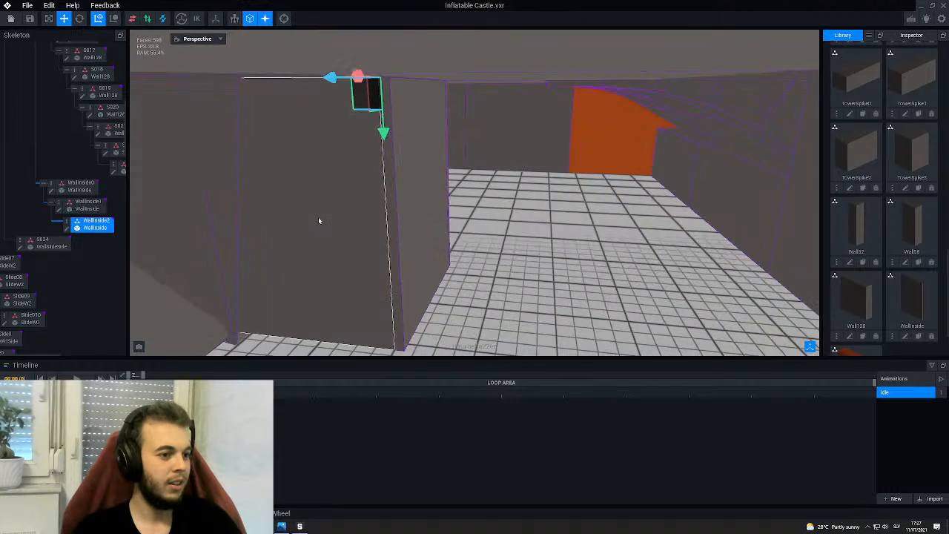
{"action": "right_click_drag", "start_coordinate": [321, 193], "coordinate": [339, 190]}
{"action": "scroll", "coordinate": [321, 192], "scroll_direction": "down", "scroll_amount": 5}
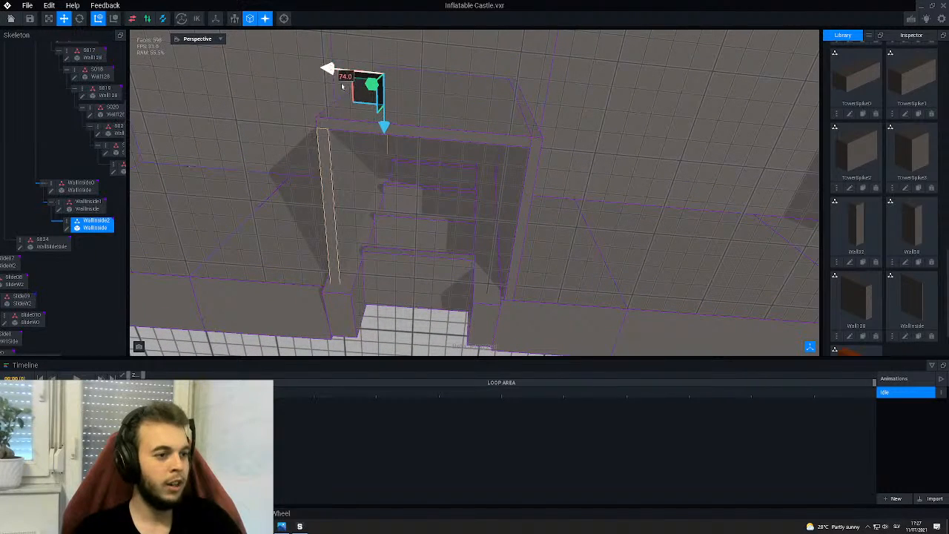
- Slide WallInside0 left along X to about -58
{"action": "left_click", "coordinate": [515, 195]}
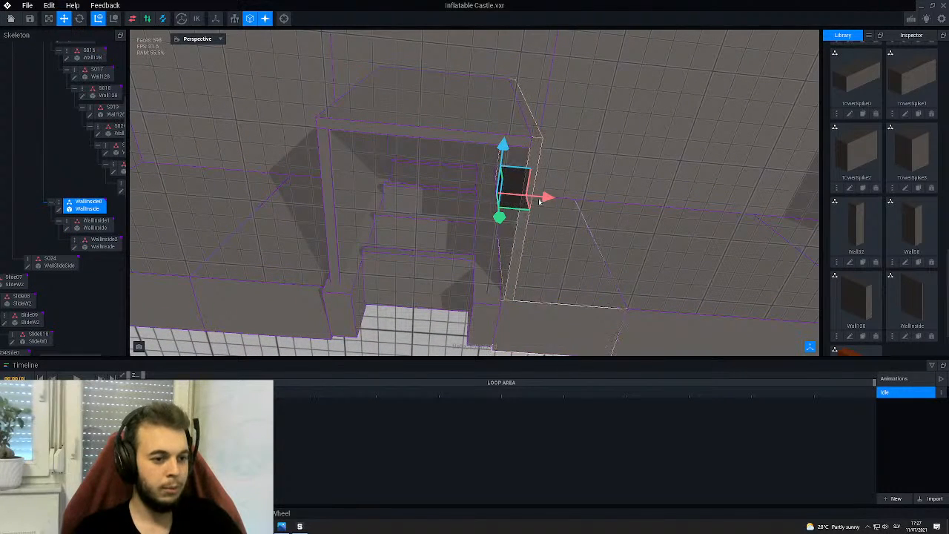
{"action": "left_click_drag", "start_coordinate": [546, 197], "coordinate": [546, 198]}
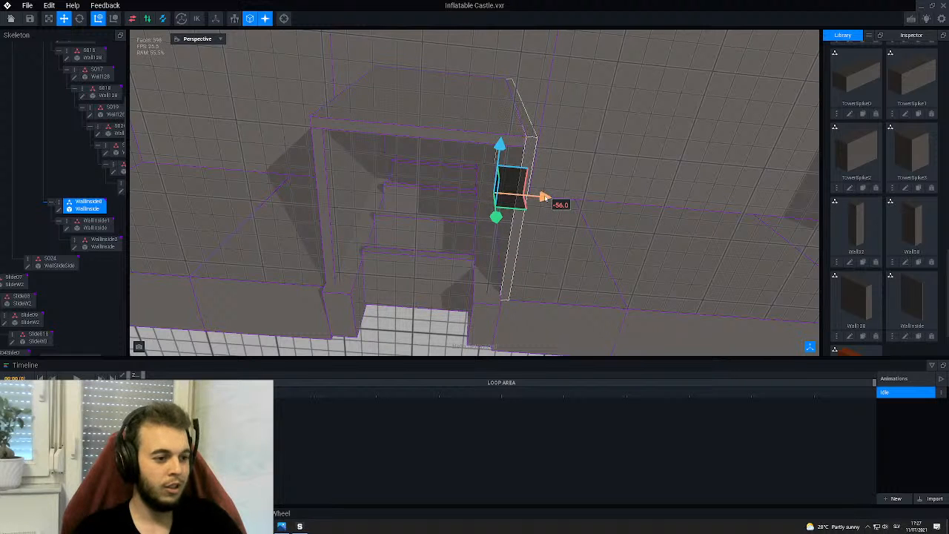
{"action": "left_click_drag", "start_coordinate": [544, 197], "coordinate": [542, 198]}
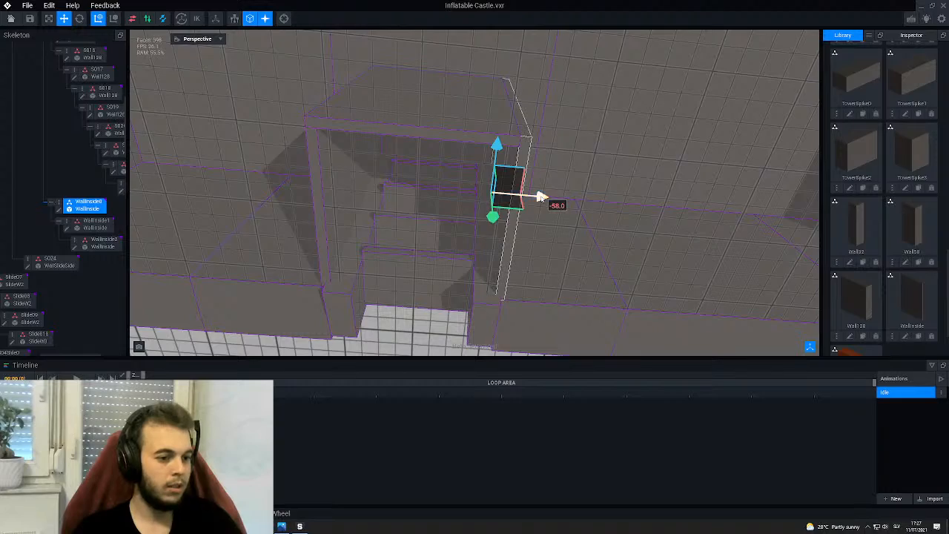
{"action": "scroll", "coordinate": [425, 272], "scroll_direction": "down", "scroll_amount": 5}
{"action": "right_click_drag", "start_coordinate": [386, 233], "coordinate": [369, 214]}
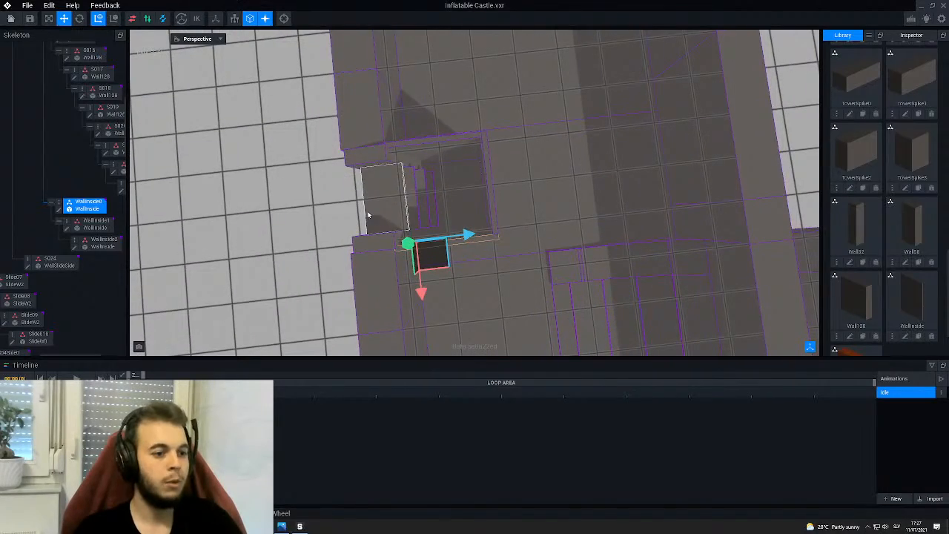
- Raise the WallInside1 wall piece by 2 units
{"action": "left_click", "coordinate": [300, 193]}
{"action": "left_click", "coordinate": [485, 165]}
{"action": "mouse_move", "coordinate": [495, 223]}
{"action": "left_mouse_down"}
{"action": "mouse_move", "coordinate": [528, 226]}
{"action": "mouse_move", "coordinate": [507, 228]}
{"action": "left_mouse_up"}
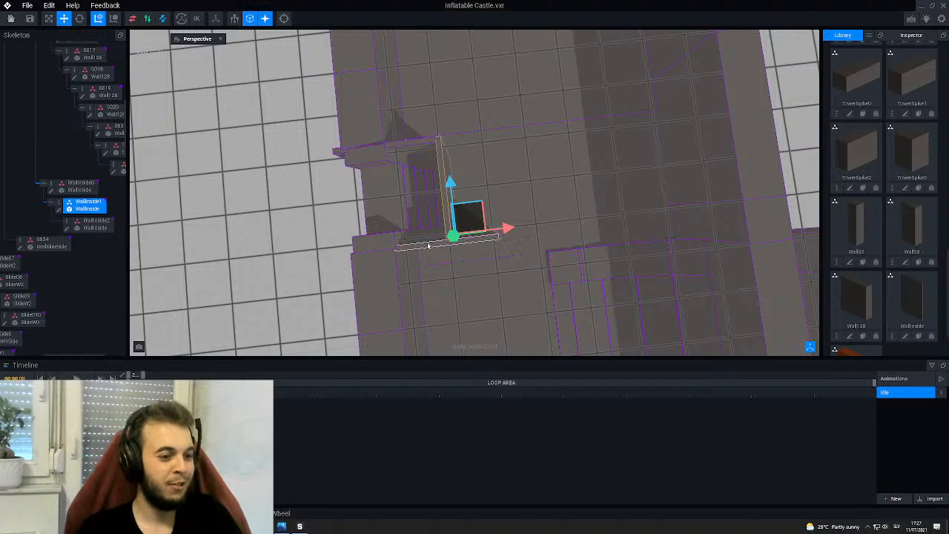
{"action": "right_click_drag", "start_coordinate": [437, 217], "coordinate": [437, 222]}
- Select WallInside2 and the neighbouring inner walls to check their alignment around the doorway
{"action": "left_click", "coordinate": [420, 158]}
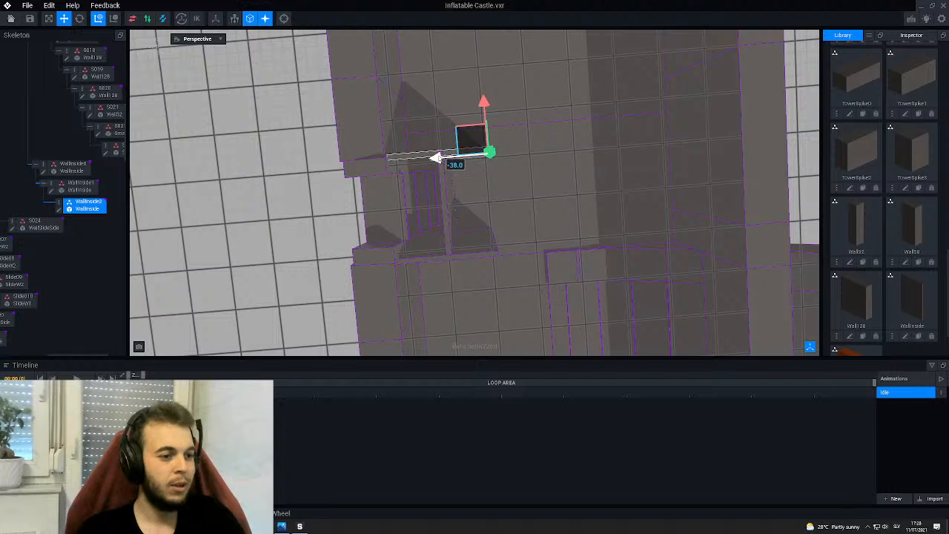
{"action": "left_click", "coordinate": [447, 222]}
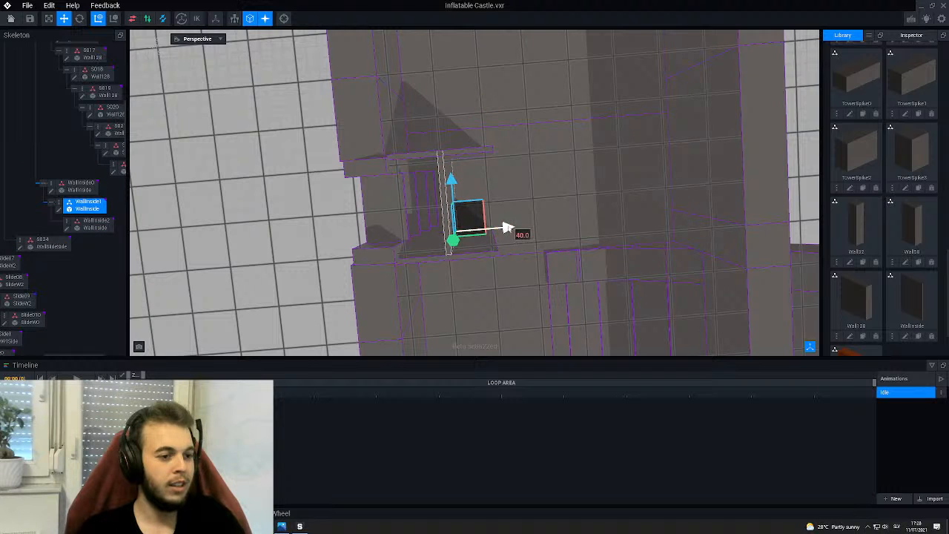
{"action": "left_click", "coordinate": [428, 158]}
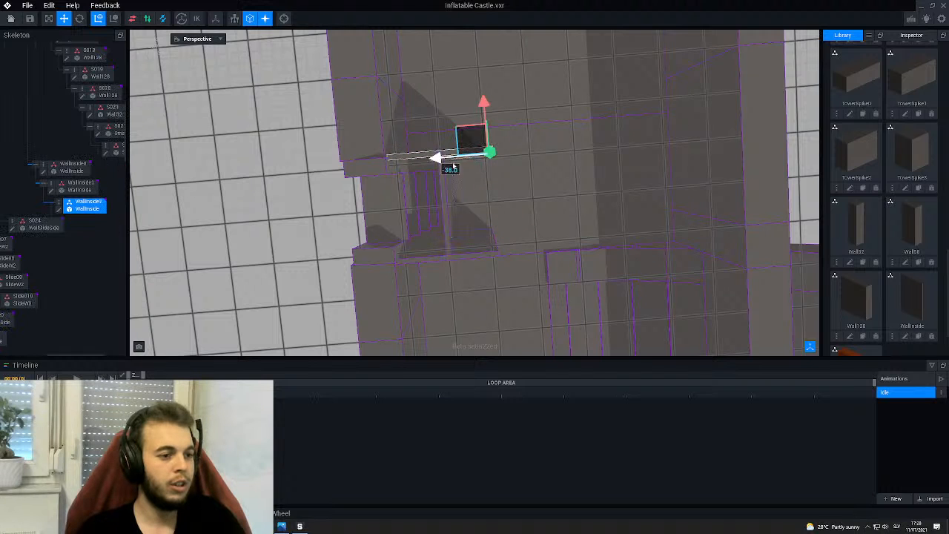
{"action": "right_click_drag", "start_coordinate": [418, 159], "coordinate": [417, 159]}
{"action": "left_click", "coordinate": [475, 188]}
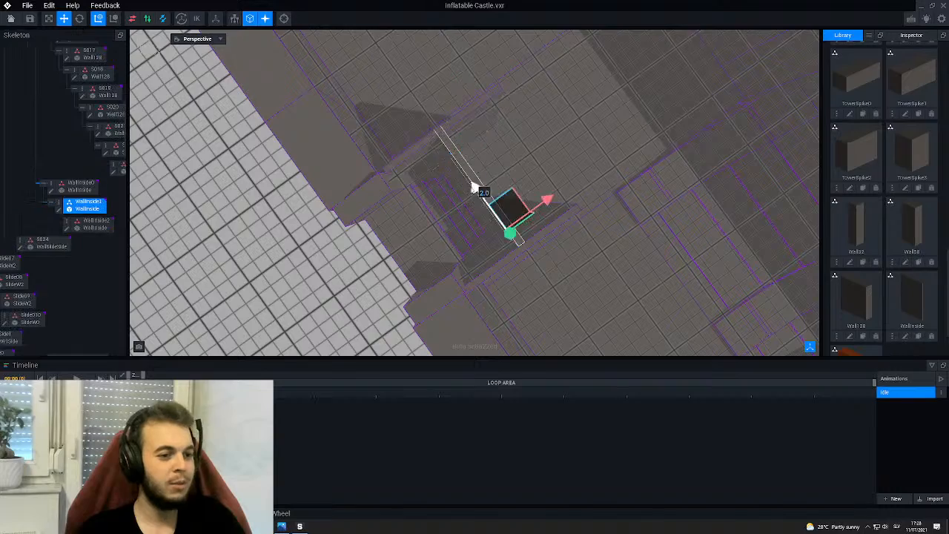
{"action": "right_click_drag", "start_coordinate": [523, 239], "coordinate": [519, 238]}
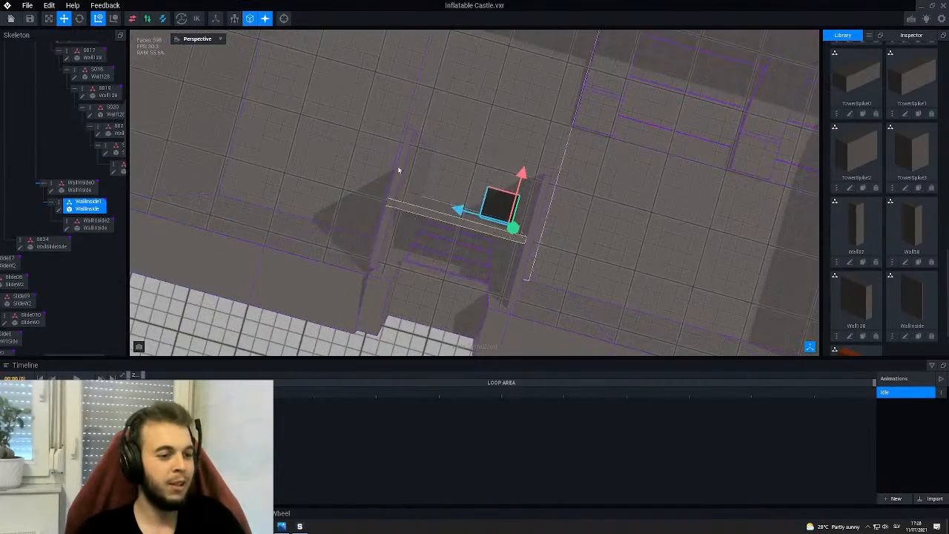
{"action": "left_click", "coordinate": [413, 166]}
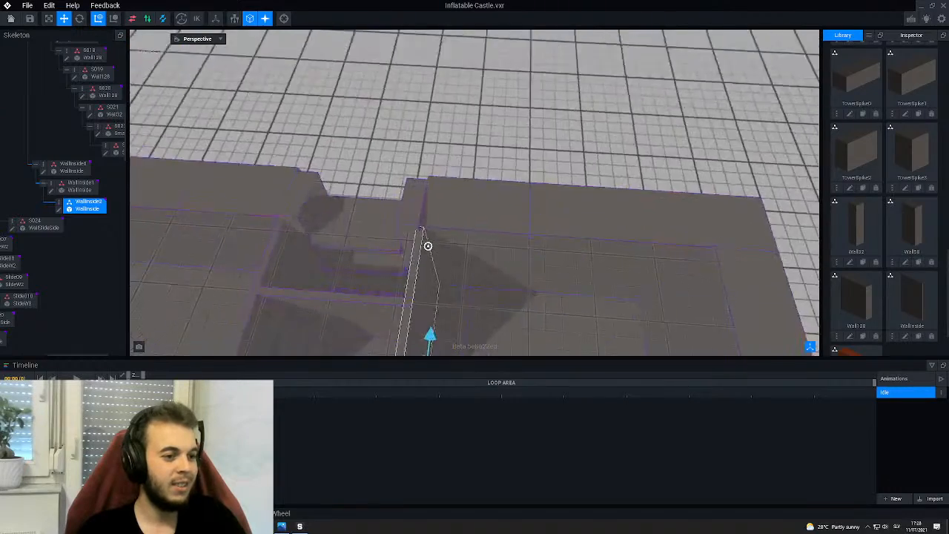
- Orbit from a top-down to a low front view to inspect the whole castle
{"action": "right_click_drag", "start_coordinate": [428, 246], "coordinate": [428, 246]}
{"action": "middle_click_drag", "start_coordinate": [428, 246], "coordinate": [446, 220]}
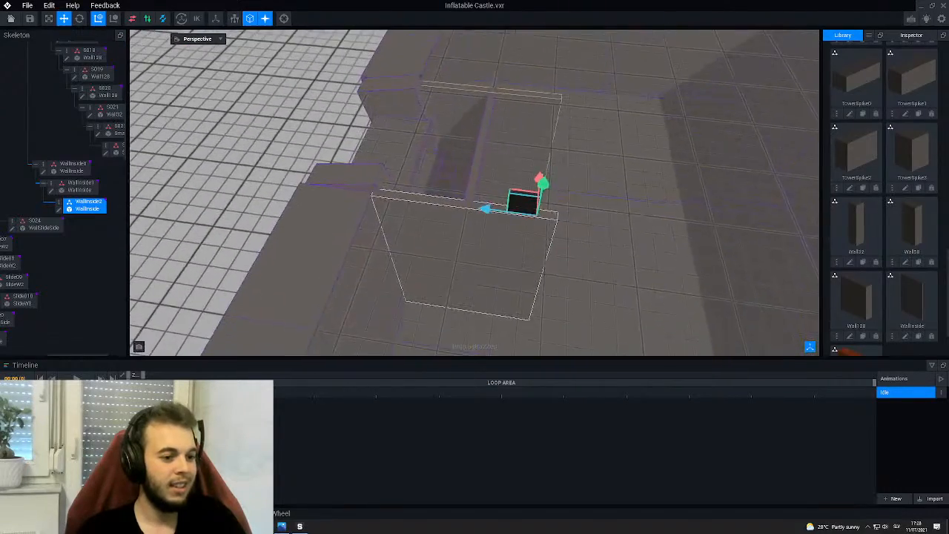
{"action": "right_click_drag", "start_coordinate": [445, 220], "coordinate": [407, 209]}
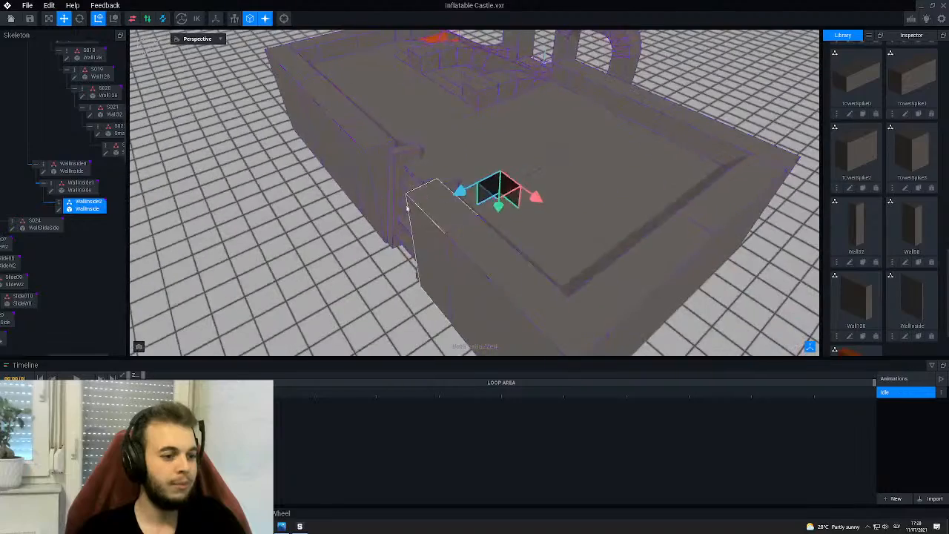
{"action": "scroll", "coordinate": [510, 189], "scroll_direction": "down", "scroll_amount": 6}
{"action": "right_click_drag", "start_coordinate": [547, 183], "coordinate": [545, 183]}
{"action": "middle_click_drag", "start_coordinate": [531, 185], "coordinate": [433, 214]}
{"action": "right_click_drag", "start_coordinate": [433, 214], "coordinate": [437, 216]}
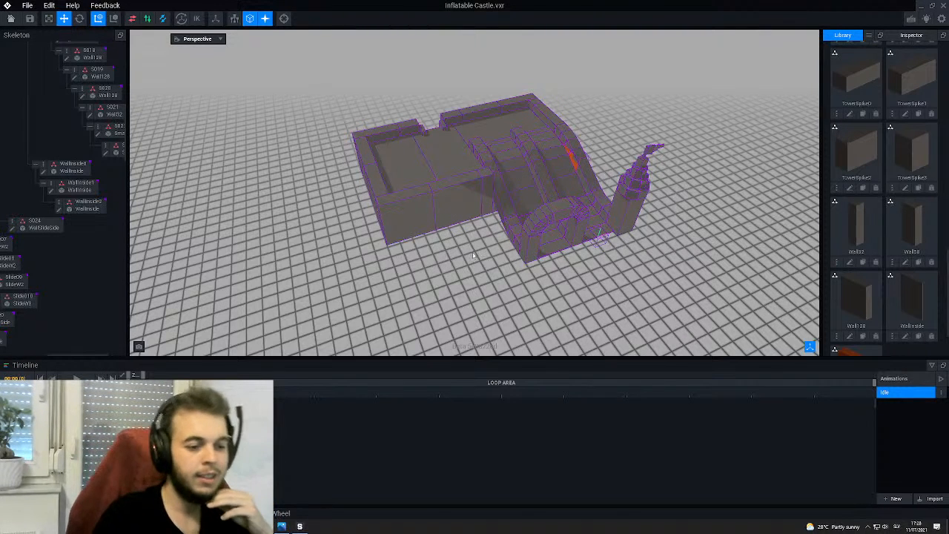
- Zoom to the orange slide face, select S024 WallSlideSide and open it for voxel editing
{"action": "right_click_drag", "start_coordinate": [472, 239], "coordinate": [501, 250]}
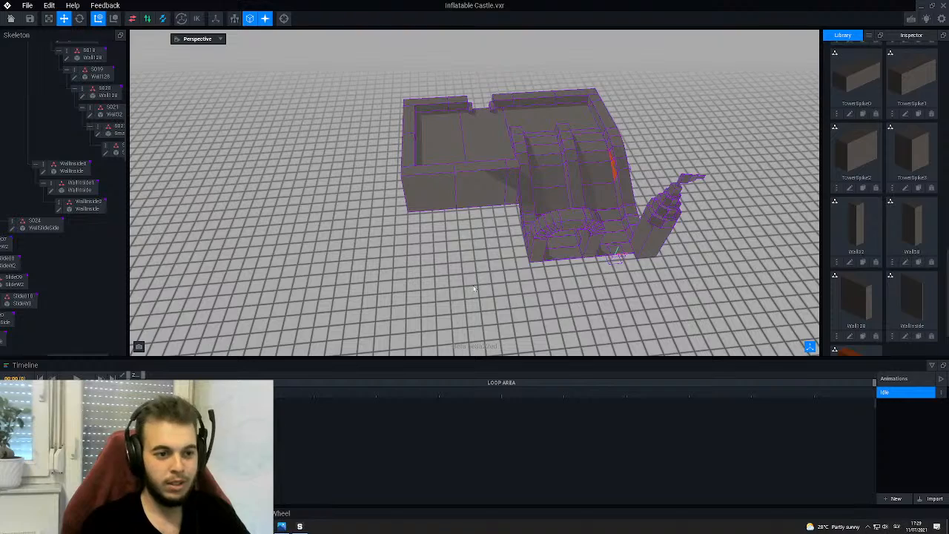
{"action": "scroll", "coordinate": [611, 179], "scroll_direction": "up", "scroll_amount": 4}
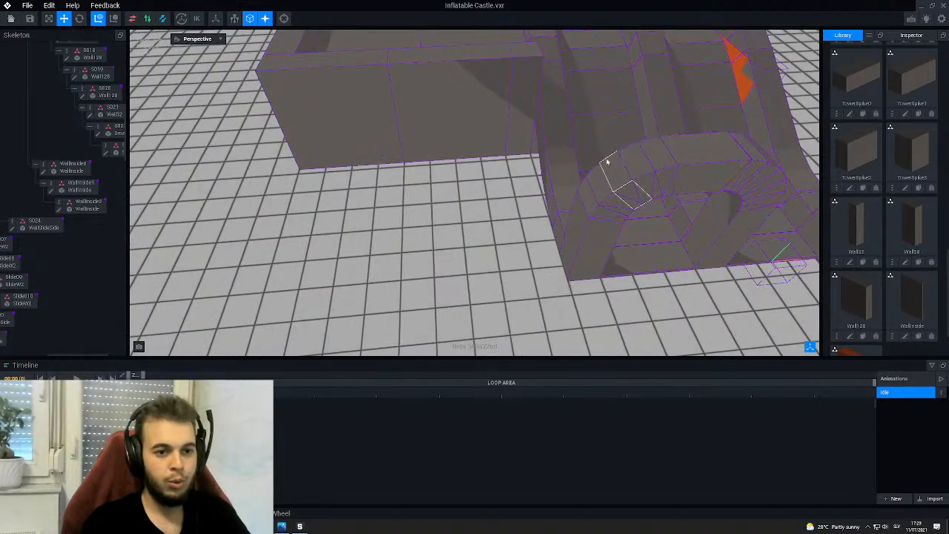
{"action": "middle_click_drag", "start_coordinate": [738, 108], "coordinate": [594, 151]}
{"action": "right_click_drag", "start_coordinate": [594, 136], "coordinate": [577, 119]}
{"action": "scroll", "coordinate": [595, 137], "scroll_direction": "up", "scroll_amount": 5}
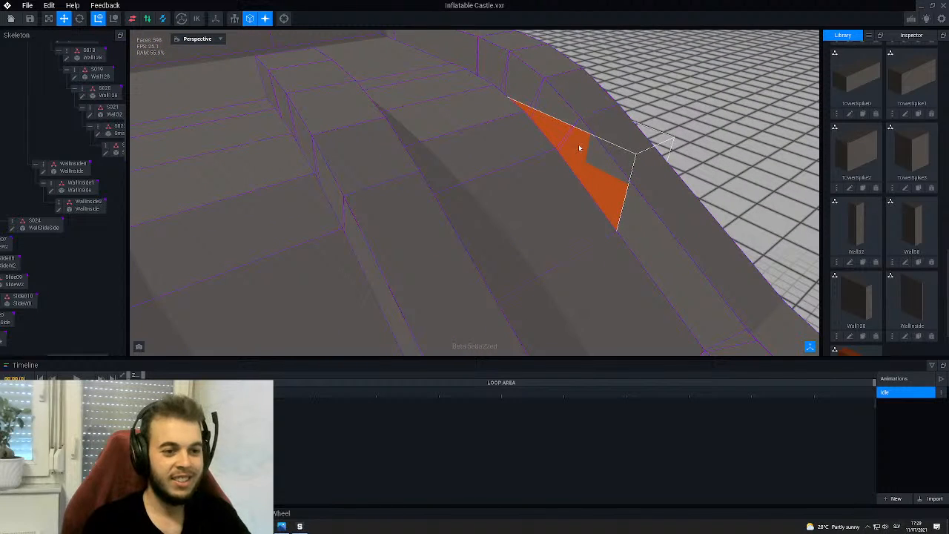
{"action": "mouse_move", "coordinate": [598, 177]}
{"action": "right_mouse_down"}
{"action": "mouse_move", "coordinate": [610, 190]}
{"action": "mouse_move", "coordinate": [604, 180]}
{"action": "right_mouse_up"}
{"action": "left_click", "coordinate": [604, 180]}
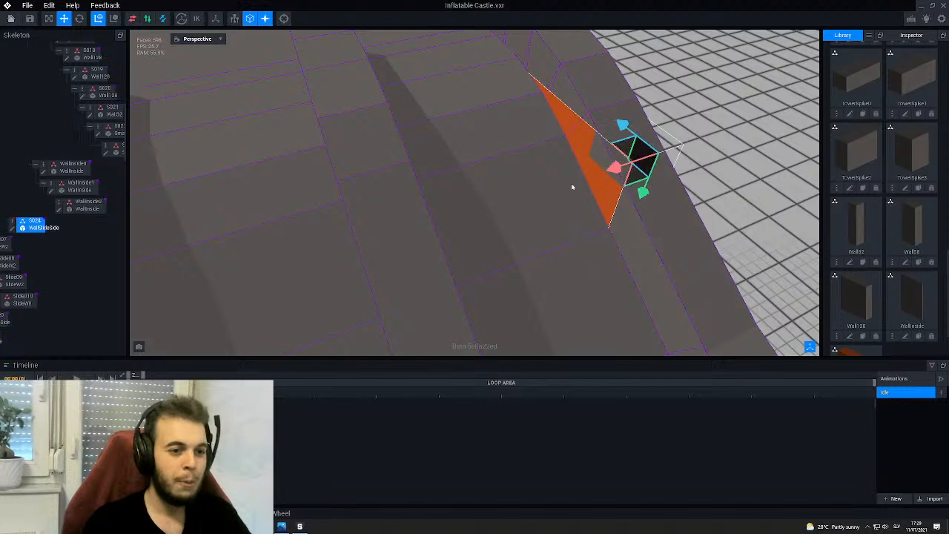
{"action": "left_click", "coordinate": [59, 209]}
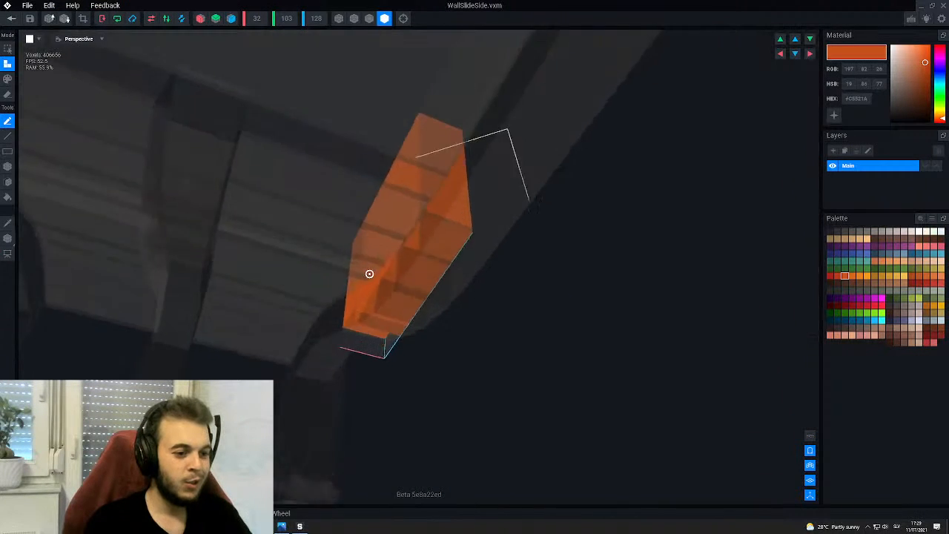
- Erase the strip of voxels along WallSlideSide's top edge and exit the model
{"action": "right_click_drag", "start_coordinate": [369, 275], "coordinate": [370, 274]}
{"action": "mouse_move", "coordinate": [421, 306]}
{"action": "right_mouse_down"}
{"action": "mouse_move", "coordinate": [403, 263]}
{"action": "mouse_move", "coordinate": [430, 304]}
{"action": "right_mouse_up"}
{"action": "key", "text": "e"}
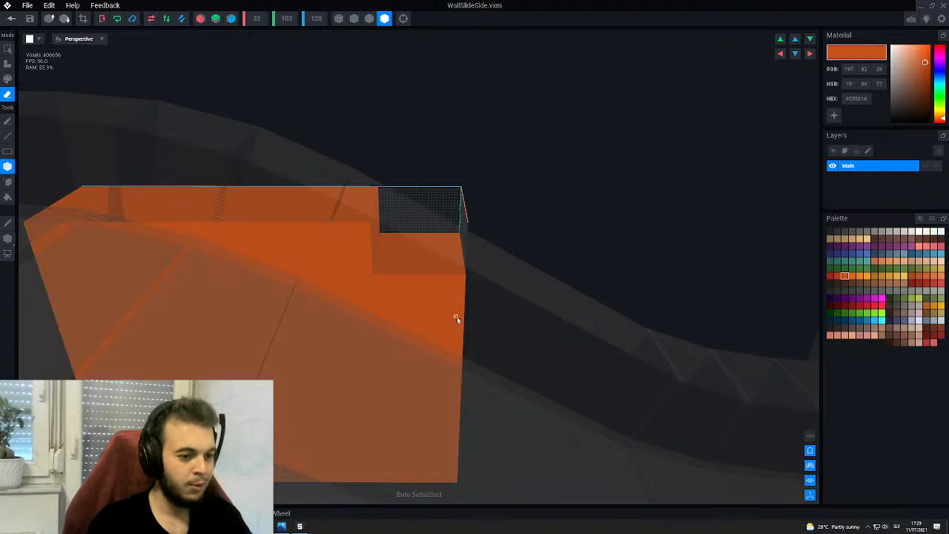
{"action": "mouse_move", "coordinate": [462, 318]}
{"action": "left_mouse_down"}
{"action": "mouse_move", "coordinate": [341, 276]}
{"action": "mouse_move", "coordinate": [25, 224]}
{"action": "left_mouse_up"}
{"action": "right_click_drag", "start_coordinate": [345, 317], "coordinate": [346, 316]}
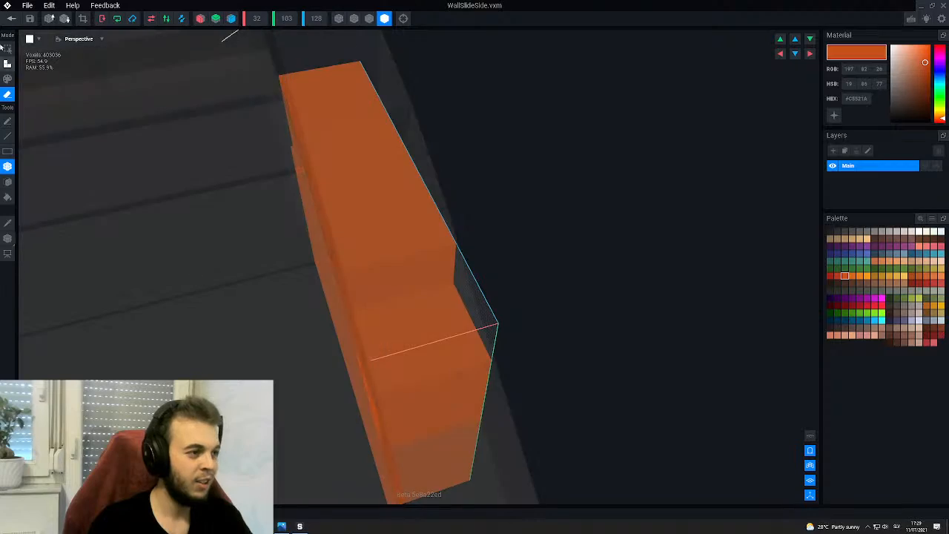
{"action": "left_click", "coordinate": [12, 18]}
- Save the WallSlideSide edits, locate its node and reopen the model for editing
{"action": "left_click", "coordinate": [413, 175]}
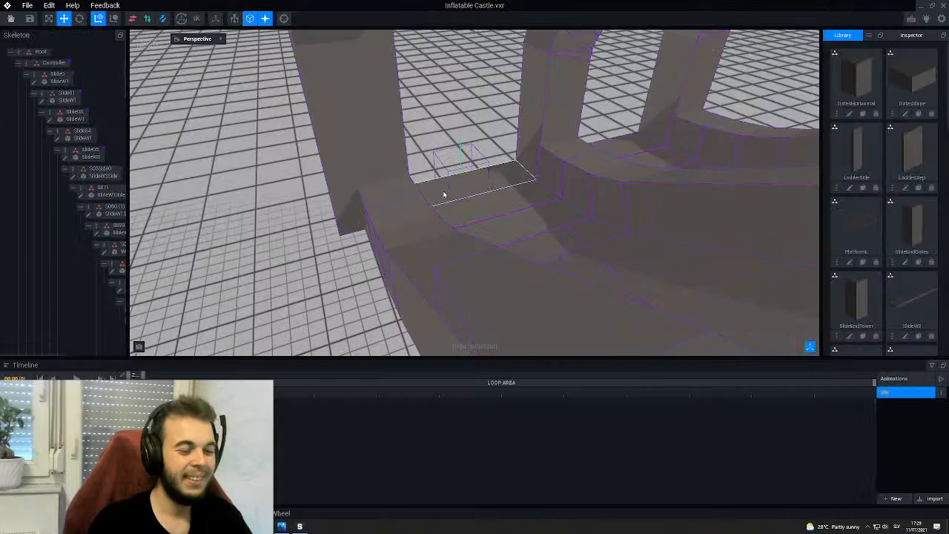
{"action": "scroll", "coordinate": [470, 299], "scroll_direction": "down", "scroll_amount": 3}
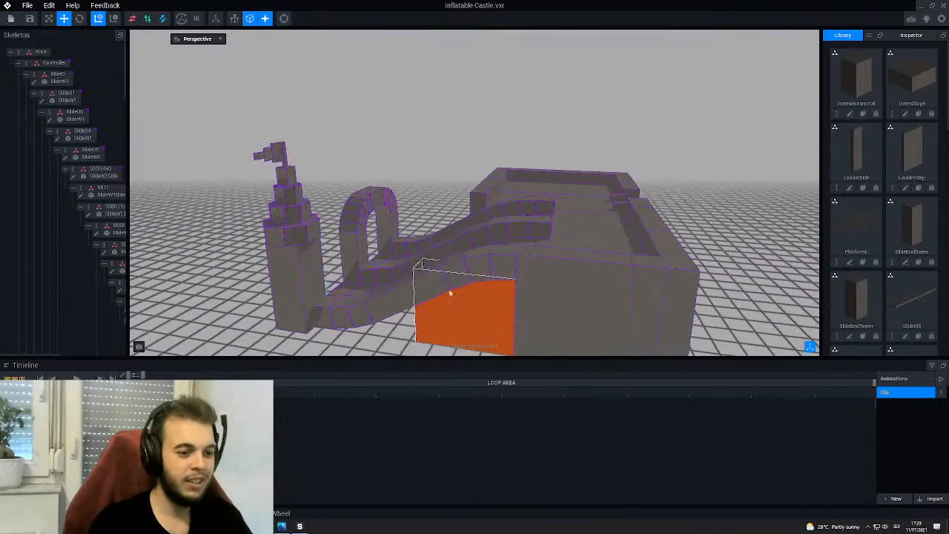
{"action": "right_click_drag", "start_coordinate": [462, 285], "coordinate": [470, 290]}
{"action": "scroll", "coordinate": [482, 324], "scroll_direction": "up", "scroll_amount": 6}
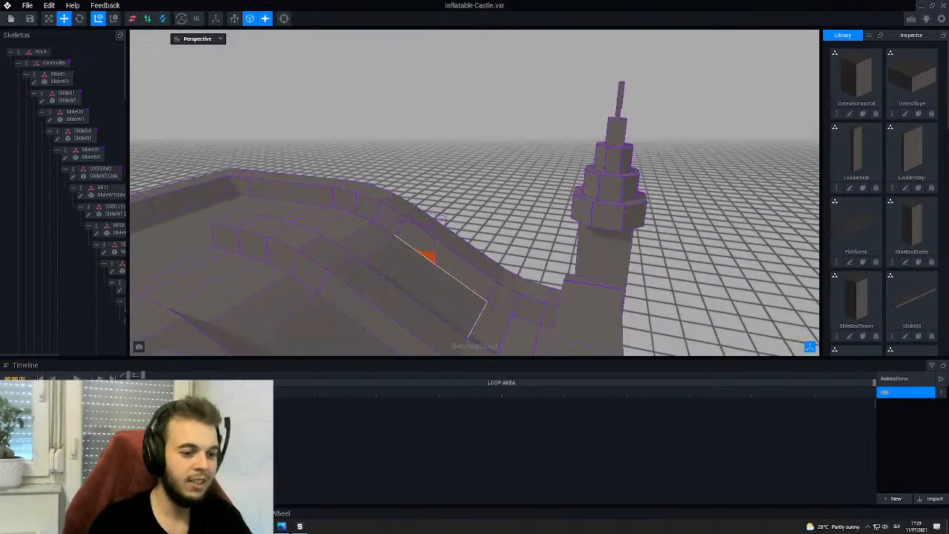
{"action": "key", "text": "f"}
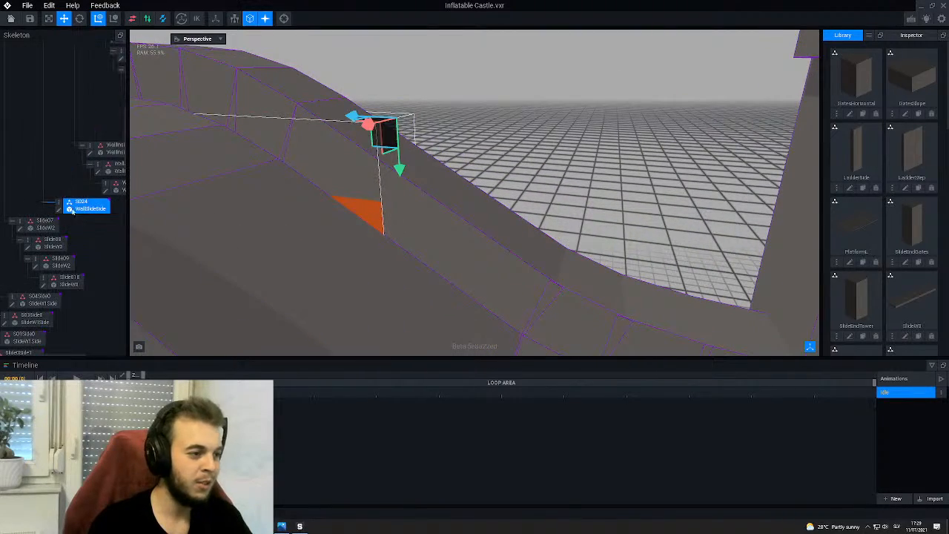
{"action": "left_click", "coordinate": [60, 211]}
{"action": "right_click_drag", "start_coordinate": [396, 230], "coordinate": [395, 229]}
{"action": "middle_click_drag", "start_coordinate": [396, 229], "coordinate": [447, 199]}
{"action": "middle_click_drag", "start_coordinate": [187, 310], "coordinate": [331, 285]}
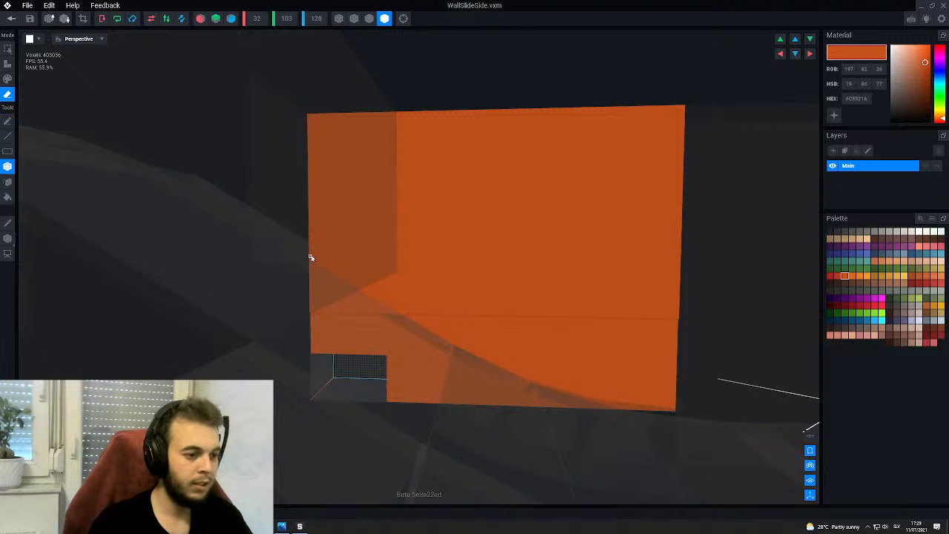
- Erase a band of voxels across the orange wall
{"action": "left_click_drag", "start_coordinate": [381, 304], "coordinate": [678, 316]}
{"action": "right_click_drag", "start_coordinate": [394, 227], "coordinate": [394, 227]}
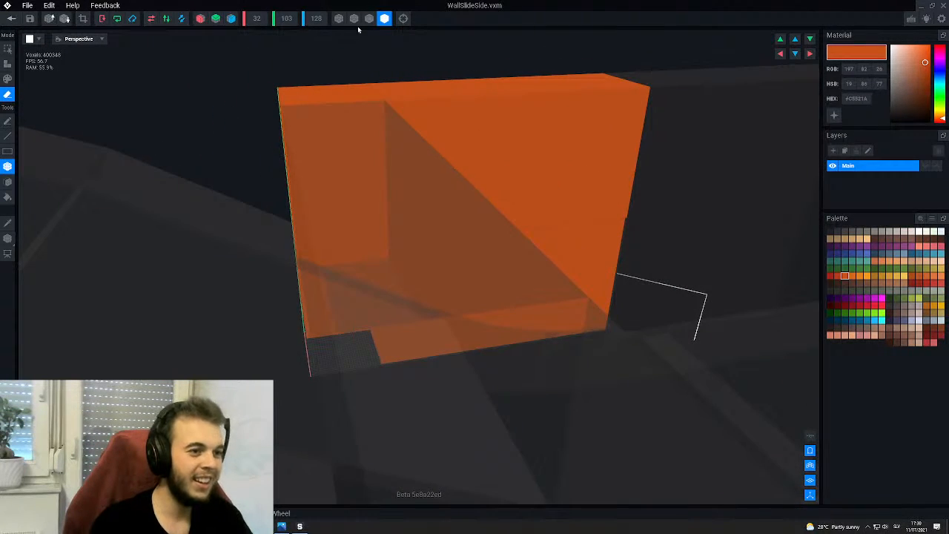
{"action": "right_click_drag", "start_coordinate": [323, 219], "coordinate": [334, 320]}
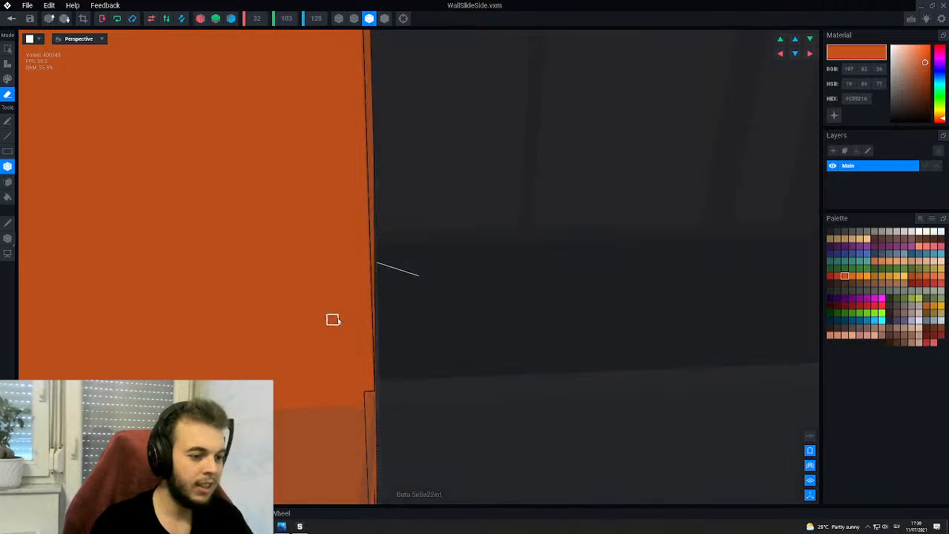
{"action": "right_click_drag", "start_coordinate": [362, 385], "coordinate": [376, 311]}
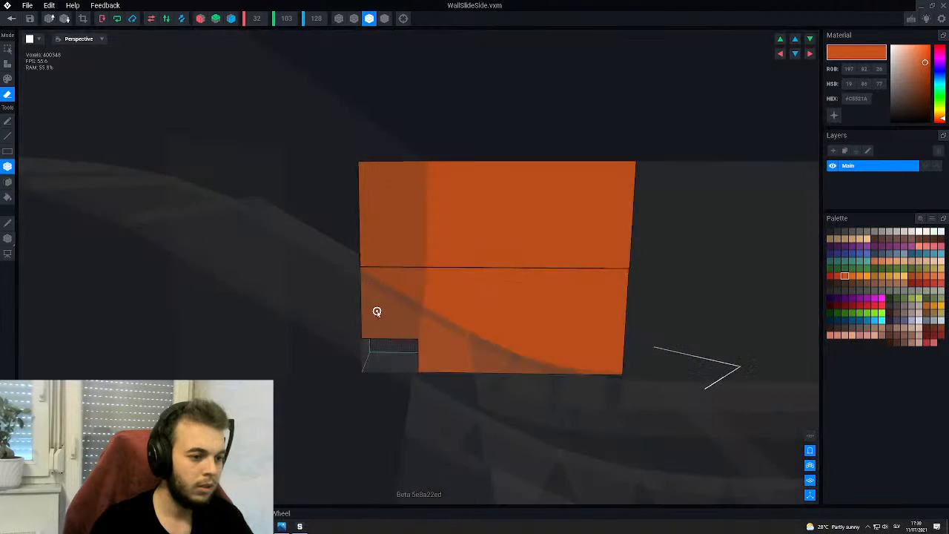
{"action": "scroll", "coordinate": [382, 313], "scroll_direction": "up", "scroll_amount": 4}
{"action": "scroll", "coordinate": [382, 314], "scroll_direction": "up", "scroll_amount": 3}
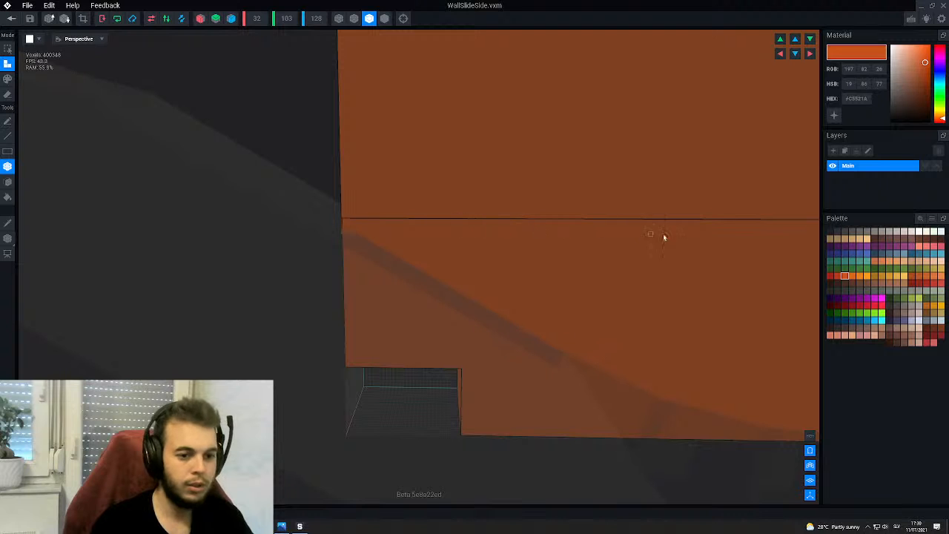
- Fill the missing voxel row along the wall to straighten the step
{"action": "left_click_drag", "start_coordinate": [719, 227], "coordinate": [722, 221]}
{"action": "middle_click_drag", "start_coordinate": [663, 243], "coordinate": [402, 251]}
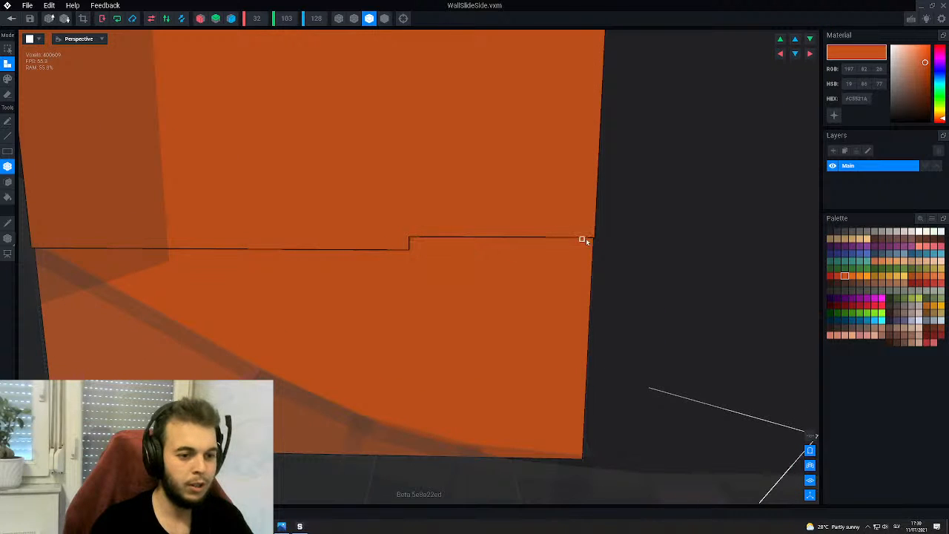
{"action": "left_click_drag", "start_coordinate": [586, 243], "coordinate": [414, 243]}
{"action": "scroll", "coordinate": [411, 233], "scroll_direction": "down", "scroll_amount": 5}
{"action": "middle_click_drag", "start_coordinate": [303, 219], "coordinate": [363, 259]}
{"action": "right_click_drag", "start_coordinate": [362, 259], "coordinate": [387, 299]}
- Inspect the wall corner and close the WallSlideSide model
{"action": "scroll", "coordinate": [271, 333], "scroll_direction": "up", "scroll_amount": 5}
{"action": "scroll", "coordinate": [388, 299], "scroll_direction": "up", "scroll_amount": 2}
{"action": "scroll", "coordinate": [467, 241], "scroll_direction": "up", "scroll_amount": 2}
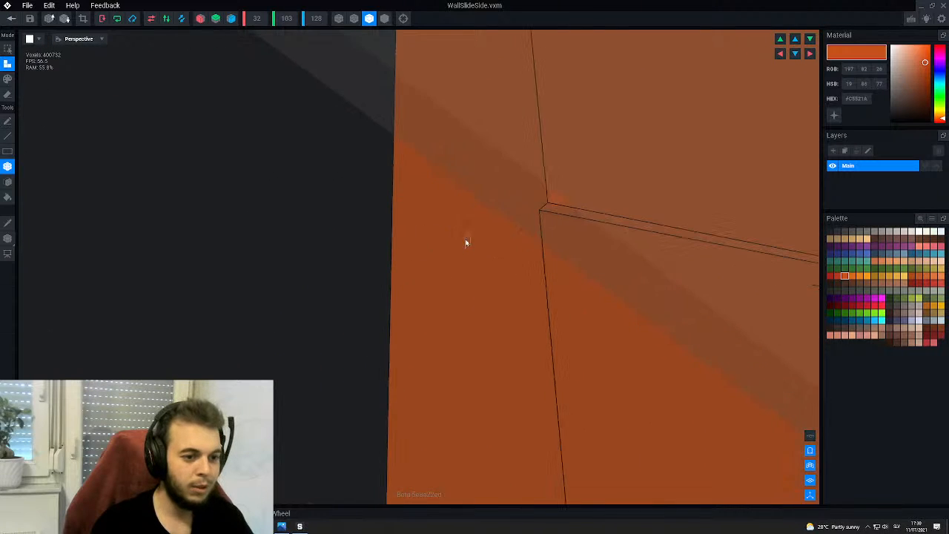
{"action": "middle_click_drag", "start_coordinate": [550, 213], "coordinate": [465, 296]}
{"action": "right_click_drag", "start_coordinate": [464, 256], "coordinate": [462, 260]}
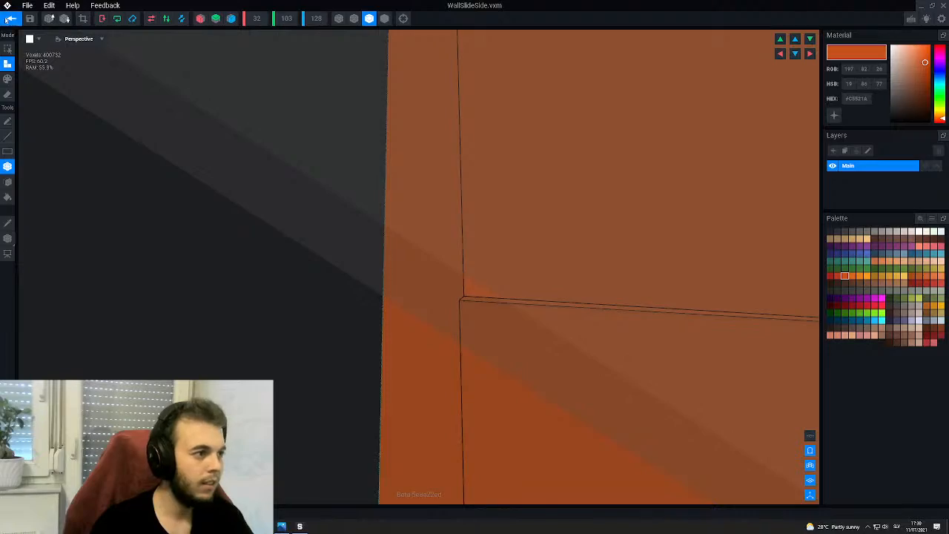
{"action": "left_click", "coordinate": [9, 19]}
- Save WallSlideSide and look along the slide at the trimmed orange side wall
{"action": "left_click", "coordinate": [387, 178]}
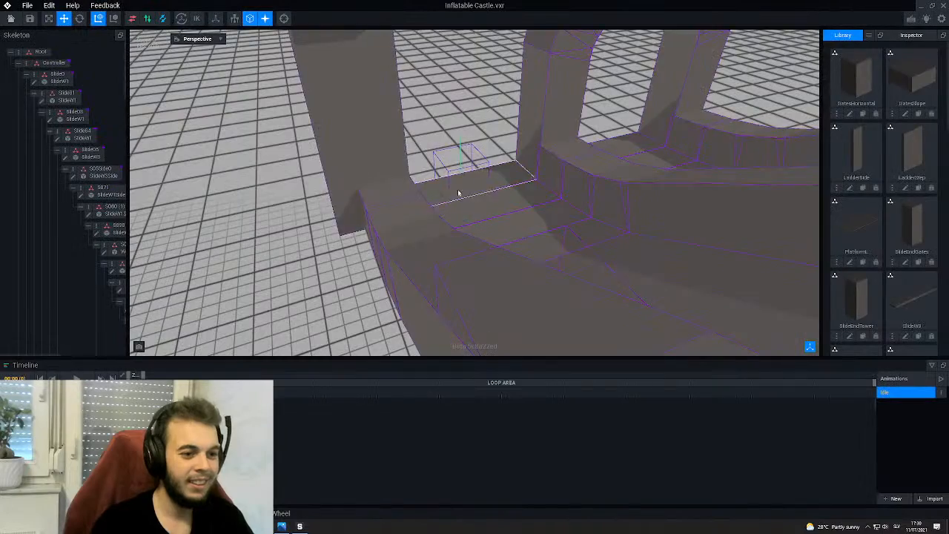
{"action": "right_click_drag", "start_coordinate": [460, 239], "coordinate": [423, 253]}
{"action": "right_click_drag", "start_coordinate": [280, 220], "coordinate": [404, 175]}
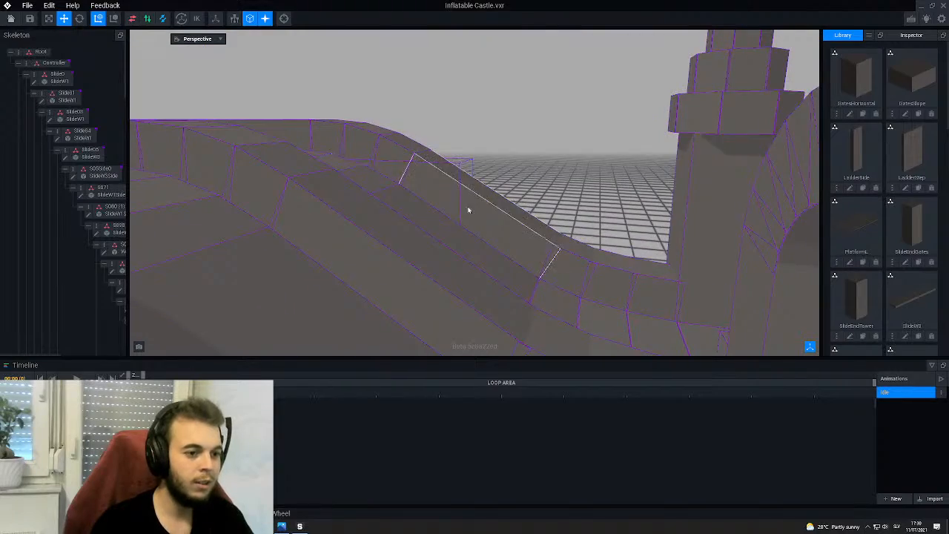
{"action": "right_click_drag", "start_coordinate": [468, 211], "coordinate": [323, 210]}
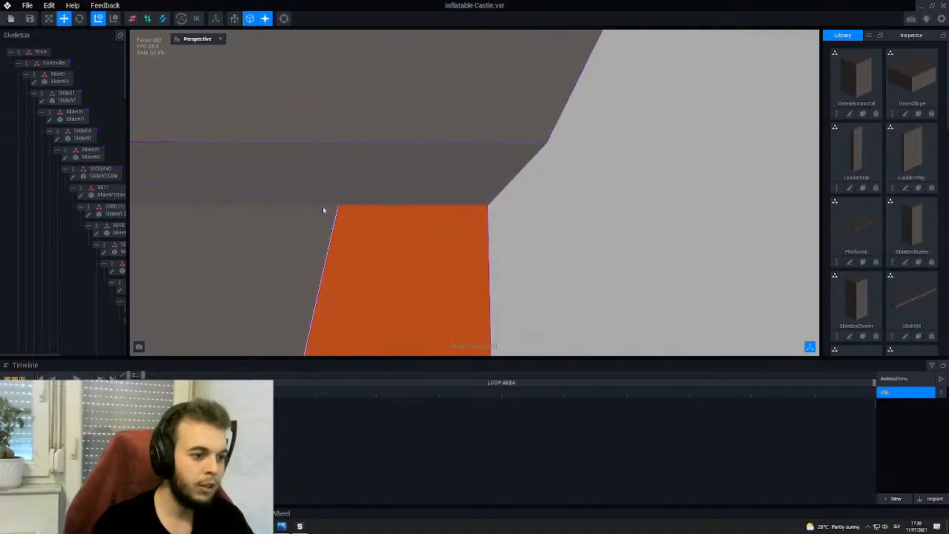
{"action": "right_click_drag", "start_coordinate": [411, 202], "coordinate": [380, 193]}
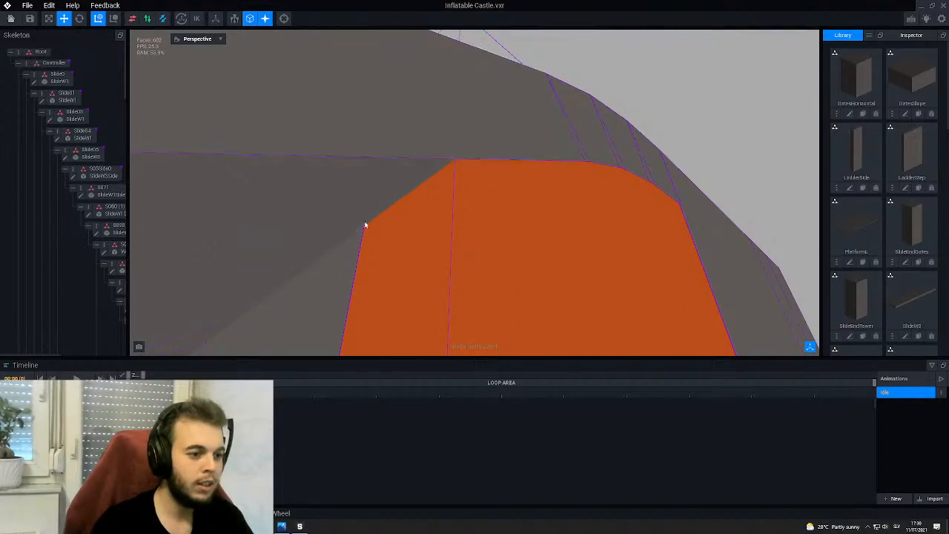
{"action": "scroll", "coordinate": [439, 179], "scroll_direction": "down", "scroll_amount": 10}
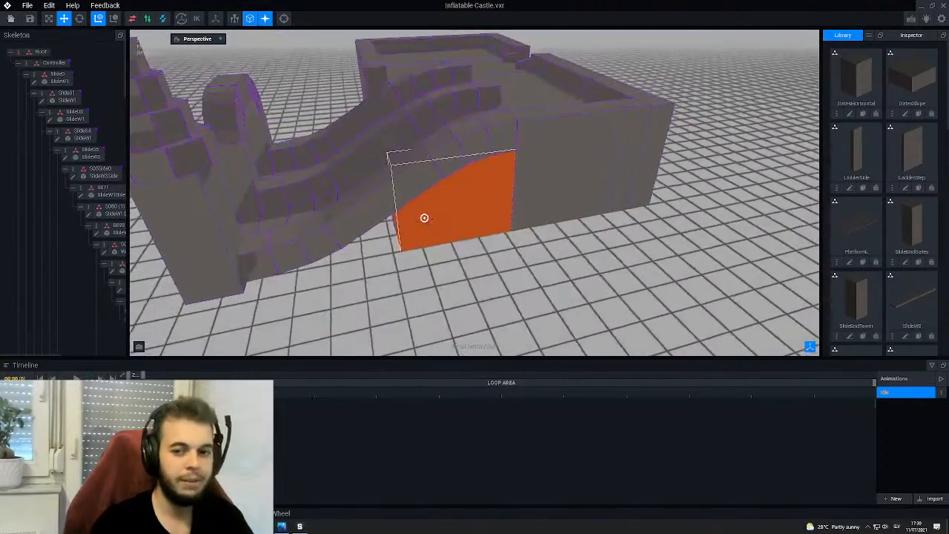
{"action": "middle_click_drag", "start_coordinate": [504, 128], "coordinate": [429, 229]}
- Orbit and pan around the castle slide and tower to check the fit
{"action": "scroll", "coordinate": [425, 232], "scroll_direction": "down", "scroll_amount": 3}
{"action": "right_click_drag", "start_coordinate": [423, 233], "coordinate": [392, 271]}
{"action": "scroll", "coordinate": [381, 270], "scroll_direction": "up", "scroll_amount": 3}
{"action": "middle_click_drag", "start_coordinate": [381, 269], "coordinate": [526, 228]}
{"action": "middle_click_drag", "start_coordinate": [397, 251], "coordinate": [420, 237]}
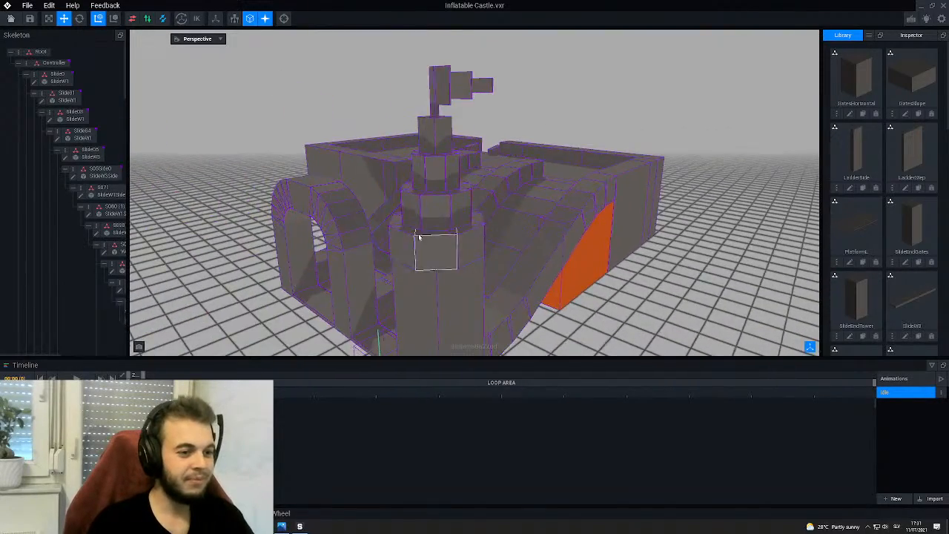
{"action": "scroll", "coordinate": [419, 236], "scroll_direction": "down", "scroll_amount": 4}
{"action": "right_click_drag", "start_coordinate": [418, 232], "coordinate": [408, 267]}
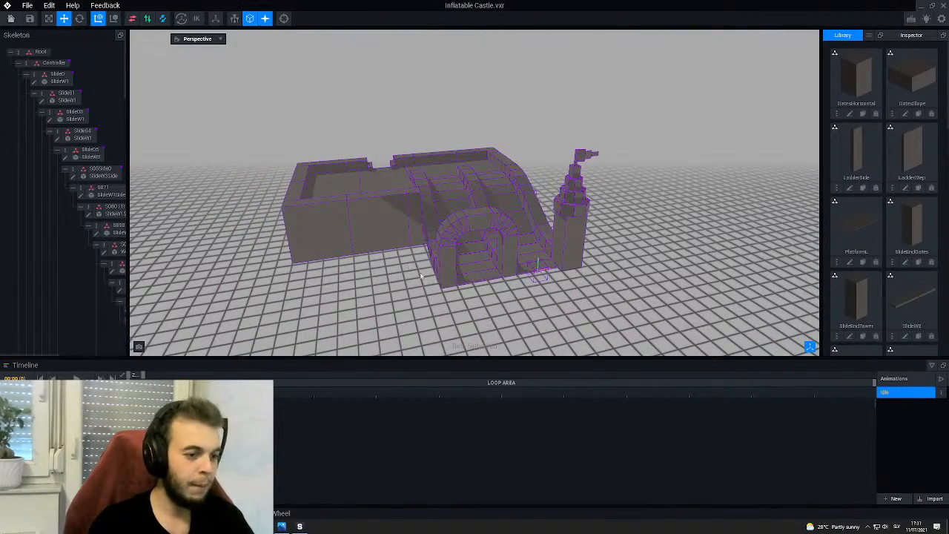
- Save and close the Inflatable Castle scene, then orbit around the BlockRobotArm reference
{"action": "left_click", "coordinate": [9, 19]}
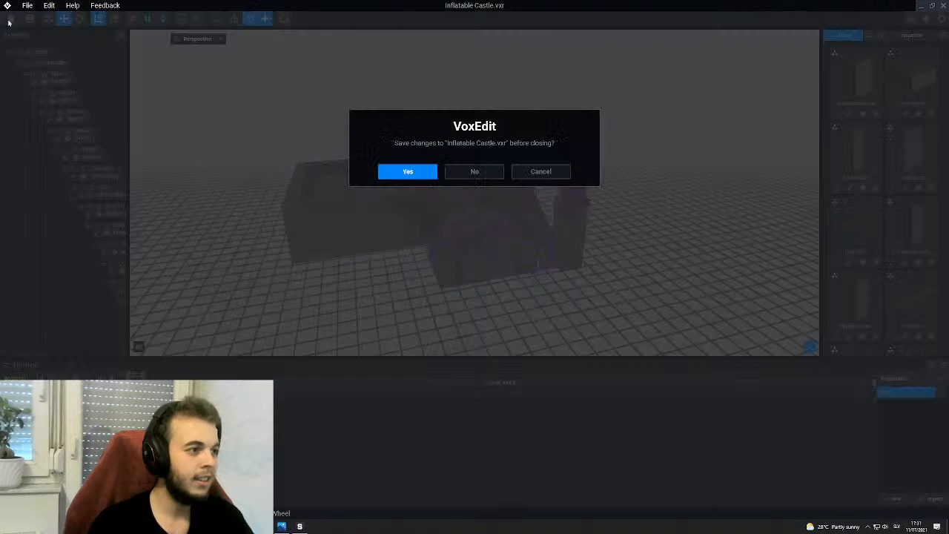
{"action": "left_click", "coordinate": [406, 171]}
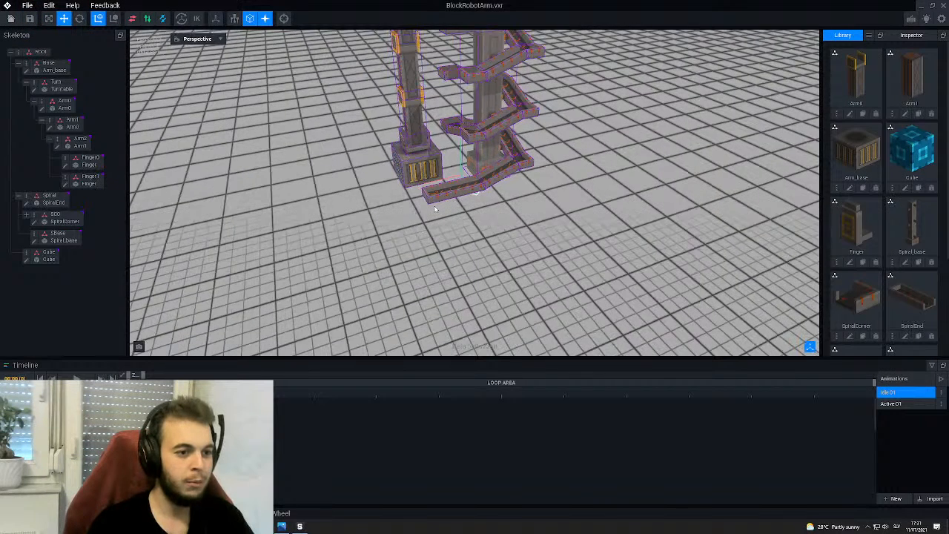
{"action": "right_click_drag", "start_coordinate": [311, 125], "coordinate": [419, 163]}
{"action": "scroll", "coordinate": [419, 163], "scroll_direction": "up", "scroll_amount": 5}
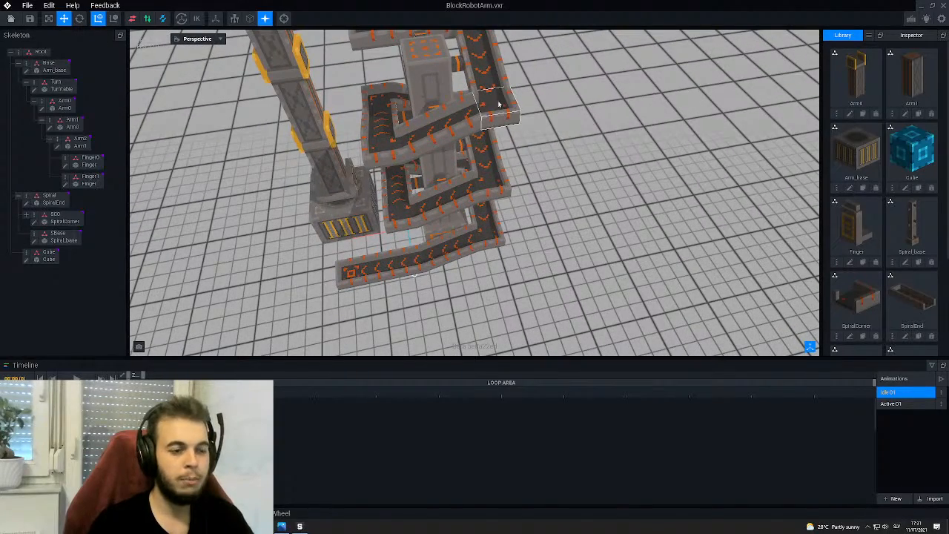
- Inspect how the spiral corner pieces connect, then save and close BlockRobotArm
{"action": "left_click", "coordinate": [499, 105]}
{"action": "right_click_drag", "start_coordinate": [498, 106], "coordinate": [449, 113]}
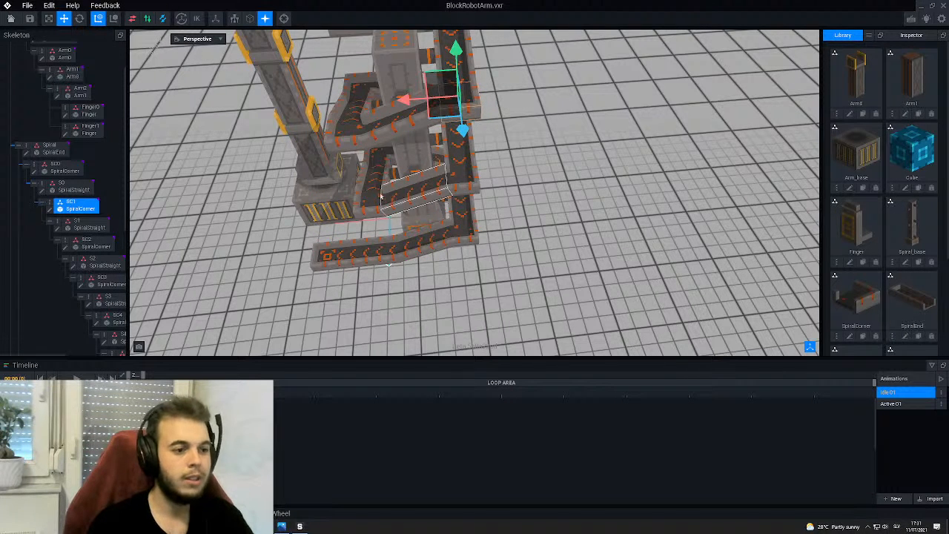
{"action": "left_click", "coordinate": [11, 18]}
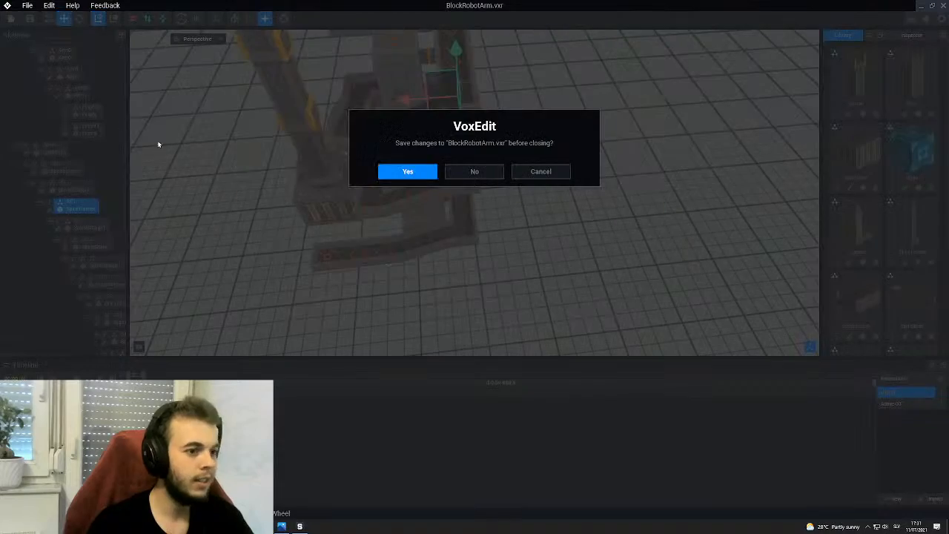
{"action": "left_click", "coordinate": [408, 171]}
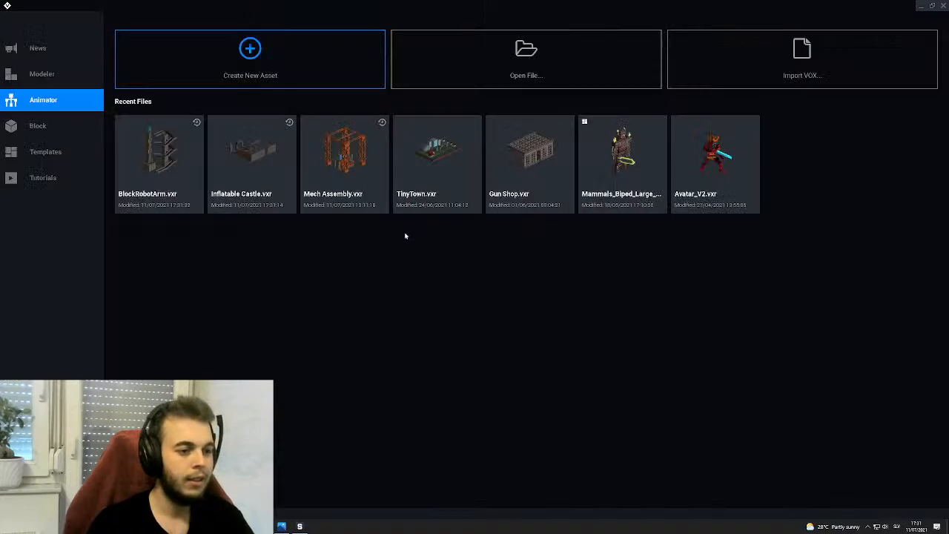
- Reopen Inflatable Castle from Recent Files and orbit to the castle's arch side
{"action": "left_click", "coordinate": [252, 167]}
{"action": "scroll", "coordinate": [593, 200], "scroll_direction": "down", "scroll_amount": 5}
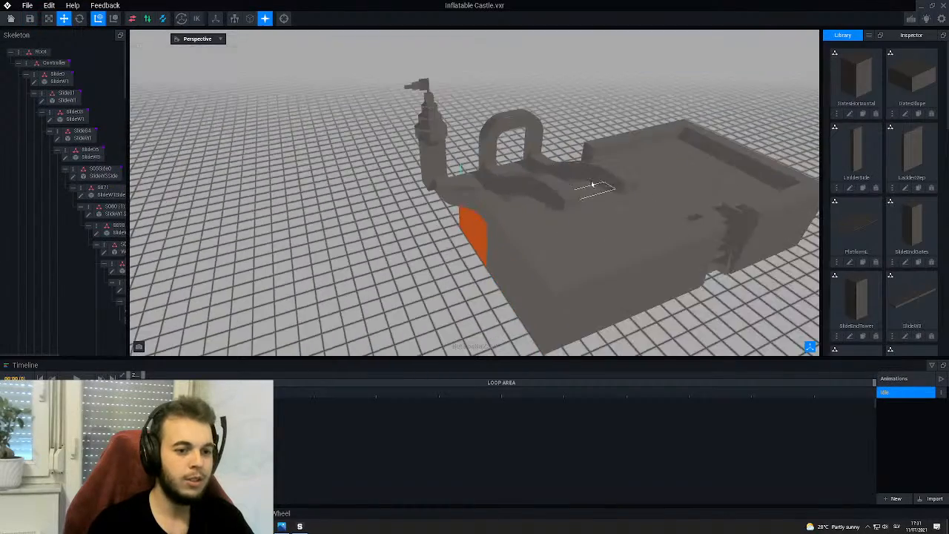
{"action": "right_click_drag", "start_coordinate": [594, 200], "coordinate": [541, 230]}
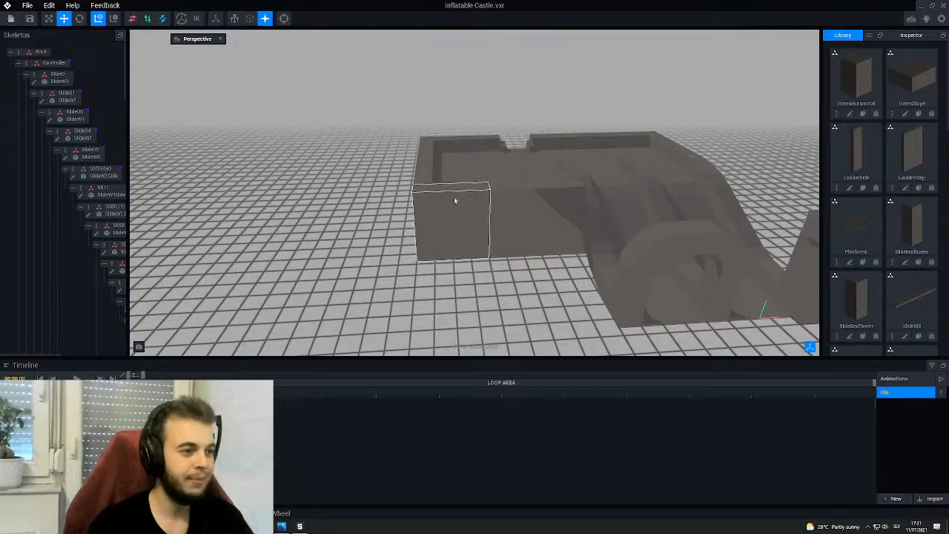
{"action": "middle_click_drag", "start_coordinate": [550, 232], "coordinate": [483, 181]}
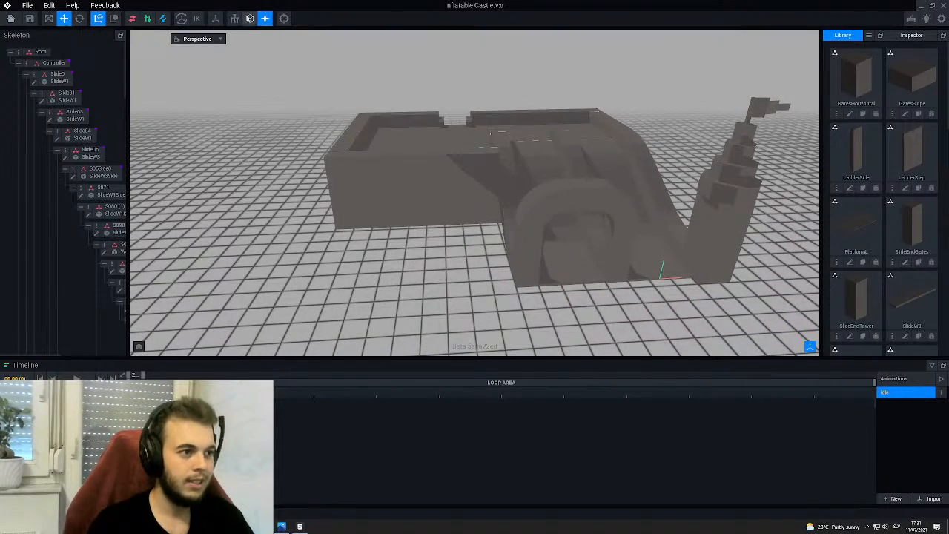
- Turn on purple bounding-box outlines for every castle part and zoom toward the tower base
{"action": "left_click", "coordinate": [250, 19]}
{"action": "right_click_drag", "start_coordinate": [385, 163], "coordinate": [385, 160]}
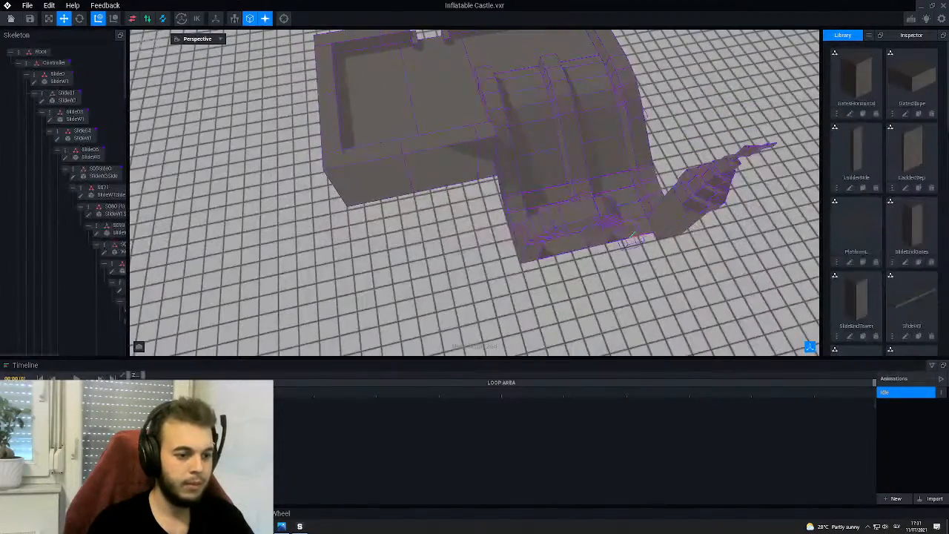
{"action": "middle_click_drag", "start_coordinate": [414, 277], "coordinate": [381, 224]}
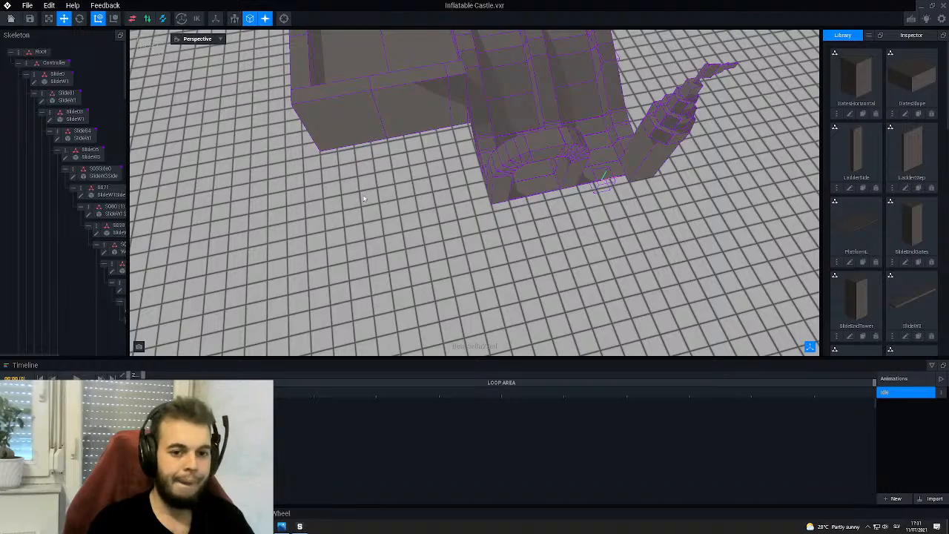
{"action": "right_click_drag", "start_coordinate": [368, 197], "coordinate": [599, 121]}
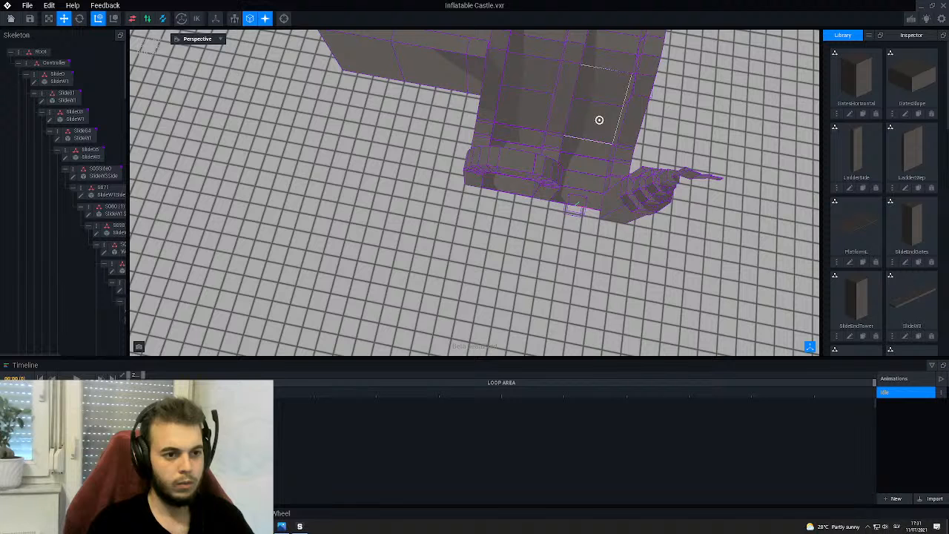
{"action": "scroll", "coordinate": [515, 104], "scroll_direction": "up", "scroll_amount": 3}
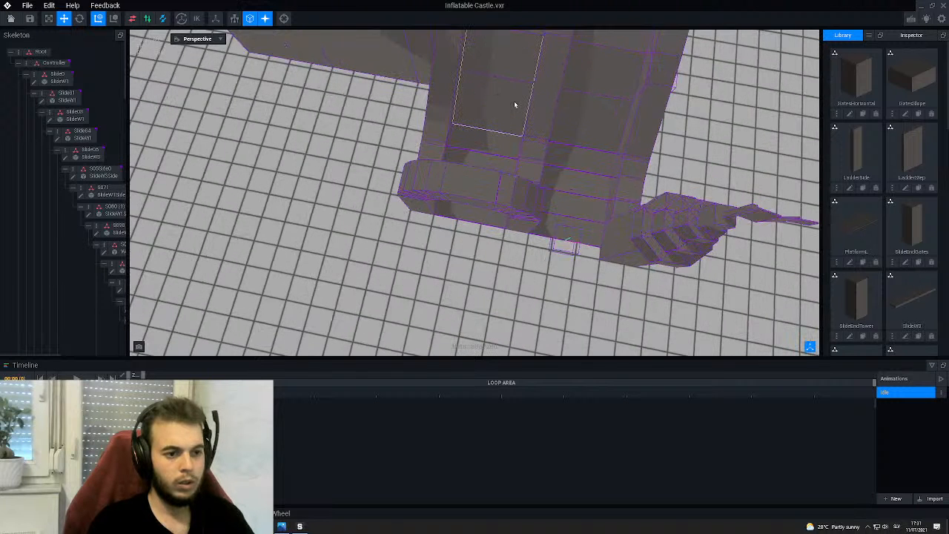
{"action": "scroll", "coordinate": [511, 110], "scroll_direction": "up", "scroll_amount": 3}
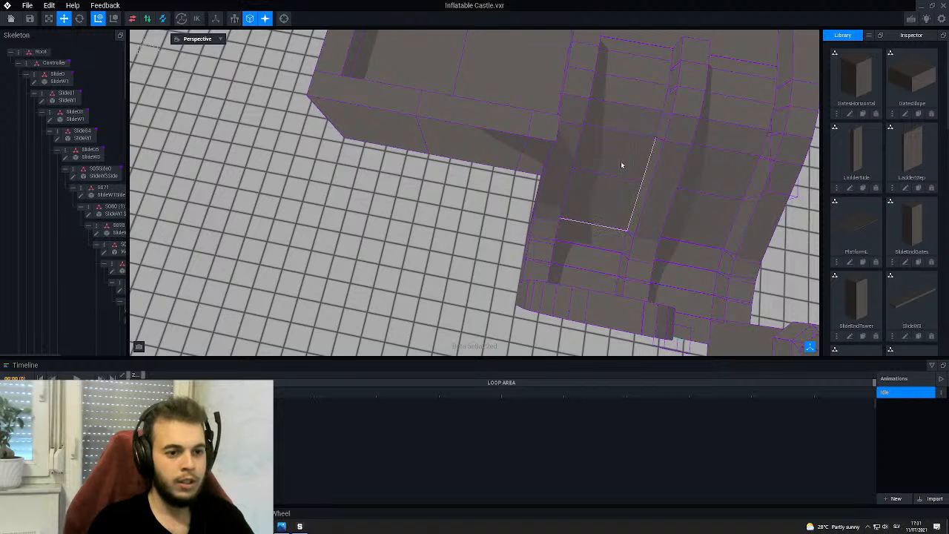
{"action": "middle_click_drag", "start_coordinate": [632, 159], "coordinate": [552, 161]}
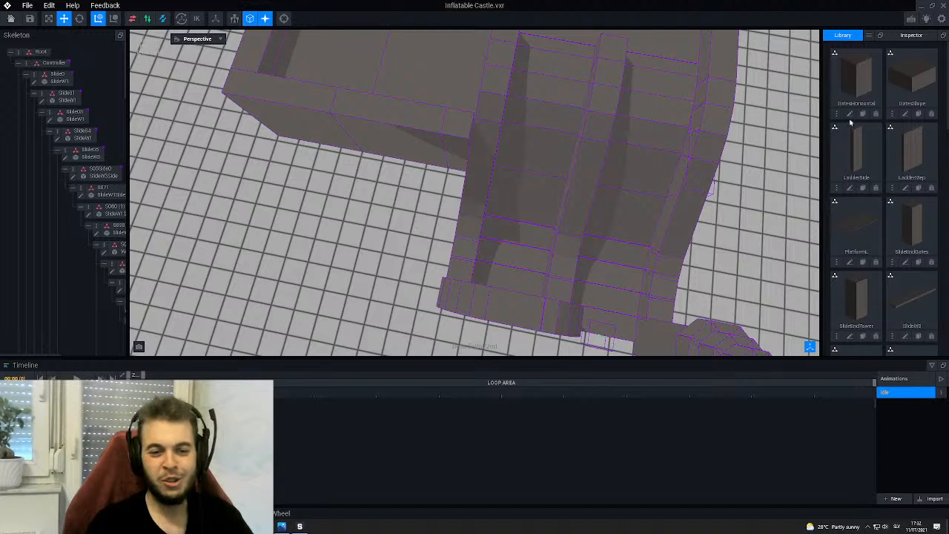
- Clone the PlatformL model and name the clone SlideCorner32x32
{"action": "left_click", "coordinate": [862, 261]}
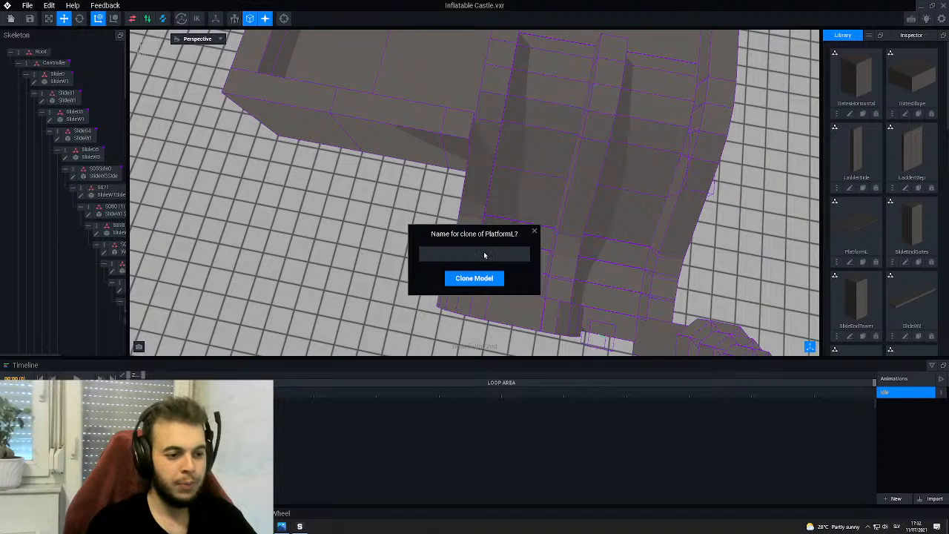
{"action": "type", "text": "stide"}
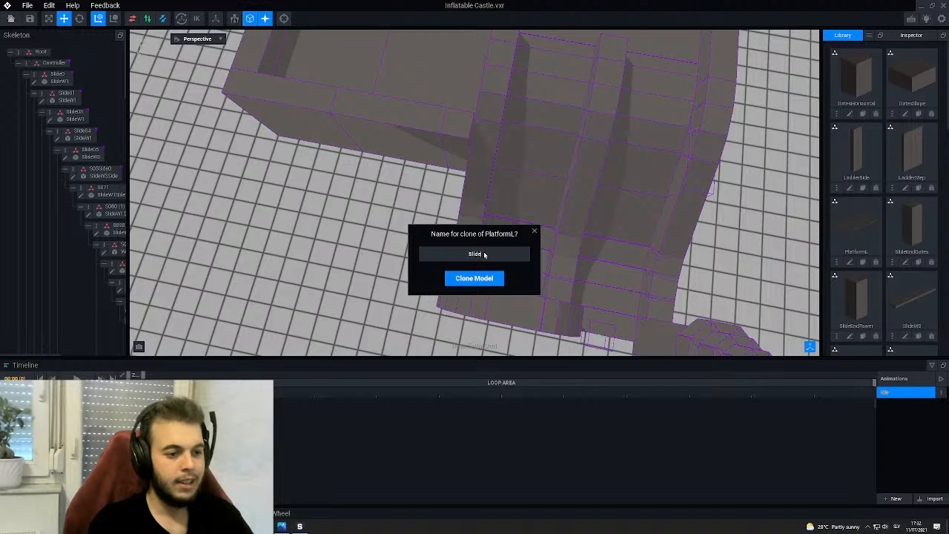
{"action": "type", "text": "Comp"}
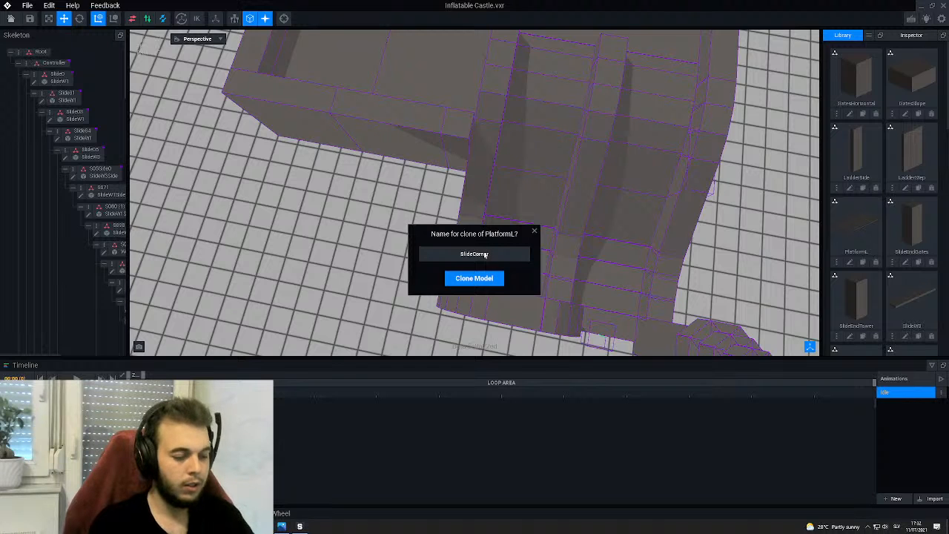
{"action": "type", "text": "er2x32"}
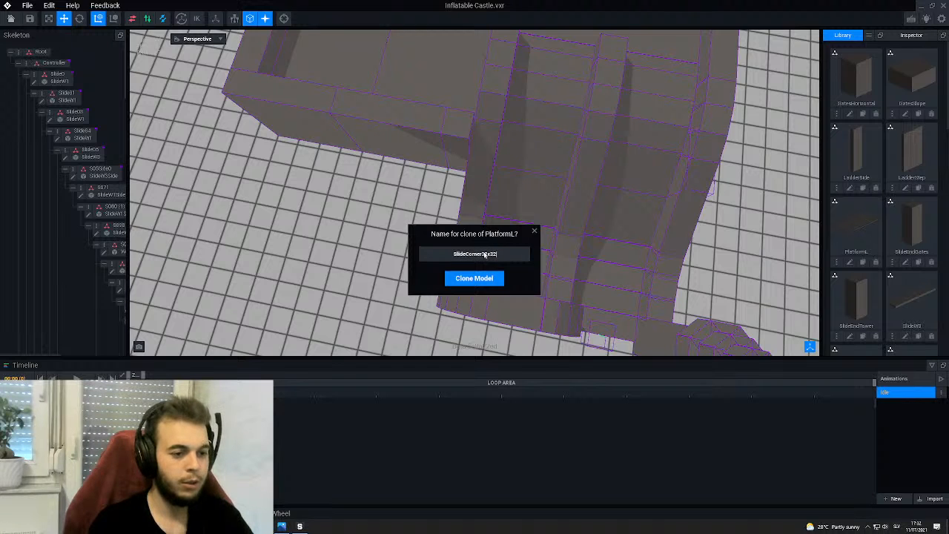
{"action": "key", "text": "Return"}
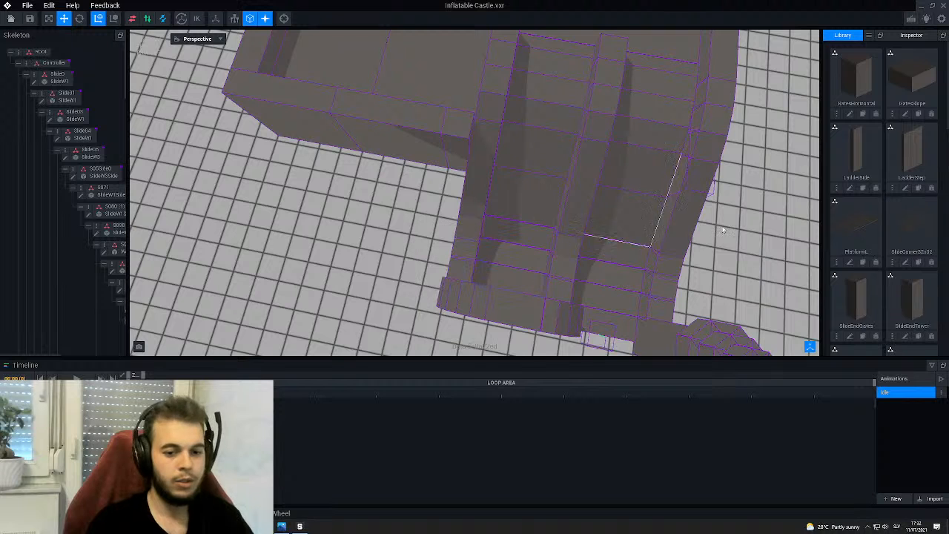
- Find SlideCorner32x32 in the Library and open it in the voxel editor
{"action": "scroll", "coordinate": [878, 188], "scroll_direction": "down", "scroll_amount": 3}
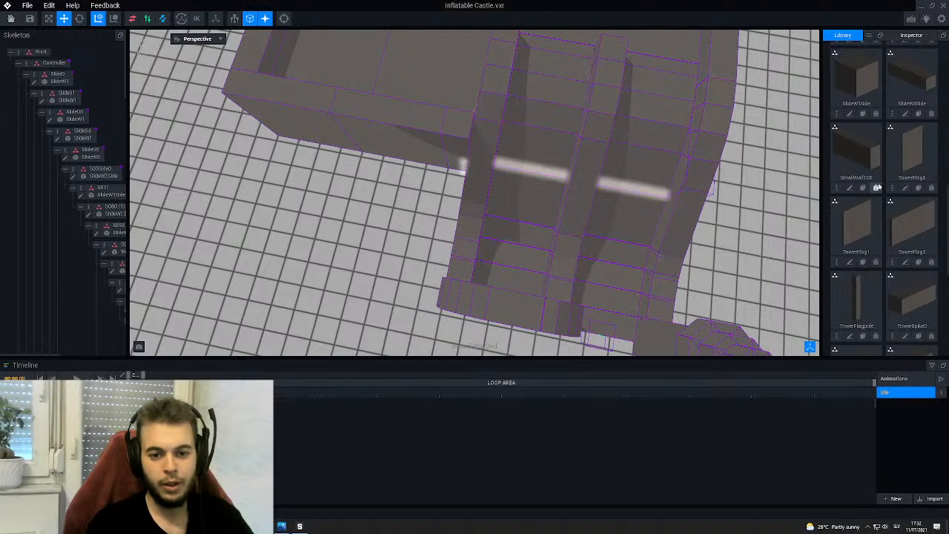
{"action": "scroll", "coordinate": [878, 188], "scroll_direction": "down", "scroll_amount": 2}
{"action": "scroll", "coordinate": [878, 188], "scroll_direction": "up", "scroll_amount": 3}
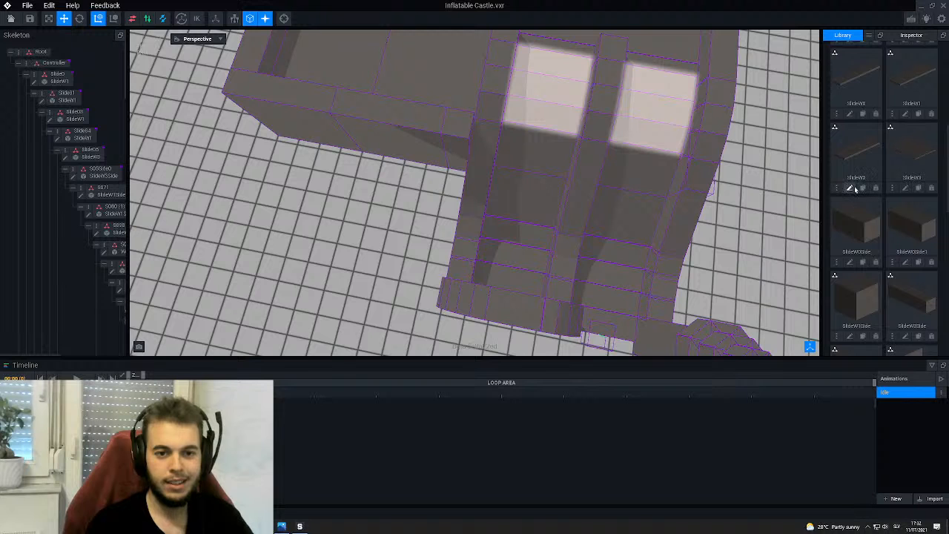
{"action": "scroll", "coordinate": [860, 200], "scroll_direction": "up", "scroll_amount": 3}
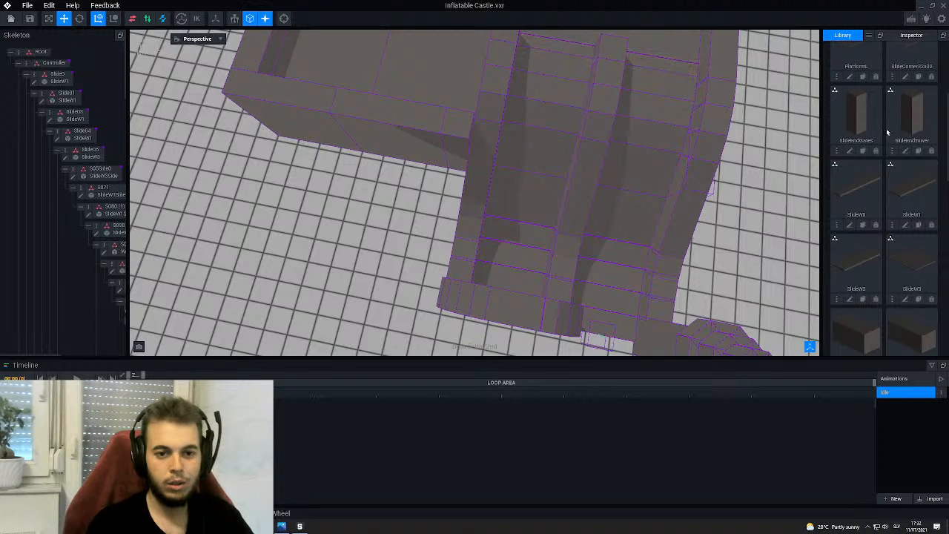
{"action": "scroll", "coordinate": [860, 182], "scroll_direction": "up", "scroll_amount": 3}
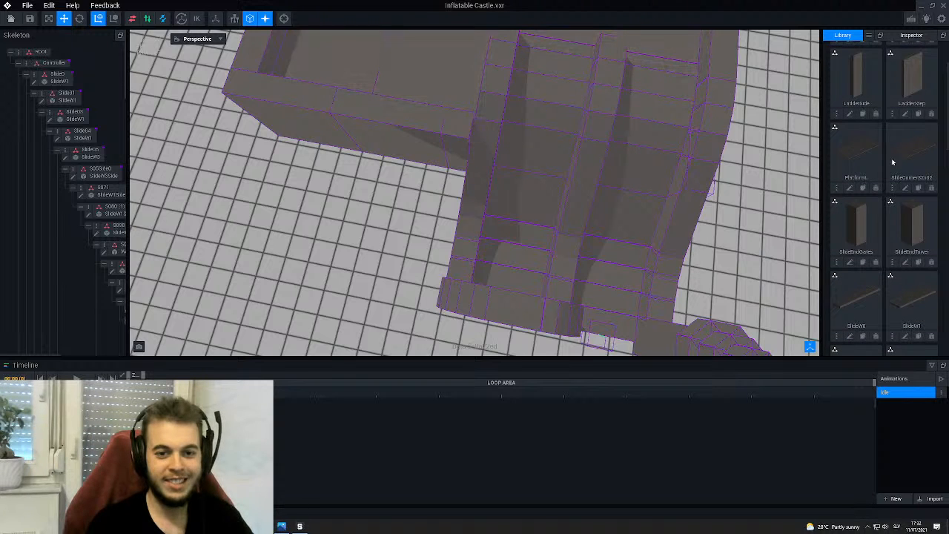
{"action": "left_click", "coordinate": [905, 189]}
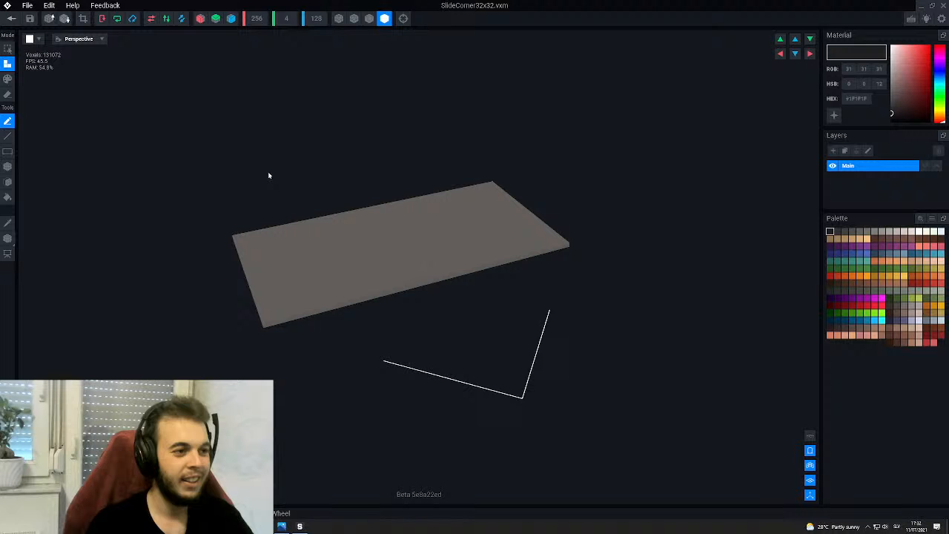
- Resize the corner model to 32 voxels in X and 32 in Z
{"action": "left_click", "coordinate": [257, 22]}
{"action": "type", "text": "32"}
{"action": "key", "text": "Return"}
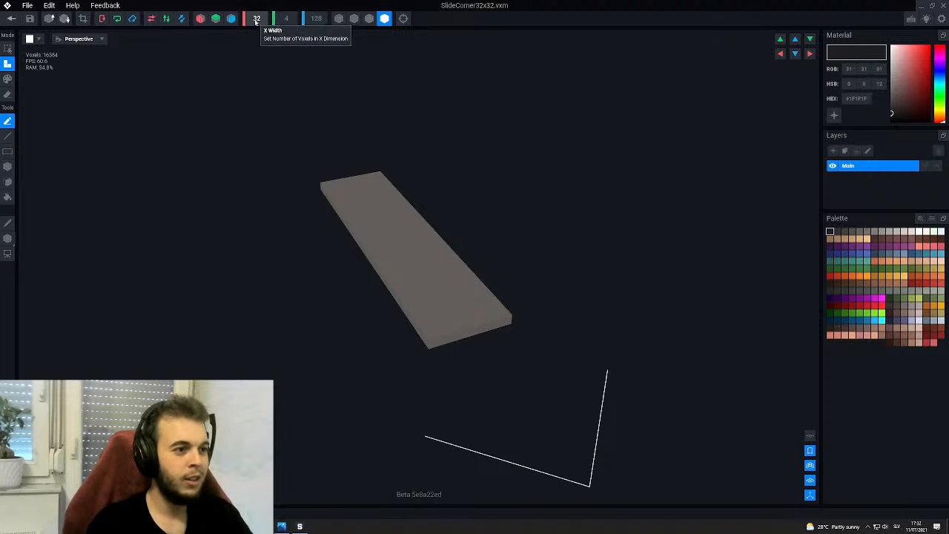
{"action": "left_click", "coordinate": [316, 19]}
{"action": "type", "text": "32"}
{"action": "key", "text": "Return"}
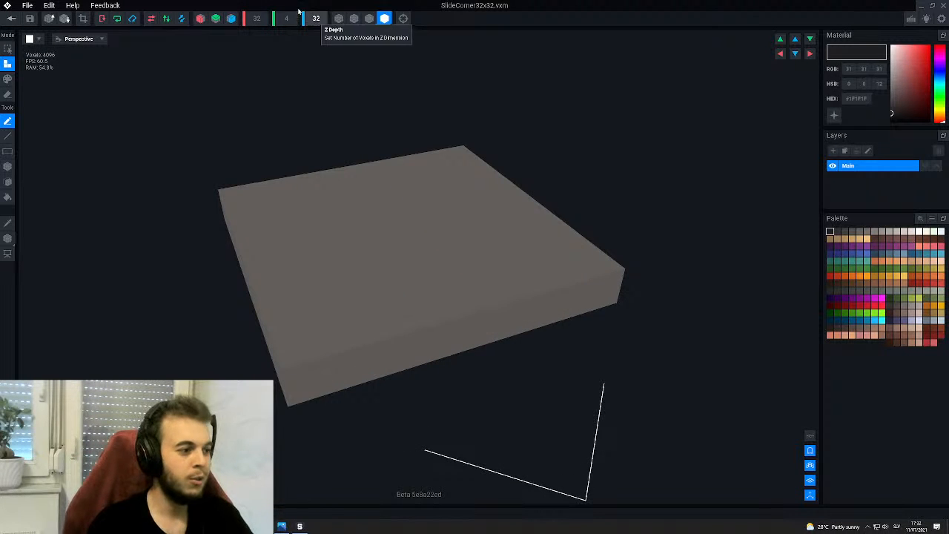
- Reposition the selection box onto the slab, then return to the castle scene via the save prompt
{"action": "left_click", "coordinate": [7, 239]}
{"action": "scroll", "coordinate": [279, 278], "scroll_direction": "down", "scroll_amount": 6}
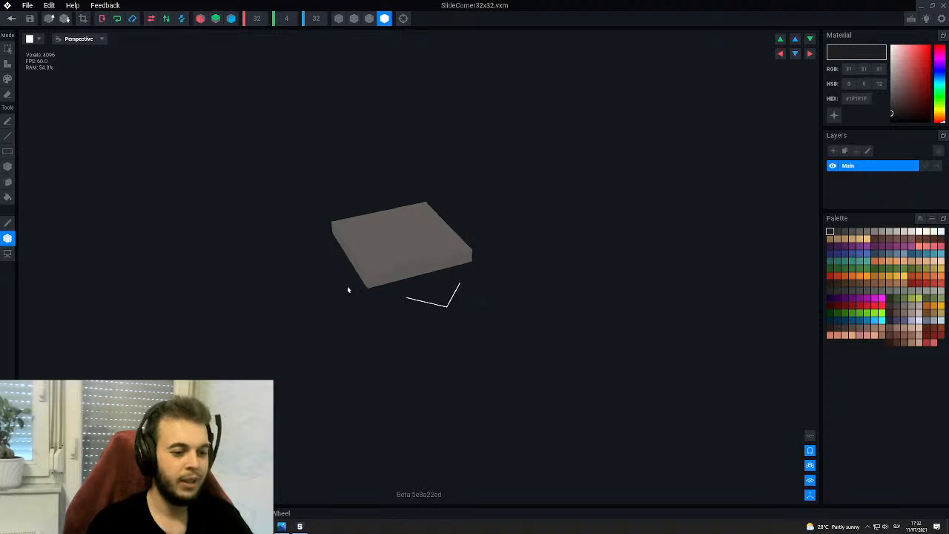
{"action": "left_click_drag", "start_coordinate": [163, 324], "coordinate": [373, 320]}
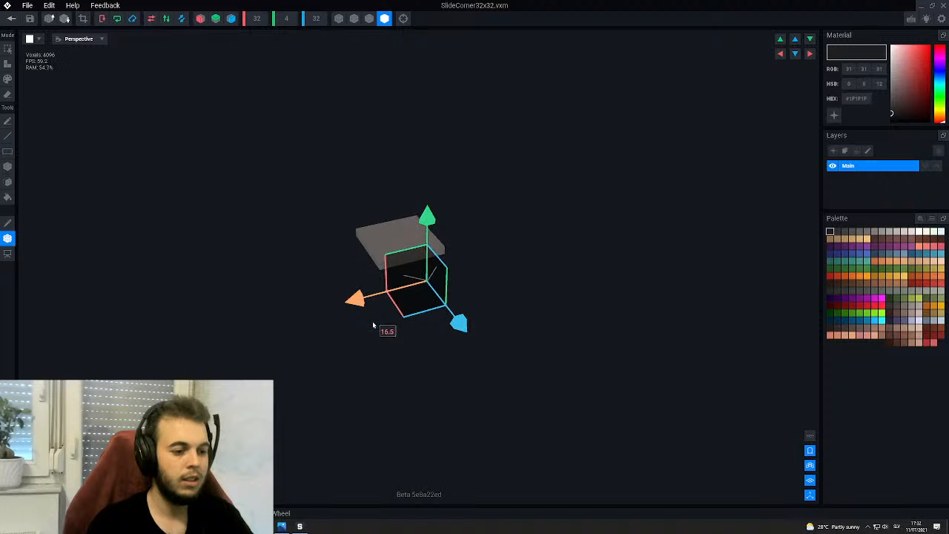
{"action": "left_click_drag", "start_coordinate": [458, 324], "coordinate": [408, 295]}
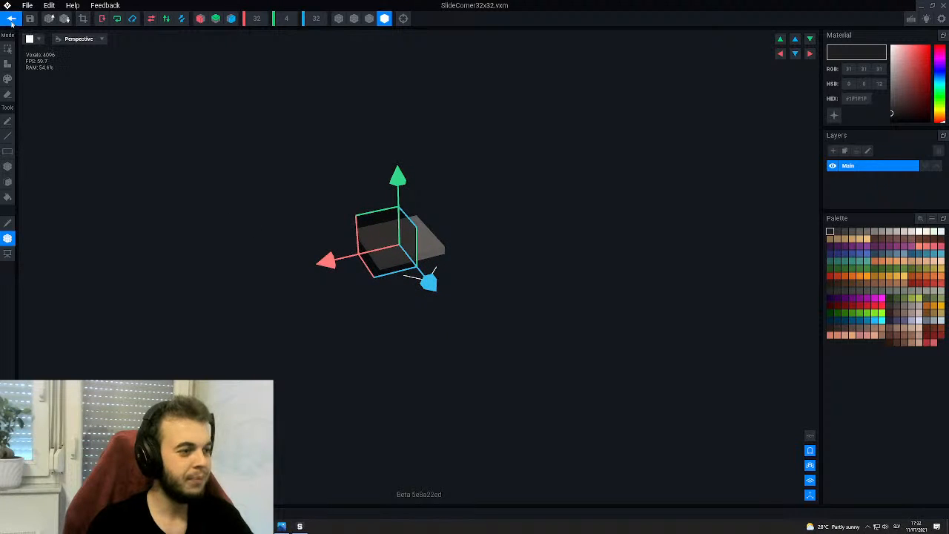
{"action": "left_click", "coordinate": [11, 18]}
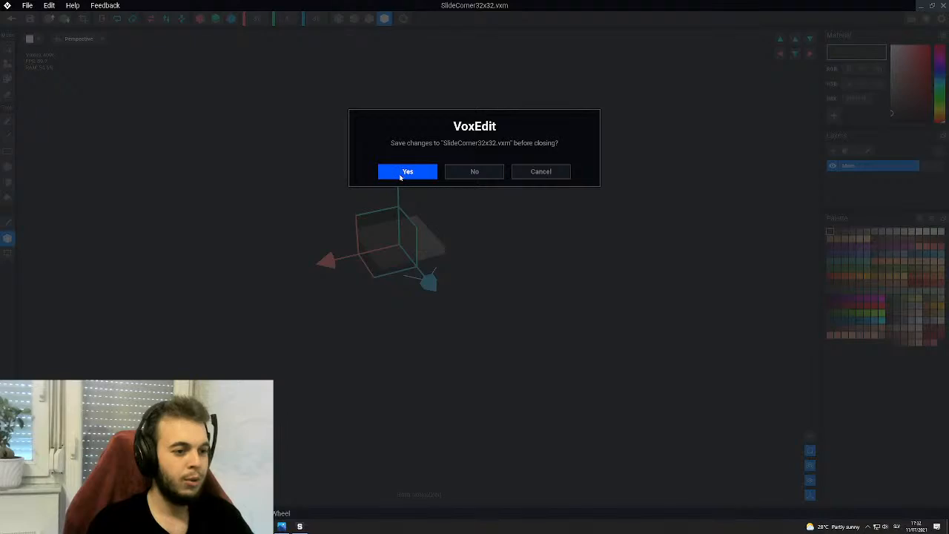
{"action": "left_click", "coordinate": [464, 174]}
{"action": "scroll", "coordinate": [545, 203], "scroll_direction": "down", "scroll_amount": 8}
{"action": "right_click_drag", "start_coordinate": [542, 181], "coordinate": [542, 182]}
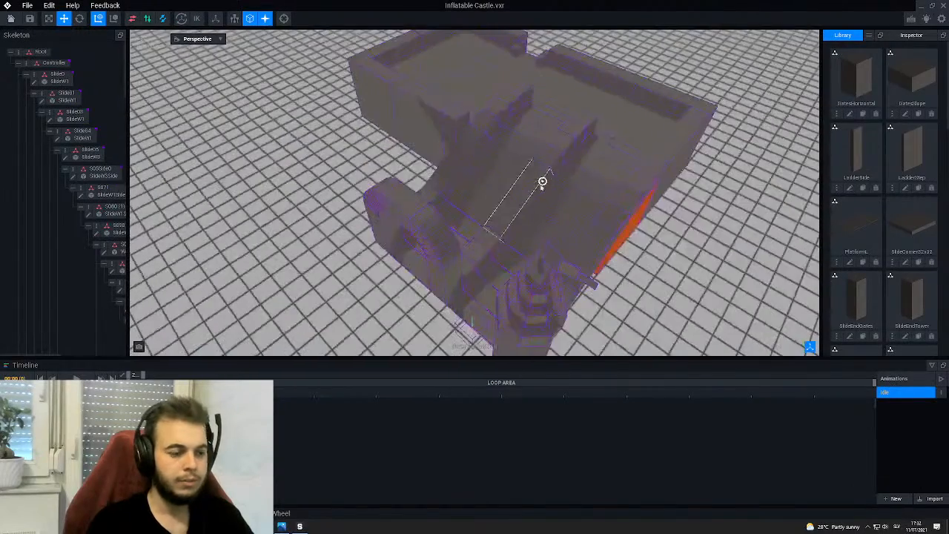
{"action": "right_click_drag", "start_coordinate": [414, 166], "coordinate": [415, 167]}
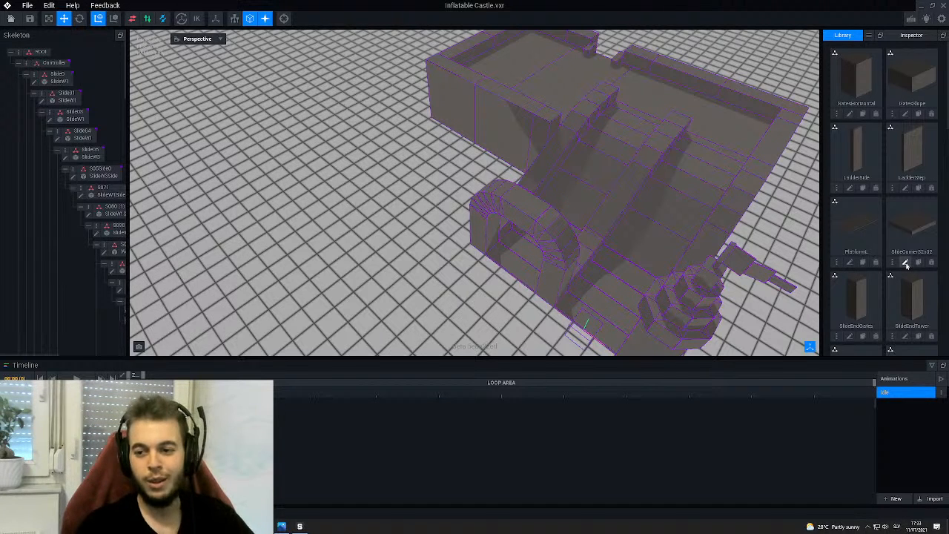
- Clone SlideCorner32x32 and name the clone SlideStraight32x64
{"action": "left_click", "coordinate": [919, 263]}
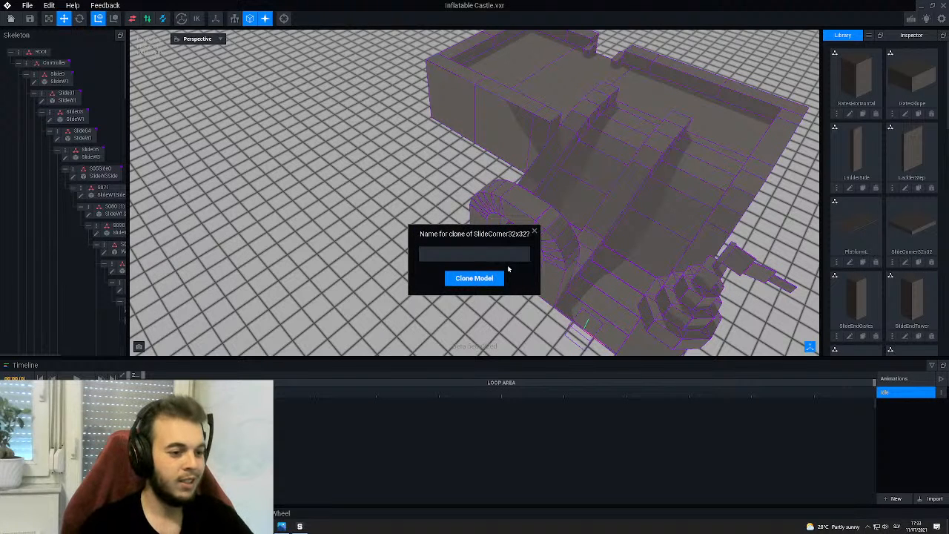
{"action": "type", "text": "s"}
{"action": "type", "text": "lideS"}
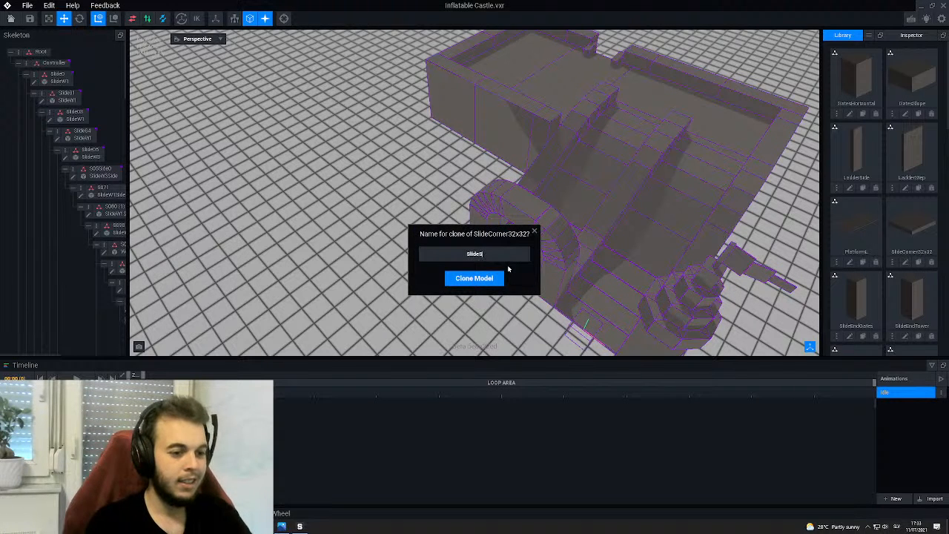
{"action": "type", "text": "traight"}
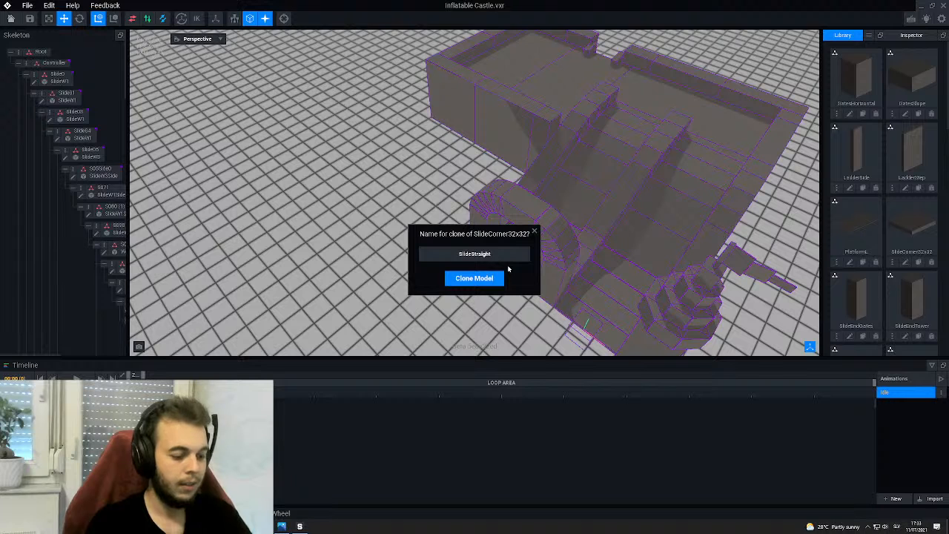
{"action": "type", "text": "32x"}
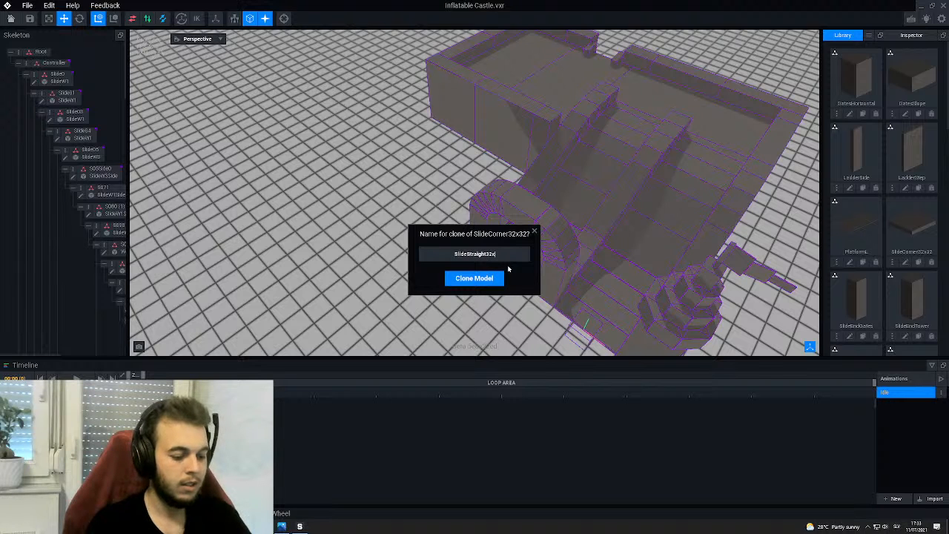
{"action": "type", "text": "32"}
{"action": "key", "text": "Return"}
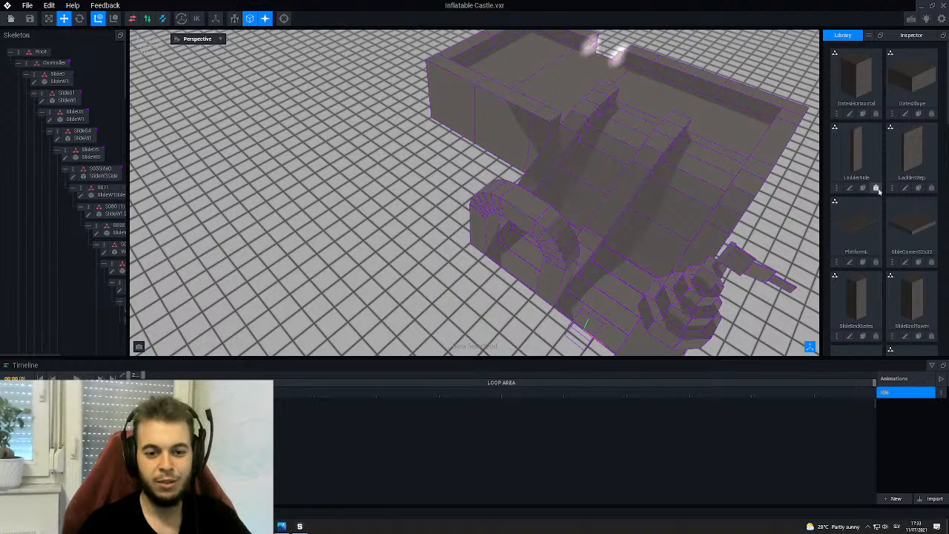
- Scroll through the Library models to locate the new SlideStraight32x64 clone
{"action": "scroll", "coordinate": [879, 193], "scroll_direction": "down", "scroll_amount": 1}
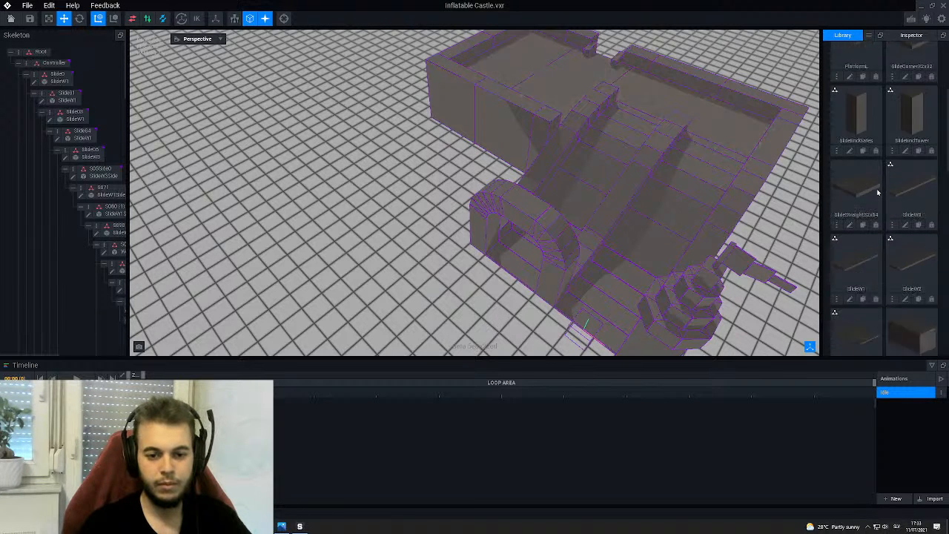
{"action": "scroll", "coordinate": [876, 189], "scroll_direction": "down", "scroll_amount": 3}
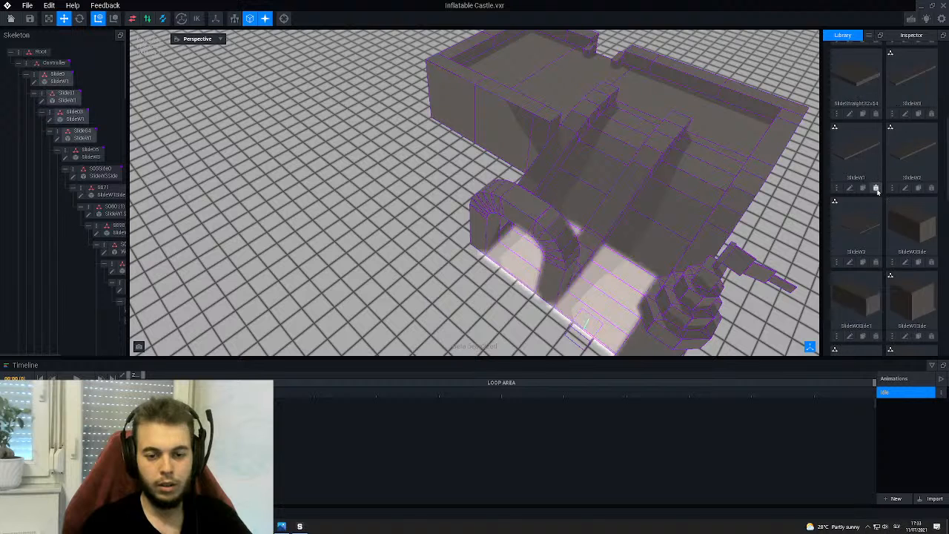
{"action": "scroll", "coordinate": [869, 222], "scroll_direction": "down", "scroll_amount": 3}
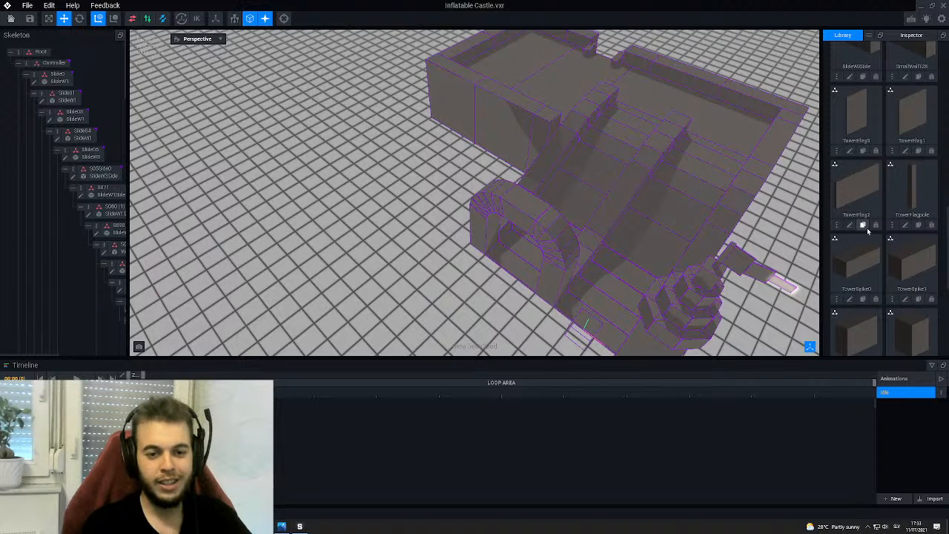
{"action": "scroll", "coordinate": [864, 232], "scroll_direction": "down", "scroll_amount": 3}
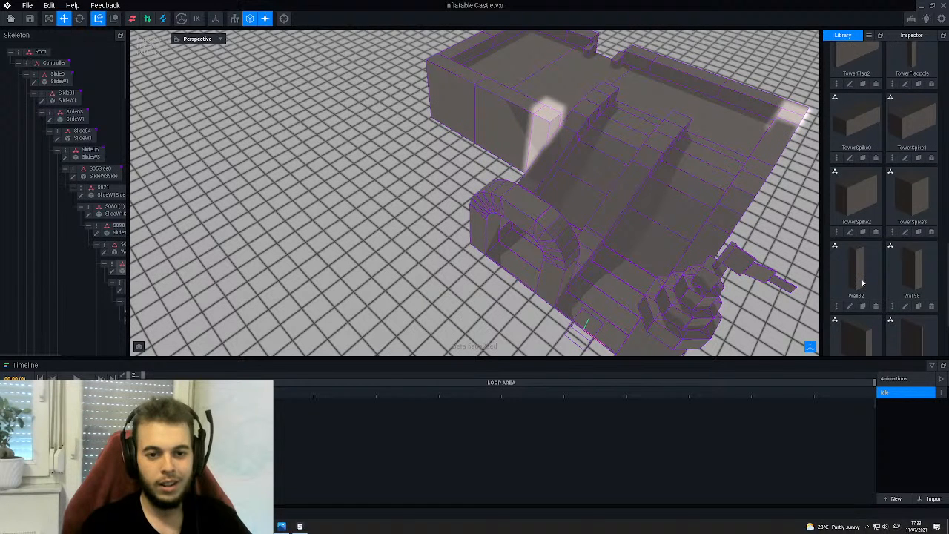
{"action": "scroll", "coordinate": [862, 290], "scroll_direction": "up", "scroll_amount": 3}
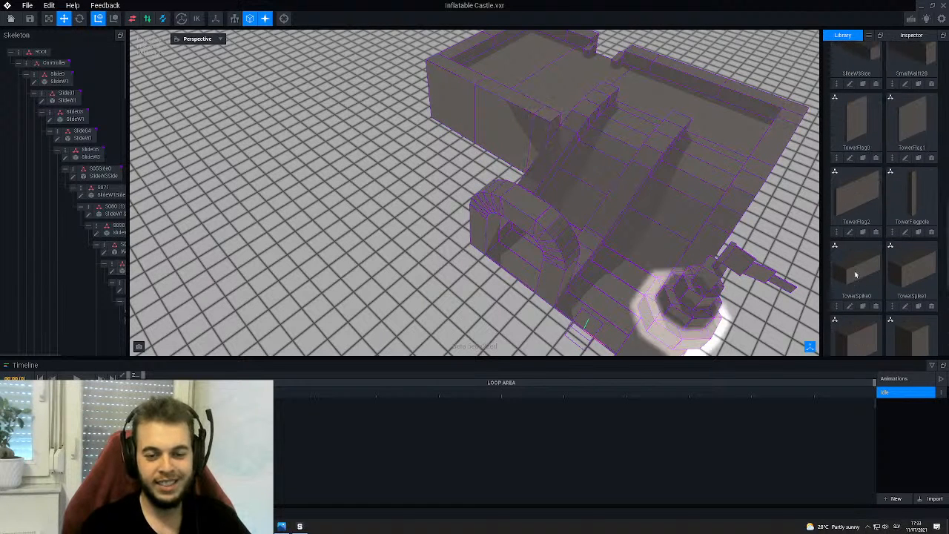
{"action": "scroll", "coordinate": [854, 272], "scroll_direction": "up", "scroll_amount": 1}
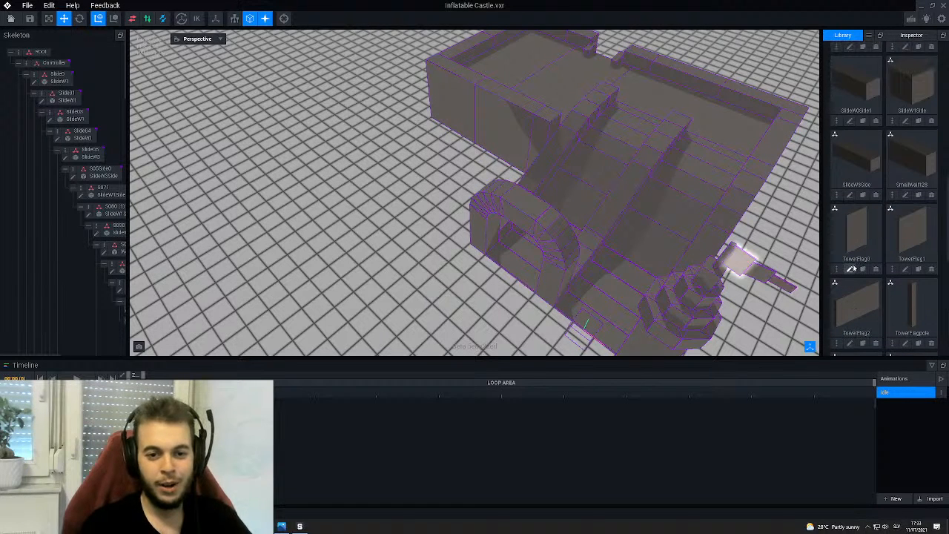
{"action": "scroll", "coordinate": [853, 267], "scroll_direction": "up", "scroll_amount": 2}
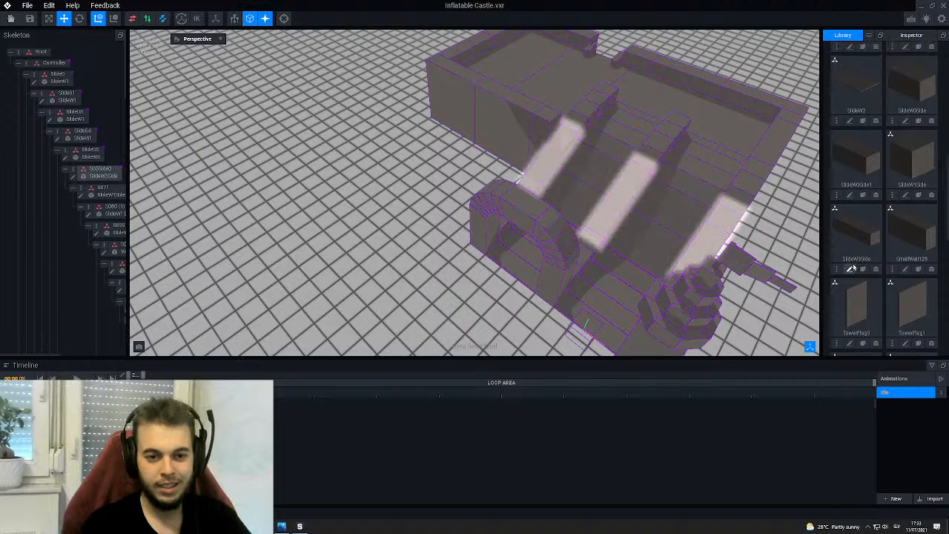
{"action": "scroll", "coordinate": [853, 260], "scroll_direction": "up", "scroll_amount": 3}
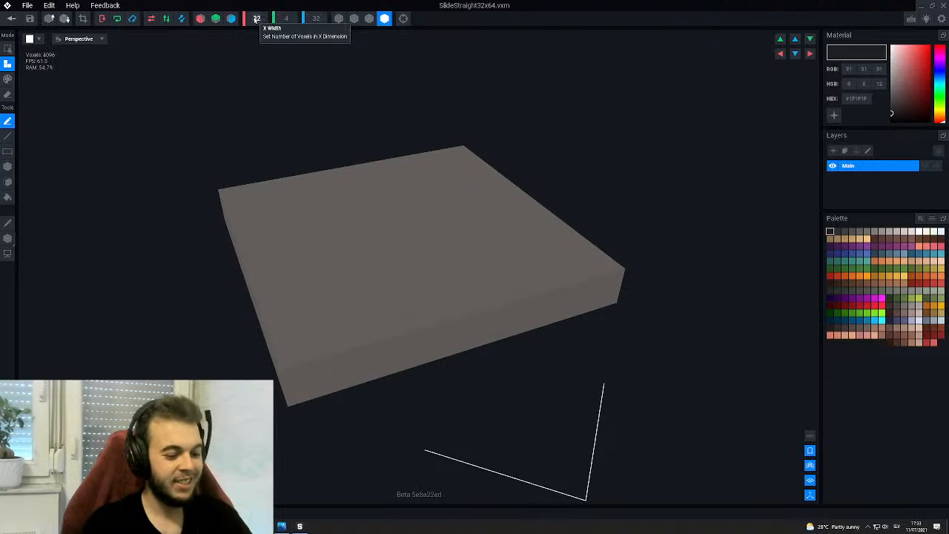
- Widen the slab to 64 voxels in X and fill the empty half with brown-grey
{"action": "left_click", "coordinate": [256, 20]}
{"action": "type", "text": "64"}
{"action": "key", "text": "Return"}
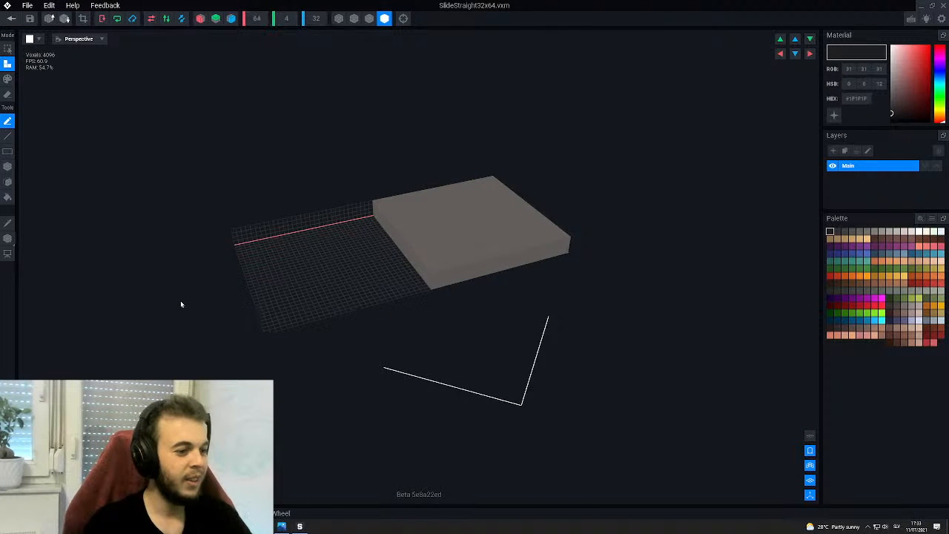
{"action": "left_click", "coordinate": [421, 224], "text": "alt"}
{"action": "key", "text": "g"}
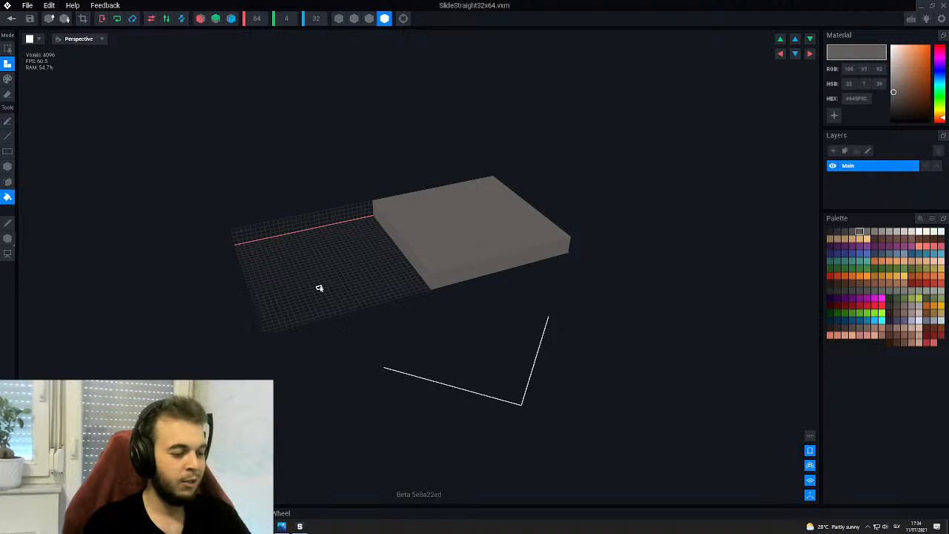
{"action": "left_click", "coordinate": [319, 287]}
- Shift the selection box along X and Y with Transform, then leave the voxel editor
{"action": "left_click", "coordinate": [7, 238]}
{"action": "right_click_drag", "start_coordinate": [478, 256], "coordinate": [448, 227]}
{"action": "left_click_drag", "start_coordinate": [449, 231], "coordinate": [516, 243]}
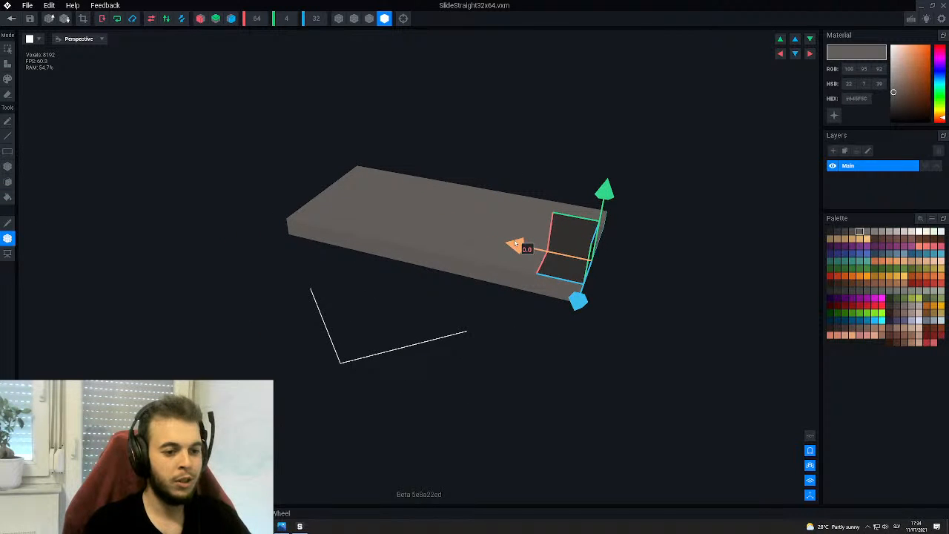
{"action": "left_click_drag", "start_coordinate": [605, 190], "coordinate": [609, 172]}
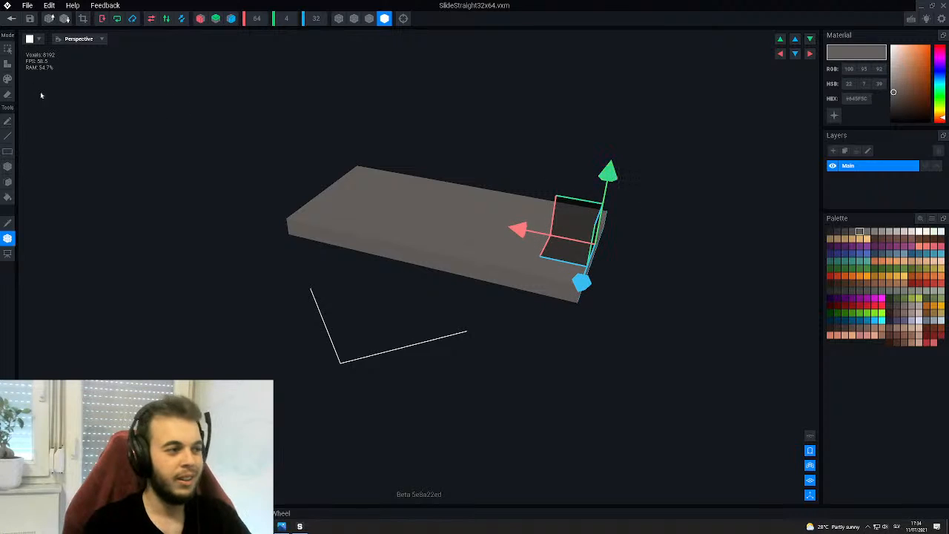
{"action": "left_click", "coordinate": [12, 17]}
- Dismiss the save prompt, view the slide side, and collapse Slide0, Slide1 and Platform skeleton branches
{"action": "left_click", "coordinate": [407, 171]}
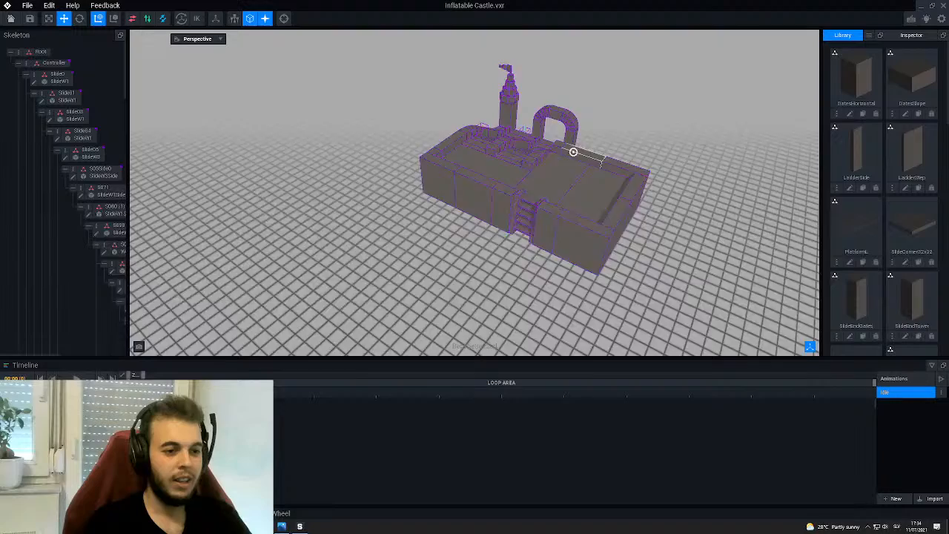
{"action": "right_click_drag", "start_coordinate": [573, 152], "coordinate": [332, 216]}
{"action": "scroll", "coordinate": [333, 216], "scroll_direction": "up", "scroll_amount": 3}
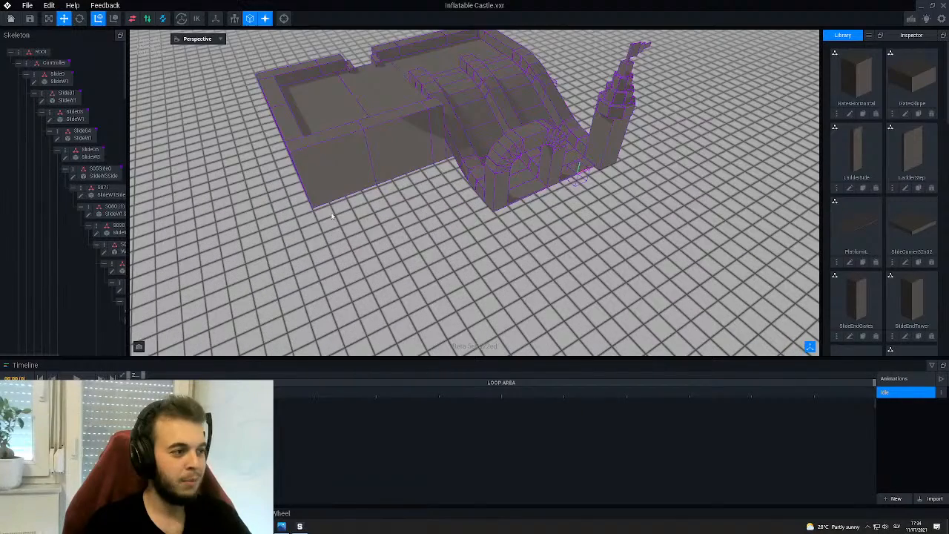
{"action": "left_click", "coordinate": [26, 75]}
{"action": "left_click", "coordinate": [26, 94]}
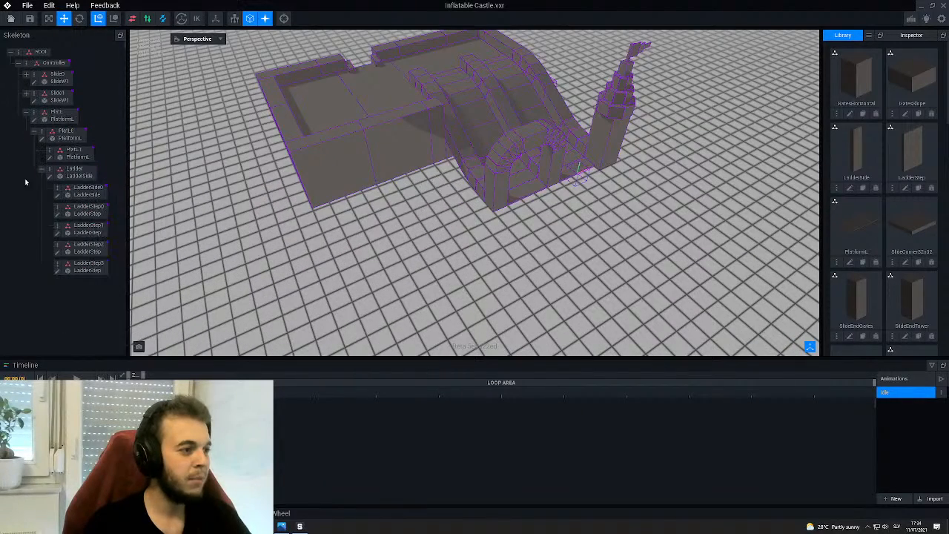
{"action": "left_click", "coordinate": [27, 112]}
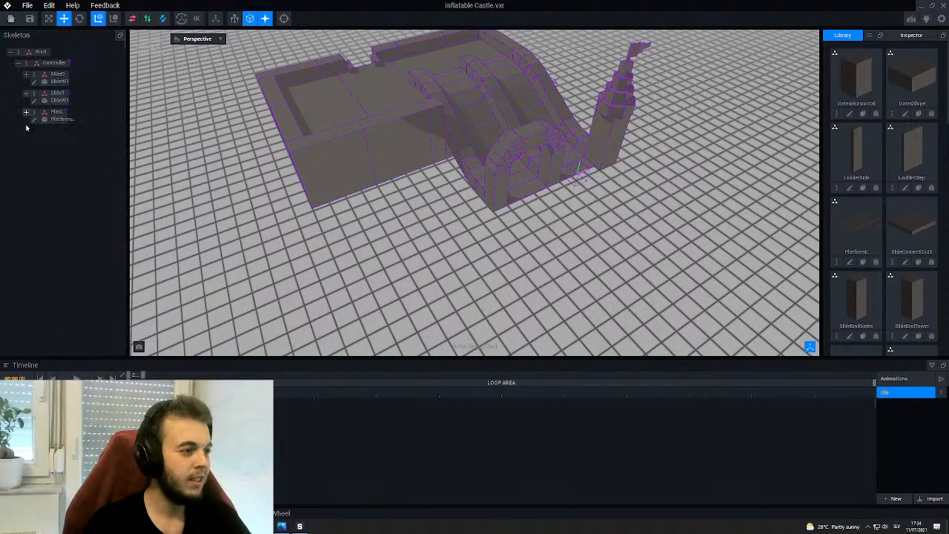
- Add a child node SpiralSlide under Controller and drop SlideStraight32x64 onto it
{"action": "right_click", "coordinate": [28, 64]}
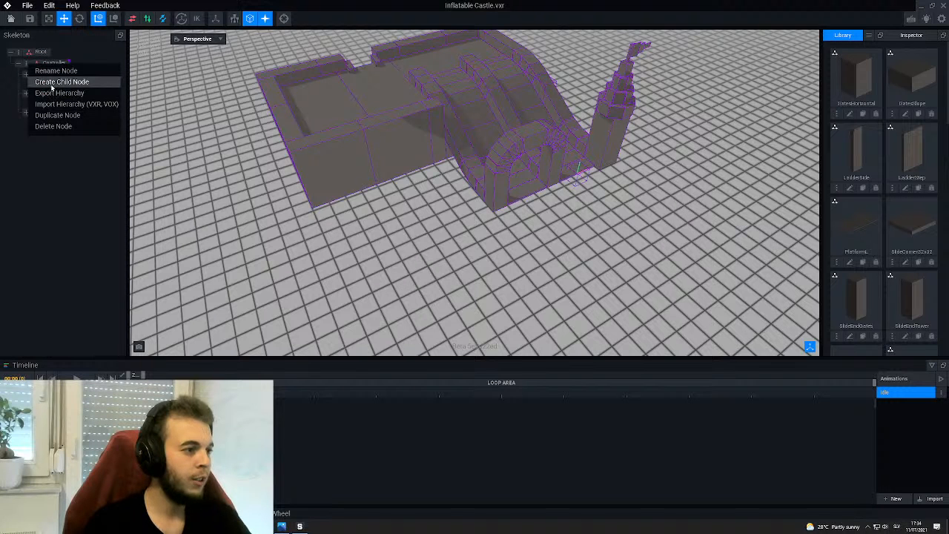
{"action": "left_click", "coordinate": [55, 82]}
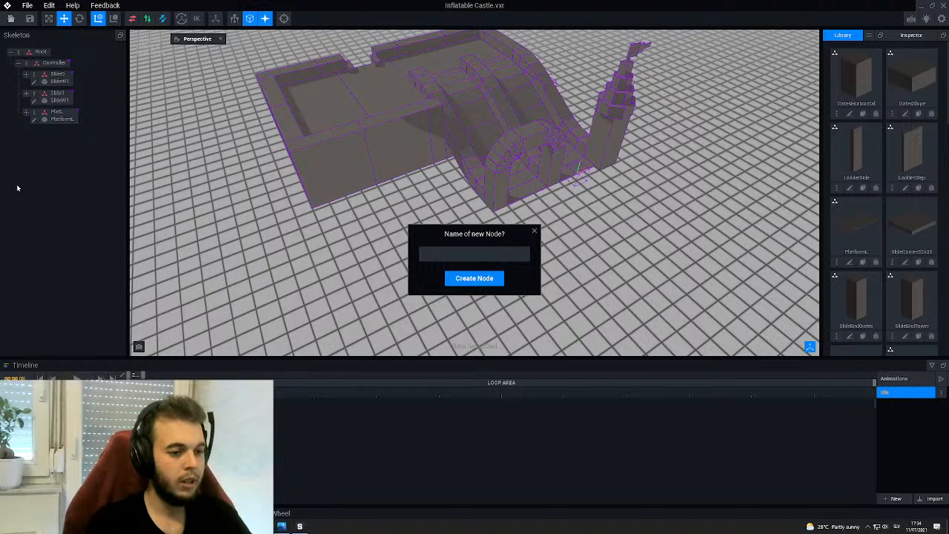
{"action": "type", "text": "SpiralSl"}
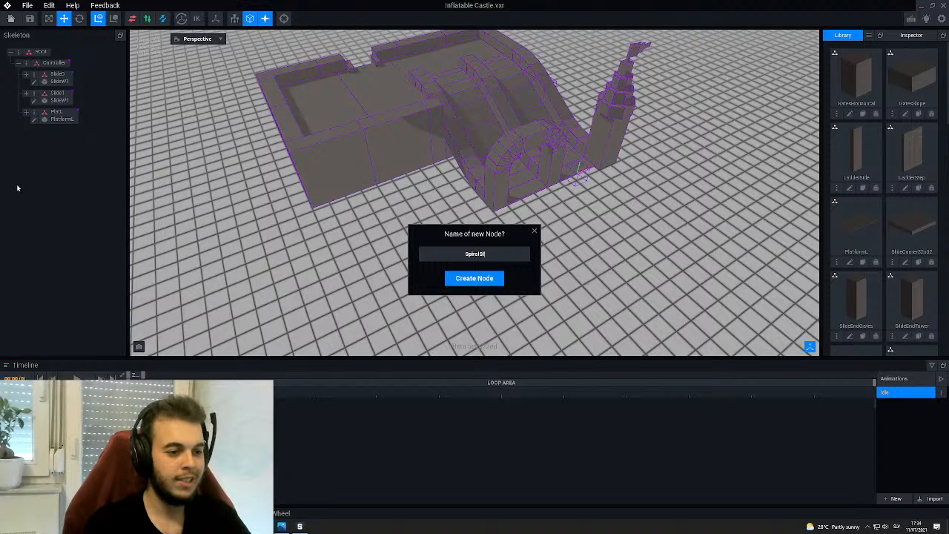
{"action": "type", "text": "ide"}
{"action": "key", "text": "Return"}
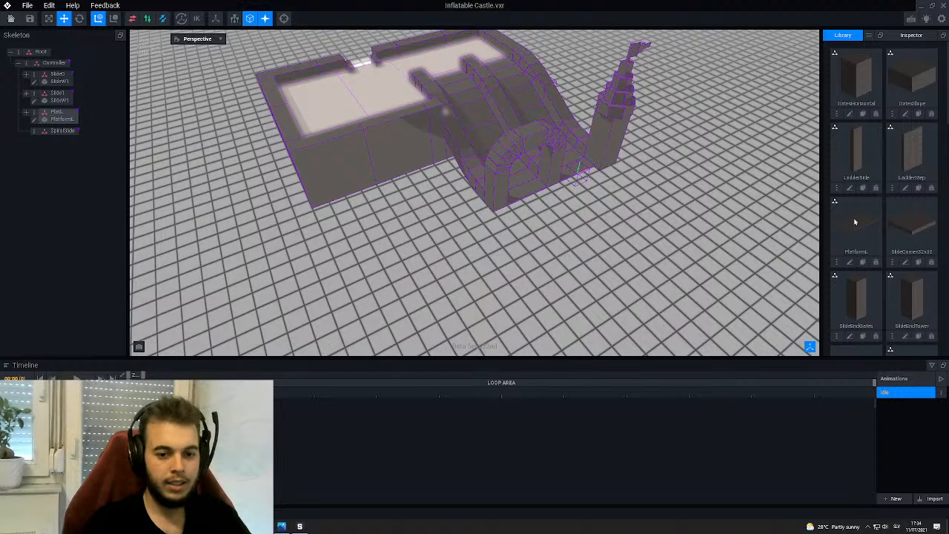
{"action": "scroll", "coordinate": [855, 221], "scroll_direction": "down", "scroll_amount": 3}
{"action": "left_click_drag", "start_coordinate": [853, 257], "coordinate": [64, 132]}
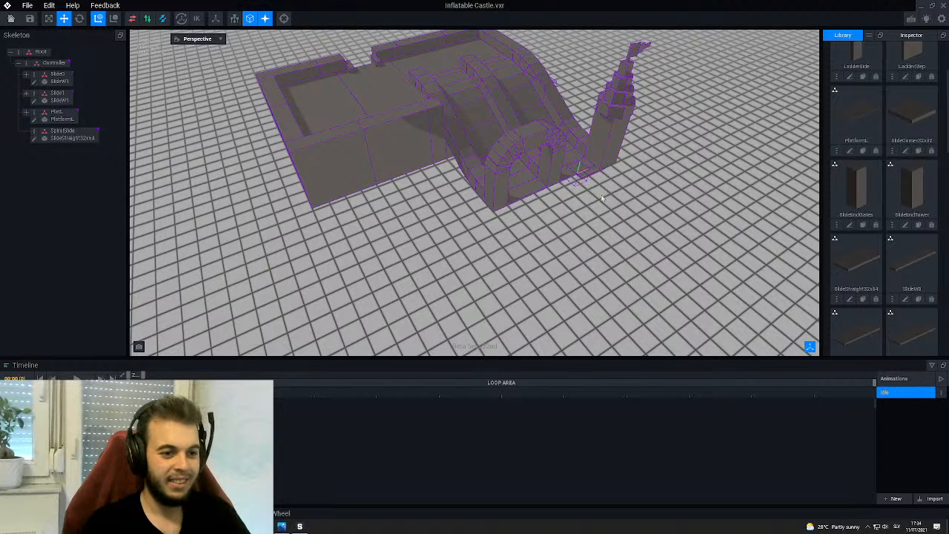
- Move the straight slide piece out onto the open floor beside the castle
{"action": "scroll", "coordinate": [602, 197], "scroll_direction": "up", "scroll_amount": 2}
{"action": "left_click", "coordinate": [72, 133]}
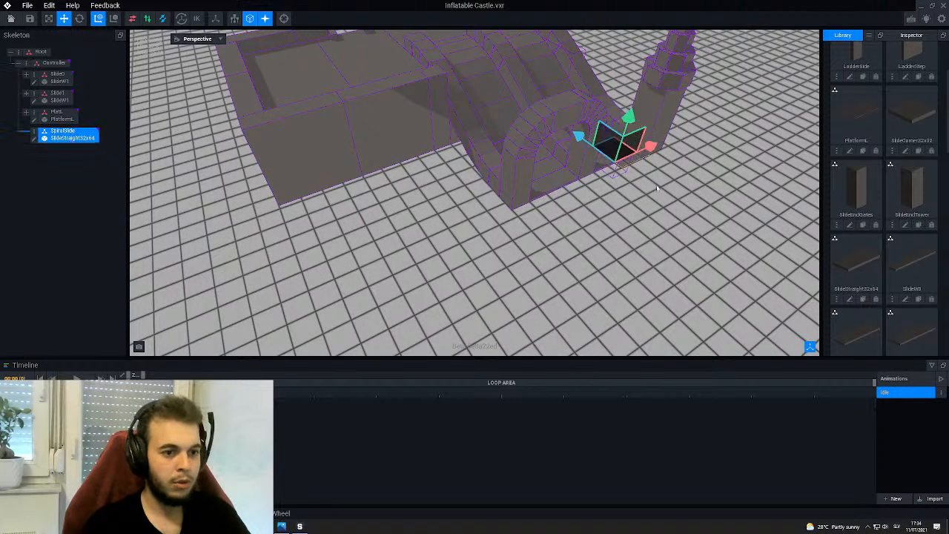
{"action": "left_click_drag", "start_coordinate": [658, 149], "coordinate": [339, 231]}
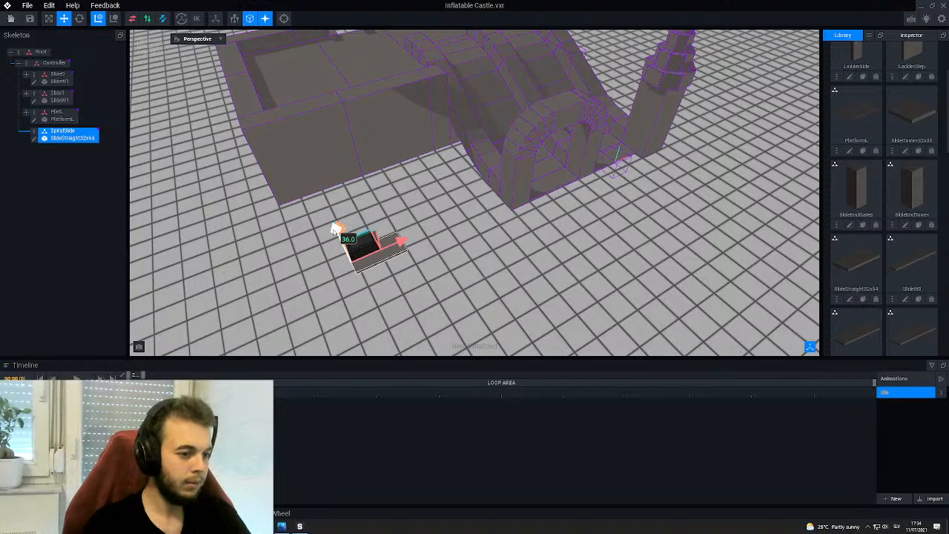
{"action": "middle_click_drag", "start_coordinate": [341, 231], "coordinate": [367, 281]}
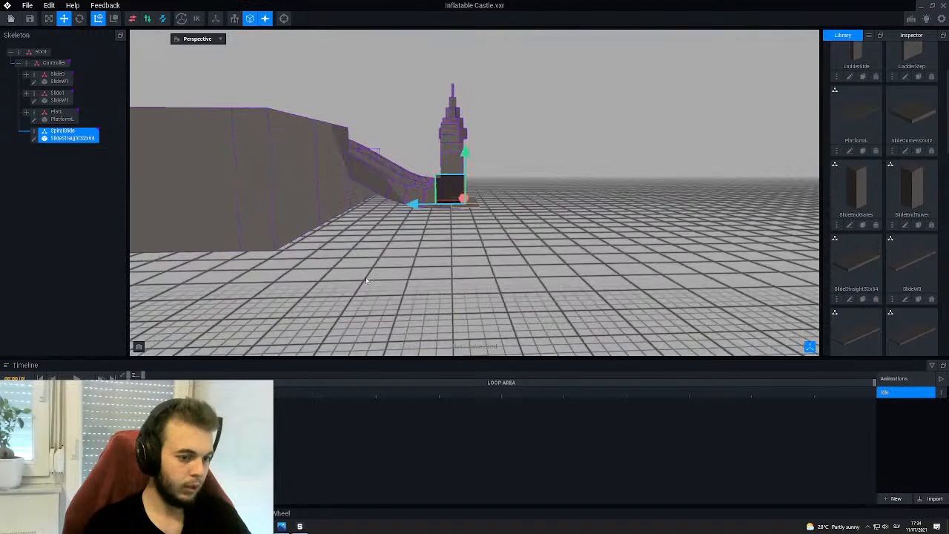
{"action": "left_click_drag", "start_coordinate": [414, 236], "coordinate": [365, 242]}
{"action": "middle_click_drag", "start_coordinate": [366, 242], "coordinate": [302, 251]}
- Create a child node under SpiralSlide and rename it SSS0
{"action": "right_click", "coordinate": [36, 132]}
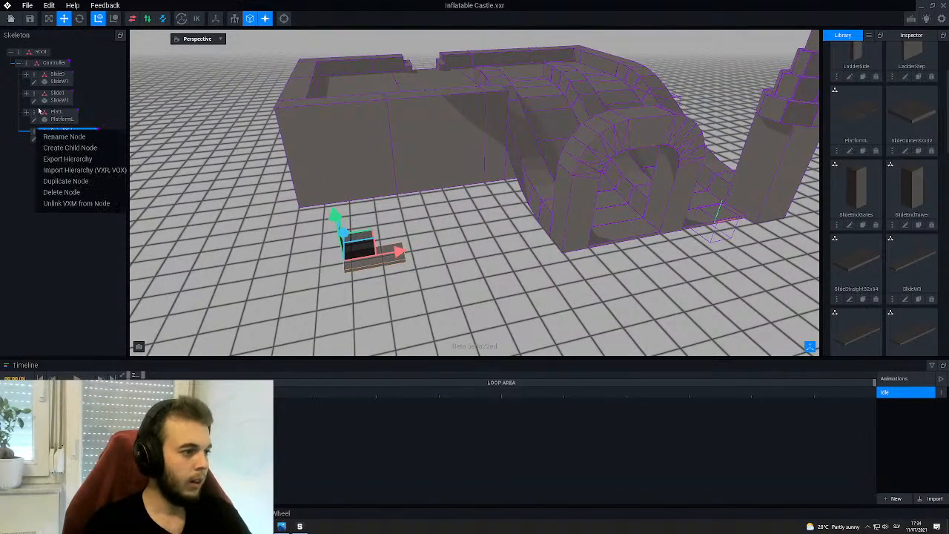
{"action": "left_click", "coordinate": [59, 148]}
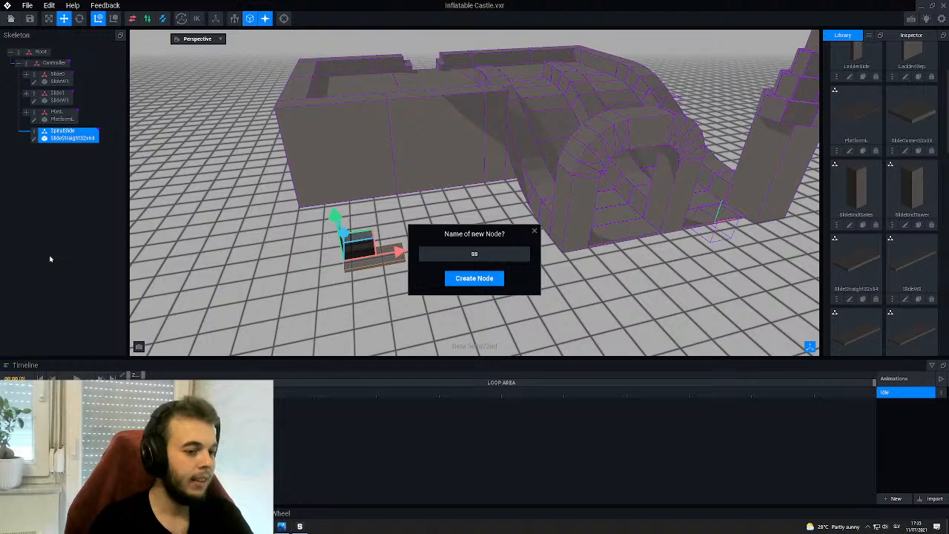
{"action": "key", "text": "Return"}
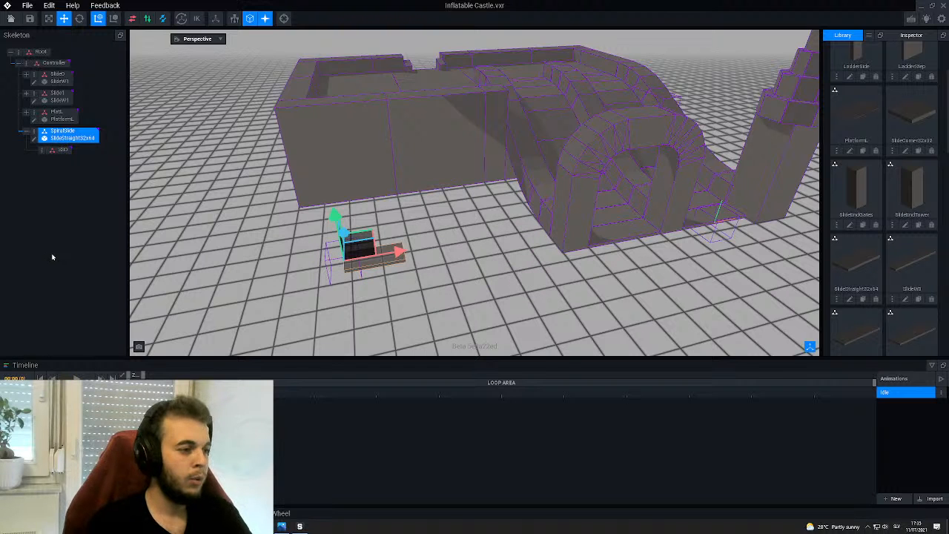
{"action": "right_click", "coordinate": [51, 152]}
{"action": "left_click", "coordinate": [67, 190]}
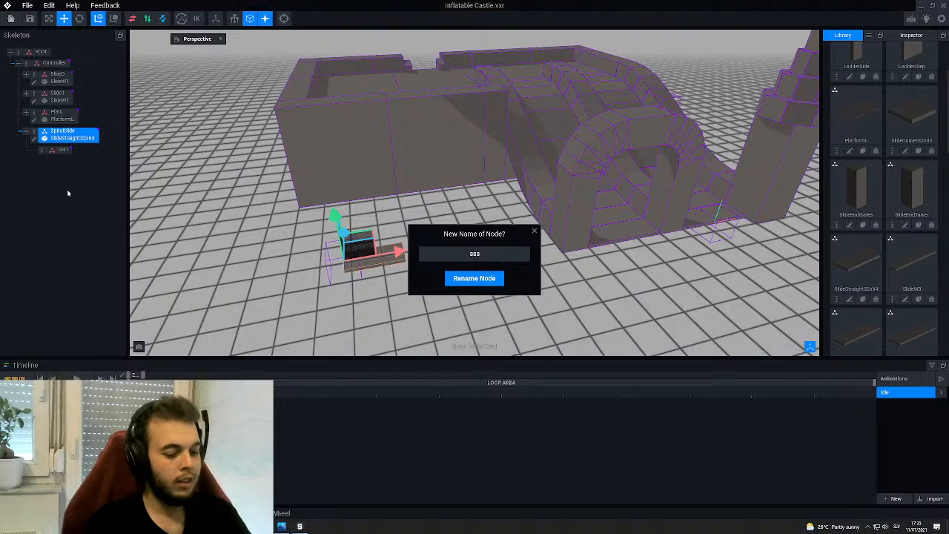
{"action": "type", "text": "s"}
{"action": "key", "text": "Return"}
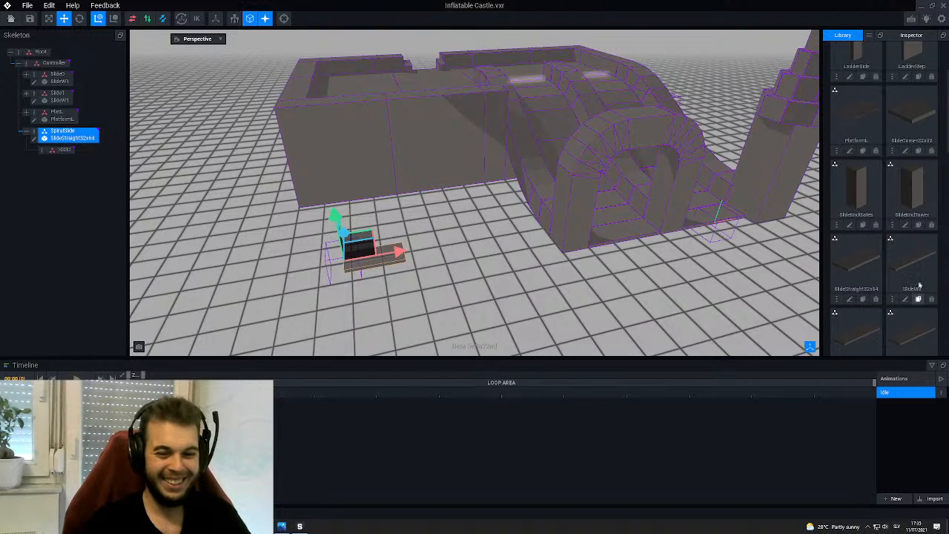
- Add a SlideStraight32x64 piece to SSS0, shift it 64 units along, and tilt it about 30°
{"action": "left_click_drag", "start_coordinate": [858, 259], "coordinate": [65, 150]}
{"action": "left_click_drag", "start_coordinate": [375, 264], "coordinate": [454, 251]}
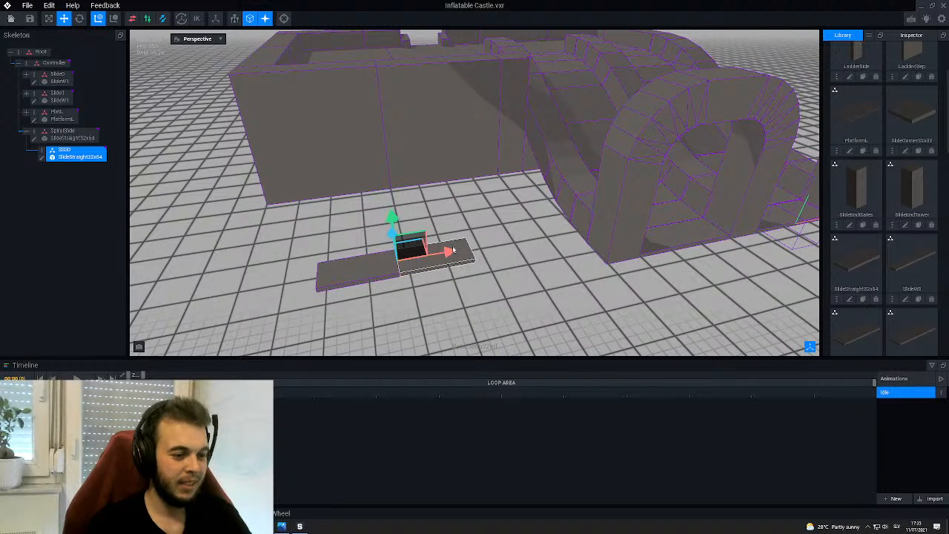
{"action": "left_click", "coordinate": [80, 18]}
{"action": "left_click_drag", "start_coordinate": [414, 224], "coordinate": [389, 225]}
{"action": "right_click_drag", "start_coordinate": [425, 218], "coordinate": [424, 218]}
- Create a child node under SSS0 holding SlideCorner32x32 and rename it SSC0
{"action": "right_click", "coordinate": [41, 155]}
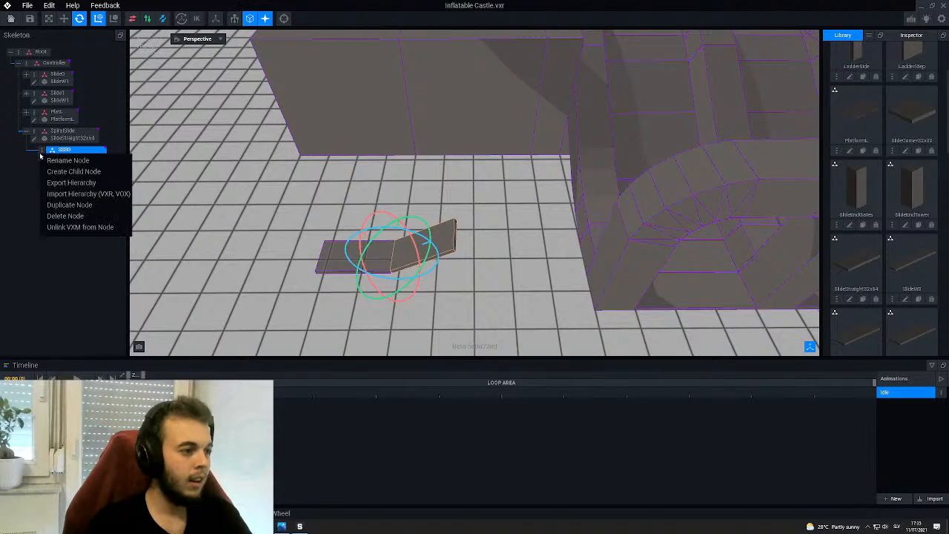
{"action": "left_click", "coordinate": [74, 171]}
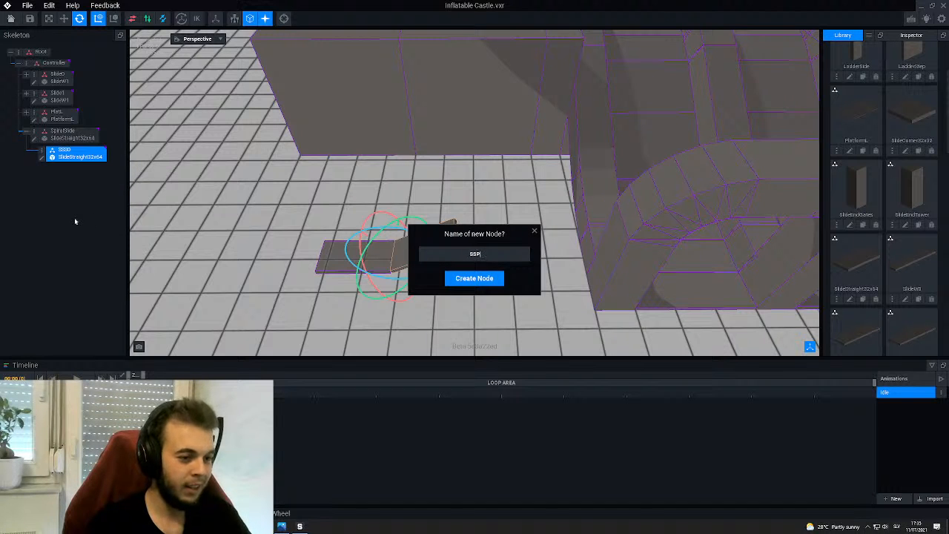
{"action": "key", "text": "Return"}
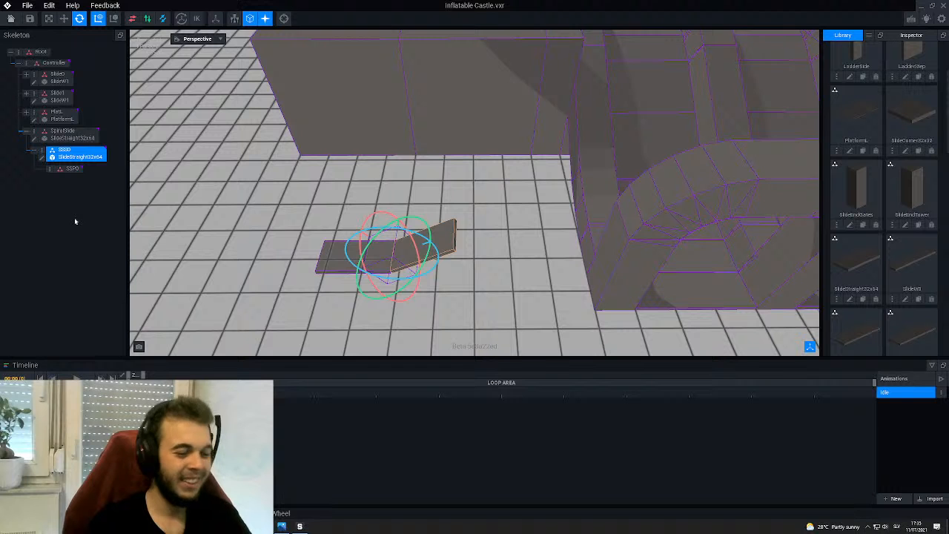
{"action": "left_click_drag", "start_coordinate": [903, 119], "coordinate": [74, 171]}
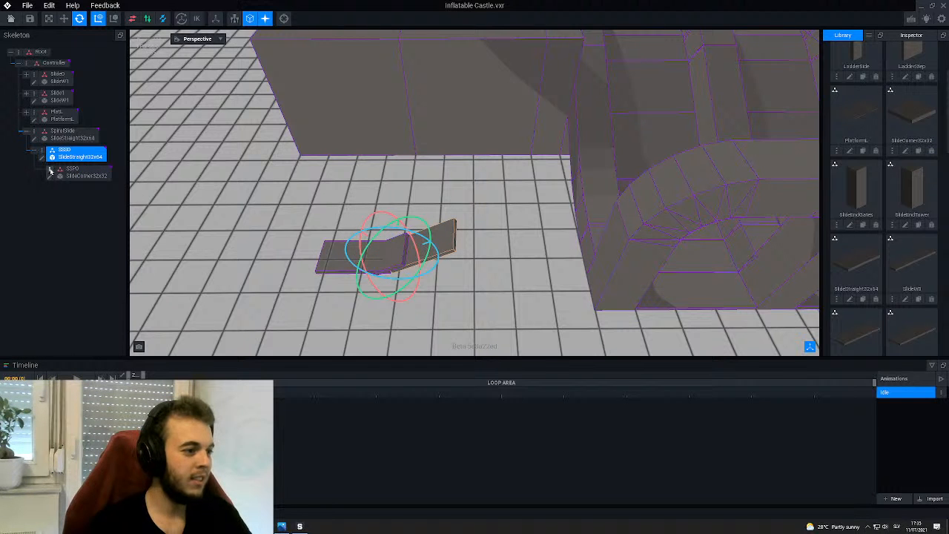
{"action": "right_click", "coordinate": [50, 170]}
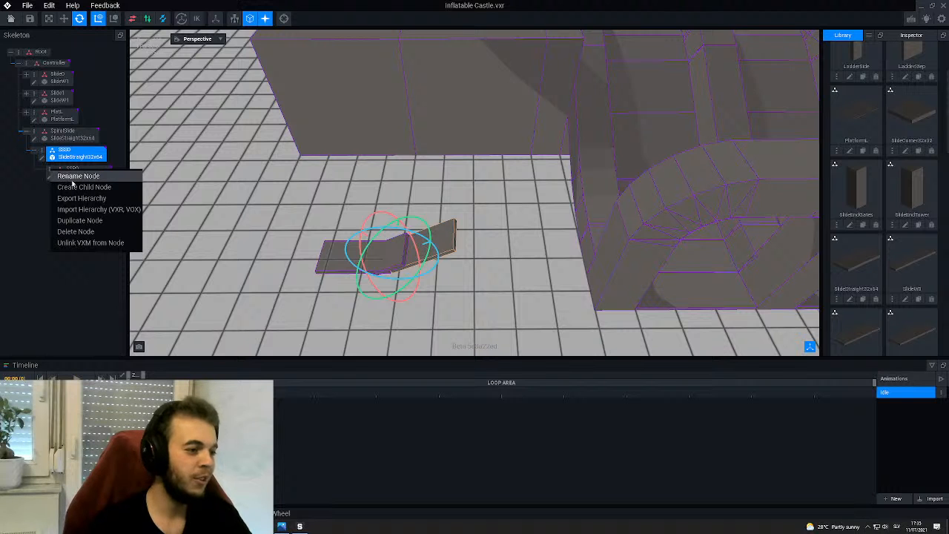
{"action": "left_click", "coordinate": [70, 178]}
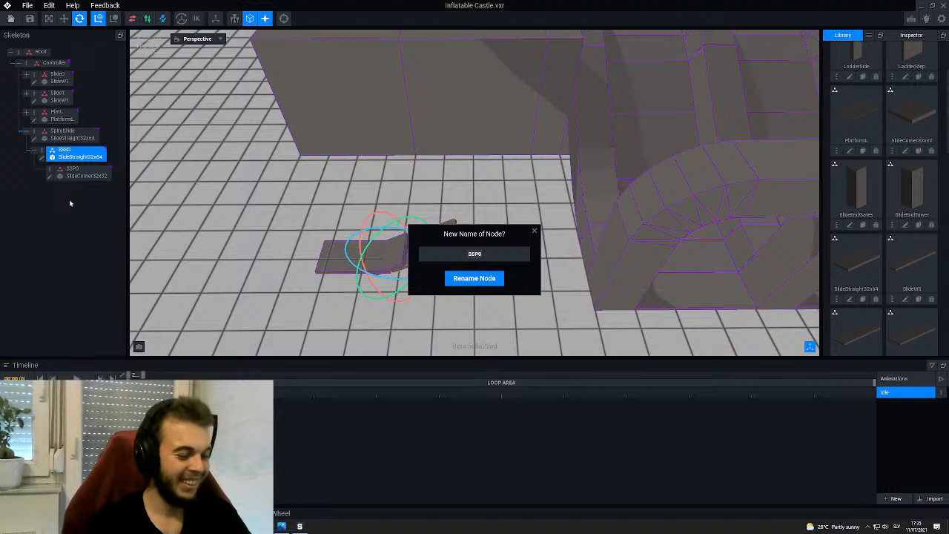
{"action": "key", "text": "BackSpace"}
{"action": "key", "text": "BackSpace"}
{"action": "type", "text": "c0"}
{"action": "key", "text": "Return"}
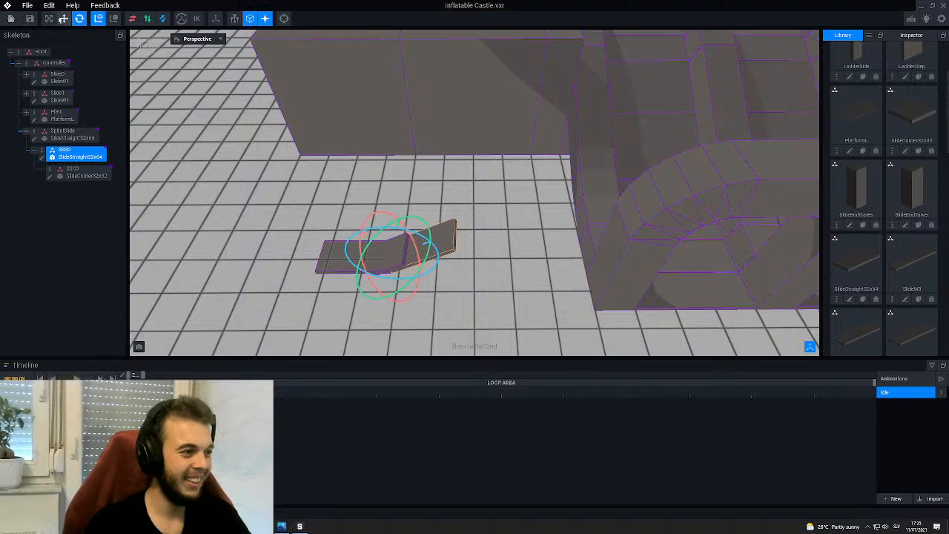
- Undo a stray move of the slide piece and open SlideCorner32x32 for voxel editing
{"action": "left_click", "coordinate": [64, 19]}
{"action": "scroll", "coordinate": [383, 259], "scroll_direction": "up", "scroll_amount": 3}
{"action": "right_click_drag", "start_coordinate": [378, 245], "coordinate": [400, 259]}
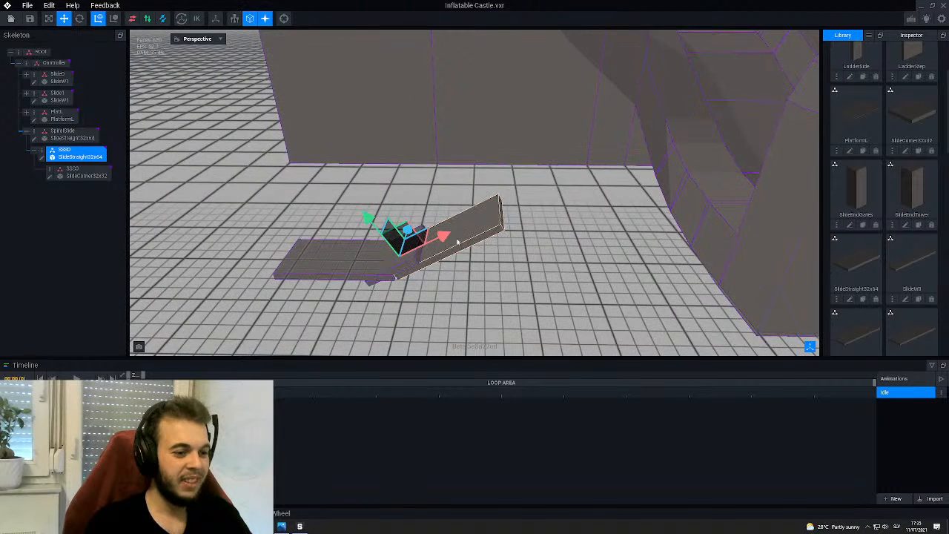
{"action": "left_click_drag", "start_coordinate": [453, 237], "coordinate": [501, 215]}
{"action": "key", "text": "ctrl+z"}
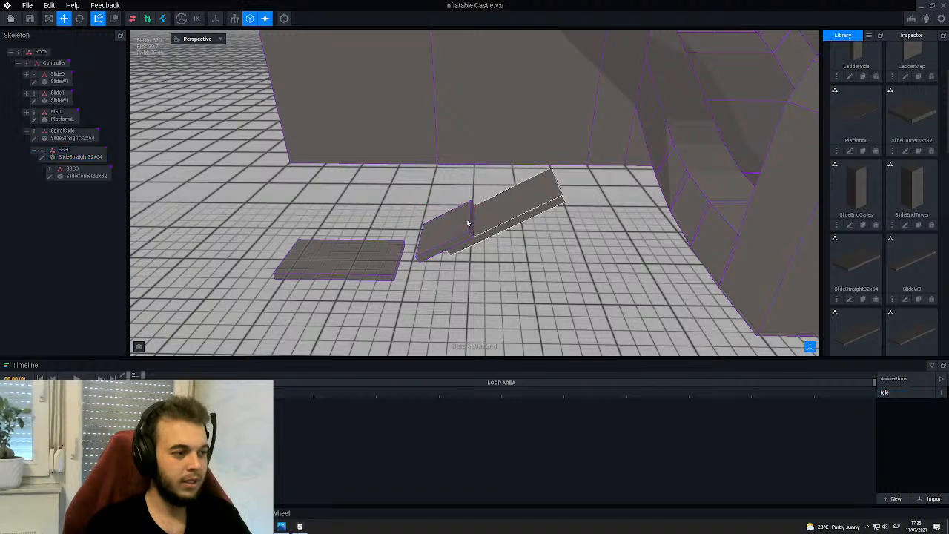
{"action": "left_click", "coordinate": [906, 152]}
{"action": "left_click", "coordinate": [8, 239]}
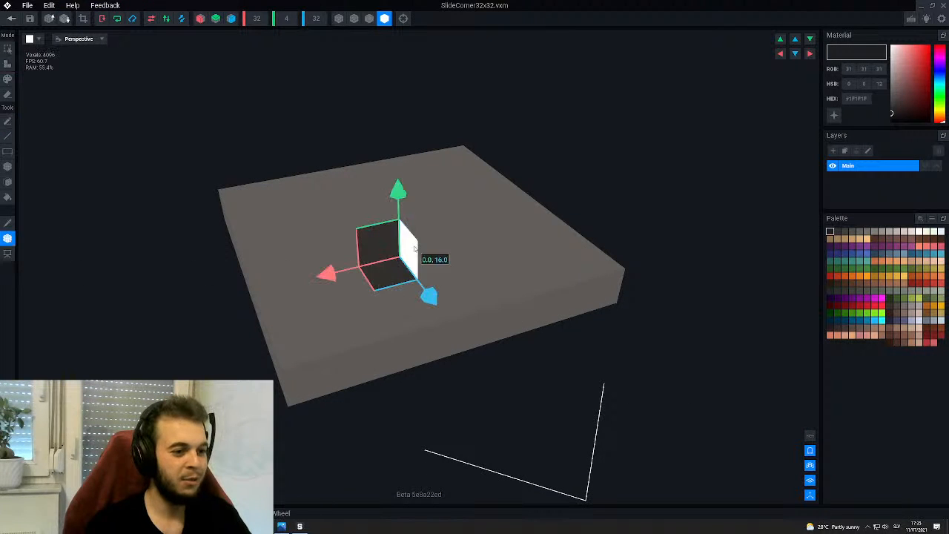
- Raise the corner's voxel block by 4, shift it along X, and close the corner model
{"action": "left_click_drag", "start_coordinate": [397, 189], "coordinate": [400, 158]}
{"action": "left_click_drag", "start_coordinate": [322, 242], "coordinate": [458, 205]}
{"action": "left_click", "coordinate": [12, 18]}
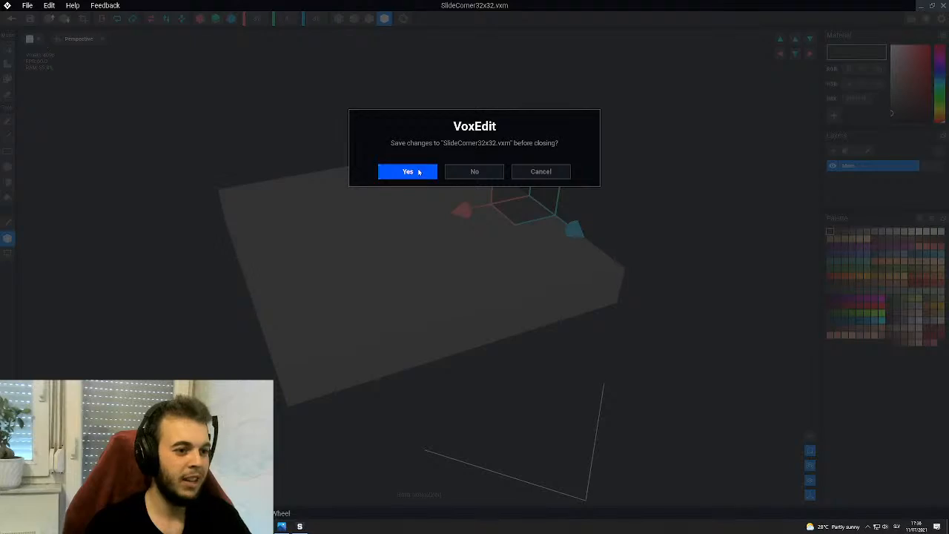
- Select the SSC0 corner piece and move it up to the ramp's upper end
{"action": "scroll", "coordinate": [667, 159], "scroll_direction": "down", "scroll_amount": 4}
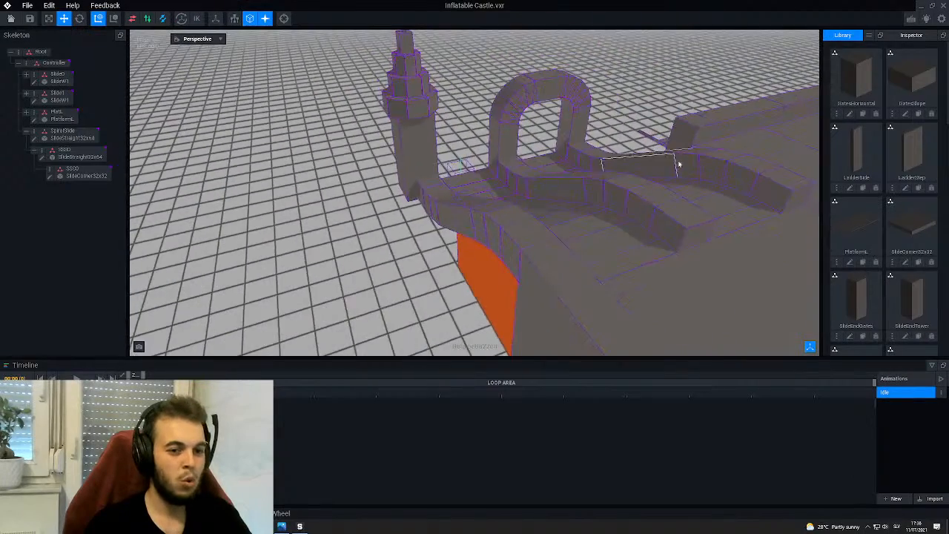
{"action": "right_click_drag", "start_coordinate": [678, 163], "coordinate": [208, 241]}
{"action": "middle_click_drag", "start_coordinate": [208, 241], "coordinate": [510, 269]}
{"action": "left_click", "coordinate": [81, 176]}
{"action": "right_click_drag", "start_coordinate": [363, 289], "coordinate": [491, 267]}
{"action": "left_click_drag", "start_coordinate": [498, 250], "coordinate": [587, 204]}
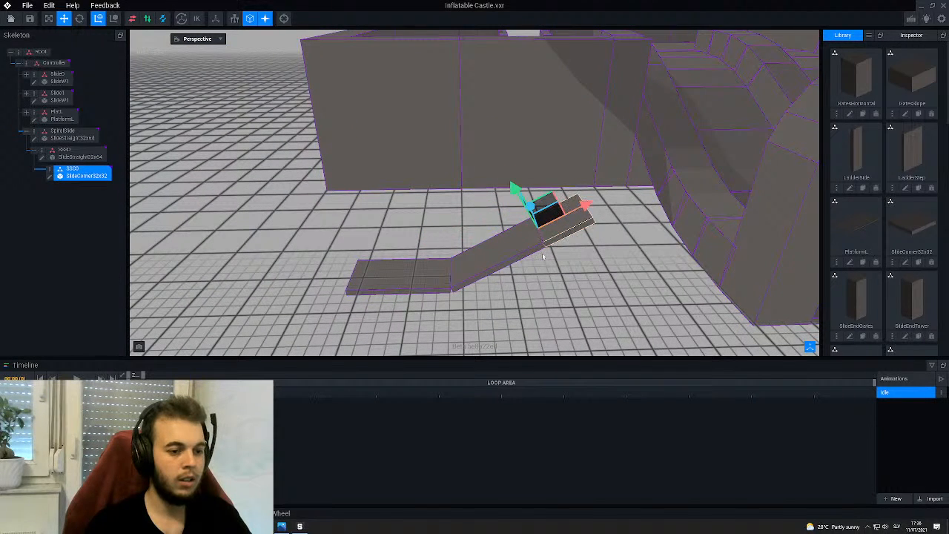
- Rotate the SSC0 corner piece to 335° and bring up its node options
{"action": "middle_click_drag", "start_coordinate": [519, 249], "coordinate": [435, 247]}
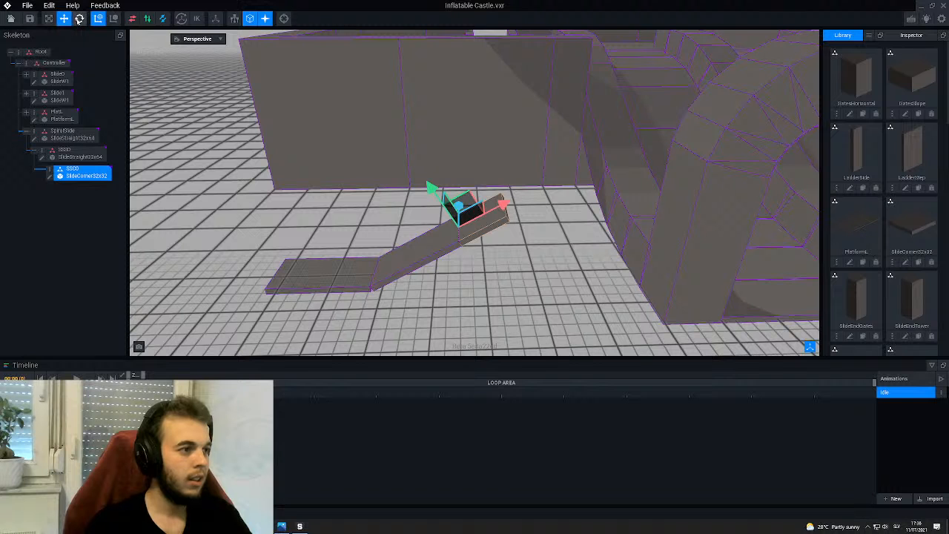
{"action": "left_click", "coordinate": [79, 18]}
{"action": "left_click_drag", "start_coordinate": [468, 190], "coordinate": [484, 207]}
{"action": "right_click_drag", "start_coordinate": [473, 240], "coordinate": [397, 233]}
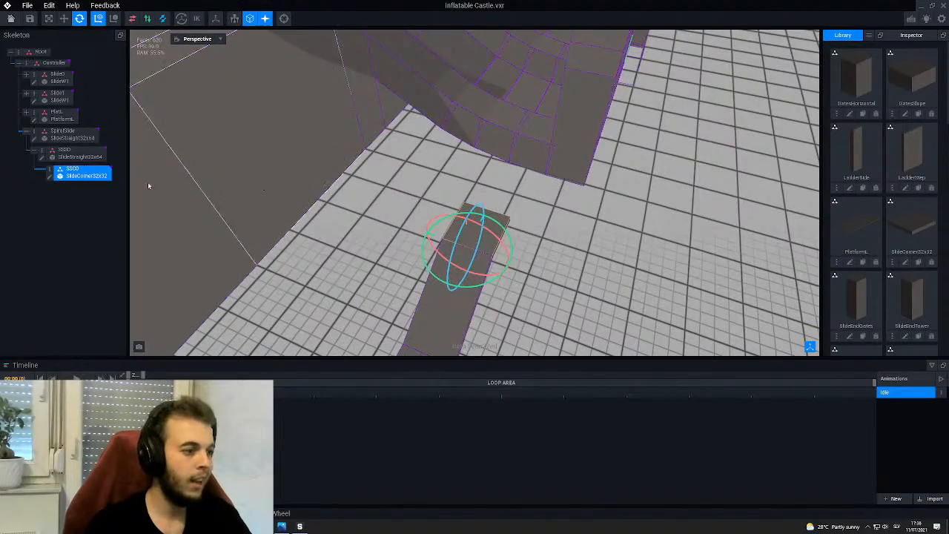
{"action": "right_click", "coordinate": [50, 171]}
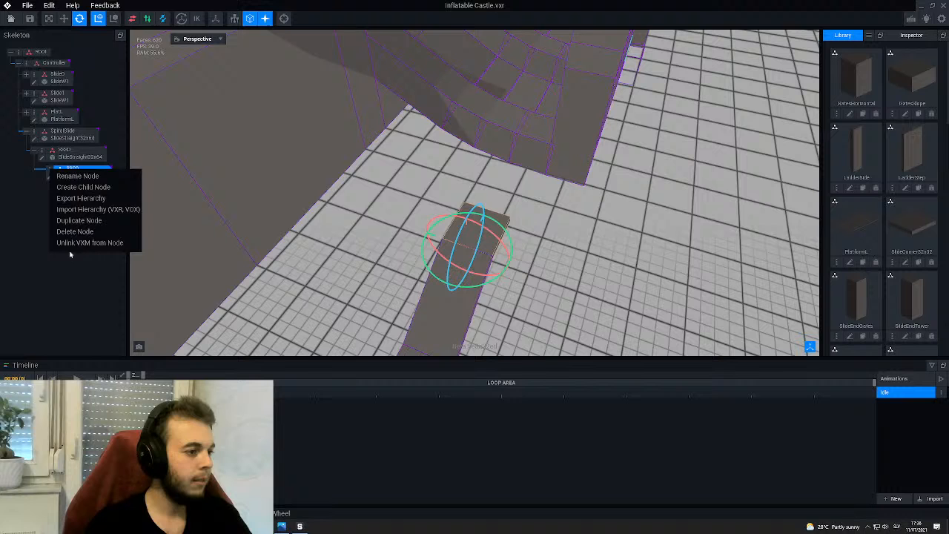
- Create a child node SSS1 under SSC0 holding a SlideStraight32x64 piece
{"action": "left_click", "coordinate": [80, 187]}
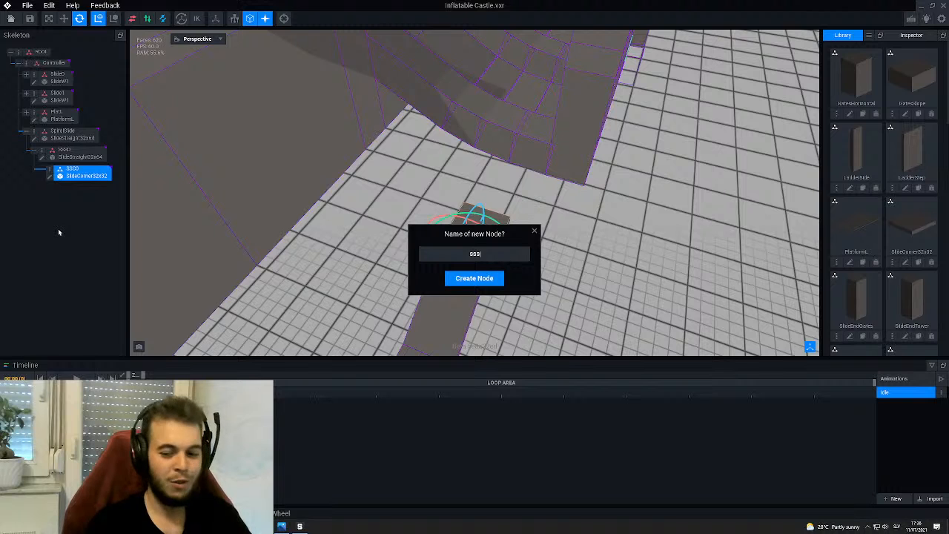
{"action": "type", "text": "SSS1"}
{"action": "key", "text": "Return"}
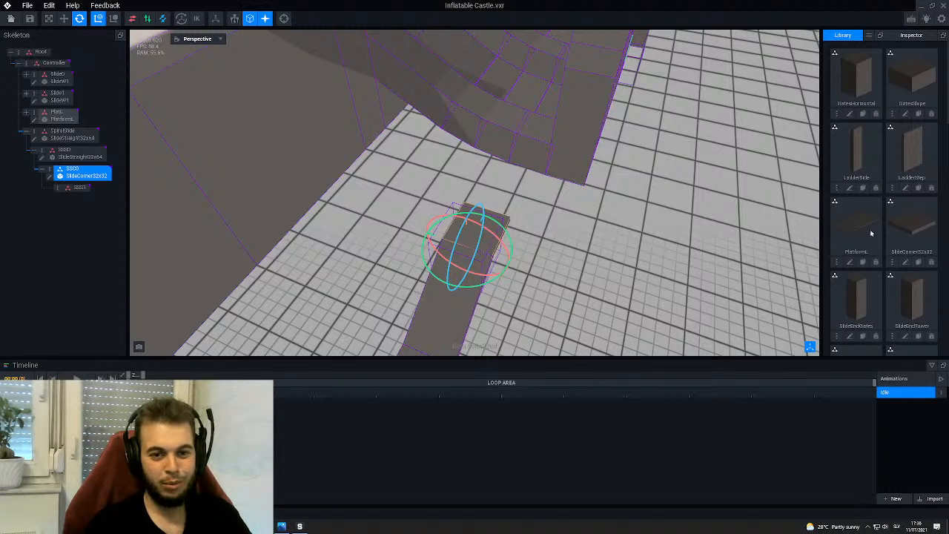
{"action": "scroll", "coordinate": [871, 130], "scroll_direction": "down", "scroll_amount": 1}
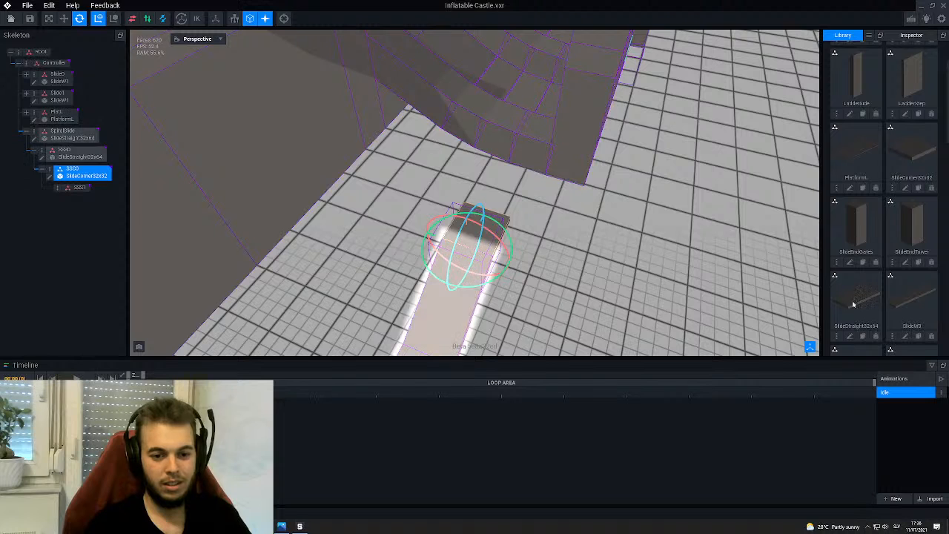
{"action": "left_click_drag", "start_coordinate": [857, 300], "coordinate": [82, 189]}
- Turn the SSS1 piece 270° and move it toward the tower, raising it to meet the corner
{"action": "left_click", "coordinate": [84, 191]}
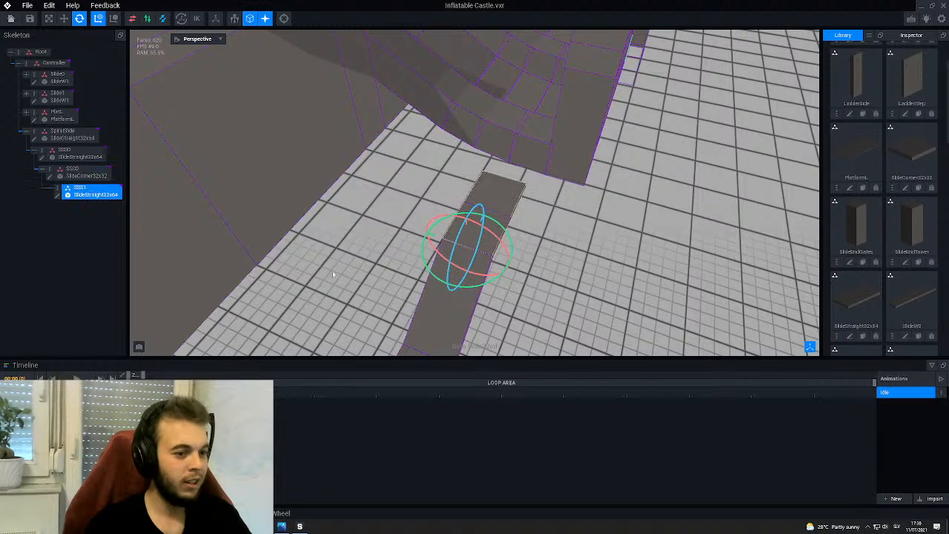
{"action": "left_click_drag", "start_coordinate": [475, 288], "coordinate": [512, 245]}
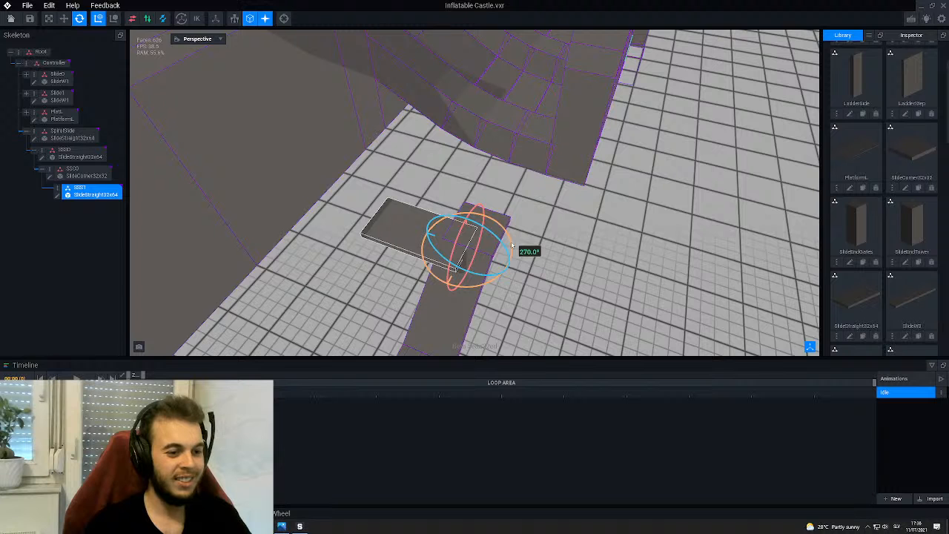
{"action": "left_click", "coordinate": [64, 20]}
{"action": "right_click_drag", "start_coordinate": [579, 237], "coordinate": [489, 244]}
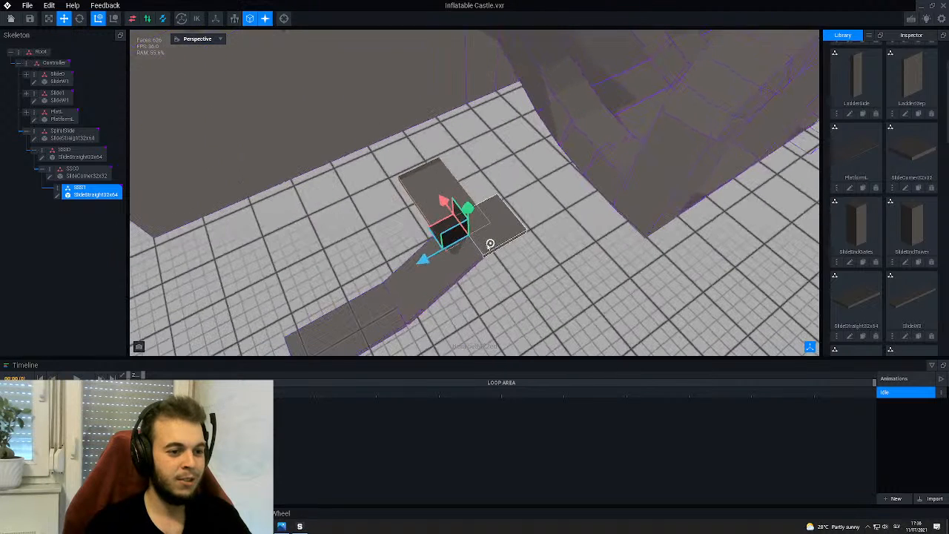
{"action": "left_click_drag", "start_coordinate": [422, 254], "coordinate": [449, 251]}
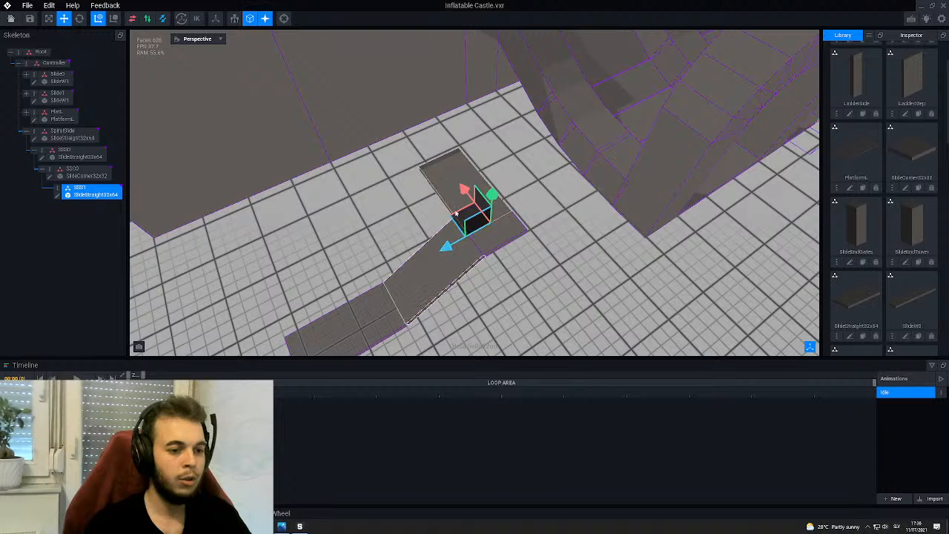
{"action": "left_click_drag", "start_coordinate": [462, 186], "coordinate": [447, 176]}
{"action": "right_click_drag", "start_coordinate": [453, 198], "coordinate": [442, 204]}
- Tilt the SSS1 piece to slope downward and inspect the join from several angles
{"action": "left_click", "coordinate": [79, 18]}
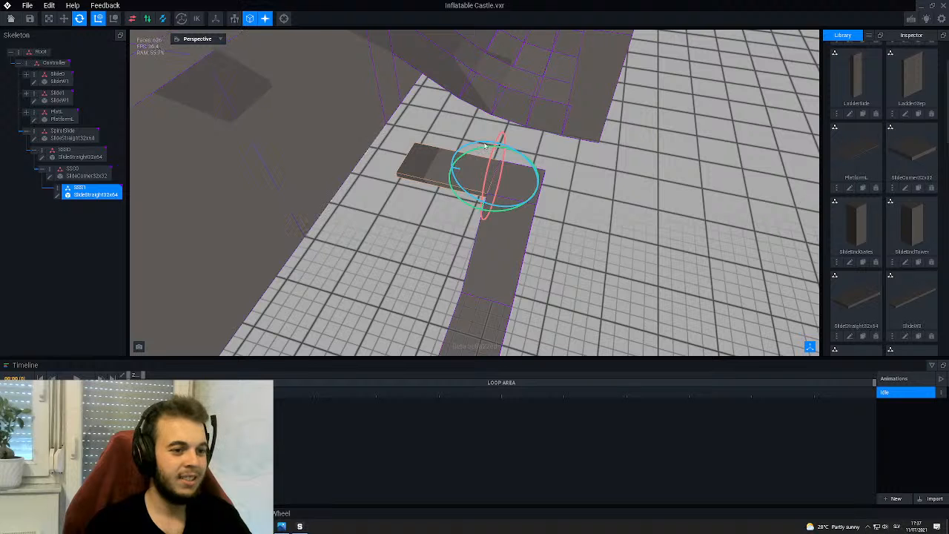
{"action": "left_click_drag", "start_coordinate": [488, 145], "coordinate": [502, 146]}
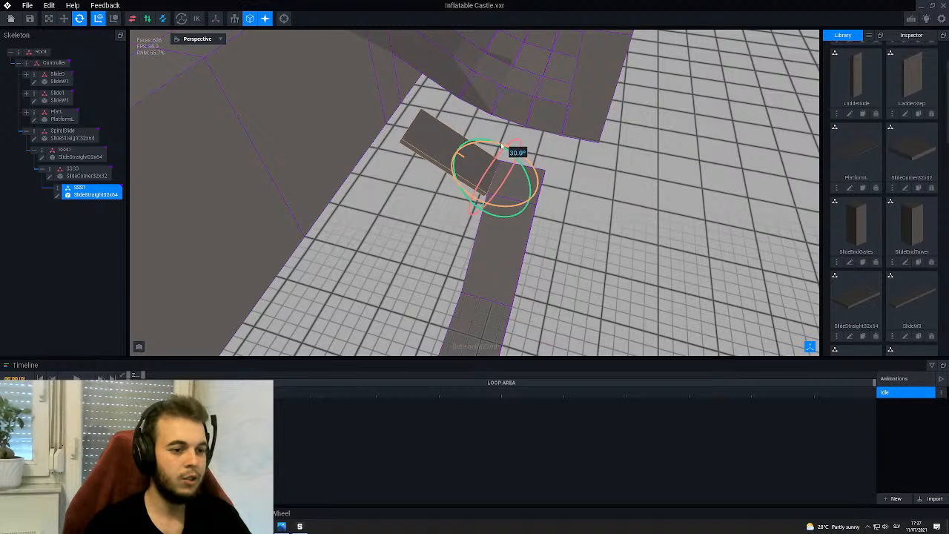
{"action": "left_click", "coordinate": [418, 240]}
{"action": "right_click_drag", "start_coordinate": [466, 179], "coordinate": [545, 210]}
{"action": "right_click_drag", "start_coordinate": [381, 180], "coordinate": [377, 186]}
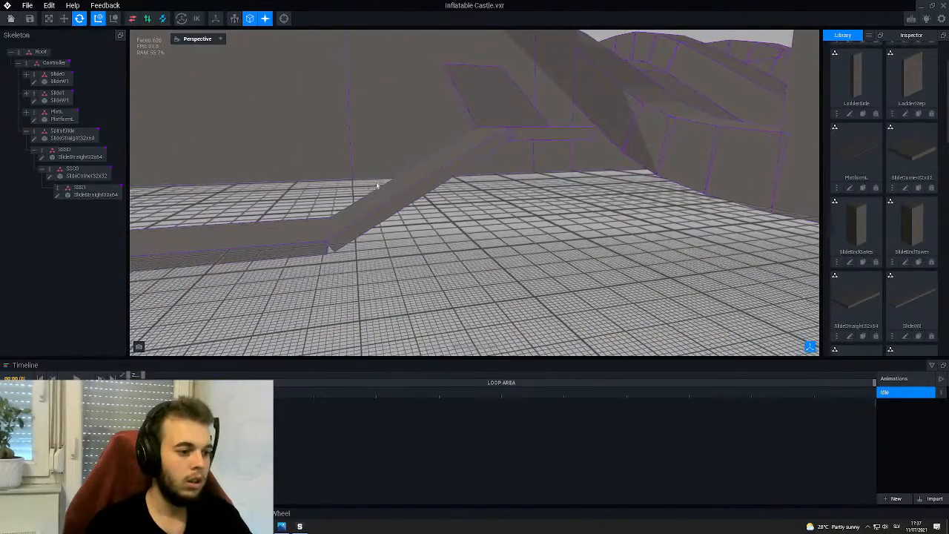
{"action": "mouse_move", "coordinate": [342, 235]}
{"action": "right_mouse_down"}
{"action": "mouse_move", "coordinate": [333, 239]}
{"action": "mouse_move", "coordinate": [340, 235]}
{"action": "right_mouse_up"}
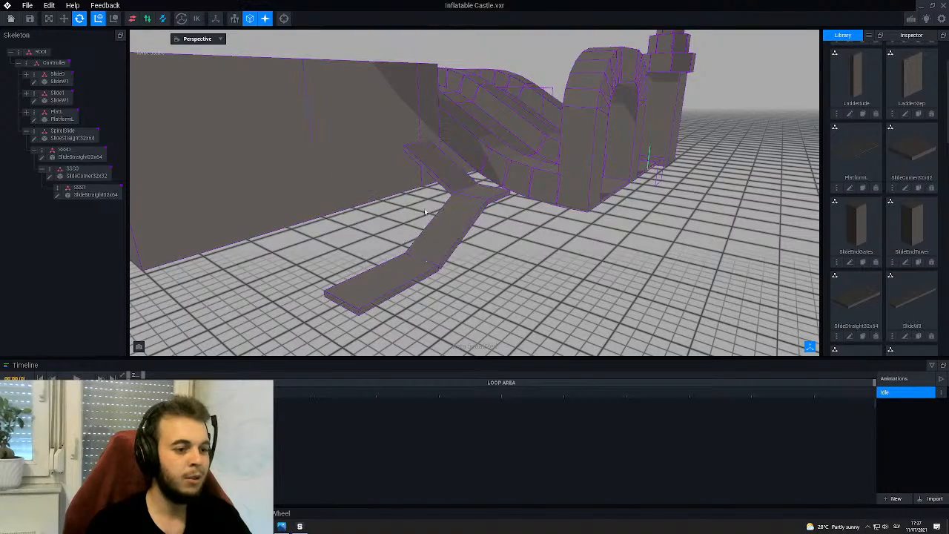
{"action": "scroll", "coordinate": [417, 202], "scroll_direction": "down", "scroll_amount": 4}
{"action": "right_click_drag", "start_coordinate": [417, 201], "coordinate": [416, 205]}
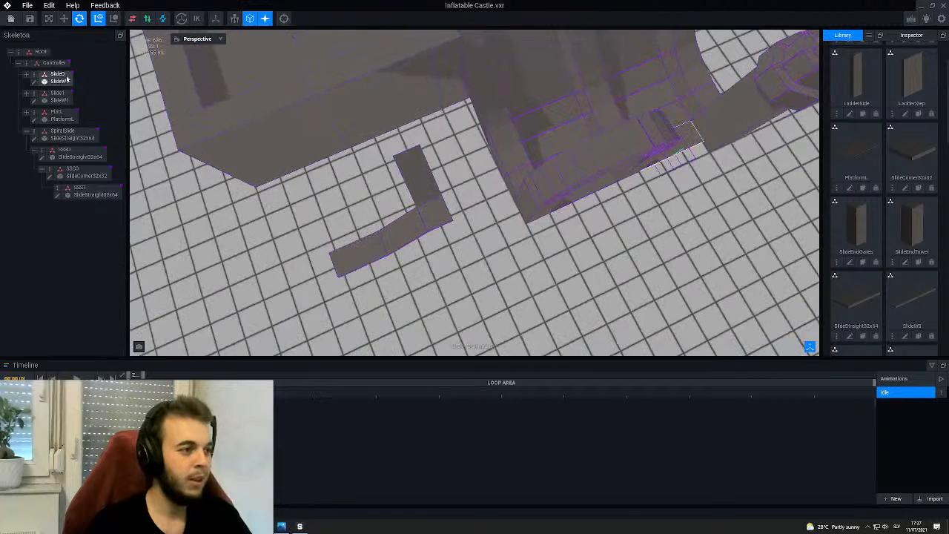
- Export the castle model with File > Export To Marketplace, then switch to The Sandbox
{"action": "left_click", "coordinate": [27, 6]}
{"action": "mouse_move", "coordinate": [57, 57]}
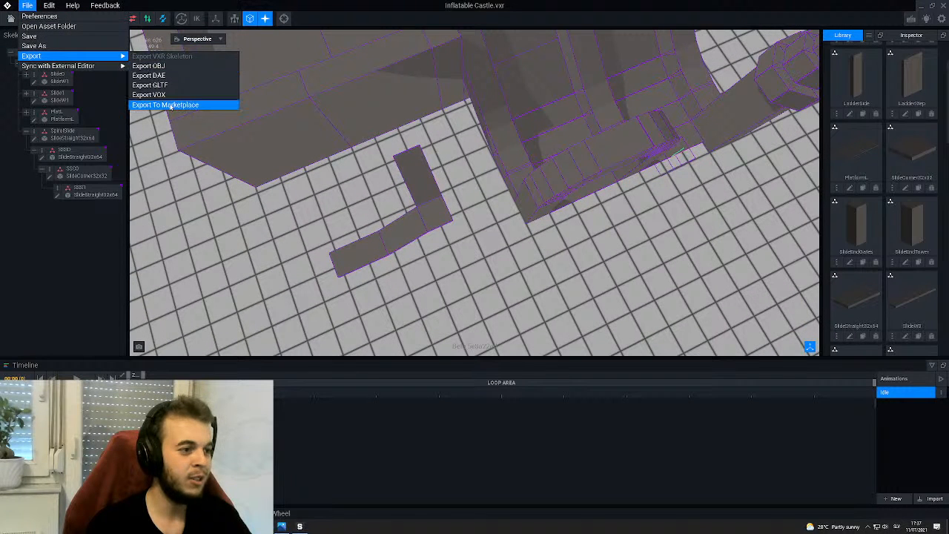
{"action": "left_click", "coordinate": [193, 104]}
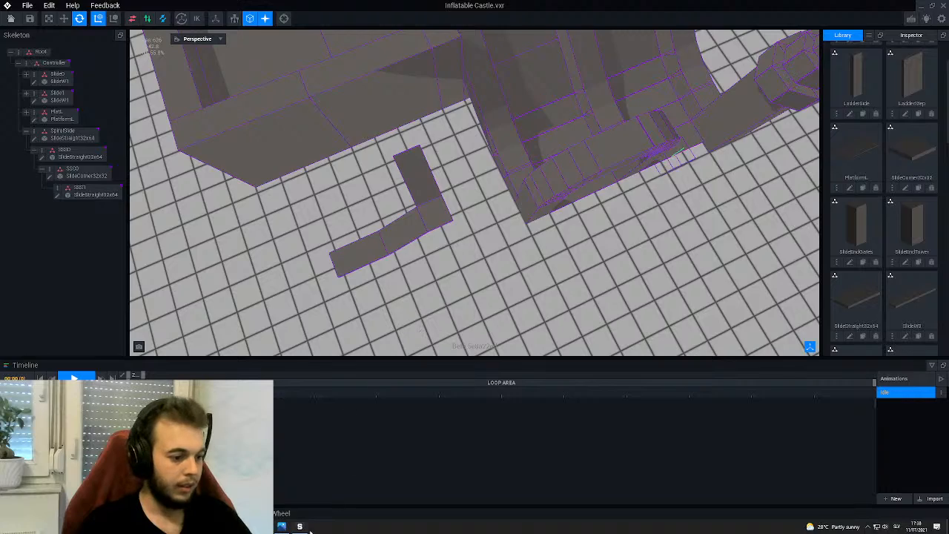
{"action": "left_click", "coordinate": [303, 527]}
- Open the Test game in the editor and run the avatar onto the ramp in play mode
{"action": "left_click", "coordinate": [383, 297]}
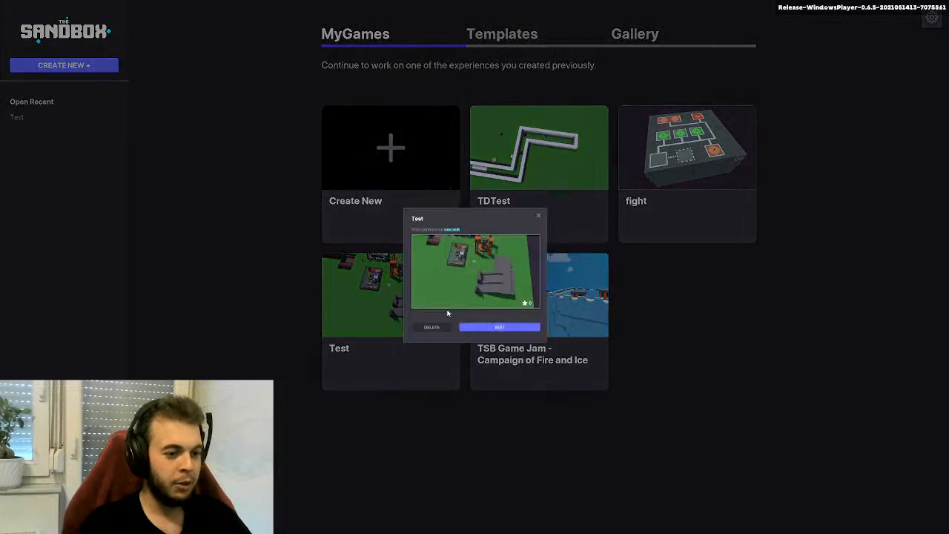
{"action": "left_click", "coordinate": [535, 368]}
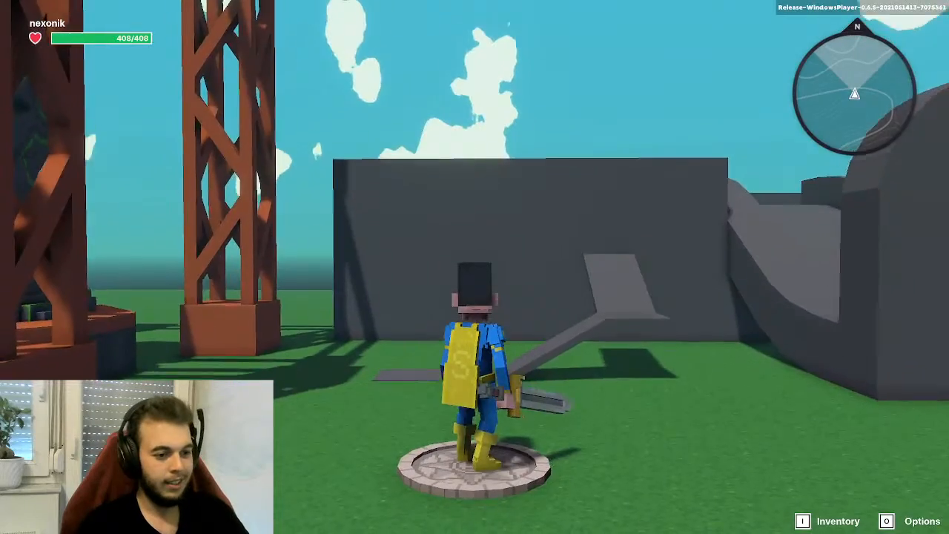
{"action": "key", "text": "w"}
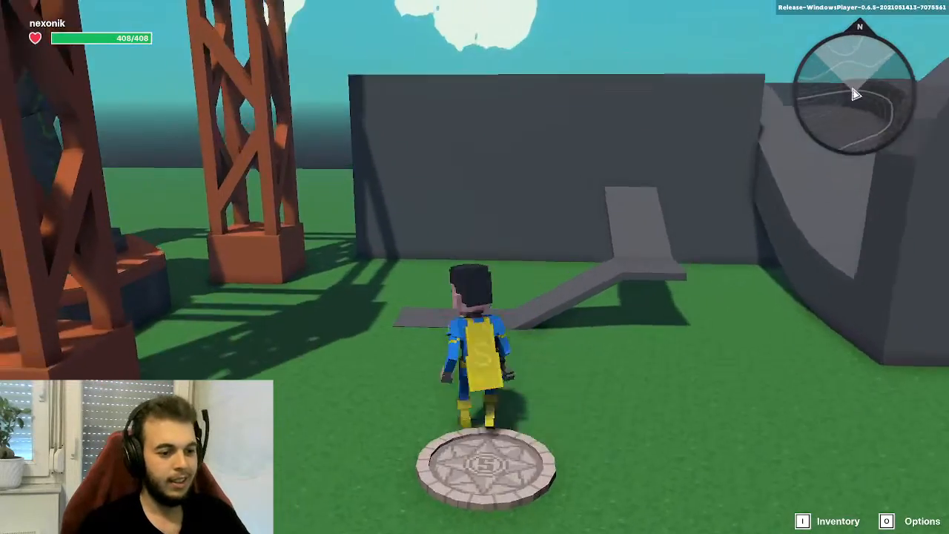
{"action": "key", "text": "s"}
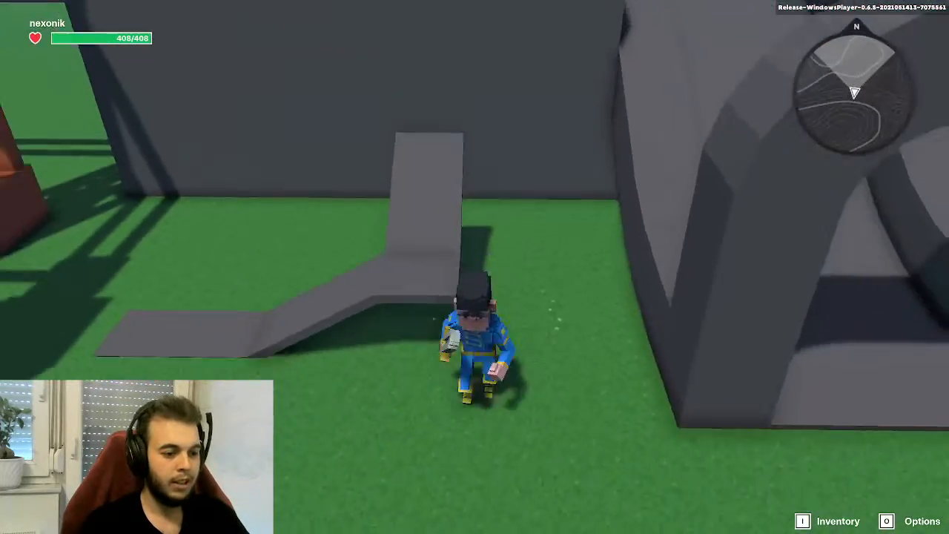
{"action": "key", "text": "a"}
{"action": "key", "text": "w"}
{"action": "key", "text": "w"}
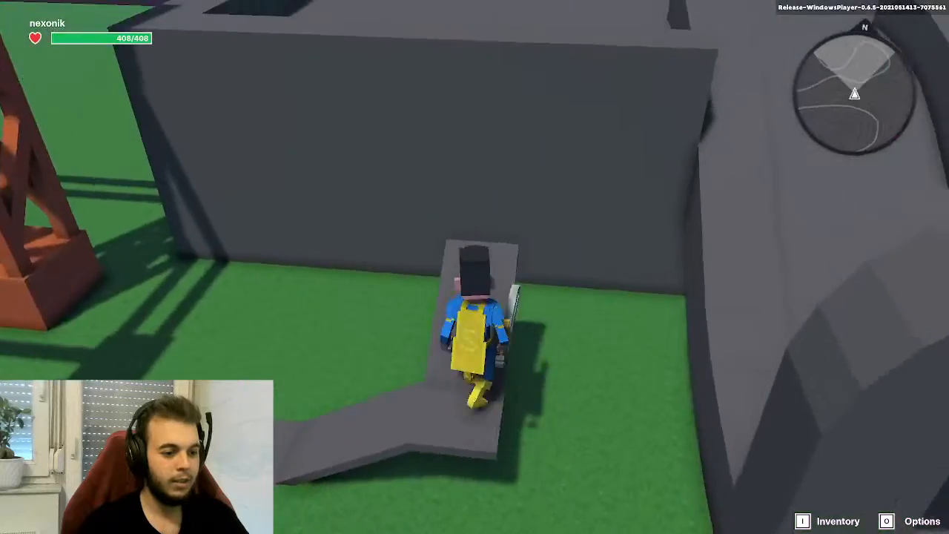
{"action": "key", "text": "s"}
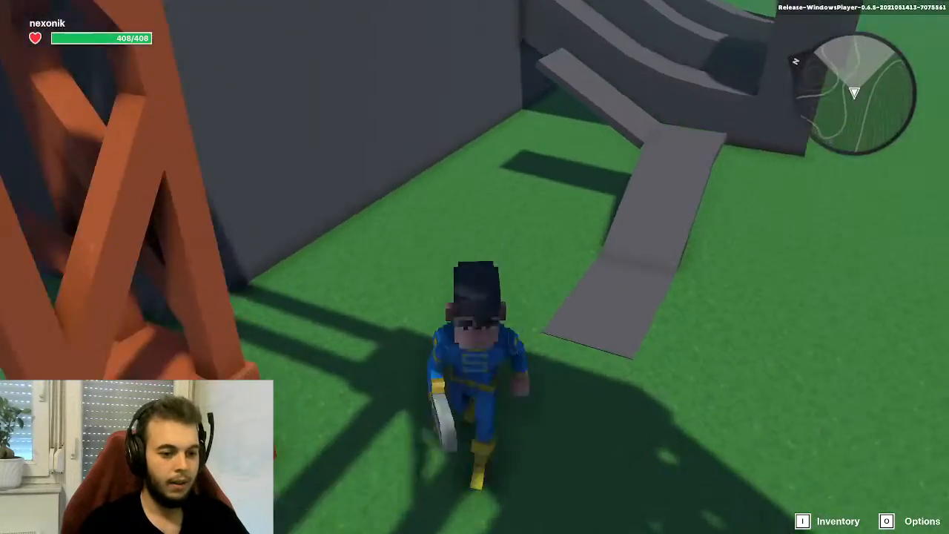
{"action": "key", "text": "w"}
- Keep play-testing by running up the ramp and jumping at the wall, then head to main menu
{"action": "key", "text": "w"}
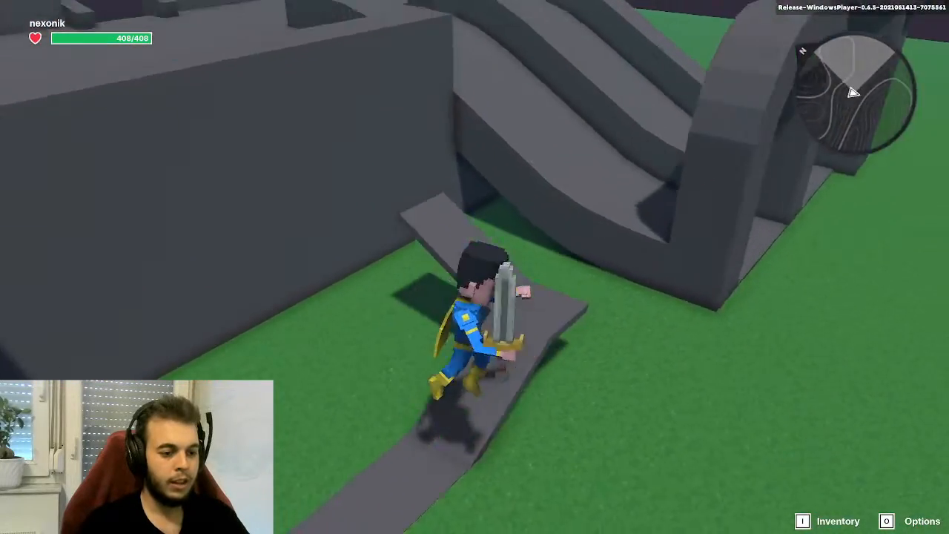
{"action": "key", "text": "w"}
{"action": "key", "text": "space"}
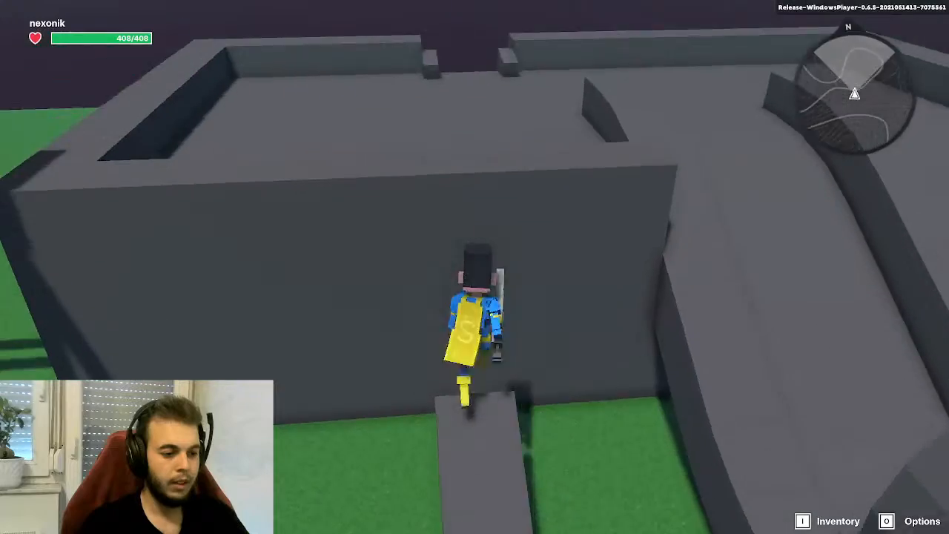
{"action": "key", "text": "s"}
{"action": "key", "text": "w"}
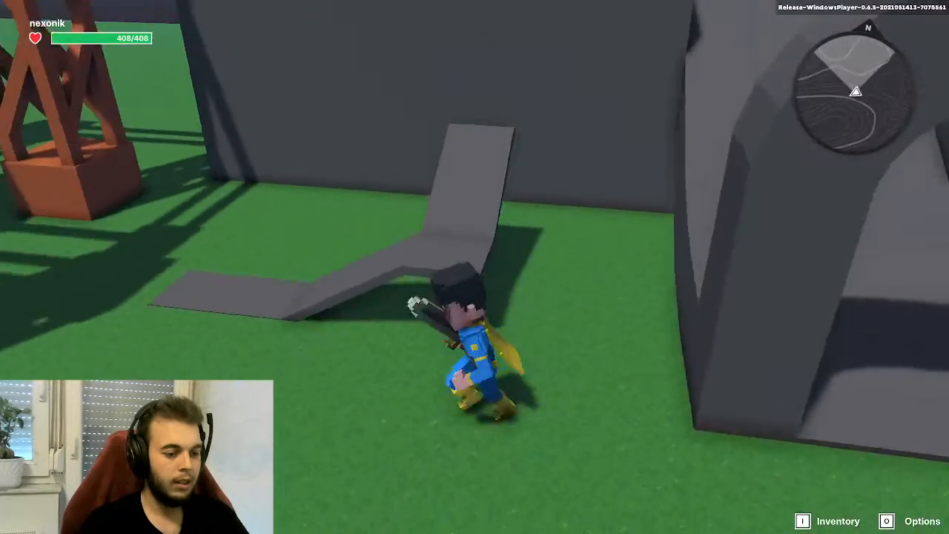
{"action": "key", "text": "w"}
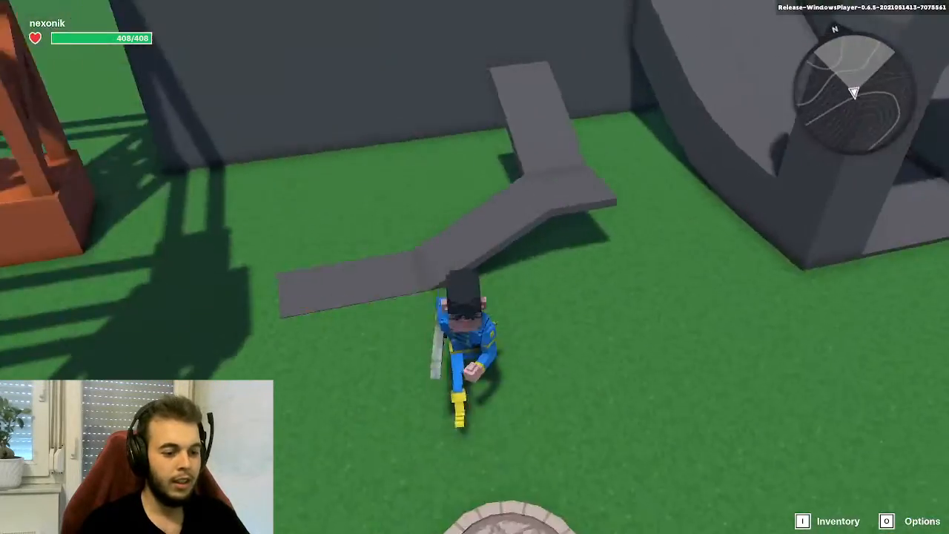
{"action": "key", "text": "w"}
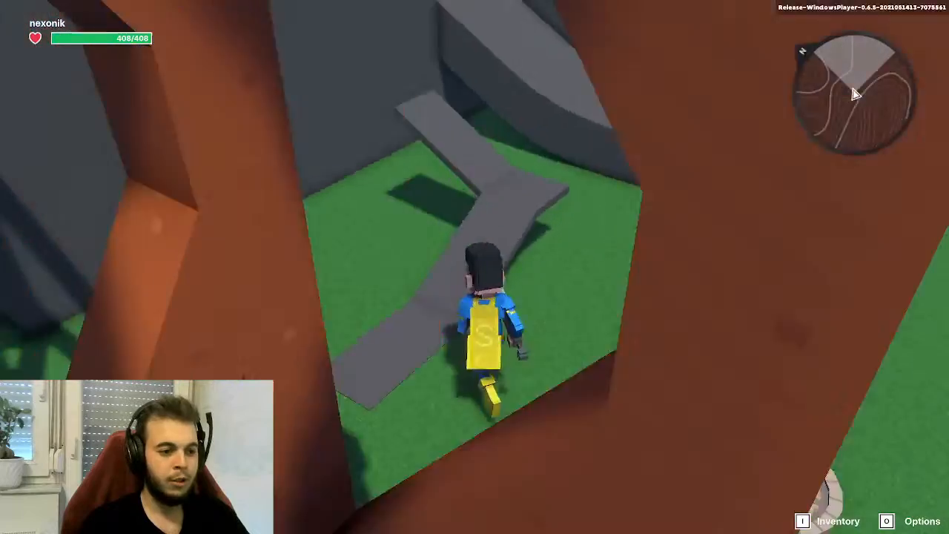
{"action": "key", "text": "w"}
{"action": "key", "text": "d"}
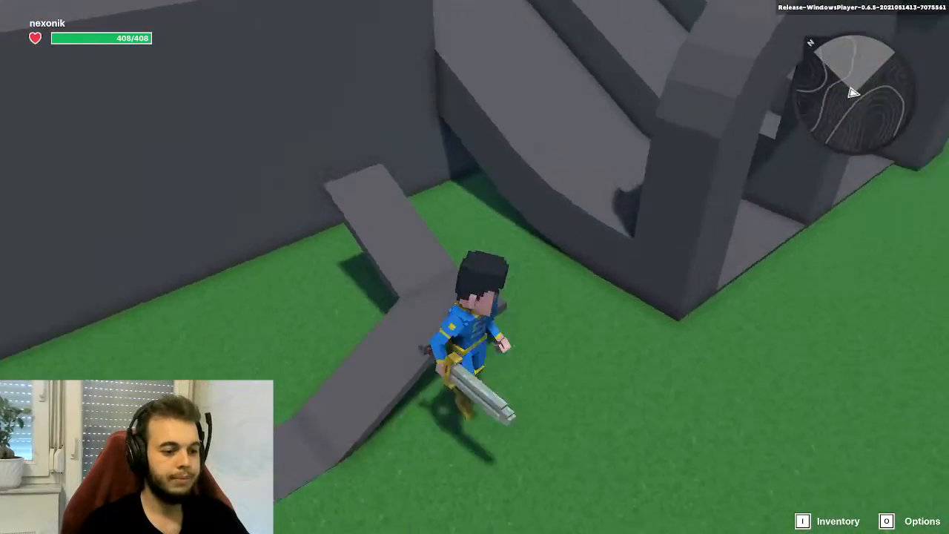
{"action": "key", "text": "s"}
{"action": "key", "text": "space"}
{"action": "key", "text": "s"}
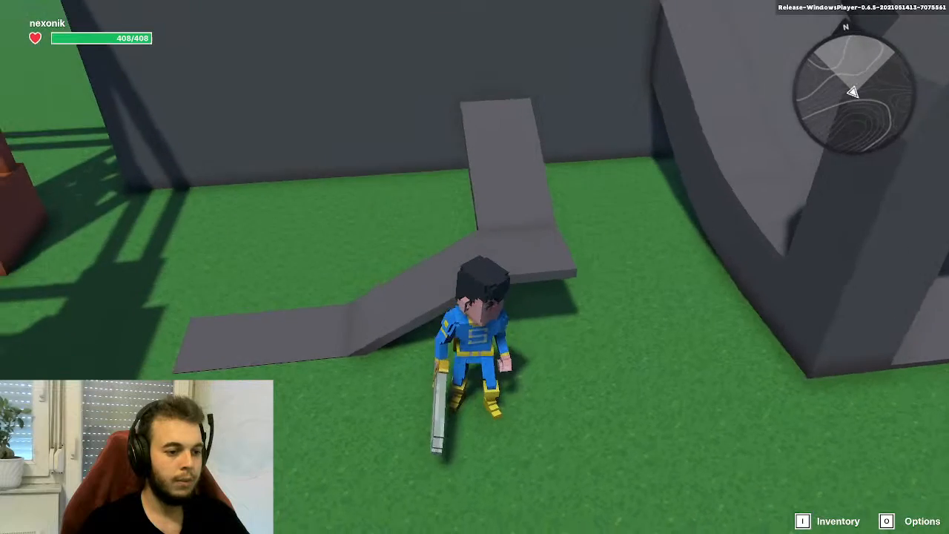
{"action": "key", "text": "w"}
{"action": "key", "text": "w"}
{"action": "key", "text": "space"}
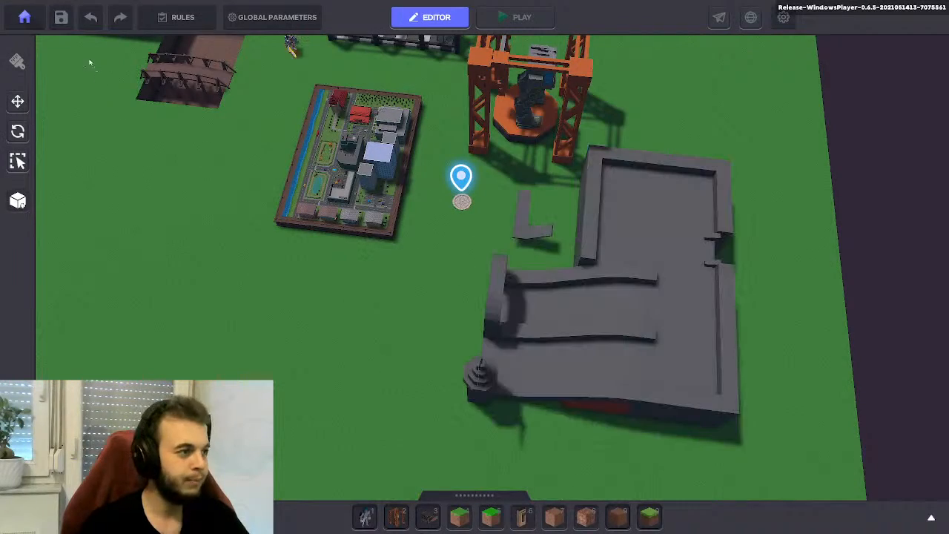
{"action": "left_click", "coordinate": [24, 17]}
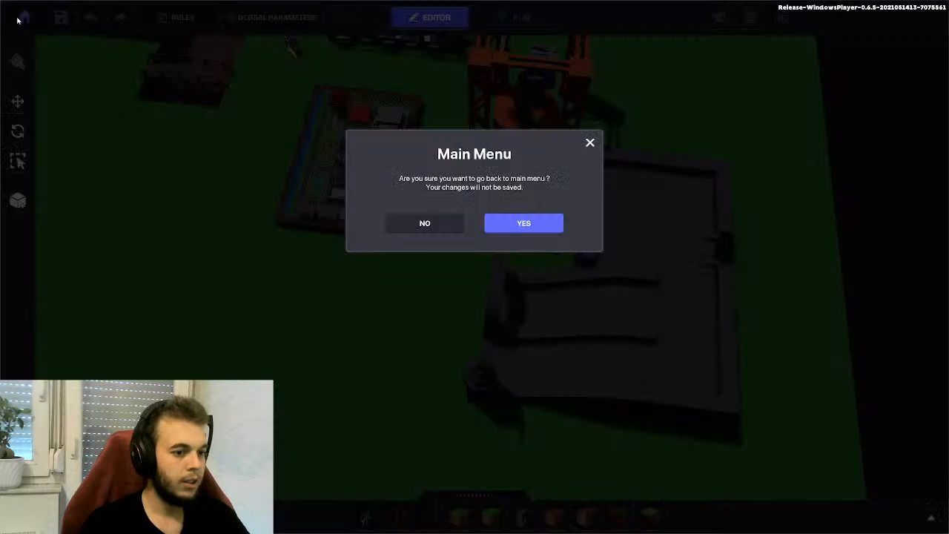
- Leave the Sandbox game without saving and look over the slide pieces in VoxEdit
{"action": "left_click", "coordinate": [517, 226]}
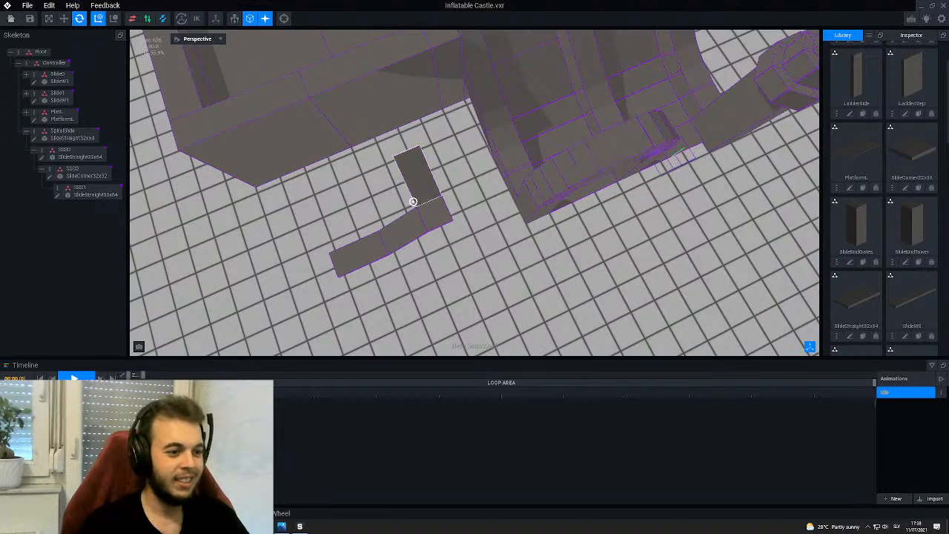
{"action": "right_click_drag", "start_coordinate": [413, 201], "coordinate": [413, 199]}
{"action": "right_click_drag", "start_coordinate": [416, 243], "coordinate": [418, 239]}
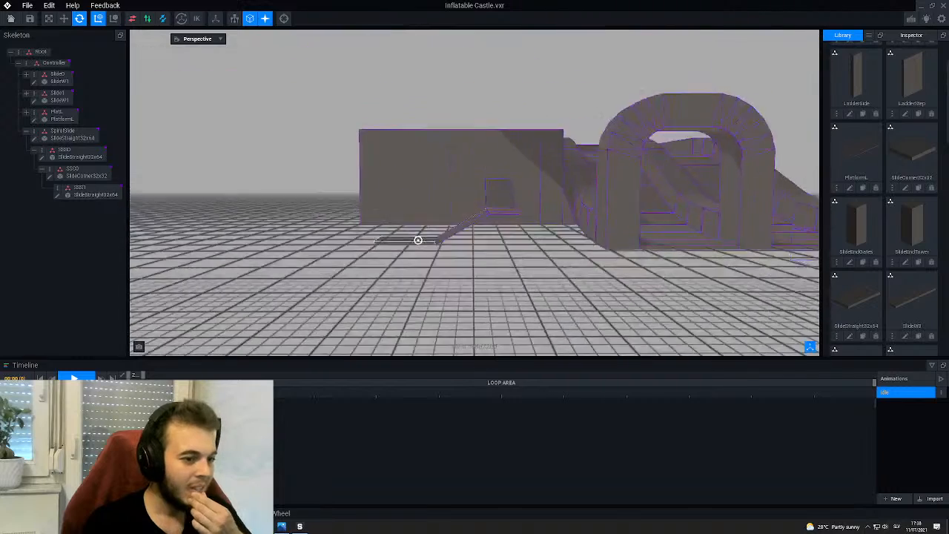
{"action": "scroll", "coordinate": [418, 239], "scroll_direction": "up", "scroll_amount": 5}
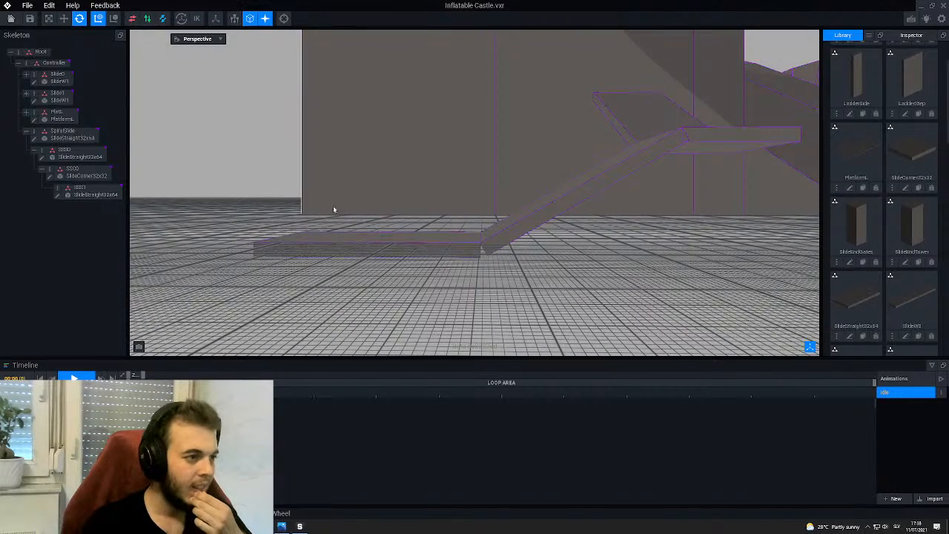
{"action": "left_click", "coordinate": [64, 19]}
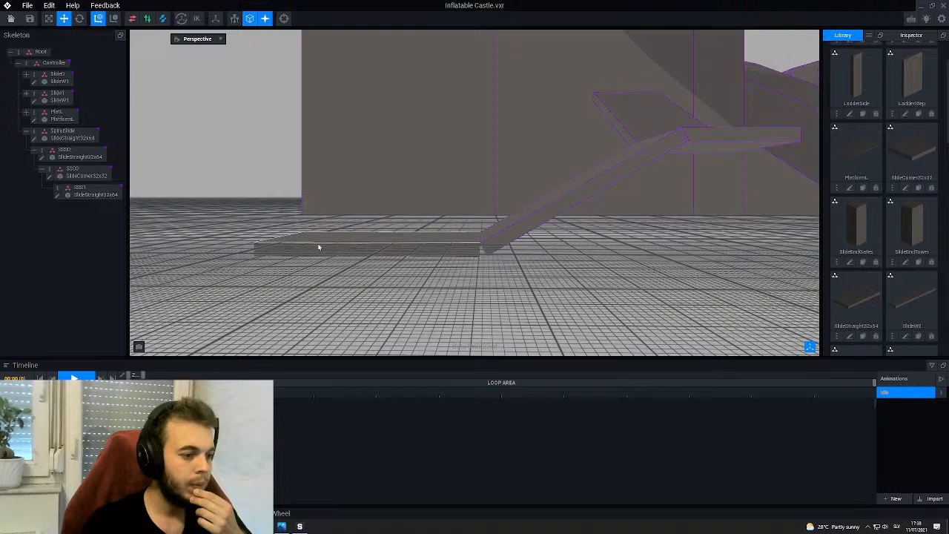
{"action": "middle_click_drag", "start_coordinate": [319, 247], "coordinate": [333, 227]}
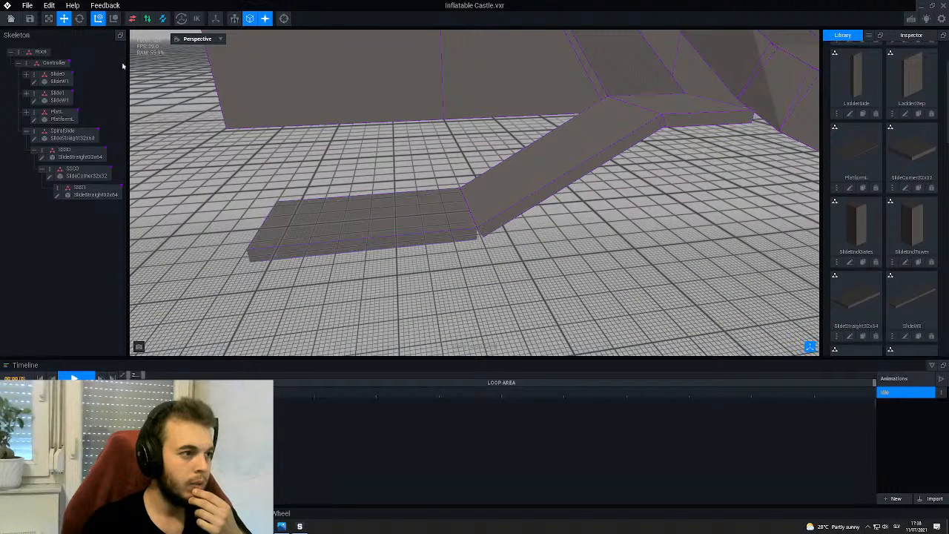
{"action": "middle_click", "coordinate": [533, 192]}
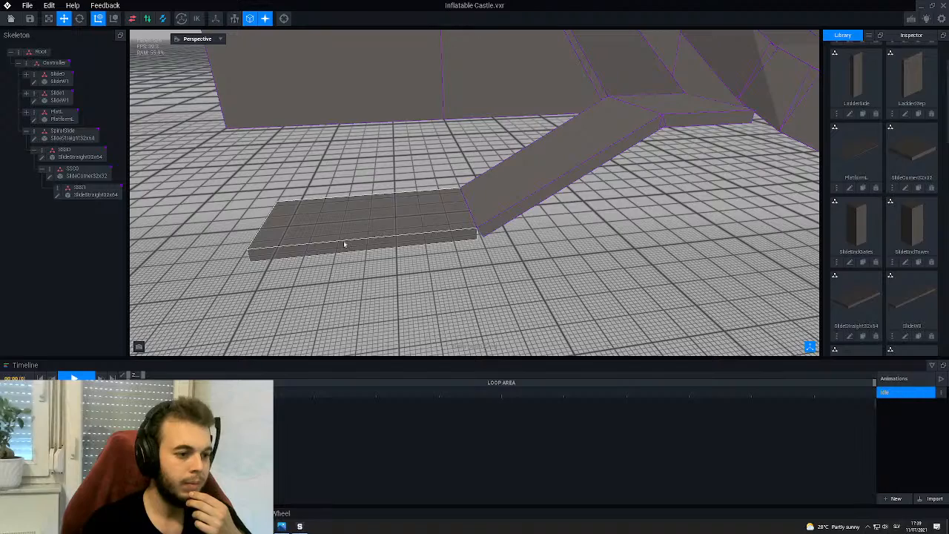
{"action": "middle_click_drag", "start_coordinate": [491, 216], "coordinate": [541, 117]}
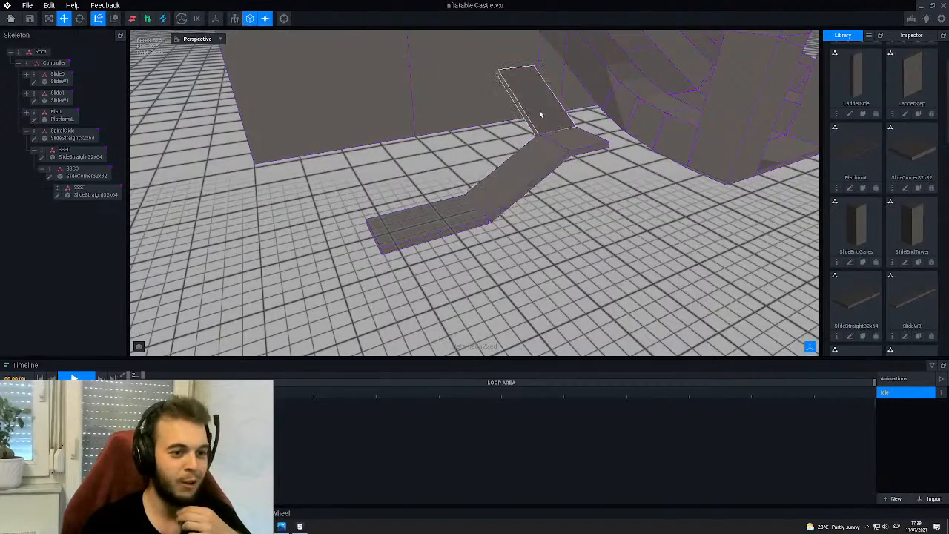
- Save Inflatable Castle.vxr on closing and reopen it from Recent Files
{"action": "left_click", "coordinate": [10, 18]}
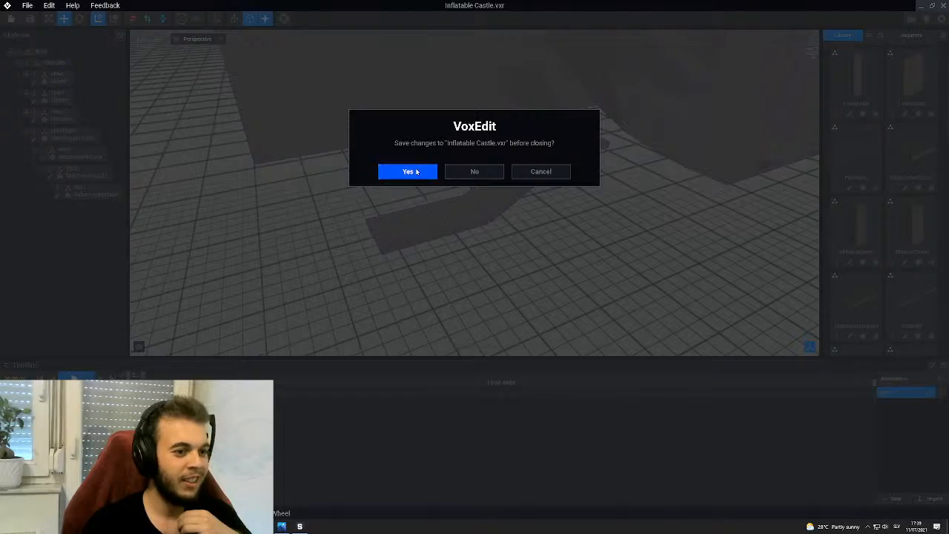
{"action": "left_click", "coordinate": [410, 171]}
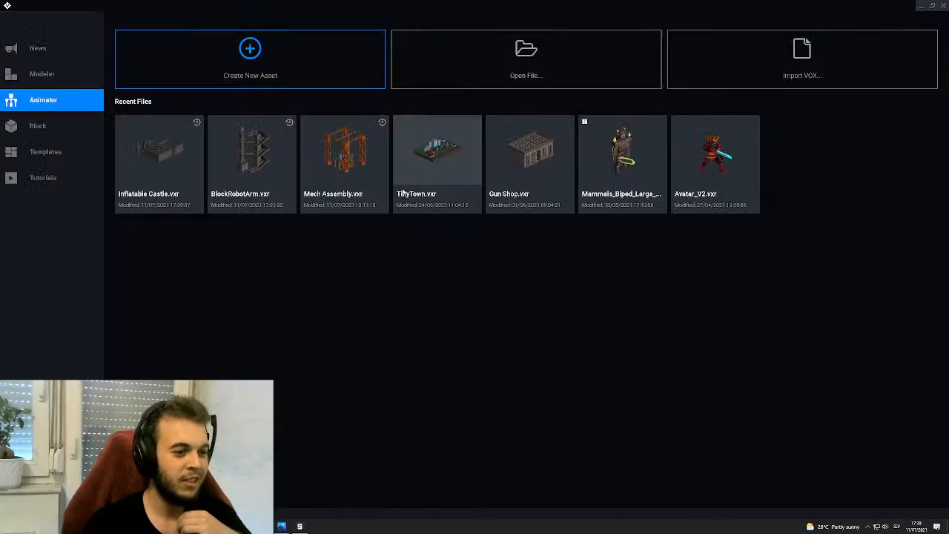
{"action": "left_click", "coordinate": [182, 158]}
- Select the first straight slide piece and raise it 2 units on Y
{"action": "middle_click_drag", "start_coordinate": [587, 197], "coordinate": [595, 152]}
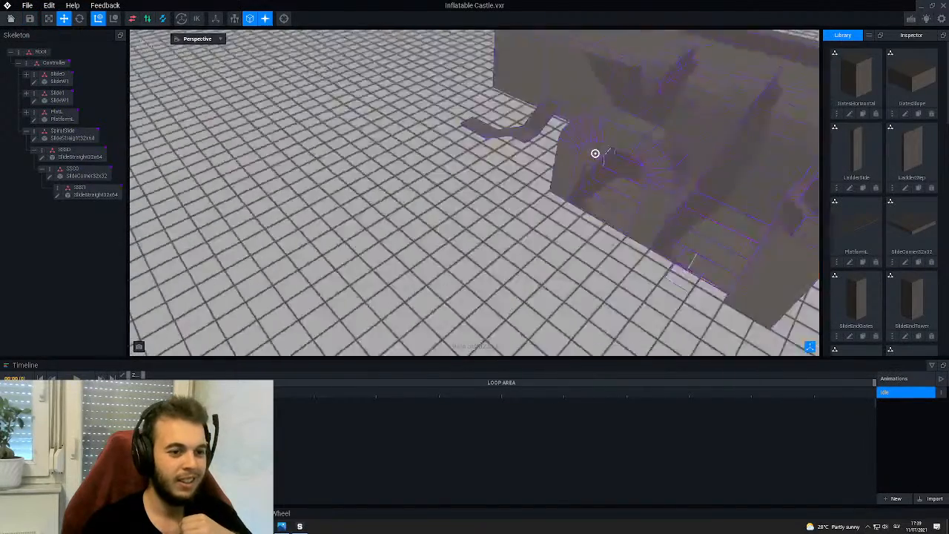
{"action": "right_click_drag", "start_coordinate": [596, 154], "coordinate": [612, 151]}
{"action": "scroll", "coordinate": [586, 148], "scroll_direction": "up", "scroll_amount": 5}
{"action": "left_click", "coordinate": [347, 218]}
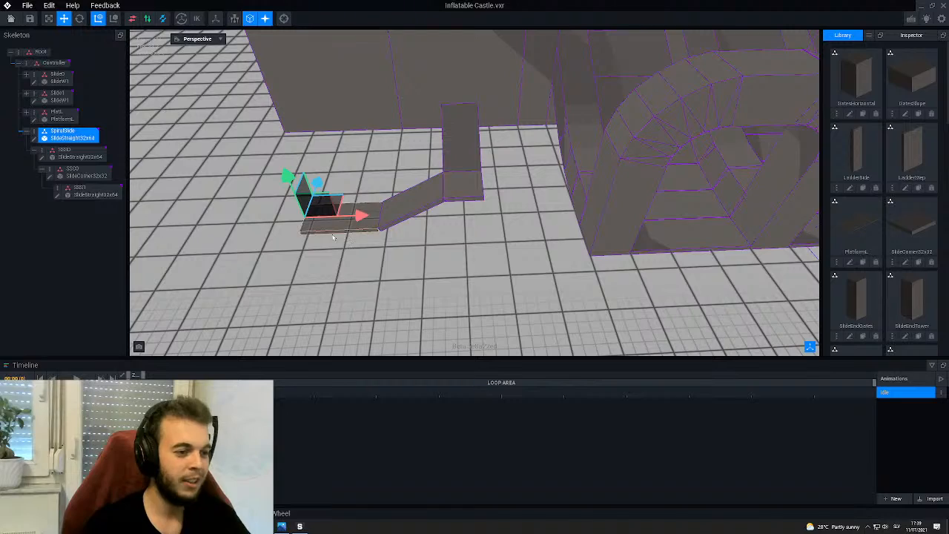
{"action": "right_click_drag", "start_coordinate": [333, 236], "coordinate": [595, 153]}
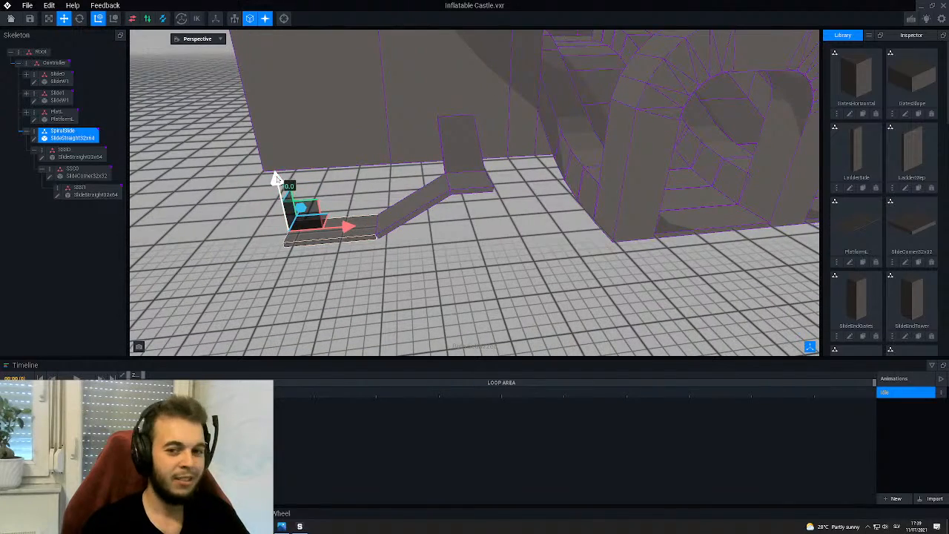
{"action": "left_click_drag", "start_coordinate": [275, 178], "coordinate": [280, 175]}
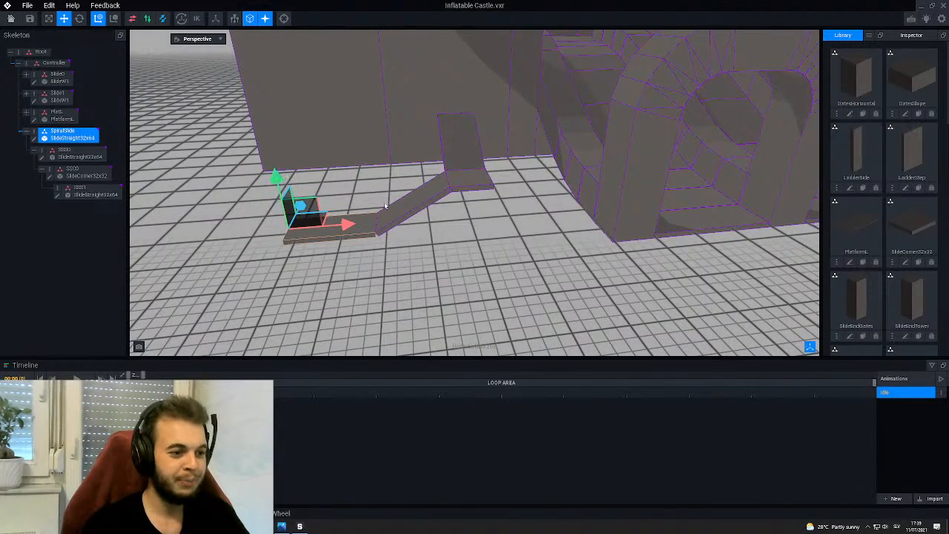
{"action": "right_click_drag", "start_coordinate": [385, 206], "coordinate": [596, 153]}
{"action": "scroll", "coordinate": [595, 154], "scroll_direction": "up", "scroll_amount": 4}
- Open SSS0's SlideStraight32x64 model, move its voxel box back down to 0, and save it
{"action": "left_click", "coordinate": [306, 183]}
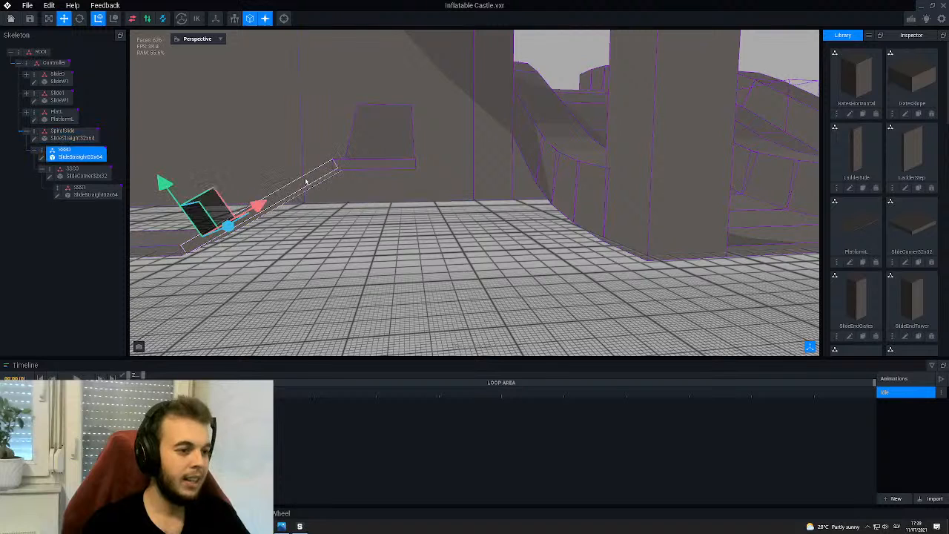
{"action": "left_click", "coordinate": [41, 158]}
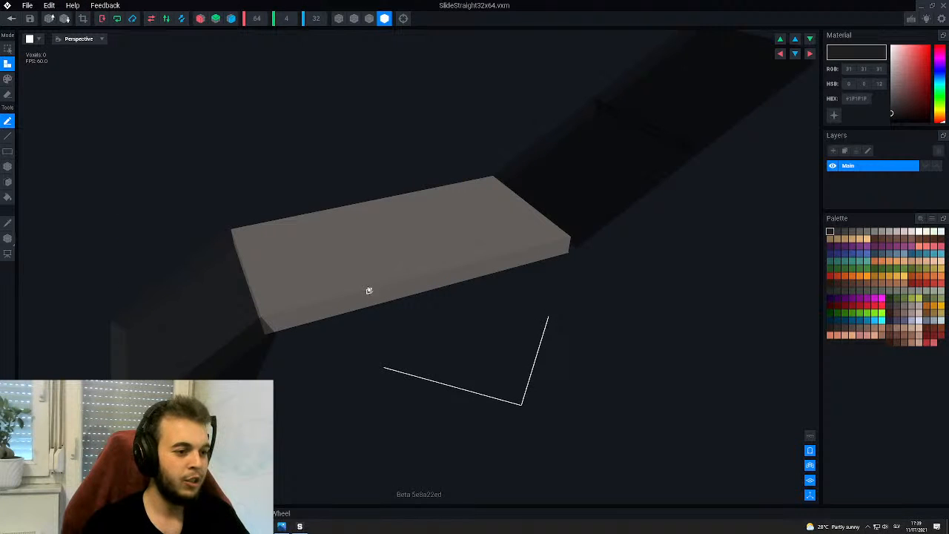
{"action": "left_click", "coordinate": [7, 238]}
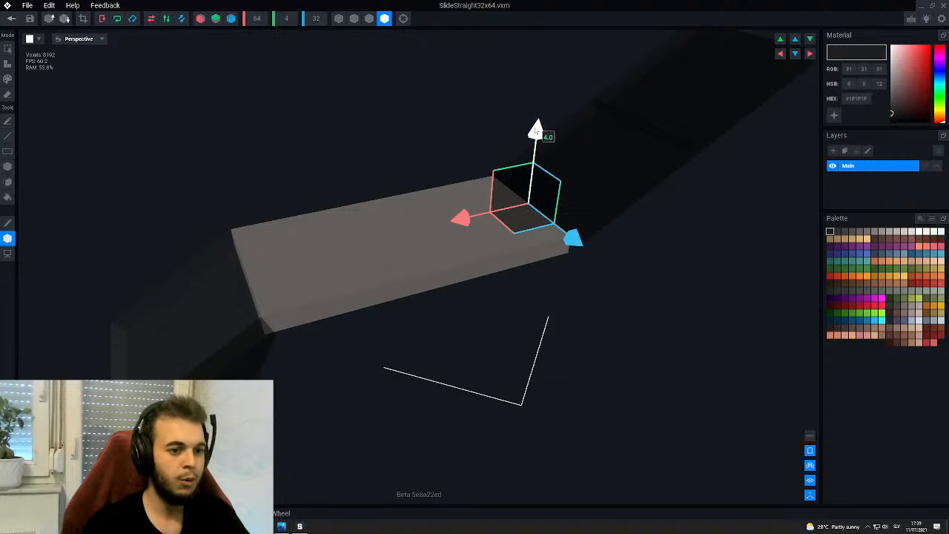
{"action": "left_click_drag", "start_coordinate": [535, 140], "coordinate": [533, 149]}
{"action": "left_click", "coordinate": [11, 18]}
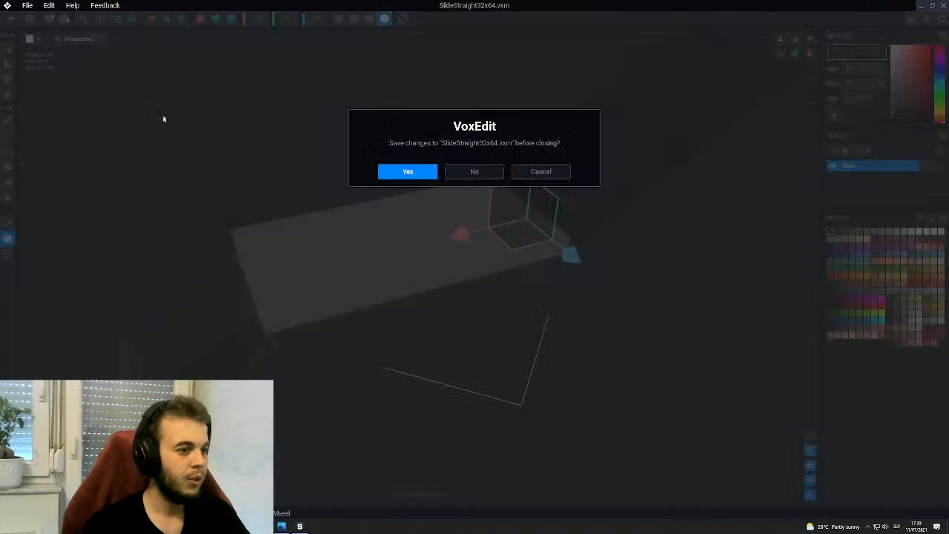
{"action": "left_click", "coordinate": [393, 172]}
{"action": "right_click_drag", "start_coordinate": [437, 189], "coordinate": [432, 277]}
- Lower the straight slide piece to height 1.0
{"action": "left_click", "coordinate": [433, 277]}
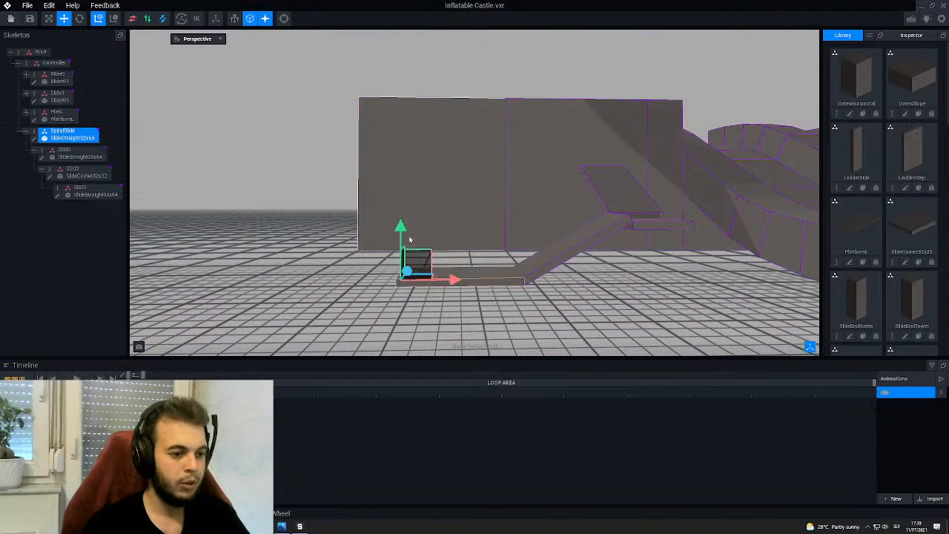
{"action": "left_click_drag", "start_coordinate": [400, 233], "coordinate": [396, 239]}
{"action": "right_click_drag", "start_coordinate": [437, 189], "coordinate": [437, 189]}
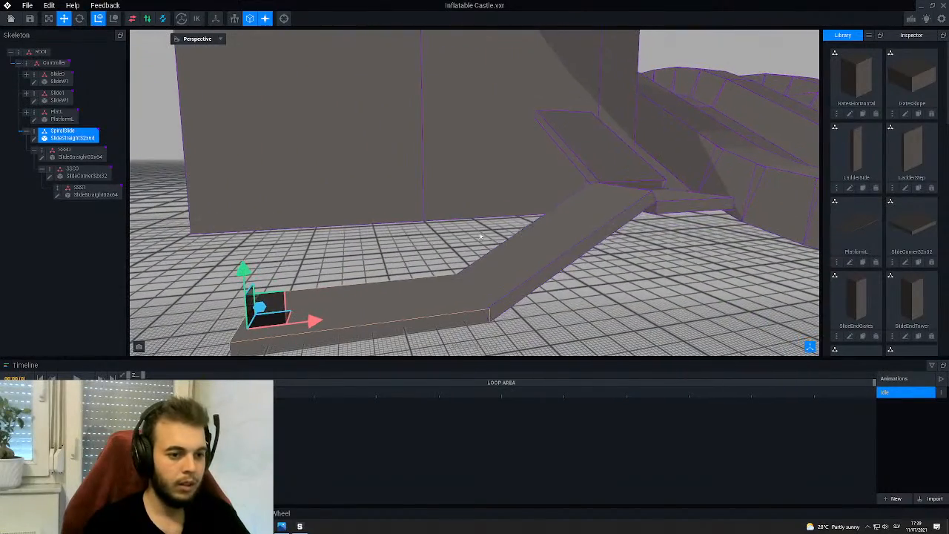
- Tilt the SSC0 corner piece upward to 330°
{"action": "left_click", "coordinate": [686, 207]}
{"action": "right_click_drag", "start_coordinate": [601, 225], "coordinate": [601, 224]}
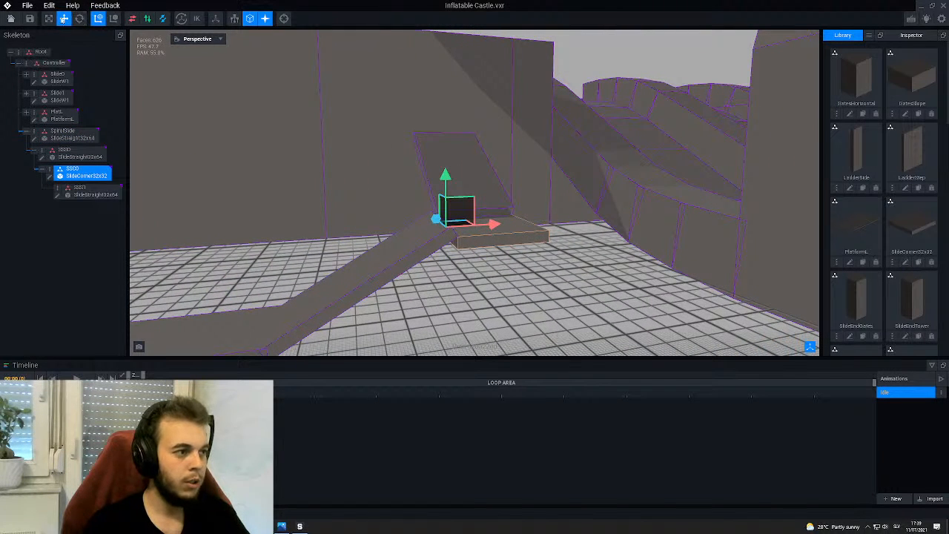
{"action": "left_click", "coordinate": [79, 18]}
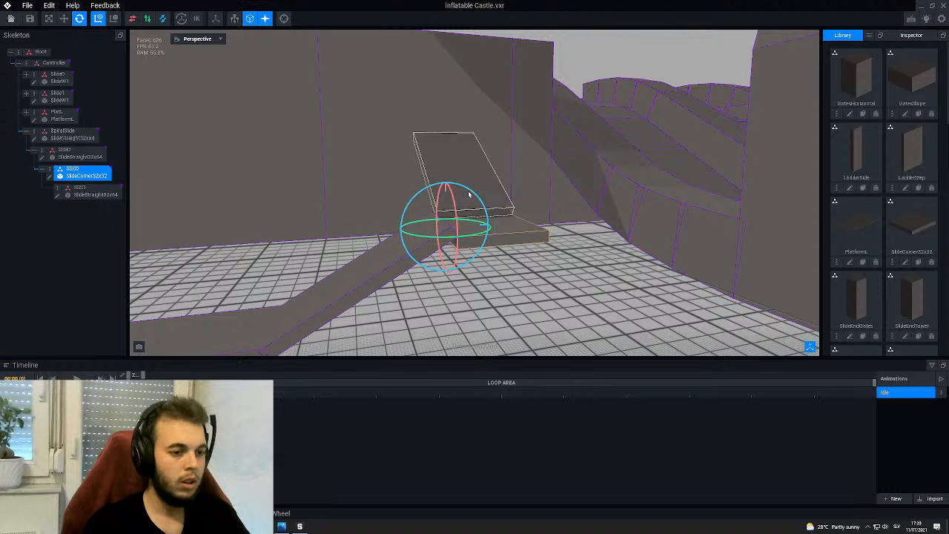
{"action": "mouse_move", "coordinate": [469, 194]}
{"action": "left_mouse_down"}
{"action": "mouse_move", "coordinate": [485, 197]}
{"action": "mouse_move", "coordinate": [412, 176]}
{"action": "mouse_move", "coordinate": [468, 181]}
{"action": "left_mouse_up"}
{"action": "left_click", "coordinate": [64, 18]}
{"action": "left_click", "coordinate": [79, 19]}
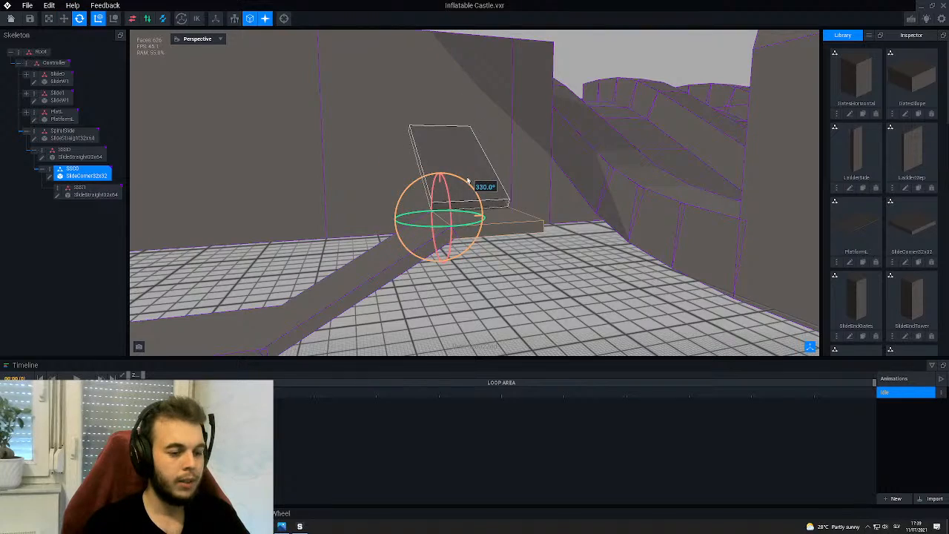
- Rename the SlideCorner32x32 model to SlideCorner48
{"action": "scroll", "coordinate": [271, 255], "scroll_direction": "down", "scroll_amount": 1}
{"action": "middle_click_drag", "start_coordinate": [272, 255], "coordinate": [318, 239]}
{"action": "right_click_drag", "start_coordinate": [317, 239], "coordinate": [325, 235]}
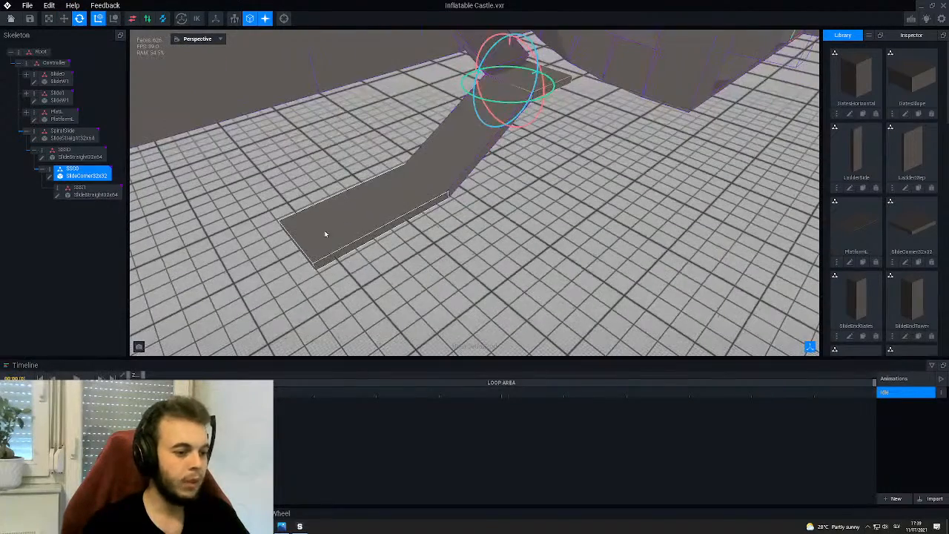
{"action": "left_click", "coordinate": [325, 234]}
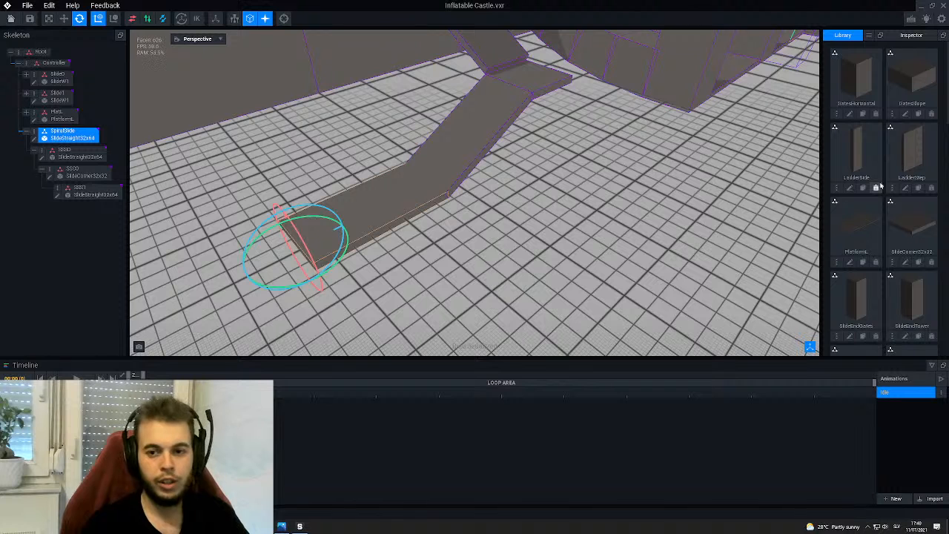
{"action": "left_click", "coordinate": [904, 266]}
{"action": "left_click", "coordinate": [868, 273]}
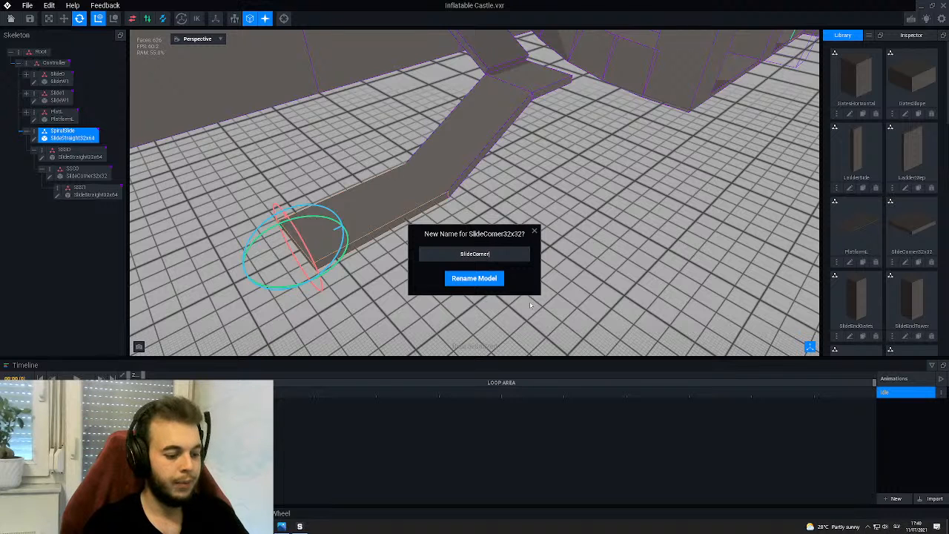
{"action": "key", "text": "Return"}
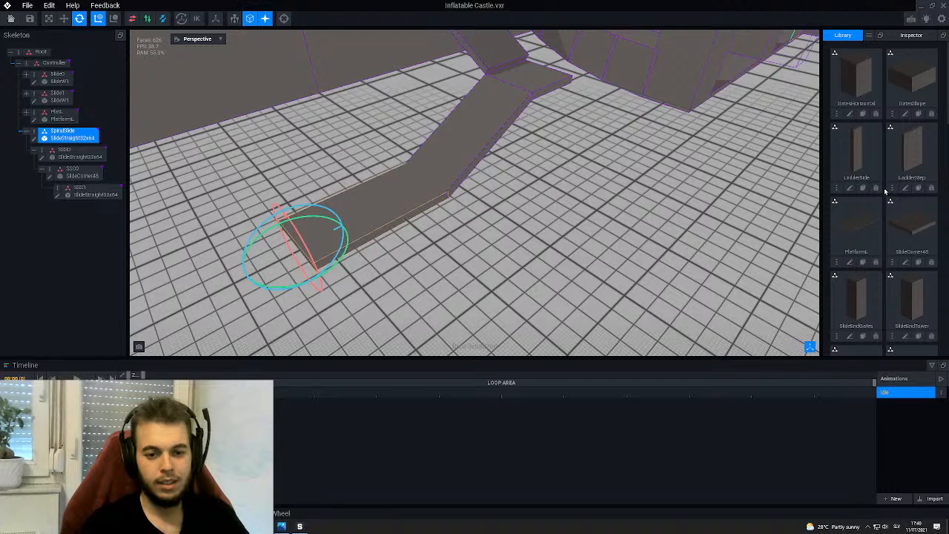
{"action": "left_click", "coordinate": [34, 141]}
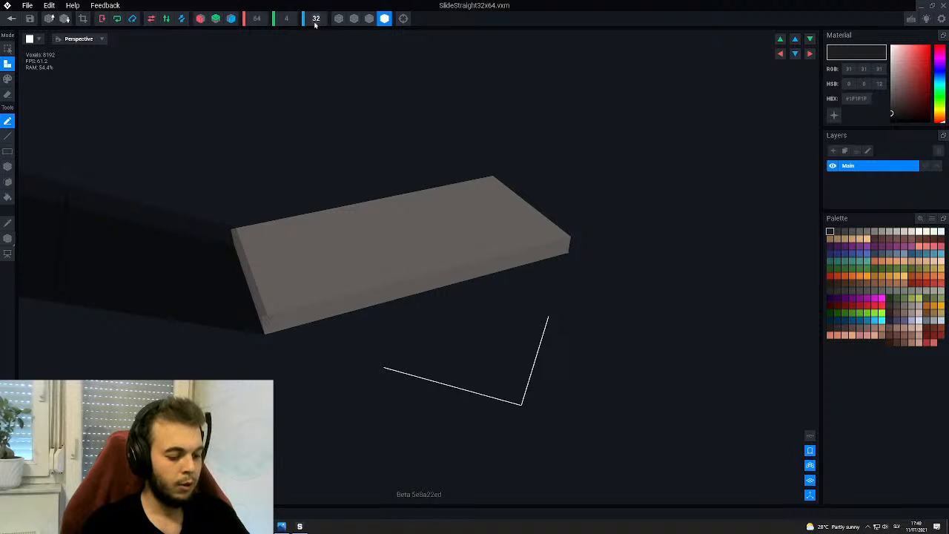
- Set the Z depth to 48 and fill the new area with the slab's grey
{"action": "type", "text": "48"}
{"action": "key", "text": "Return"}
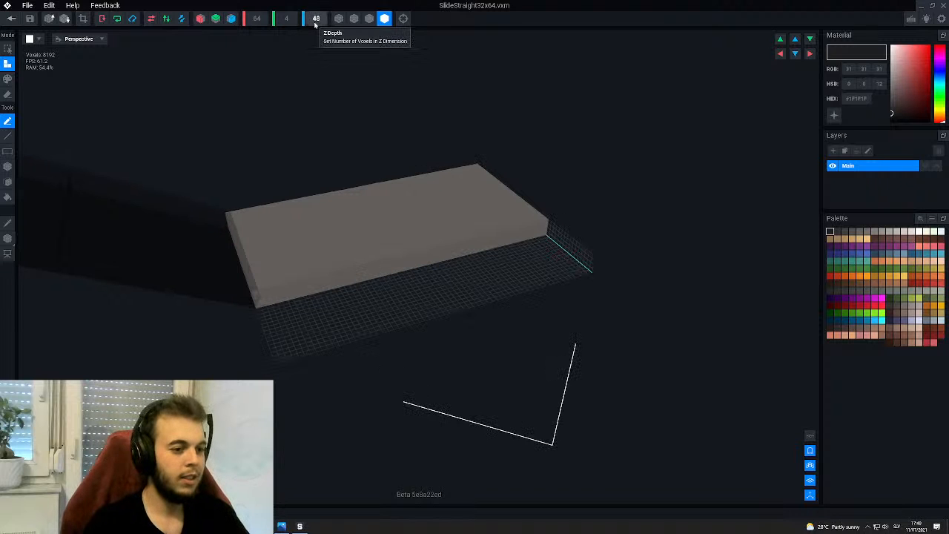
{"action": "key", "text": "f"}
{"action": "left_click", "coordinate": [392, 320]}
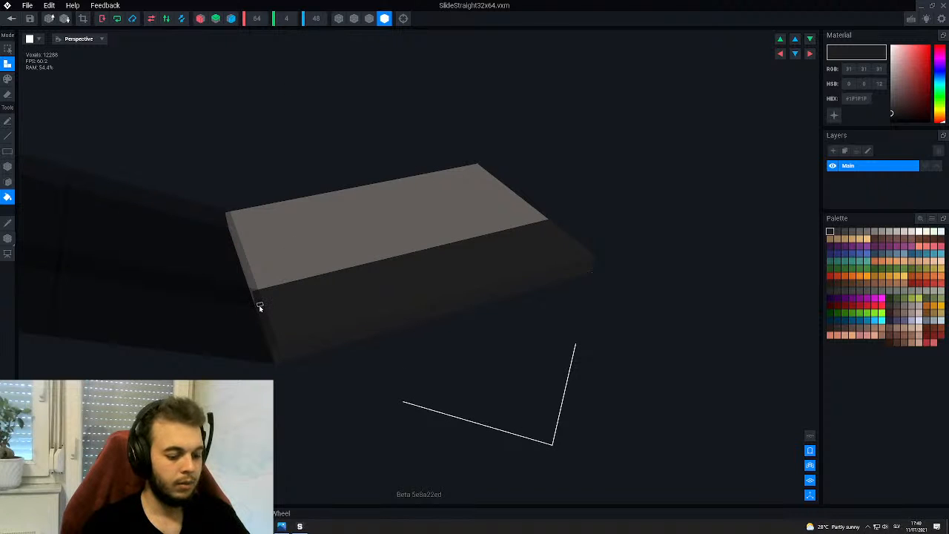
{"action": "key", "text": "ctrl+z"}
{"action": "left_click", "coordinate": [304, 253], "text": "alt"}
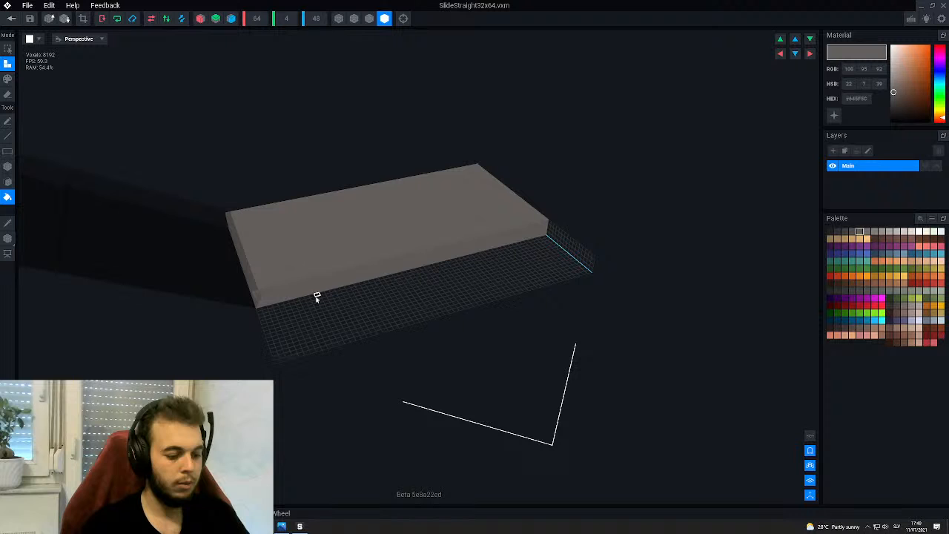
{"action": "left_click", "coordinate": [356, 316]}
- Shift the voxels along the depth axis, then close and save the model
{"action": "left_click", "coordinate": [7, 239]}
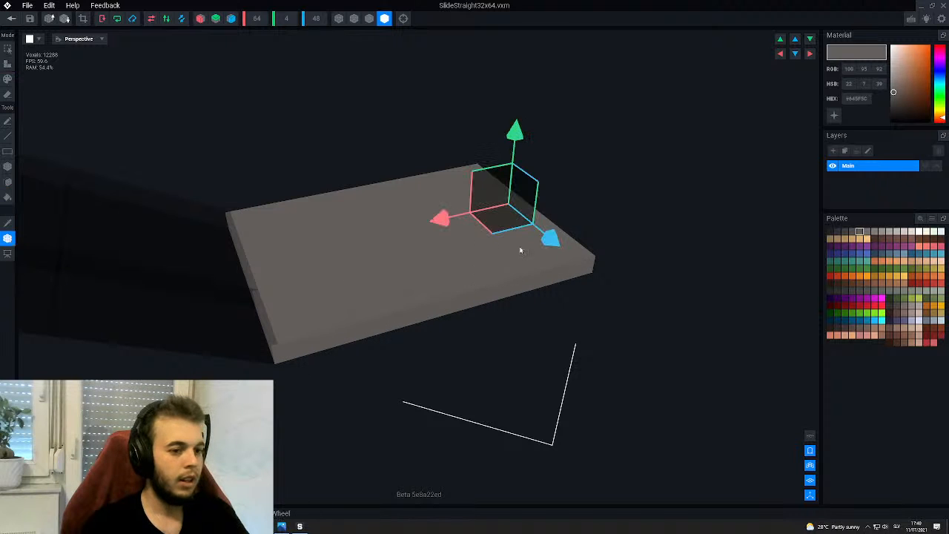
{"action": "left_click_drag", "start_coordinate": [556, 240], "coordinate": [571, 258]}
{"action": "right_click_drag", "start_coordinate": [471, 257], "coordinate": [470, 256]}
{"action": "left_click", "coordinate": [11, 18]}
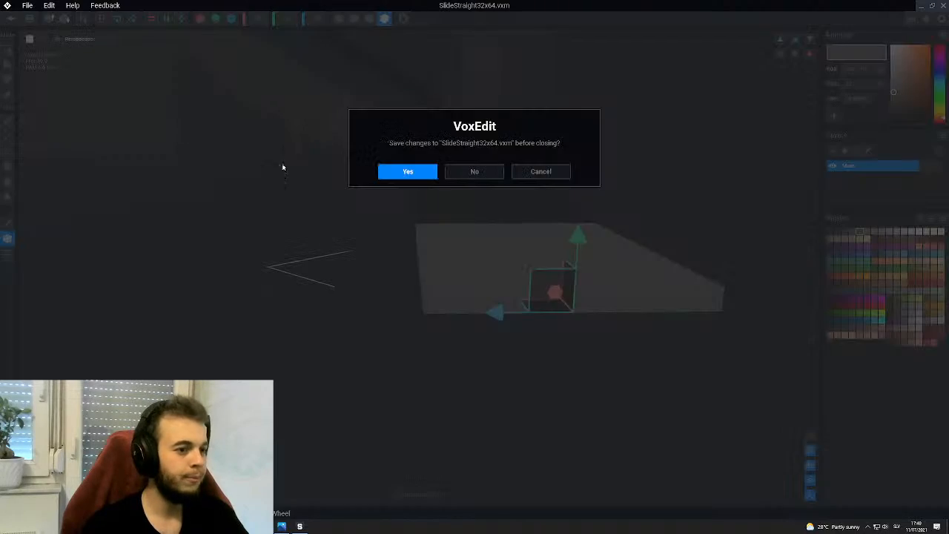
{"action": "left_click", "coordinate": [409, 172]}
- Open SlideCorner48 for voxel editing and set its width and depth to 48
{"action": "right_click_drag", "start_coordinate": [479, 197], "coordinate": [481, 172]}
{"action": "scroll", "coordinate": [481, 172], "scroll_direction": "up", "scroll_amount": 6}
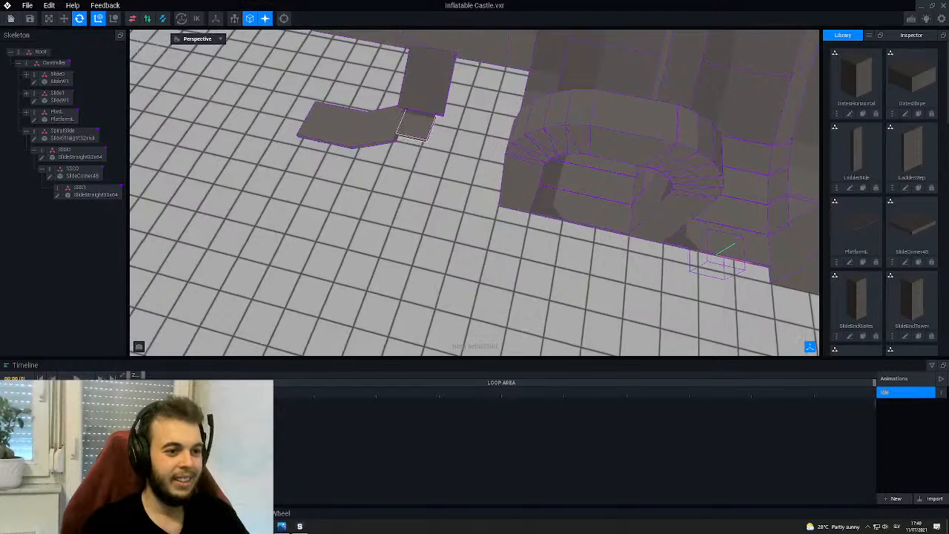
{"action": "left_click", "coordinate": [395, 192]}
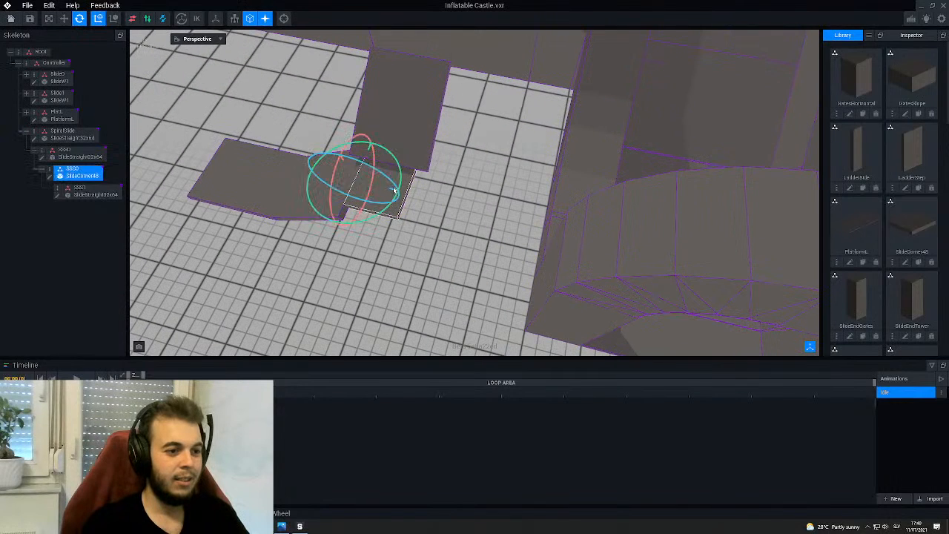
{"action": "left_click", "coordinate": [51, 178]}
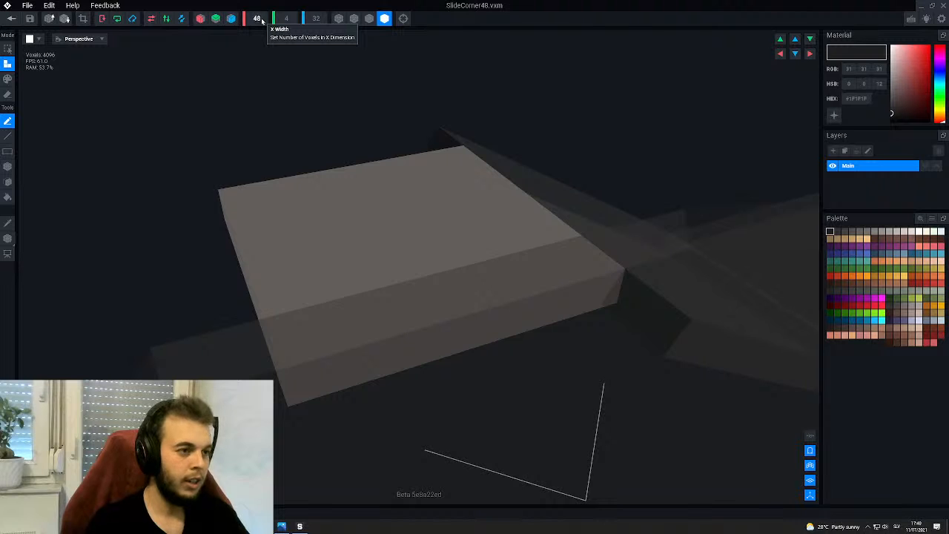
{"action": "key", "text": "Return"}
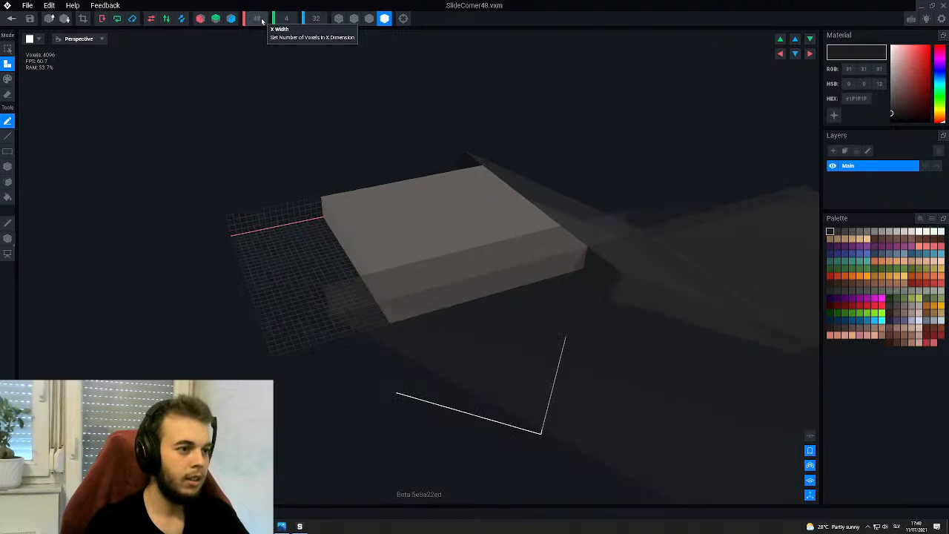
{"action": "left_click", "coordinate": [318, 23]}
{"action": "type", "text": "48"}
{"action": "key", "text": "Return"}
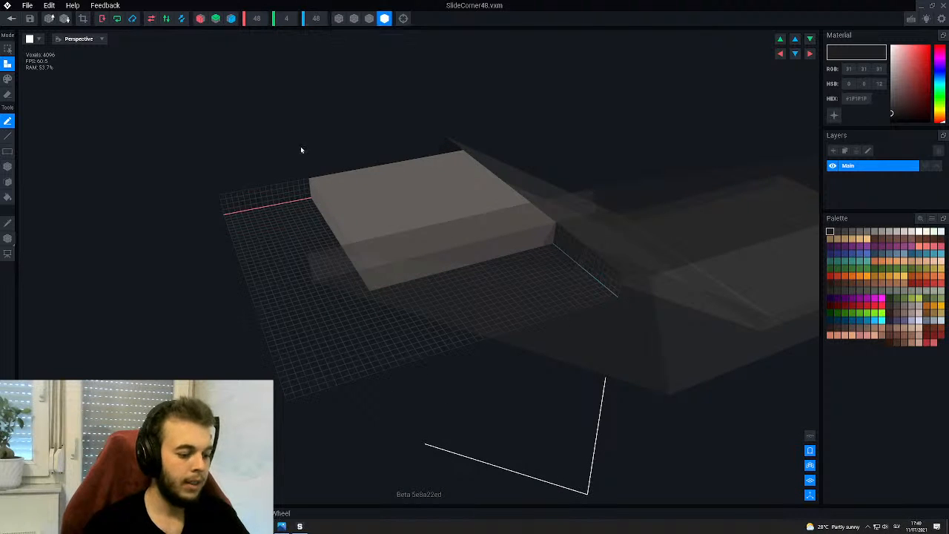
- Fill the empty grid around the block with the block's sampled grey
{"action": "key", "text": "g"}
{"action": "left_click", "coordinate": [339, 296]}
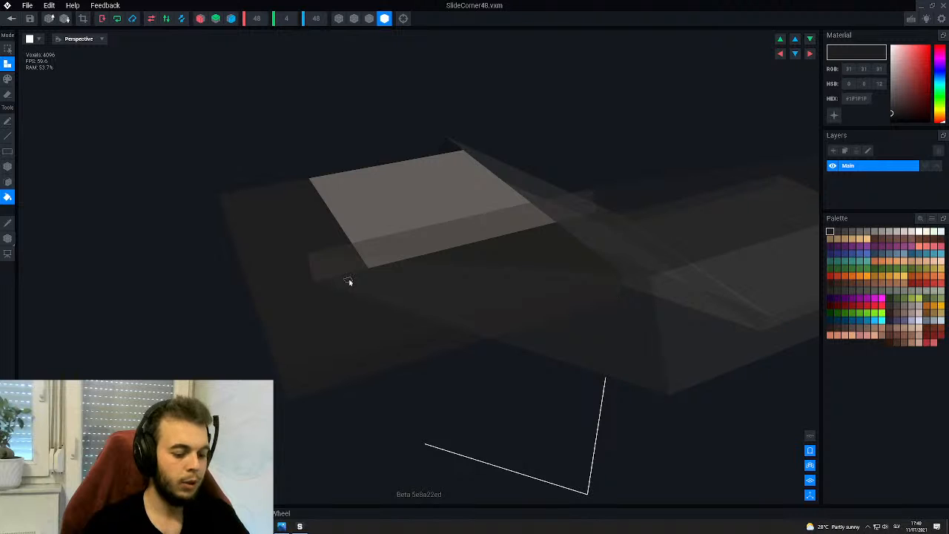
{"action": "key", "text": "ctrl+z"}
{"action": "left_click", "coordinate": [399, 242], "text": "alt"}
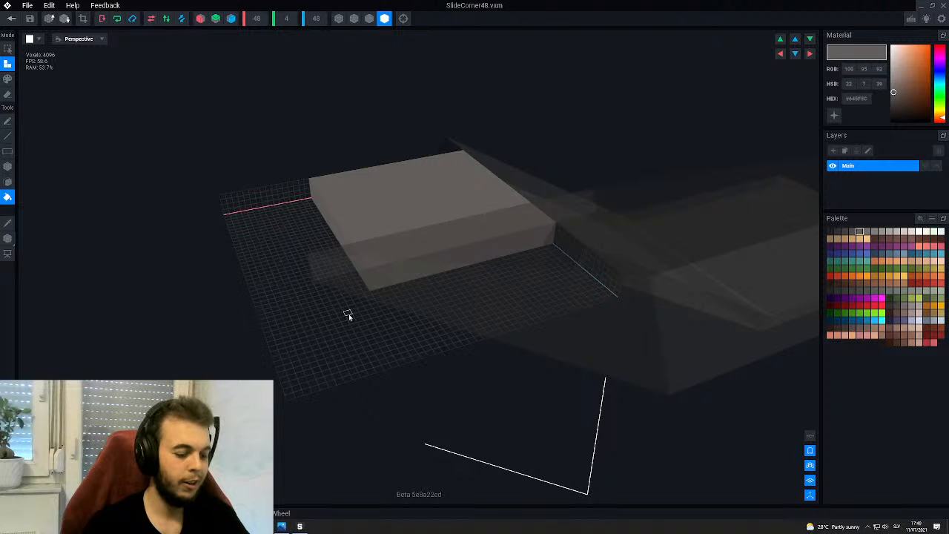
{"action": "left_click", "coordinate": [348, 304]}
- Nudge the voxel content along the blue and horizontal axes and close the model
{"action": "left_click", "coordinate": [7, 241]}
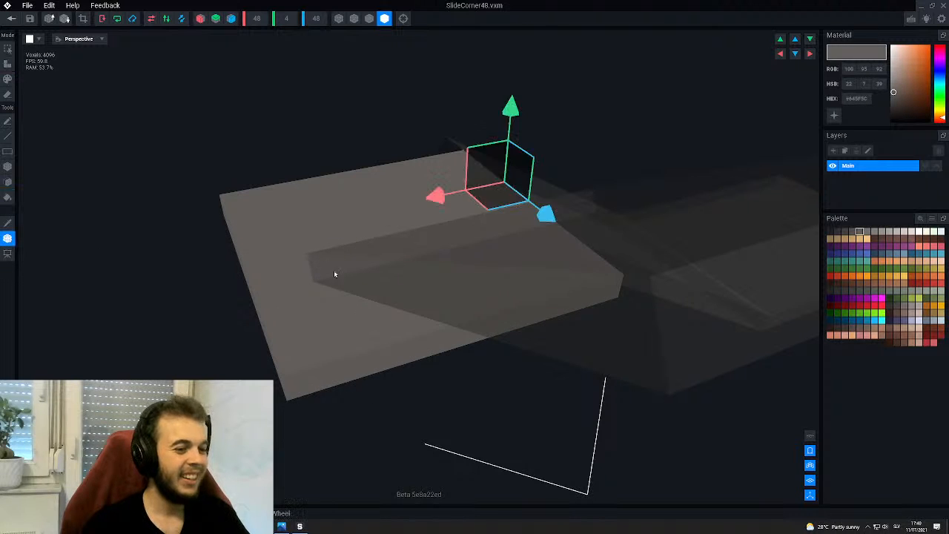
{"action": "right_click_drag", "start_coordinate": [334, 272], "coordinate": [335, 271]}
{"action": "left_click_drag", "start_coordinate": [360, 143], "coordinate": [412, 142]}
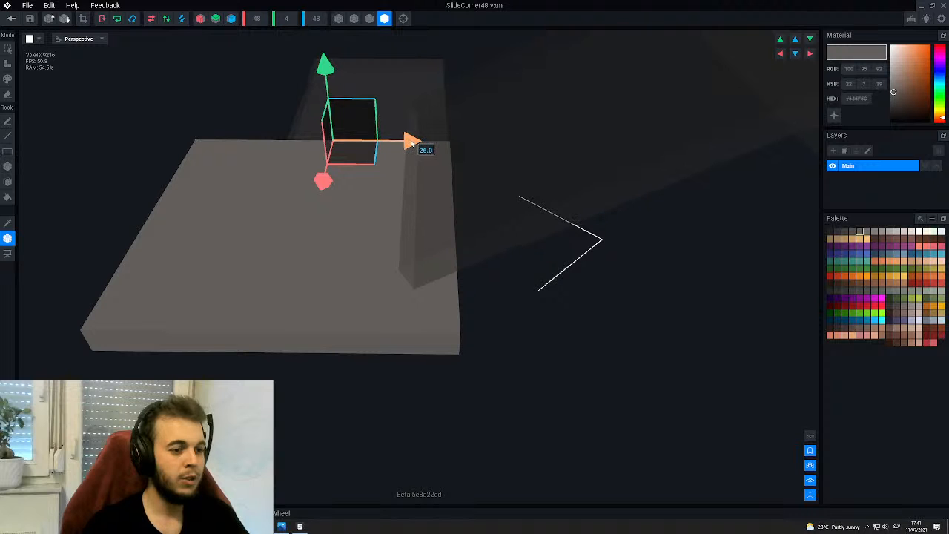
{"action": "right_click_drag", "start_coordinate": [403, 217], "coordinate": [399, 215]}
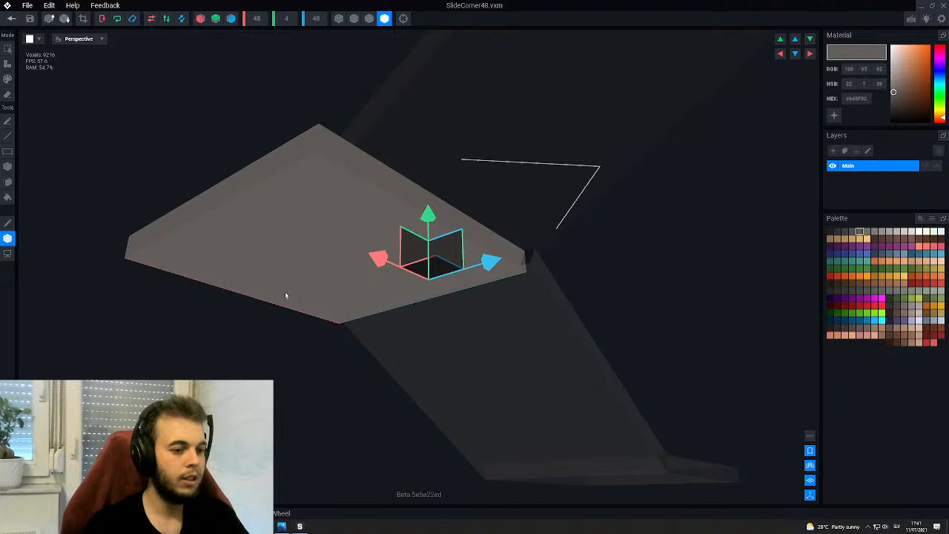
{"action": "left_click", "coordinate": [10, 18]}
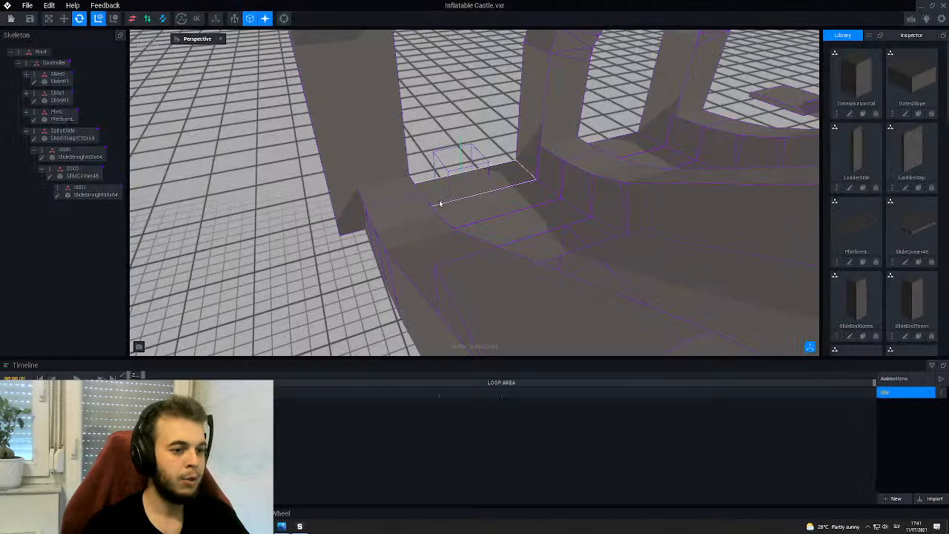
{"action": "scroll", "coordinate": [445, 211], "scroll_direction": "down", "scroll_amount": 5}
- Select the SSS1 straight slide piece beside the castle wall
{"action": "right_click_drag", "start_coordinate": [644, 134], "coordinate": [642, 131]}
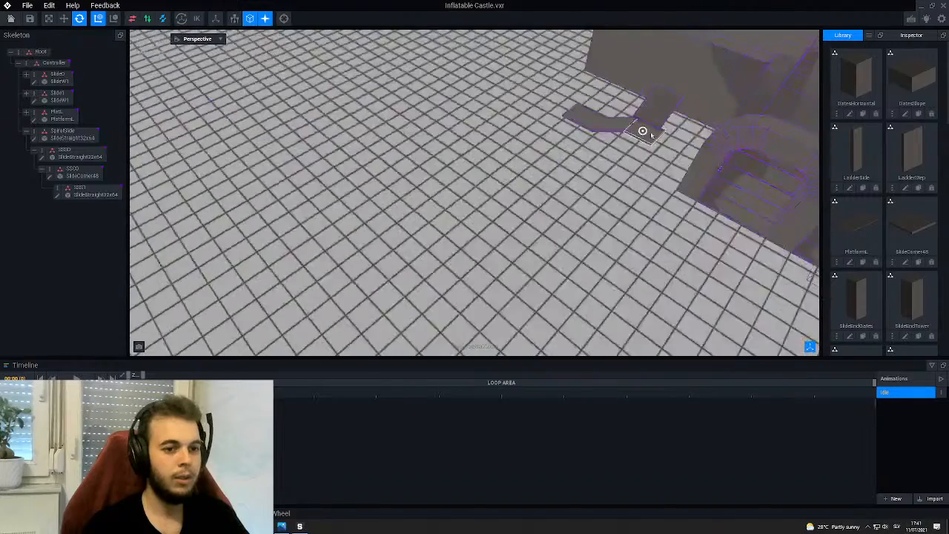
{"action": "scroll", "coordinate": [640, 141], "scroll_direction": "up", "scroll_amount": 2}
{"action": "scroll", "coordinate": [638, 144], "scroll_direction": "up", "scroll_amount": 2}
{"action": "middle_click_drag", "start_coordinate": [657, 104], "coordinate": [430, 144]}
{"action": "right_click_drag", "start_coordinate": [445, 148], "coordinate": [520, 159]}
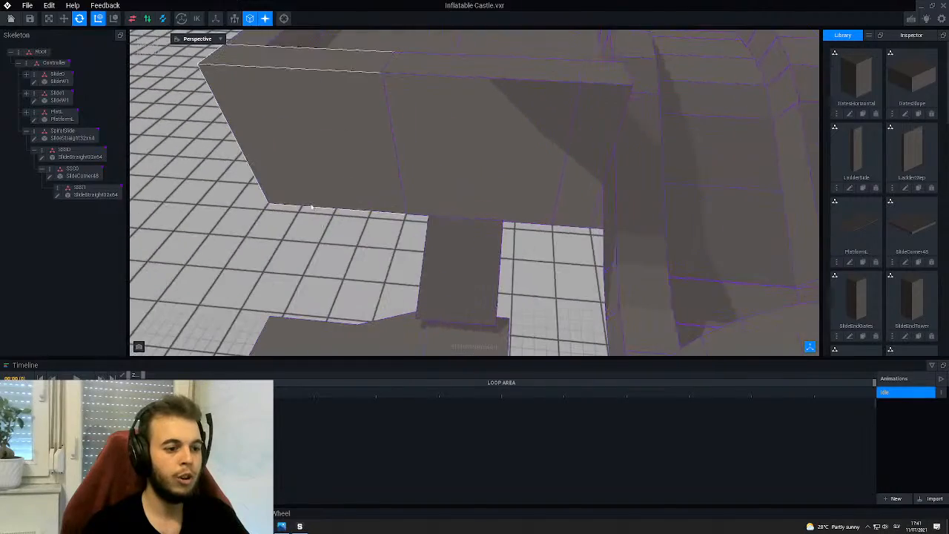
{"action": "left_click", "coordinate": [474, 252]}
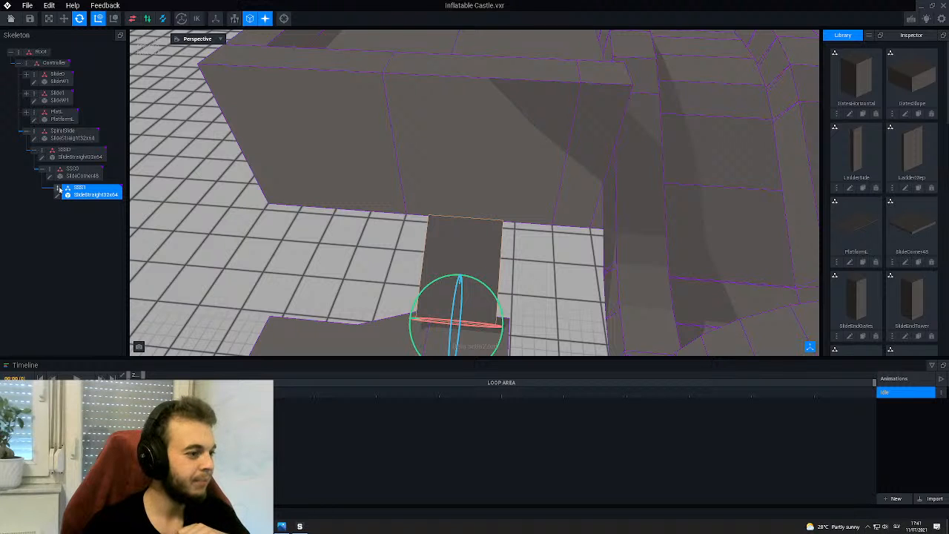
{"action": "right_click", "coordinate": [60, 190]}
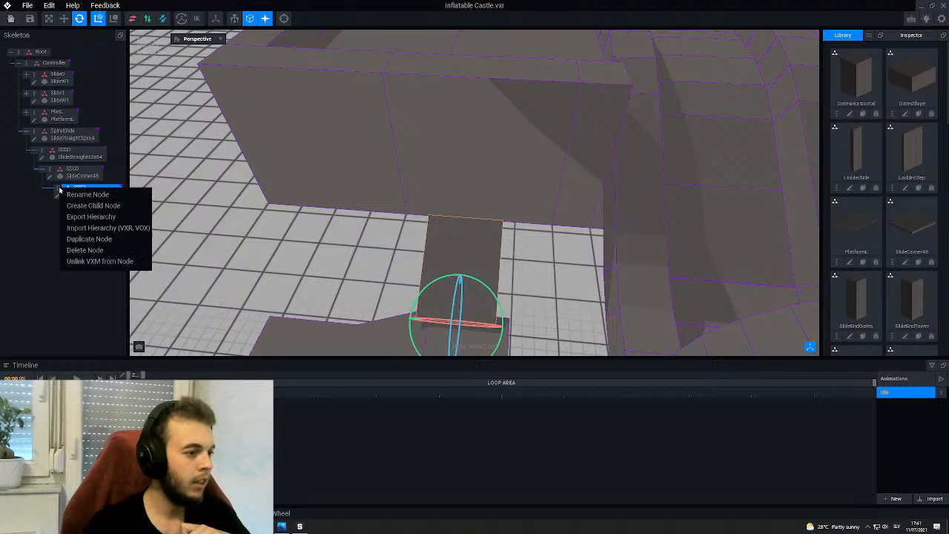
{"action": "left_click", "coordinate": [67, 294]}
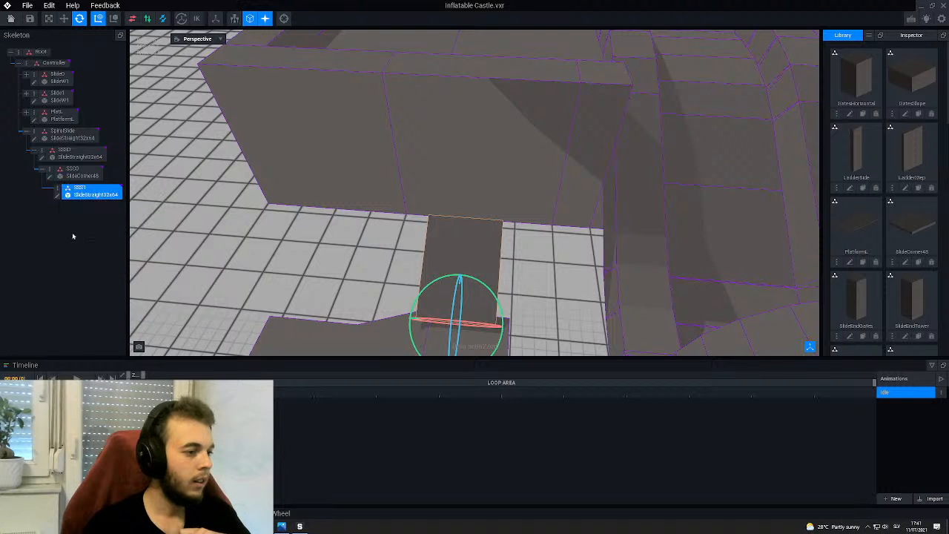
- Rotate the SSS1 slide piece from 30° back to flat
{"action": "right_click_drag", "start_coordinate": [458, 306], "coordinate": [466, 310]}
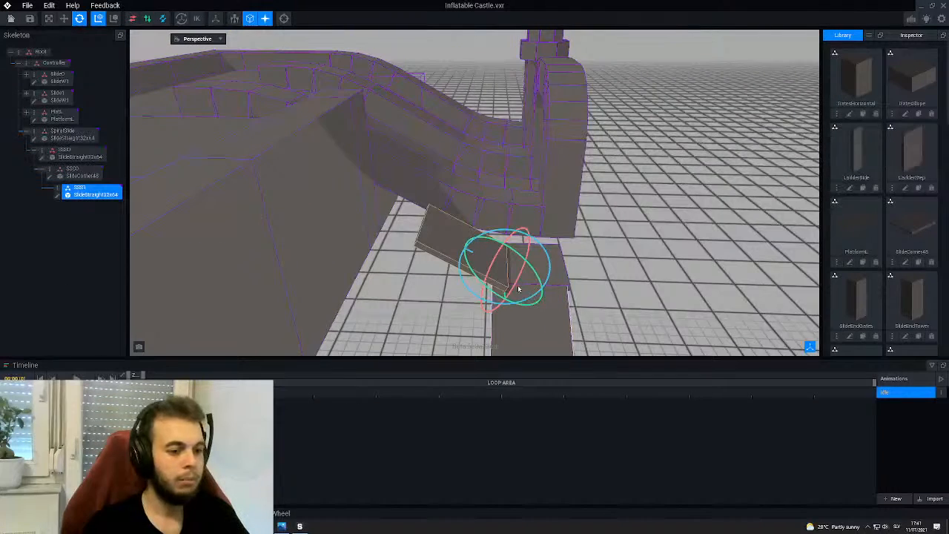
{"action": "scroll", "coordinate": [520, 289], "scroll_direction": "up", "scroll_amount": 3}
{"action": "mouse_move", "coordinate": [503, 217]}
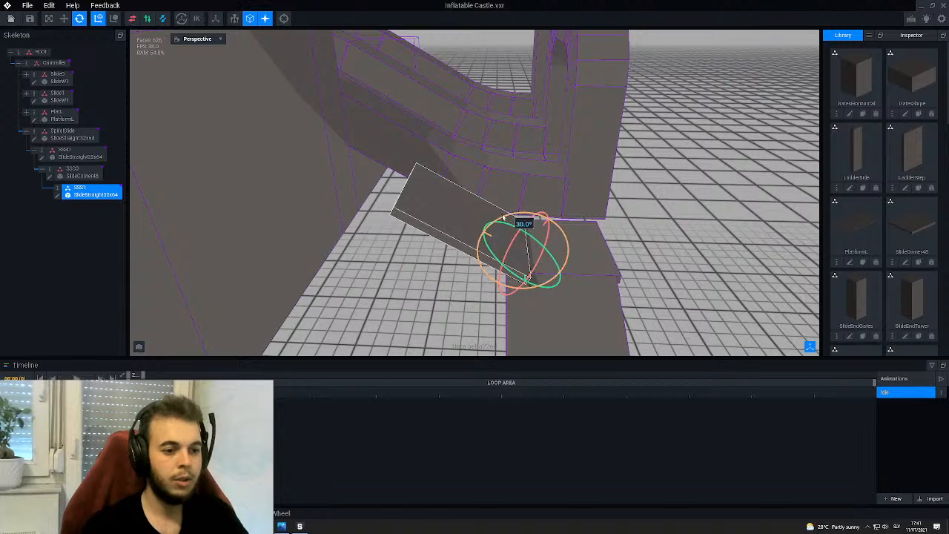
{"action": "left_click_drag", "start_coordinate": [503, 217], "coordinate": [486, 228]}
- Move SSS1 along the blue and red axes to meet the corner, nudging the corner piece slightly left
{"action": "left_click", "coordinate": [65, 19]}
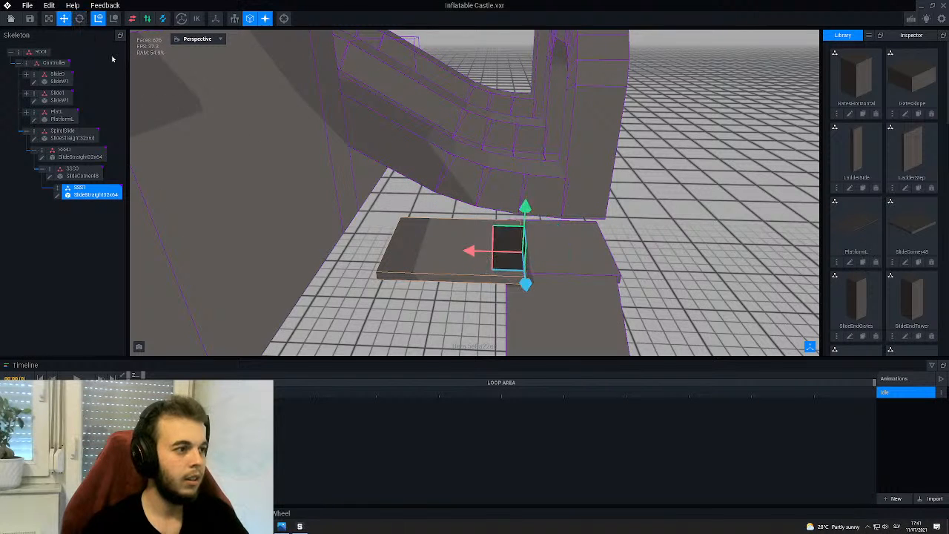
{"action": "right_click_drag", "start_coordinate": [573, 265], "coordinate": [519, 322]}
{"action": "scroll", "coordinate": [519, 321], "scroll_direction": "up", "scroll_amount": 2}
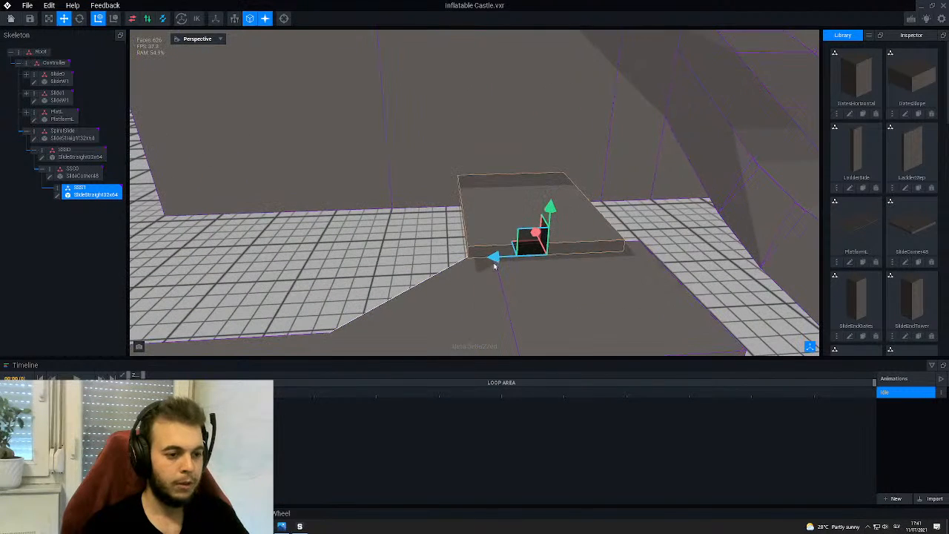
{"action": "left_click_drag", "start_coordinate": [499, 257], "coordinate": [519, 255]}
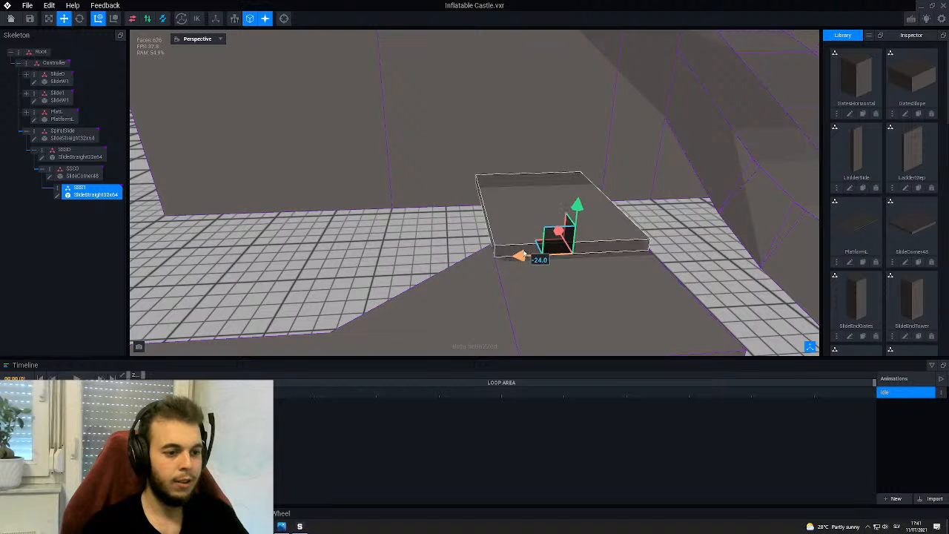
{"action": "right_click_drag", "start_coordinate": [519, 254], "coordinate": [471, 230]}
{"action": "mouse_move", "coordinate": [472, 230]}
{"action": "left_mouse_down"}
{"action": "mouse_move", "coordinate": [448, 235]}
{"action": "mouse_move", "coordinate": [454, 230]}
{"action": "left_mouse_up"}
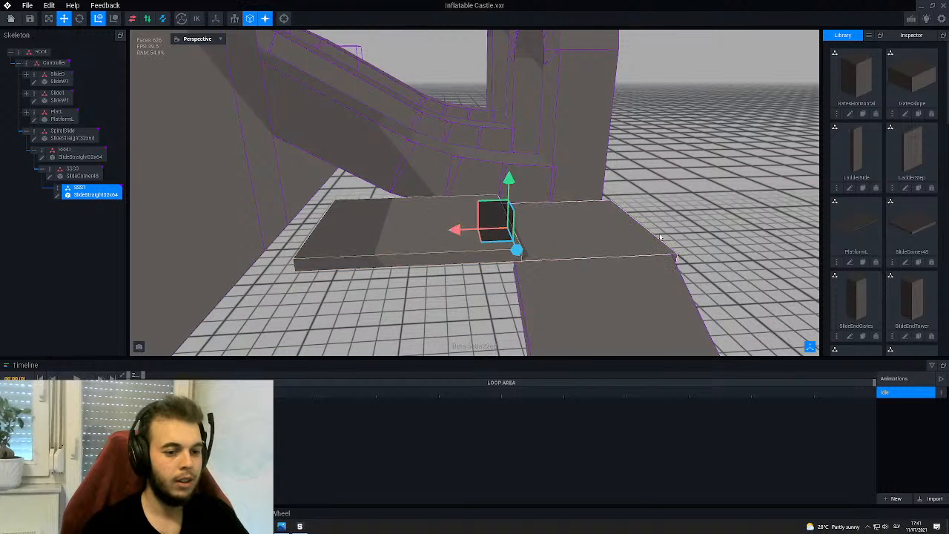
{"action": "left_click", "coordinate": [577, 243]}
{"action": "left_click_drag", "start_coordinate": [578, 243], "coordinate": [569, 245]}
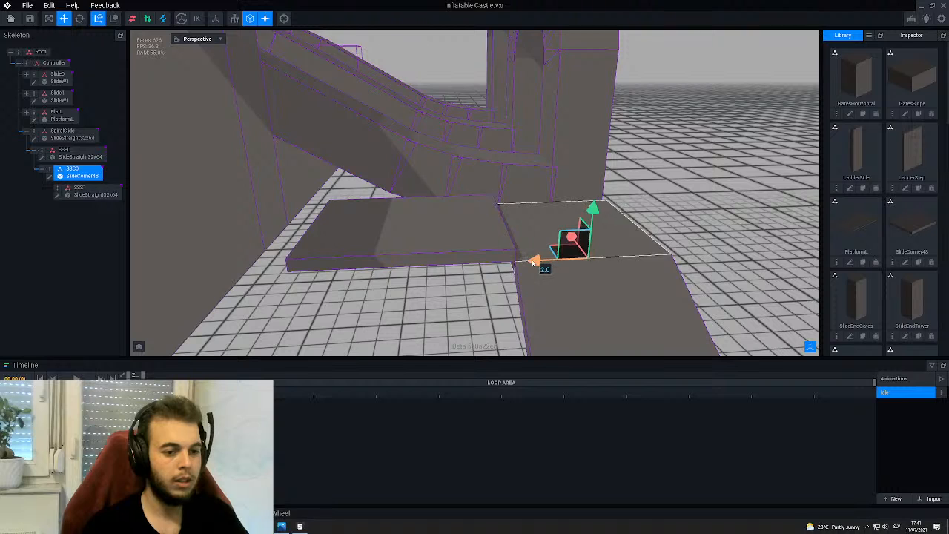
- Tilt the SSS1 slab about 35° downward and fine-tune its rotation
{"action": "left_click", "coordinate": [510, 263]}
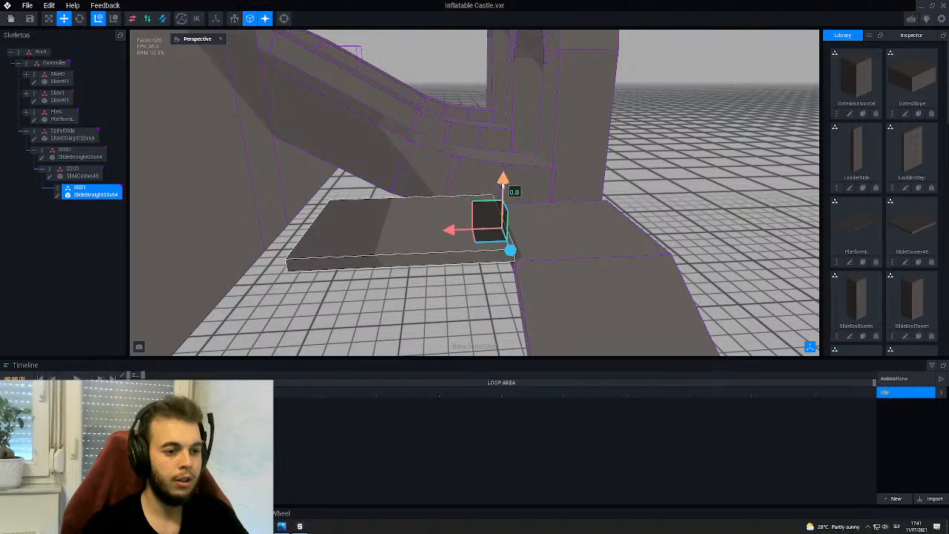
{"action": "right_click_drag", "start_coordinate": [503, 186], "coordinate": [405, 221]}
{"action": "left_click", "coordinate": [79, 19]}
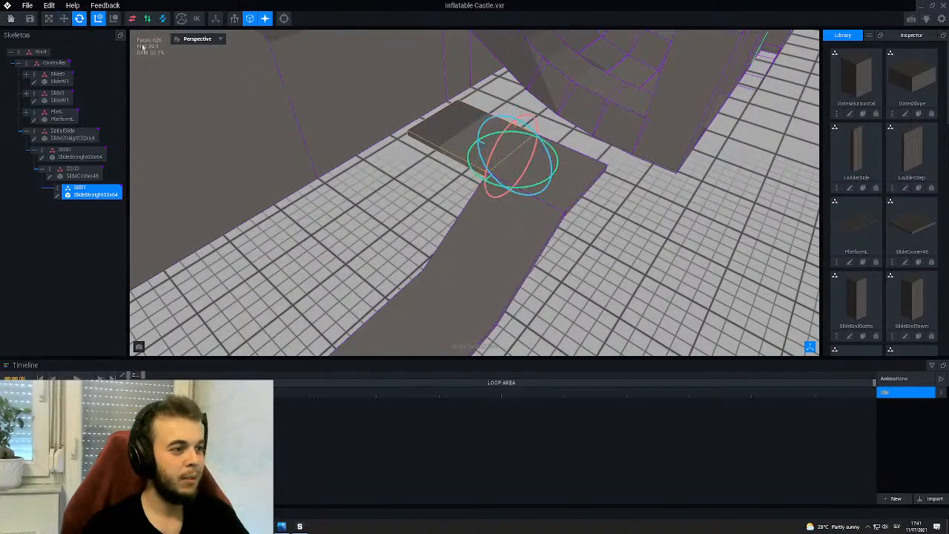
{"action": "right_click_drag", "start_coordinate": [421, 101], "coordinate": [407, 148]}
{"action": "left_click_drag", "start_coordinate": [405, 149], "coordinate": [429, 149]}
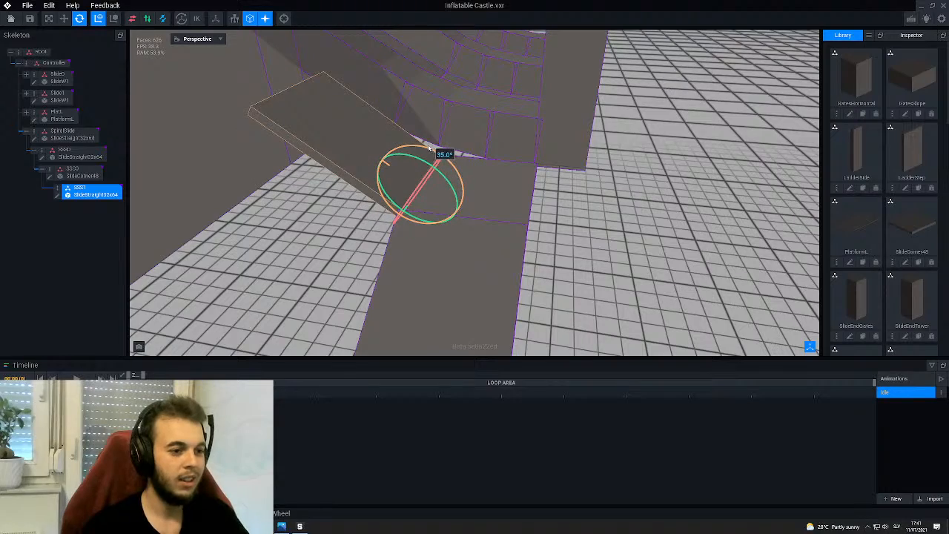
{"action": "mouse_move", "coordinate": [447, 167]}
{"action": "right_mouse_down"}
{"action": "mouse_move", "coordinate": [475, 194]}
{"action": "mouse_move", "coordinate": [438, 178]}
{"action": "right_mouse_up"}
{"action": "left_click_drag", "start_coordinate": [414, 167], "coordinate": [418, 168]}
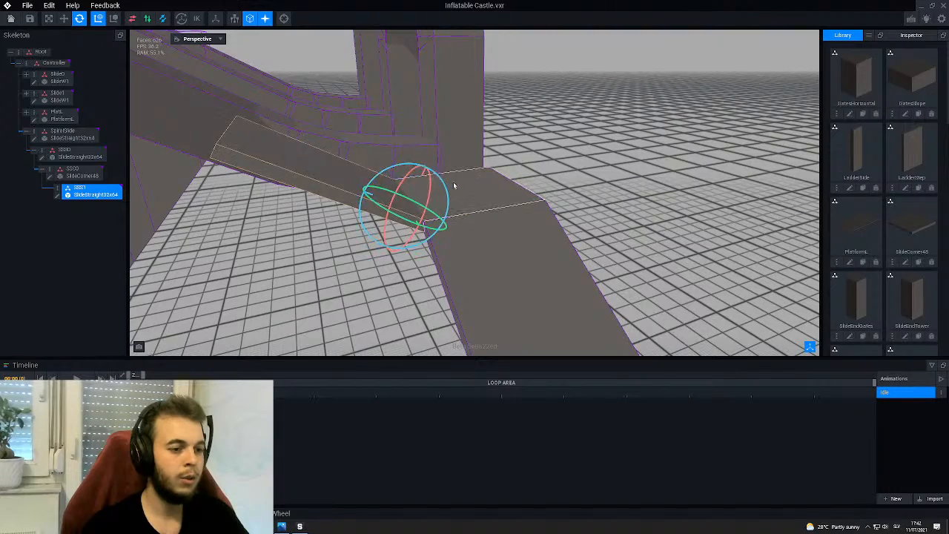
{"action": "right_click_drag", "start_coordinate": [453, 187], "coordinate": [546, 207]}
- Rotate Slide01 (1) slightly, tilting it back about 5°, then select Slide03 and Slide04
{"action": "left_click", "coordinate": [568, 212]}
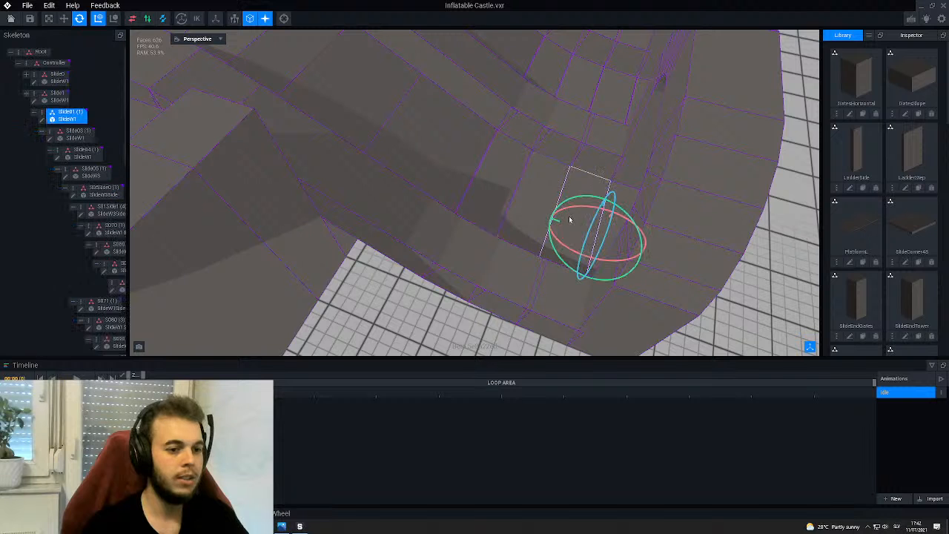
{"action": "left_click_drag", "start_coordinate": [574, 199], "coordinate": [580, 198]}
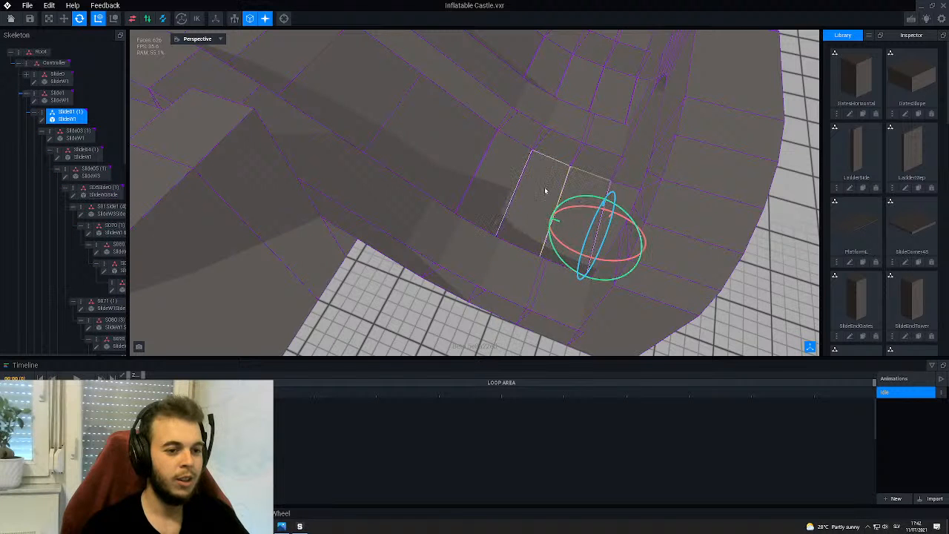
{"action": "right_click_drag", "start_coordinate": [549, 190], "coordinate": [557, 178]}
{"action": "left_click_drag", "start_coordinate": [557, 178], "coordinate": [525, 162]}
{"action": "left_click", "coordinate": [557, 182]}
{"action": "left_click", "coordinate": [512, 177]}
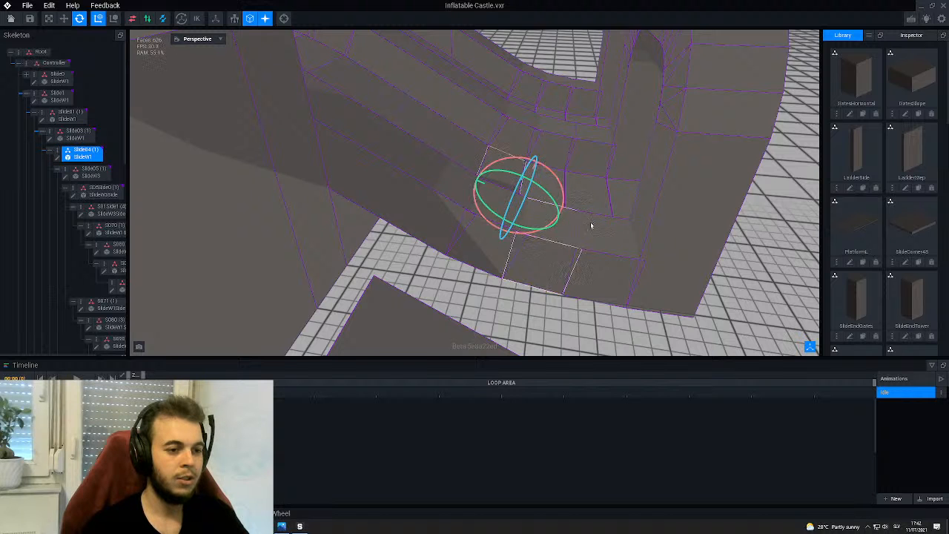
- Play the animation preview and orbit around the whole castle and slide
{"action": "key", "text": "space"}
{"action": "scroll", "coordinate": [451, 137], "scroll_direction": "down", "scroll_amount": 3}
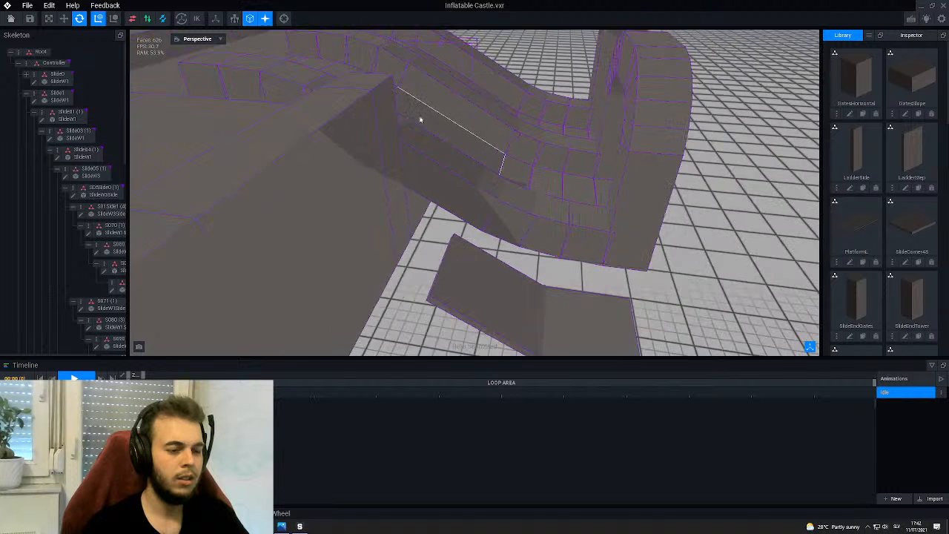
{"action": "right_click_drag", "start_coordinate": [454, 134], "coordinate": [555, 143]}
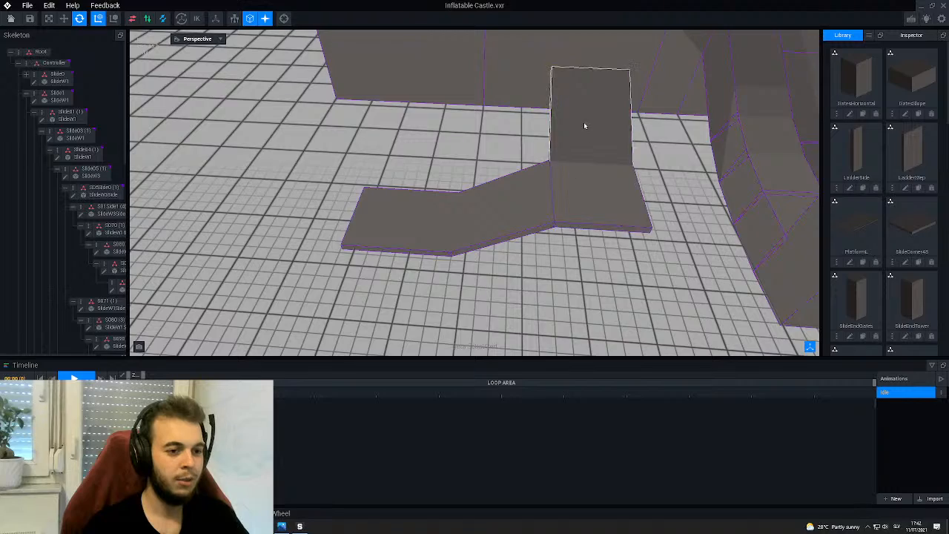
{"action": "scroll", "coordinate": [583, 125], "scroll_direction": "down", "scroll_amount": 2}
{"action": "scroll", "coordinate": [577, 143], "scroll_direction": "down", "scroll_amount": 5}
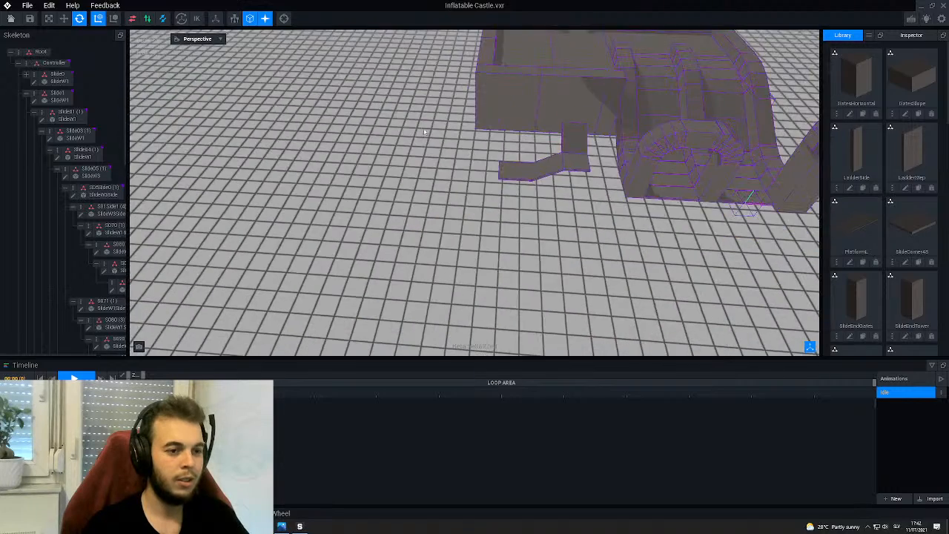
{"action": "middle_click_drag", "start_coordinate": [577, 143], "coordinate": [423, 143]}
{"action": "right_click_drag", "start_coordinate": [471, 191], "coordinate": [471, 191]}
{"action": "scroll", "coordinate": [471, 191], "scroll_direction": "up", "scroll_amount": 5}
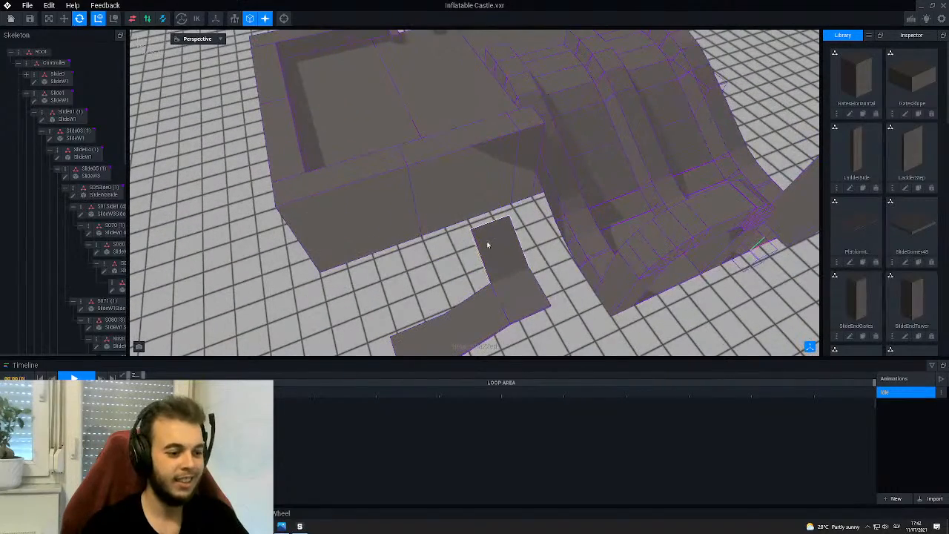
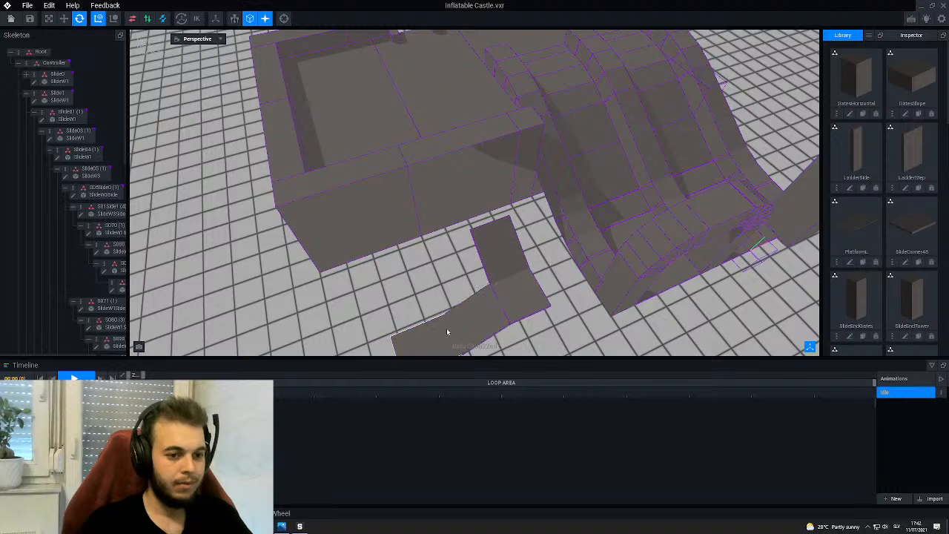
- Save the Inflatable Castle scene and return to the Animator start screen
{"action": "scroll", "coordinate": [482, 319], "scroll_direction": "down", "scroll_amount": 2}
{"action": "right_click_drag", "start_coordinate": [535, 261], "coordinate": [413, 208]}
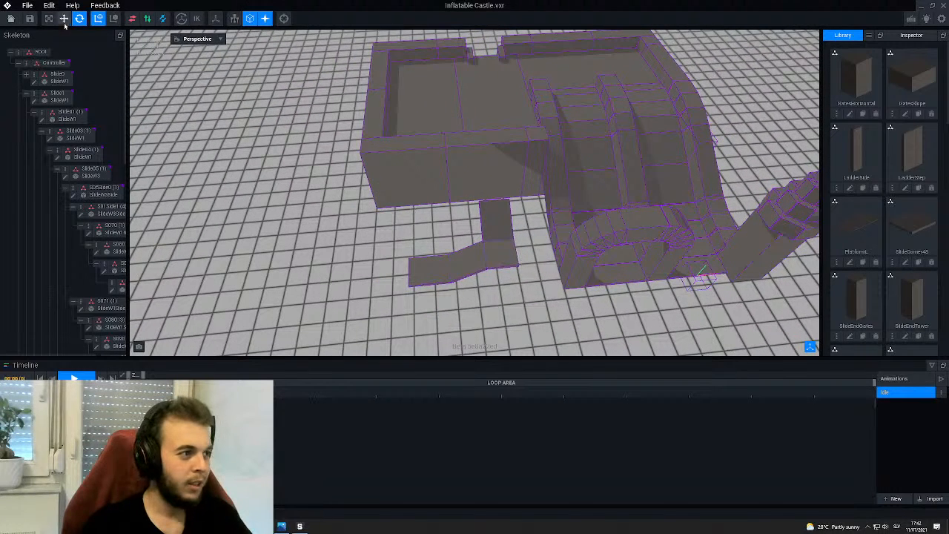
{"action": "left_click", "coordinate": [35, 20]}
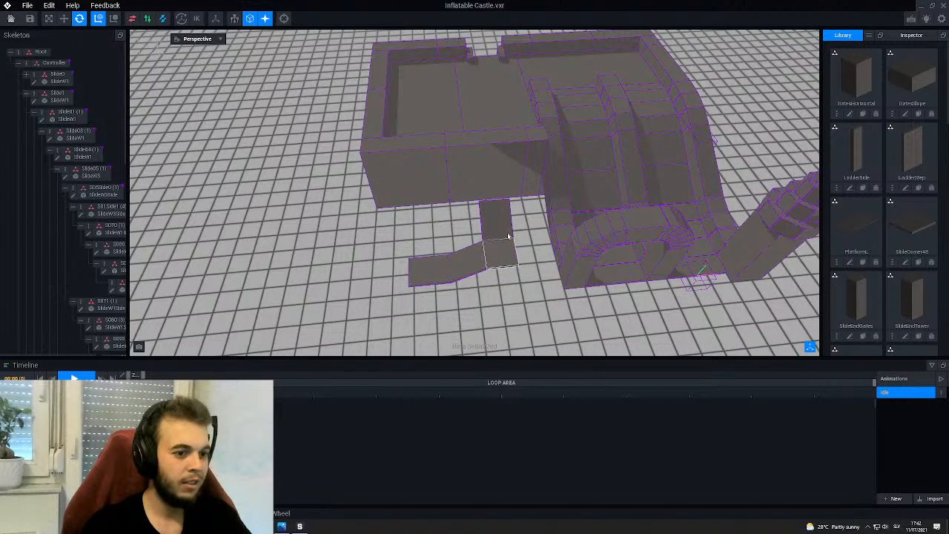
{"action": "left_click", "coordinate": [66, 20]}
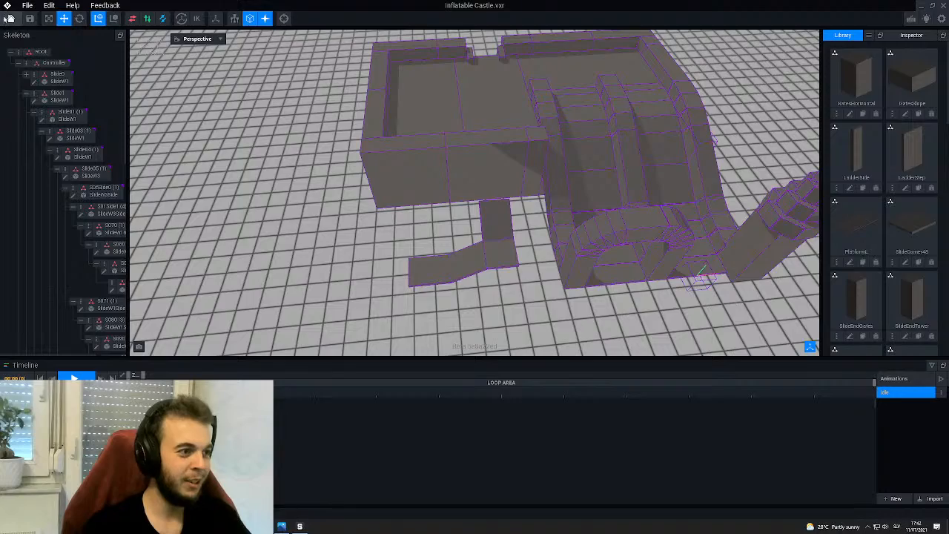
{"action": "left_click", "coordinate": [9, 18]}
- Confirm saving, then reopen Inflatable Castle from the recent files
{"action": "left_click", "coordinate": [426, 173]}
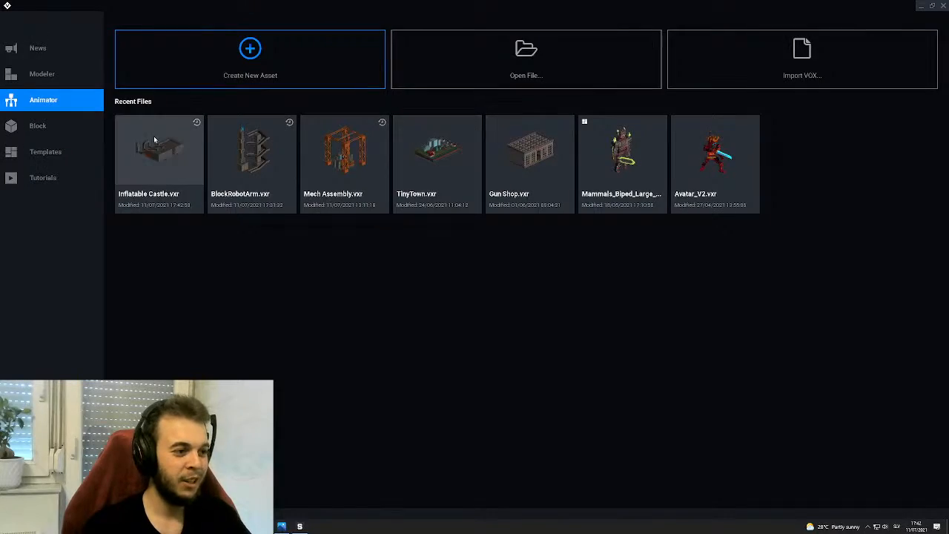
{"action": "left_click", "coordinate": [175, 157]}
{"action": "scroll", "coordinate": [475, 193], "scroll_direction": "down", "scroll_amount": 4}
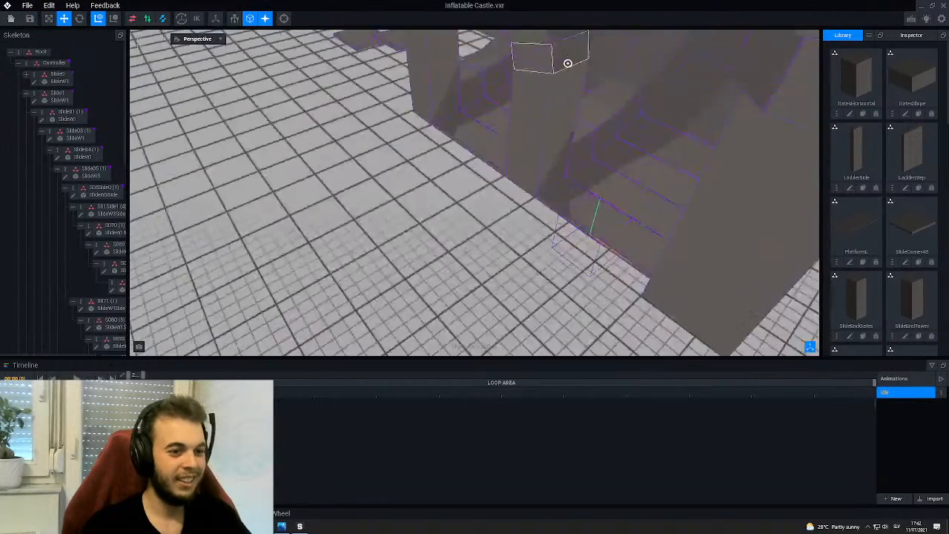
{"action": "right_click_drag", "start_coordinate": [447, 126], "coordinate": [654, 180]}
- Select SS01 and create a child node named SSC1 under it
{"action": "left_click", "coordinate": [584, 164]}
{"action": "scroll", "coordinate": [583, 164], "scroll_direction": "up", "scroll_amount": 3}
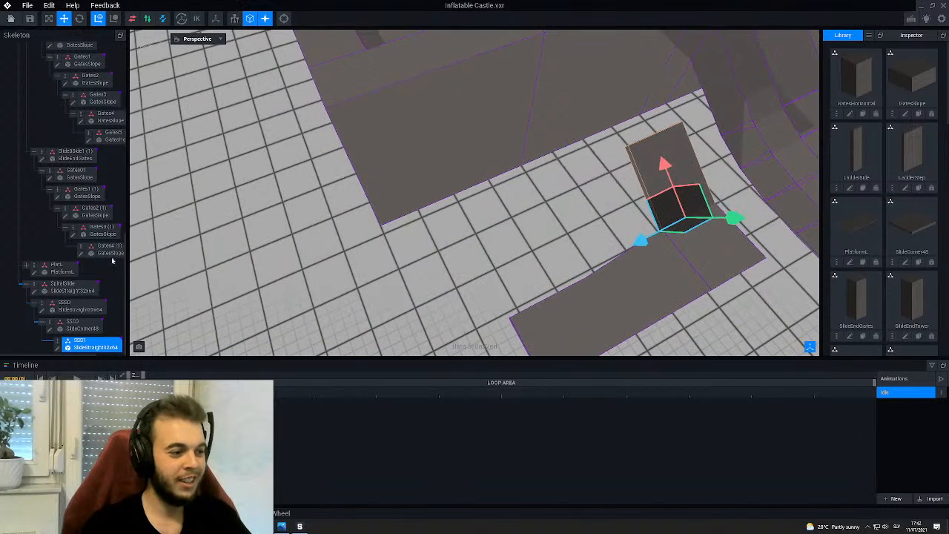
{"action": "right_click", "coordinate": [58, 342]}
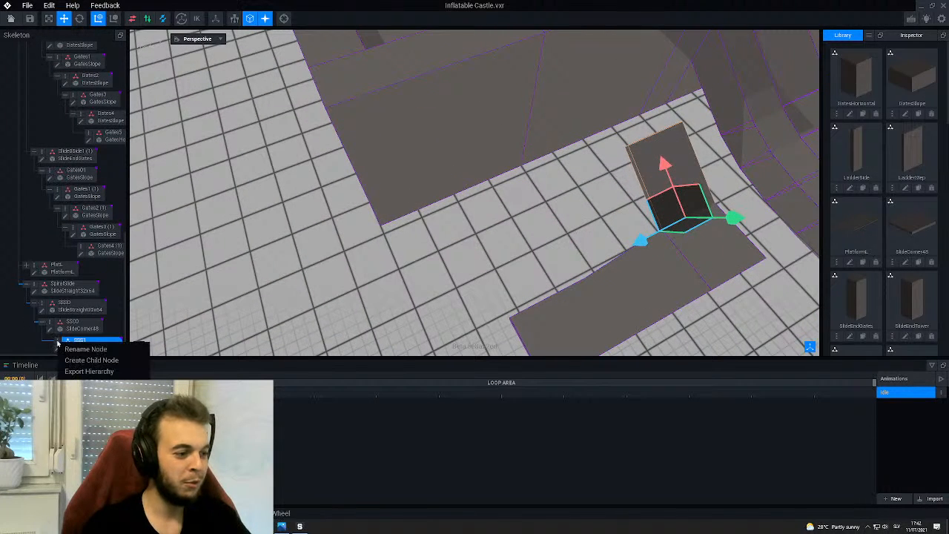
{"action": "left_click", "coordinate": [81, 361]}
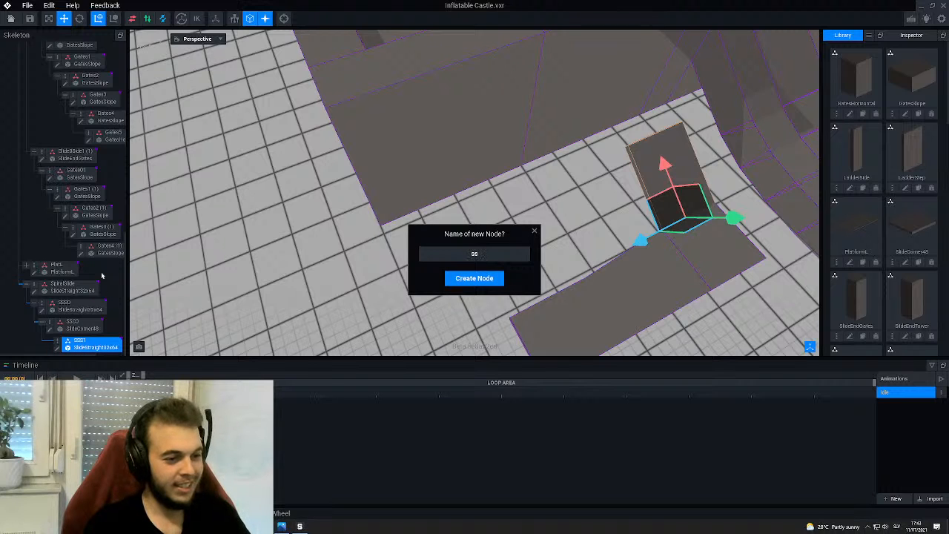
{"action": "key", "text": "Return"}
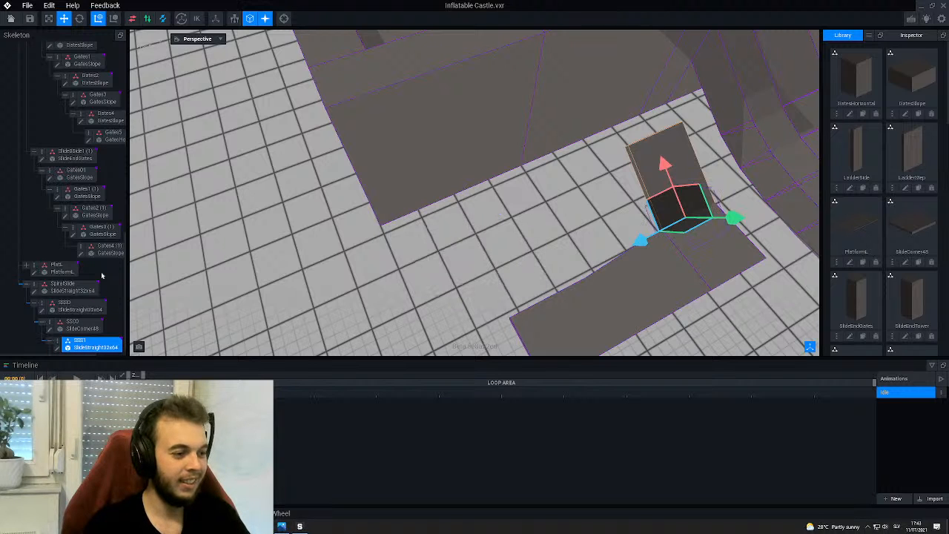
- Rename the SlideStraight32x64 model to SlideStraight48x64 and select the SSC1 node
{"action": "scroll", "coordinate": [101, 276], "scroll_direction": "down", "scroll_amount": 1}
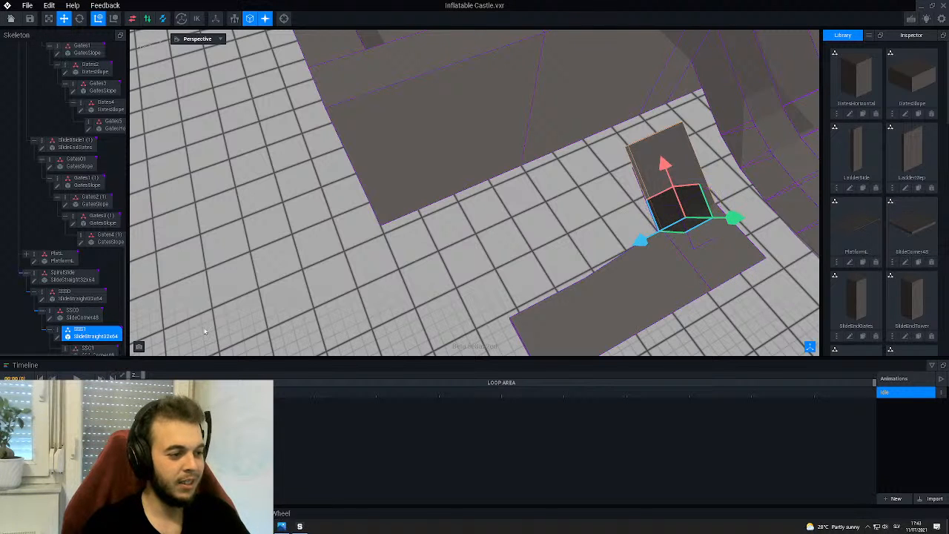
{"action": "scroll", "coordinate": [912, 216], "scroll_direction": "down", "scroll_amount": 2}
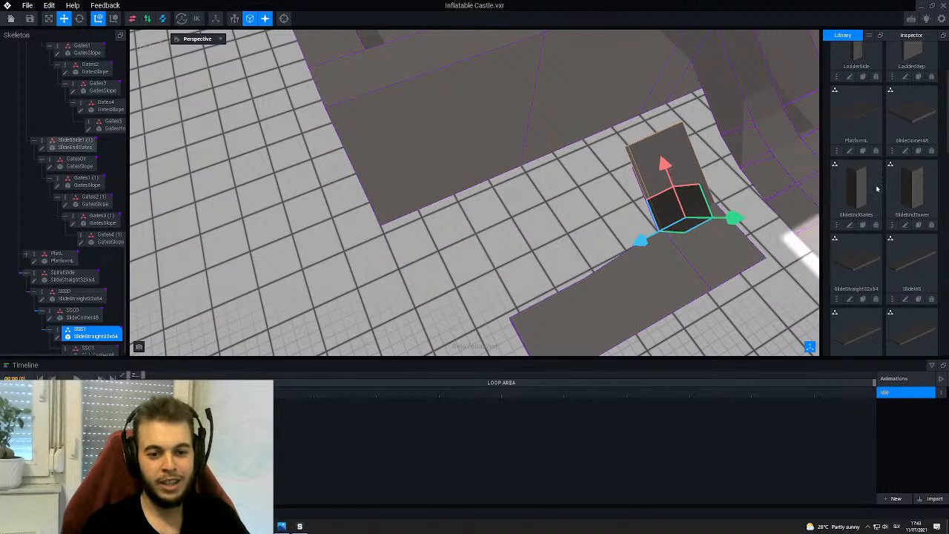
{"action": "left_click", "coordinate": [850, 299]}
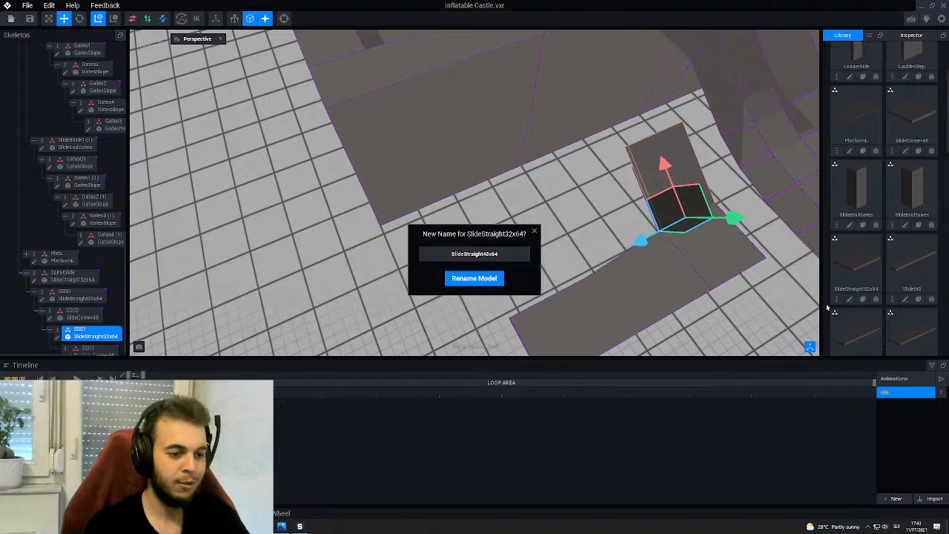
{"action": "key", "text": "Return"}
{"action": "left_click", "coordinate": [88, 349]}
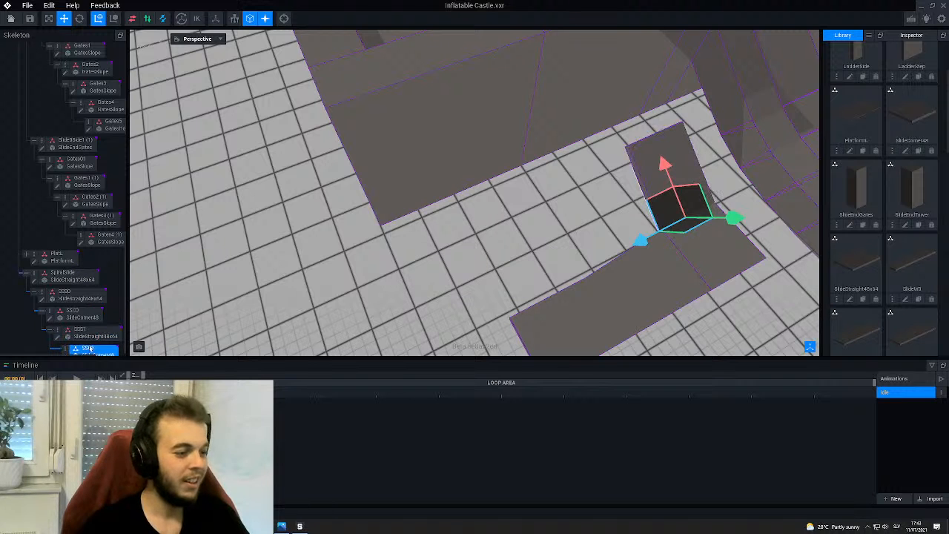
- Move the new SSC1 slab along the slide and tilt it to match the slide slope
{"action": "middle_click_drag", "start_coordinate": [690, 144], "coordinate": [568, 214]}
{"action": "scroll", "coordinate": [566, 220], "scroll_direction": "up", "scroll_amount": 1}
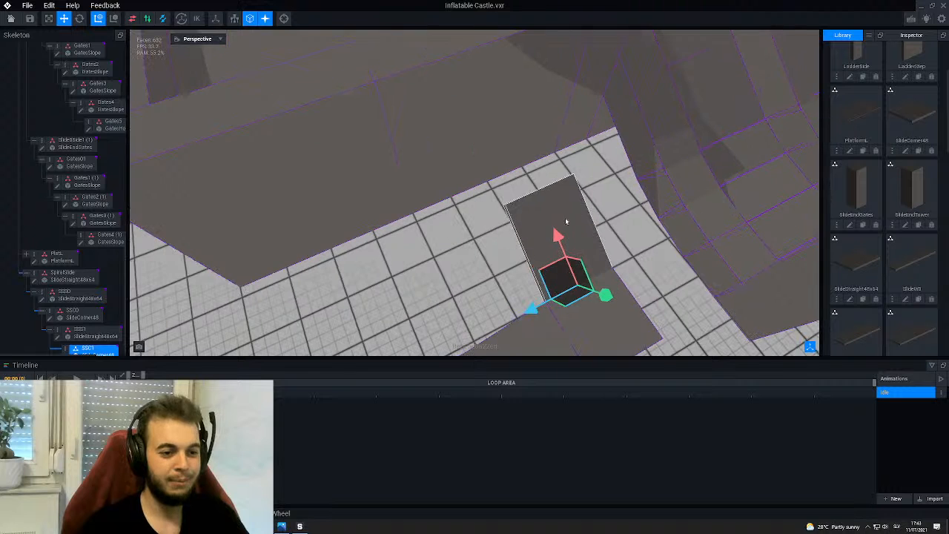
{"action": "left_click_drag", "start_coordinate": [556, 233], "coordinate": [502, 148]}
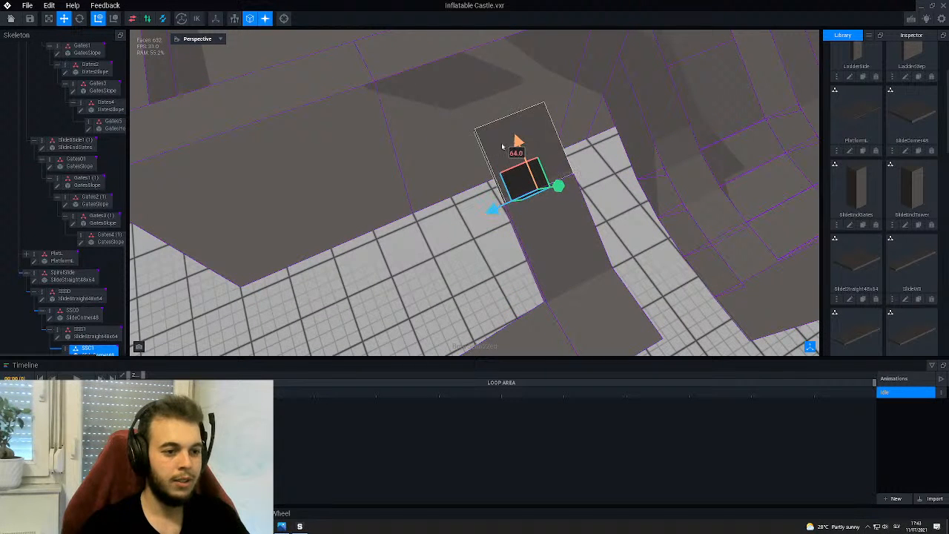
{"action": "key", "text": "e"}
{"action": "right_click_drag", "start_coordinate": [510, 181], "coordinate": [508, 178]}
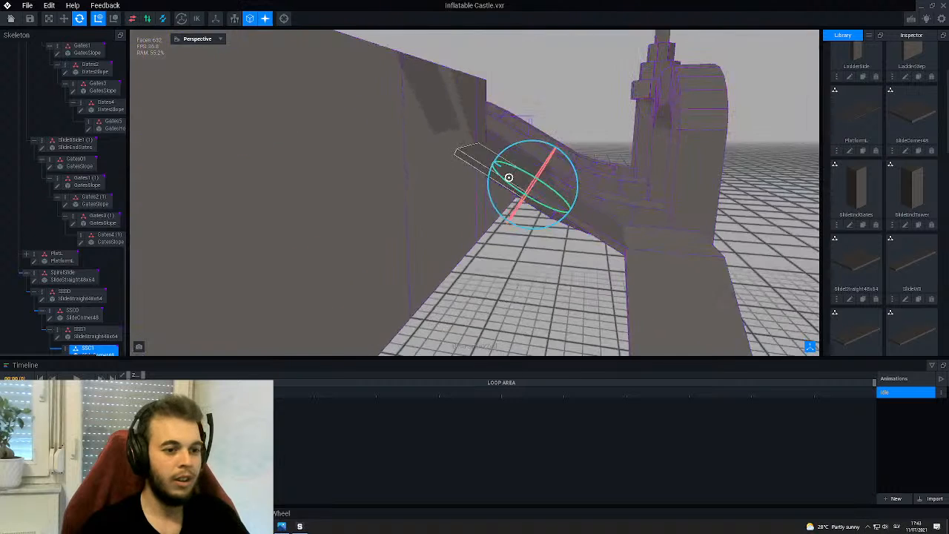
{"action": "left_click_drag", "start_coordinate": [539, 143], "coordinate": [509, 145]}
{"action": "scroll", "coordinate": [530, 237], "scroll_direction": "up", "scroll_amount": 5}
{"action": "scroll", "coordinate": [530, 242], "scroll_direction": "up", "scroll_amount": 1}
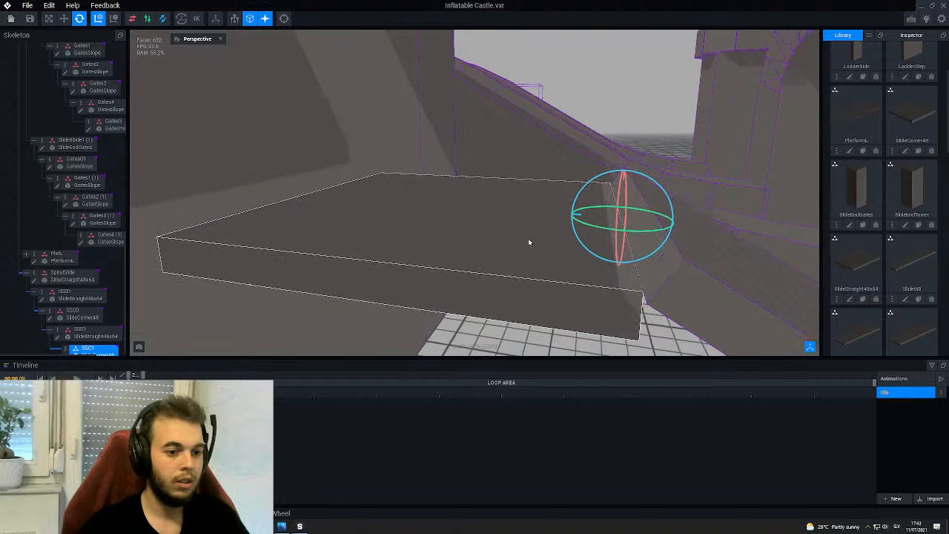
{"action": "right_click_drag", "start_coordinate": [583, 263], "coordinate": [579, 266]}
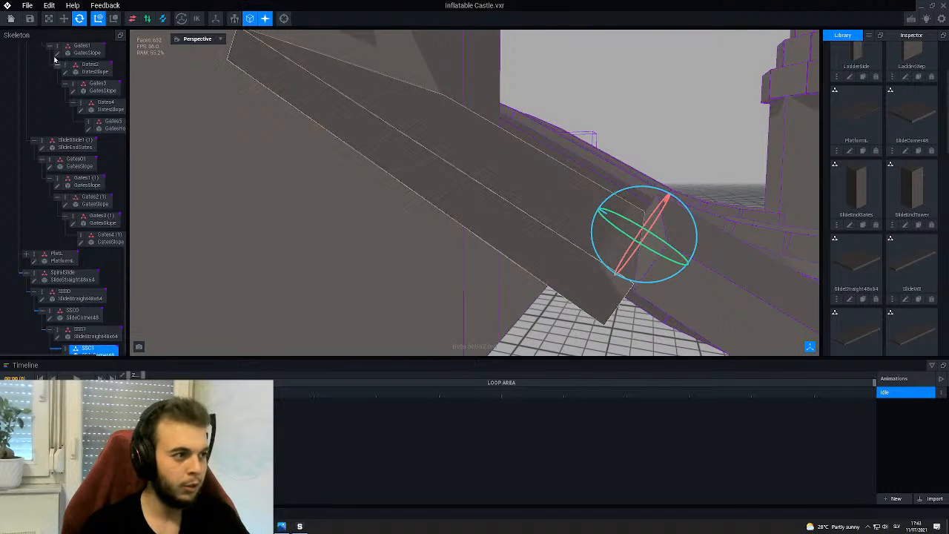
- Nudge the SSC1 slab 2 units along the slide to meet the slide end
{"action": "left_click", "coordinate": [63, 18]}
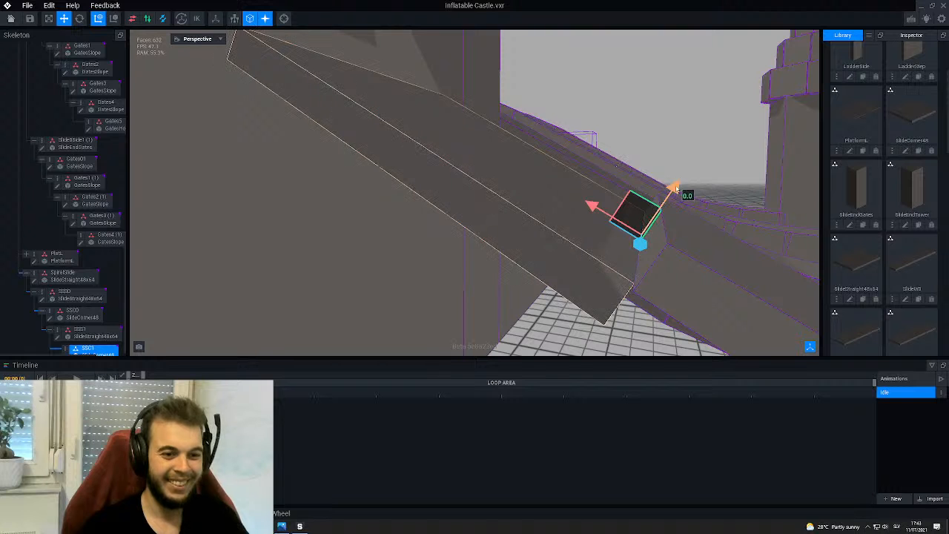
{"action": "scroll", "coordinate": [694, 180], "scroll_direction": "up", "scroll_amount": 1}
{"action": "scroll", "coordinate": [694, 180], "scroll_direction": "up", "scroll_amount": 3}
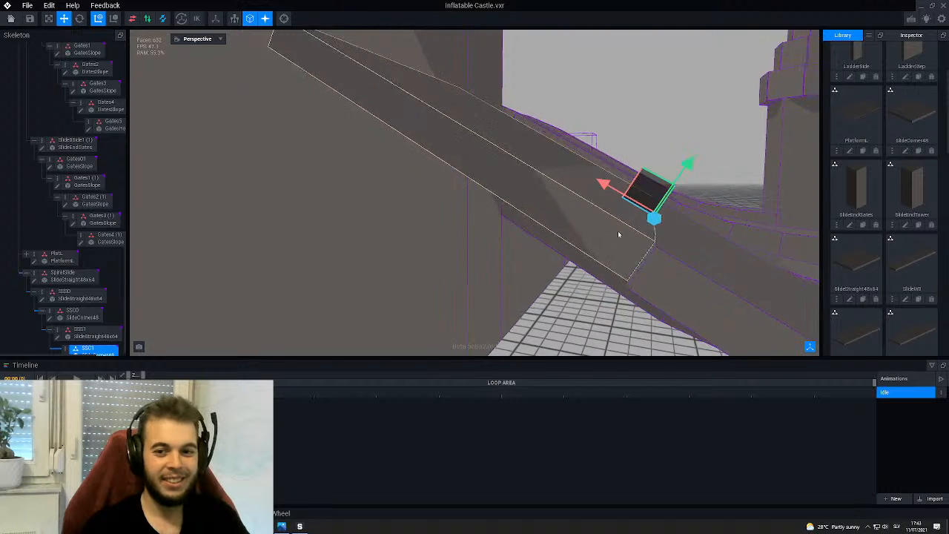
{"action": "right_click_drag", "start_coordinate": [618, 231], "coordinate": [637, 249]}
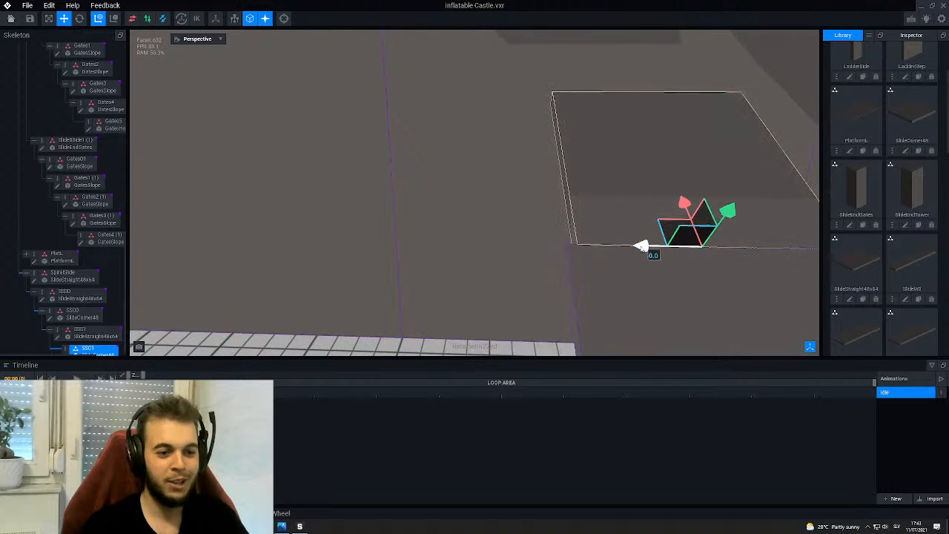
{"action": "left_click_drag", "start_coordinate": [637, 248], "coordinate": [627, 250]}
{"action": "scroll", "coordinate": [627, 251], "scroll_direction": "down", "scroll_amount": 3}
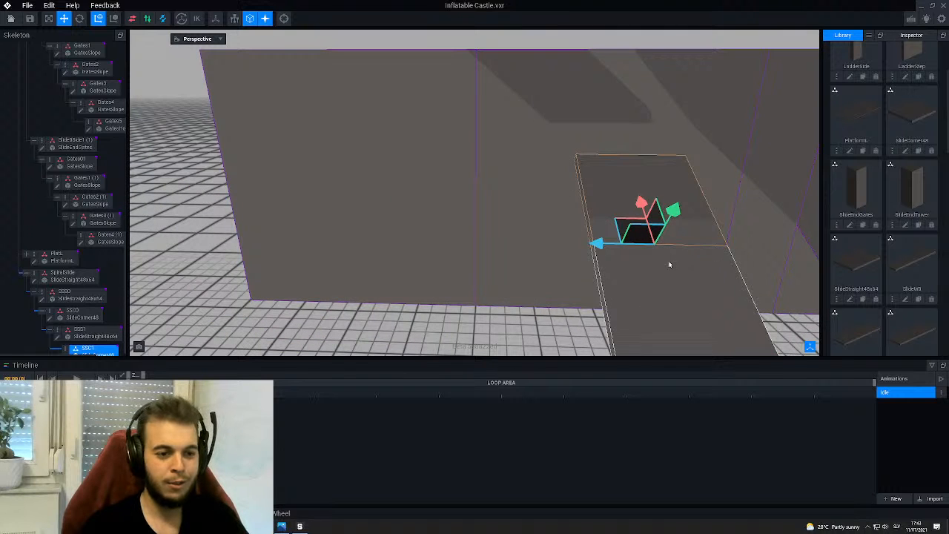
{"action": "scroll", "coordinate": [878, 252], "scroll_direction": "down", "scroll_amount": 1}
{"action": "scroll", "coordinate": [877, 252], "scroll_direction": "up", "scroll_amount": 1}
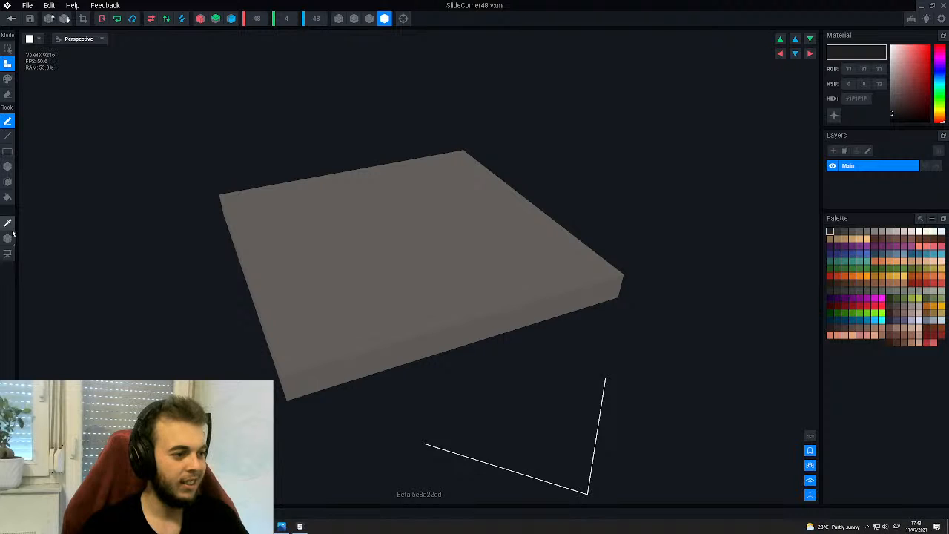
- Shift SlideCorner48's pivot from 26 to 24, then close the model, saving changes
{"action": "left_click", "coordinate": [8, 237]}
{"action": "left_click_drag", "start_coordinate": [467, 223], "coordinate": [467, 224]}
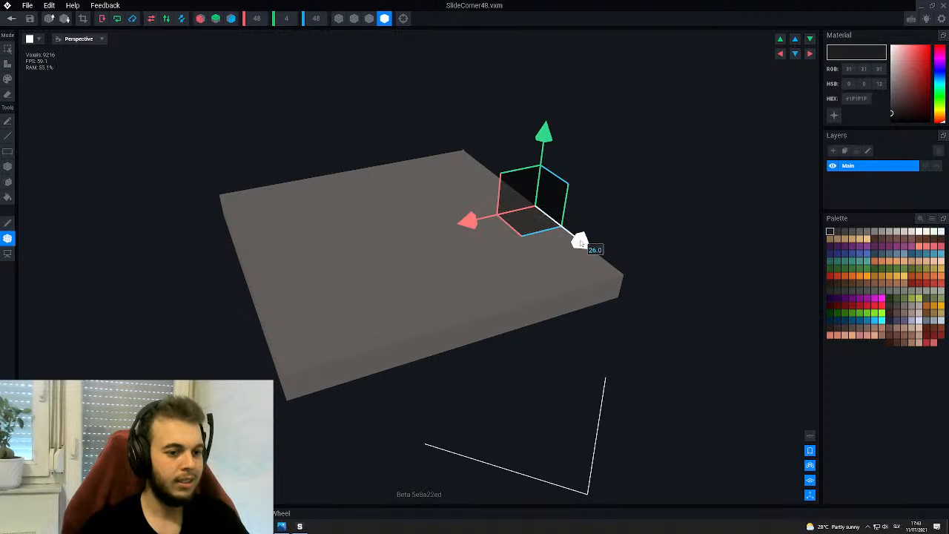
{"action": "left_click_drag", "start_coordinate": [580, 242], "coordinate": [586, 244]}
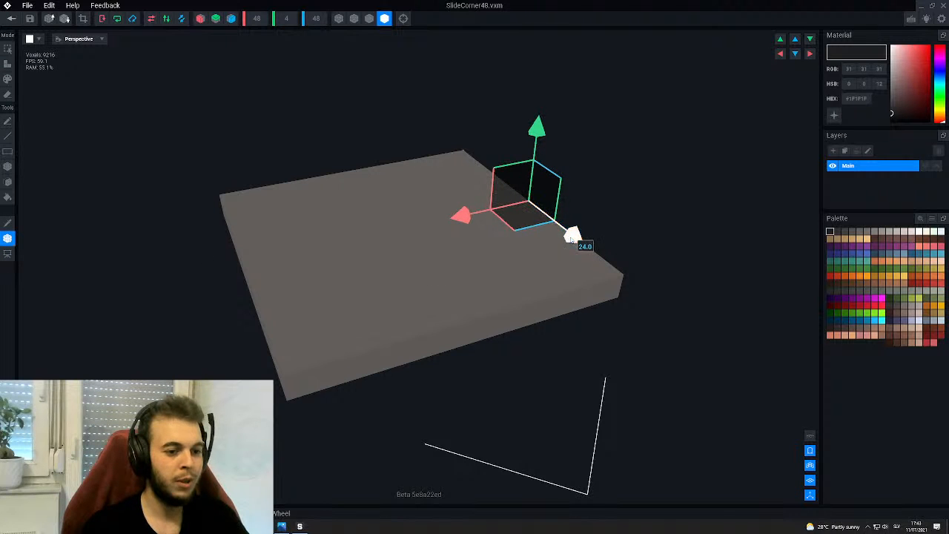
{"action": "left_click", "coordinate": [8, 20]}
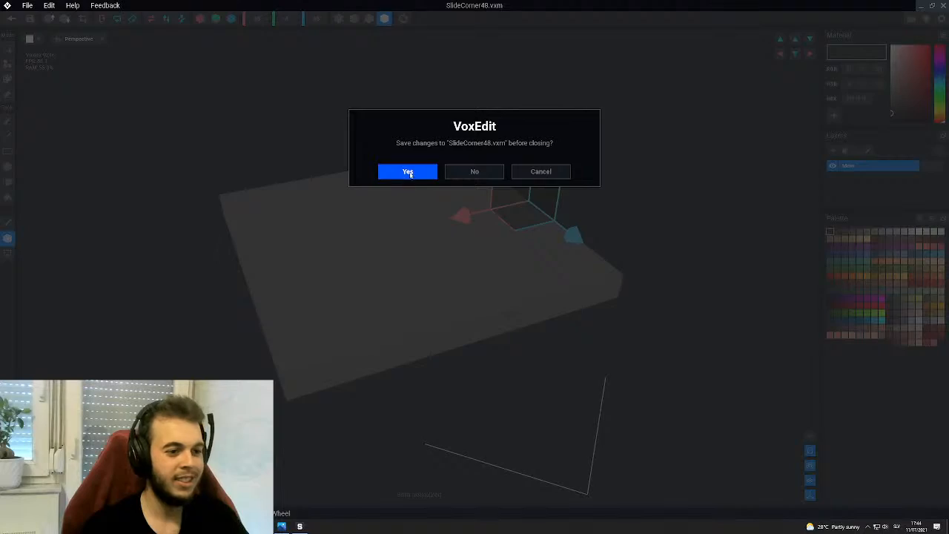
{"action": "left_click", "coordinate": [408, 172]}
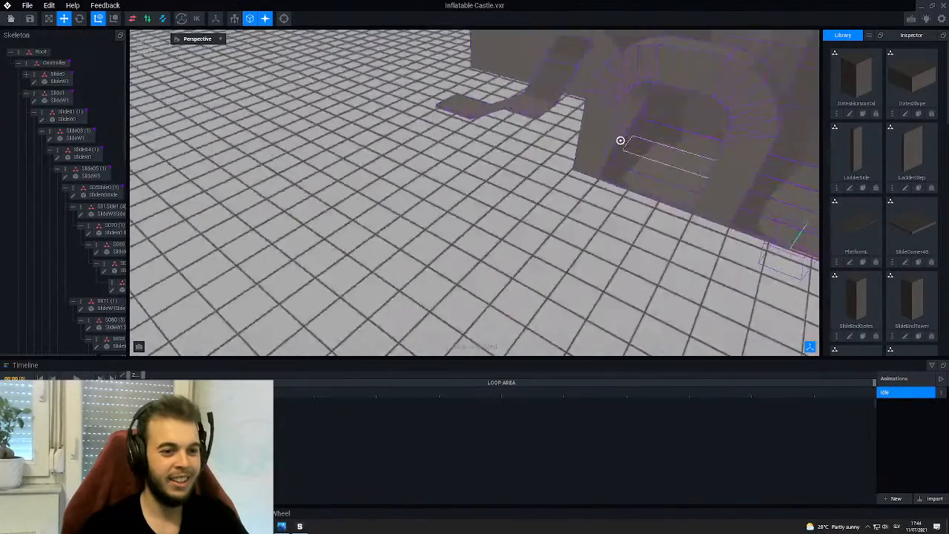
- Select the slide corner piece and nudge it slightly along the slide
{"action": "middle_click_drag", "start_coordinate": [620, 140], "coordinate": [519, 153]}
{"action": "scroll", "coordinate": [520, 152], "scroll_direction": "up", "scroll_amount": 3}
{"action": "middle_click_drag", "start_coordinate": [490, 104], "coordinate": [487, 186]}
{"action": "right_click_drag", "start_coordinate": [475, 178], "coordinate": [489, 202]}
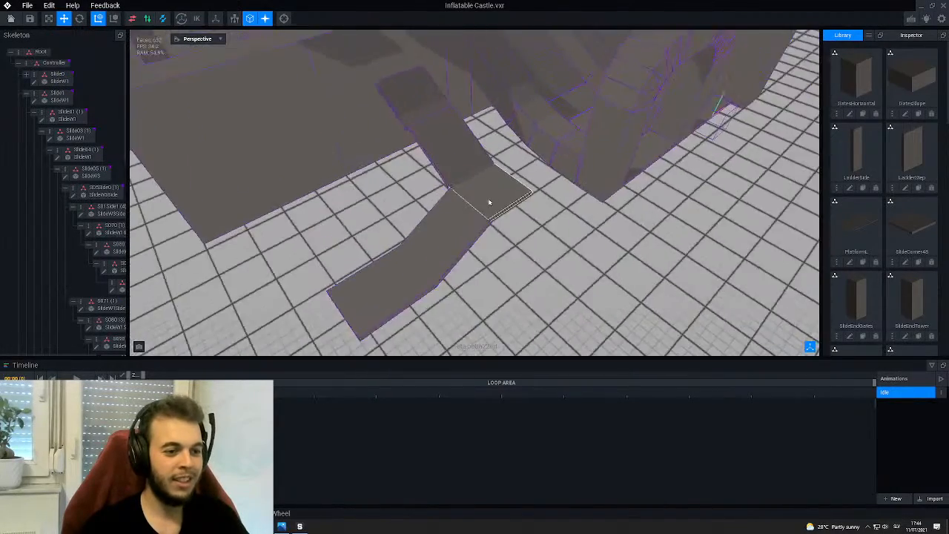
{"action": "scroll", "coordinate": [490, 200], "scroll_direction": "up", "scroll_amount": 2}
{"action": "left_click", "coordinate": [491, 200]}
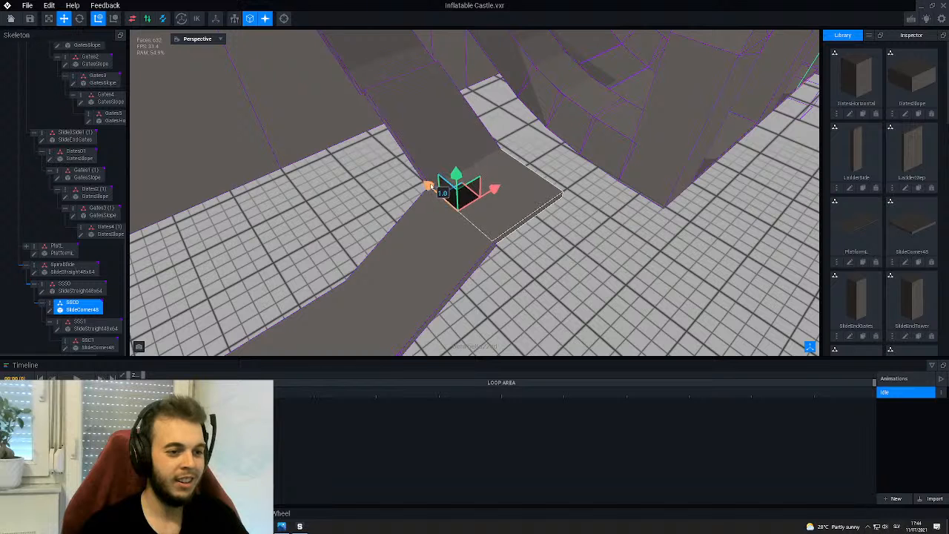
{"action": "left_click_drag", "start_coordinate": [430, 184], "coordinate": [431, 185]}
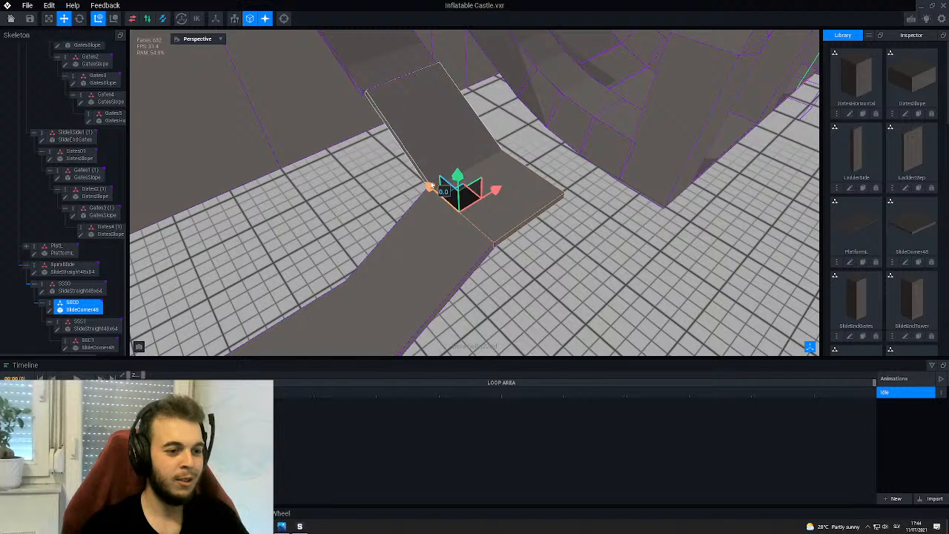
{"action": "left_click", "coordinate": [345, 173]}
{"action": "right_click_drag", "start_coordinate": [345, 173], "coordinate": [385, 181]}
{"action": "left_click", "coordinate": [382, 170]}
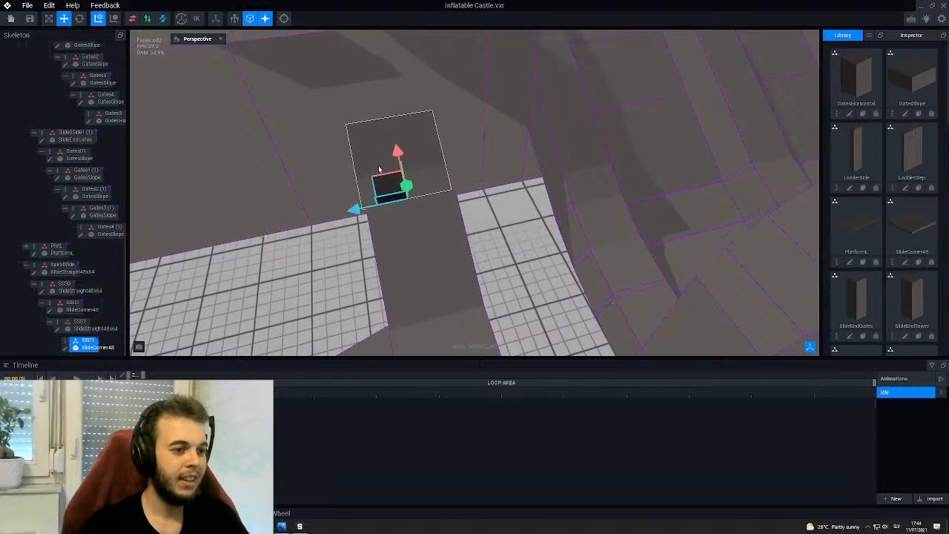
{"action": "right_click_drag", "start_coordinate": [355, 210], "coordinate": [364, 219]}
- Rotate the corner piece to a new angle and check it from several views
{"action": "left_click", "coordinate": [80, 19]}
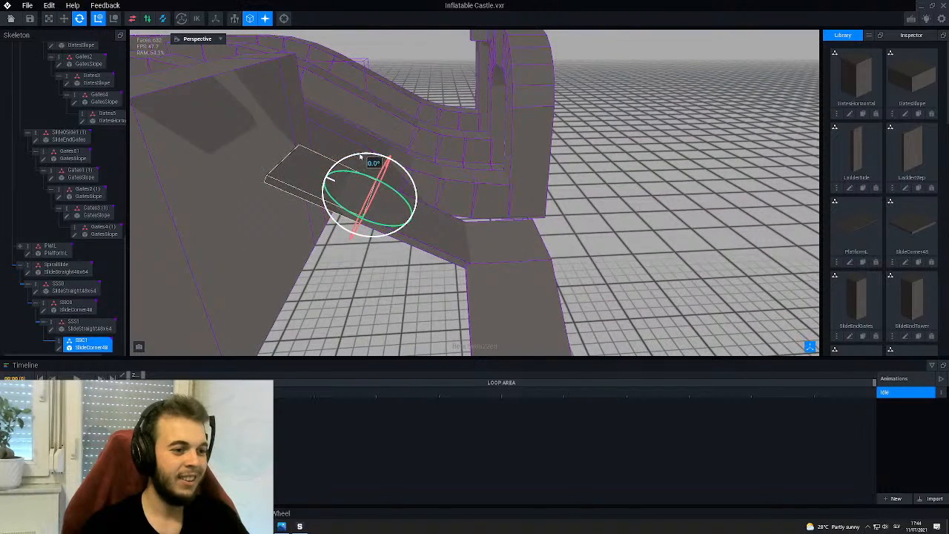
{"action": "left_click_drag", "start_coordinate": [361, 156], "coordinate": [330, 161]}
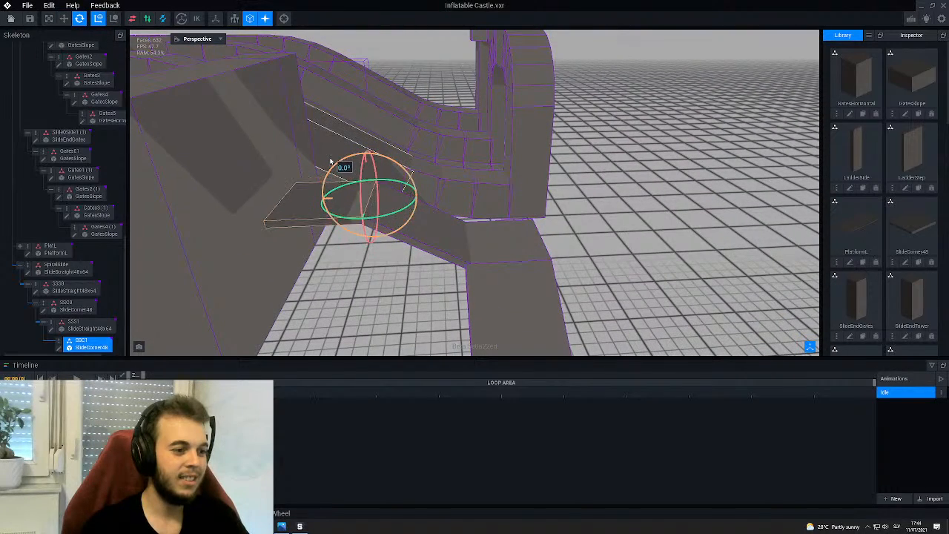
{"action": "right_click_drag", "start_coordinate": [305, 195], "coordinate": [306, 196]}
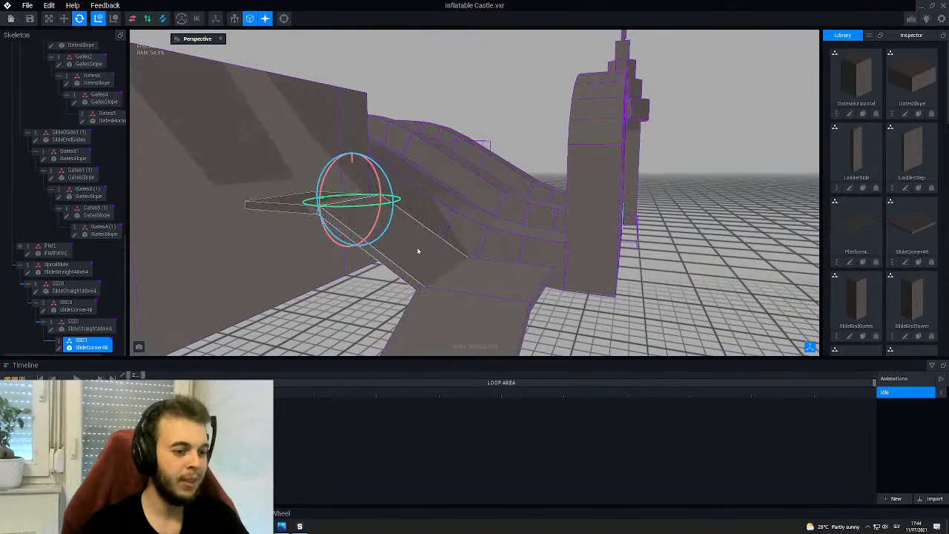
{"action": "right_click_drag", "start_coordinate": [419, 251], "coordinate": [429, 272]}
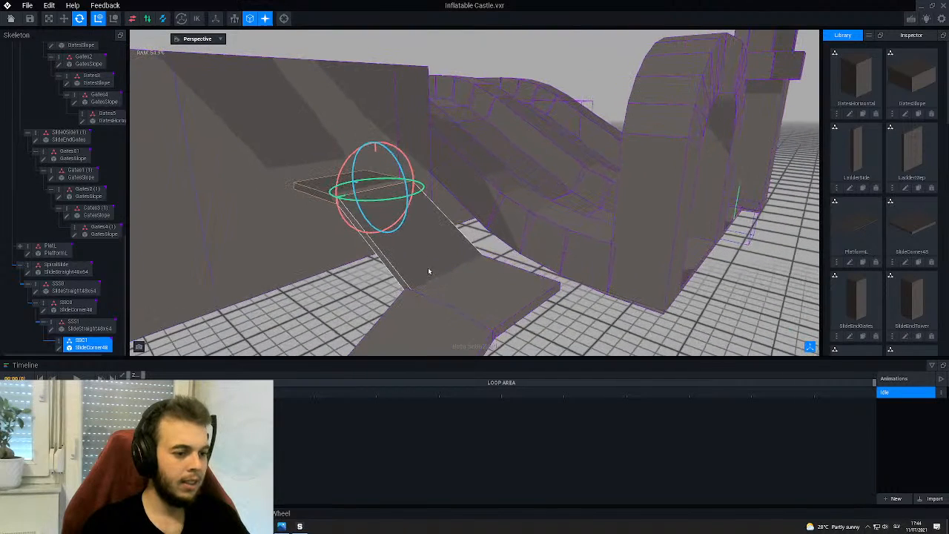
- Duplicate the straight slide section SSS1 as SSS2 and reposition it in the skeleton tree
{"action": "left_click", "coordinate": [422, 247]}
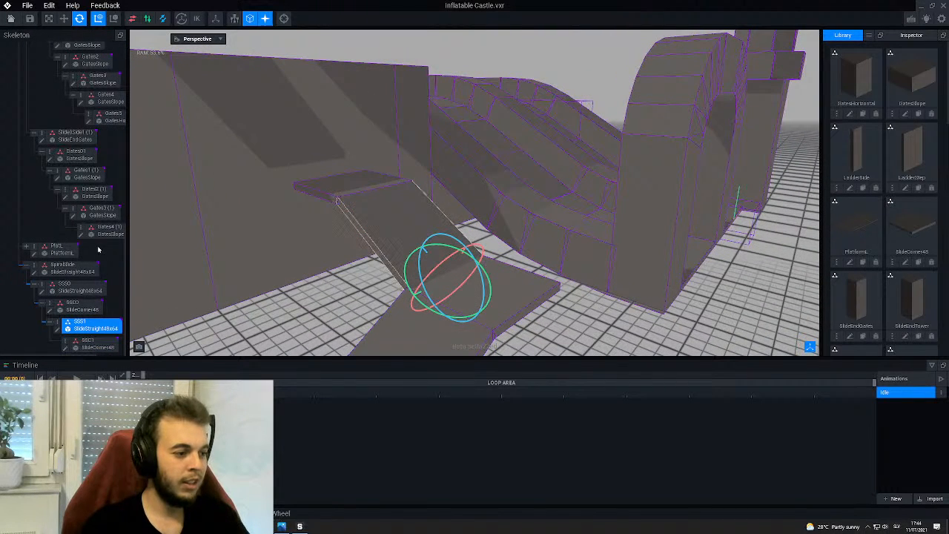
{"action": "right_click", "coordinate": [57, 326]}
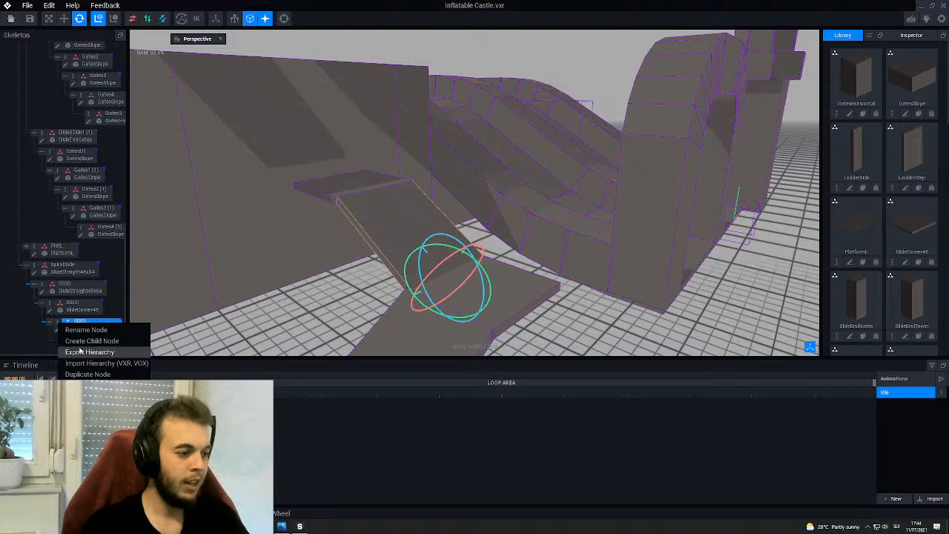
{"action": "left_click", "coordinate": [86, 374]}
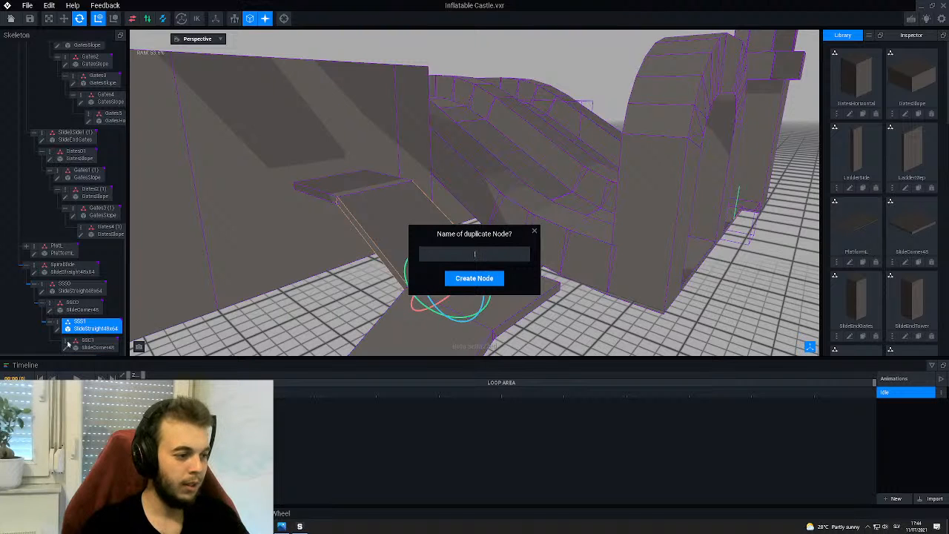
{"action": "key", "text": "Return"}
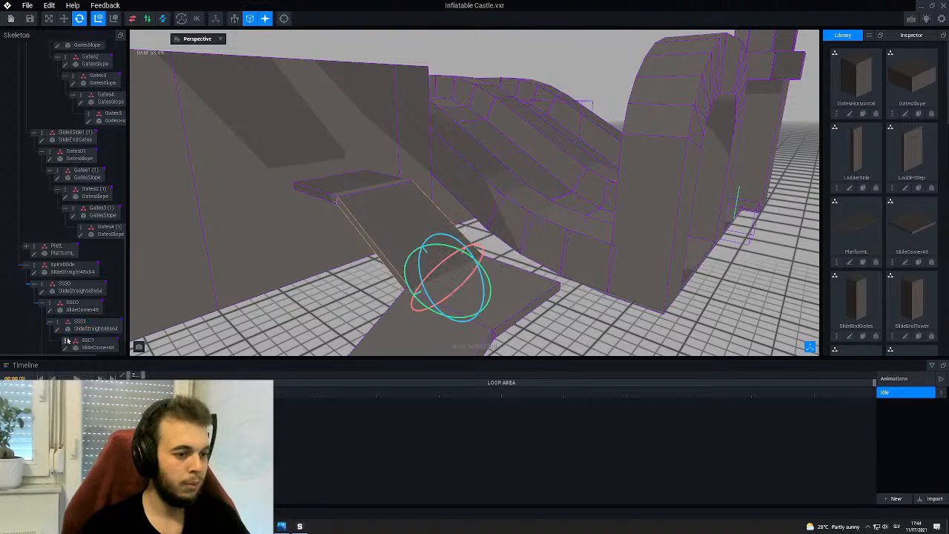
{"action": "scroll", "coordinate": [73, 298], "scroll_direction": "down", "scroll_amount": 2}
{"action": "left_click_drag", "start_coordinate": [81, 326], "coordinate": [90, 305]}
{"action": "scroll", "coordinate": [377, 267], "scroll_direction": "down", "scroll_amount": 3}
- Duplicate the SSS2 section as a new 'sss' section, SSS3
{"action": "right_click_drag", "start_coordinate": [377, 267], "coordinate": [398, 249]}
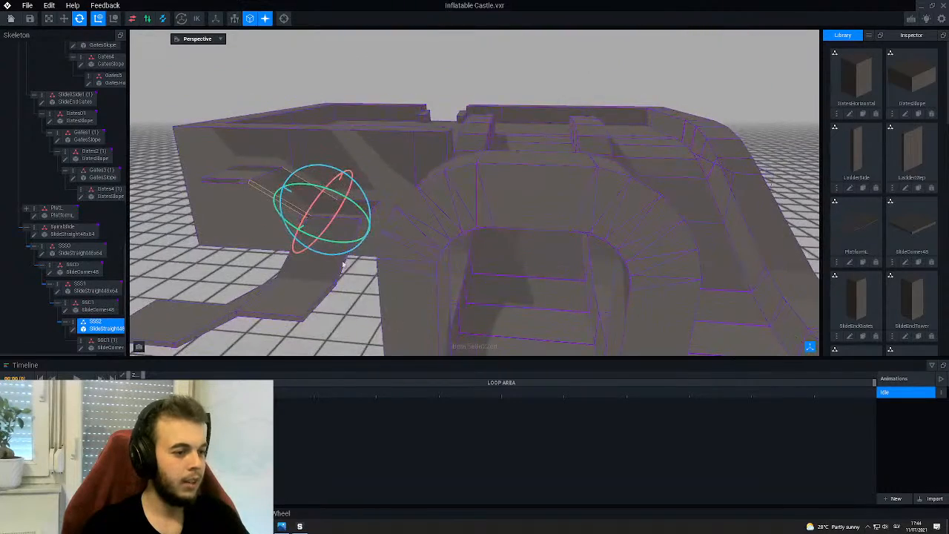
{"action": "middle_click_drag", "start_coordinate": [399, 255], "coordinate": [566, 259]}
{"action": "middle_click_drag", "start_coordinate": [409, 225], "coordinate": [446, 229]}
{"action": "right_click_drag", "start_coordinate": [444, 174], "coordinate": [437, 212]}
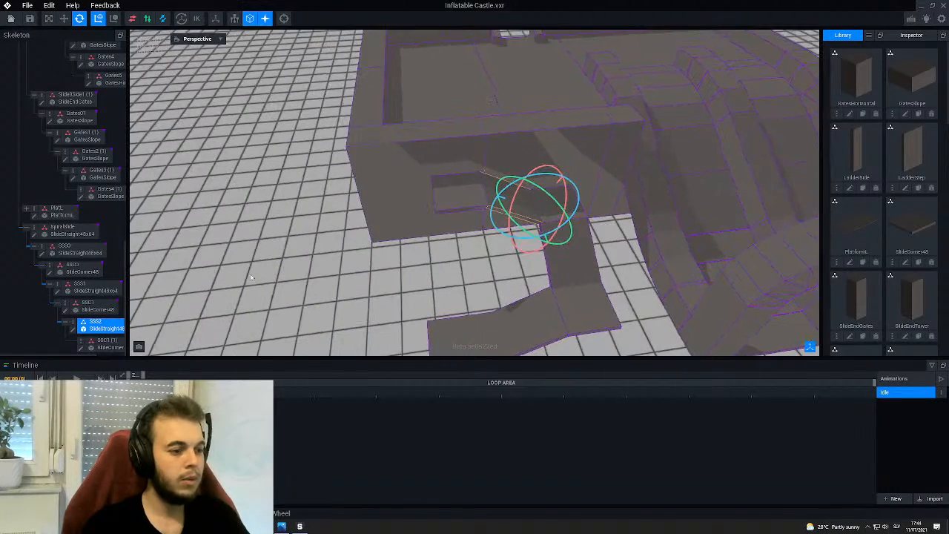
{"action": "right_click", "coordinate": [71, 324]}
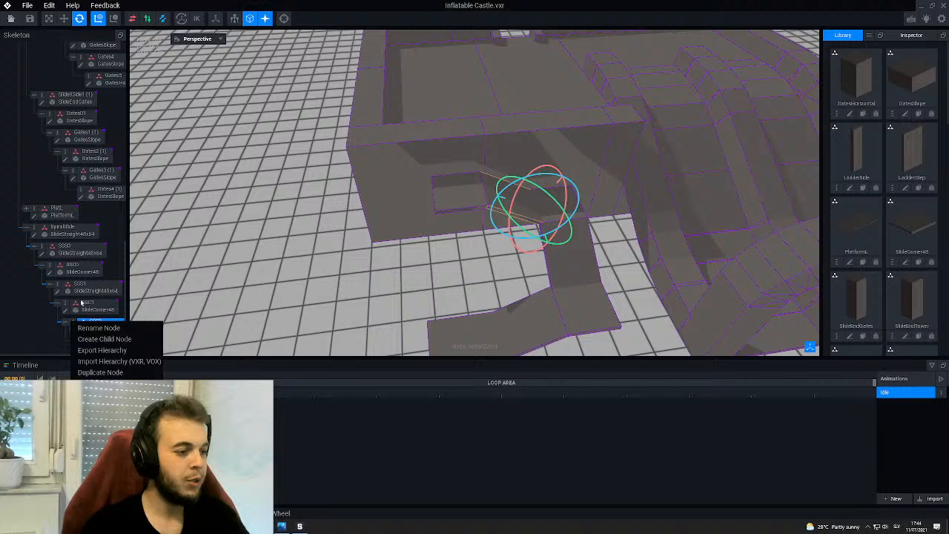
{"action": "left_click", "coordinate": [104, 376]}
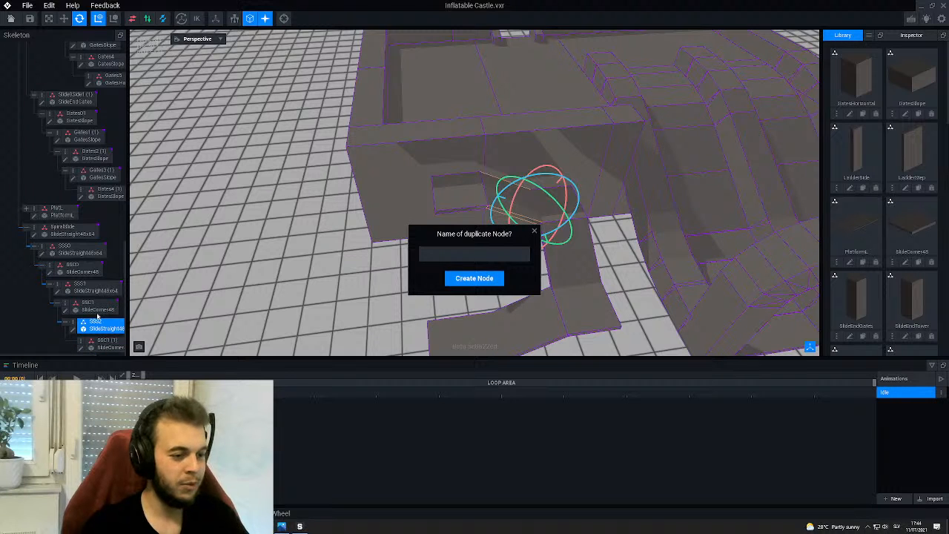
{"action": "type", "text": "sss"}
{"action": "key", "text": "Return"}
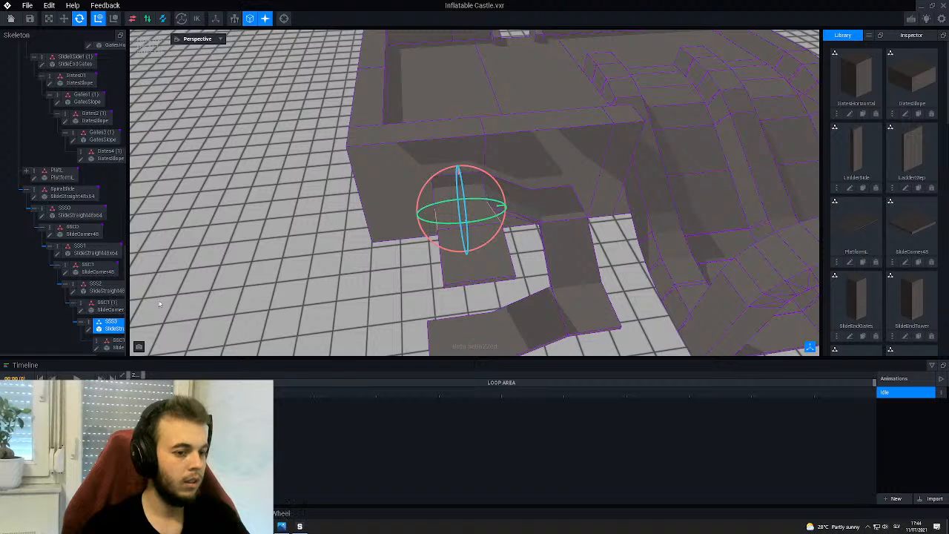
- Check SSS3's node options without changes, then select SSC0 and the SSS2 section
{"action": "scroll", "coordinate": [383, 282], "scroll_direction": "down", "scroll_amount": 5}
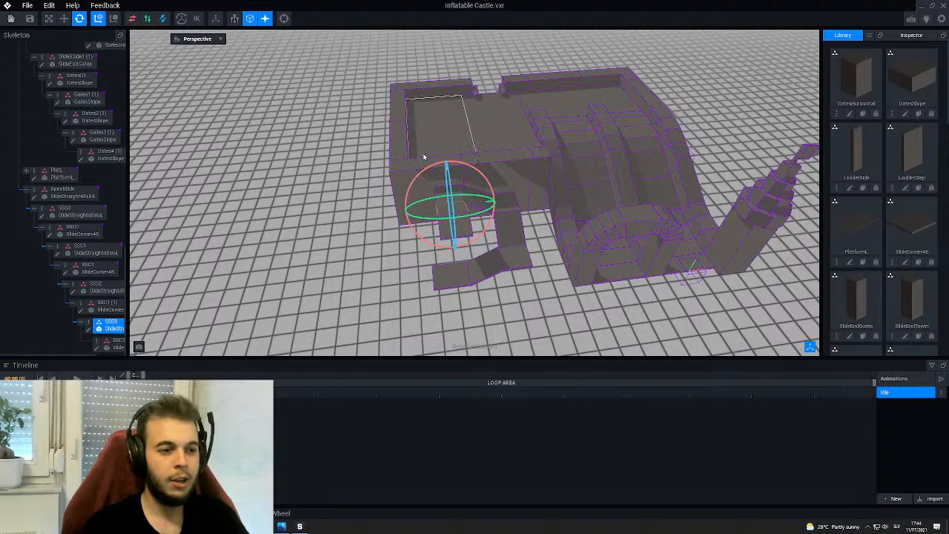
{"action": "right_click", "coordinate": [86, 325]}
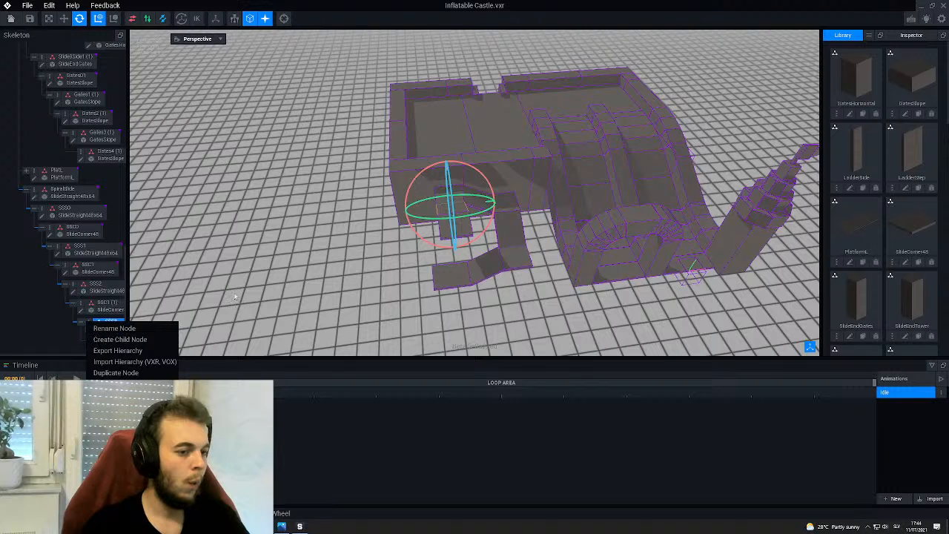
{"action": "left_click", "coordinate": [300, 253]}
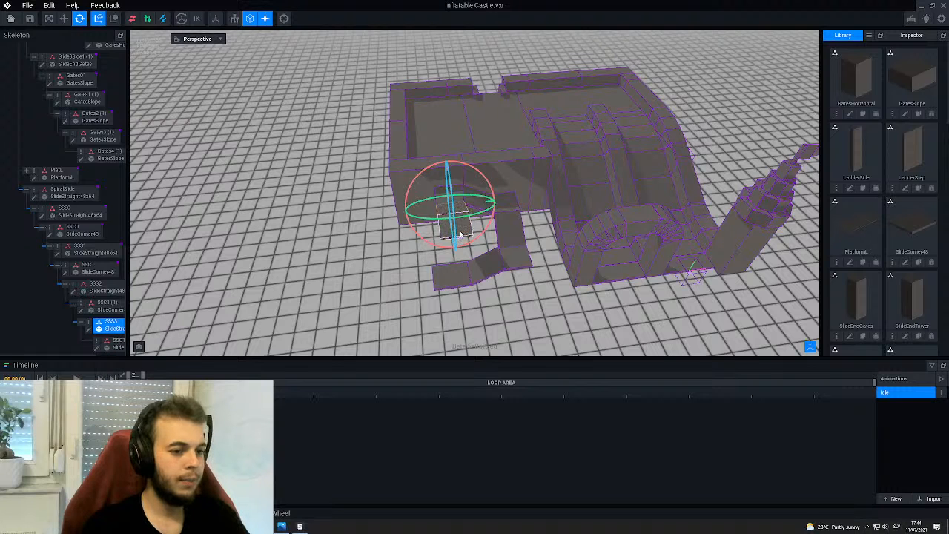
{"action": "left_click", "coordinate": [508, 208]}
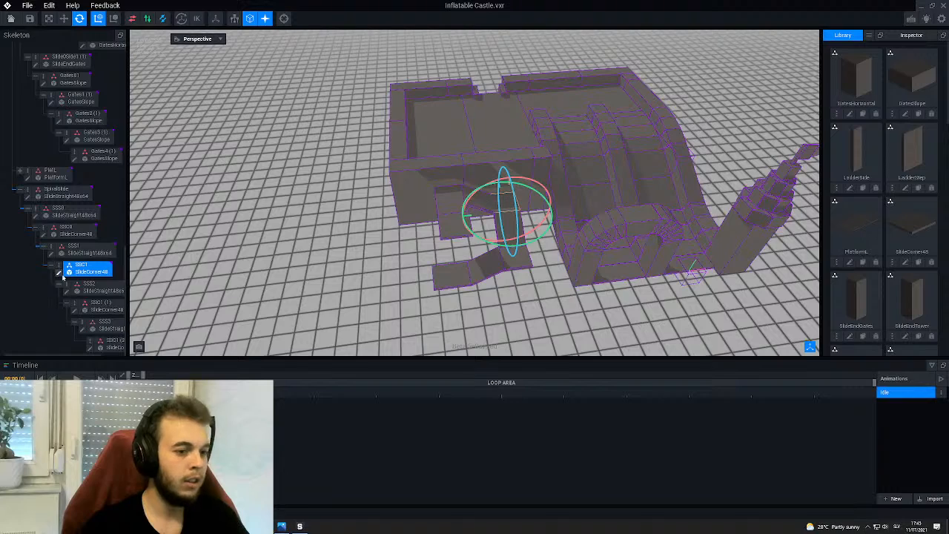
{"action": "right_click_drag", "start_coordinate": [451, 220], "coordinate": [454, 214]}
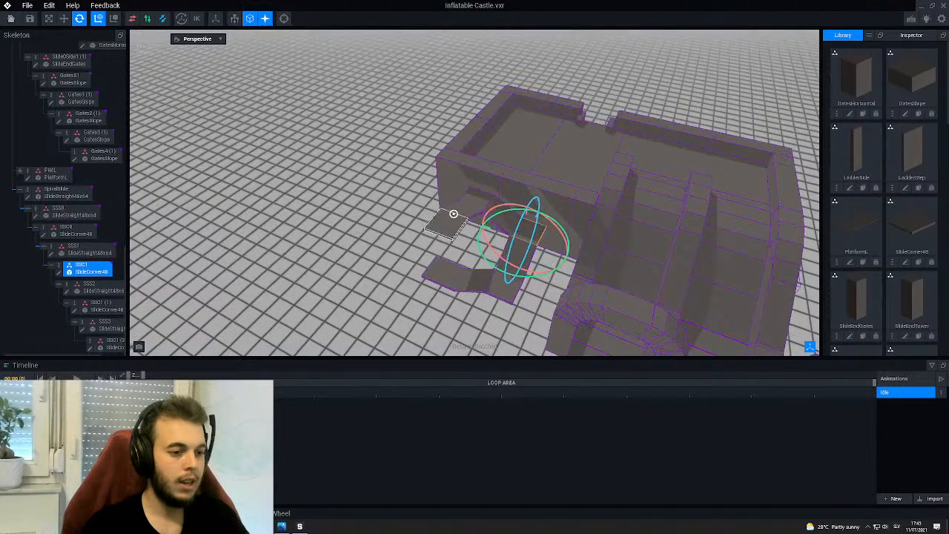
{"action": "left_click", "coordinate": [497, 209]}
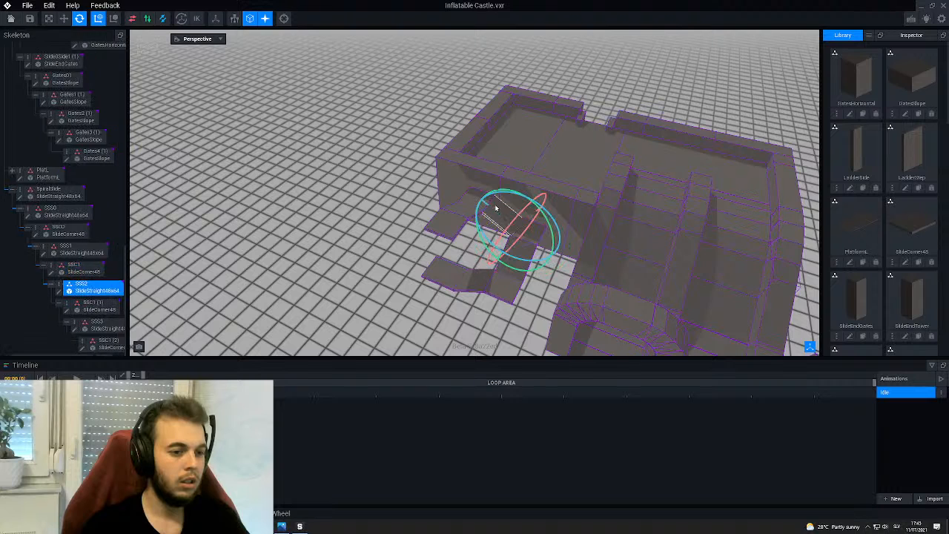
- Duplicate SSS2 as sss4 and attach it under the SSC1 corner in the skeleton
{"action": "right_click", "coordinate": [59, 287]}
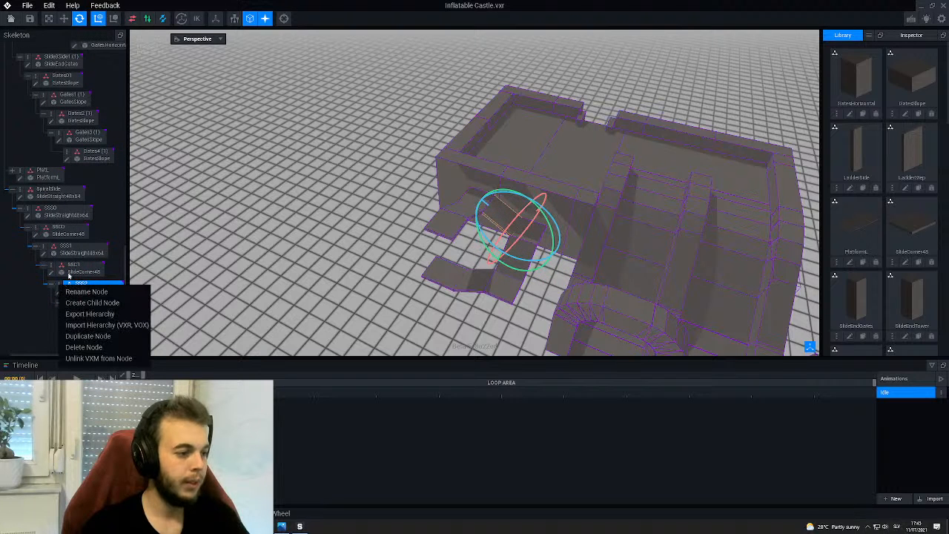
{"action": "left_click", "coordinate": [82, 336]}
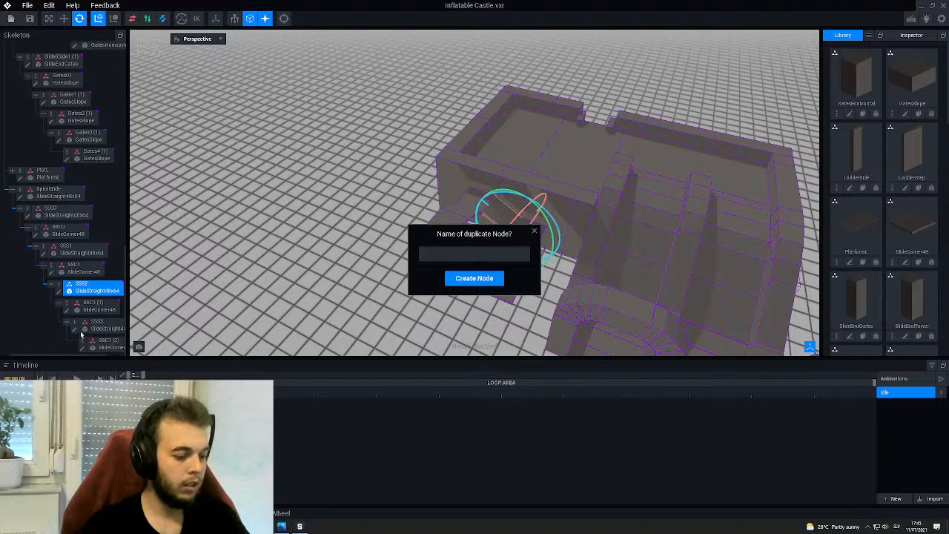
{"action": "type", "text": "sss4"}
{"action": "key", "text": "Return"}
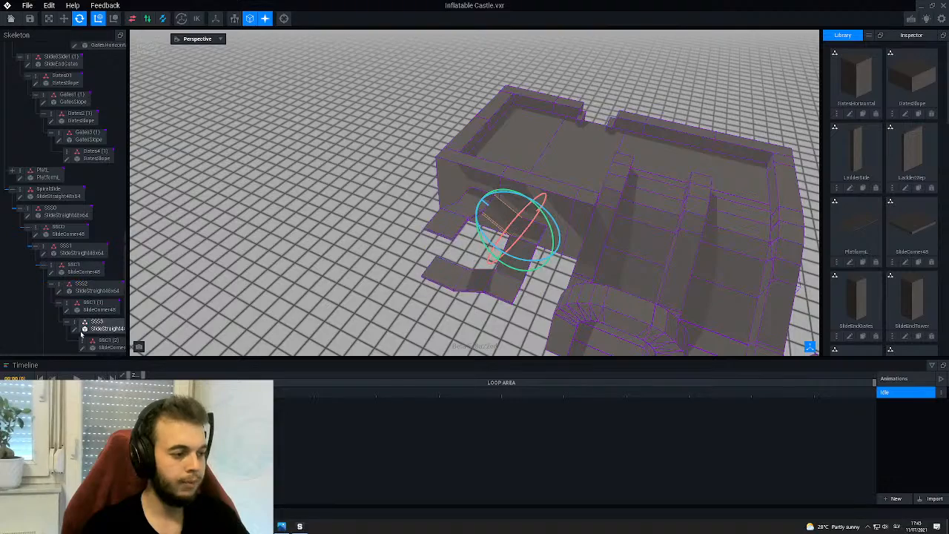
{"action": "scroll", "coordinate": [85, 329], "scroll_direction": "down", "scroll_amount": 2}
{"action": "left_click_drag", "start_coordinate": [87, 290], "coordinate": [115, 272]}
- Orbit around the castle to inspect the extended slide, deselecting the section
{"action": "right_click_drag", "start_coordinate": [540, 140], "coordinate": [545, 163]}
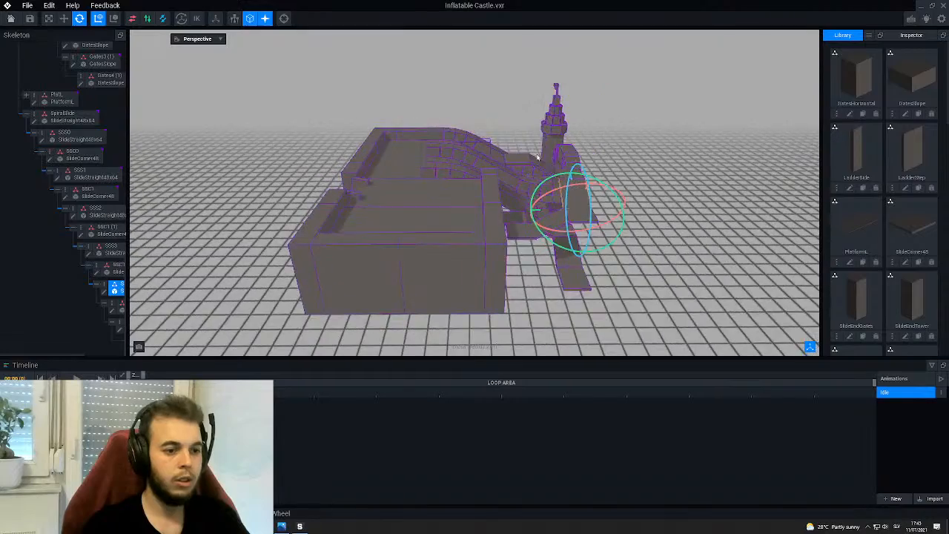
{"action": "scroll", "coordinate": [545, 163], "scroll_direction": "up", "scroll_amount": 4}
{"action": "scroll", "coordinate": [493, 186], "scroll_direction": "up", "scroll_amount": 2}
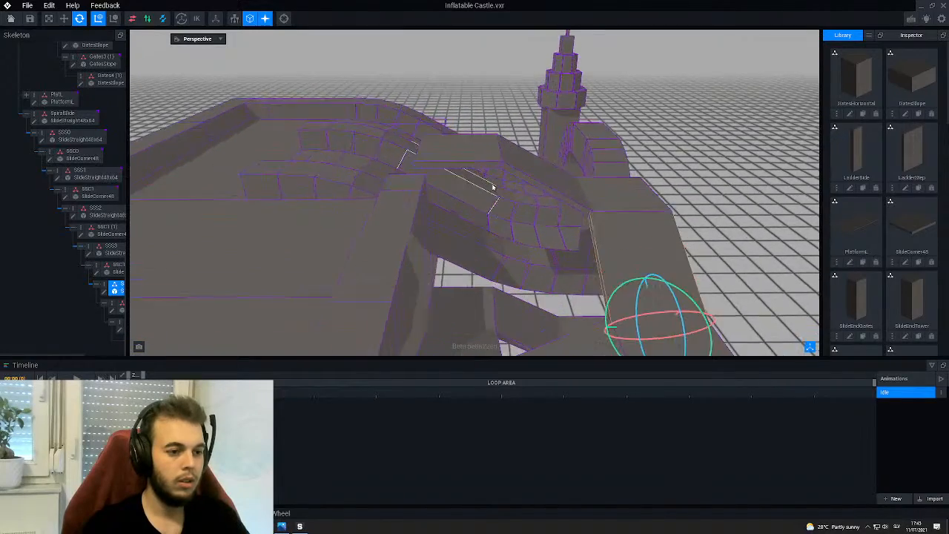
{"action": "scroll", "coordinate": [493, 186], "scroll_direction": "down", "scroll_amount": 5}
{"action": "right_click_drag", "start_coordinate": [517, 193], "coordinate": [518, 193]}
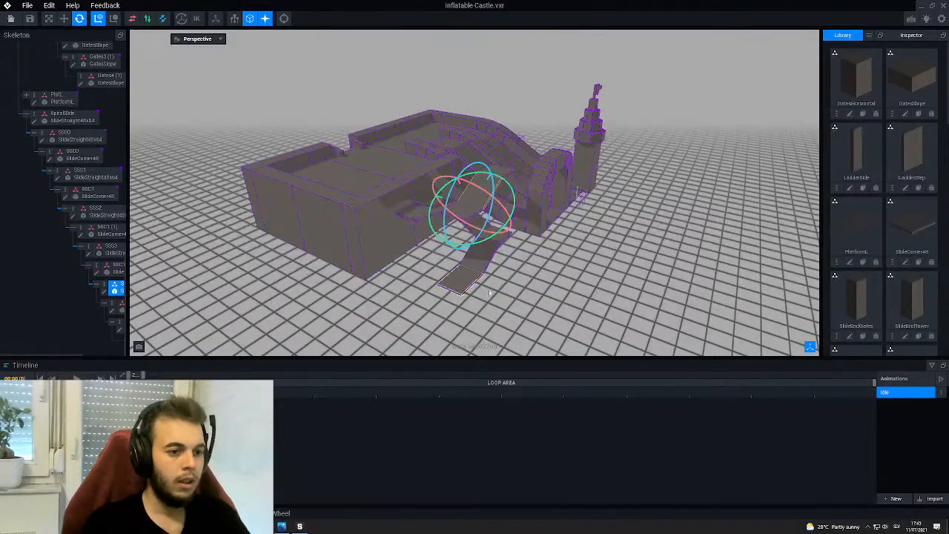
{"action": "left_click", "coordinate": [510, 305]}
{"action": "right_click_drag", "start_coordinate": [510, 305], "coordinate": [541, 318]}
{"action": "scroll", "coordinate": [510, 305], "scroll_direction": "up", "scroll_amount": 3}
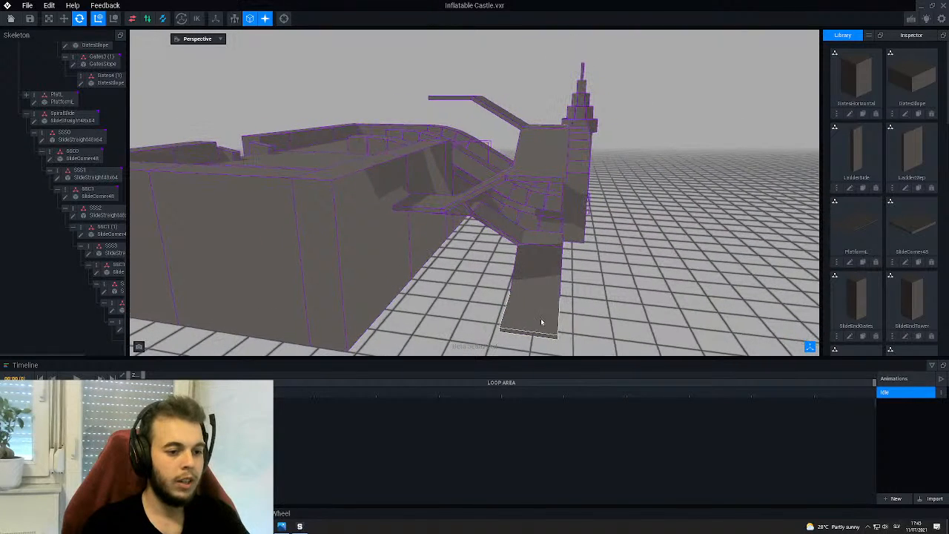
- Select the bottom slide piece and nudge it along one axis into place
{"action": "left_click", "coordinate": [541, 318]}
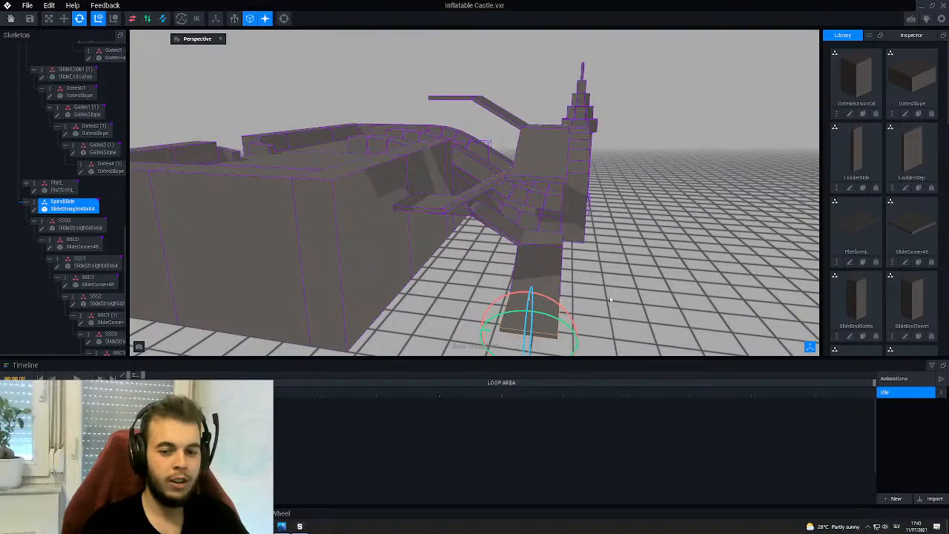
{"action": "right_click_drag", "start_coordinate": [586, 310], "coordinate": [543, 316]}
{"action": "left_click", "coordinate": [64, 19]}
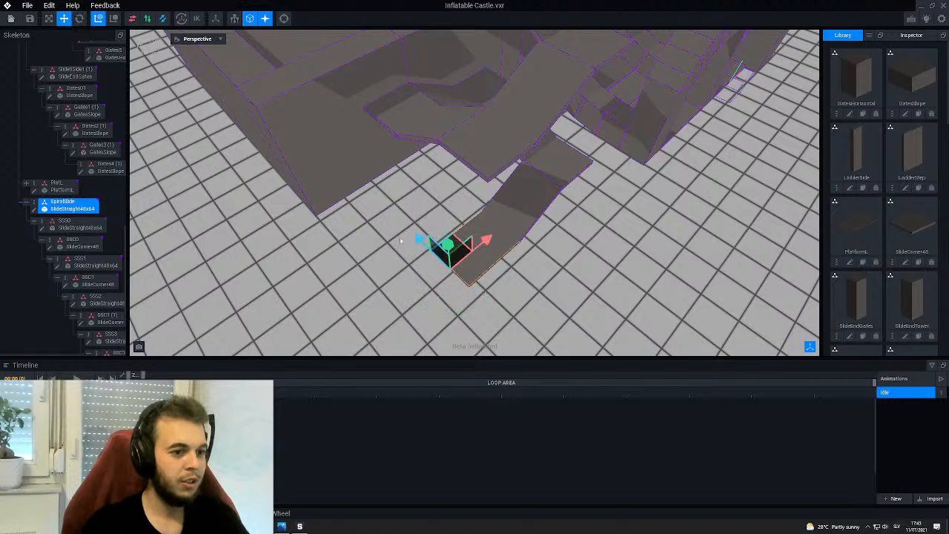
{"action": "scroll", "coordinate": [430, 257], "scroll_direction": "up", "scroll_amount": 3}
{"action": "middle_click_drag", "start_coordinate": [407, 282], "coordinate": [404, 280]}
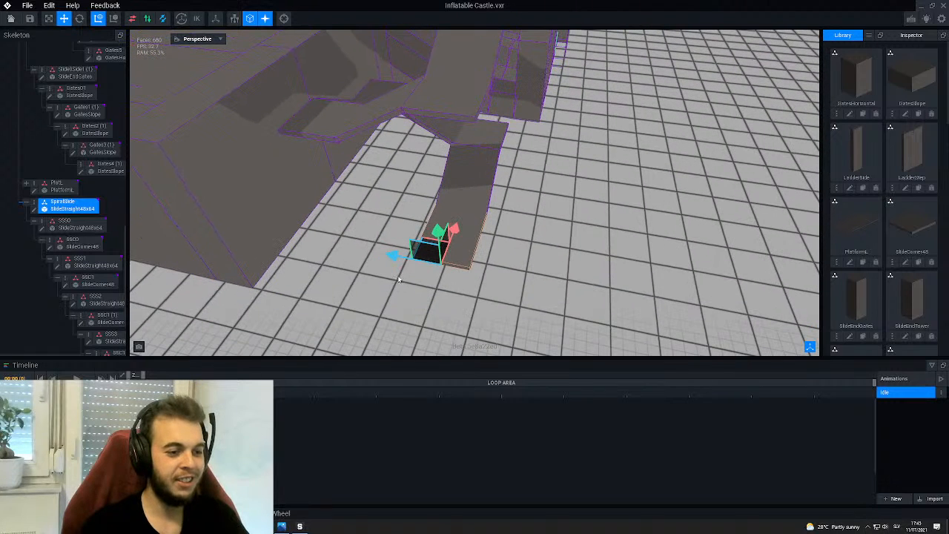
{"action": "left_click_drag", "start_coordinate": [395, 256], "coordinate": [409, 257]}
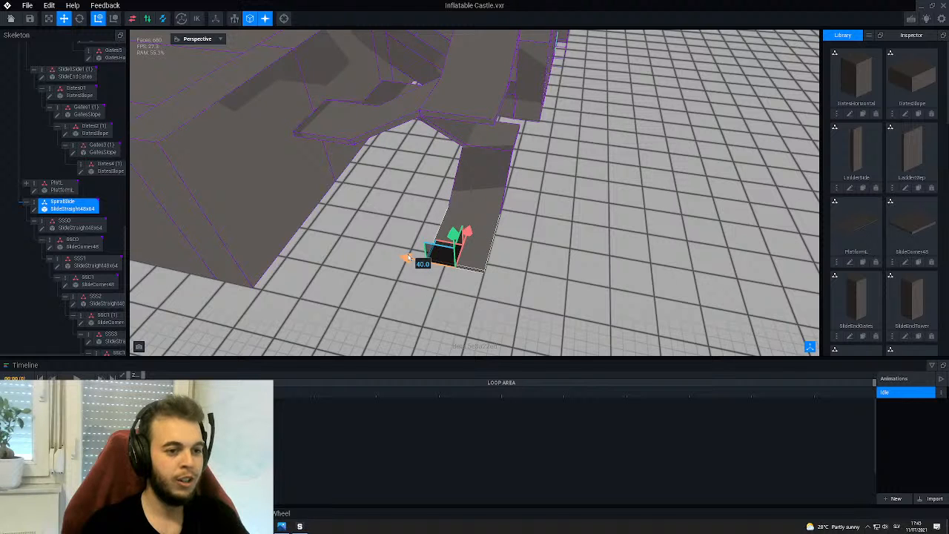
- Orbit and pan around the castle to check the slide's lower end reaches the ground
{"action": "right_click_drag", "start_coordinate": [543, 315], "coordinate": [543, 315]}
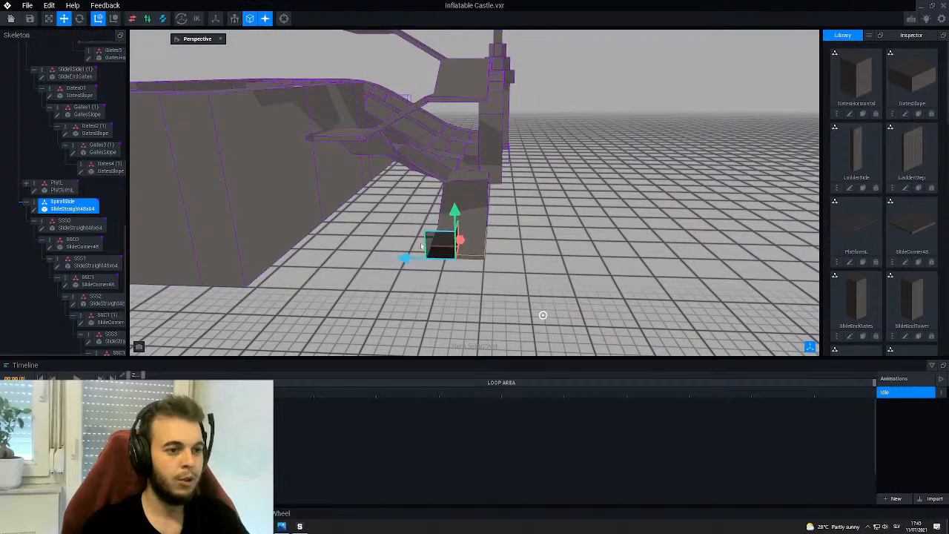
{"action": "scroll", "coordinate": [543, 315], "scroll_direction": "down", "scroll_amount": 5}
{"action": "right_click_drag", "start_coordinate": [500, 183], "coordinate": [500, 182]}
{"action": "scroll", "coordinate": [501, 183], "scroll_direction": "up", "scroll_amount": 3}
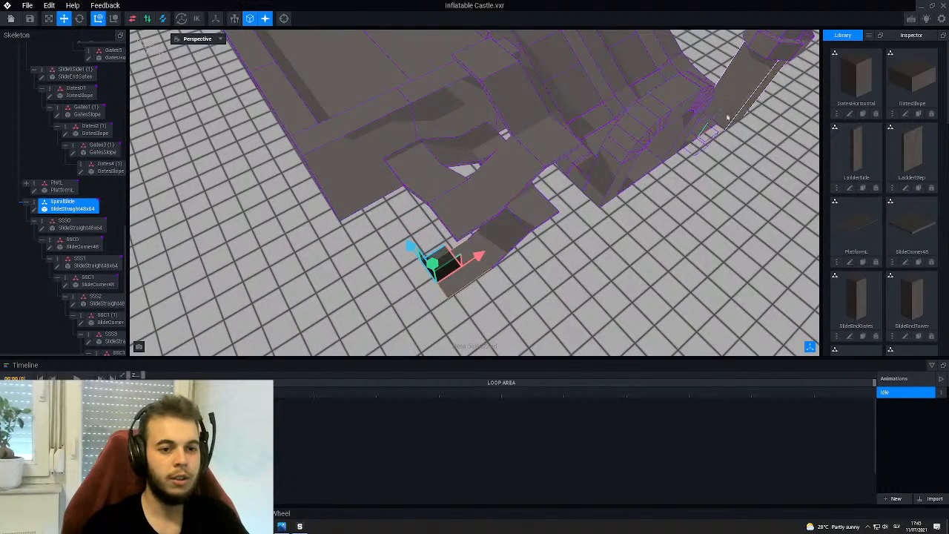
{"action": "middle_click_drag", "start_coordinate": [728, 118], "coordinate": [590, 128]}
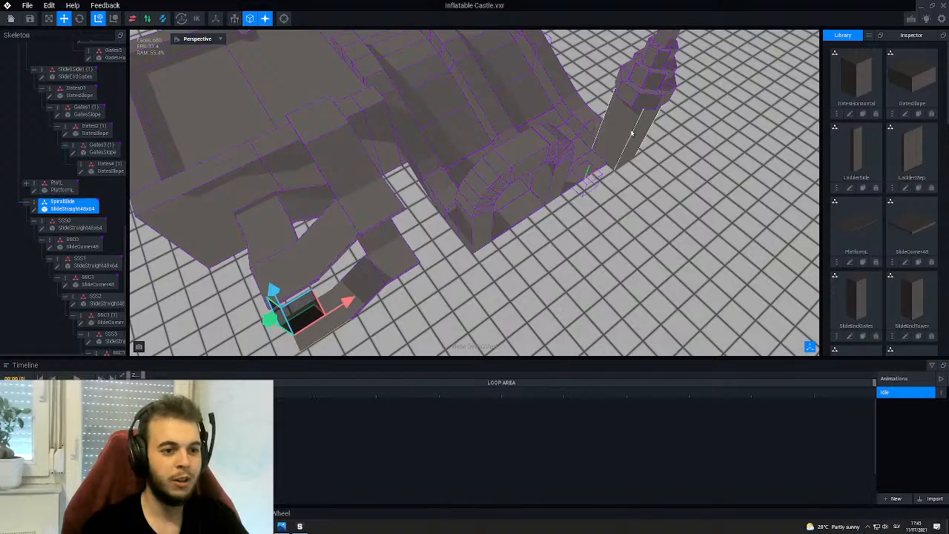
{"action": "right_click_drag", "start_coordinate": [631, 132], "coordinate": [400, 291]}
{"action": "scroll", "coordinate": [401, 291], "scroll_direction": "down", "scroll_amount": 4}
{"action": "middle_click_drag", "start_coordinate": [400, 291], "coordinate": [389, 260]}
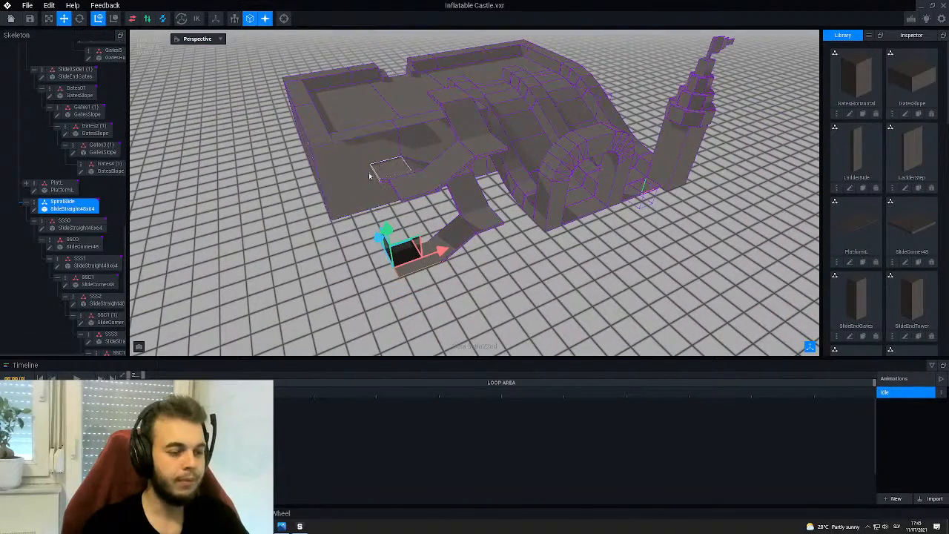
{"action": "left_click", "coordinate": [406, 253]}
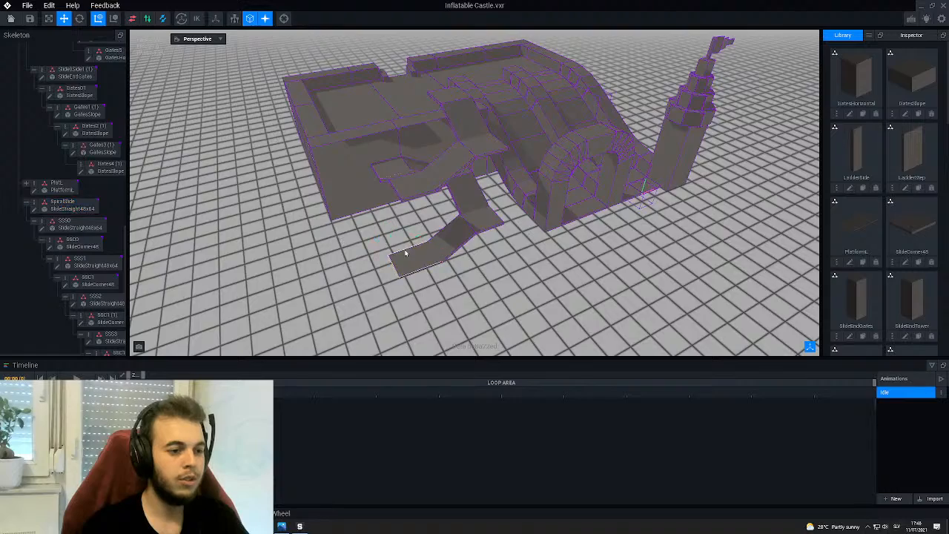
{"action": "right_click_drag", "start_coordinate": [405, 252], "coordinate": [379, 198]}
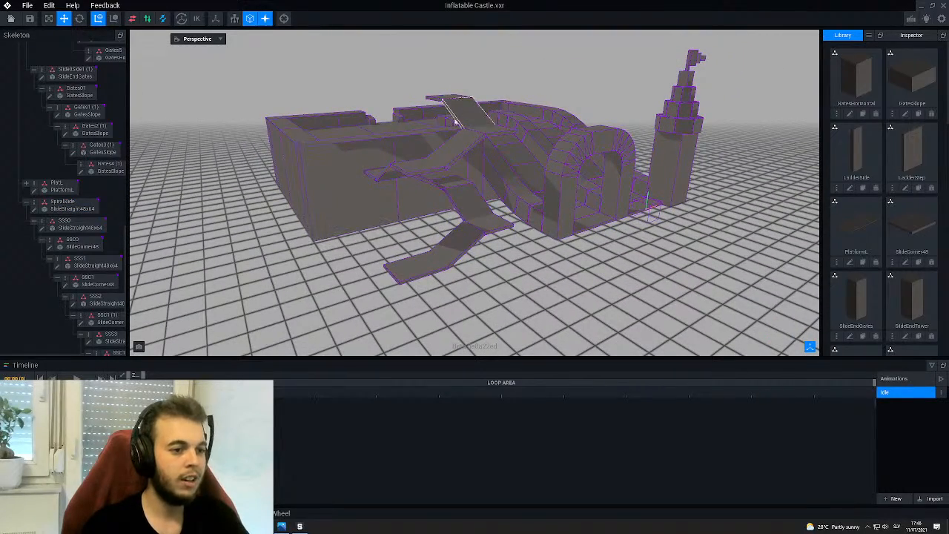
{"action": "scroll", "coordinate": [441, 183], "scroll_direction": "up", "scroll_amount": 8}
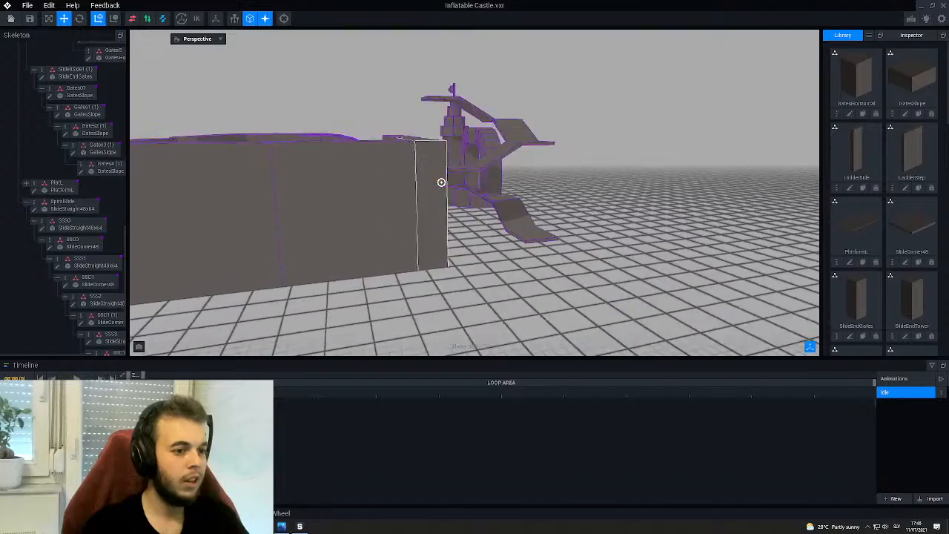
{"action": "scroll", "coordinate": [441, 182], "scroll_direction": "down", "scroll_amount": 7}
{"action": "right_click_drag", "start_coordinate": [441, 182], "coordinate": [443, 183]}
{"action": "middle_click_drag", "start_coordinate": [443, 183], "coordinate": [471, 216]}
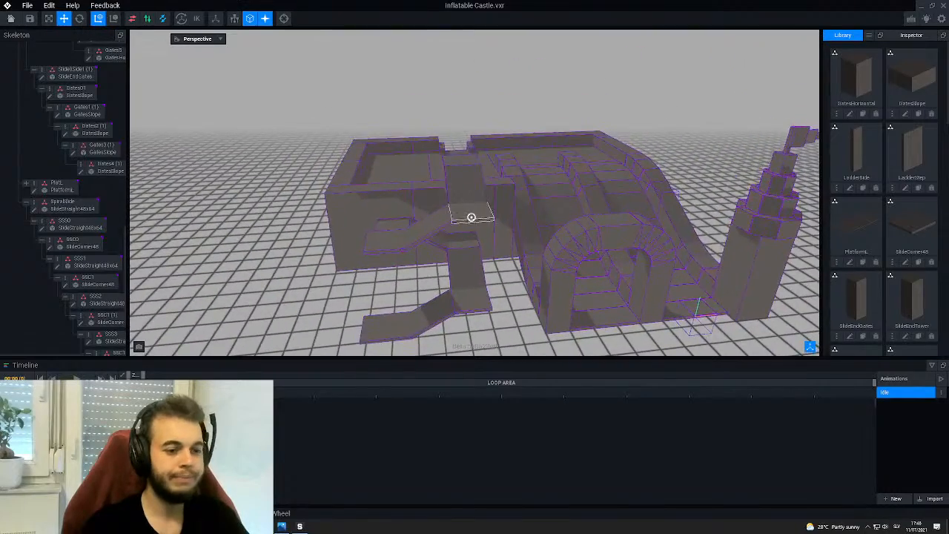
{"action": "right_click_drag", "start_coordinate": [471, 215], "coordinate": [472, 217]}
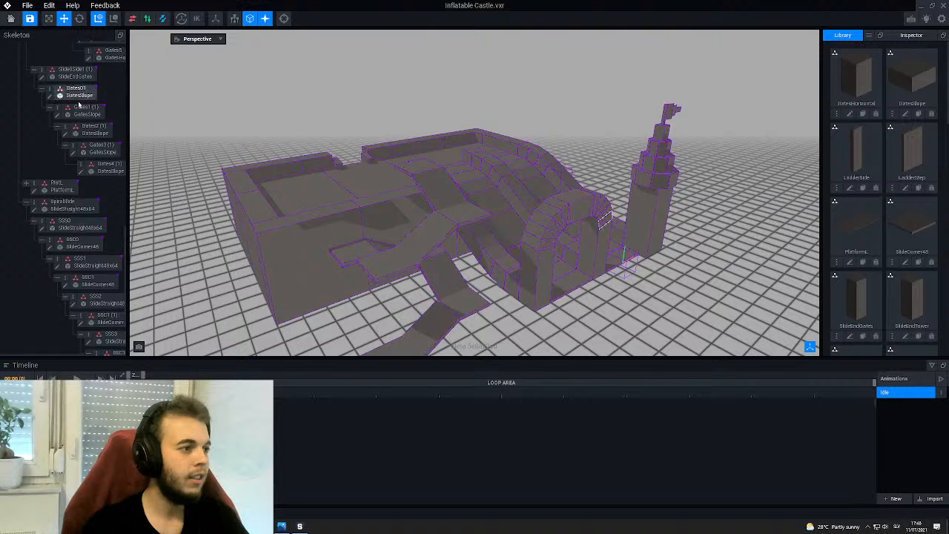
- Start Export To Marketplace, then close the stalled asset upload window
{"action": "left_click", "coordinate": [26, 5]}
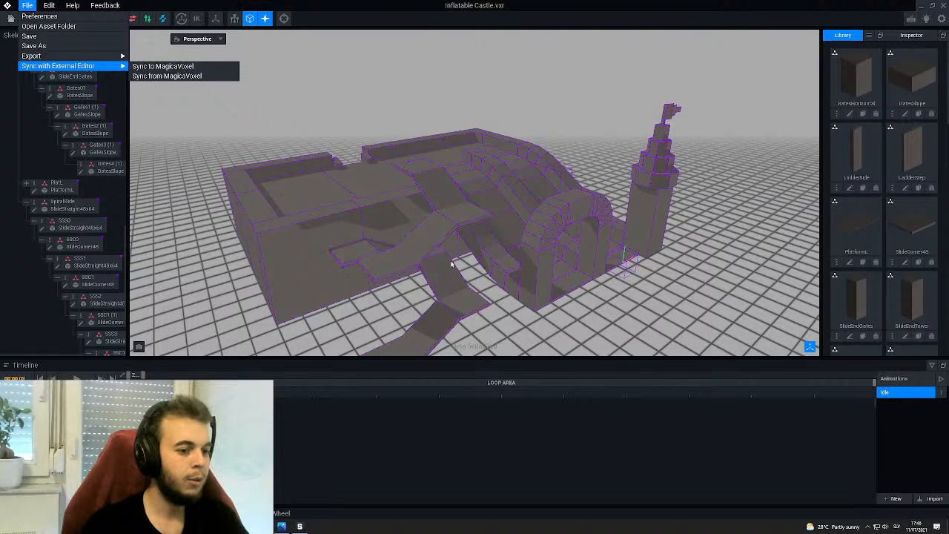
{"action": "mouse_move", "coordinate": [83, 56]}
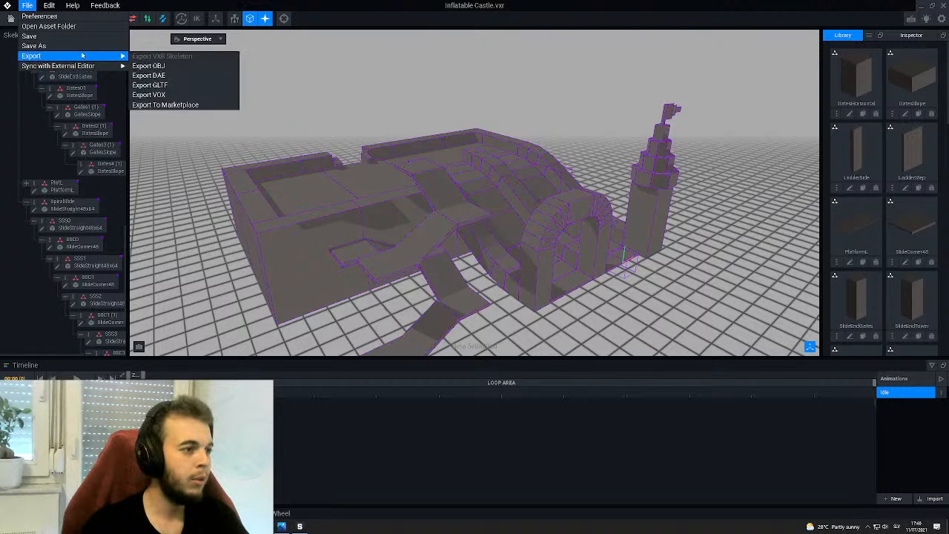
{"action": "left_click", "coordinate": [156, 106]}
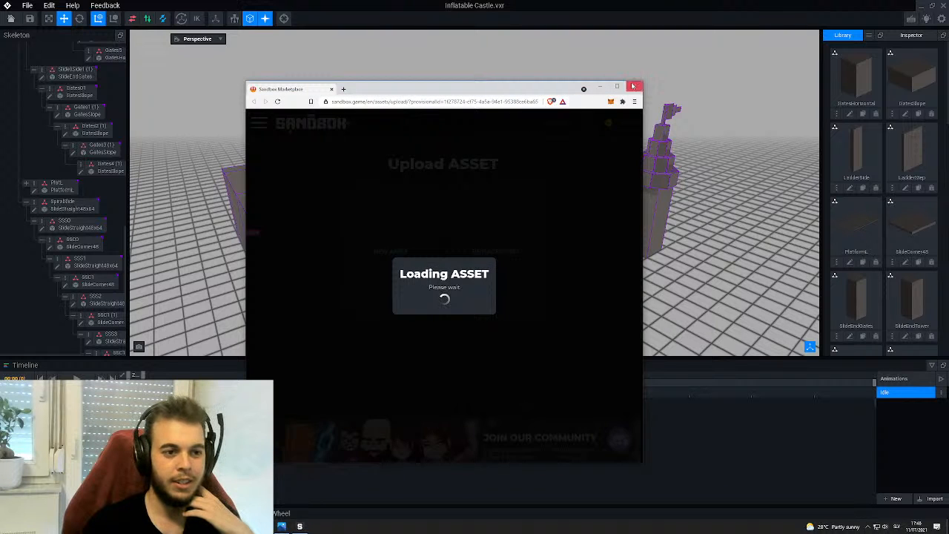
{"action": "left_click", "coordinate": [628, 87]}
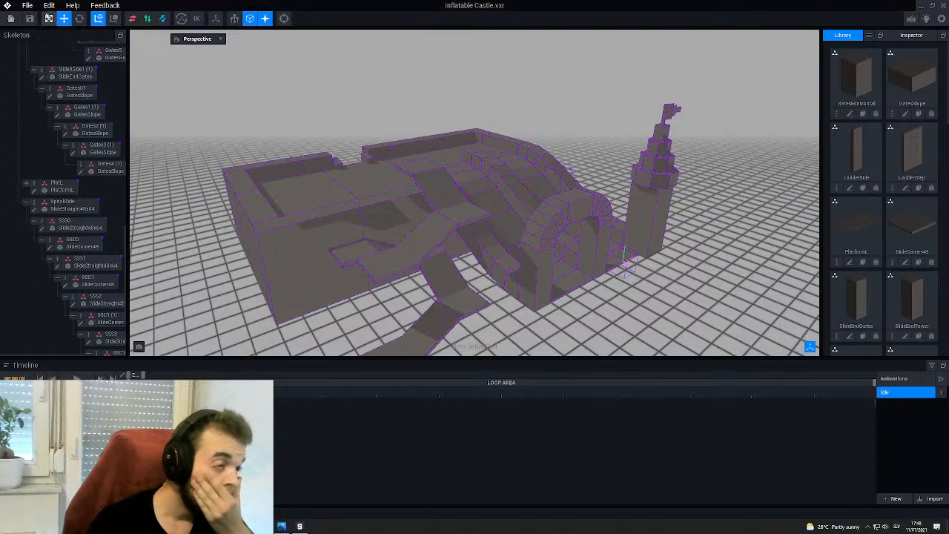
- Export the model to the marketplace again with the chosen thumbnail
{"action": "left_click", "coordinate": [29, 5]}
{"action": "mouse_move", "coordinate": [62, 54]}
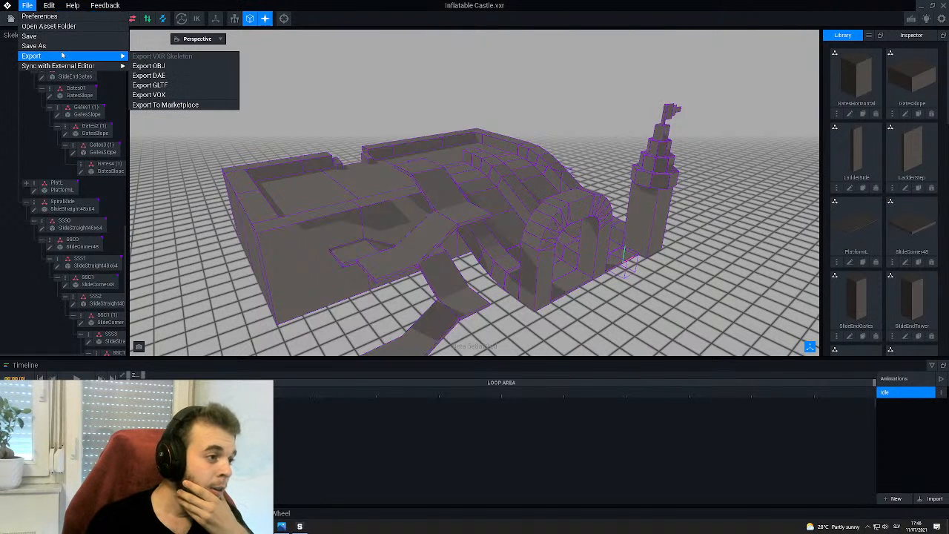
{"action": "left_click", "coordinate": [165, 104]}
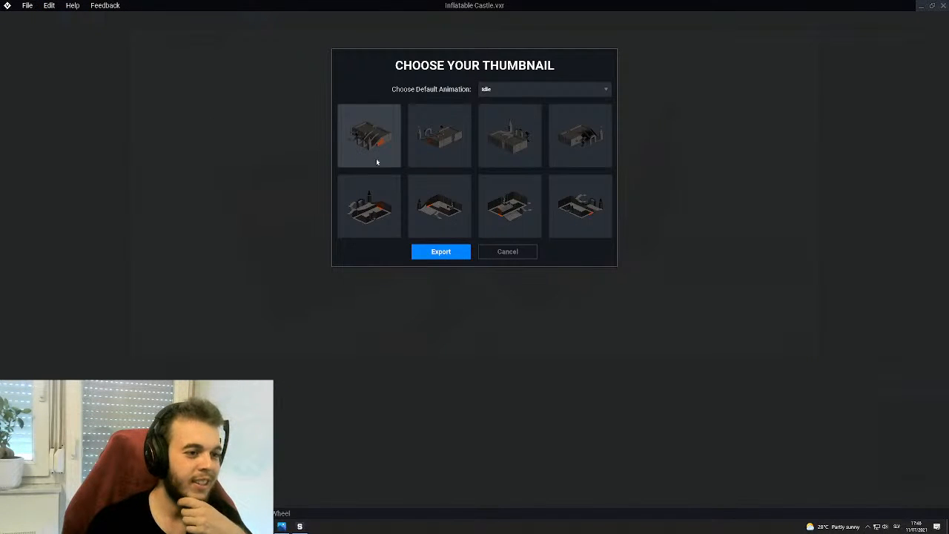
{"action": "left_click", "coordinate": [441, 251]}
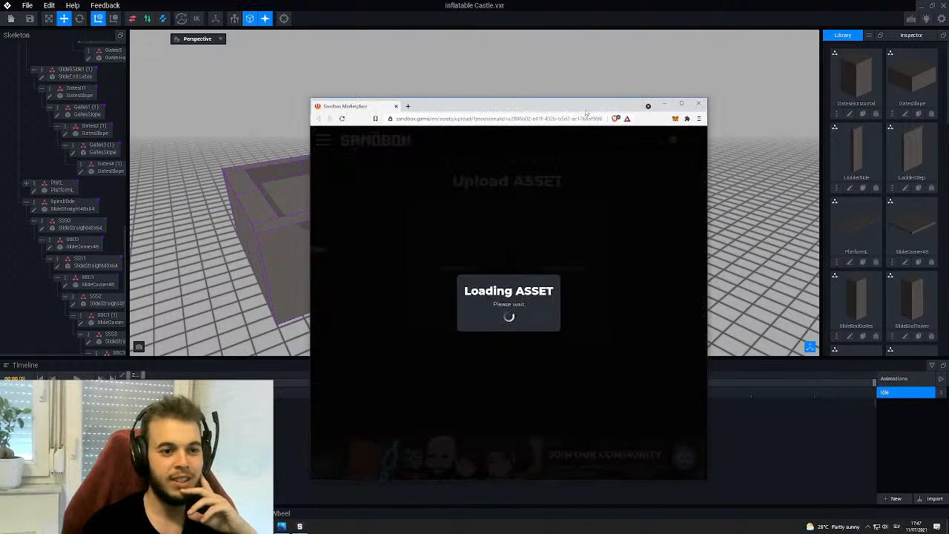
- Maximize the upload page, choose to replace the Inflatable Castle asset, and continue
{"action": "double_click", "coordinate": [636, 105]}
{"action": "left_click", "coordinate": [543, 163]}
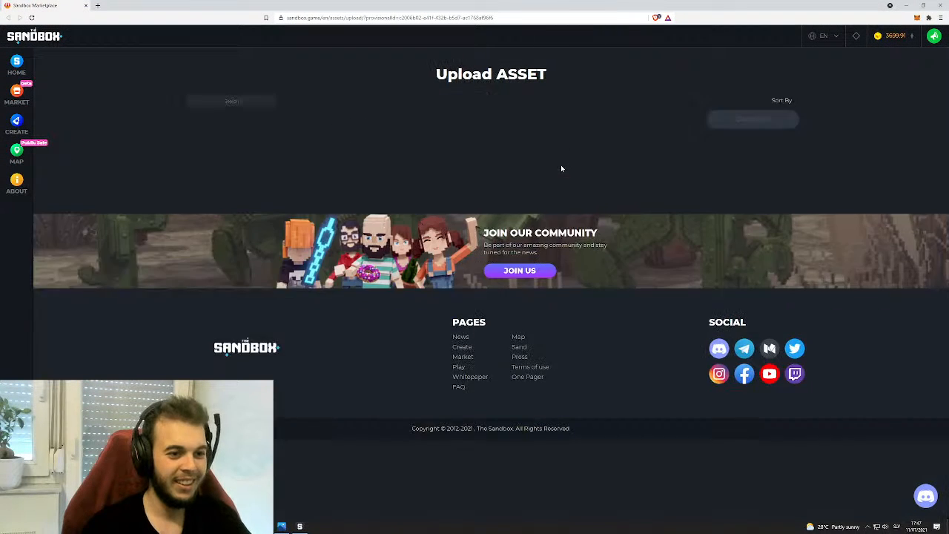
{"action": "left_click", "coordinate": [188, 139]}
{"action": "scroll", "coordinate": [511, 334], "scroll_direction": "down", "scroll_amount": 8}
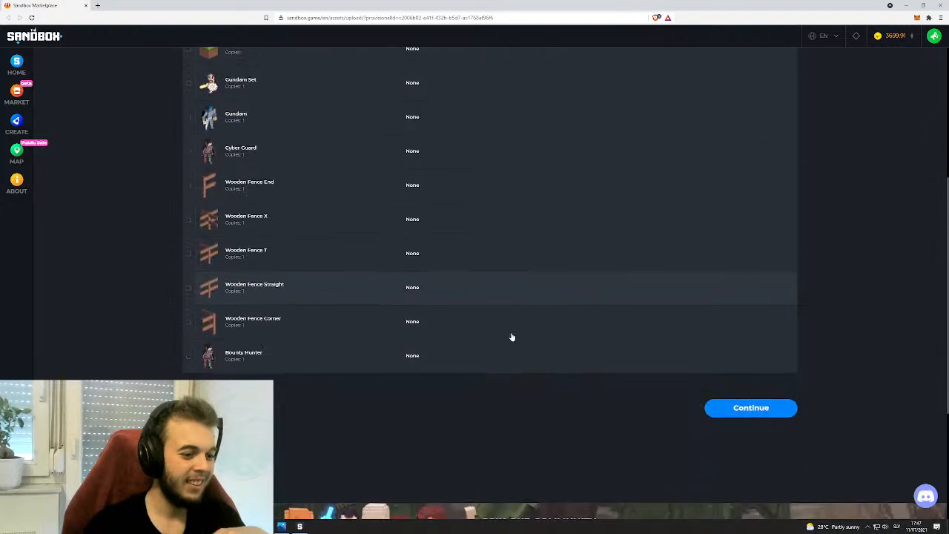
{"action": "left_click", "coordinate": [756, 267]}
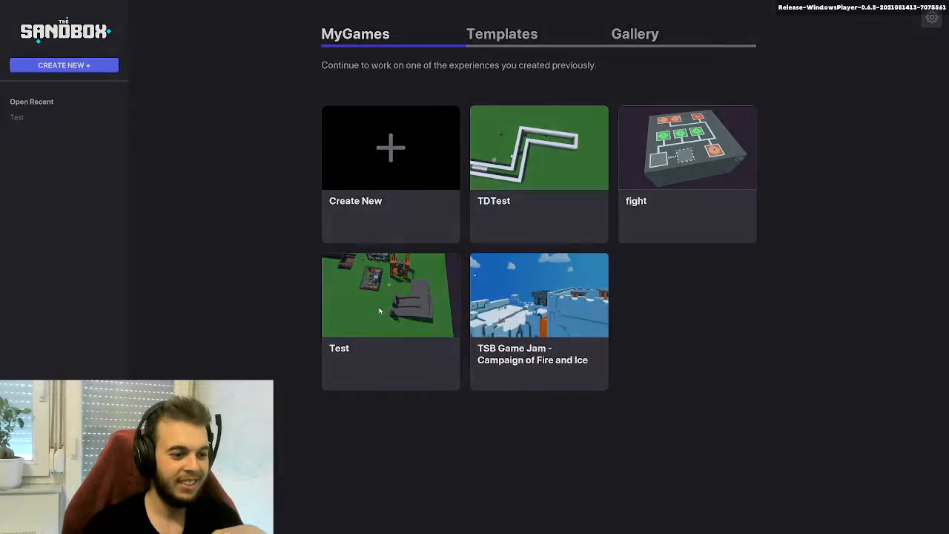
{"action": "left_click", "coordinate": [384, 332]}
{"action": "left_click", "coordinate": [508, 369]}
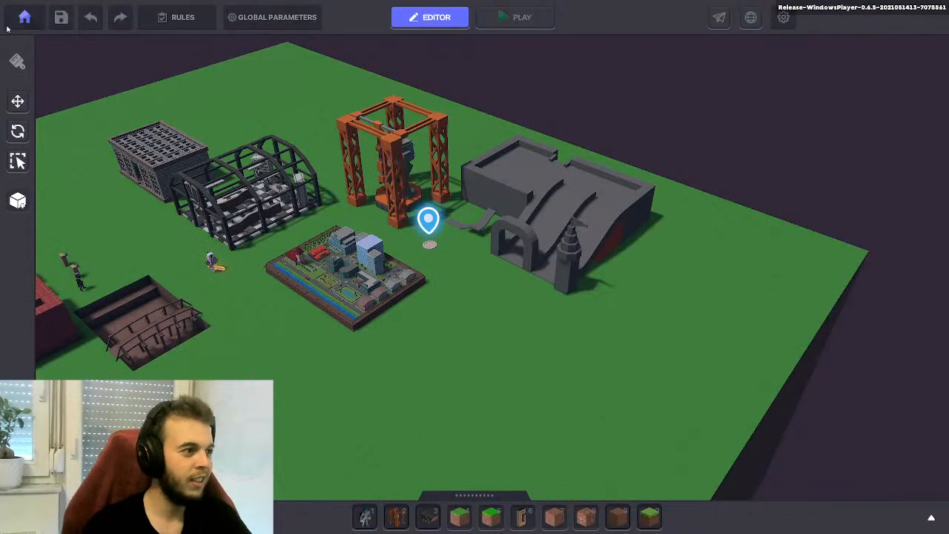
{"action": "key", "text": "Escape"}
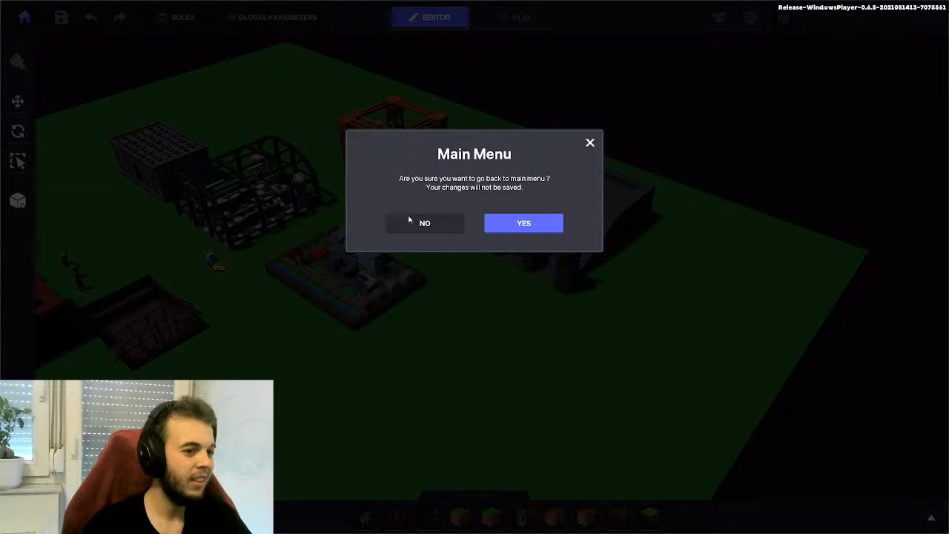
{"action": "left_click", "coordinate": [486, 223]}
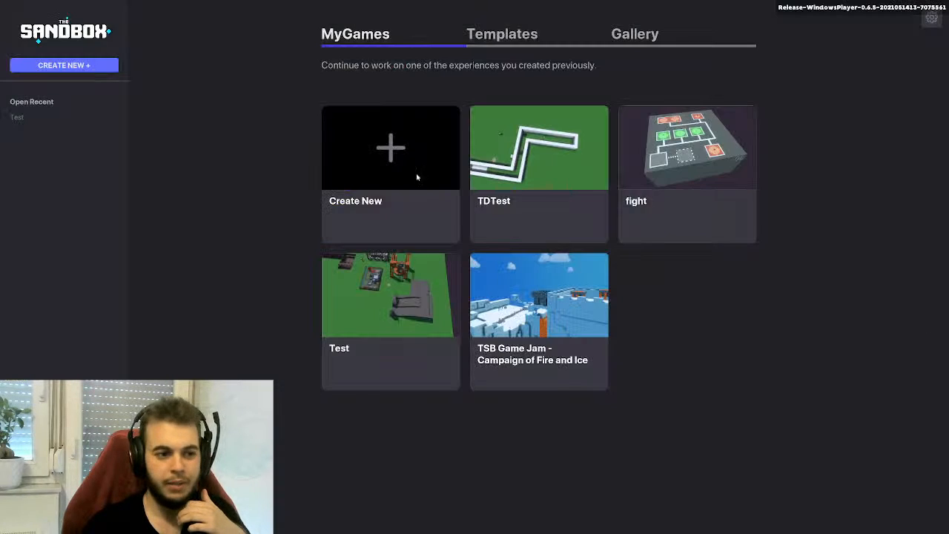
- Open the Test experience in the editor and briefly preview it in play mode
{"action": "left_click", "coordinate": [333, 288]}
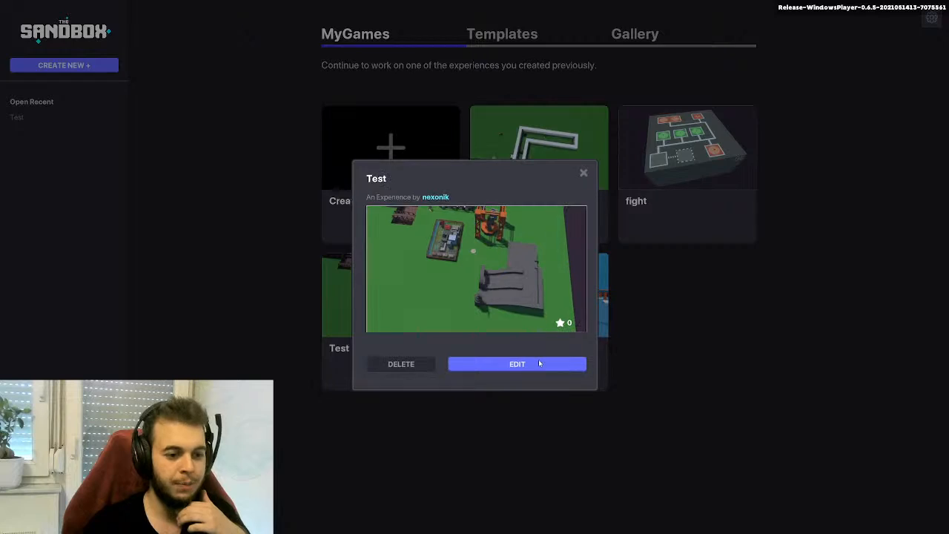
{"action": "left_click", "coordinate": [541, 362]}
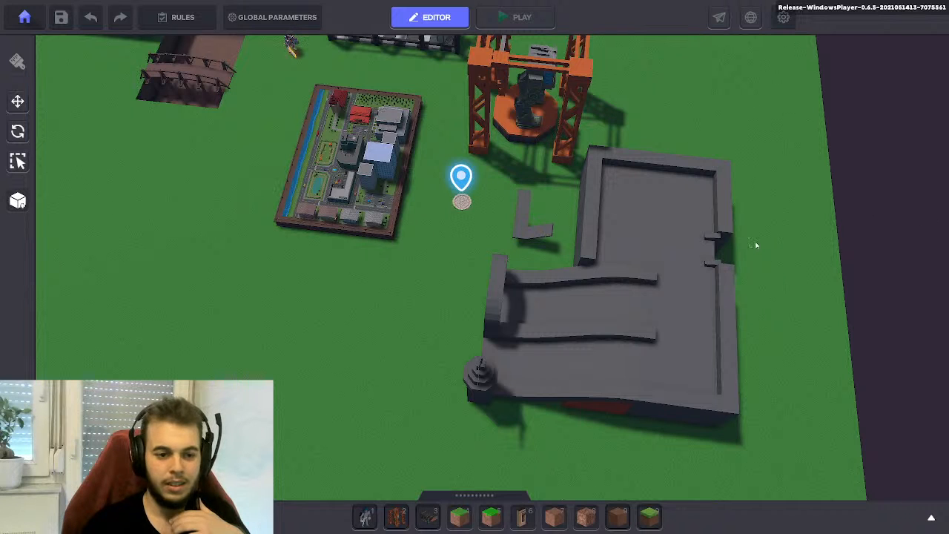
{"action": "key", "text": "ctrl+p"}
{"action": "key", "text": "ctrl+p"}
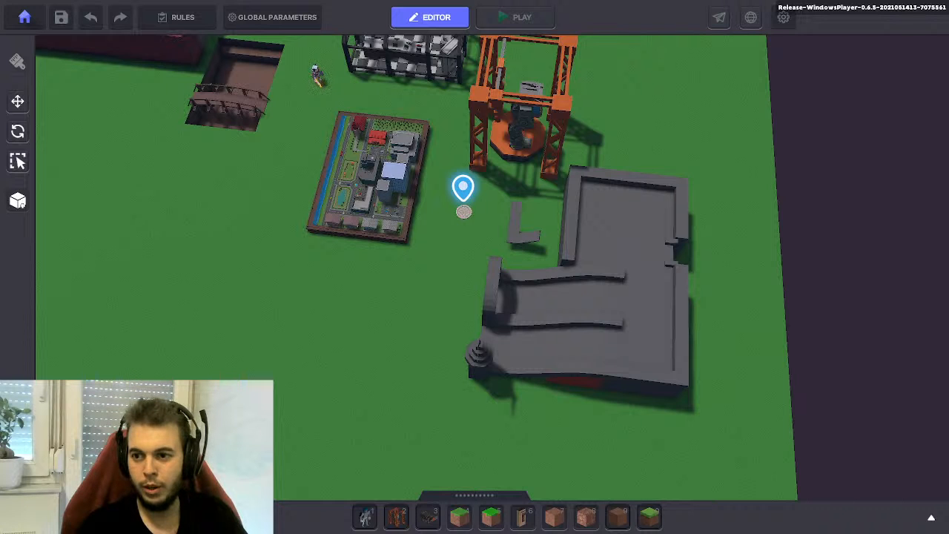
- View the Inflatable Castle asset page from the marketplace inventory, then close the browser
{"action": "left_click_drag", "start_coordinate": [948, 92], "coordinate": [430, 99]}
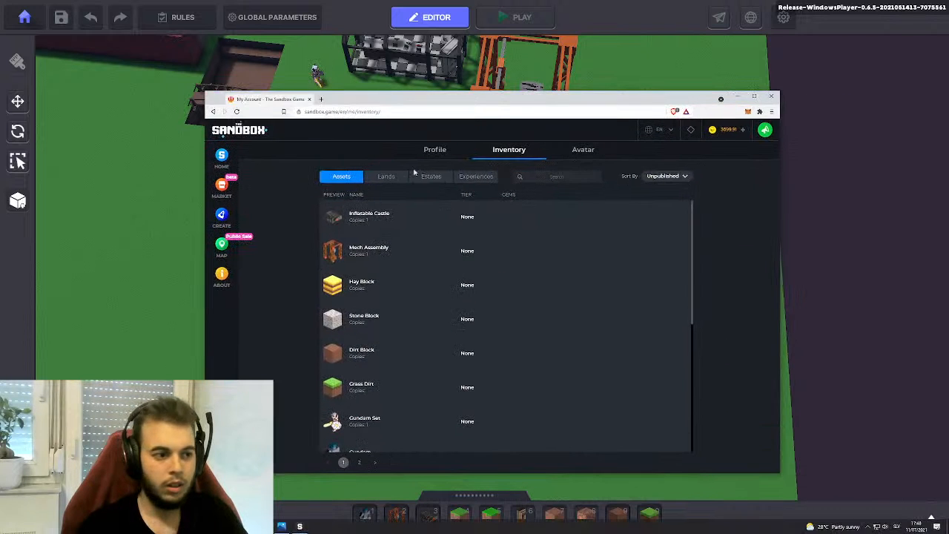
{"action": "left_click", "coordinate": [385, 220]}
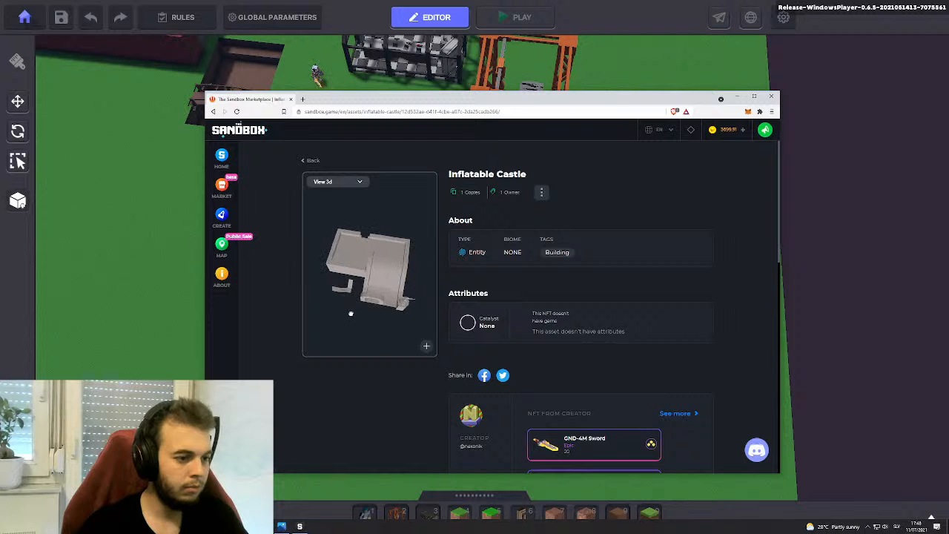
{"action": "left_click", "coordinate": [771, 98]}
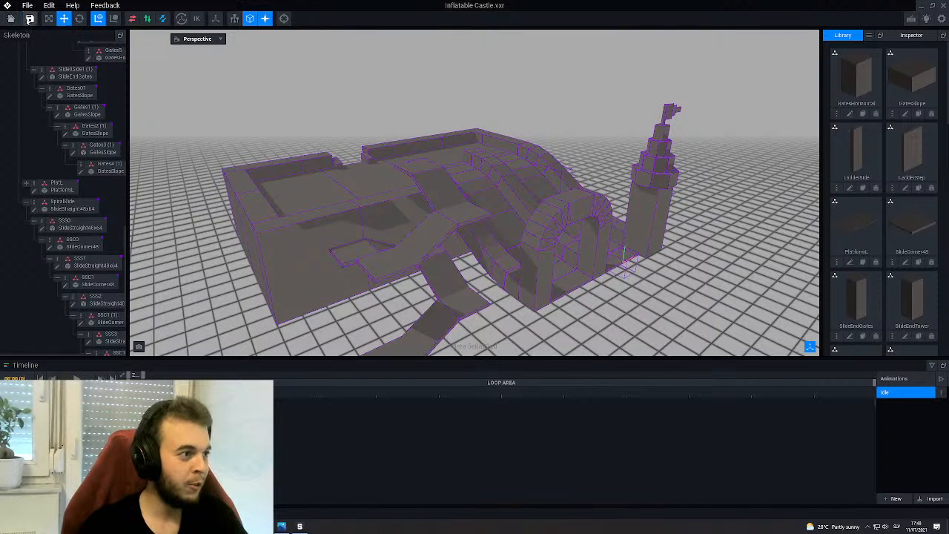
- Export the Inflatable Castle model via File > Export > Export To Marketplace
{"action": "left_click", "coordinate": [26, 5]}
{"action": "mouse_move", "coordinate": [77, 58]}
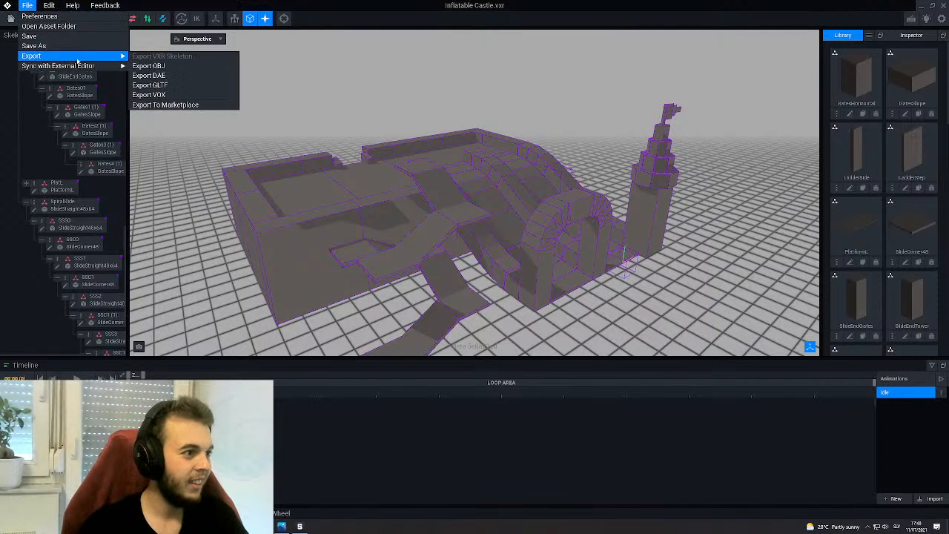
{"action": "left_click", "coordinate": [179, 106]}
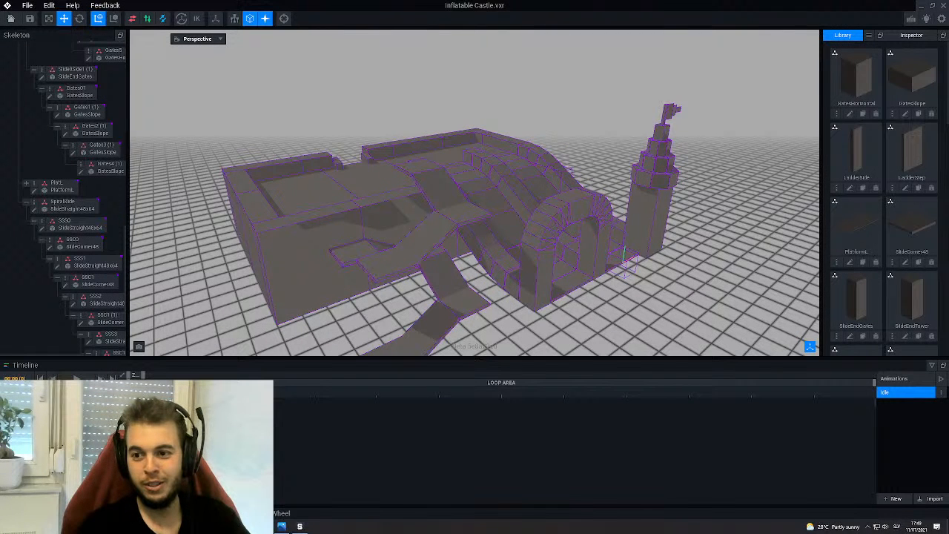
- Replace the Inflatable Castle asset with the new export, continuing past Name and Categories, then close the browser
{"action": "left_click", "coordinate": [644, 44]}
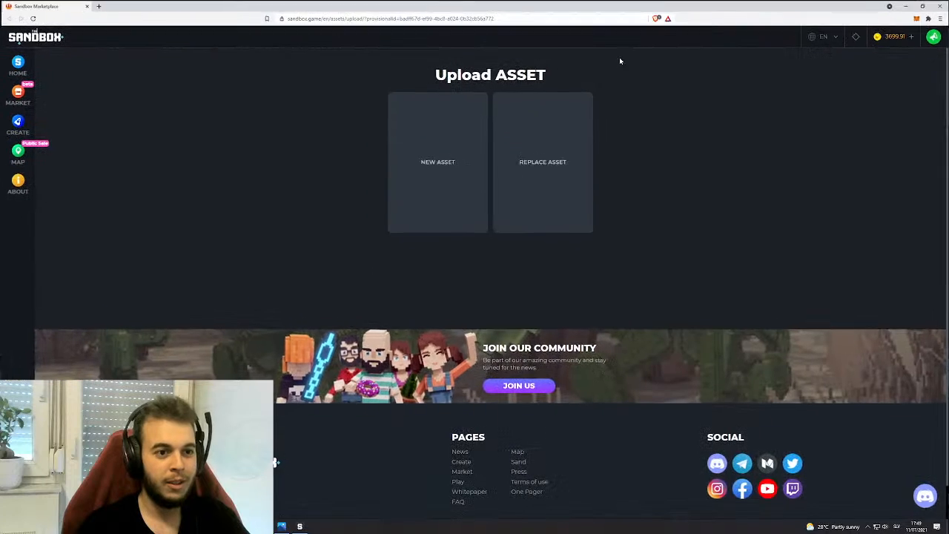
{"action": "left_click", "coordinate": [545, 156]}
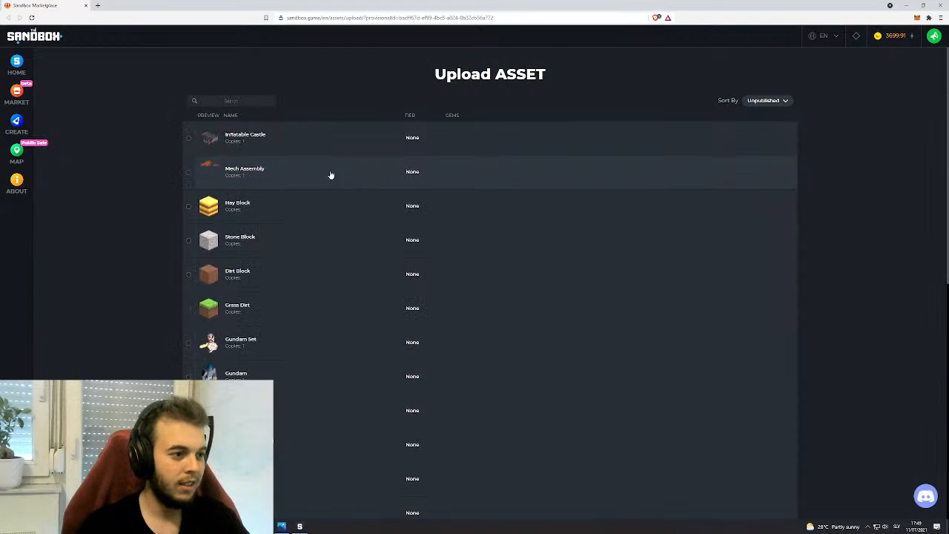
{"action": "left_click", "coordinate": [188, 139]}
{"action": "scroll", "coordinate": [504, 223], "scroll_direction": "down", "scroll_amount": 6}
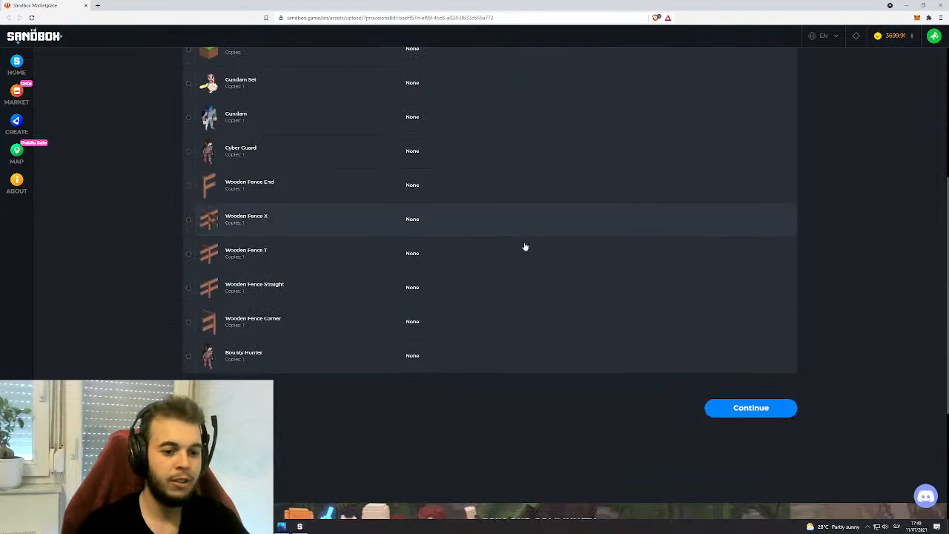
{"action": "left_click", "coordinate": [721, 414]}
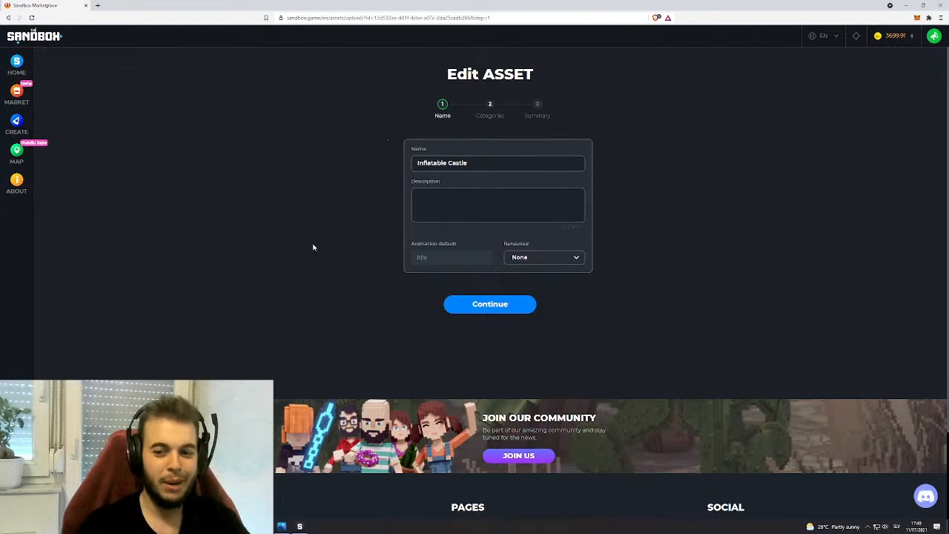
{"action": "left_click", "coordinate": [469, 307]}
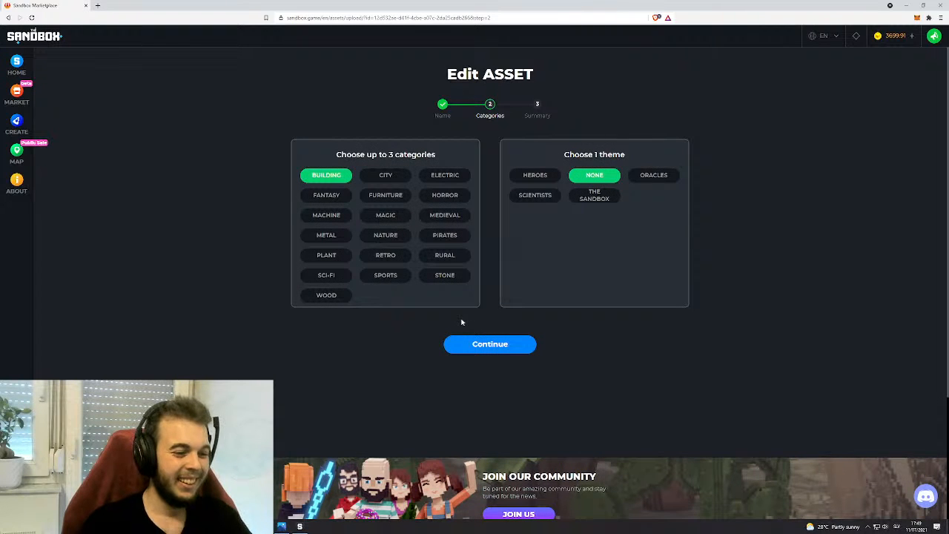
{"action": "left_click", "coordinate": [940, 5]}
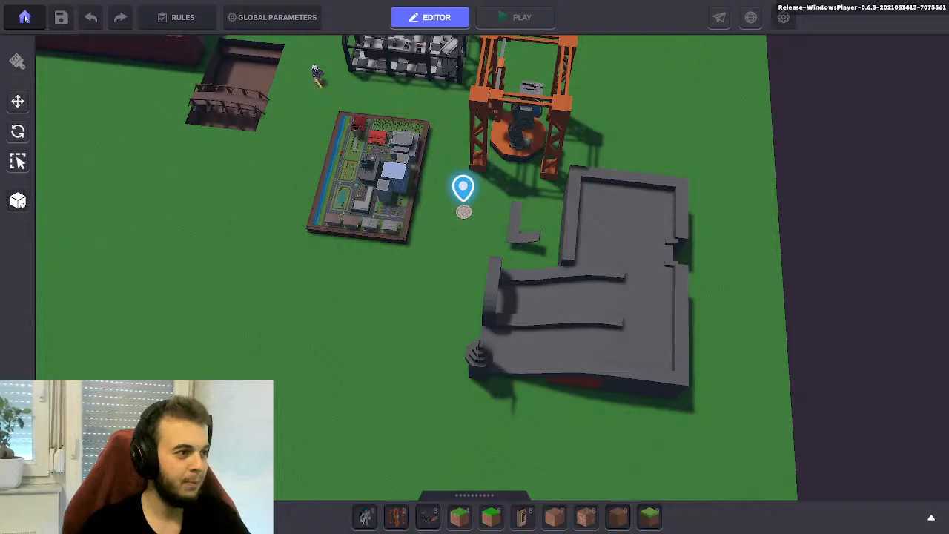
- Return to the main menu, reopen the Test game for editing, and start playtesting it
{"action": "left_click", "coordinate": [25, 26]}
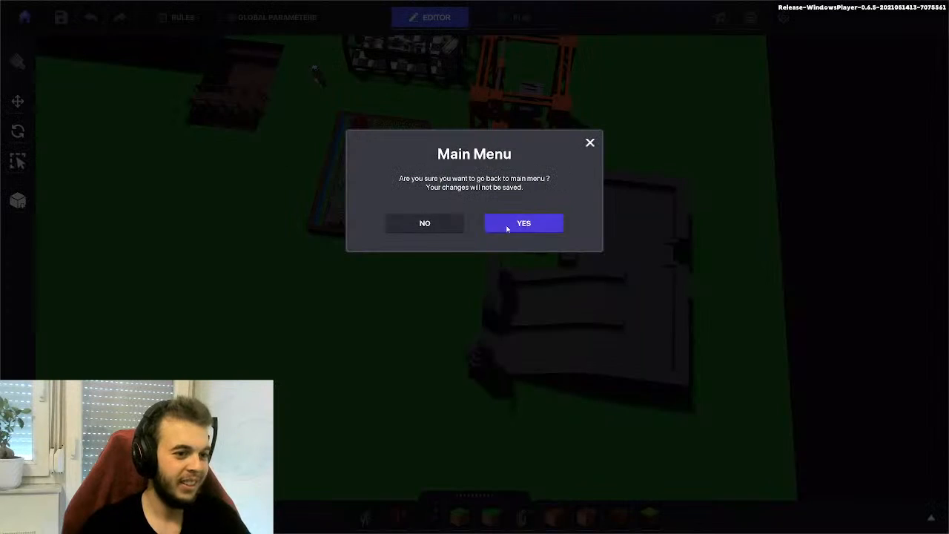
{"action": "left_click", "coordinate": [509, 224]}
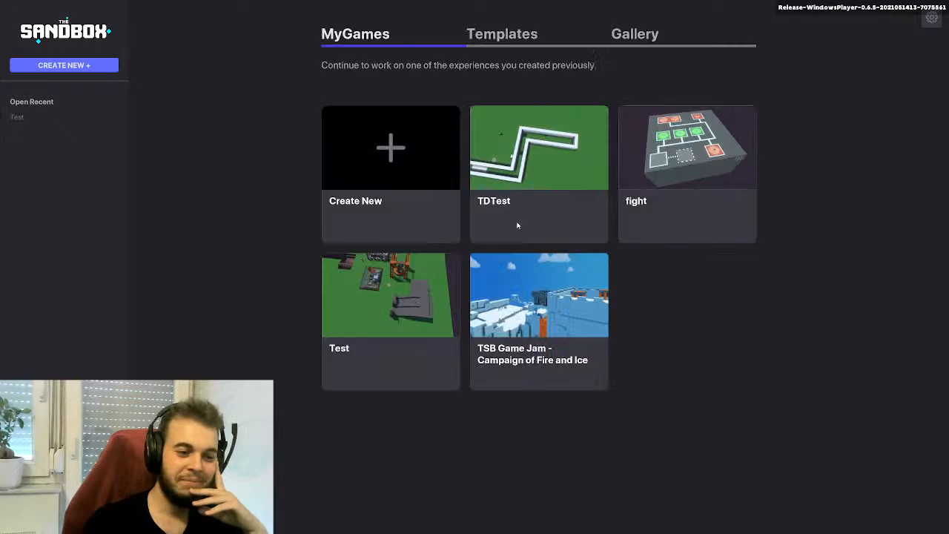
{"action": "left_click", "coordinate": [361, 319]}
{"action": "left_click", "coordinate": [496, 366]}
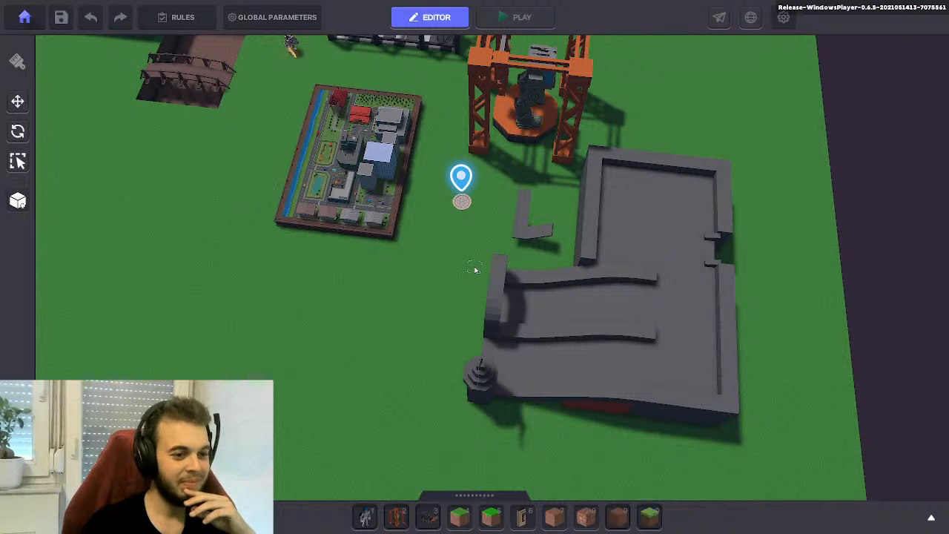
{"action": "key", "text": "Tab"}
{"action": "key", "text": "Tab"}
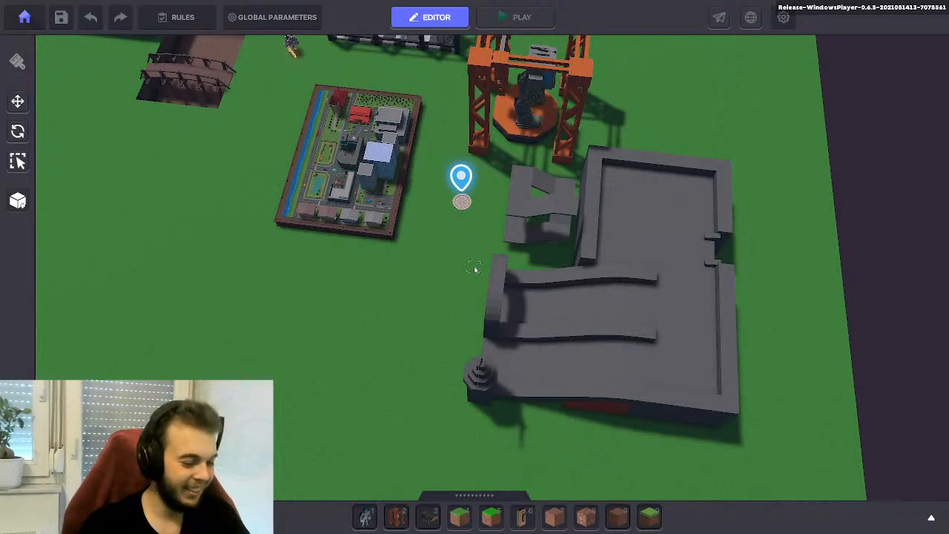
{"action": "key", "text": "Tab"}
{"action": "key", "text": "w"}
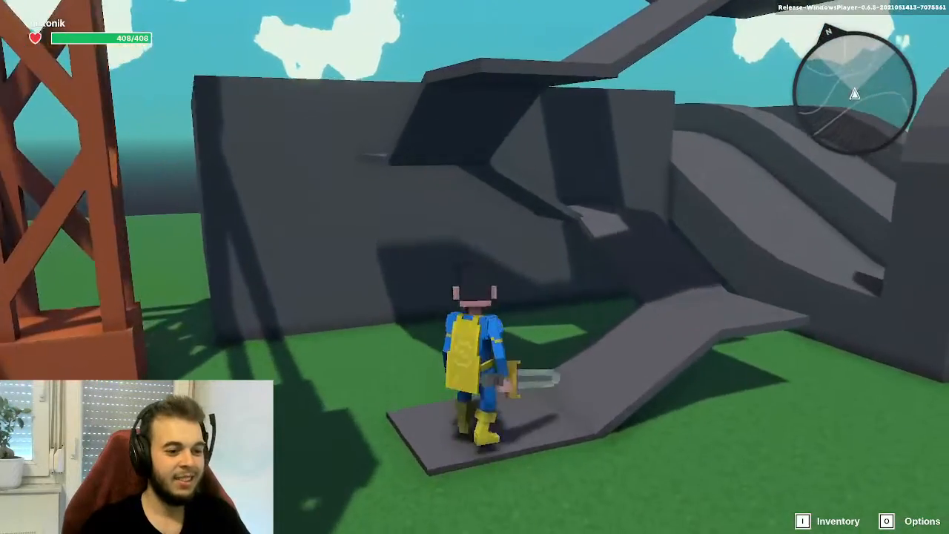
{"action": "key", "text": "space"}
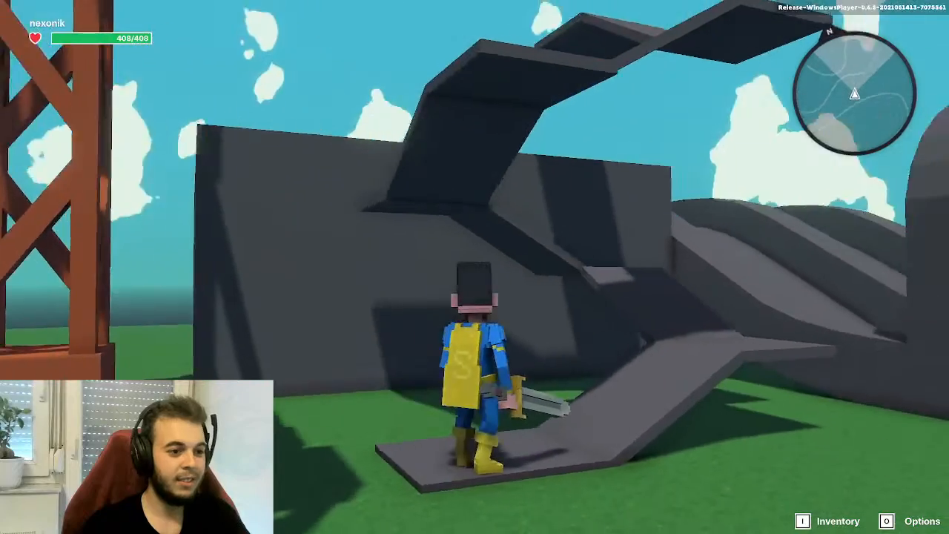
{"action": "key", "text": "a"}
{"action": "key", "text": "w"}
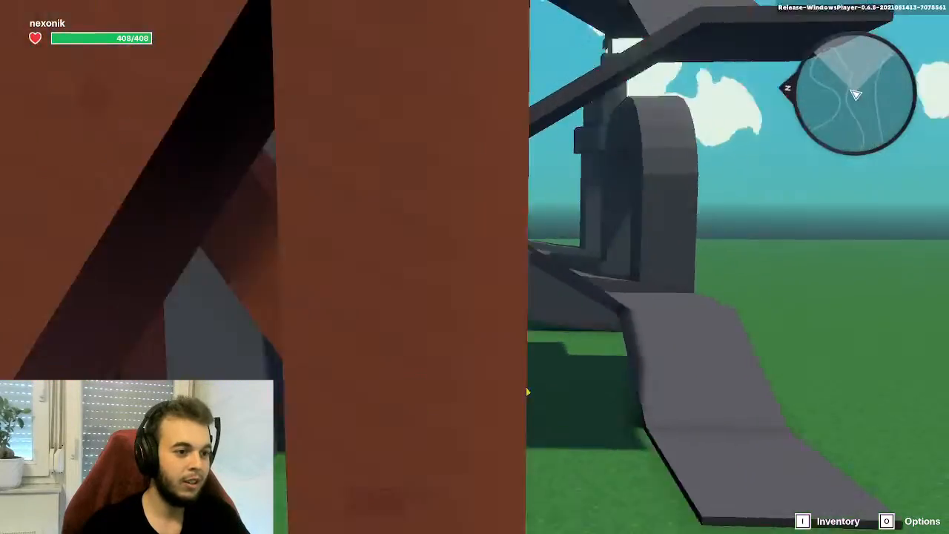
{"action": "key", "text": "w"}
{"action": "key", "text": "d"}
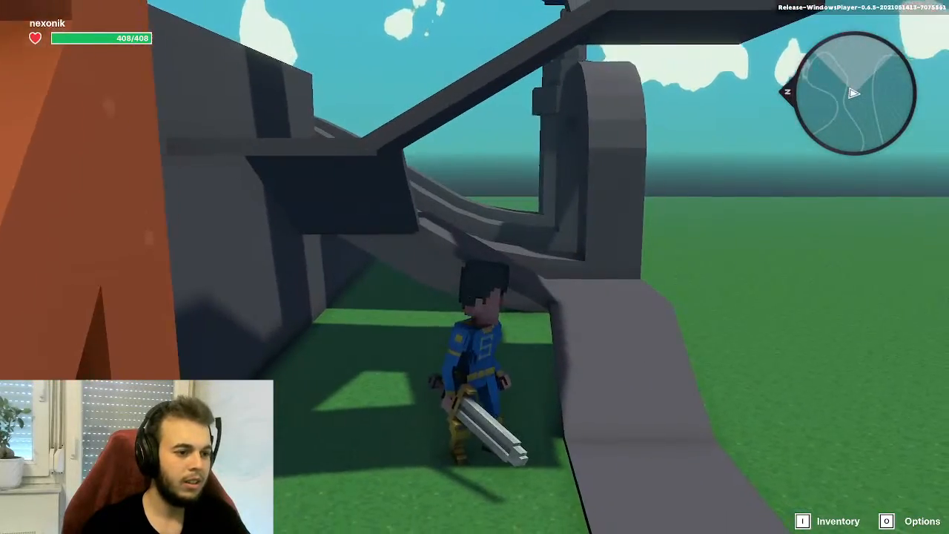
{"action": "key", "text": "w"}
{"action": "key", "text": "s"}
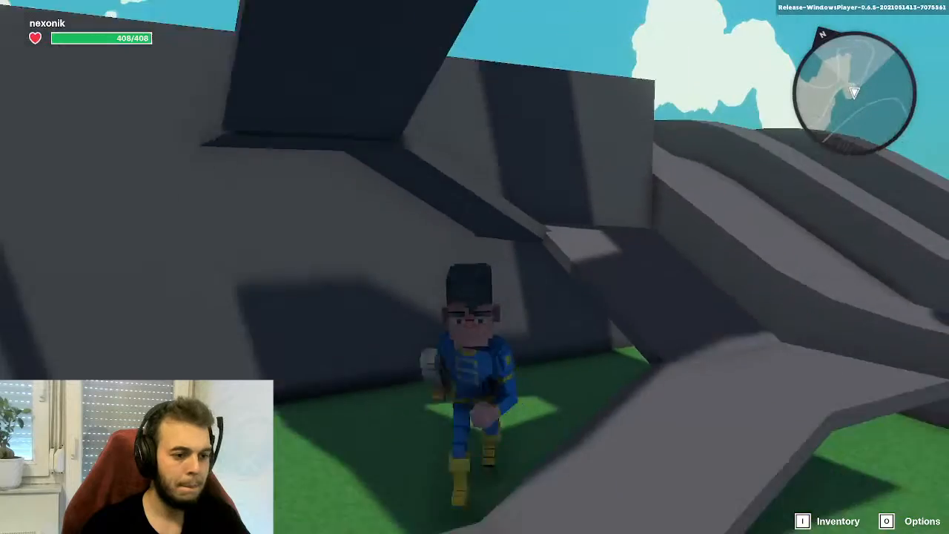
{"action": "key", "text": "a"}
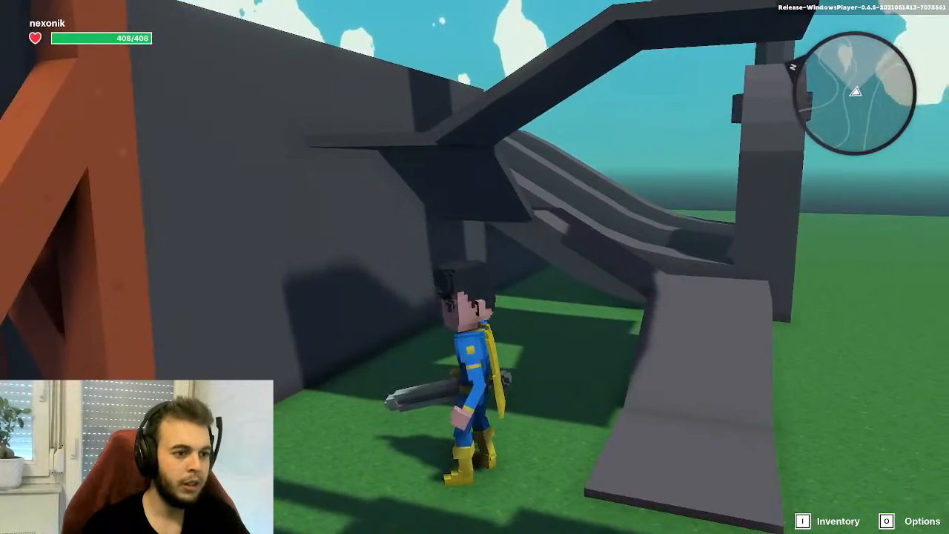
{"action": "key", "text": "w"}
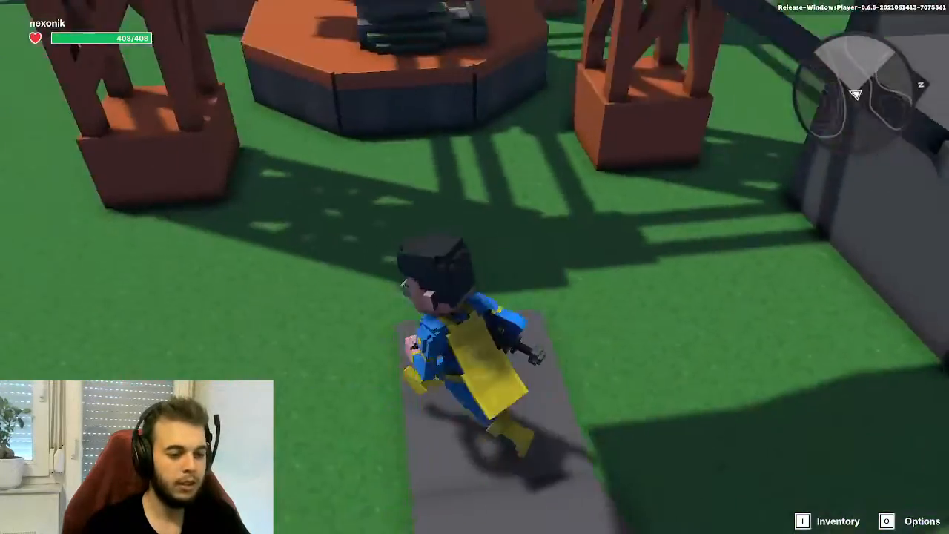
{"action": "key", "text": "w"}
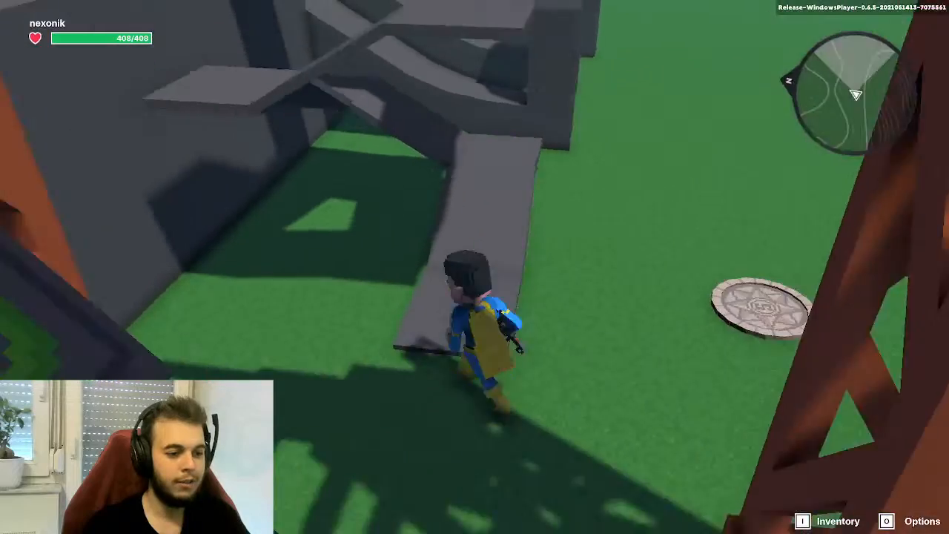
{"action": "key", "text": "w"}
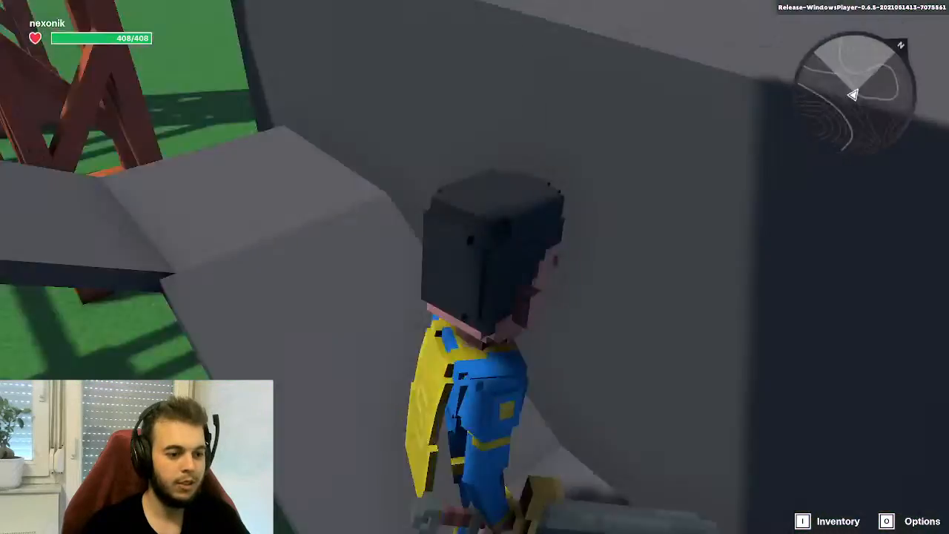
{"action": "key", "text": "w"}
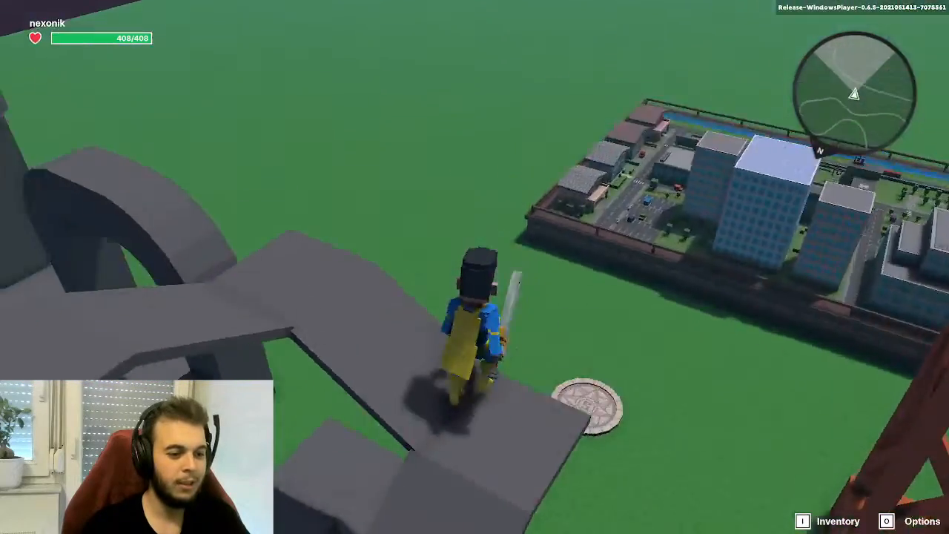
{"action": "key", "text": "w"}
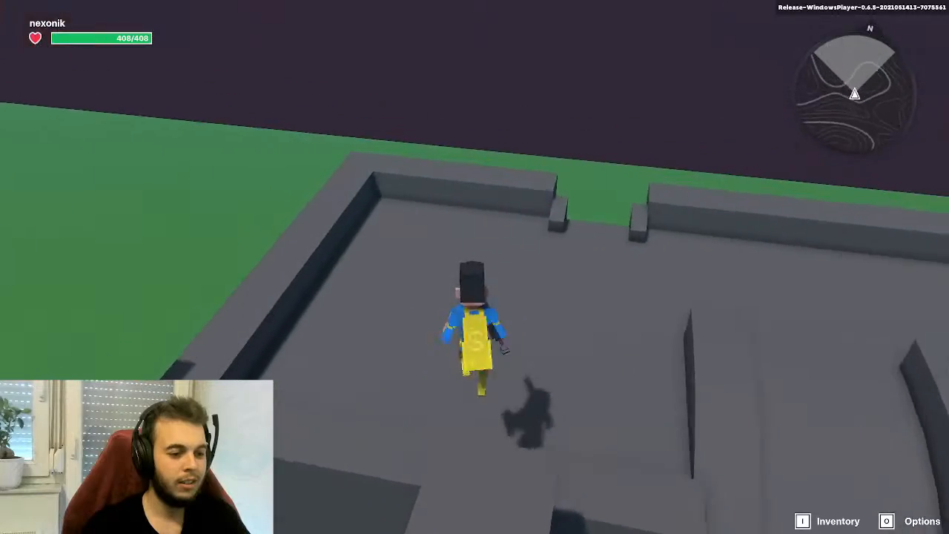
{"action": "key", "text": "w"}
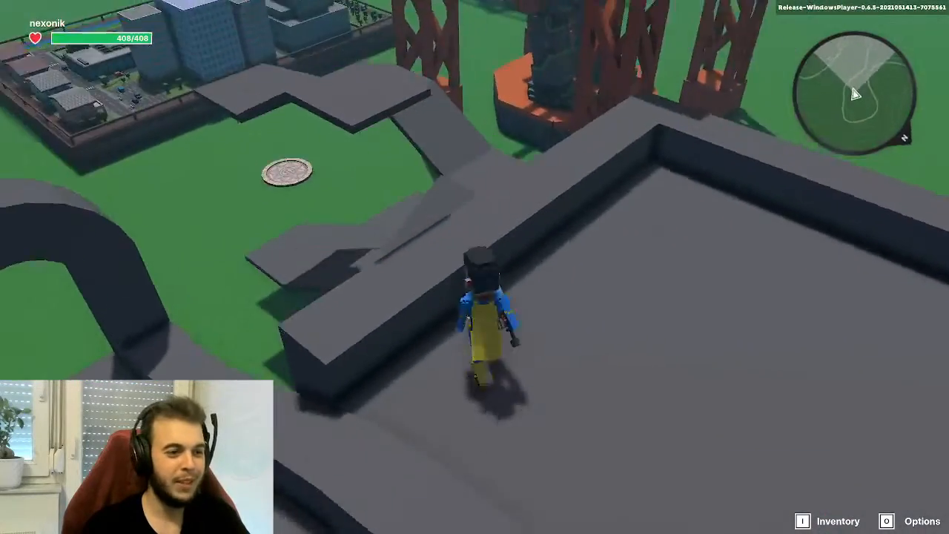
{"action": "key", "text": "w"}
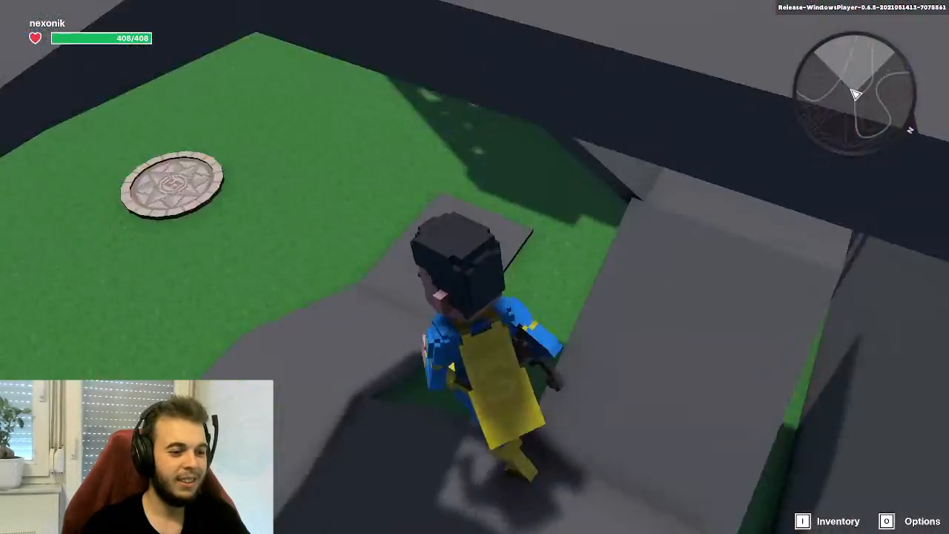
{"action": "key", "text": "a"}
{"action": "key", "text": "a"}
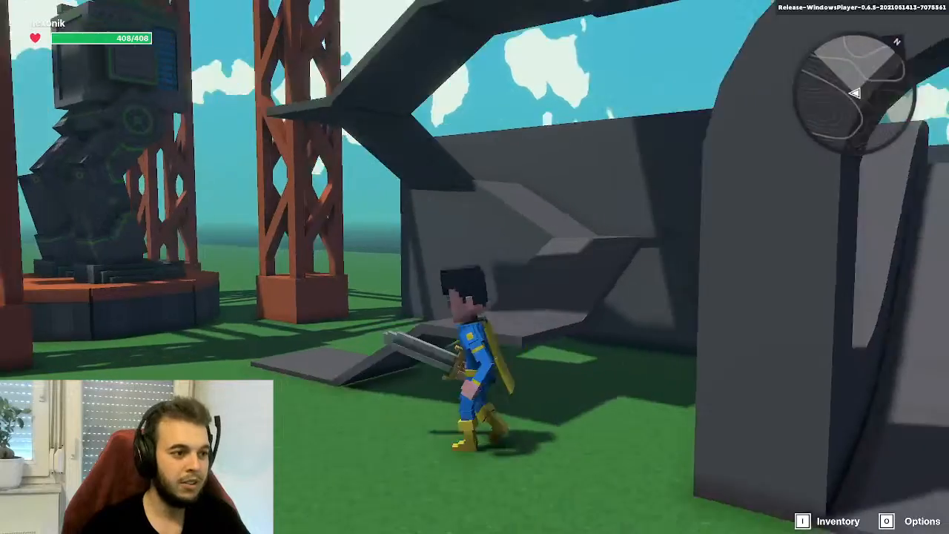
{"action": "key", "text": "w"}
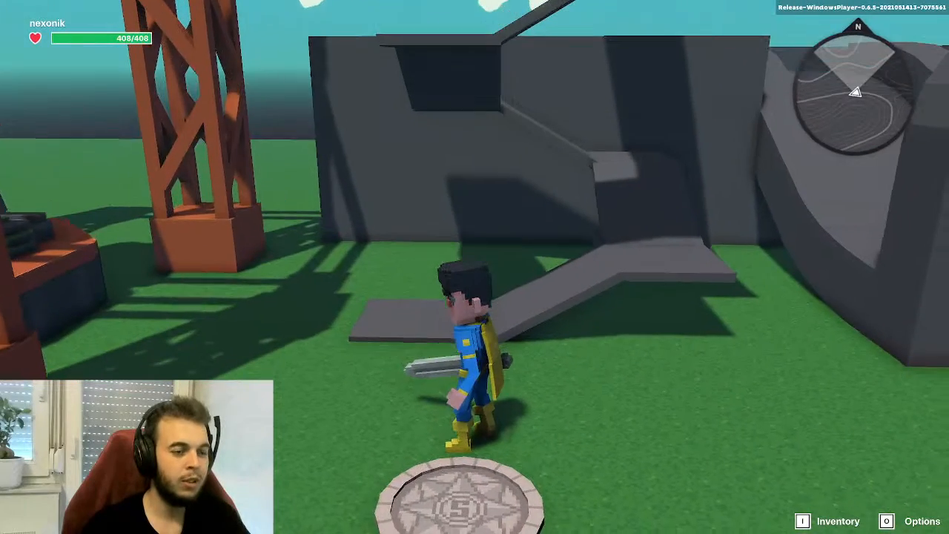
- Leave play mode and go back to the Game Maker main menu
{"action": "key", "text": "Escape"}
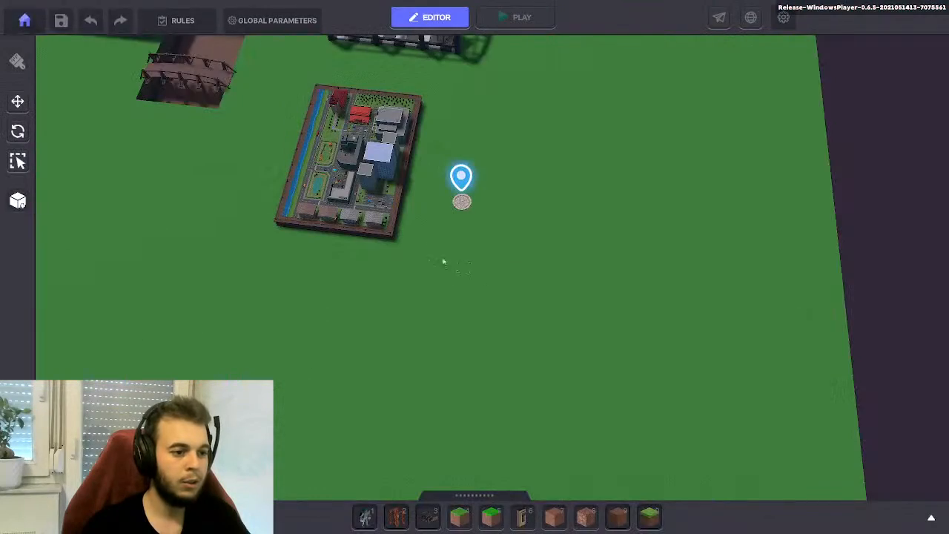
{"action": "left_click", "coordinate": [24, 16]}
{"action": "left_click", "coordinate": [538, 219]}
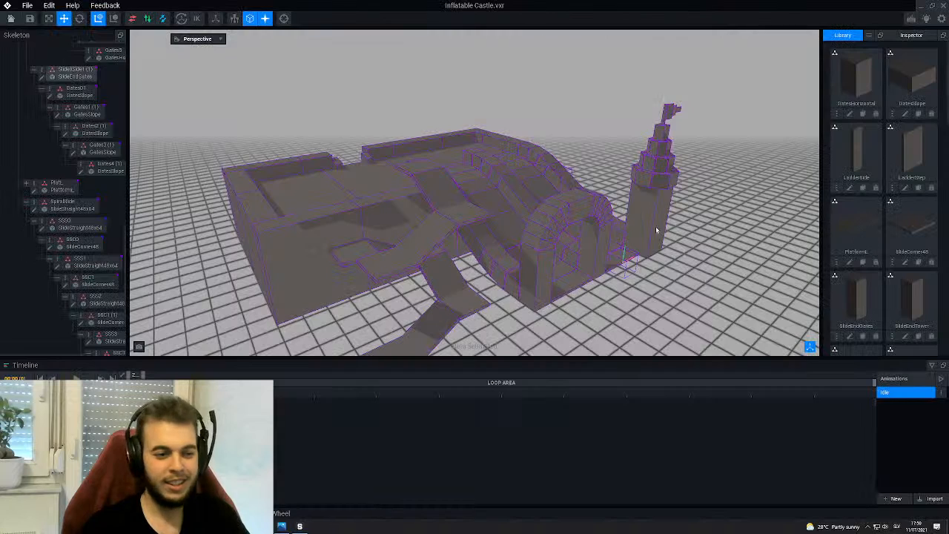
- Select the diagonal slide beam and orbit around the slide to inspect it from several angles
{"action": "right_click_drag", "start_coordinate": [467, 239], "coordinate": [424, 235]}
{"action": "scroll", "coordinate": [422, 235], "scroll_direction": "up", "scroll_amount": 5}
{"action": "middle_click_drag", "start_coordinate": [422, 235], "coordinate": [454, 221]}
{"action": "scroll", "coordinate": [345, 175], "scroll_direction": "up", "scroll_amount": 3}
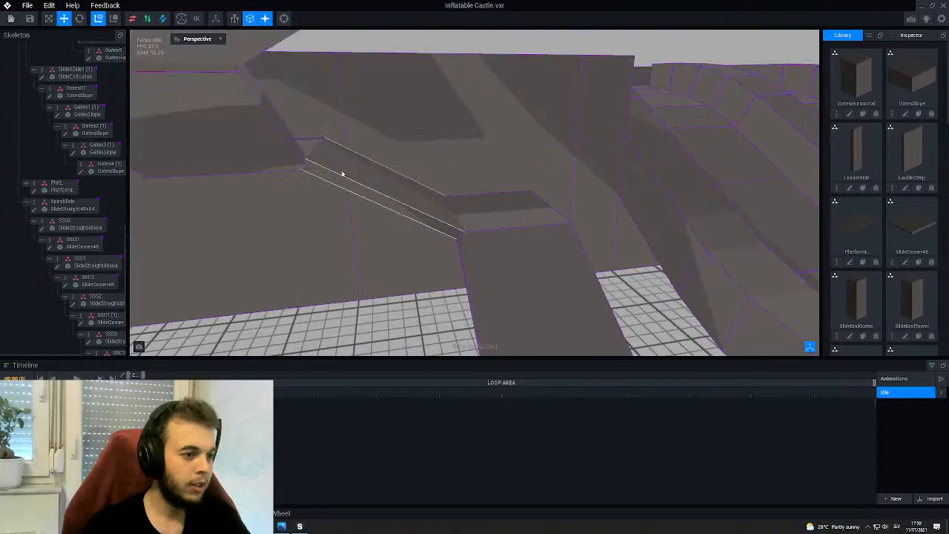
{"action": "middle_click_drag", "start_coordinate": [343, 174], "coordinate": [412, 189]}
{"action": "right_click_drag", "start_coordinate": [330, 171], "coordinate": [521, 238]}
{"action": "left_click", "coordinate": [426, 154]}
{"action": "scroll", "coordinate": [383, 239], "scroll_direction": "up", "scroll_amount": 4}
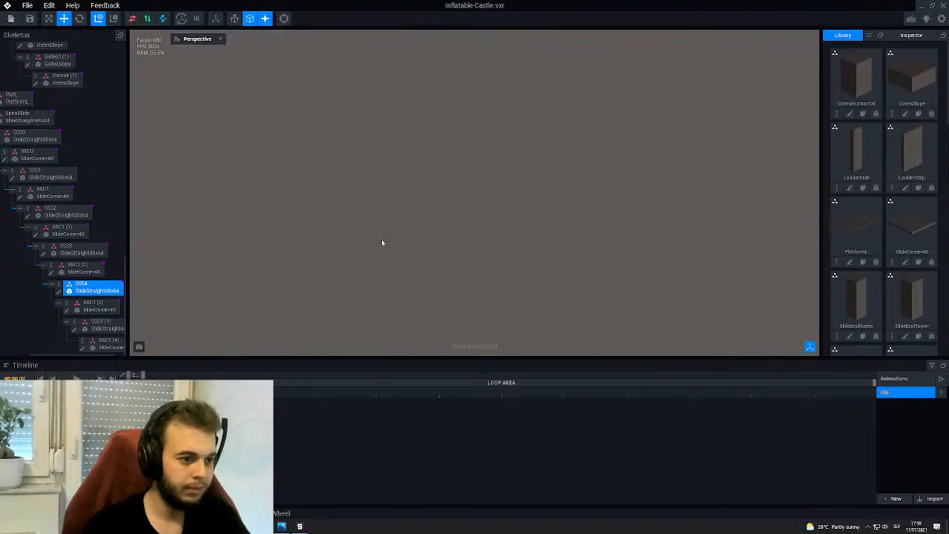
{"action": "scroll", "coordinate": [382, 239], "scroll_direction": "down", "scroll_amount": 2}
{"action": "scroll", "coordinate": [276, 230], "scroll_direction": "down", "scroll_amount": 3}
{"action": "right_click_drag", "start_coordinate": [282, 230], "coordinate": [319, 271]}
{"action": "scroll", "coordinate": [327, 270], "scroll_direction": "up", "scroll_amount": 2}
{"action": "scroll", "coordinate": [319, 271], "scroll_direction": "up", "scroll_amount": 3}
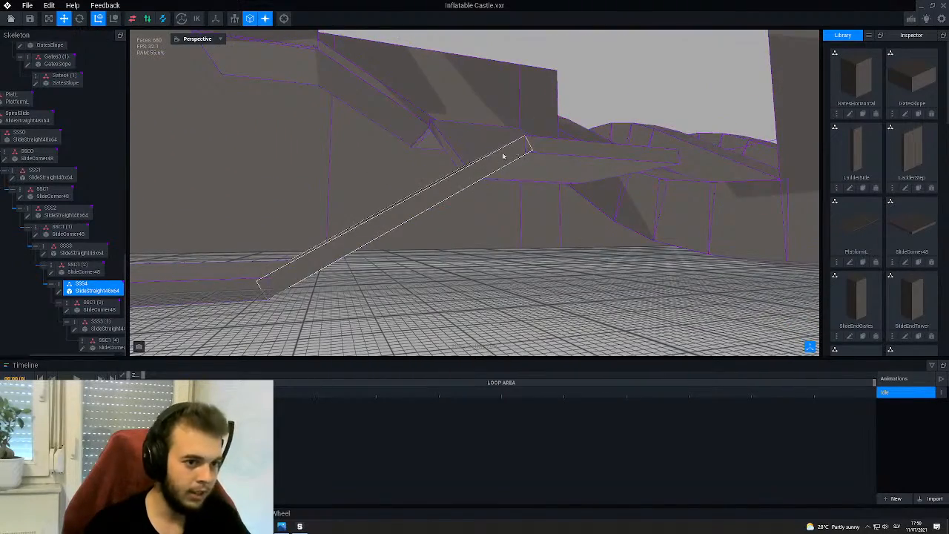
{"action": "right_click_drag", "start_coordinate": [502, 155], "coordinate": [542, 138]}
{"action": "scroll", "coordinate": [523, 153], "scroll_direction": "up", "scroll_amount": 2}
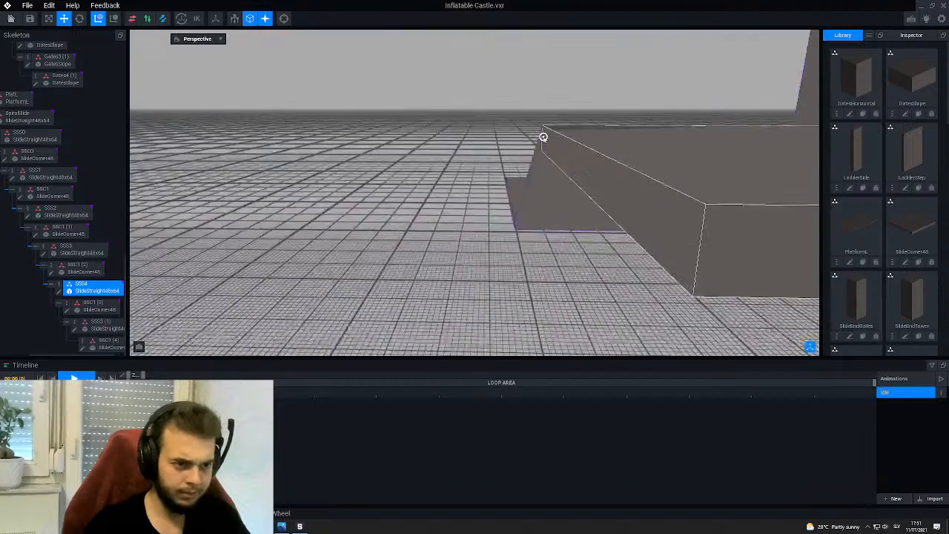
{"action": "middle_click_drag", "start_coordinate": [775, 339], "coordinate": [356, 282]}
{"action": "right_click_drag", "start_coordinate": [356, 282], "coordinate": [223, 286]}
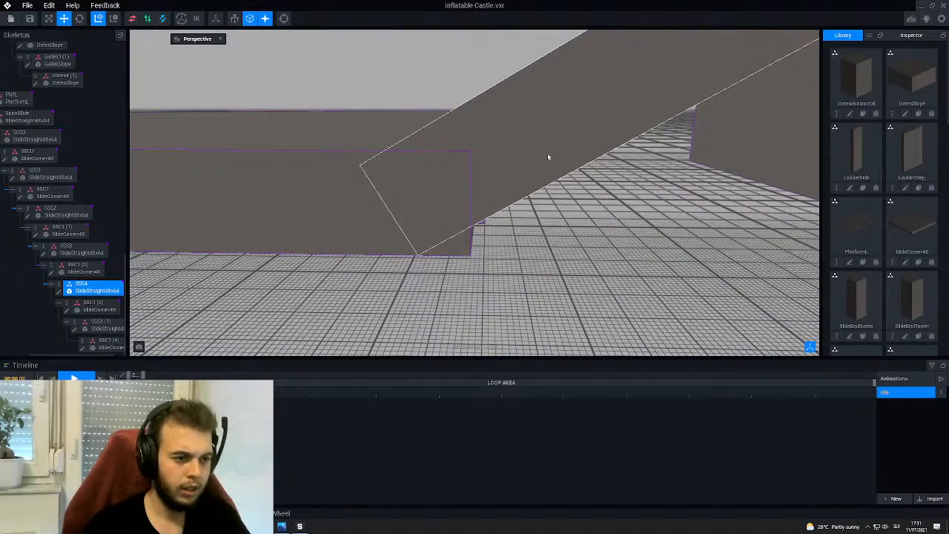
{"action": "scroll", "coordinate": [548, 157], "scroll_direction": "down", "scroll_amount": 2}
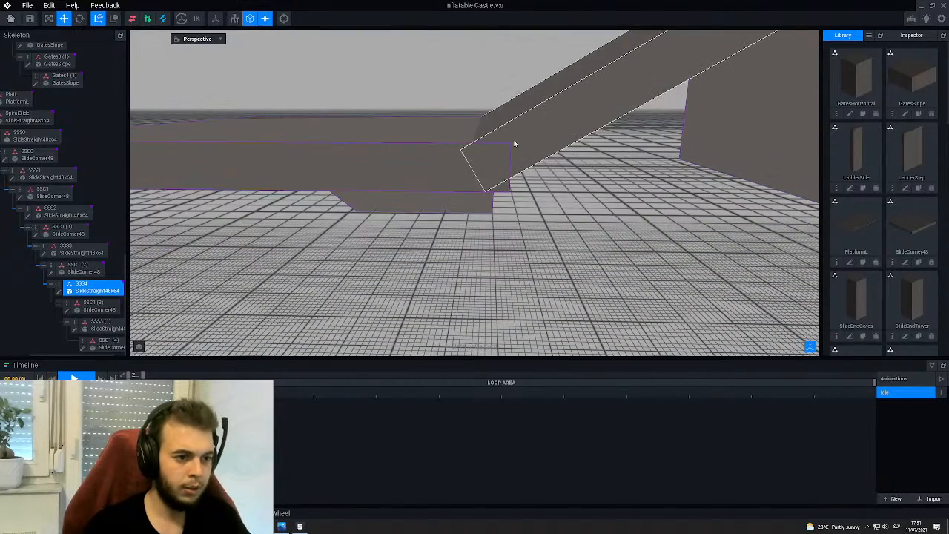
- Switch to the rotate tool and view the slide pieces from inside the castle
{"action": "left_click", "coordinate": [79, 19]}
{"action": "scroll", "coordinate": [524, 134], "scroll_direction": "down", "scroll_amount": 2}
{"action": "scroll", "coordinate": [522, 135], "scroll_direction": "down", "scroll_amount": 3}
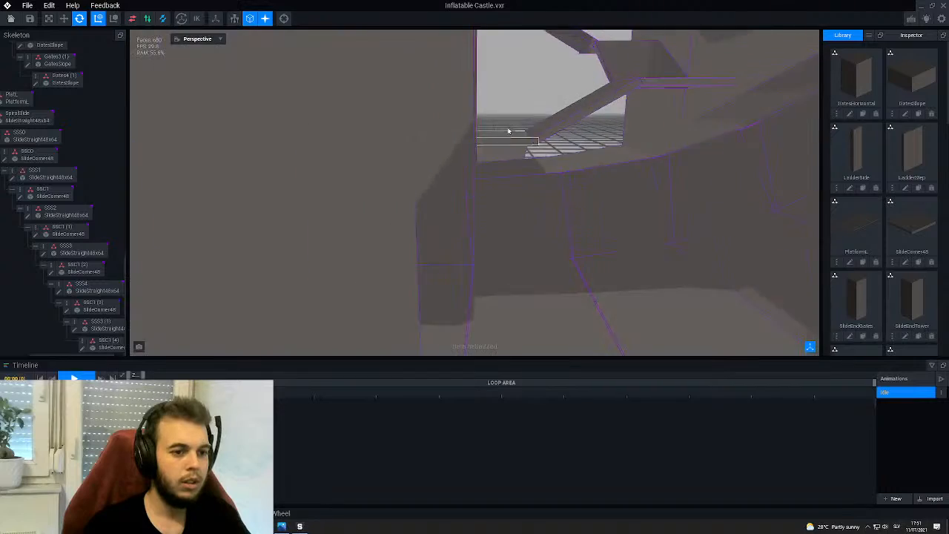
{"action": "right_click_drag", "start_coordinate": [510, 132], "coordinate": [543, 137]}
{"action": "middle_click_drag", "start_coordinate": [543, 137], "coordinate": [524, 205]}
{"action": "scroll", "coordinate": [523, 203], "scroll_direction": "down", "scroll_amount": 5}
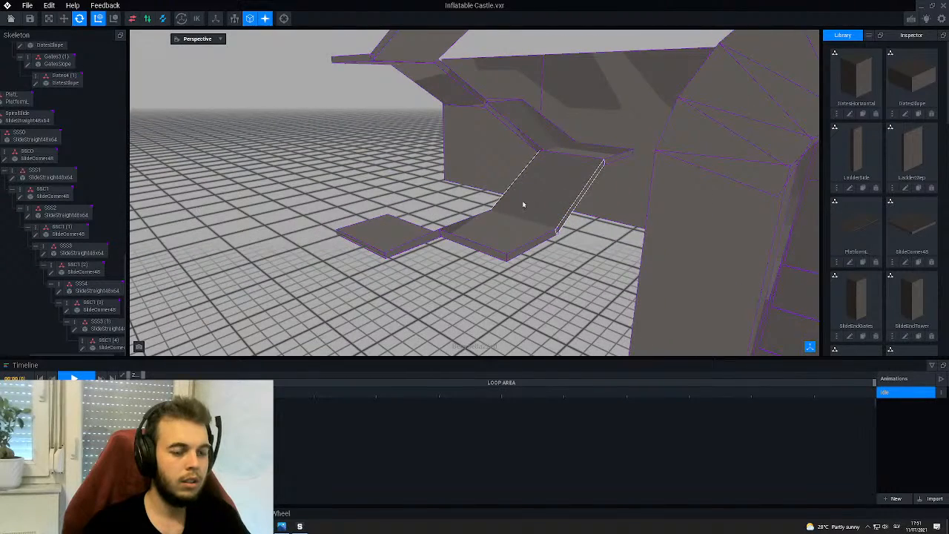
- Save the project, return to the home screen, and reopen Inflatable Castle.vxr from Recent Files
{"action": "left_click", "coordinate": [11, 18]}
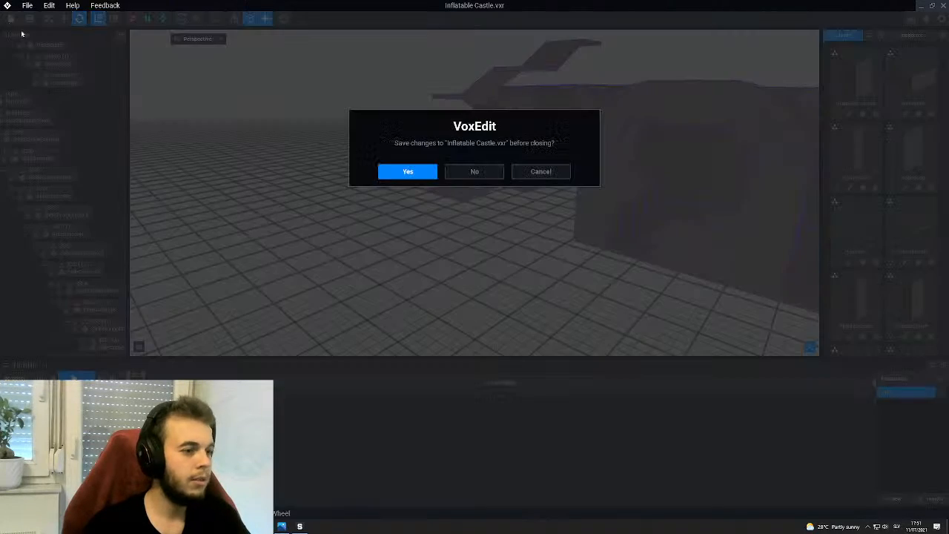
{"action": "left_click", "coordinate": [398, 175]}
{"action": "left_click", "coordinate": [183, 160]}
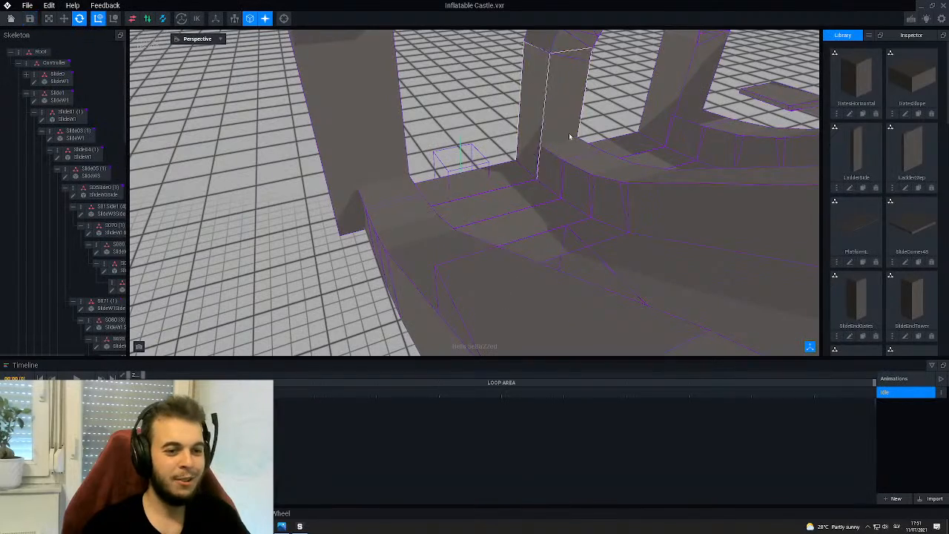
- Lay slide piece SSS1 flat, shift it along X, and tilt it back up about 20°
{"action": "right_click_drag", "start_coordinate": [576, 165], "coordinate": [593, 178]}
{"action": "scroll", "coordinate": [594, 178], "scroll_direction": "up", "scroll_amount": 3}
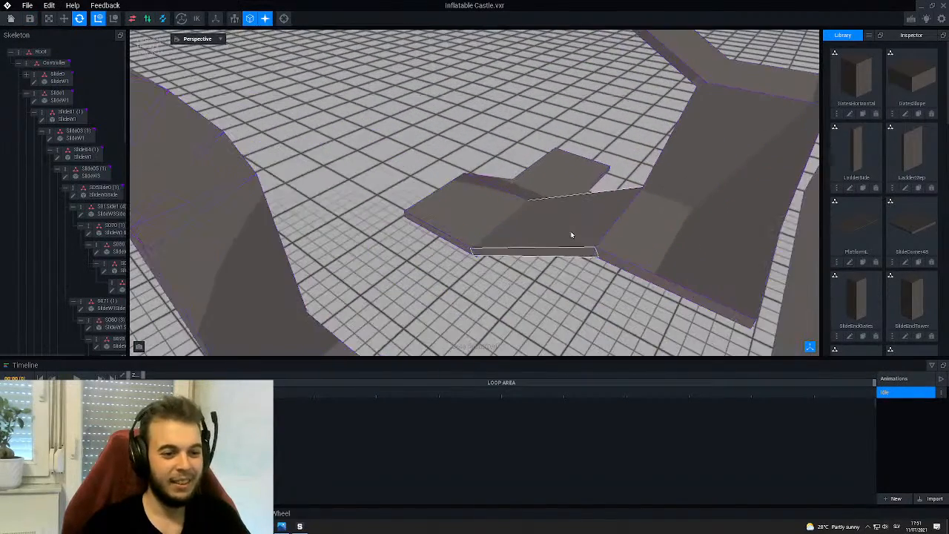
{"action": "left_click", "coordinate": [570, 234]}
{"action": "right_click_drag", "start_coordinate": [568, 235], "coordinate": [566, 232]}
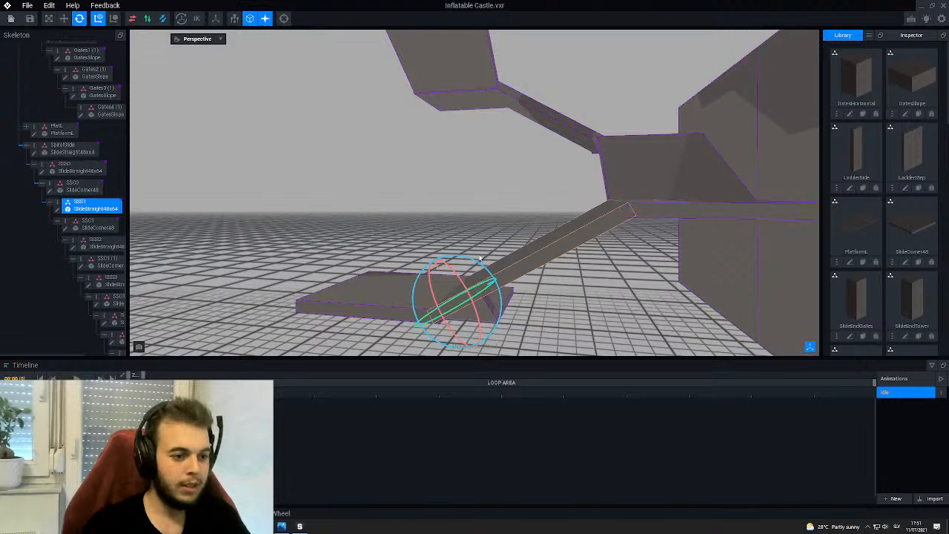
{"action": "left_click_drag", "start_coordinate": [470, 262], "coordinate": [435, 316]}
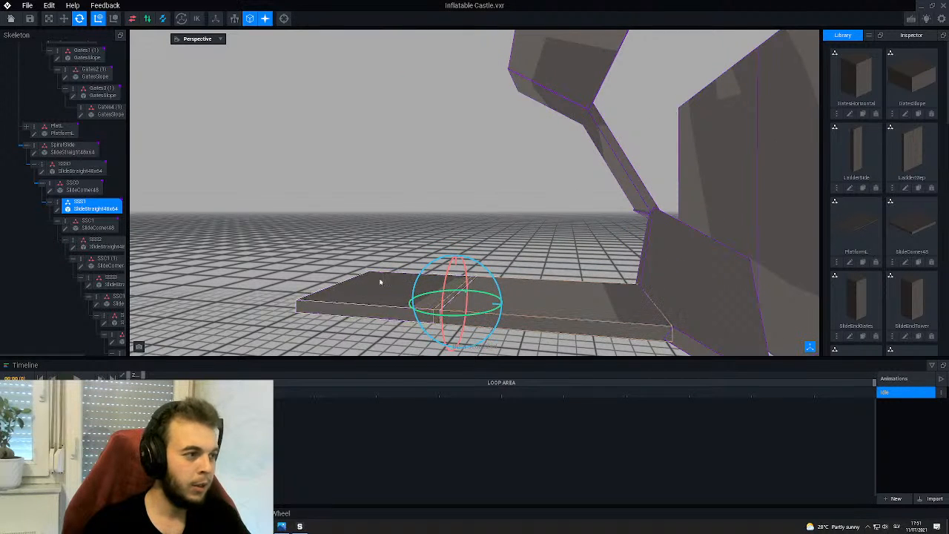
{"action": "key", "text": "w"}
{"action": "mouse_move", "coordinate": [519, 310]}
{"action": "left_mouse_down"}
{"action": "mouse_move", "coordinate": [510, 306]}
{"action": "mouse_move", "coordinate": [519, 304]}
{"action": "left_mouse_up"}
{"action": "left_click", "coordinate": [80, 18]}
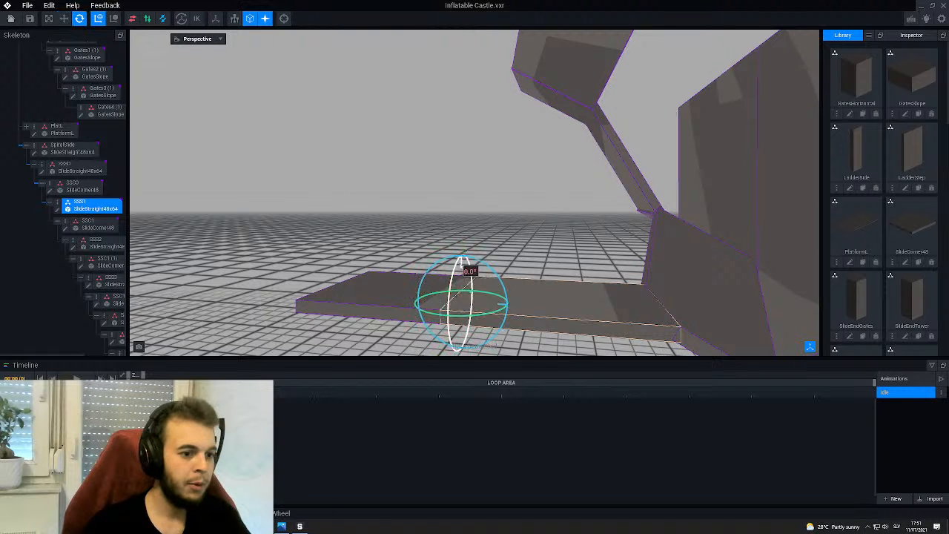
{"action": "left_click_drag", "start_coordinate": [462, 262], "coordinate": [468, 264]}
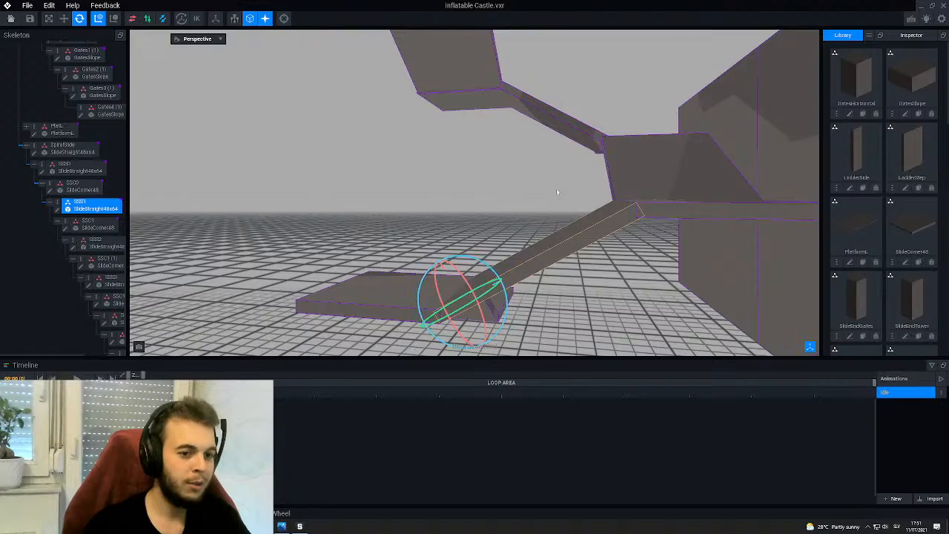
- Orbit around the slide and select the next slide piece, SSS2
{"action": "right_click_drag", "start_coordinate": [566, 231], "coordinate": [566, 231]}
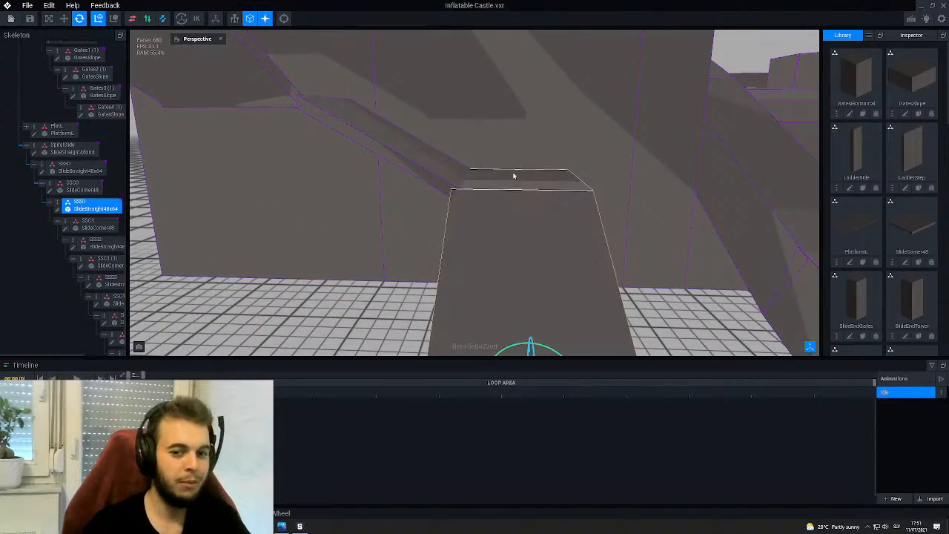
{"action": "right_click_drag", "start_coordinate": [513, 175], "coordinate": [445, 171]}
{"action": "left_click", "coordinate": [451, 197]}
{"action": "scroll", "coordinate": [449, 194], "scroll_direction": "up", "scroll_amount": 4}
- Shift slide piece SSS2 along X to 24.0 and rotate it to 335°
{"action": "key", "text": "w"}
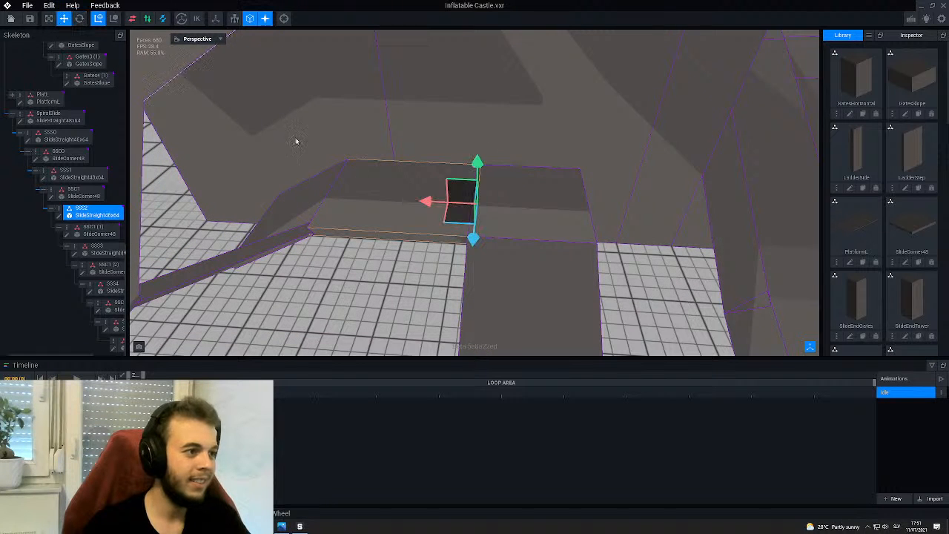
{"action": "left_click_drag", "start_coordinate": [432, 206], "coordinate": [423, 207]}
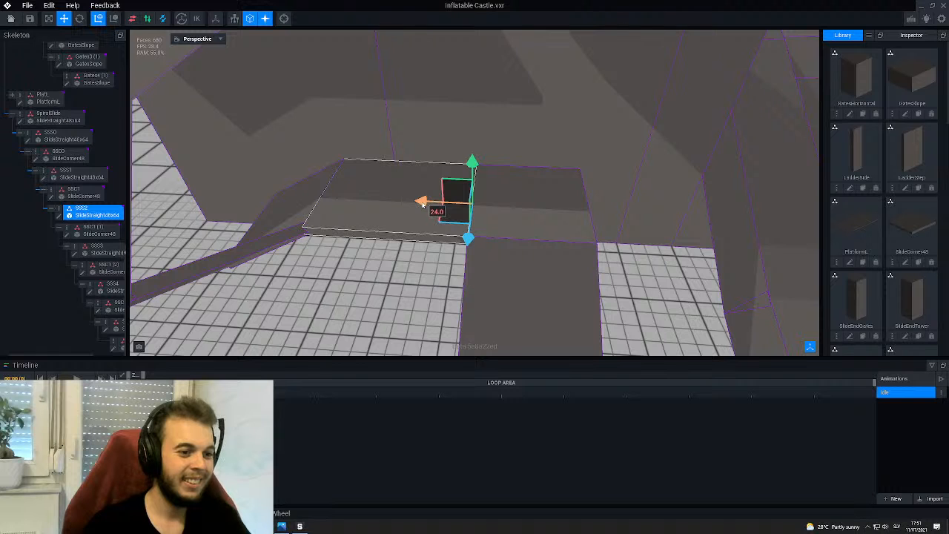
{"action": "right_click_drag", "start_coordinate": [448, 198], "coordinate": [449, 193]}
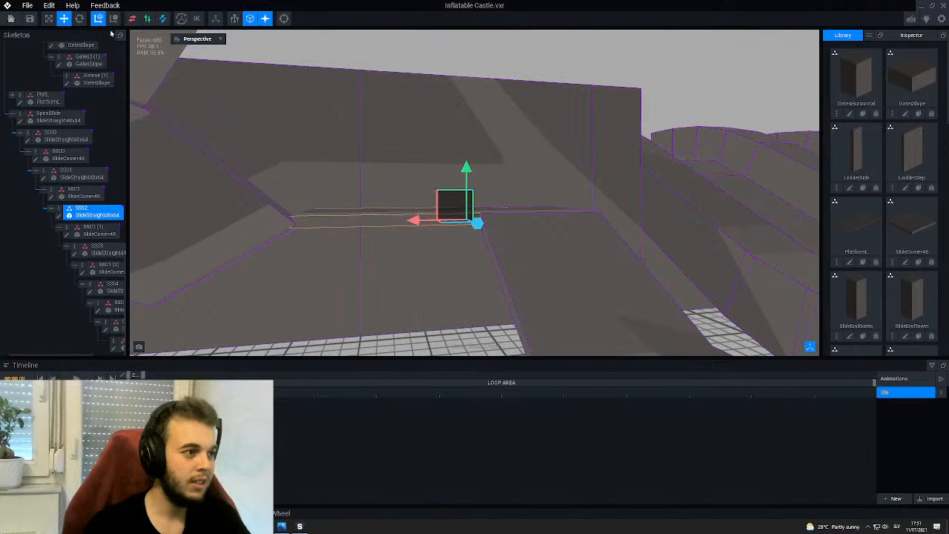
{"action": "left_click", "coordinate": [80, 20]}
{"action": "left_click_drag", "start_coordinate": [454, 182], "coordinate": [462, 181]}
{"action": "scroll", "coordinate": [401, 186], "scroll_direction": "down", "scroll_amount": 3}
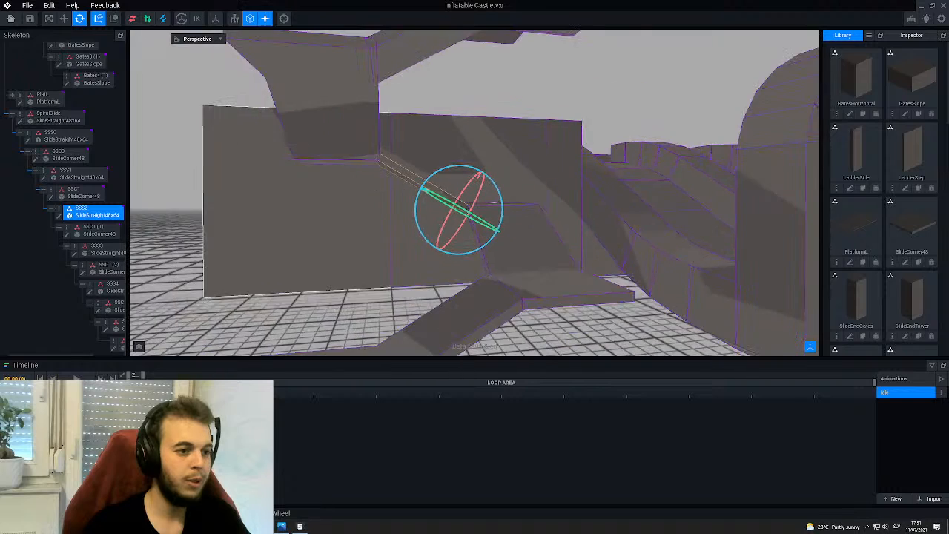
{"action": "right_click_drag", "start_coordinate": [399, 186], "coordinate": [384, 180]}
- Turn slide piece SSS3 horizontal, reposition it, and tilt it to 350°
{"action": "left_click", "coordinate": [479, 151]}
{"action": "scroll", "coordinate": [380, 177], "scroll_direction": "up", "scroll_amount": 3}
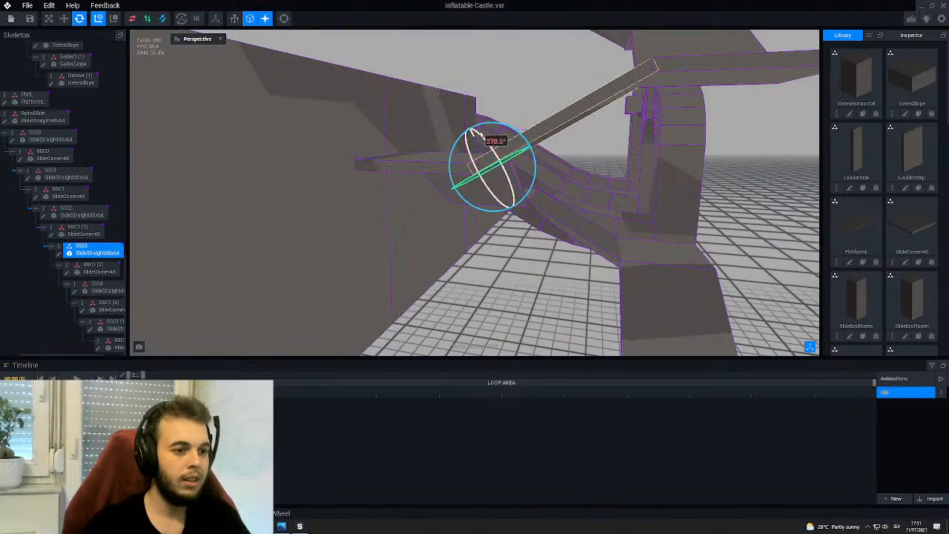
{"action": "left_click_drag", "start_coordinate": [489, 127], "coordinate": [509, 138]}
{"action": "key", "text": "w"}
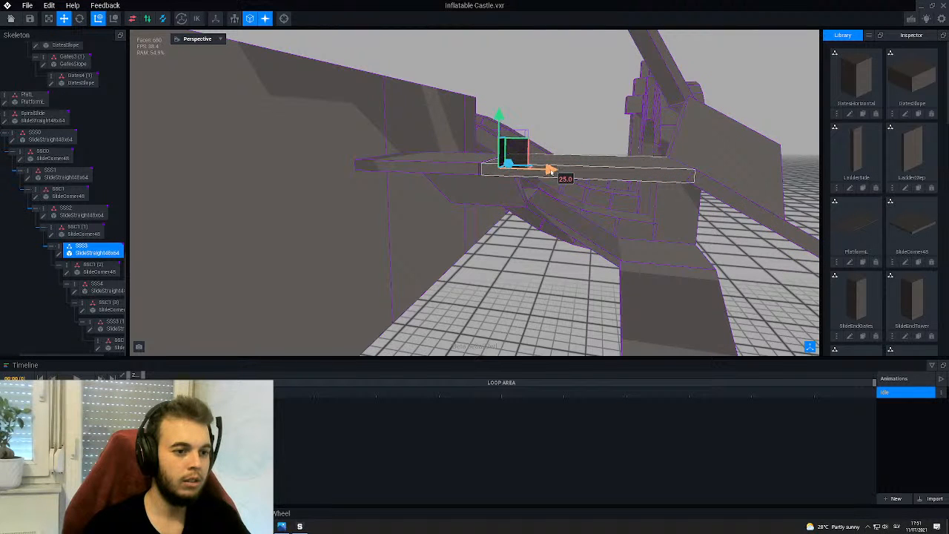
{"action": "key", "text": "e"}
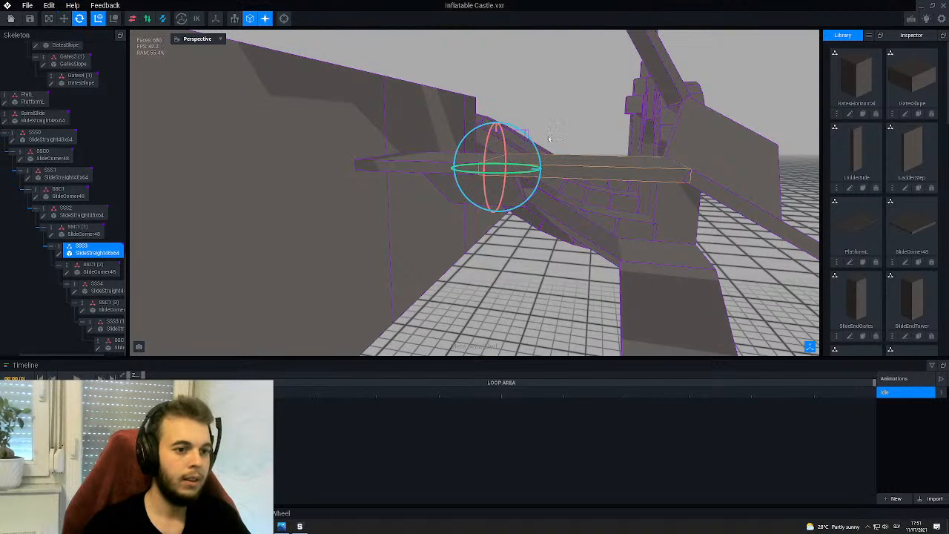
{"action": "left_click_drag", "start_coordinate": [541, 147], "coordinate": [520, 133]}
{"action": "right_click_drag", "start_coordinate": [561, 92], "coordinate": [522, 131]}
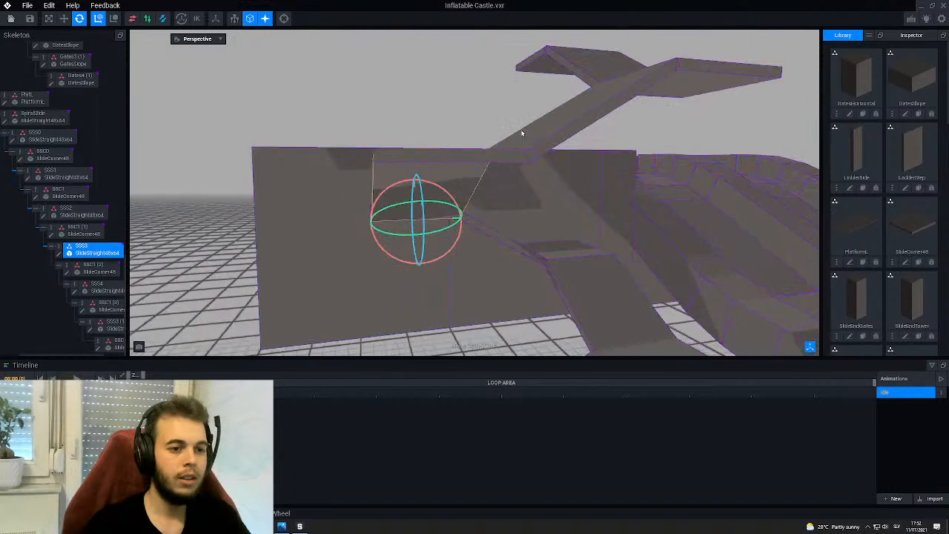
{"action": "middle_click_drag", "start_coordinate": [529, 126], "coordinate": [492, 163]}
{"action": "left_click", "coordinate": [476, 193]}
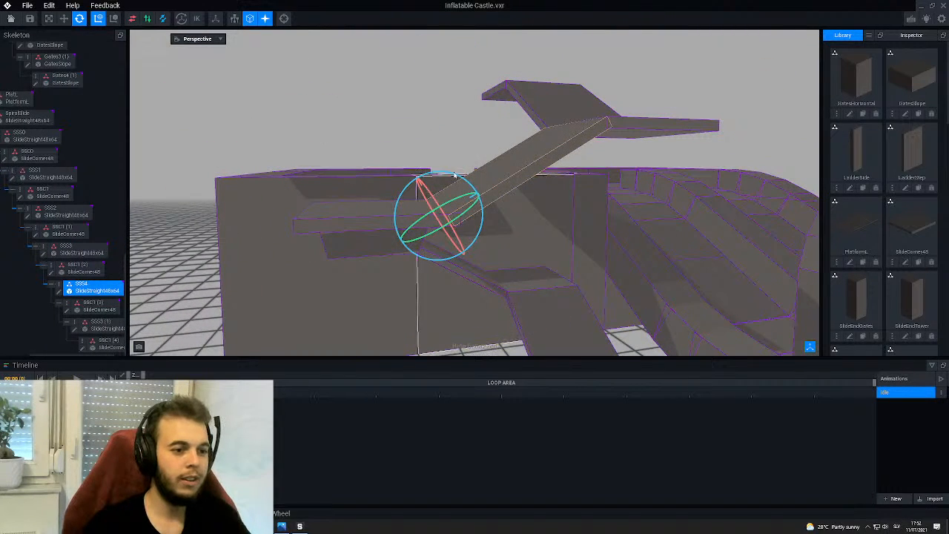
- Tilt slide piece SSS4, move it, and angle it upward to 30°
{"action": "left_click_drag", "start_coordinate": [442, 178], "coordinate": [498, 217]}
{"action": "key", "text": "w"}
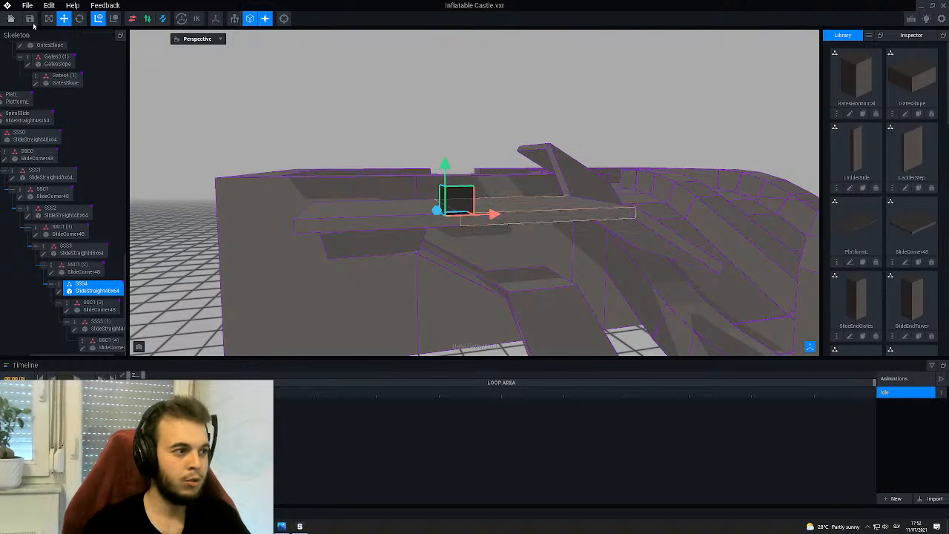
{"action": "left_click", "coordinate": [79, 18]}
{"action": "left_click_drag", "start_coordinate": [464, 175], "coordinate": [444, 169]}
{"action": "right_click_drag", "start_coordinate": [537, 140], "coordinate": [492, 161]}
- Lay SSS3 (1) flat, nudge it along X, tilt it up 30°, and deselect it
{"action": "left_click", "coordinate": [488, 168]}
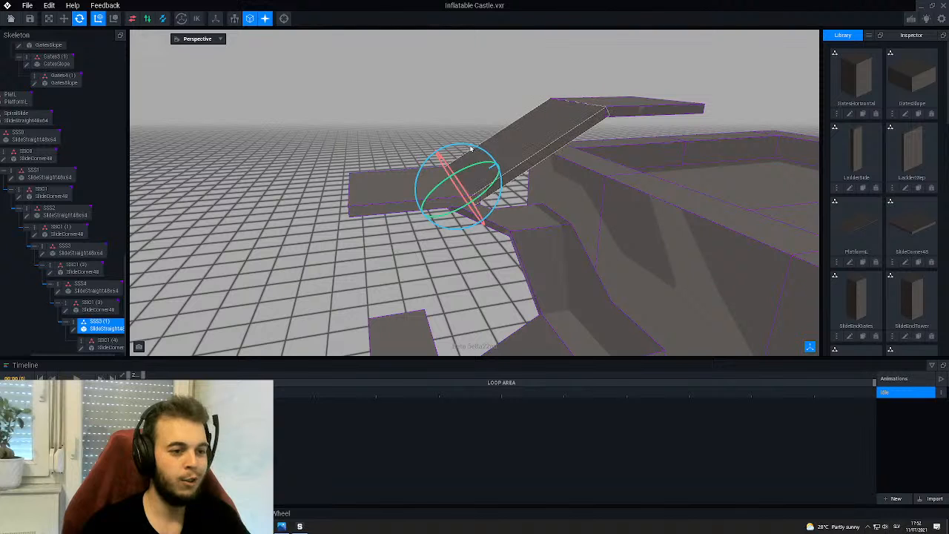
{"action": "left_click_drag", "start_coordinate": [471, 149], "coordinate": [384, 134]}
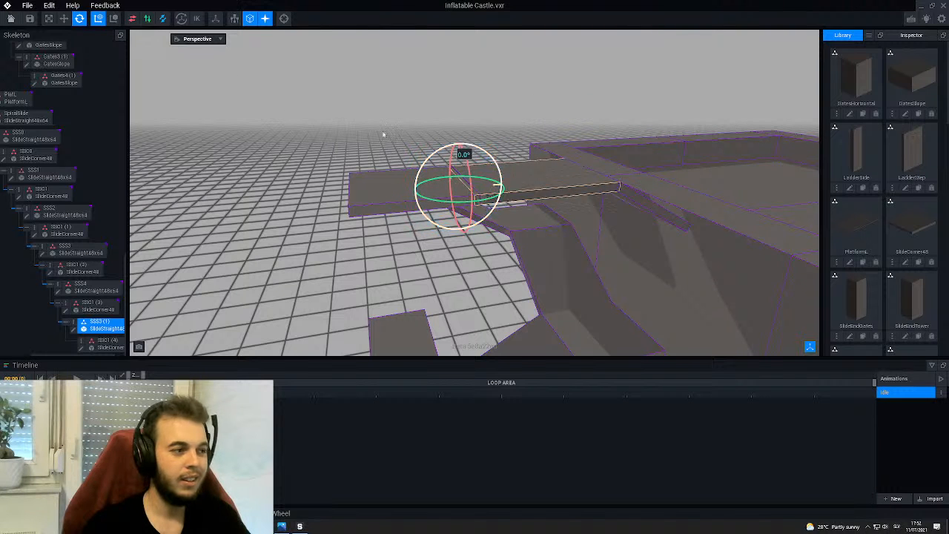
{"action": "key", "text": "w"}
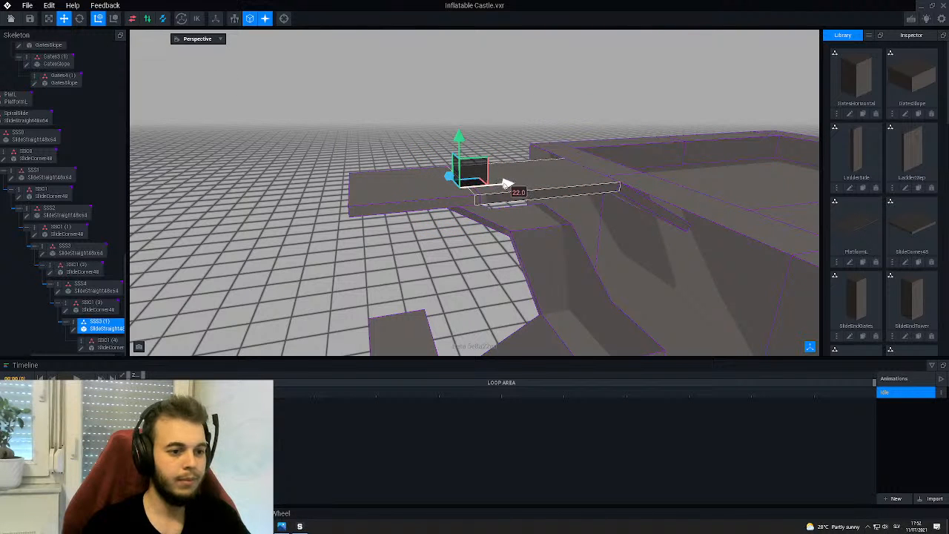
{"action": "left_click_drag", "start_coordinate": [507, 184], "coordinate": [511, 185]}
{"action": "key", "text": "e"}
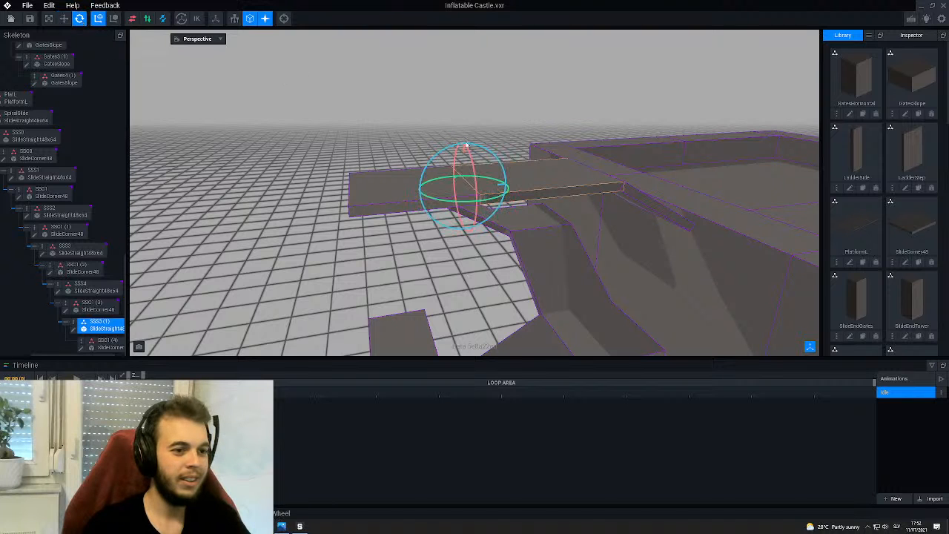
{"action": "left_click_drag", "start_coordinate": [486, 153], "coordinate": [469, 151]}
{"action": "left_click", "coordinate": [396, 102]}
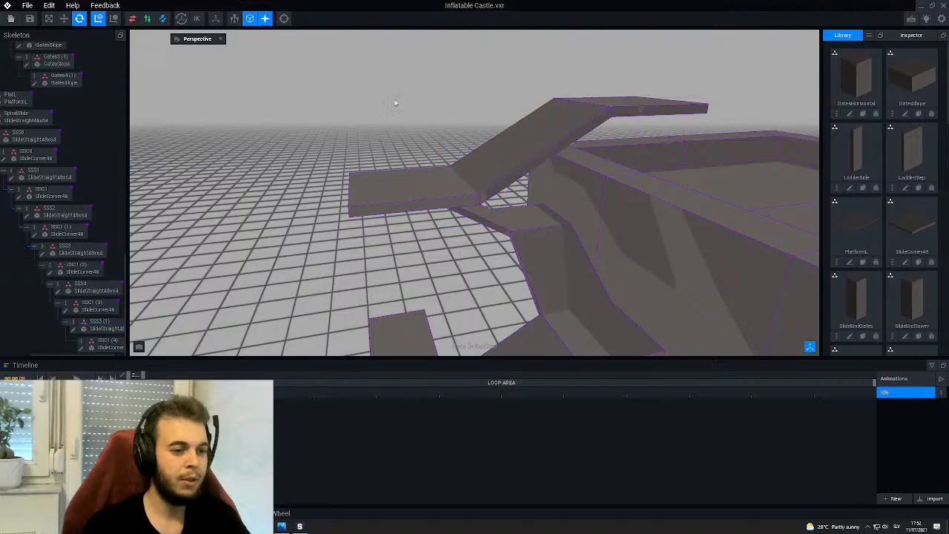
{"action": "scroll", "coordinate": [455, 167], "scroll_direction": "down", "scroll_amount": 5}
{"action": "right_click_drag", "start_coordinate": [455, 167], "coordinate": [456, 168]}
- Save the Inflatable Castle project and orbit in for a higher view of the slide
{"action": "left_click", "coordinate": [31, 18]}
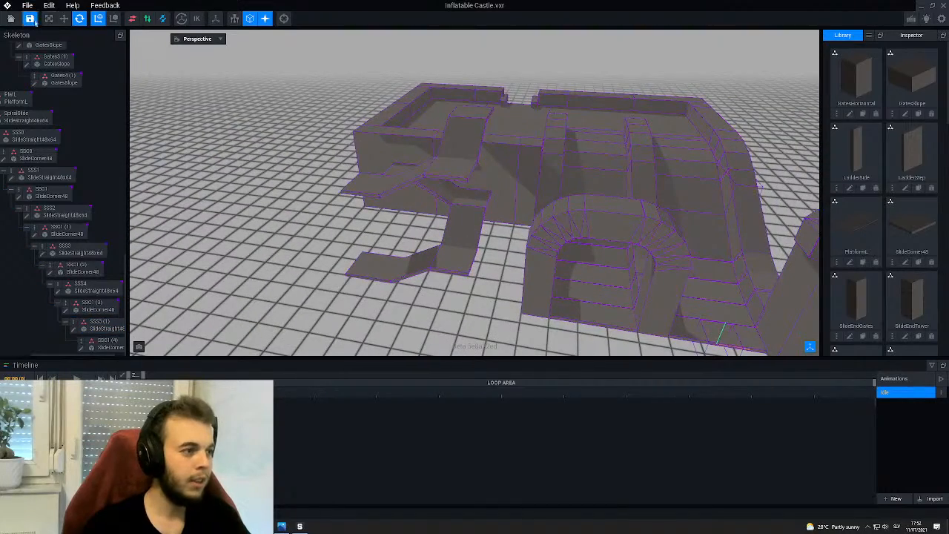
{"action": "right_click_drag", "start_coordinate": [373, 164], "coordinate": [556, 208]}
{"action": "scroll", "coordinate": [522, 264], "scroll_direction": "up", "scroll_amount": 5}
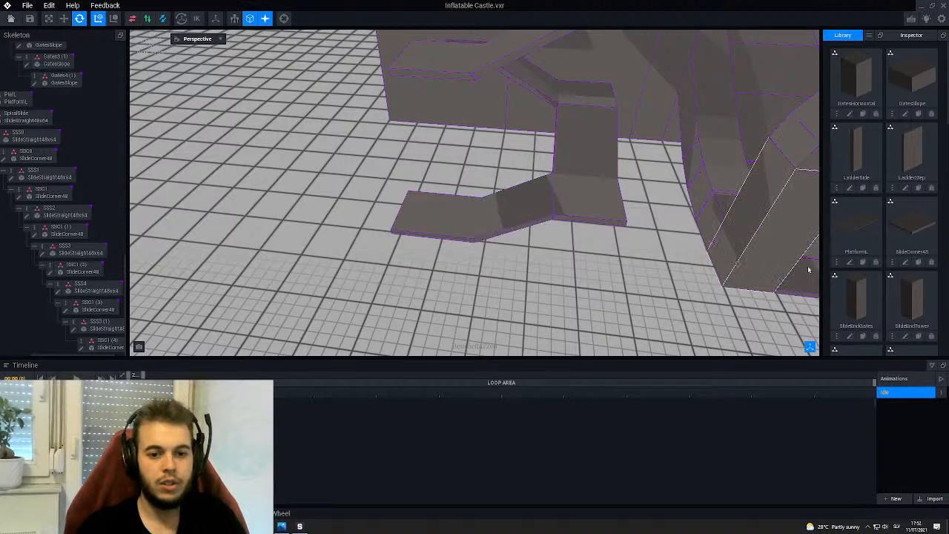
- Clone SlideCorner48 as SlideRail48 and open it in the modeler as a flat 48×4×48 slab
{"action": "left_click", "coordinate": [918, 262]}
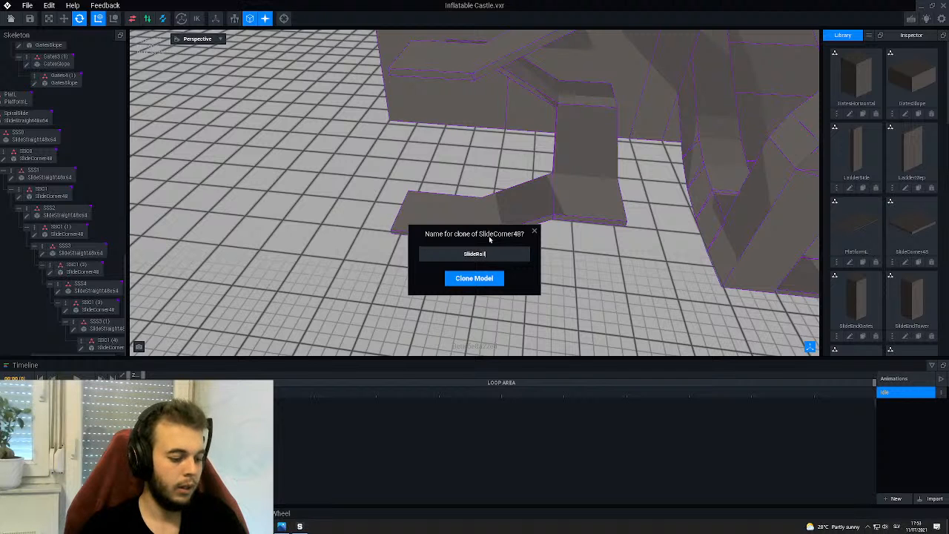
{"action": "key", "text": "Return"}
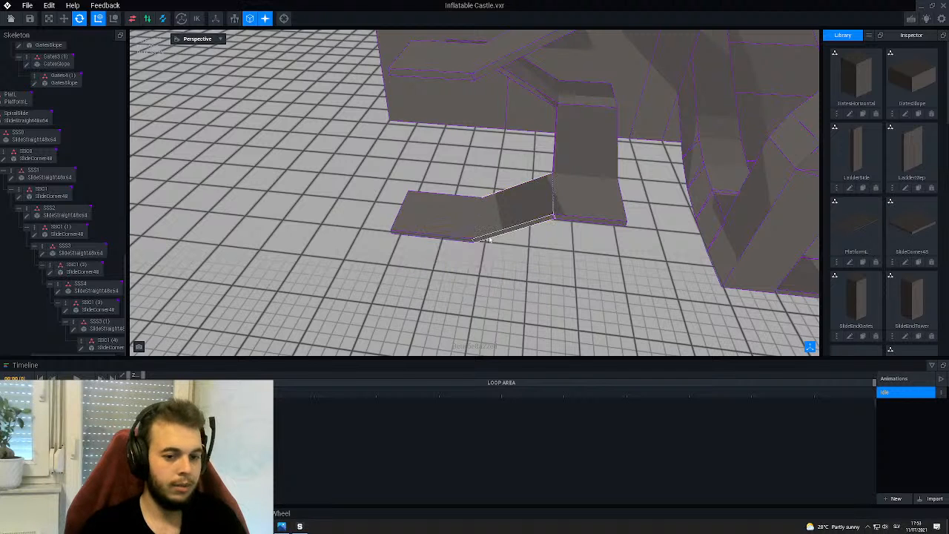
{"action": "scroll", "coordinate": [860, 215], "scroll_direction": "down", "scroll_amount": 1}
{"action": "scroll", "coordinate": [861, 215], "scroll_direction": "down", "scroll_amount": 1}
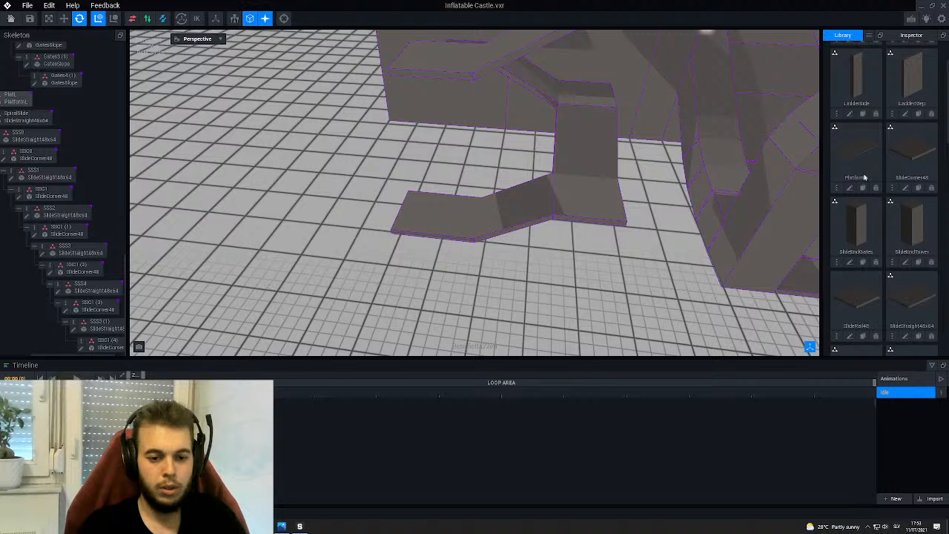
{"action": "scroll", "coordinate": [859, 274], "scroll_direction": "down", "scroll_amount": 1}
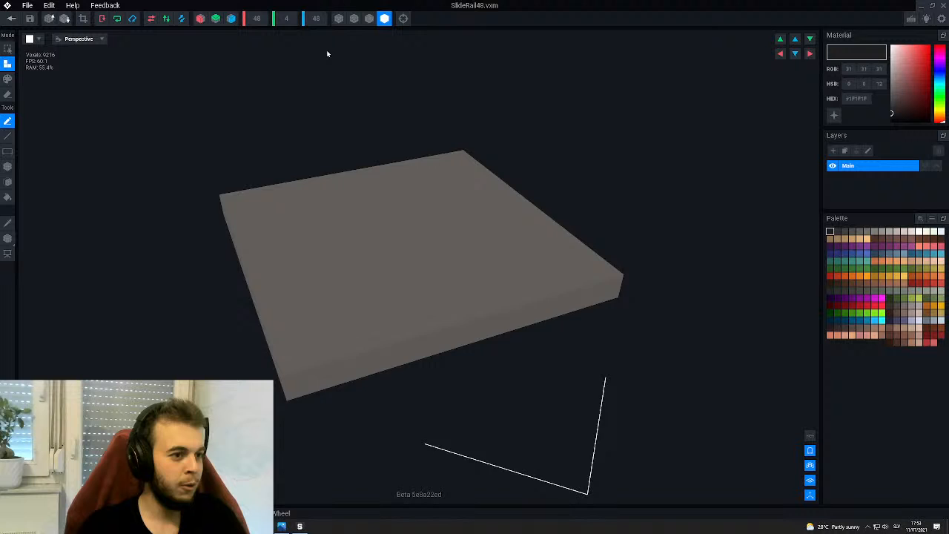
{"action": "scroll", "coordinate": [430, 240], "scroll_direction": "down", "scroll_amount": 3}
{"action": "right_click_drag", "start_coordinate": [431, 239], "coordinate": [430, 239]}
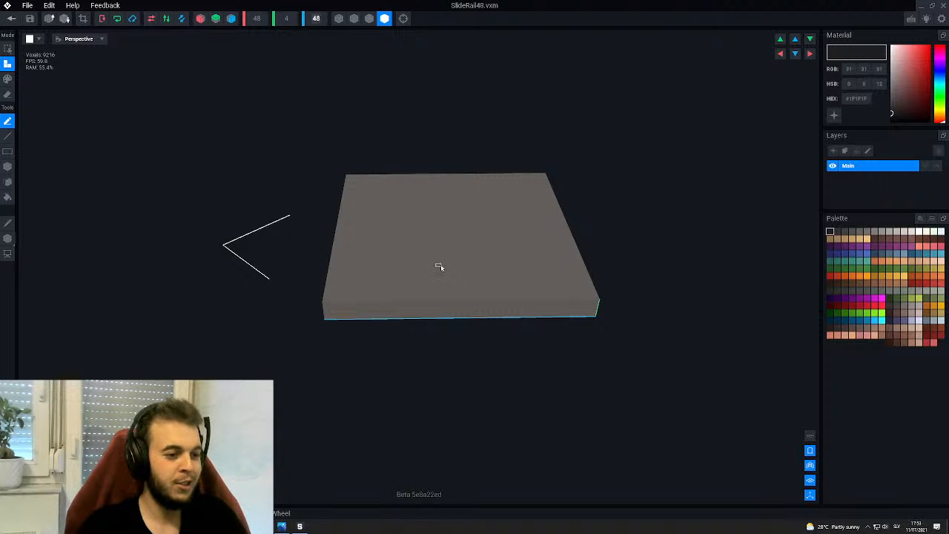
- Shrink the slab to 8 voxels wide and fill its dark top voxels grey
{"action": "type", "text": "8"}
{"action": "key", "text": "Return"}
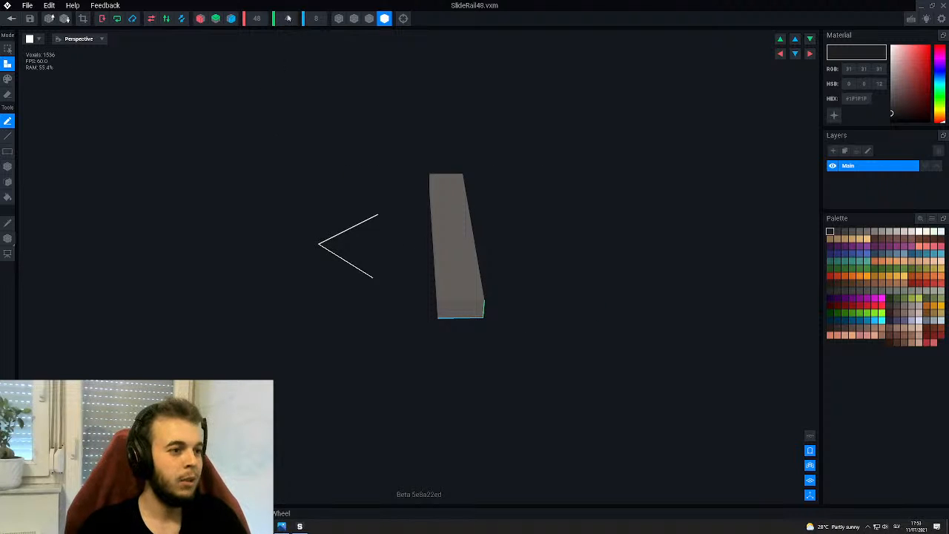
{"action": "scroll", "coordinate": [290, 35], "scroll_direction": "up", "scroll_amount": 8}
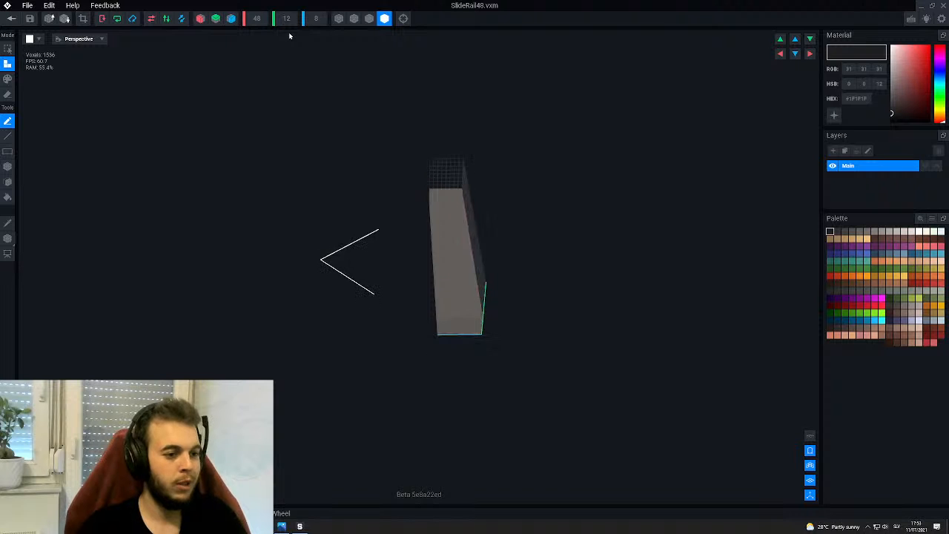
{"action": "key", "text": "g"}
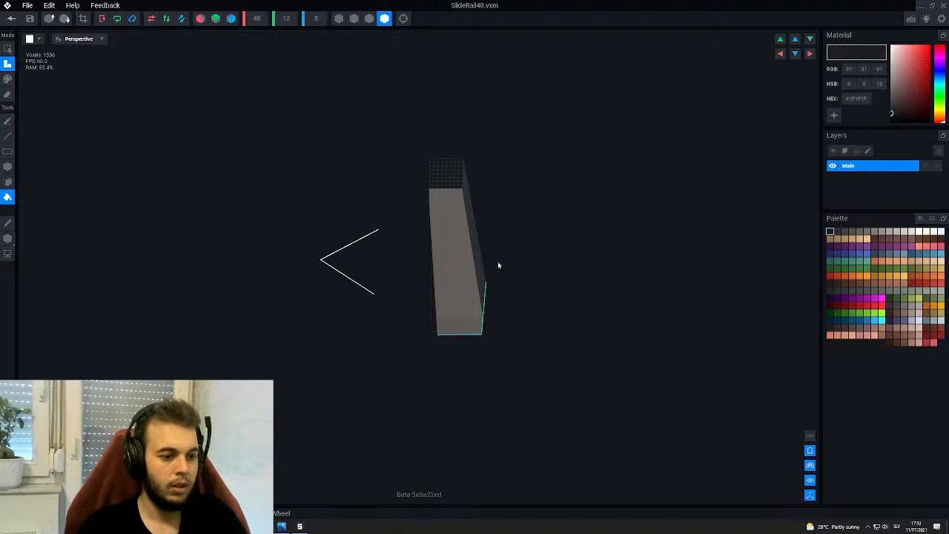
{"action": "left_click", "coordinate": [446, 258], "text": "alt"}
{"action": "left_click", "coordinate": [443, 239]}
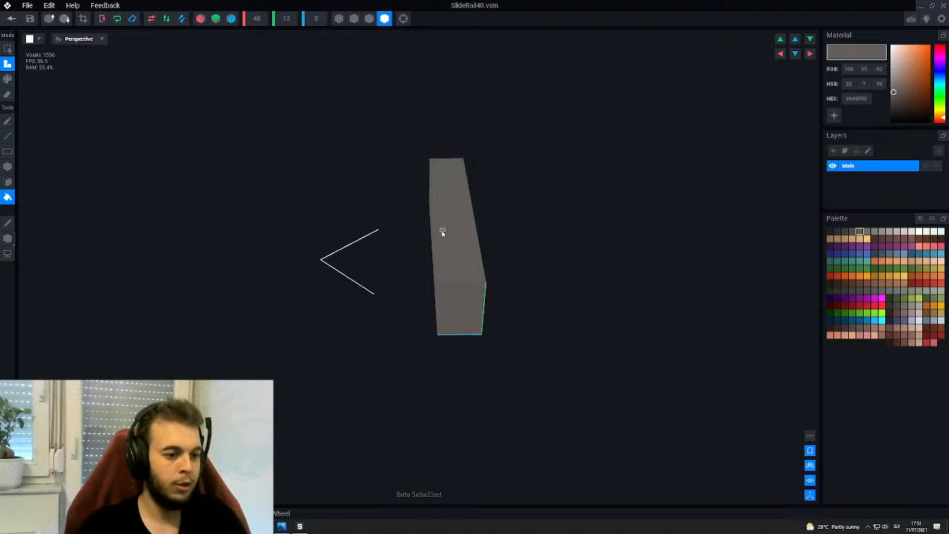
- Move the selection box onto the bar, lower it one step, and close the rail editor
{"action": "left_click", "coordinate": [7, 238]}
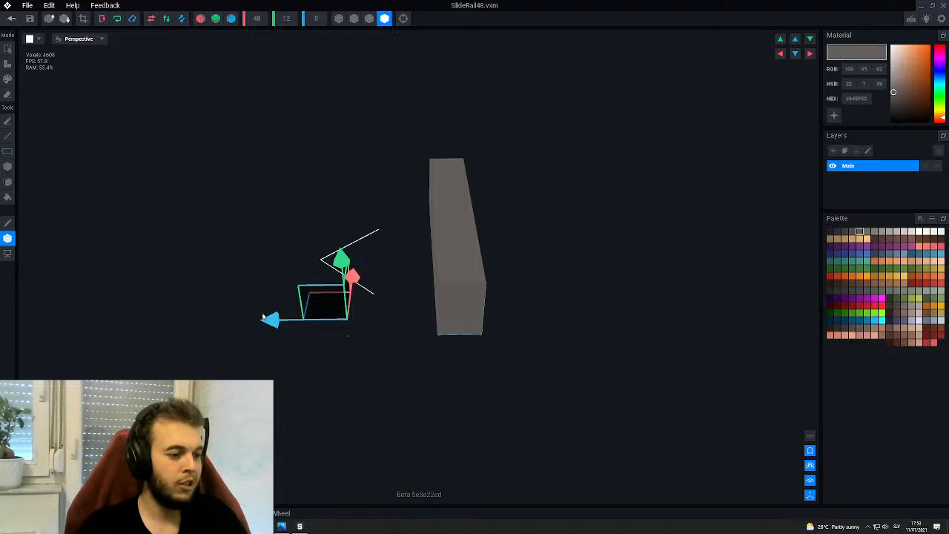
{"action": "left_click_drag", "start_coordinate": [270, 319], "coordinate": [382, 323]}
{"action": "right_click_drag", "start_coordinate": [458, 310], "coordinate": [458, 310]}
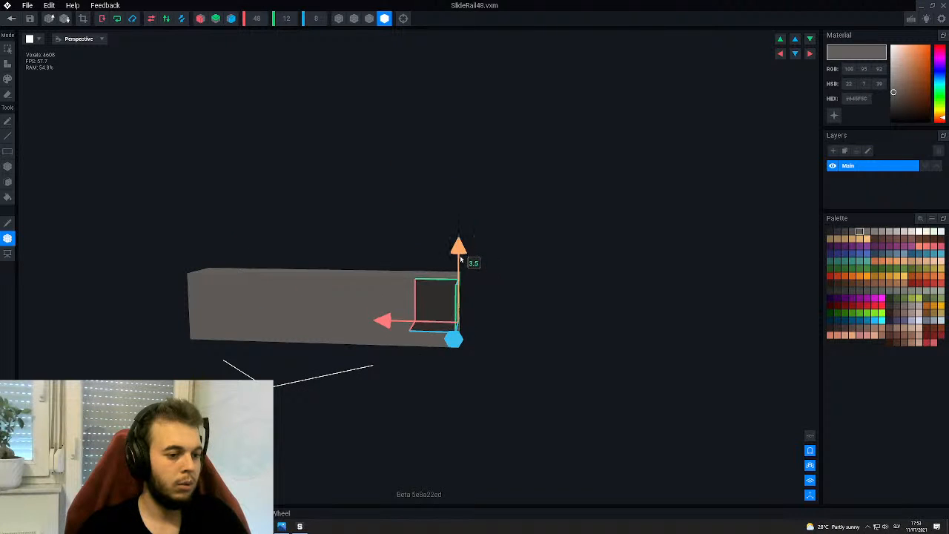
{"action": "left_click_drag", "start_coordinate": [459, 274], "coordinate": [459, 280]}
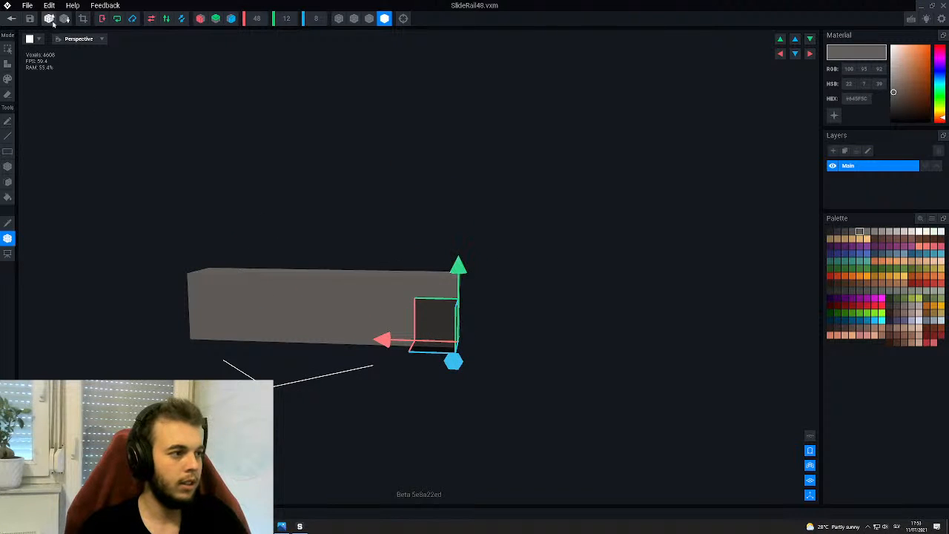
{"action": "left_click", "coordinate": [11, 18]}
- Save SlideRail48 and select the slide corner piece in the castle scene
{"action": "left_click", "coordinate": [407, 172]}
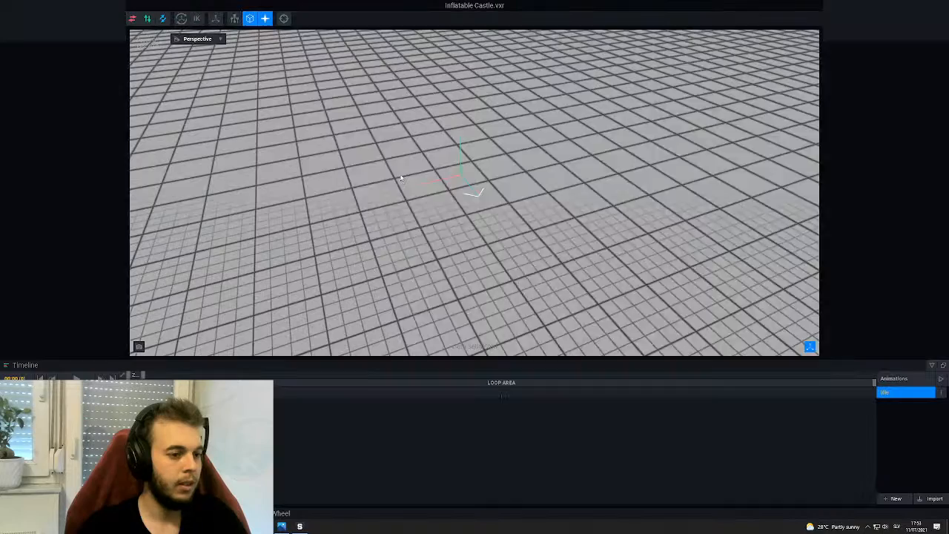
{"action": "right_click_drag", "start_coordinate": [450, 181], "coordinate": [416, 157]}
{"action": "left_click", "coordinate": [416, 157]}
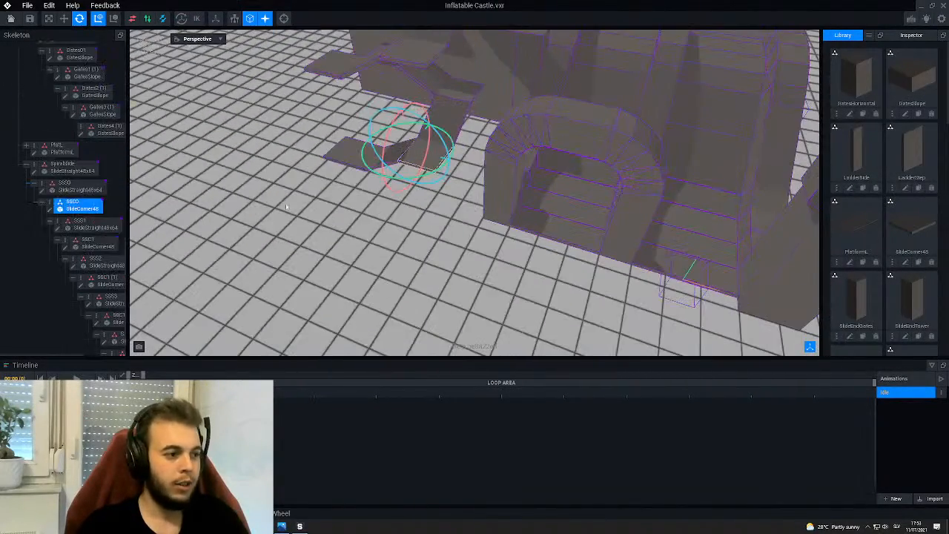
- Add a child node named SSC1 under SSC0 and collapse the SSS1 branch
{"action": "right_click", "coordinate": [50, 203]}
{"action": "left_click", "coordinate": [83, 219]}
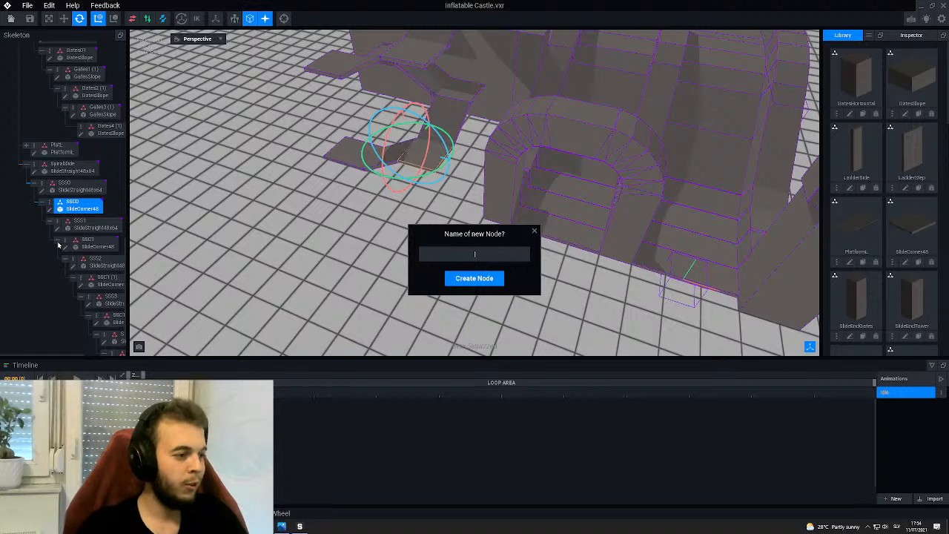
{"action": "type", "text": "SSC"}
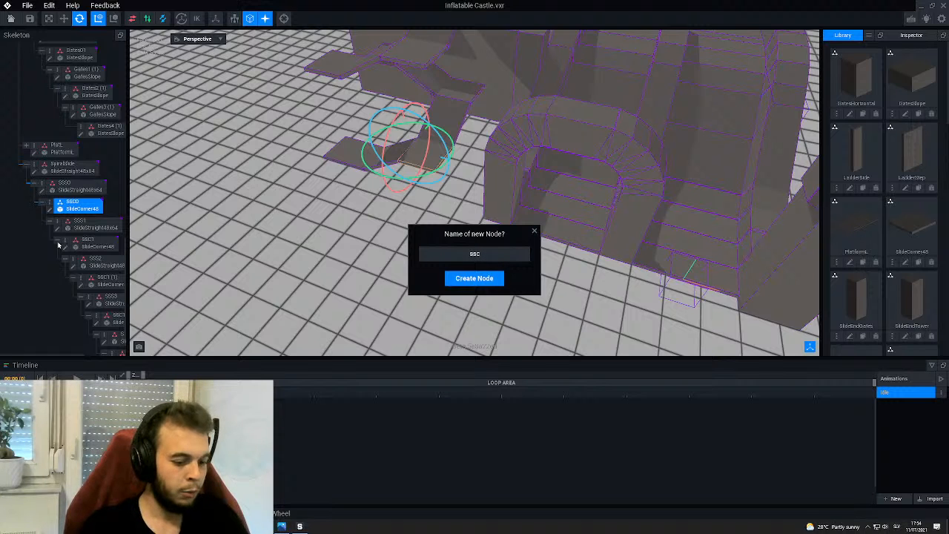
{"action": "type", "text": "10"}
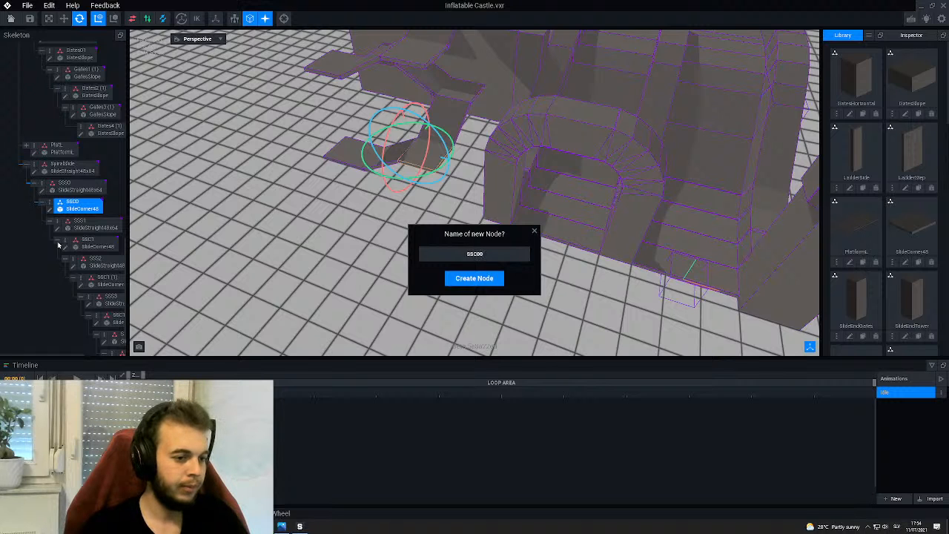
{"action": "key", "text": "Return"}
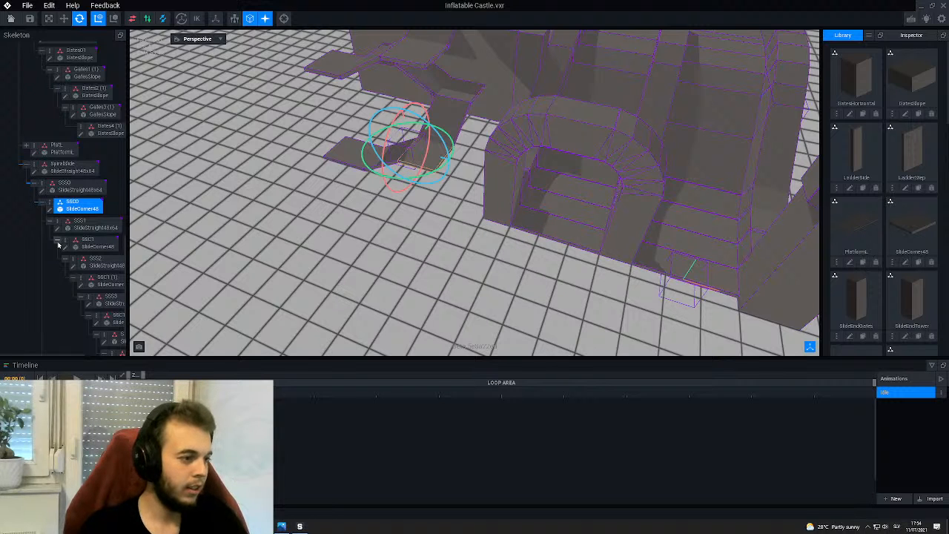
{"action": "left_click", "coordinate": [51, 221]}
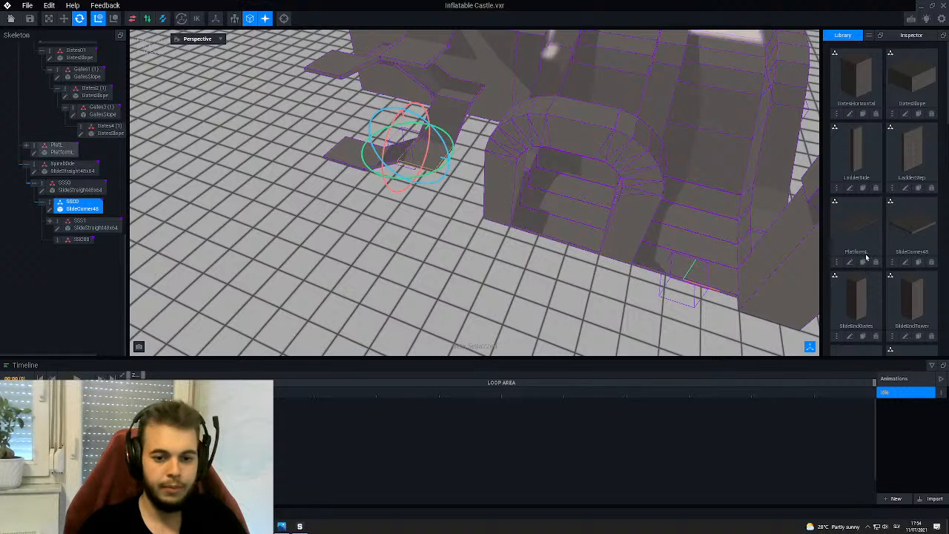
{"action": "scroll", "coordinate": [866, 254], "scroll_direction": "down", "scroll_amount": 5}
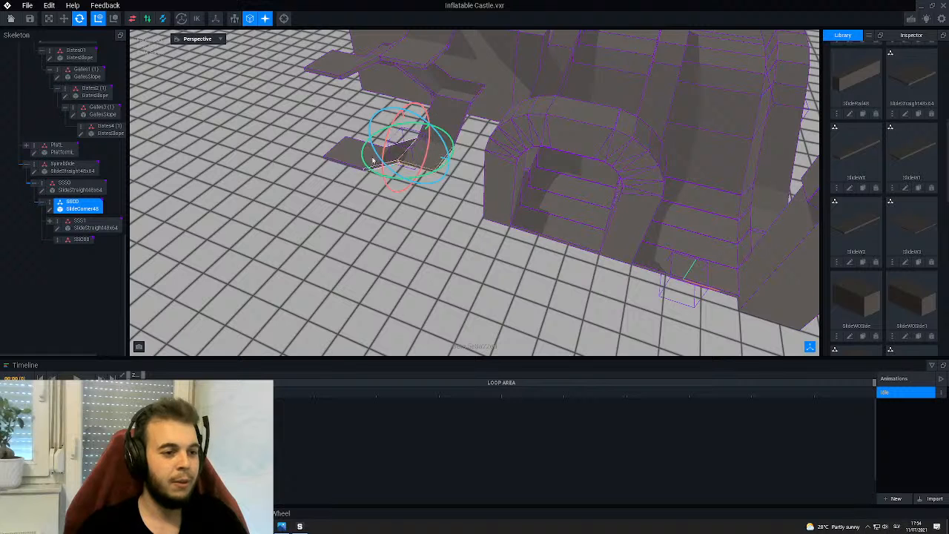
- Delete the straight slide node after the corner, along with everything under it
{"action": "left_click", "coordinate": [442, 123]}
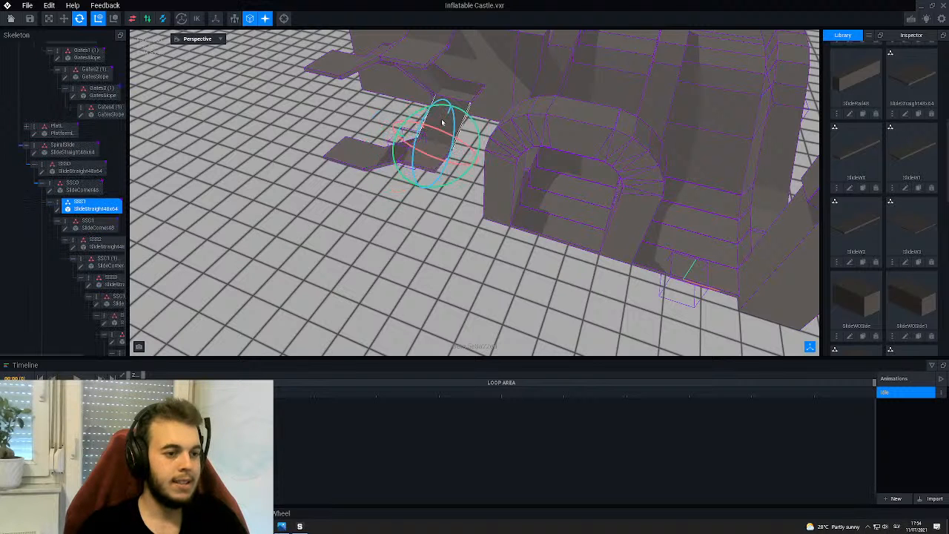
{"action": "right_click", "coordinate": [57, 205]}
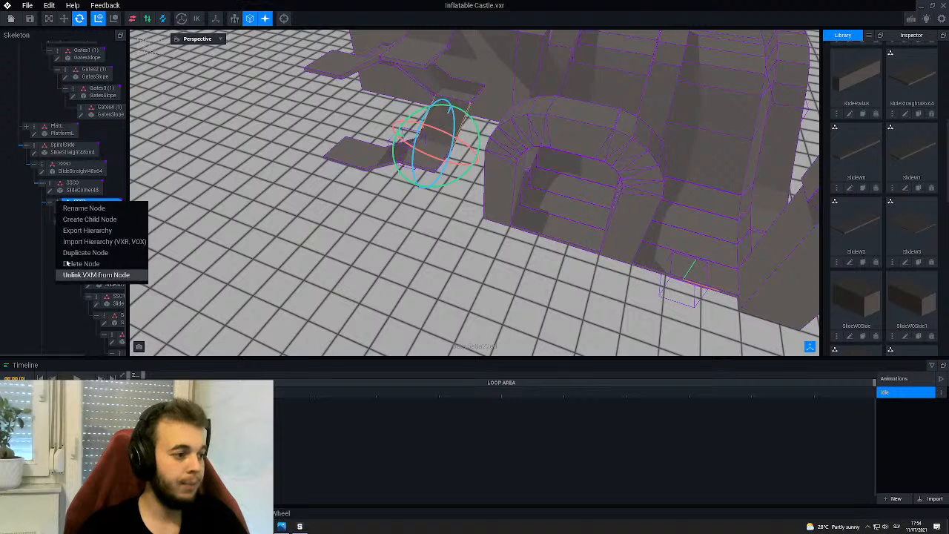
{"action": "left_click", "coordinate": [93, 261]}
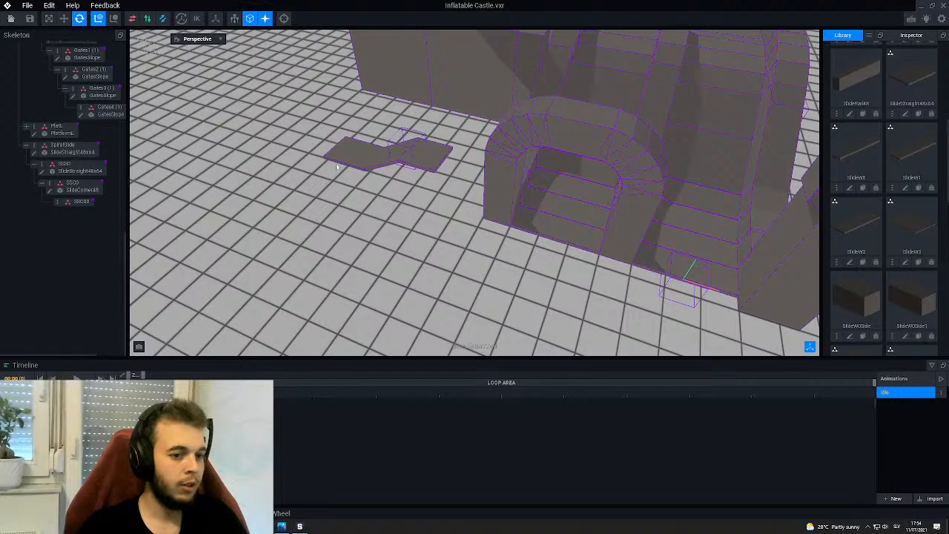
{"action": "right_click_drag", "start_coordinate": [408, 148], "coordinate": [438, 138]}
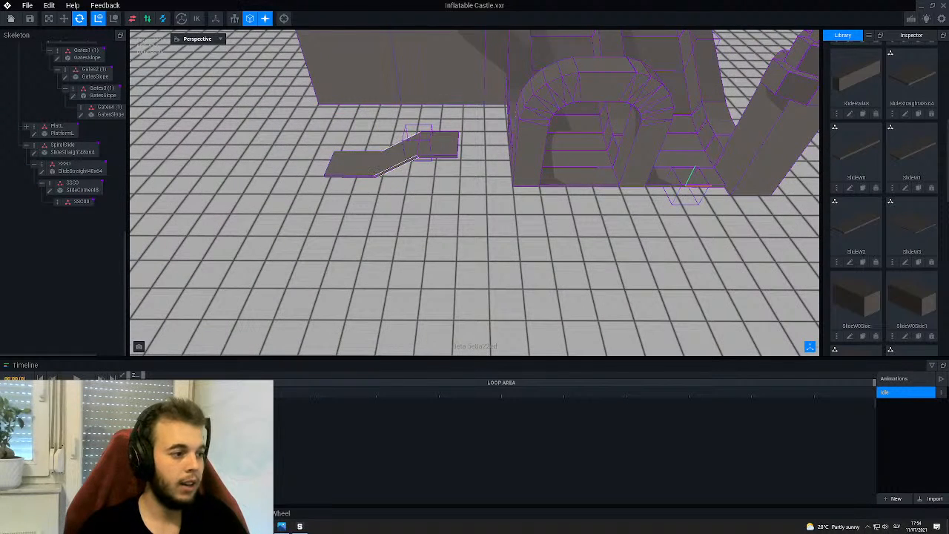
{"action": "middle_click_drag", "start_coordinate": [406, 150], "coordinate": [418, 188]}
- Select the slide's right-hand corner piece and bring Slide and SlideRail48 into view in the Library
{"action": "scroll", "coordinate": [418, 189], "scroll_direction": "up", "scroll_amount": 4}
{"action": "left_click", "coordinate": [521, 241]}
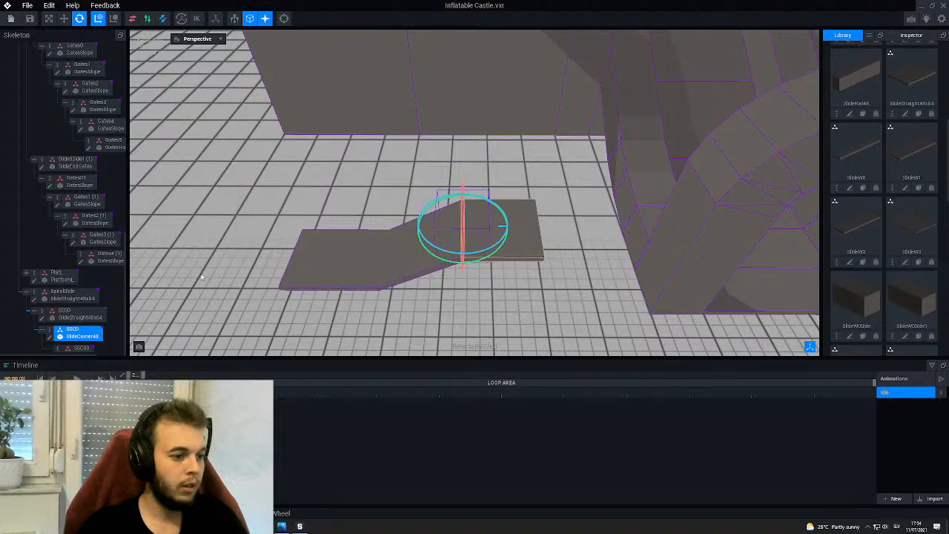
{"action": "scroll", "coordinate": [867, 223], "scroll_direction": "down", "scroll_amount": 5}
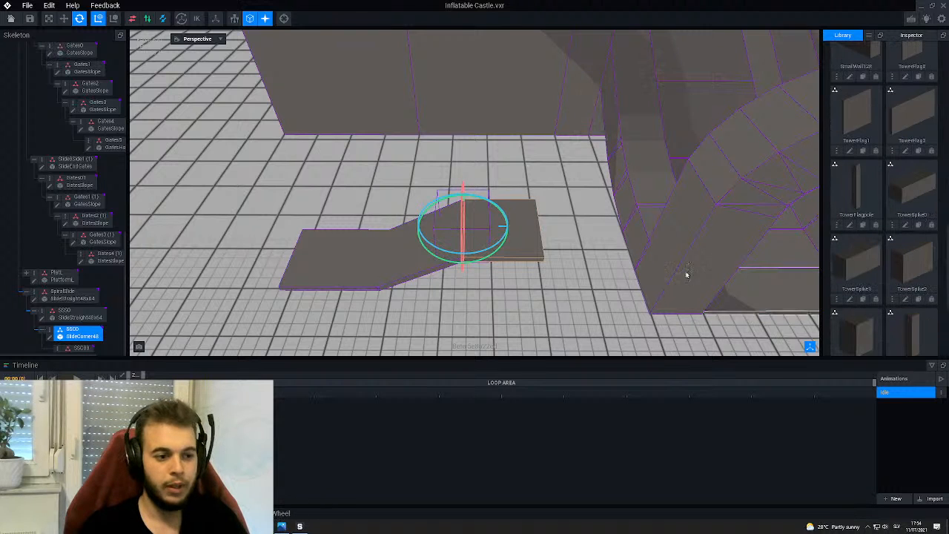
{"action": "scroll", "coordinate": [887, 208], "scroll_direction": "down", "scroll_amount": 3}
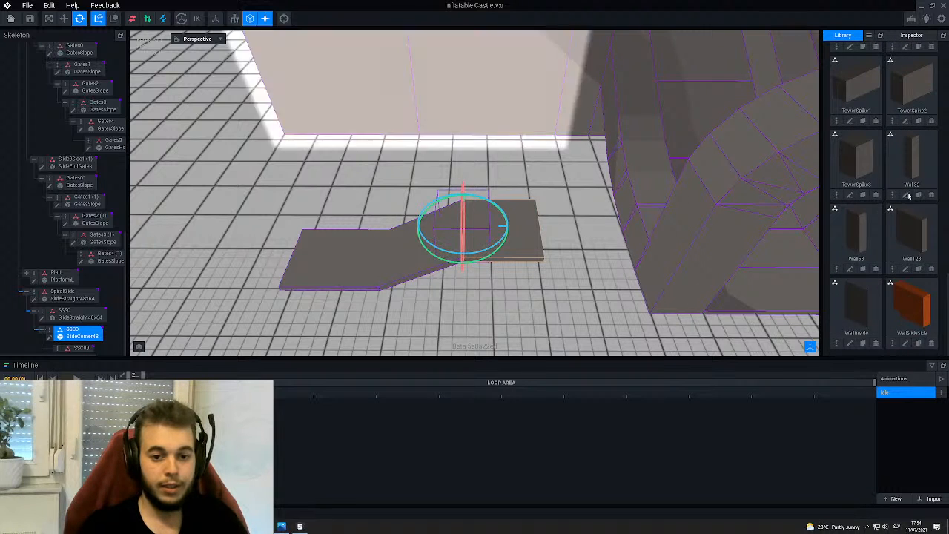
{"action": "scroll", "coordinate": [890, 197], "scroll_direction": "up", "scroll_amount": 3}
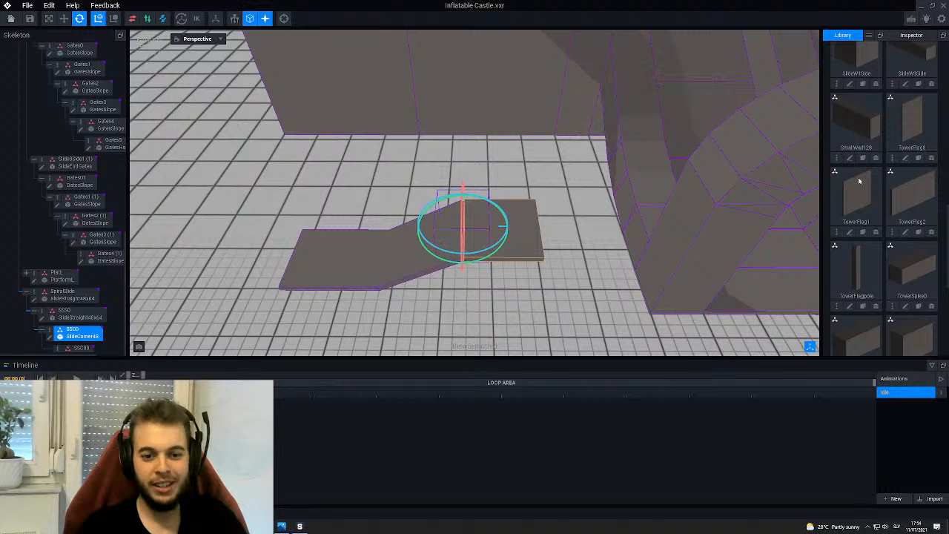
{"action": "scroll", "coordinate": [859, 182], "scroll_direction": "down", "scroll_amount": 3}
{"action": "scroll", "coordinate": [859, 182], "scroll_direction": "down", "scroll_amount": 4}
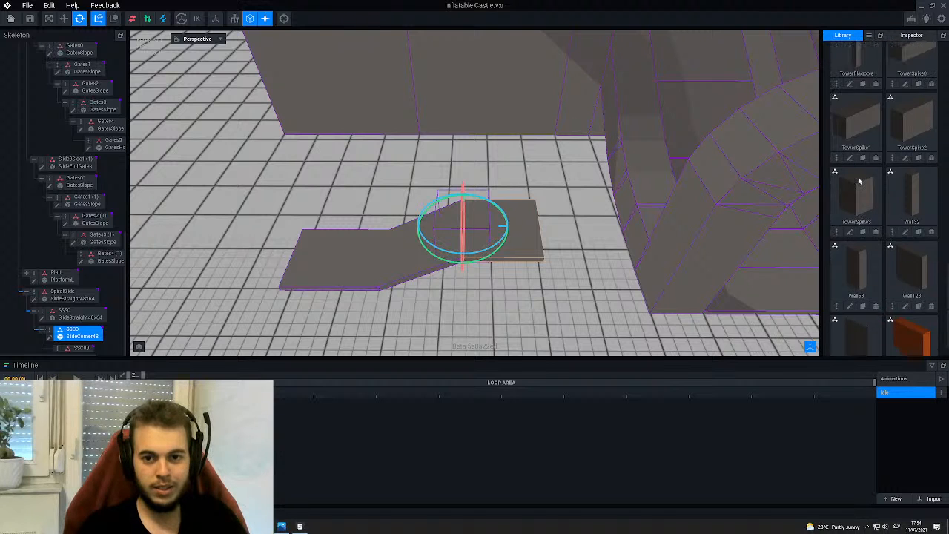
{"action": "scroll", "coordinate": [859, 182], "scroll_direction": "up", "scroll_amount": 4}
{"action": "scroll", "coordinate": [859, 181], "scroll_direction": "up", "scroll_amount": 8}
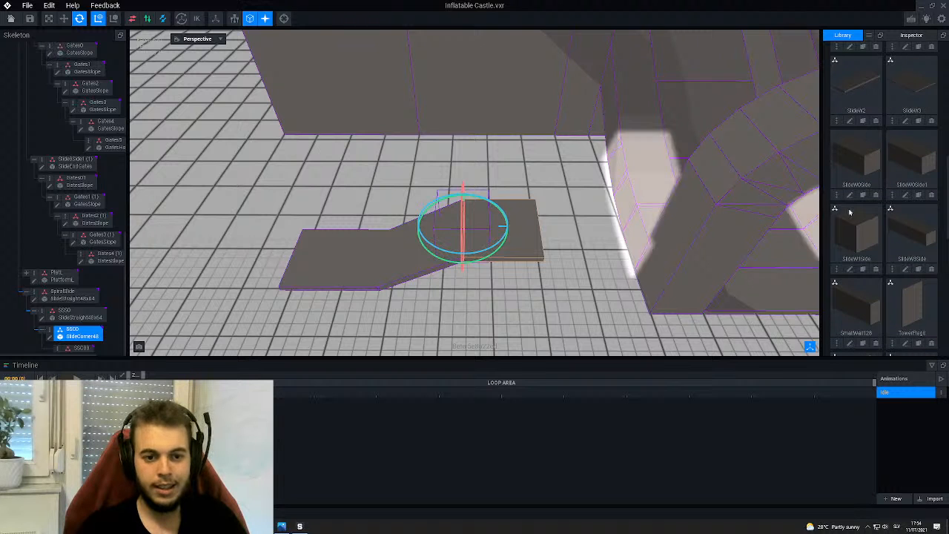
{"action": "scroll", "coordinate": [851, 208], "scroll_direction": "up", "scroll_amount": 4}
{"action": "scroll", "coordinate": [850, 148], "scroll_direction": "up", "scroll_amount": 1}
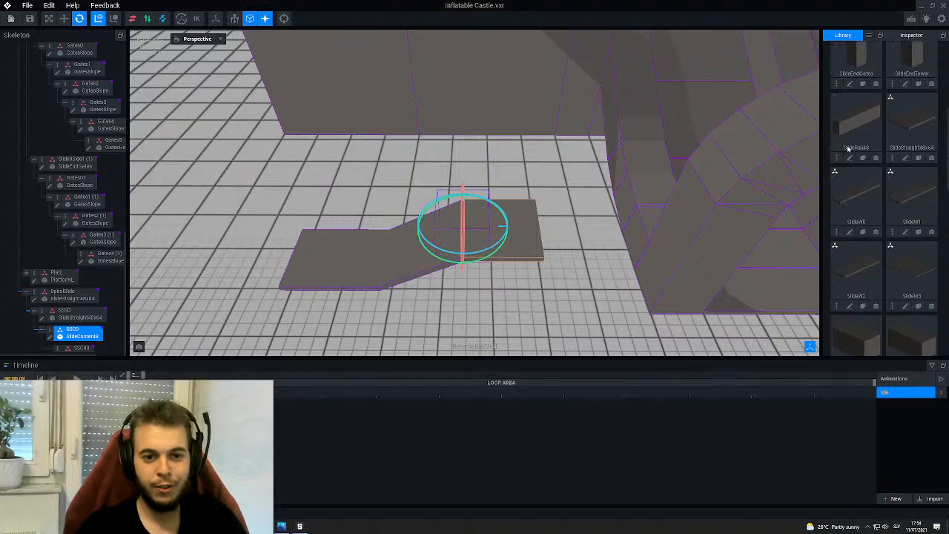
- Attach SlideRail48 from the Library under the SlideCorner48 node
{"action": "left_click_drag", "start_coordinate": [860, 122], "coordinate": [85, 341]}
{"action": "scroll", "coordinate": [87, 338], "scroll_direction": "down", "scroll_amount": 1}
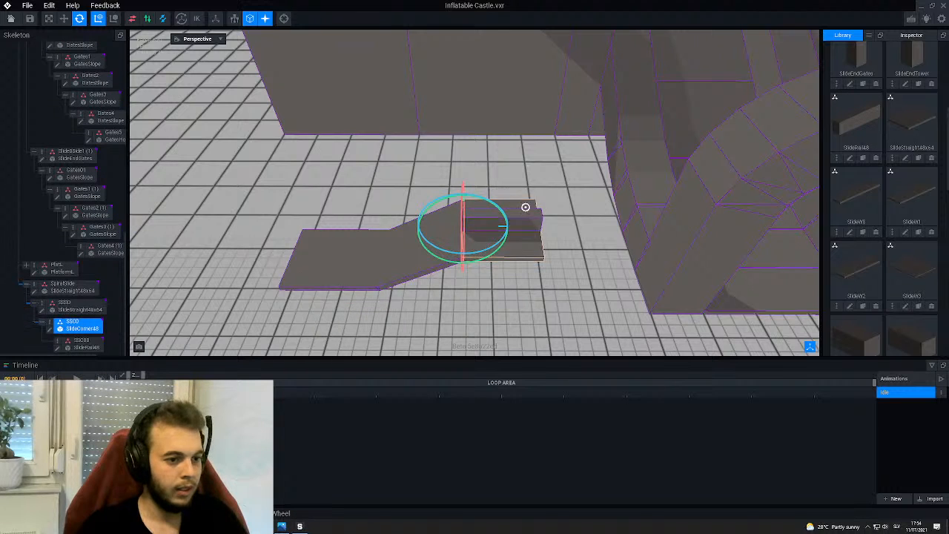
{"action": "right_click_drag", "start_coordinate": [526, 207], "coordinate": [194, 76]}
- Slide the new rail along the slide corner and lower it onto the edge
{"action": "left_click", "coordinate": [65, 19]}
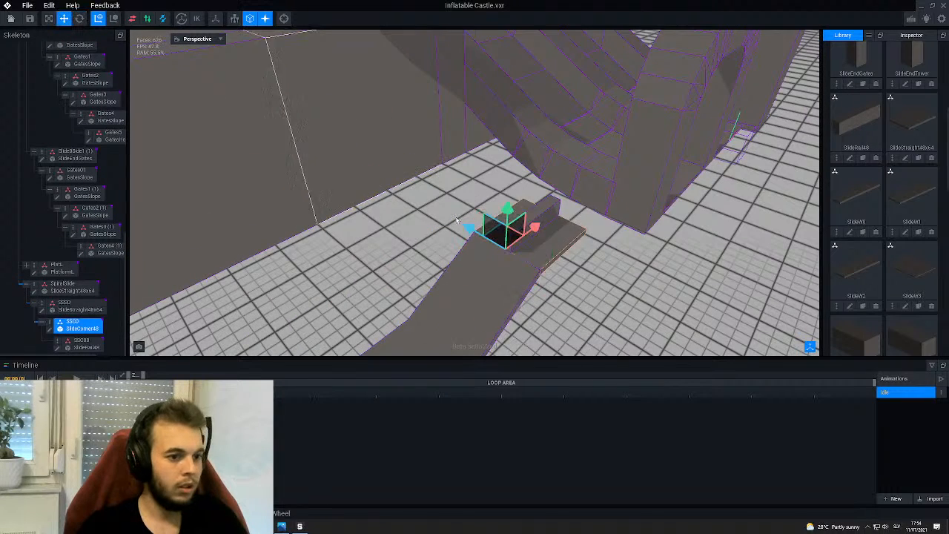
{"action": "right_click_drag", "start_coordinate": [530, 215], "coordinate": [575, 236]}
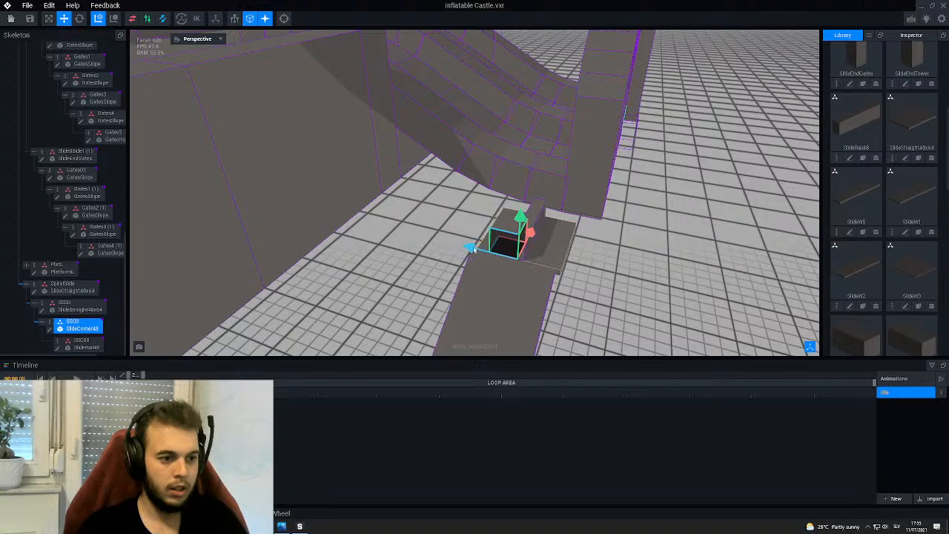
{"action": "left_click", "coordinate": [528, 217]}
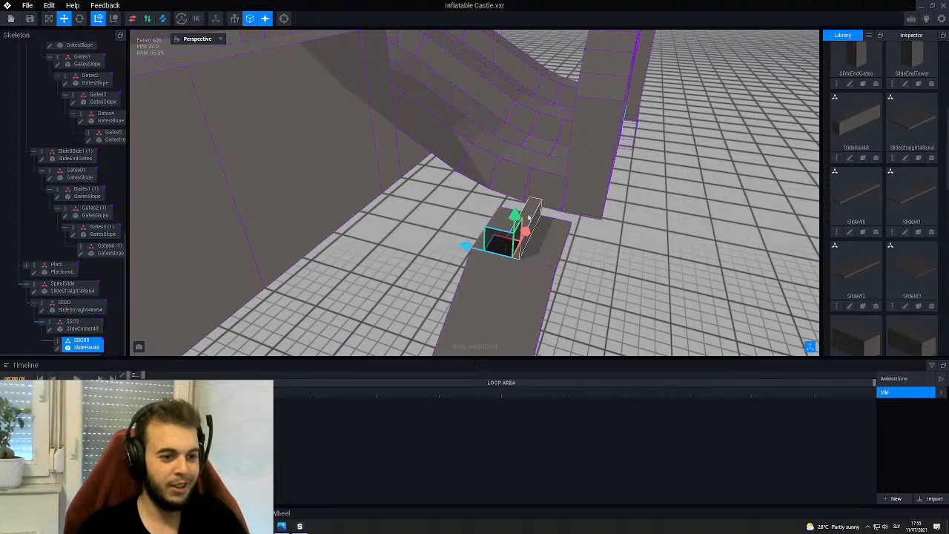
{"action": "left_click_drag", "start_coordinate": [472, 248], "coordinate": [522, 255]}
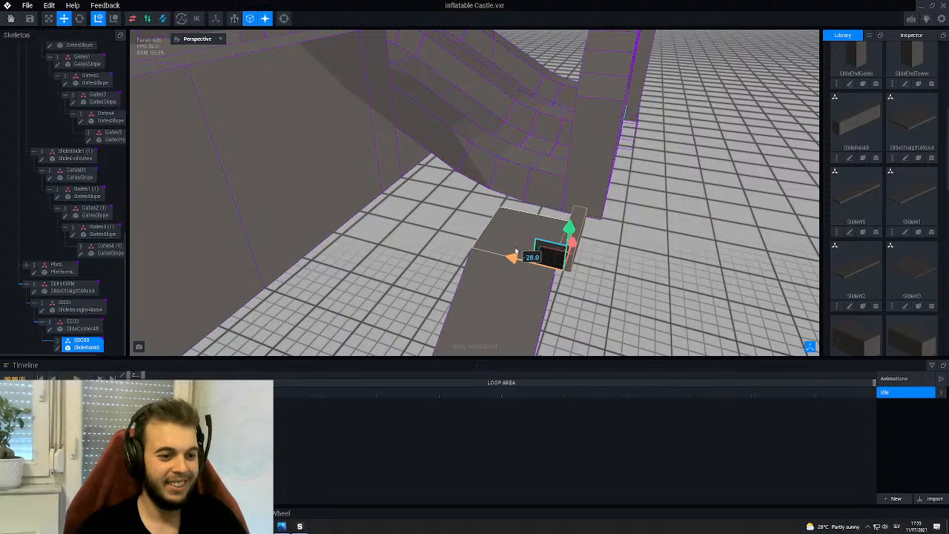
{"action": "right_click_drag", "start_coordinate": [577, 287], "coordinate": [530, 270]}
{"action": "scroll", "coordinate": [529, 266], "scroll_direction": "up", "scroll_amount": 3}
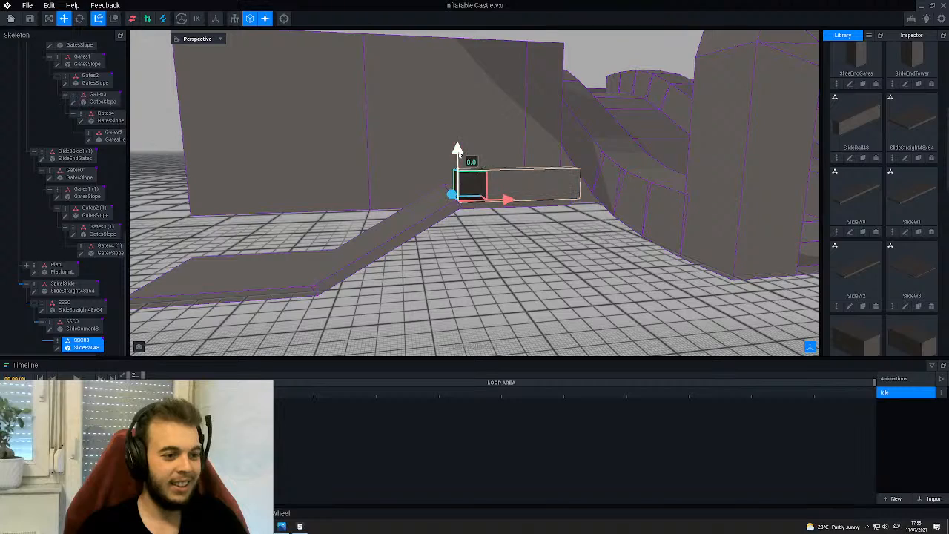
{"action": "left_click_drag", "start_coordinate": [458, 150], "coordinate": [460, 156]}
{"action": "right_click_drag", "start_coordinate": [511, 207], "coordinate": [552, 212]}
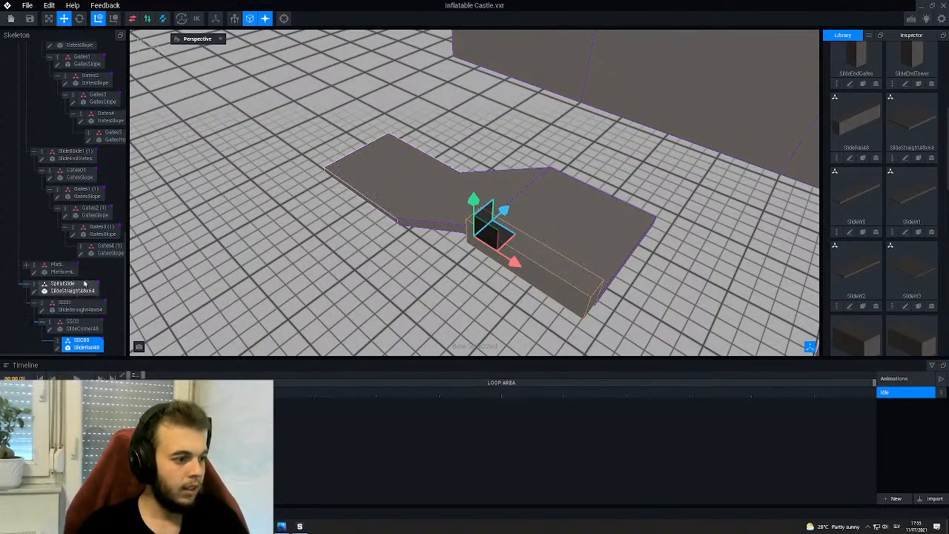
- Duplicate the rail node as ssc01 and turn it to about 335 degrees
{"action": "right_click", "coordinate": [59, 341]}
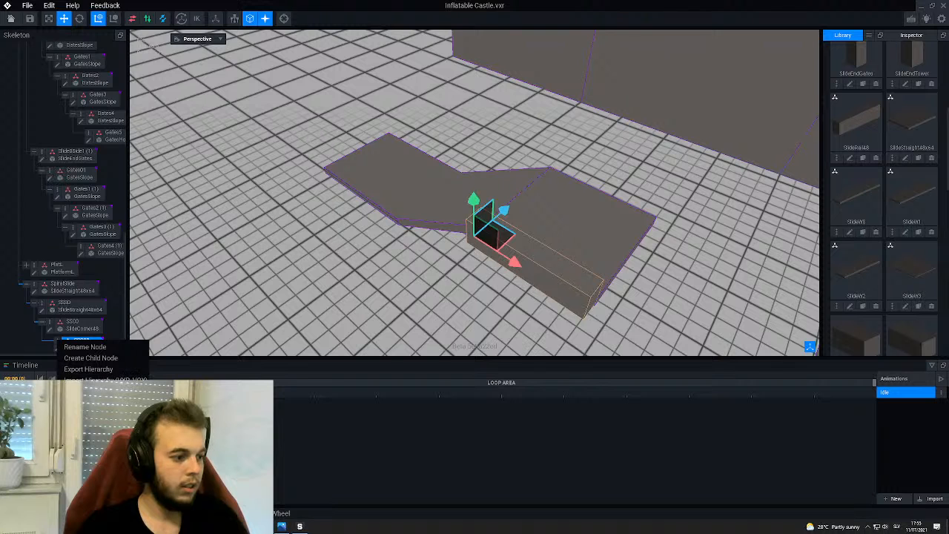
{"action": "left_click", "coordinate": [88, 392]}
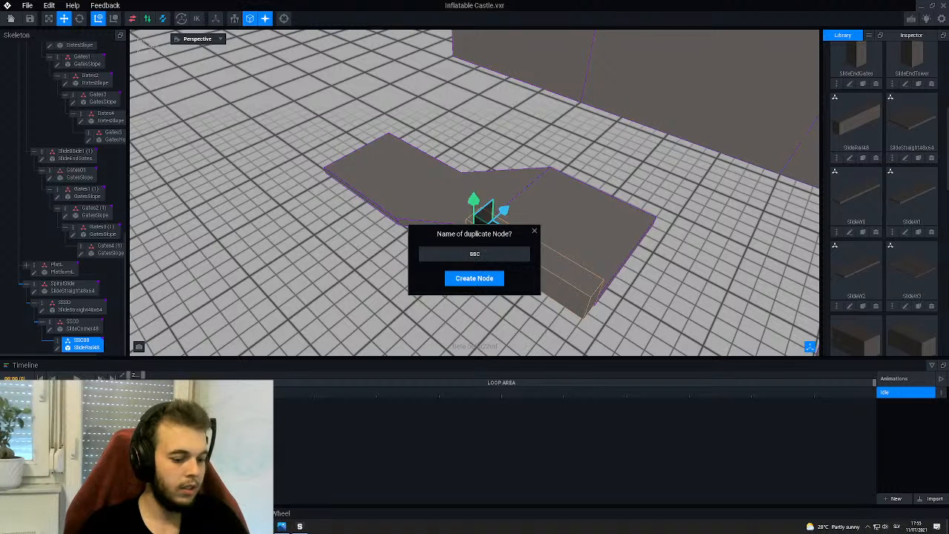
{"action": "type", "text": "ssc01"}
{"action": "key", "text": "Return"}
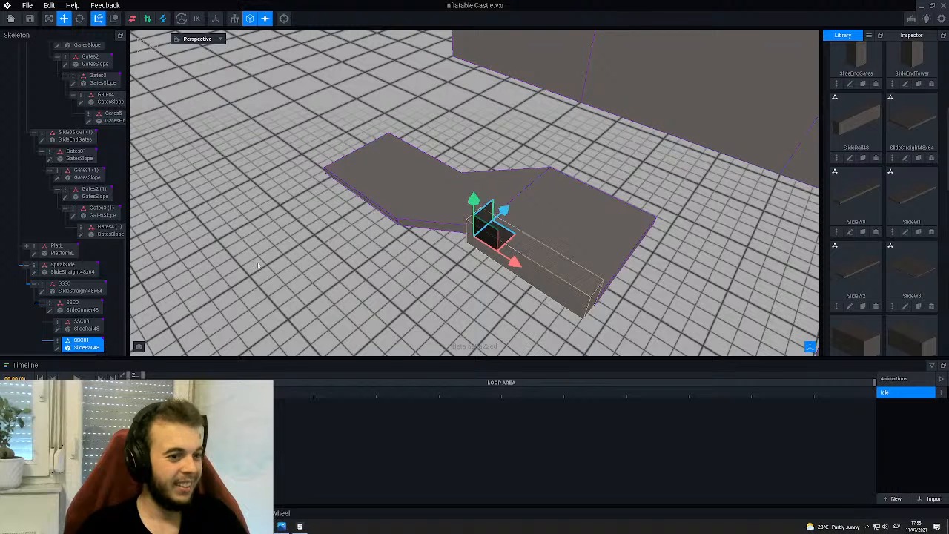
{"action": "left_click", "coordinate": [79, 18]}
{"action": "left_click_drag", "start_coordinate": [481, 270], "coordinate": [517, 260]}
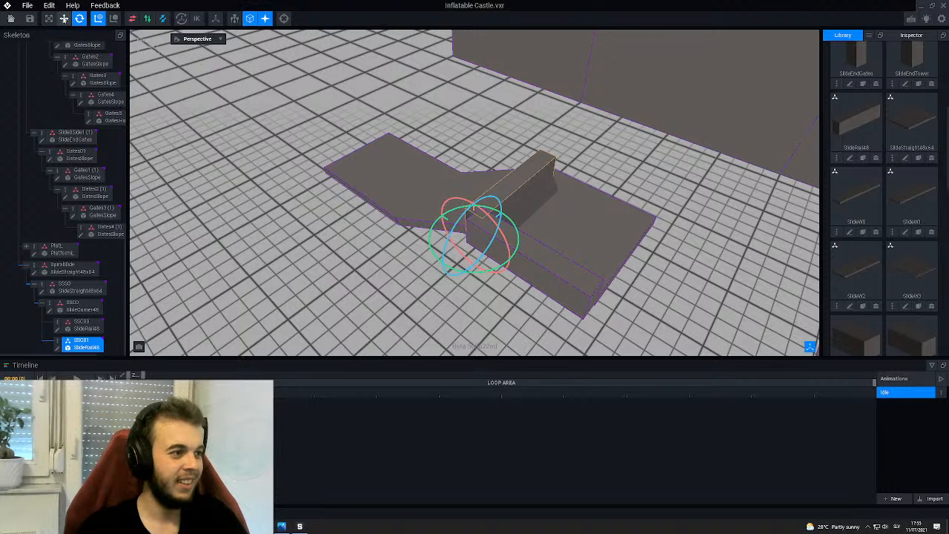
- Move the duplicate rail flush along the slide's other edge, then inspect both rails
{"action": "left_click", "coordinate": [64, 19]}
{"action": "left_click_drag", "start_coordinate": [441, 214], "coordinate": [553, 280]}
{"action": "right_click_drag", "start_coordinate": [645, 217], "coordinate": [648, 217]}
{"action": "left_click_drag", "start_coordinate": [574, 210], "coordinate": [585, 214]}
{"action": "right_click_drag", "start_coordinate": [598, 152], "coordinate": [599, 153]}
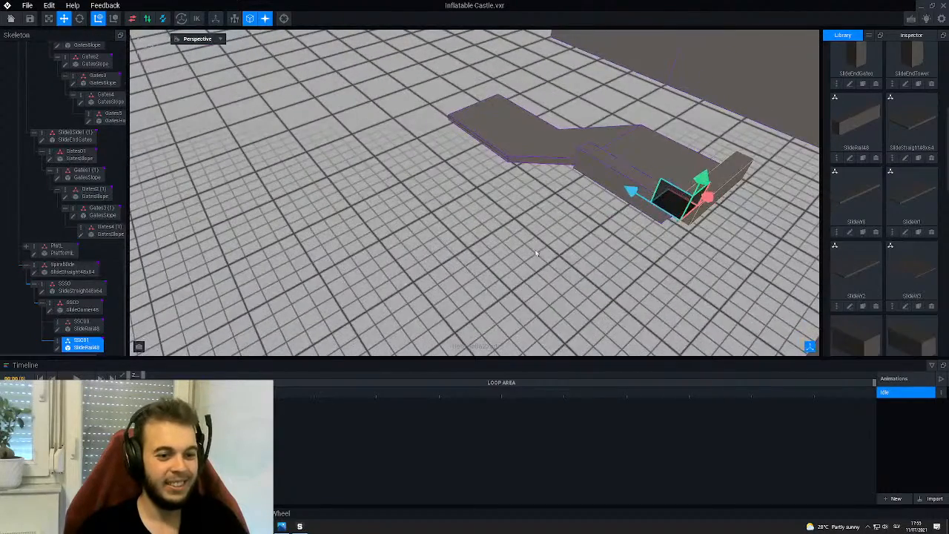
{"action": "left_click", "coordinate": [537, 253]}
{"action": "right_click_drag", "start_coordinate": [591, 193], "coordinate": [465, 170]}
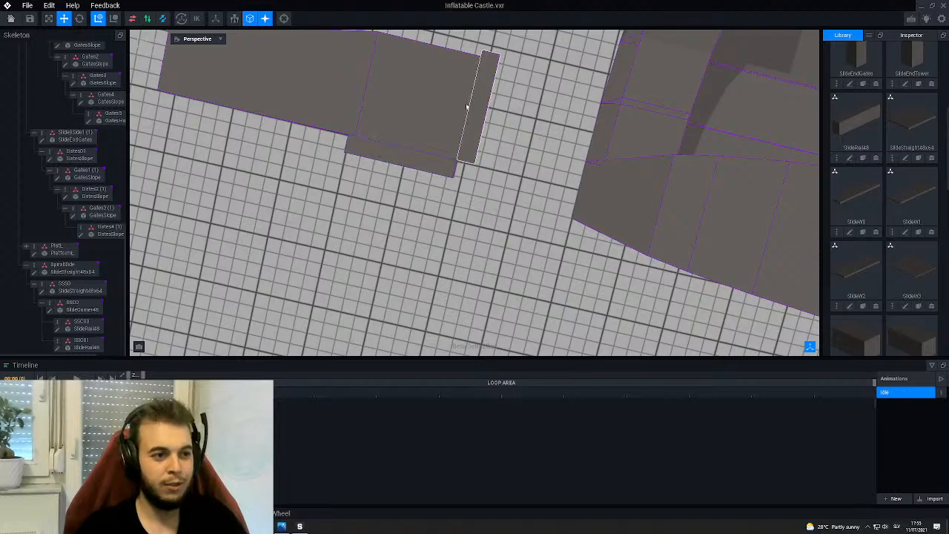
{"action": "right_click_drag", "start_coordinate": [436, 123], "coordinate": [425, 129]}
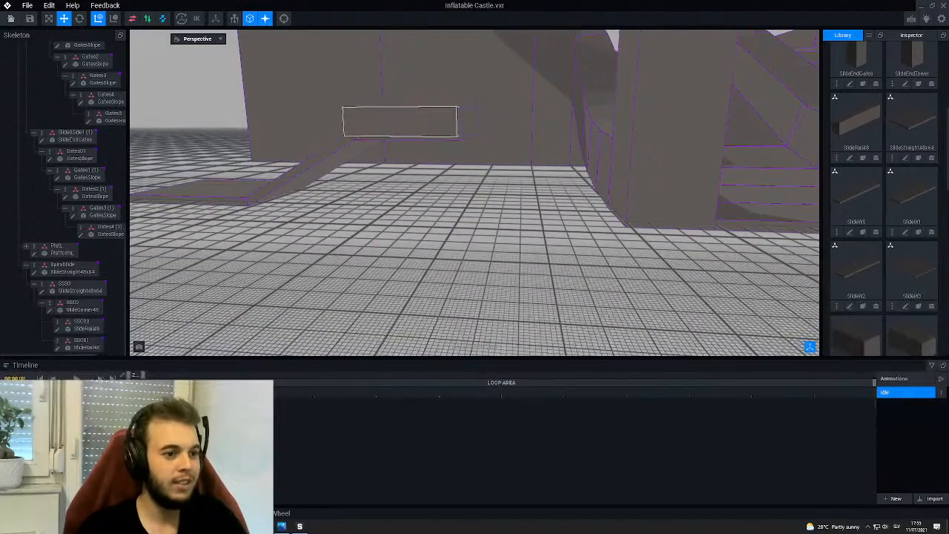
{"action": "middle_click_drag", "start_coordinate": [354, 136], "coordinate": [499, 205]}
{"action": "right_click_drag", "start_coordinate": [498, 205], "coordinate": [502, 205]}
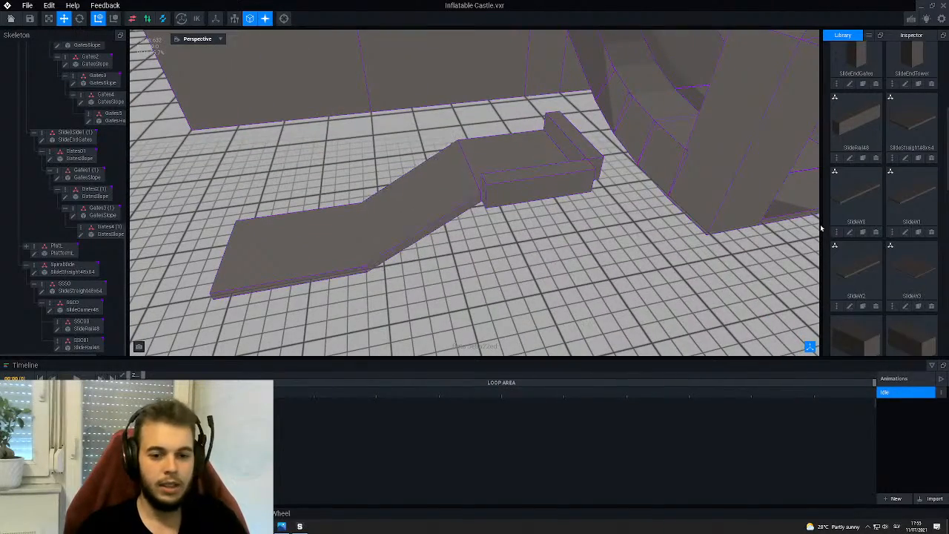
- Clone SlideRail48 as SlideRail64 and set its X width to 64
{"action": "left_click", "coordinate": [863, 159]}
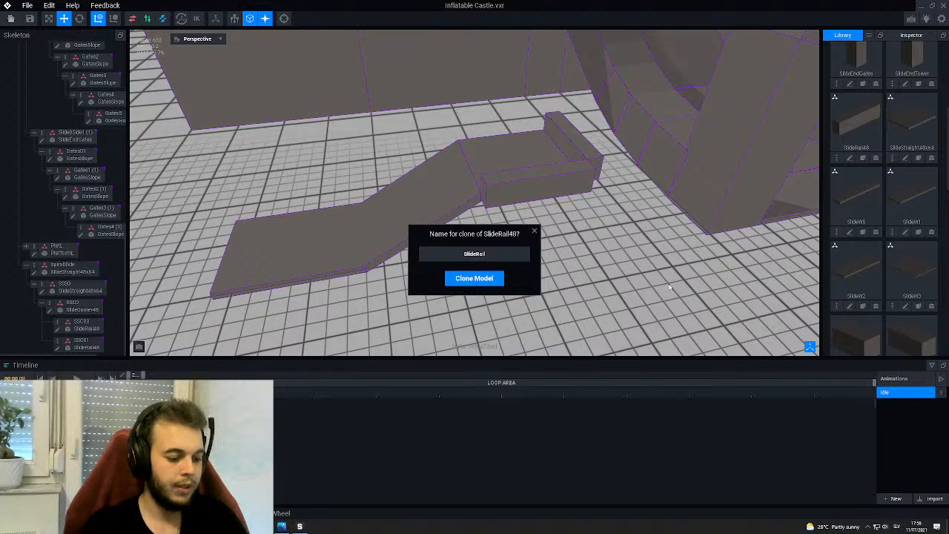
{"action": "key", "text": "Return"}
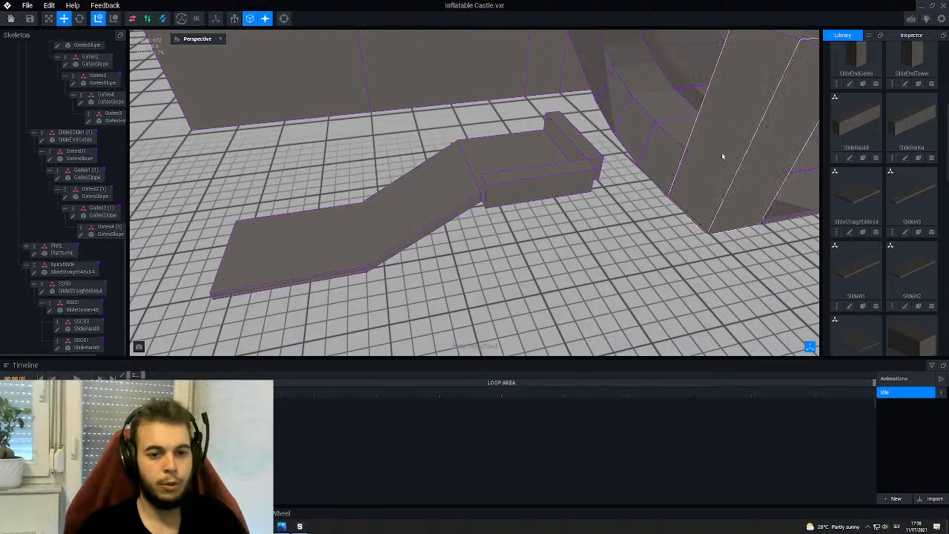
{"action": "left_click", "coordinate": [905, 159]}
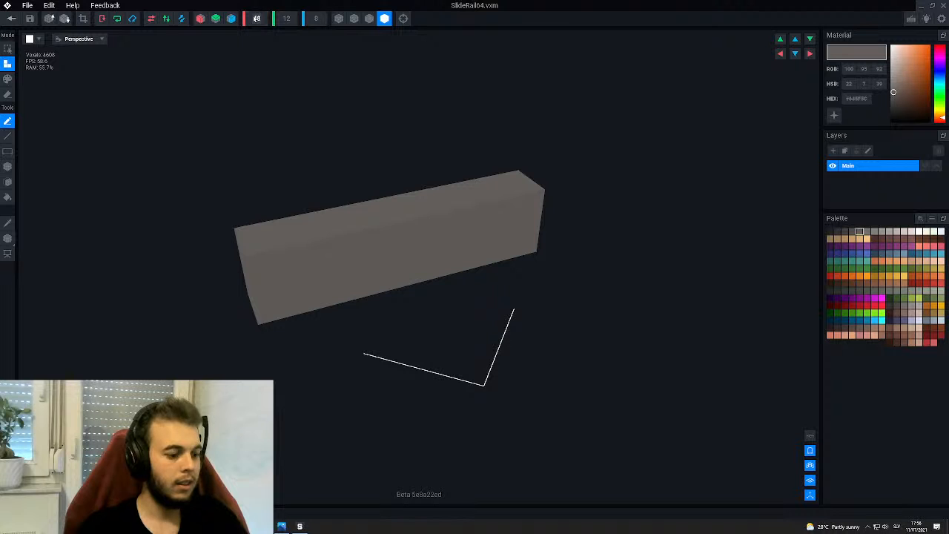
{"action": "type", "text": "64"}
{"action": "key", "text": "Return"}
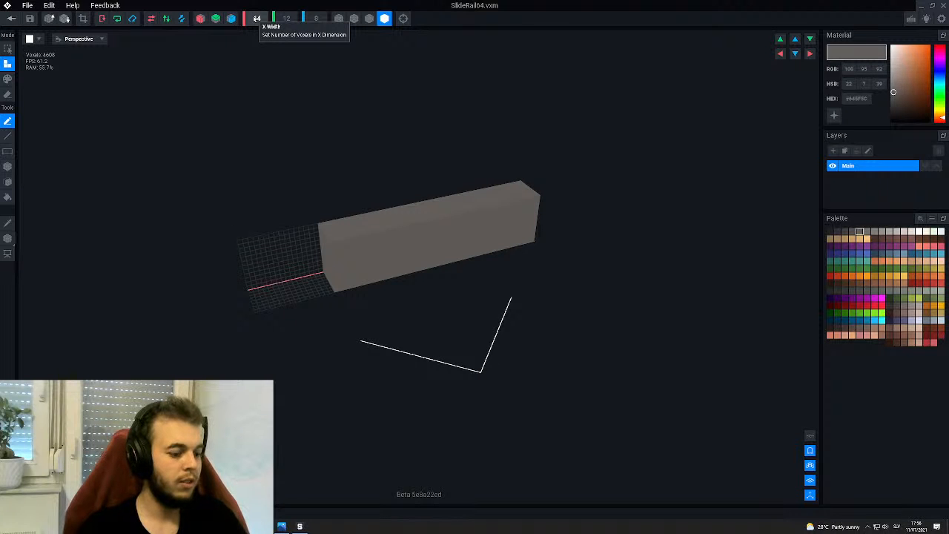
- Fill the new empty space with voxels and save SlideRail64
{"action": "key", "text": "g"}
{"action": "left_click", "coordinate": [268, 280]}
{"action": "left_click", "coordinate": [8, 19]}
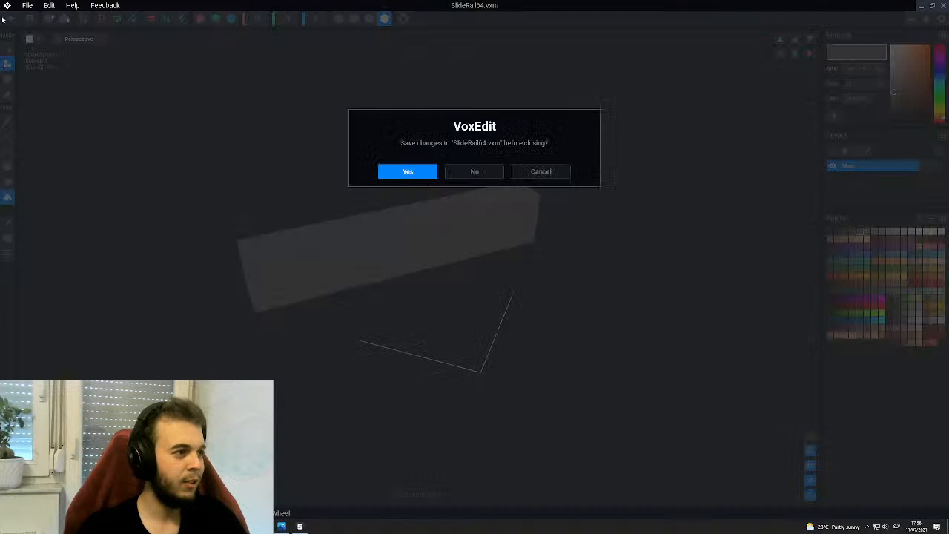
{"action": "left_click", "coordinate": [409, 172]}
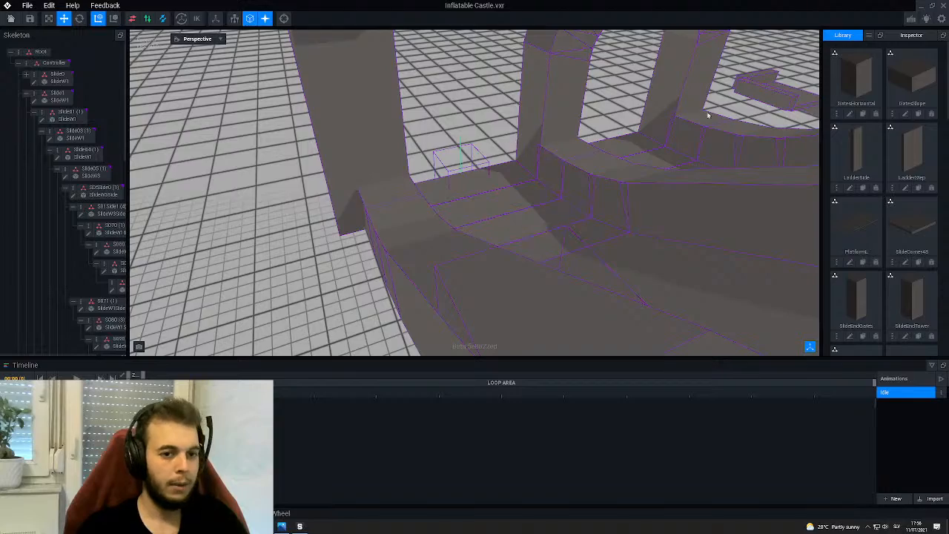
- Give the sloped platform's slope piece a new child node named sss0
{"action": "right_click_drag", "start_coordinate": [709, 116], "coordinate": [626, 235]}
{"action": "scroll", "coordinate": [712, 101], "scroll_direction": "down", "scroll_amount": 4}
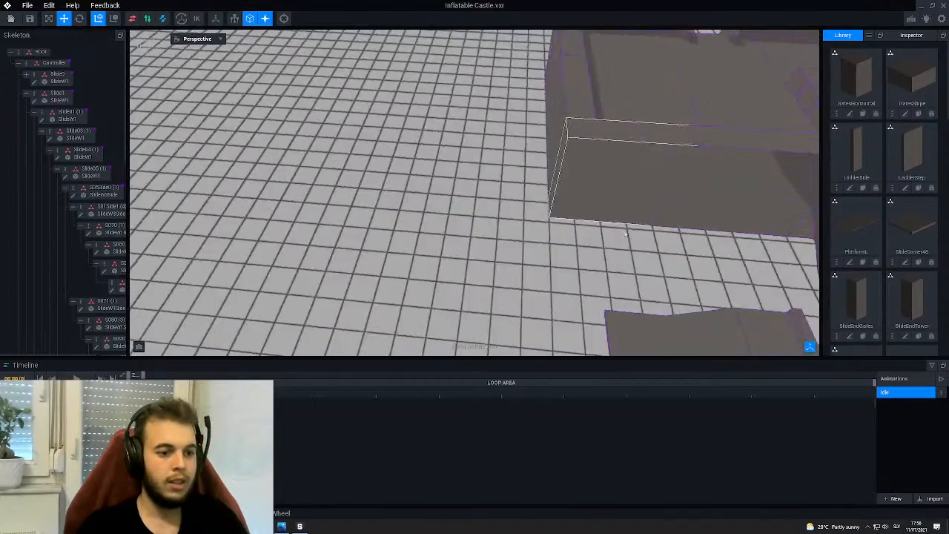
{"action": "middle_click_drag", "start_coordinate": [671, 319], "coordinate": [572, 213]}
{"action": "right_click_drag", "start_coordinate": [572, 212], "coordinate": [576, 213]}
{"action": "scroll", "coordinate": [576, 214], "scroll_direction": "up", "scroll_amount": 4}
{"action": "left_click", "coordinate": [578, 215]}
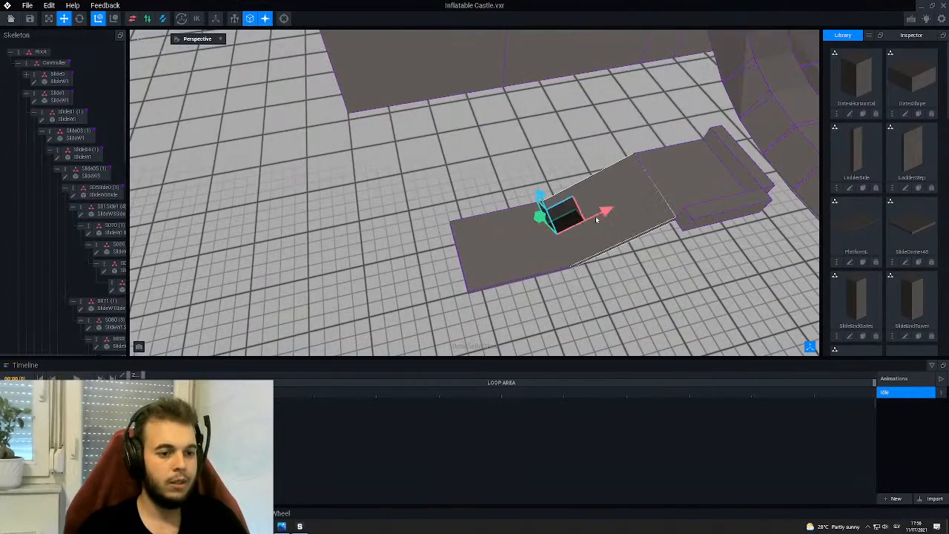
{"action": "right_click", "coordinate": [41, 286]}
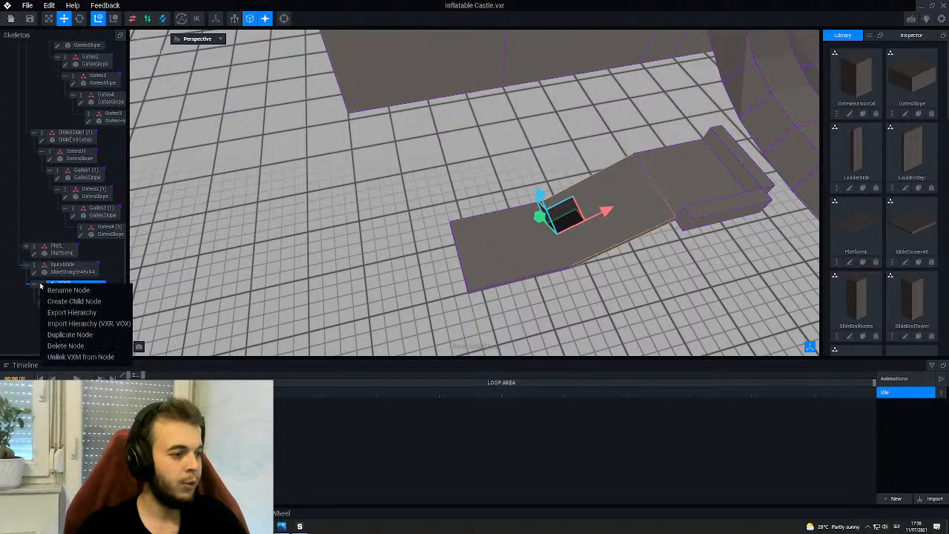
{"action": "left_click", "coordinate": [66, 301]}
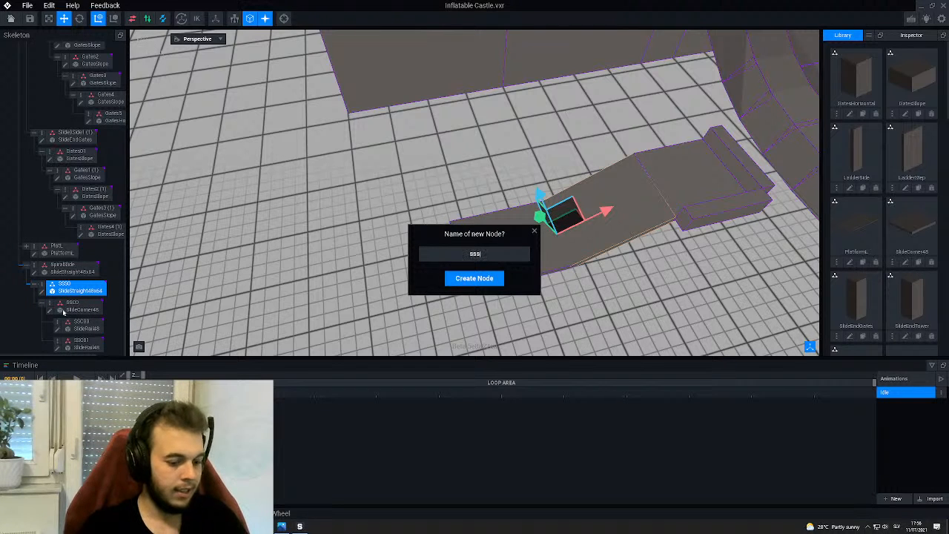
{"action": "type", "text": "sss0"}
{"action": "key", "text": "Return"}
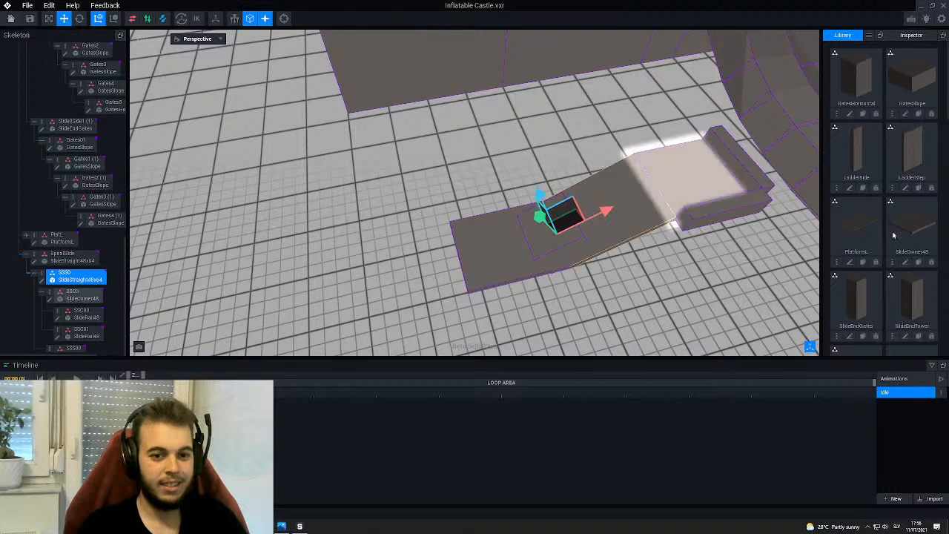
{"action": "scroll", "coordinate": [874, 227], "scroll_direction": "down", "scroll_amount": 3}
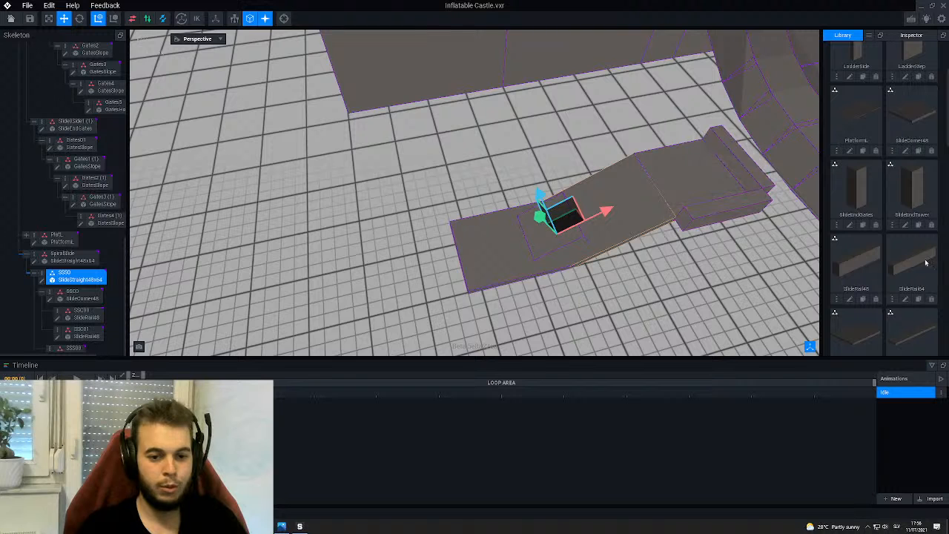
- Add SlideRail64 into the skeleton and slide it along the slide's edge
{"action": "left_click_drag", "start_coordinate": [912, 264], "coordinate": [82, 326]}
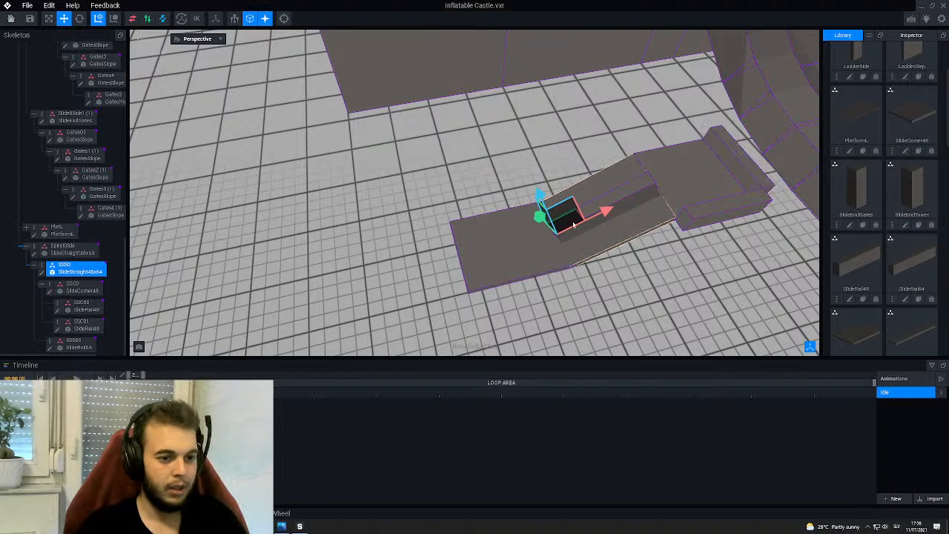
{"action": "right_click_drag", "start_coordinate": [564, 205], "coordinate": [631, 221]}
{"action": "left_click_drag", "start_coordinate": [528, 215], "coordinate": [543, 223]}
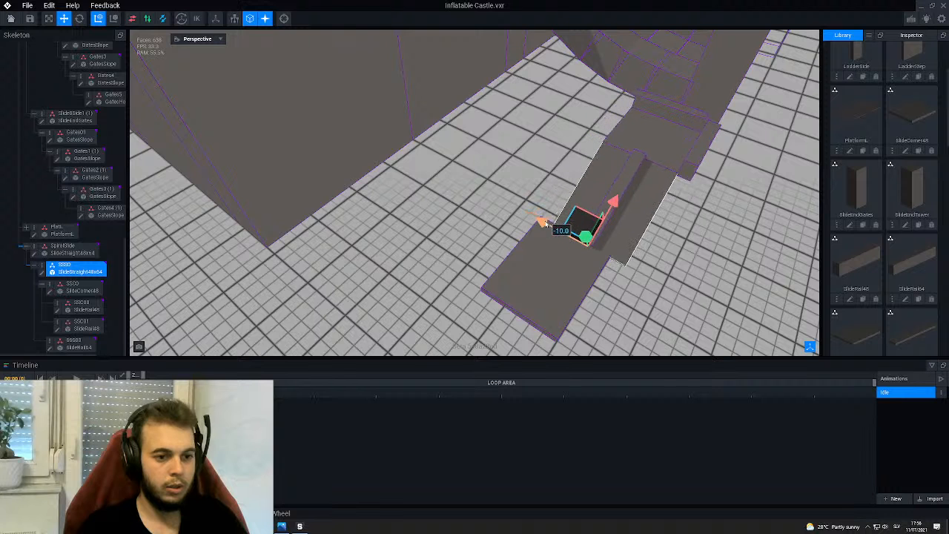
{"action": "key", "text": "ctrl+z"}
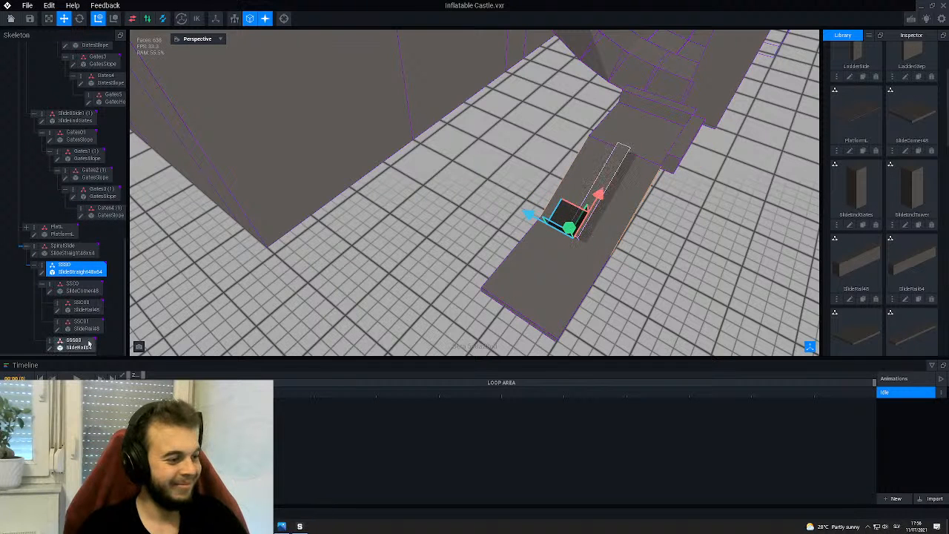
{"action": "left_click", "coordinate": [89, 344]}
{"action": "left_click_drag", "start_coordinate": [527, 215], "coordinate": [570, 234]}
- Lift the long rail slightly onto the slide surface and check its fit
{"action": "right_click_drag", "start_coordinate": [570, 208], "coordinate": [570, 208]}
{"action": "scroll", "coordinate": [570, 208], "scroll_direction": "up", "scroll_amount": 2}
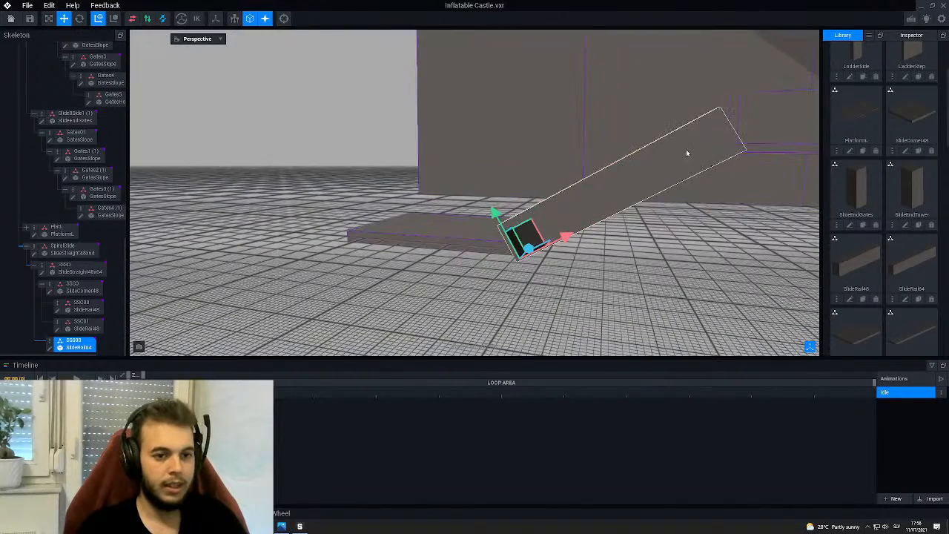
{"action": "left_click", "coordinate": [758, 129]}
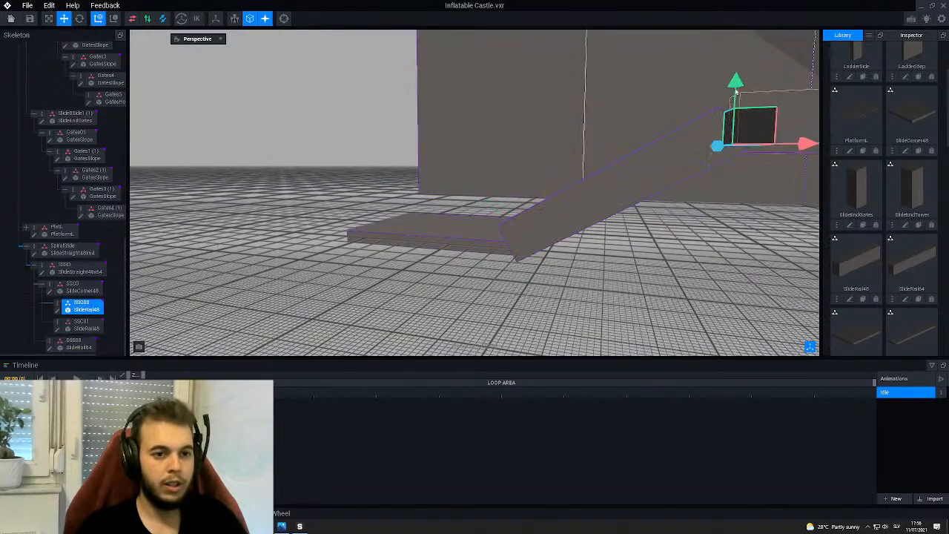
{"action": "left_click", "coordinate": [623, 193]}
{"action": "right_click_drag", "start_coordinate": [620, 193], "coordinate": [611, 191]}
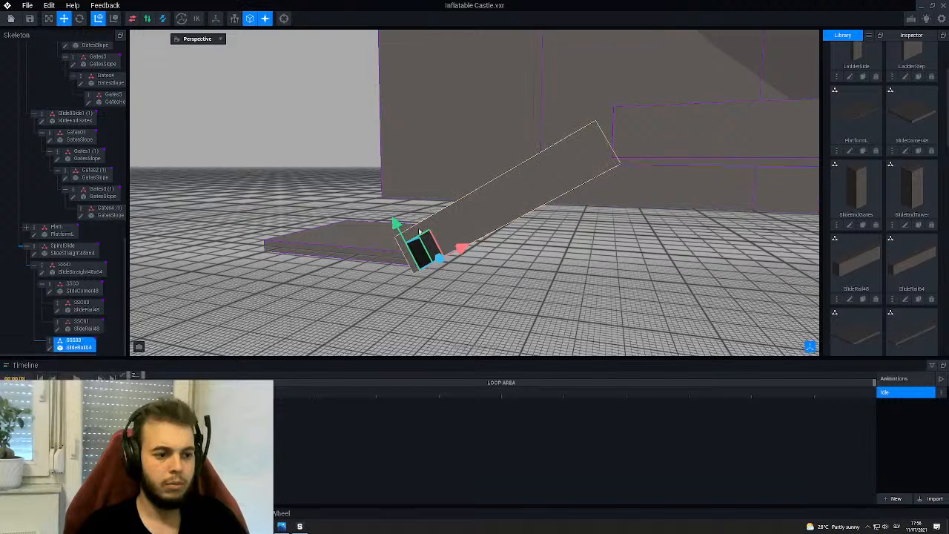
{"action": "mouse_move", "coordinate": [394, 223]}
{"action": "left_mouse_down"}
{"action": "mouse_move", "coordinate": [389, 215]}
{"action": "mouse_move", "coordinate": [399, 217]}
{"action": "left_mouse_up"}
{"action": "right_click_drag", "start_coordinate": [506, 171], "coordinate": [176, 353]}
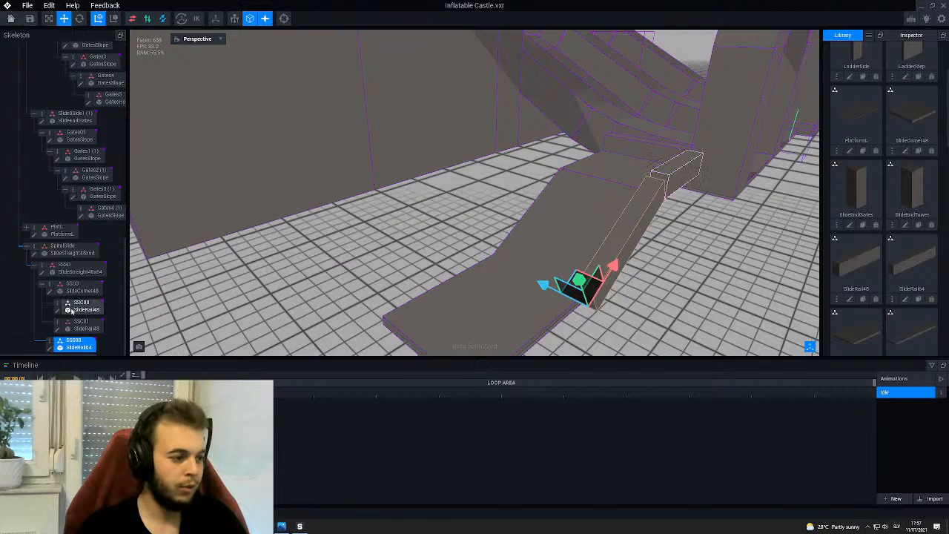
- Duplicate the rail node as SSS01
{"action": "right_click", "coordinate": [49, 341]}
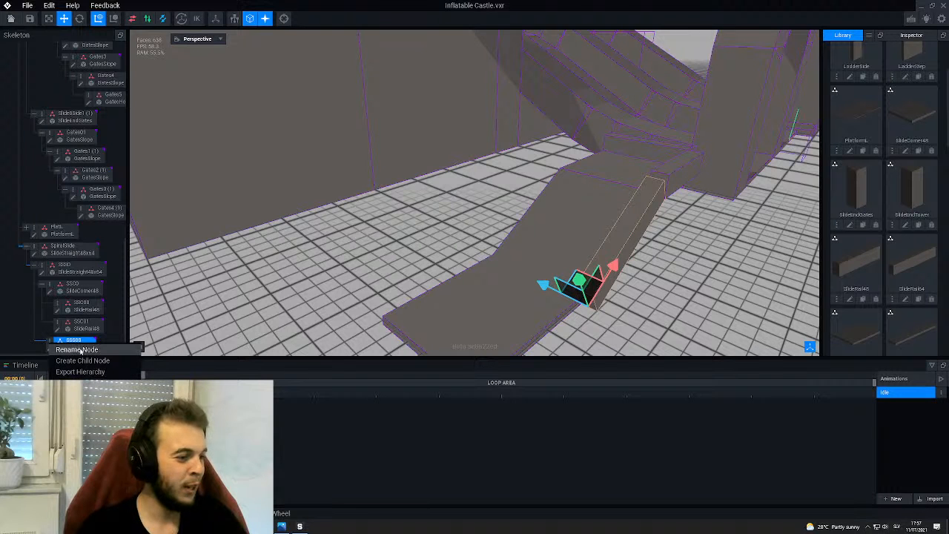
{"action": "left_click", "coordinate": [80, 384]}
{"action": "type", "text": "sss01"}
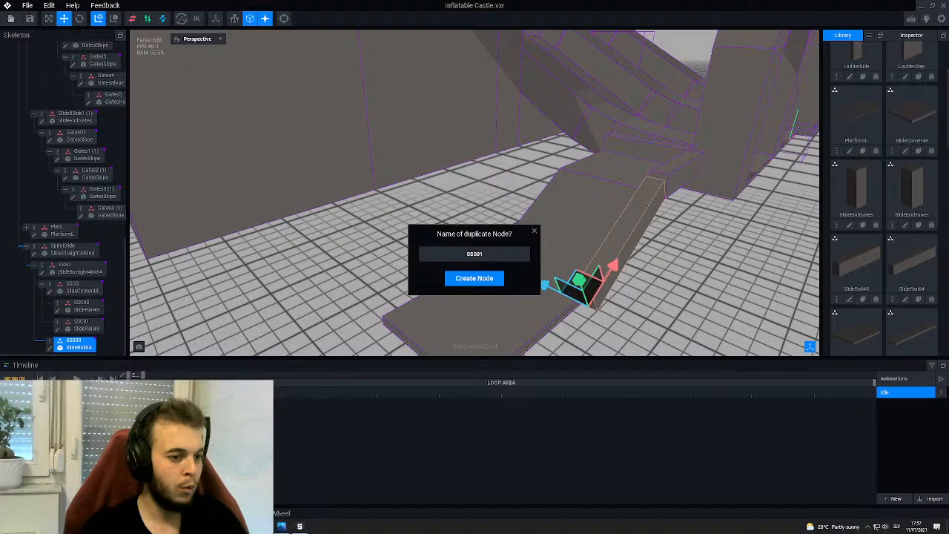
{"action": "key", "text": "Return"}
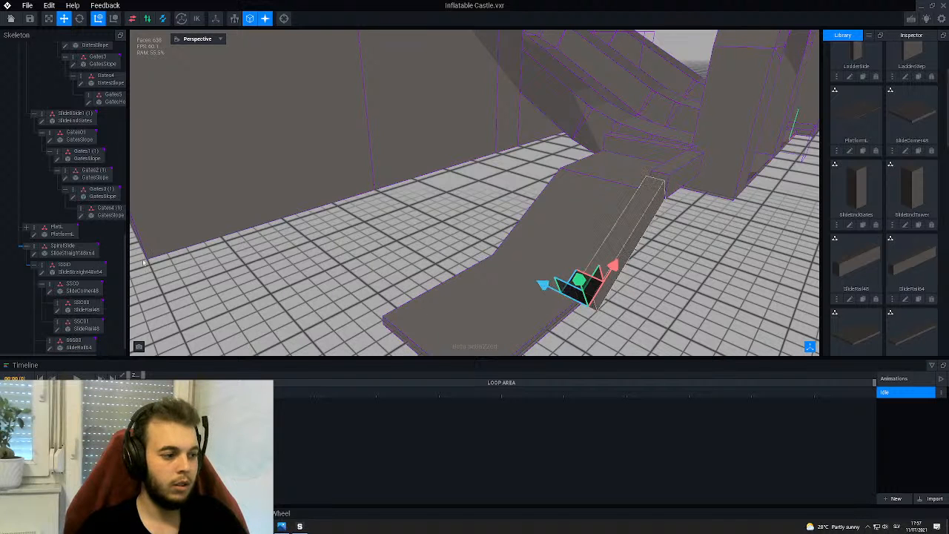
- Move the copied rail to the slide's left edge and select the straight slide section
{"action": "scroll", "coordinate": [543, 285], "scroll_direction": "down", "scroll_amount": 3}
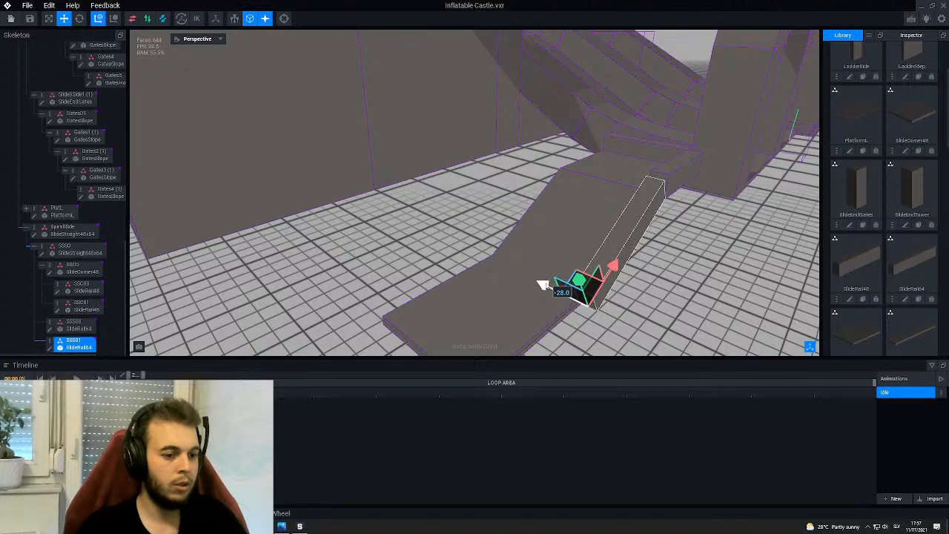
{"action": "left_click_drag", "start_coordinate": [546, 286], "coordinate": [448, 258]}
{"action": "left_click", "coordinate": [450, 266]}
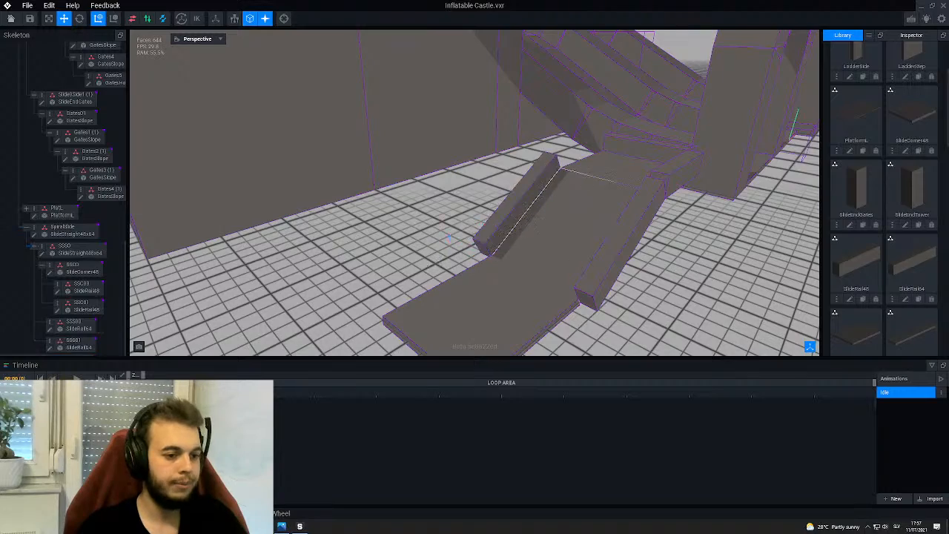
{"action": "right_click_drag", "start_coordinate": [513, 252], "coordinate": [540, 222]}
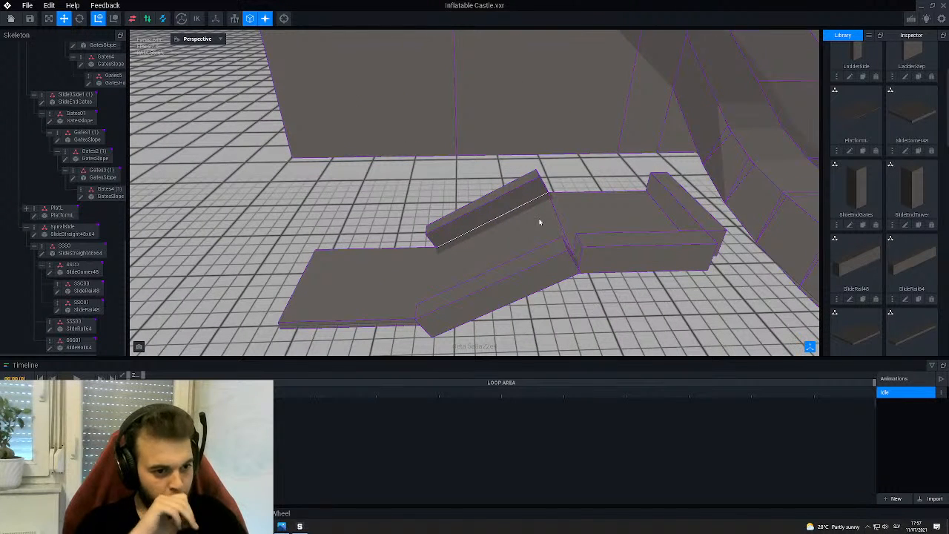
{"action": "left_click", "coordinate": [540, 222]}
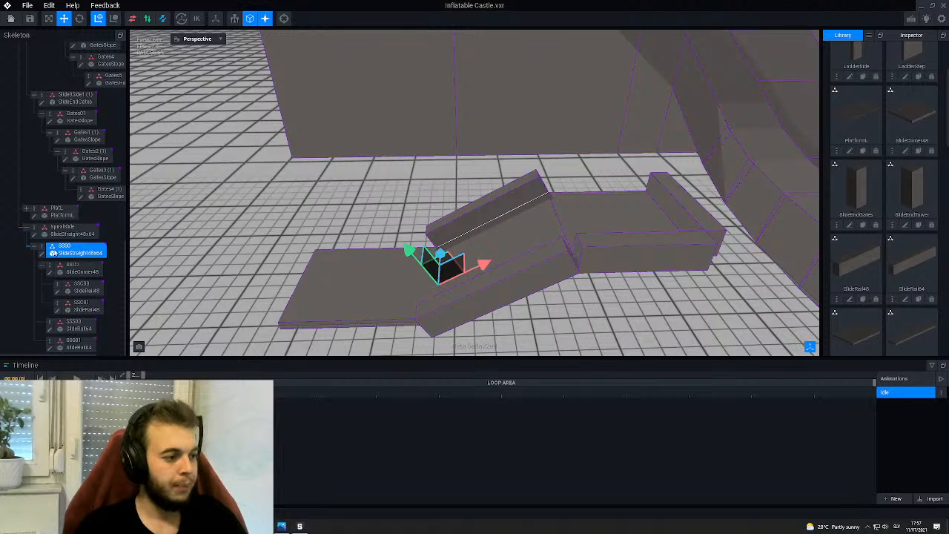
- Duplicate the SSS0 slide section as SSS1 and attach it under SSC0
{"action": "right_click", "coordinate": [46, 248]}
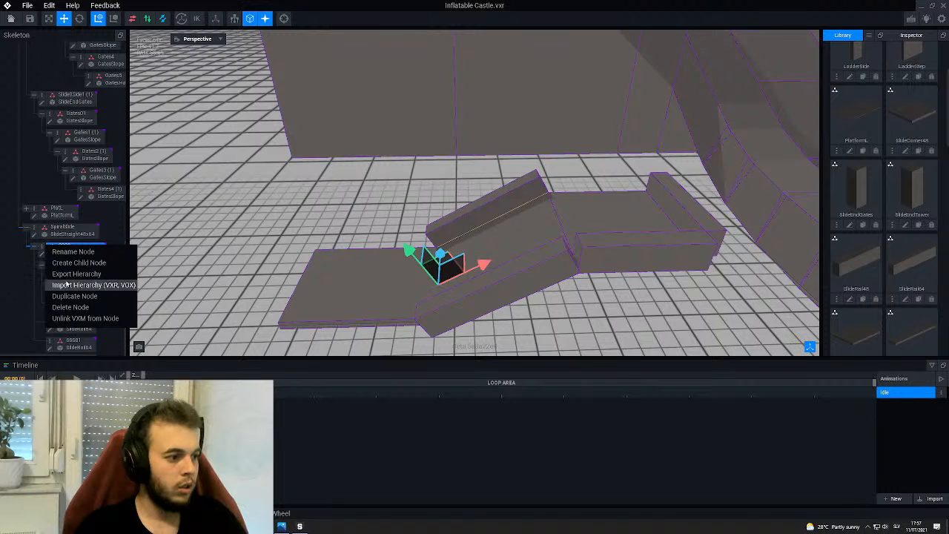
{"action": "left_click", "coordinate": [25, 271]}
{"action": "left_click", "coordinate": [40, 266]}
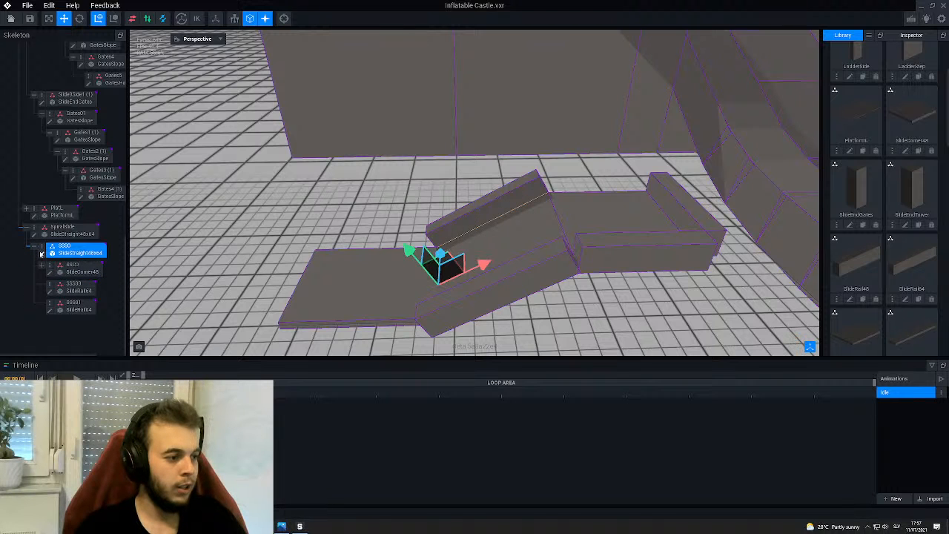
{"action": "right_click", "coordinate": [41, 253]}
{"action": "left_click", "coordinate": [70, 301]}
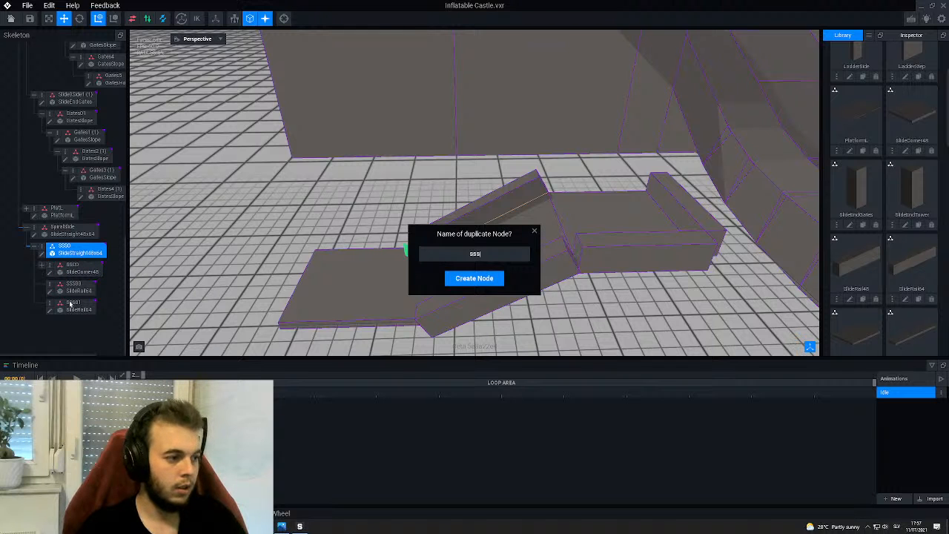
{"action": "key", "text": "Return"}
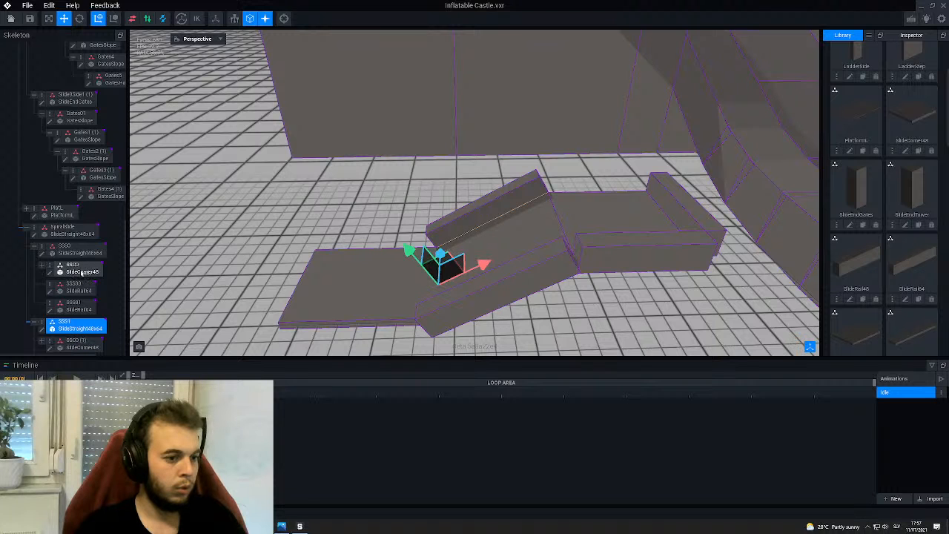
{"action": "left_click_drag", "start_coordinate": [81, 326], "coordinate": [82, 272]}
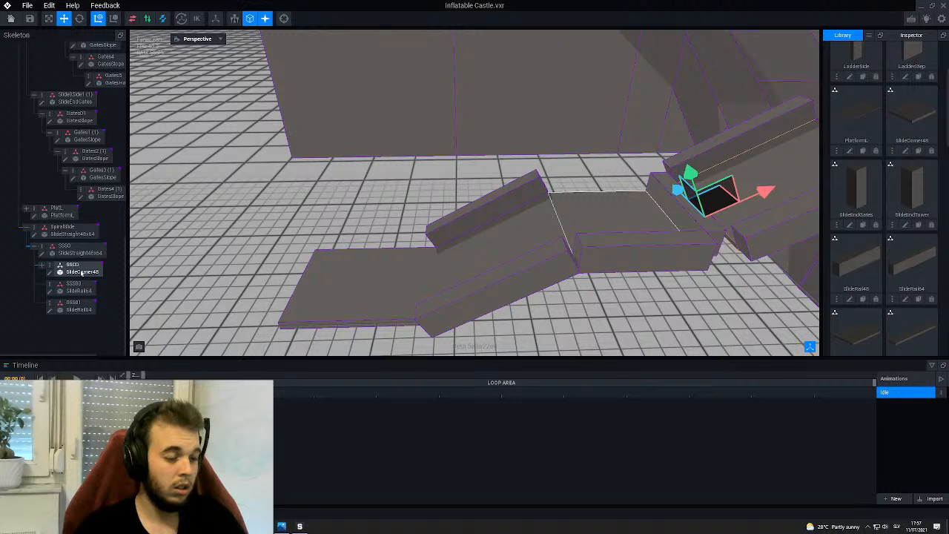
- Rotate the SSS1 copy about 30 degrees
{"action": "left_click", "coordinate": [80, 18]}
{"action": "middle_click_drag", "start_coordinate": [524, 118], "coordinate": [421, 149]}
{"action": "left_click_drag", "start_coordinate": [599, 221], "coordinate": [599, 223]}
{"action": "mouse_move", "coordinate": [585, 208]}
{"action": "left_mouse_down"}
{"action": "mouse_move", "coordinate": [568, 204]}
{"action": "mouse_move", "coordinate": [594, 215]}
{"action": "left_mouse_up"}
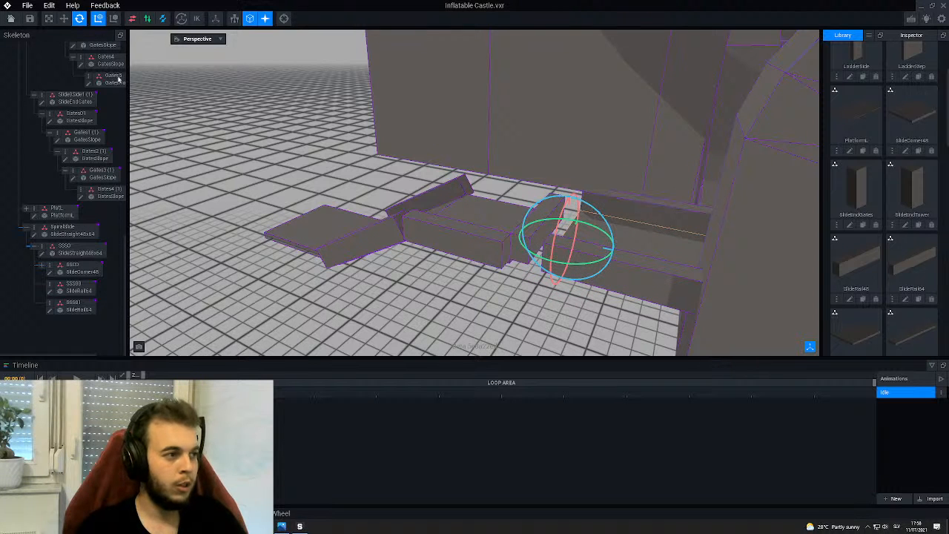
- Shift the copied section along the red axis and adjust its rotation
{"action": "left_click", "coordinate": [63, 18]}
{"action": "left_click_drag", "start_coordinate": [623, 258], "coordinate": [482, 245]}
{"action": "middle_click_drag", "start_coordinate": [482, 245], "coordinate": [354, 293]}
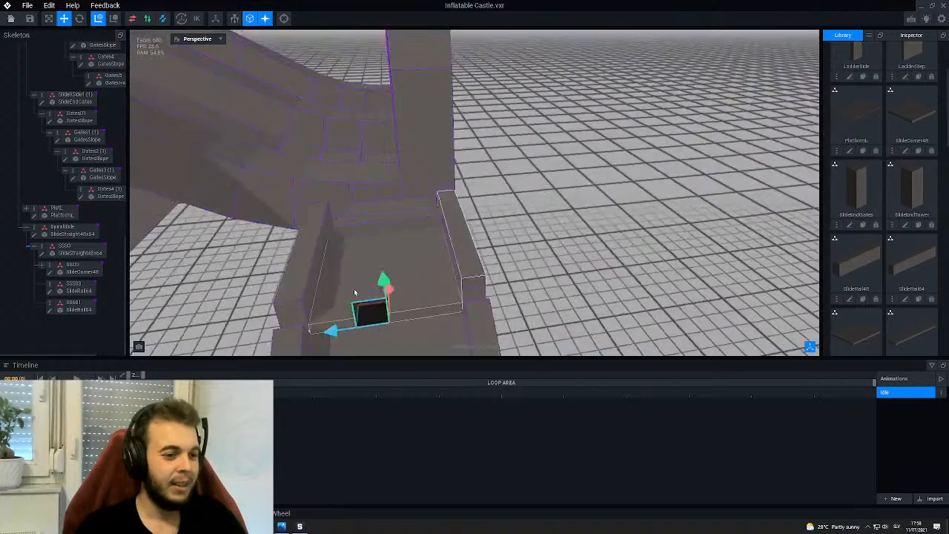
{"action": "left_click", "coordinate": [79, 23]}
{"action": "middle_click_drag", "start_coordinate": [357, 347], "coordinate": [360, 288]}
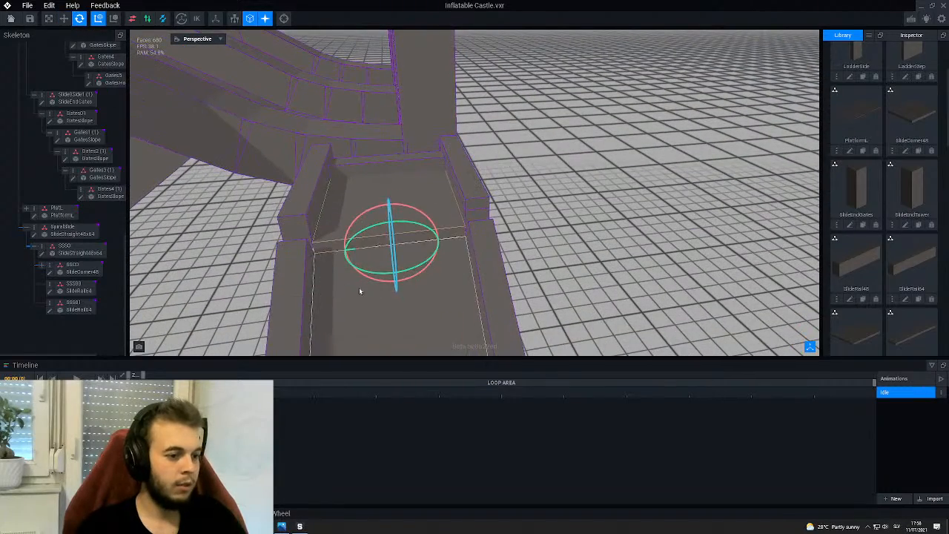
{"action": "left_click_drag", "start_coordinate": [369, 273], "coordinate": [434, 253]}
{"action": "middle_click_drag", "start_coordinate": [415, 224], "coordinate": [411, 220]}
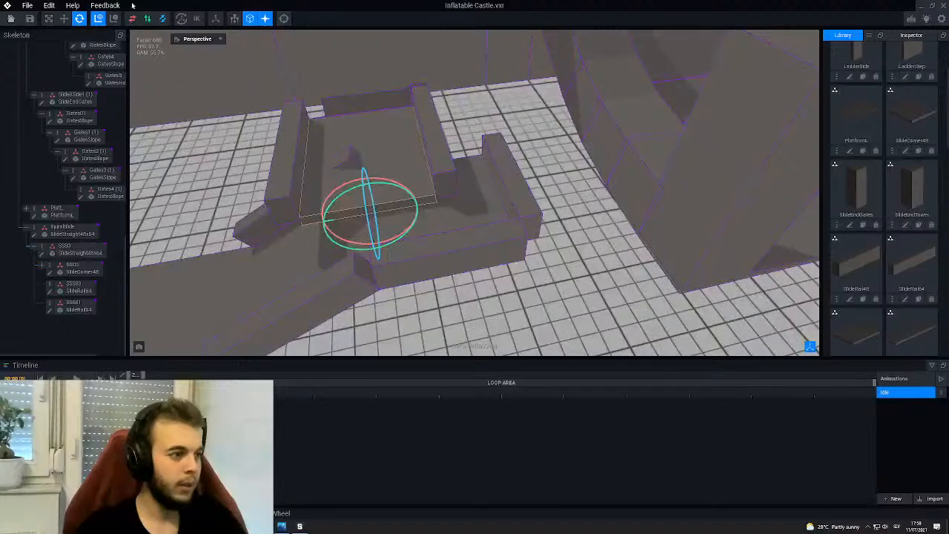
- Lower the section into line with the slide and swing it around 25 degrees
{"action": "left_click", "coordinate": [64, 19]}
{"action": "middle_click_drag", "start_coordinate": [361, 201], "coordinate": [434, 155]}
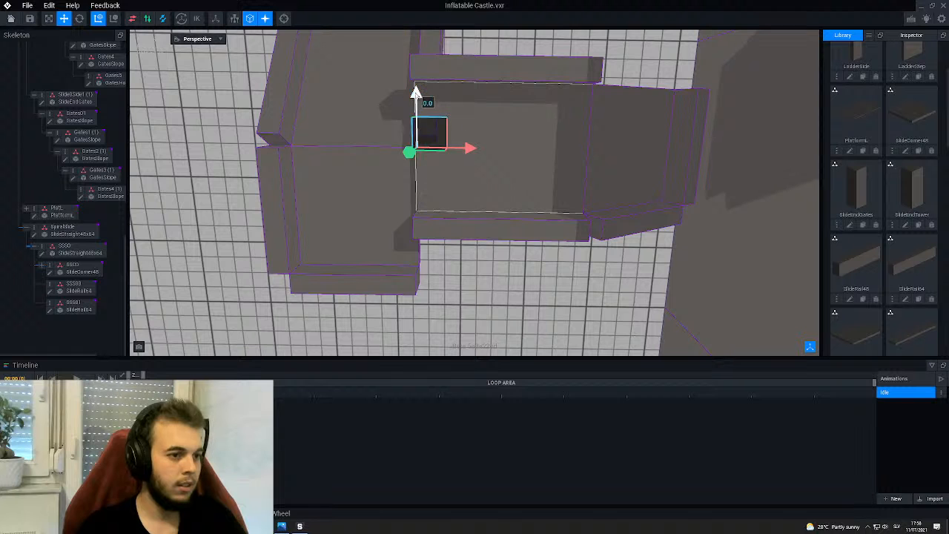
{"action": "left_click_drag", "start_coordinate": [418, 97], "coordinate": [422, 162]}
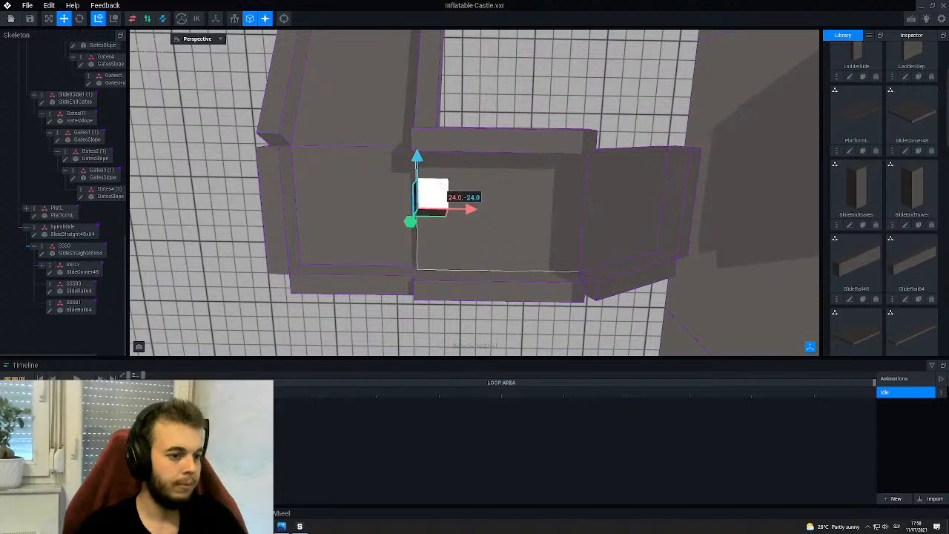
{"action": "middle_click_drag", "start_coordinate": [421, 162], "coordinate": [415, 96]}
{"action": "left_click_drag", "start_coordinate": [417, 82], "coordinate": [417, 94]}
{"action": "middle_click_drag", "start_coordinate": [438, 184], "coordinate": [442, 112]}
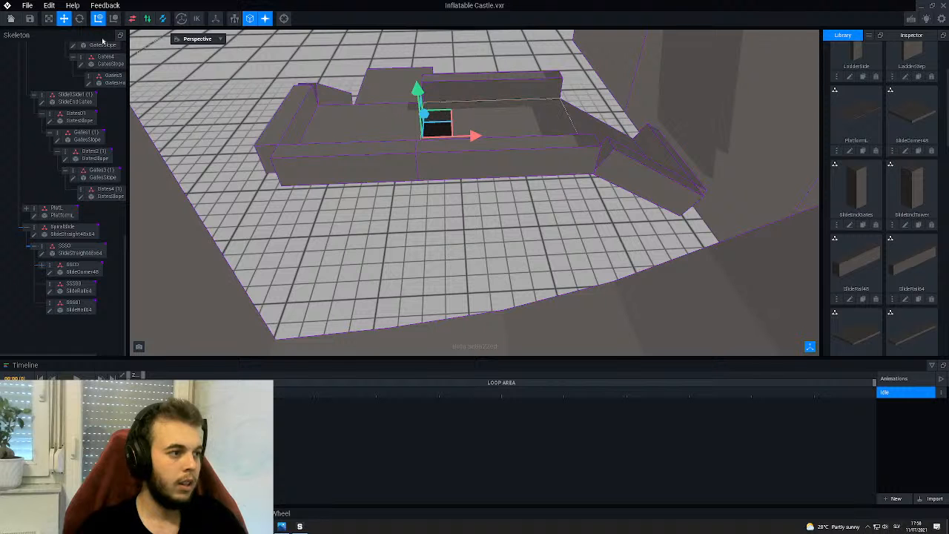
{"action": "left_click", "coordinate": [79, 19]}
{"action": "left_click_drag", "start_coordinate": [438, 101], "coordinate": [415, 98]}
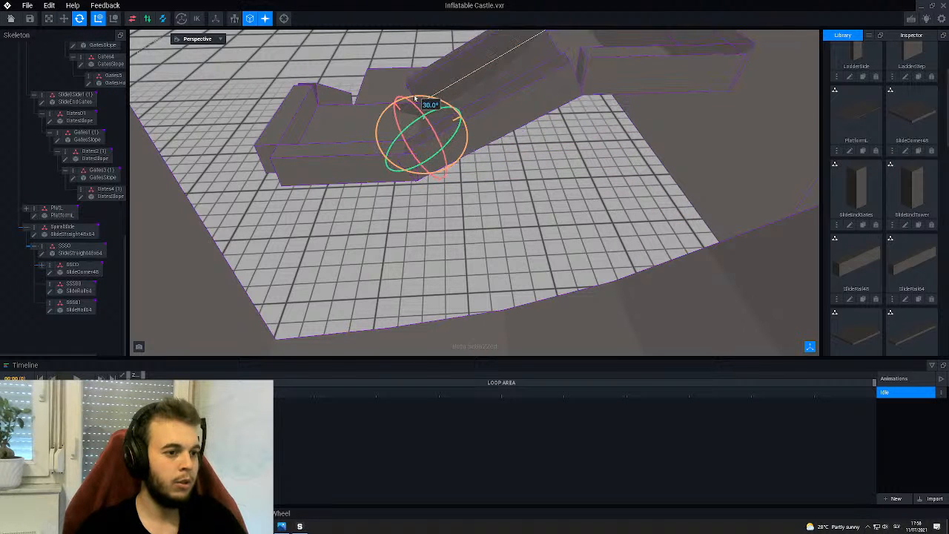
- Orbit around the extended slide to check joints and gaps against the castle walls
{"action": "mouse_move", "coordinate": [332, 89]}
{"action": "right_mouse_down"}
{"action": "mouse_move", "coordinate": [439, 187]}
{"action": "mouse_move", "coordinate": [332, 96]}
{"action": "right_mouse_up"}
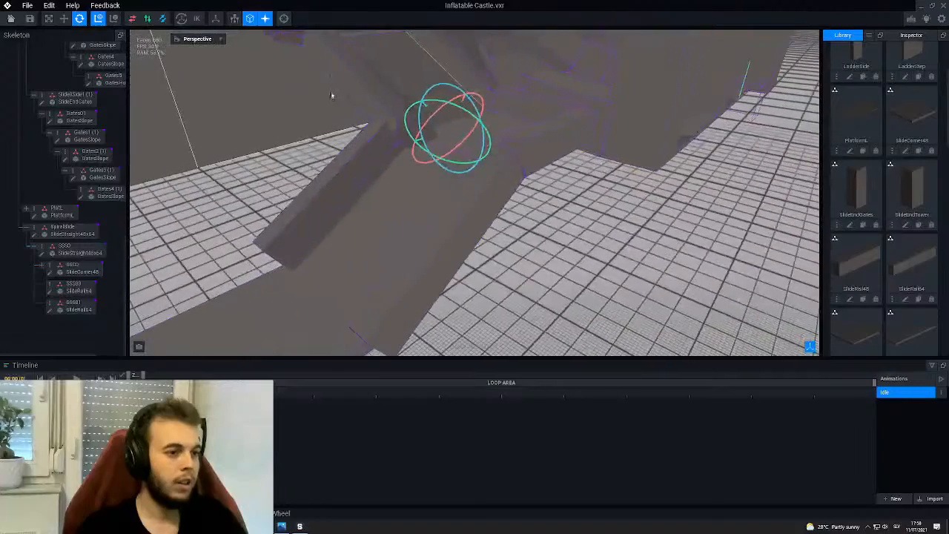
{"action": "right_click_drag", "start_coordinate": [291, 156], "coordinate": [392, 193]}
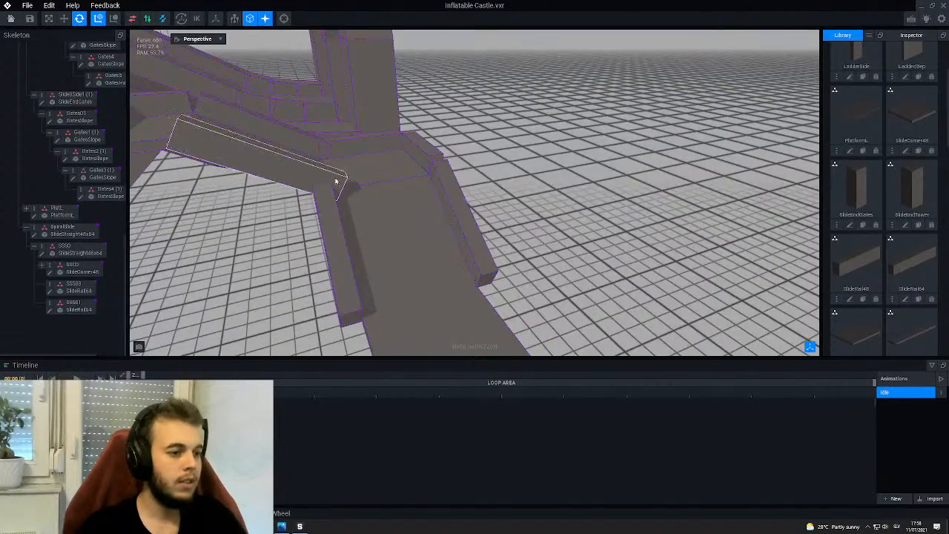
{"action": "right_click_drag", "start_coordinate": [336, 180], "coordinate": [387, 231]}
{"action": "mouse_move", "coordinate": [447, 243]}
{"action": "right_mouse_down"}
{"action": "mouse_move", "coordinate": [436, 245]}
{"action": "mouse_move", "coordinate": [458, 221]}
{"action": "mouse_move", "coordinate": [440, 232]}
{"action": "right_mouse_up"}
{"action": "right_click_drag", "start_coordinate": [530, 189], "coordinate": [371, 261]}
{"action": "scroll", "coordinate": [502, 205], "scroll_direction": "up", "scroll_amount": 5}
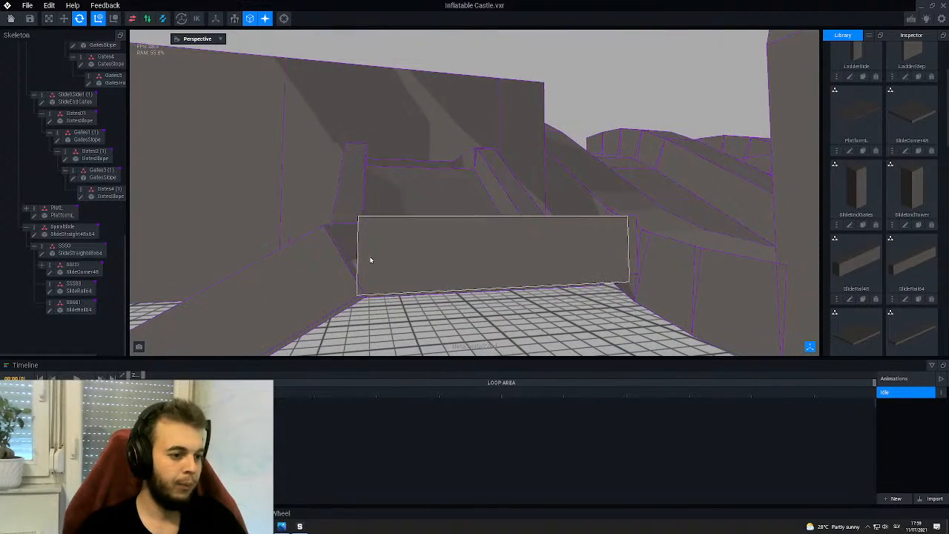
- Shorten the SlideRail64 rail to an X width of 66 voxels and save it
{"action": "left_click", "coordinate": [330, 262]}
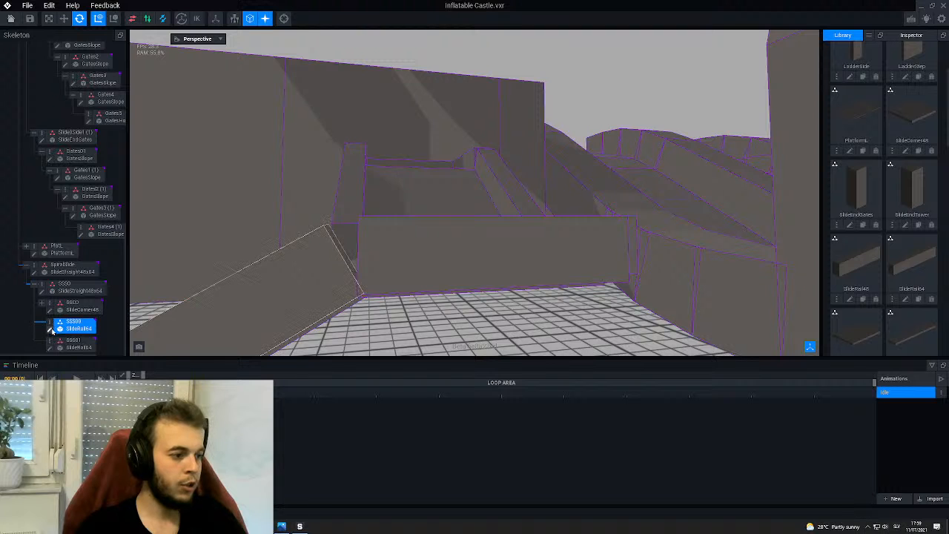
{"action": "left_click", "coordinate": [50, 329]}
{"action": "right_click_drag", "start_coordinate": [351, 252], "coordinate": [365, 257]}
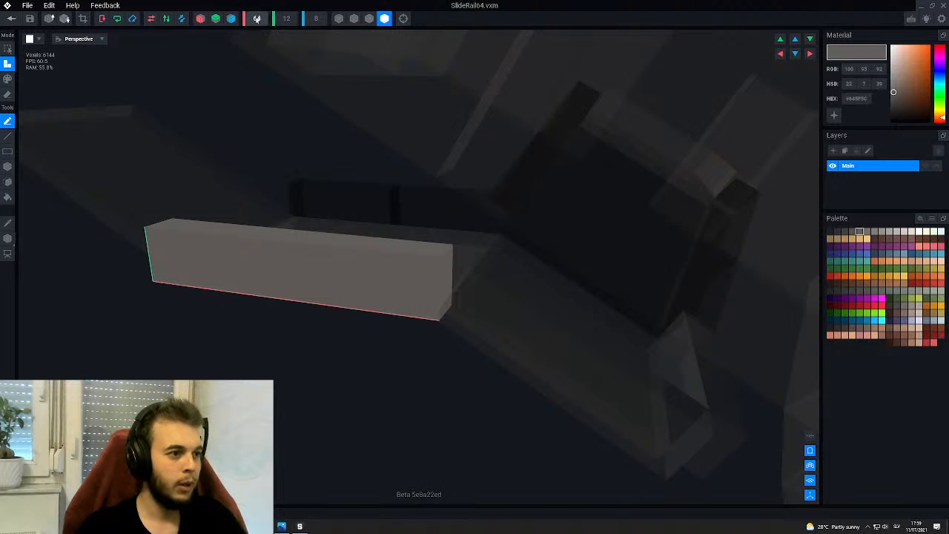
{"action": "scroll", "coordinate": [256, 20], "scroll_direction": "down", "scroll_amount": 2}
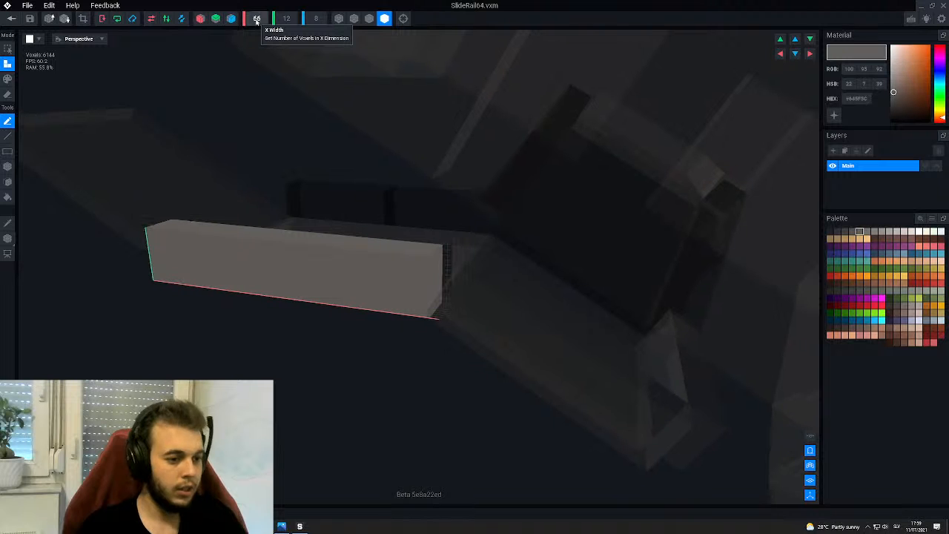
{"action": "scroll", "coordinate": [433, 238], "scroll_direction": "up", "scroll_amount": 3}
{"action": "right_click_drag", "start_coordinate": [444, 288], "coordinate": [449, 287]}
{"action": "left_click", "coordinate": [8, 16]}
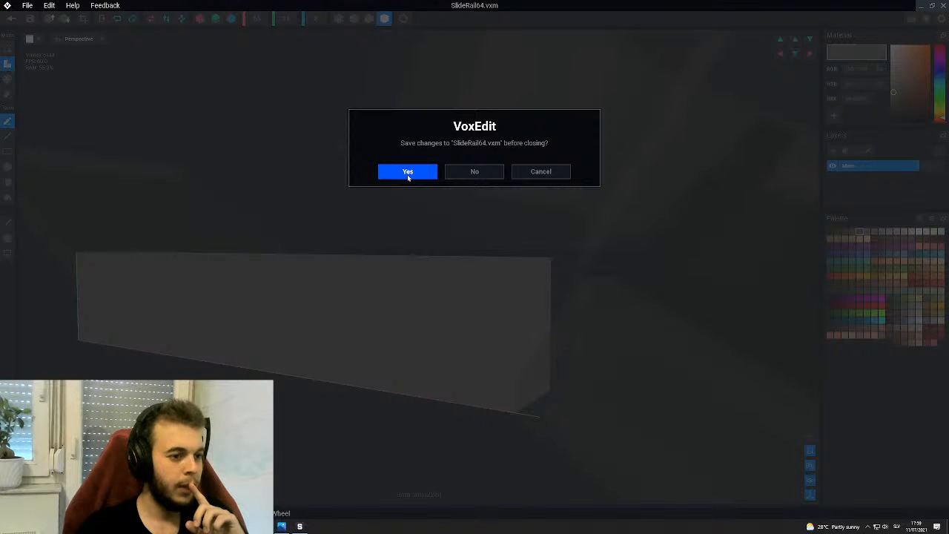
{"action": "left_click", "coordinate": [407, 175]}
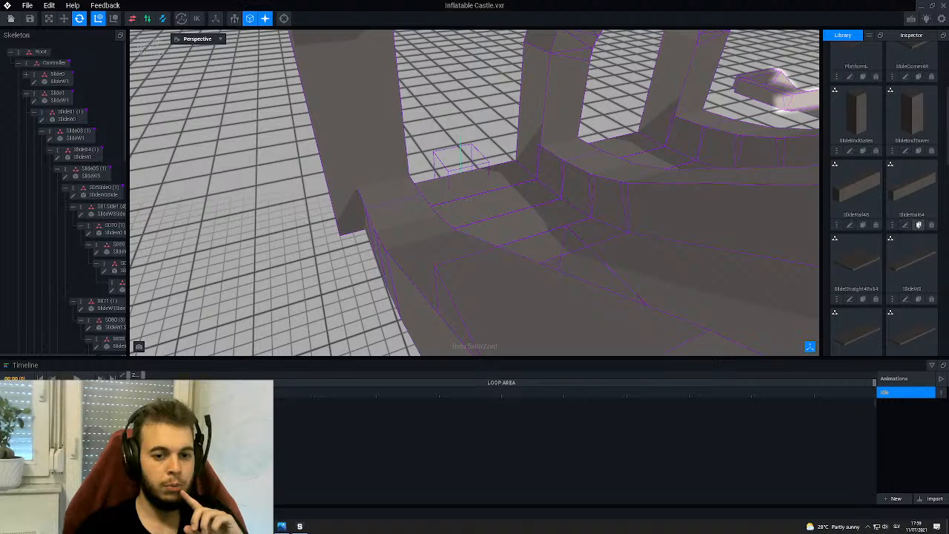
- Clone SlideRail64 as SlideRail64Outside and rename the original to SlideRail64Inside
{"action": "left_click", "coordinate": [919, 224]}
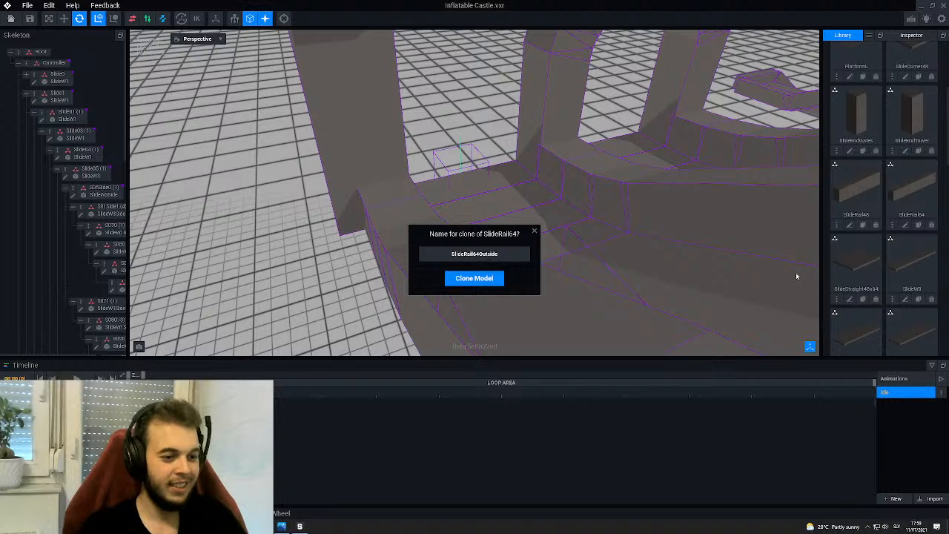
{"action": "type", "text": "SlideRail64Outside"}
{"action": "key", "text": "Return"}
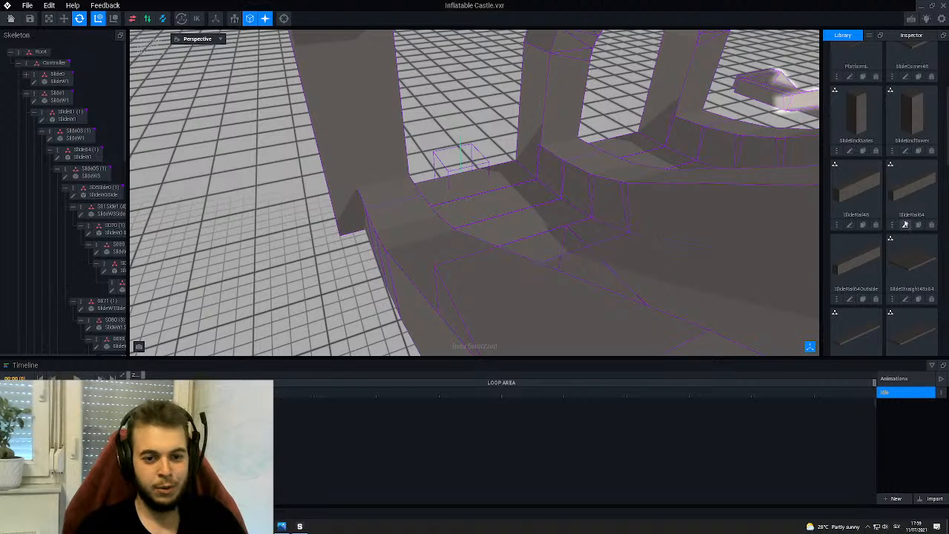
{"action": "left_click", "coordinate": [905, 224]}
{"action": "left_click", "coordinate": [873, 231]}
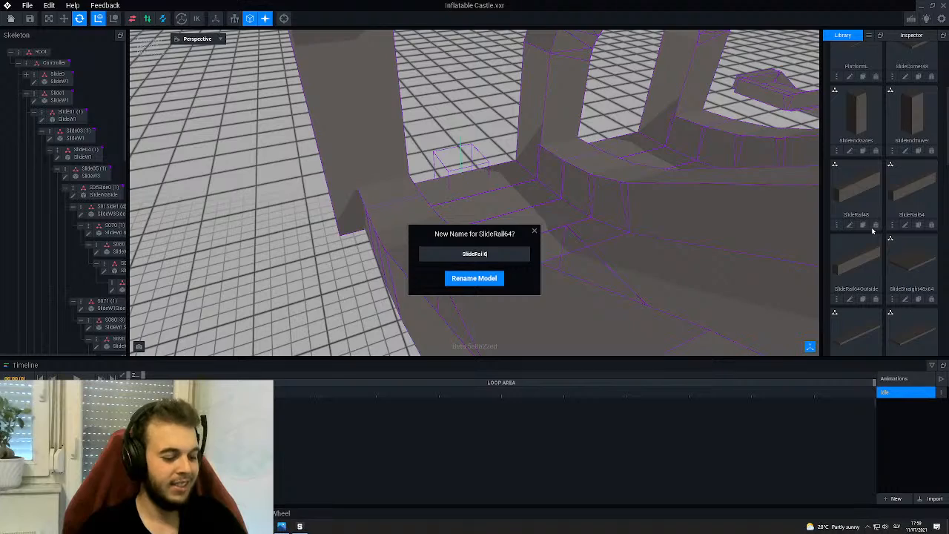
{"action": "type", "text": "Inside"}
{"action": "key", "text": "Return"}
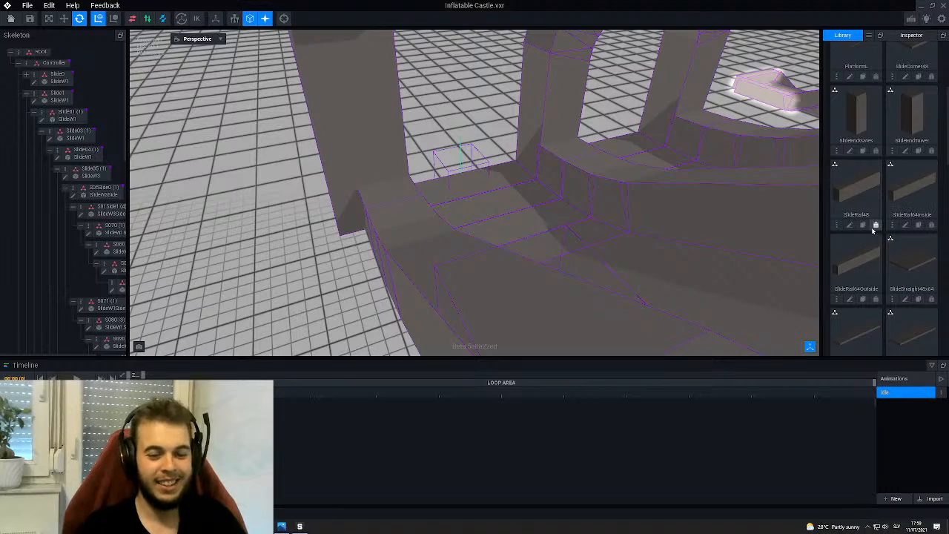
- Assign the SlideRail64Outside model from the Library to rail node SSS00
{"action": "middle_click_drag", "start_coordinate": [802, 137], "coordinate": [681, 206]}
{"action": "mouse_move", "coordinate": [680, 205]}
{"action": "right_mouse_down"}
{"action": "mouse_move", "coordinate": [585, 257]}
{"action": "mouse_move", "coordinate": [539, 260]}
{"action": "mouse_move", "coordinate": [533, 232]}
{"action": "mouse_move", "coordinate": [534, 250]}
{"action": "mouse_move", "coordinate": [529, 239]}
{"action": "right_mouse_up"}
{"action": "left_click", "coordinate": [850, 201]}
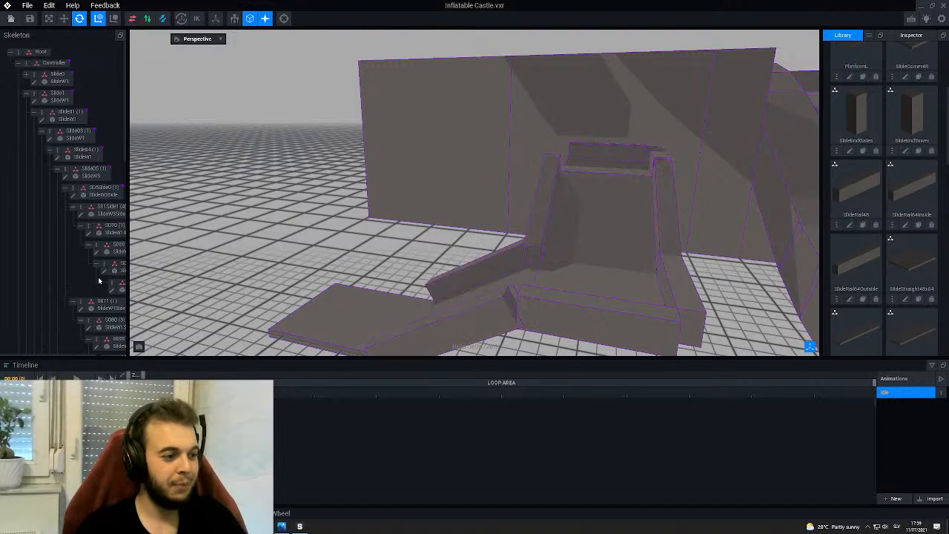
{"action": "left_click", "coordinate": [438, 326]}
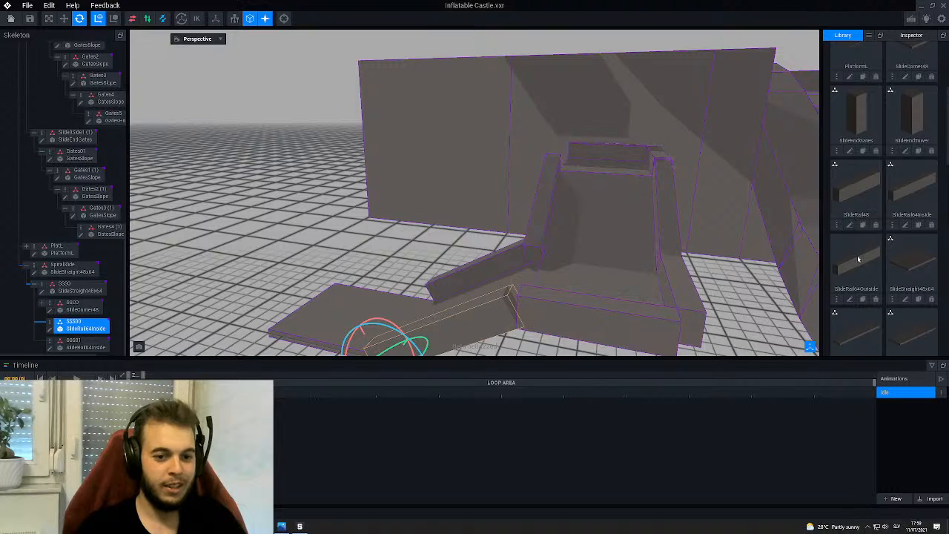
{"action": "left_click_drag", "start_coordinate": [858, 256], "coordinate": [80, 326]}
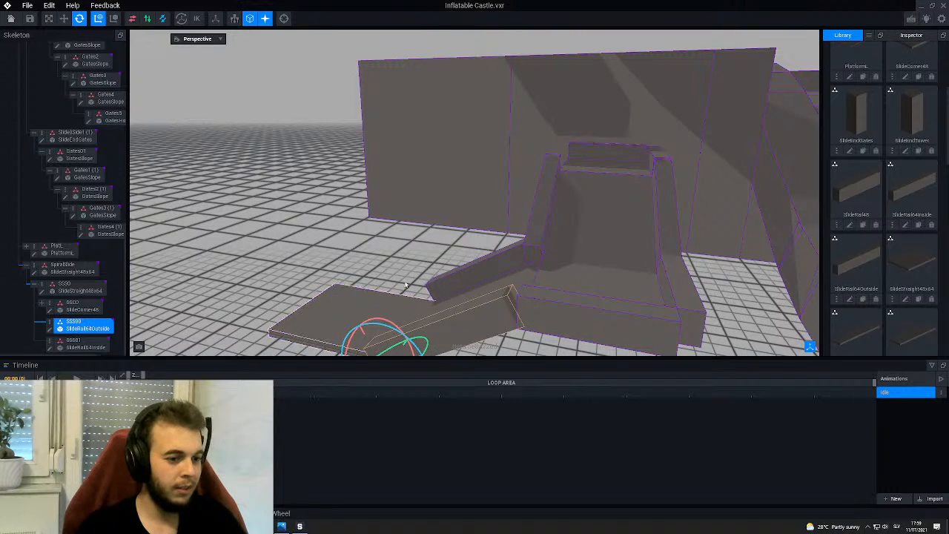
{"action": "middle_click_drag", "start_coordinate": [460, 319], "coordinate": [451, 280]}
{"action": "right_click_drag", "start_coordinate": [416, 204], "coordinate": [530, 237]}
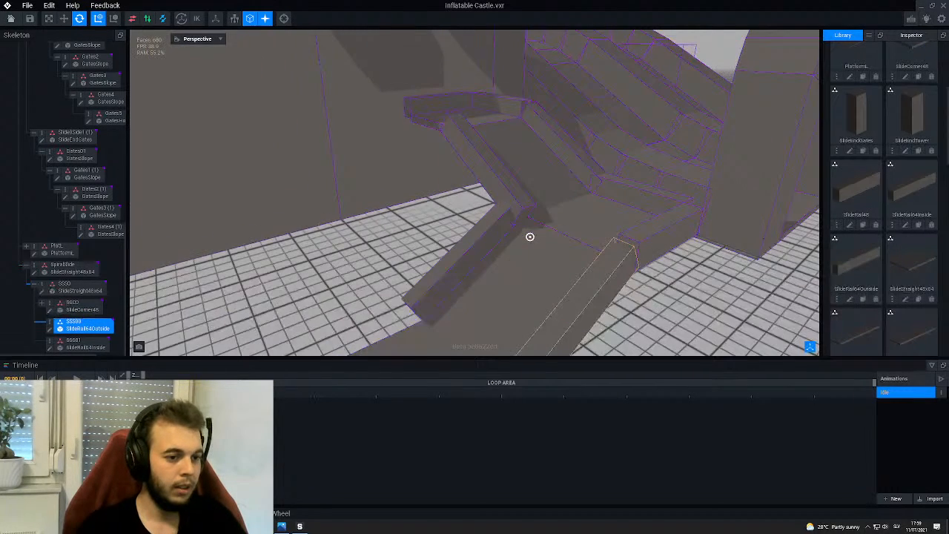
{"action": "left_click", "coordinate": [466, 269]}
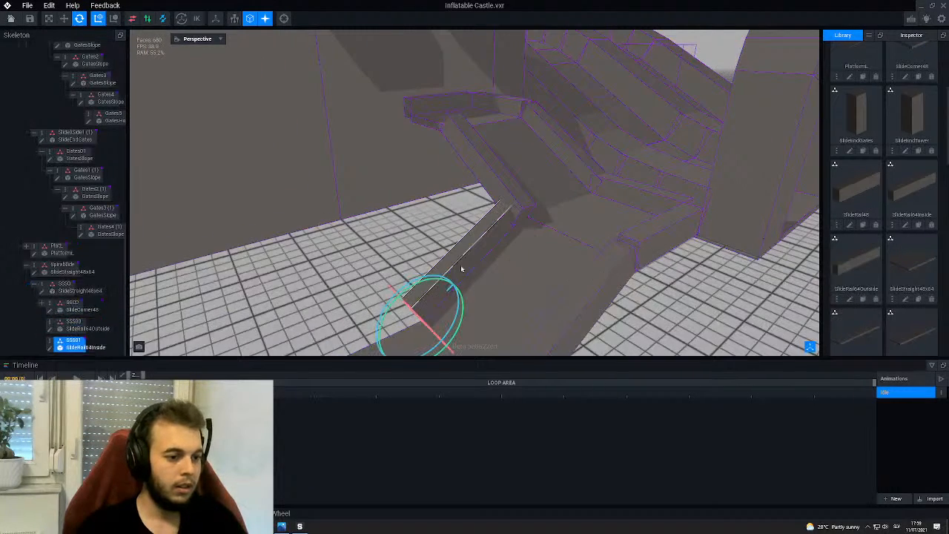
- Open SlideRail64Inside, crop its bounds, and box-erase a slice off the bar's end
{"action": "left_click", "coordinate": [501, 182]}
{"action": "double_click", "coordinate": [58, 312]}
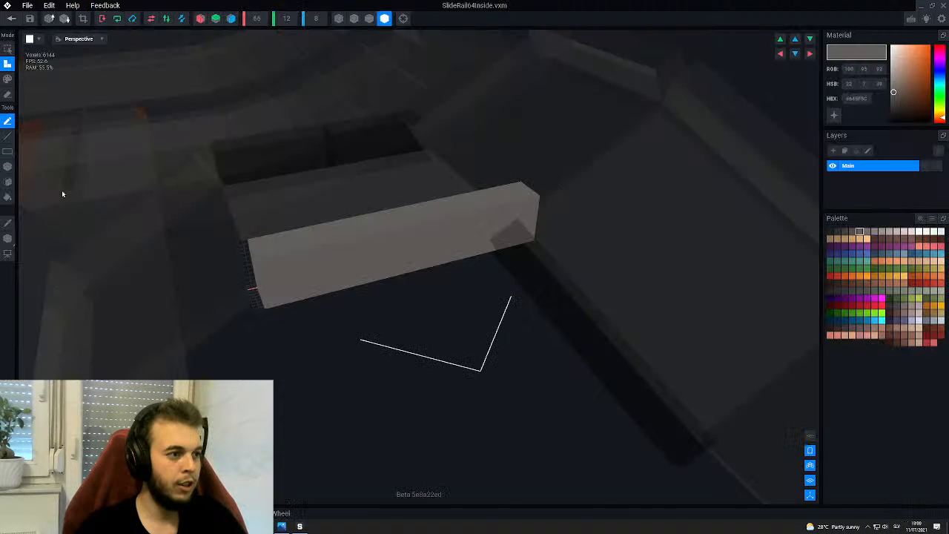
{"action": "left_click", "coordinate": [83, 20]}
{"action": "right_click_drag", "start_coordinate": [496, 214], "coordinate": [496, 214]}
{"action": "scroll", "coordinate": [545, 251], "scroll_direction": "up", "scroll_amount": 2}
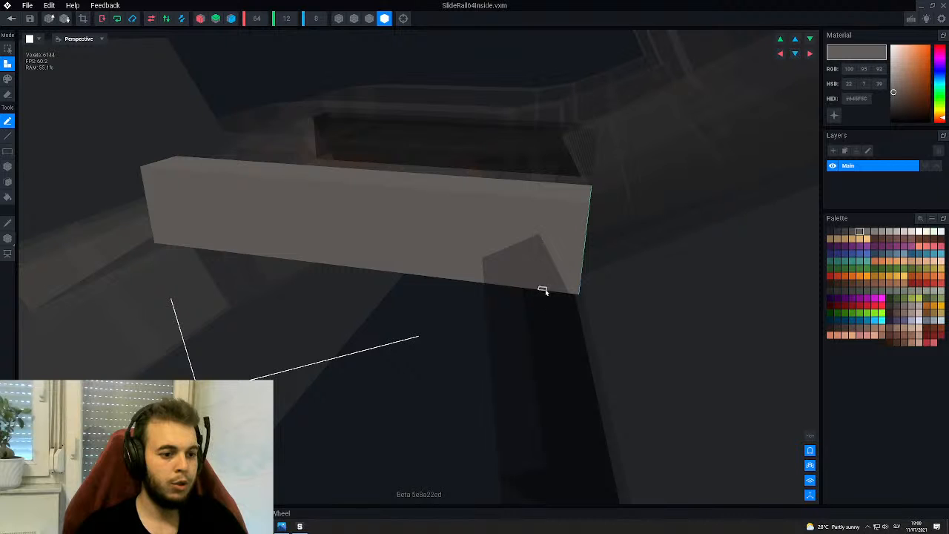
{"action": "right_click_drag", "start_coordinate": [551, 196], "coordinate": [546, 246]}
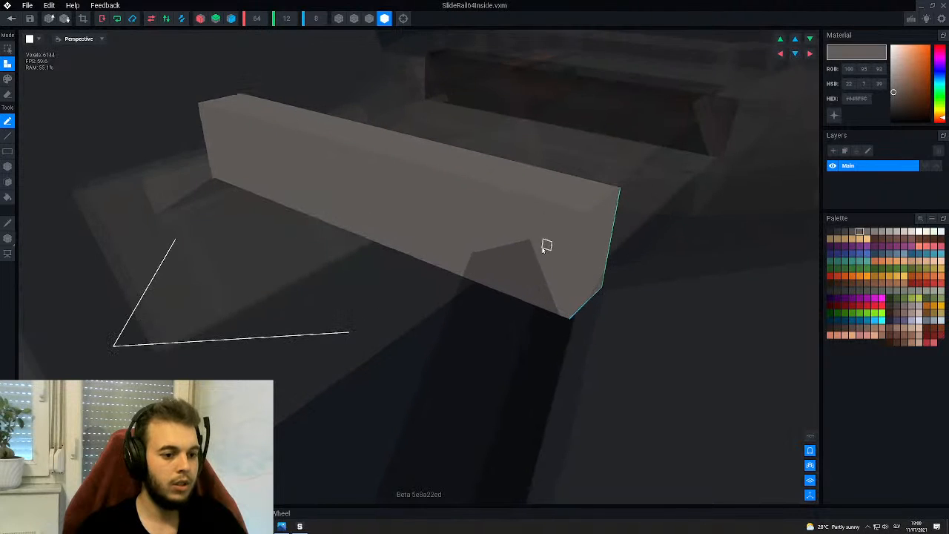
{"action": "key", "text": "b"}
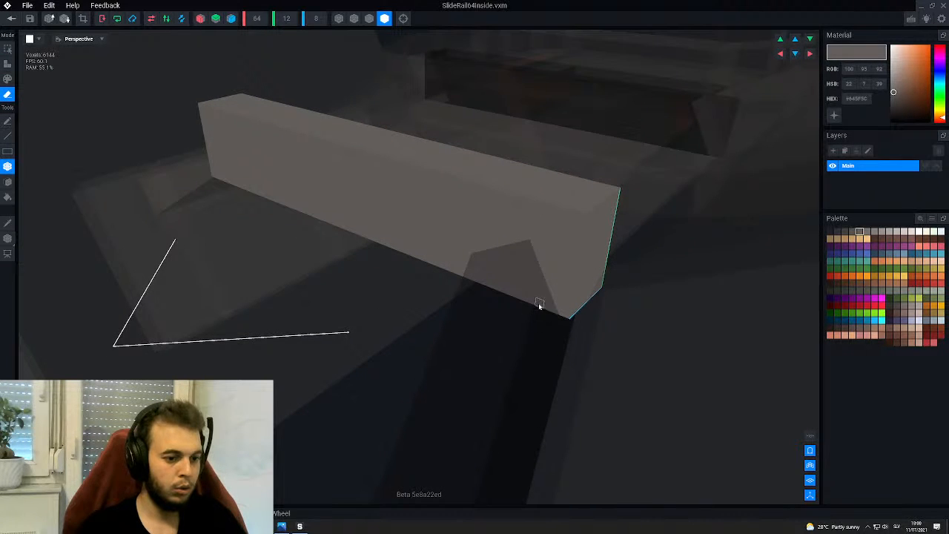
{"action": "left_click_drag", "start_coordinate": [535, 309], "coordinate": [616, 190]}
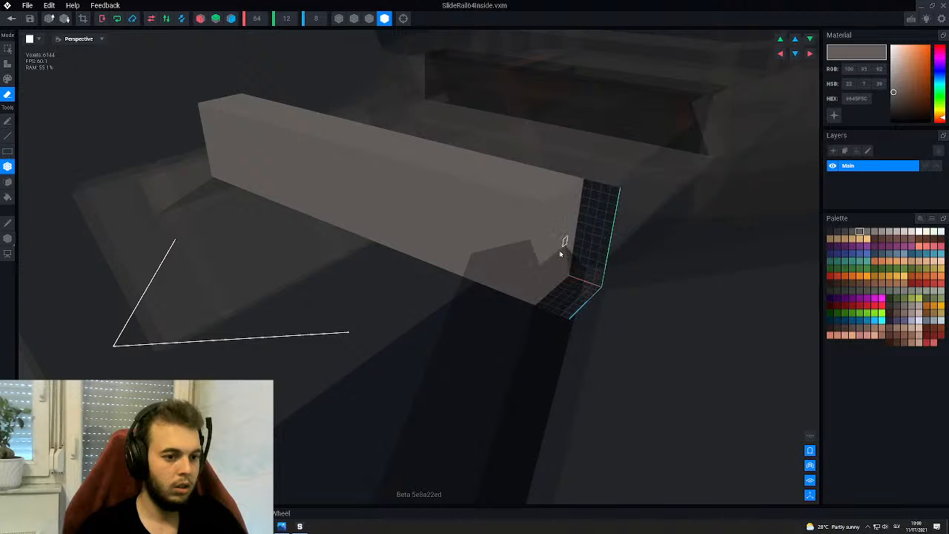
{"action": "right_click_drag", "start_coordinate": [562, 249], "coordinate": [557, 252]}
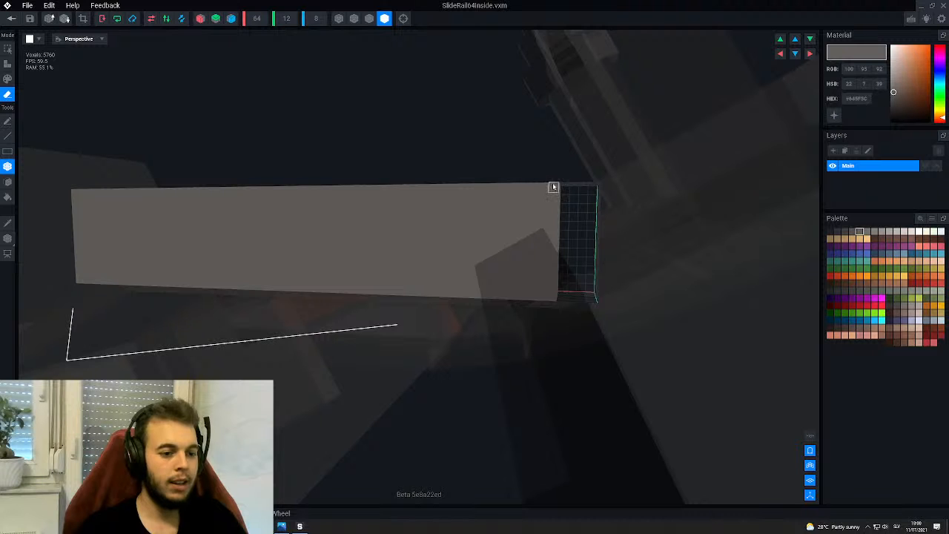
- Crop SlideRail64Inside to 60 voxels wide and close it, returning to the castle's slide side
{"action": "right_click_drag", "start_coordinate": [593, 191], "coordinate": [297, 170]}
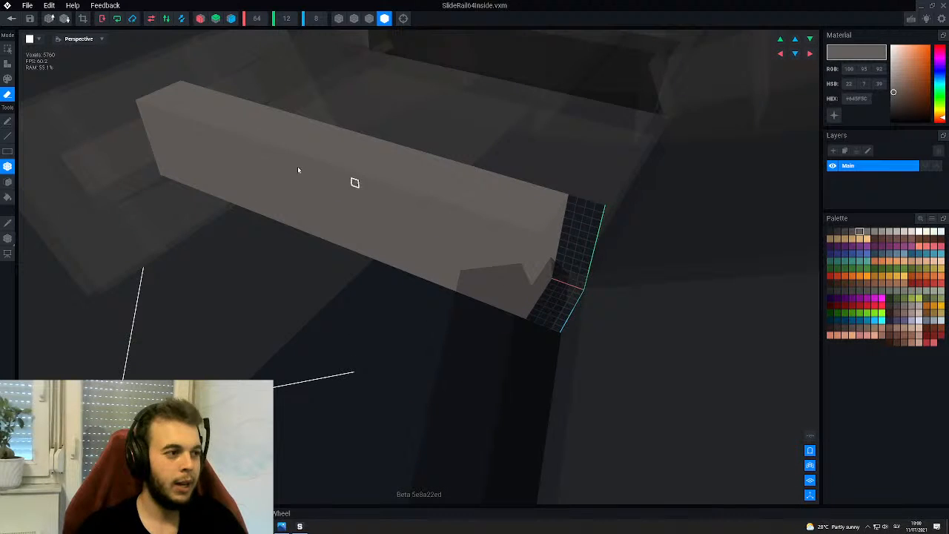
{"action": "left_click", "coordinate": [83, 25]}
{"action": "scroll", "coordinate": [497, 241], "scroll_direction": "down", "scroll_amount": 2}
{"action": "right_click_drag", "start_coordinate": [515, 245], "coordinate": [513, 244]}
{"action": "key", "text": "alt+F4"}
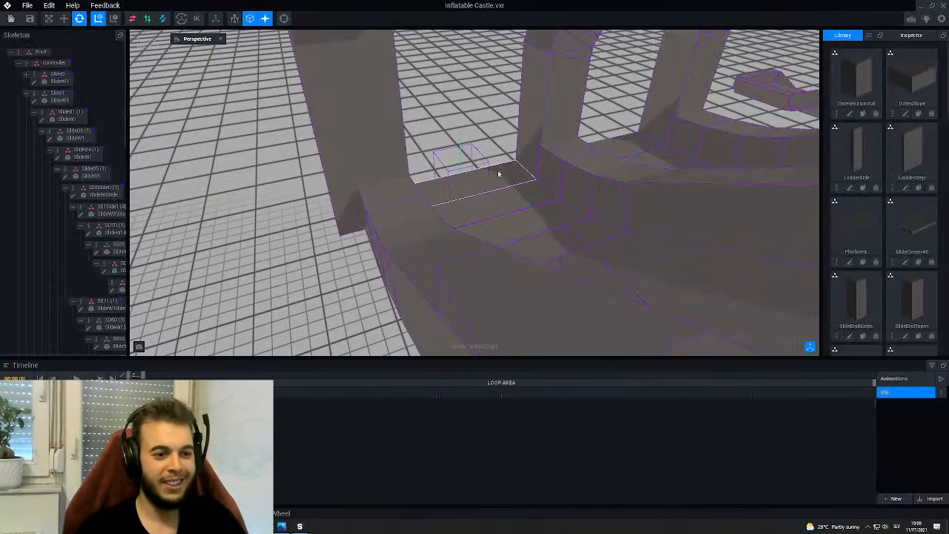
{"action": "right_click_drag", "start_coordinate": [498, 174], "coordinate": [702, 114]}
{"action": "middle_click_drag", "start_coordinate": [701, 114], "coordinate": [564, 165]}
{"action": "right_click_drag", "start_coordinate": [563, 166], "coordinate": [546, 161]}
{"action": "scroll", "coordinate": [562, 170], "scroll_direction": "up", "scroll_amount": 10}
{"action": "left_click", "coordinate": [530, 203]}
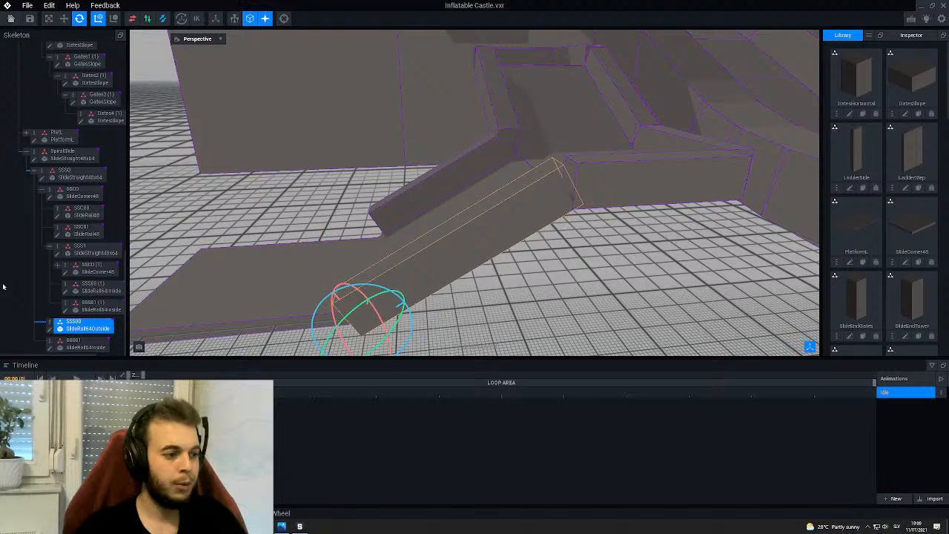
- Add one voxel layer to SlideRail64Outside's end, save it, and select the SlideRail48 rail
{"action": "double_click", "coordinate": [48, 329]}
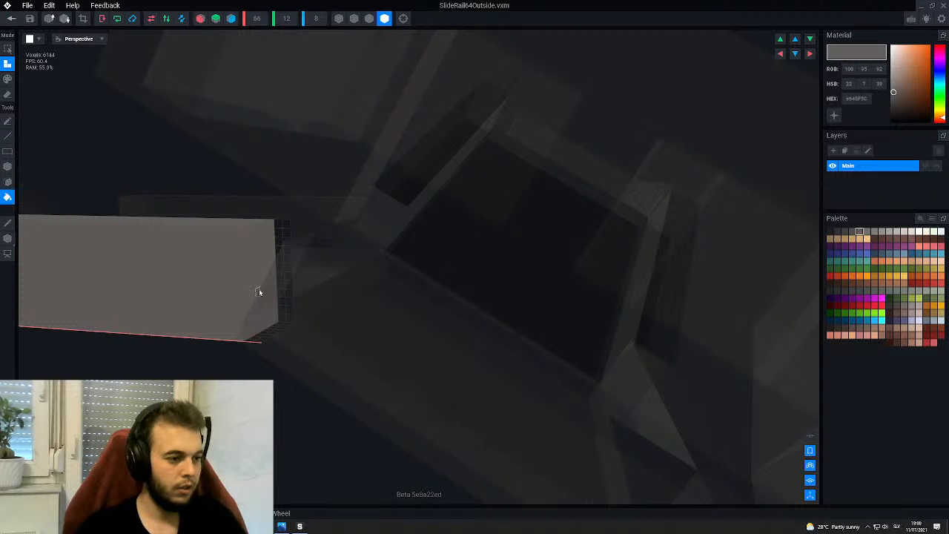
{"action": "left_click", "coordinate": [259, 291]}
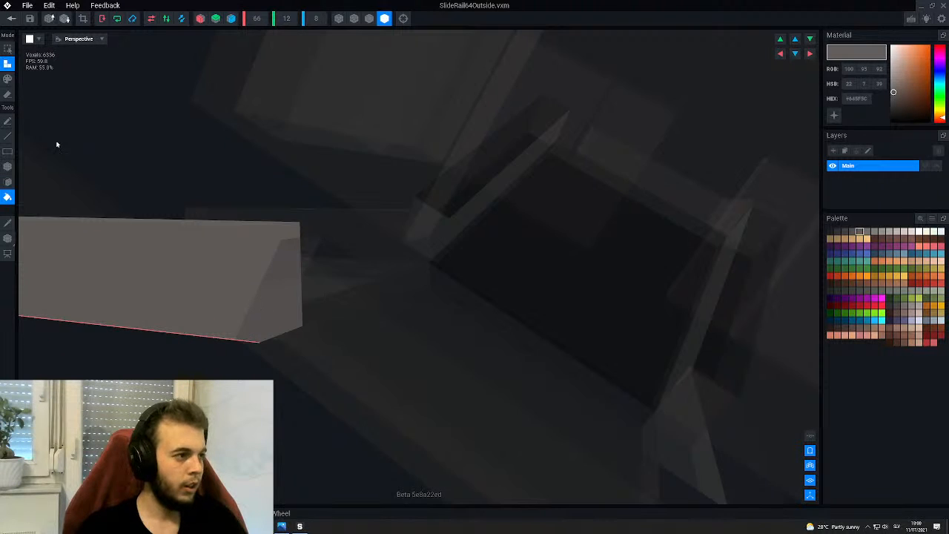
{"action": "key", "text": "alt+F4"}
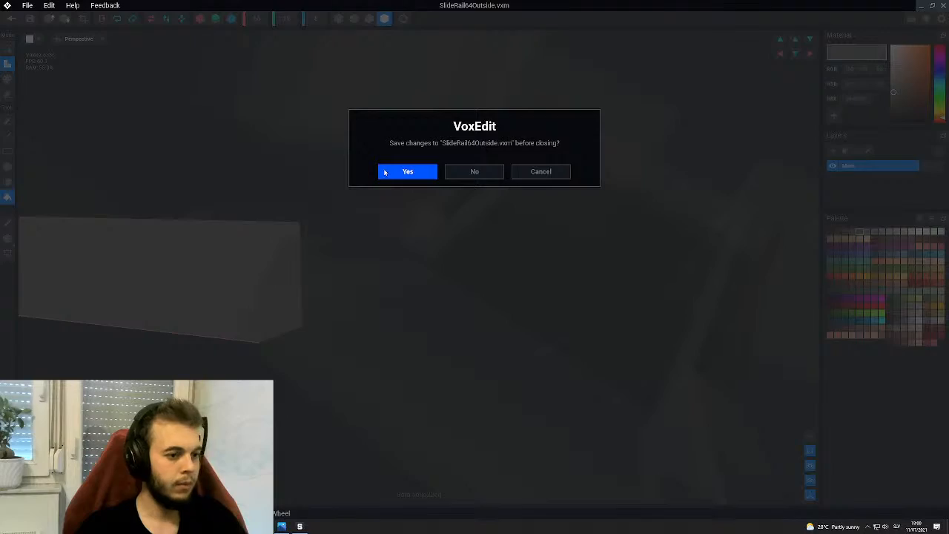
{"action": "left_click", "coordinate": [407, 171]}
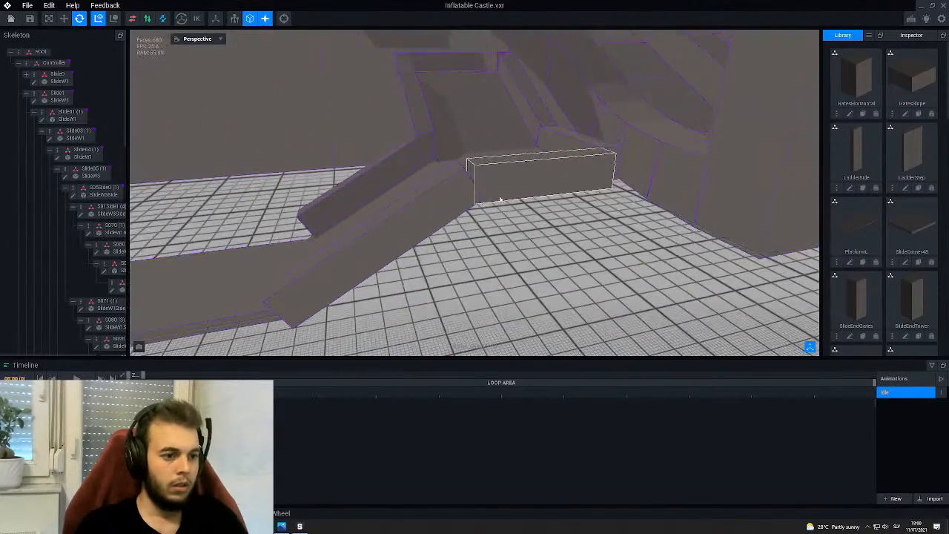
{"action": "left_click", "coordinate": [489, 185]}
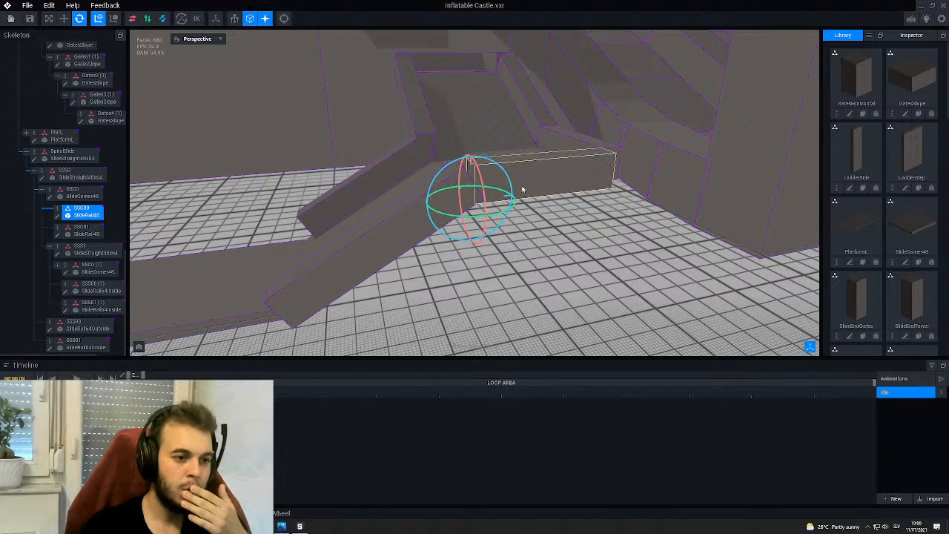
{"action": "right_click_drag", "start_coordinate": [522, 190], "coordinate": [520, 181]}
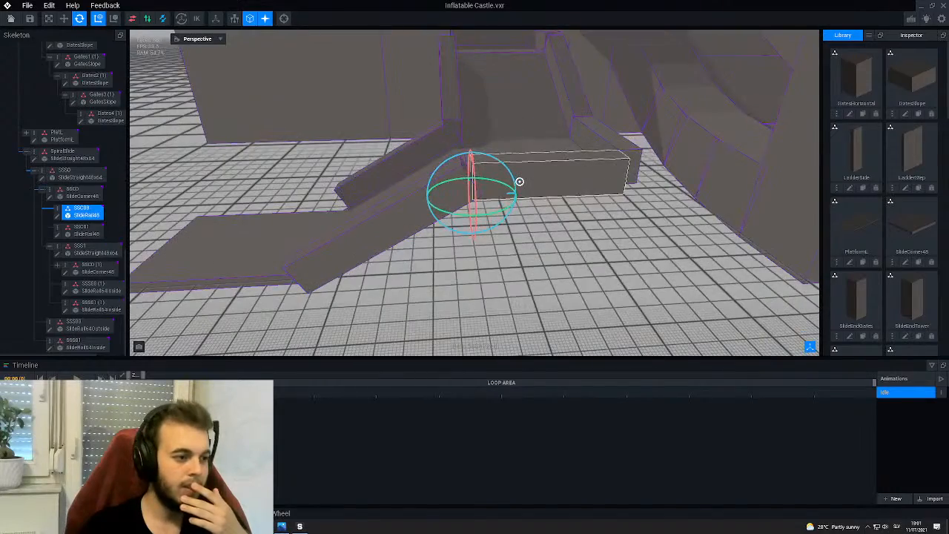
- Flip SlideRail48 along X, set its X size to 56, and shift the block five steps right
{"action": "left_click", "coordinate": [57, 216]}
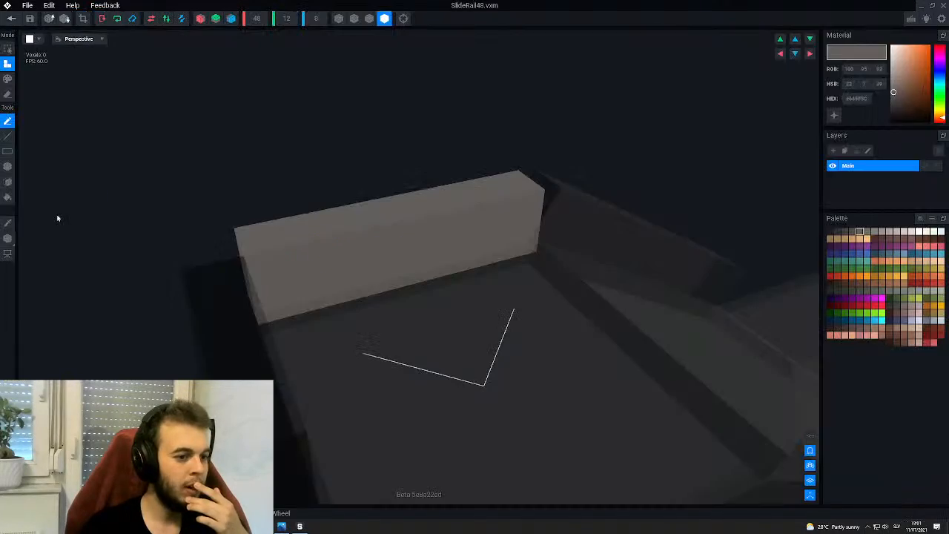
{"action": "right_click_drag", "start_coordinate": [471, 225], "coordinate": [472, 225]}
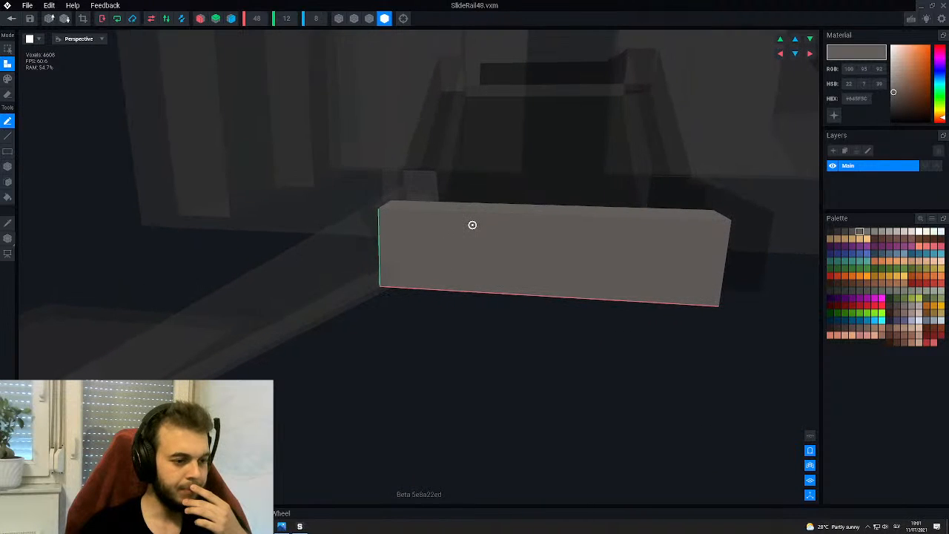
{"action": "left_click", "coordinate": [154, 21]}
{"action": "left_click", "coordinate": [154, 22]}
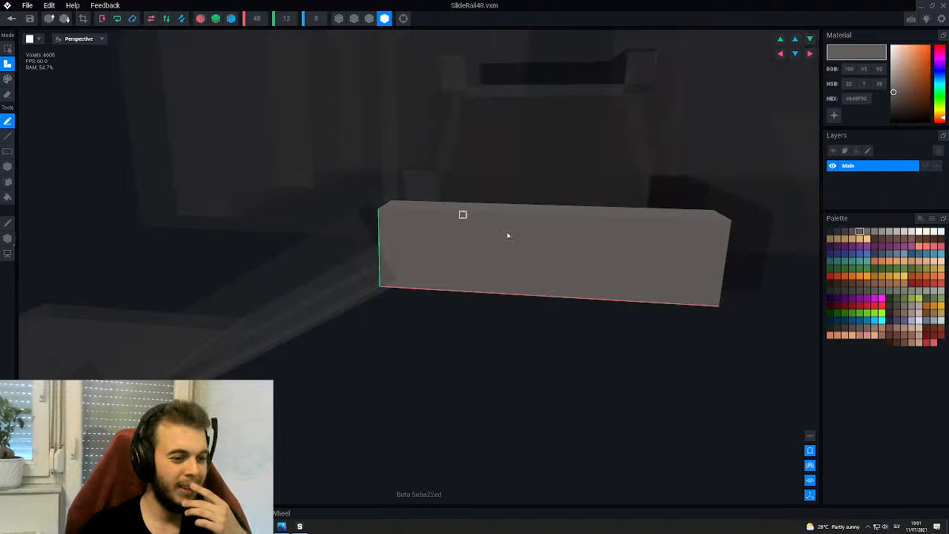
{"action": "scroll", "coordinate": [474, 250], "scroll_direction": "down", "scroll_amount": 2}
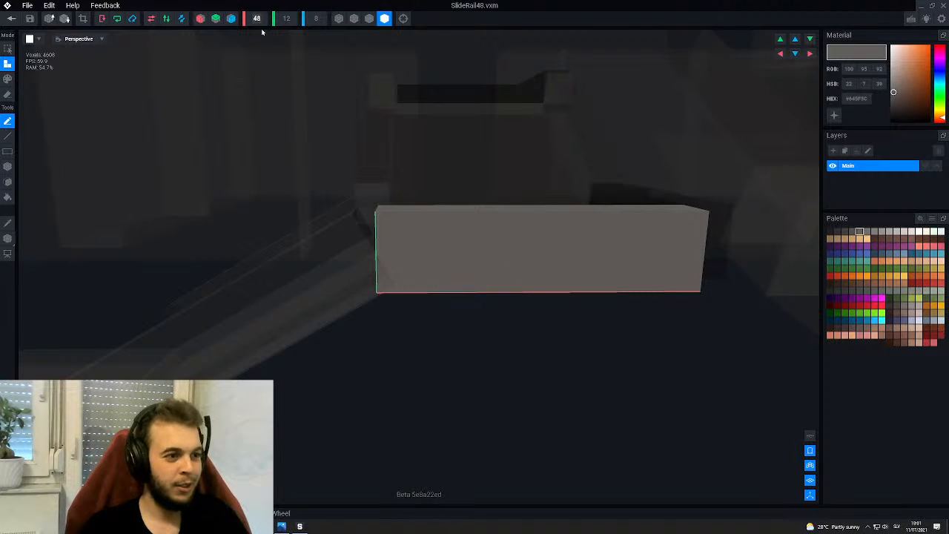
{"action": "key", "text": "Return"}
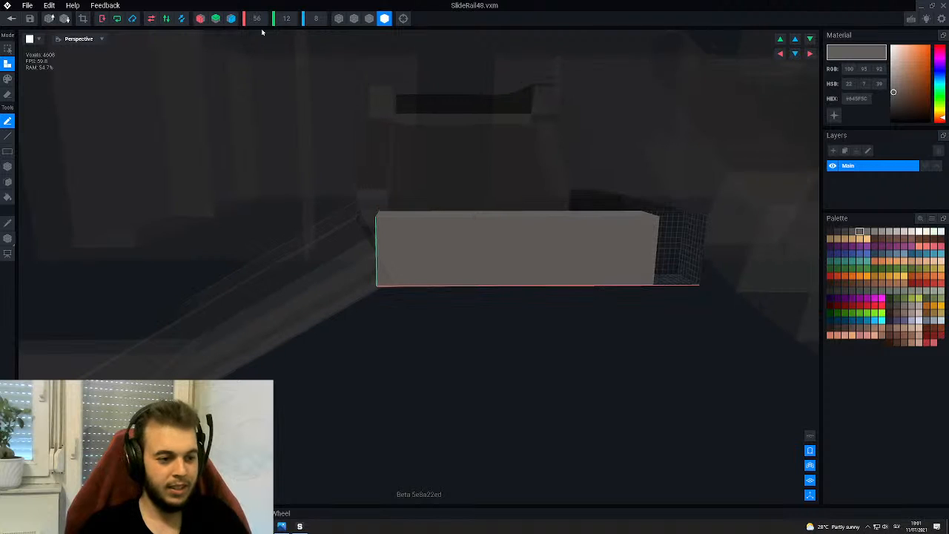
{"action": "left_click", "coordinate": [810, 54]}
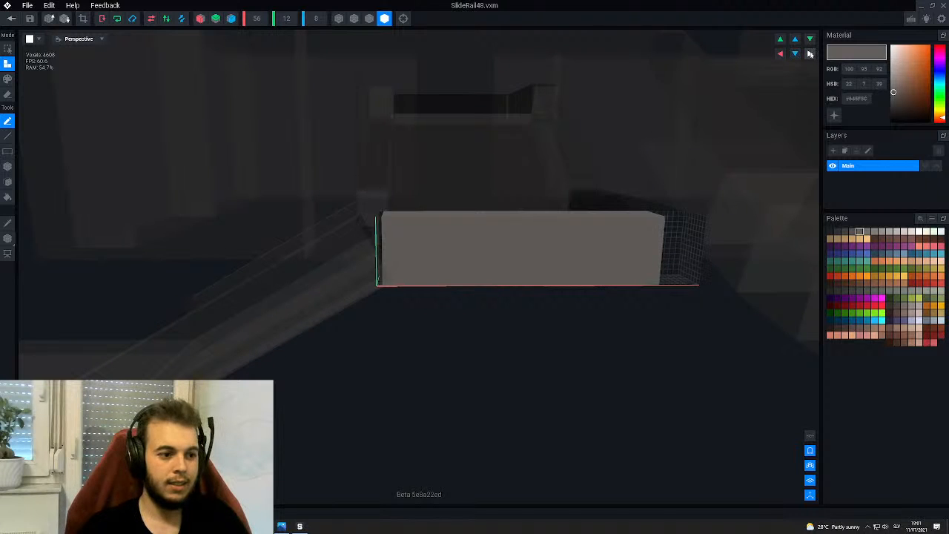
{"action": "left_click", "coordinate": [810, 54]}
{"action": "left_click", "coordinate": [810, 54]}
{"action": "left_click", "coordinate": [810, 54]}
{"action": "left_click", "coordinate": [810, 54]}
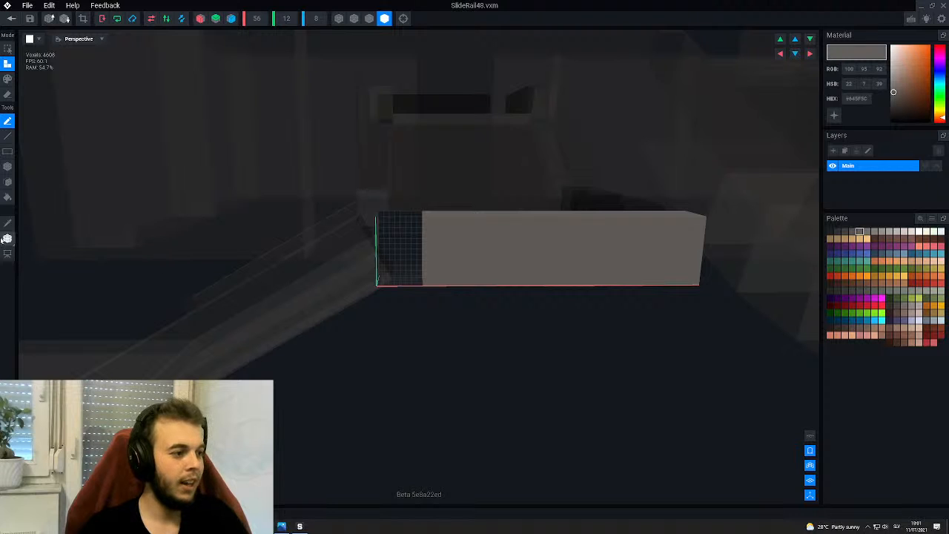
- Move SlideRail48's voxel region 7.5 units right and close the model
{"action": "left_click", "coordinate": [7, 238]}
{"action": "scroll", "coordinate": [410, 304], "scroll_direction": "up", "scroll_amount": 2}
{"action": "left_click_drag", "start_coordinate": [425, 290], "coordinate": [480, 286]}
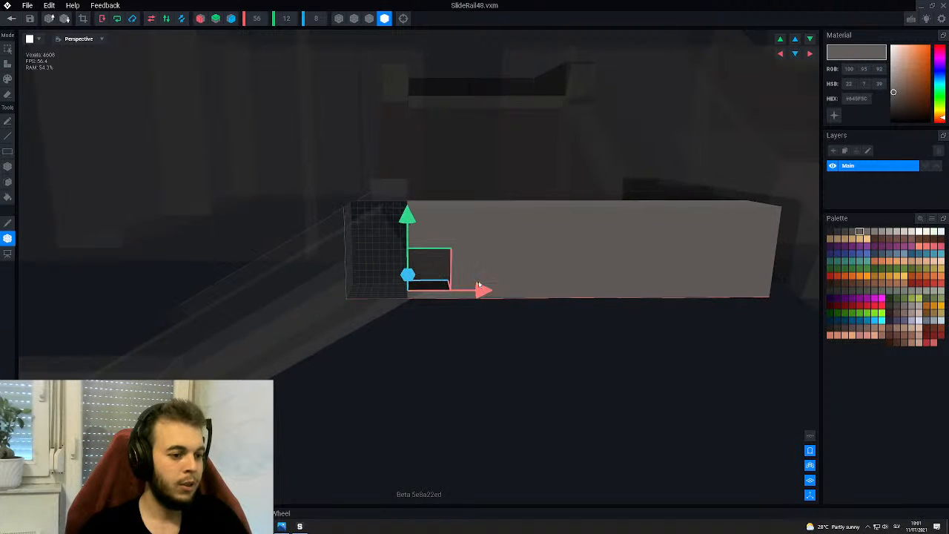
{"action": "key", "text": "b"}
{"action": "mouse_move", "coordinate": [428, 288]}
{"action": "right_mouse_down"}
{"action": "mouse_move", "coordinate": [411, 290]}
{"action": "mouse_move", "coordinate": [392, 239]}
{"action": "mouse_move", "coordinate": [374, 236]}
{"action": "right_mouse_up"}
{"action": "scroll", "coordinate": [375, 235], "scroll_direction": "up", "scroll_amount": 3}
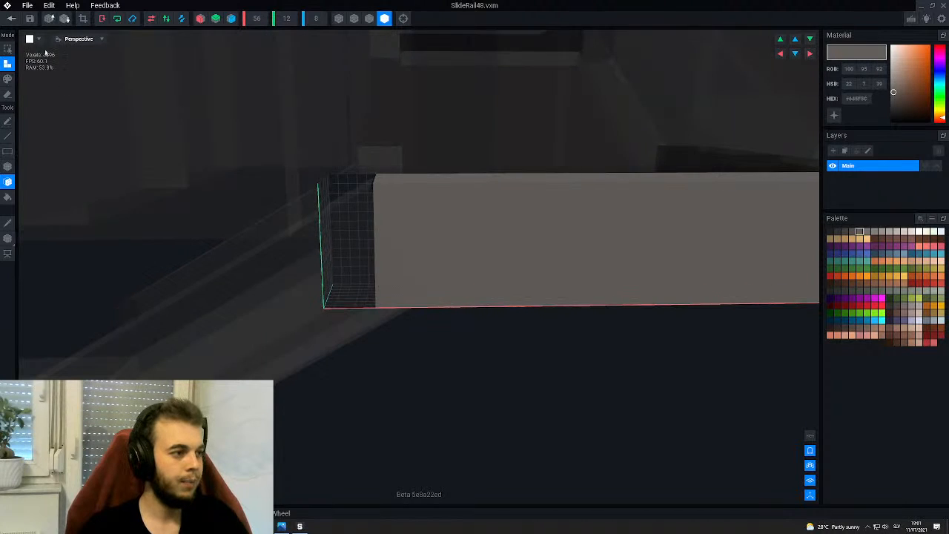
{"action": "scroll", "coordinate": [502, 350], "scroll_direction": "down", "scroll_amount": 5}
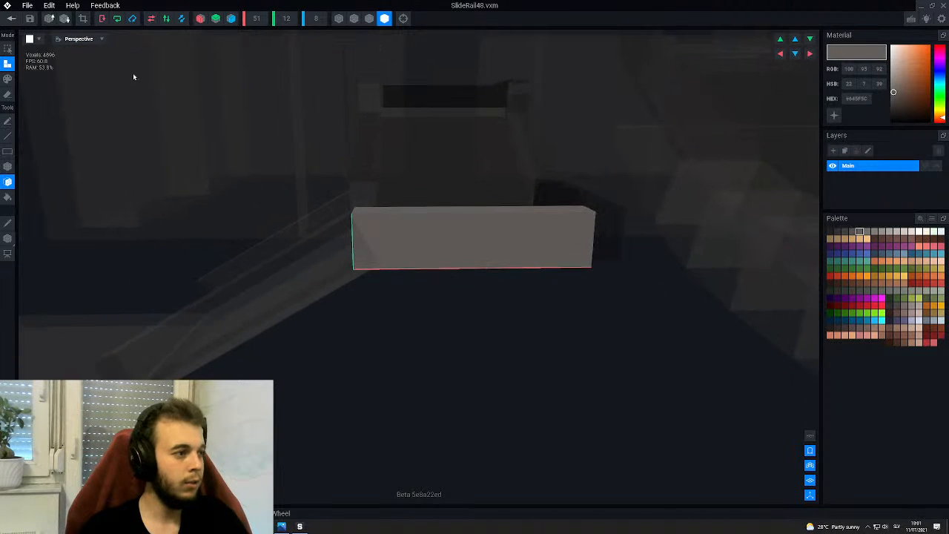
{"action": "key", "text": "ctrl+w"}
- Save SlideRail48 and view the slide's end from a low side angle
{"action": "left_click", "coordinate": [394, 170]}
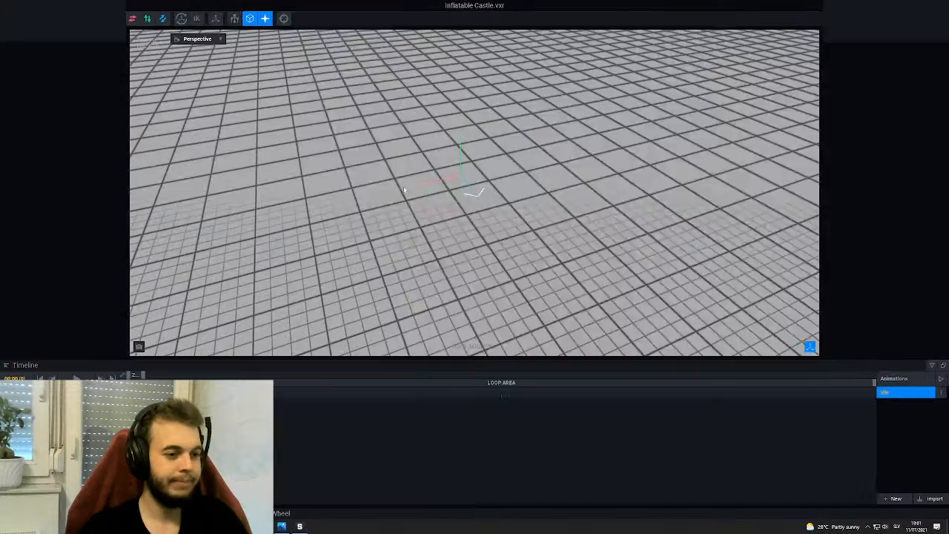
{"action": "scroll", "coordinate": [463, 191], "scroll_direction": "down", "scroll_amount": 5}
{"action": "right_click_drag", "start_coordinate": [463, 191], "coordinate": [491, 172]}
{"action": "scroll", "coordinate": [468, 227], "scroll_direction": "up", "scroll_amount": 5}
{"action": "scroll", "coordinate": [494, 185], "scroll_direction": "up", "scroll_amount": 4}
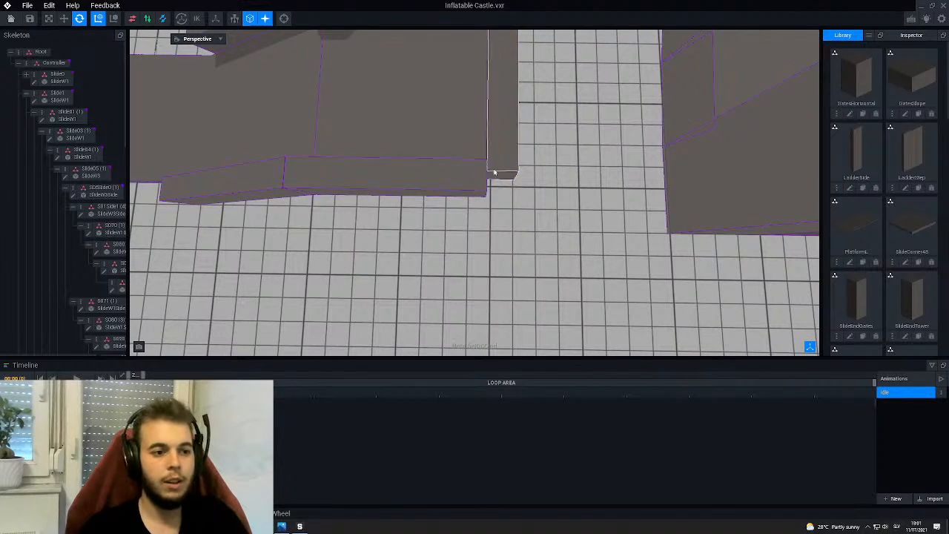
{"action": "middle_click_drag", "start_coordinate": [477, 176], "coordinate": [500, 226]}
{"action": "scroll", "coordinate": [501, 227], "scroll_direction": "down", "scroll_amount": 2}
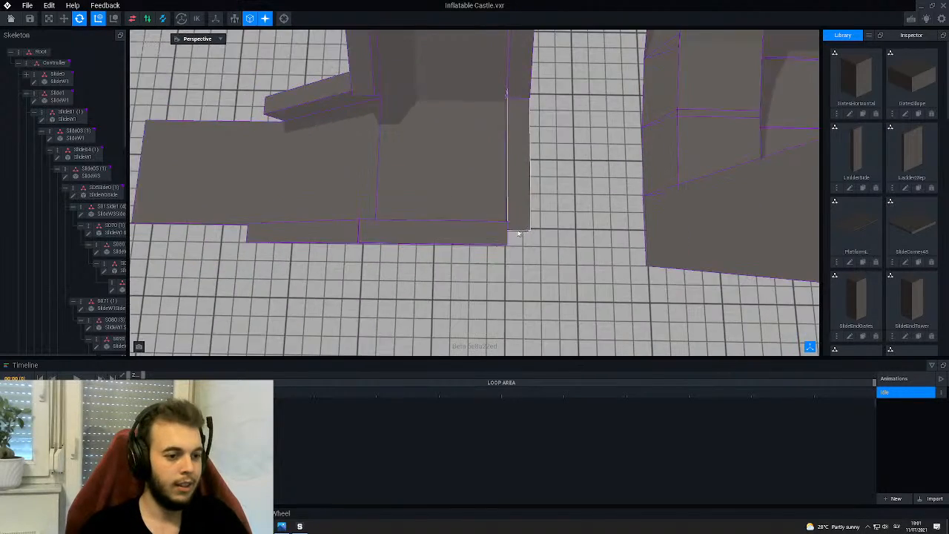
{"action": "right_click_drag", "start_coordinate": [502, 227], "coordinate": [536, 222]}
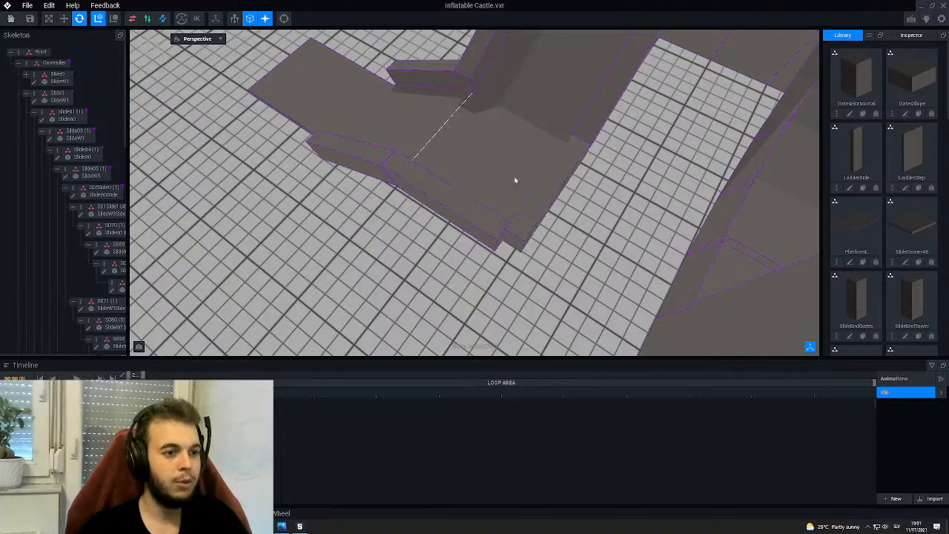
{"action": "right_click_drag", "start_coordinate": [522, 164], "coordinate": [568, 171]}
- Switch rail node SSS00 (1) to the SlideRail64Outside model and select section SSS1
{"action": "left_click", "coordinate": [606, 136]}
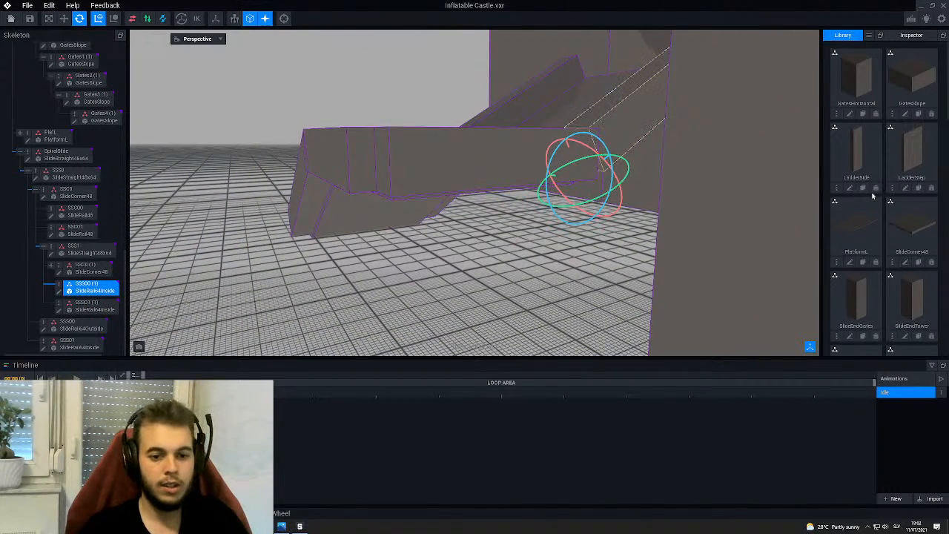
{"action": "scroll", "coordinate": [863, 205], "scroll_direction": "down", "scroll_amount": 4}
{"action": "left_click_drag", "start_coordinate": [857, 300], "coordinate": [90, 291]}
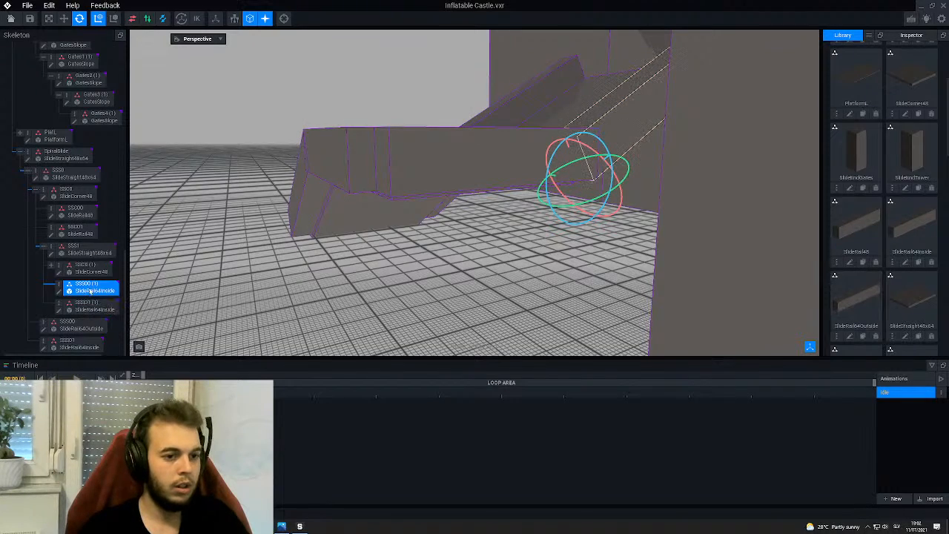
{"action": "left_click", "coordinate": [268, 256]}
{"action": "right_click_drag", "start_coordinate": [524, 147], "coordinate": [324, 142]}
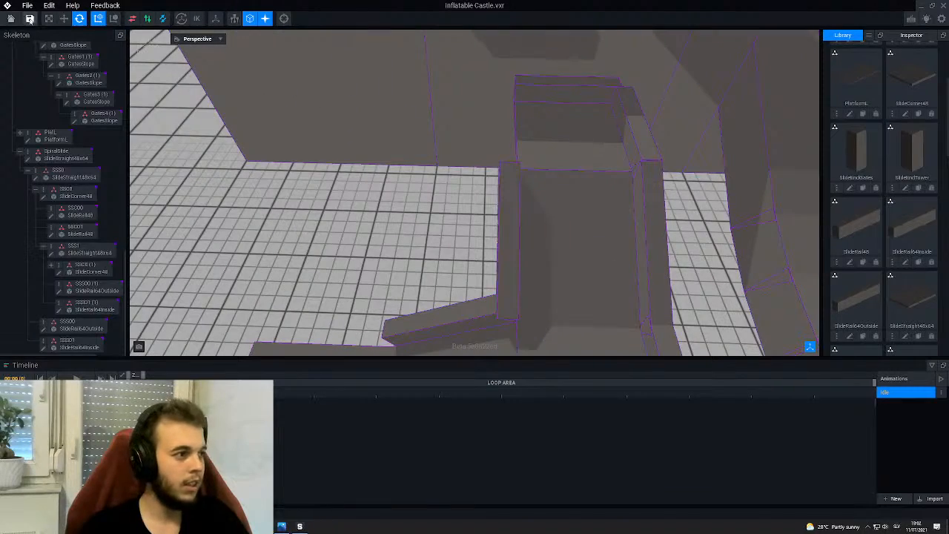
{"action": "scroll", "coordinate": [513, 176], "scroll_direction": "down", "scroll_amount": 3}
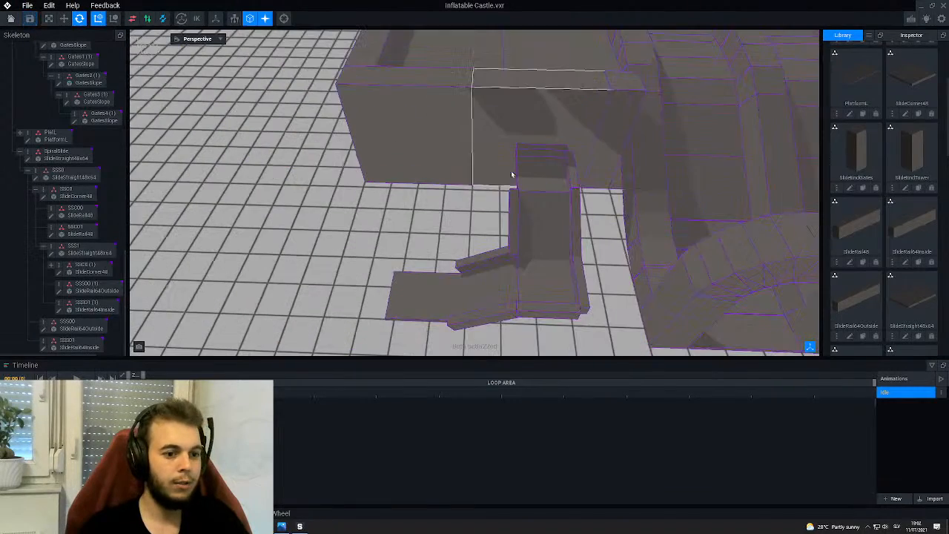
{"action": "left_click", "coordinate": [539, 238]}
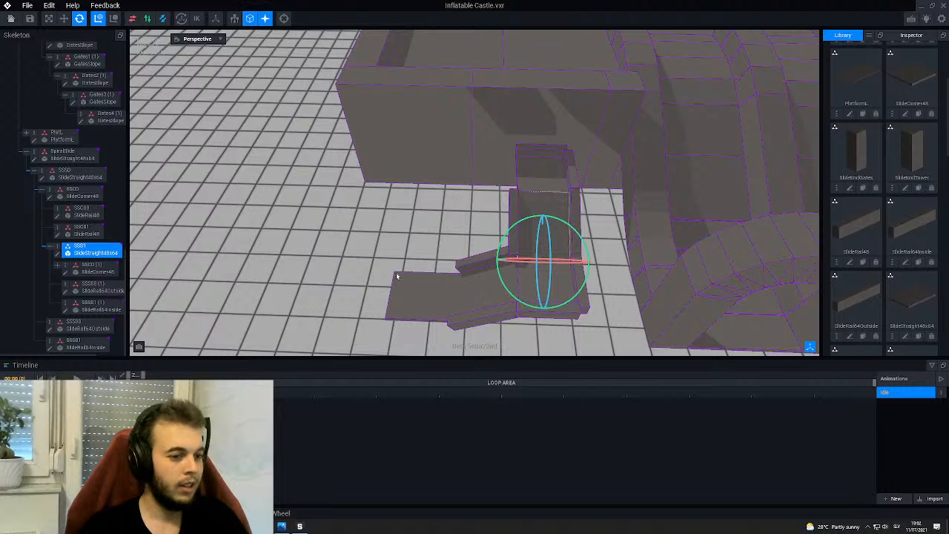
{"action": "right_click_drag", "start_coordinate": [396, 277], "coordinate": [502, 242]}
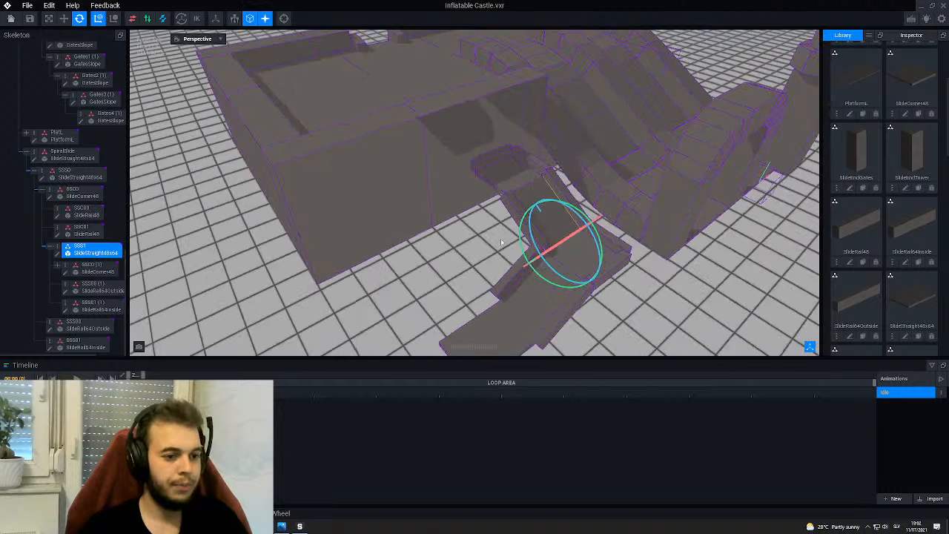
- Duplicate slide section SSS1 as a new node named sss2
{"action": "right_click", "coordinate": [58, 248]}
{"action": "left_click", "coordinate": [89, 297]}
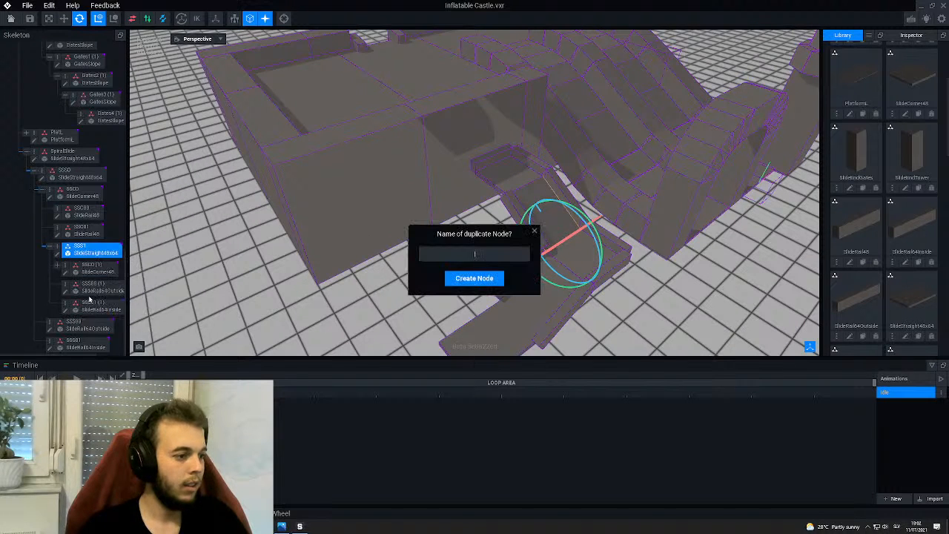
{"action": "type", "text": "sss2"}
{"action": "key", "text": "Return"}
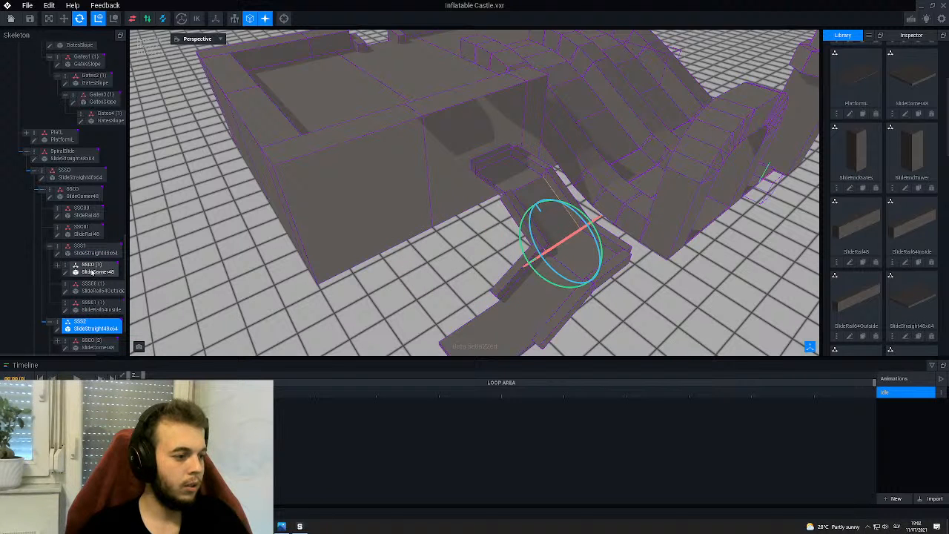
{"action": "left_click", "coordinate": [92, 273]}
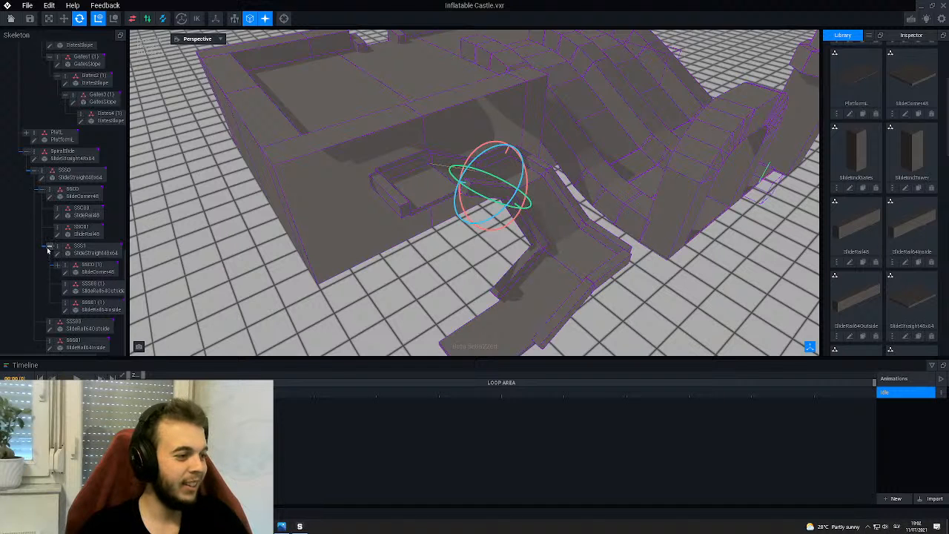
{"action": "left_click", "coordinate": [48, 249]}
{"action": "left_click", "coordinate": [48, 249]}
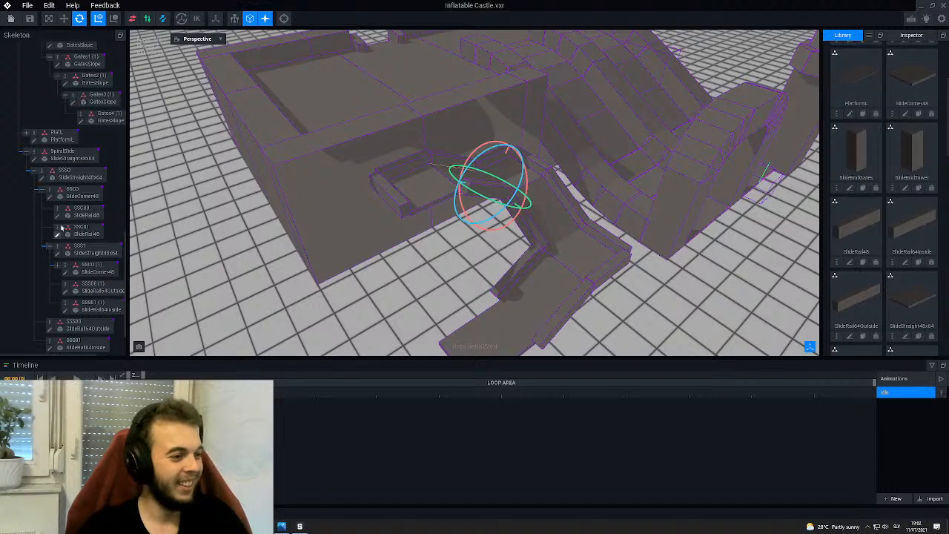
- Duplicate SSS1 a second time to create section SSS3
{"action": "left_click", "coordinate": [554, 220]}
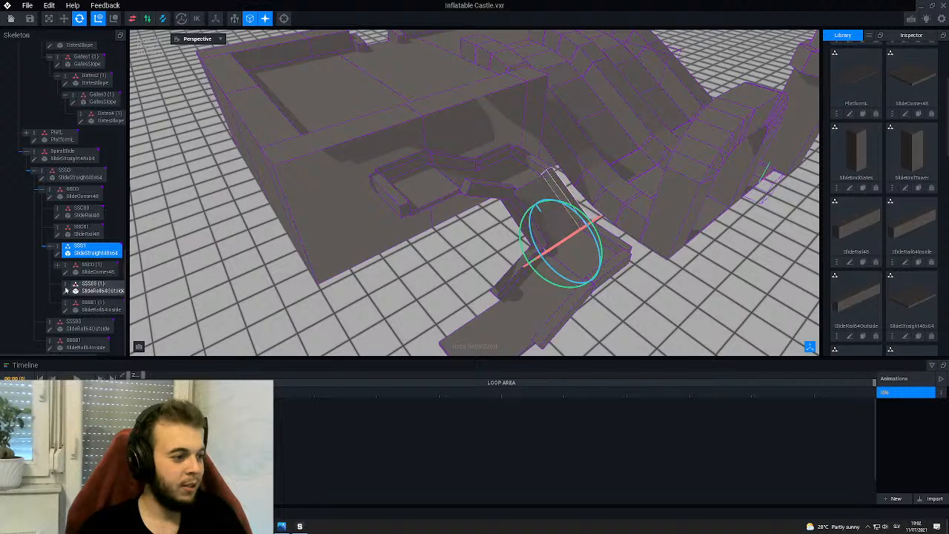
{"action": "right_click", "coordinate": [55, 250]}
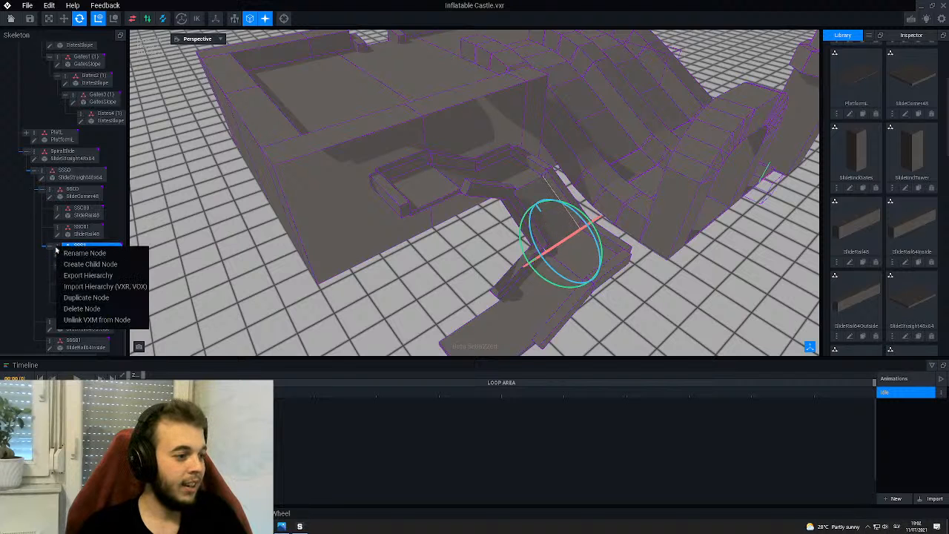
{"action": "left_click", "coordinate": [86, 297]}
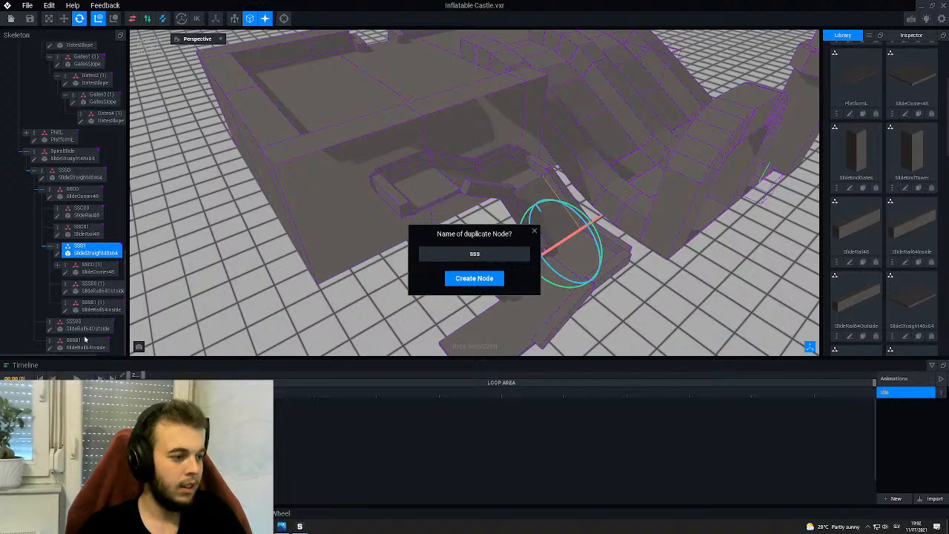
{"action": "type", "text": "sss"}
{"action": "key", "text": "Return"}
{"action": "scroll", "coordinate": [84, 312], "scroll_direction": "down", "scroll_amount": 3}
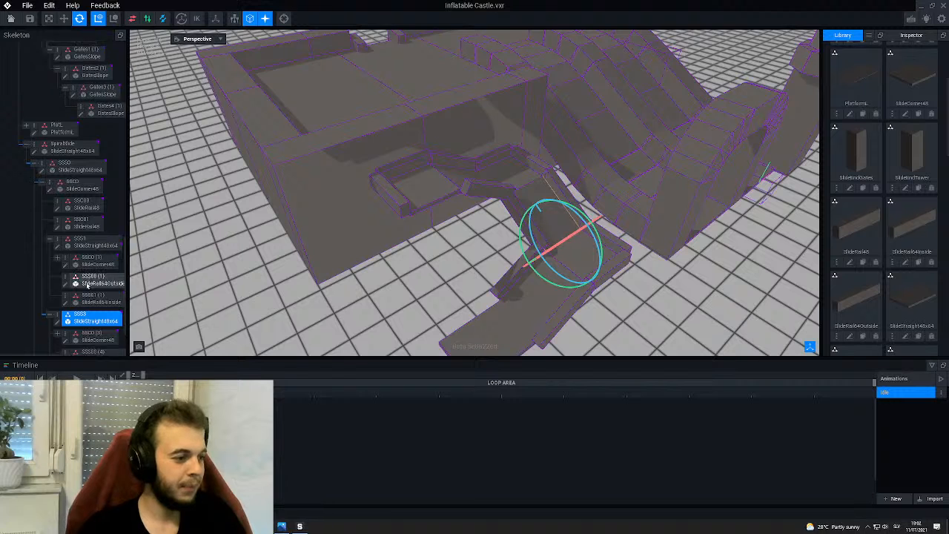
{"action": "scroll", "coordinate": [82, 282], "scroll_direction": "down", "scroll_amount": 1}
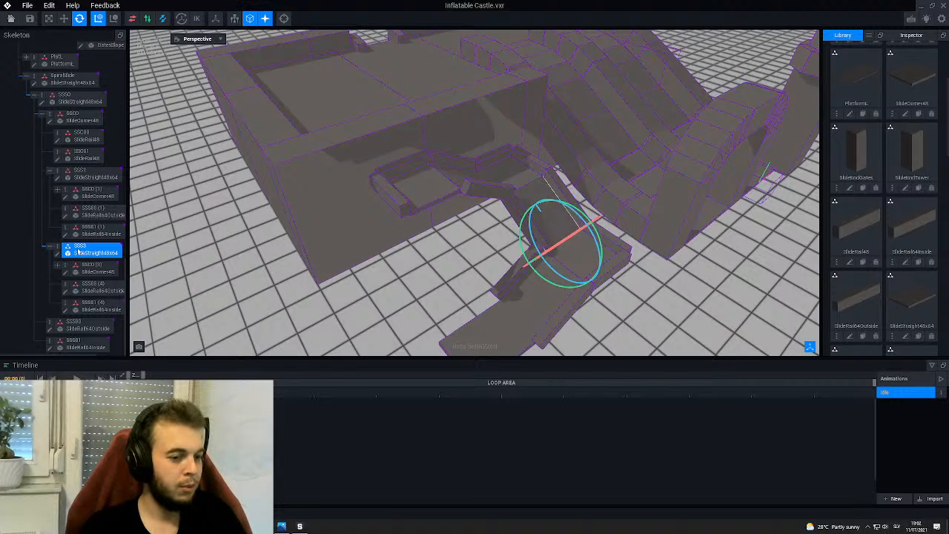
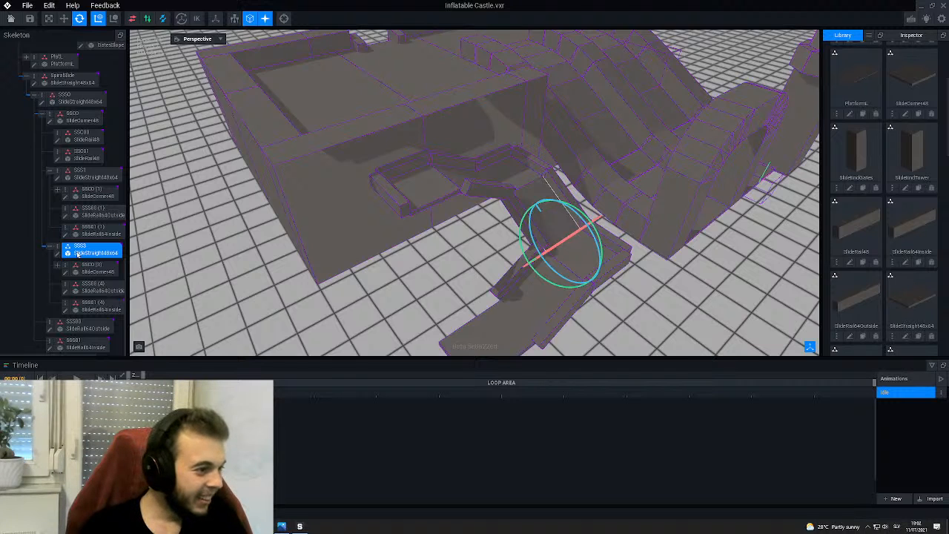
- Attach slide section SSS3 under the SSC0 (1) corner node and expand that corner to show it
{"action": "left_click_drag", "start_coordinate": [78, 253], "coordinate": [89, 194]}
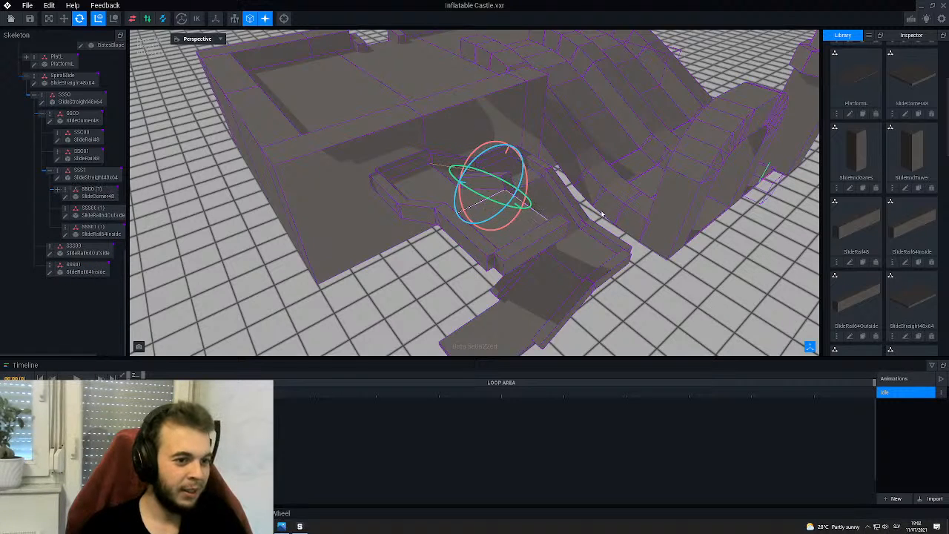
{"action": "scroll", "coordinate": [507, 208], "scroll_direction": "down", "scroll_amount": 5}
{"action": "right_click_drag", "start_coordinate": [507, 207], "coordinate": [507, 207]}
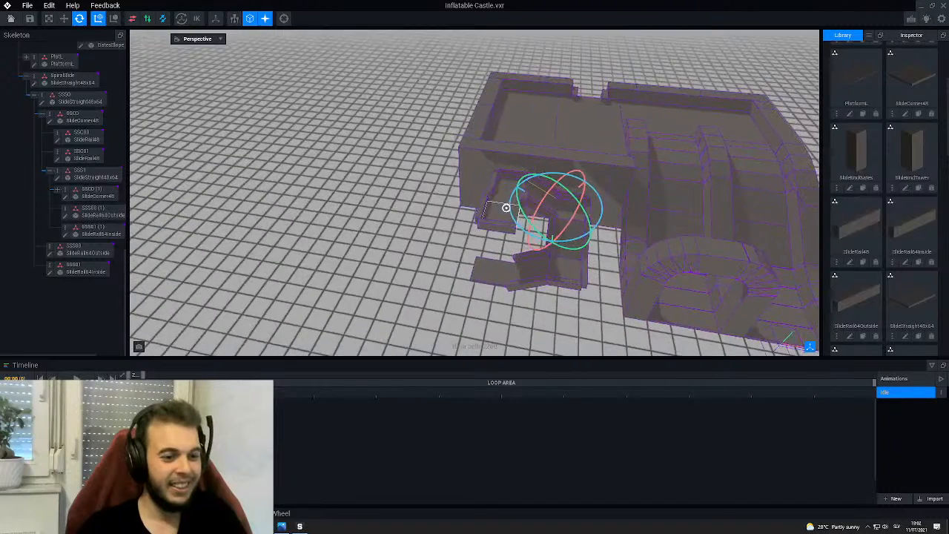
{"action": "scroll", "coordinate": [507, 208], "scroll_direction": "up", "scroll_amount": 3}
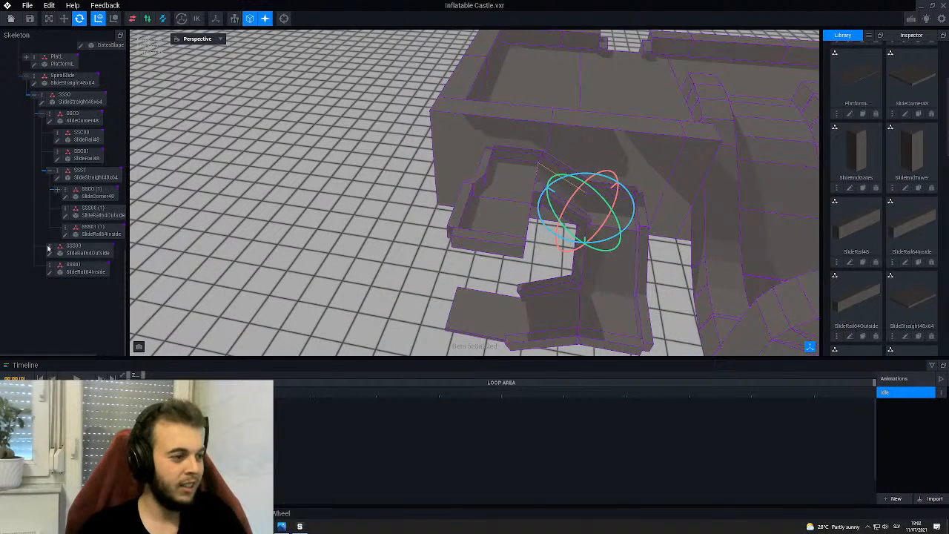
{"action": "left_click", "coordinate": [56, 191]}
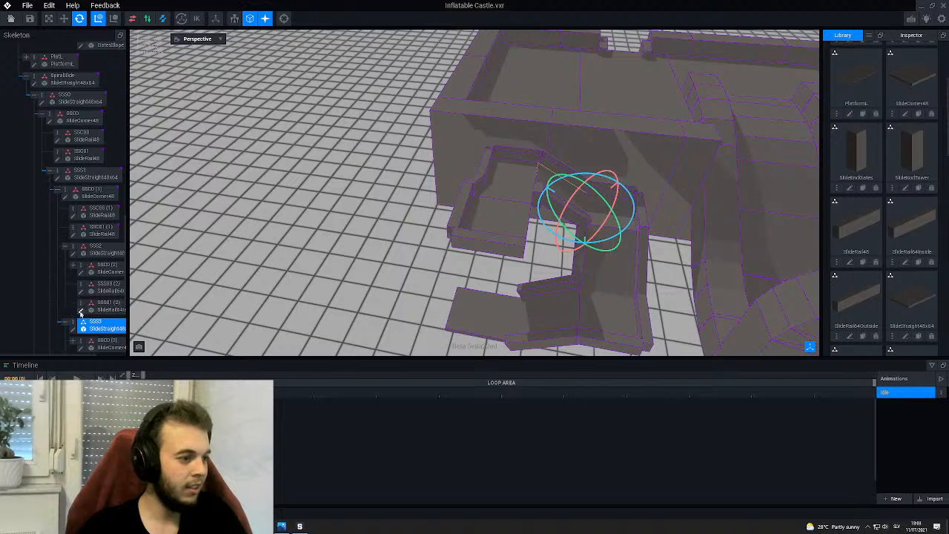
{"action": "scroll", "coordinate": [82, 313], "scroll_direction": "down", "scroll_amount": 4}
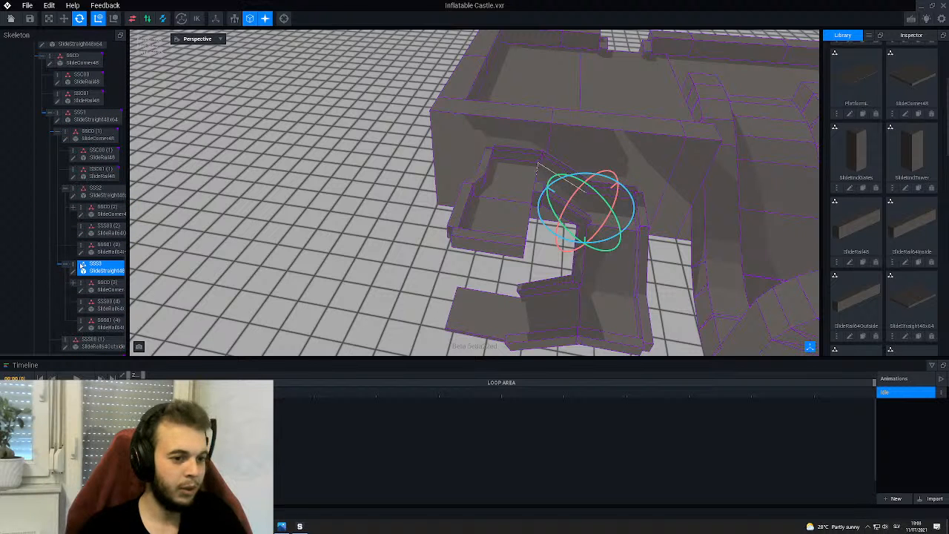
- Duplicate slide section SSS3 to create SSS4
{"action": "right_click", "coordinate": [72, 269]}
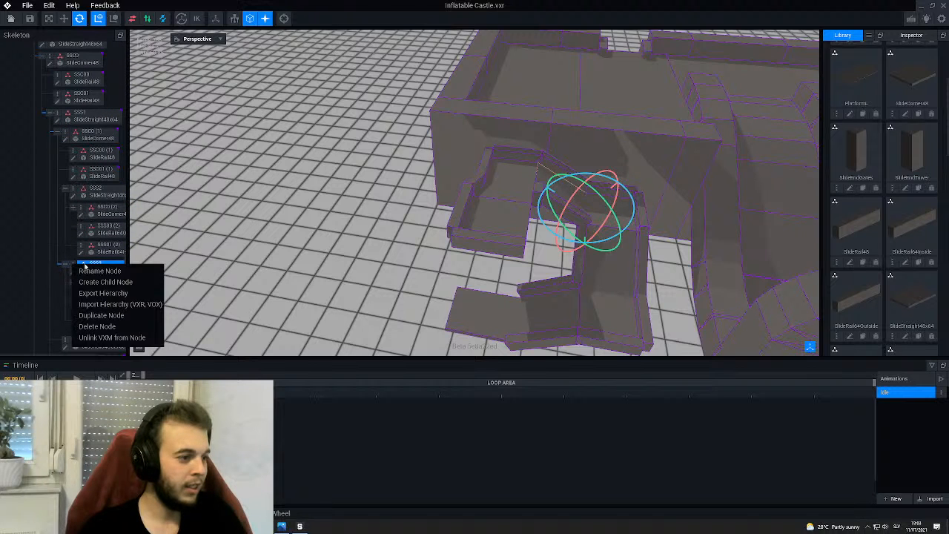
{"action": "left_click", "coordinate": [111, 320]}
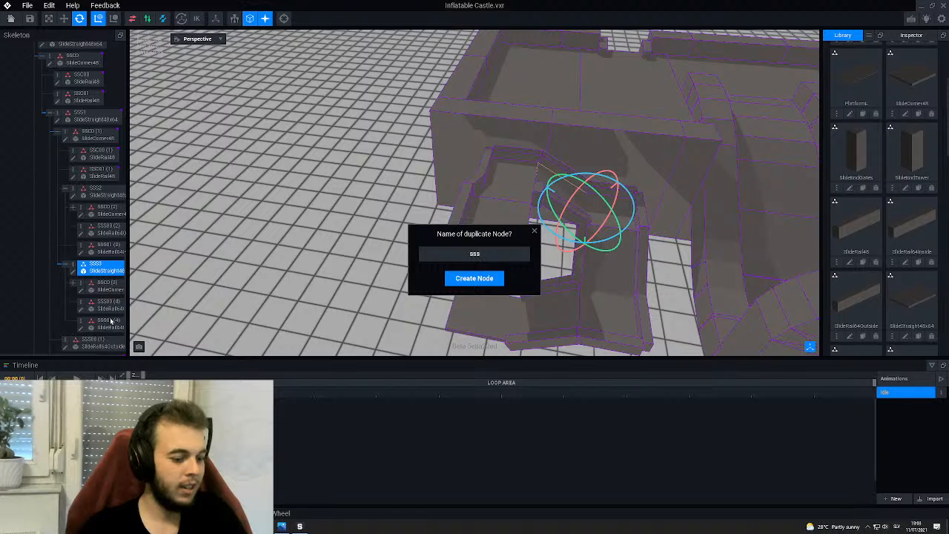
{"action": "key", "text": "Return"}
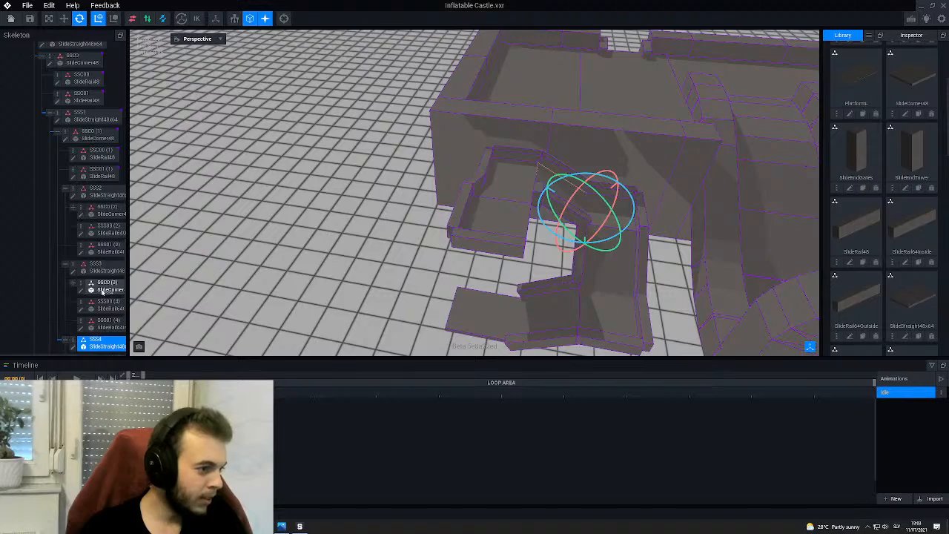
- Try attaching SSS4 to the SSC0 (3) corner, then undo the rotation and the move
{"action": "left_click_drag", "start_coordinate": [102, 292], "coordinate": [101, 290]}
{"action": "right_click_drag", "start_coordinate": [583, 201], "coordinate": [583, 200]}
{"action": "scroll", "coordinate": [558, 233], "scroll_direction": "down", "scroll_amount": 2}
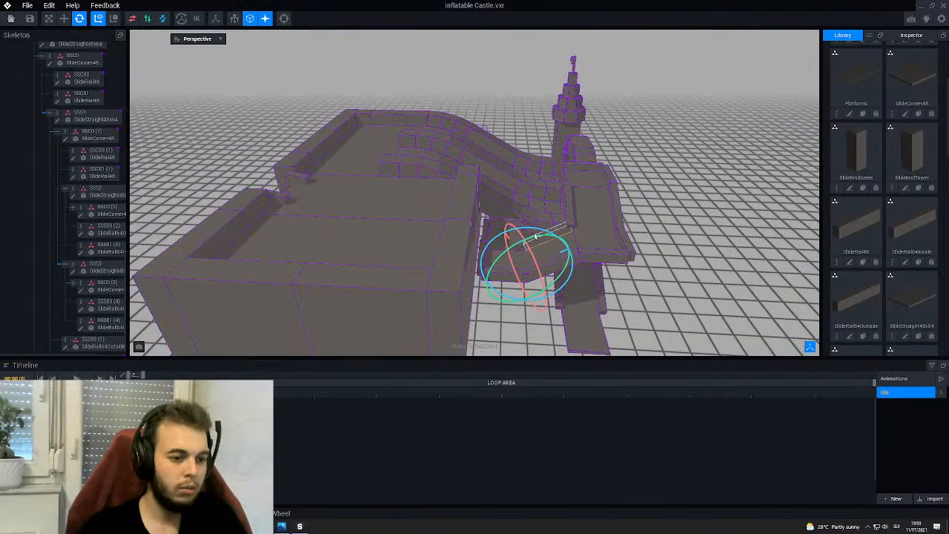
{"action": "left_click_drag", "start_coordinate": [539, 231], "coordinate": [550, 252]}
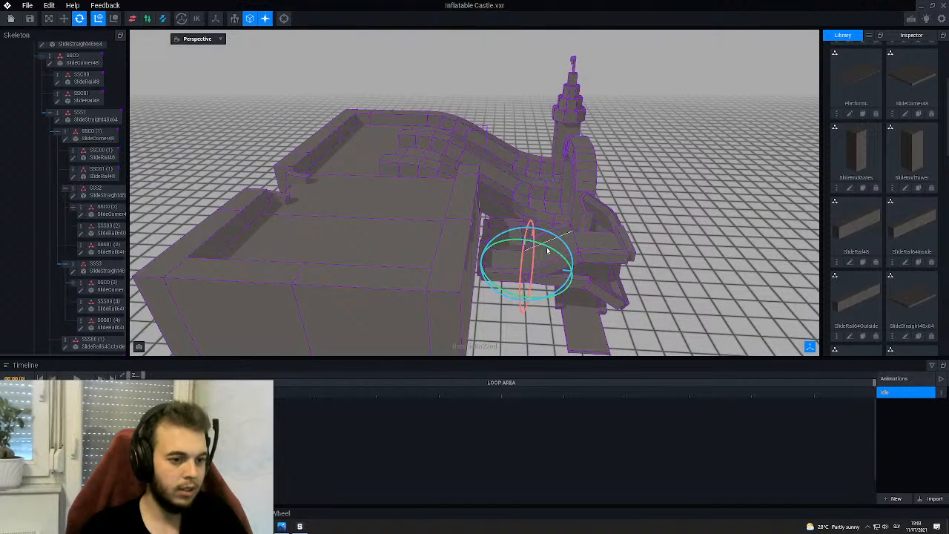
{"action": "key", "text": "ctrl+z"}
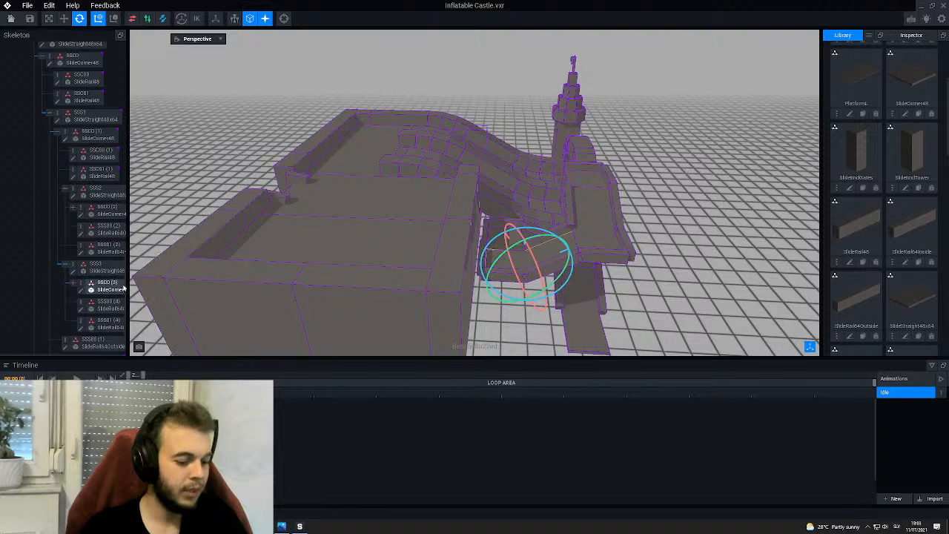
{"action": "key", "text": "ctrl+z"}
{"action": "key", "text": "ctrl+z"}
{"action": "scroll", "coordinate": [80, 279], "scroll_direction": "down", "scroll_amount": 2}
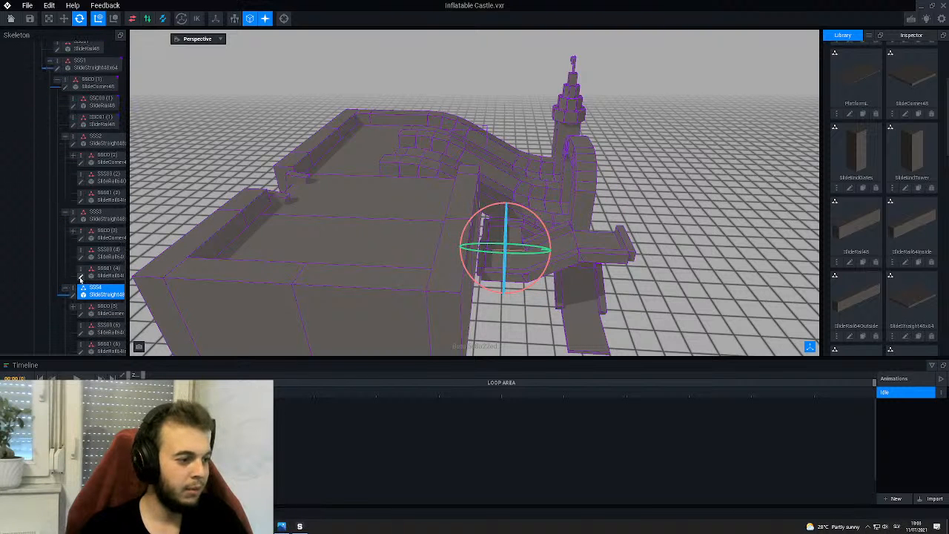
- Expand SSC0 (3) and attach SSS4 under its nested corner at the end of the slide chain
{"action": "left_click", "coordinate": [74, 232]}
{"action": "scroll", "coordinate": [85, 311], "scroll_direction": "down", "scroll_amount": 3}
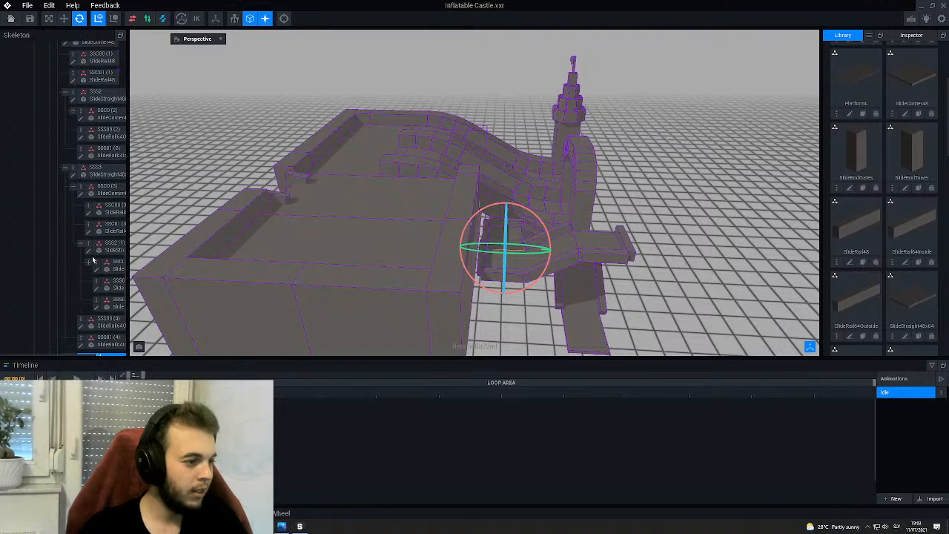
{"action": "left_click_drag", "start_coordinate": [98, 269], "coordinate": [109, 215]}
{"action": "right_click_drag", "start_coordinate": [492, 207], "coordinate": [491, 205]}
- Deselect everything, inspect the slide rails, and save the castle model
{"action": "left_click", "coordinate": [239, 248]}
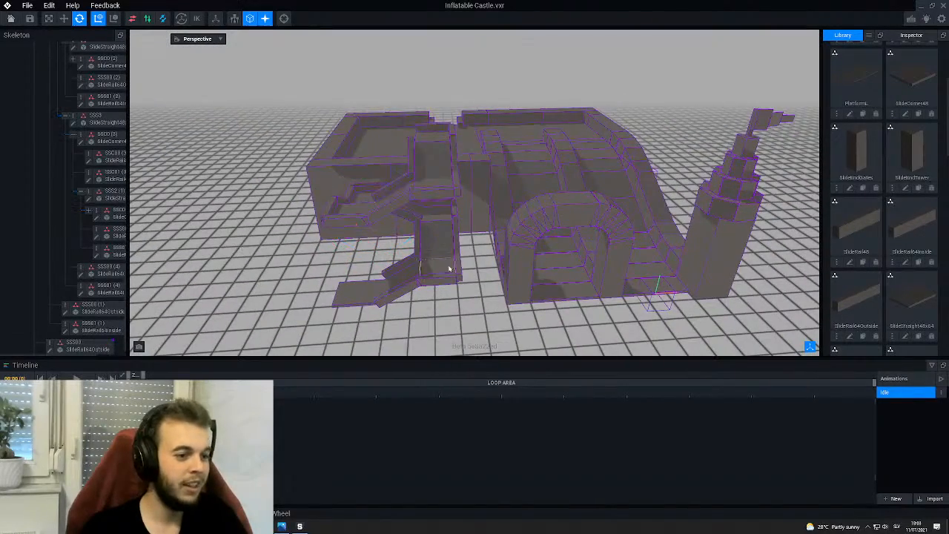
{"action": "right_click_drag", "start_coordinate": [449, 267], "coordinate": [487, 267]}
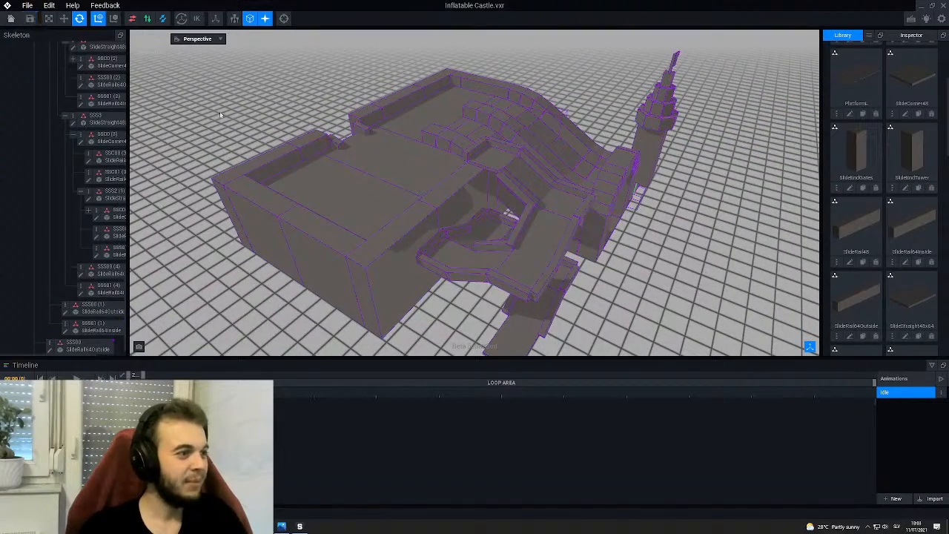
{"action": "key", "text": "ctrl+s"}
{"action": "mouse_move", "coordinate": [521, 240]}
{"action": "right_mouse_down"}
{"action": "mouse_move", "coordinate": [531, 256]}
{"action": "mouse_move", "coordinate": [525, 240]}
{"action": "right_mouse_up"}
{"action": "scroll", "coordinate": [528, 248], "scroll_direction": "up", "scroll_amount": 5}
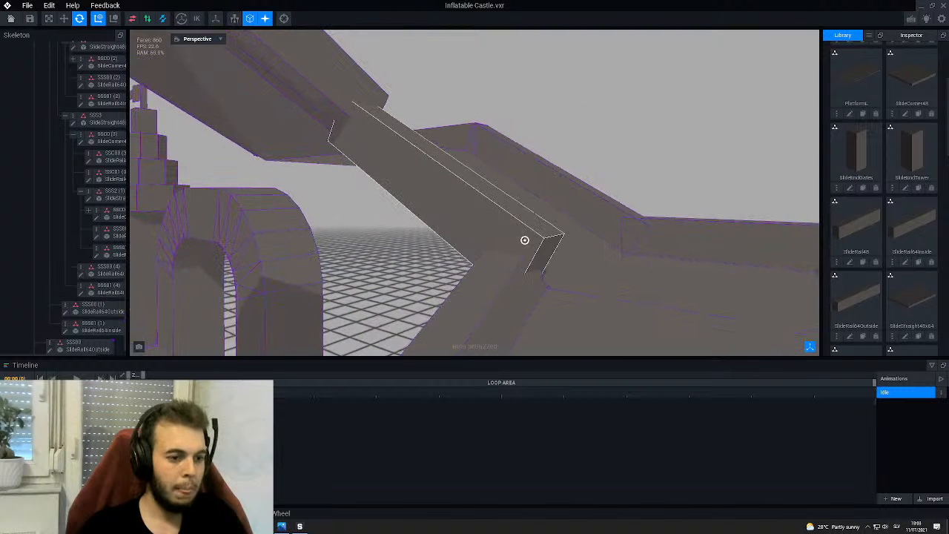
- Open the protruding SlideRail64Inside rail piece for voxel editing
{"action": "left_click", "coordinate": [534, 239]}
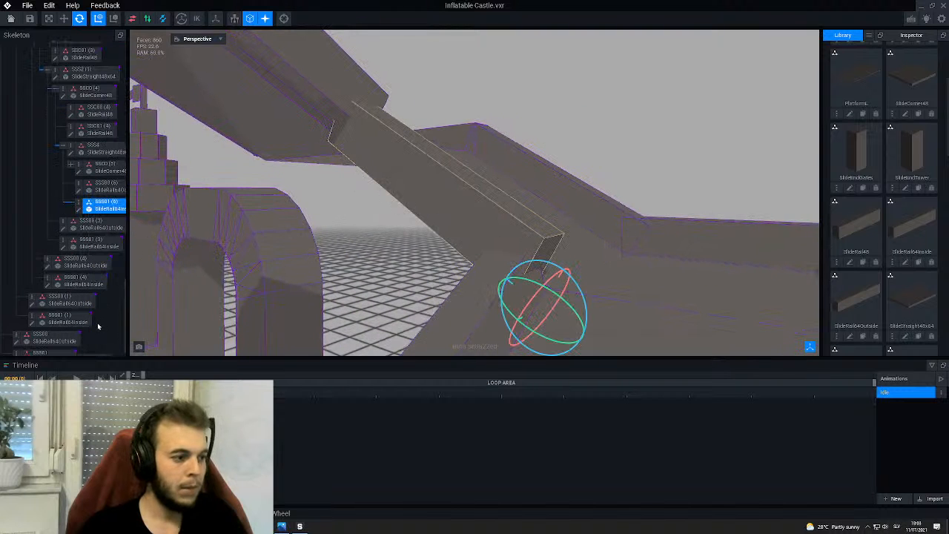
{"action": "left_click", "coordinate": [80, 211]}
{"action": "right_click_drag", "start_coordinate": [465, 245], "coordinate": [465, 244]}
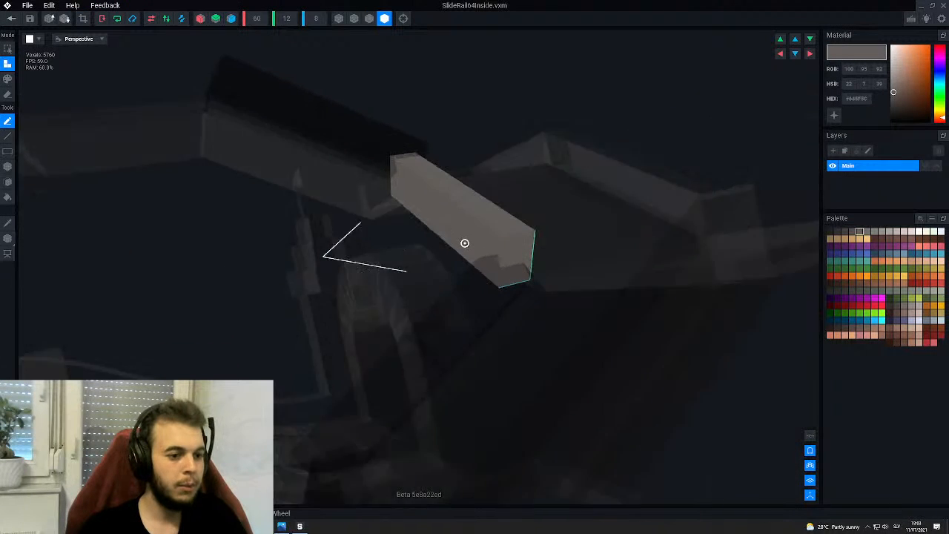
{"action": "scroll", "coordinate": [517, 269], "scroll_direction": "up", "scroll_amount": 5}
- Erase two end slices from the rail using Face erase mode
{"action": "key", "text": "e"}
{"action": "key", "text": "f"}
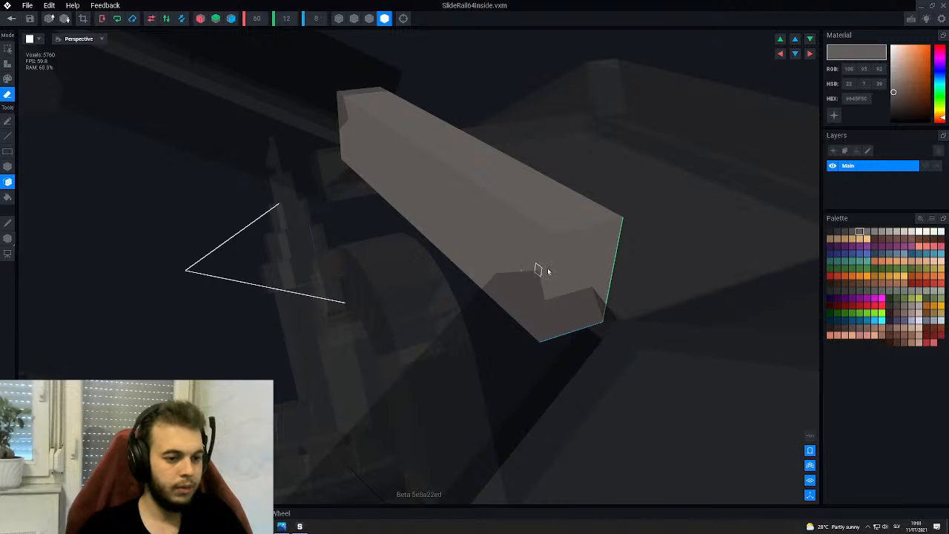
{"action": "left_click", "coordinate": [570, 267]}
{"action": "mouse_move", "coordinate": [555, 291]}
{"action": "right_mouse_down"}
{"action": "mouse_move", "coordinate": [536, 274]}
{"action": "mouse_move", "coordinate": [492, 266]}
{"action": "right_mouse_up"}
{"action": "left_click", "coordinate": [546, 263]}
- Close the rail editor, save its changes, and view the castle to check the rail fit
{"action": "key", "text": "alt+F4"}
{"action": "left_click", "coordinate": [408, 171]}
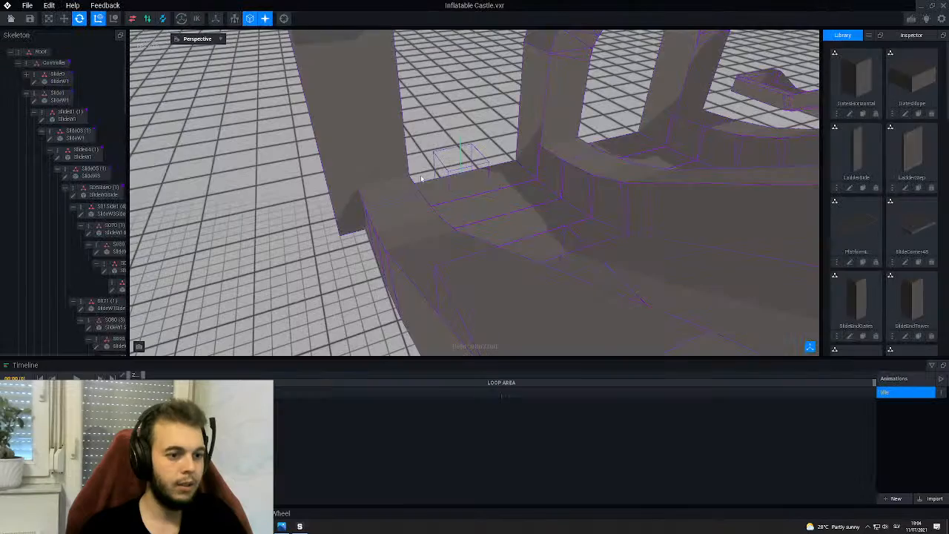
{"action": "right_click_drag", "start_coordinate": [767, 78], "coordinate": [560, 195]}
{"action": "scroll", "coordinate": [495, 229], "scroll_direction": "up", "scroll_amount": 5}
{"action": "scroll", "coordinate": [495, 241], "scroll_direction": "up", "scroll_amount": 4}
{"action": "scroll", "coordinate": [587, 177], "scroll_direction": "down", "scroll_amount": 10}
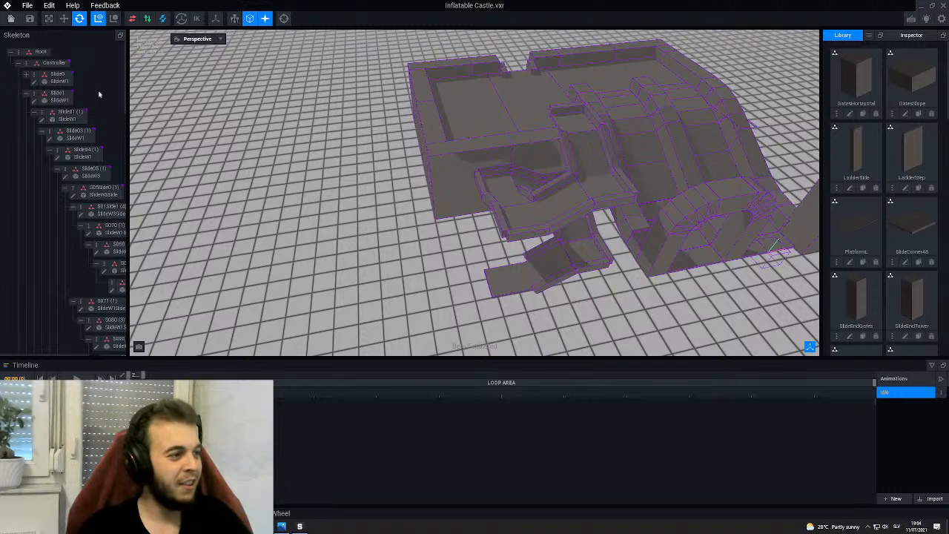
- Export the castle to the marketplace, keeping the Idle animation as thumbnail
{"action": "left_click", "coordinate": [27, 6]}
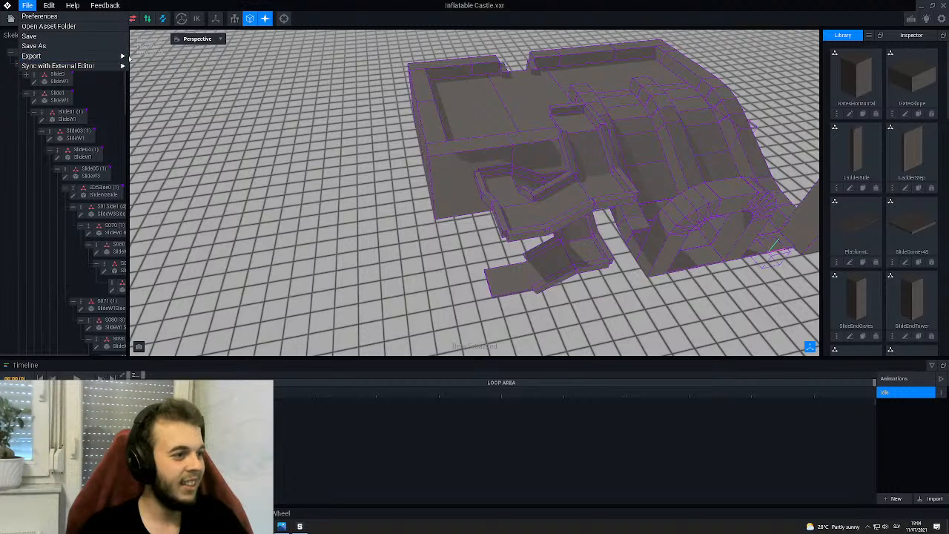
{"action": "mouse_move", "coordinate": [116, 55]}
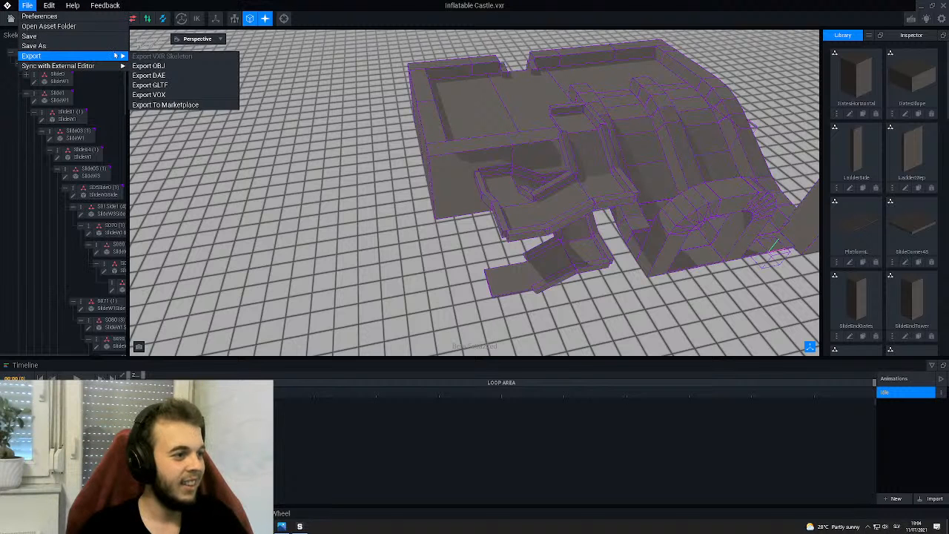
{"action": "left_click", "coordinate": [178, 106]}
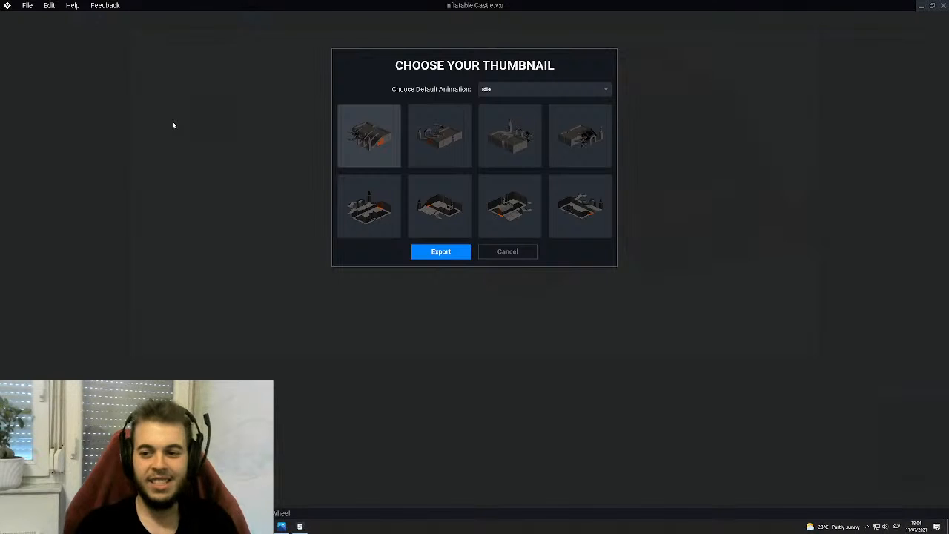
{"action": "left_click", "coordinate": [438, 251]}
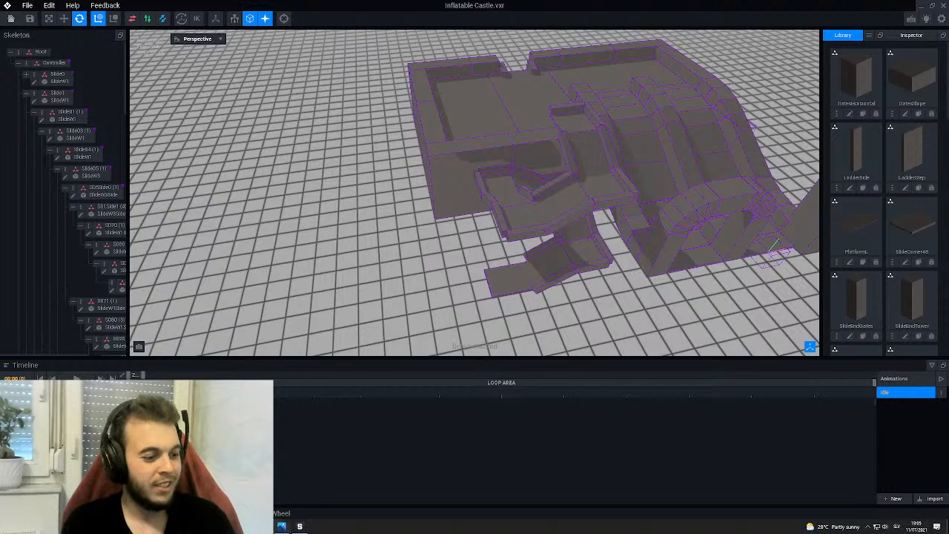
- Switch to The Sandbox Game Maker and open the Test game in the editor
{"action": "left_click", "coordinate": [299, 527]}
{"action": "left_click", "coordinate": [377, 308]}
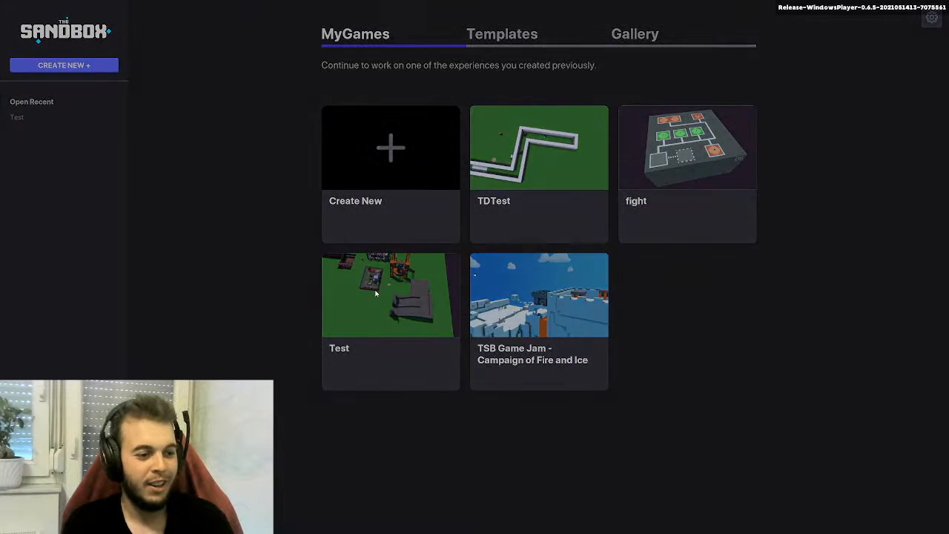
{"action": "left_click", "coordinate": [503, 364]}
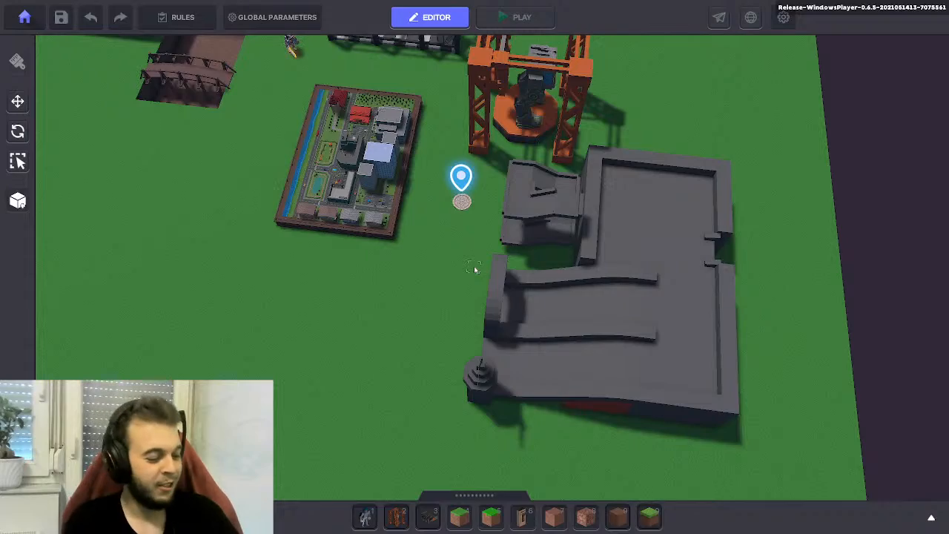
{"action": "key", "text": "a"}
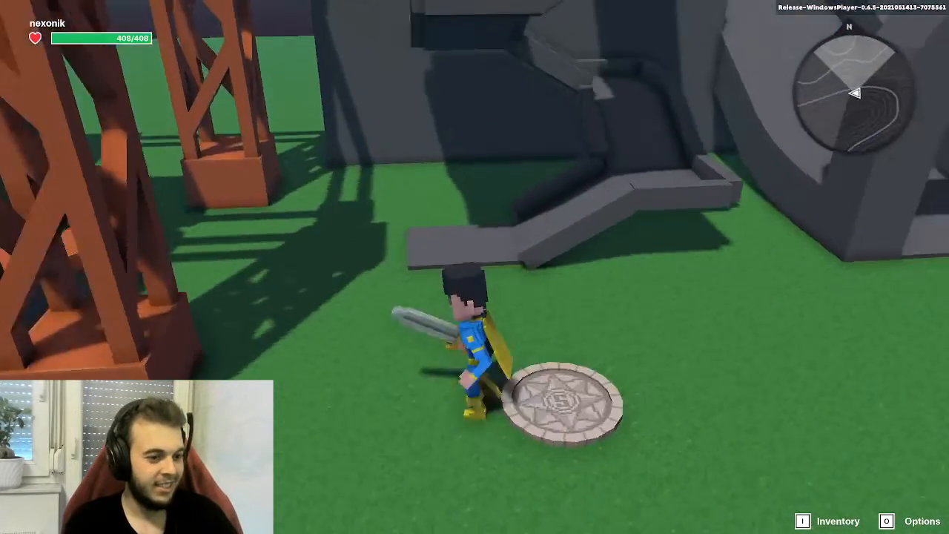
{"action": "key", "text": "w"}
{"action": "key", "text": "w"}
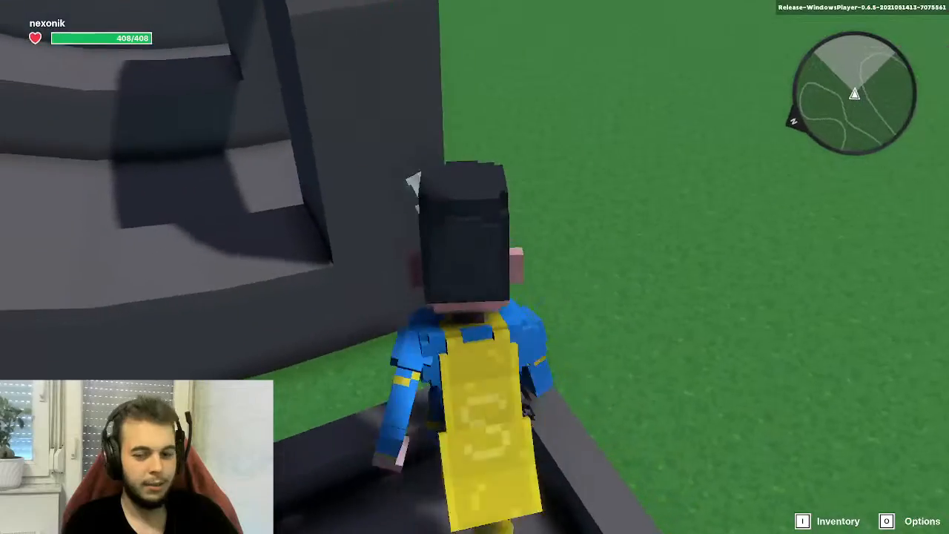
{"action": "key", "text": "s"}
{"action": "key", "text": "w"}
{"action": "key", "text": "w"}
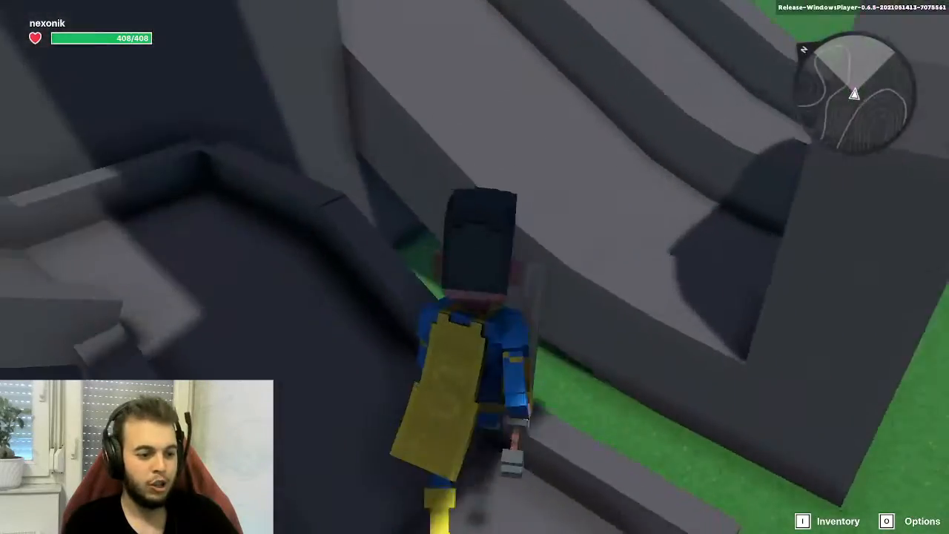
{"action": "key", "text": "s"}
{"action": "key", "text": "d"}
{"action": "key", "text": "w"}
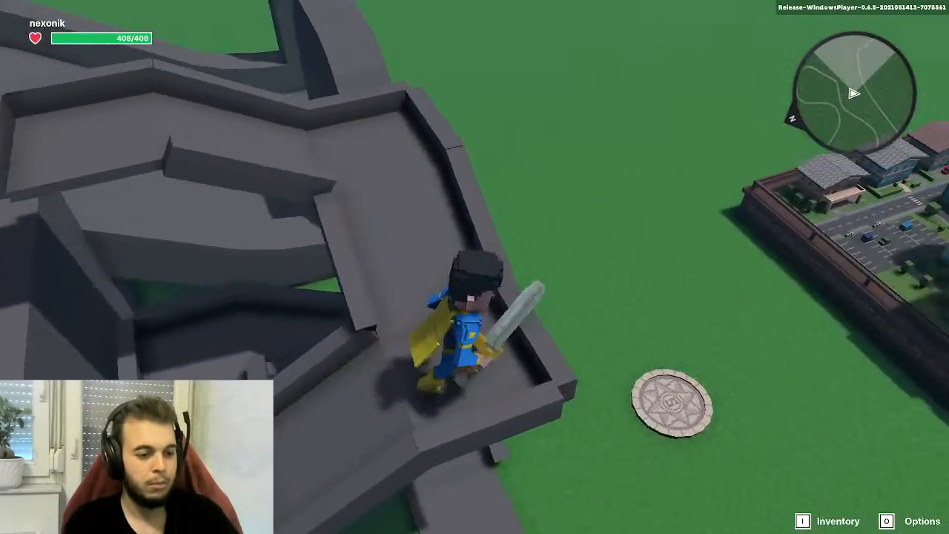
{"action": "key", "text": "d"}
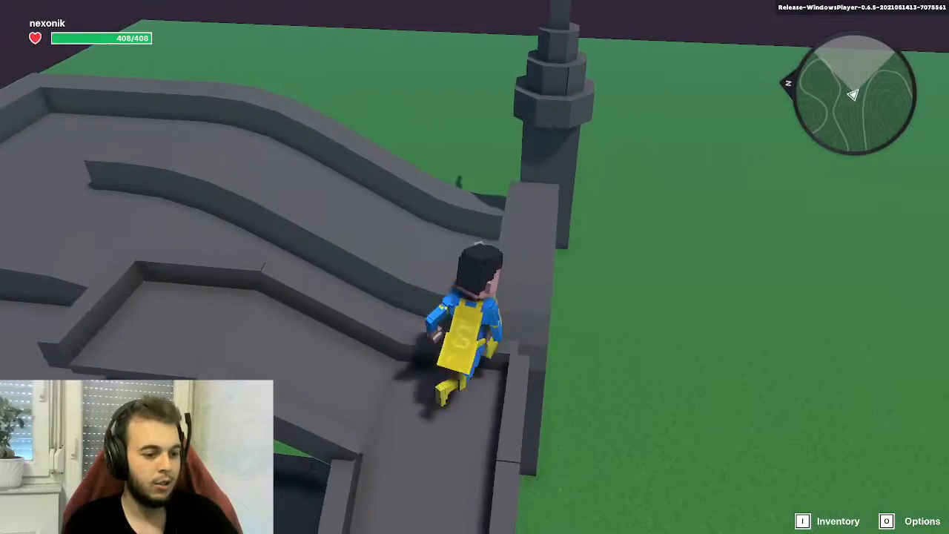
{"action": "key", "text": "s"}
{"action": "key", "text": "a"}
{"action": "key", "text": "w"}
{"action": "key", "text": "d"}
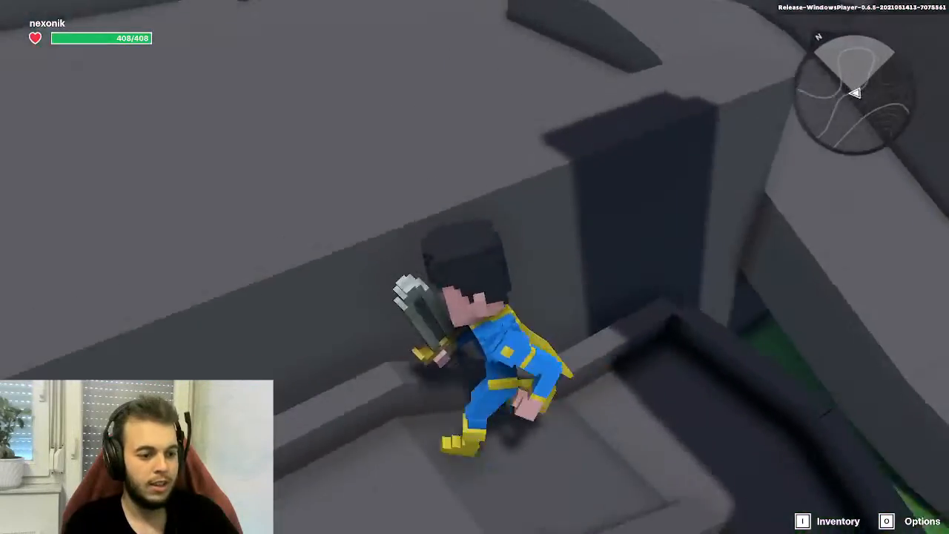
{"action": "key", "text": "w"}
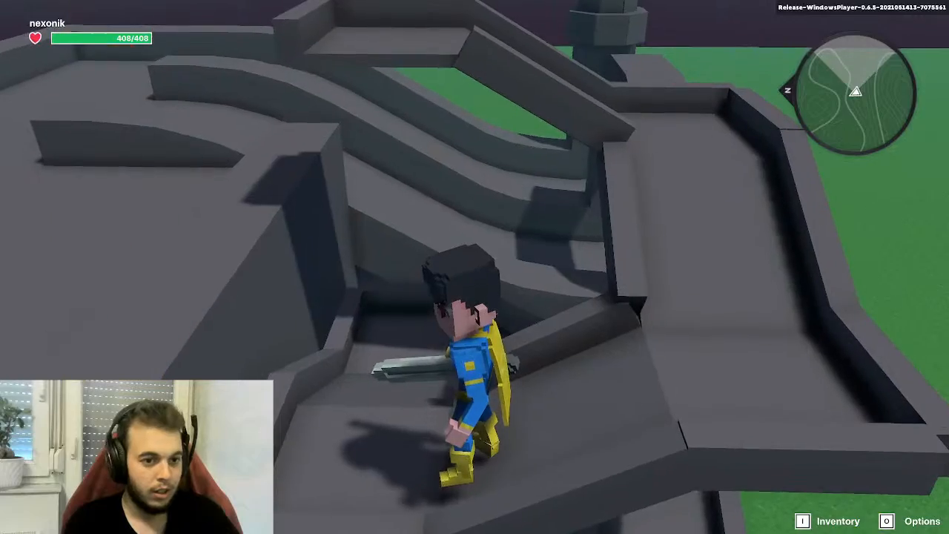
{"action": "key", "text": "d"}
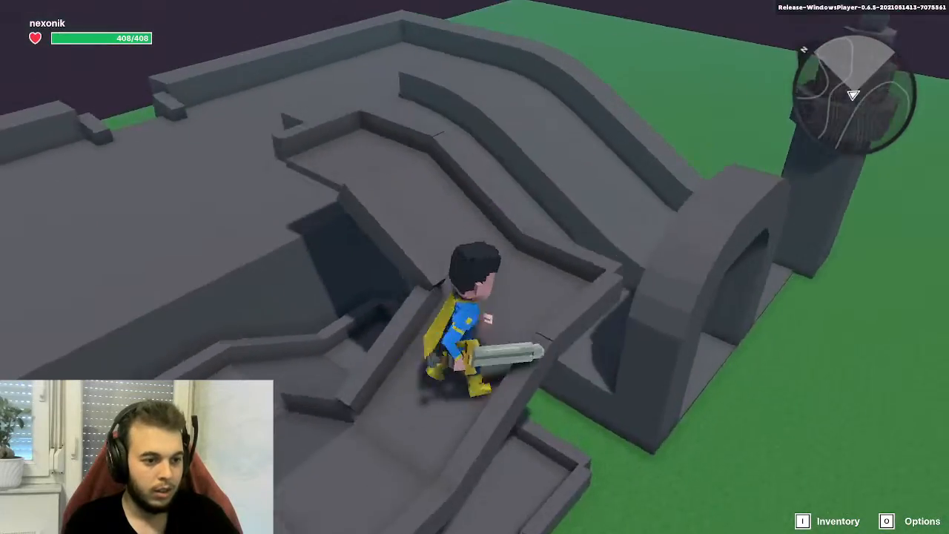
{"action": "key", "text": "a"}
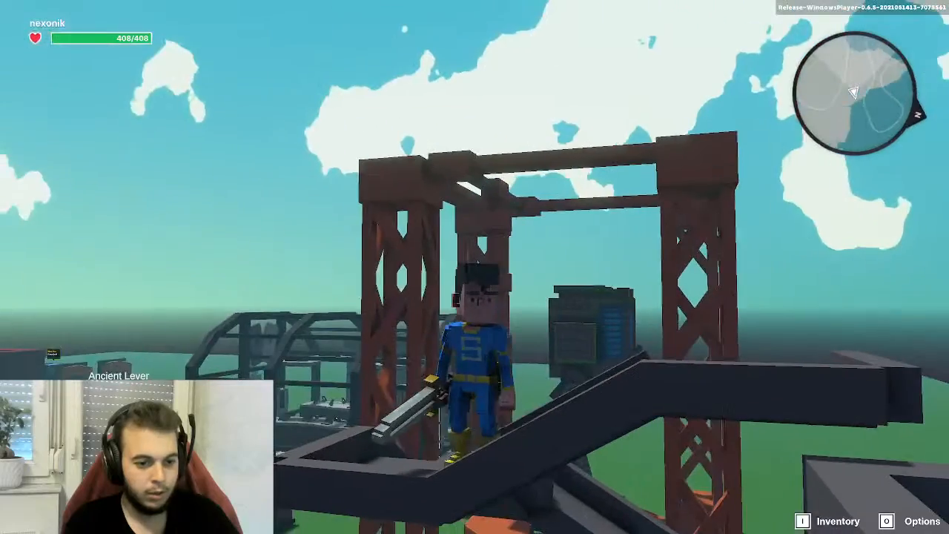
{"action": "key", "text": "a"}
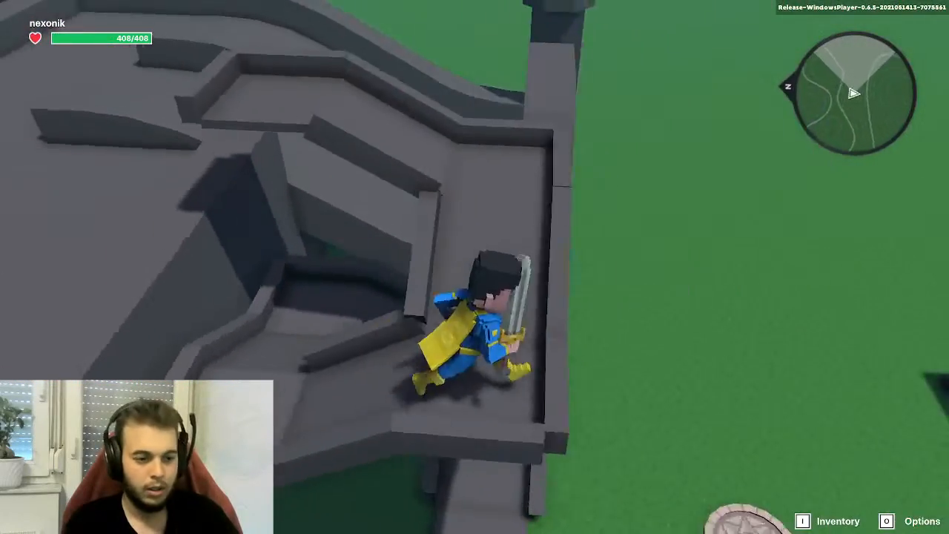
{"action": "key", "text": "w"}
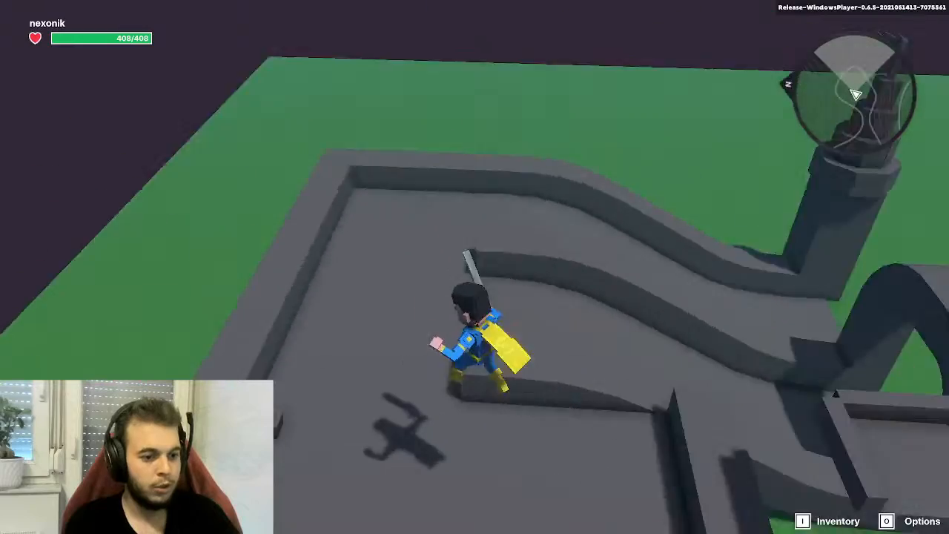
{"action": "key", "text": "space"}
{"action": "key", "text": "d"}
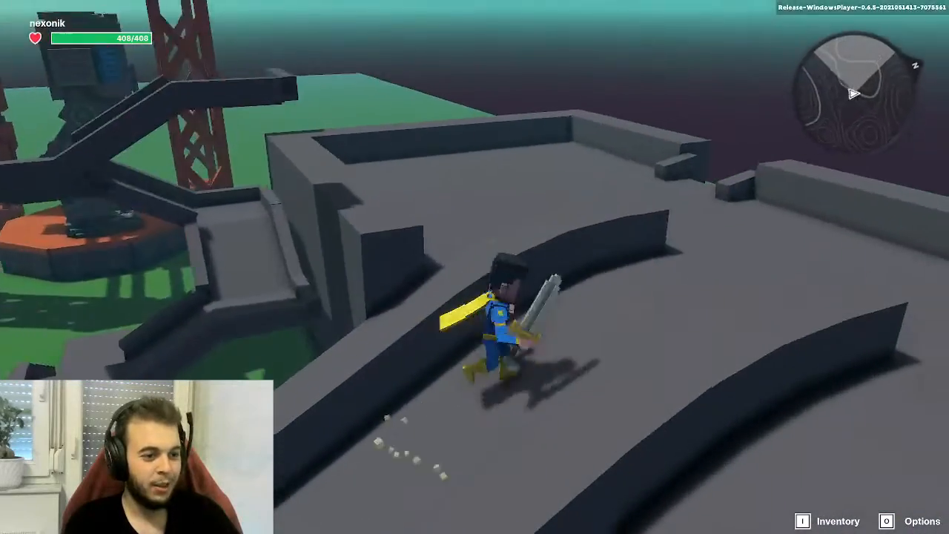
{"action": "key", "text": "s"}
{"action": "key", "text": "w"}
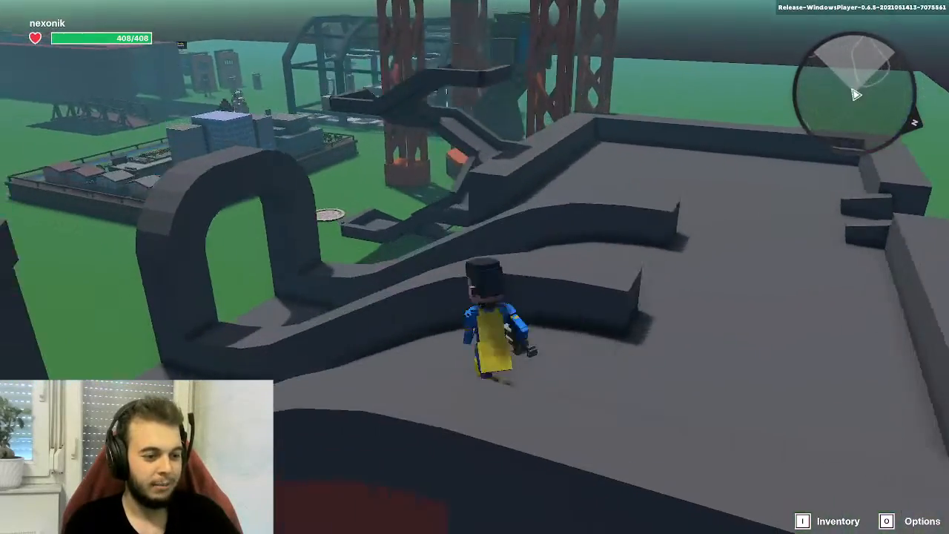
{"action": "key", "text": "space"}
{"action": "key", "text": "space"}
{"action": "key", "text": "w"}
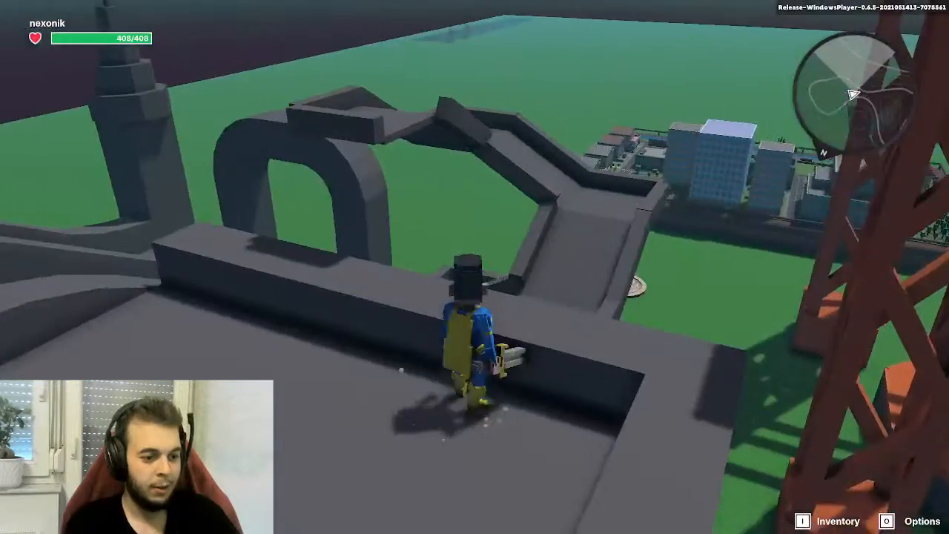
{"action": "key", "text": "space"}
{"action": "key", "text": "w"}
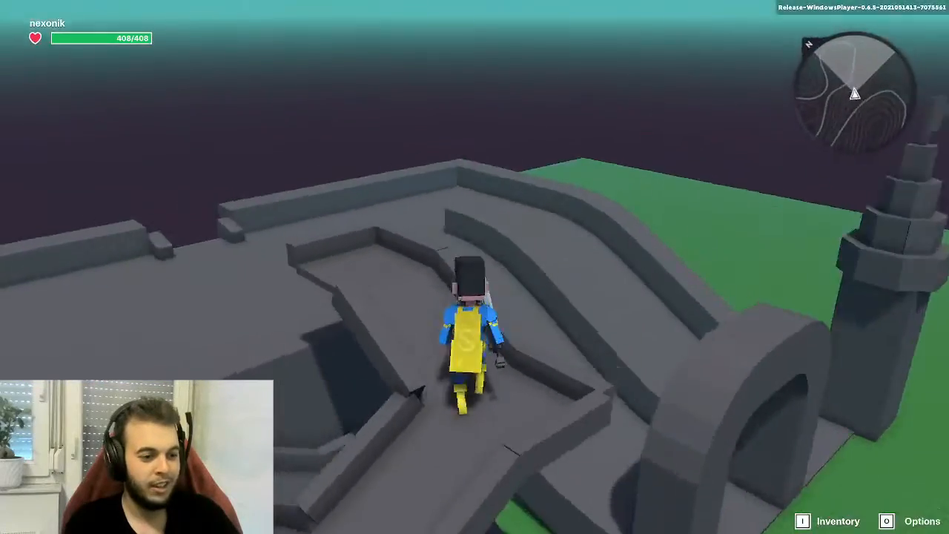
{"action": "key", "text": "space"}
{"action": "key", "text": "a"}
{"action": "key", "text": "w"}
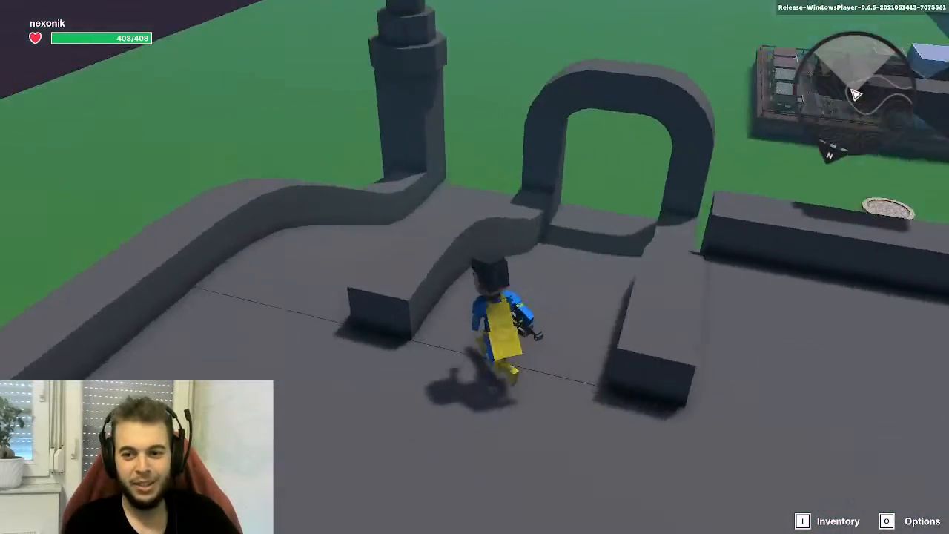
{"action": "key", "text": "space"}
{"action": "key", "text": "d"}
{"action": "key", "text": "w"}
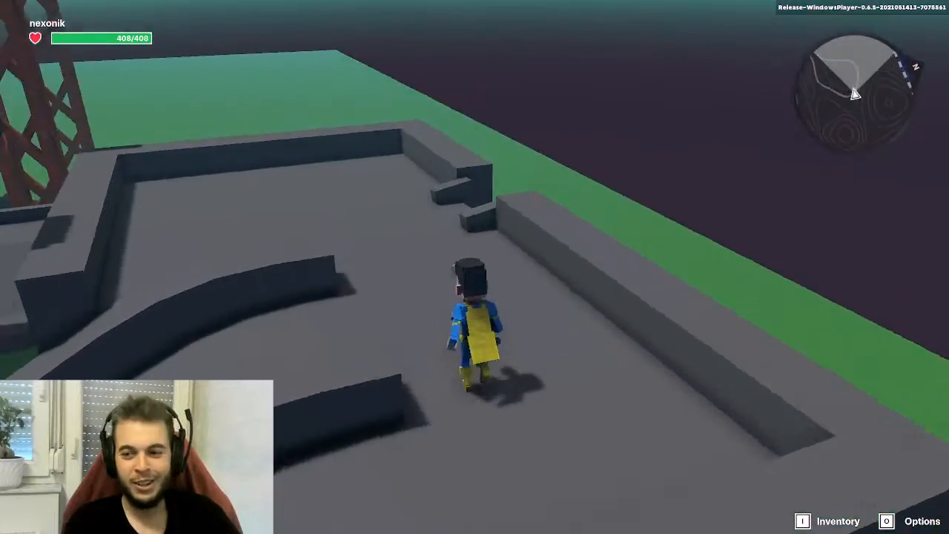
{"action": "key", "text": "space"}
{"action": "key", "text": "d"}
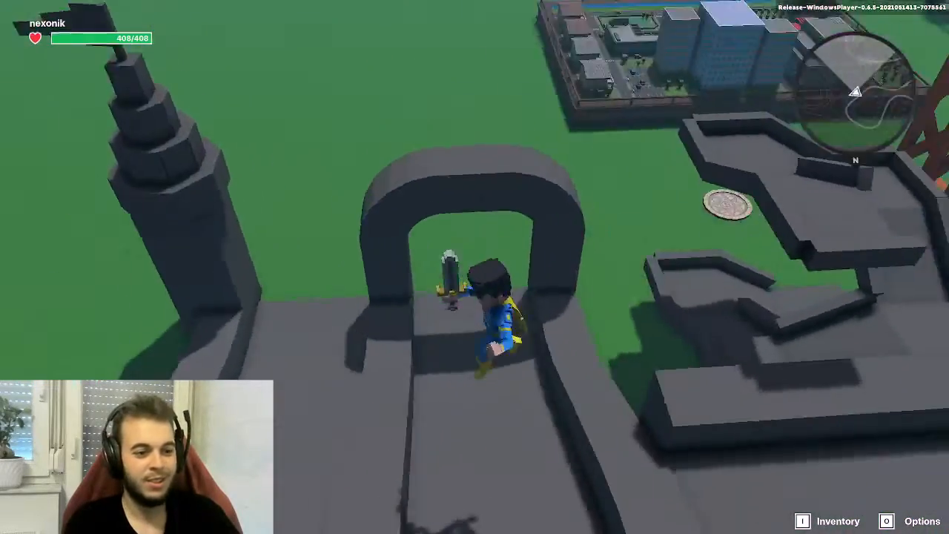
{"action": "key", "text": "space"}
{"action": "key", "text": "Escape"}
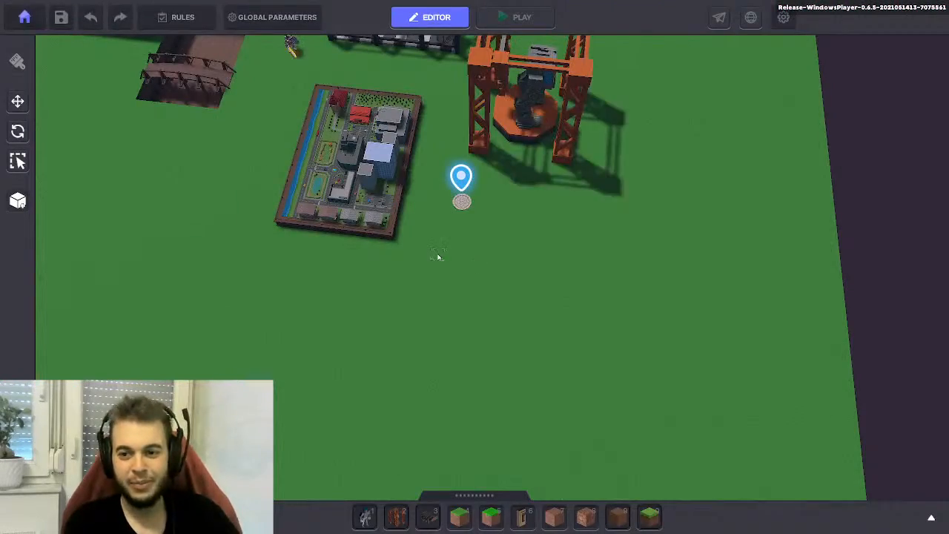